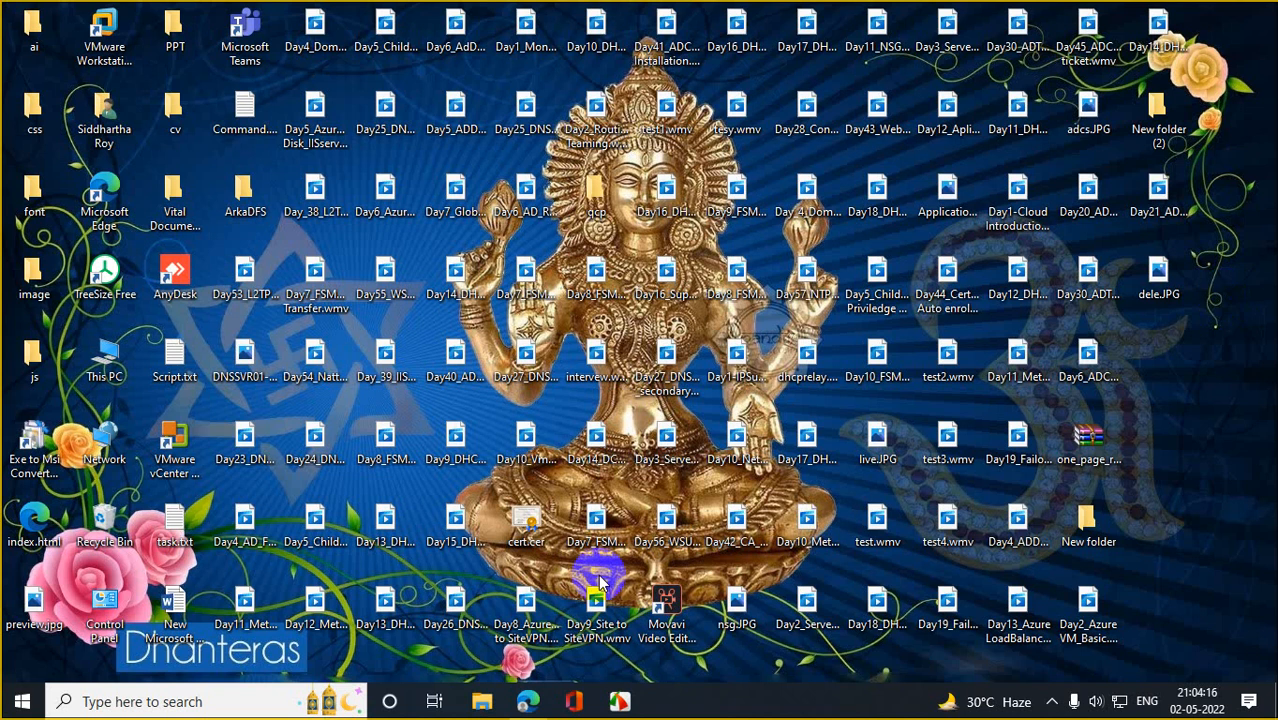
# Launch Paint from a Windows search for 'paint' and maximize its window.
pyautogui.click(145, 703)
pyautogui.write('paint')
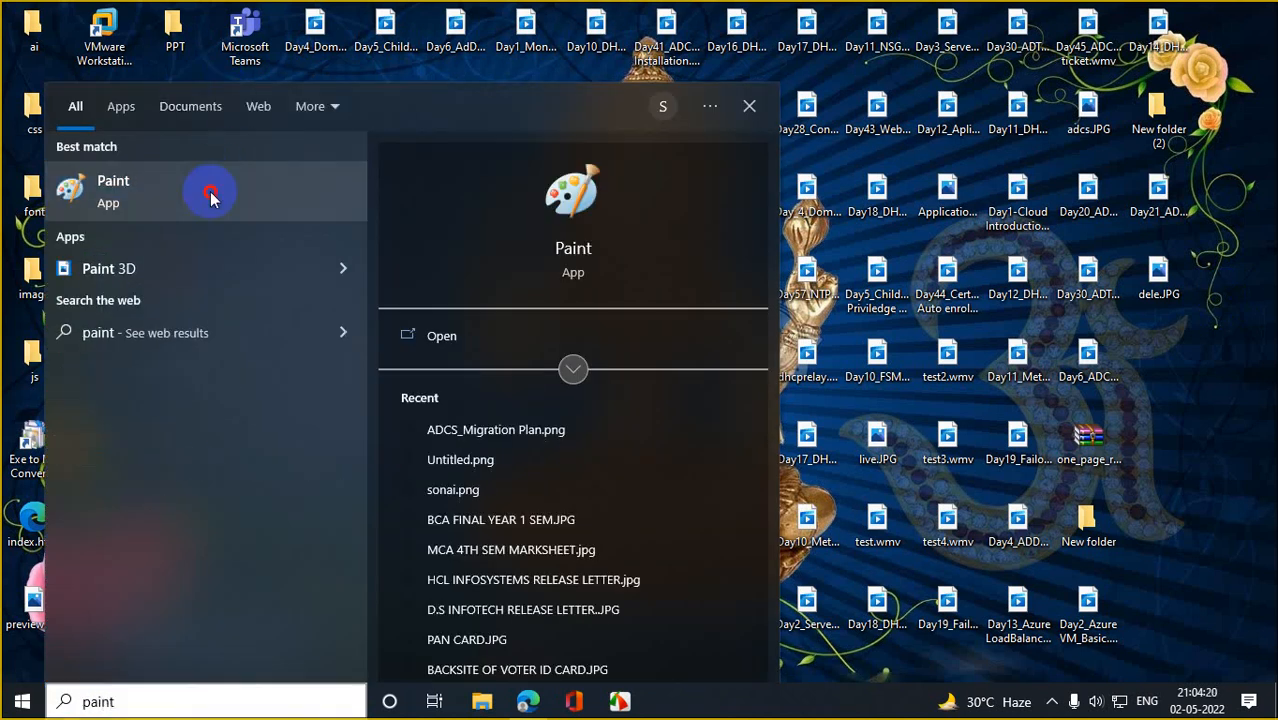
pyautogui.click(208, 192)
pyautogui.click(961, 88)
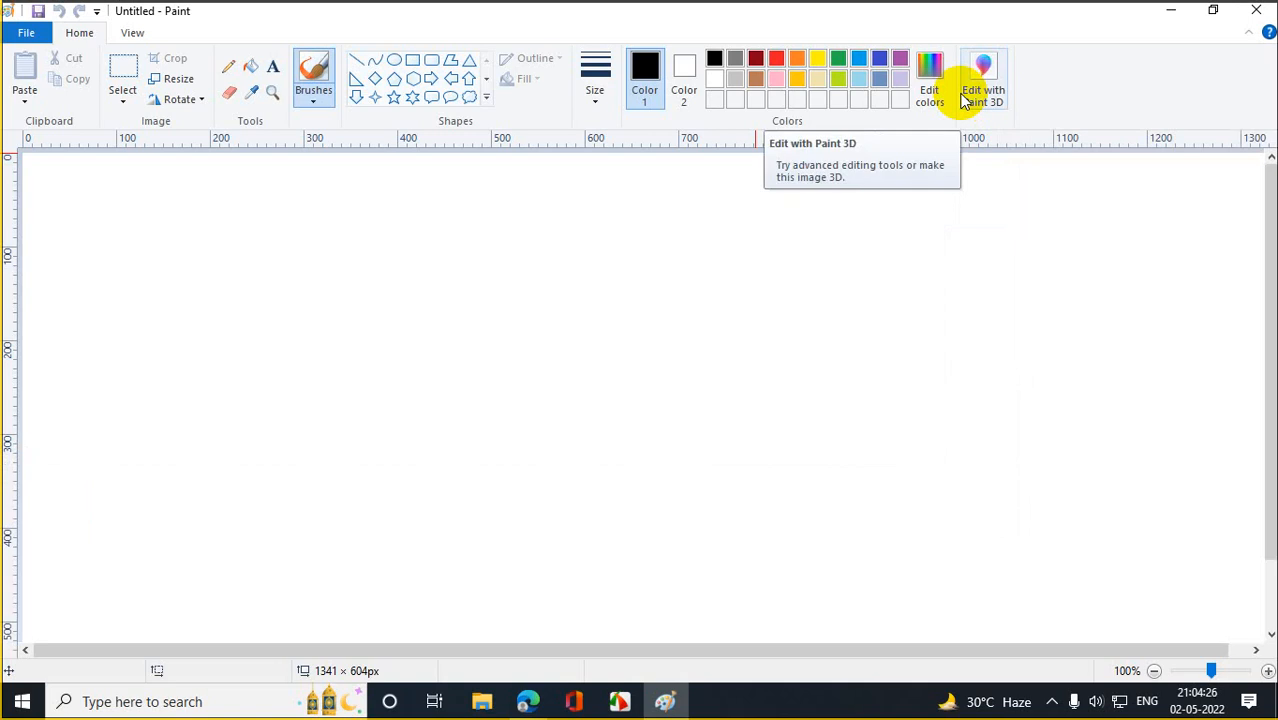
# Draw a black outlined diamond on the upper-left part of the canvas.
pyautogui.click(374, 80)
pyautogui.moveTo(359, 214); pyautogui.dragTo(446, 315)
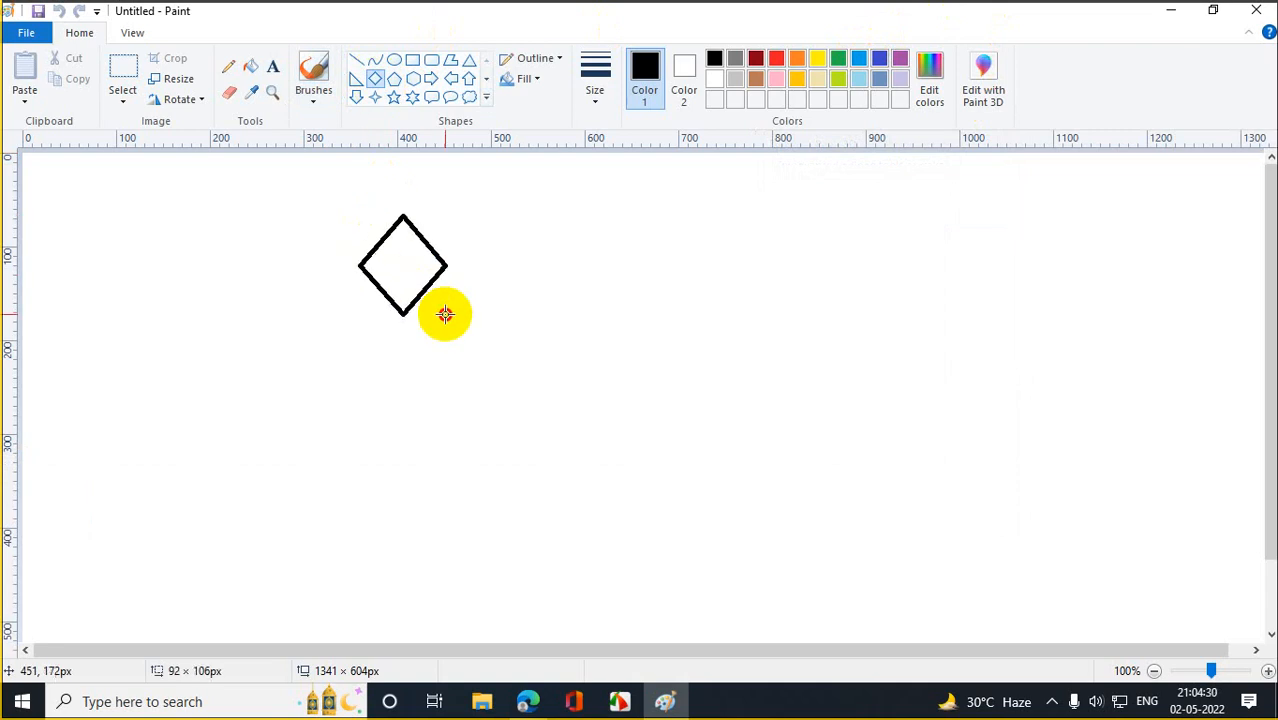
pyautogui.click(509, 379)
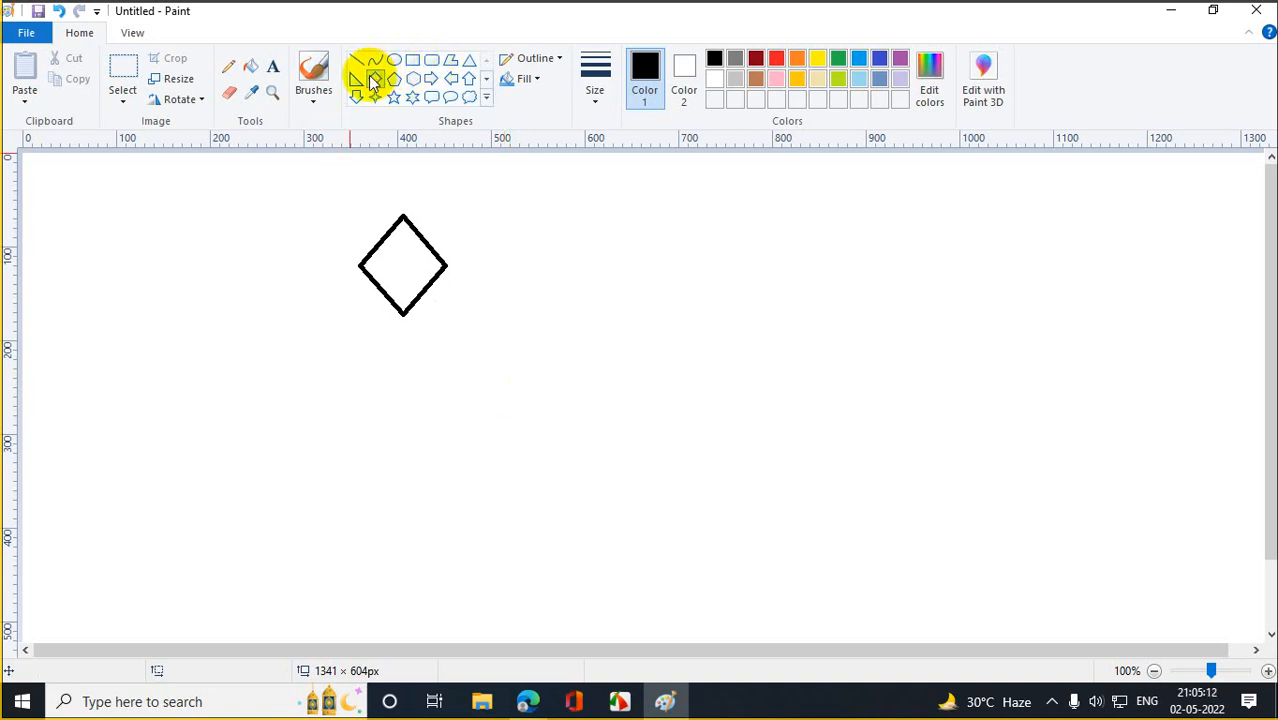
# Draw a second diamond just right of the first one.
pyautogui.moveTo(477, 205)
pyautogui.mouseDown()
pyautogui.moveTo(587, 283)
pyautogui.moveTo(567, 307)
pyautogui.mouseUp()
pyautogui.moveTo(516, 260); pyautogui.dragTo(523, 263)
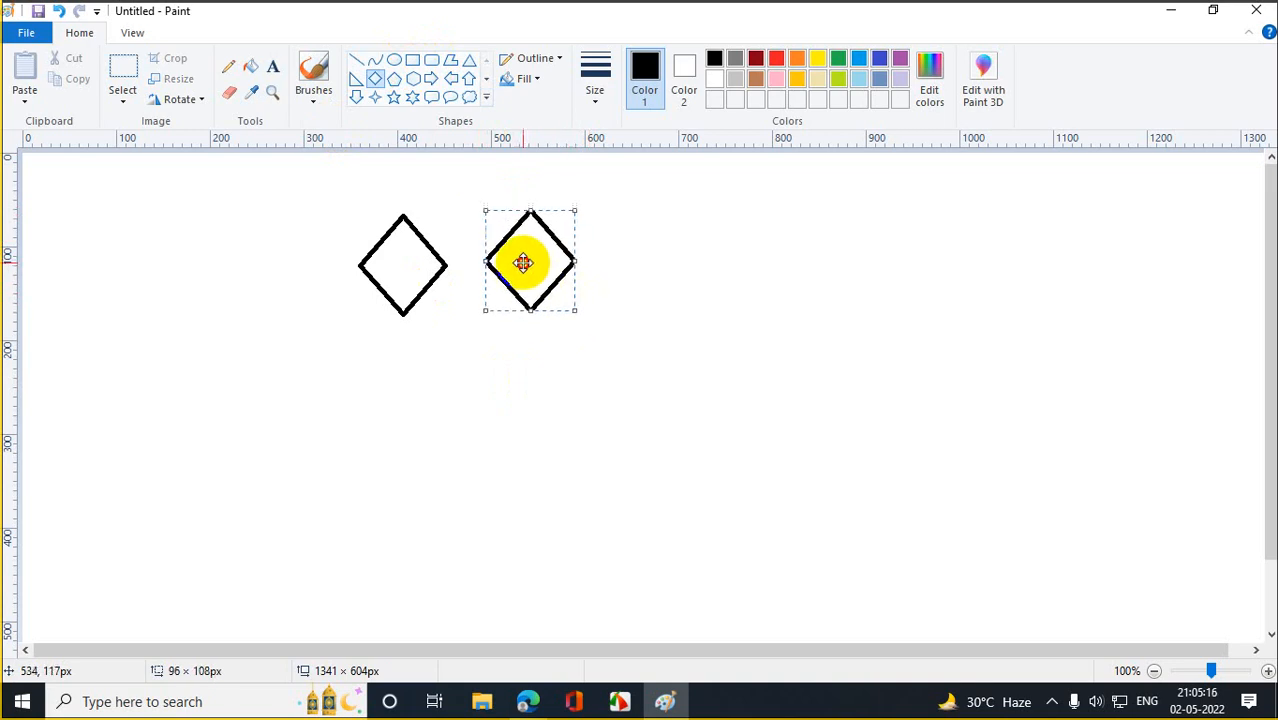
pyautogui.click(665, 366)
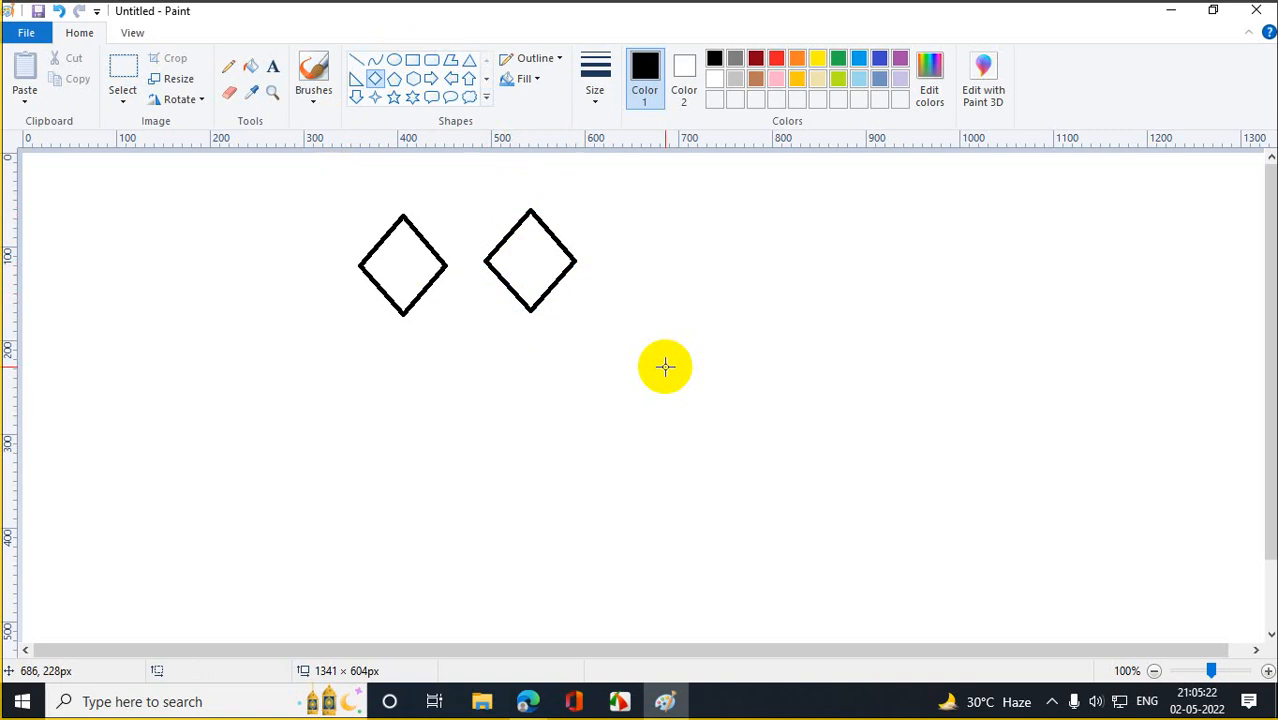
# Enclose both diamonds in a rounded rectangle and draw another rounded rectangle at lower right.
pyautogui.click(431, 59)
pyautogui.moveTo(342, 187)
pyautogui.mouseDown()
pyautogui.moveTo(644, 273)
pyautogui.moveTo(633, 331)
pyautogui.moveTo(584, 335)
pyautogui.mouseUp()
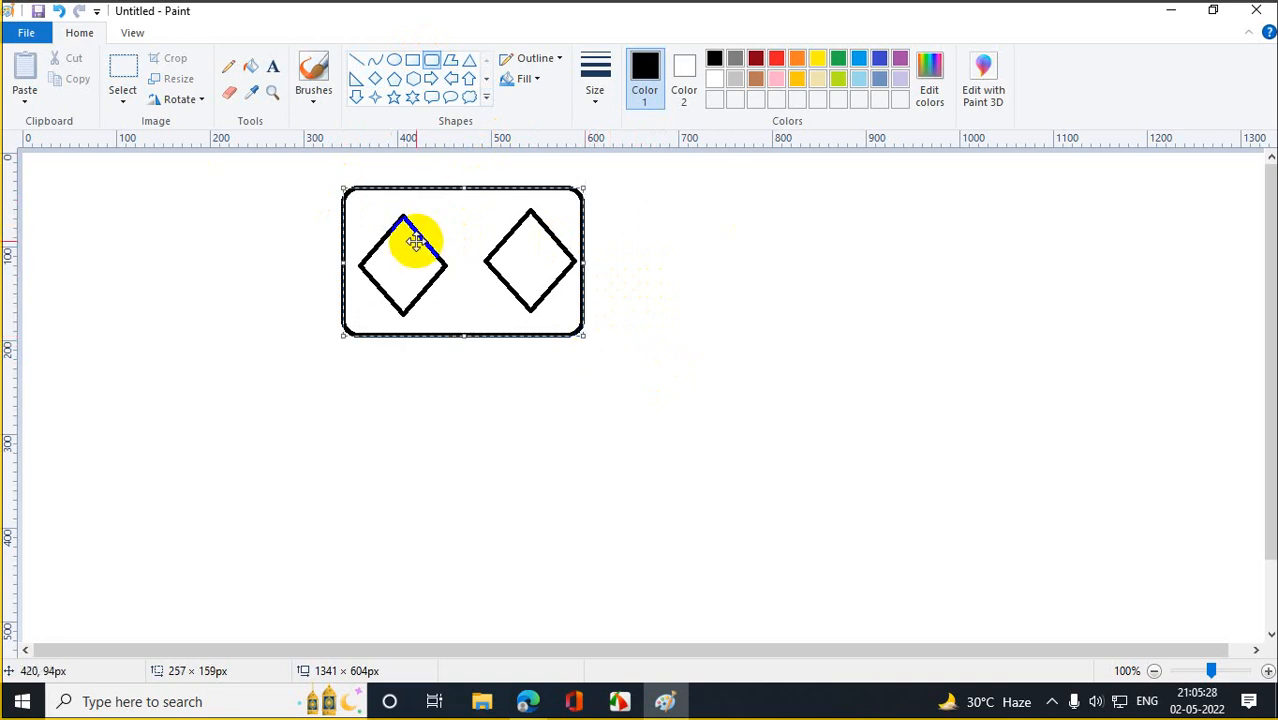
pyautogui.moveTo(937, 471)
pyautogui.mouseDown()
pyautogui.moveTo(1113, 596)
pyautogui.moveTo(1170, 611)
pyautogui.mouseUp()
pyautogui.click(1107, 411)
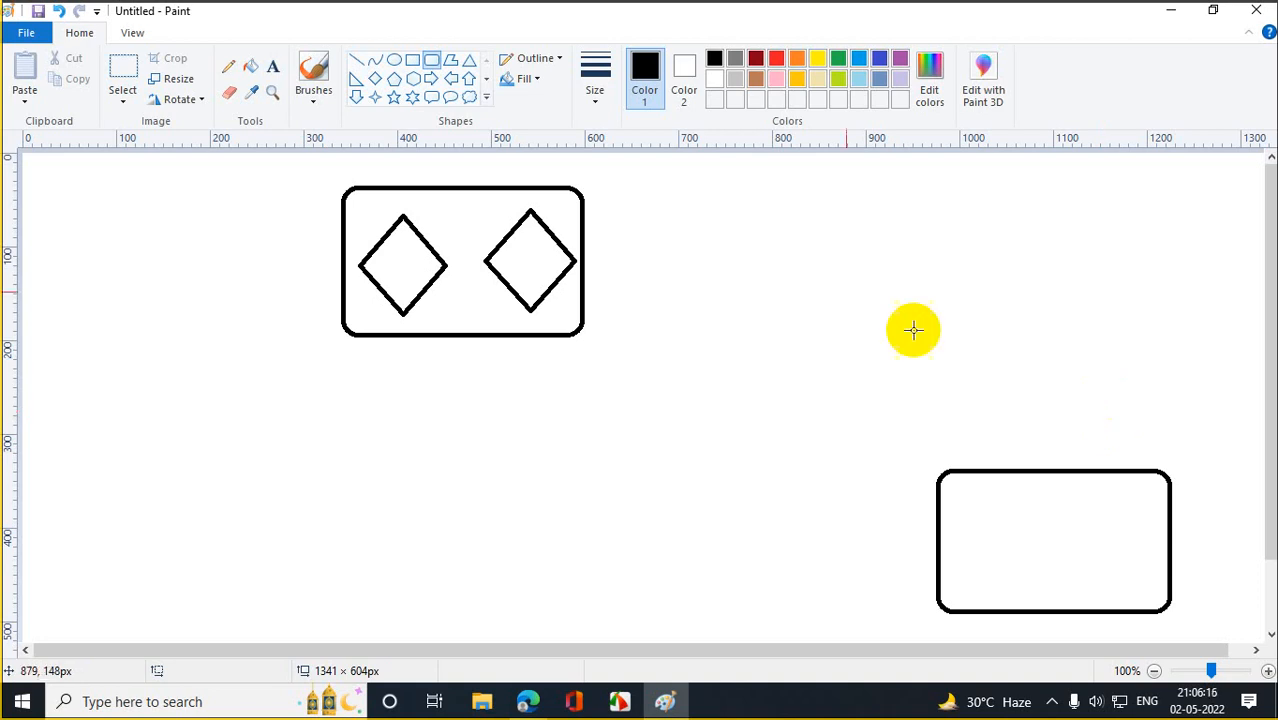
# Draw a diamond inside the lower-right box and label the upper box 'India'.
pyautogui.click(374, 78)
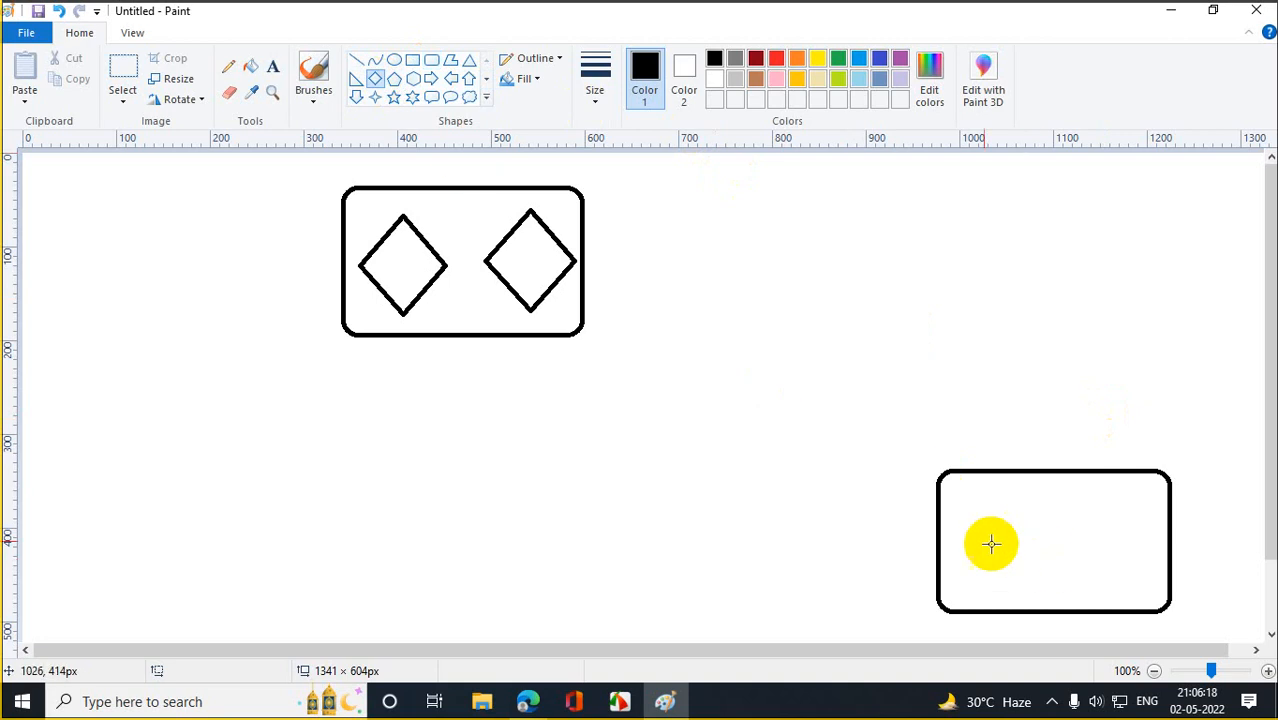
pyautogui.moveTo(956, 507); pyautogui.dragTo(1048, 583)
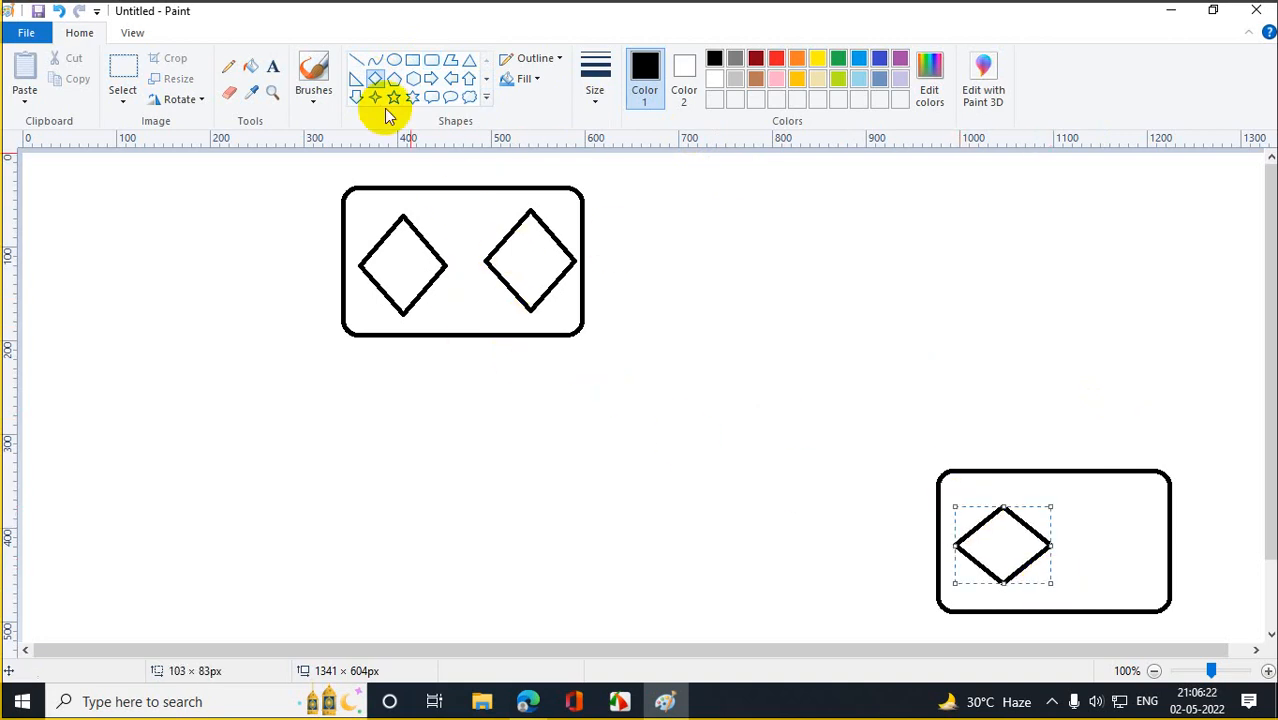
pyautogui.click(273, 70)
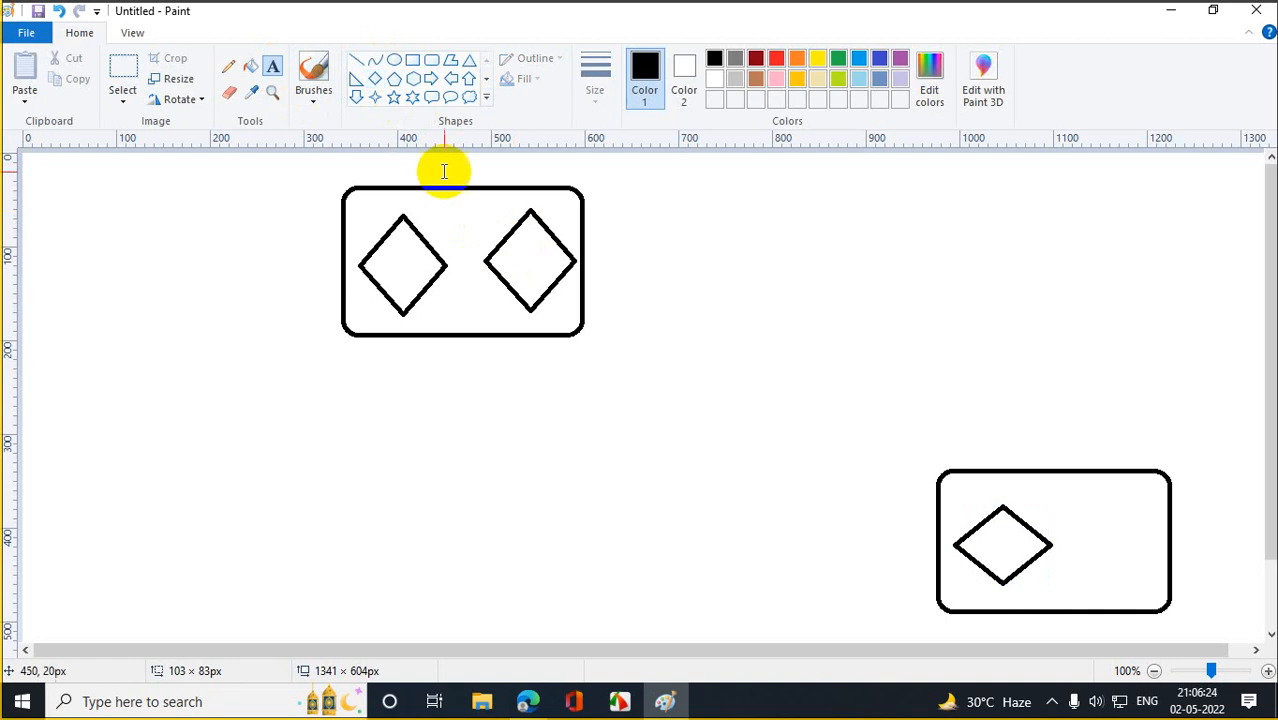
pyautogui.moveTo(437, 157); pyautogui.dragTo(643, 175)
pyautogui.write('India')
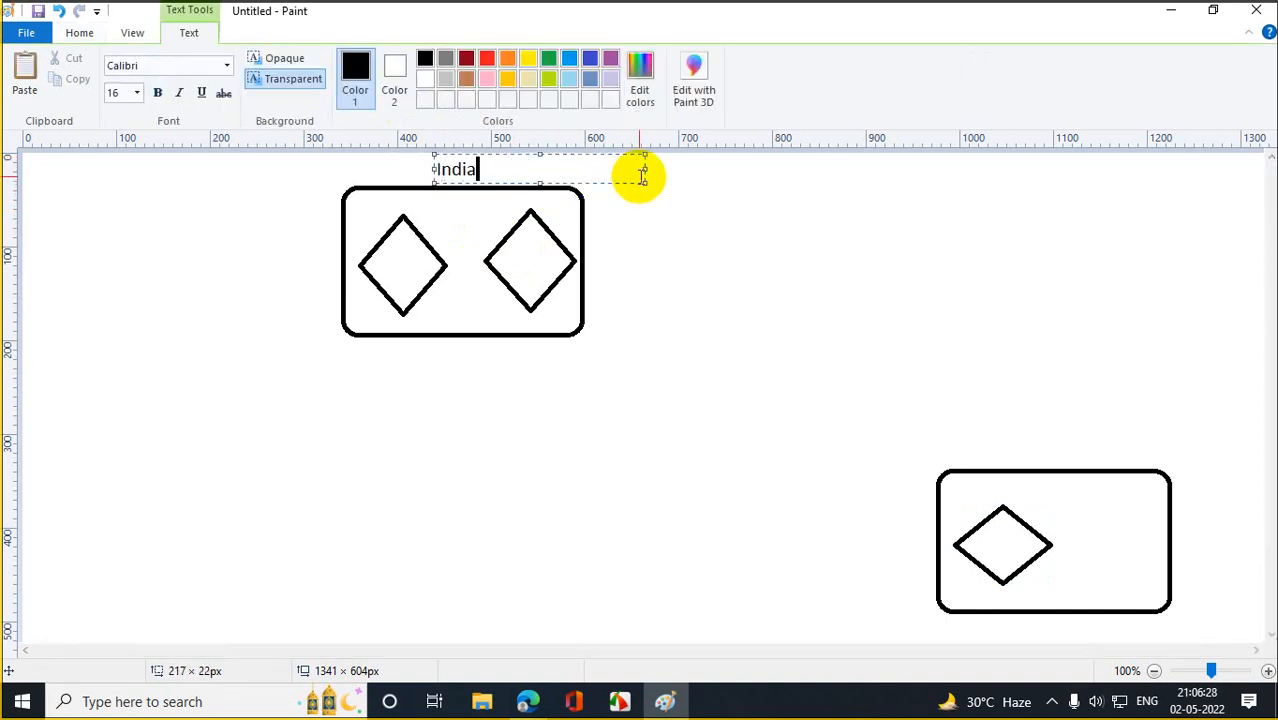
pyautogui.click(1013, 463)
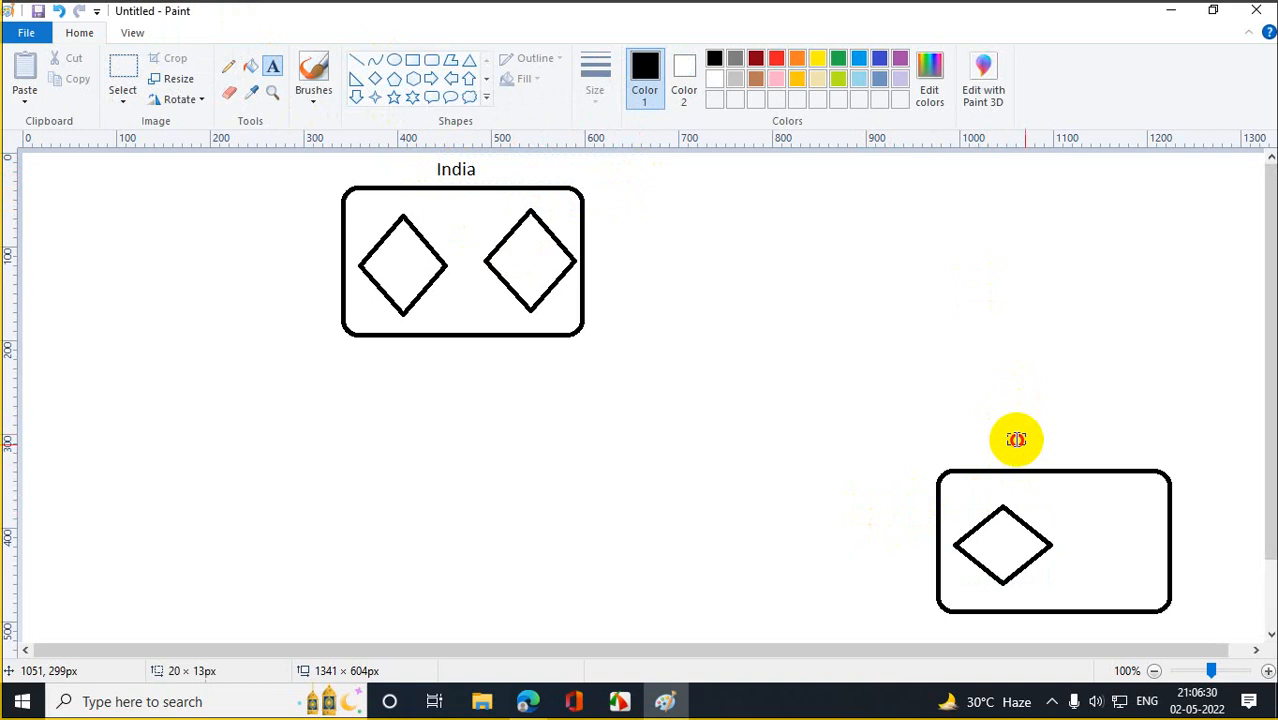
# Label the lower box 'China' and start a text box below the India box.
pyautogui.moveTo(1005, 431); pyautogui.dragTo(1147, 455)
pyautogui.write('China')
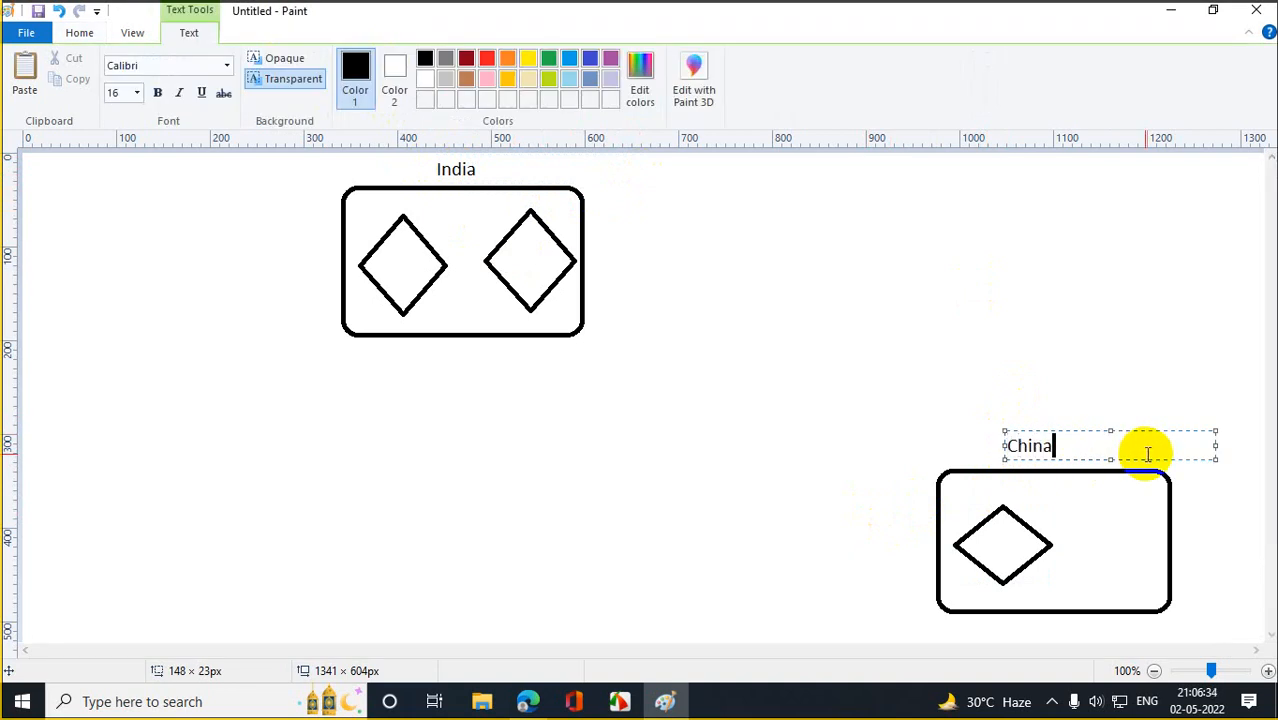
pyautogui.click(855, 355)
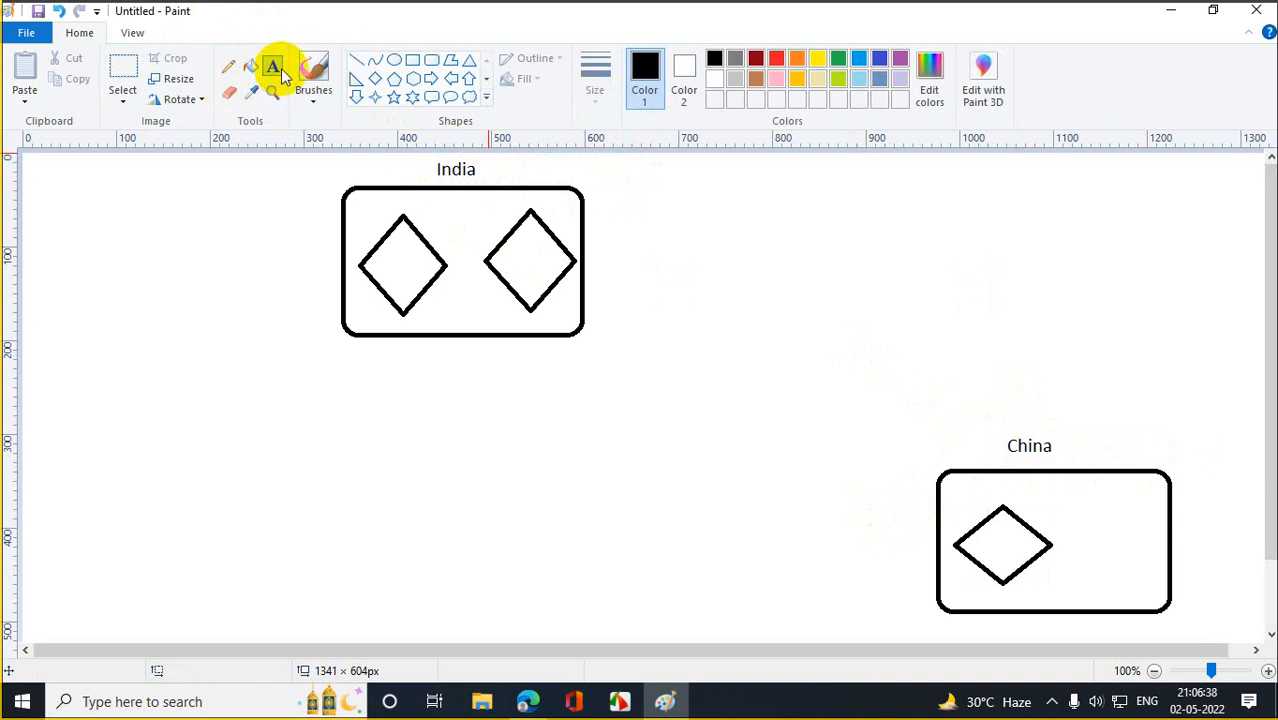
pyautogui.moveTo(363, 347); pyautogui.dragTo(552, 368)
# Label the India box underneath with 10.10.10.0/8.
pyautogui.write('10.10.10.10')
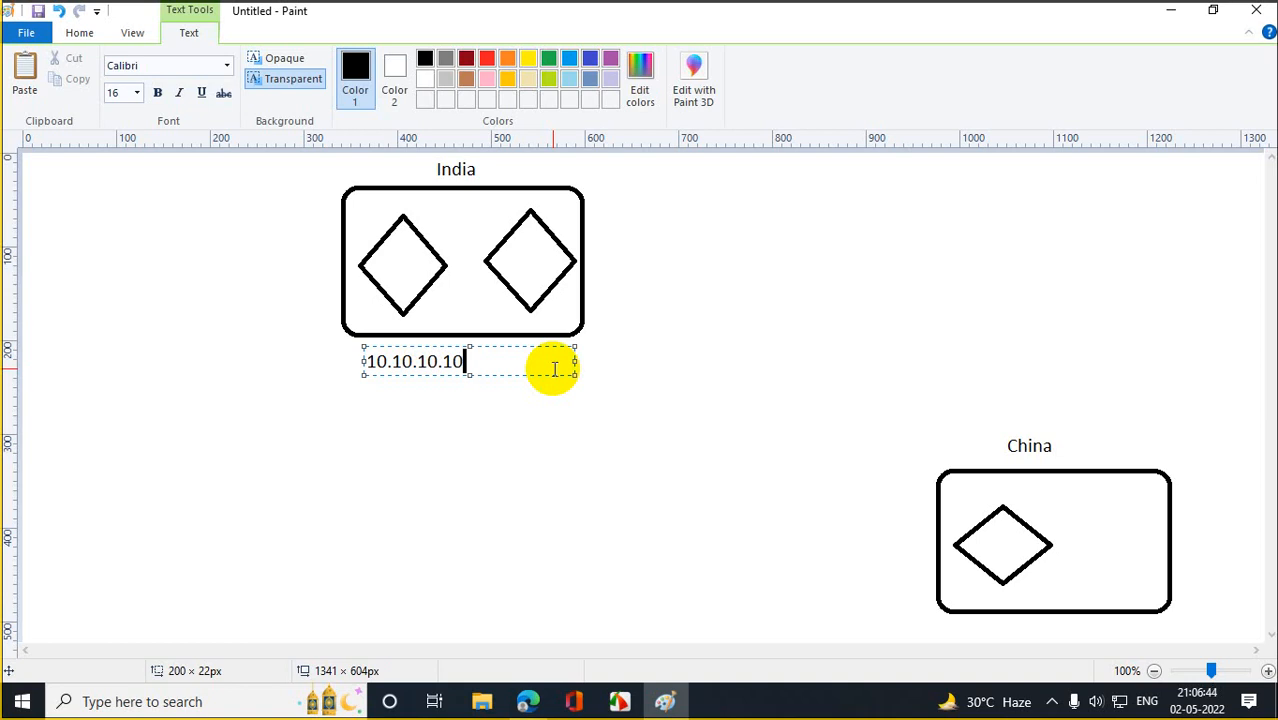
pyautogui.press('BackSpace')
pyautogui.press('BackSpace')
pyautogui.press('BackSpace')
pyautogui.write('.0/8')
pyautogui.click(747, 526)
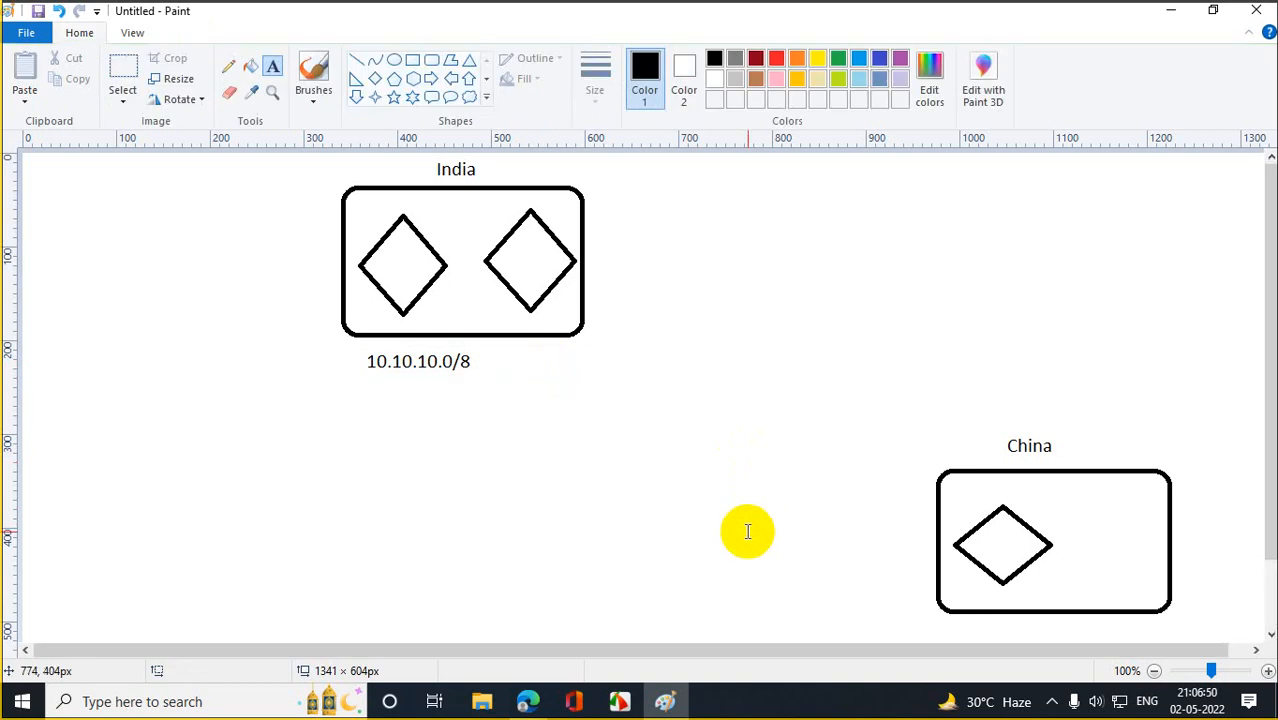
# Label the China box underneath with 20.20.20.0/8.
pyautogui.click(274, 70)
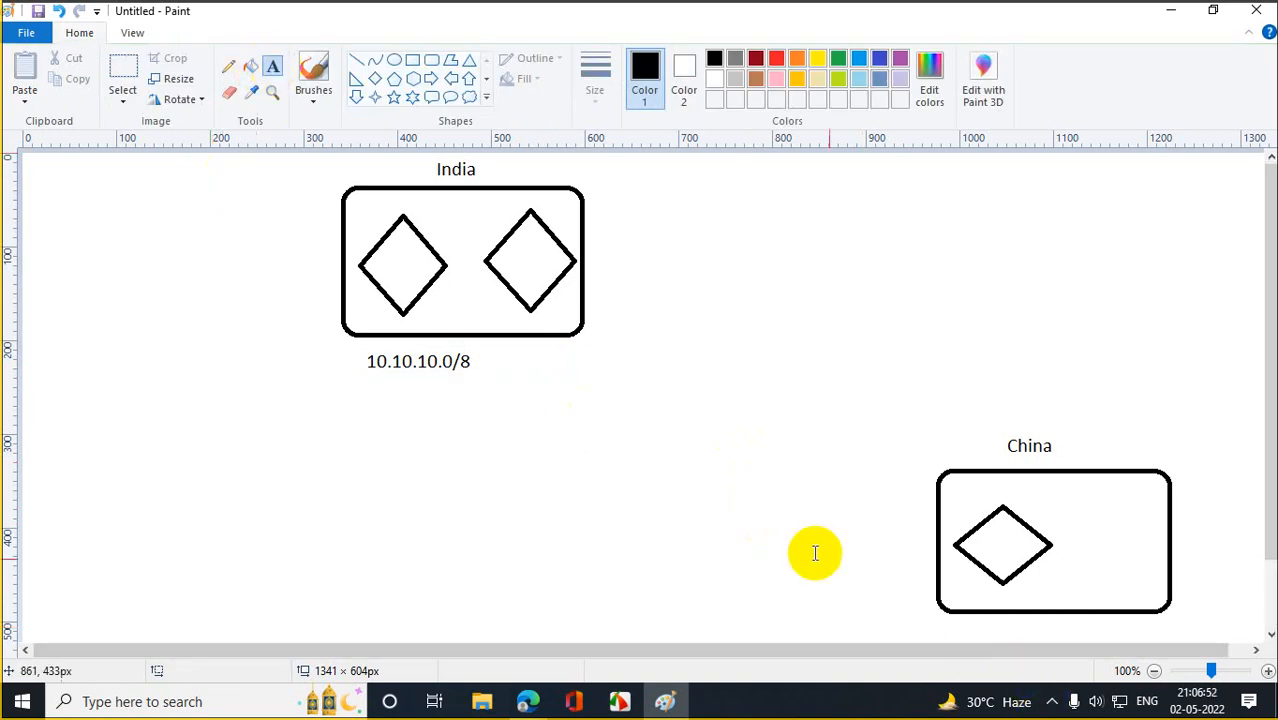
pyautogui.moveTo(959, 618); pyautogui.dragTo(1167, 630)
pyautogui.write('20.')
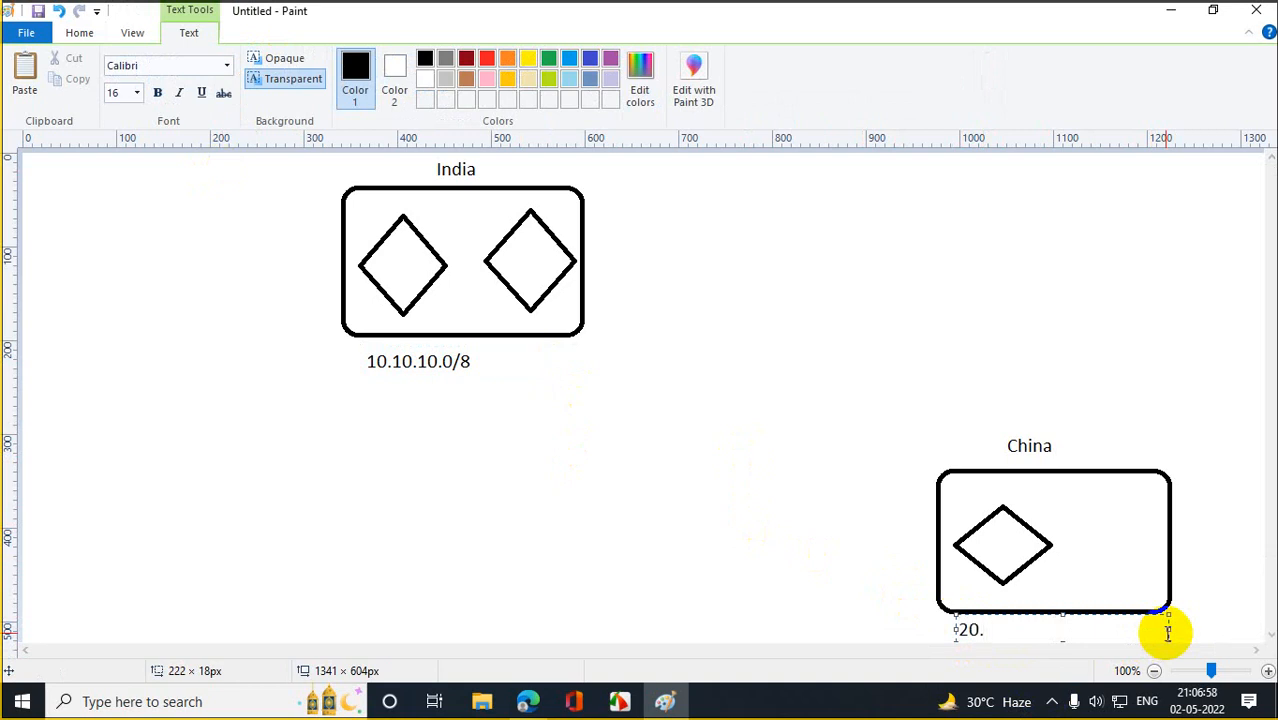
pyautogui.write('20.20.0/8')
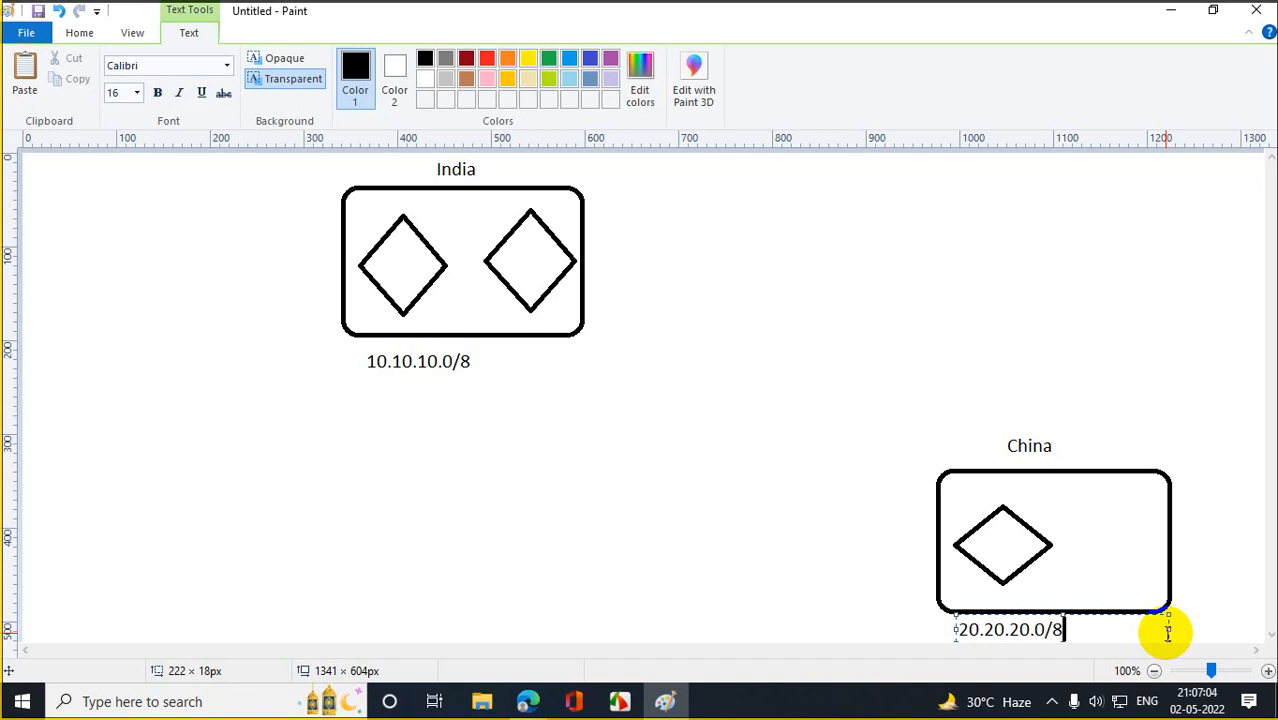
pyautogui.click(695, 502)
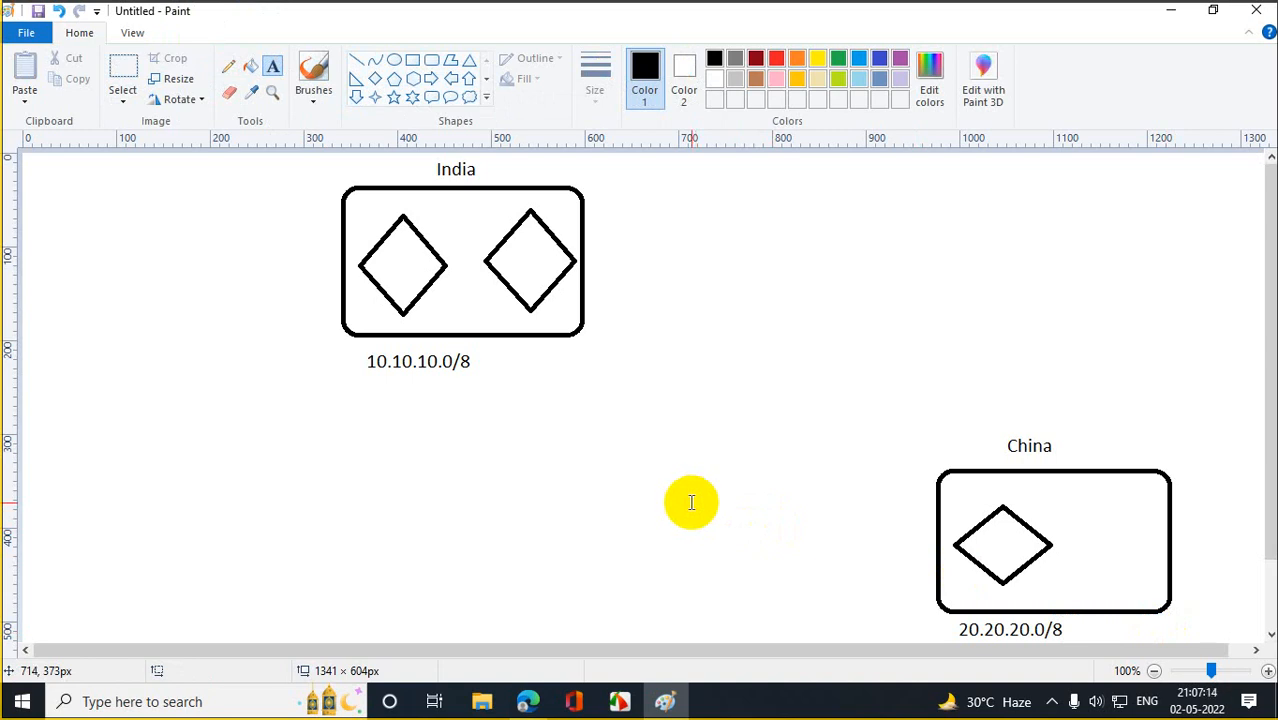
# Draw a hexagon between the India and China boxes.
pyautogui.click(412, 79)
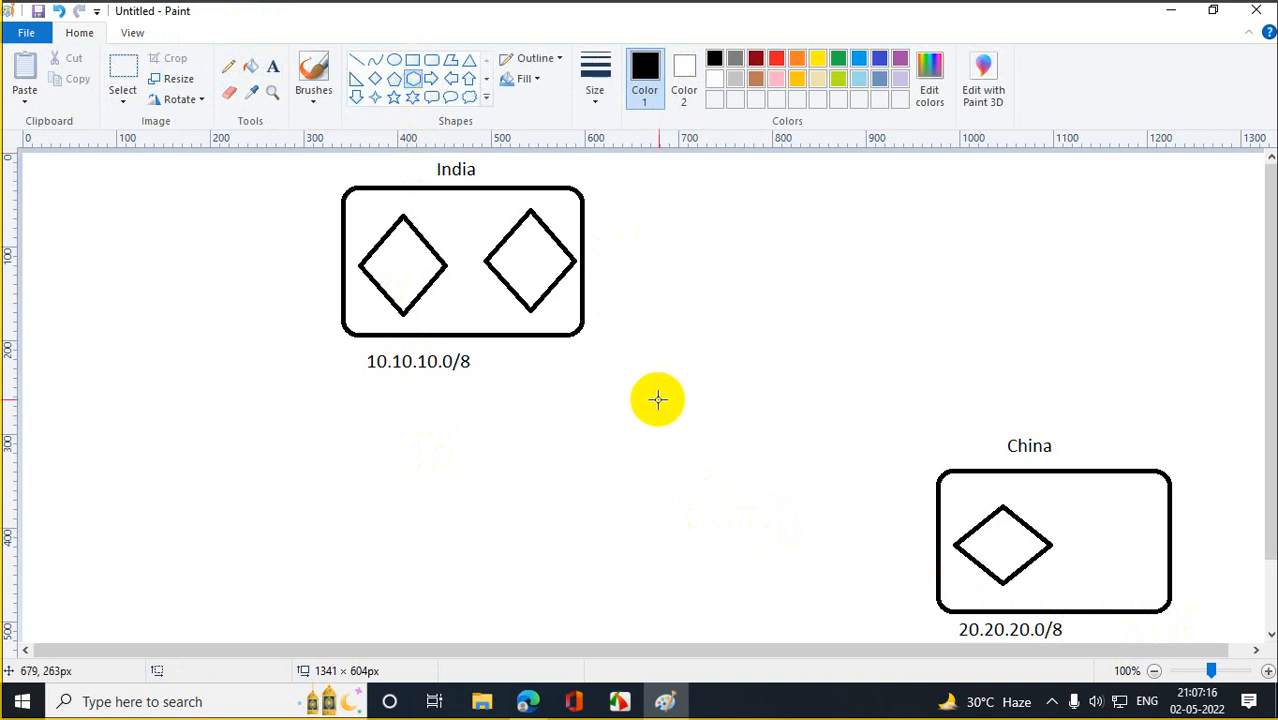
pyautogui.moveTo(661, 401); pyautogui.dragTo(767, 506)
pyautogui.click(740, 579)
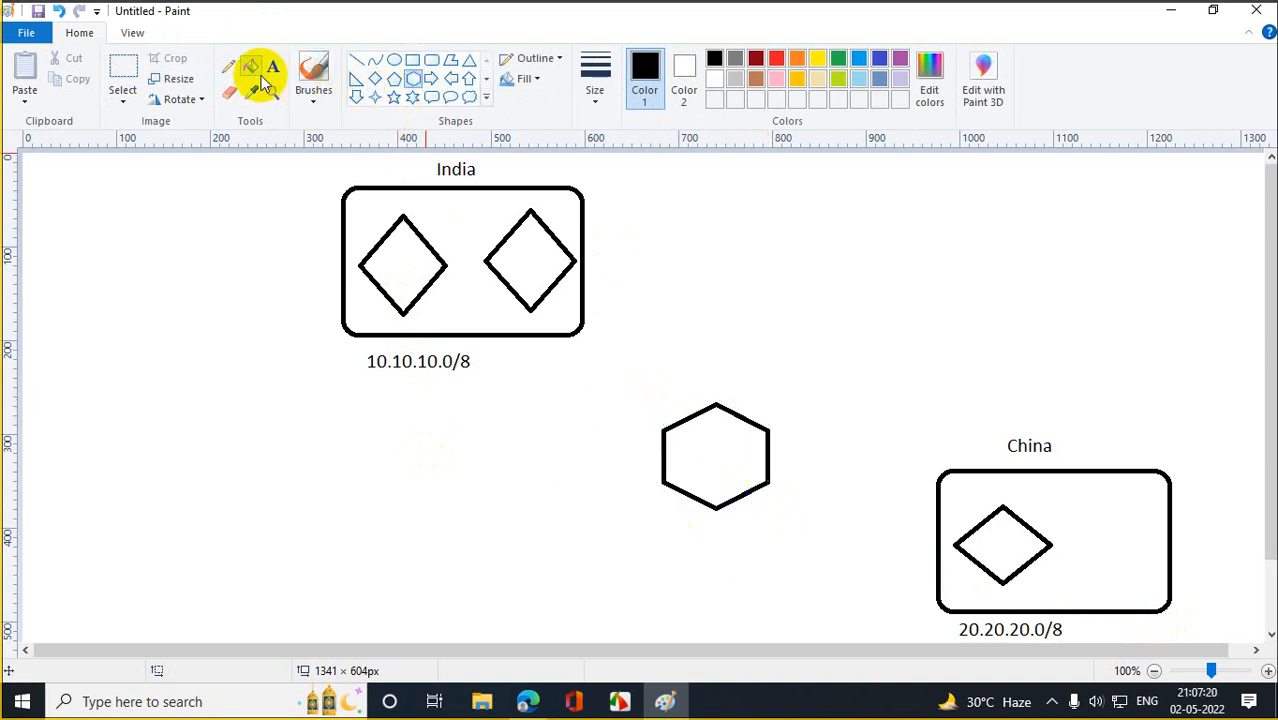
# Draw pencil lines linking the hexagon to the India and China boxes.
pyautogui.click(229, 66)
pyautogui.moveTo(530, 311)
pyautogui.mouseDown()
pyautogui.moveTo(555, 305)
pyautogui.moveTo(668, 427)
pyautogui.mouseUp()
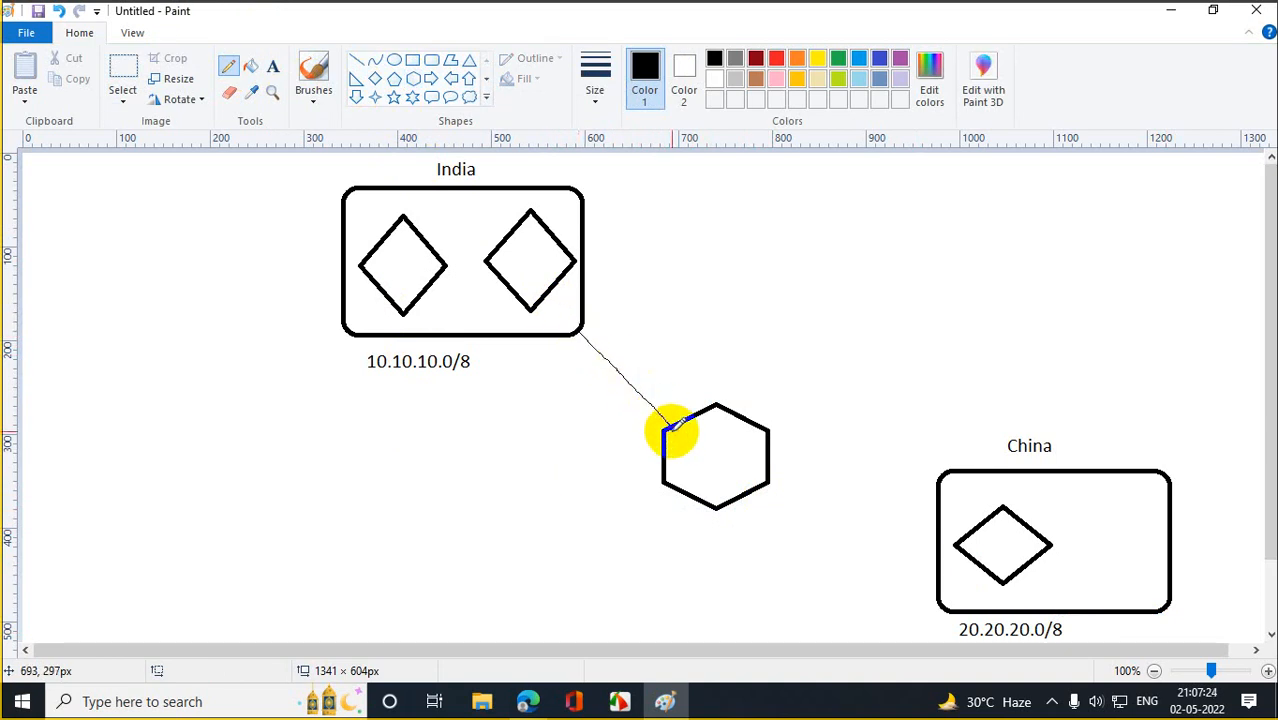
pyautogui.moveTo(760, 488); pyautogui.dragTo(940, 549)
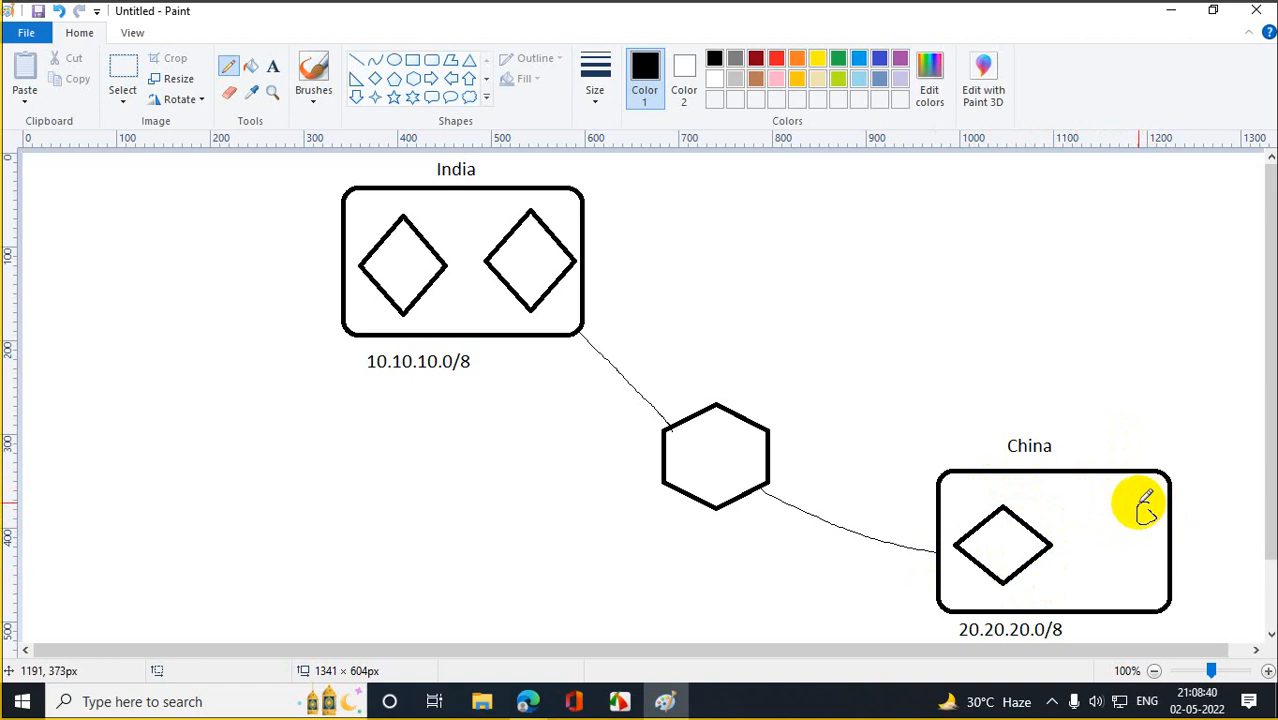
# Draw pencil curves from China's box over to India's right diamond and from India's box down to China's.
pyautogui.moveTo(1141, 505)
pyautogui.mouseDown()
pyautogui.moveTo(1130, 405)
pyautogui.moveTo(924, 205)
pyautogui.moveTo(598, 199)
pyautogui.moveTo(535, 238)
pyautogui.mouseUp()
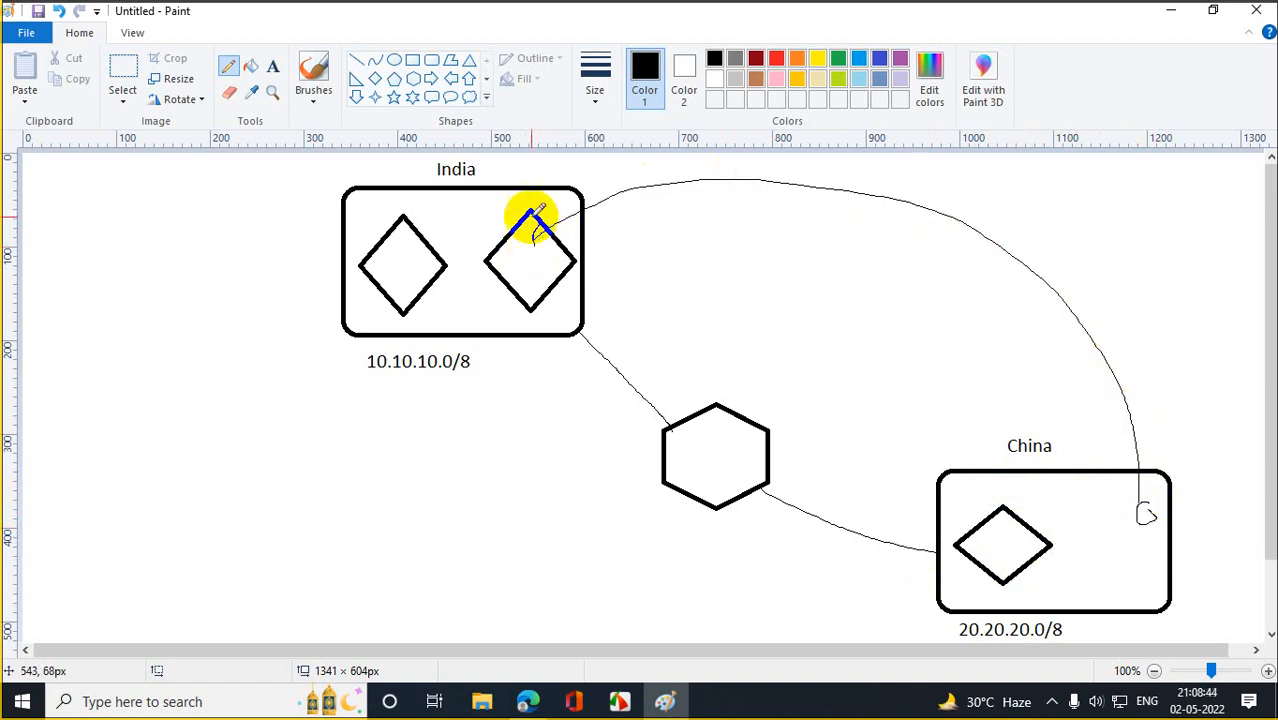
pyautogui.moveTo(459, 295)
pyautogui.mouseDown()
pyautogui.moveTo(720, 608)
pyautogui.moveTo(975, 596)
pyautogui.mouseUp()
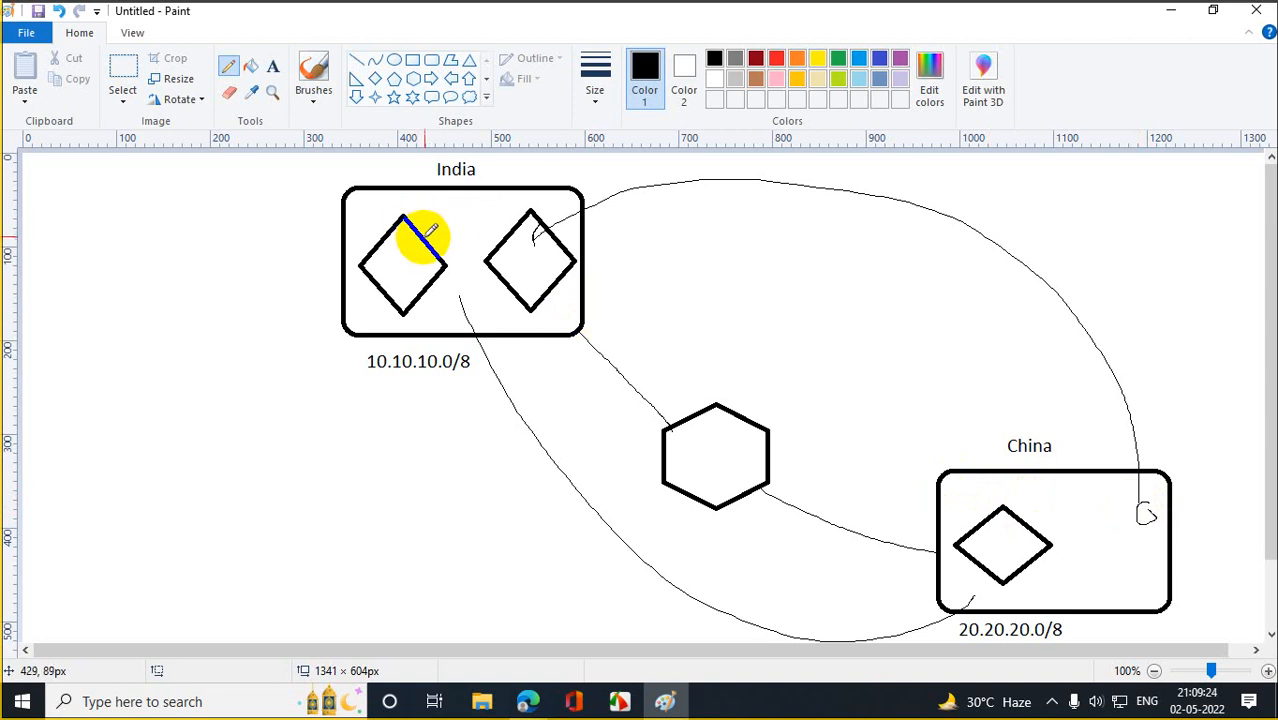
# Draw two parallel horizontal lines joining the two diamonds inside India's box.
pyautogui.moveTo(417, 232); pyautogui.dragTo(522, 232)
pyautogui.moveTo(436, 248); pyautogui.dragTo(518, 248)
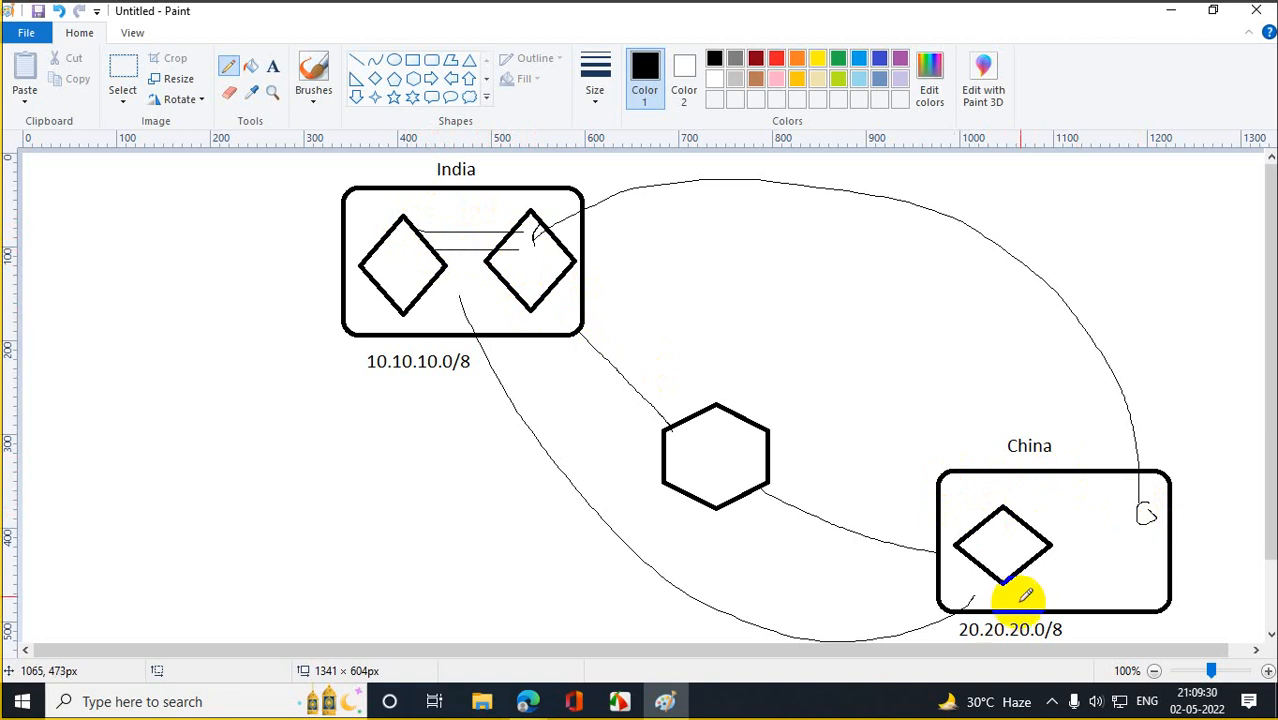
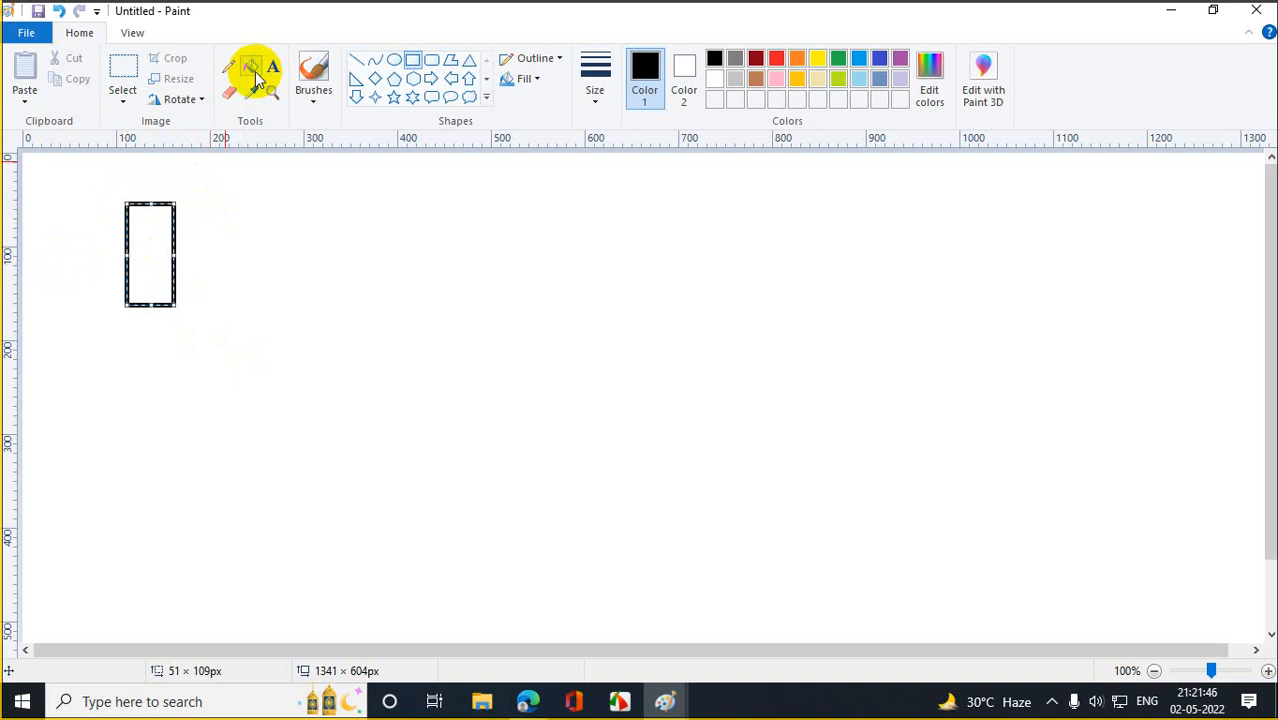
# Label the left box 'China 10.10.10.10' with a text box beneath it.
pyautogui.click(272, 67)
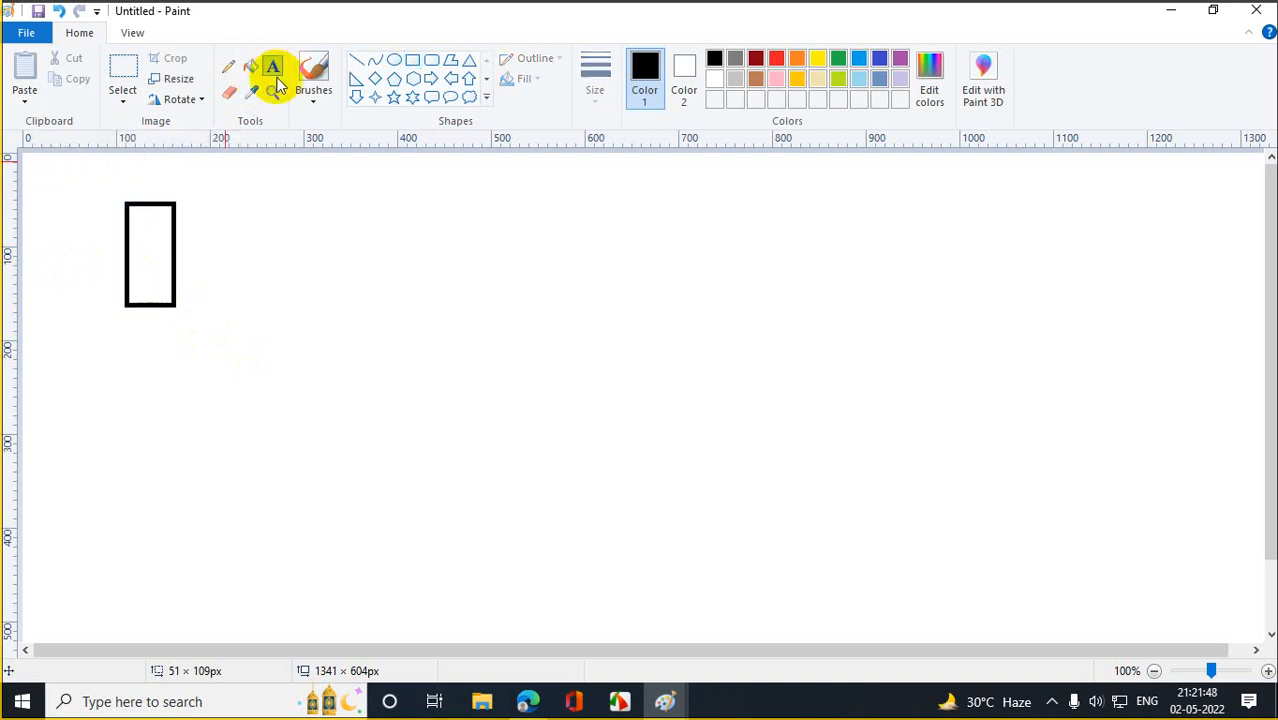
pyautogui.moveTo(121, 327); pyautogui.dragTo(295, 343)
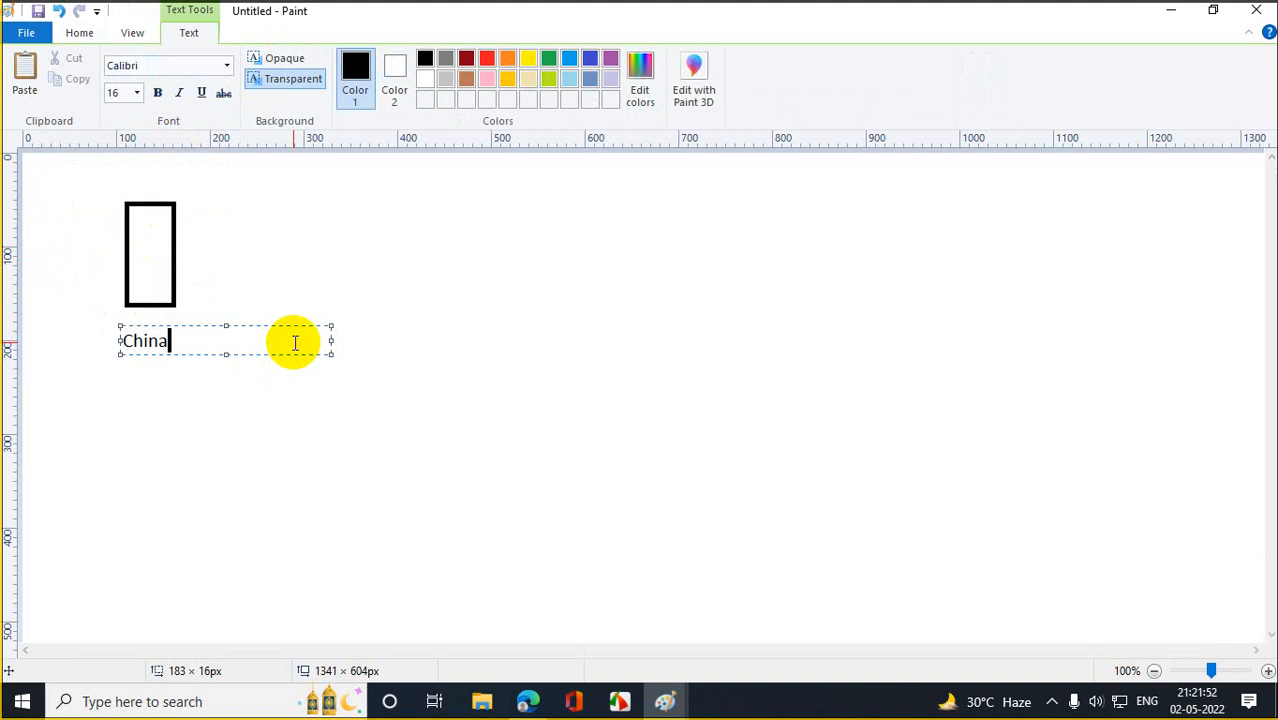
pyautogui.write('China 10.10.10.10')
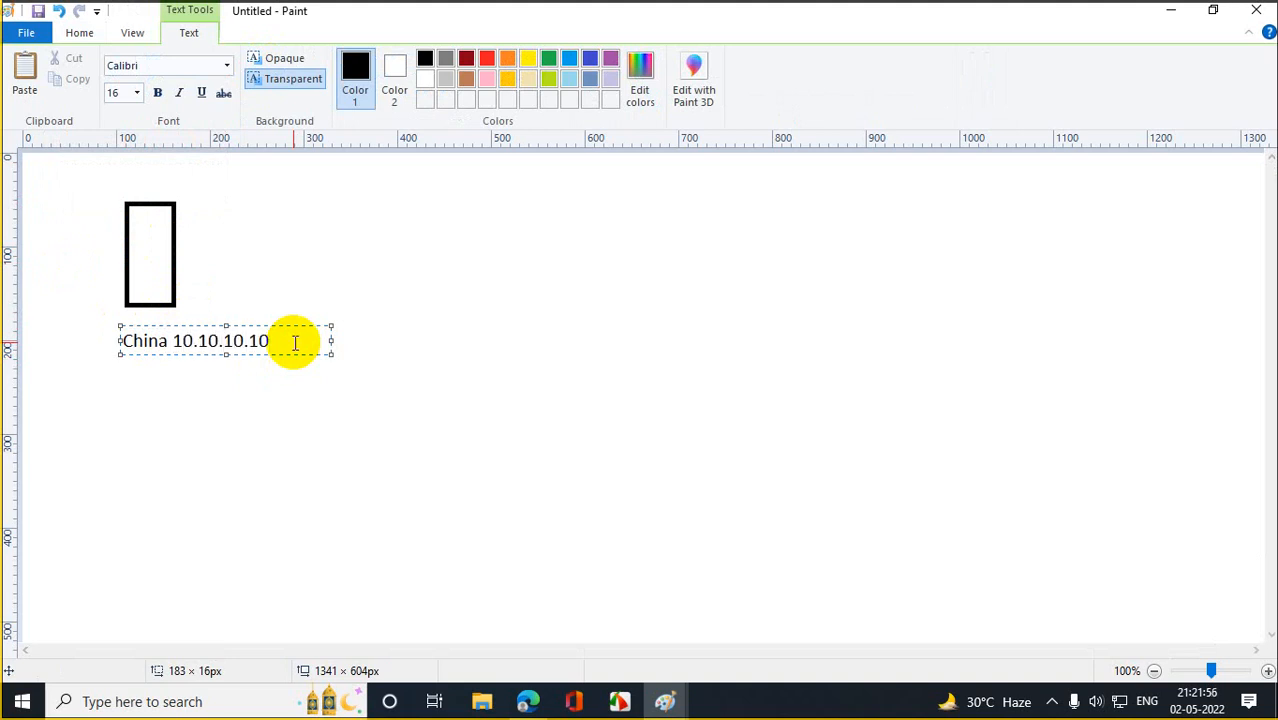
pyautogui.click(271, 478)
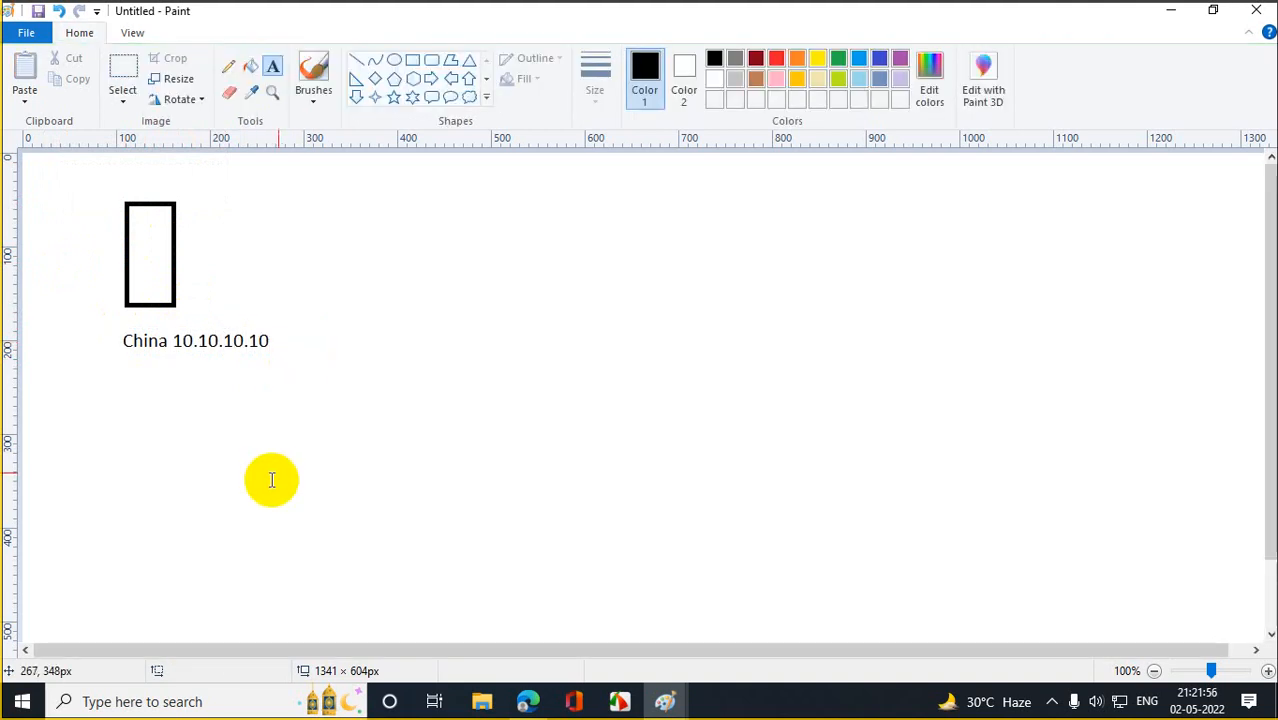
# Draw a second rectangle at the right and label it 'India 20.20.20.20'.
pyautogui.click(412, 62)
pyautogui.moveTo(1019, 213); pyautogui.dragTo(1055, 293)
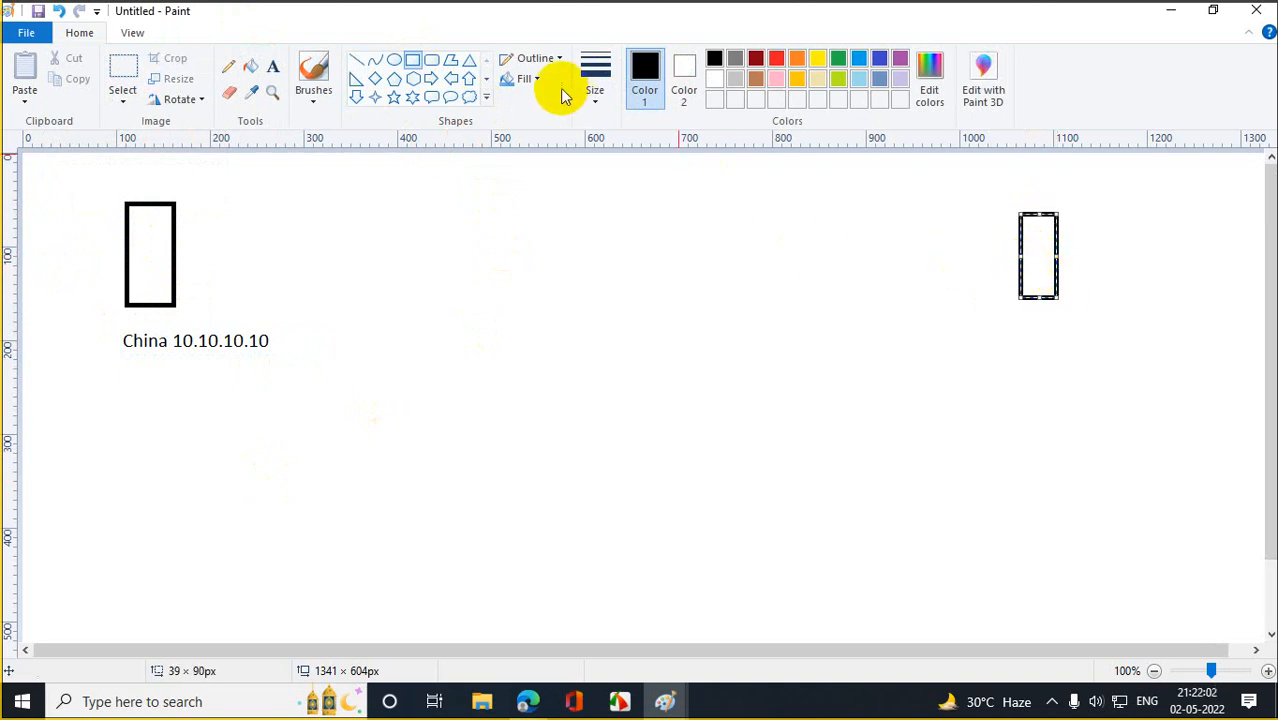
pyautogui.click(273, 67)
pyautogui.moveTo(1010, 318); pyautogui.dragTo(1216, 341)
pyautogui.write('India')
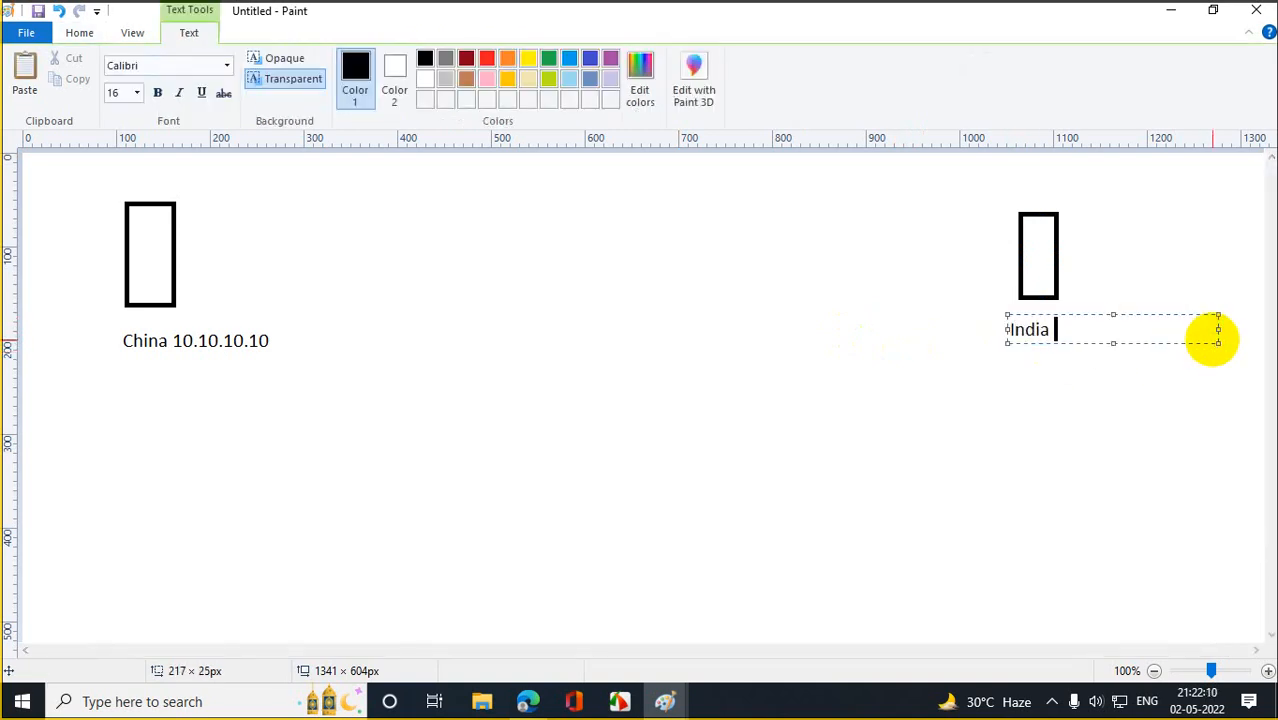
pyautogui.write(' 20.20.20.20')
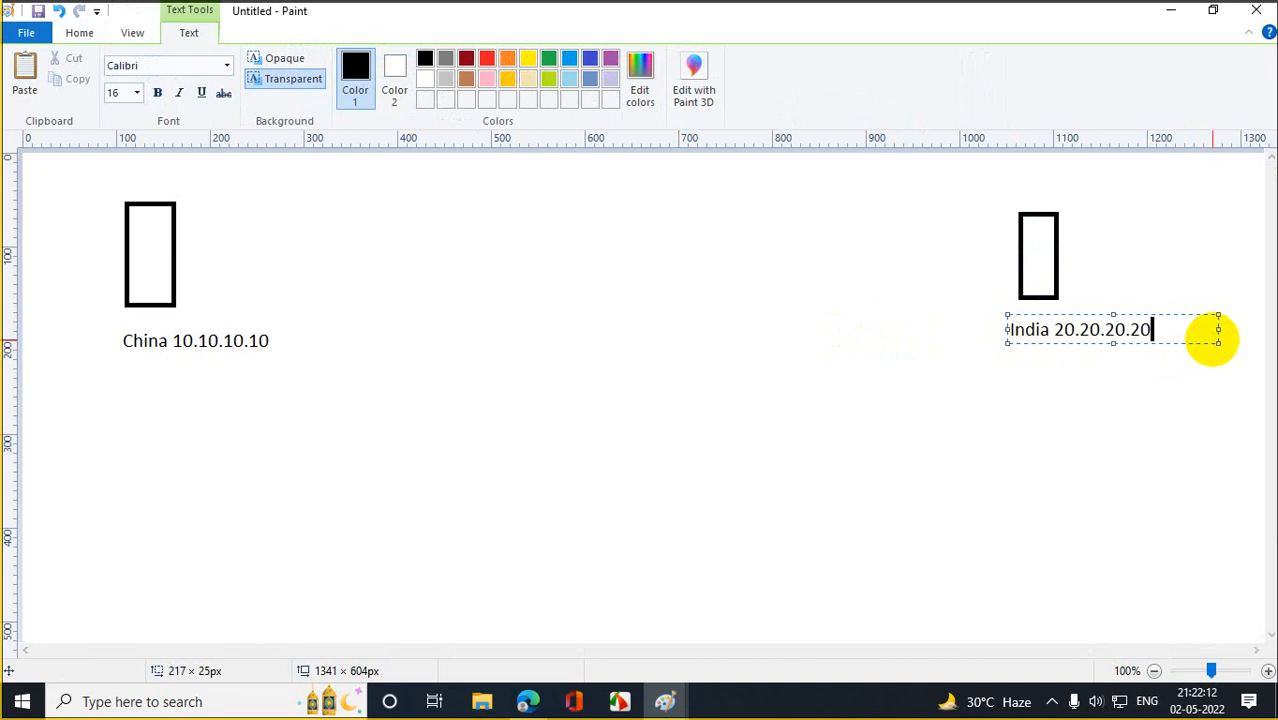
# Draw a third rectangle near the bottom centre and label it 'Africa 30.30.30.30'.
pyautogui.click(966, 477)
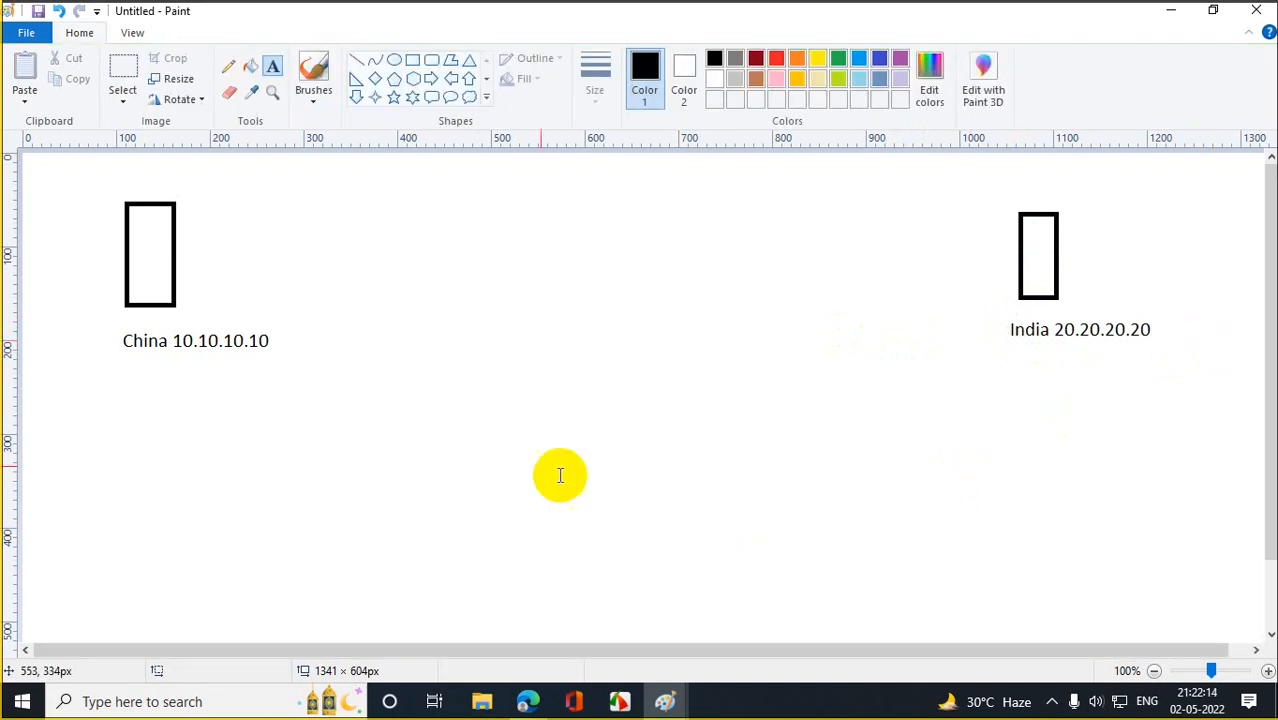
pyautogui.click(425, 66)
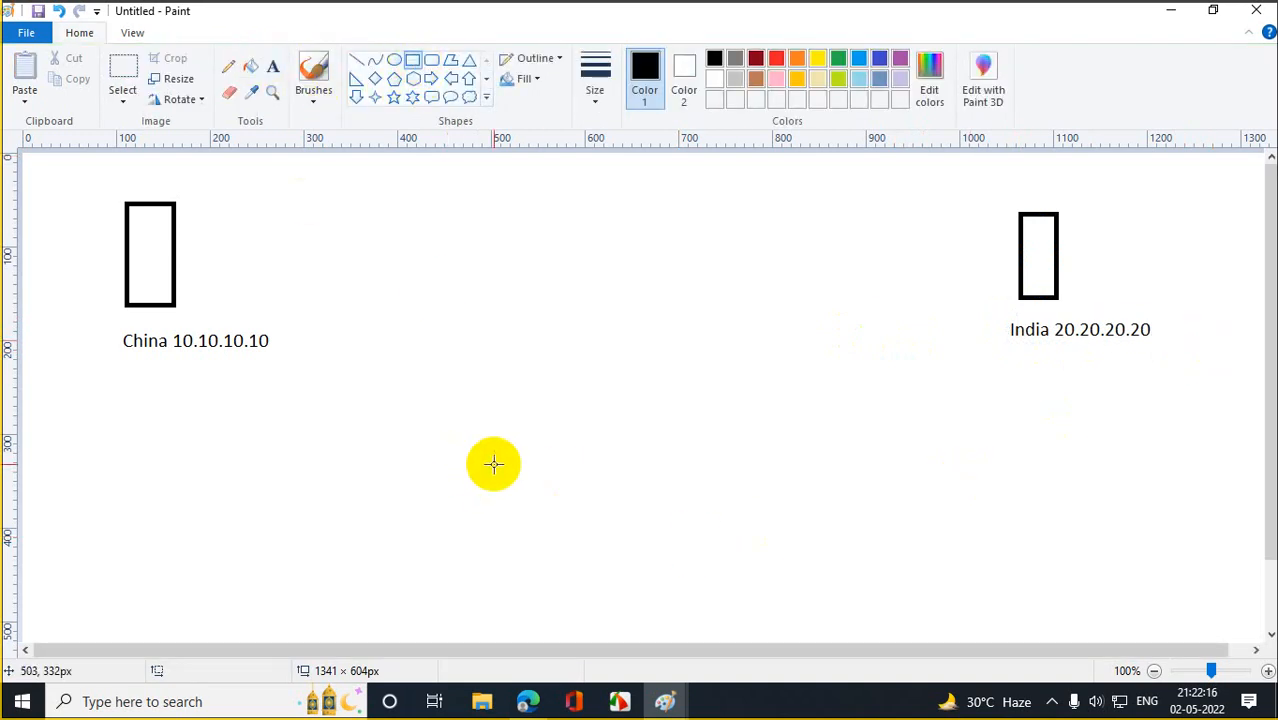
pyautogui.moveTo(500, 450); pyautogui.dragTo(557, 587)
pyautogui.click(362, 399)
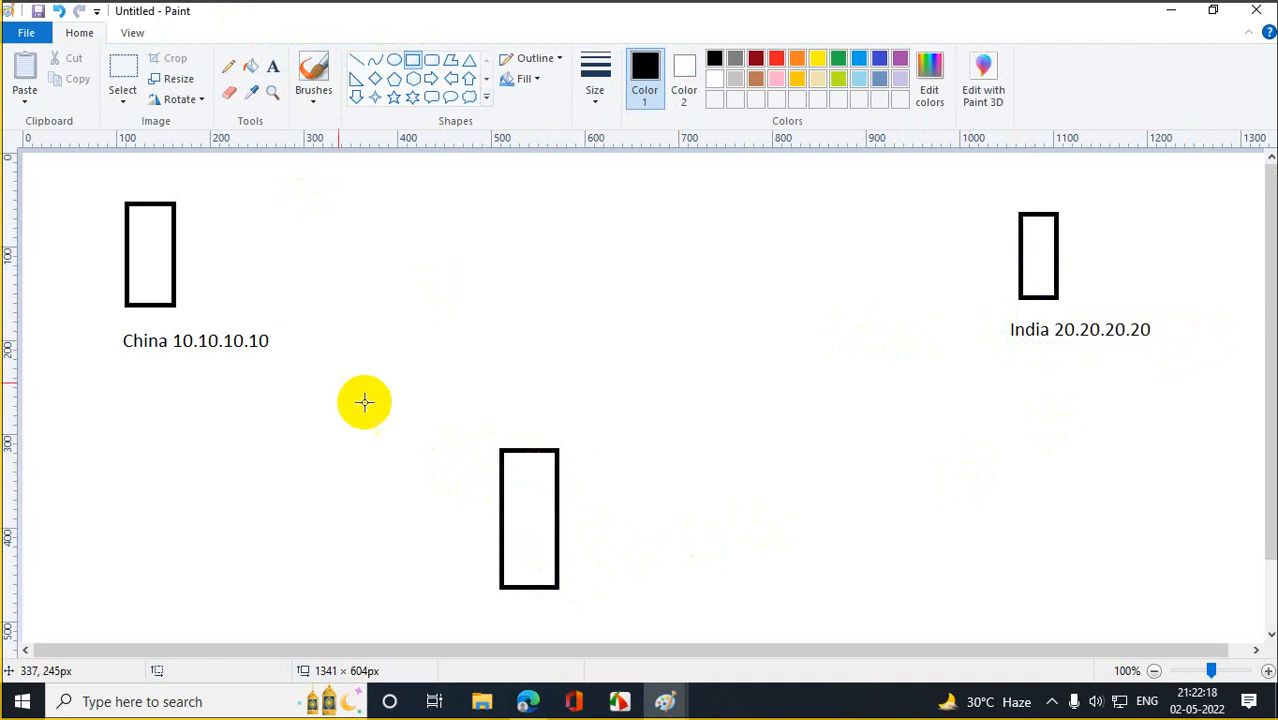
pyautogui.click(273, 66)
pyautogui.moveTo(525, 597); pyautogui.dragTo(704, 612)
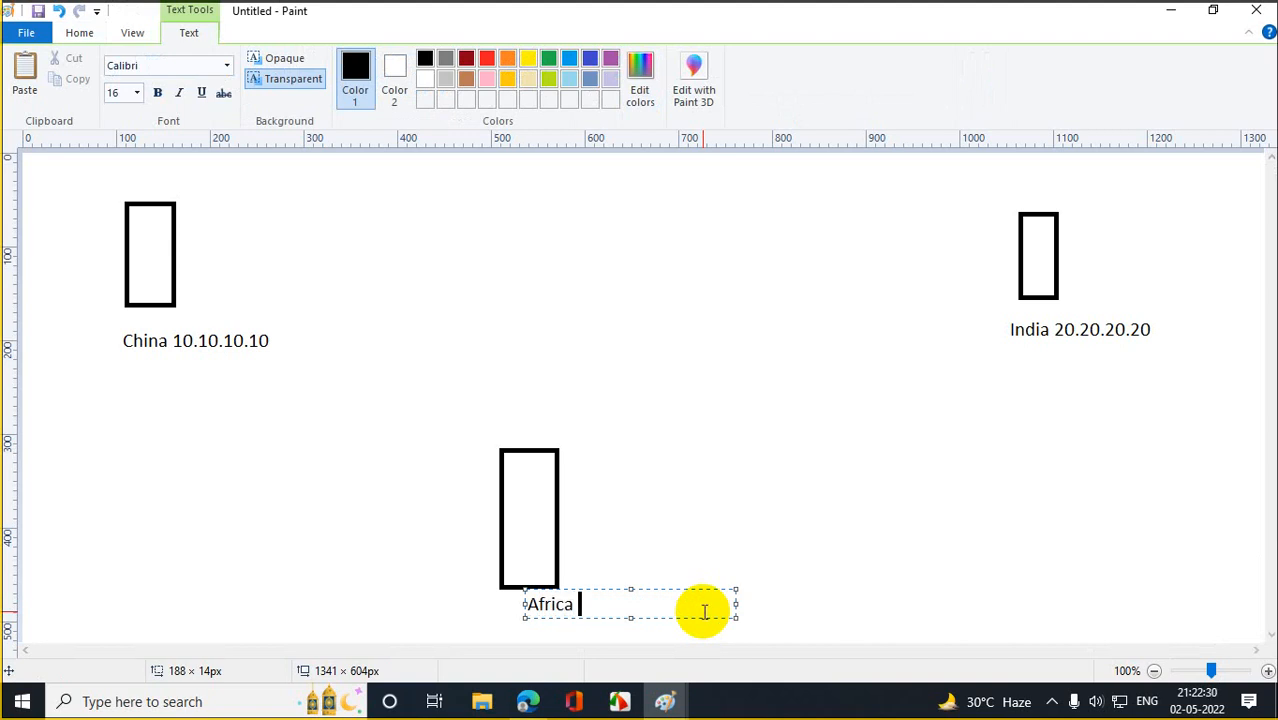
pyautogui.write('Africa 30.30.30.30')
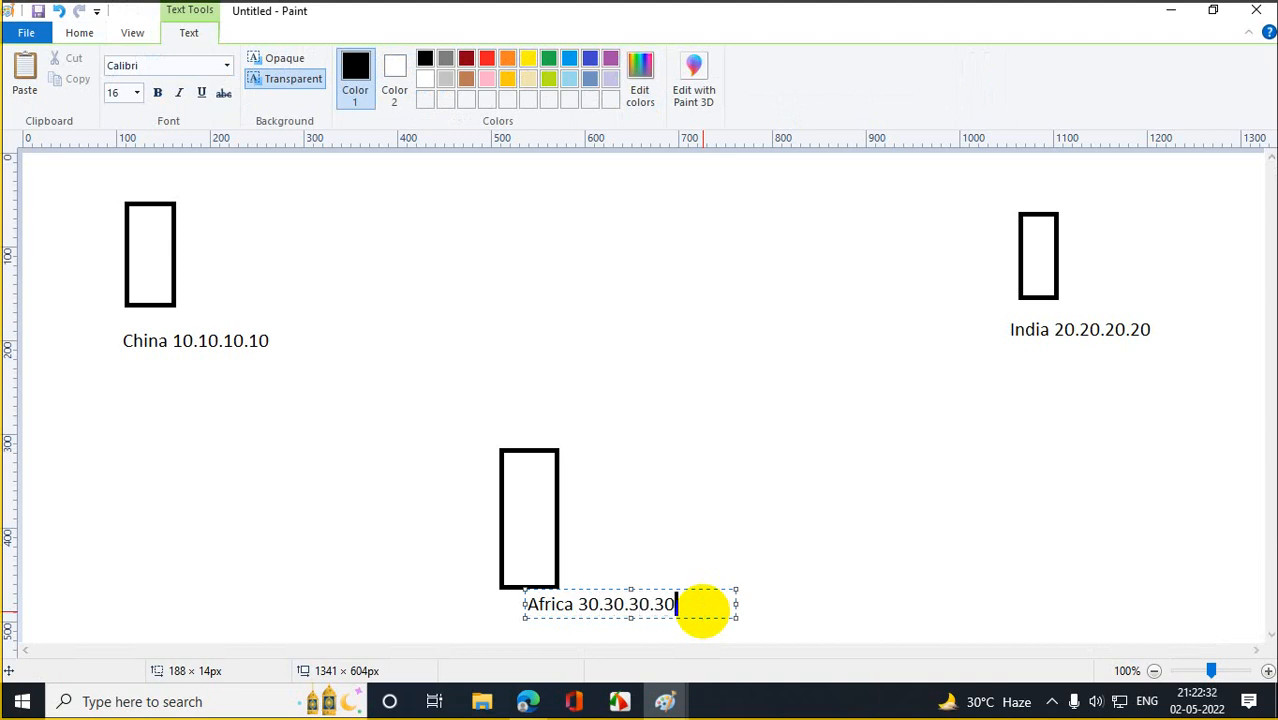
pyautogui.click(881, 479)
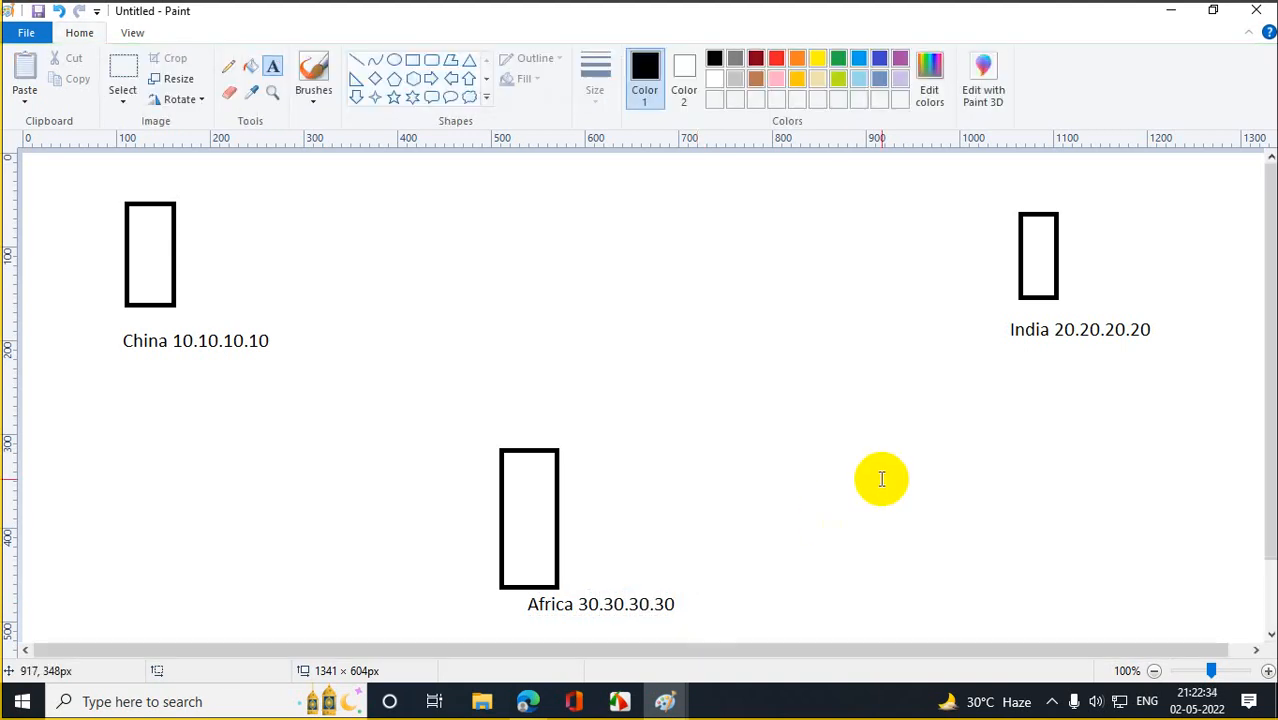
pyautogui.click(394, 60)
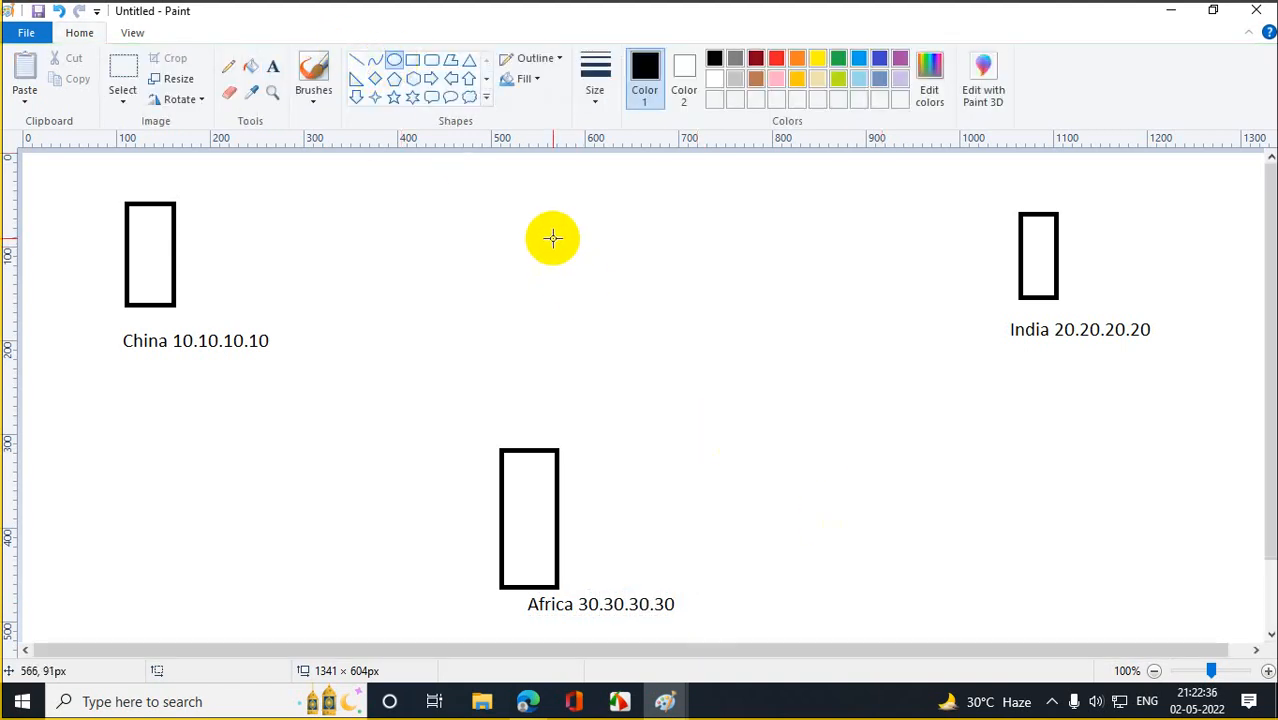
# Draw an oval between the China and India boxes and link the boxes to it with straight lines.
pyautogui.moveTo(531, 226); pyautogui.dragTo(616, 292)
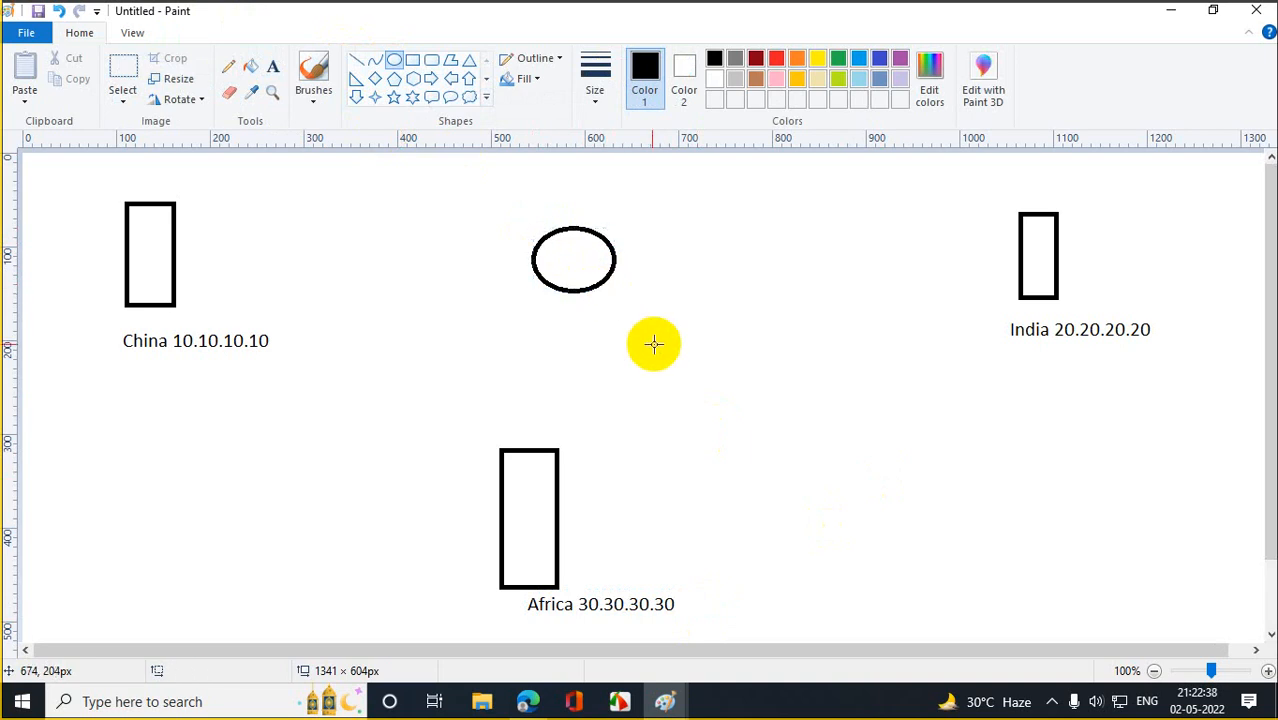
pyautogui.click(356, 61)
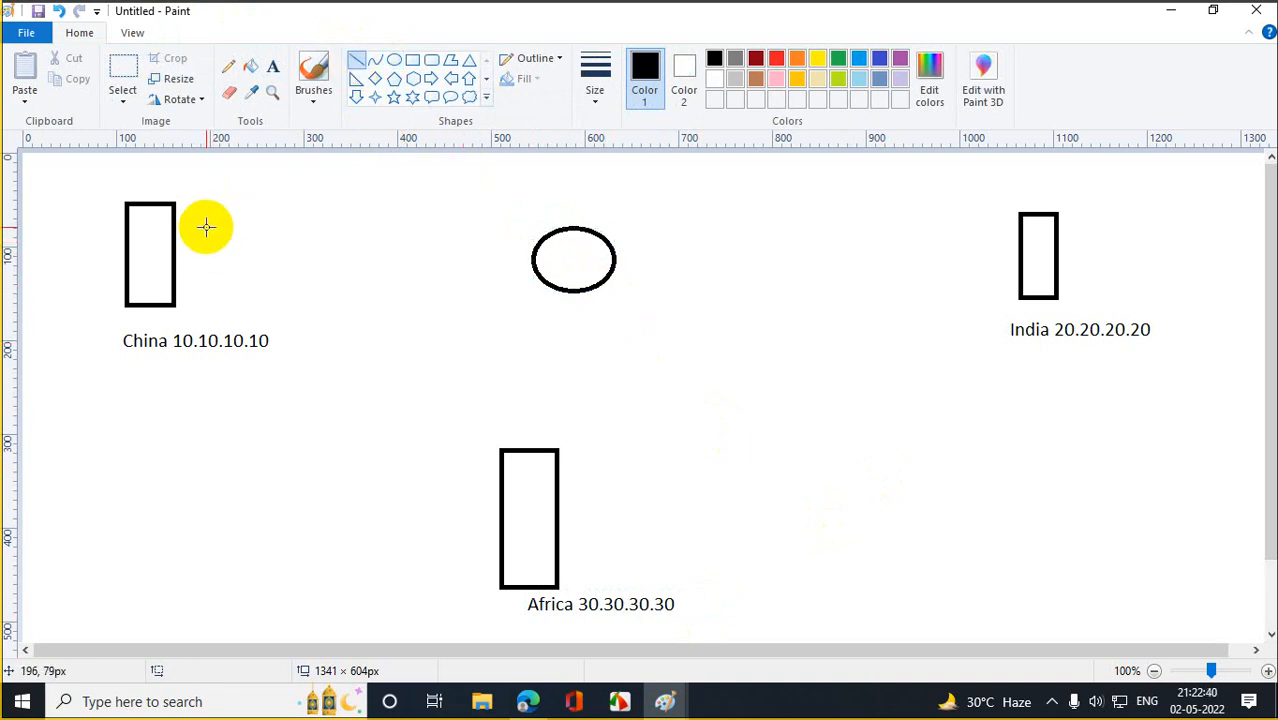
pyautogui.moveTo(177, 249); pyautogui.dragTo(523, 453)
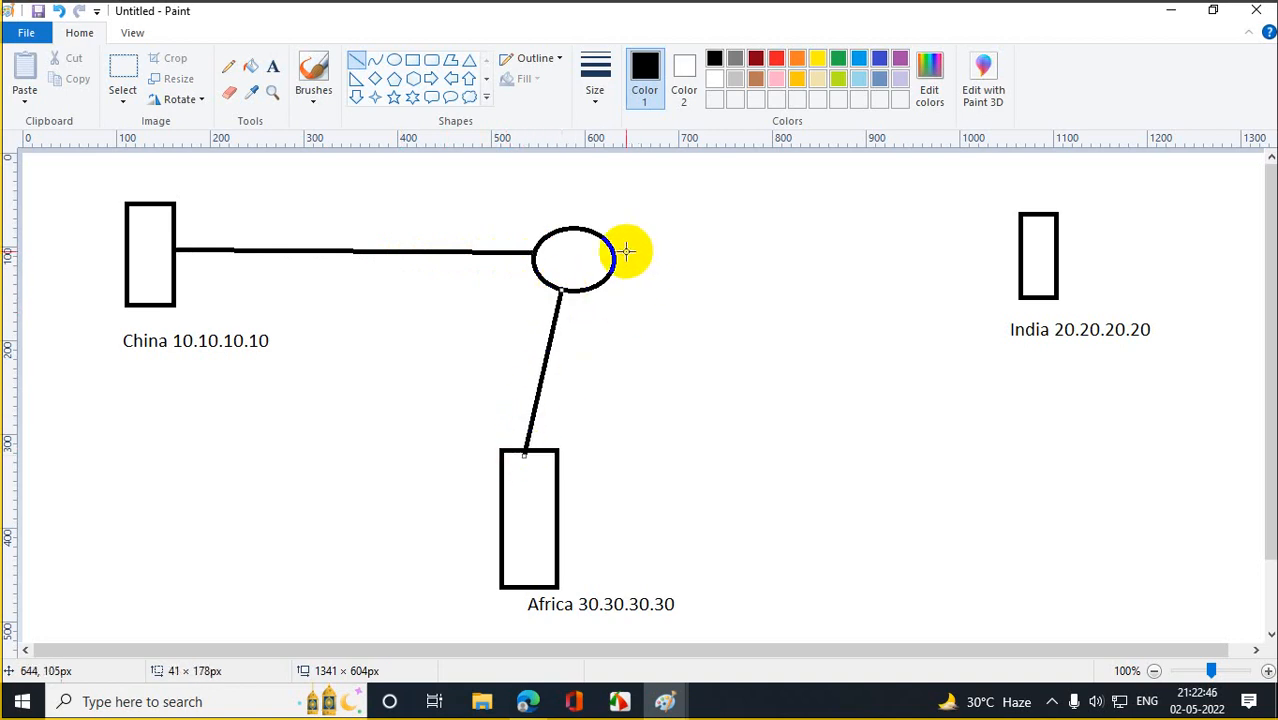
pyautogui.moveTo(616, 257); pyautogui.dragTo(1018, 242)
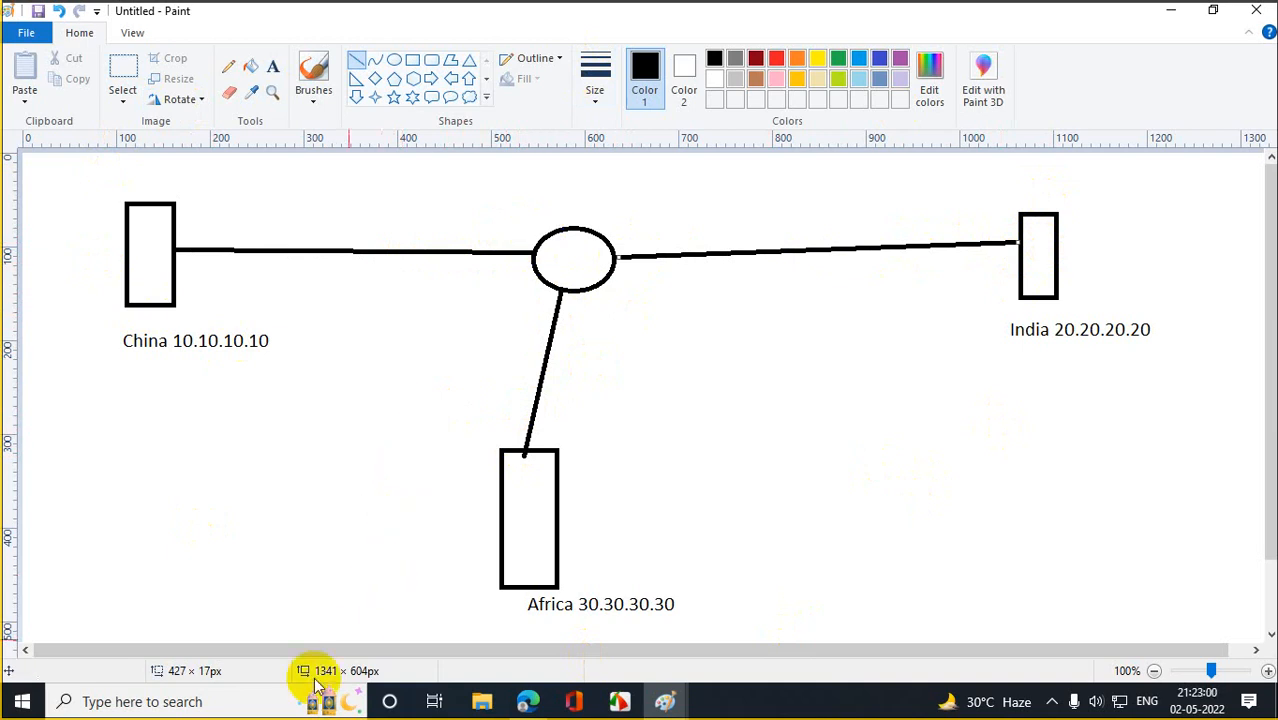
pyautogui.click(238, 702)
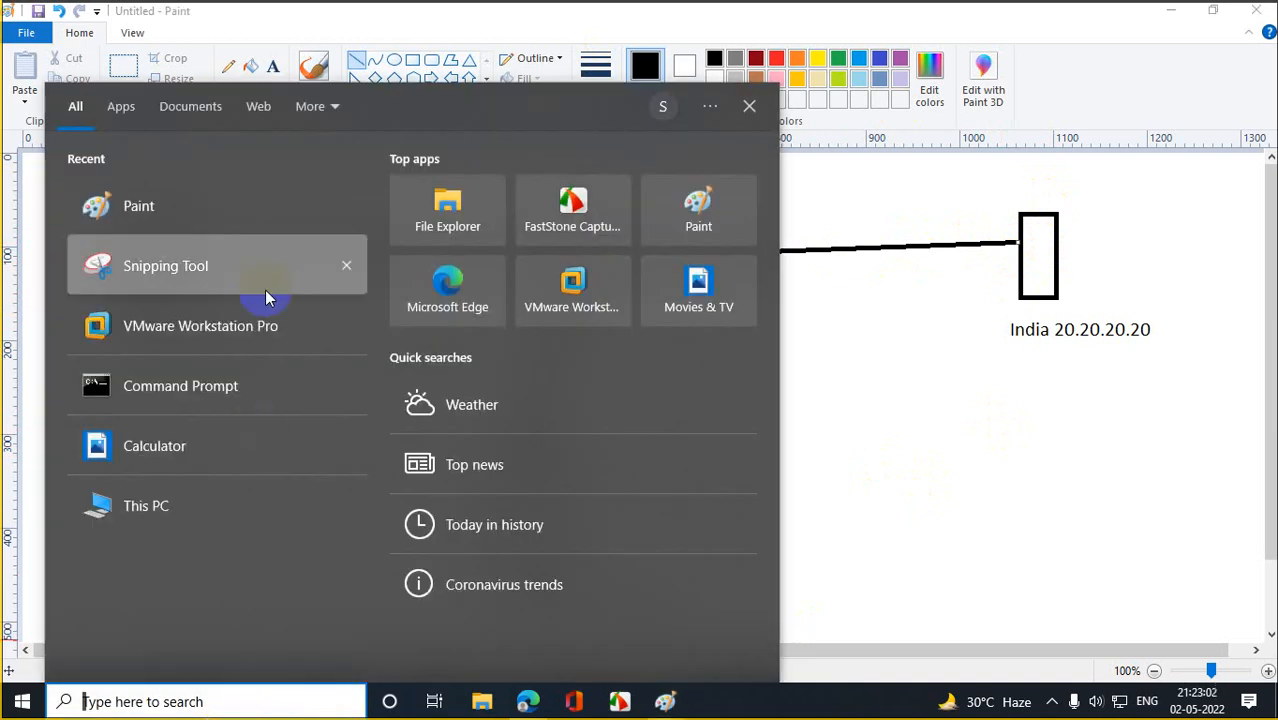
# Switch to VMware Workstation Pro, then bring up File Explorer at Quick access.
pyautogui.click(209, 326)
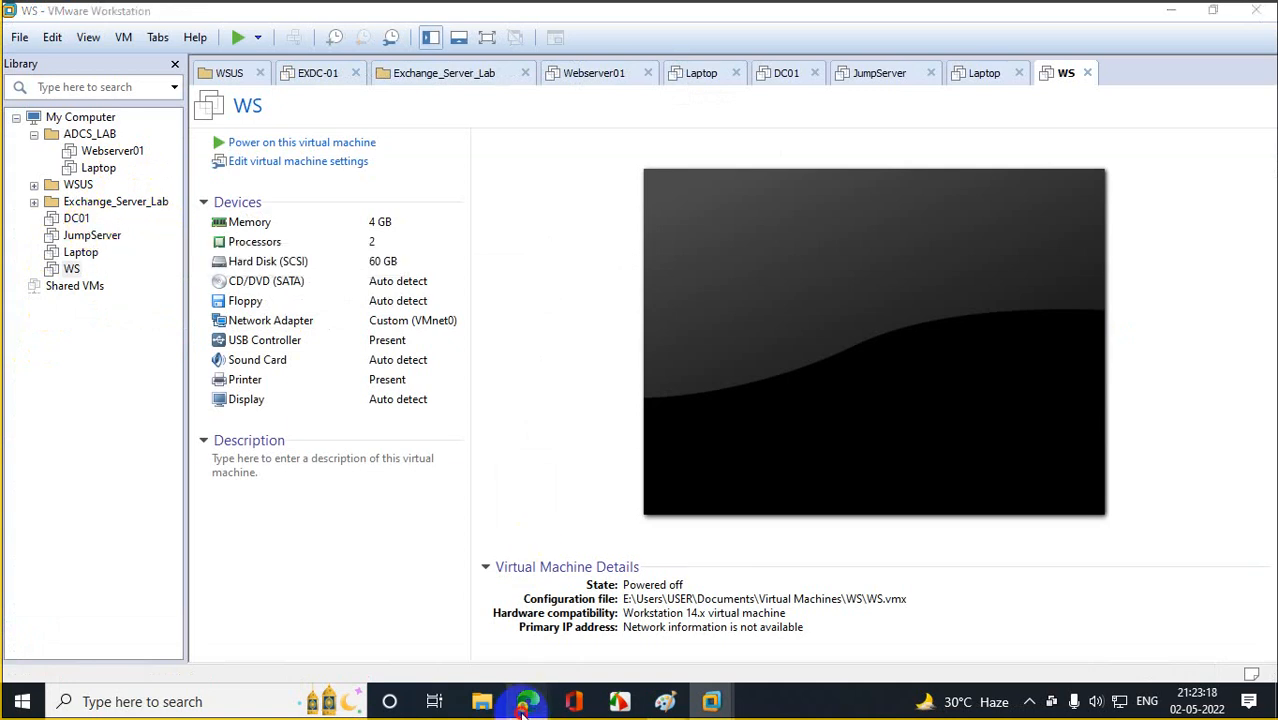
pyautogui.moveTo(528, 700)
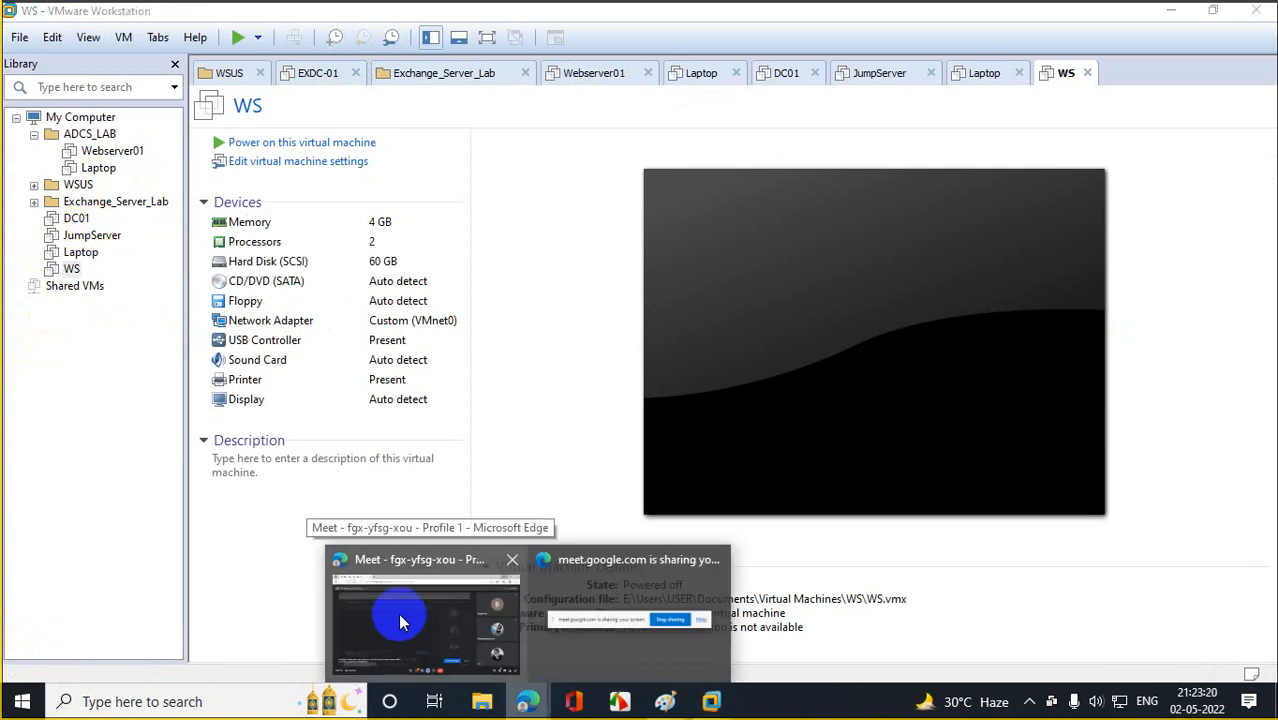
pyautogui.click(482, 700)
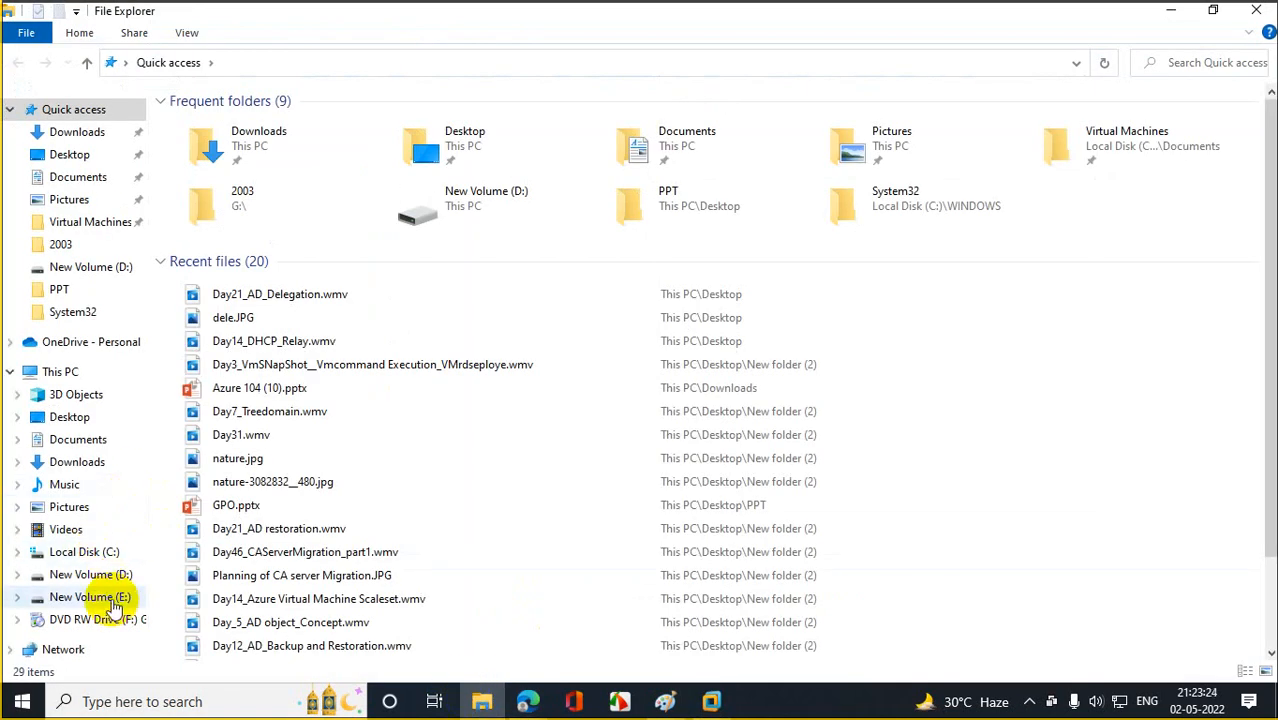
# Permanently delete all four VM folders in E:\Users\USER\Documents\Virtual Machines.
pyautogui.click(100, 597)
pyautogui.doubleClick(203, 201)
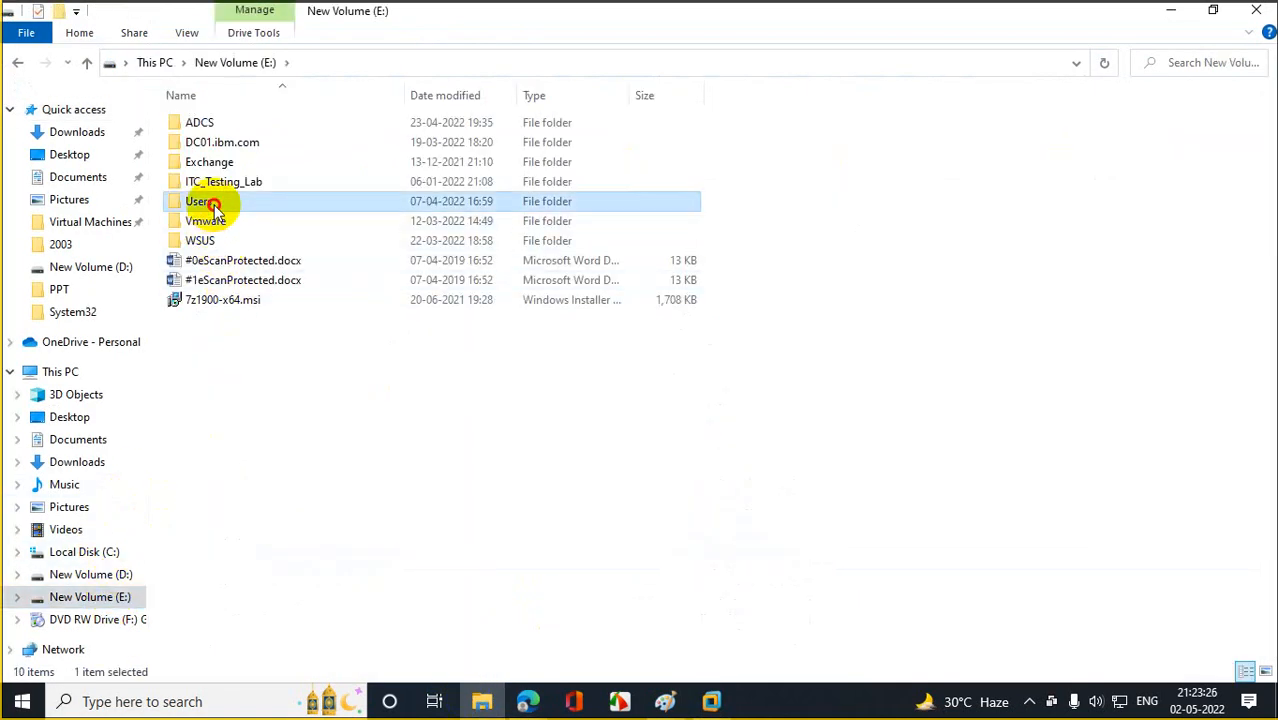
pyautogui.click(207, 148)
pyautogui.doubleClick(207, 145)
pyautogui.doubleClick(208, 125)
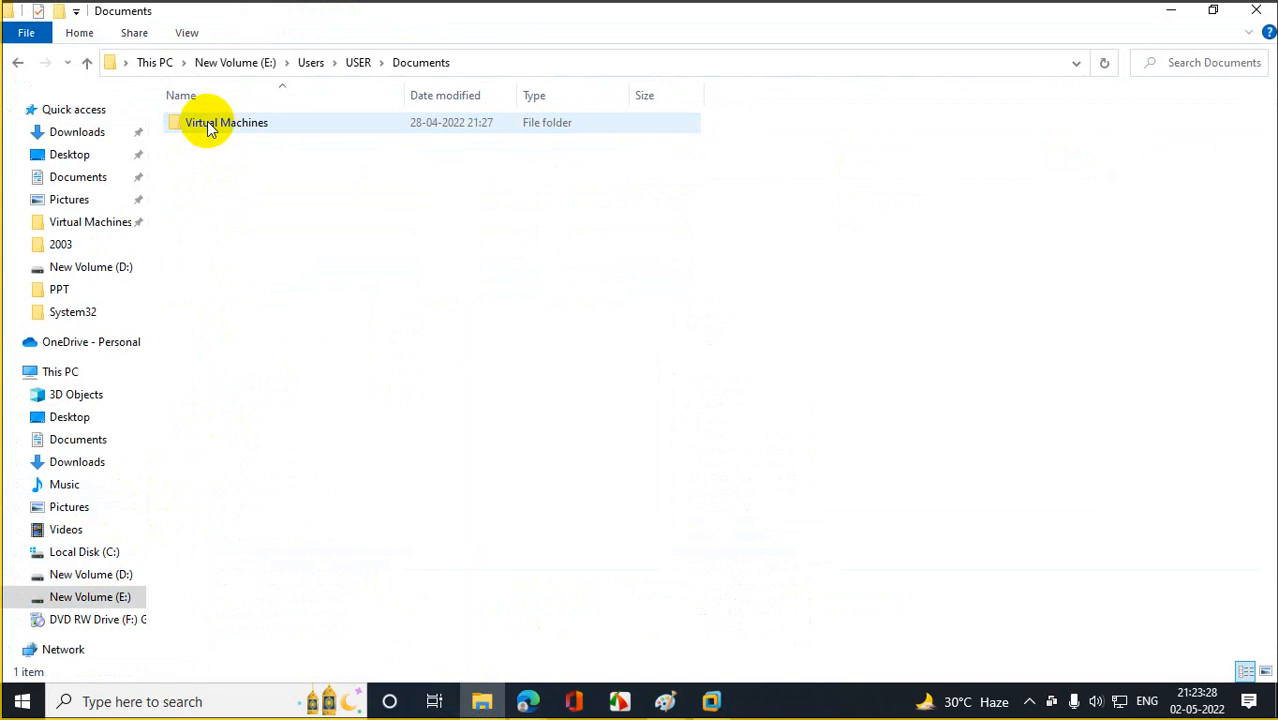
pyautogui.doubleClick(206, 124)
pyautogui.hotkey('ctrl', 'a')
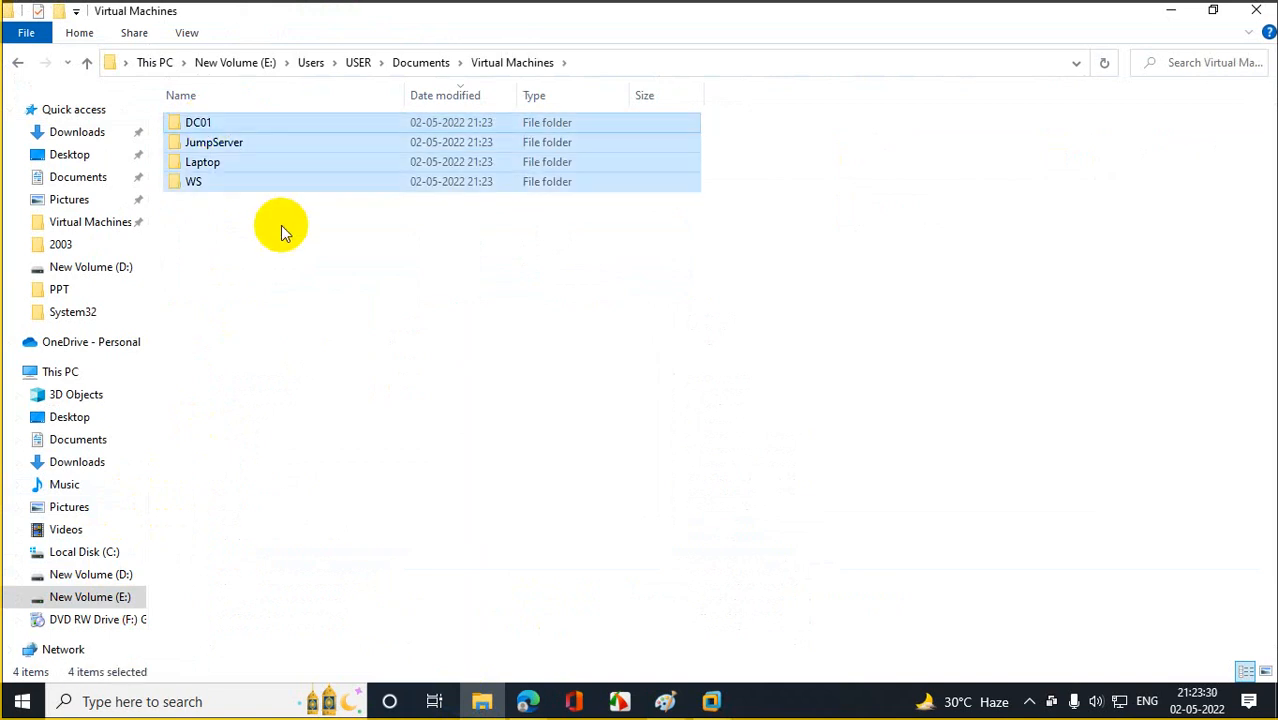
pyautogui.hotkey('shift', 'Delete')
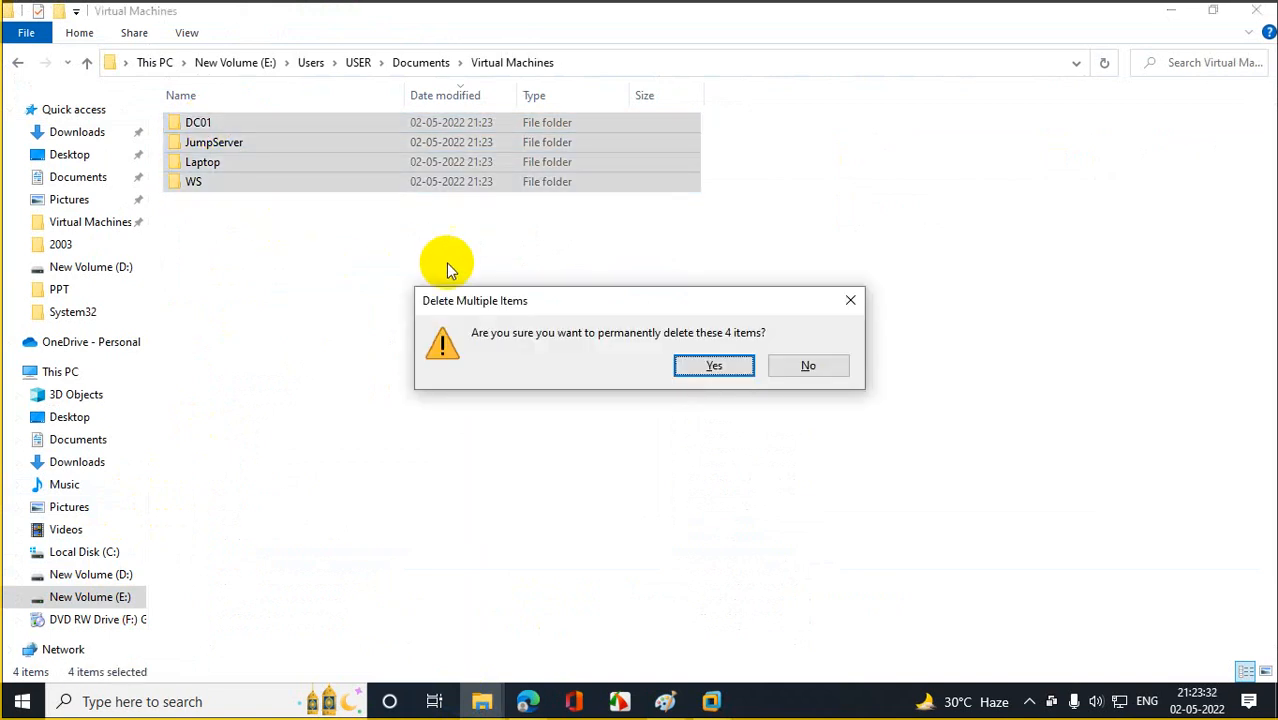
pyautogui.click(735, 372)
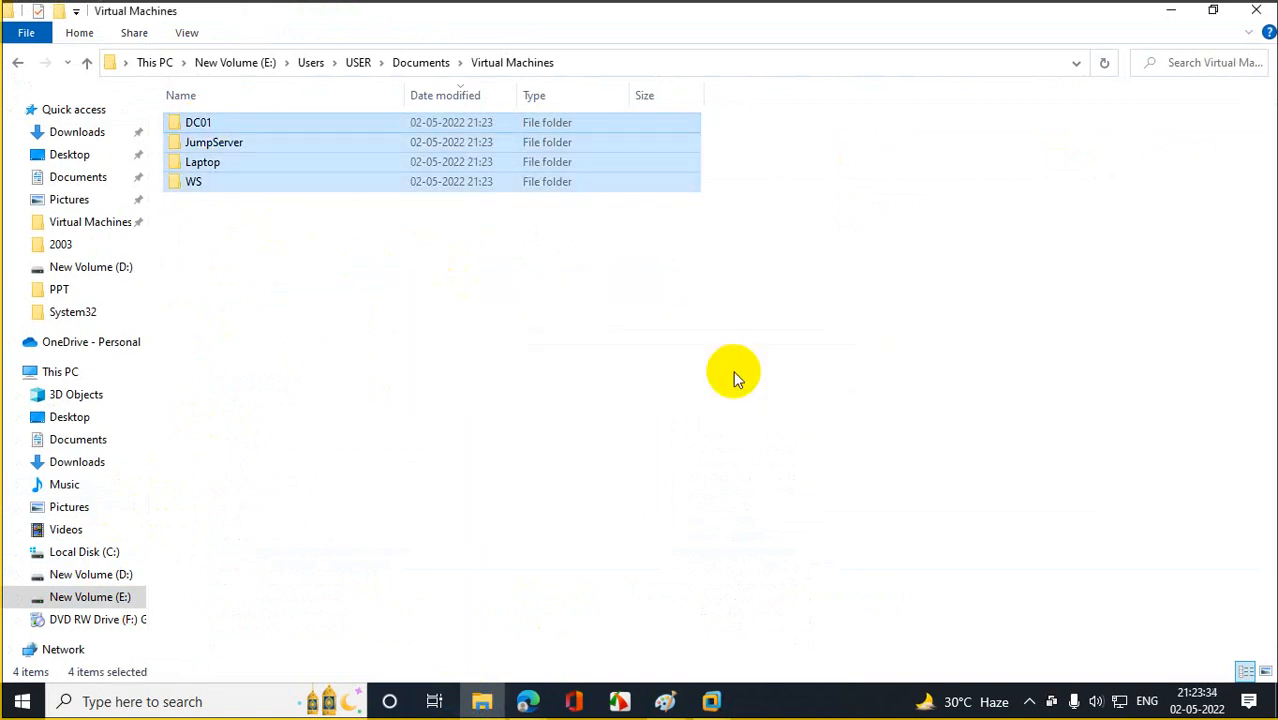
pyautogui.click(1260, 14)
# Remove the missing DC01, JumpServer, Laptop and WS machines from the Library.
pyautogui.click(84, 205)
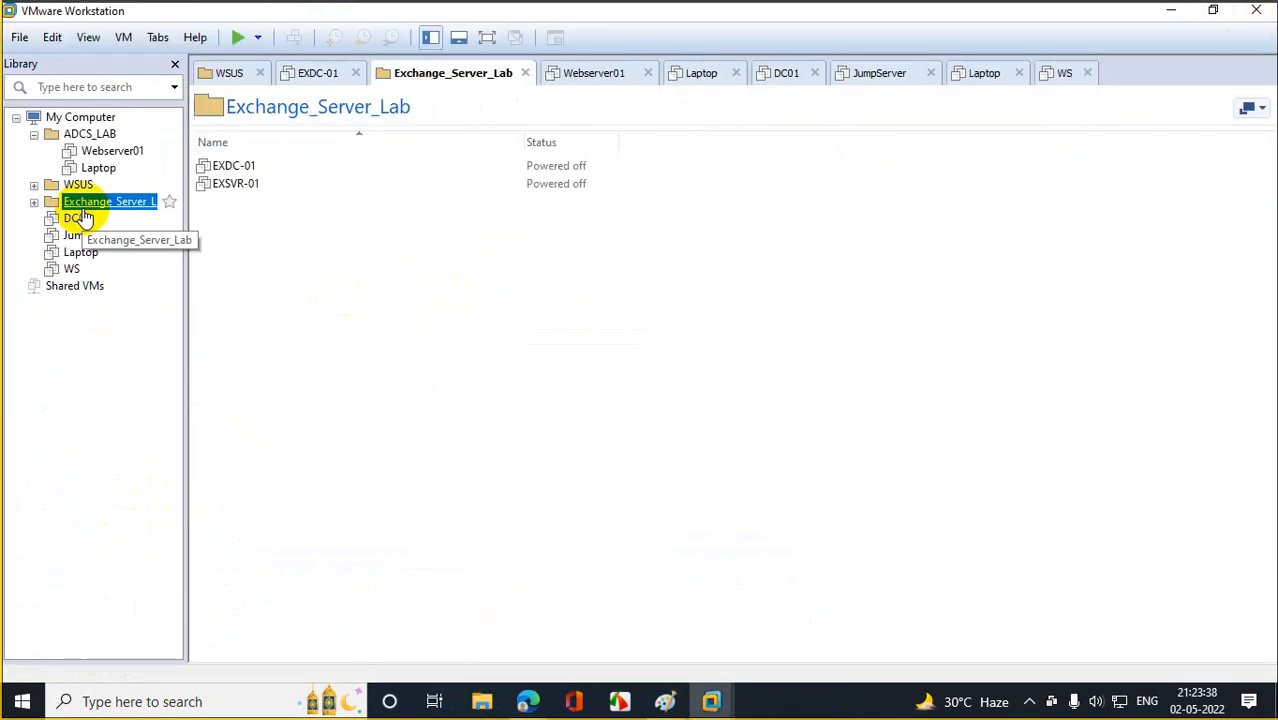
pyautogui.click(80, 218)
pyautogui.click(655, 397)
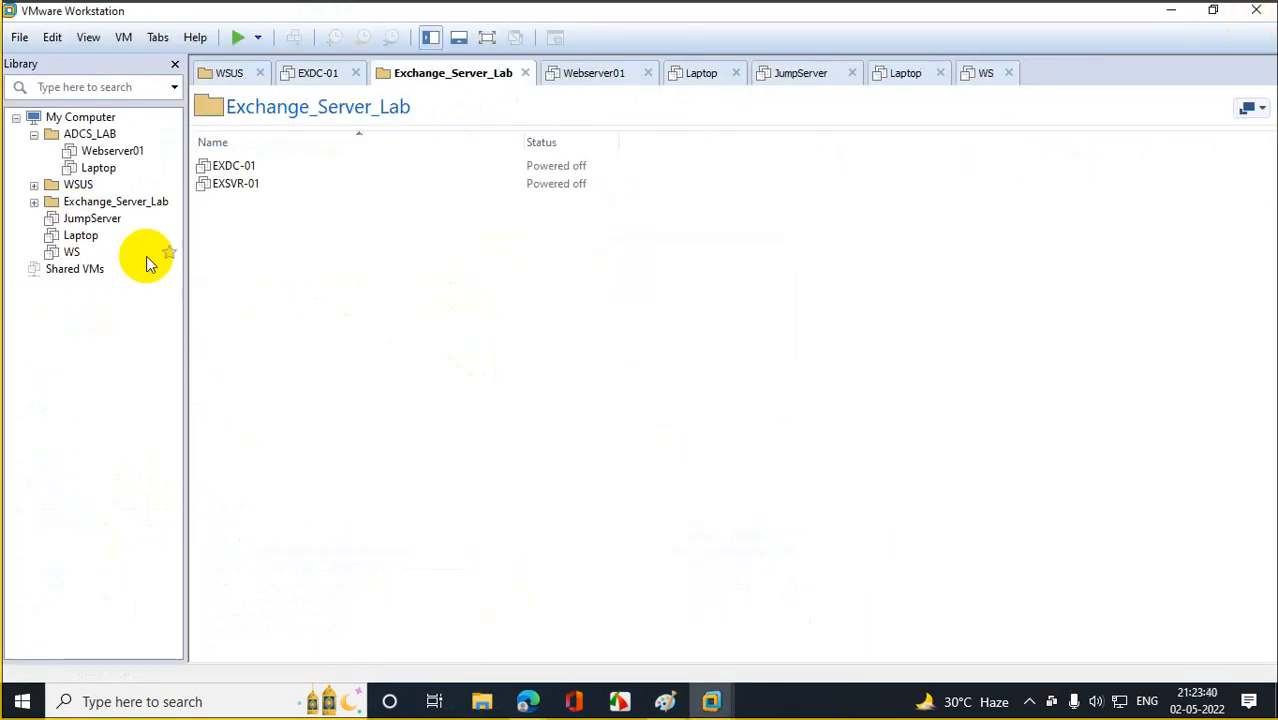
pyautogui.click(92, 218)
pyautogui.click(662, 400)
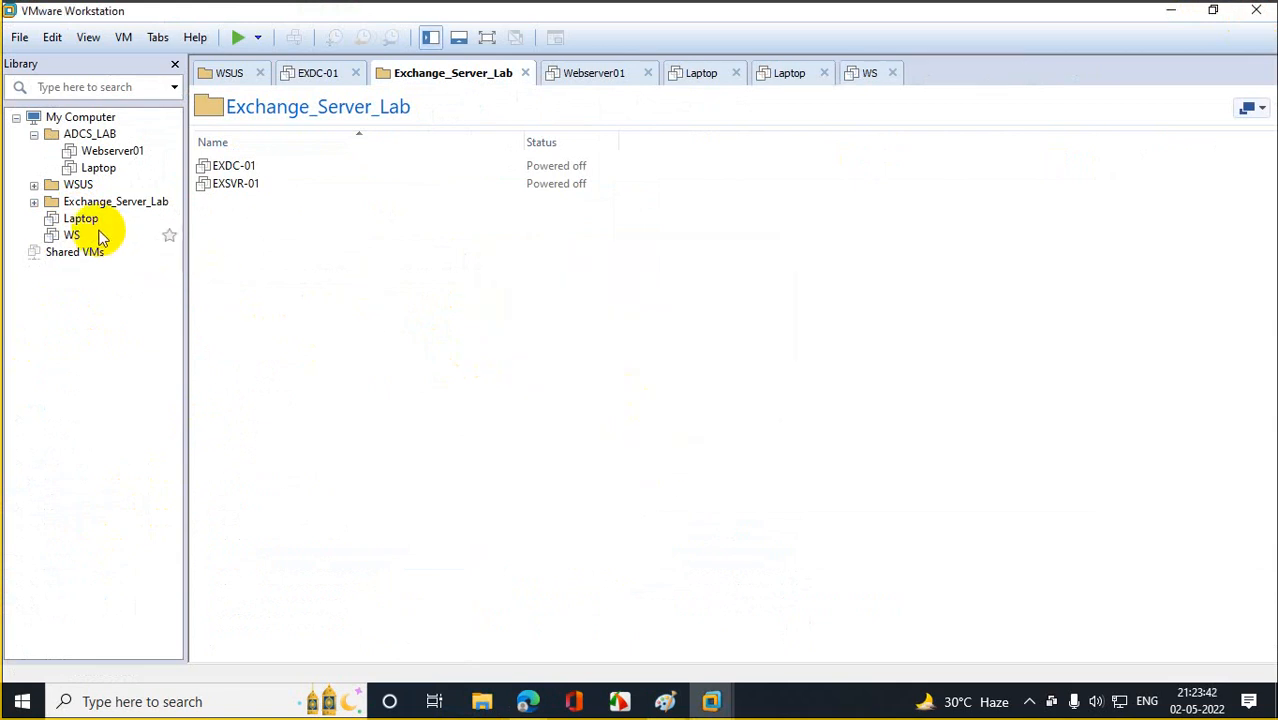
pyautogui.click(80, 219)
pyautogui.click(664, 398)
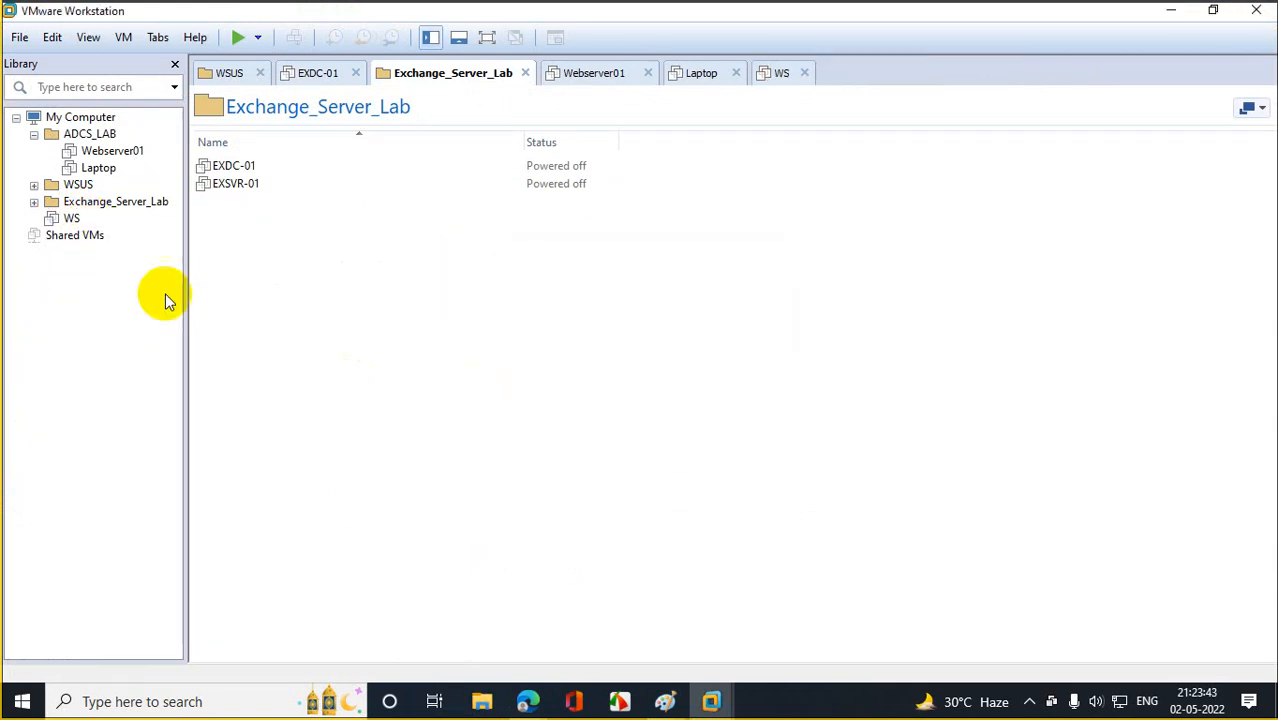
pyautogui.click(73, 218)
pyautogui.click(650, 402)
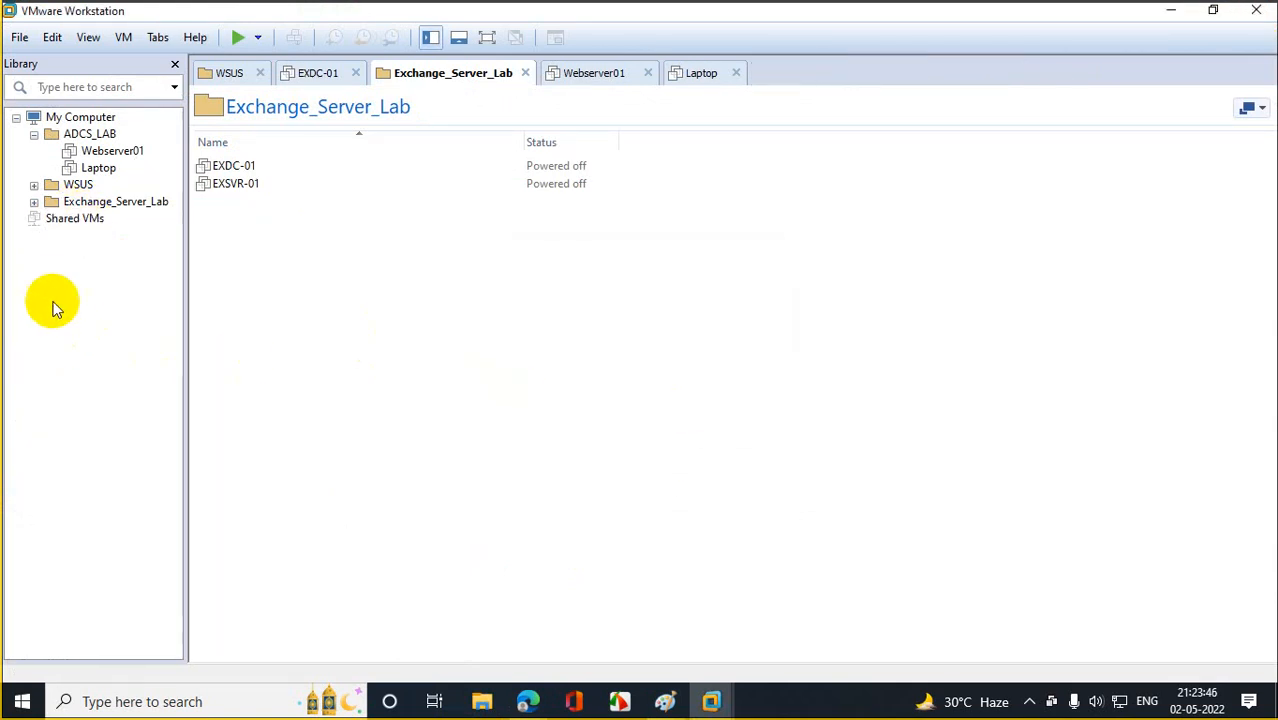
# Start a new virtual machine using the Windows Server 2012 R2 installer image.
pyautogui.click(20, 37)
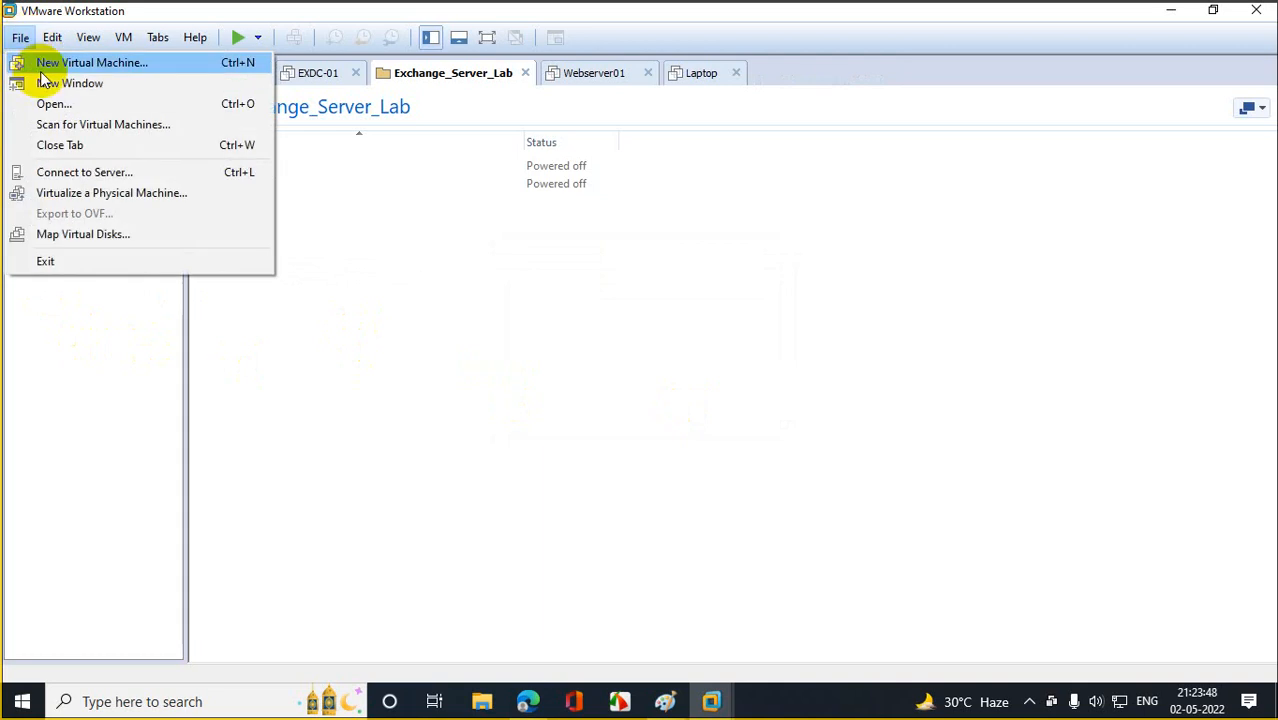
pyautogui.click(42, 70)
pyautogui.click(722, 524)
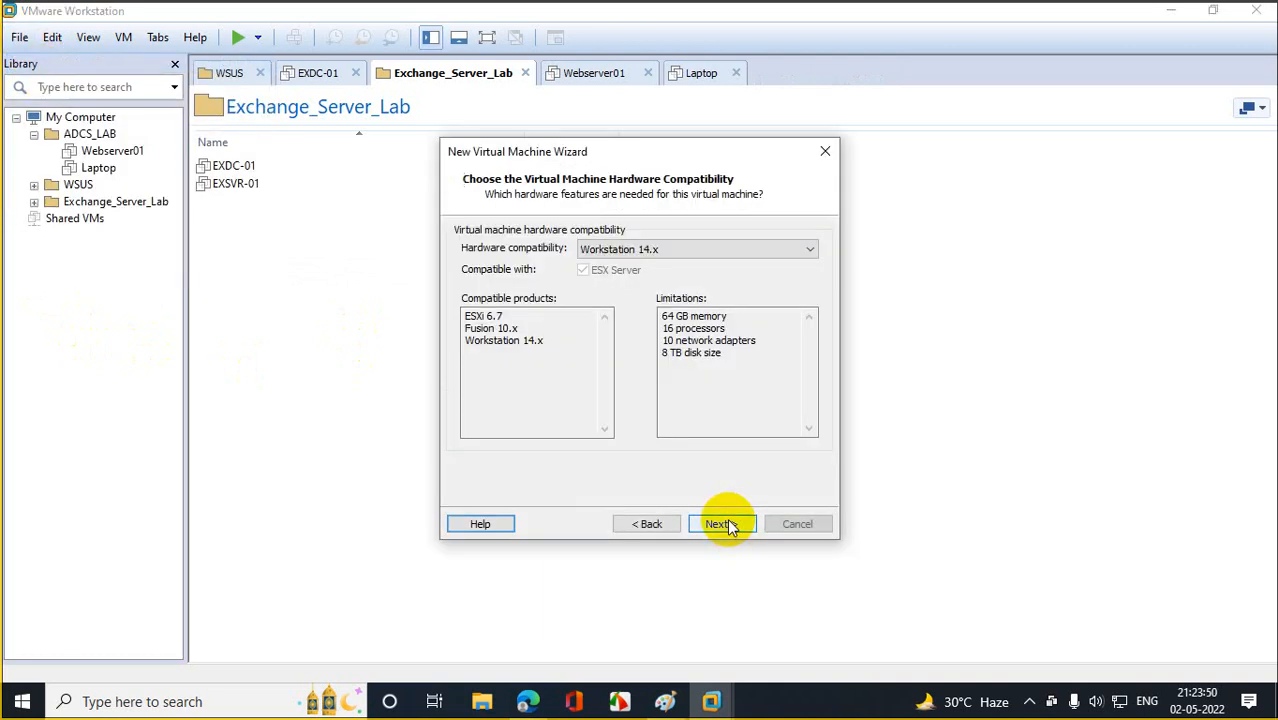
pyautogui.click(722, 524)
pyautogui.click(732, 368)
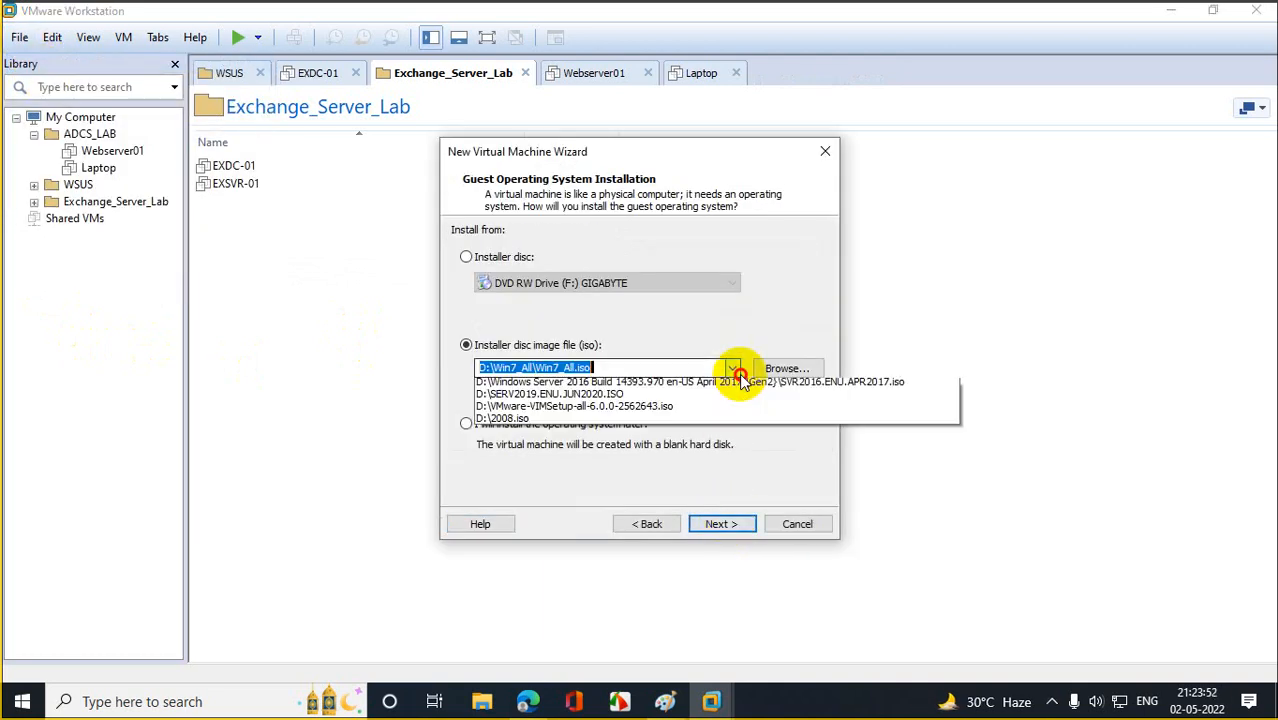
pyautogui.click(548, 398)
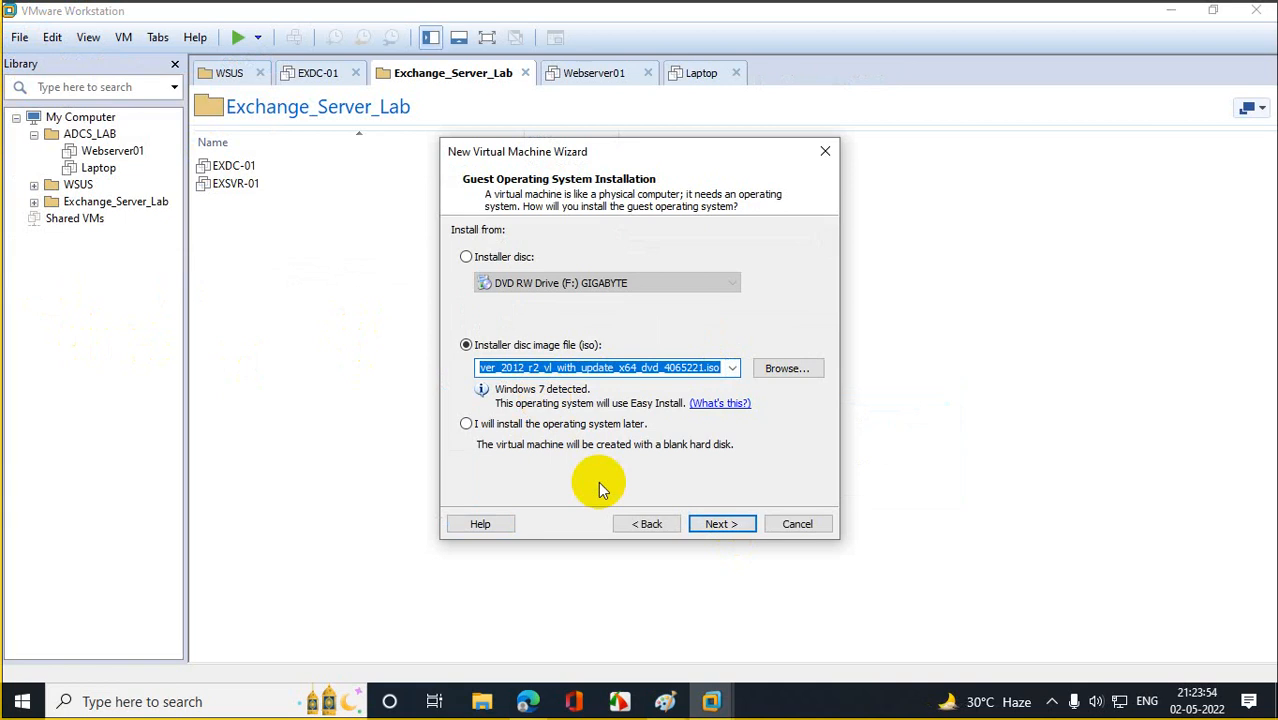
pyautogui.click(723, 526)
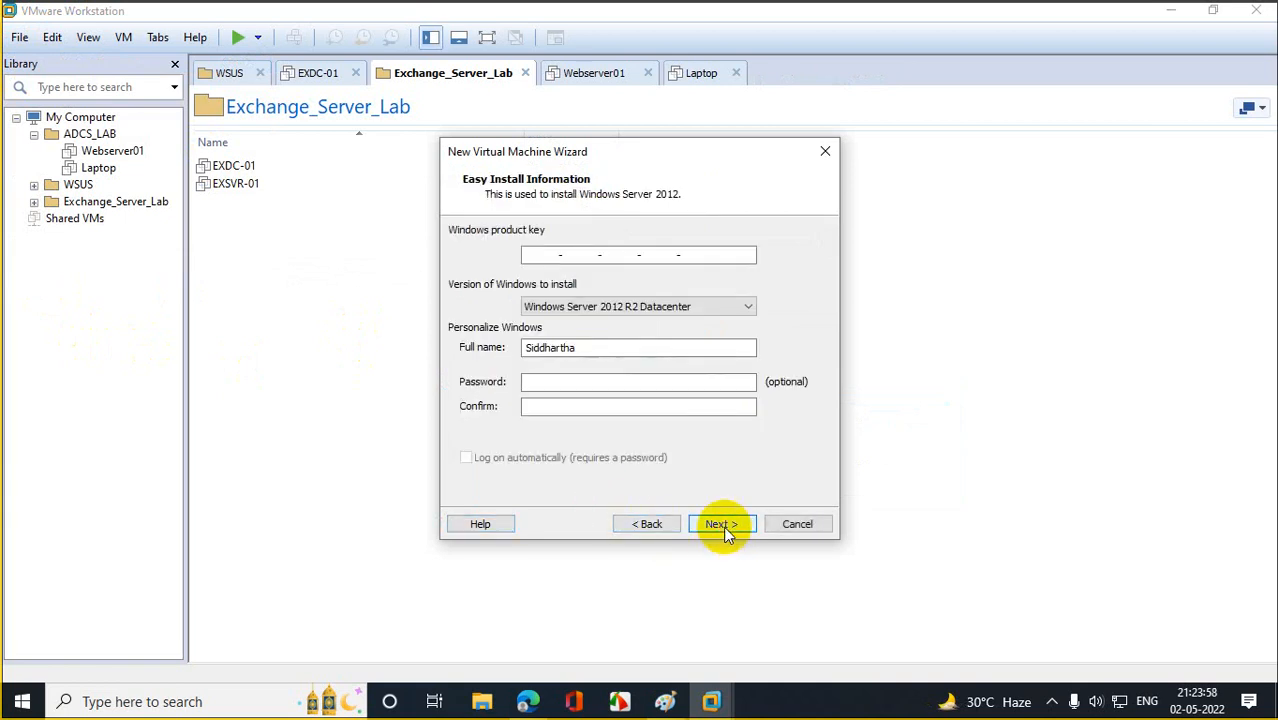
pyautogui.click(723, 526)
# Name the VM DC01.lbm.com and set its storage location to drive E.
pyautogui.write('Dc01')
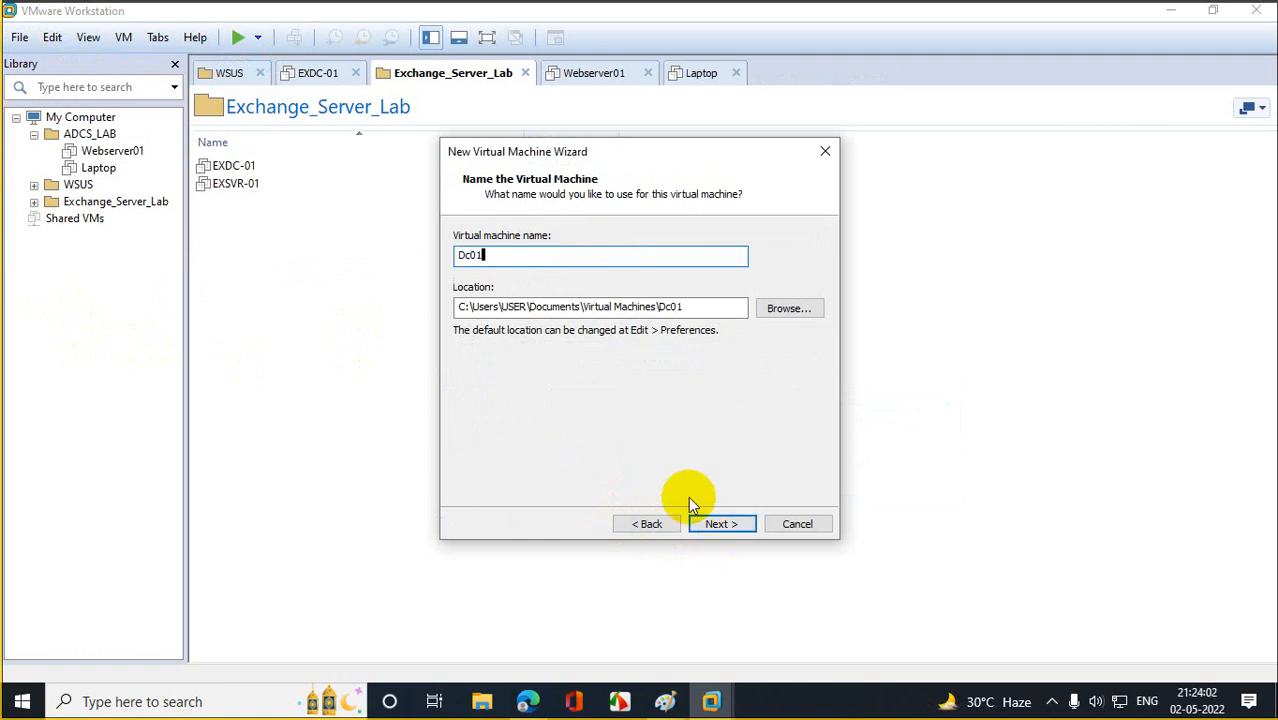
pyautogui.press('BackSpace')
pyautogui.press('BackSpace')
pyautogui.press('BackSpace')
pyautogui.press('BackSpace')
pyautogui.write('DC0')
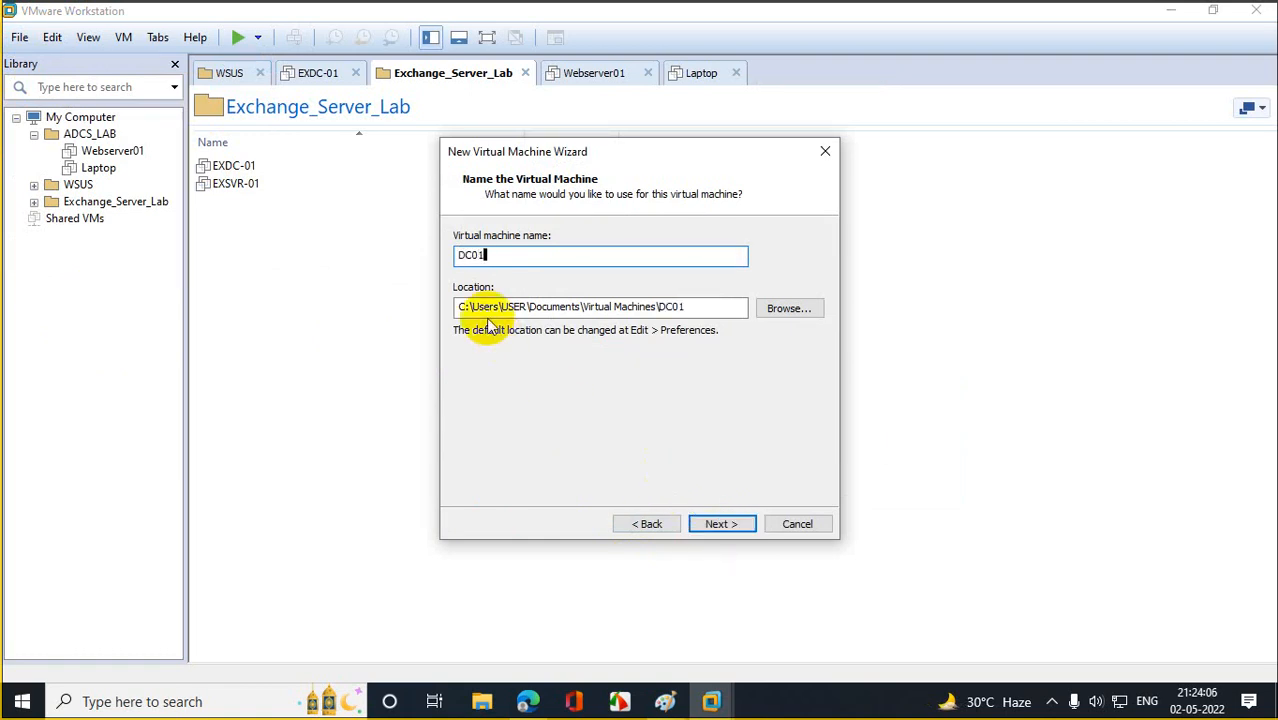
pyautogui.write('1.')
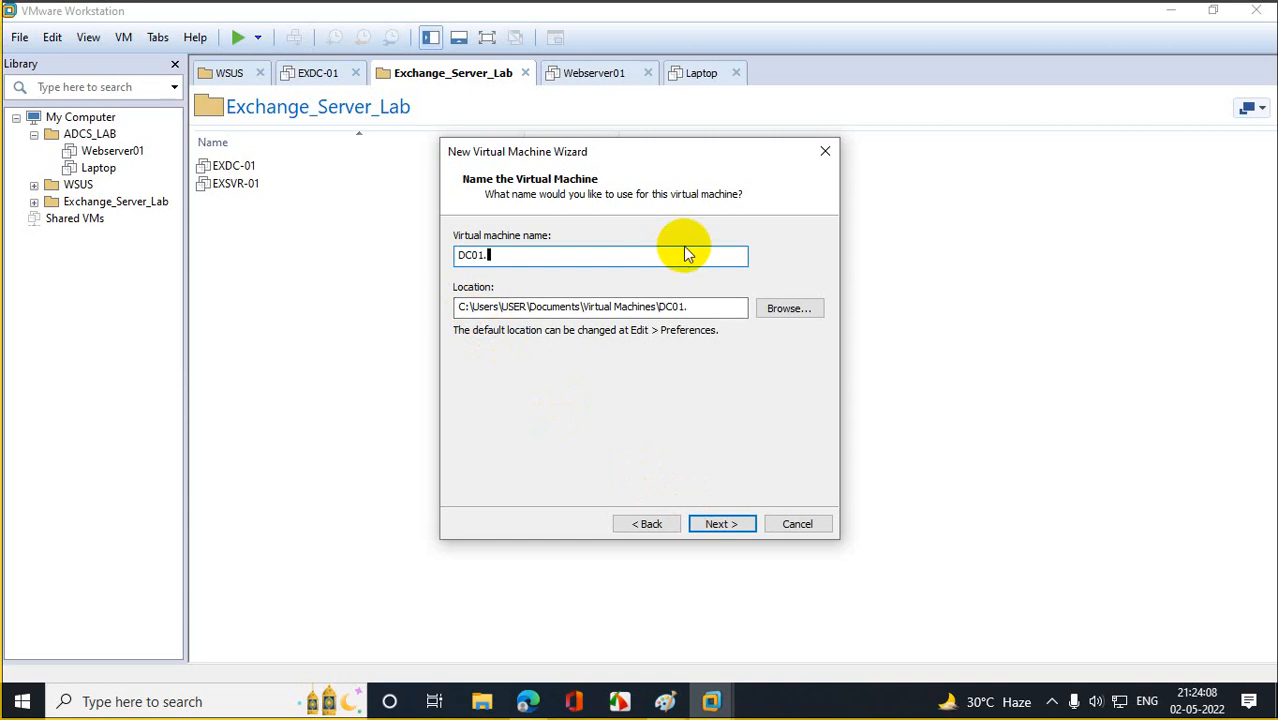
pyautogui.write('lbm.com')
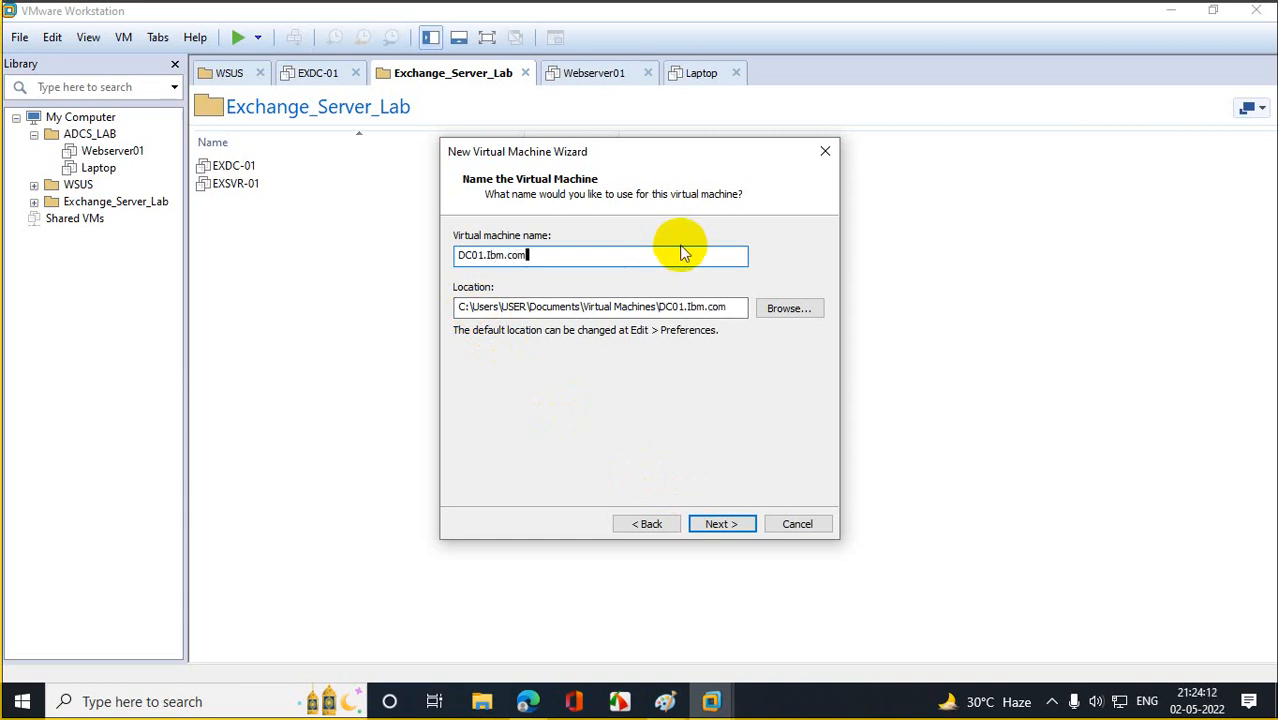
pyautogui.click(463, 306)
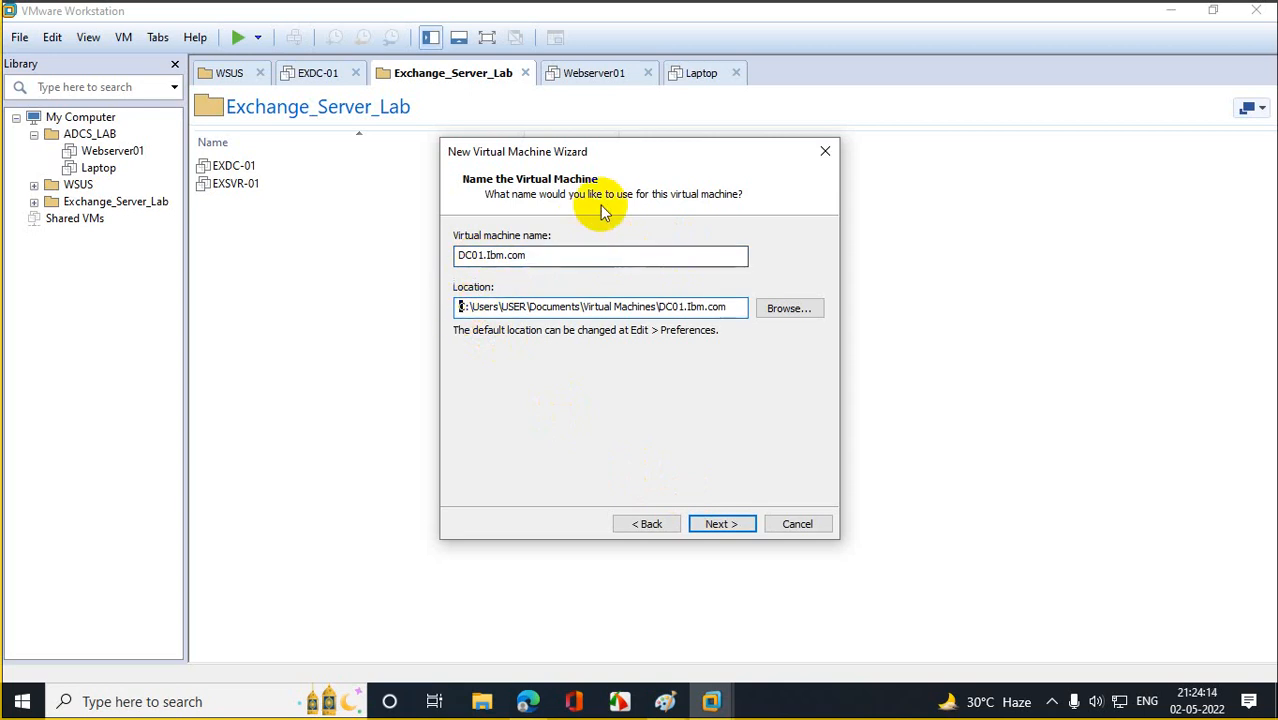
pyautogui.press('BackSpace')
pyautogui.press('BackSpace')
pyautogui.write('e')
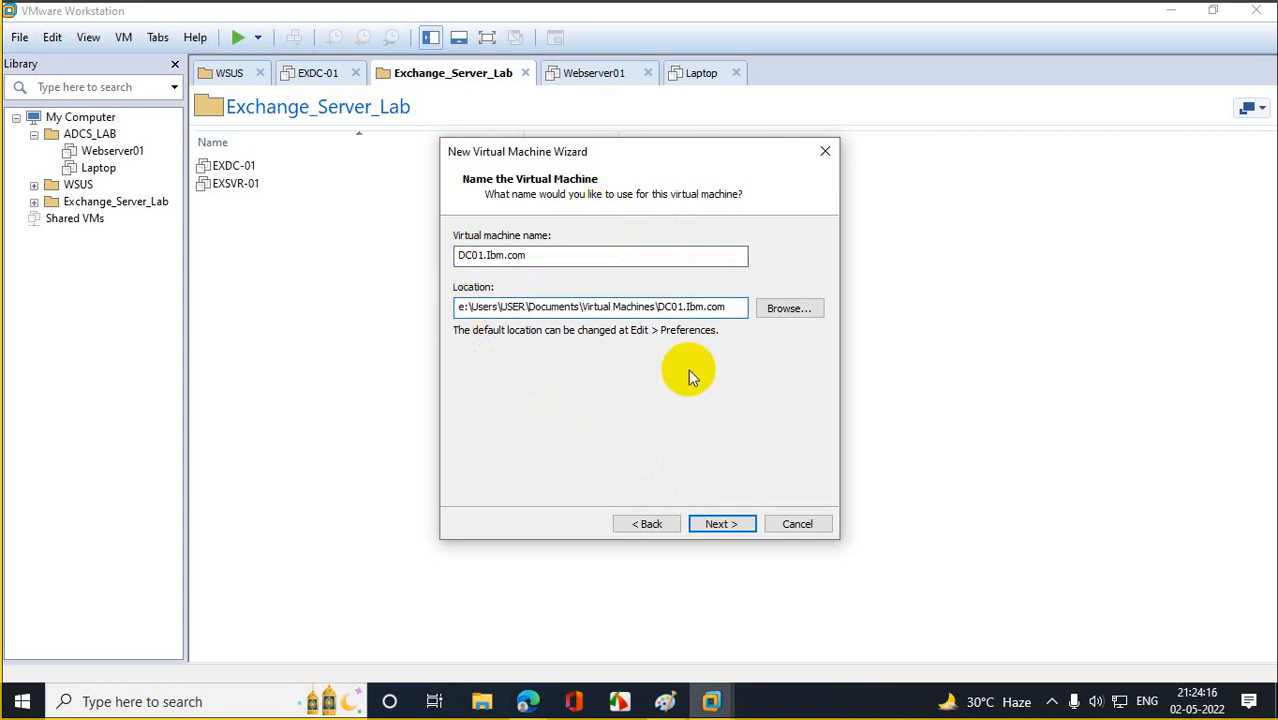
pyautogui.click(742, 533)
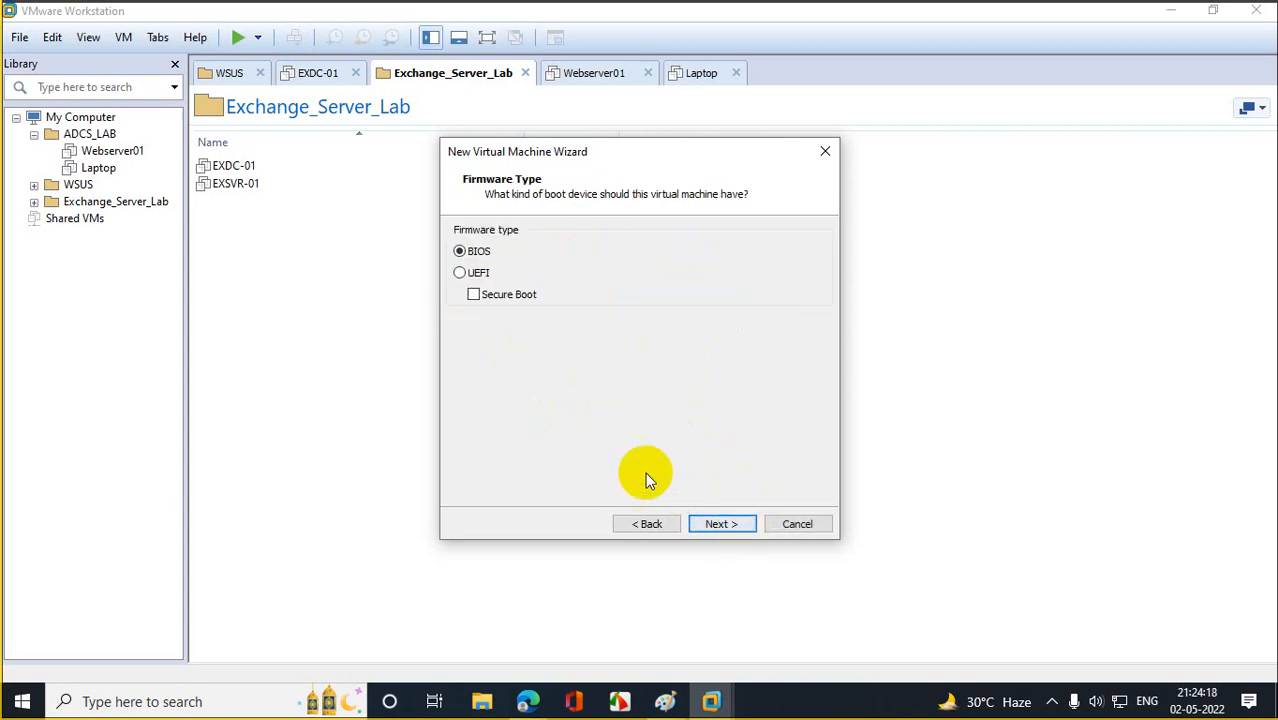
# Keep BIOS firmware and give the VM 2 cores per processor and 4388 MB of memory.
pyautogui.click(734, 523)
pyautogui.click(652, 273)
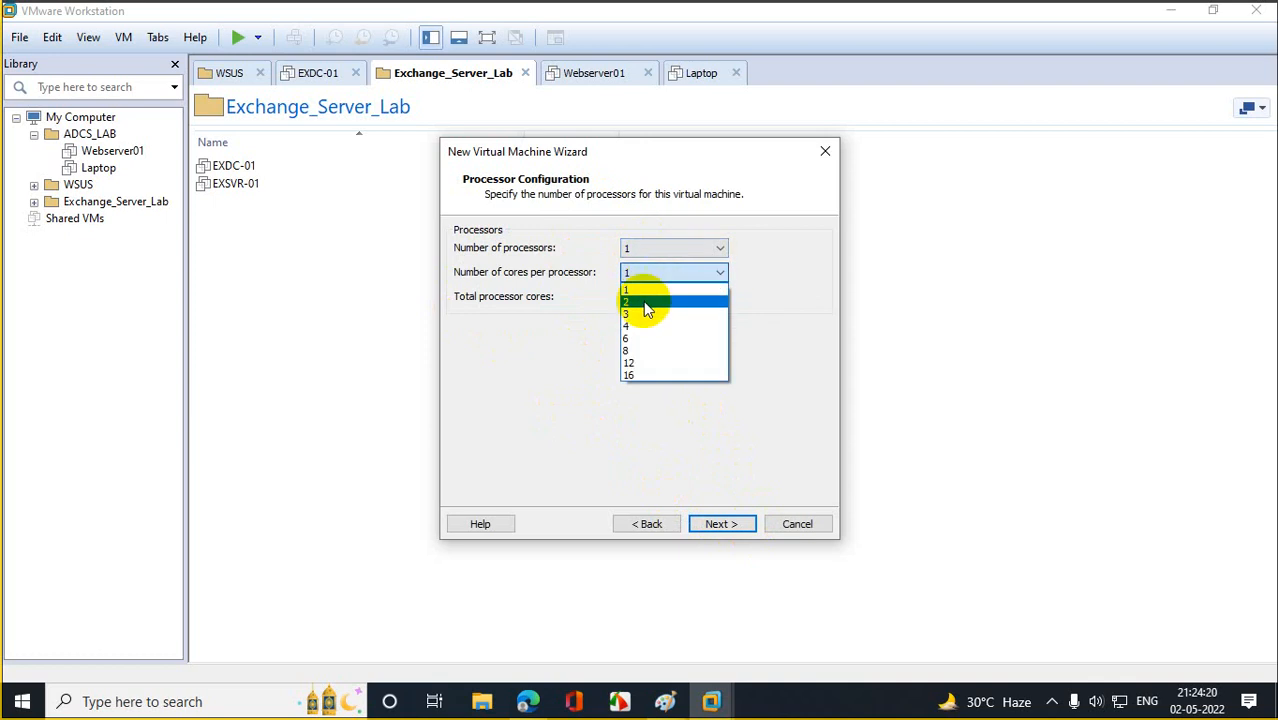
pyautogui.click(641, 305)
pyautogui.click(718, 526)
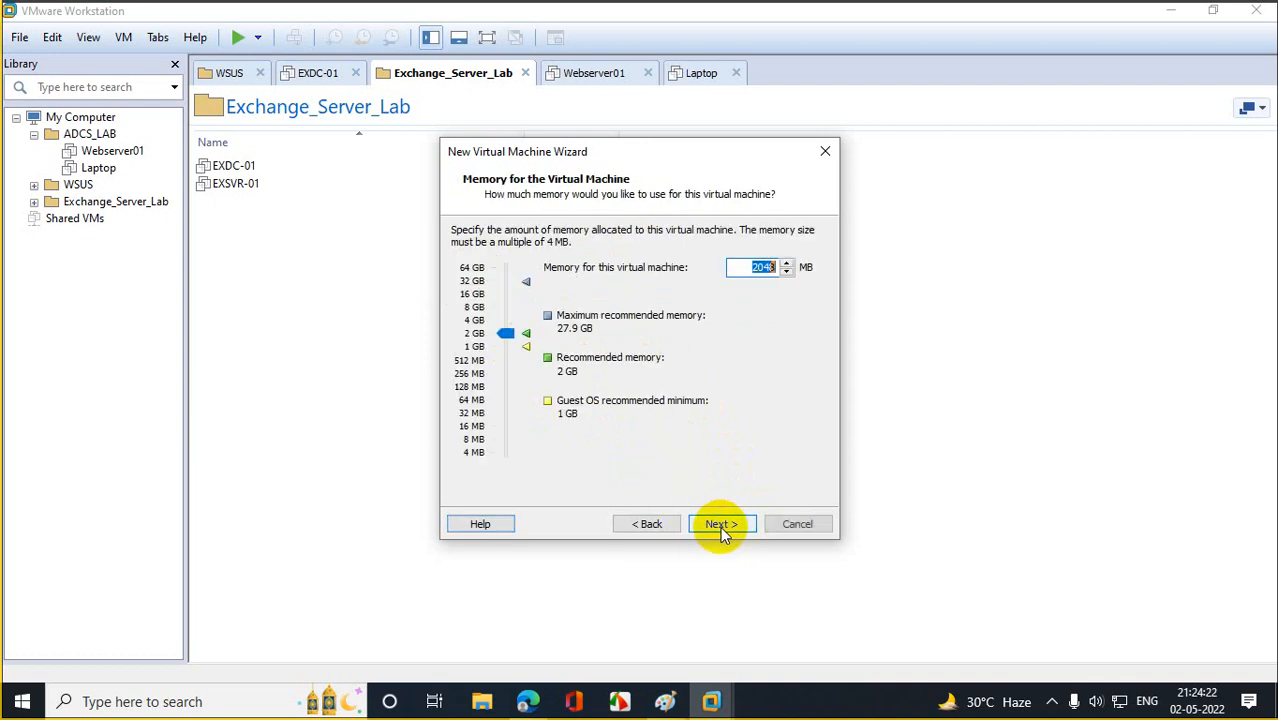
pyautogui.moveTo(506, 341); pyautogui.dragTo(511, 323)
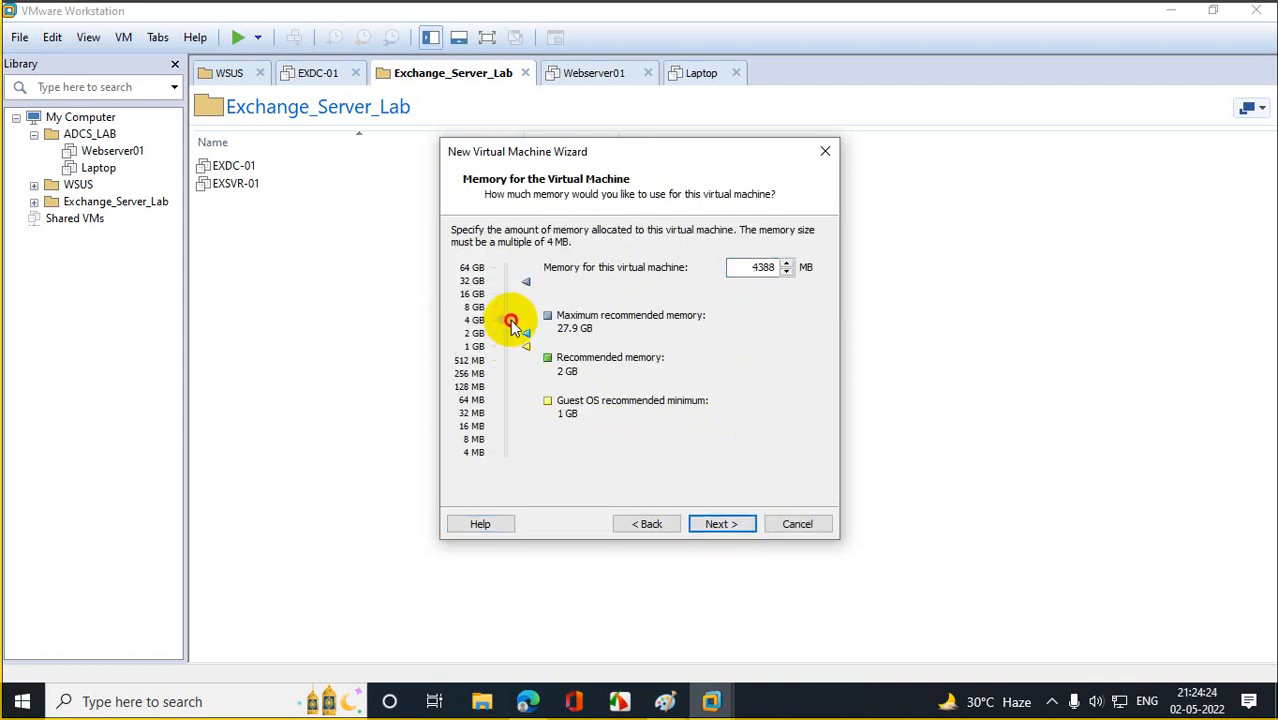
pyautogui.click(716, 523)
# Keep NAT and default controller, create a 30 GB single-file disk, and finish creating the VM.
pyautogui.click(717, 525)
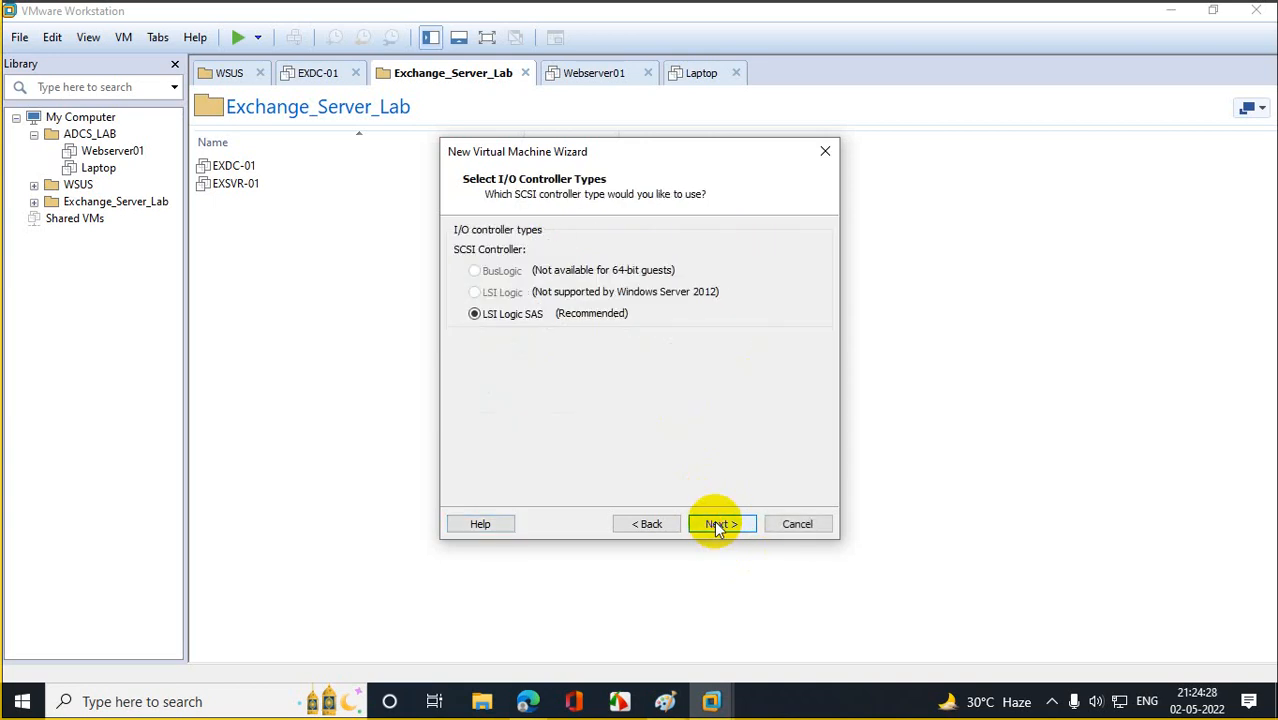
pyautogui.click(717, 526)
pyautogui.click(720, 524)
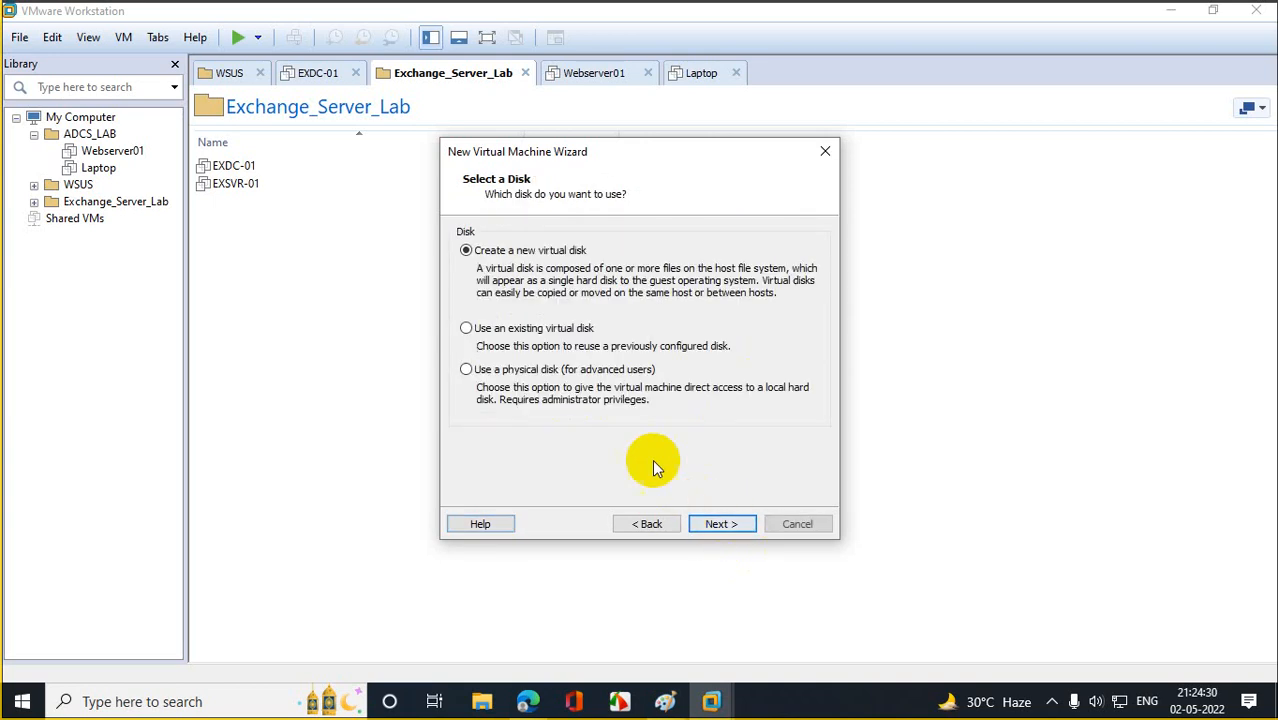
pyautogui.click(719, 523)
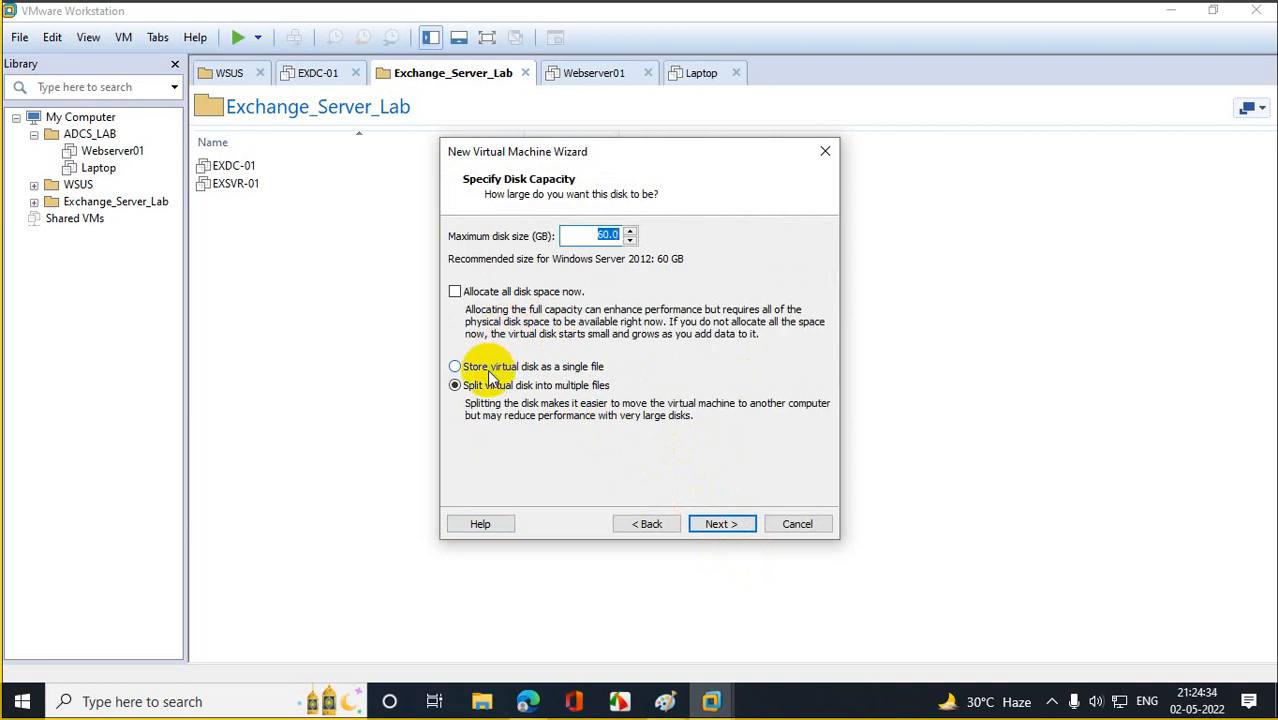
pyautogui.moveTo(590, 234); pyautogui.dragTo(776, 254)
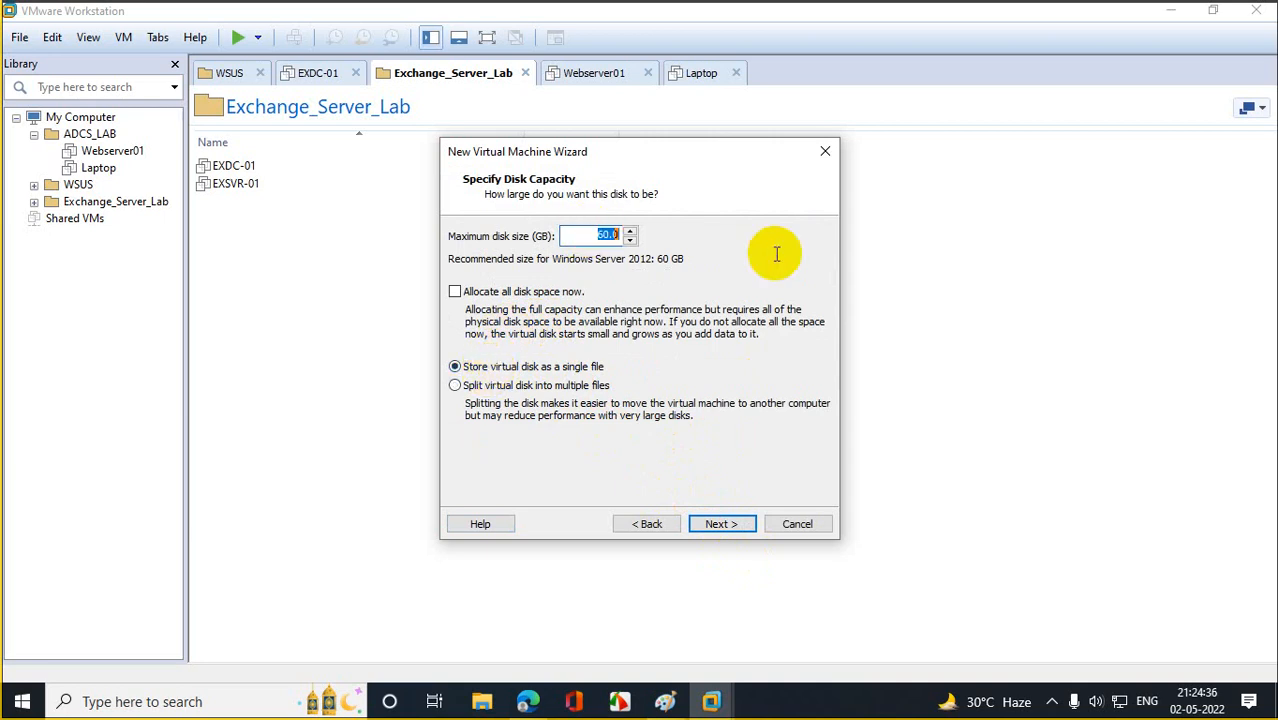
pyautogui.write('3')
pyautogui.write('20')
pyautogui.press('BackSpace')
pyautogui.press('BackSpace')
pyautogui.write('0')
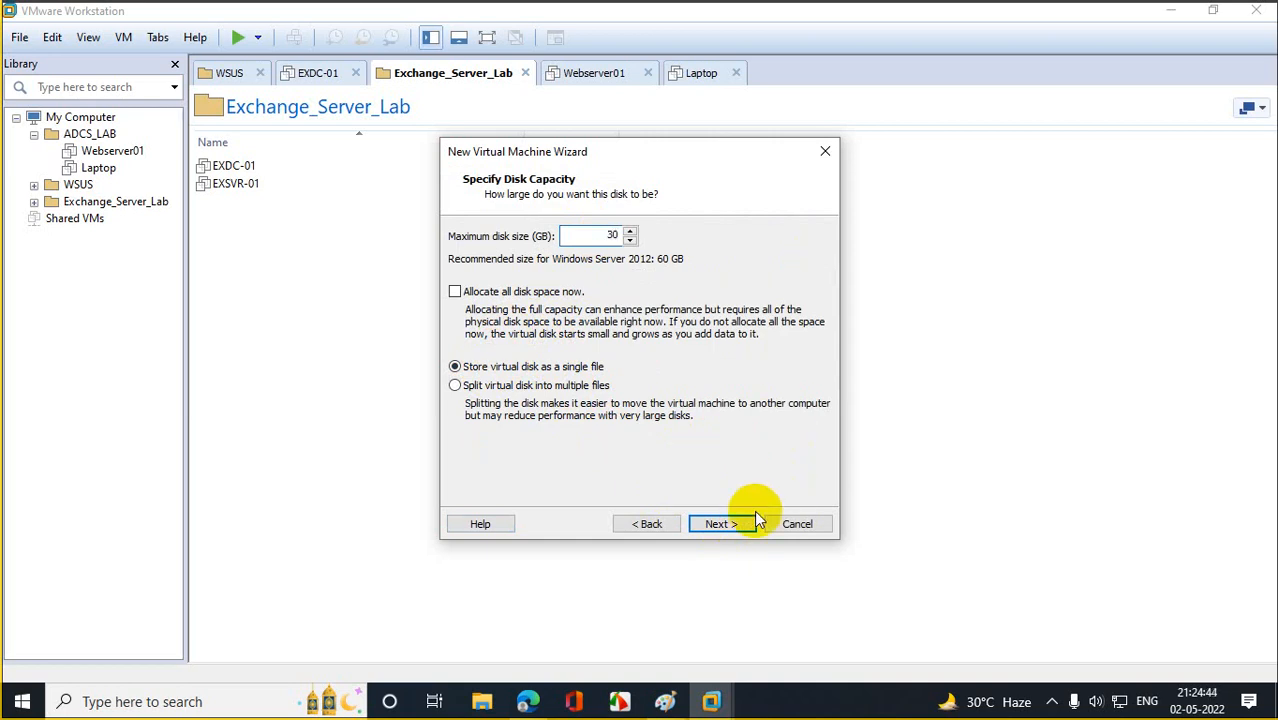
pyautogui.click(734, 525)
pyautogui.click(734, 524)
pyautogui.click(733, 524)
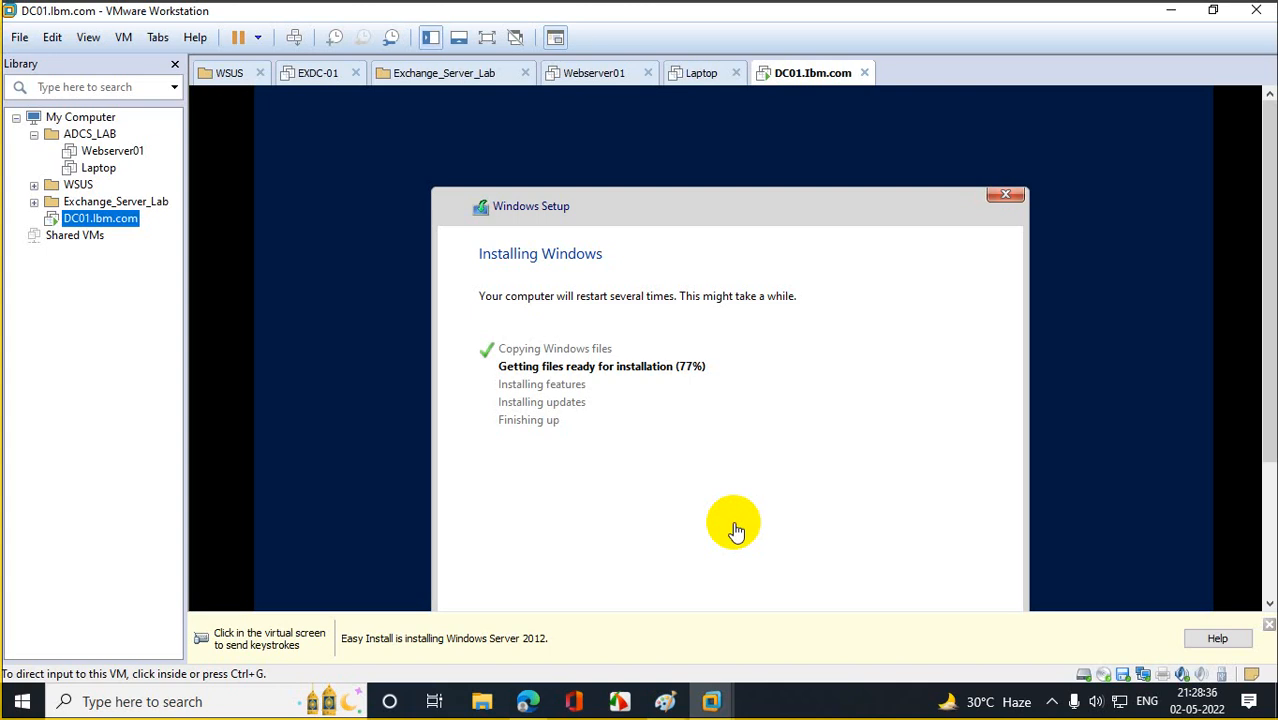
# Dismiss the hint bar about sending keystrokes to the DC01.lbm.com VM.
pyautogui.click(1268, 626)
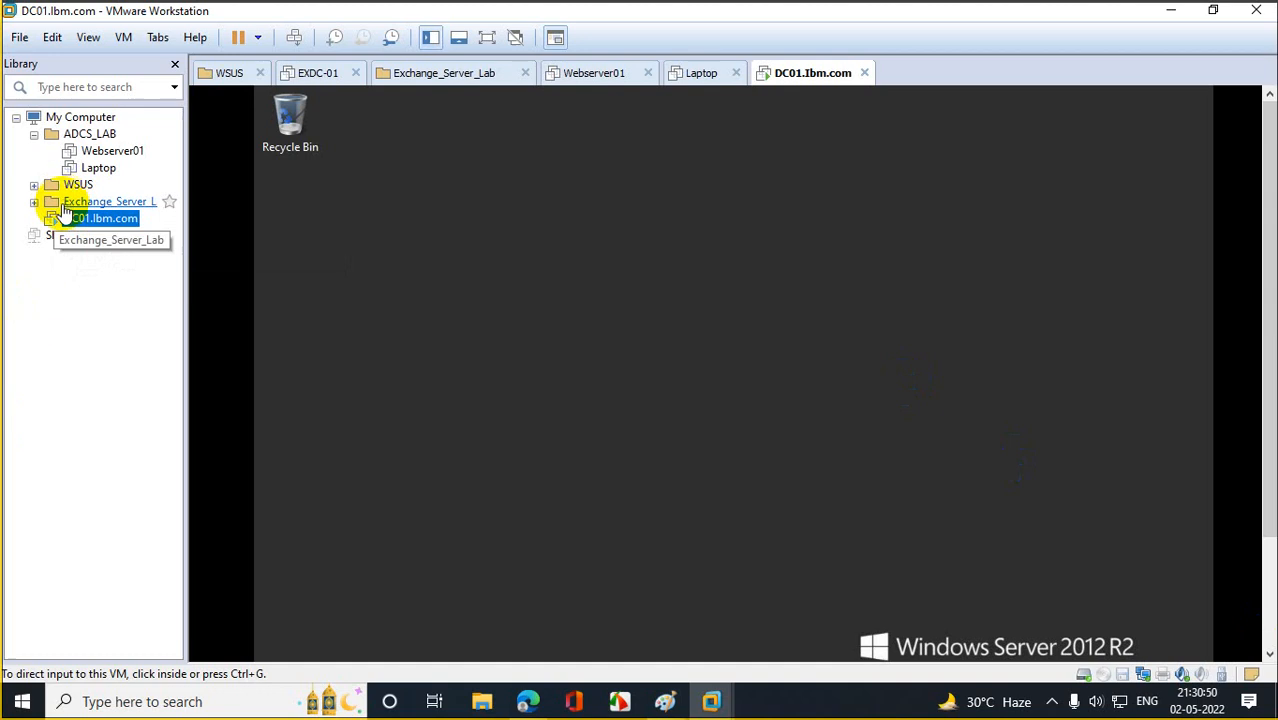
pyautogui.rightClick(86, 228)
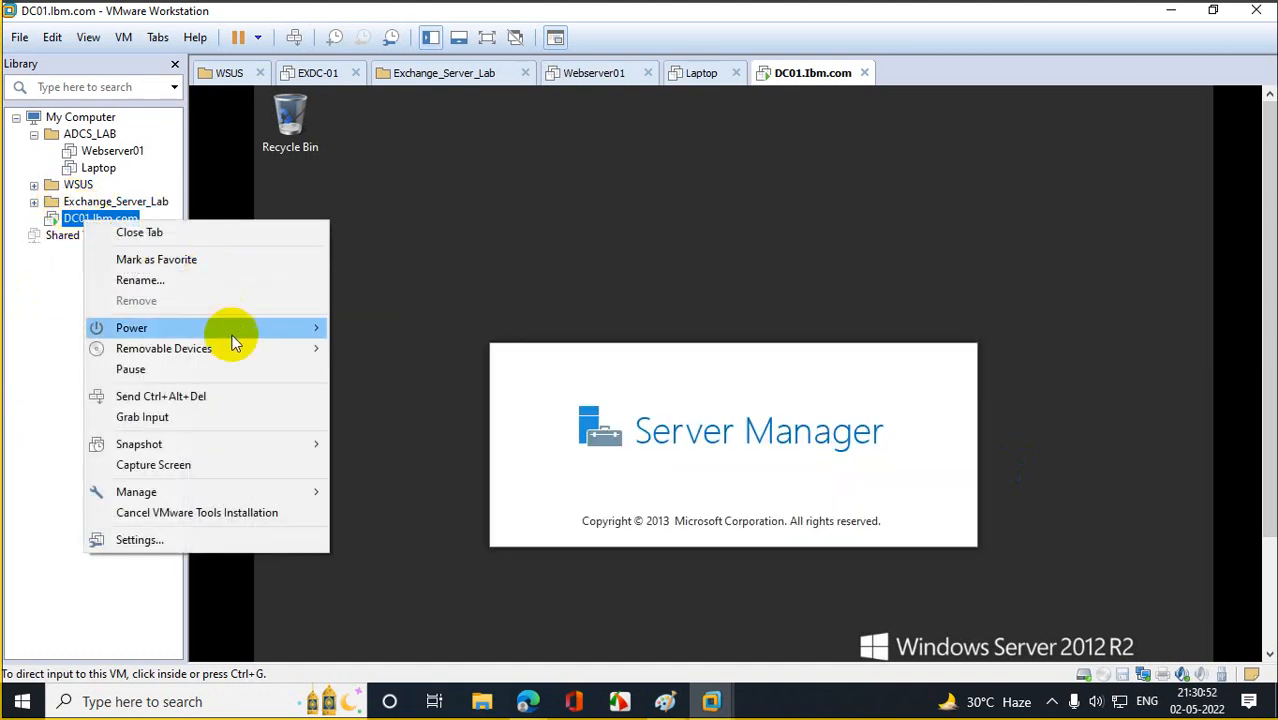
pyautogui.moveTo(236, 332)
pyautogui.click(428, 437)
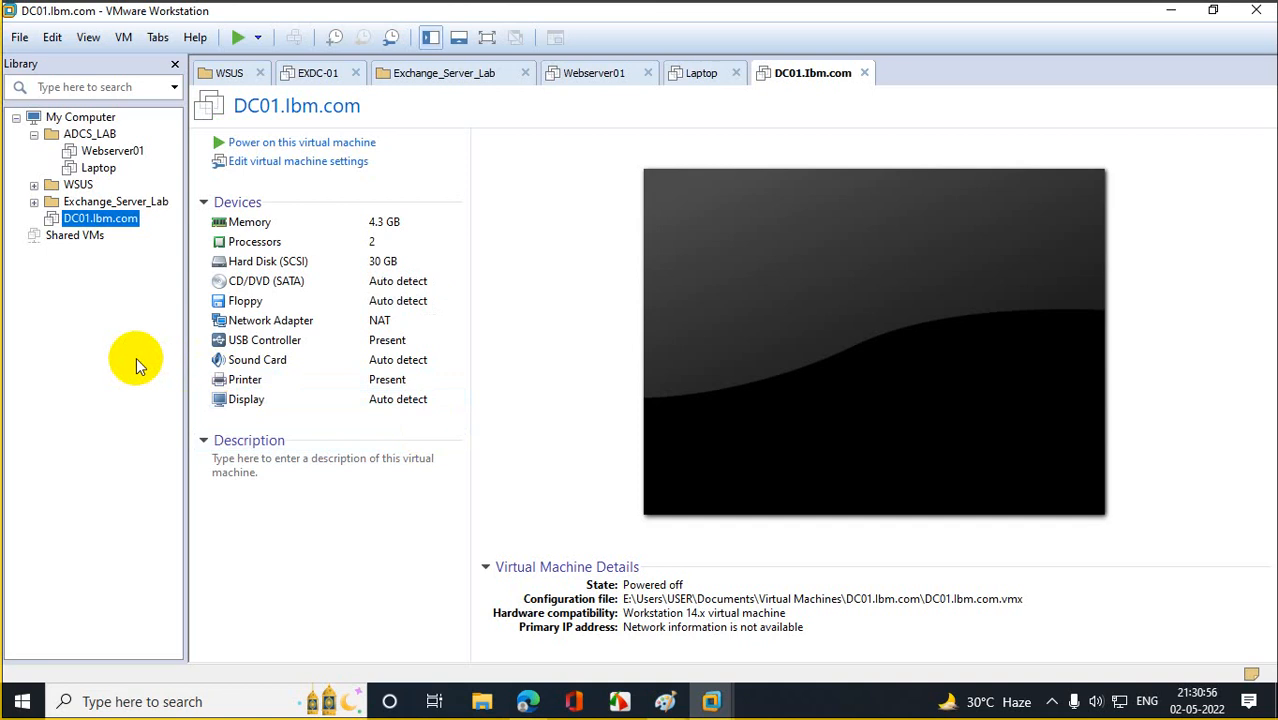
pyautogui.rightClick(104, 222)
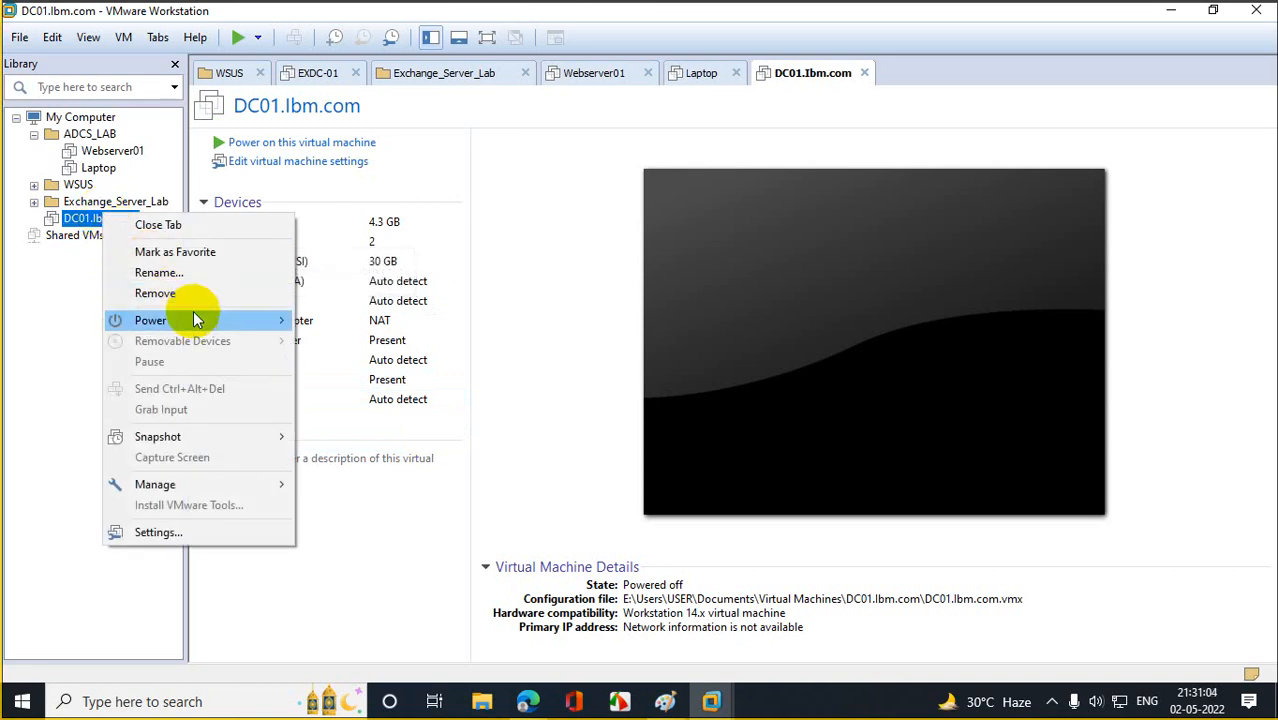
pyautogui.moveTo(198, 322)
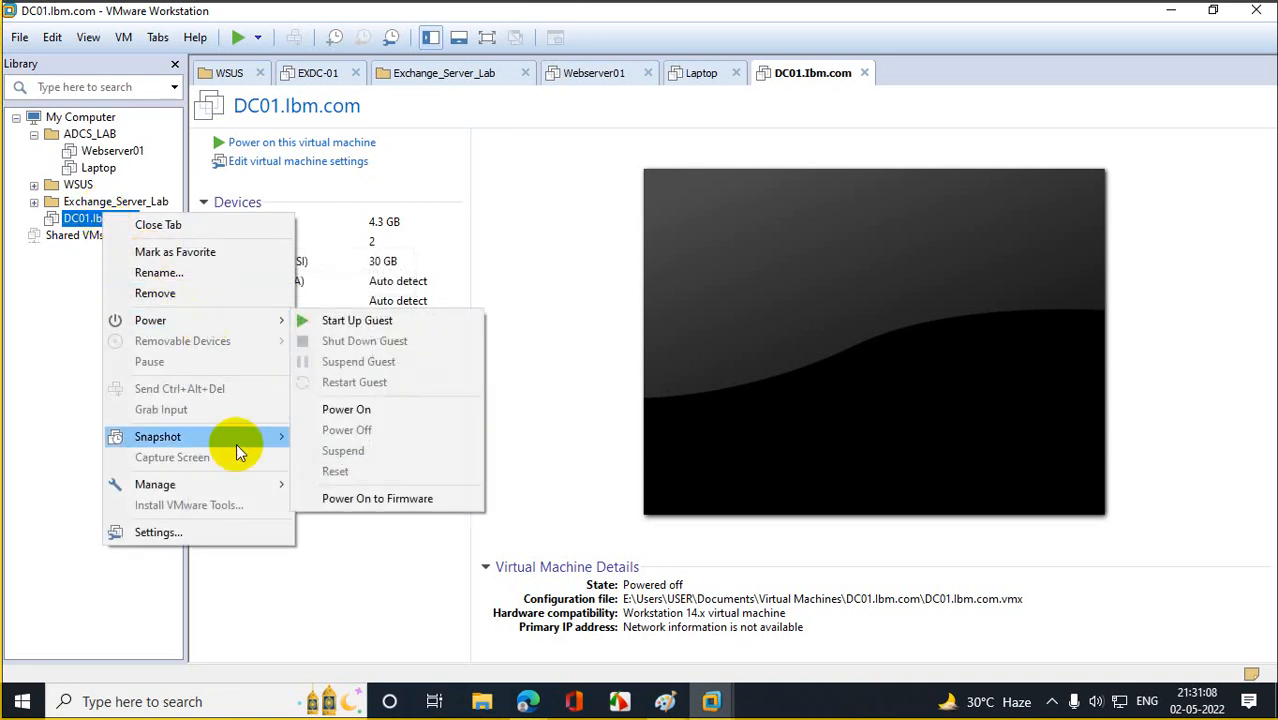
pyautogui.moveTo(245, 477)
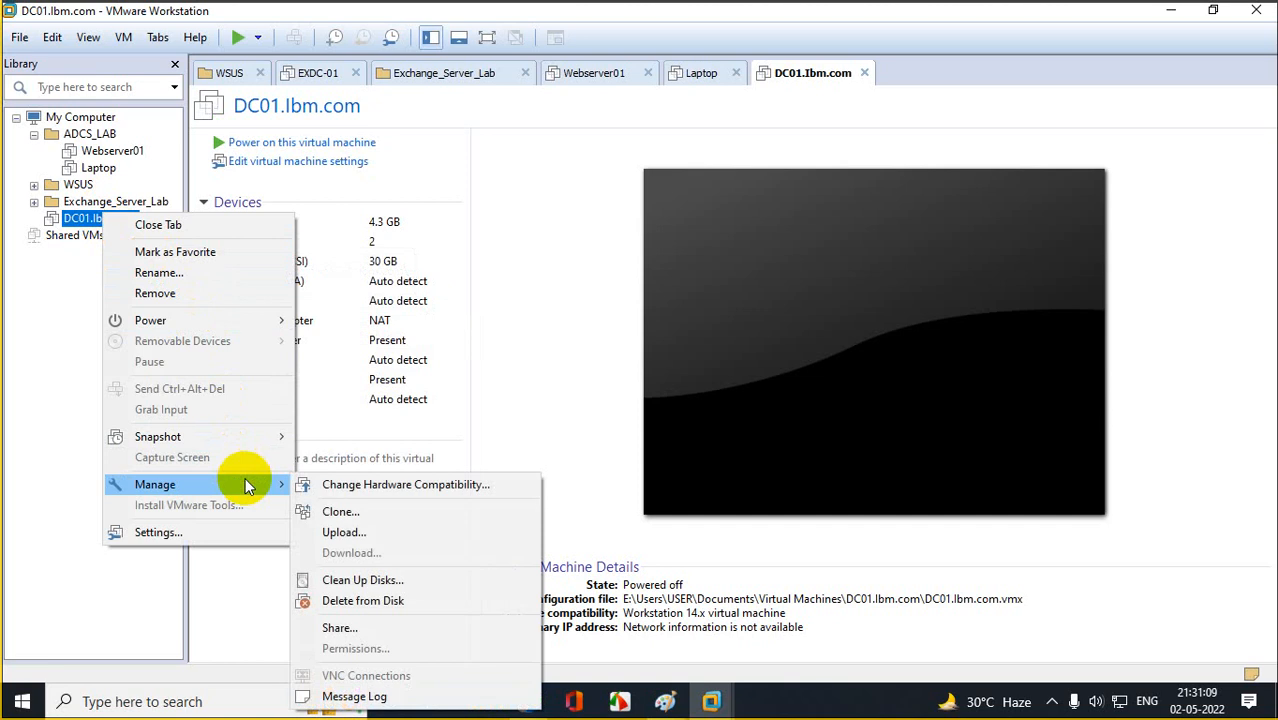
pyautogui.click(341, 511)
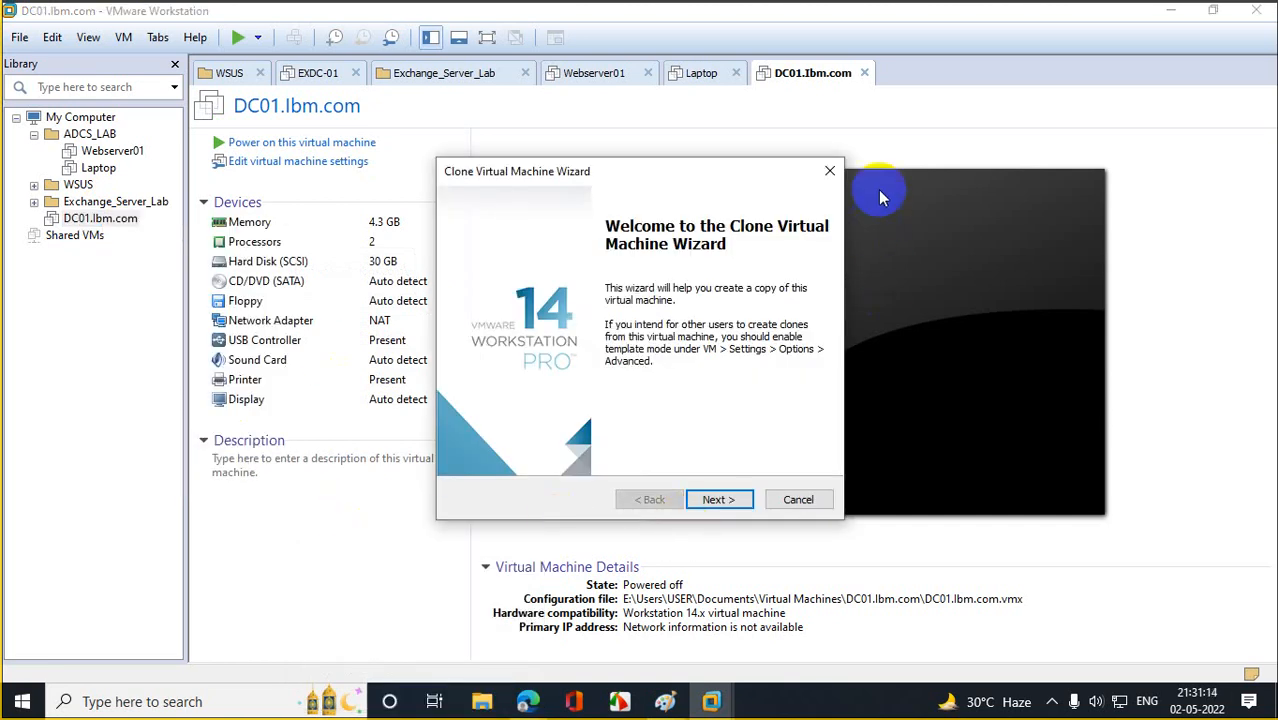
pyautogui.click(832, 175)
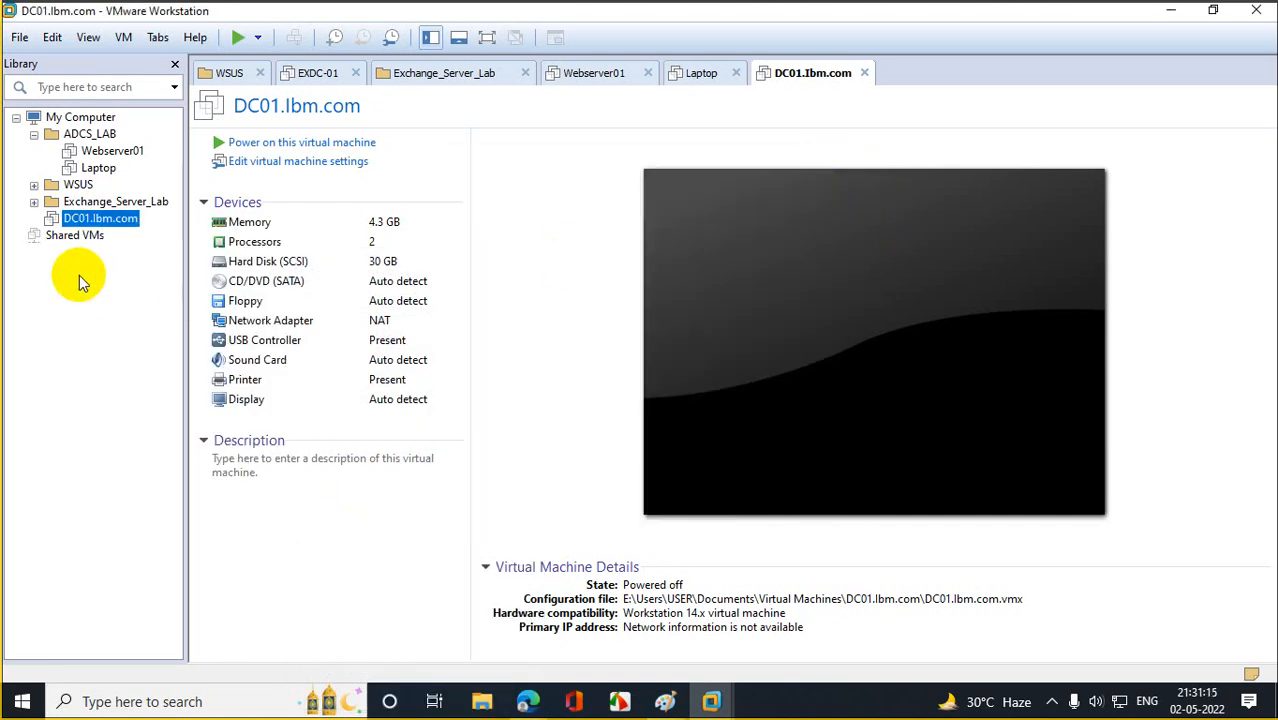
# Rename the DC01.lbm.com machine in the Library to DC-IND.lbm.com.
pyautogui.rightClick(80, 220)
pyautogui.click(135, 278)
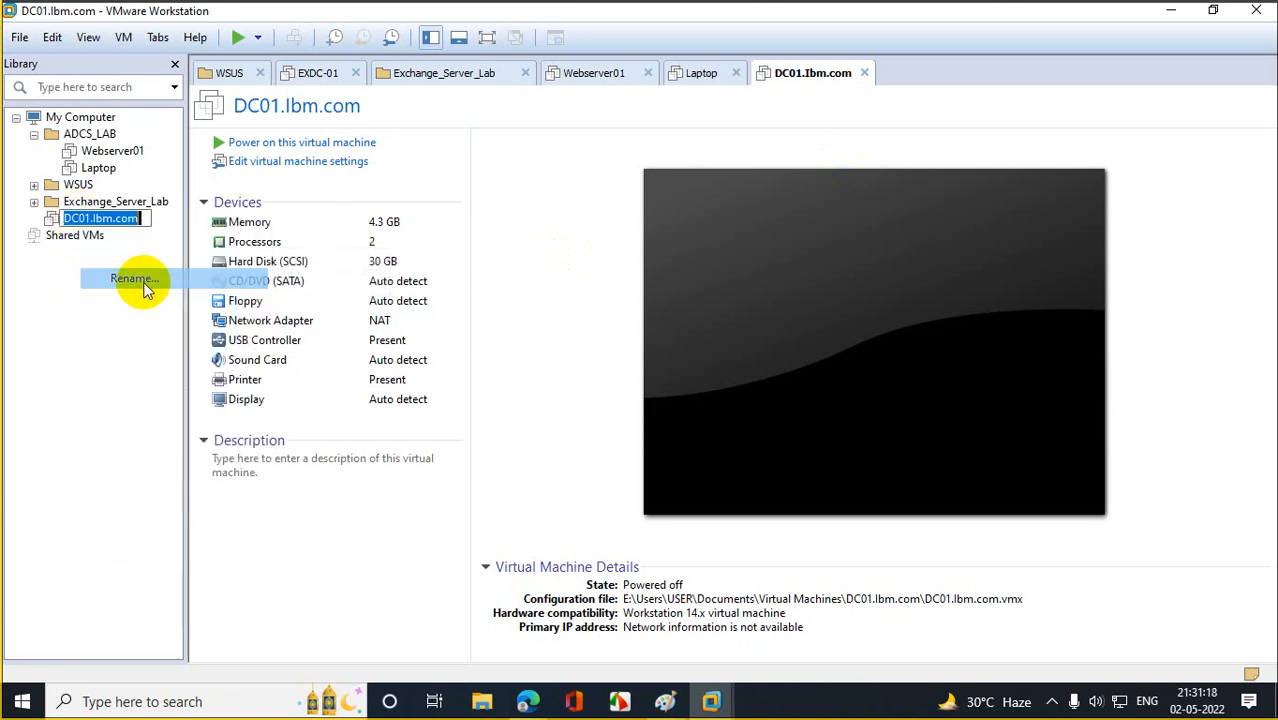
pyautogui.click(89, 218)
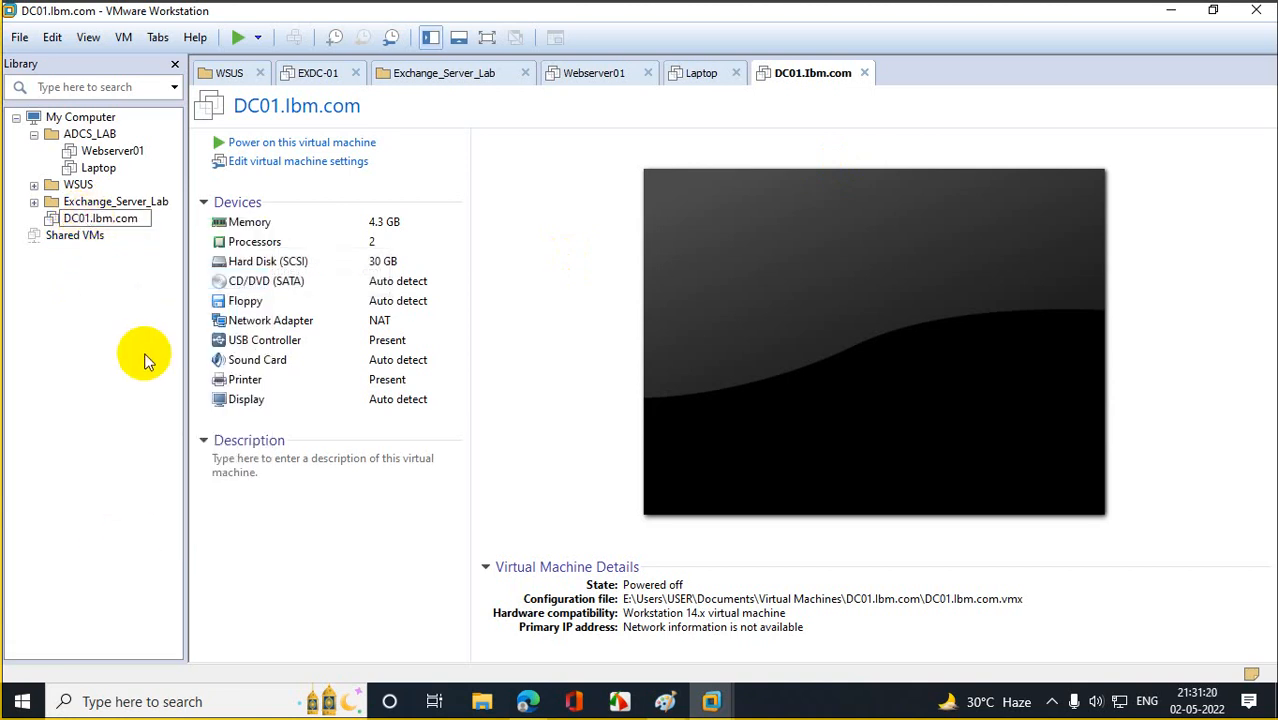
pyautogui.write('IND')
pyautogui.press('BackSpace')
pyautogui.press('BackSpace')
pyautogui.press('BackSpace')
pyautogui.press('BackSpace')
pyautogui.press('BackSpace')
pyautogui.write('-IND')
pyautogui.press('Return')
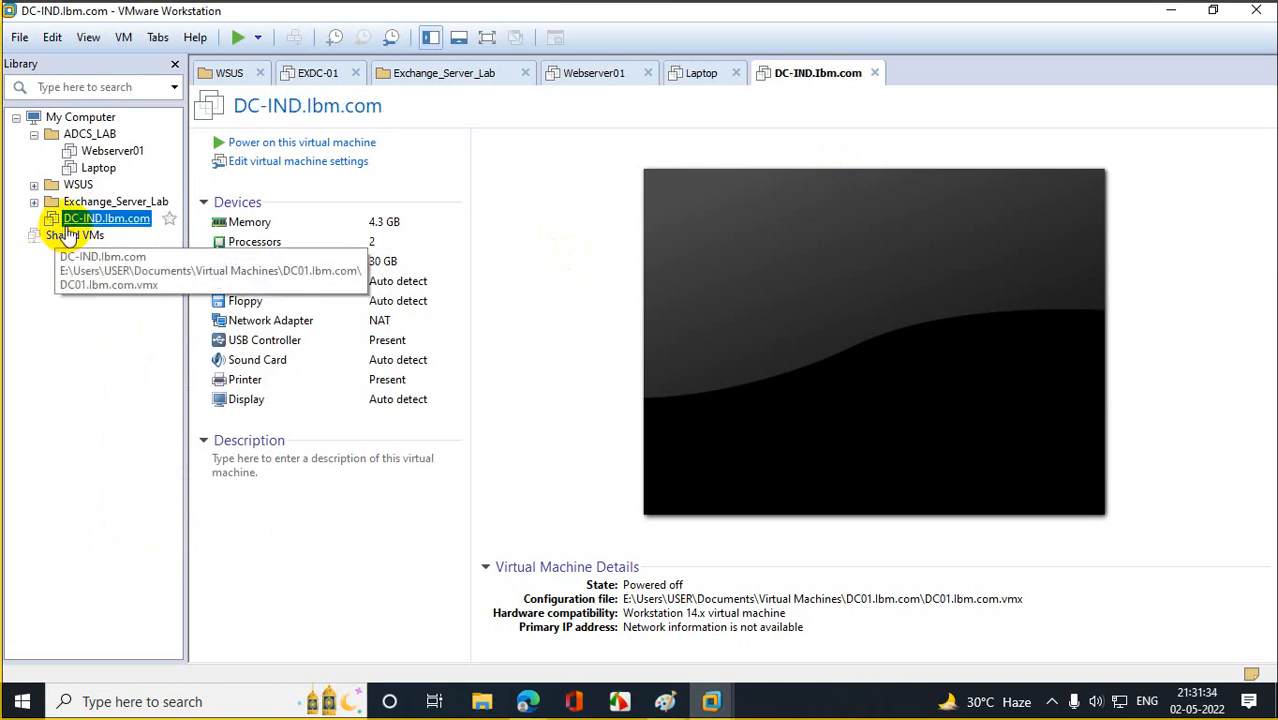
pyautogui.rightClick(84, 218)
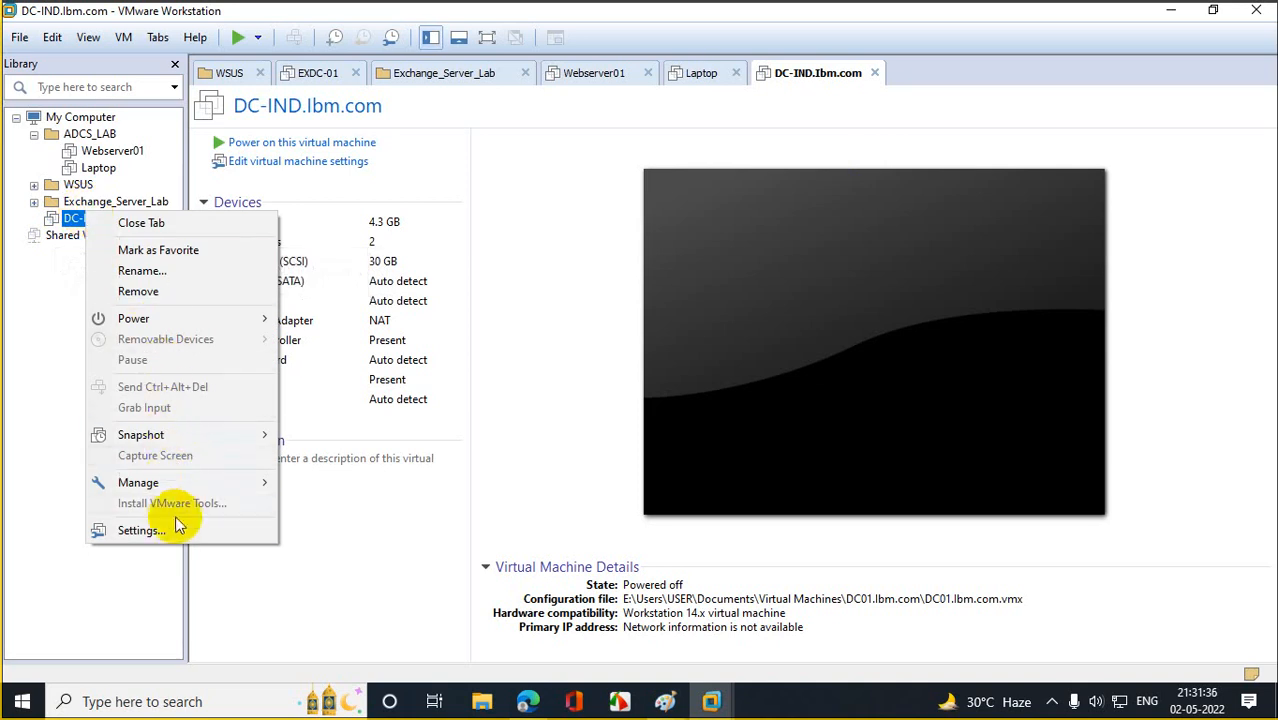
# Clone DC-IND.lbm.com from its current state as a full, independent clone.
pyautogui.moveTo(186, 484)
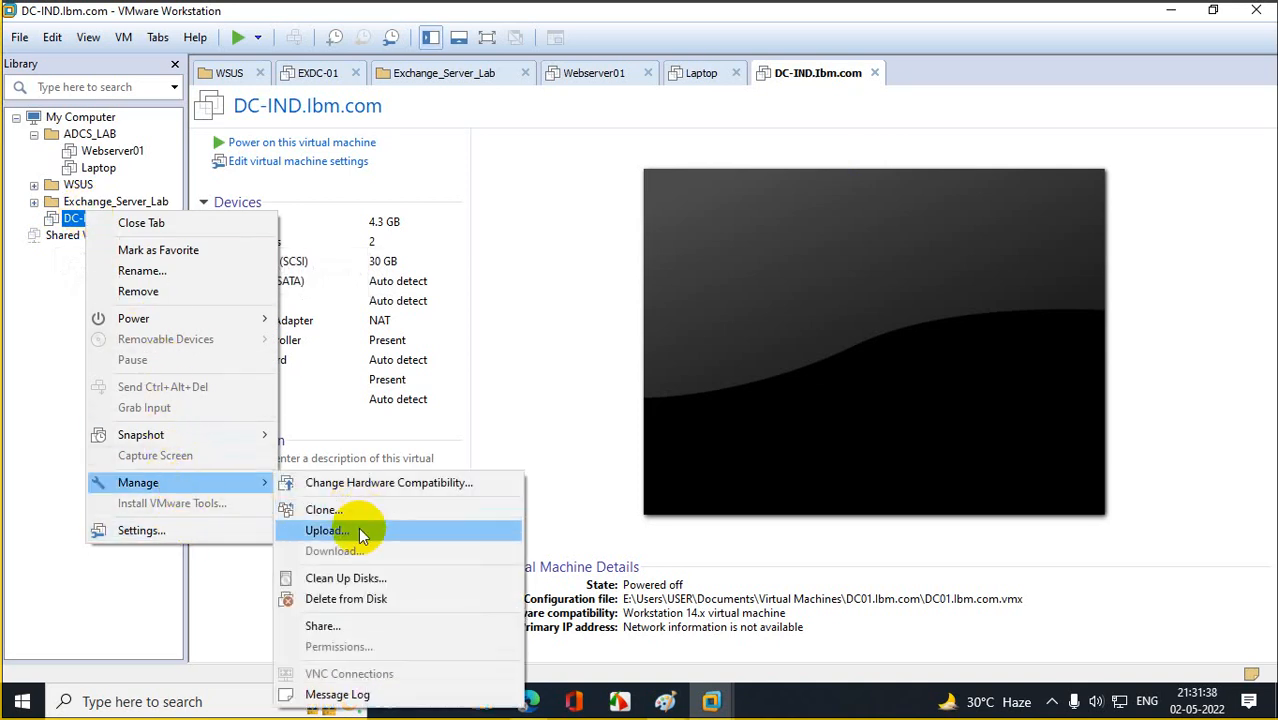
pyautogui.click(360, 509)
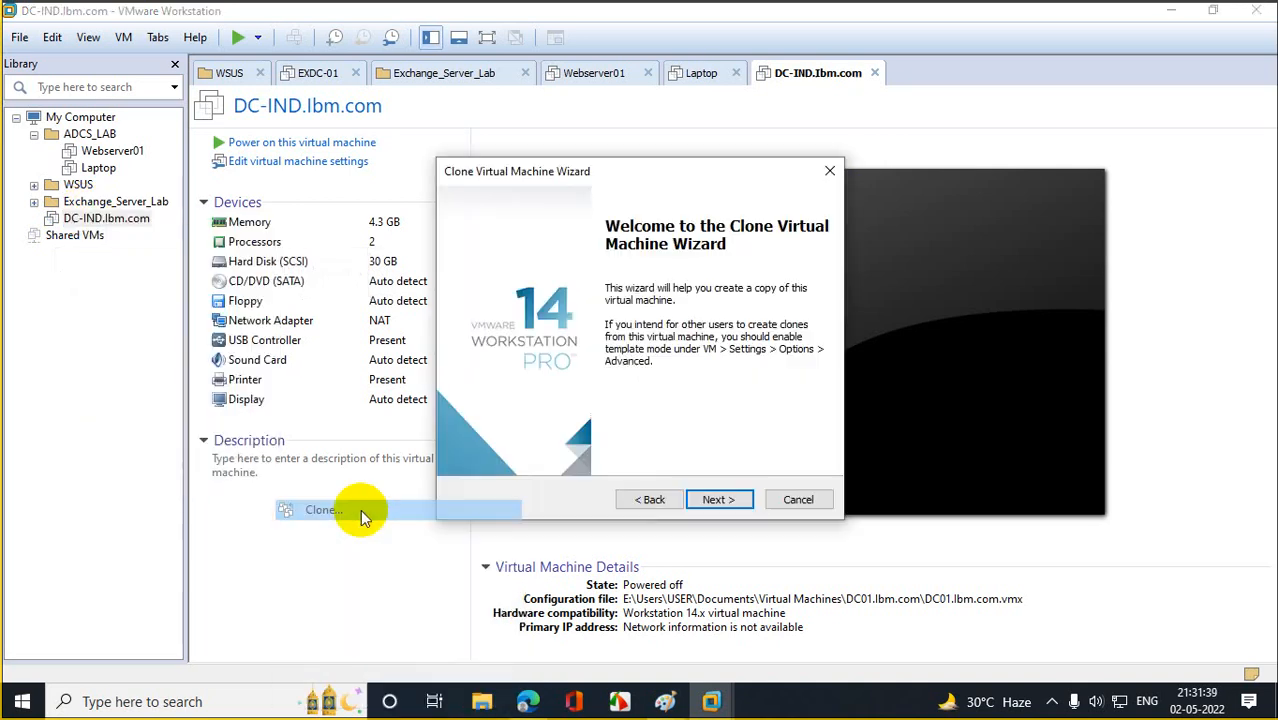
pyautogui.click(719, 499)
pyautogui.click(719, 499)
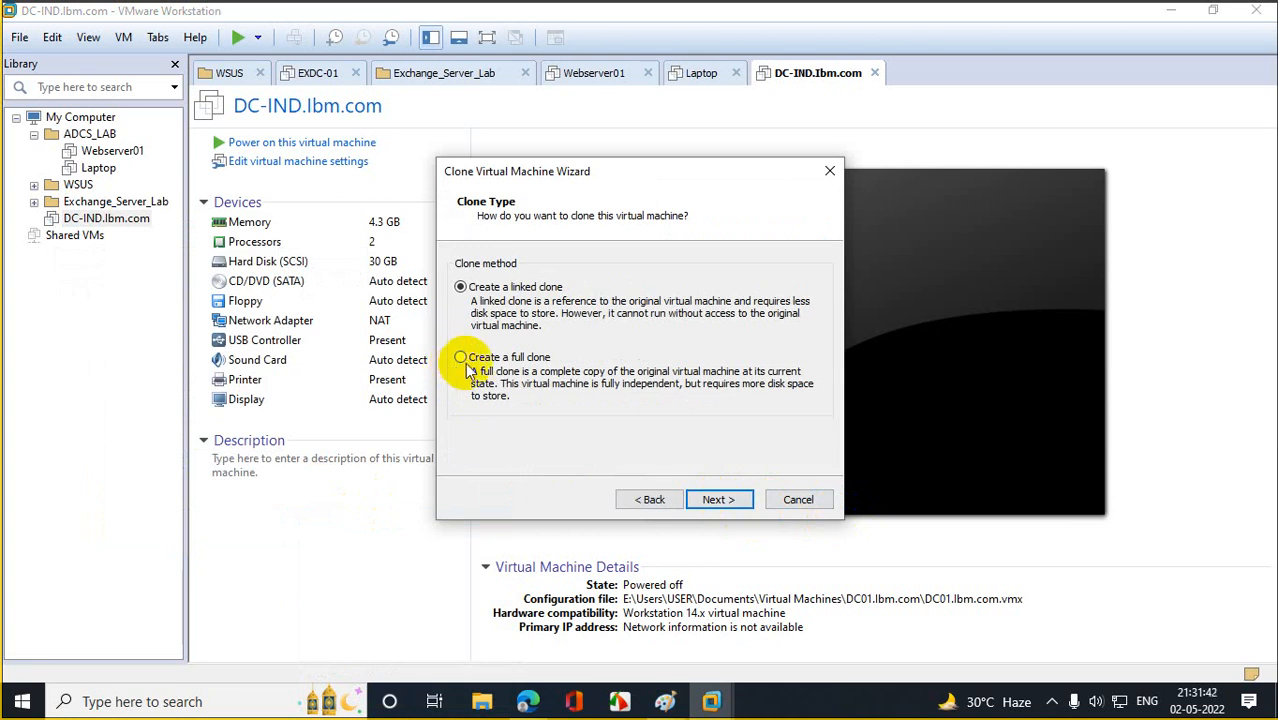
pyautogui.click(460, 357)
pyautogui.click(722, 499)
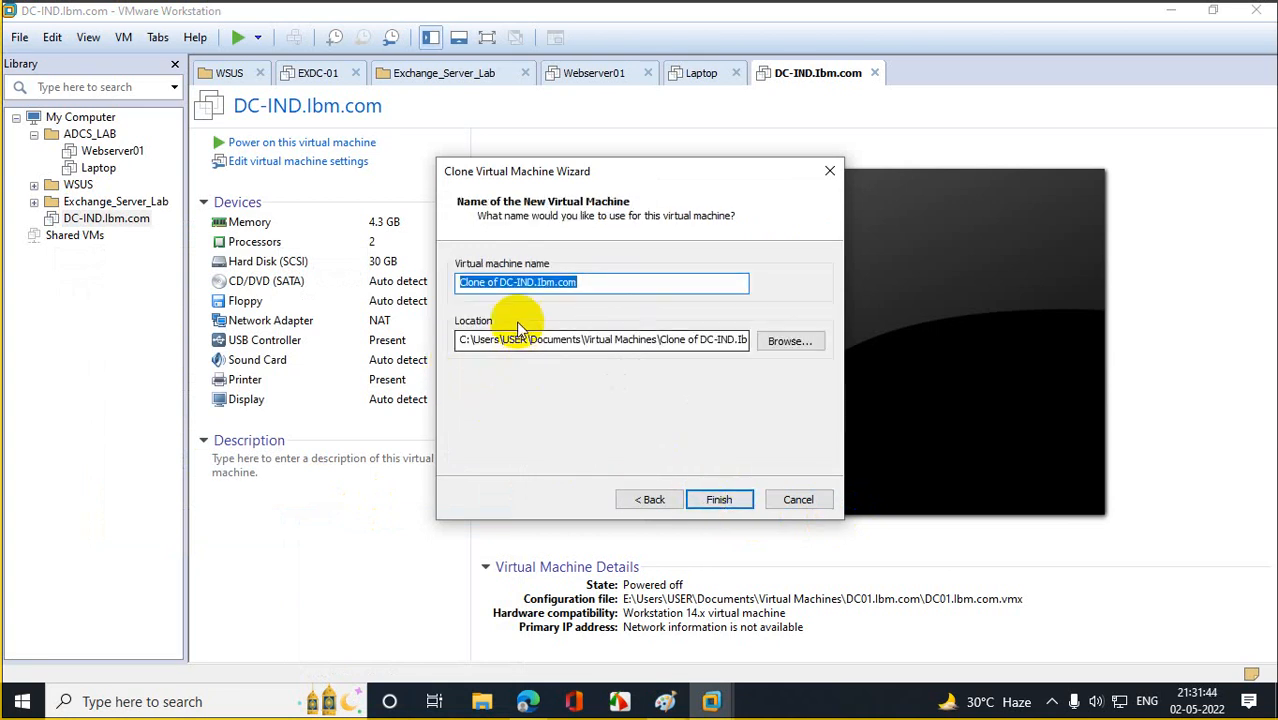
# Name the clone DC-CHN.lbm.com, store it on drive E, and create it.
pyautogui.click(500, 282)
pyautogui.press('BackSpace')
pyautogui.press('BackSpace')
pyautogui.press('BackSpace')
pyautogui.press('BackSpace')
pyautogui.press('BackSpace')
pyautogui.press('BackSpace')
pyautogui.press('BackSpace')
pyautogui.press('BackSpace')
pyautogui.press('BackSpace')
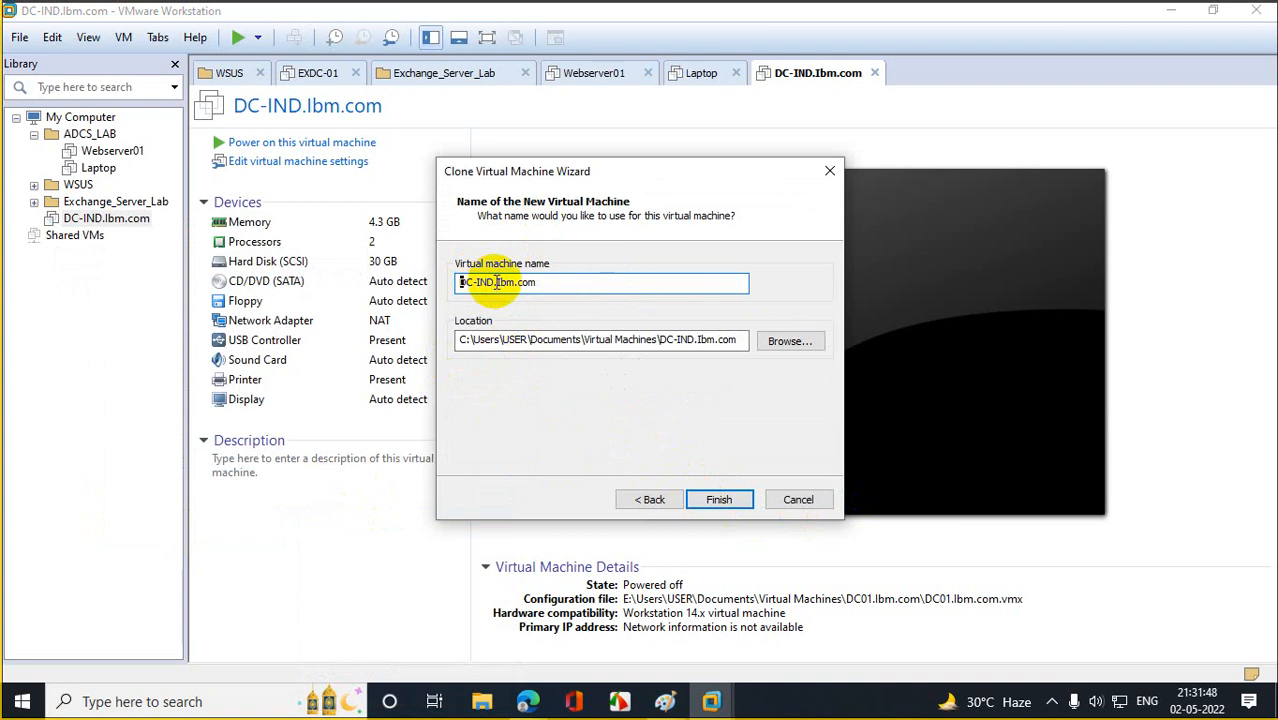
pyautogui.press('BackSpace')
pyautogui.press('BackSpace')
pyautogui.press('BackSpace')
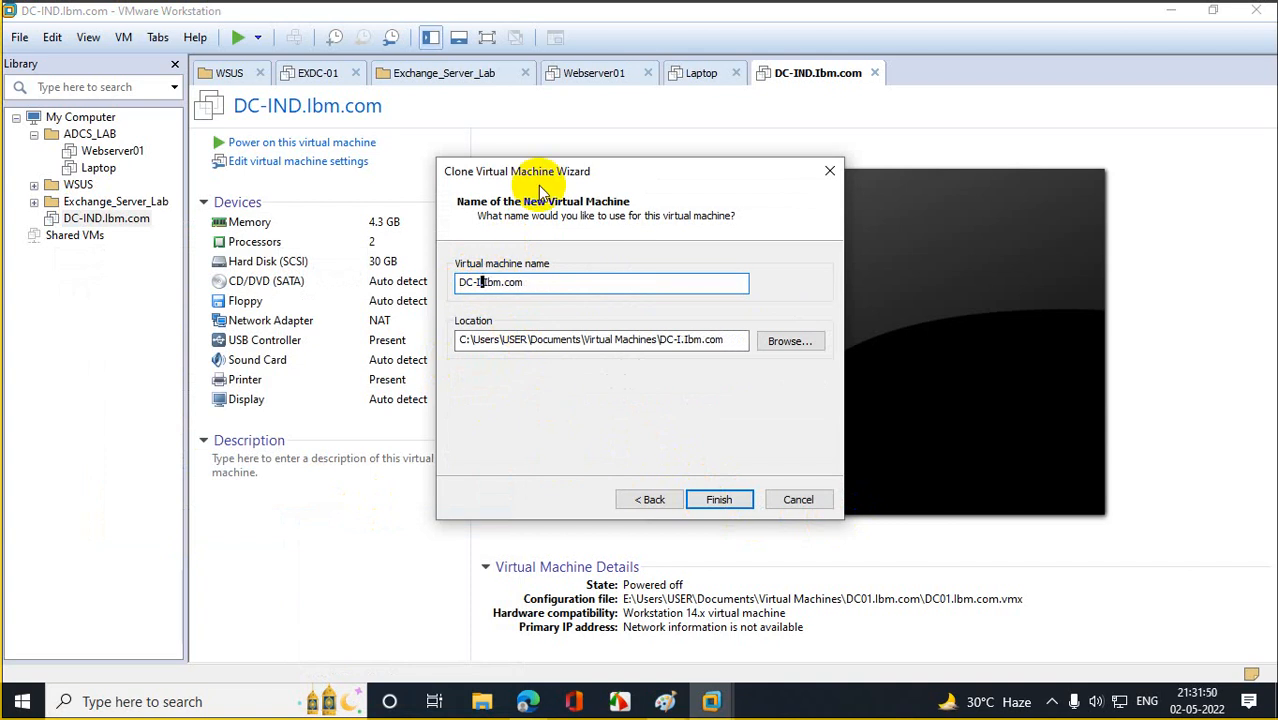
pyautogui.write('CHN')
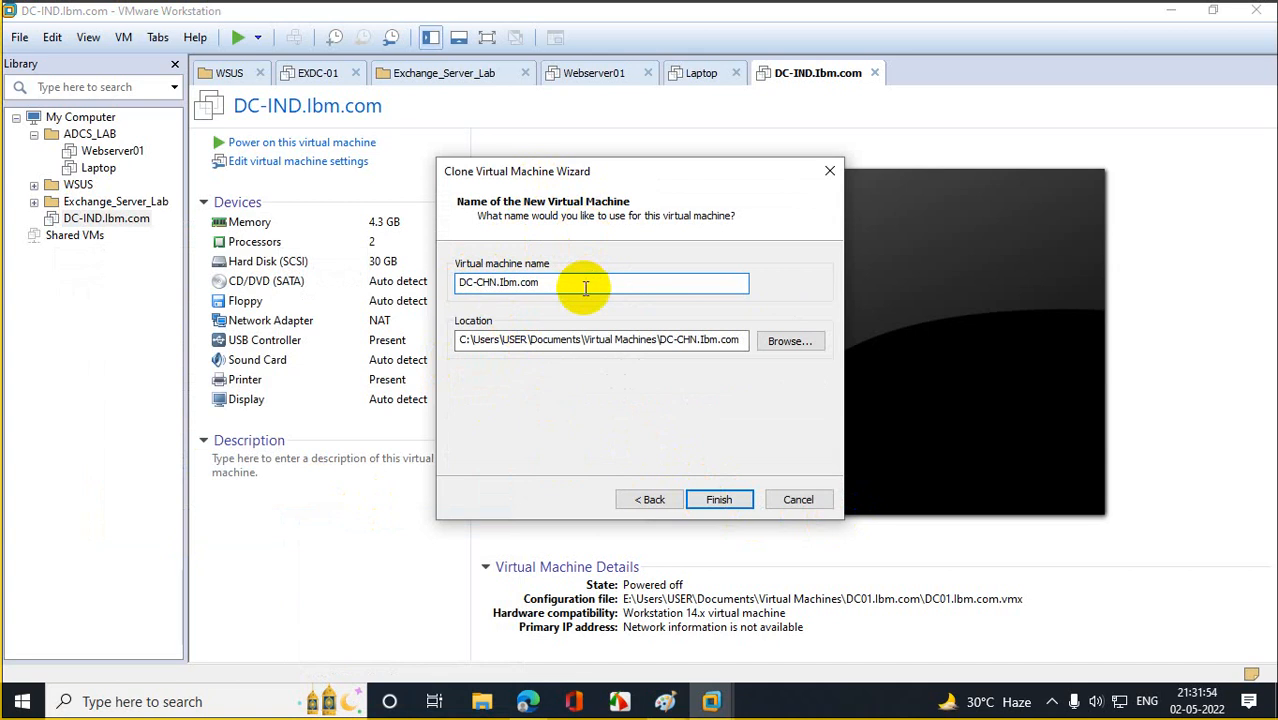
pyautogui.click(459, 340)
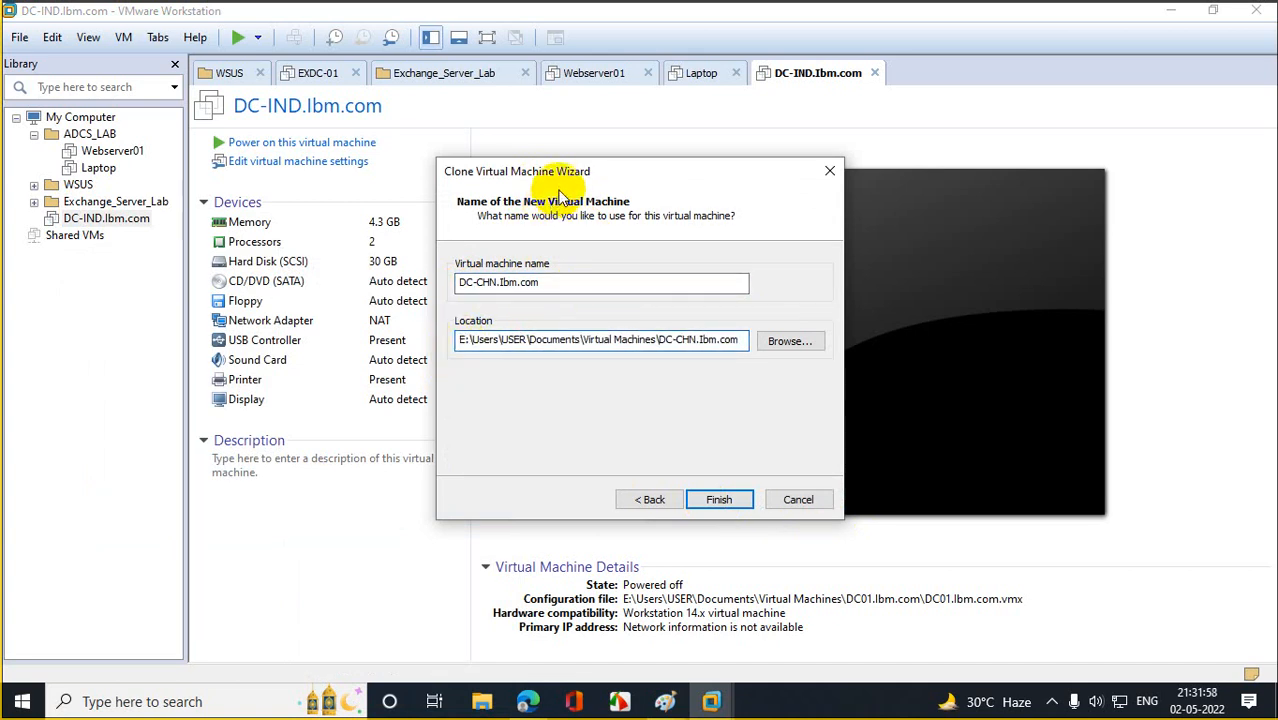
pyautogui.click(733, 503)
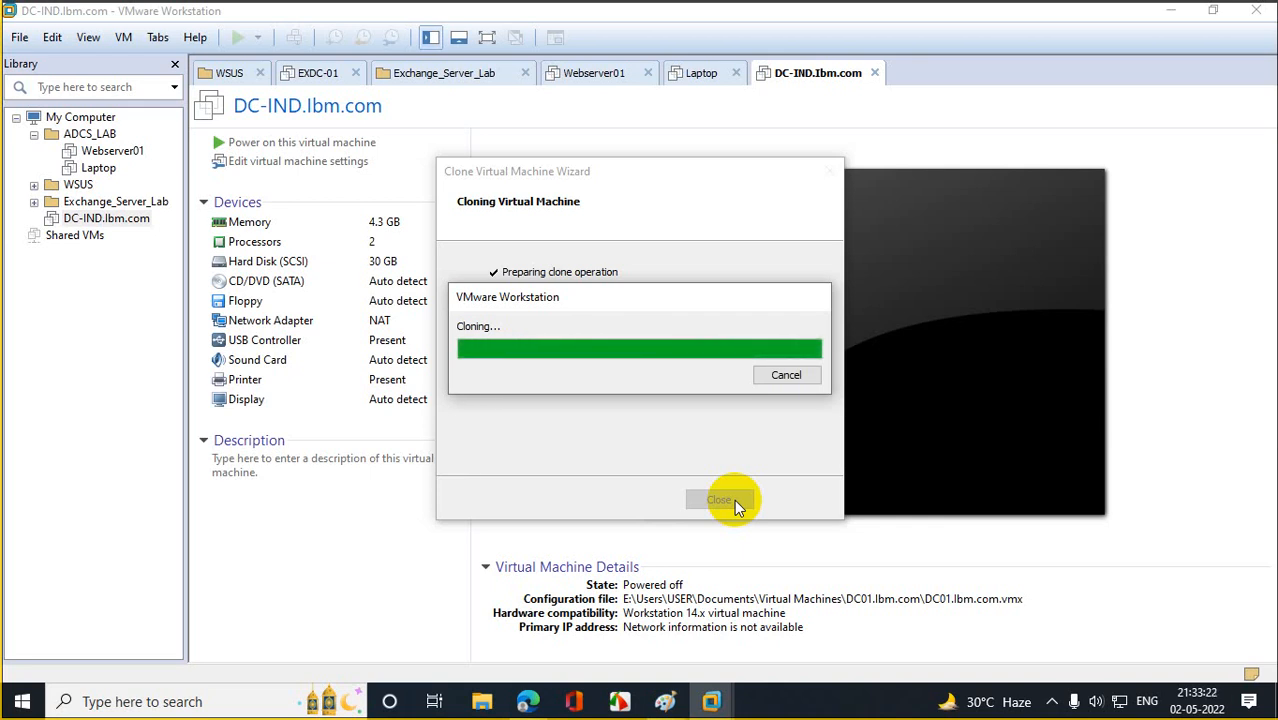
pyautogui.click(727, 502)
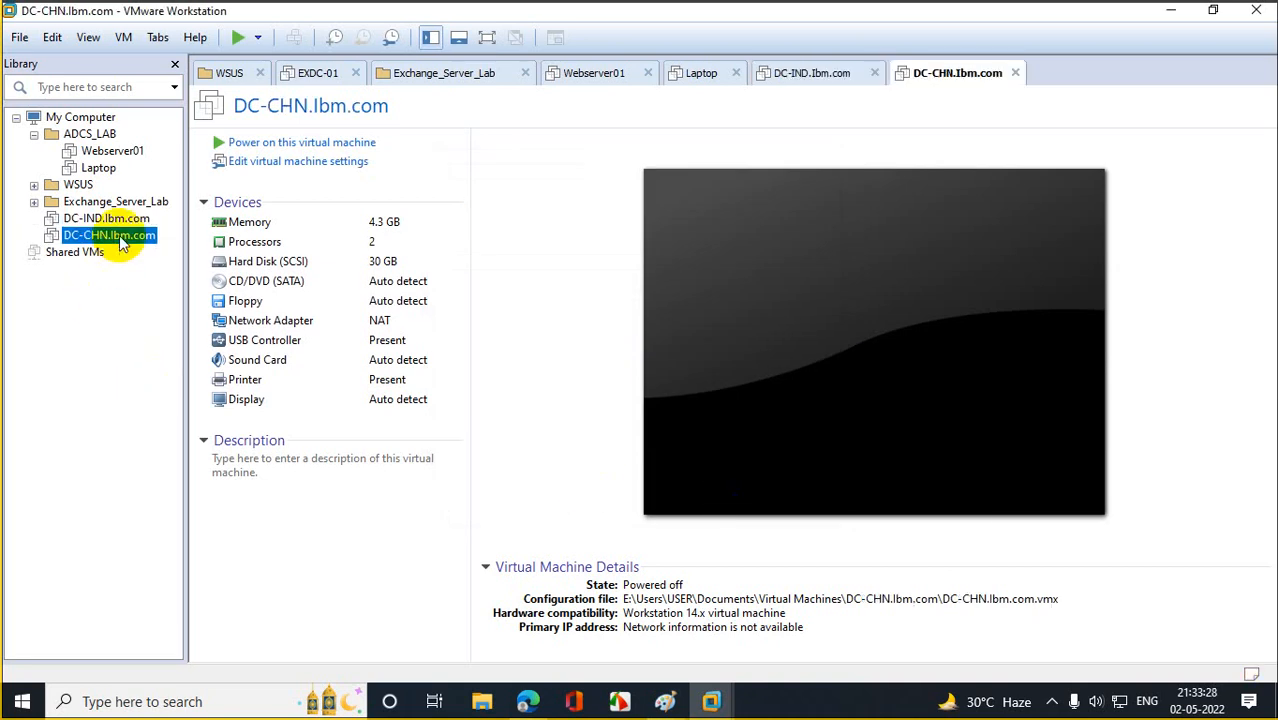
# Start a full clone of DC-CHN.lbm.com from its current state.
pyautogui.rightClick(119, 235)
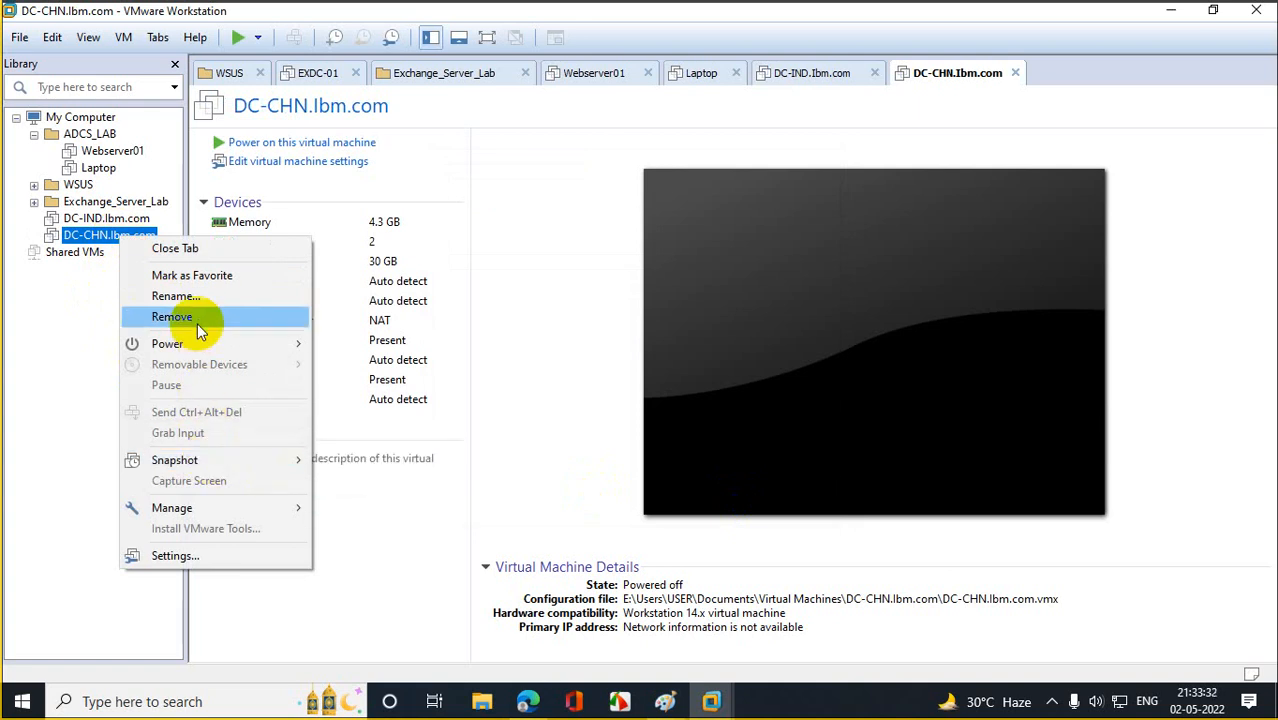
pyautogui.moveTo(282, 502)
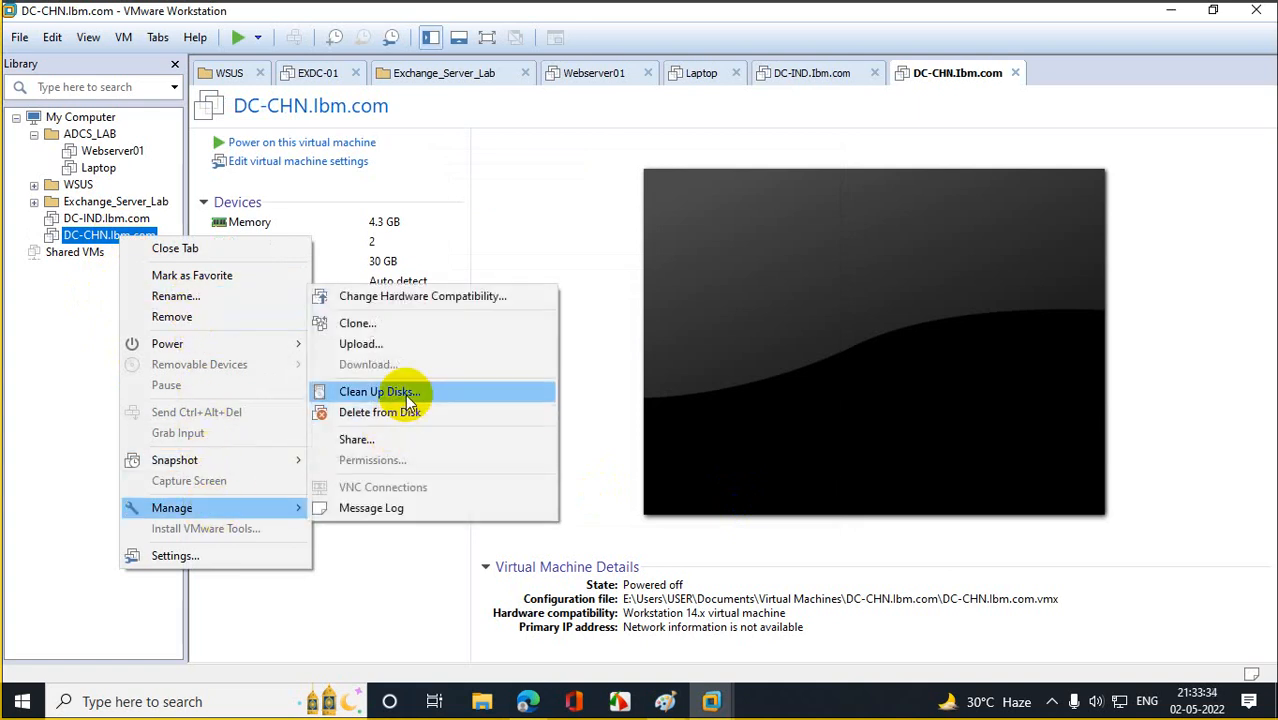
pyautogui.click(412, 322)
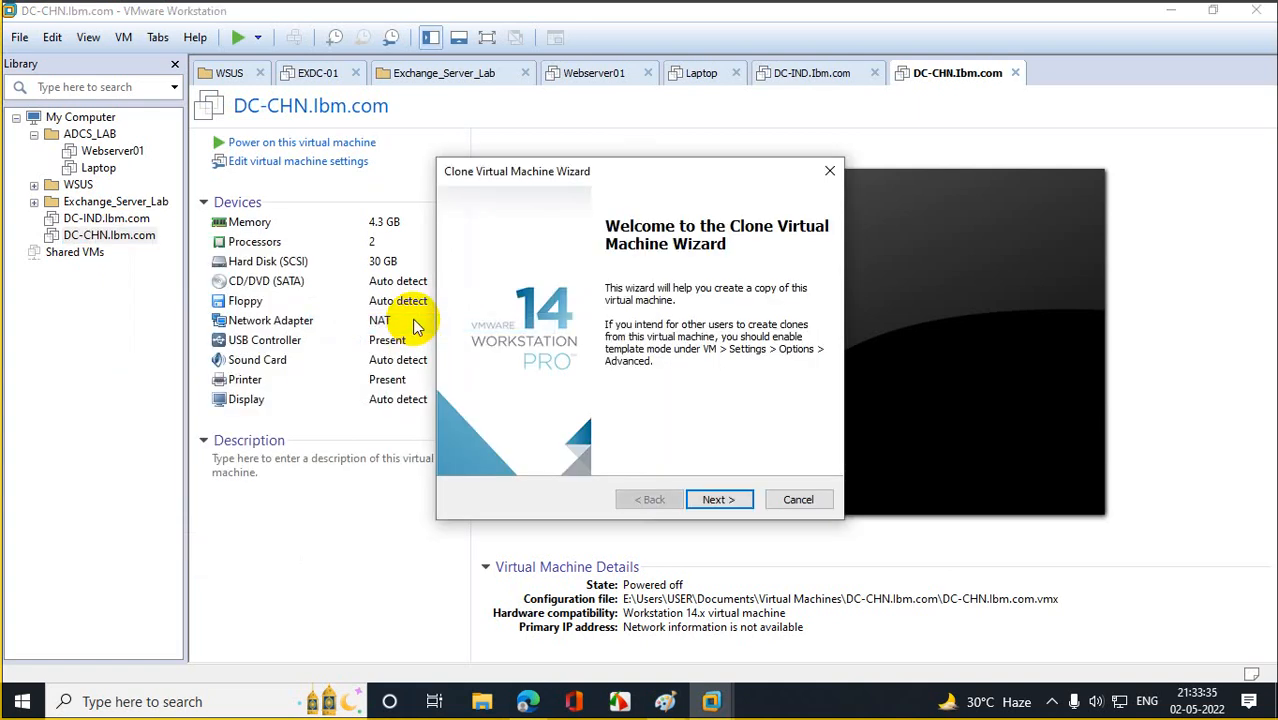
pyautogui.click(708, 495)
pyautogui.click(720, 495)
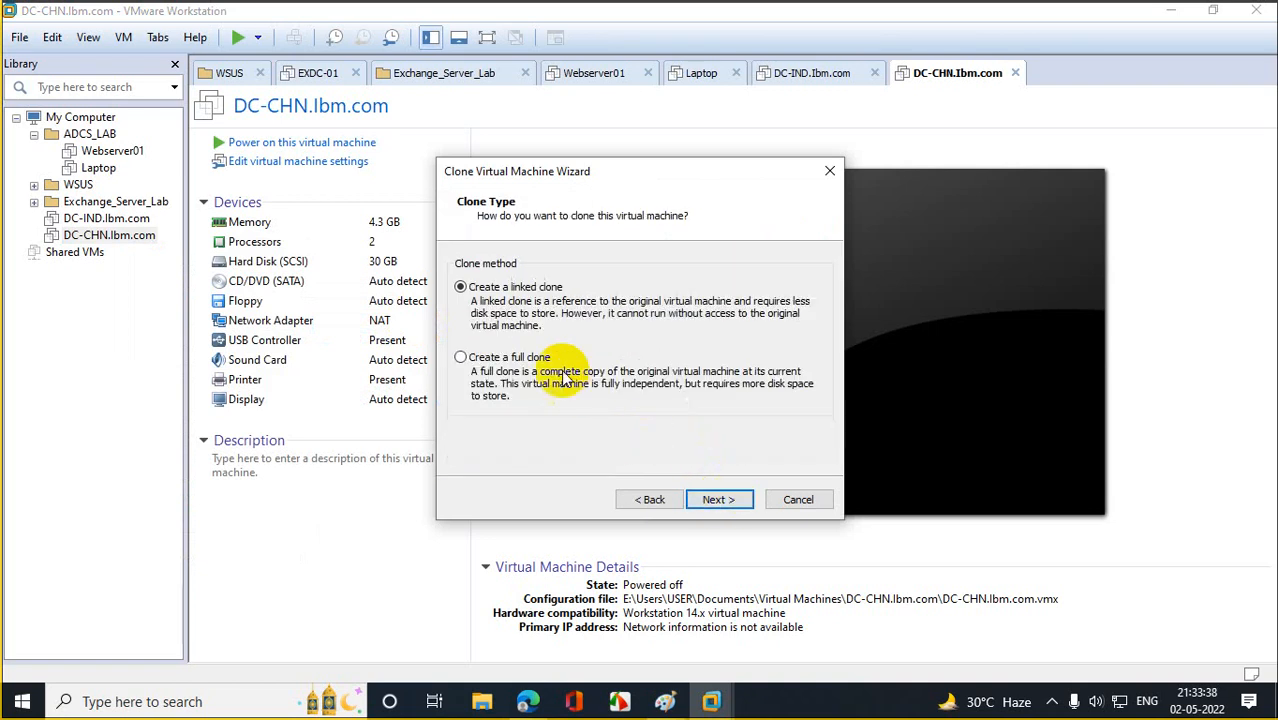
pyautogui.click(490, 363)
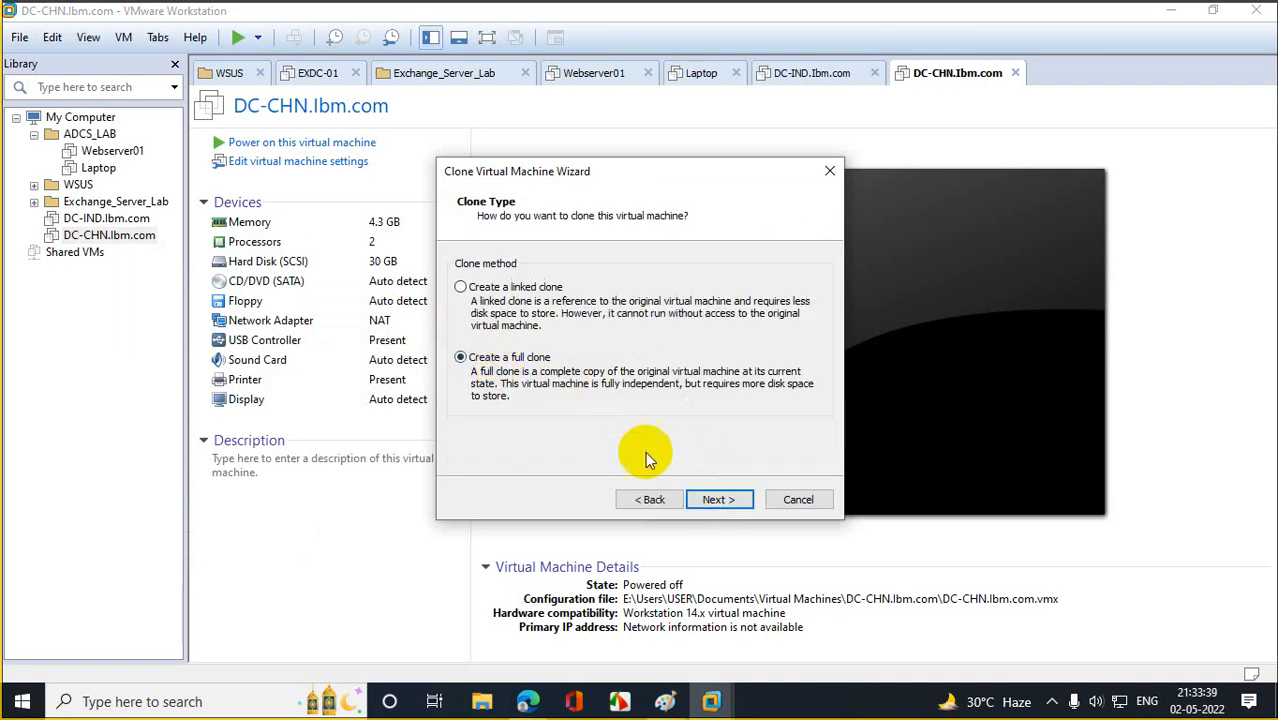
pyautogui.click(708, 500)
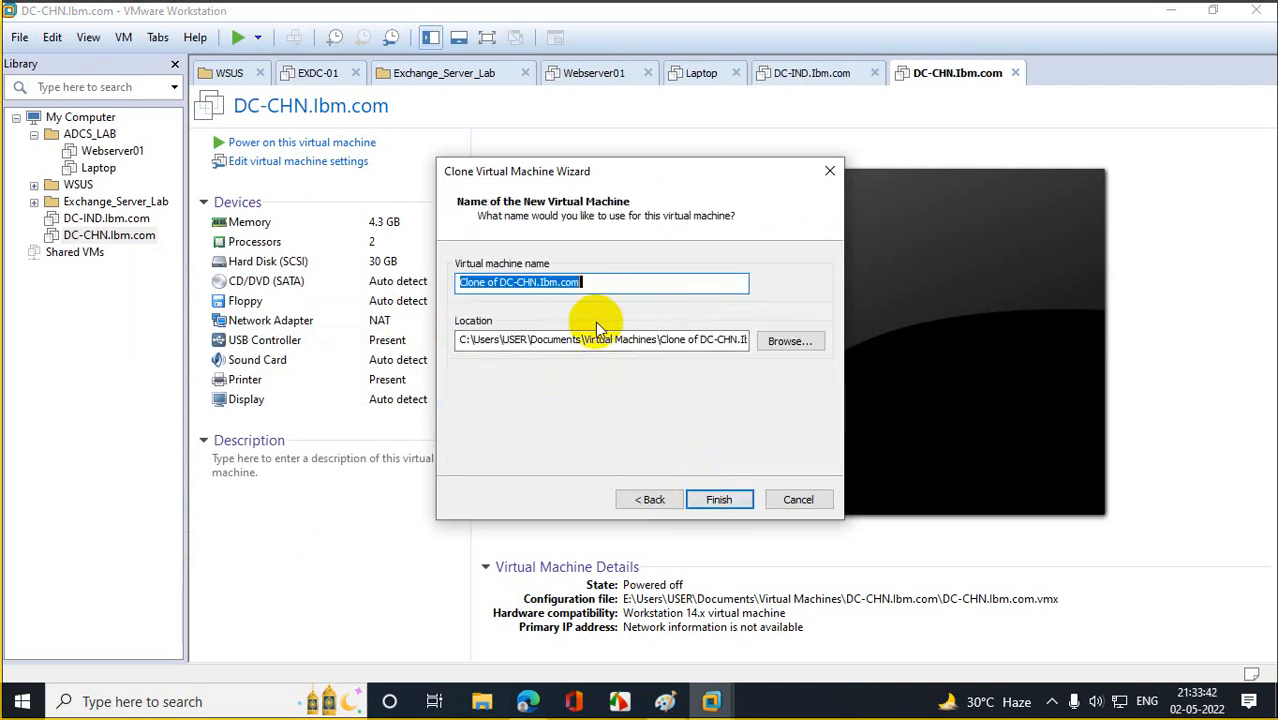
# Name the clone WANROUTER, change its location drive to e:, and finish the wizard.
pyautogui.write('WAN')
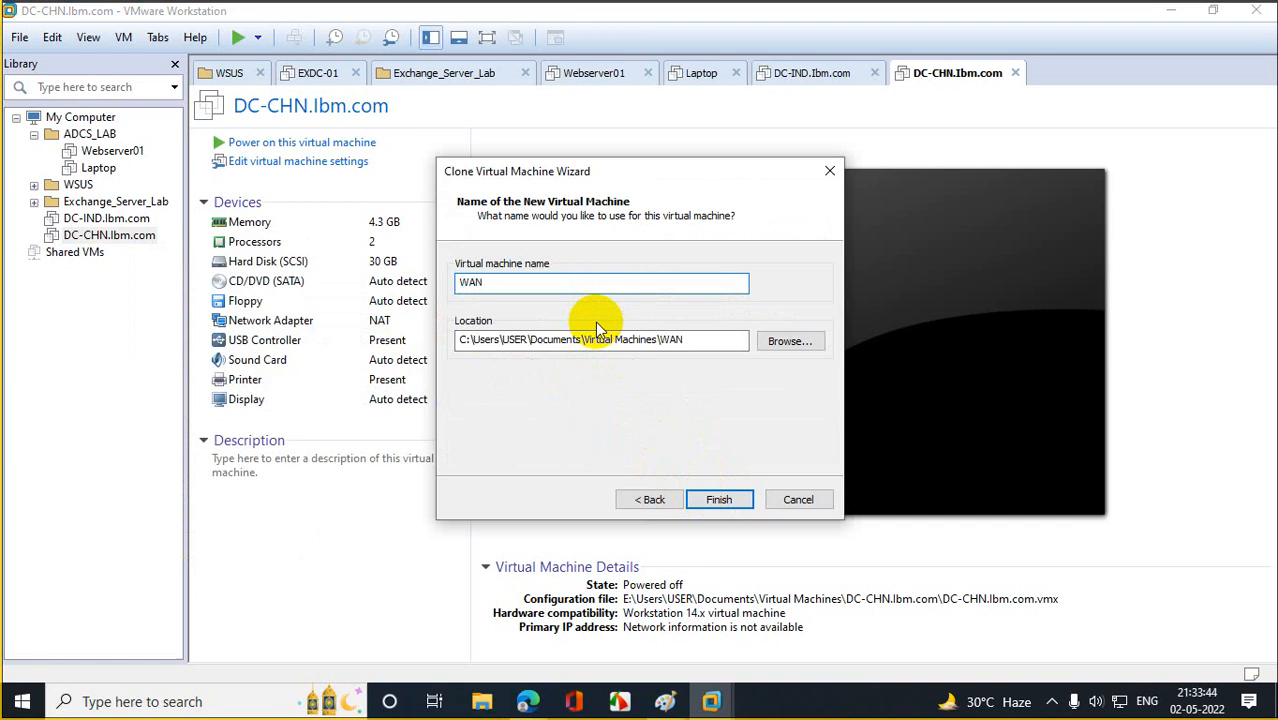
pyautogui.write('ROUTER')
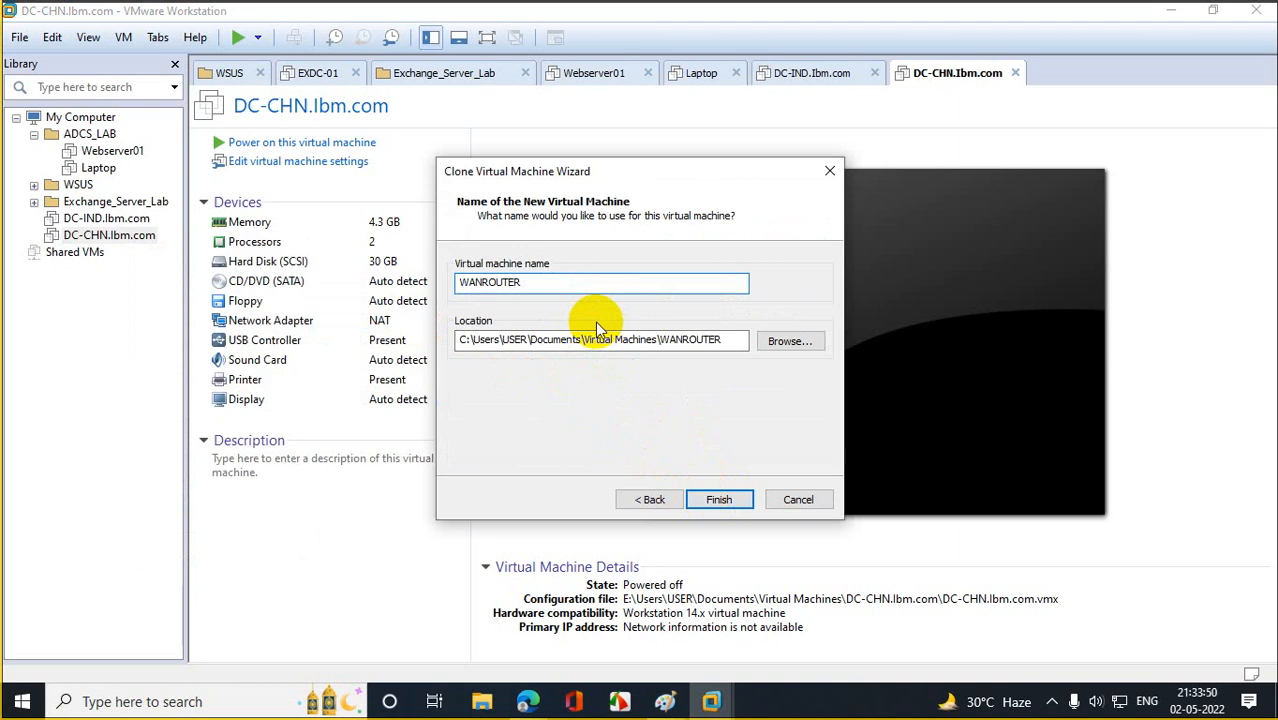
pyautogui.click(459, 340)
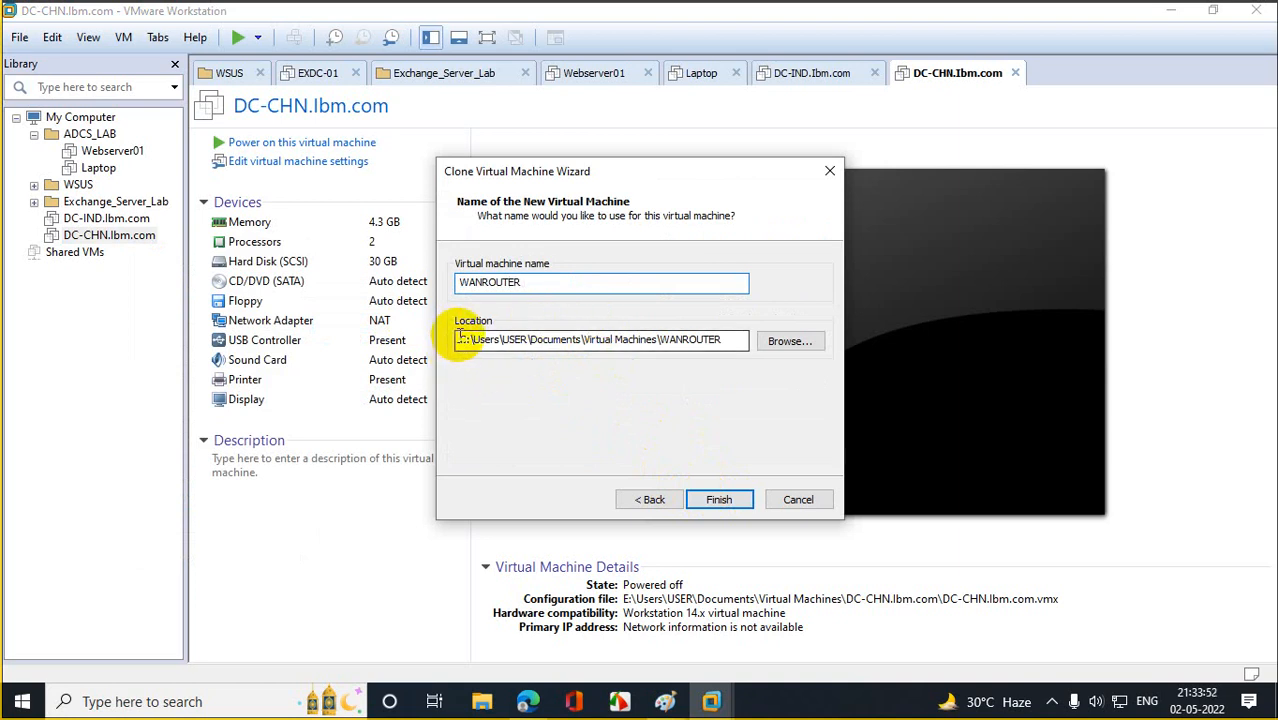
pyautogui.press('Delete')
pyautogui.write('e')
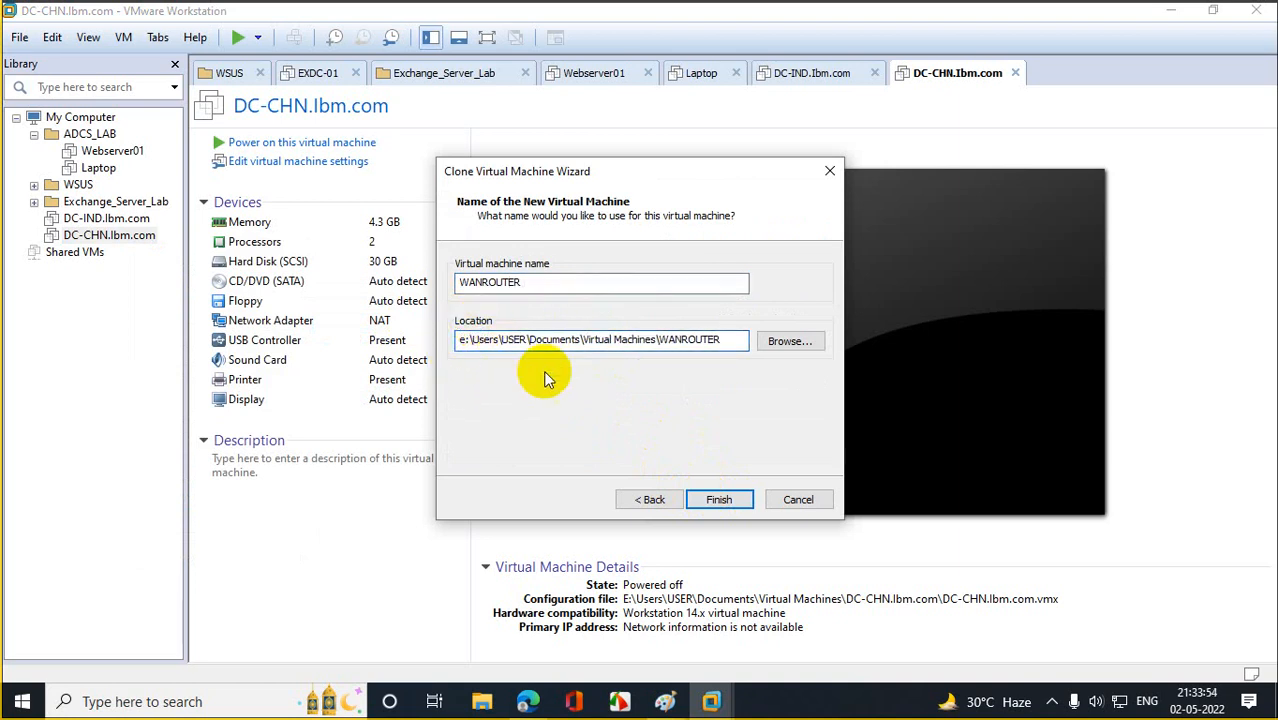
pyautogui.click(720, 500)
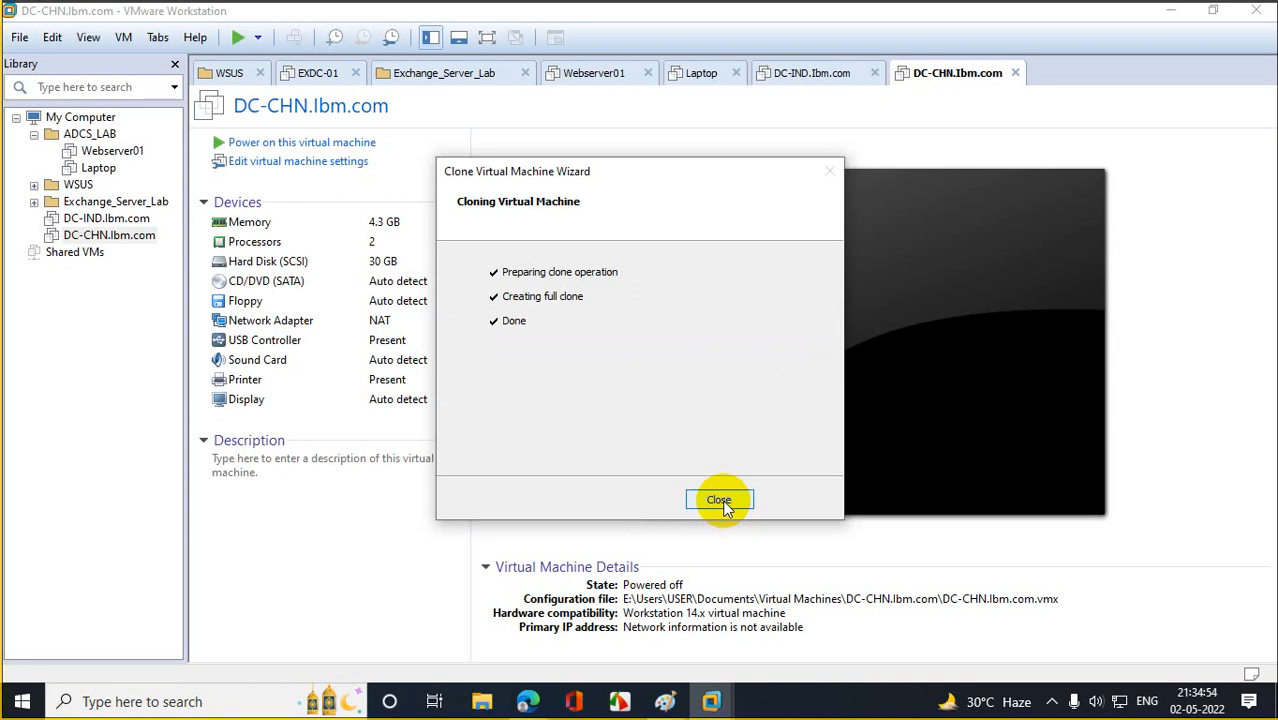
# Close the clone wizard once the WANROUTER clone reports Done.
pyautogui.click(719, 500)
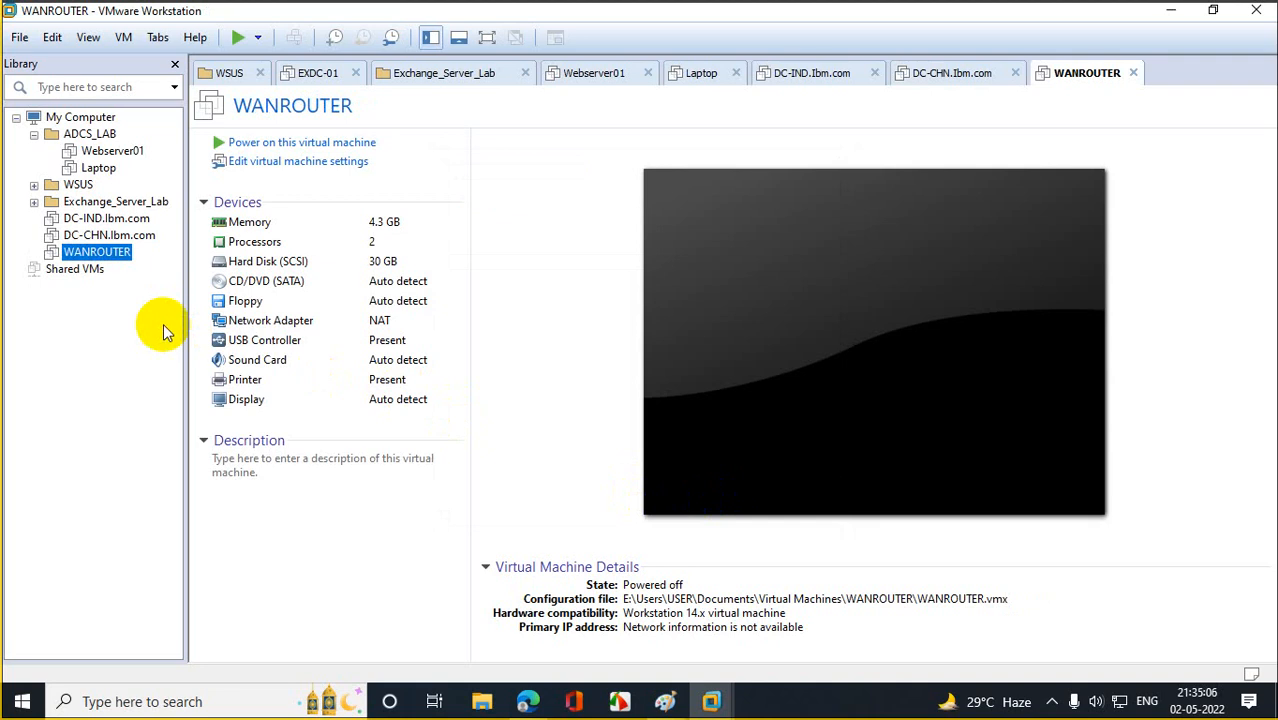
# Start a full clone of WANROUTER from its current state.
pyautogui.rightClick(125, 254)
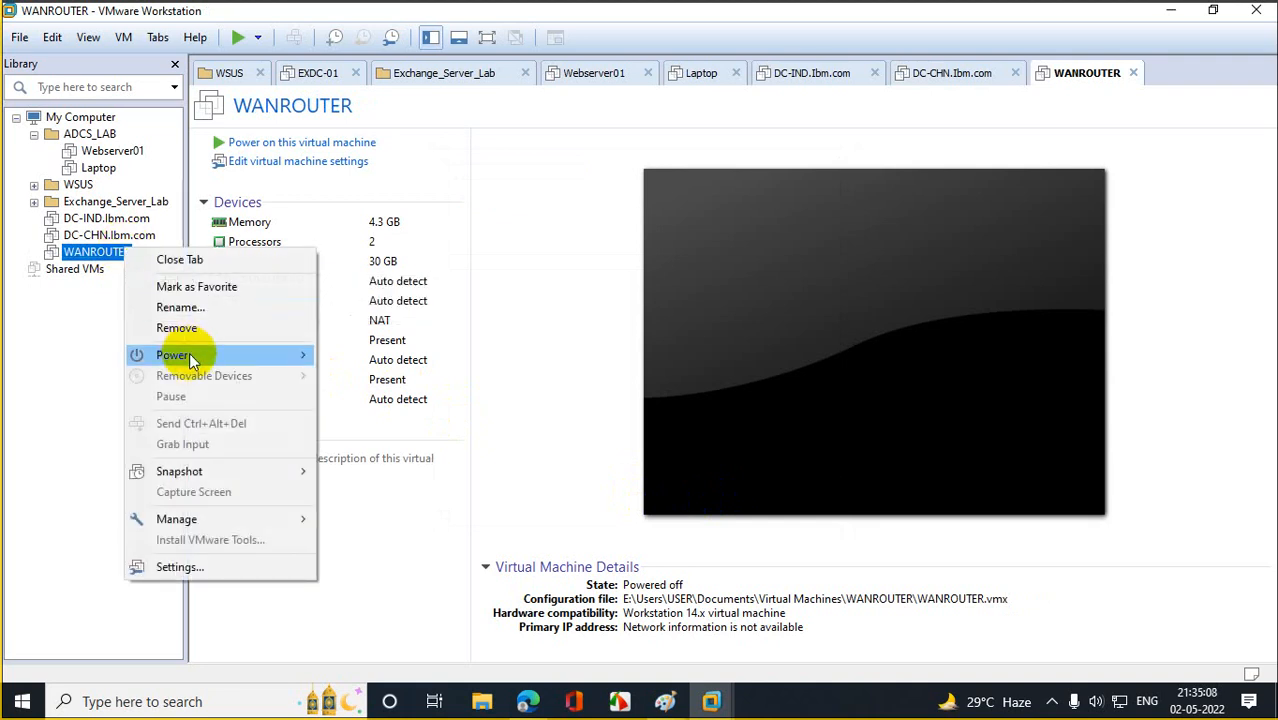
pyautogui.moveTo(220, 520)
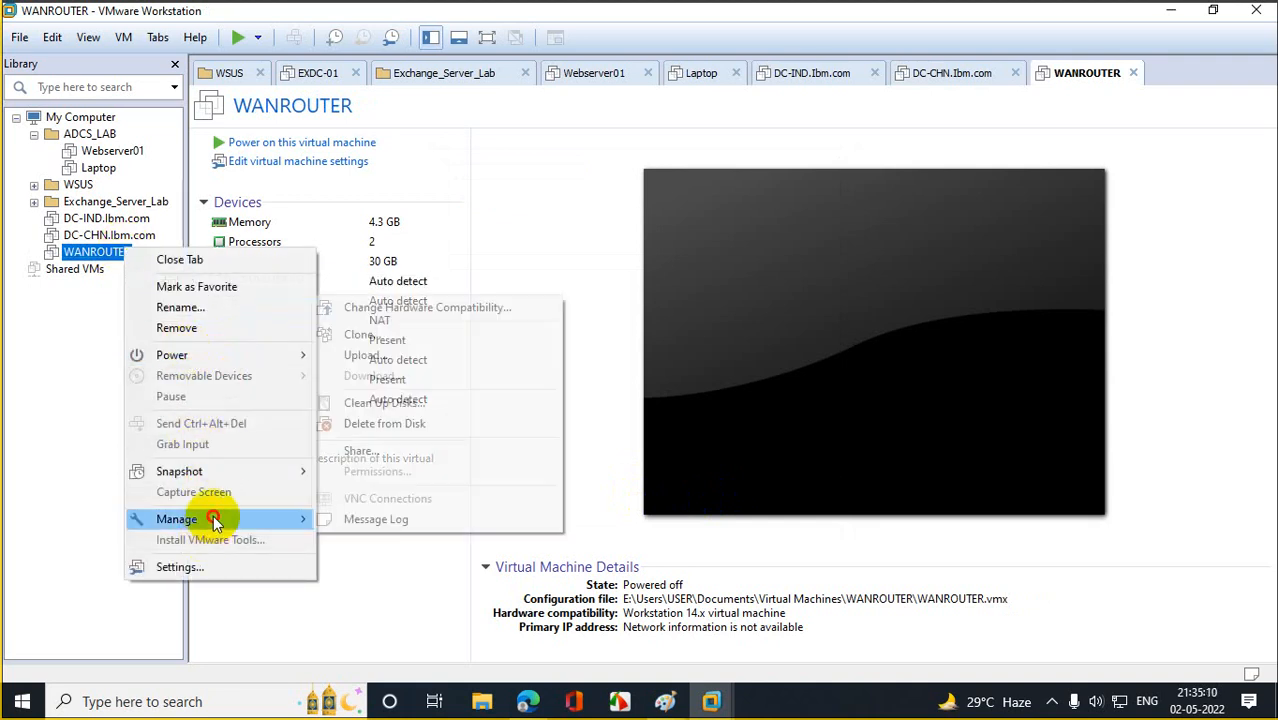
pyautogui.click(425, 338)
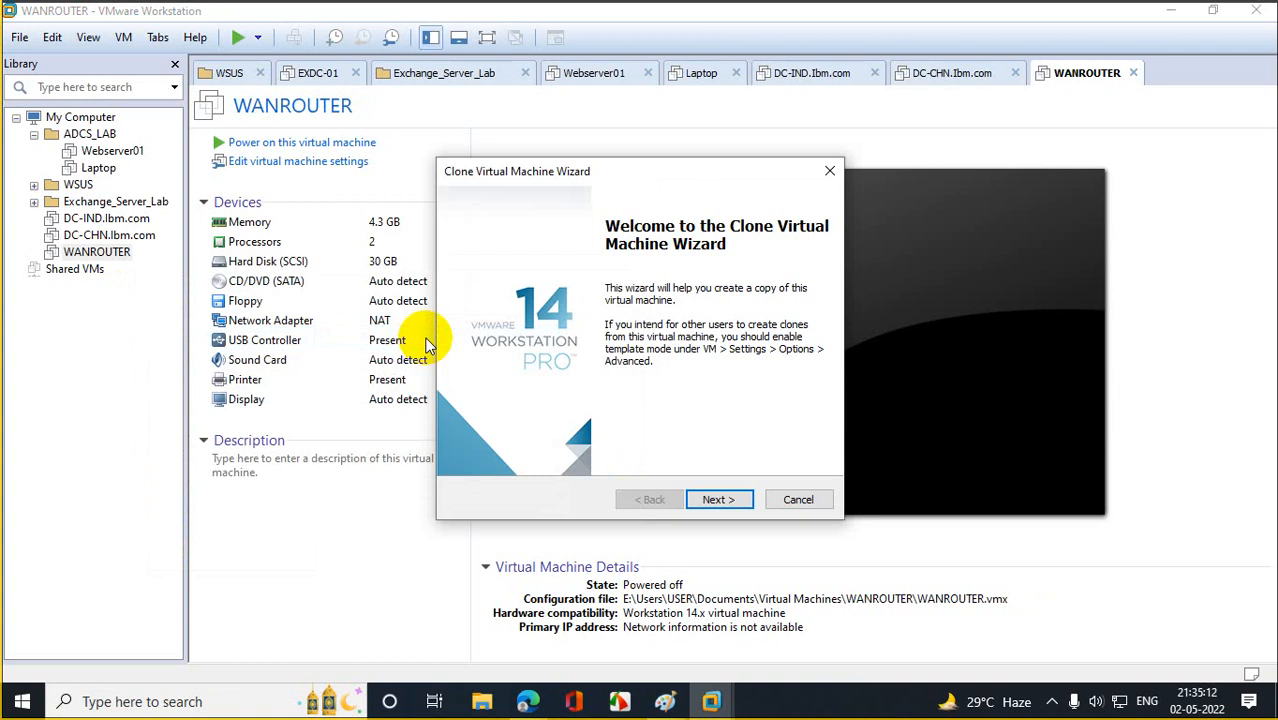
pyautogui.click(716, 502)
pyautogui.click(713, 502)
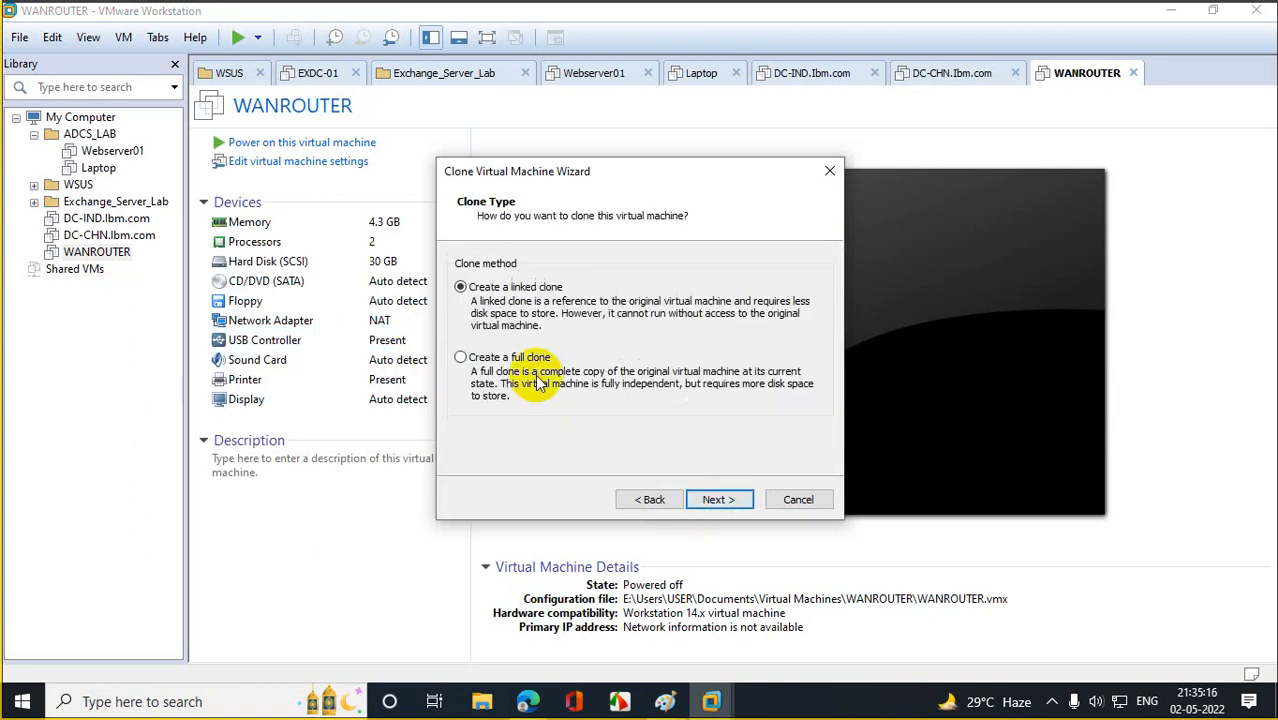
pyautogui.click(512, 358)
pyautogui.click(696, 503)
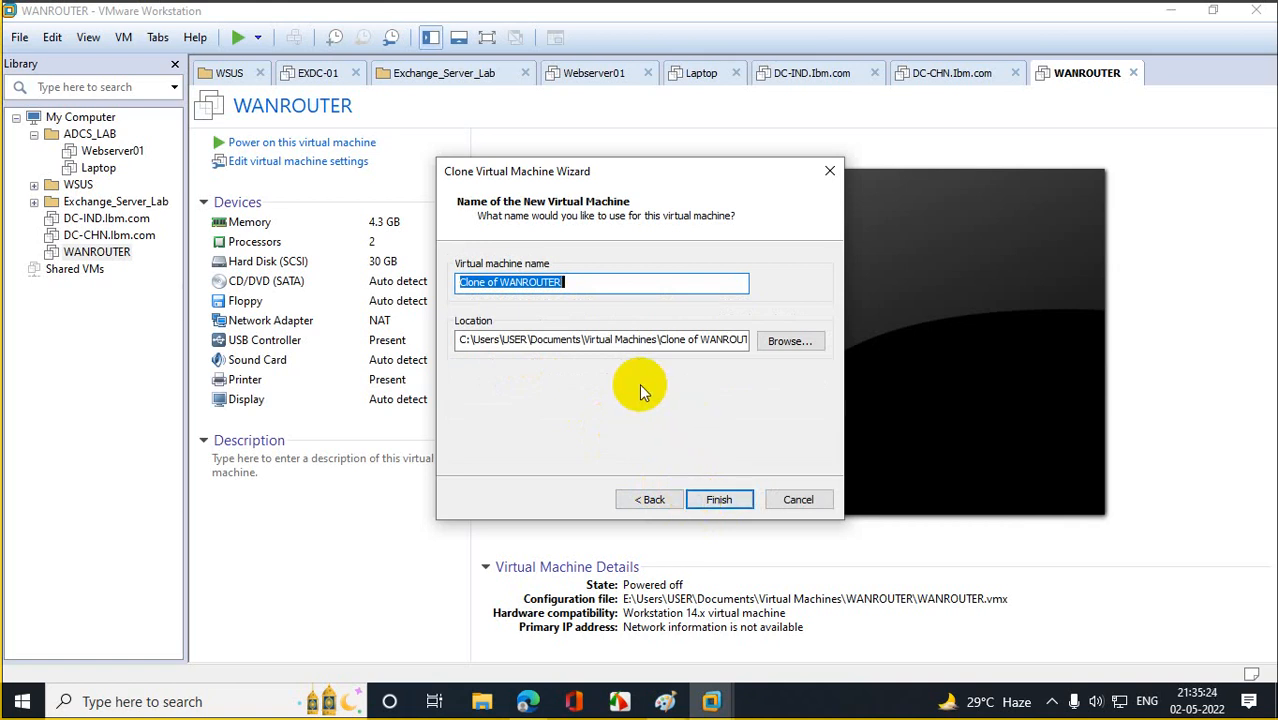
# Name the clone DC-DUB, change its location drive to e:, and begin cloning.
pyautogui.write('D')
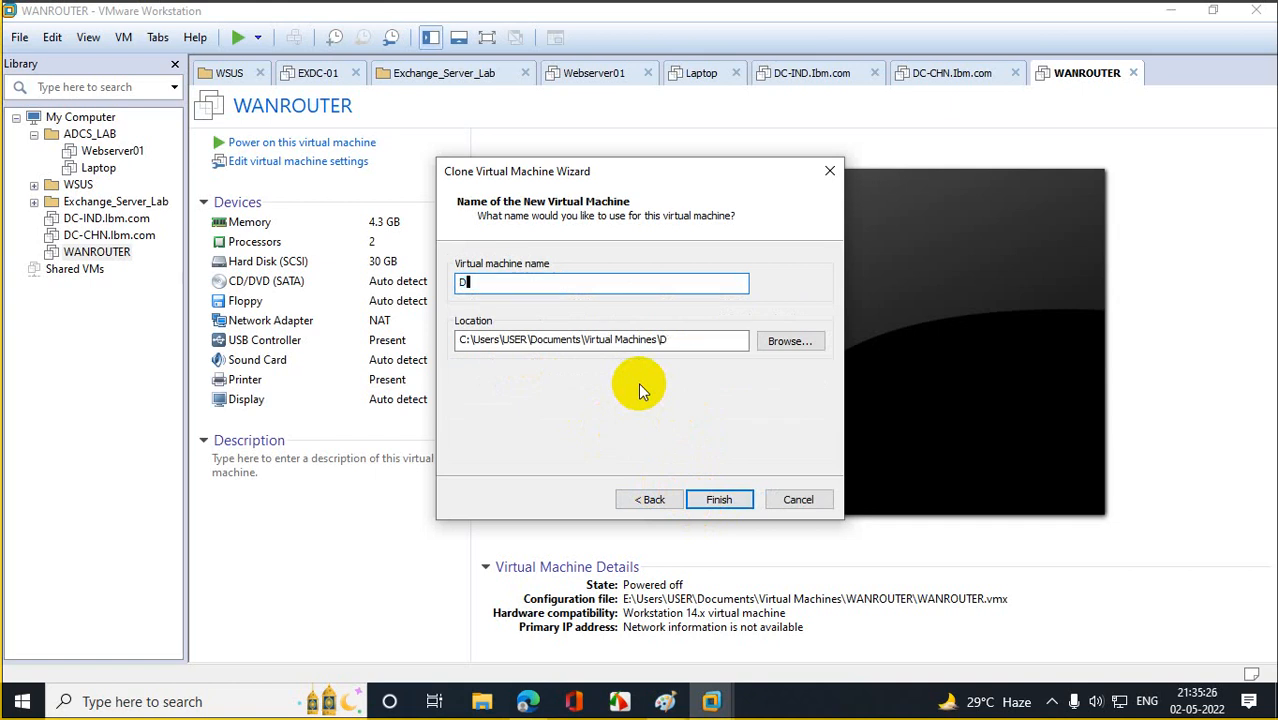
pyautogui.write('C_DU')
pyautogui.press('BackSpace')
pyautogui.press('BackSpace')
pyautogui.press('BackSpace')
pyautogui.write('-B')
pyautogui.press('BackSpace')
pyautogui.write('DU')
pyautogui.press('BackSpace')
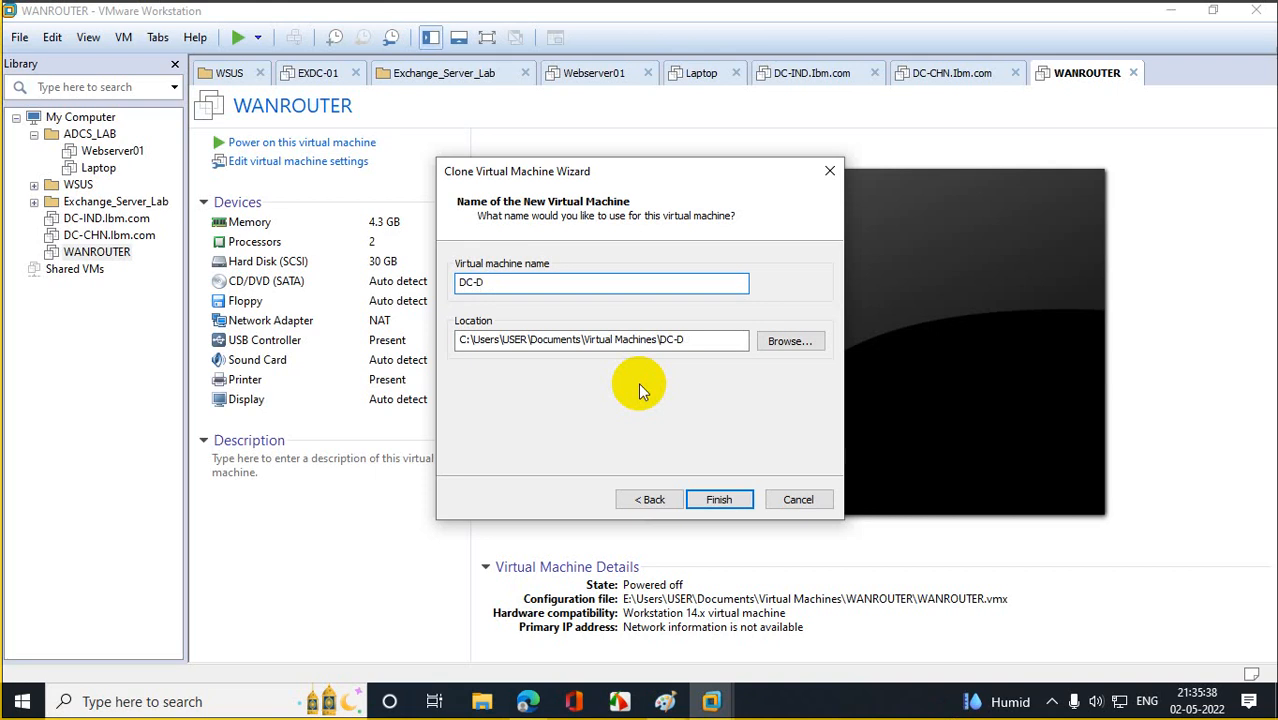
pyautogui.write('UB')
pyautogui.click(462, 340)
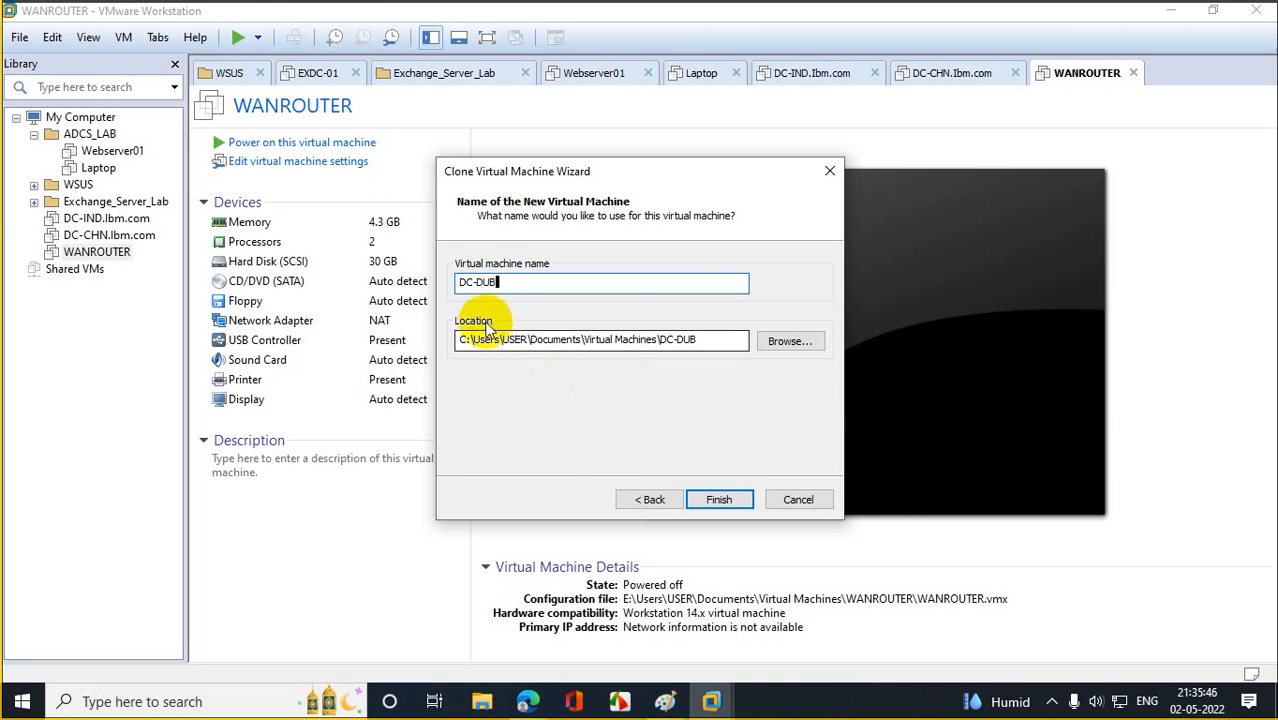
pyautogui.press('Delete')
pyautogui.write('e')
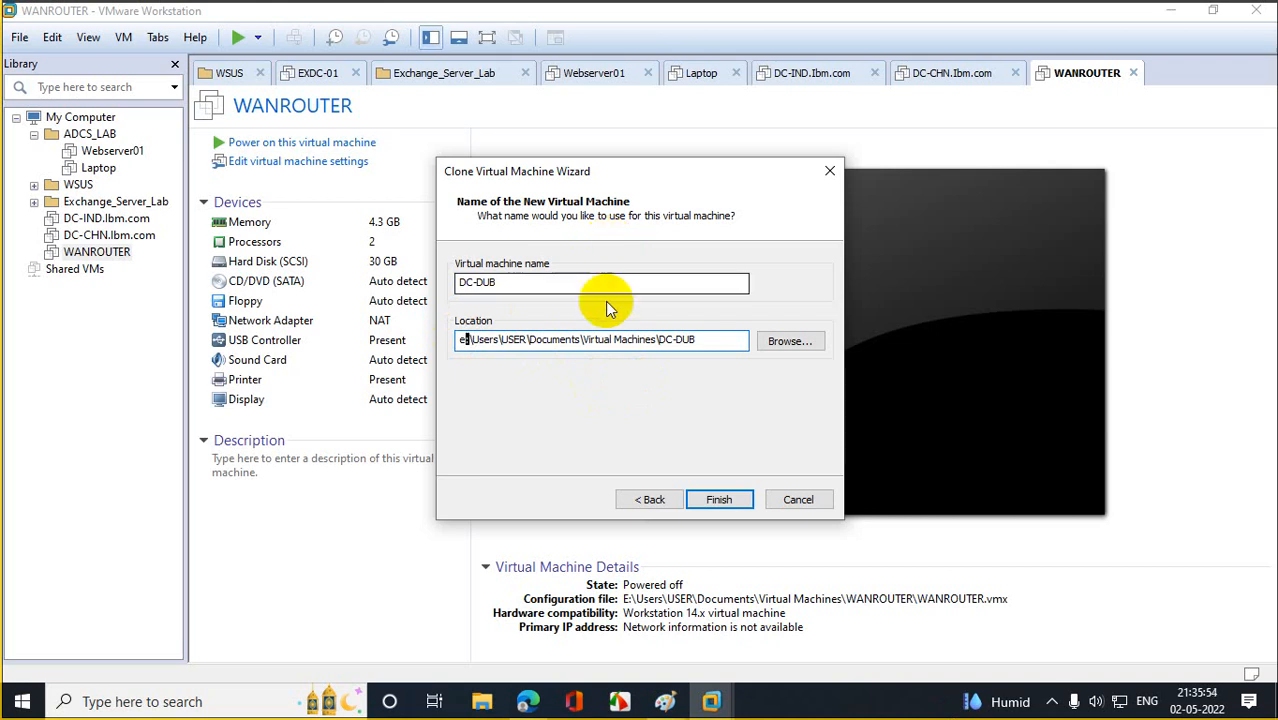
pyautogui.click(724, 499)
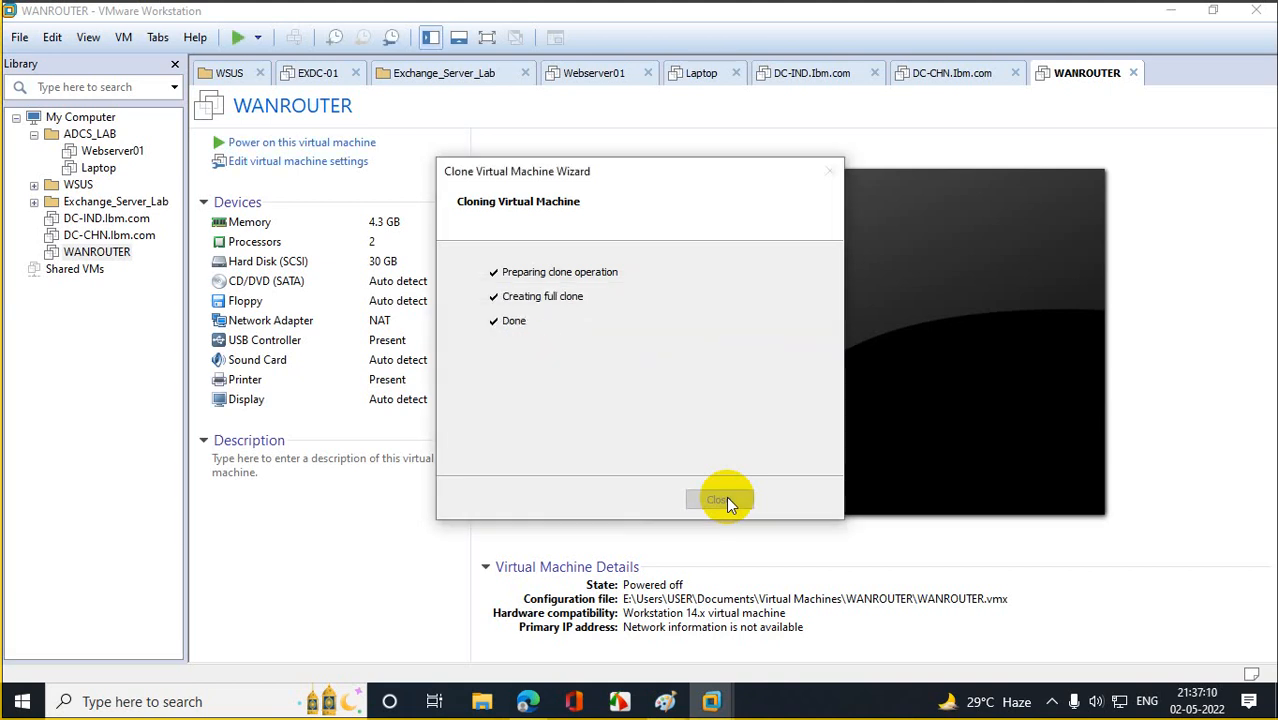
# Close the clone wizard after the DC-DUB clone reaches Done.
pyautogui.click(722, 500)
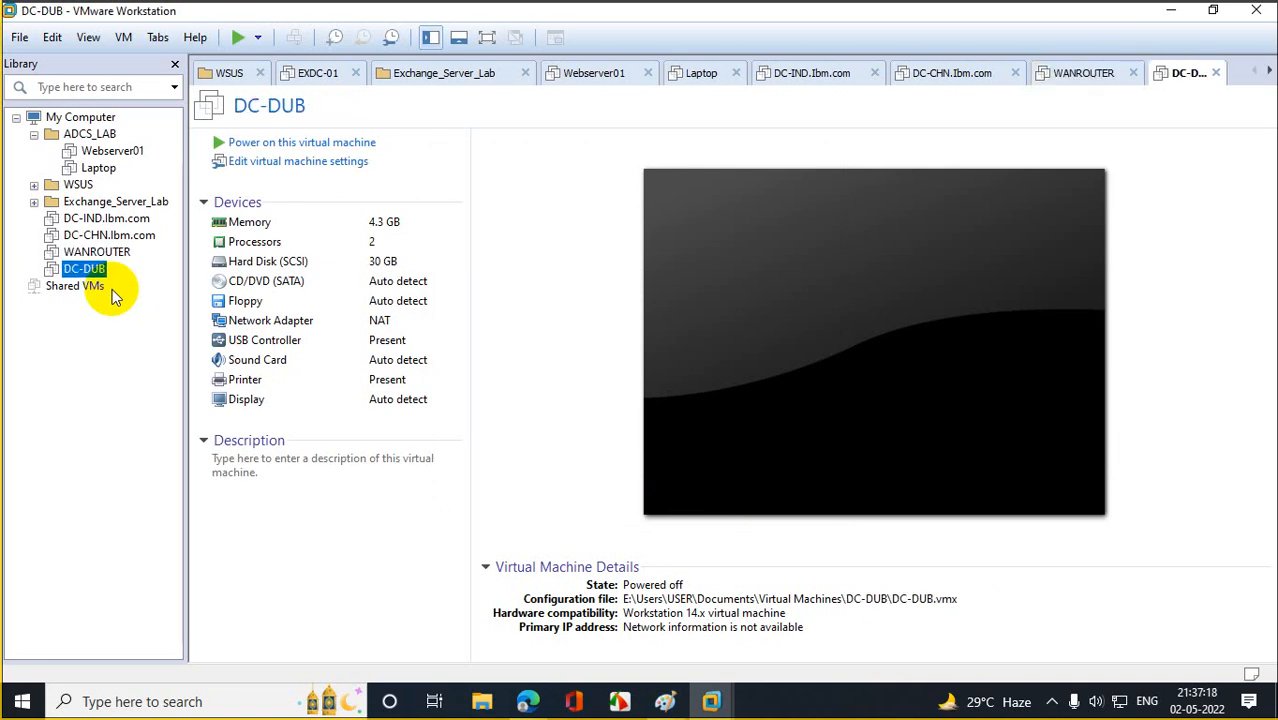
# Rename the DC-DUB machine in the library by appending .ibm.com to its name.
pyautogui.rightClick(100, 283)
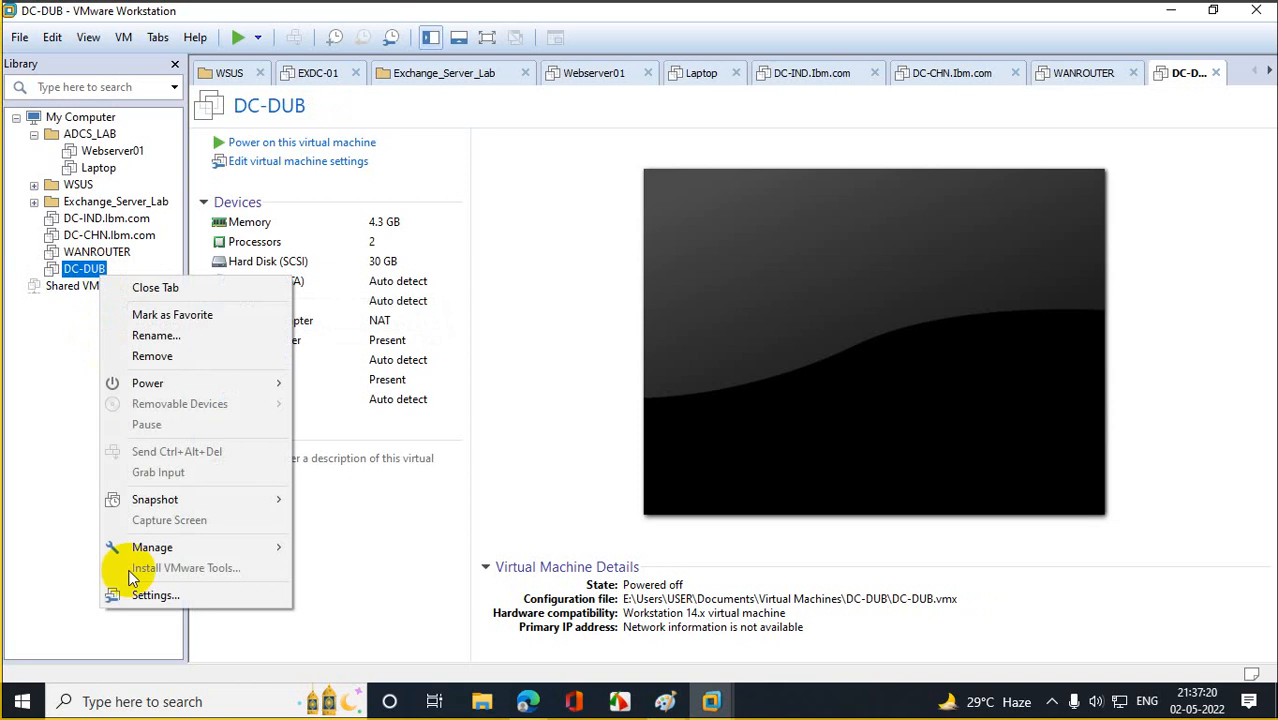
pyautogui.click(176, 338)
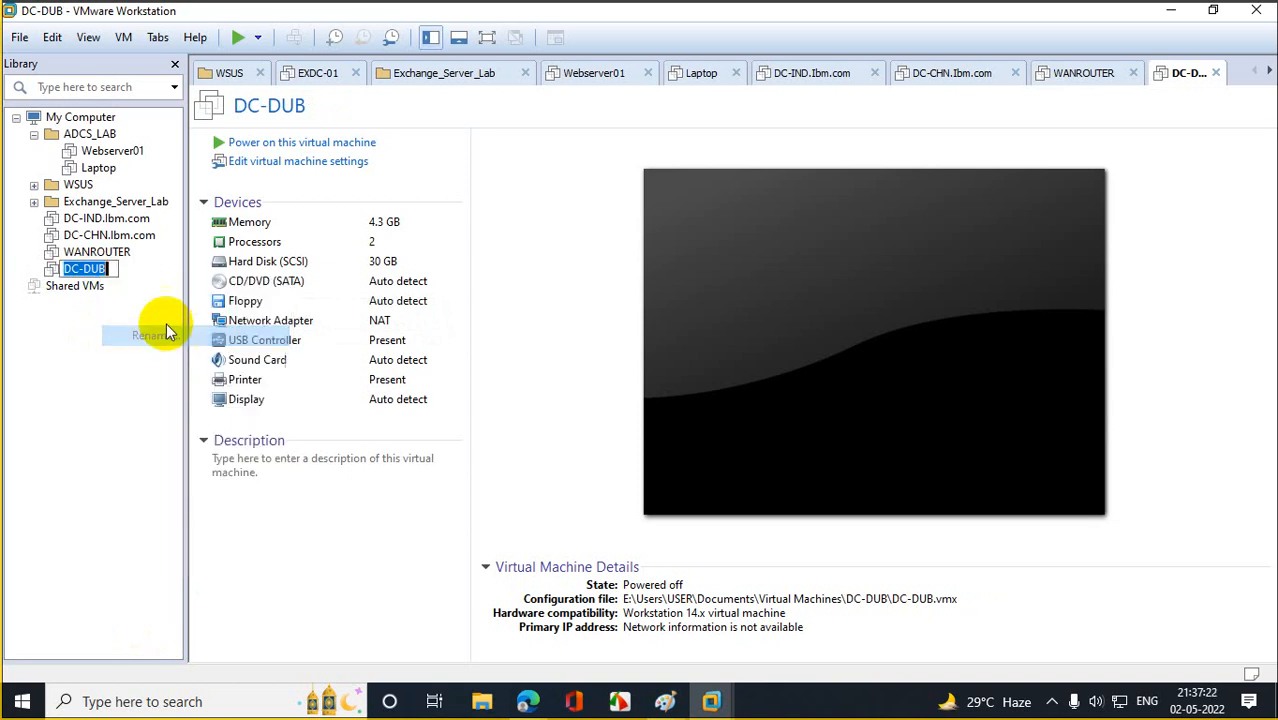
pyautogui.moveTo(82, 269); pyautogui.dragTo(110, 270)
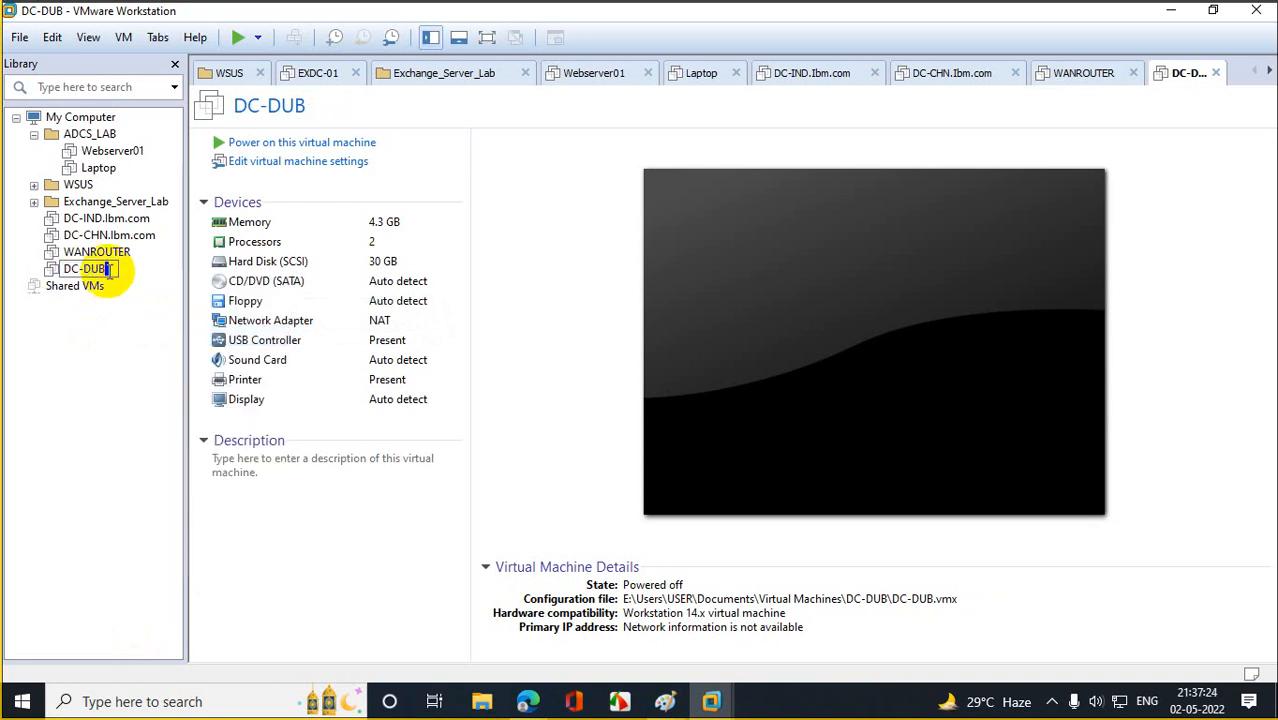
pyautogui.write('.Ibm.com')
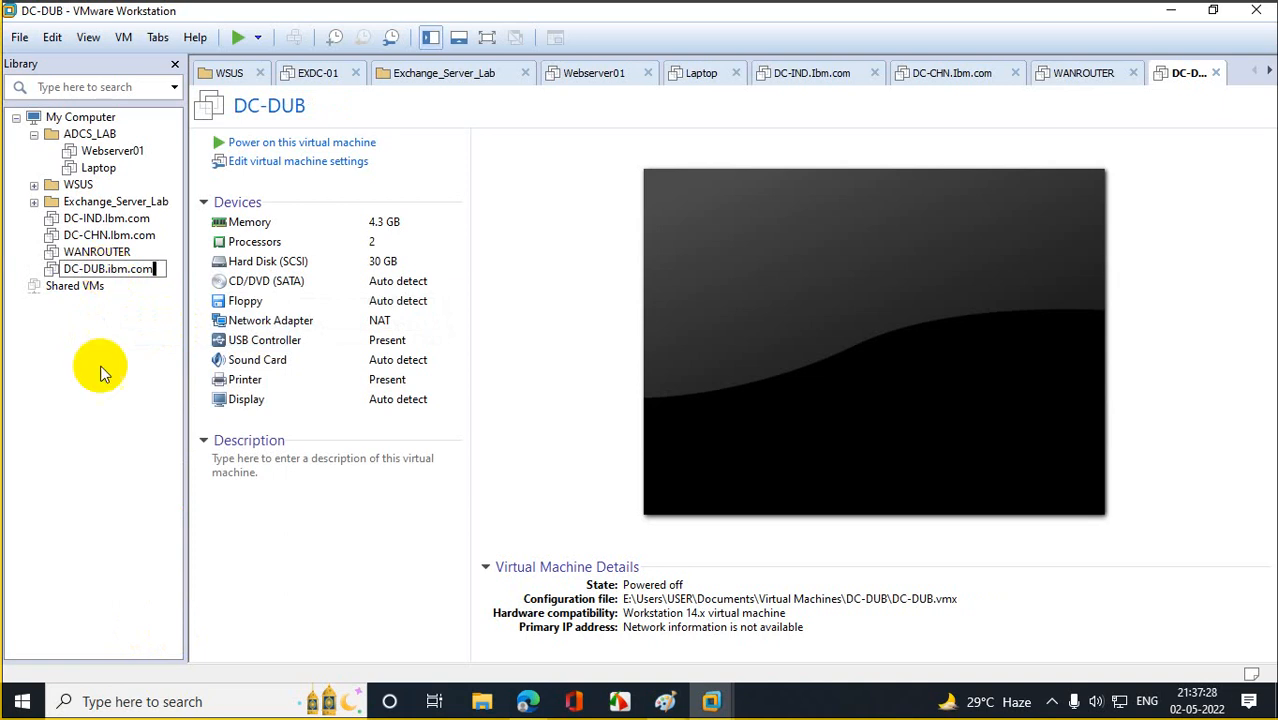
pyautogui.press('Return')
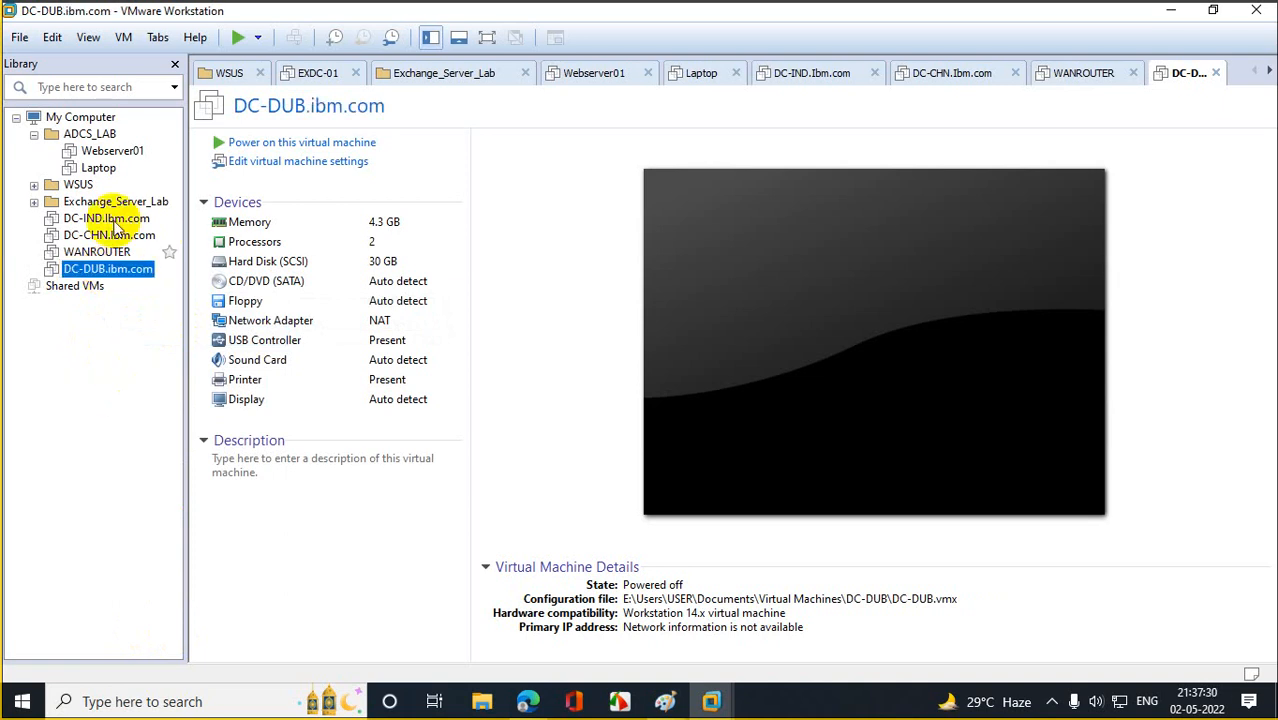
# Switch the network adapters of DC-IND.Ibm.com and DC-CHN.Ibm.com to custom VMnet0.
pyautogui.rightClick(117, 227)
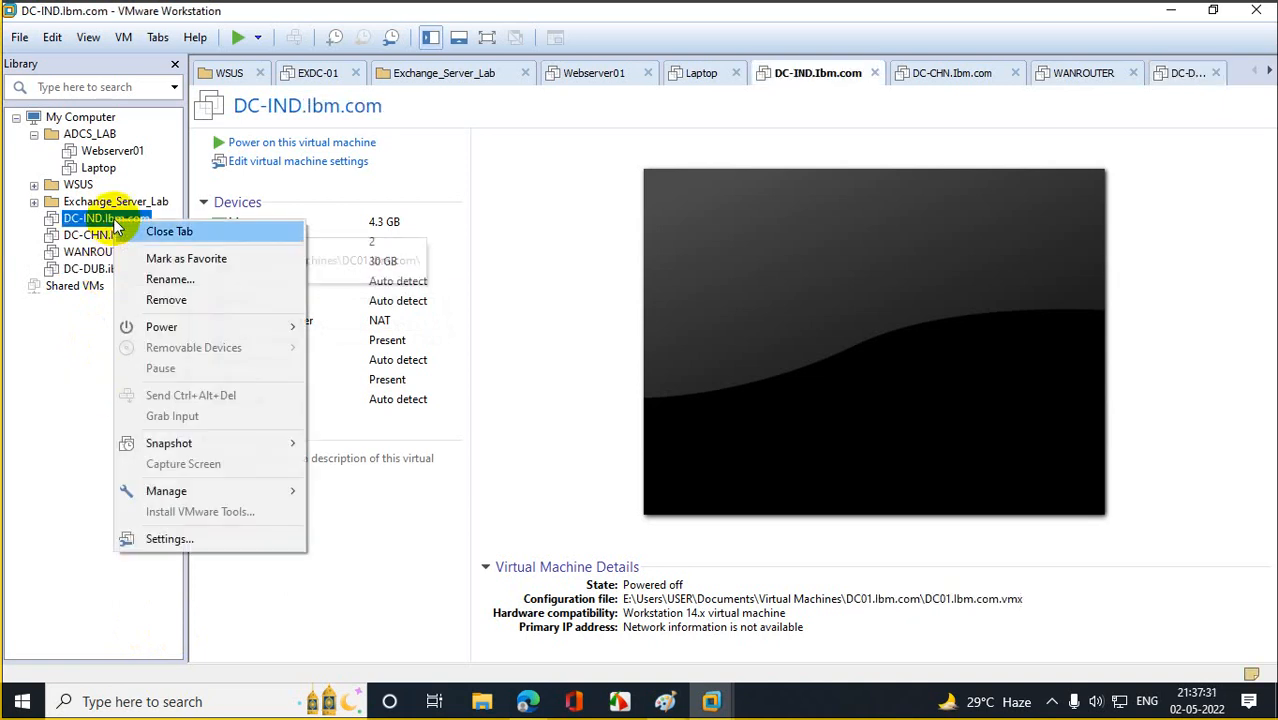
pyautogui.click(166, 537)
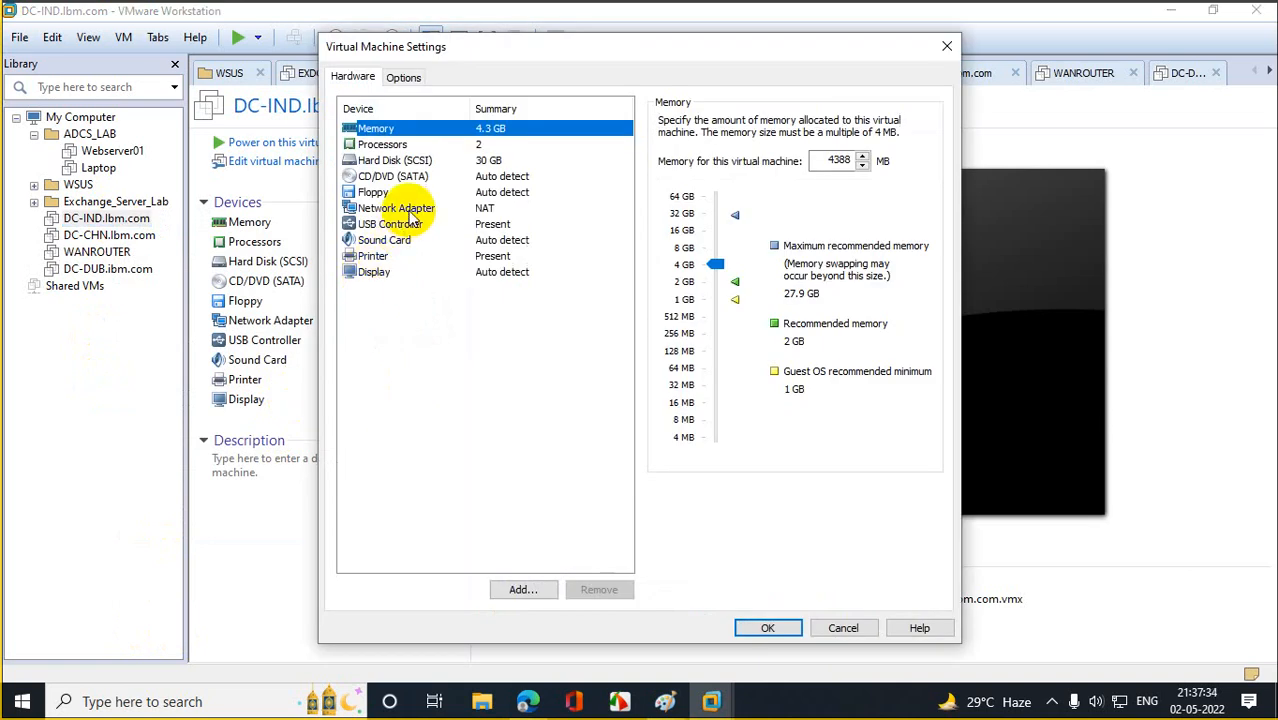
pyautogui.click(400, 208)
pyautogui.click(667, 275)
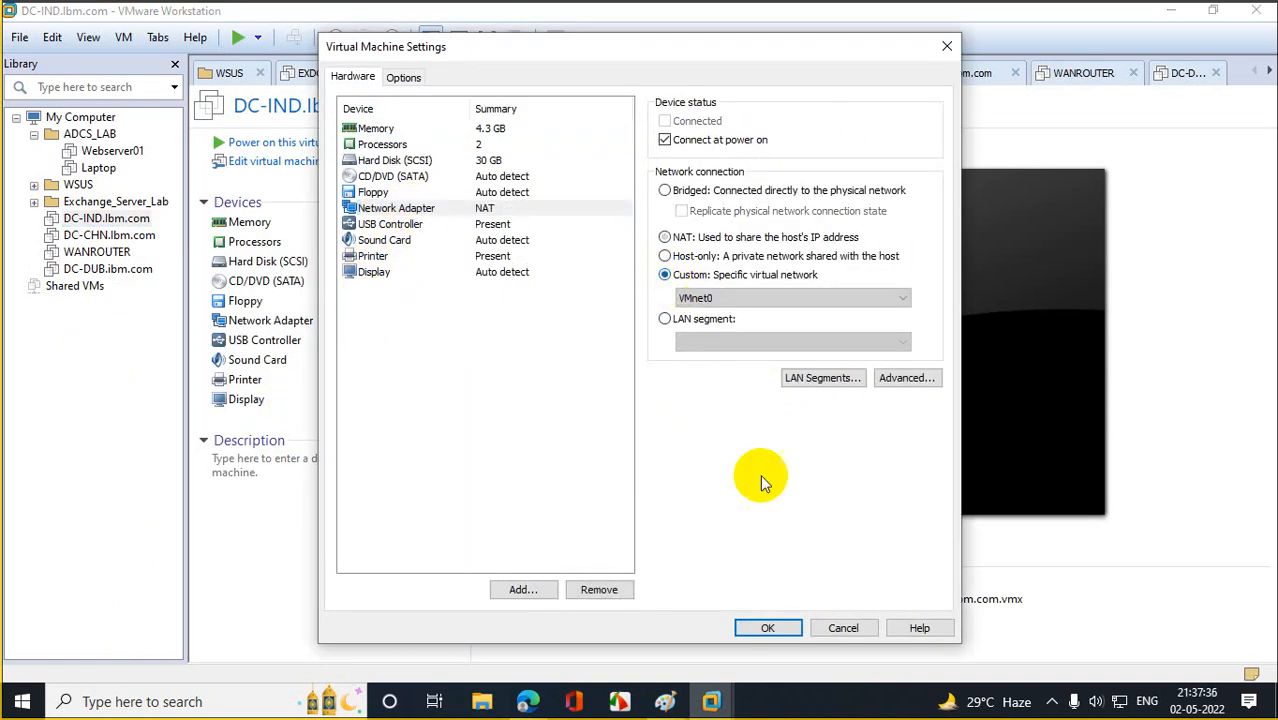
pyautogui.click(756, 632)
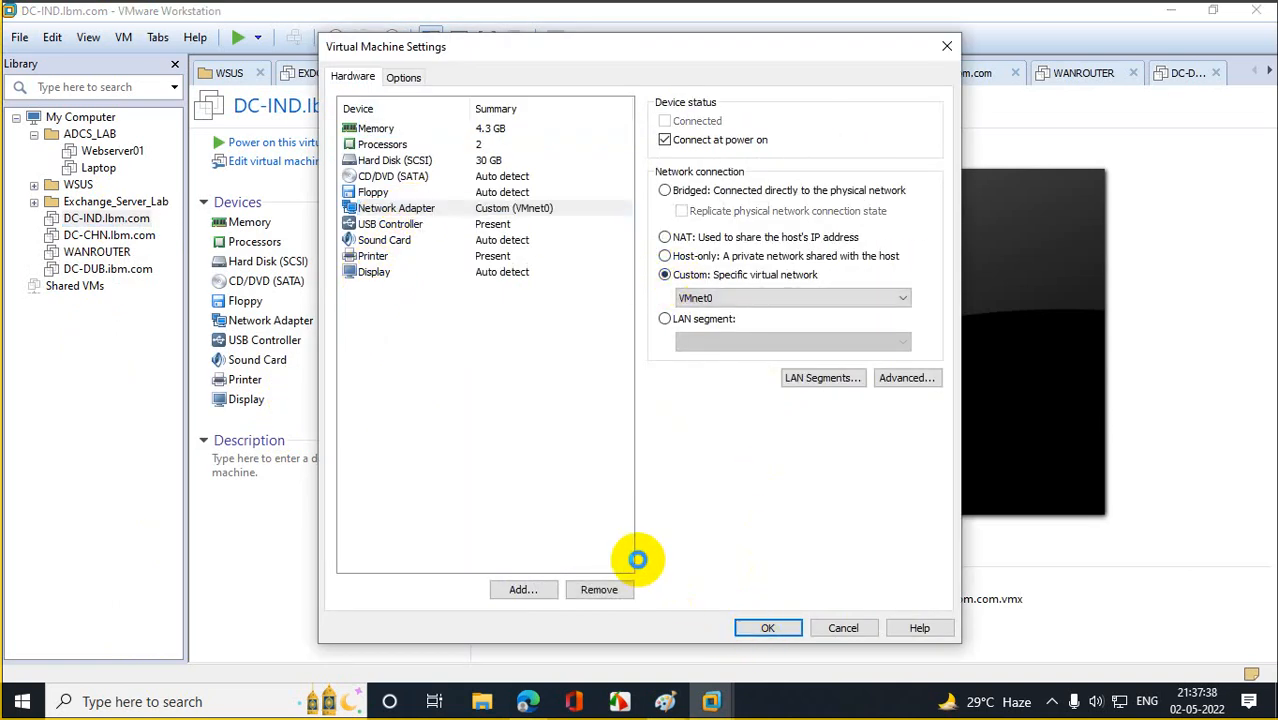
pyautogui.click(100, 234)
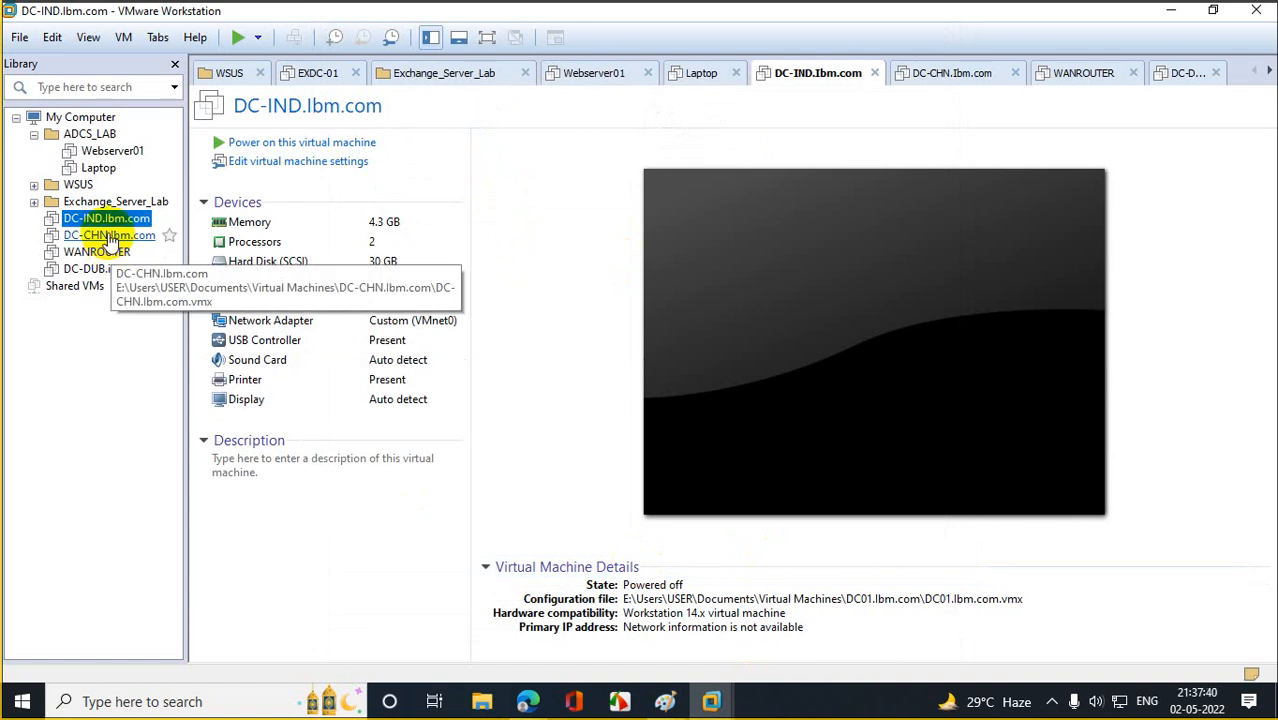
pyautogui.rightClick(108, 235)
pyautogui.click(224, 554)
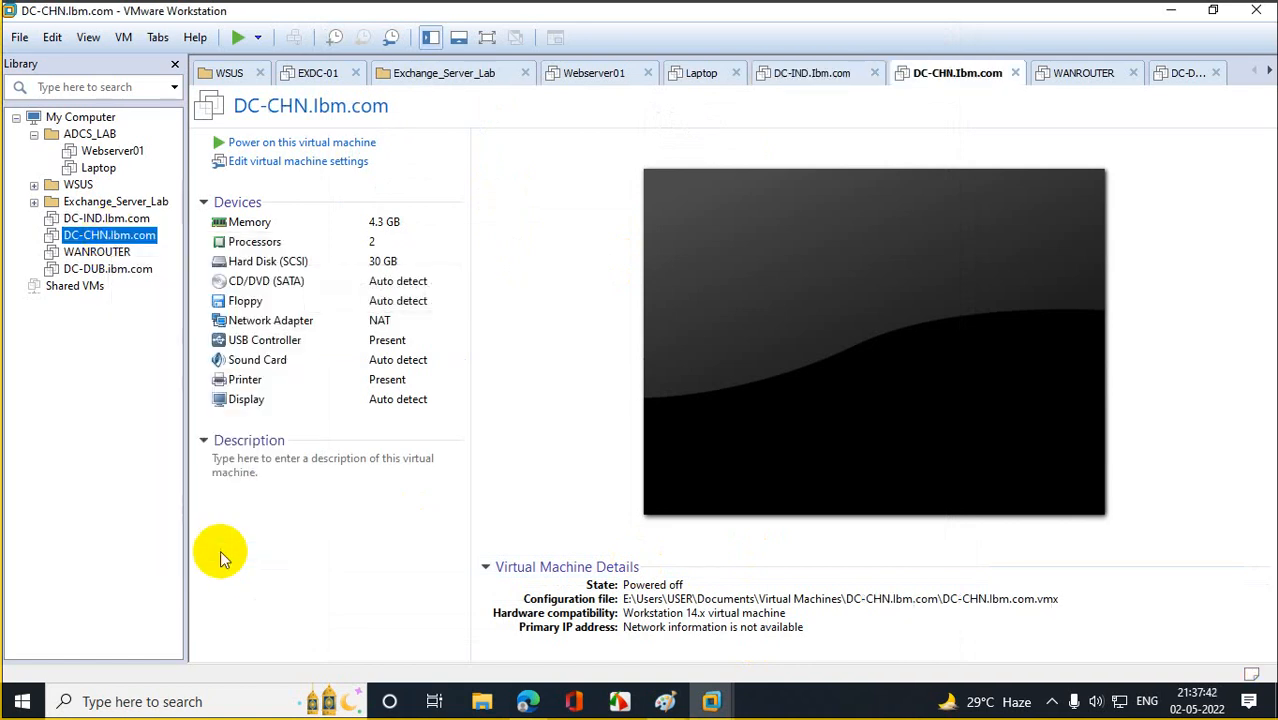
pyautogui.click(398, 209)
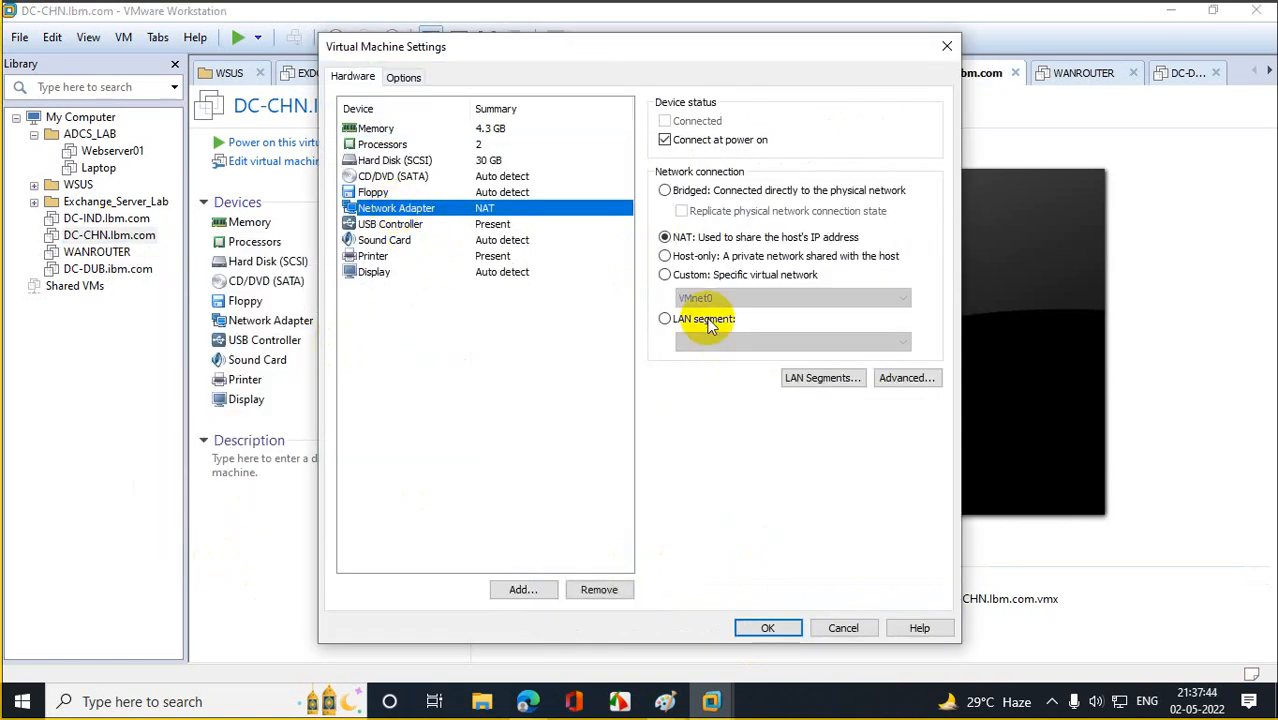
pyautogui.click(664, 274)
pyautogui.click(755, 625)
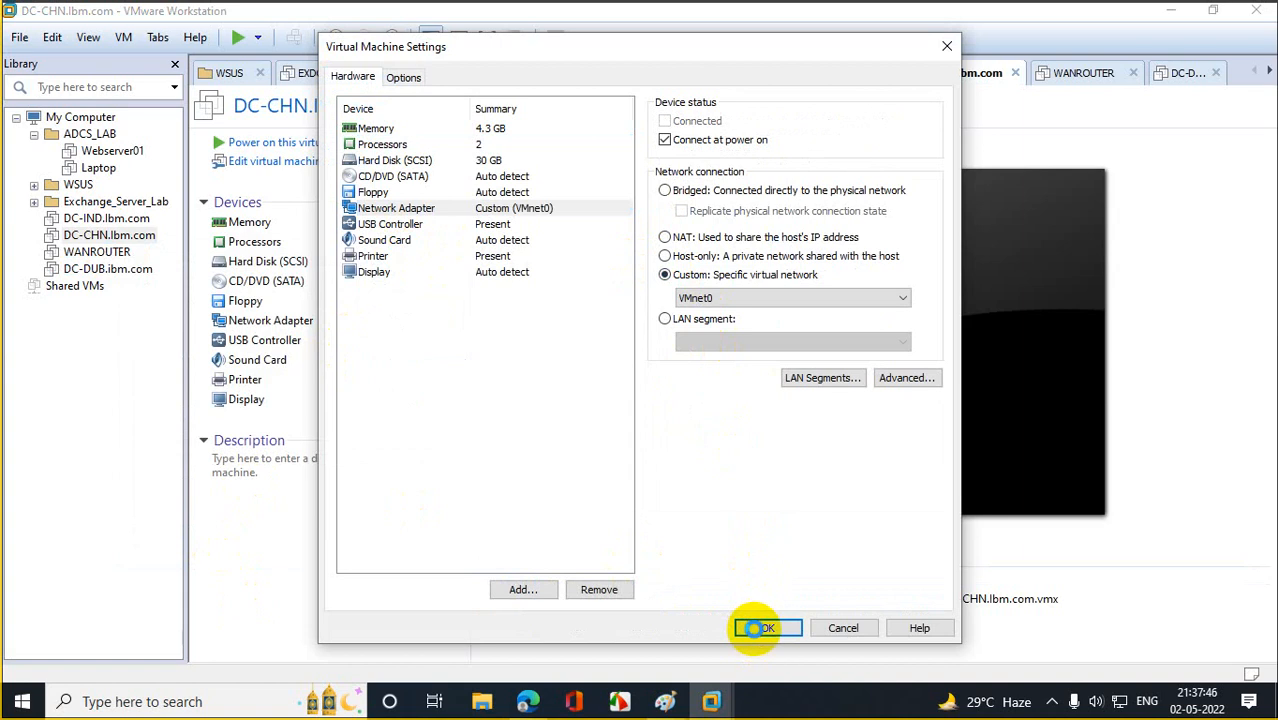
# Switch the network adapters of WANROUTER and DC-DUB.ibm.com to custom VMnet0.
pyautogui.rightClick(100, 252)
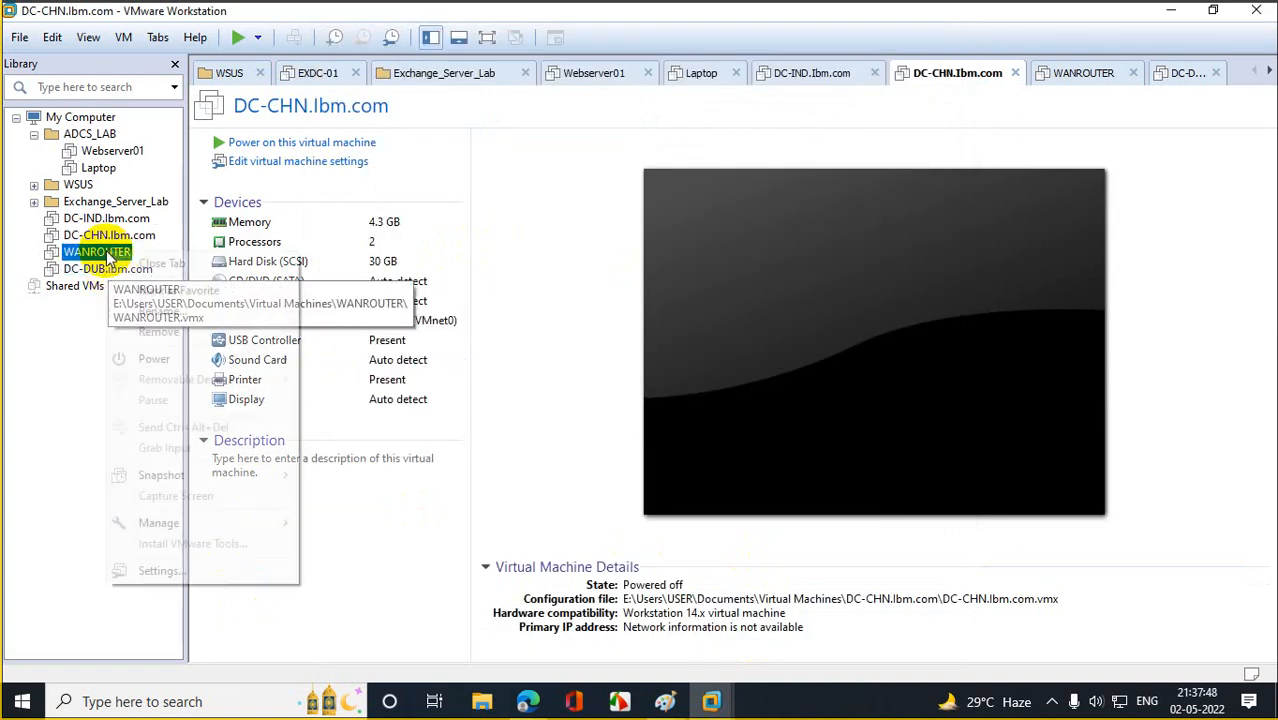
pyautogui.click(163, 570)
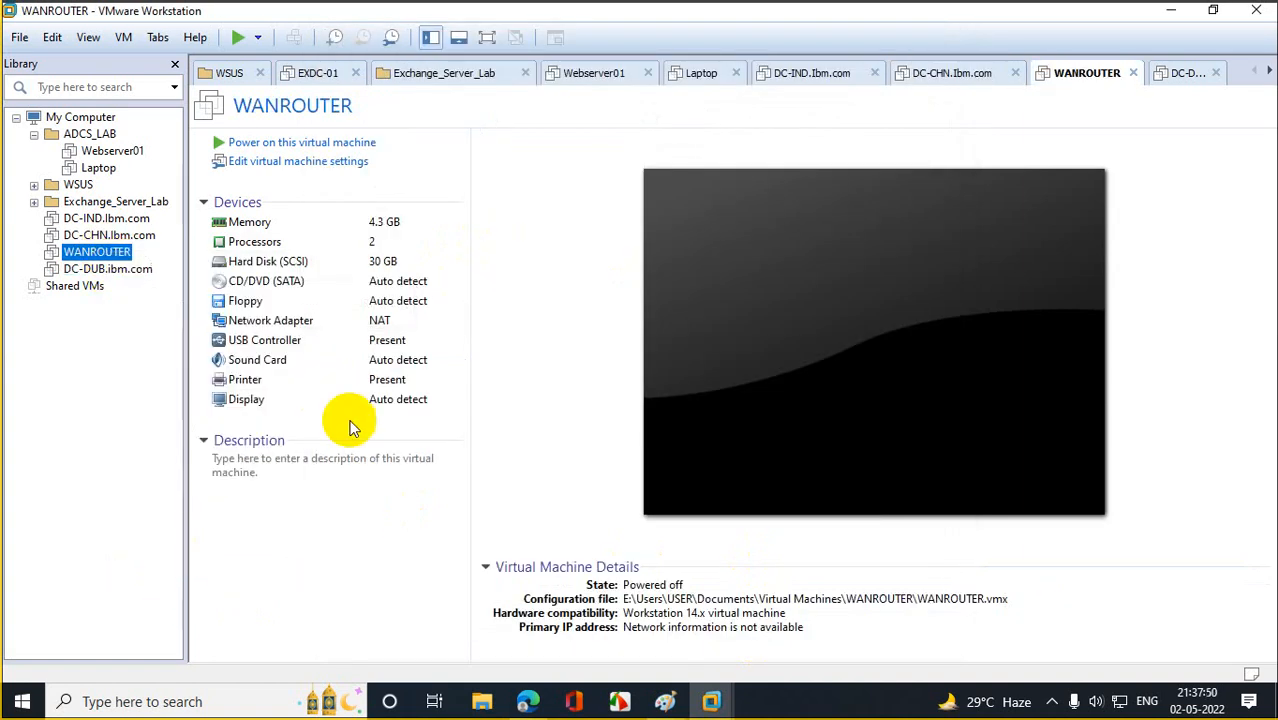
pyautogui.click(395, 208)
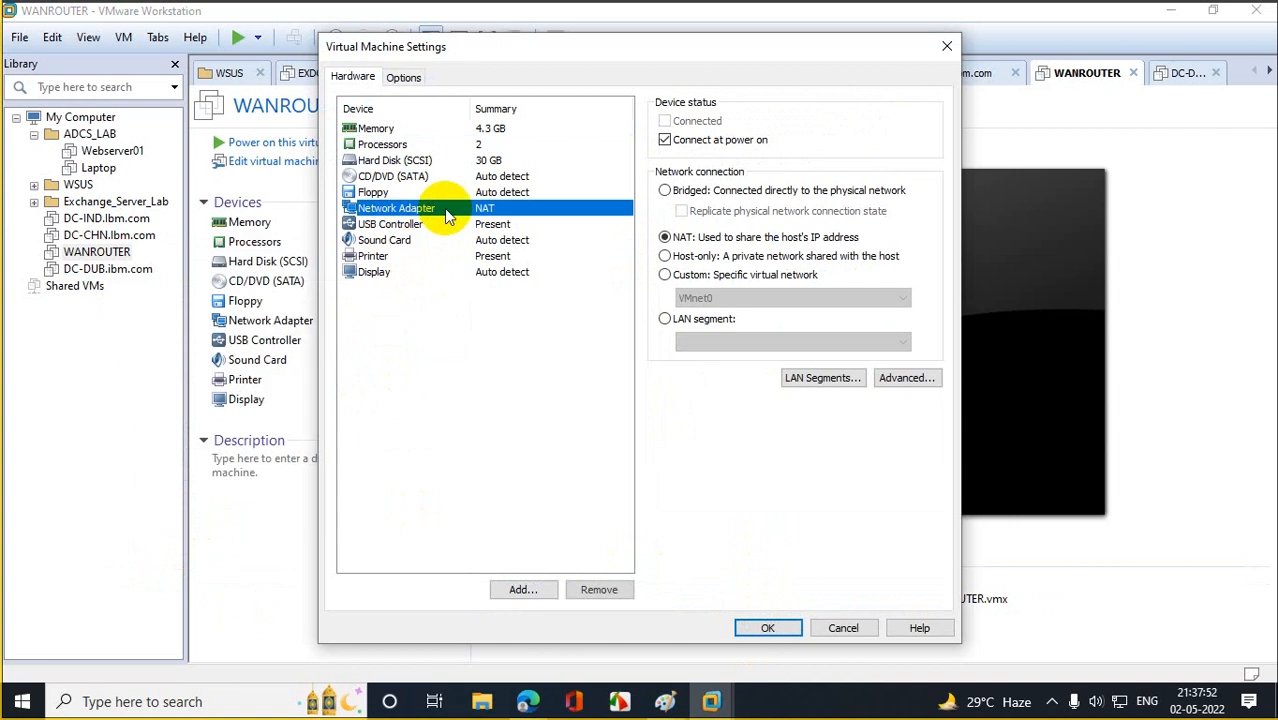
pyautogui.click(665, 275)
pyautogui.click(767, 627)
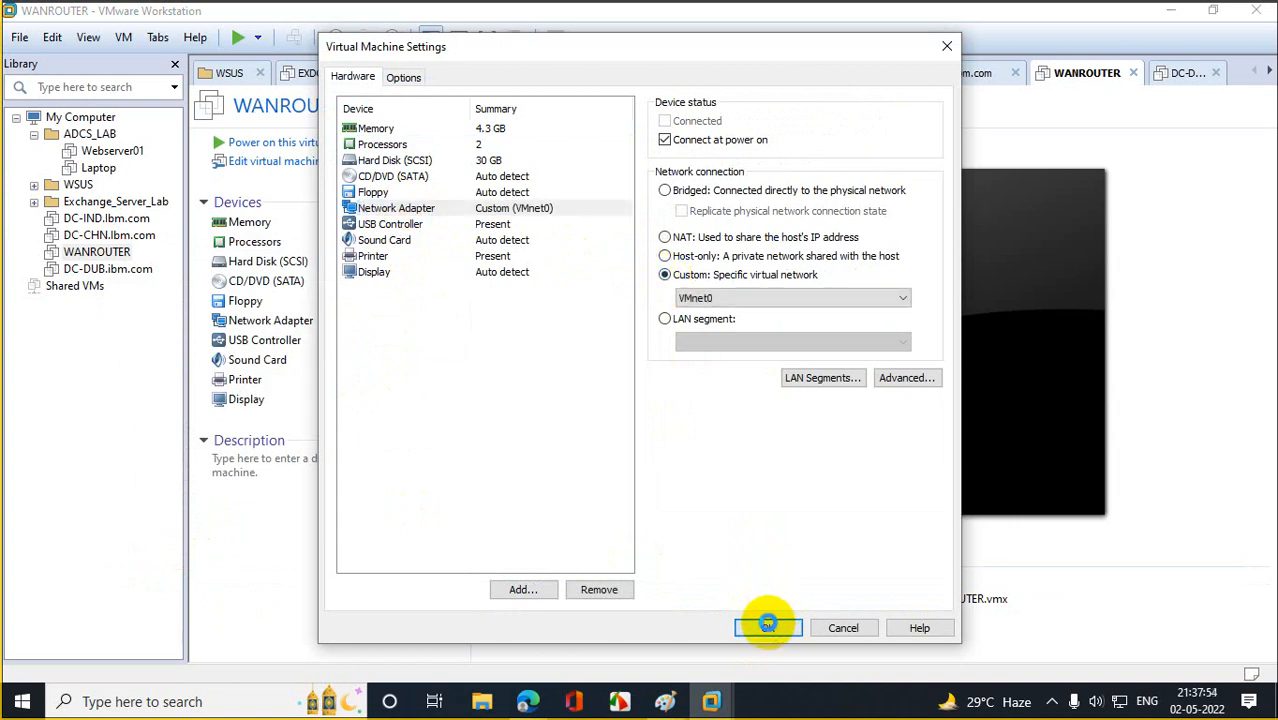
pyautogui.click(108, 268)
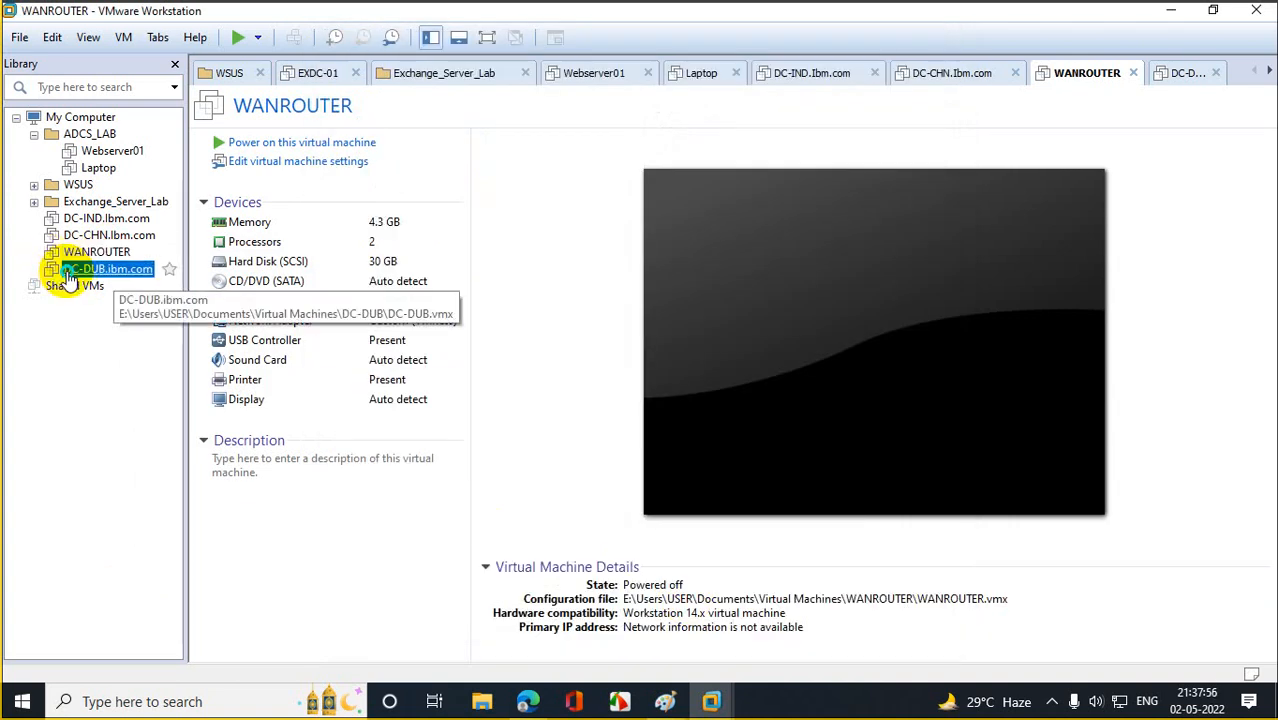
pyautogui.rightClick(70, 272)
pyautogui.click(153, 594)
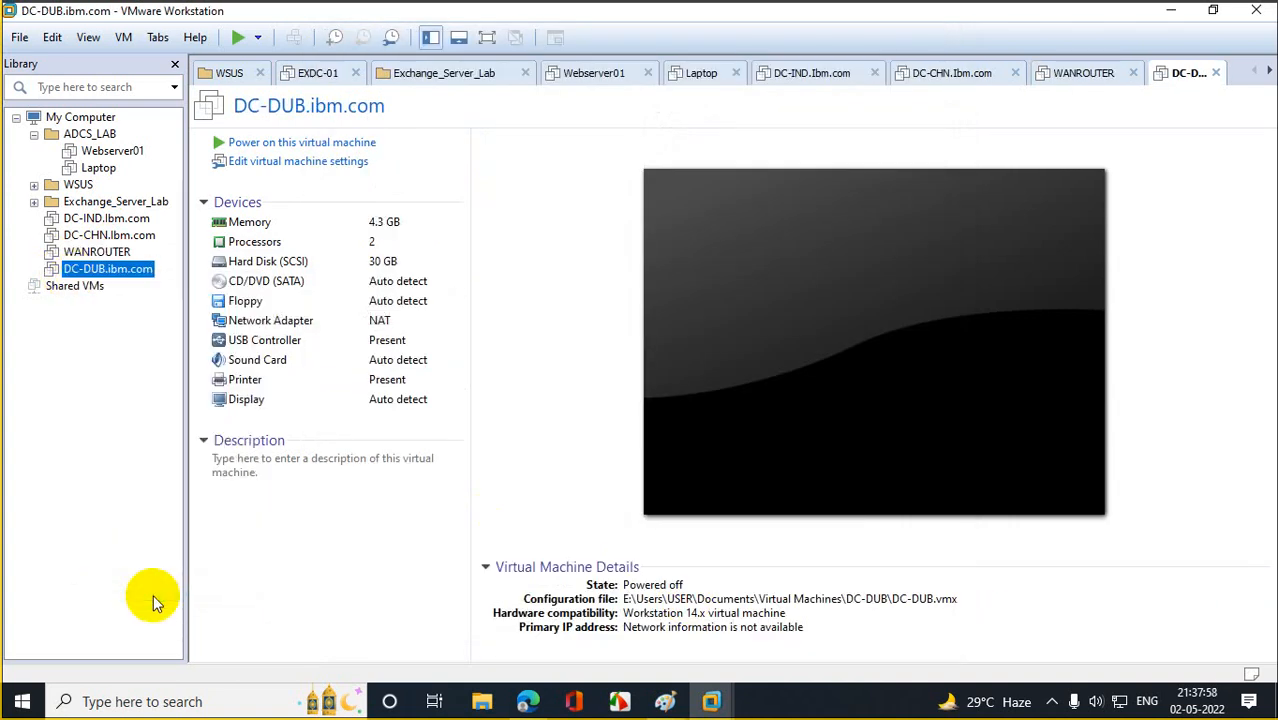
pyautogui.click(406, 208)
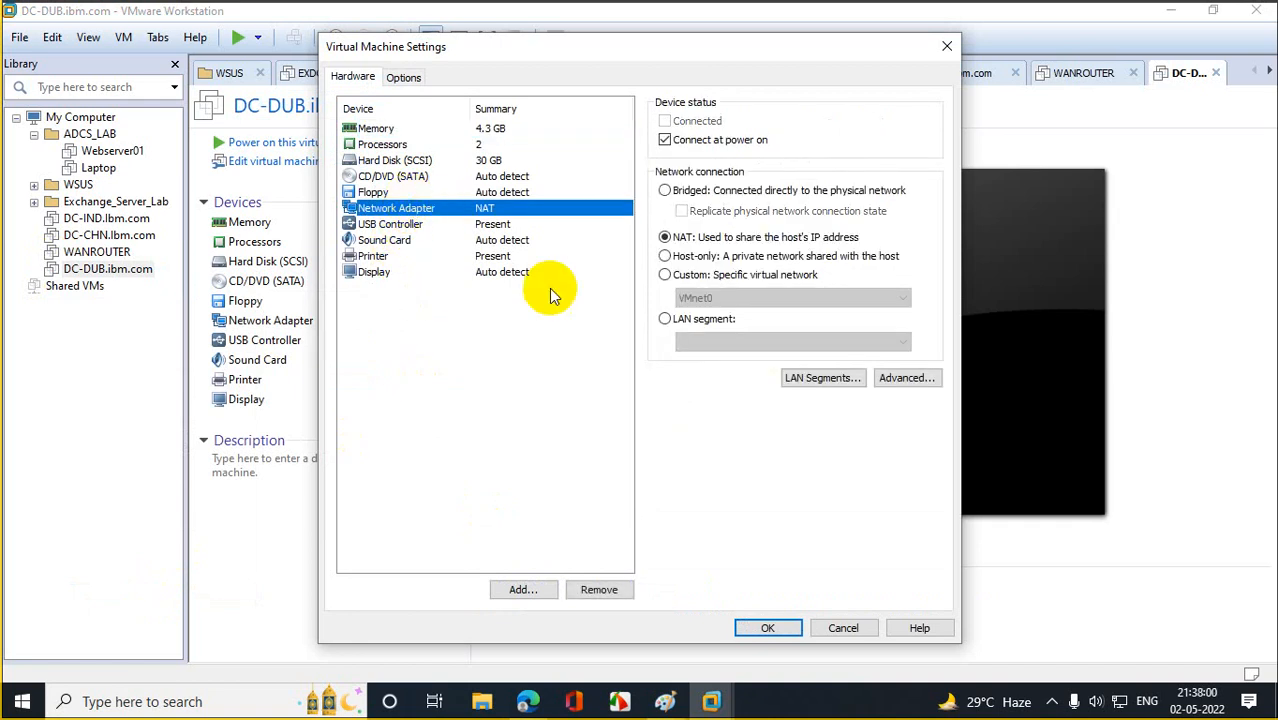
pyautogui.click(678, 274)
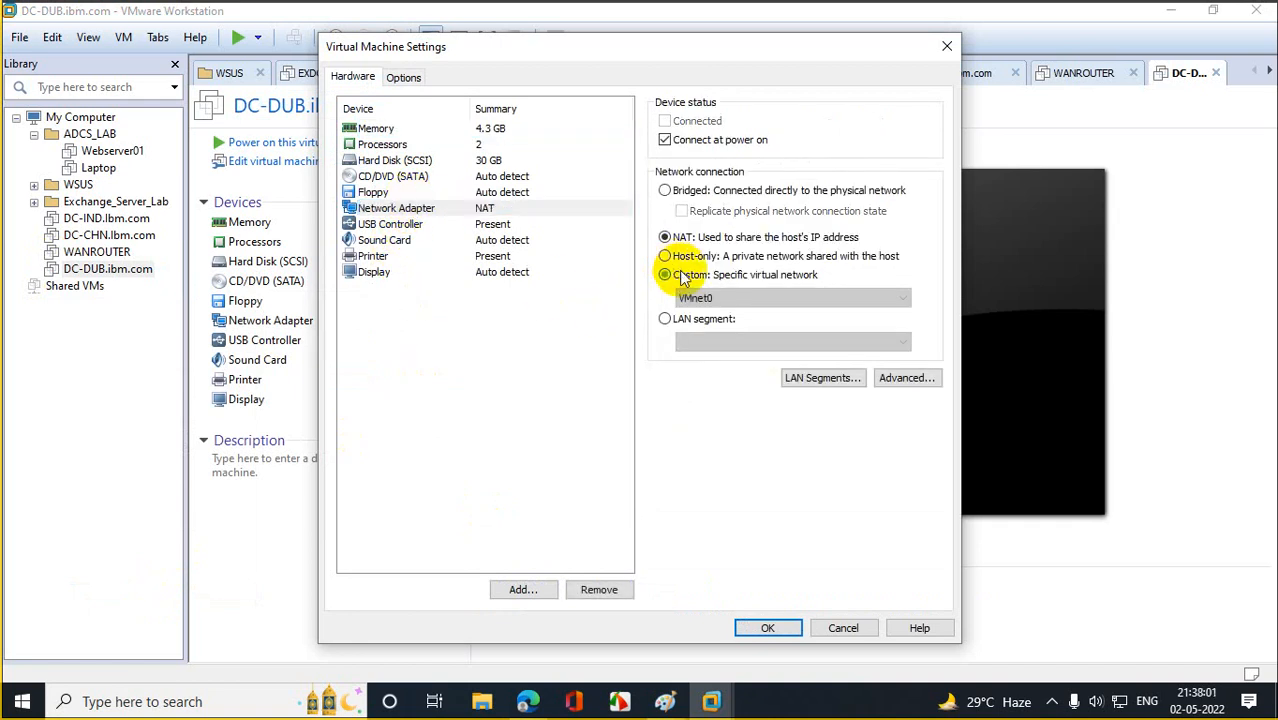
pyautogui.click(764, 629)
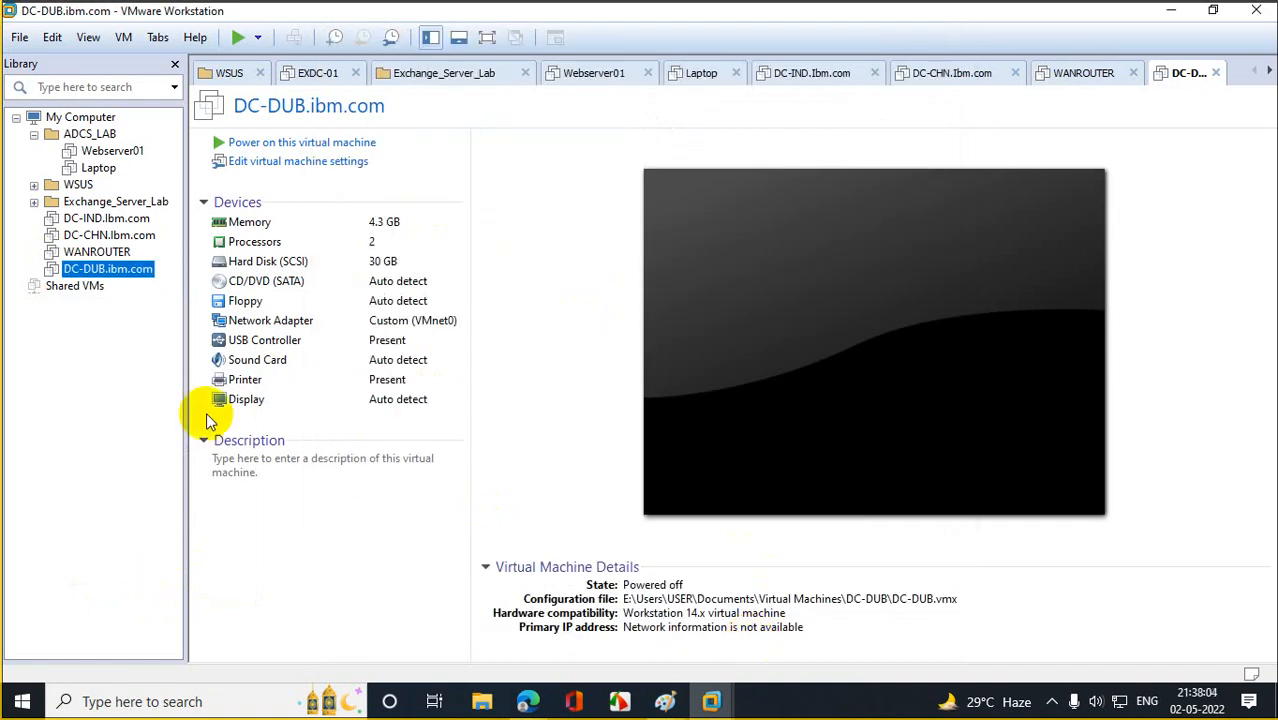
pyautogui.click(100, 238)
pyautogui.click(95, 252)
# Add a second network adapter to WANROUTER, connected to custom VMnet0, and save the settings.
pyautogui.rightClick(95, 252)
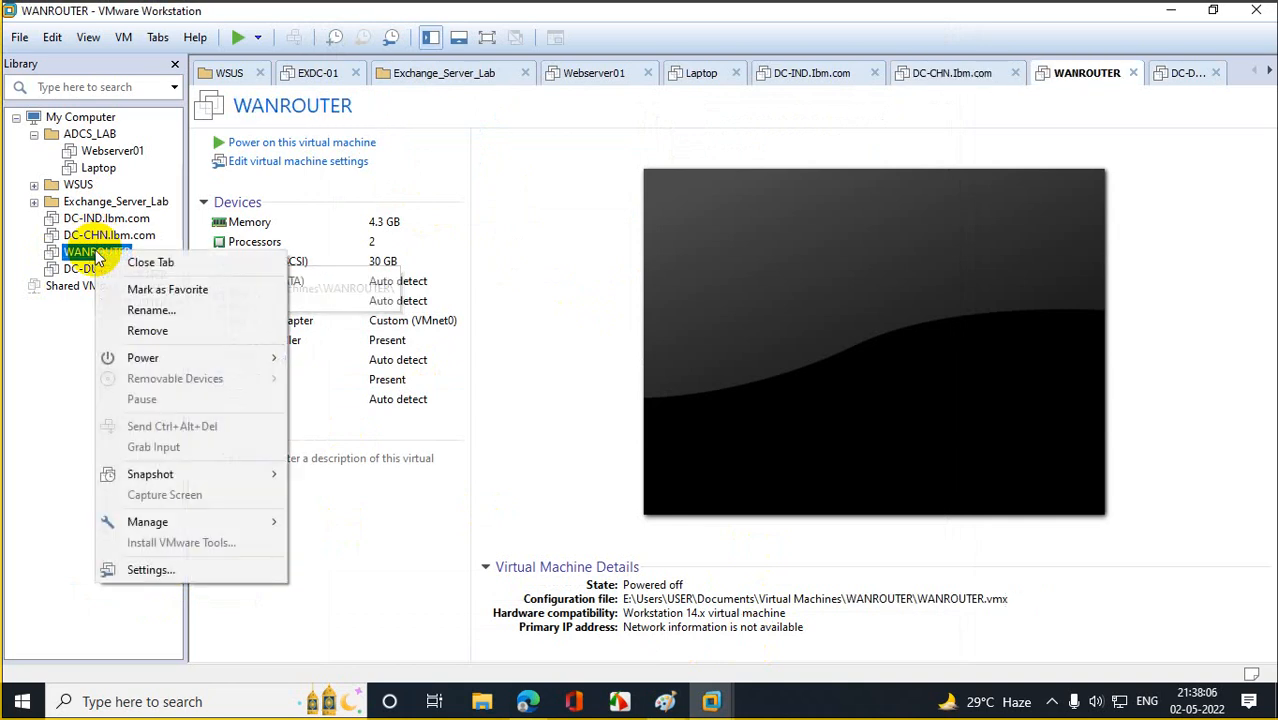
pyautogui.click(186, 571)
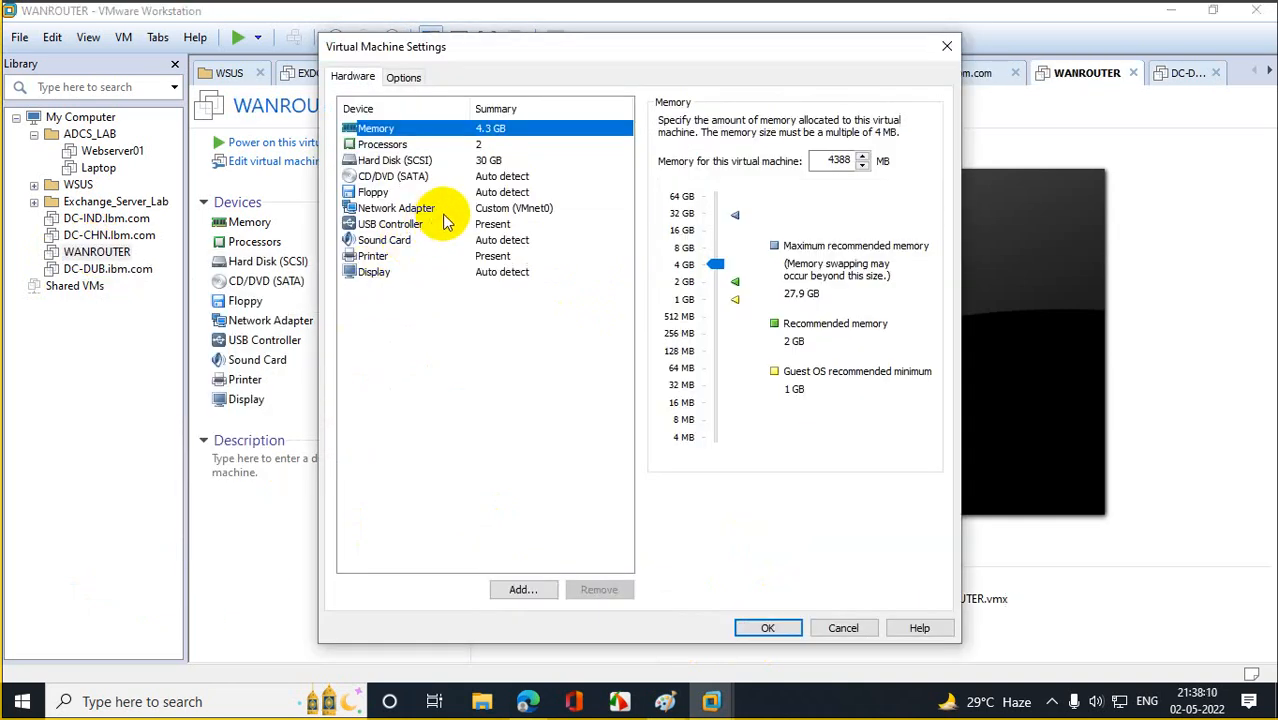
pyautogui.click(438, 209)
pyautogui.click(516, 590)
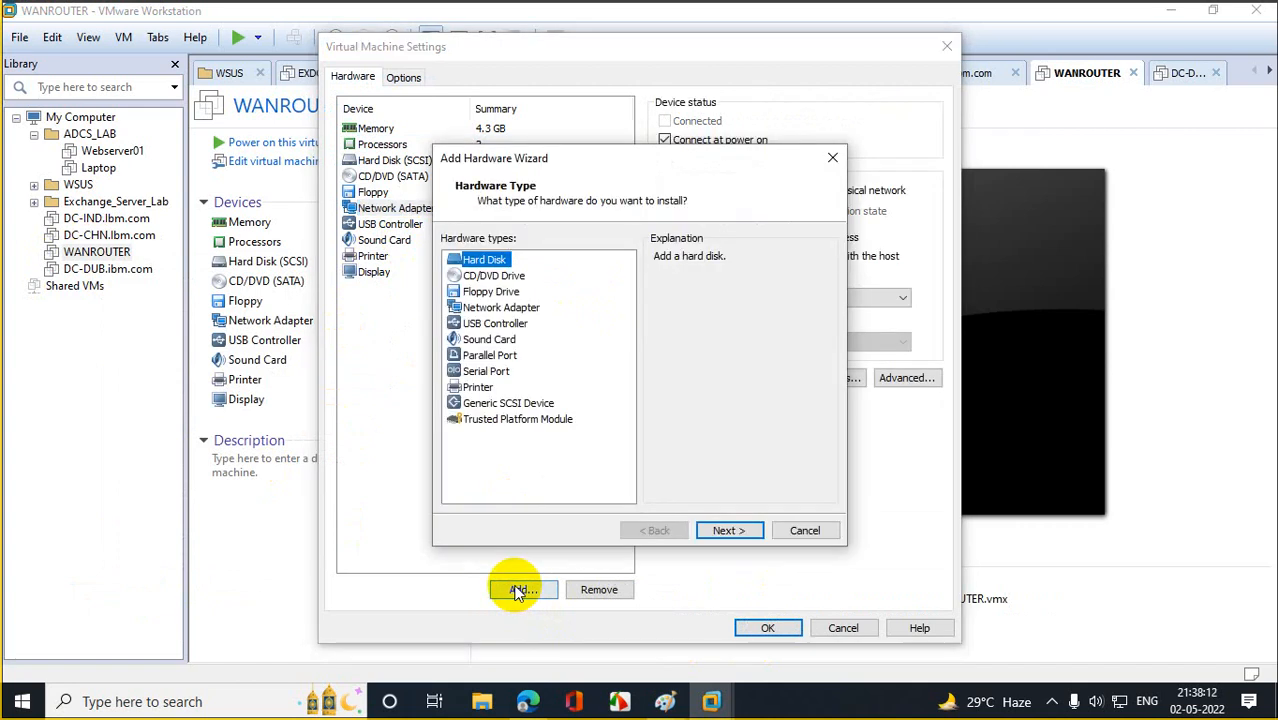
pyautogui.click(500, 307)
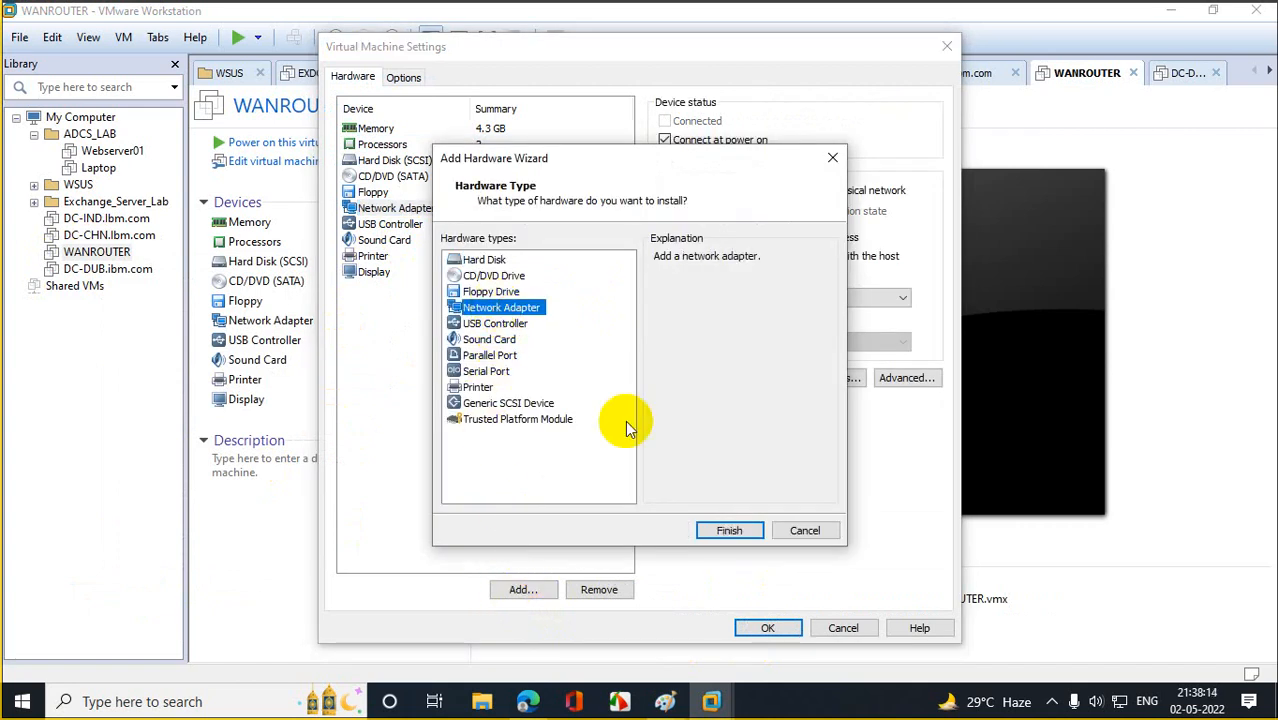
pyautogui.click(727, 531)
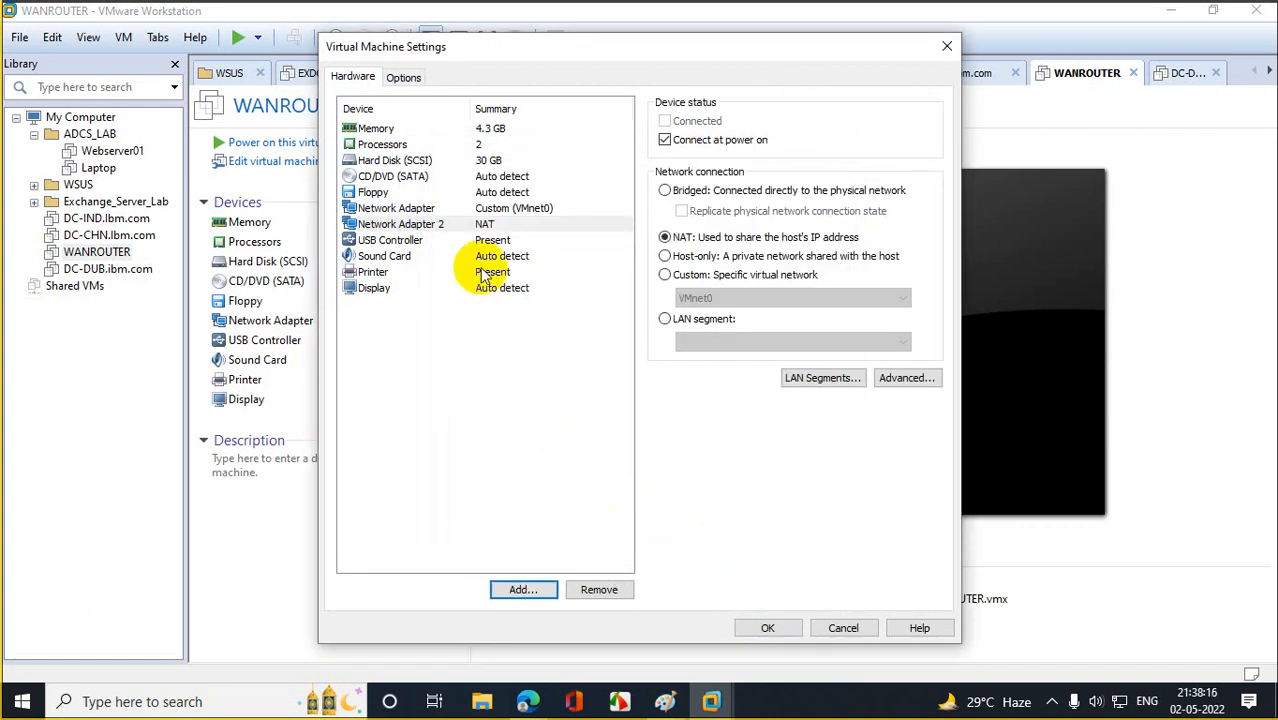
pyautogui.click(665, 275)
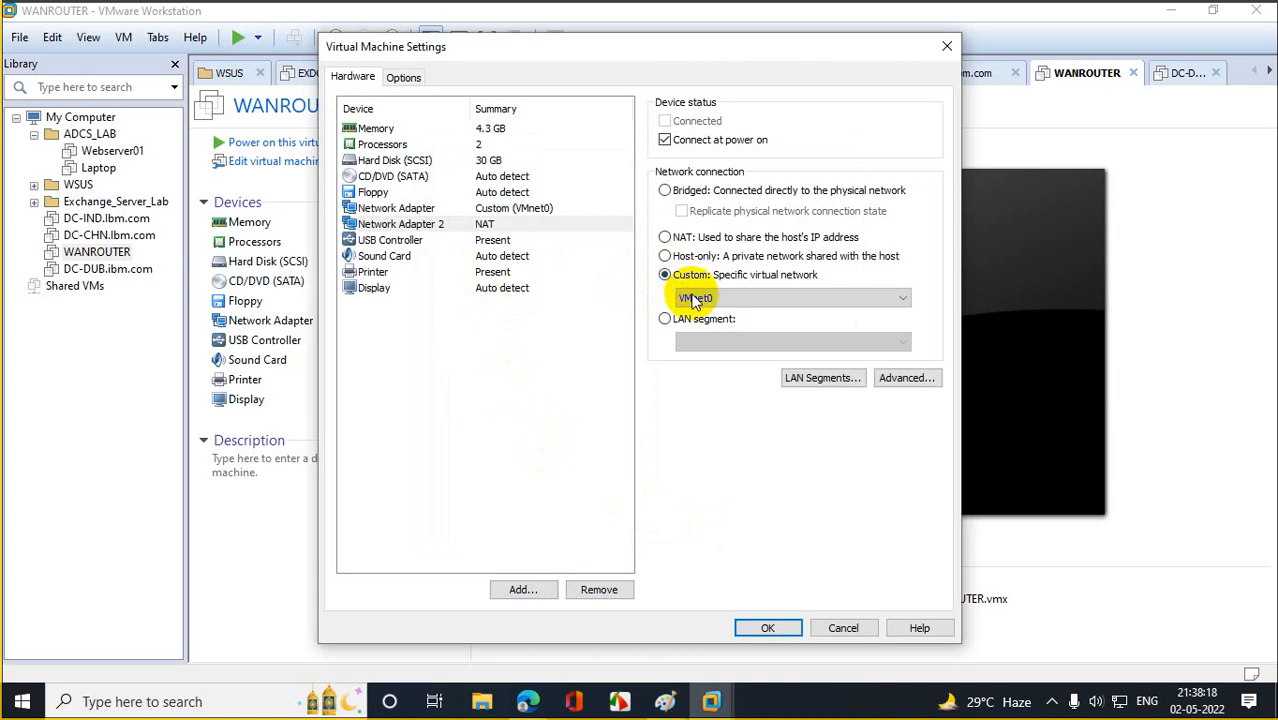
pyautogui.click(766, 628)
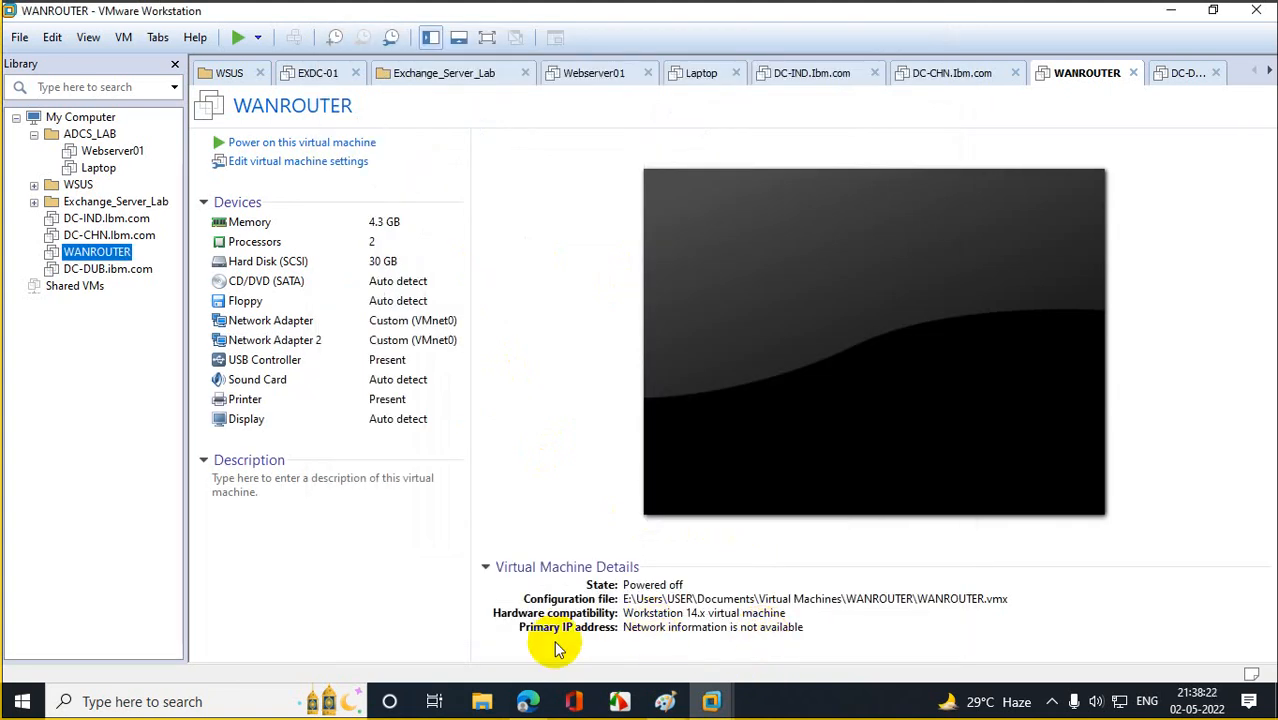
pyautogui.click(108, 220)
# Power on DC-IND.lbm.com, dismiss the Shutdown Event Tracker, and open the sysprep folder via Run.
pyautogui.click(284, 145)
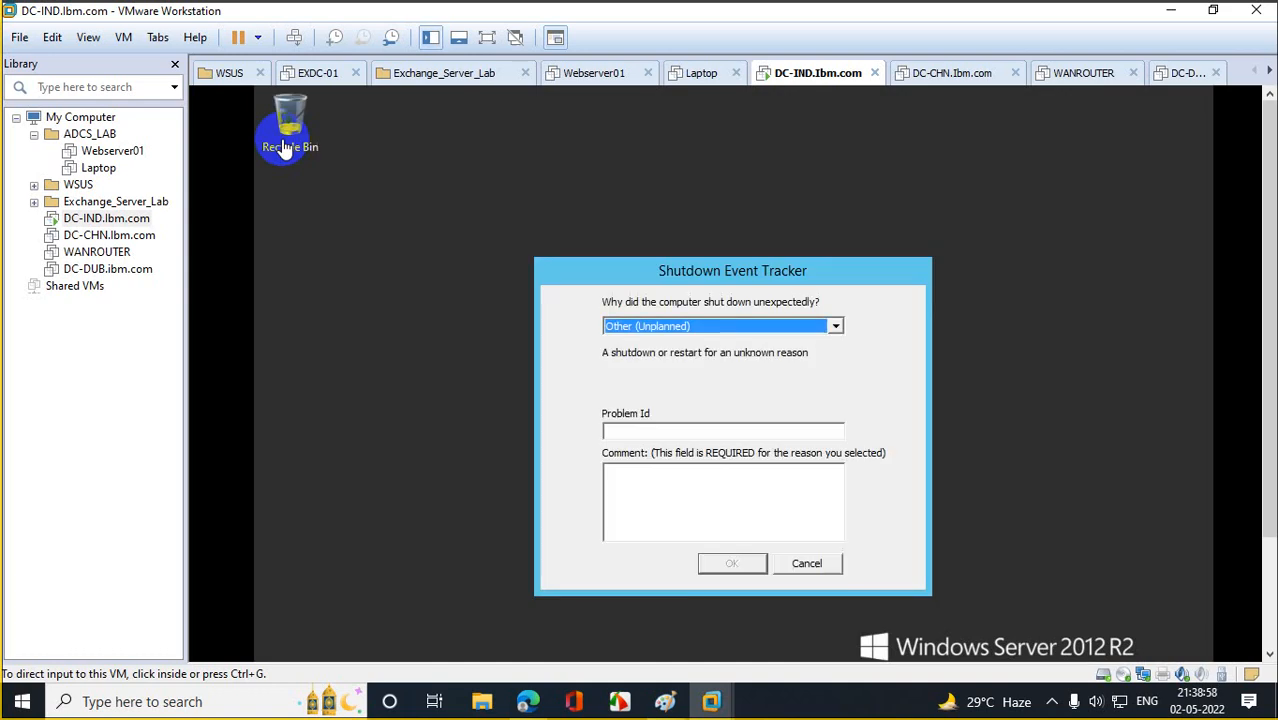
pyautogui.click(805, 563)
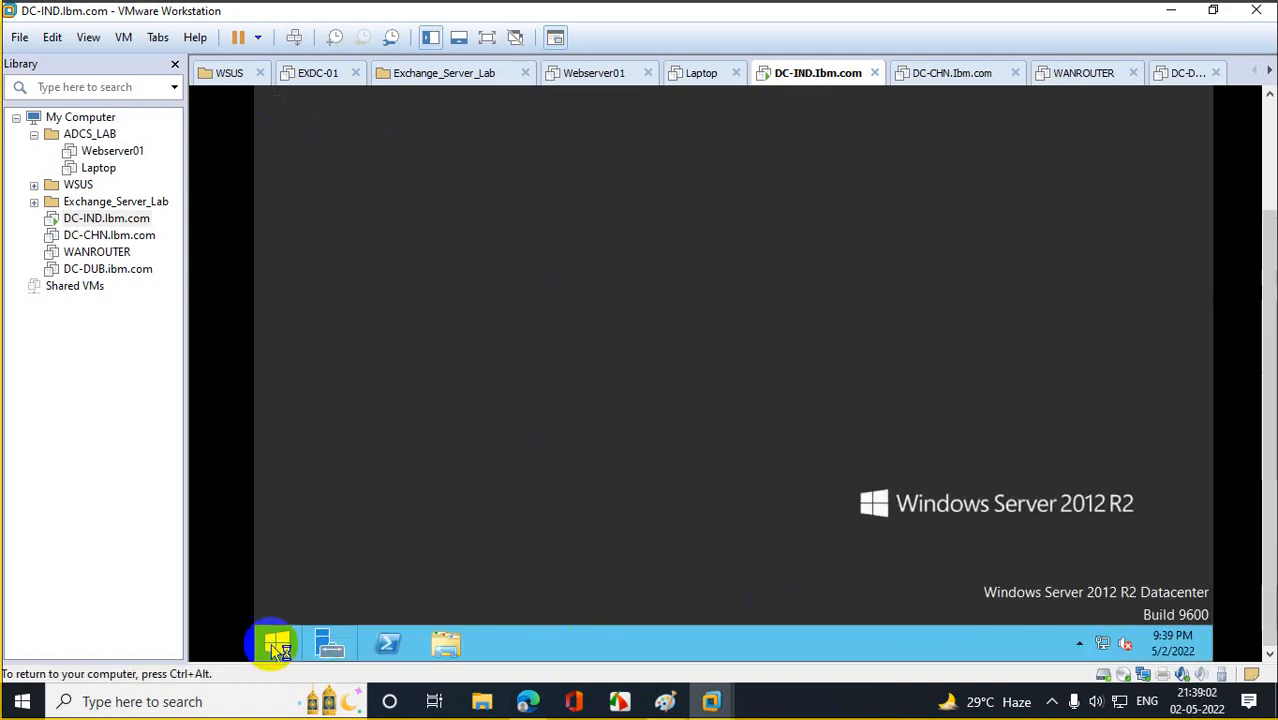
pyautogui.rightClick(277, 643)
pyautogui.click(316, 586)
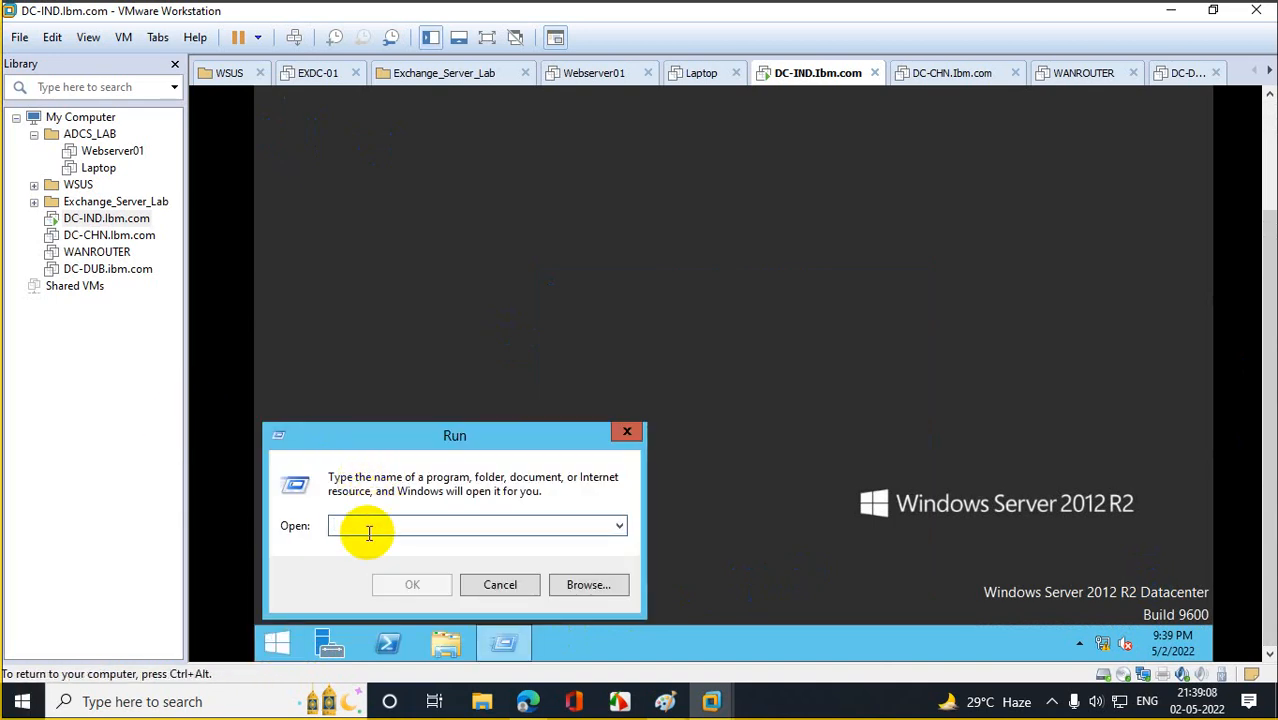
pyautogui.write('syspr')
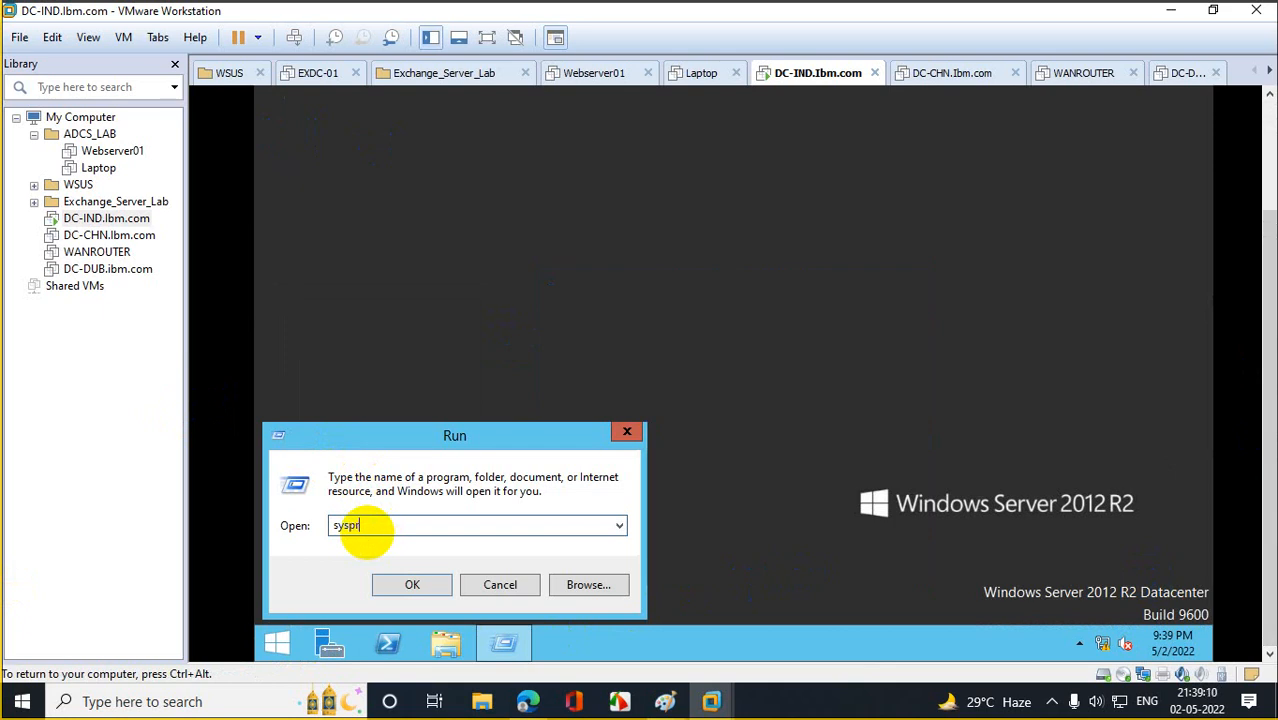
pyautogui.write('ep')
pyautogui.press('Return')
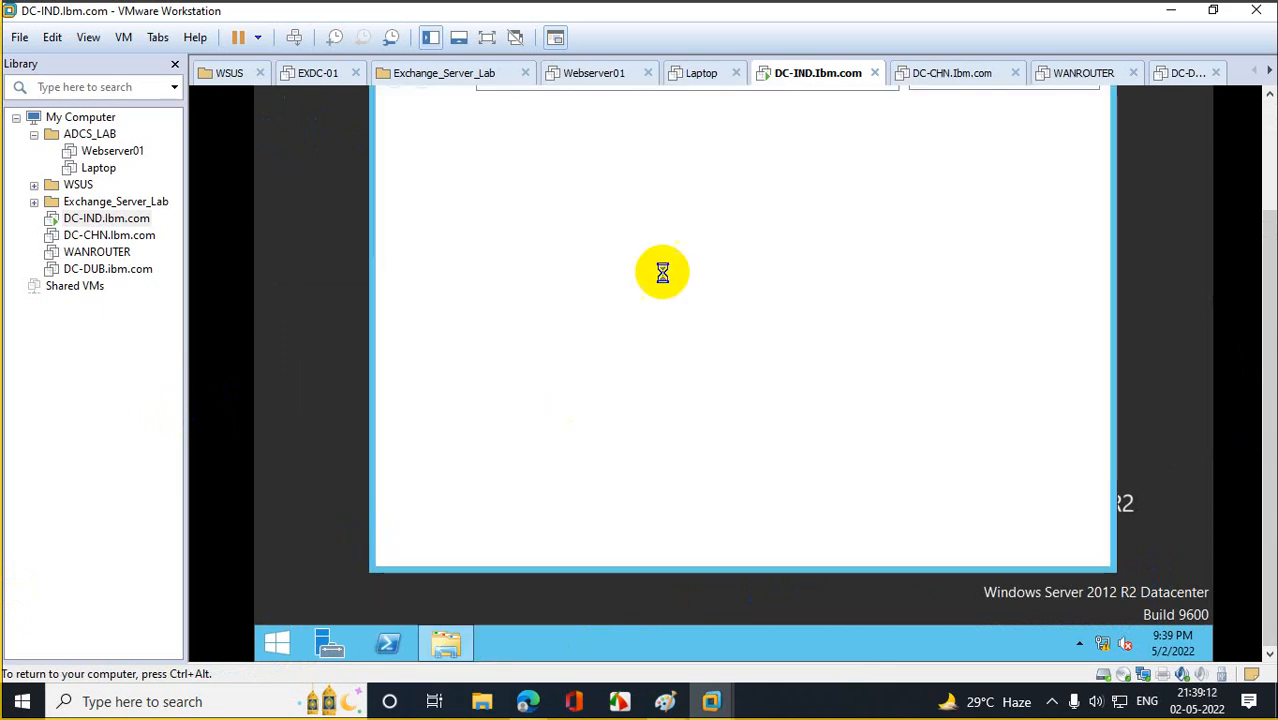
# Run sysprep.exe with OOBE, Generalize ticked and reboot.
pyautogui.doubleClick(589, 200)
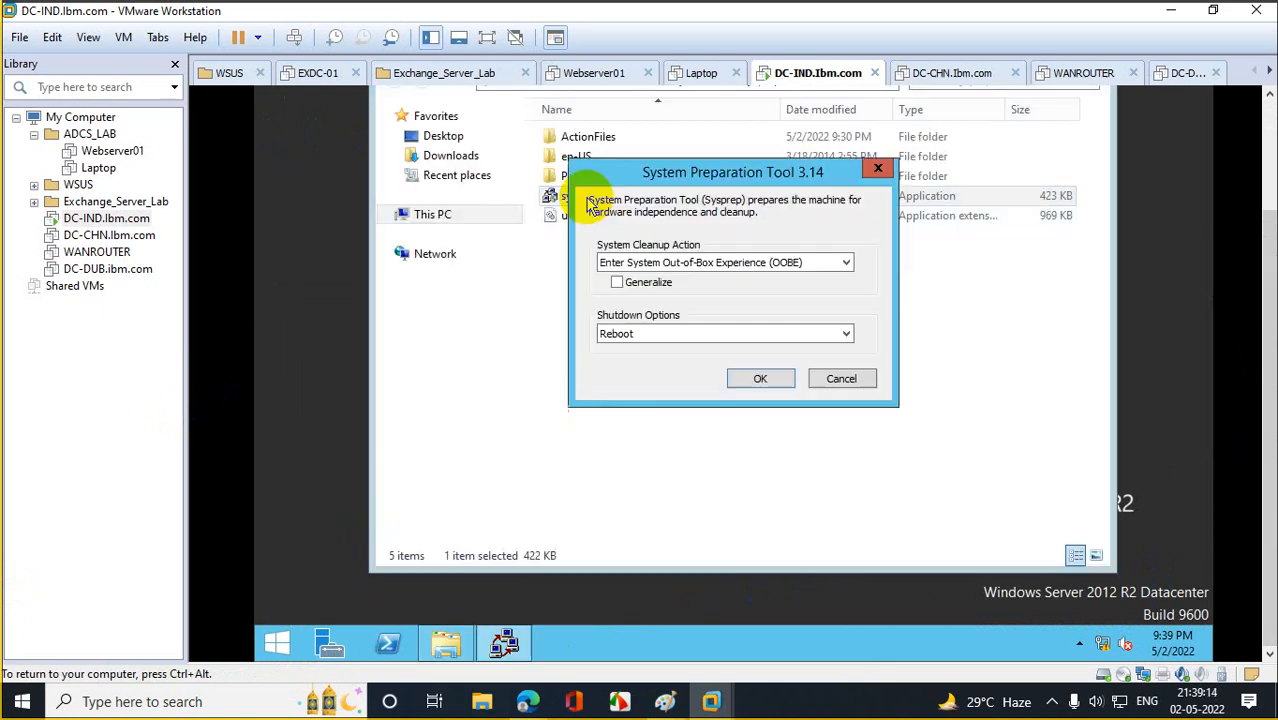
pyautogui.click(630, 283)
pyautogui.click(768, 379)
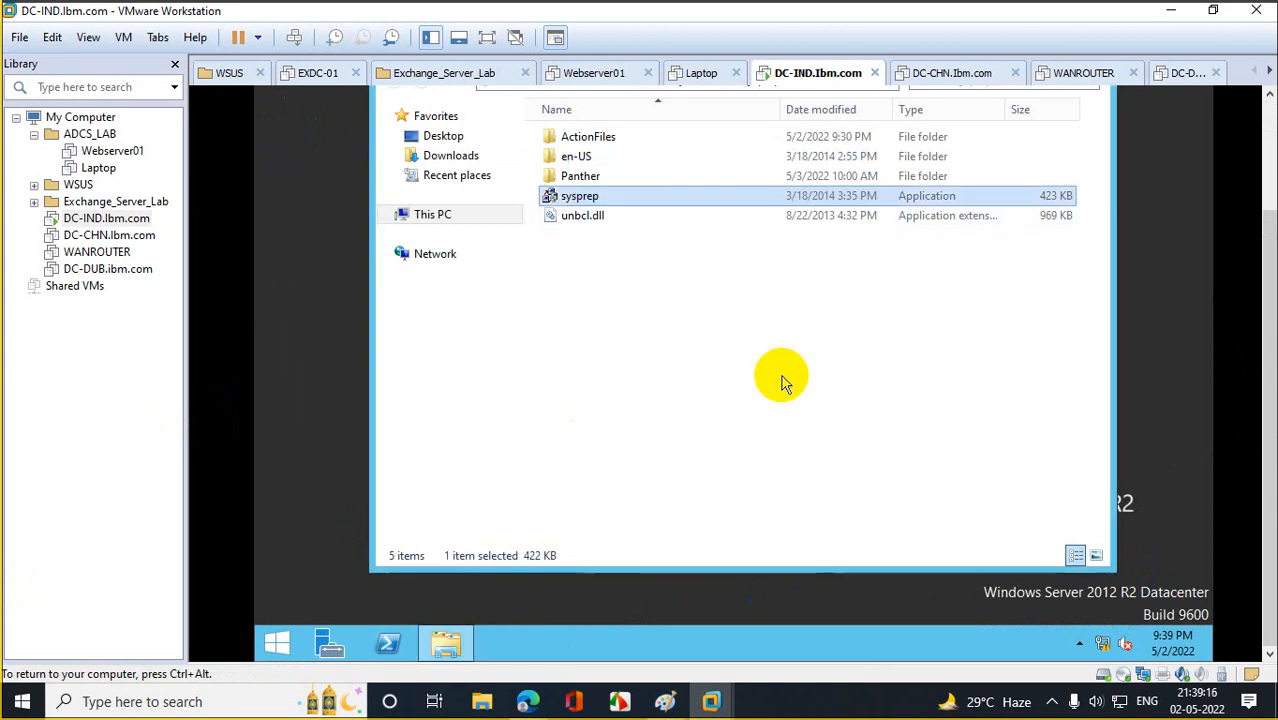
pyautogui.click(108, 236)
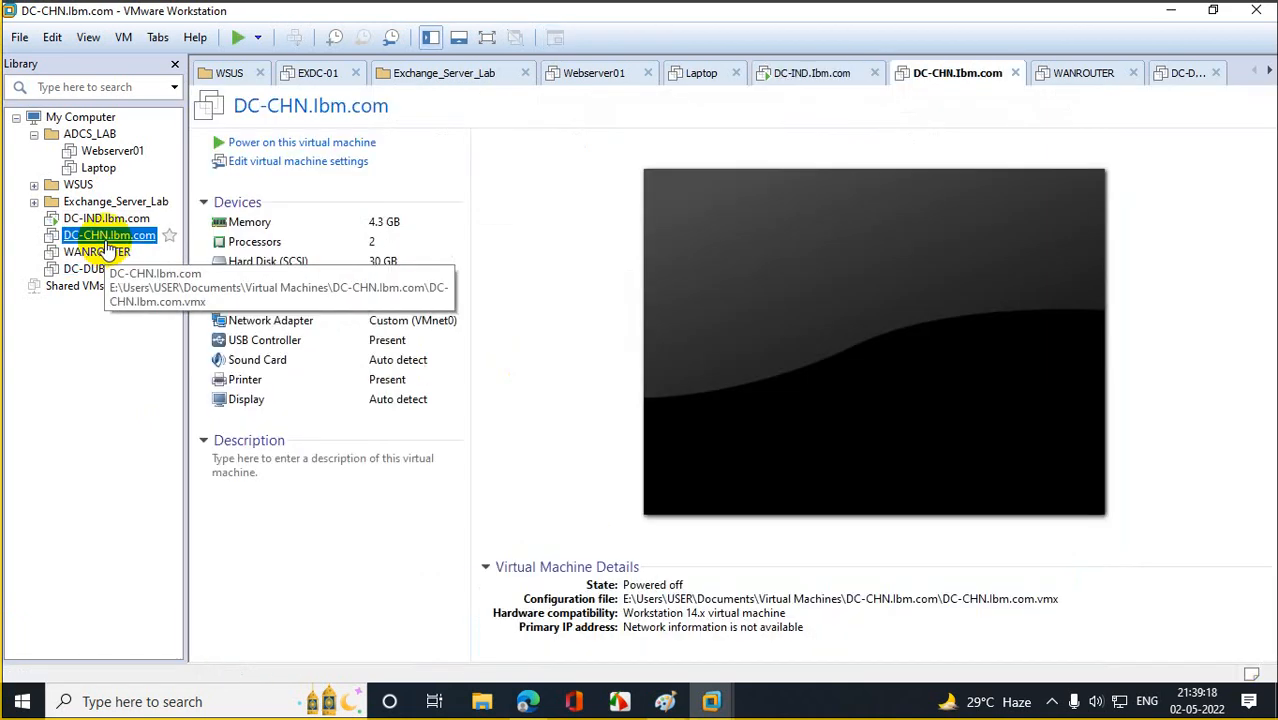
# Power on DC-CHN, dismiss the shutdown prompt, and open the sysprep folder via Run.
pyautogui.click(298, 140)
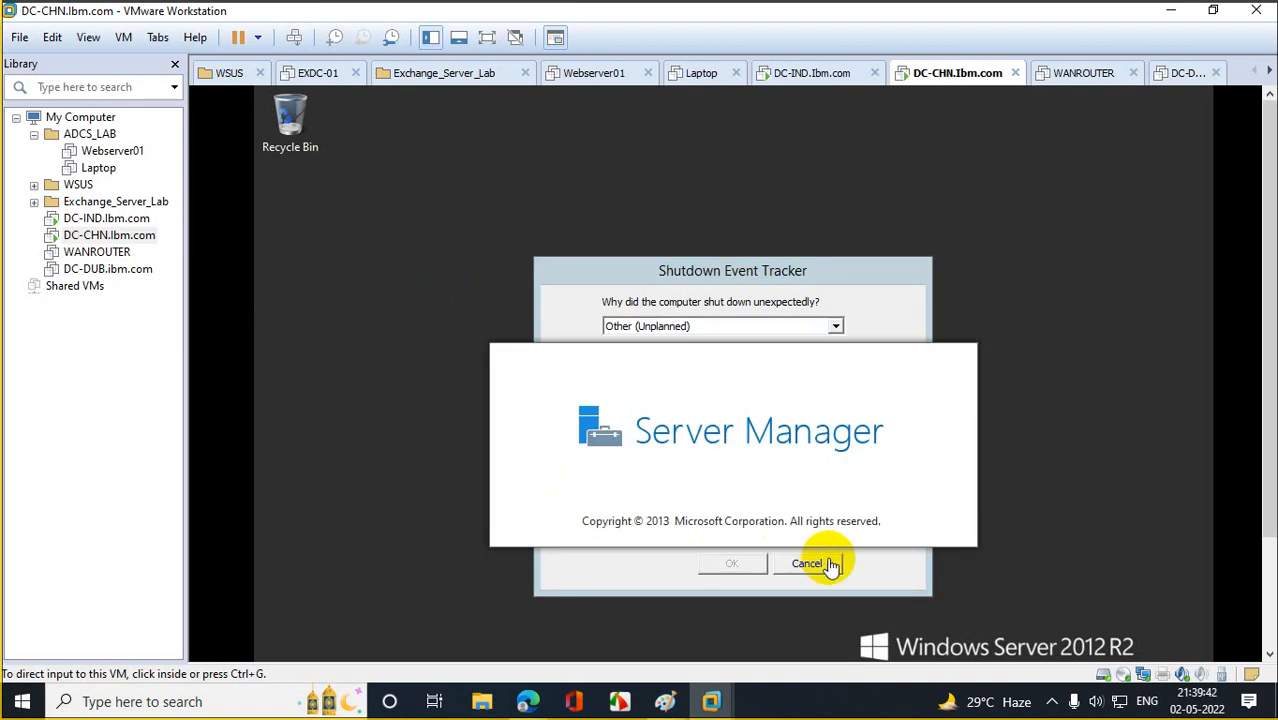
pyautogui.click(828, 563)
pyautogui.click(815, 563)
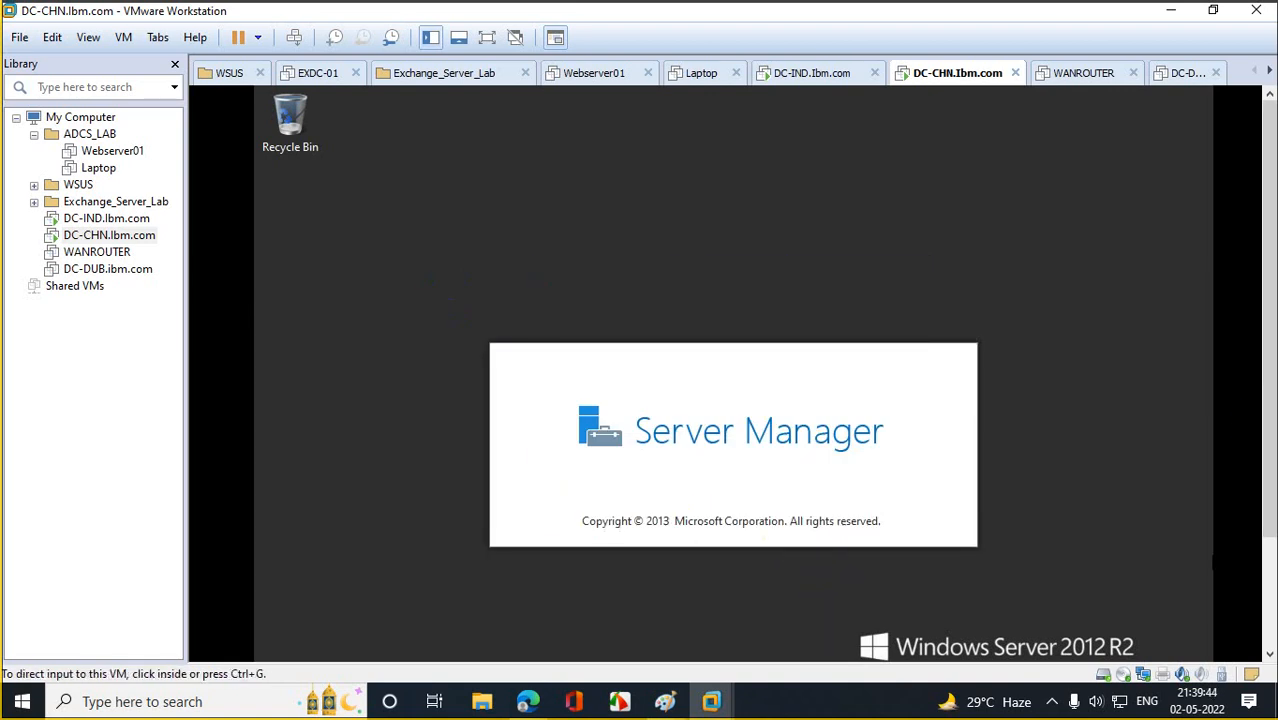
pyautogui.click(1268, 440)
pyautogui.click(1221, 571)
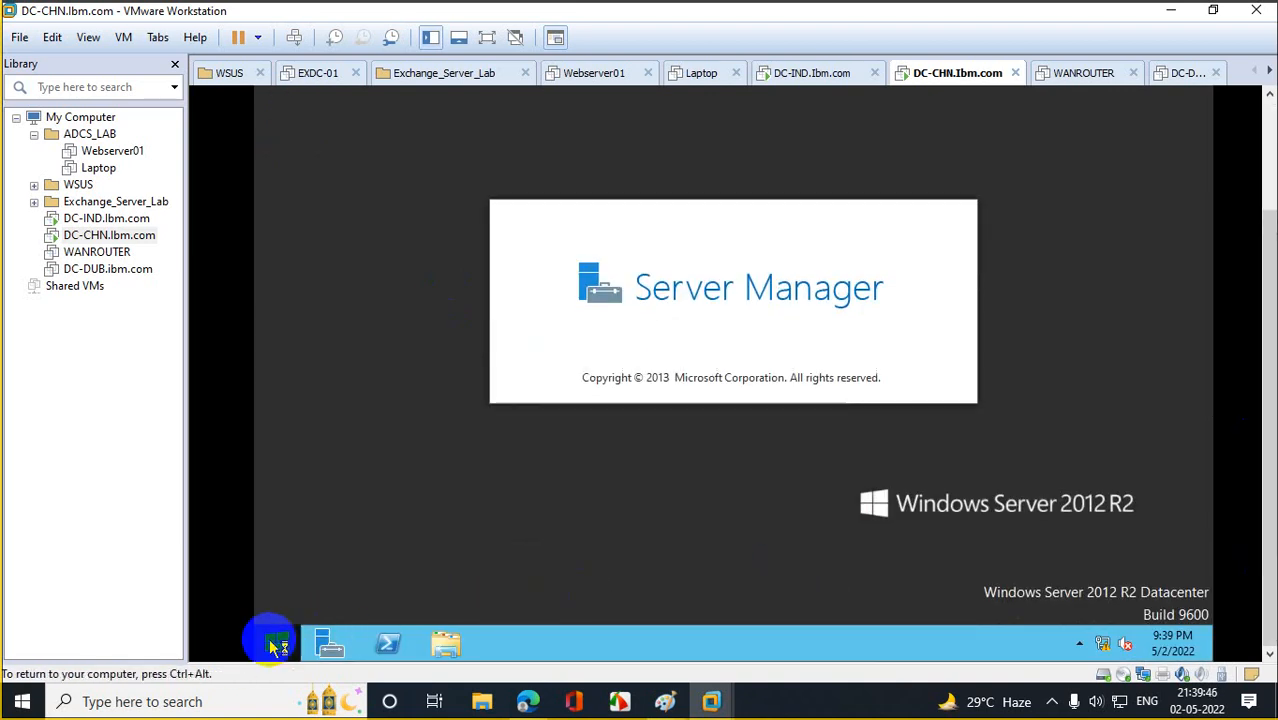
pyautogui.rightClick(268, 645)
pyautogui.click(340, 580)
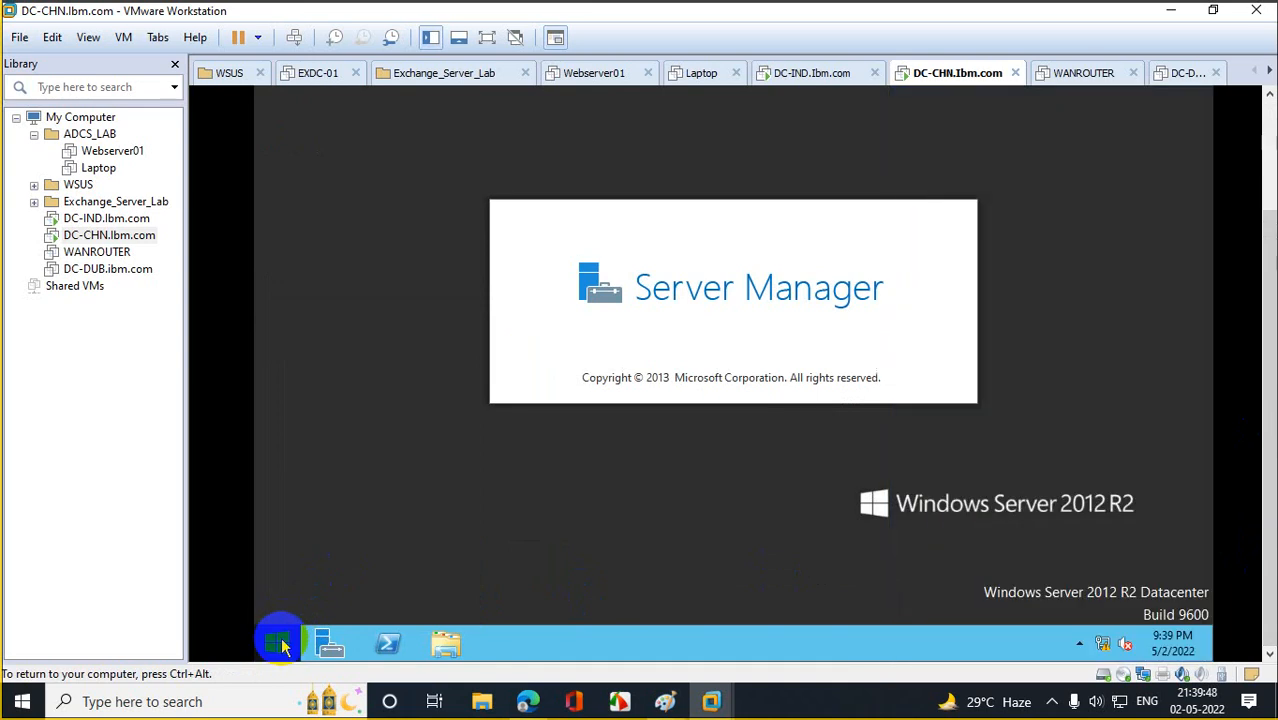
pyautogui.rightClick(285, 643)
pyautogui.click(332, 578)
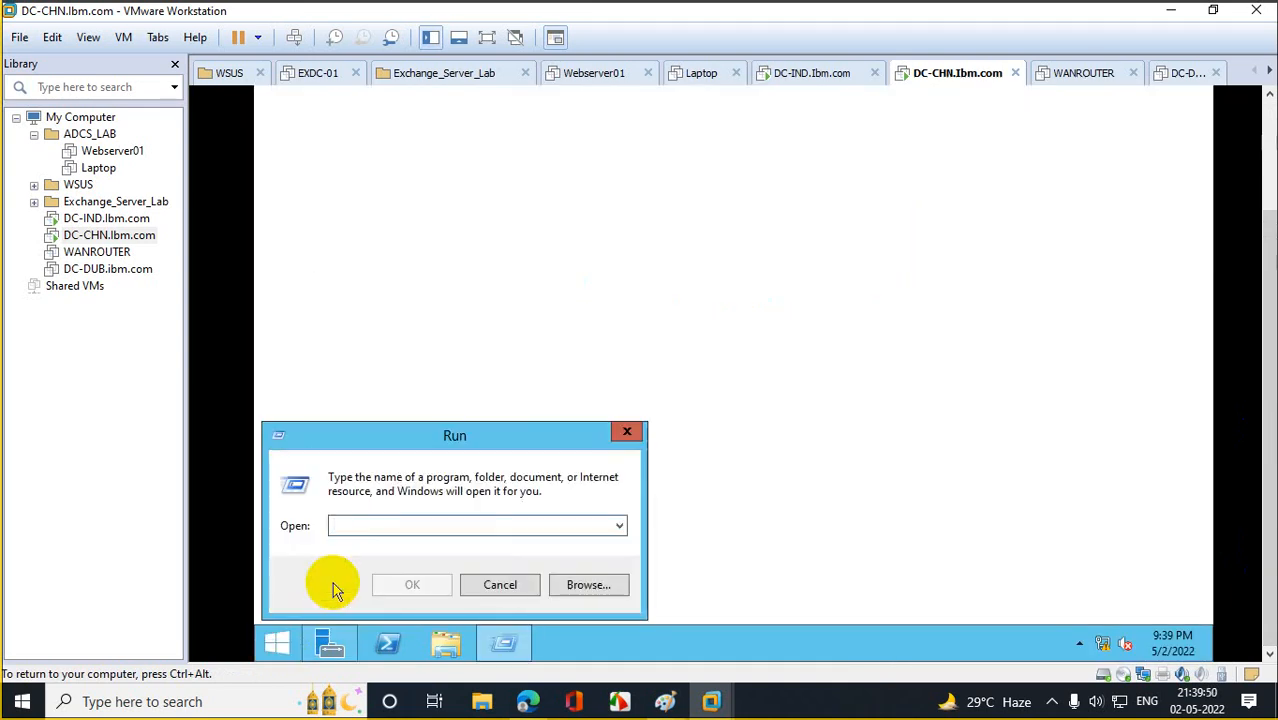
pyautogui.write('syspre')
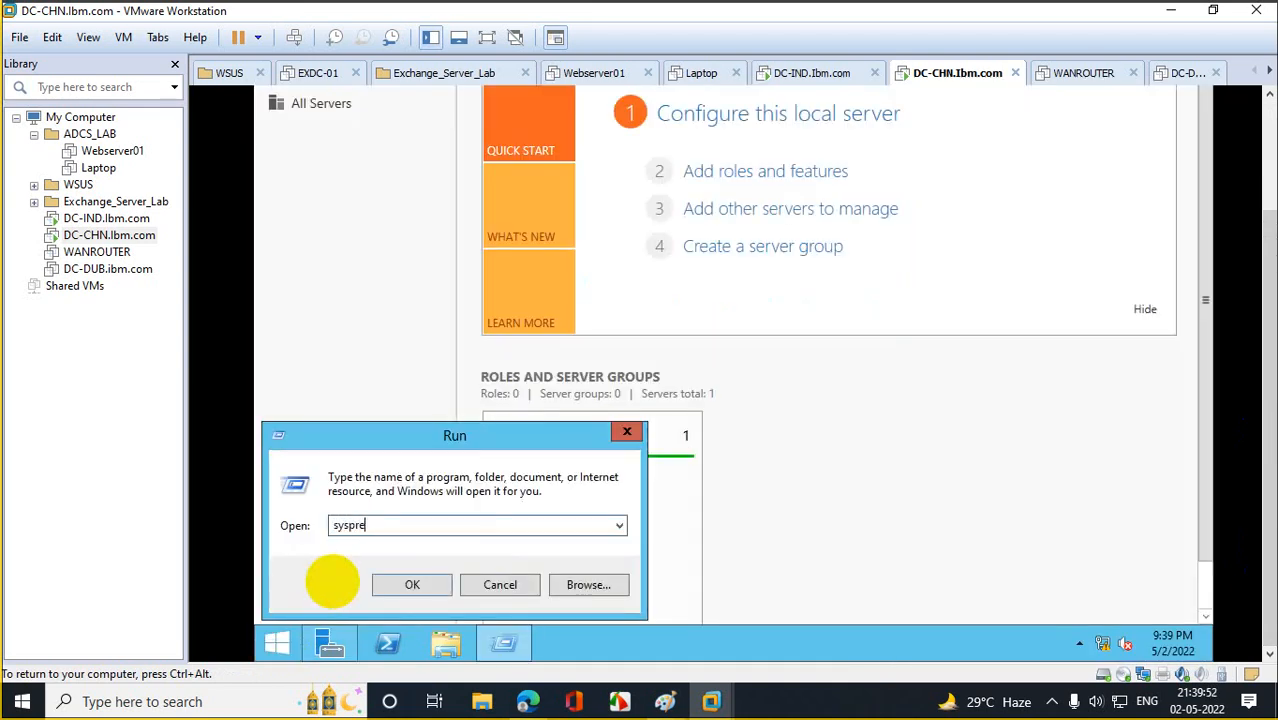
pyautogui.write('p')
pyautogui.press('Return')
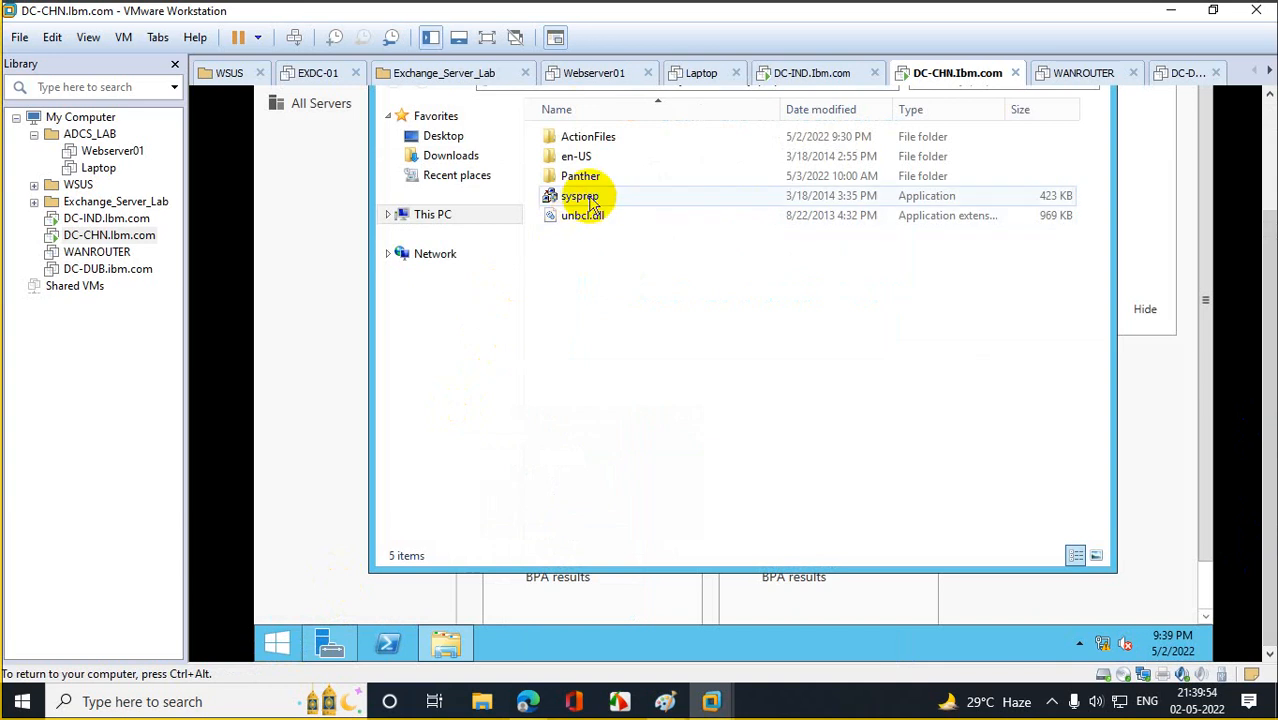
# Run sysprep.exe with Generalize enabled, then select WANROUTER in the library.
pyautogui.doubleClick(593, 200)
pyautogui.click(616, 283)
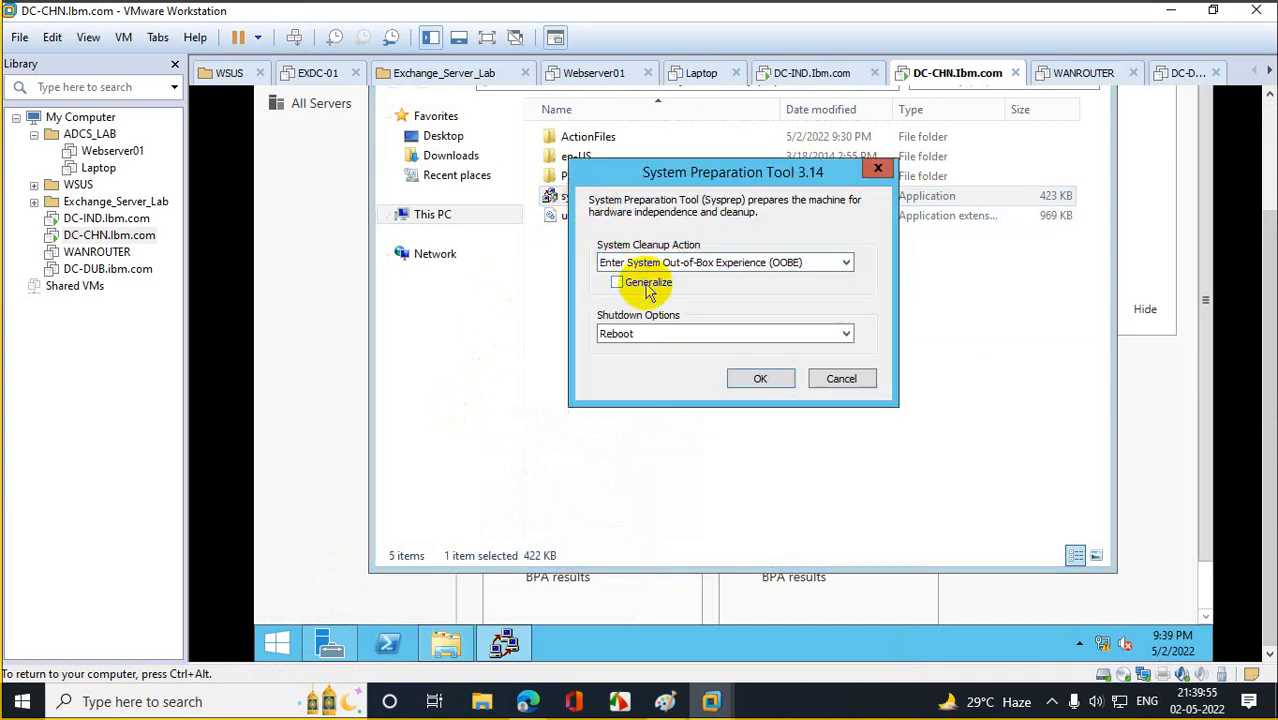
pyautogui.click(762, 381)
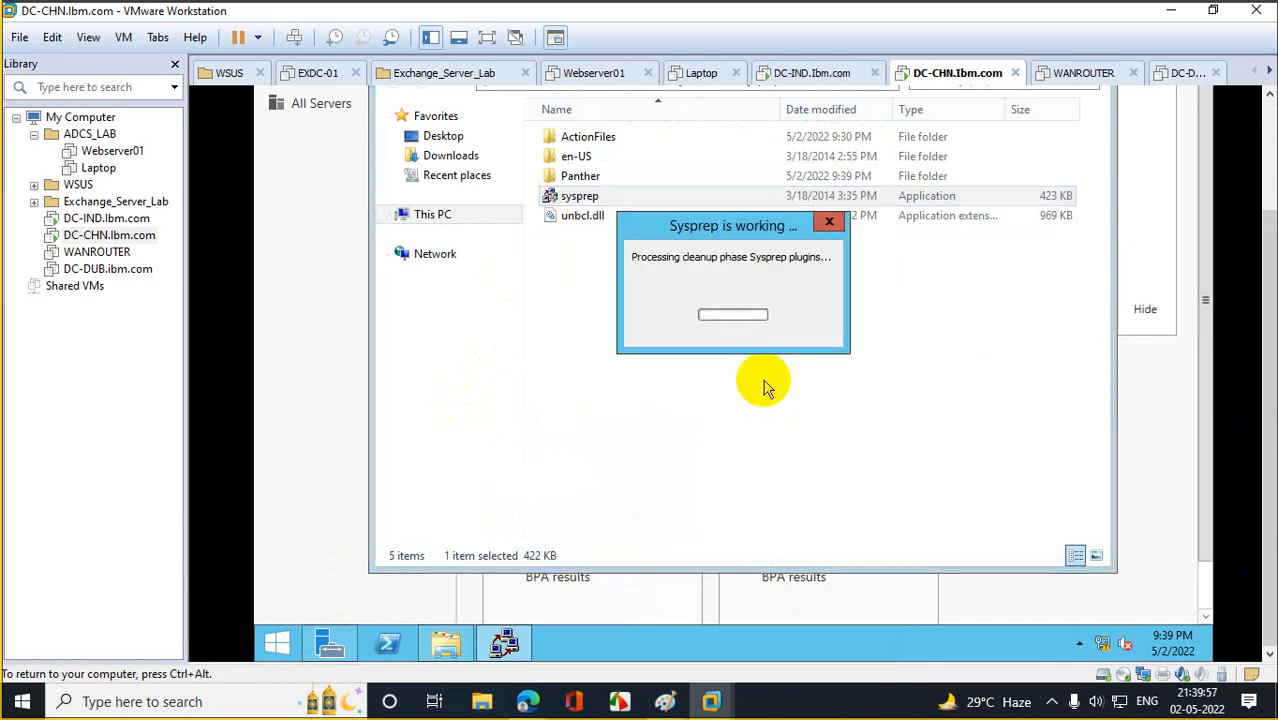
pyautogui.click(95, 254)
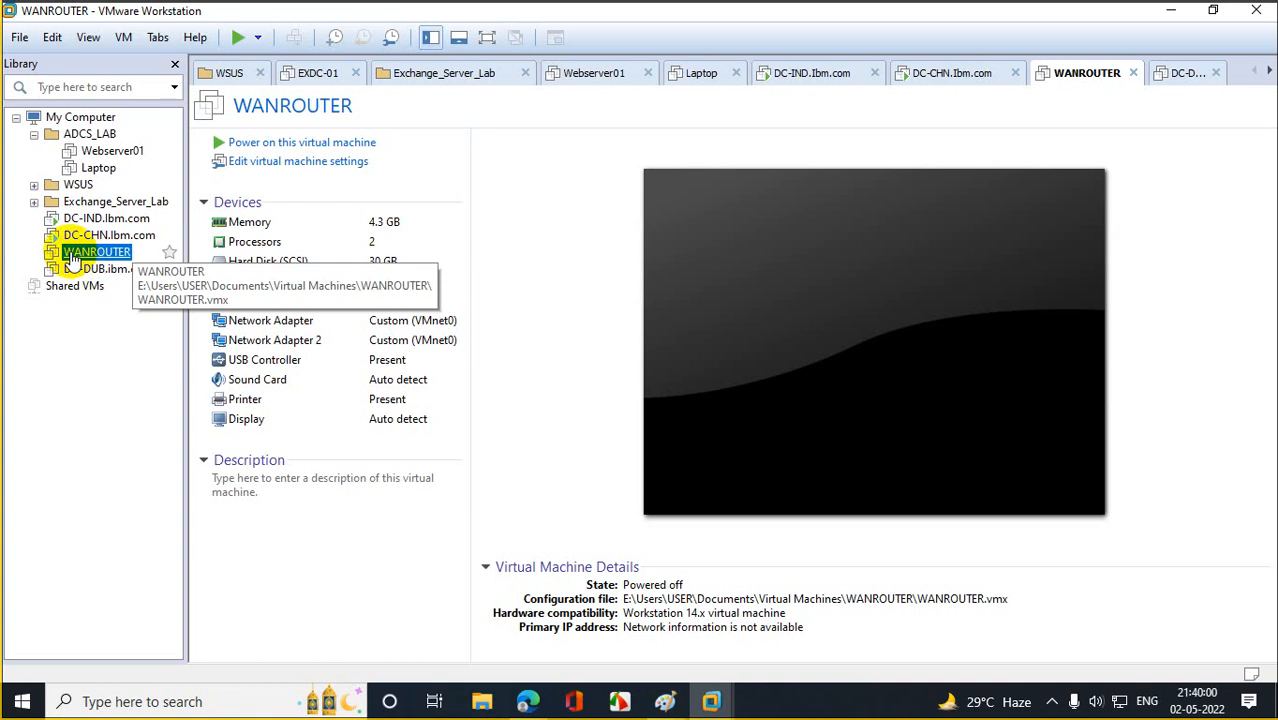
pyautogui.rightClick(72, 258)
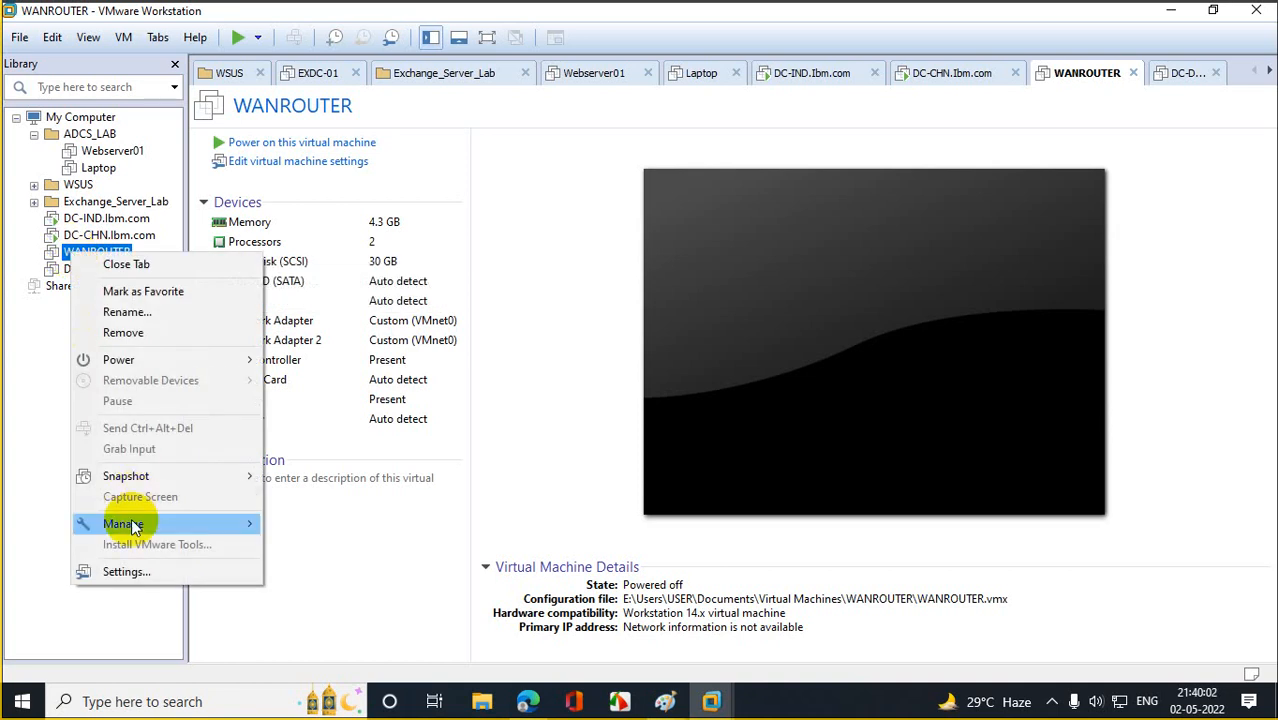
pyautogui.click(141, 574)
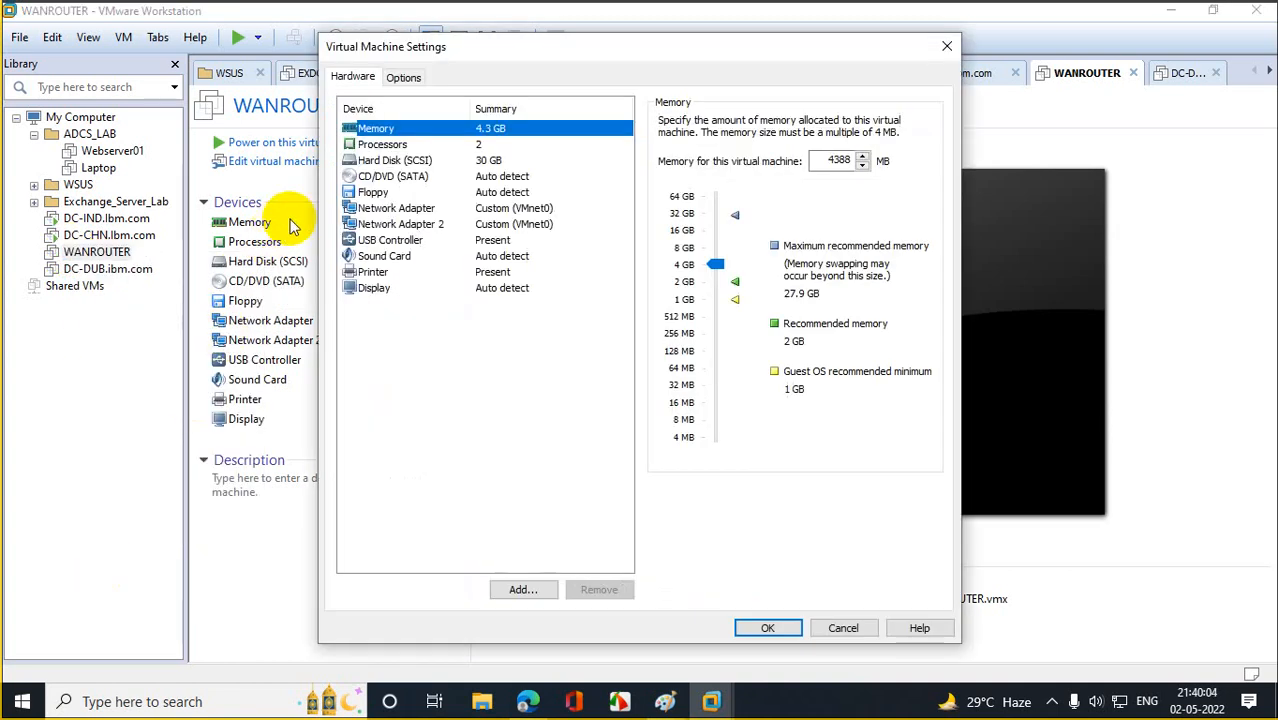
pyautogui.click(415, 209)
pyautogui.click(465, 224)
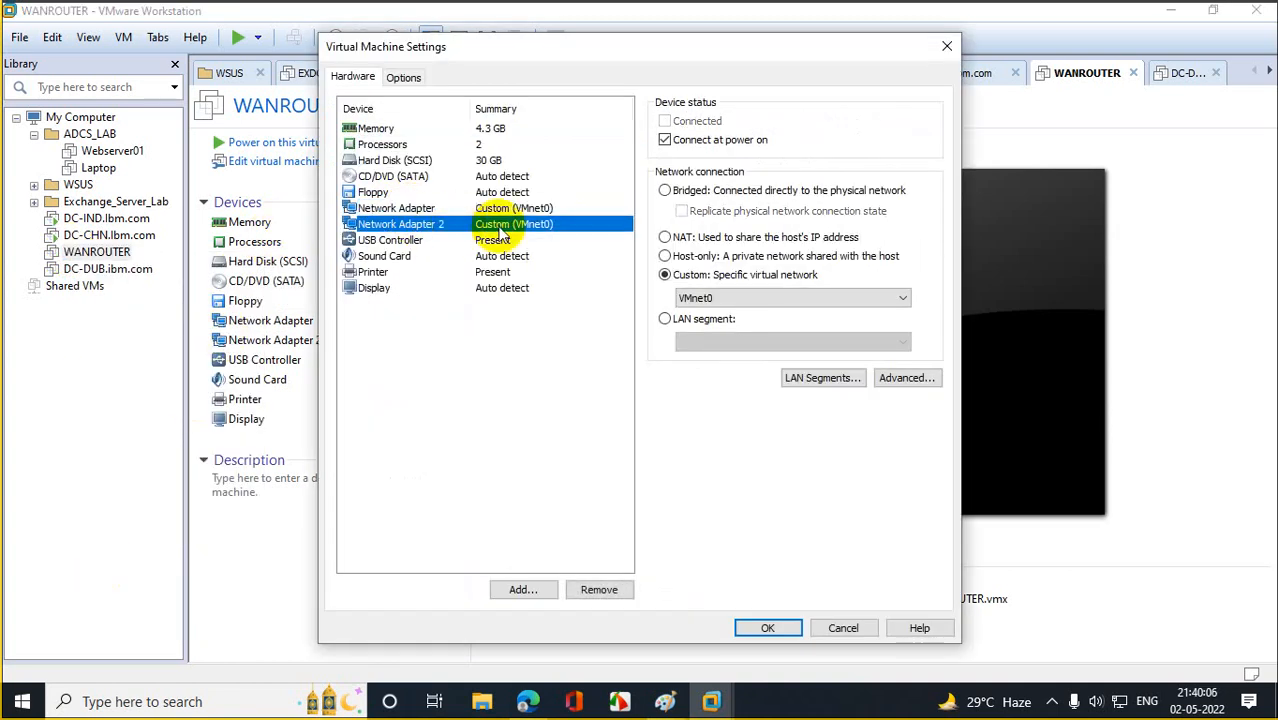
pyautogui.press('Escape')
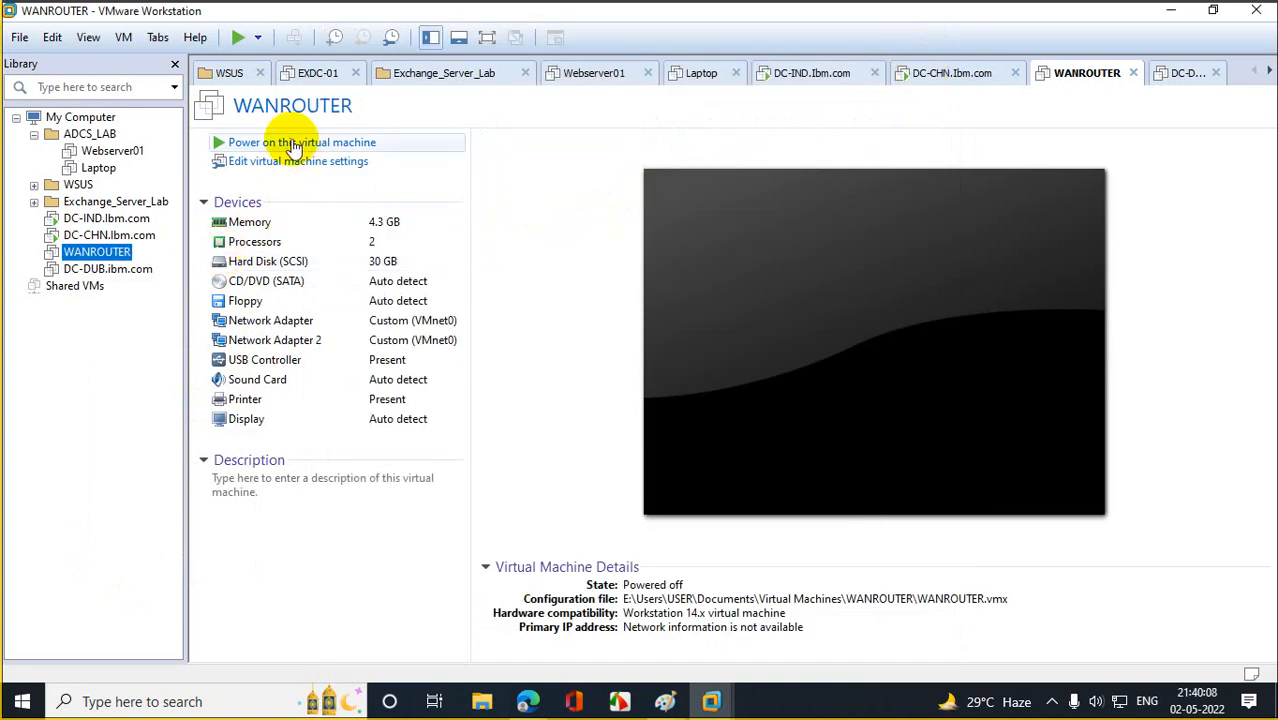
pyautogui.click(296, 142)
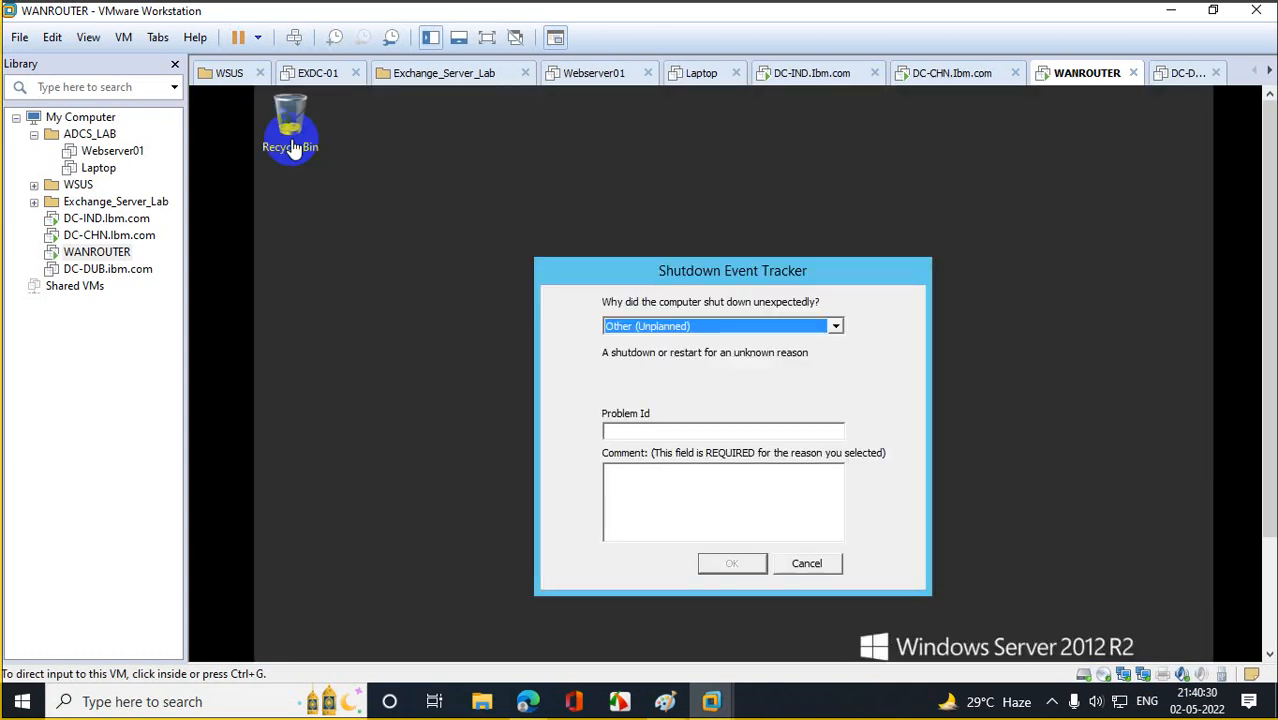
# Dismiss WANROUTER's Shutdown Event Tracker prompt and close Server Manager.
pyautogui.click(830, 563)
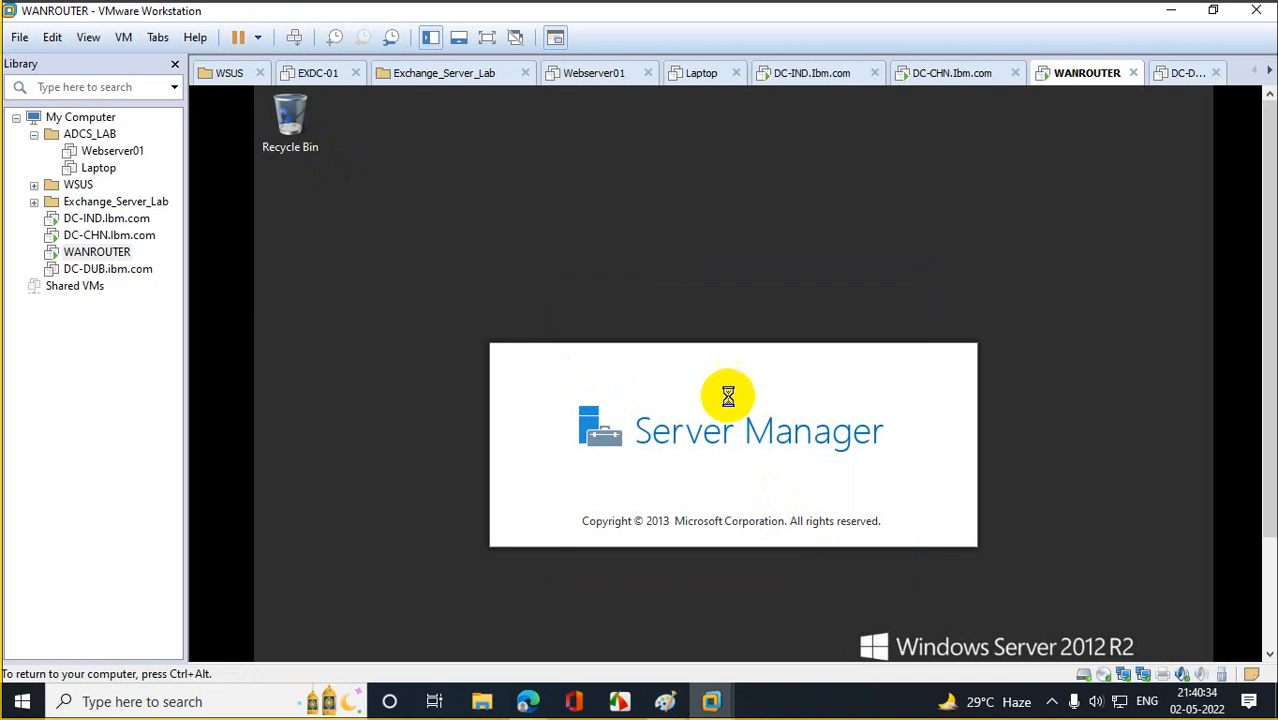
pyautogui.moveTo(1262, 282); pyautogui.dragTo(1264, 414)
pyautogui.click(1076, 381)
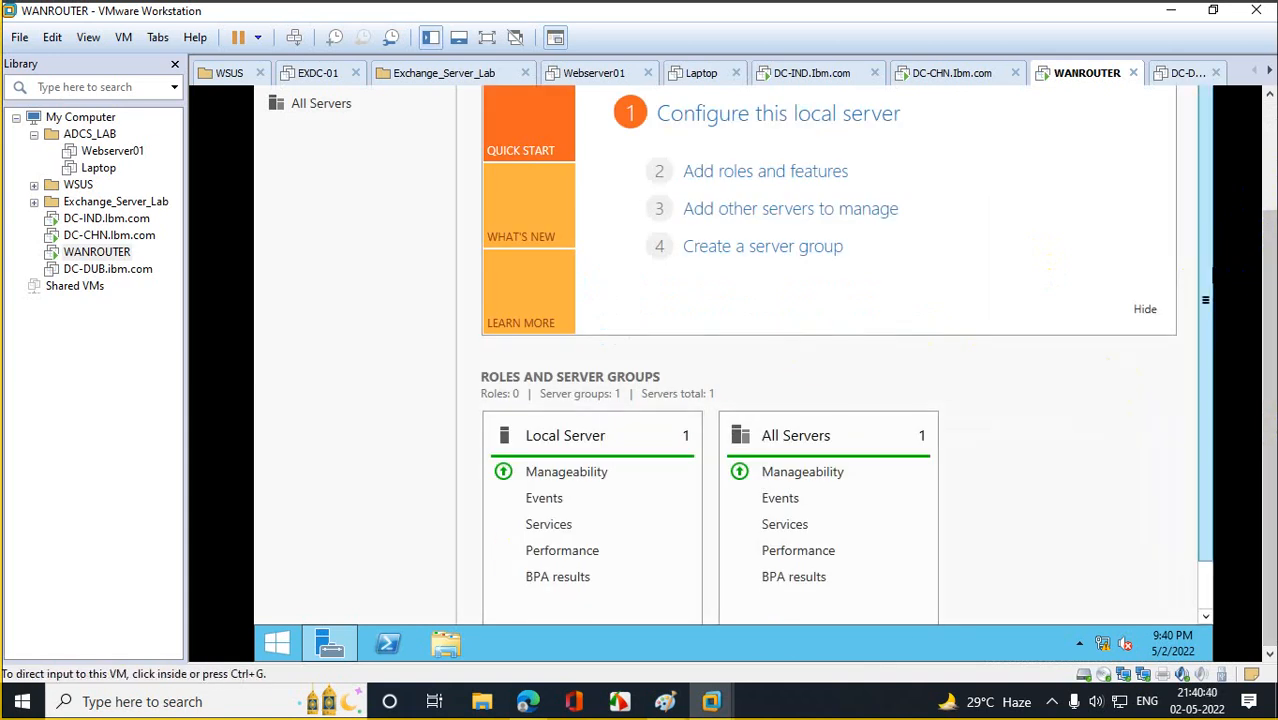
pyautogui.moveTo(1258, 288); pyautogui.dragTo(1258, 177)
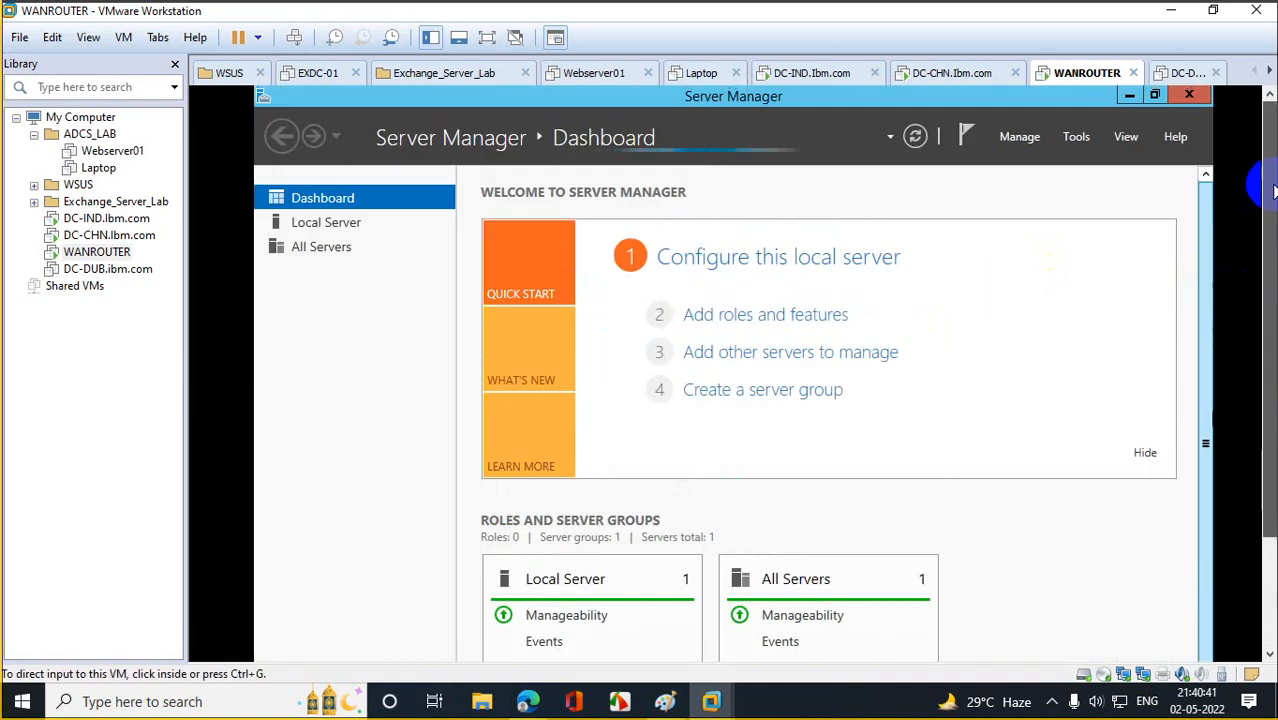
pyautogui.click(1189, 95)
pyautogui.moveTo(1270, 185); pyautogui.dragTo(1258, 286)
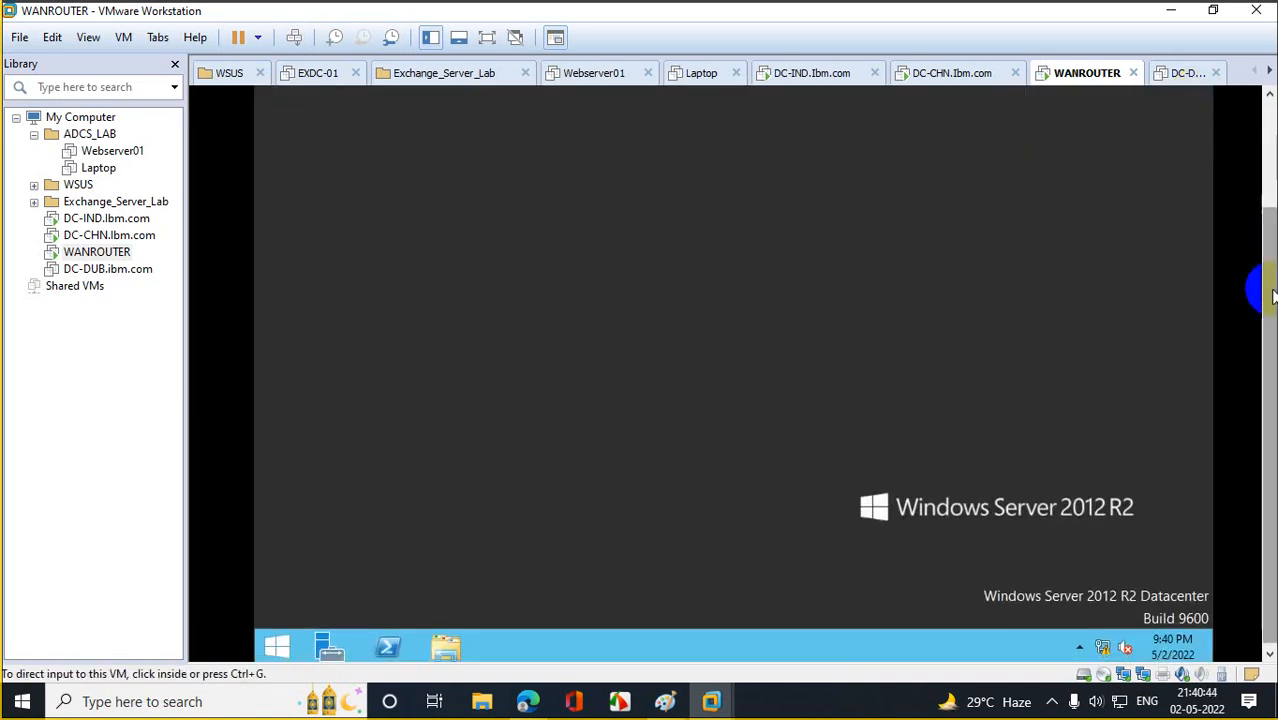
# In Network Connections (ncpa.cpl), set Ethernet0's IPv4 to static 10.10.10.10 with mask 255.0.0.0.
pyautogui.rightClick(280, 645)
pyautogui.click(335, 591)
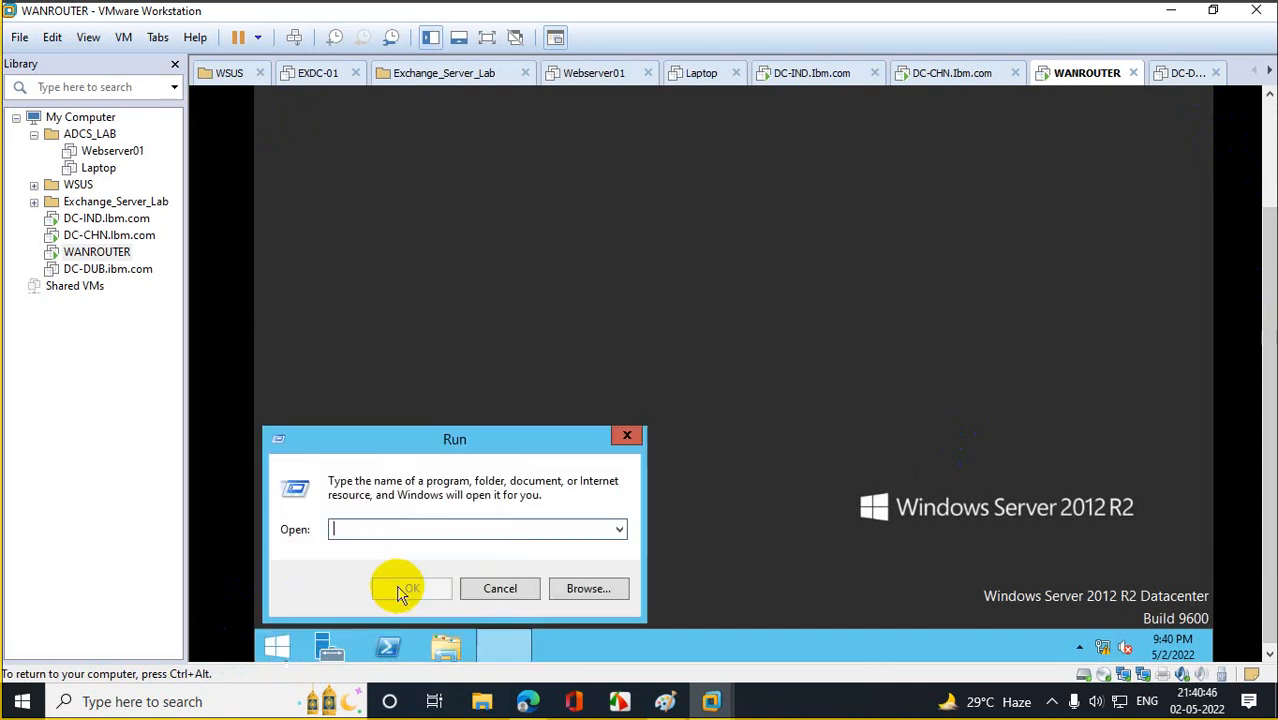
pyautogui.write('ncpa.')
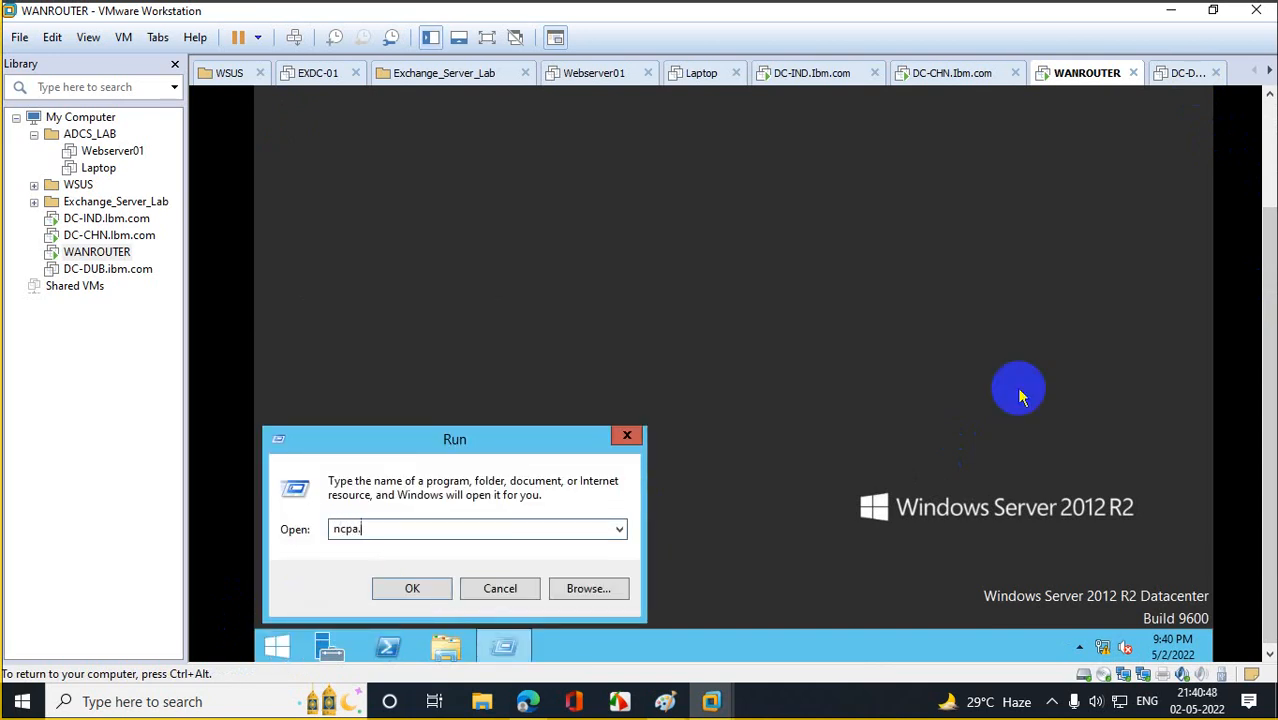
pyautogui.write('cpl')
pyautogui.press('Return')
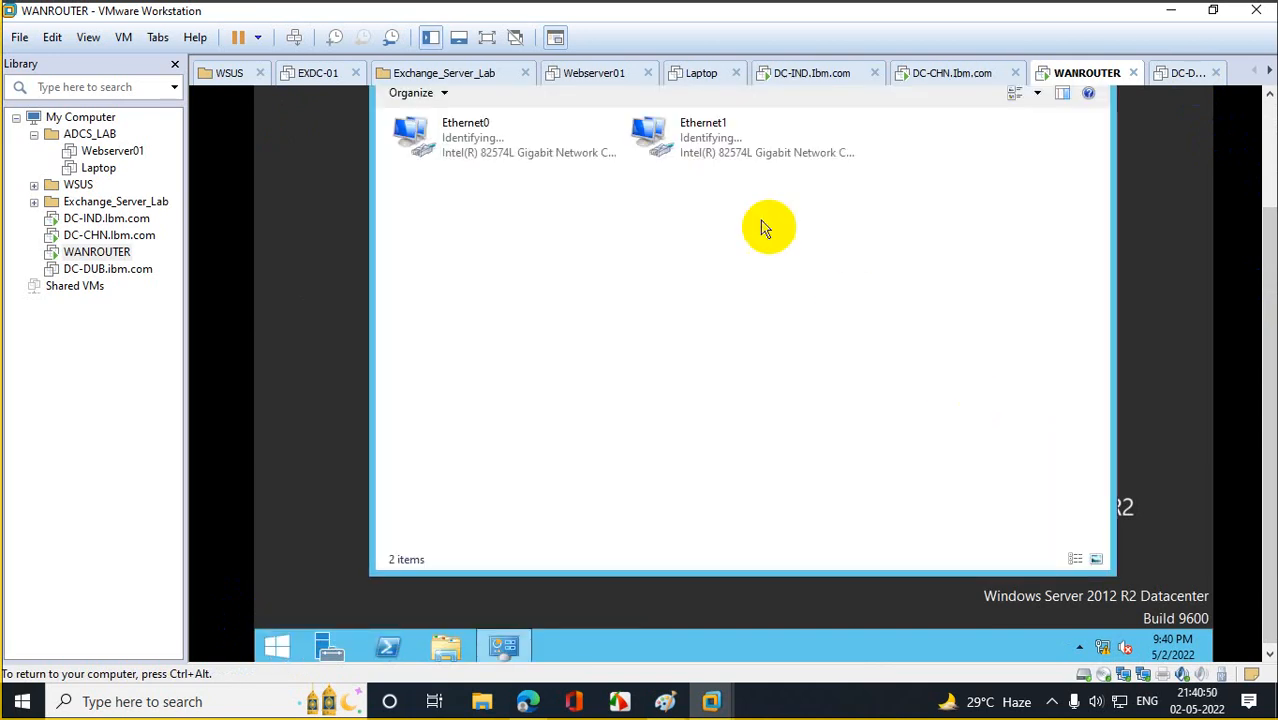
pyautogui.rightClick(466, 155)
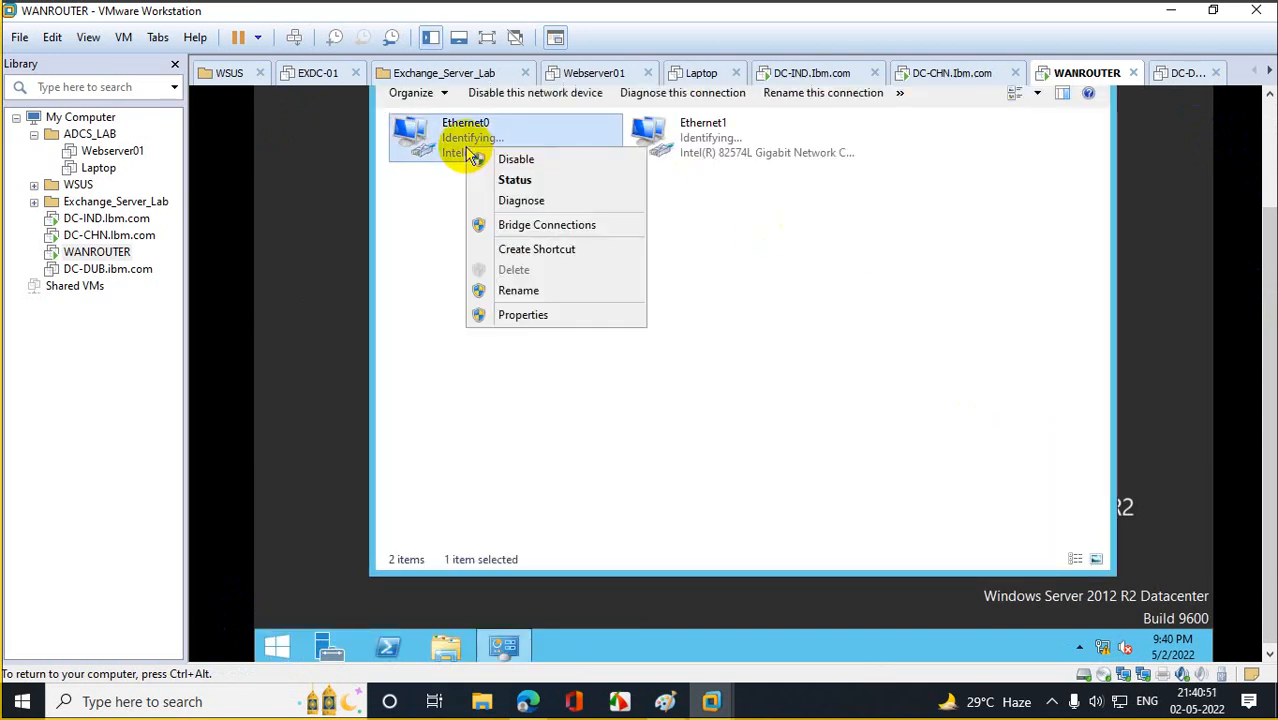
pyautogui.click(535, 326)
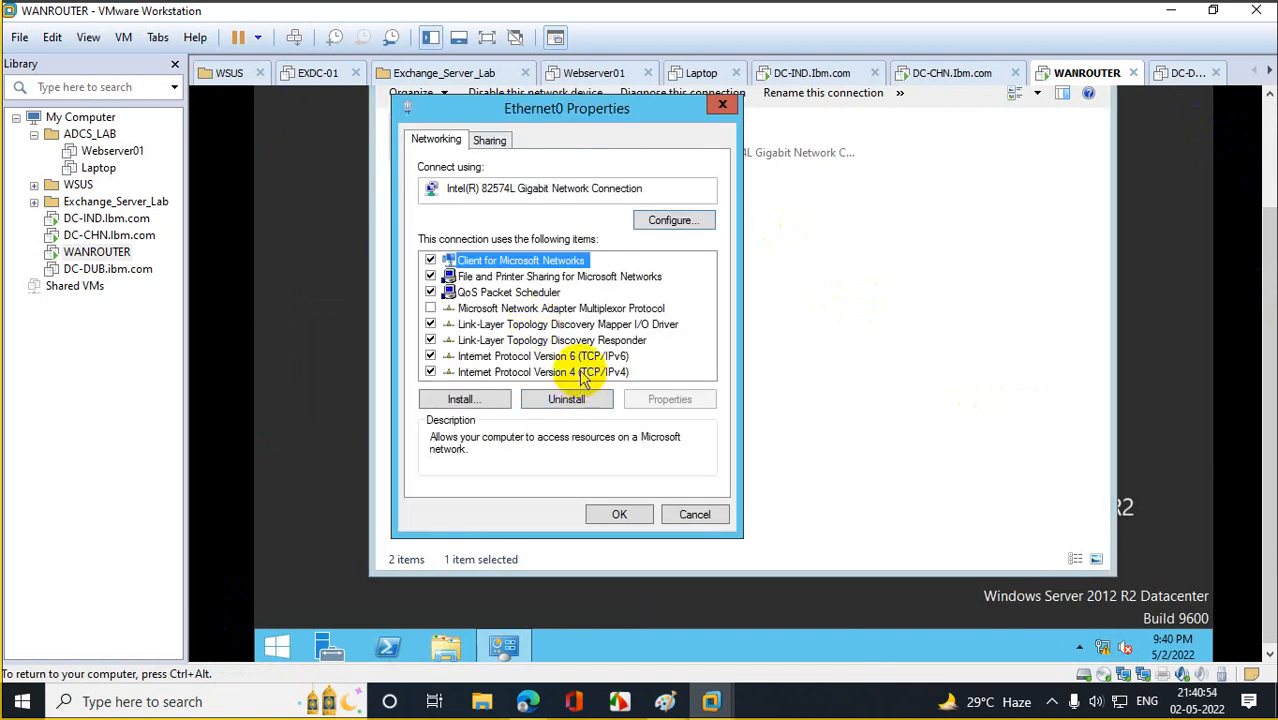
pyautogui.doubleClick(583, 372)
pyautogui.click(515, 314)
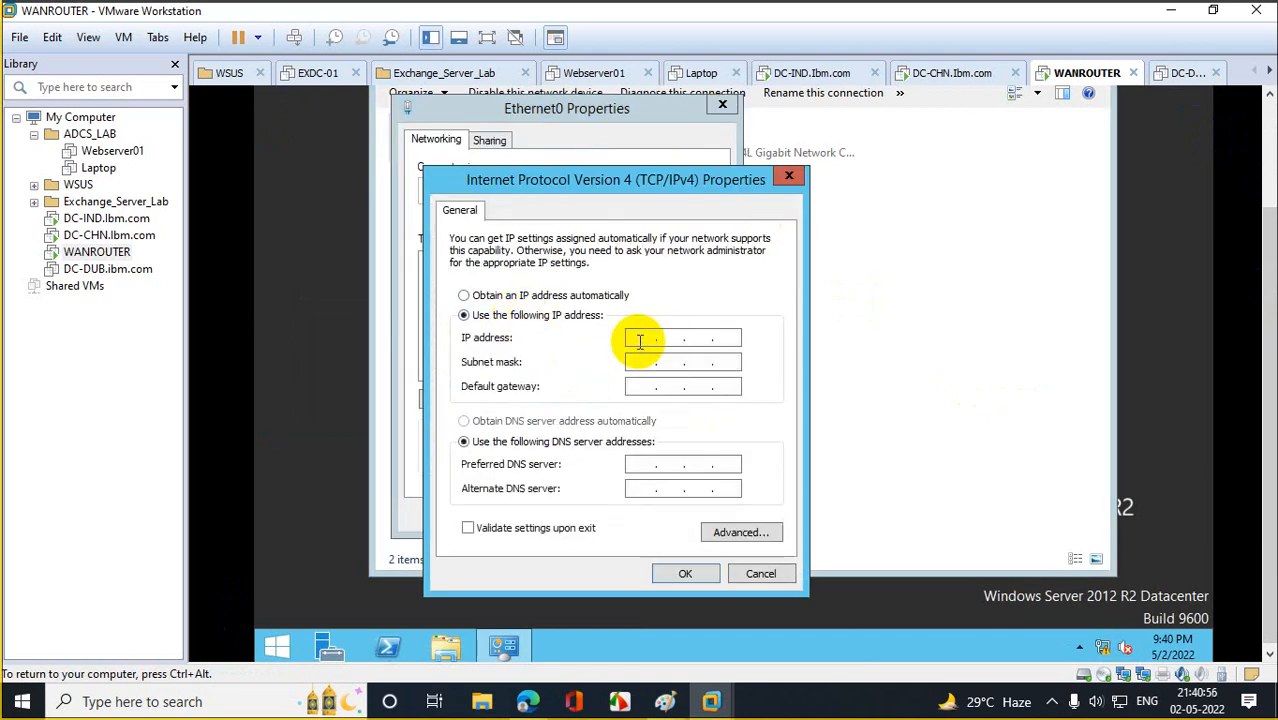
pyautogui.write('10.')
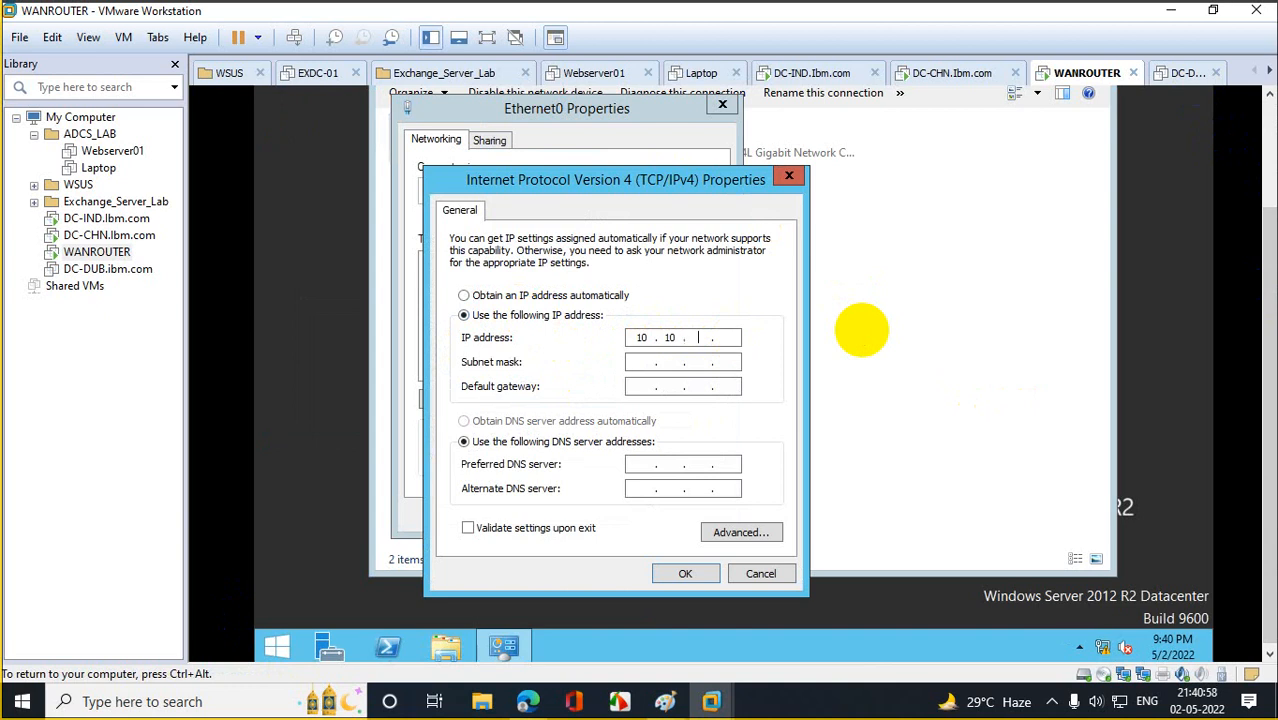
pyautogui.write('10.10.10')
pyautogui.press('Tab')
pyautogui.press('Tab')
pyautogui.press('Tab')
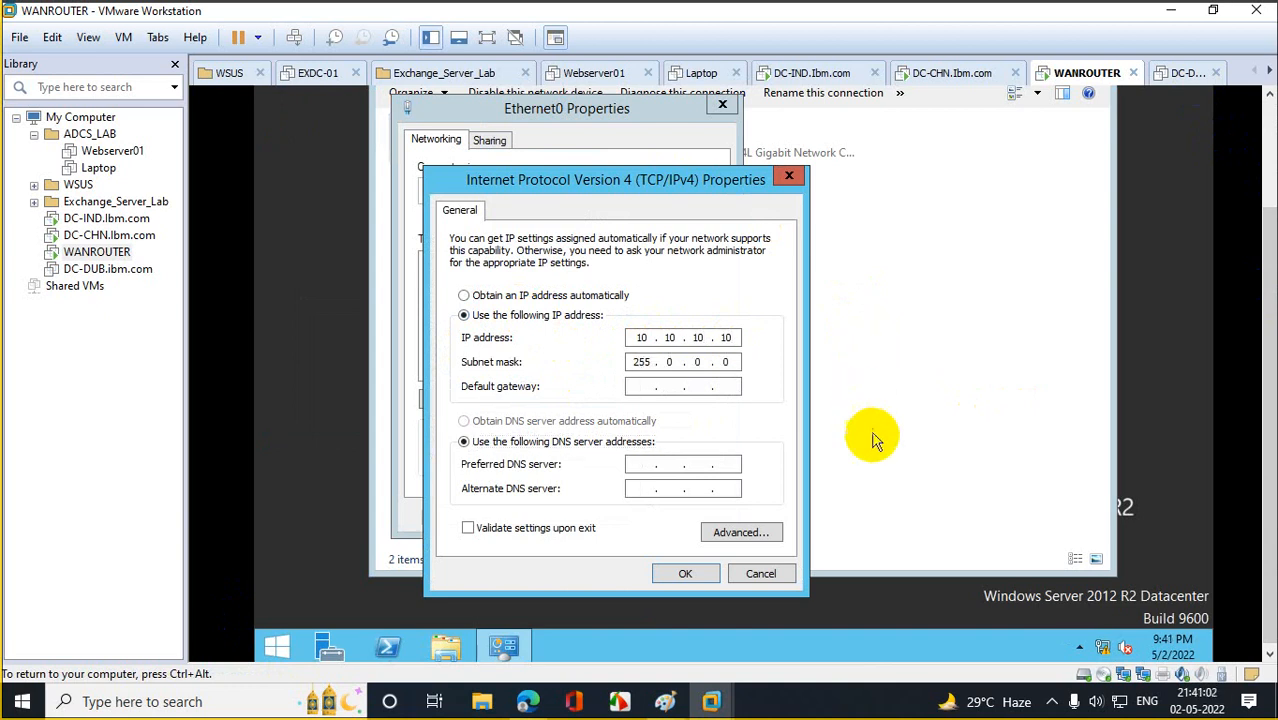
pyautogui.click(685, 573)
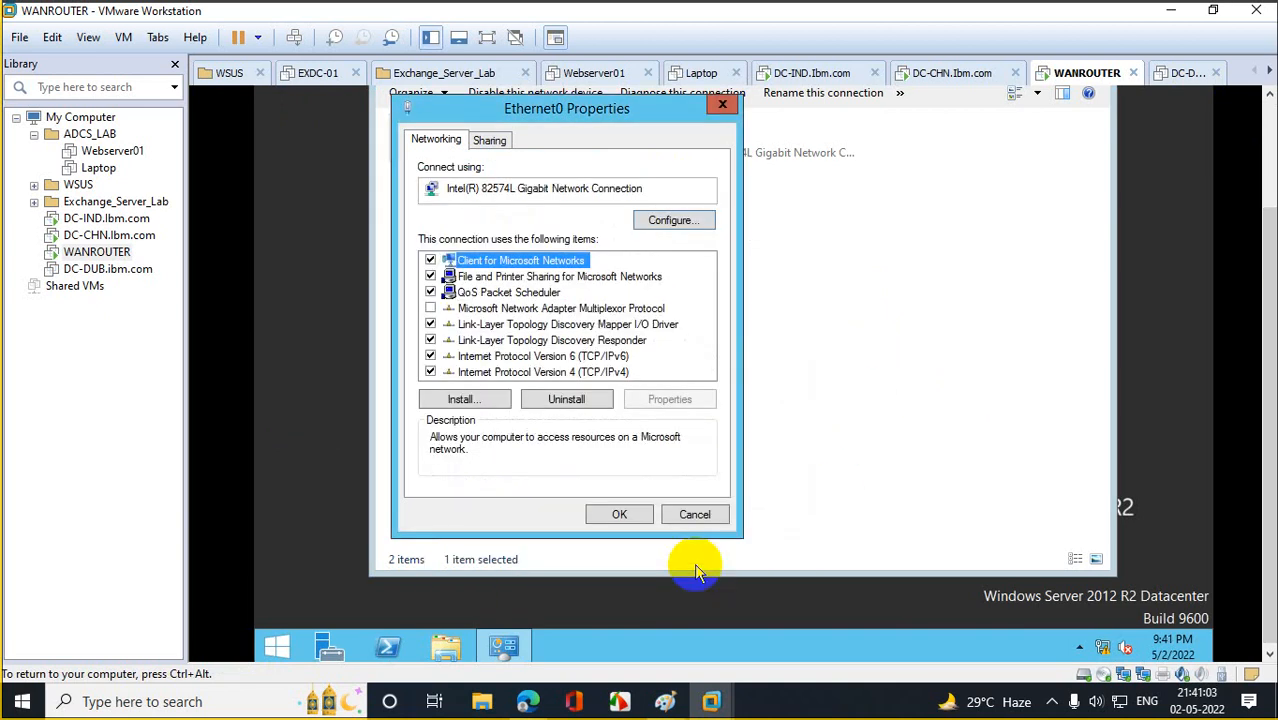
pyautogui.click(619, 514)
# Add a third network adapter to WANROUTER on Custom VMnet0 and save the VM settings.
pyautogui.rightClick(90, 252)
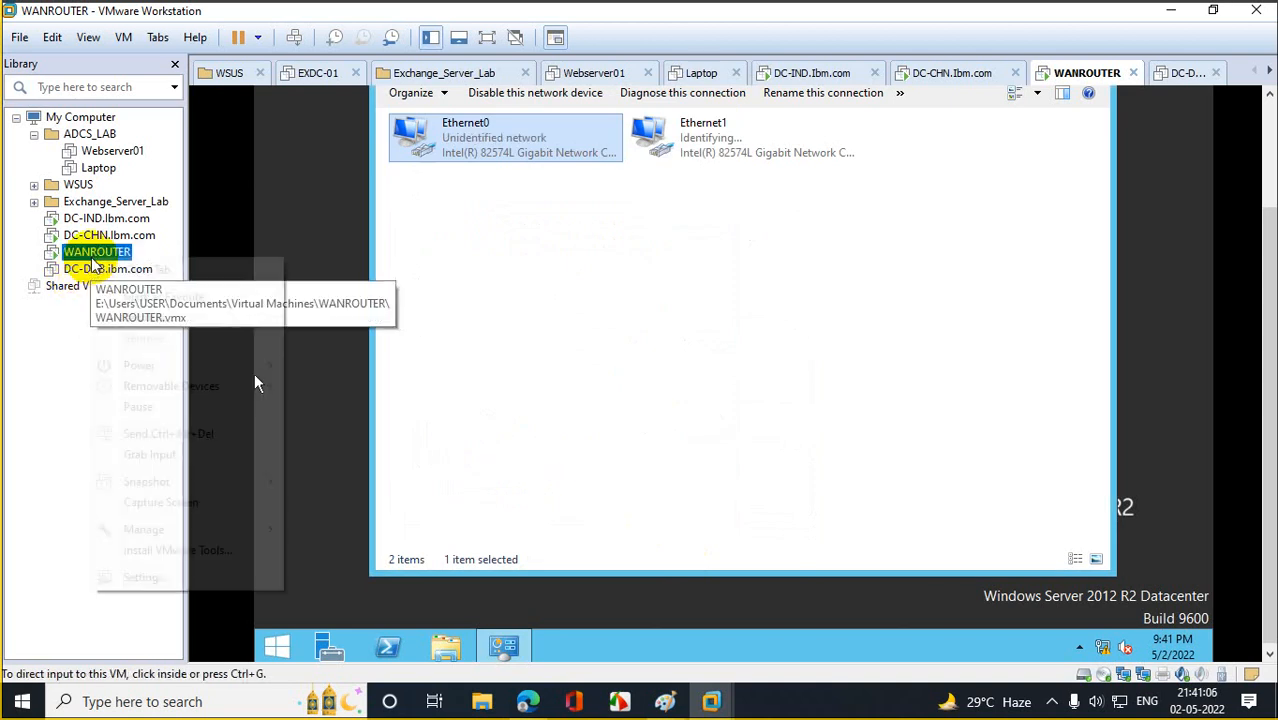
pyautogui.click(171, 578)
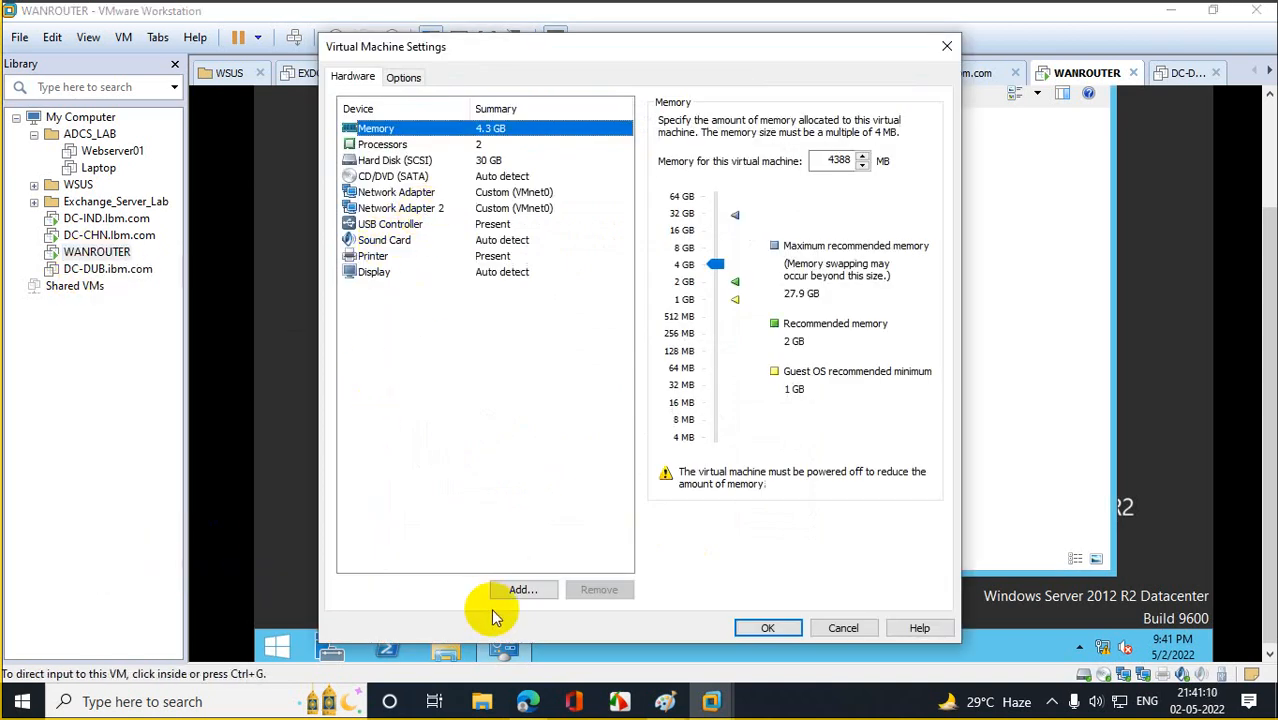
pyautogui.click(518, 590)
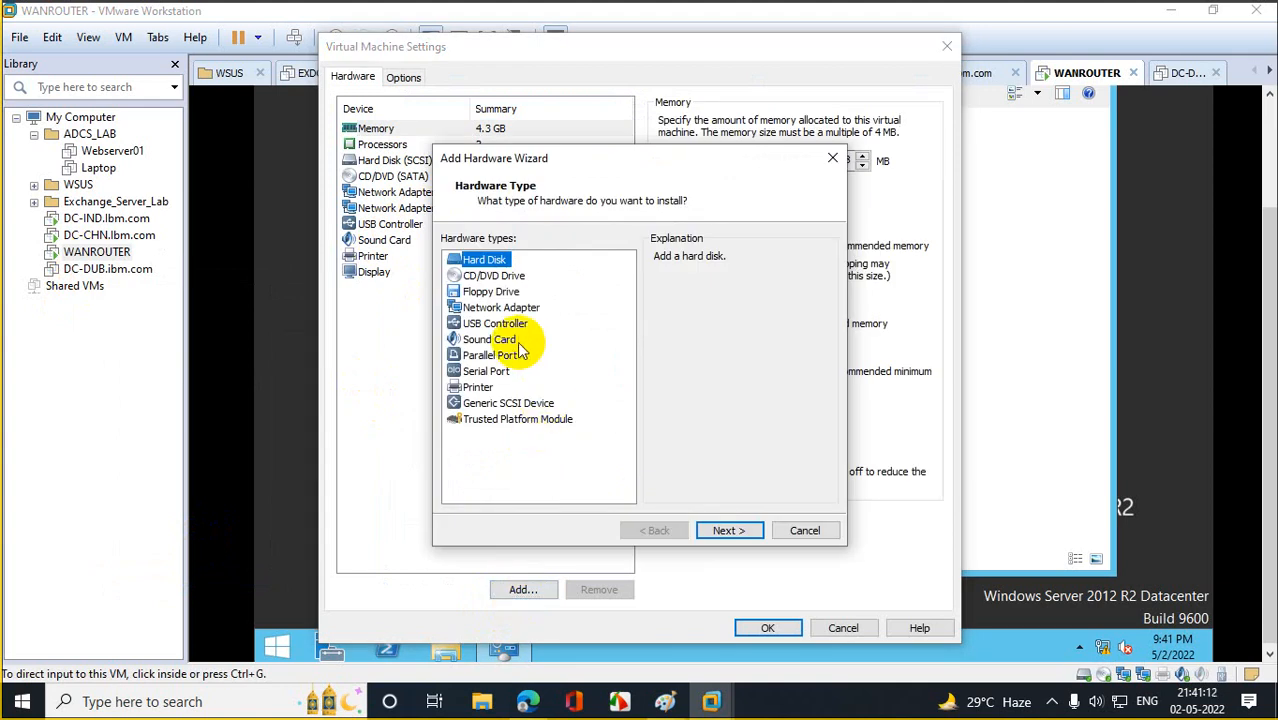
pyautogui.click(503, 309)
pyautogui.click(712, 534)
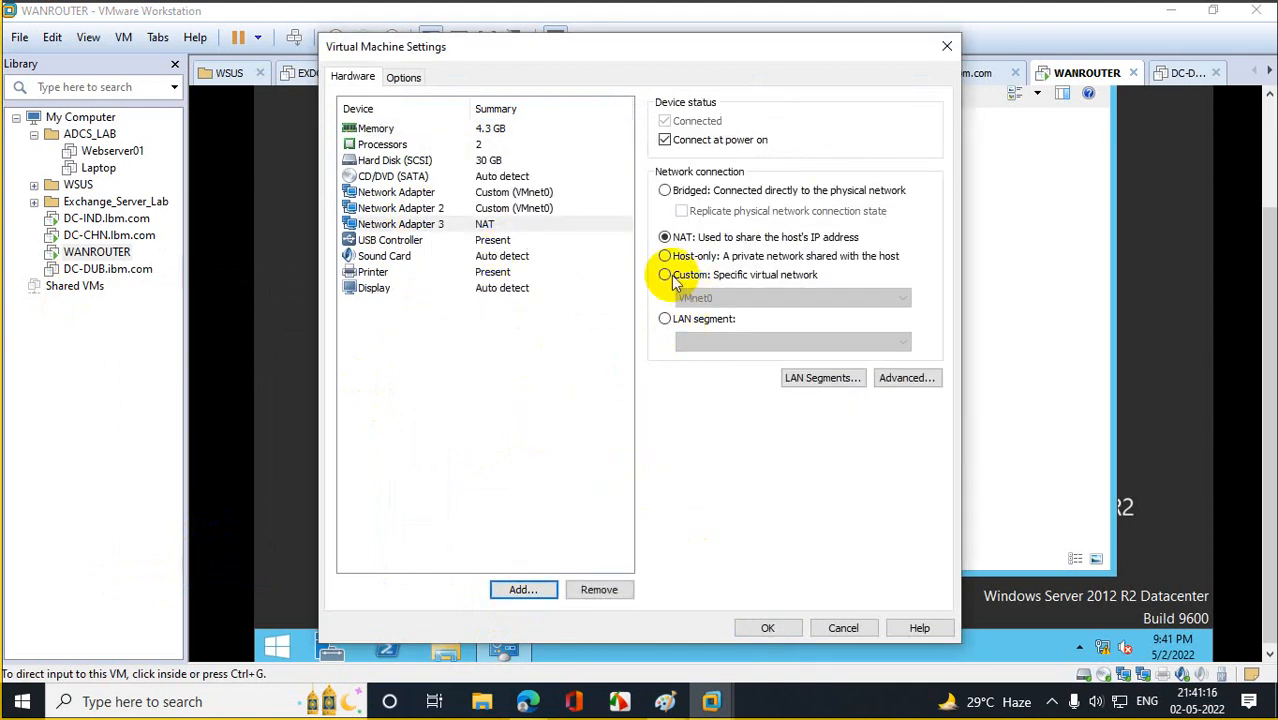
pyautogui.click(672, 279)
pyautogui.click(768, 628)
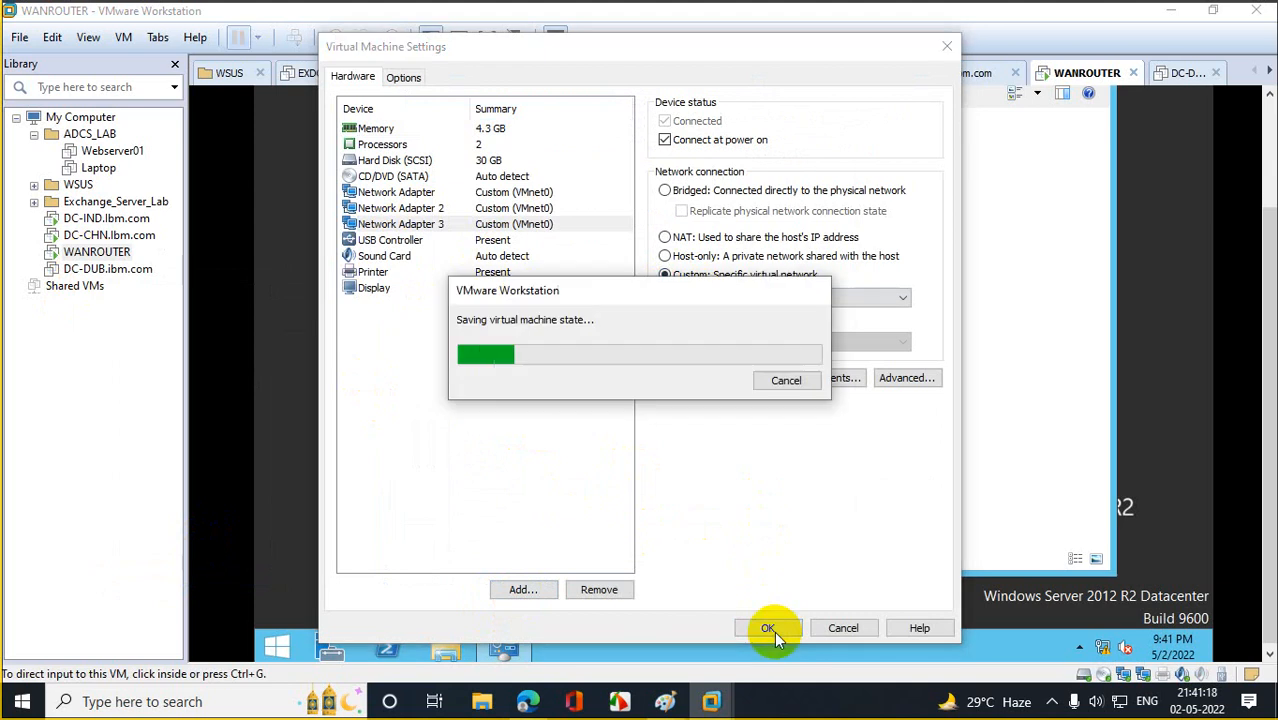
pyautogui.click(768, 628)
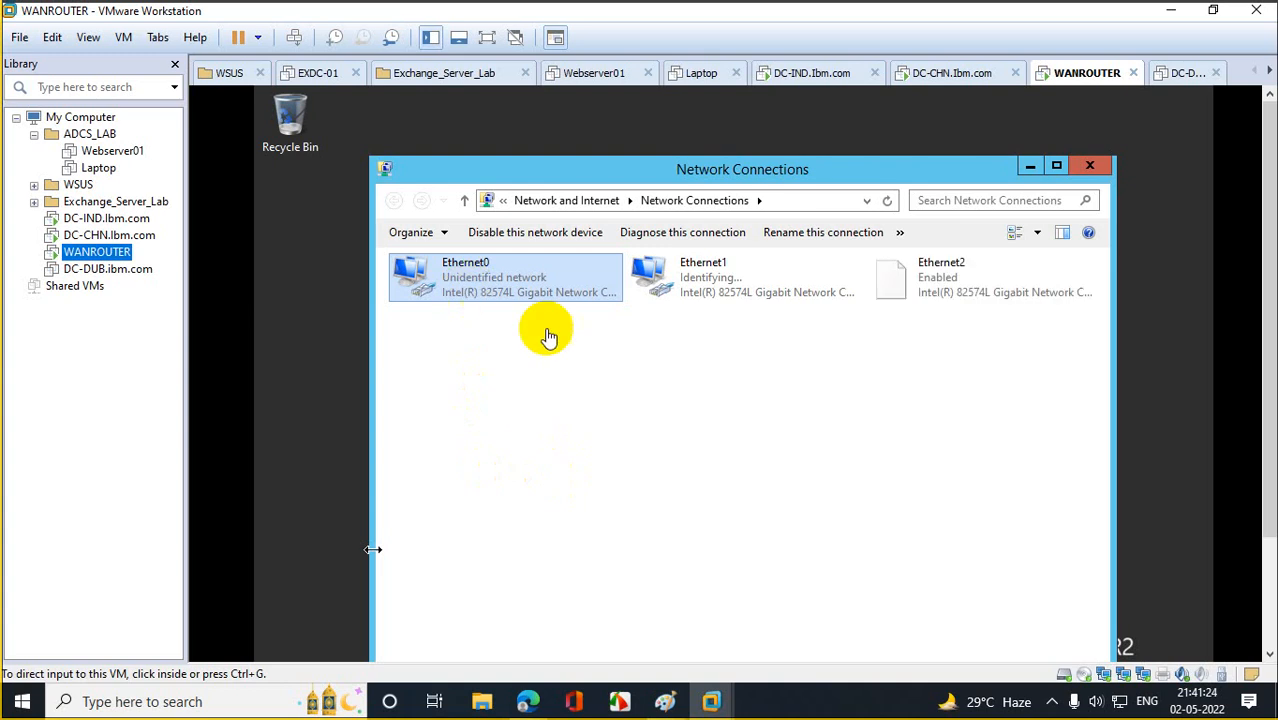
# Rename Ethernet0, Ethernet1 and Ethernet2 to IndiaRoute, ChianaRoute and Dubai Route.
pyautogui.rightClick(507, 267)
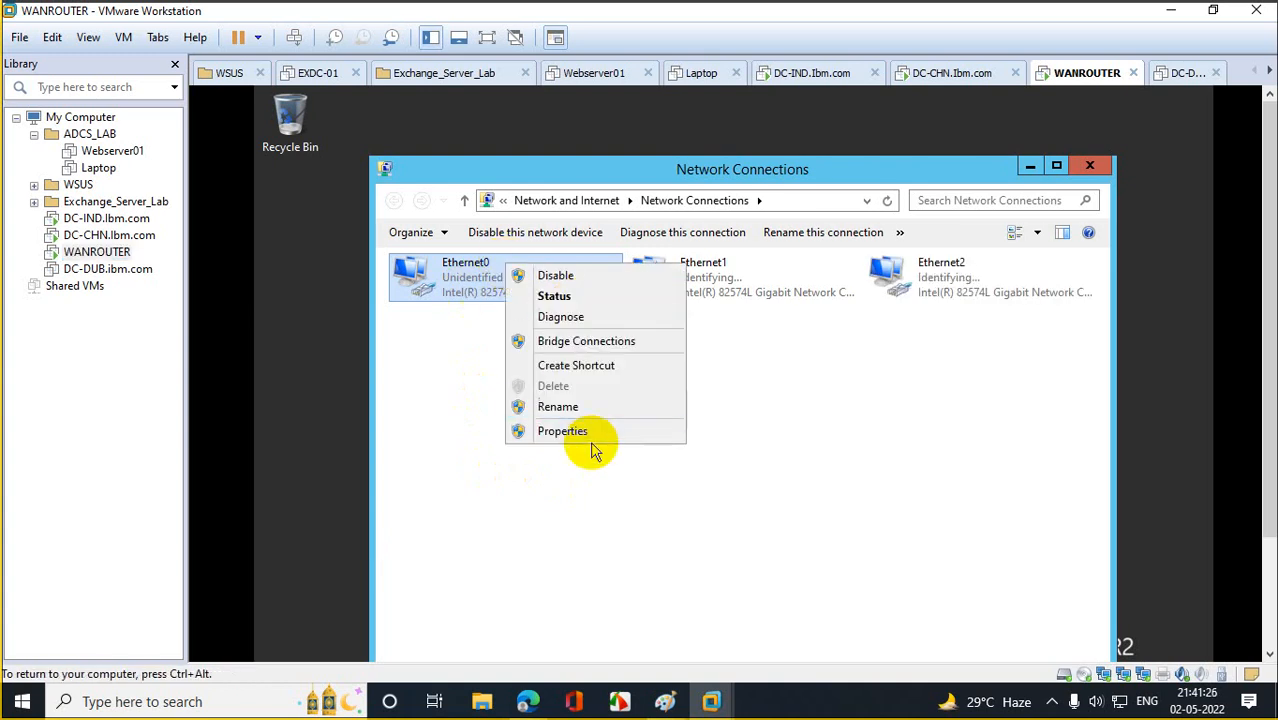
pyautogui.click(580, 407)
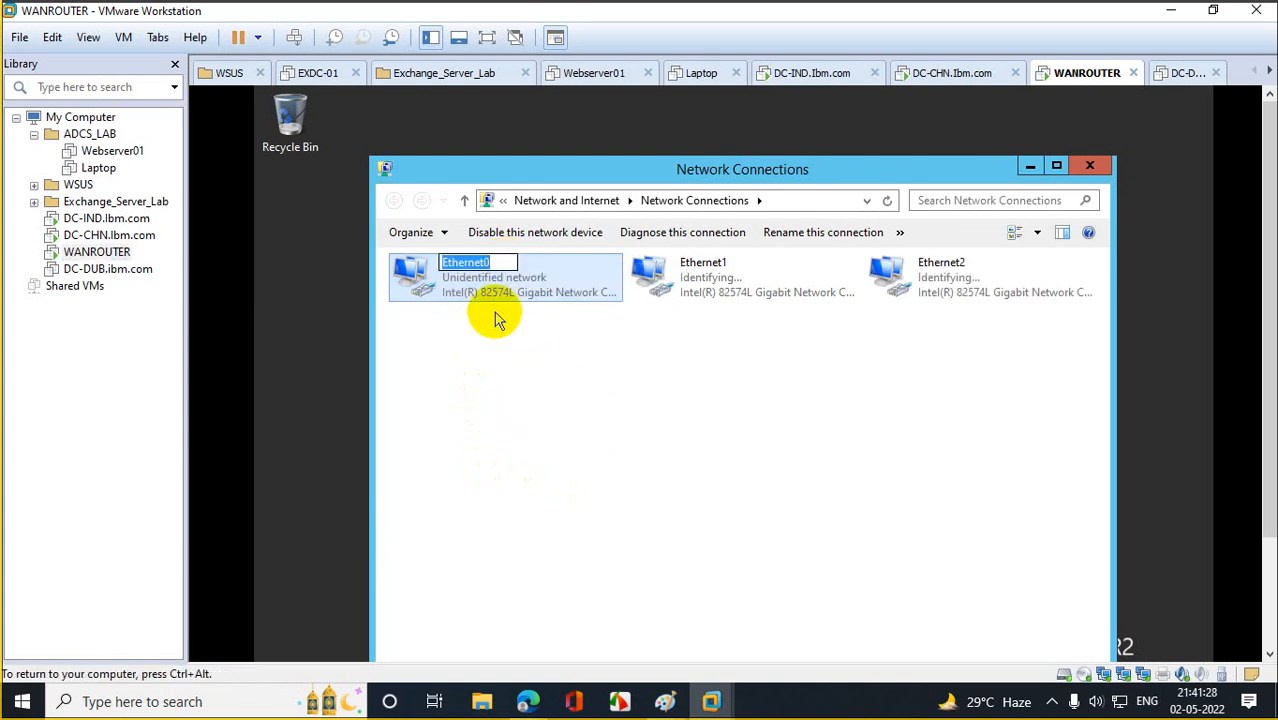
pyautogui.write('Indi')
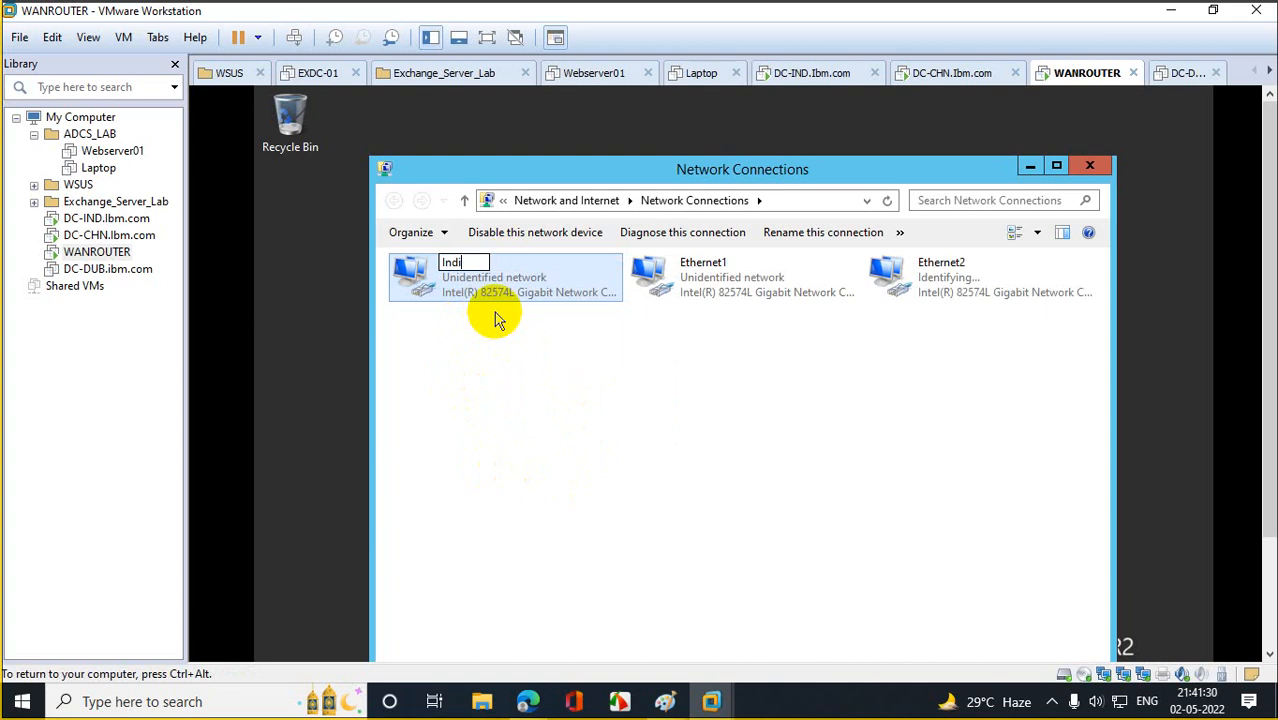
pyautogui.write('aRoute')
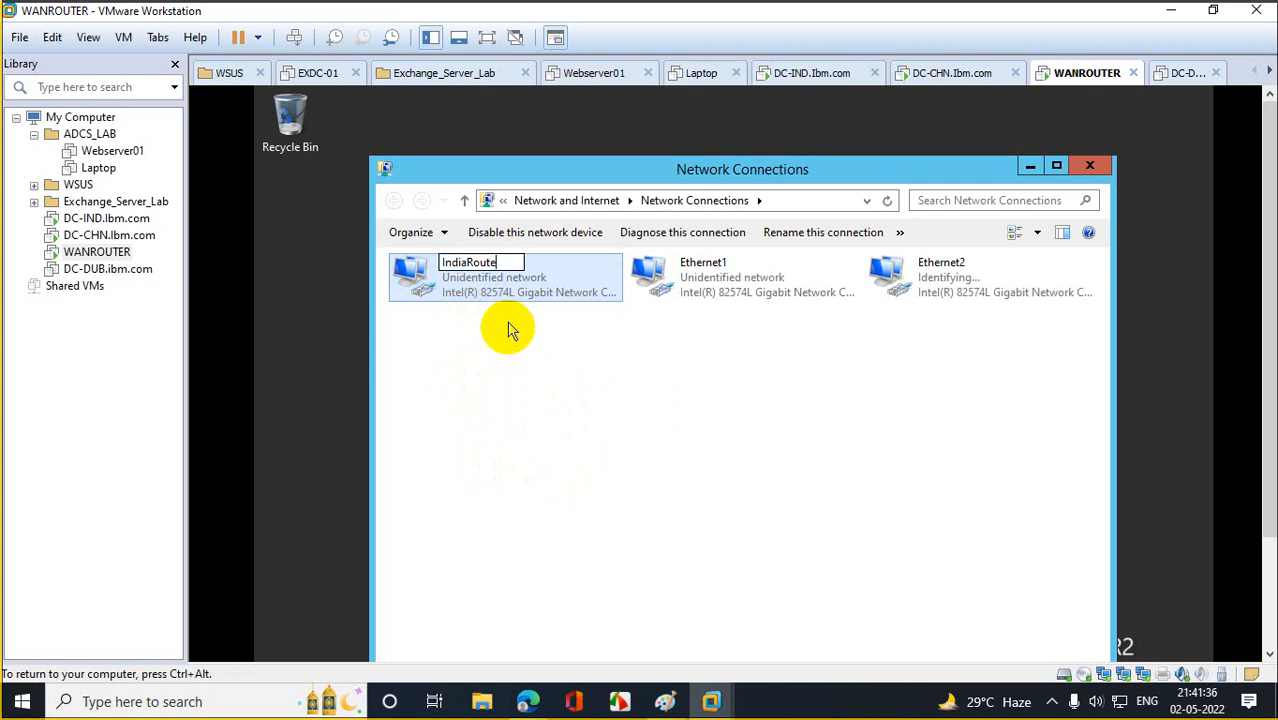
pyautogui.click(512, 362)
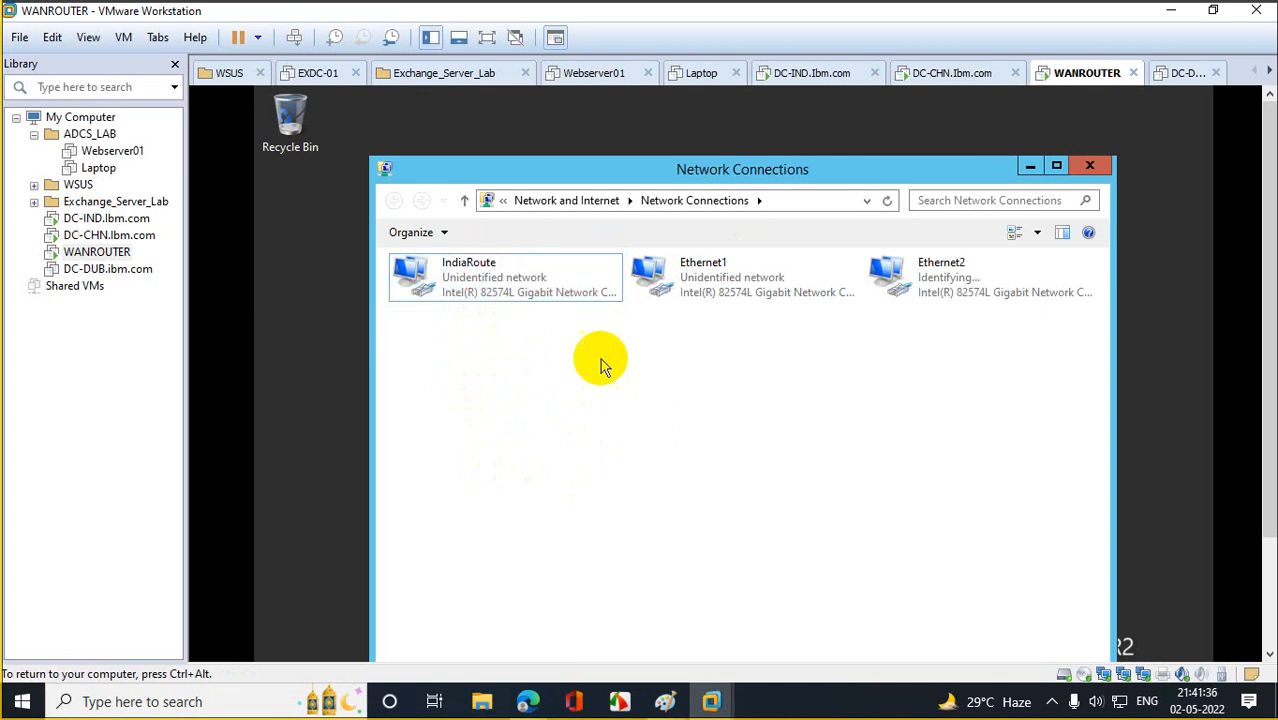
pyautogui.rightClick(705, 268)
pyautogui.click(766, 428)
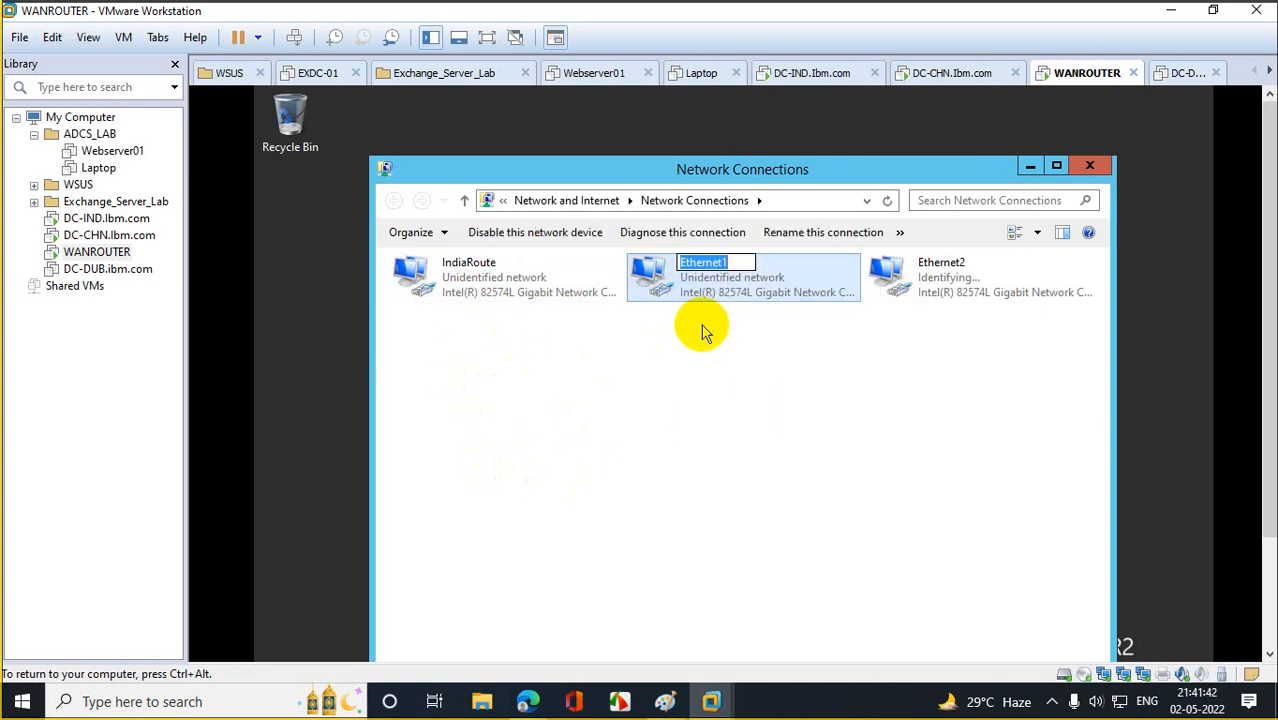
pyautogui.write('Chian')
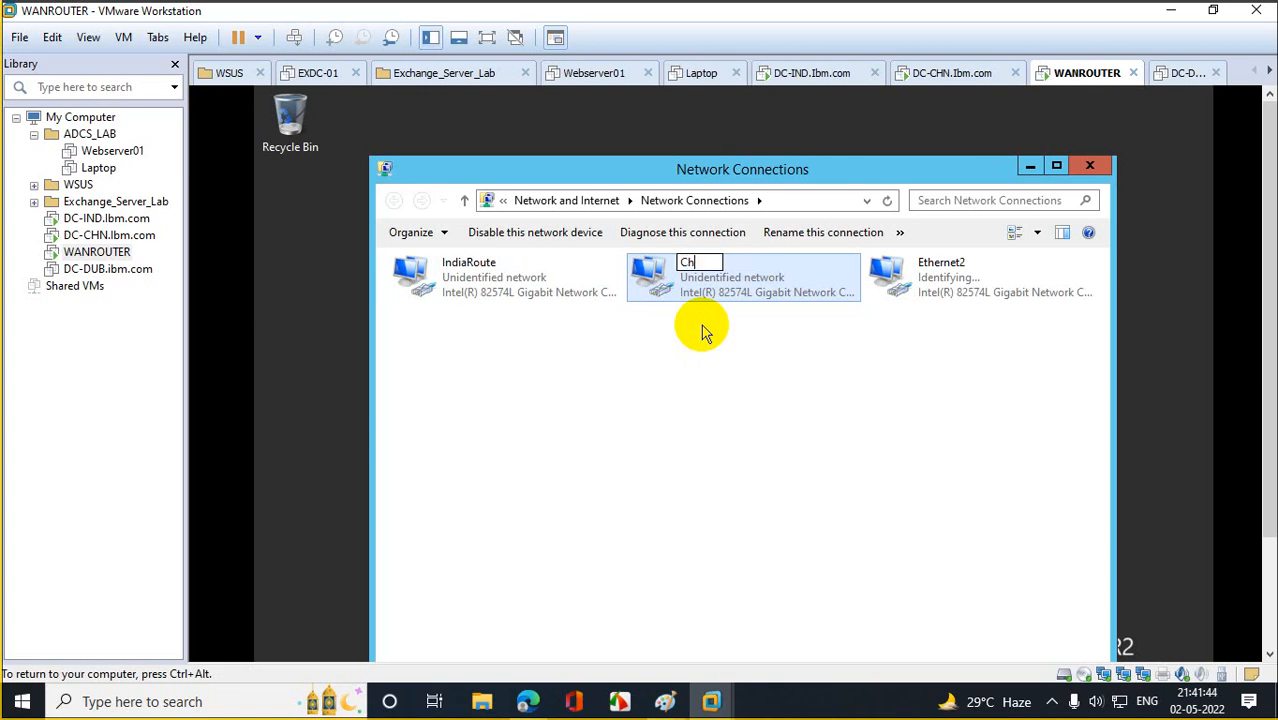
pyautogui.write('a')
pyautogui.write('Route')
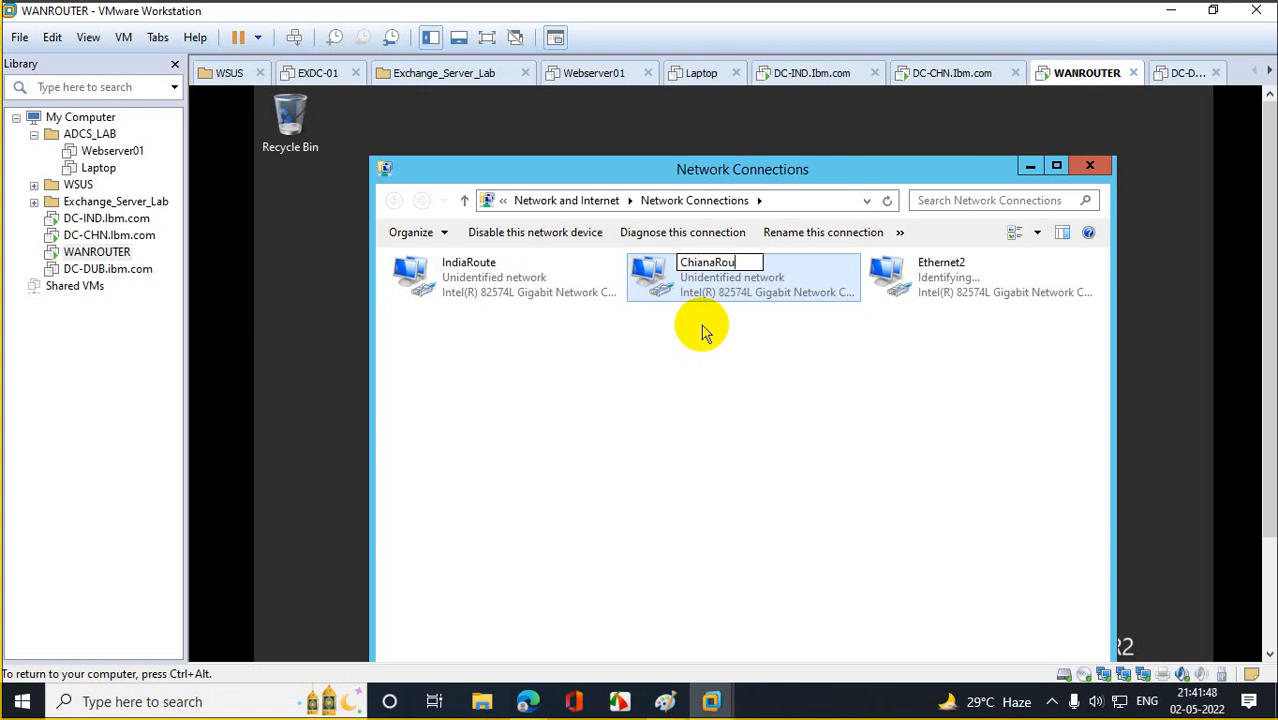
pyautogui.click(681, 340)
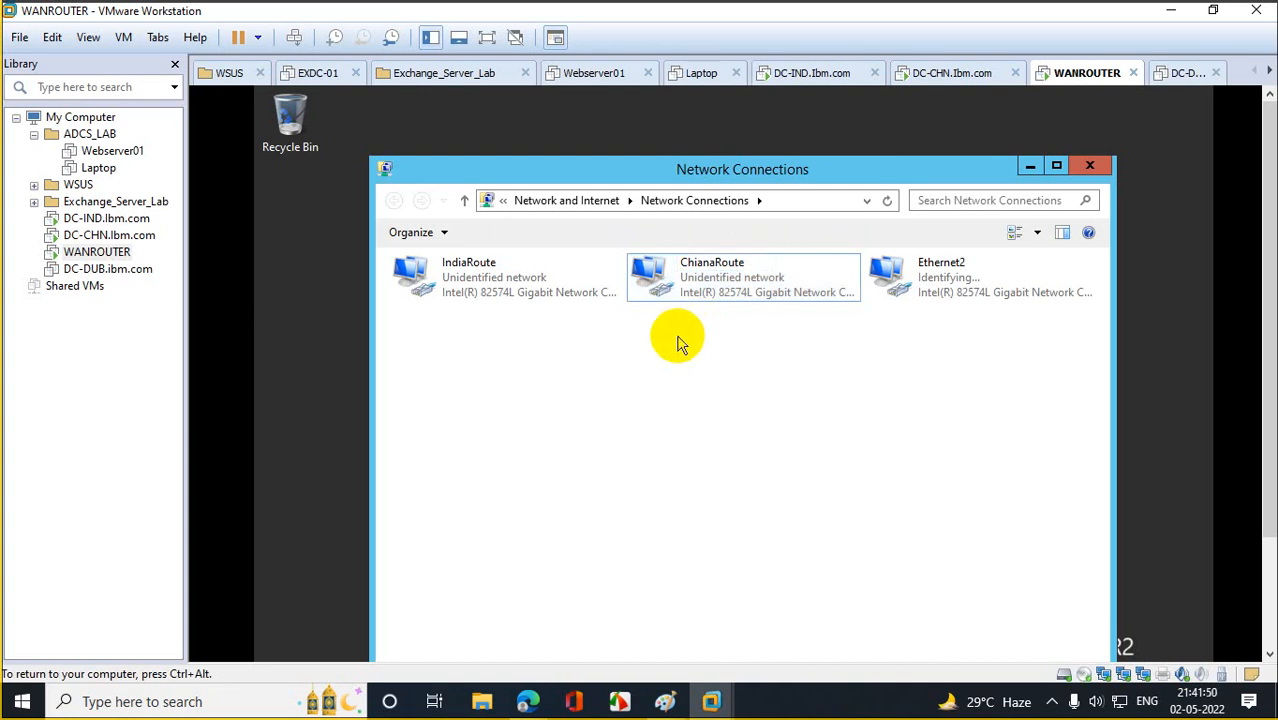
pyautogui.rightClick(932, 275)
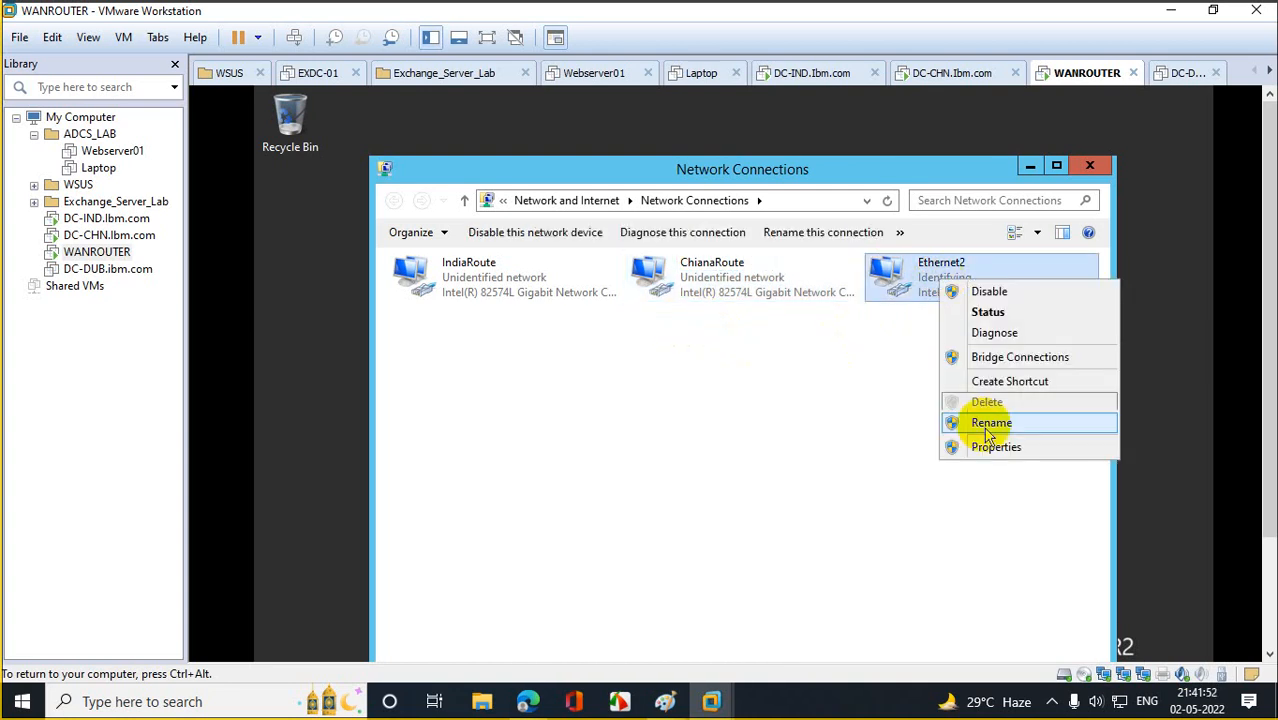
pyautogui.click(995, 428)
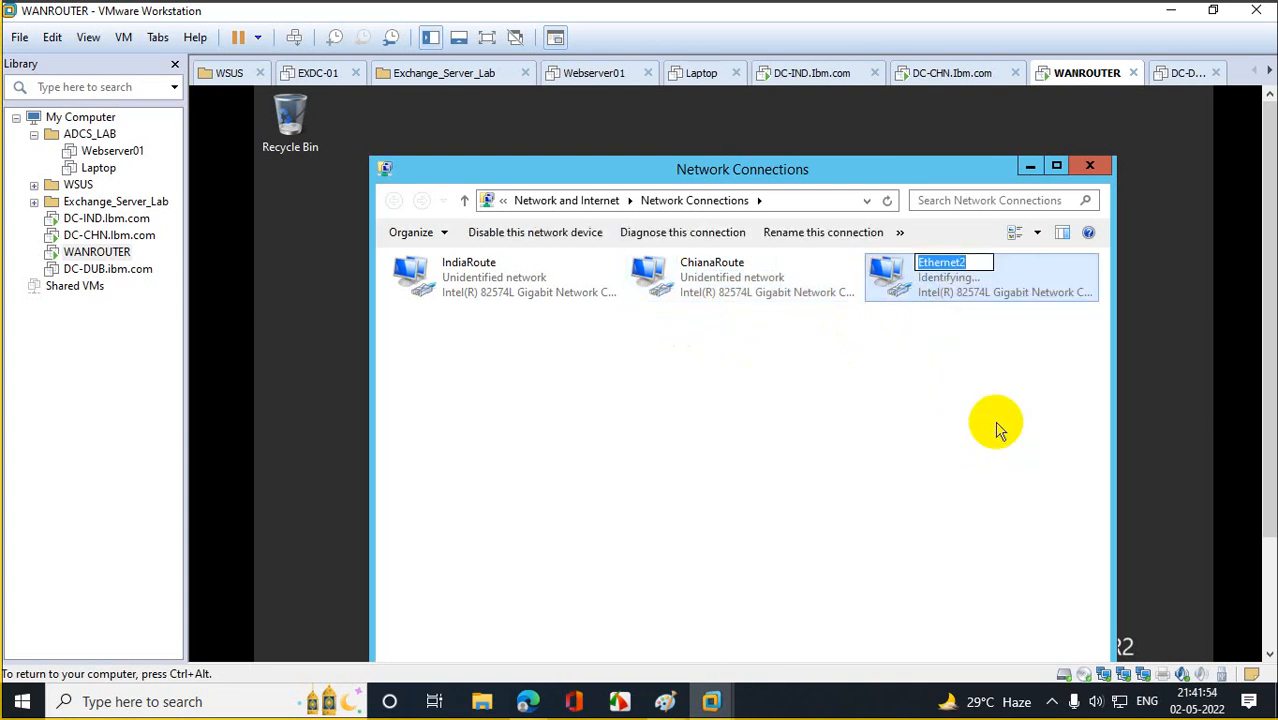
pyautogui.write('Dubai')
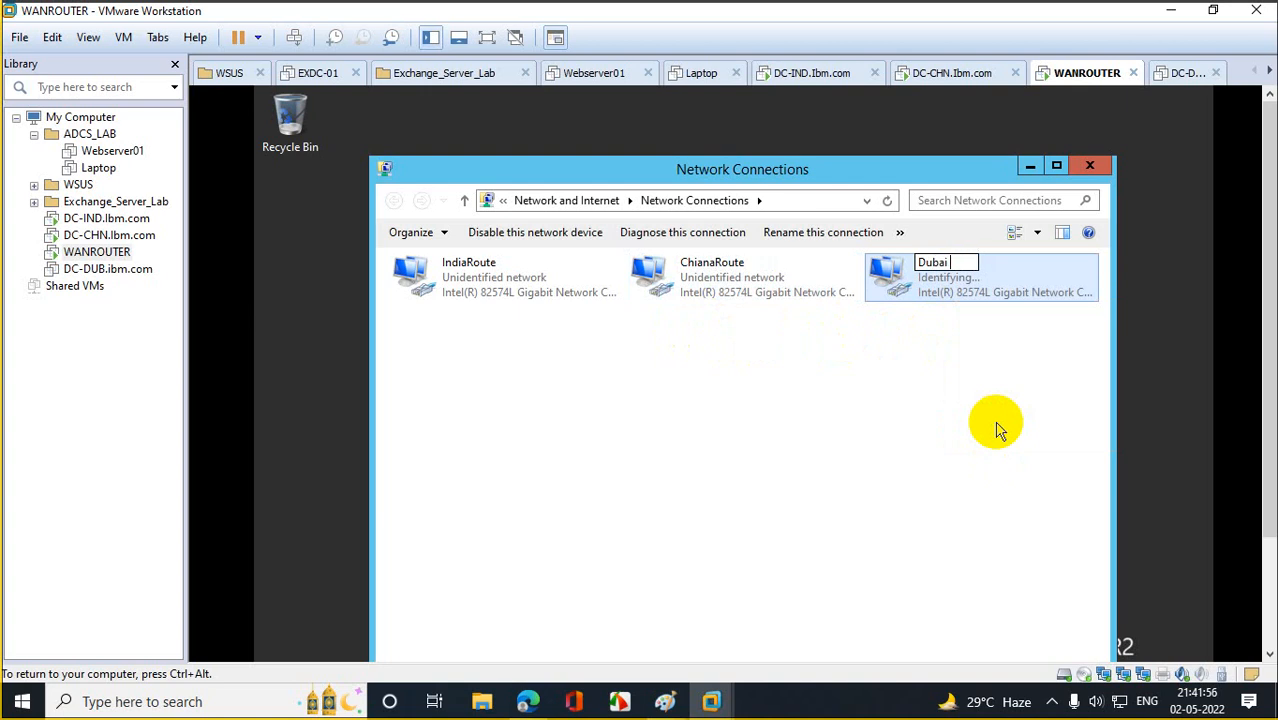
pyautogui.write(' Route')
pyautogui.click(912, 442)
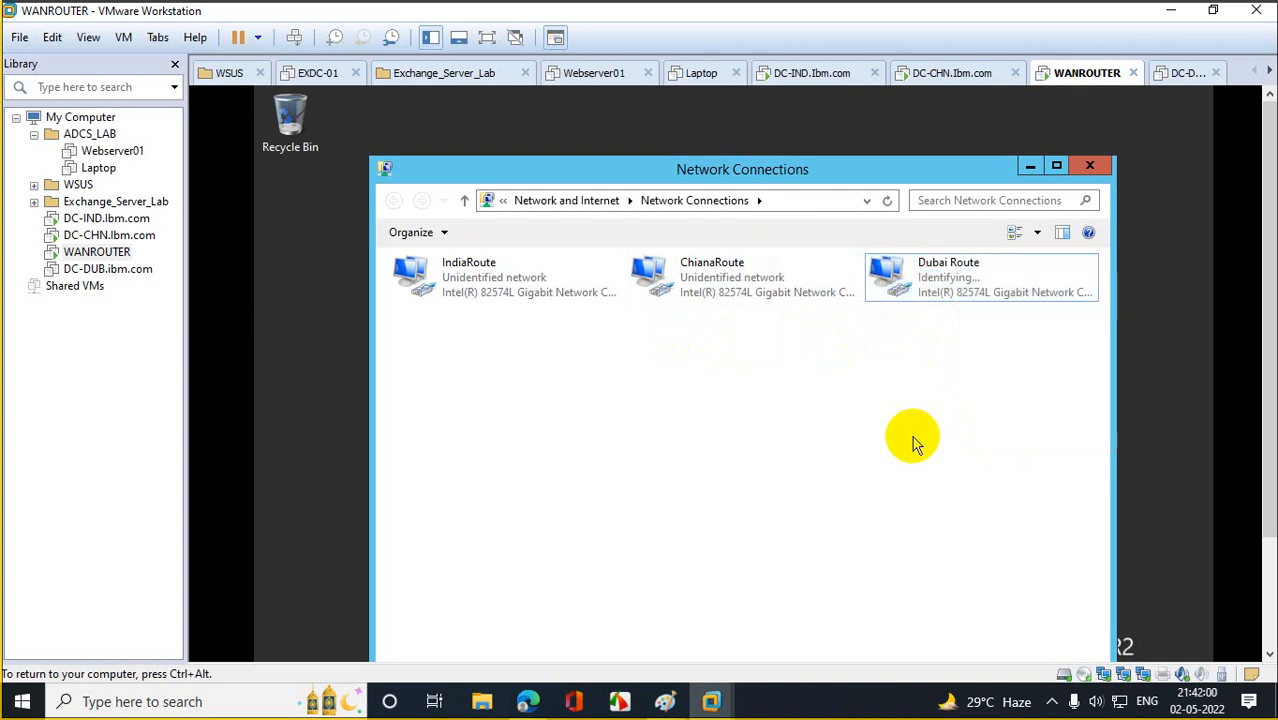
# Bring up the IPv4 settings in IndiaRoute's connection properties.
pyautogui.rightClick(436, 282)
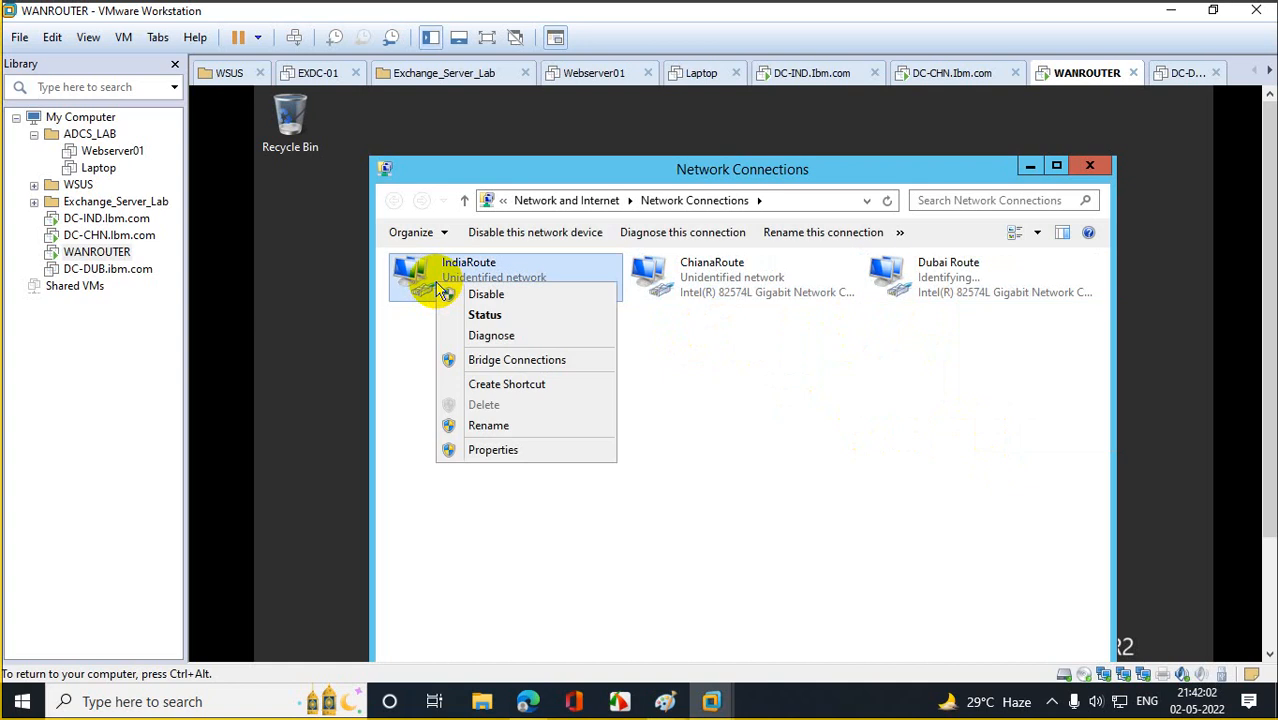
pyautogui.click(493, 449)
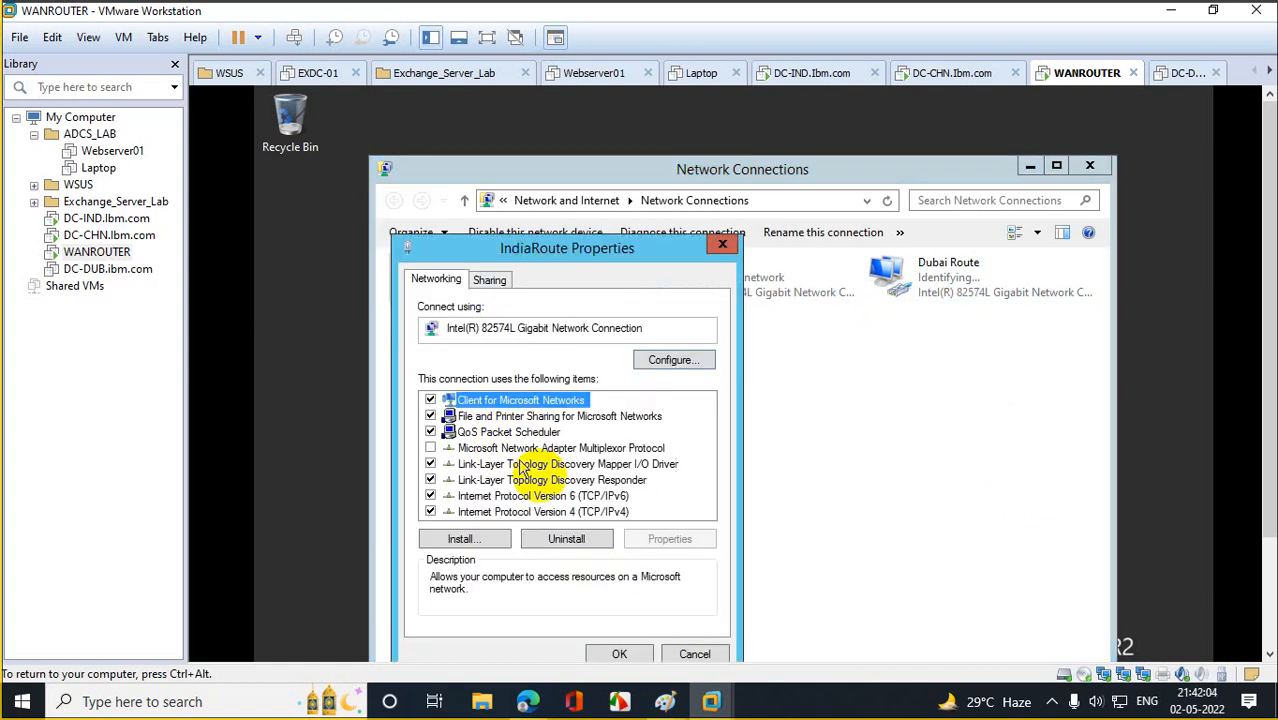
pyautogui.doubleClick(588, 514)
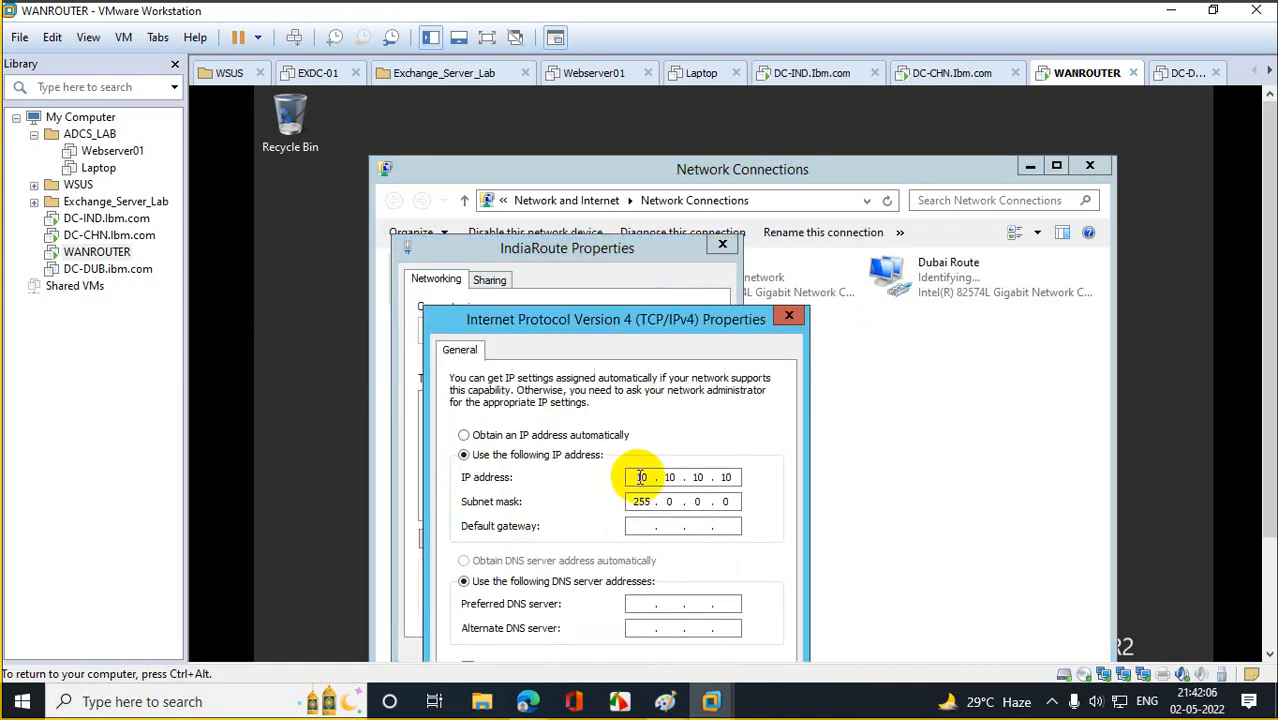
# Close IndiaRoute's dialogs and set ChianaRoute's IPv4 to static 20.20.20.20, mask 255.0.0.0.
pyautogui.click(790, 316)
pyautogui.click(722, 244)
pyautogui.click(713, 275)
pyautogui.rightClick(711, 272)
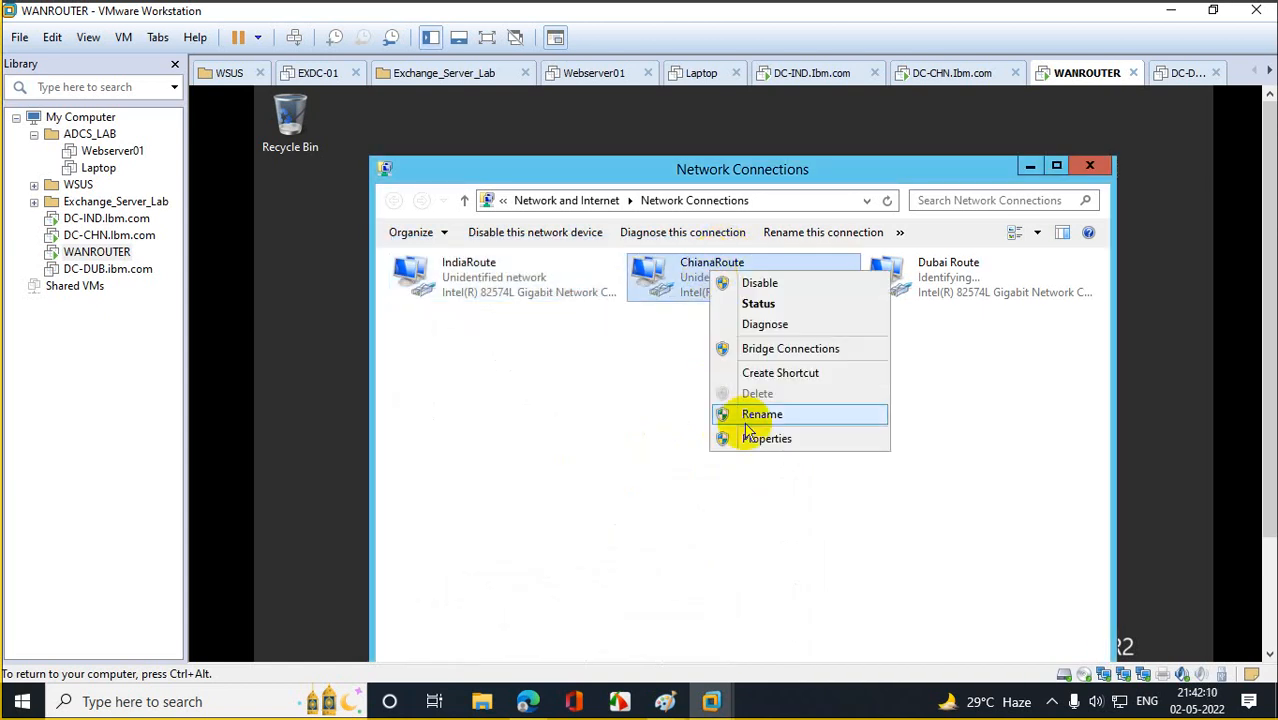
pyautogui.click(766, 440)
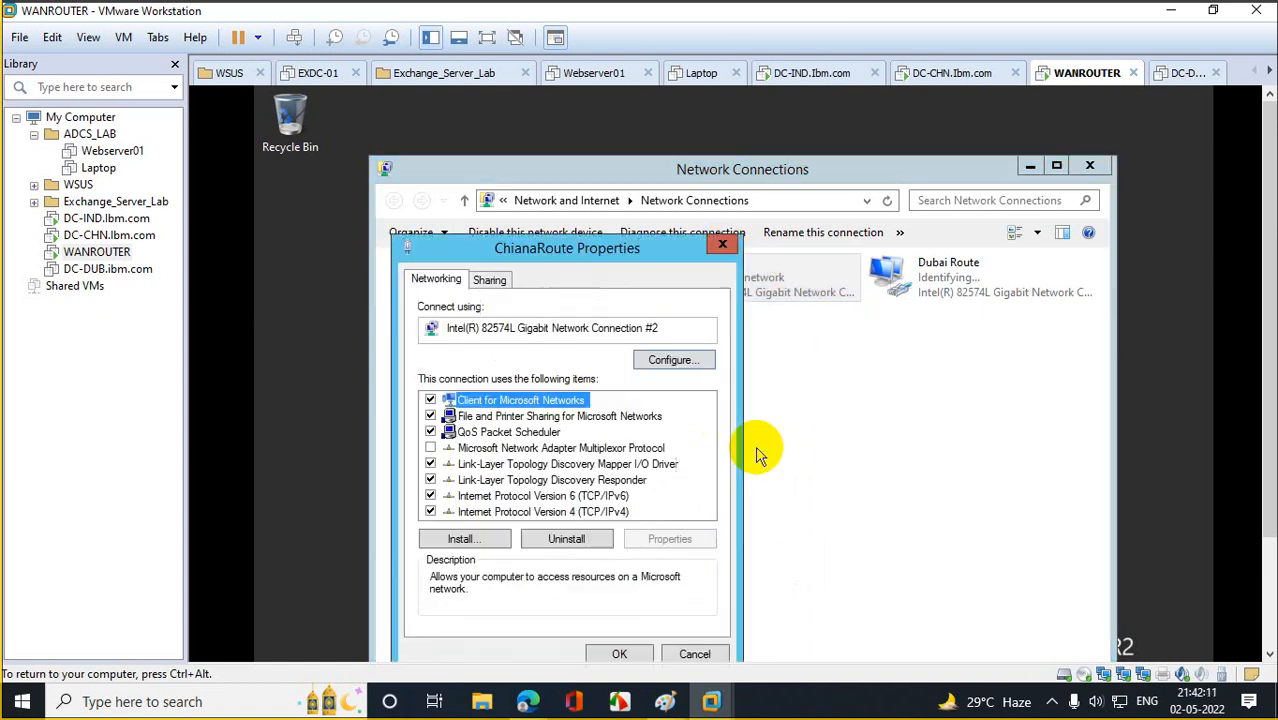
pyautogui.doubleClick(565, 510)
pyautogui.click(533, 457)
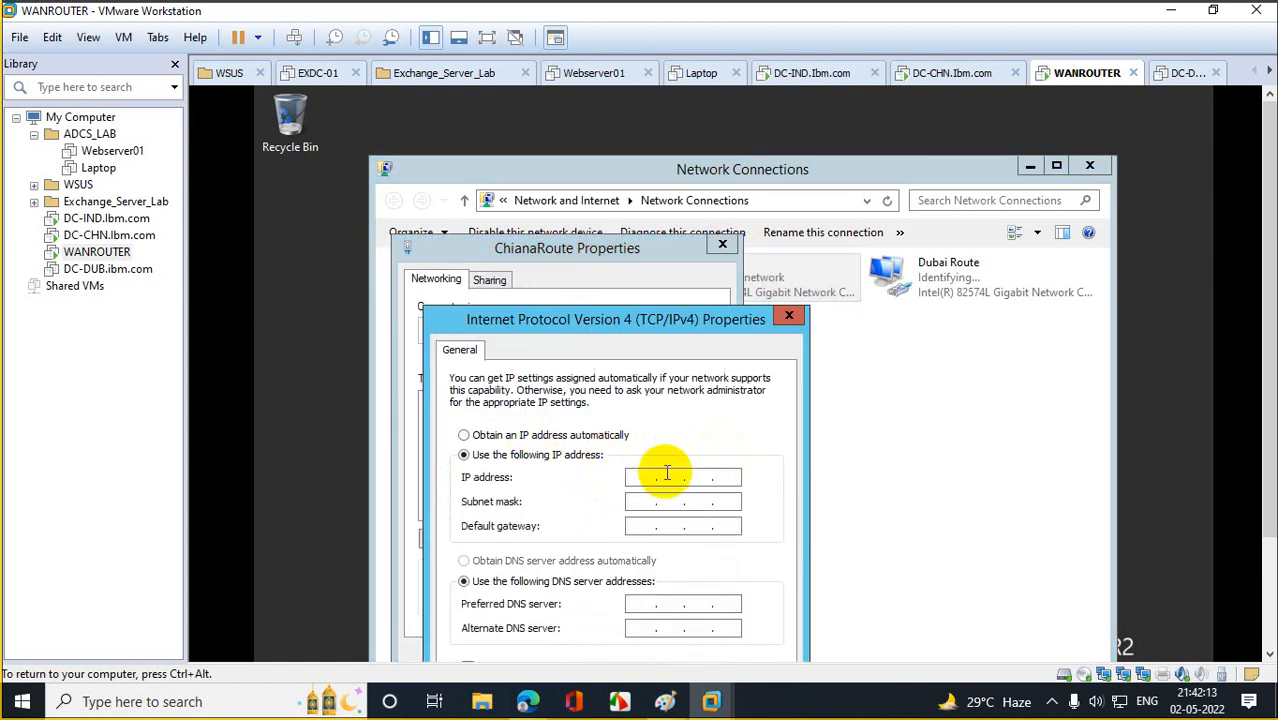
pyautogui.click(645, 477)
pyautogui.write('20 . ')
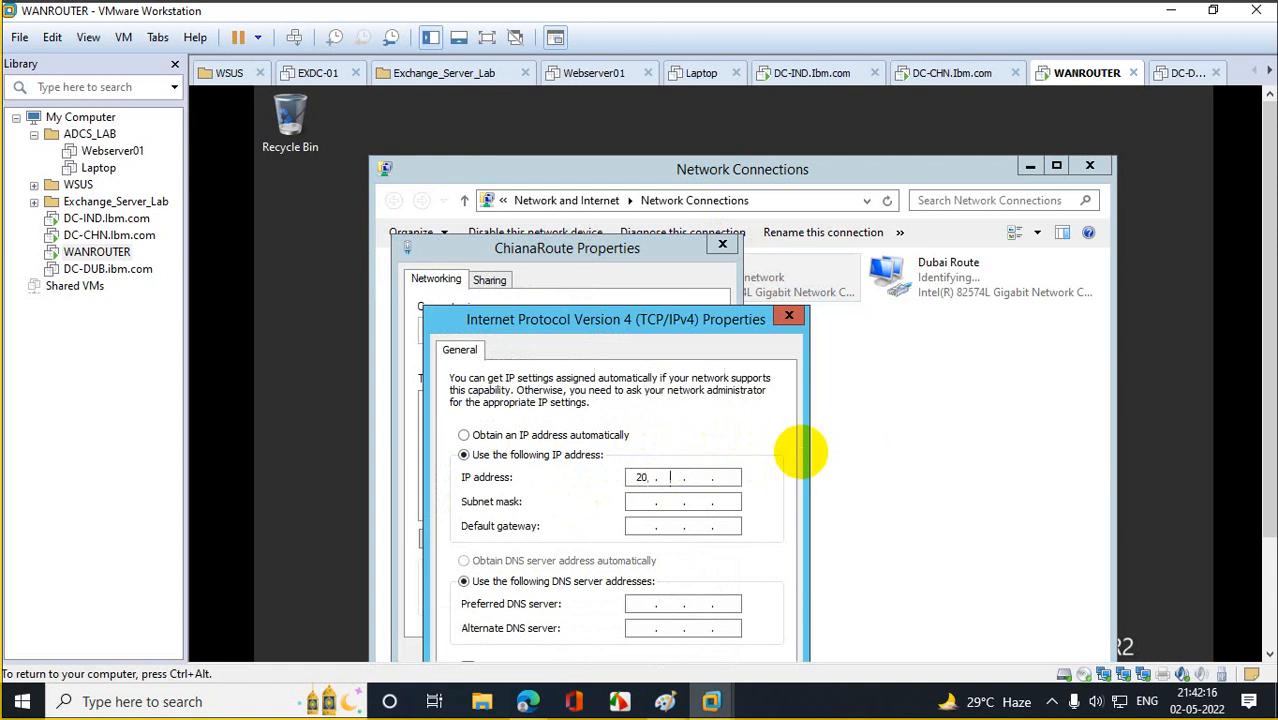
pyautogui.write('20 . 20 . 20')
pyautogui.press('Tab')
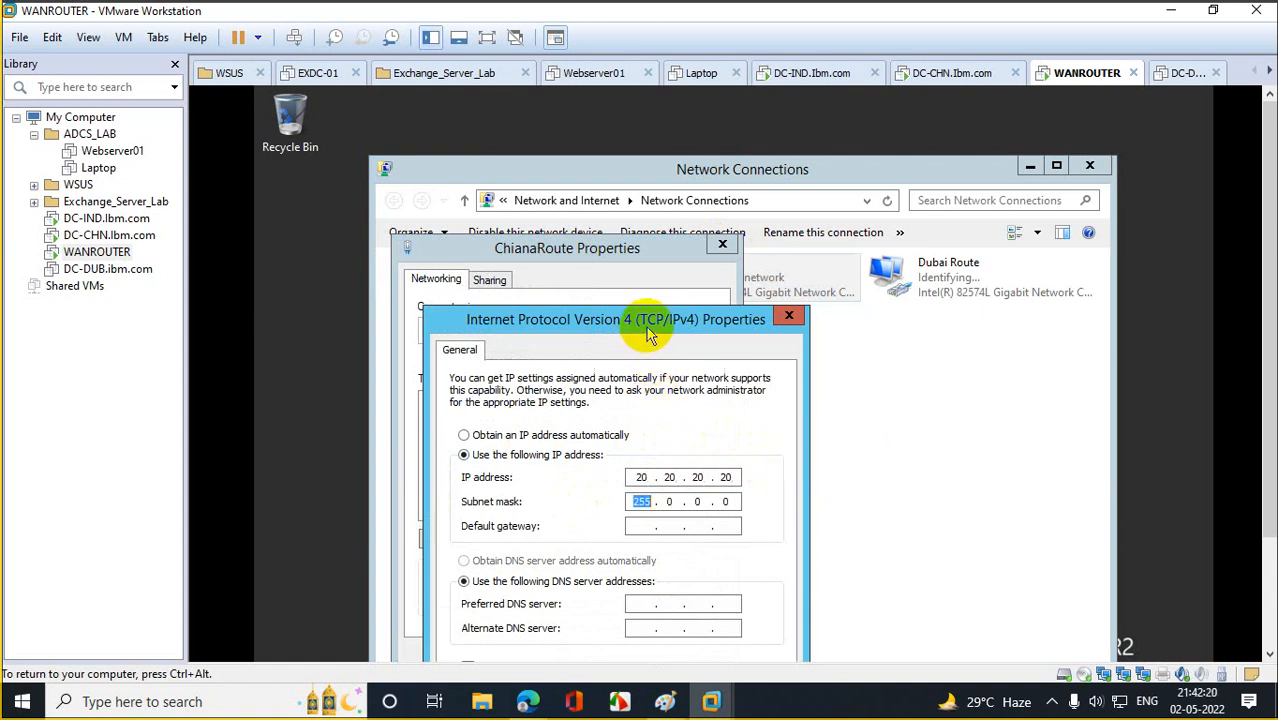
pyautogui.moveTo(648, 333); pyautogui.dragTo(695, 222)
pyautogui.click(730, 599)
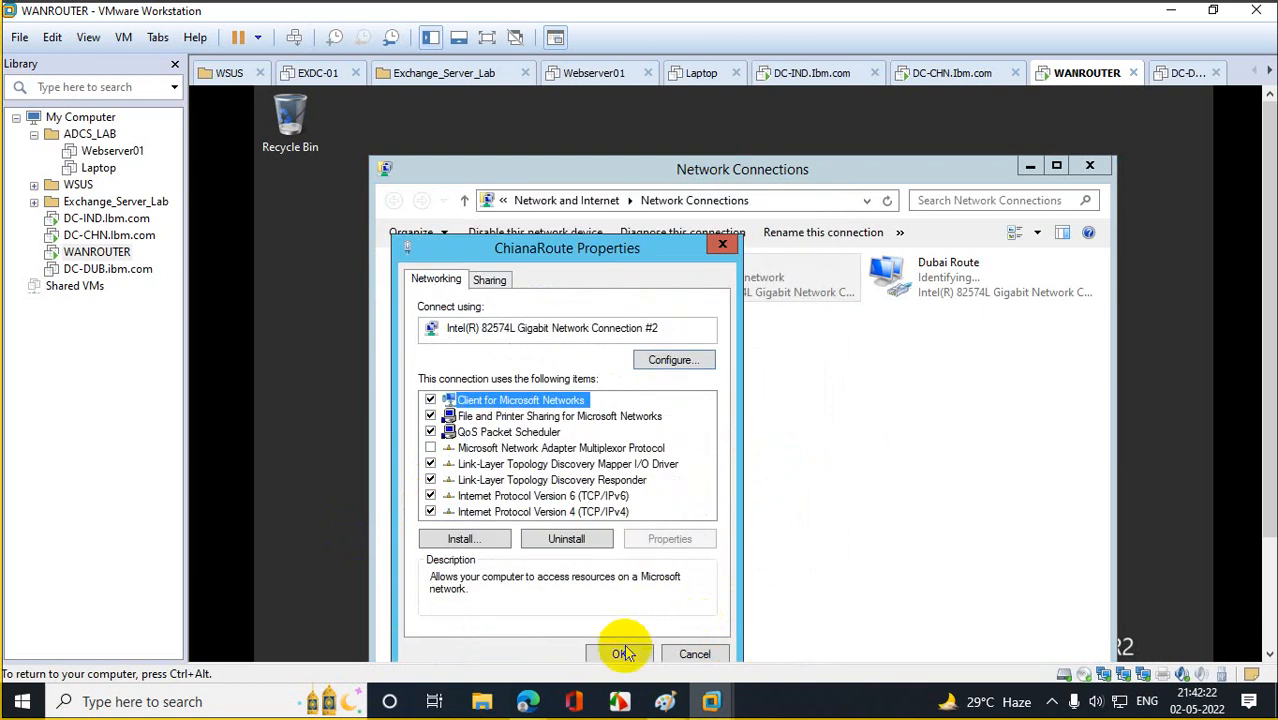
pyautogui.click(623, 654)
# Dismiss the open-property-sheets warning and close Dubai Route's properties.
pyautogui.rightClick(927, 268)
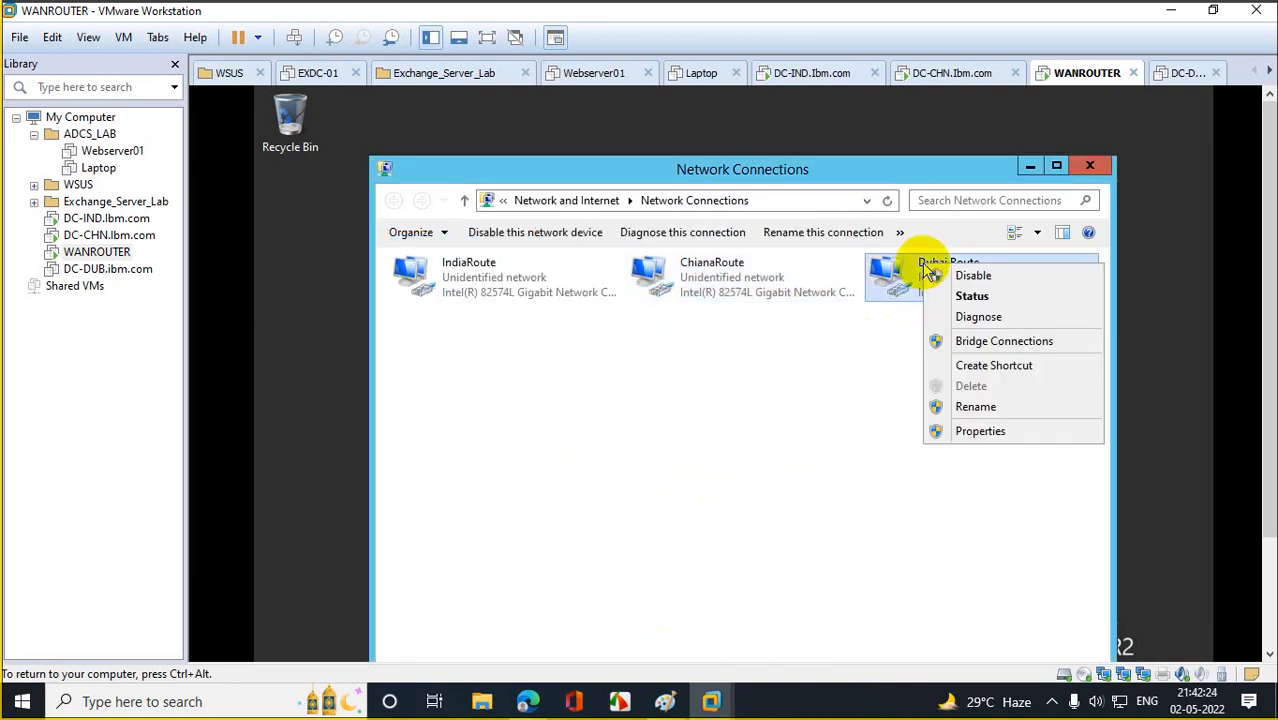
pyautogui.click(984, 438)
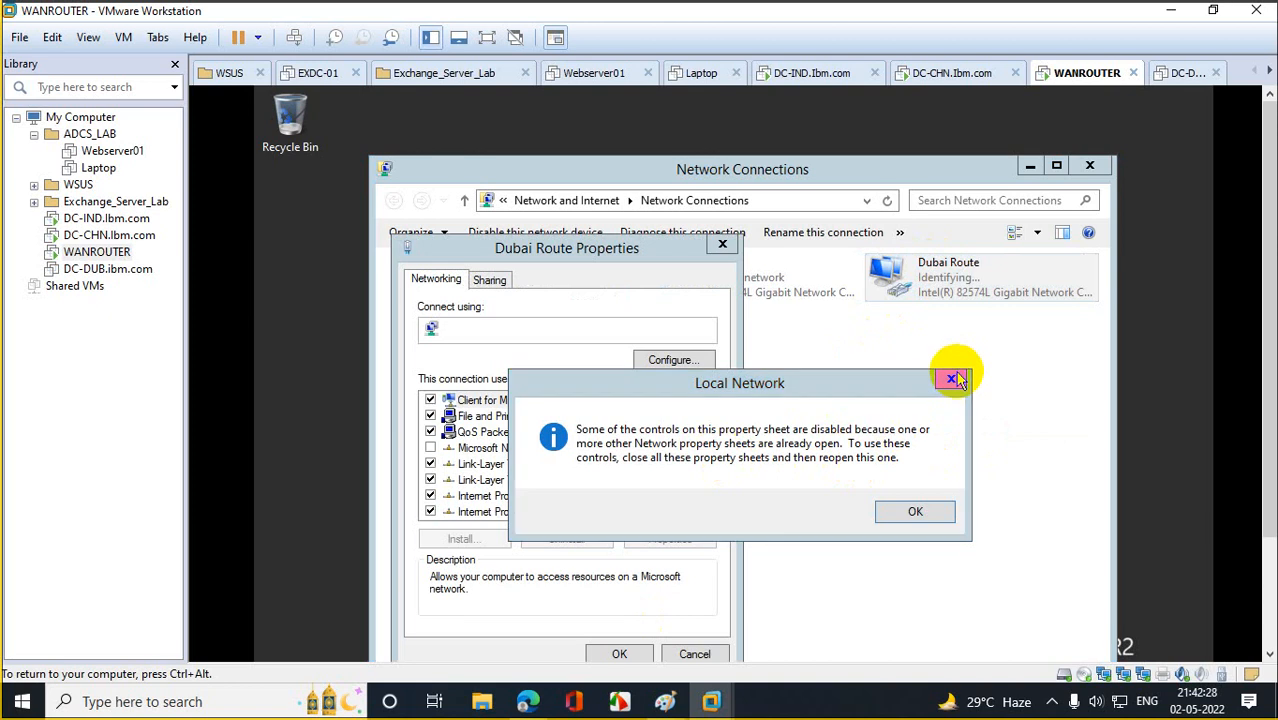
pyautogui.click(960, 376)
pyautogui.click(557, 514)
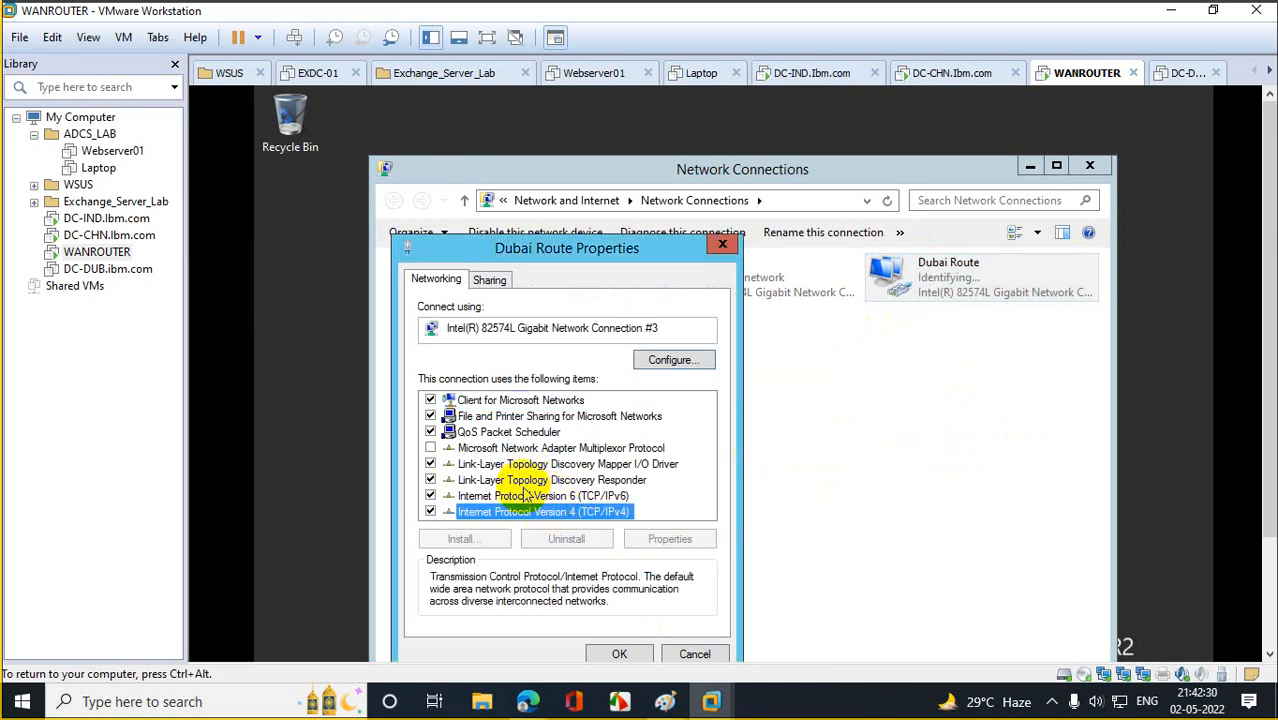
pyautogui.click(722, 244)
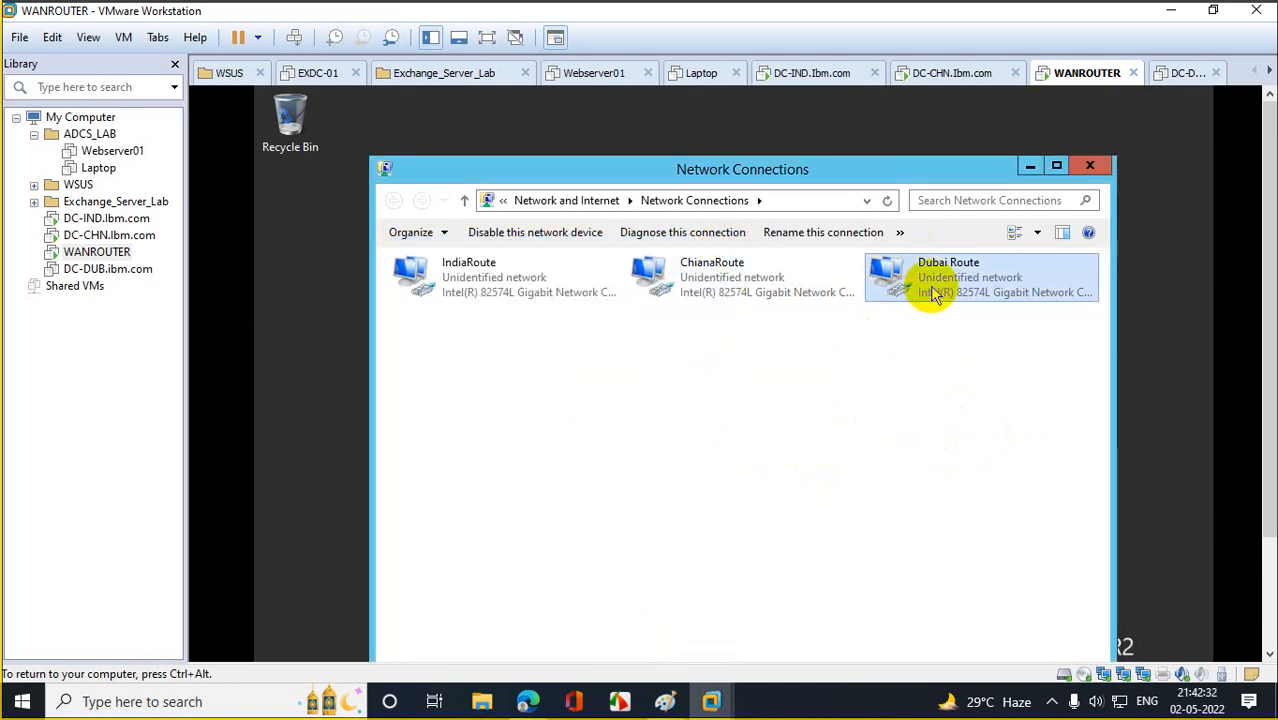
# Set Dubai Route's IPv4 to static 30.30.30.30 with mask 255.0.0.0.
pyautogui.rightClick(932, 292)
pyautogui.click(980, 453)
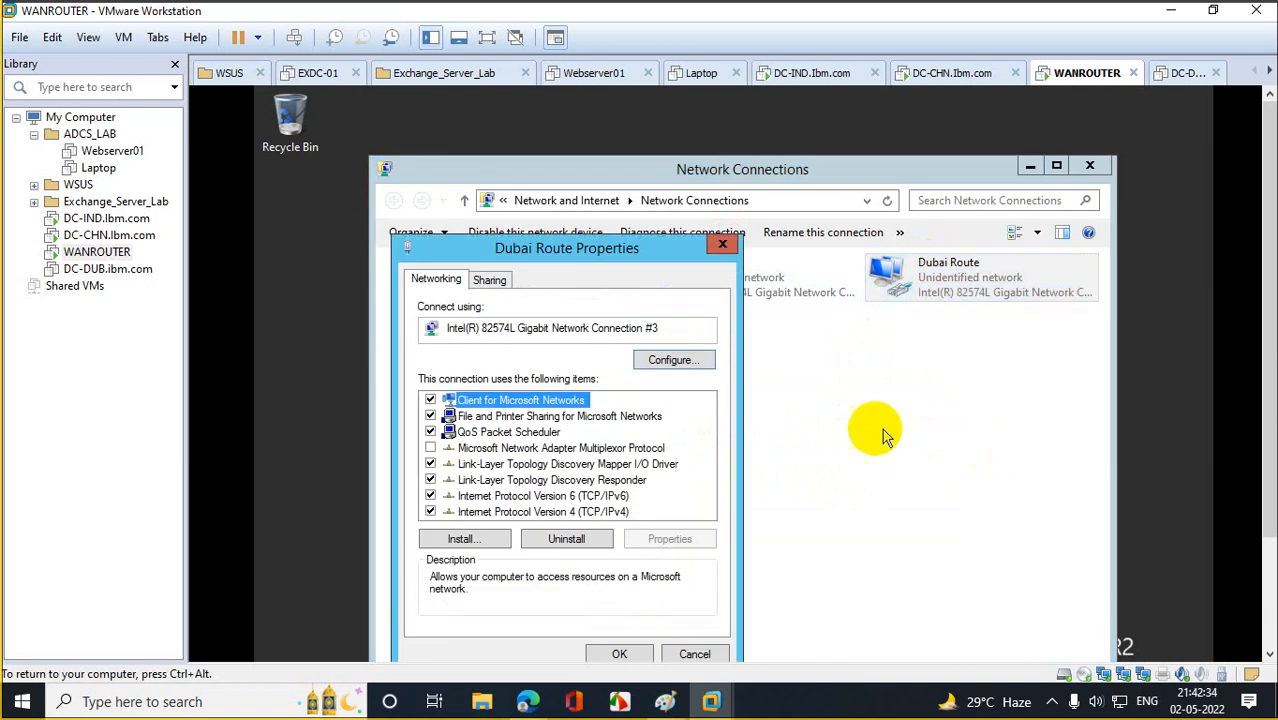
pyautogui.doubleClick(540, 511)
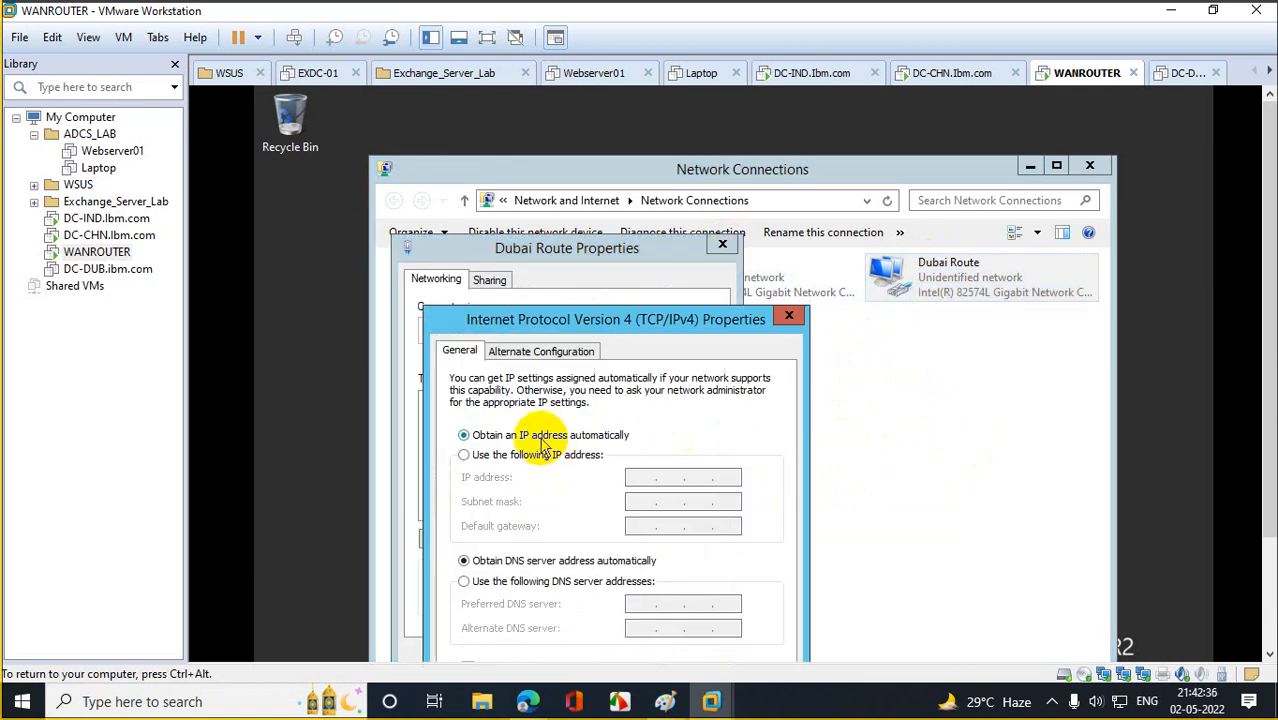
pyautogui.click(540, 454)
pyautogui.click(650, 474)
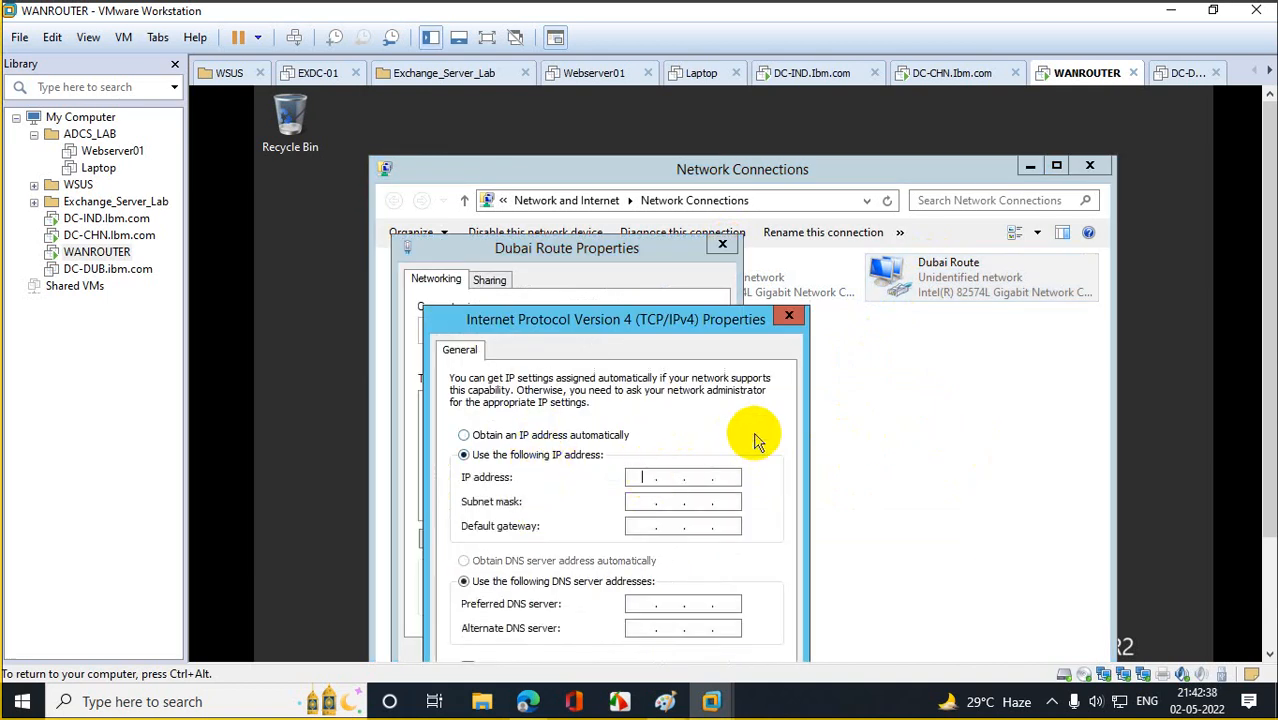
pyautogui.write('30.30.30.30')
pyautogui.press('Tab')
pyautogui.press('Tab')
pyautogui.press('Tab')
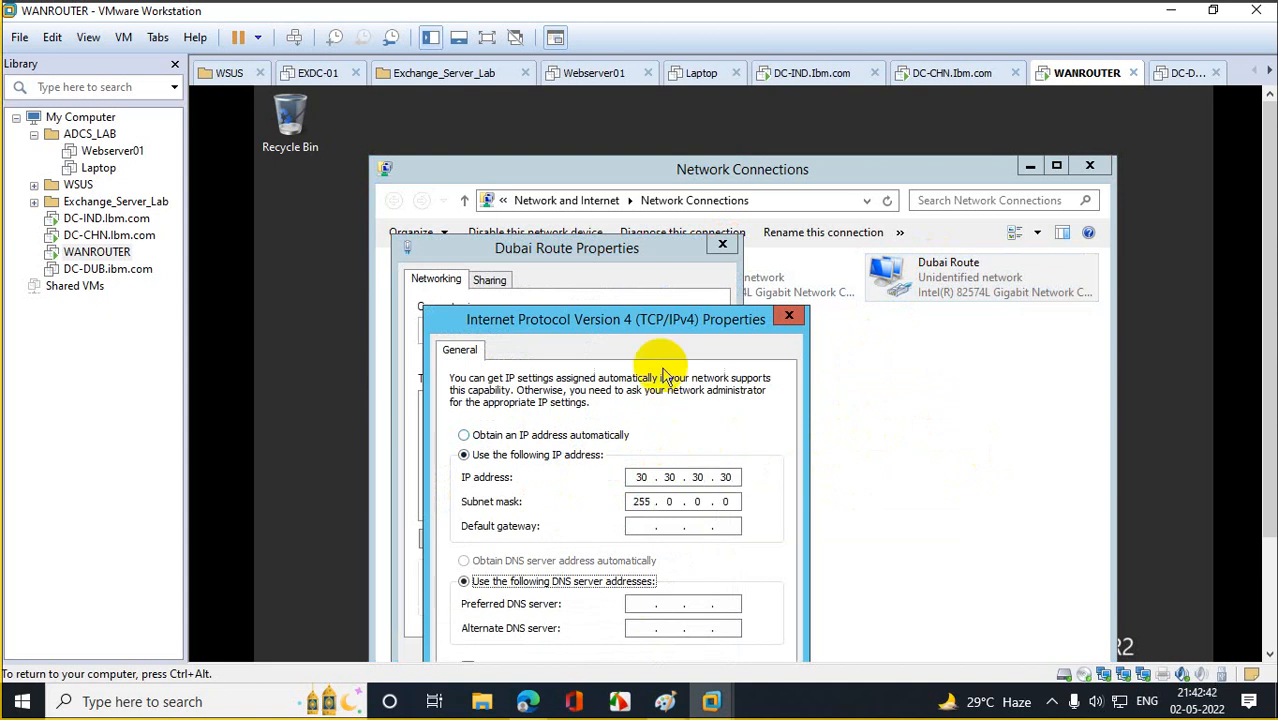
pyautogui.moveTo(650, 319); pyautogui.dragTo(706, 183)
pyautogui.click(730, 578)
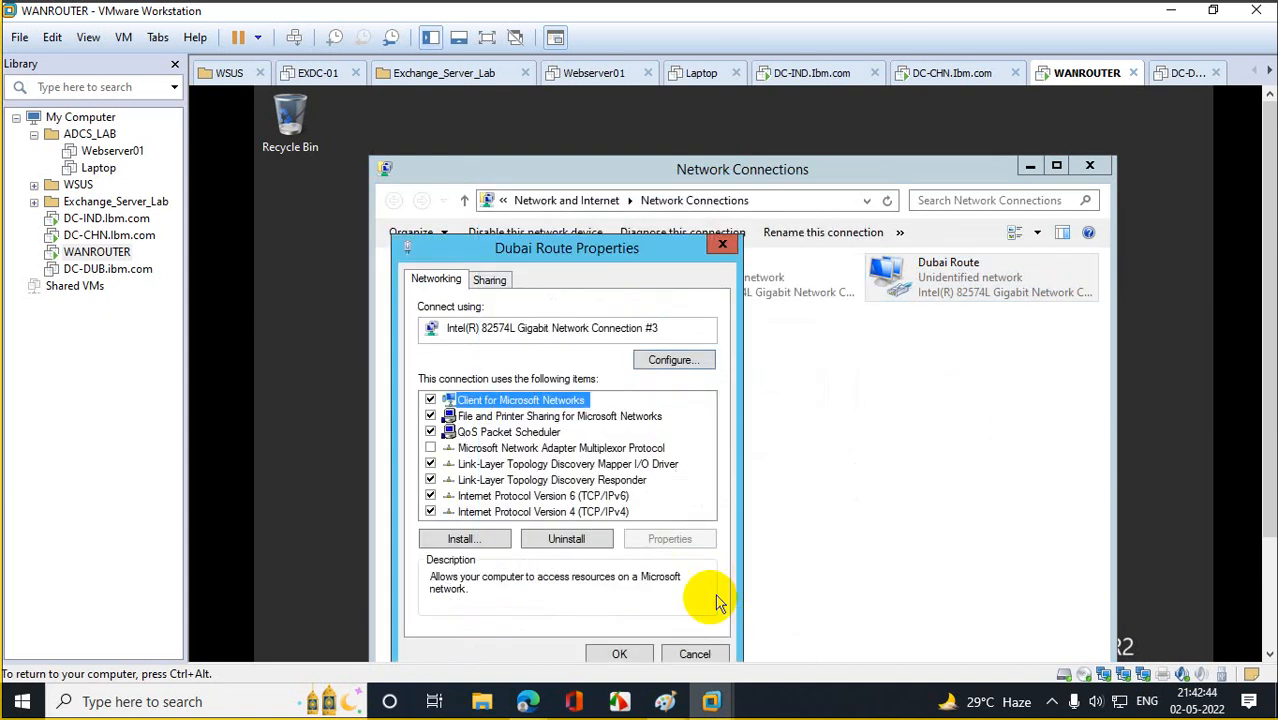
pyautogui.click(622, 654)
pyautogui.click(856, 422)
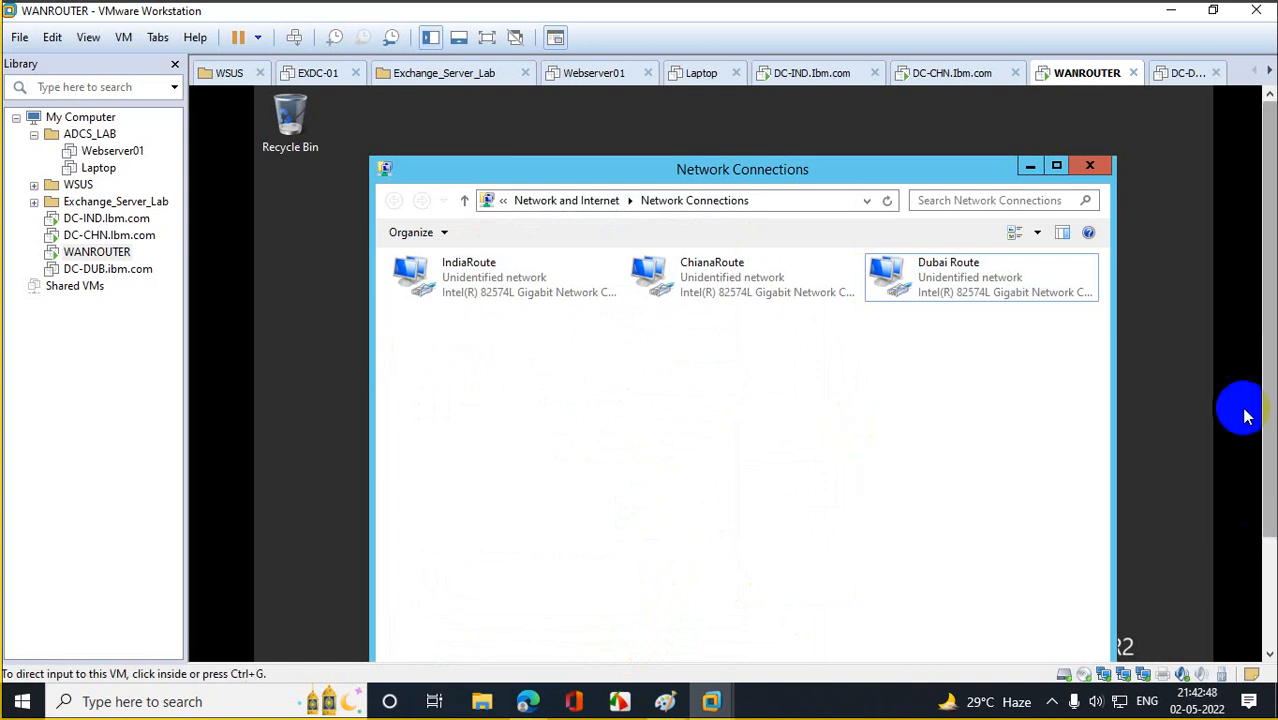
# Launch the firewall settings from Run and choose Turn off for private and public networks.
pyautogui.moveTo(1269, 330); pyautogui.dragTo(1269, 445)
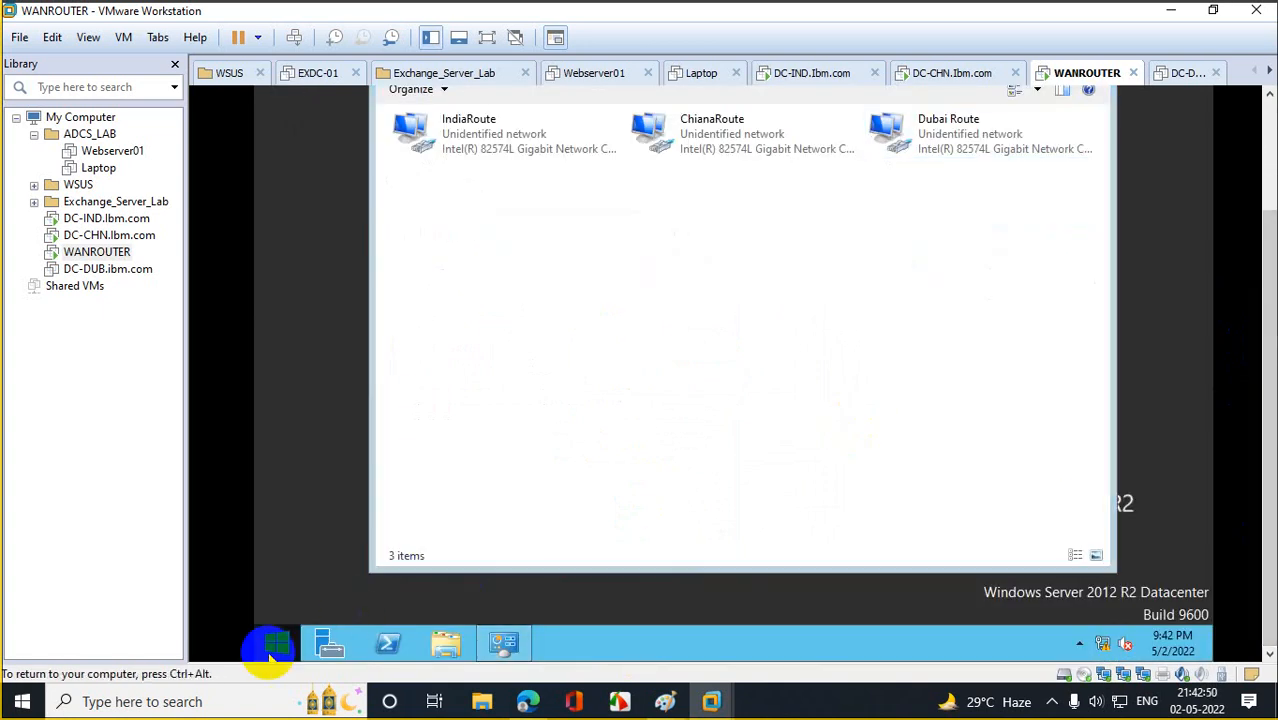
pyautogui.rightClick(270, 643)
pyautogui.click(310, 594)
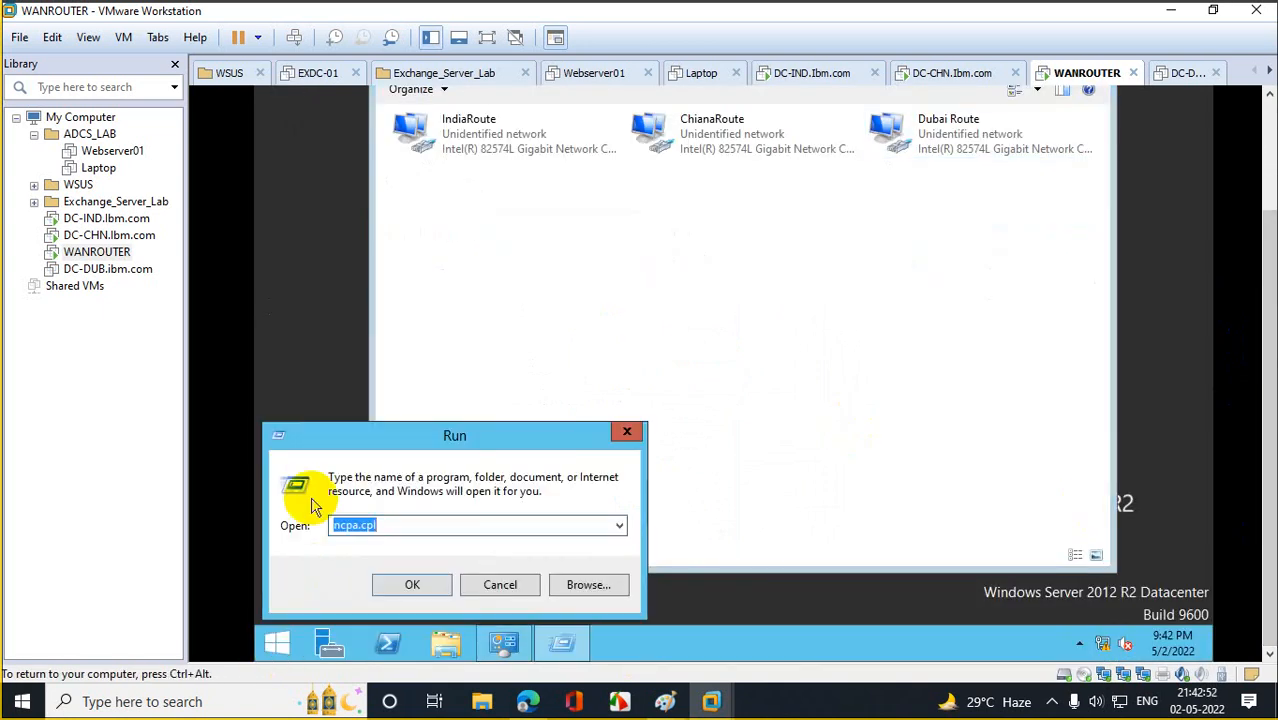
pyautogui.write('firewall')
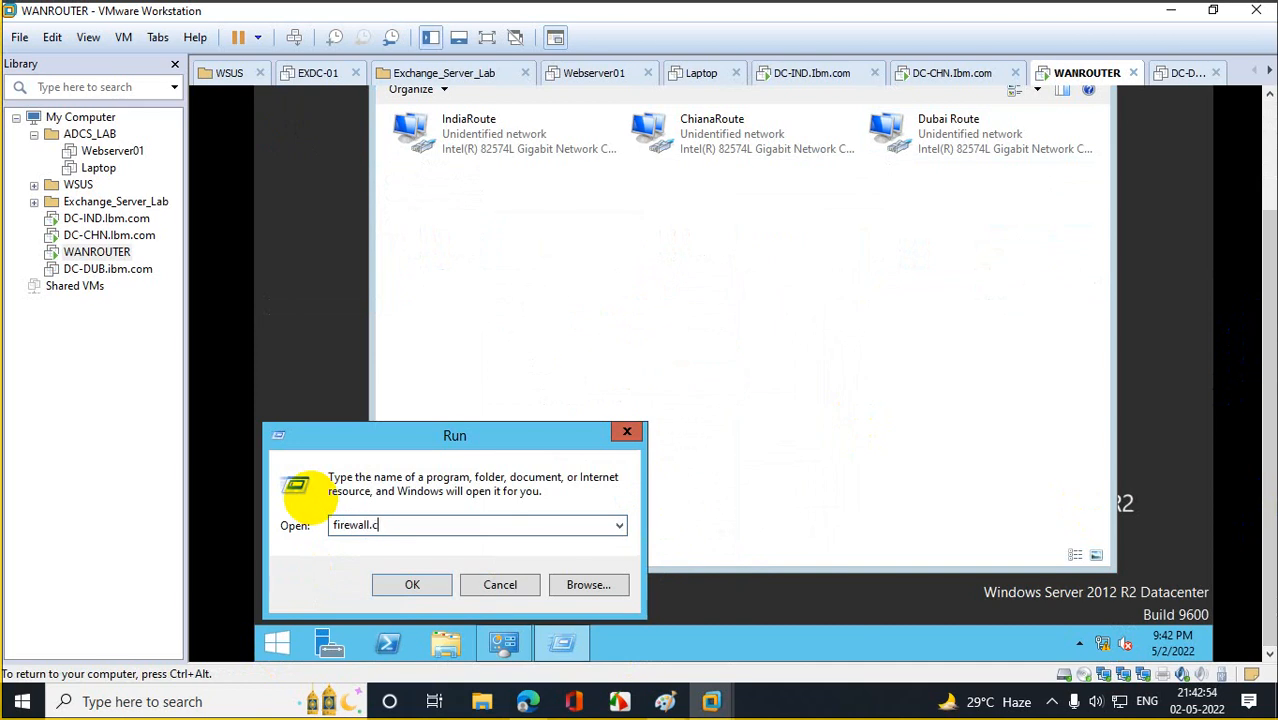
pyautogui.press('Return')
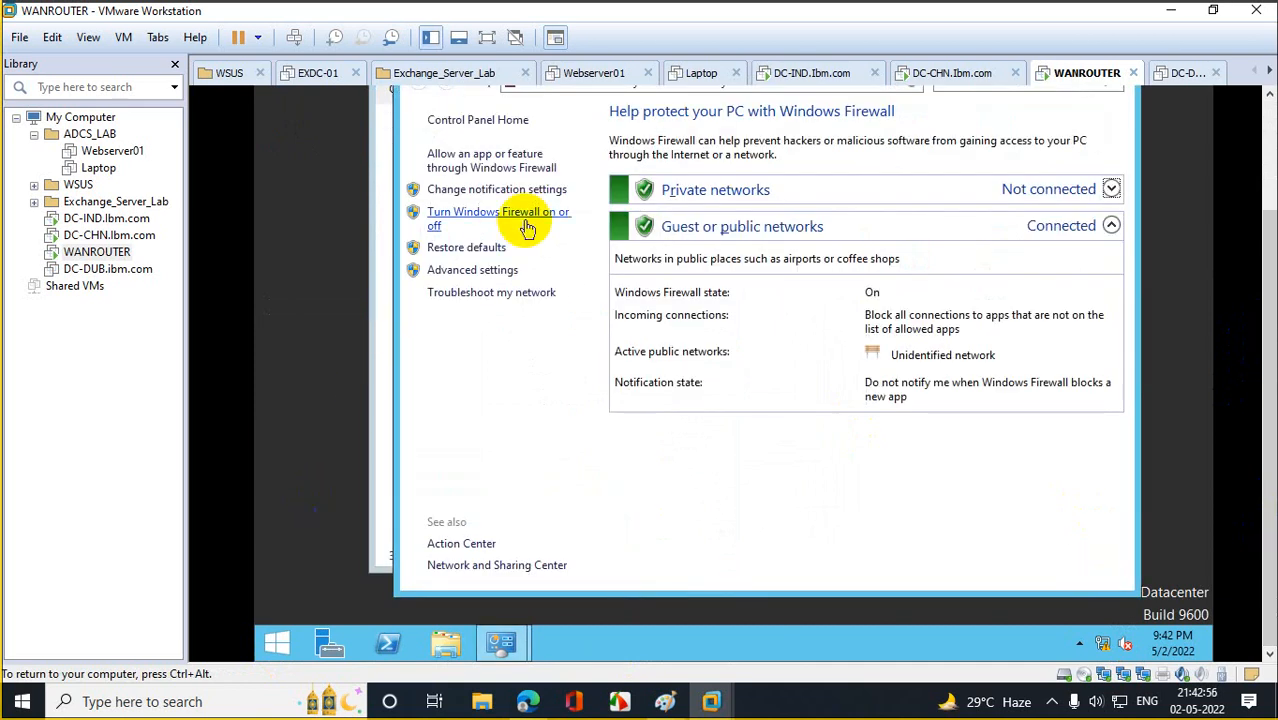
pyautogui.click(528, 225)
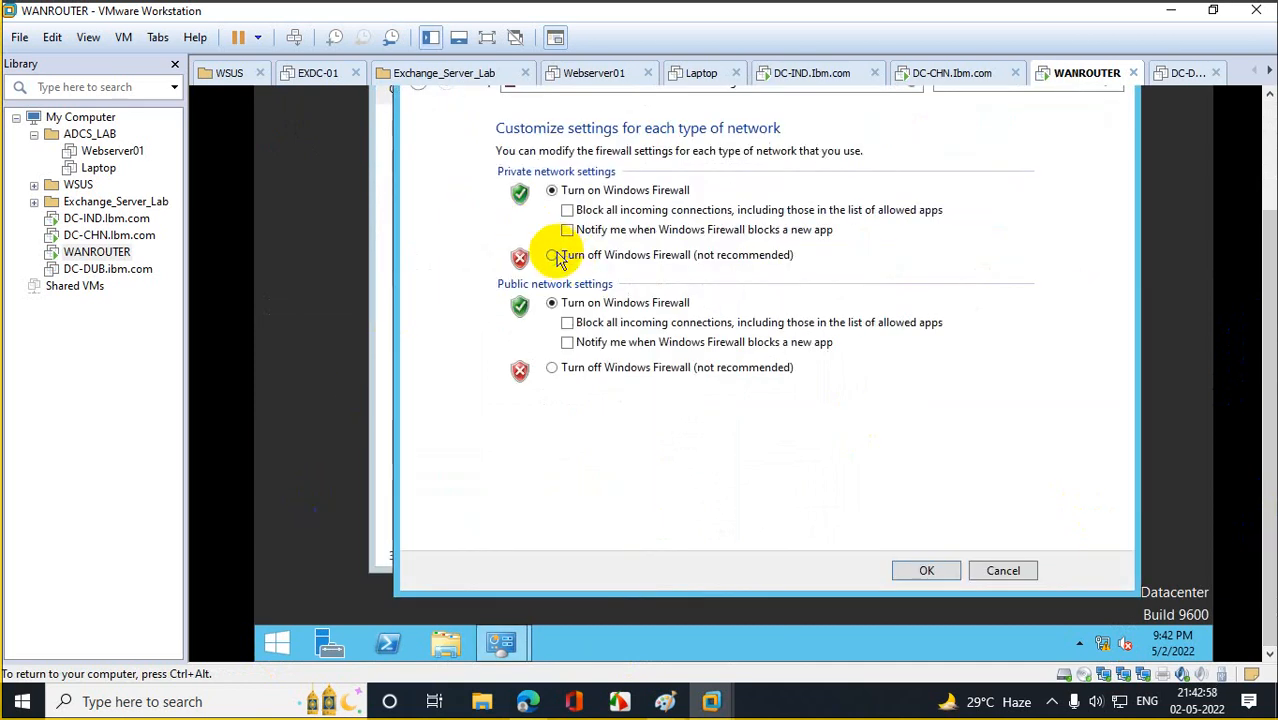
pyautogui.click(560, 255)
pyautogui.click(563, 370)
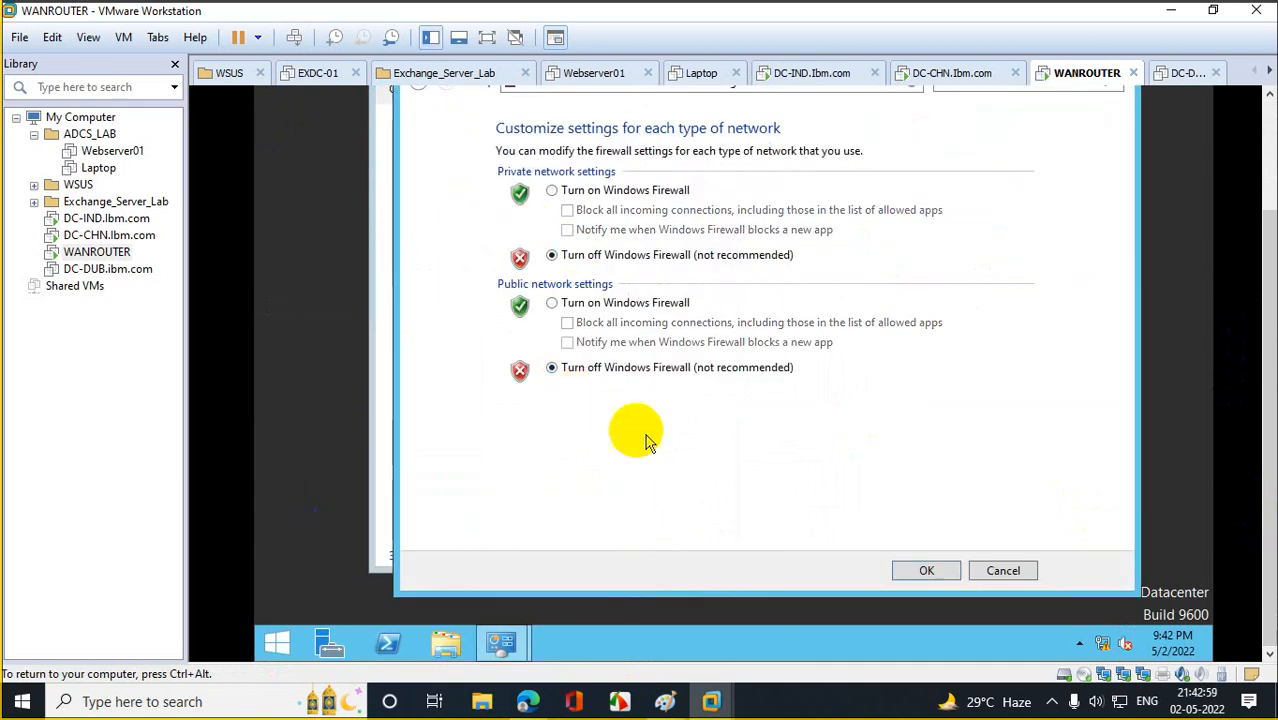
pyautogui.click(922, 569)
pyautogui.hotkey('ctrl', 'alt')
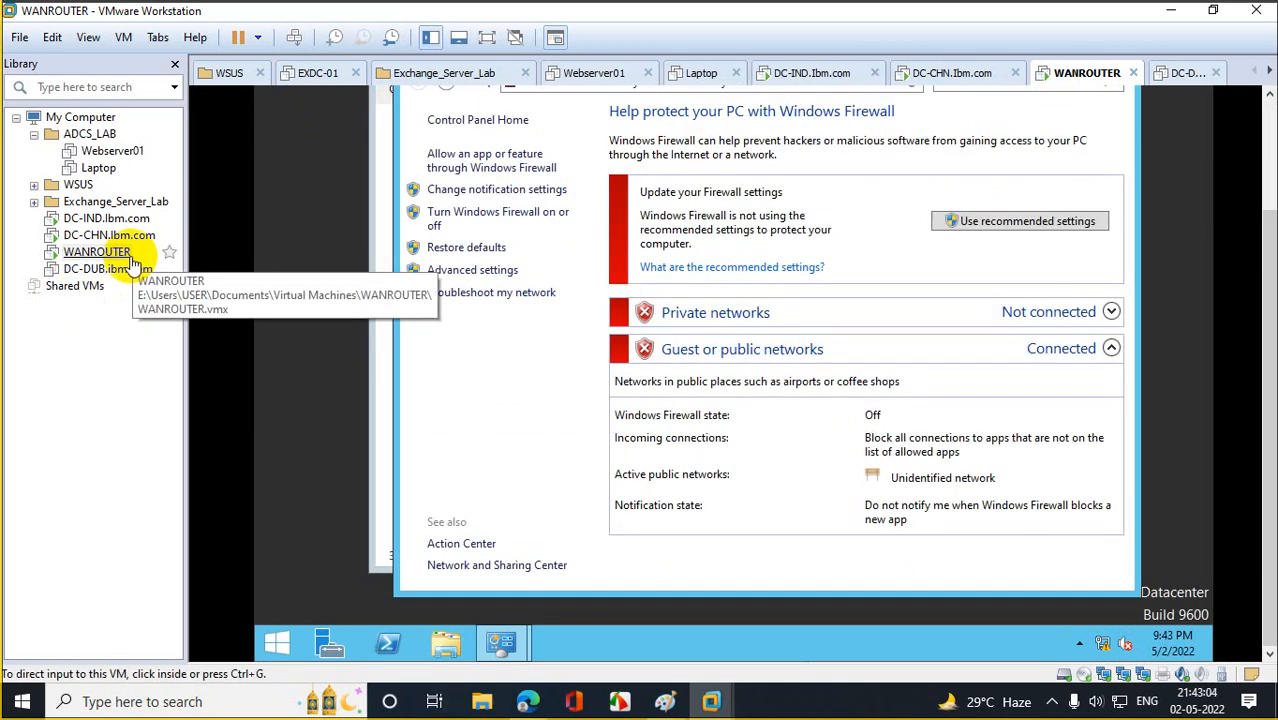
# Select DC-DUB in the Library, power it on, and click into the booted desktop.
pyautogui.click(105, 218)
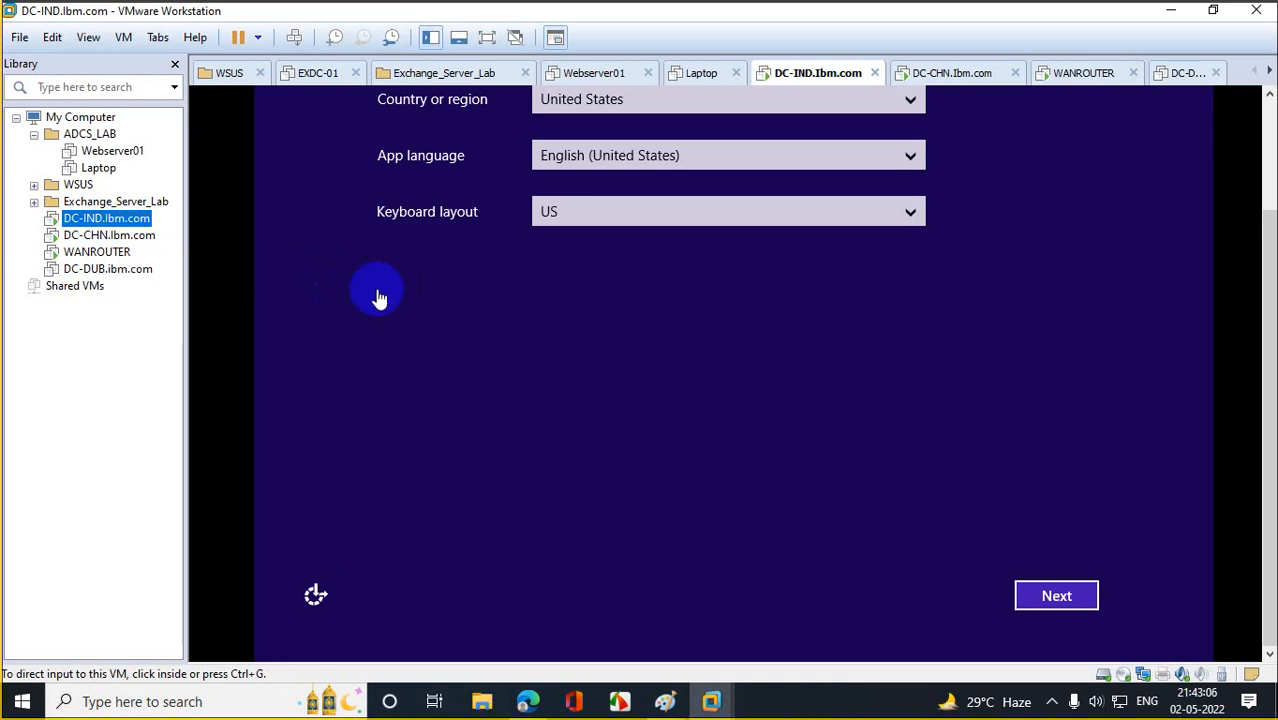
pyautogui.hotkey('ctrl', 'alt')
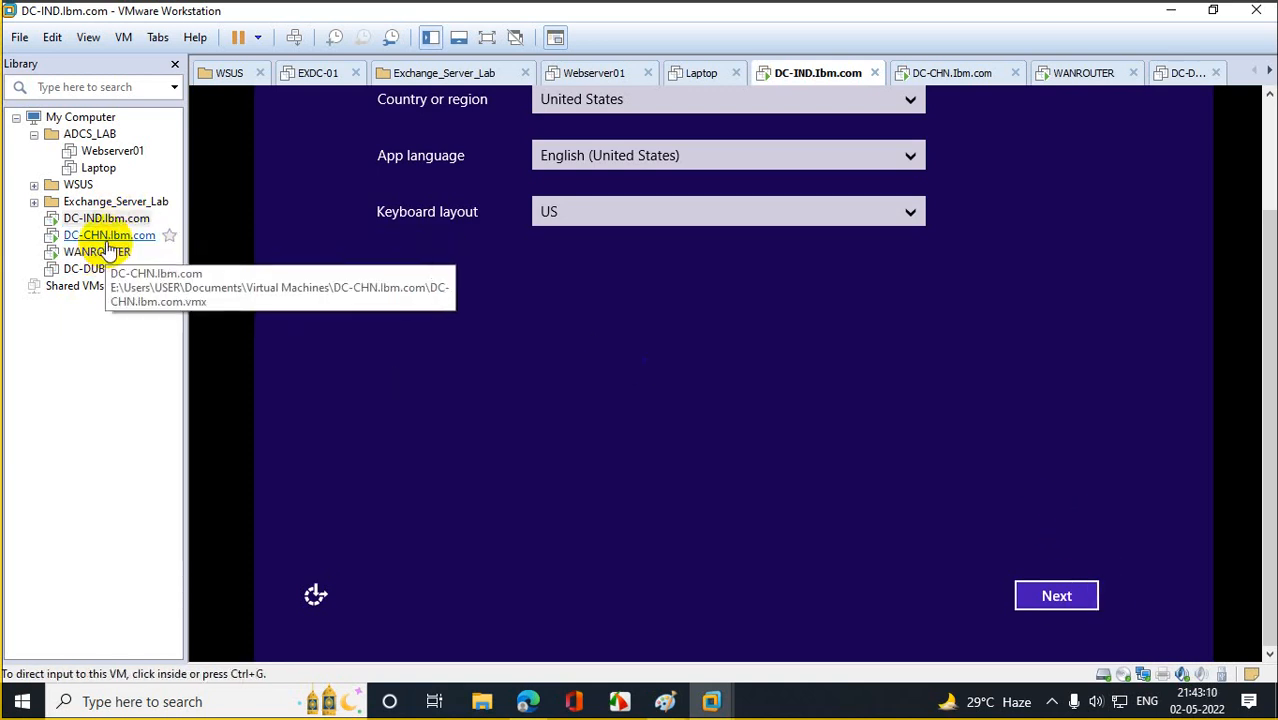
pyautogui.click(108, 238)
pyautogui.click(108, 270)
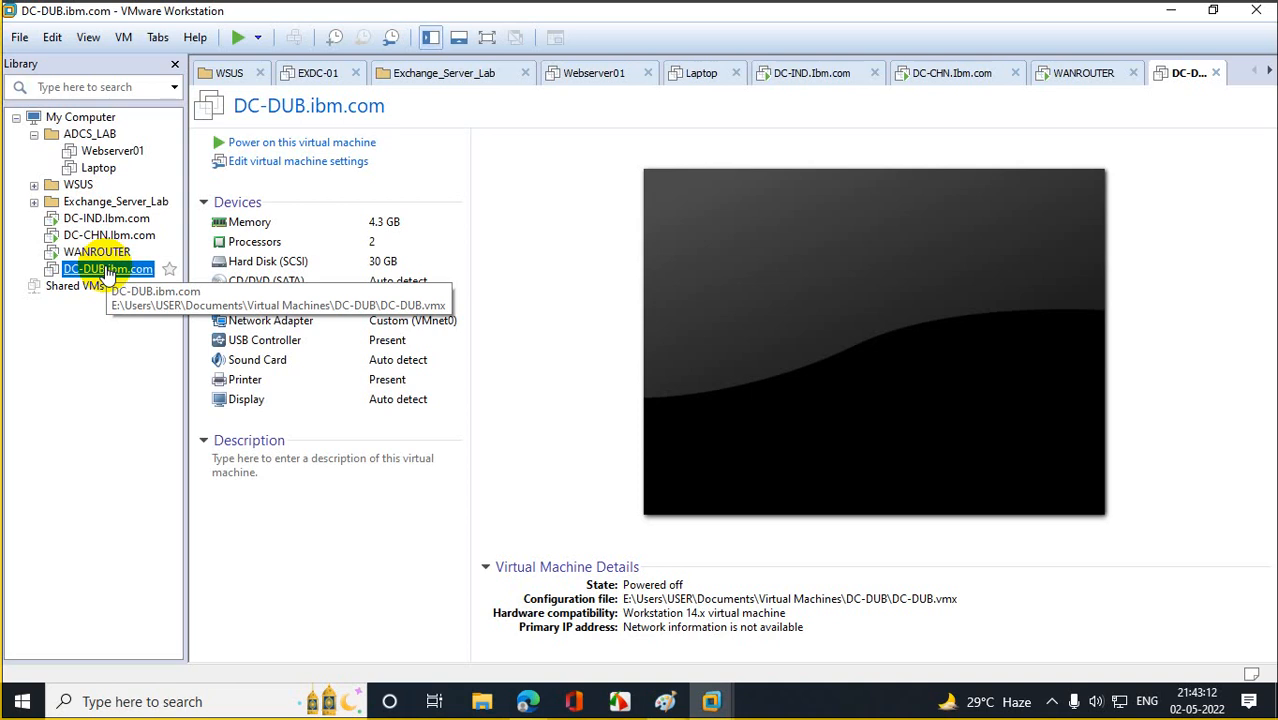
pyautogui.click(256, 146)
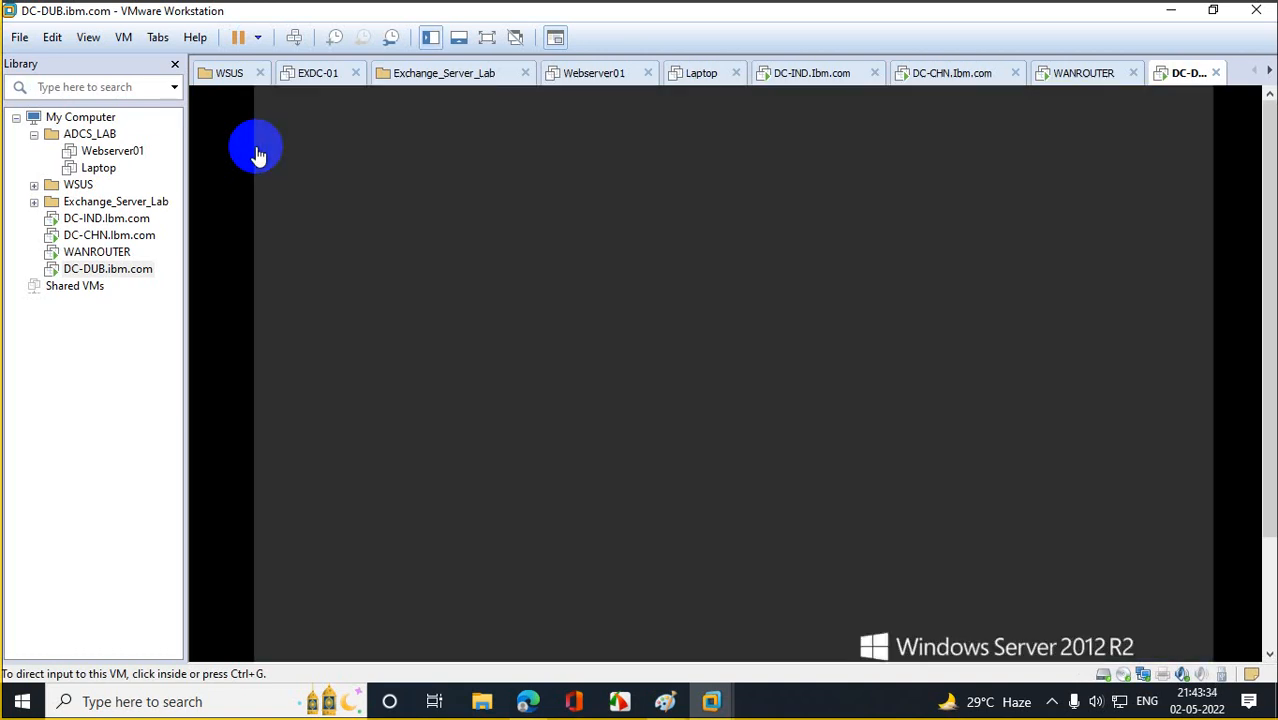
pyautogui.click(836, 566)
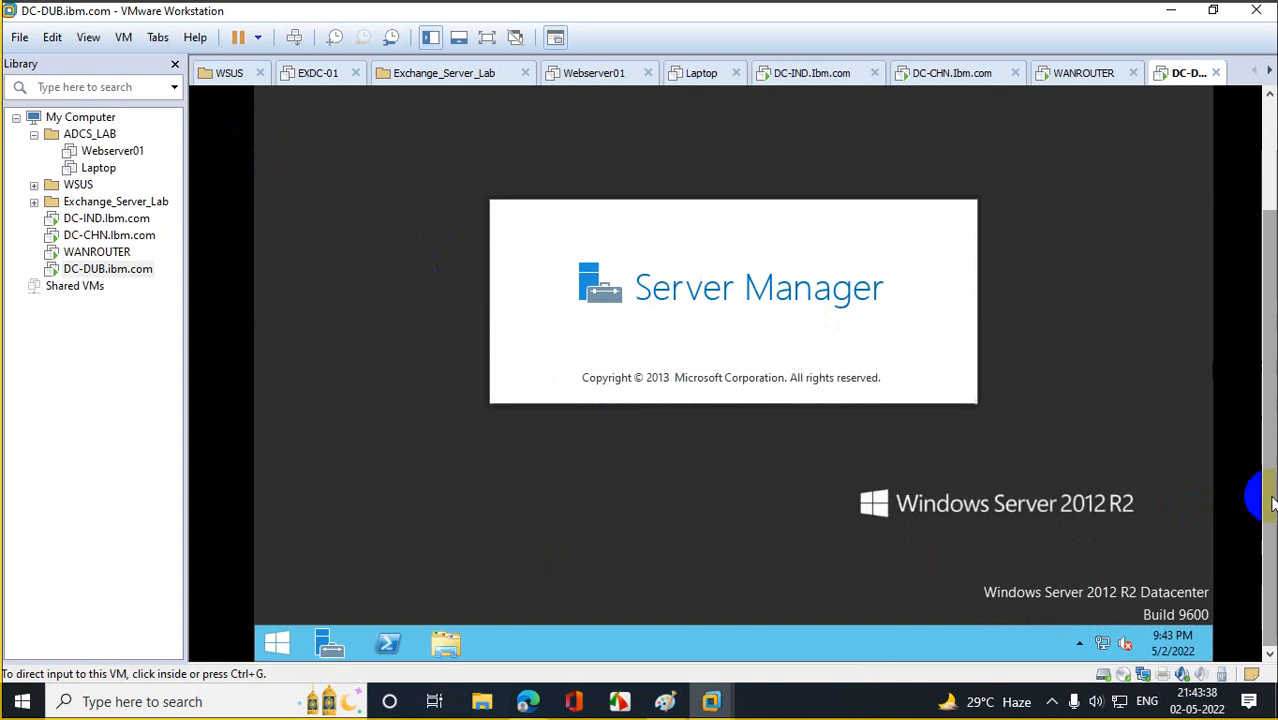
# Run sysprep.exe with OOBE, Generalize ticked and Reboot as the shutdown option.
pyautogui.rightClick(271, 638)
pyautogui.click(343, 585)
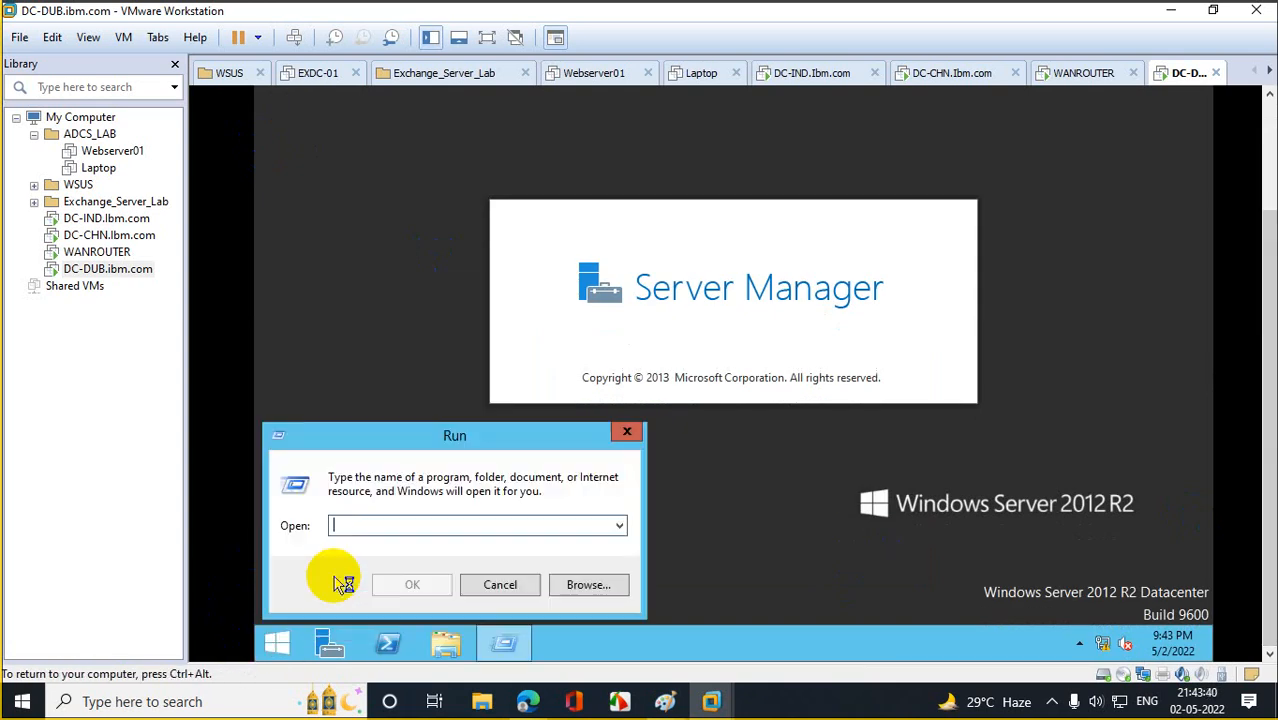
pyautogui.write('sysprep')
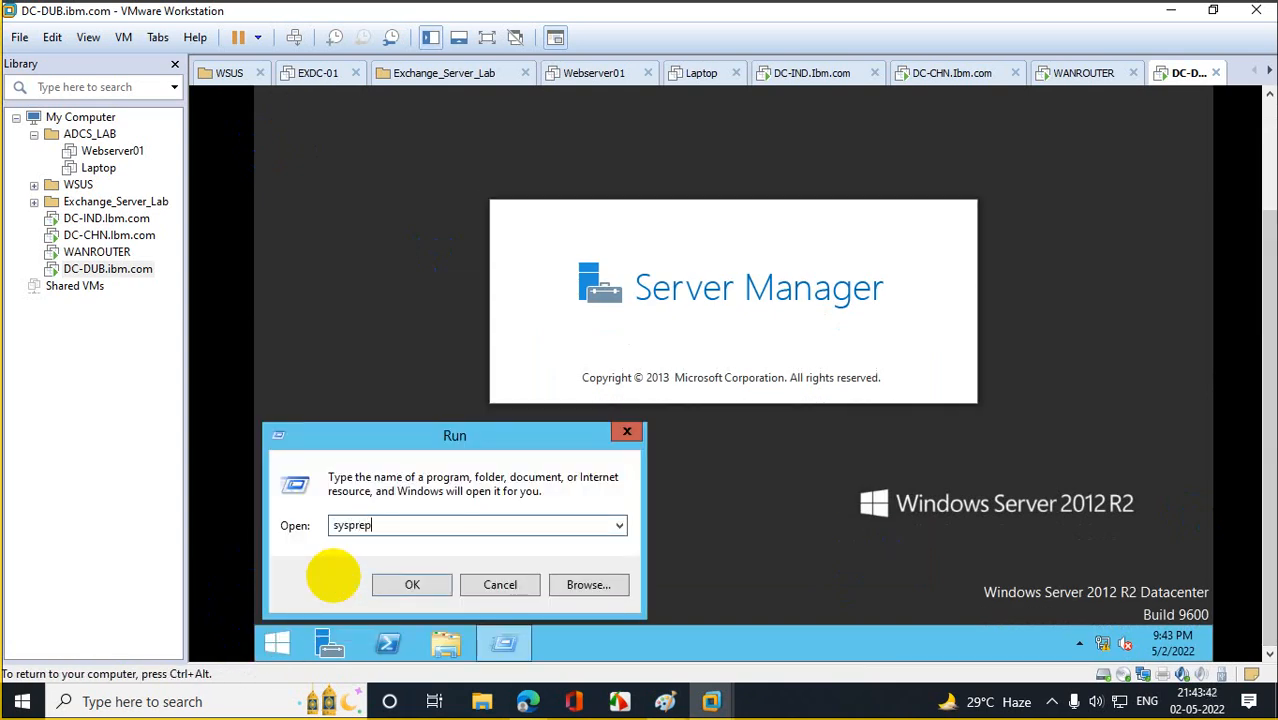
pyautogui.press('Return')
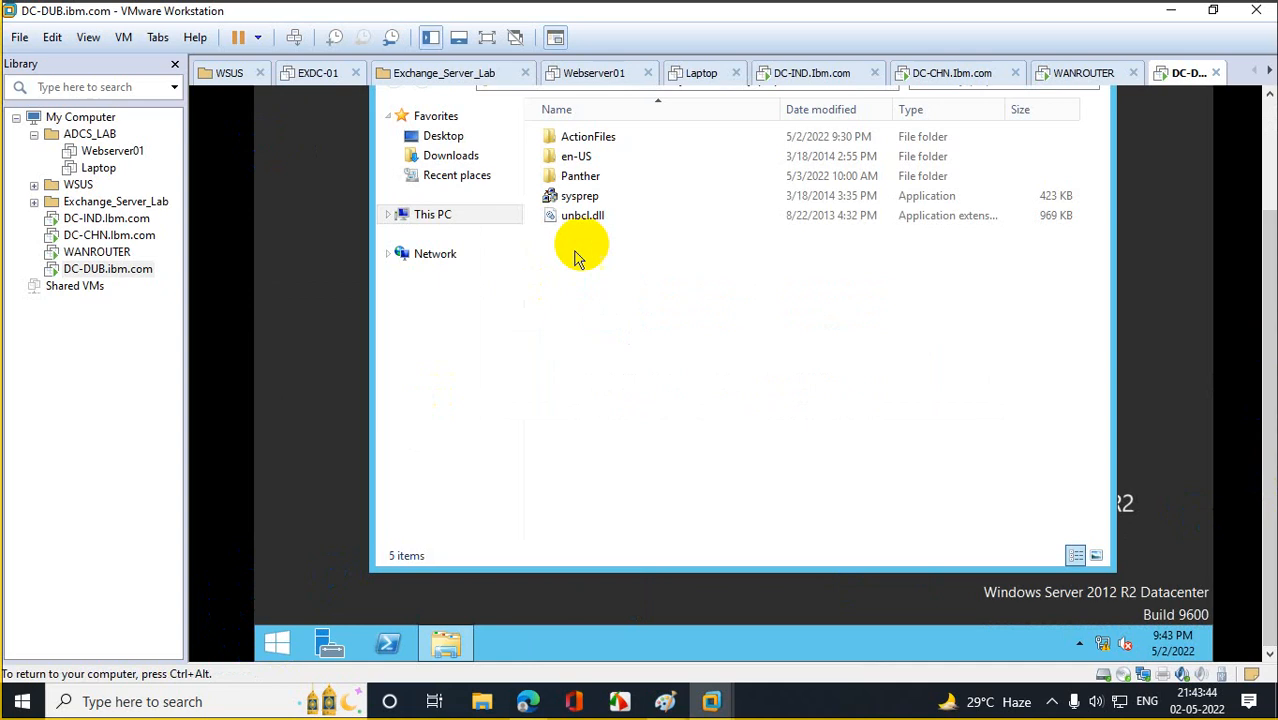
pyautogui.doubleClick(614, 200)
pyautogui.click(617, 282)
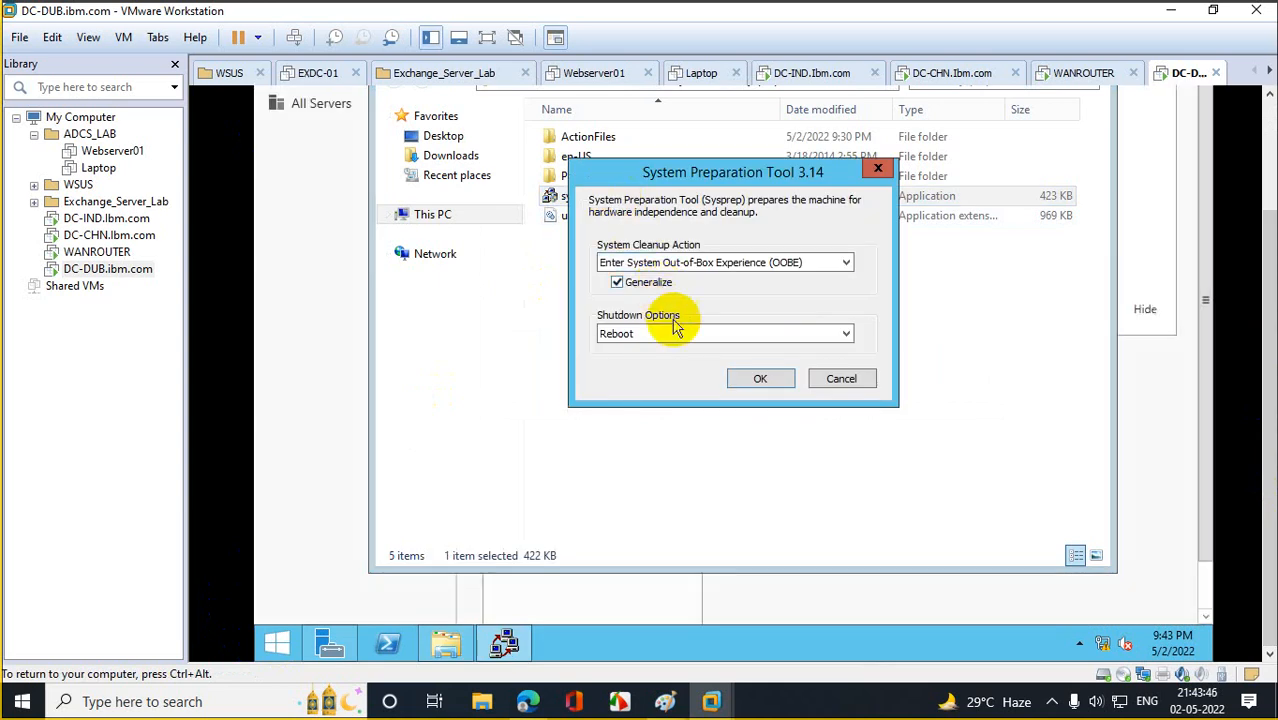
pyautogui.click(753, 384)
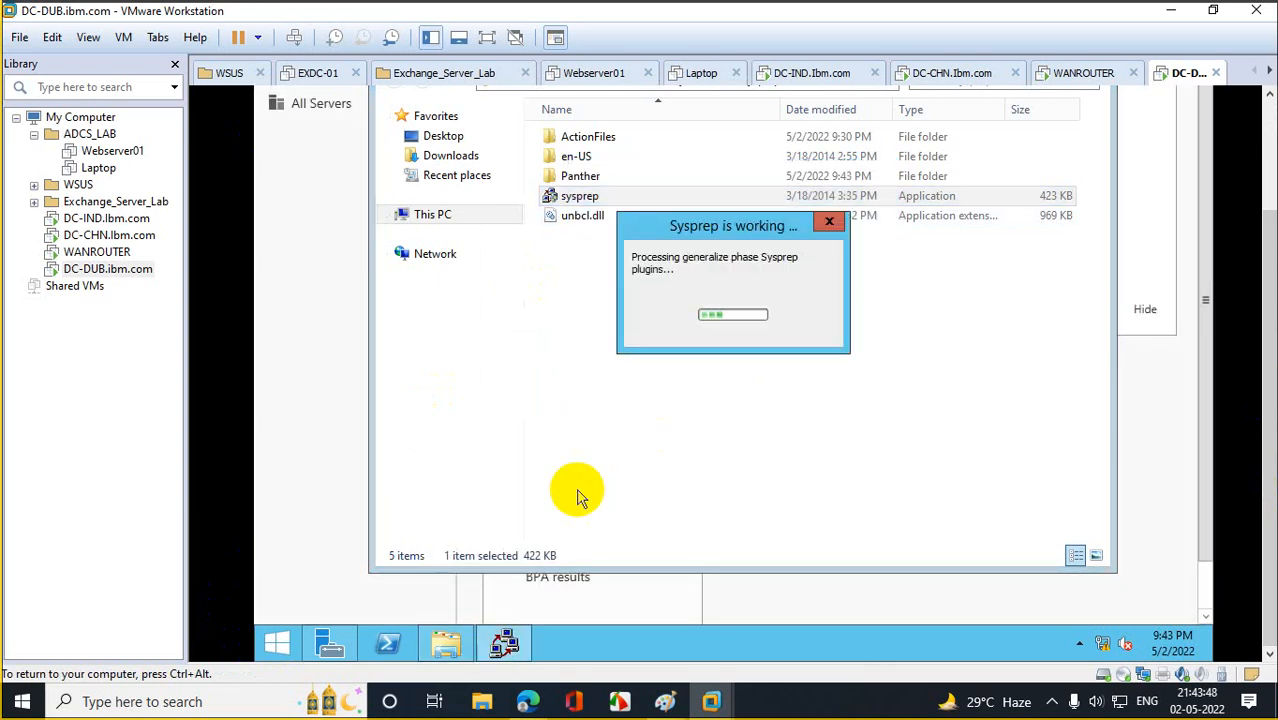
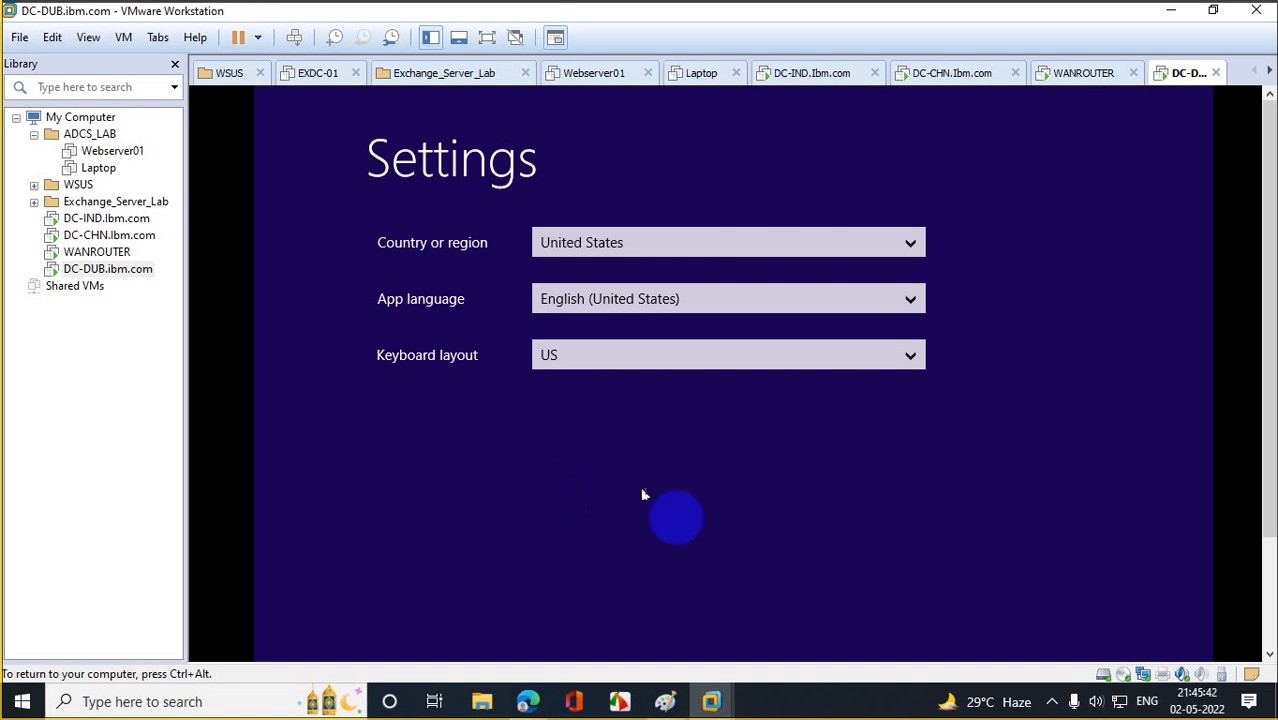
# Accept DC-DUB's default region and license, set the Administrator password and finish setup, then select DC-IND.
pyautogui.moveTo(1269, 293); pyautogui.dragTo(1269, 420)
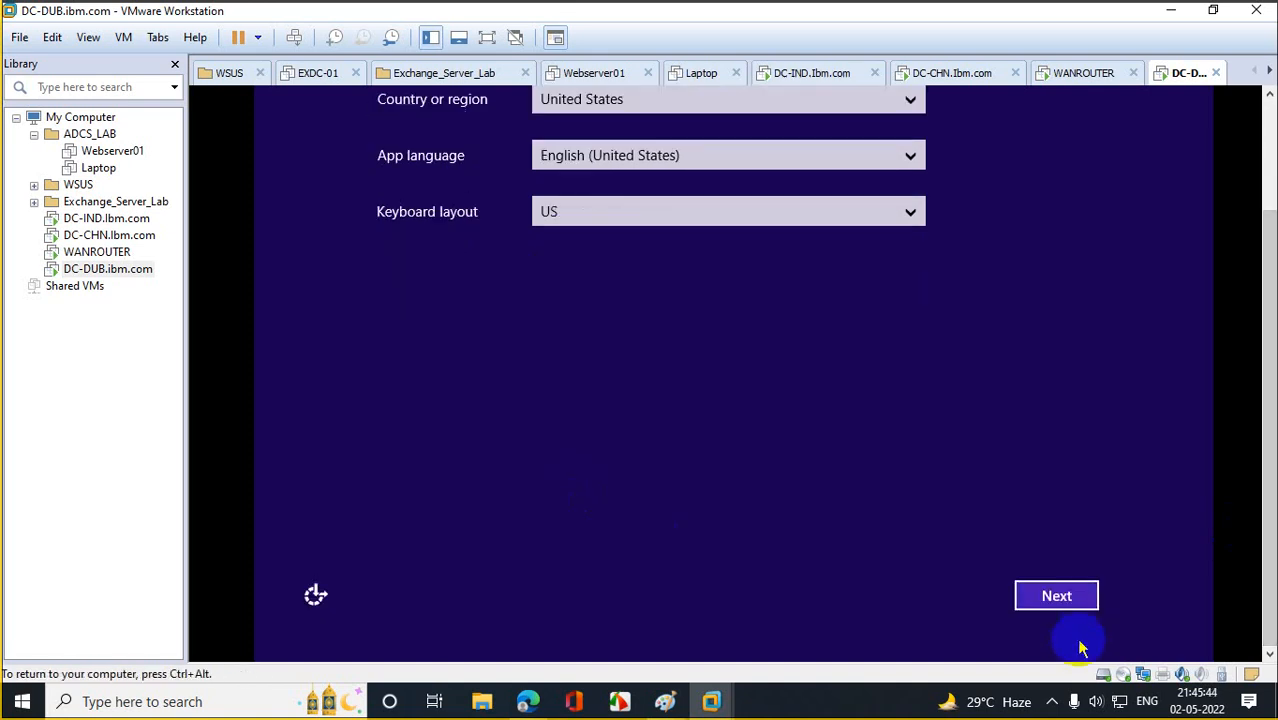
pyautogui.click(1068, 594)
pyautogui.click(1068, 594)
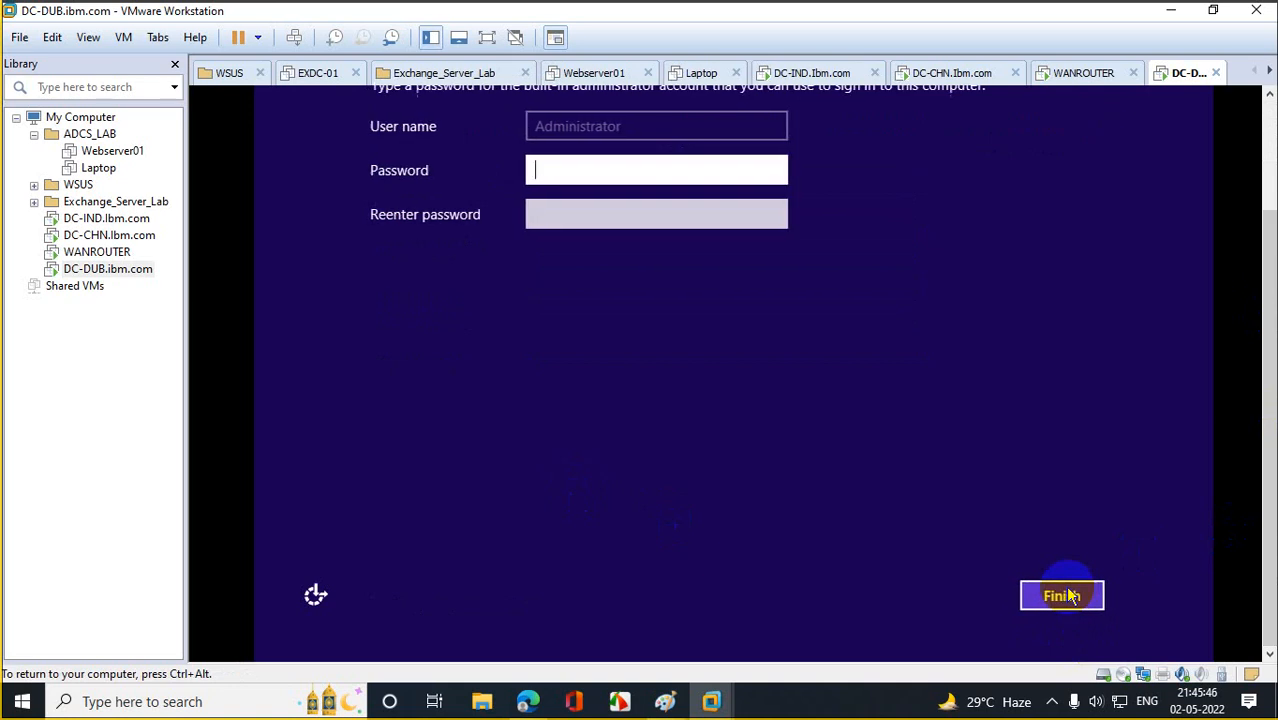
pyautogui.click(581, 166)
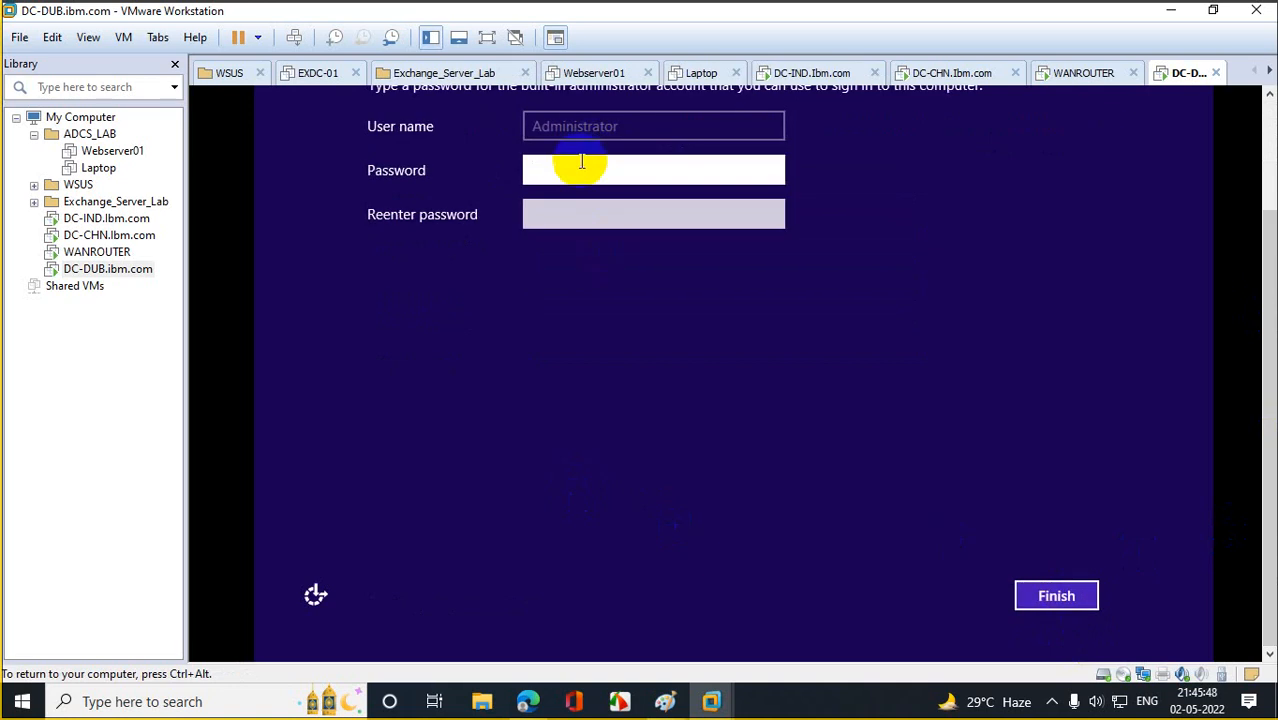
pyautogui.write('************')
pyautogui.press('Tab')
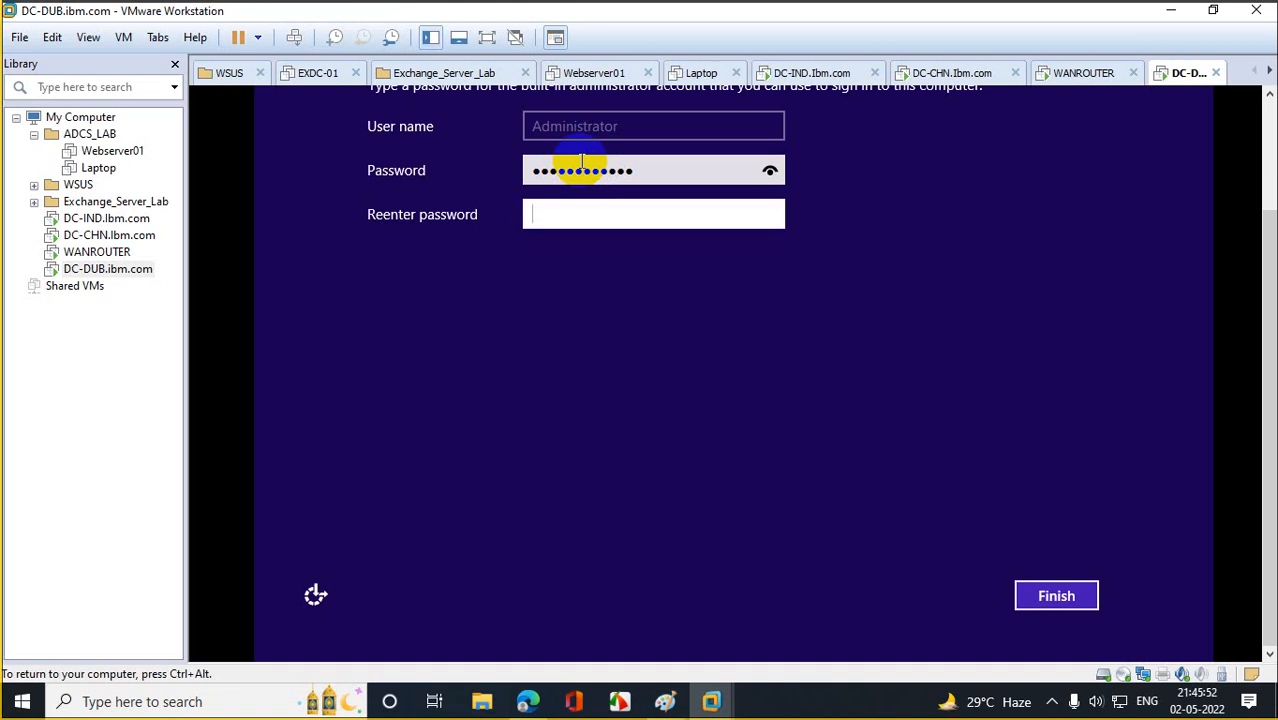
pyautogui.write('***')
pyautogui.click(1082, 600)
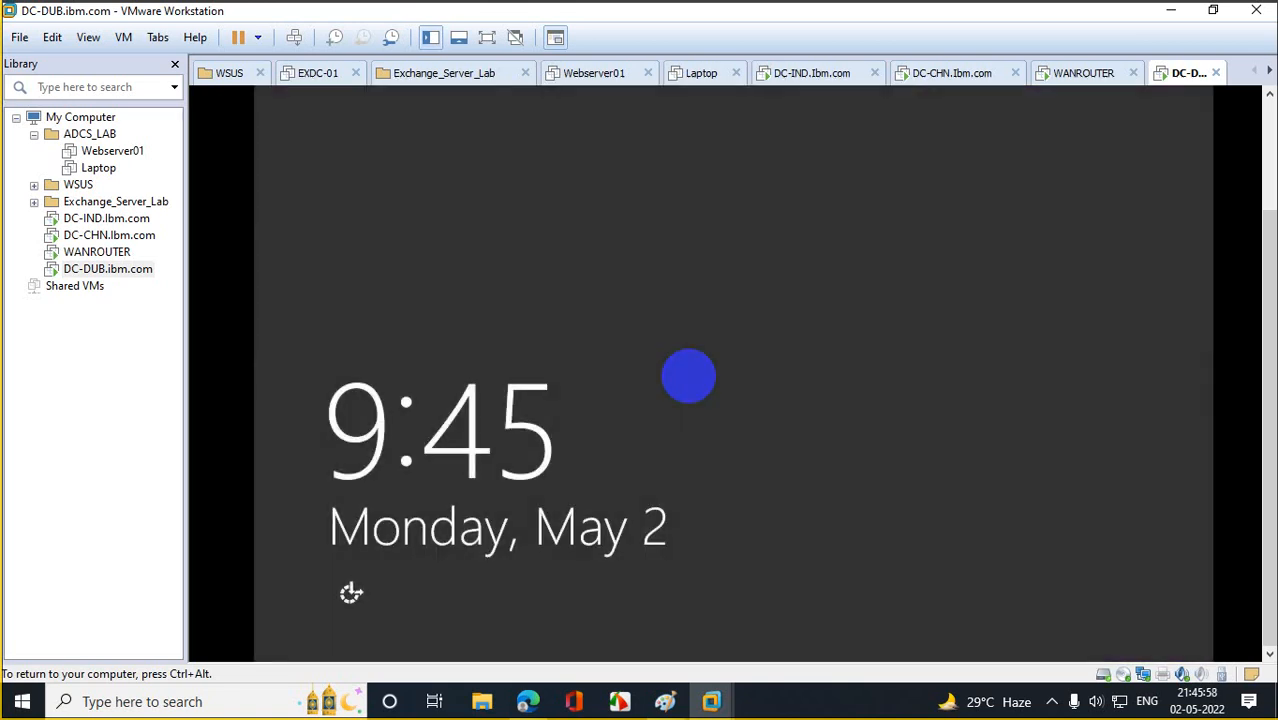
pyautogui.click(104, 222)
# Accept DC-IND's default region and license terms and set its Administrator password.
pyautogui.click(1056, 596)
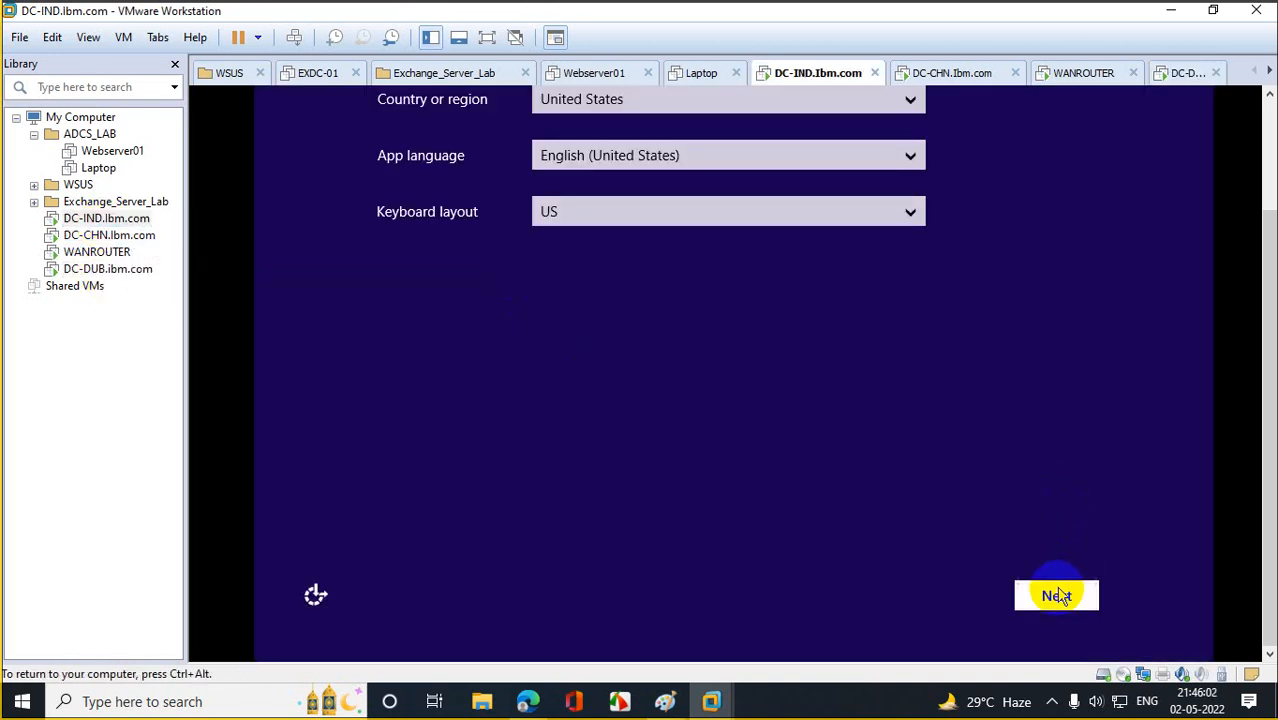
pyautogui.click(1045, 604)
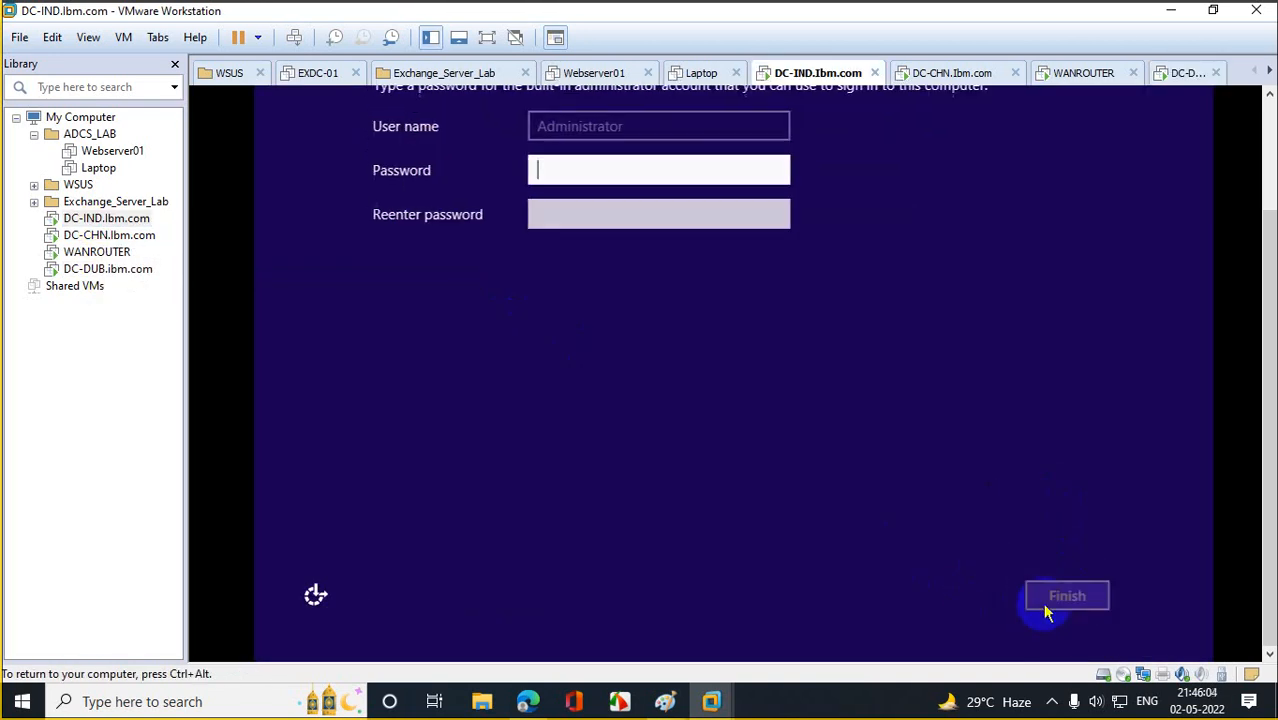
pyautogui.click(578, 170)
pyautogui.write('P')
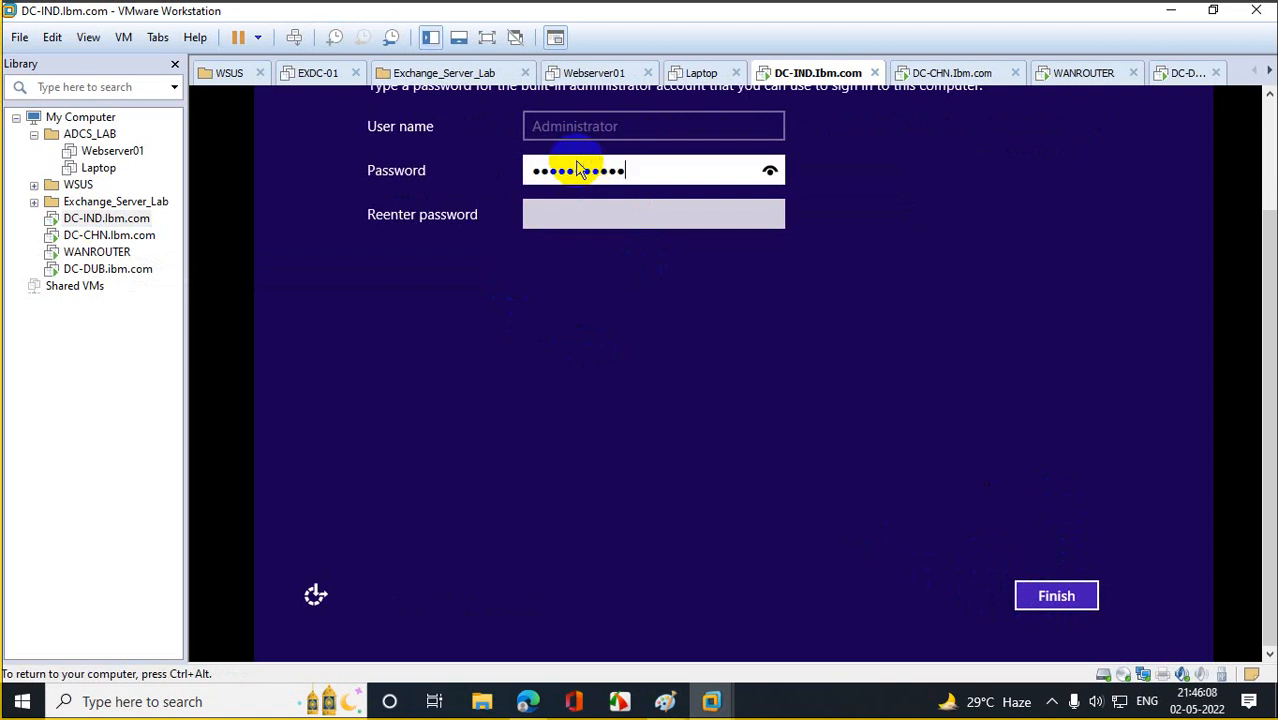
pyautogui.write('3')
pyautogui.press('Tab')
pyautogui.write('Pass')
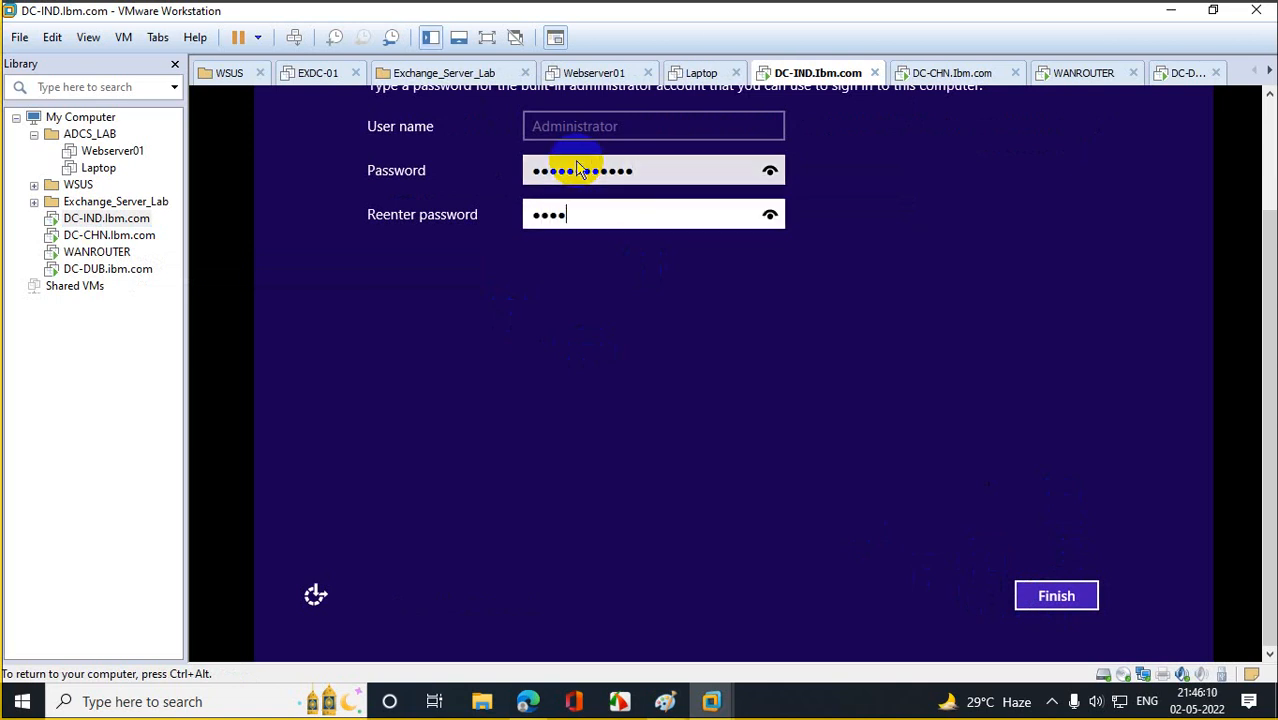
pyautogui.write('word@123')
pyautogui.click(1062, 596)
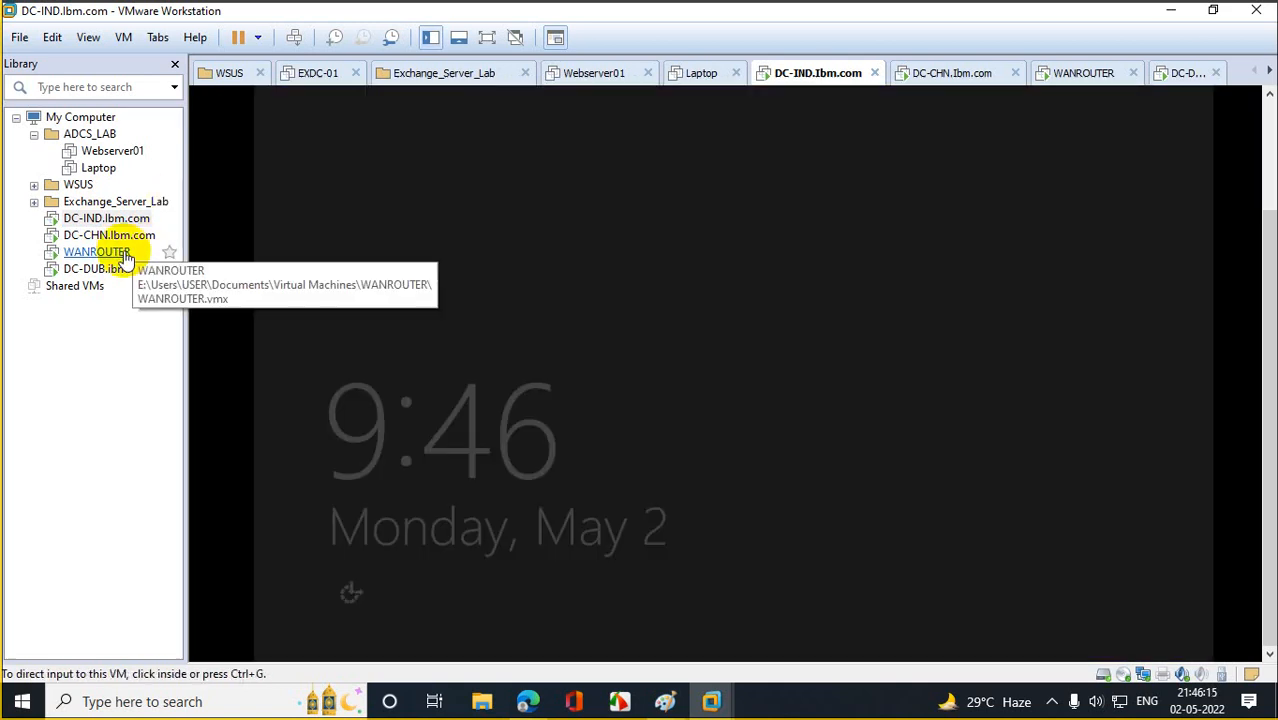
# On DC-CHN accept the defaults and license and set the Administrator password, then return to DC-IND.
pyautogui.click(112, 238)
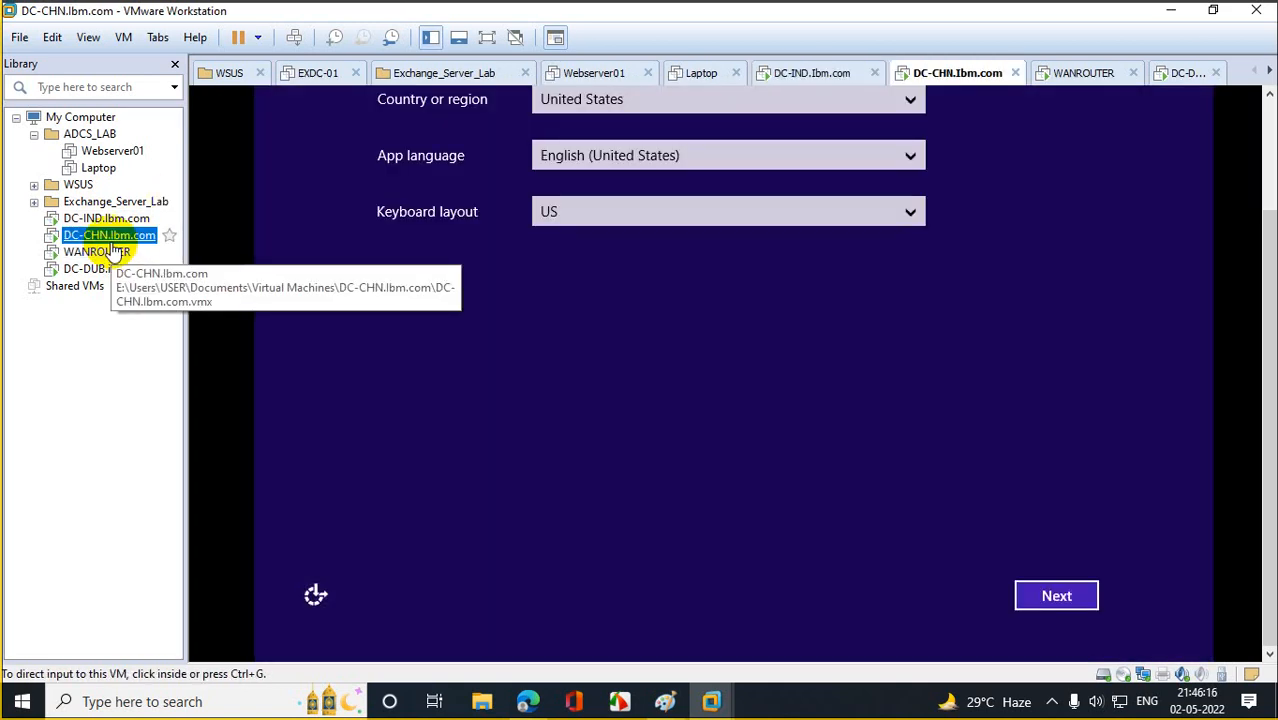
pyautogui.click(1045, 603)
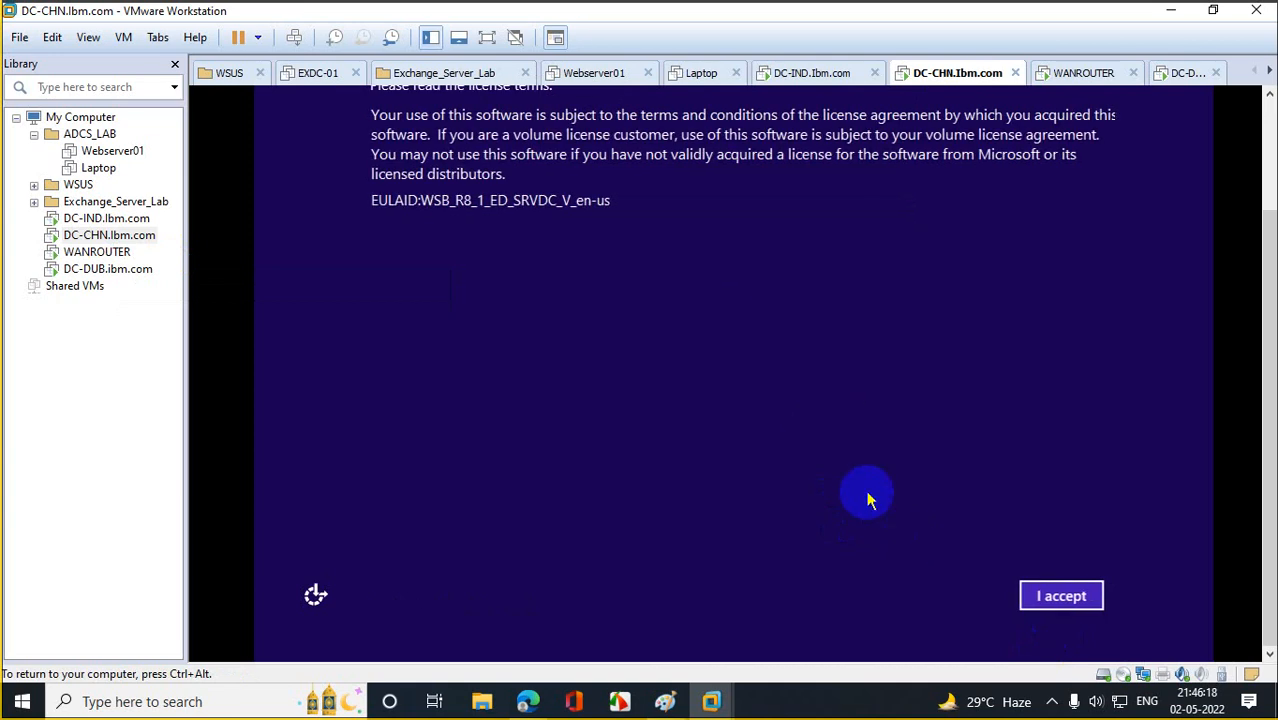
pyautogui.click(1045, 596)
pyautogui.click(575, 186)
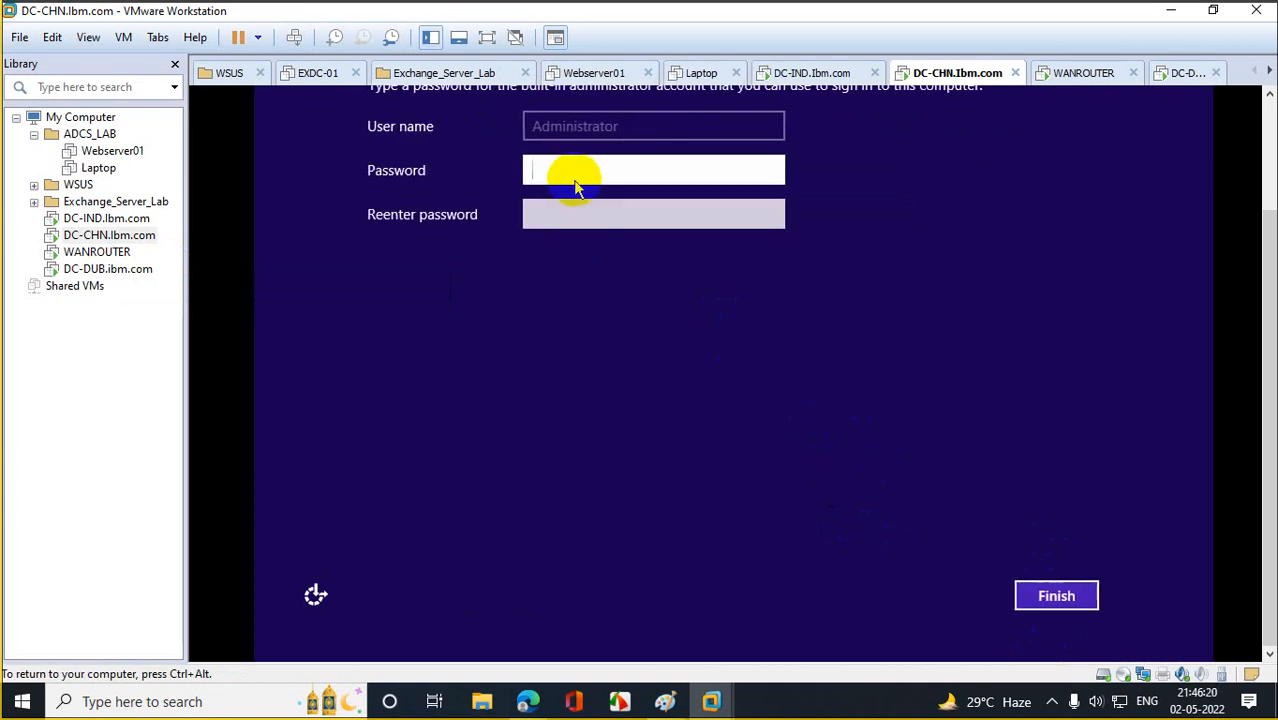
pyautogui.write('Pass')
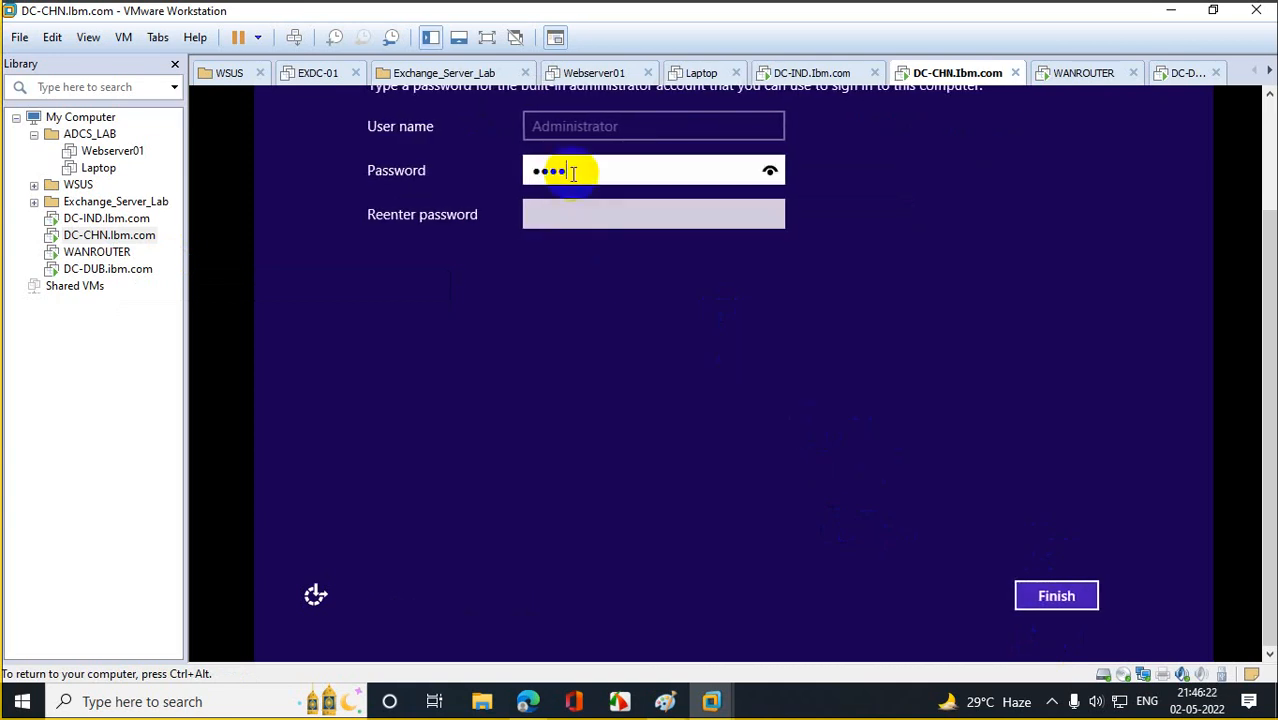
pyautogui.press('BackSpace')
pyautogui.write('P')
pyautogui.press('Tab')
pyautogui.write('P•••••')
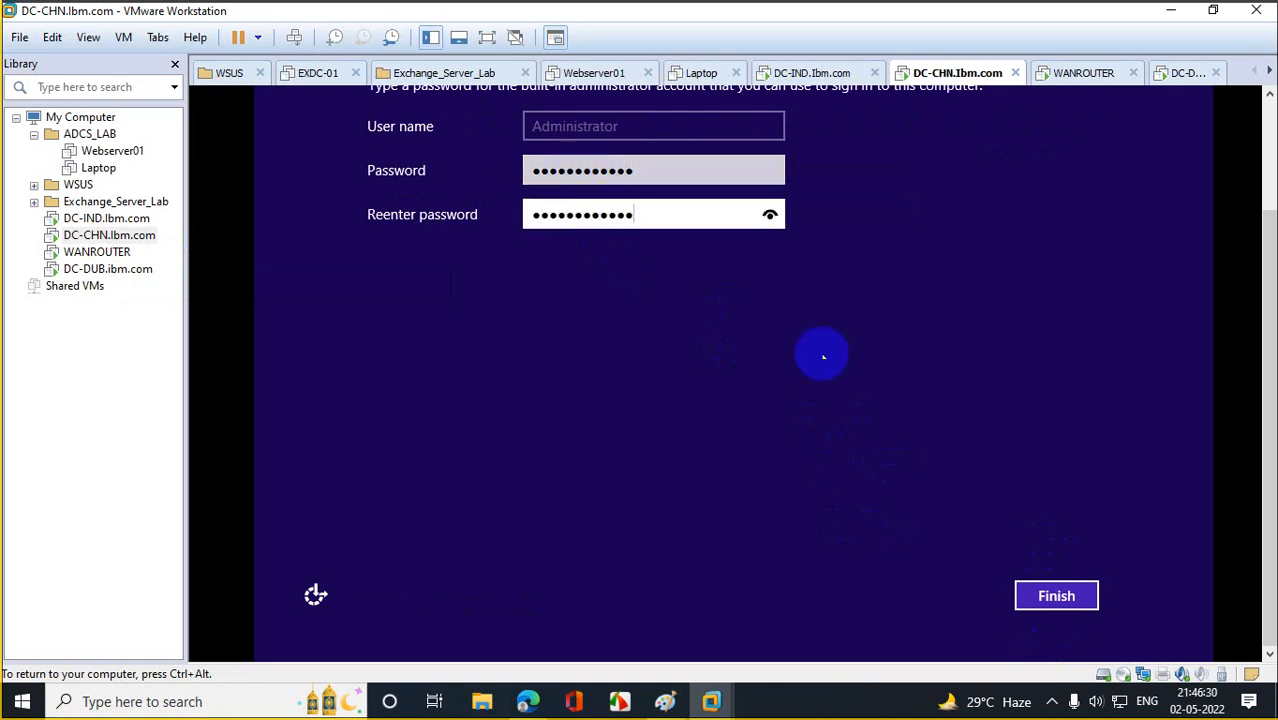
pyautogui.click(1070, 594)
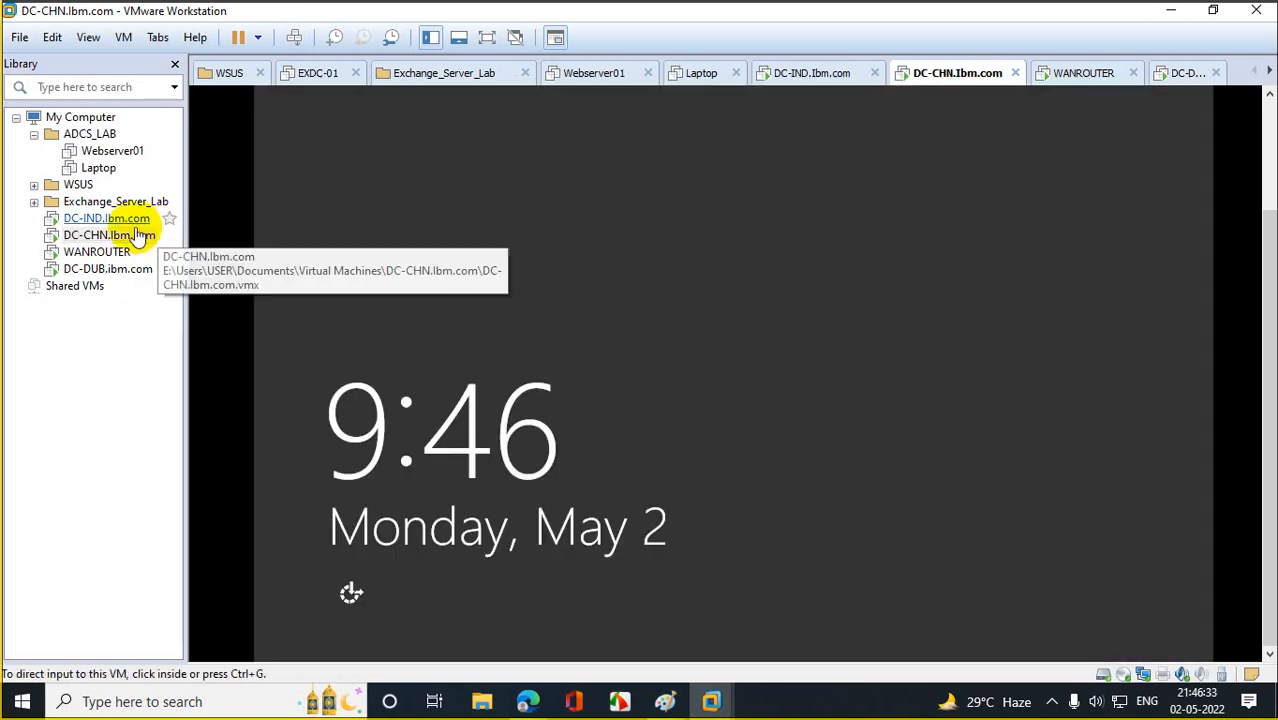
pyautogui.click(122, 220)
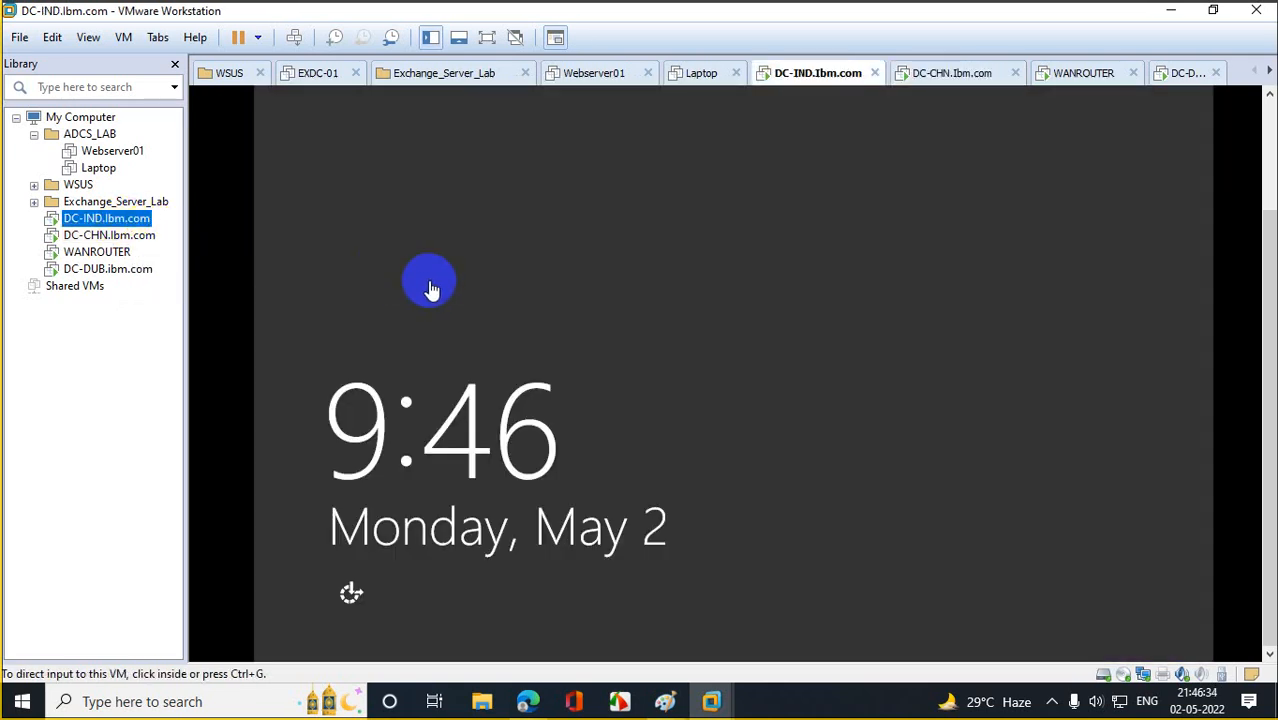
# Send Ctrl+Alt+Del to DC-IND and sign in as Administrator with the account password.
pyautogui.rightClick(125, 221)
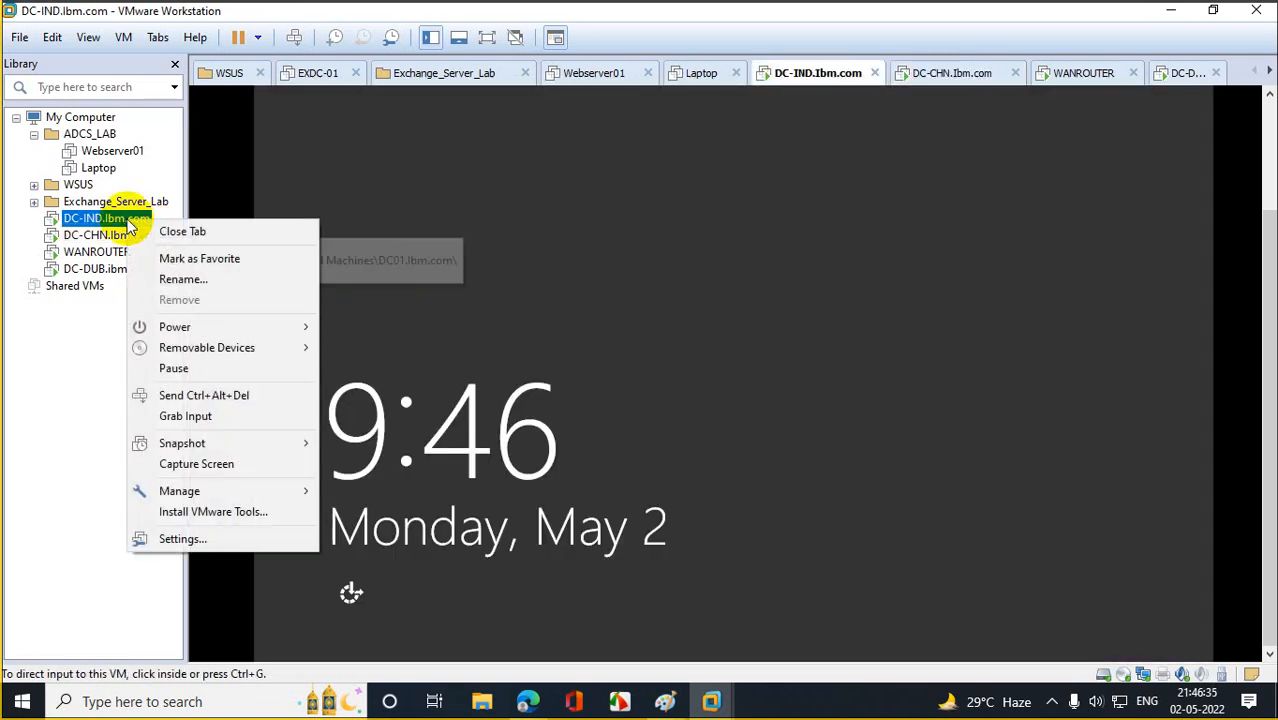
pyautogui.click(222, 395)
pyautogui.click(605, 235)
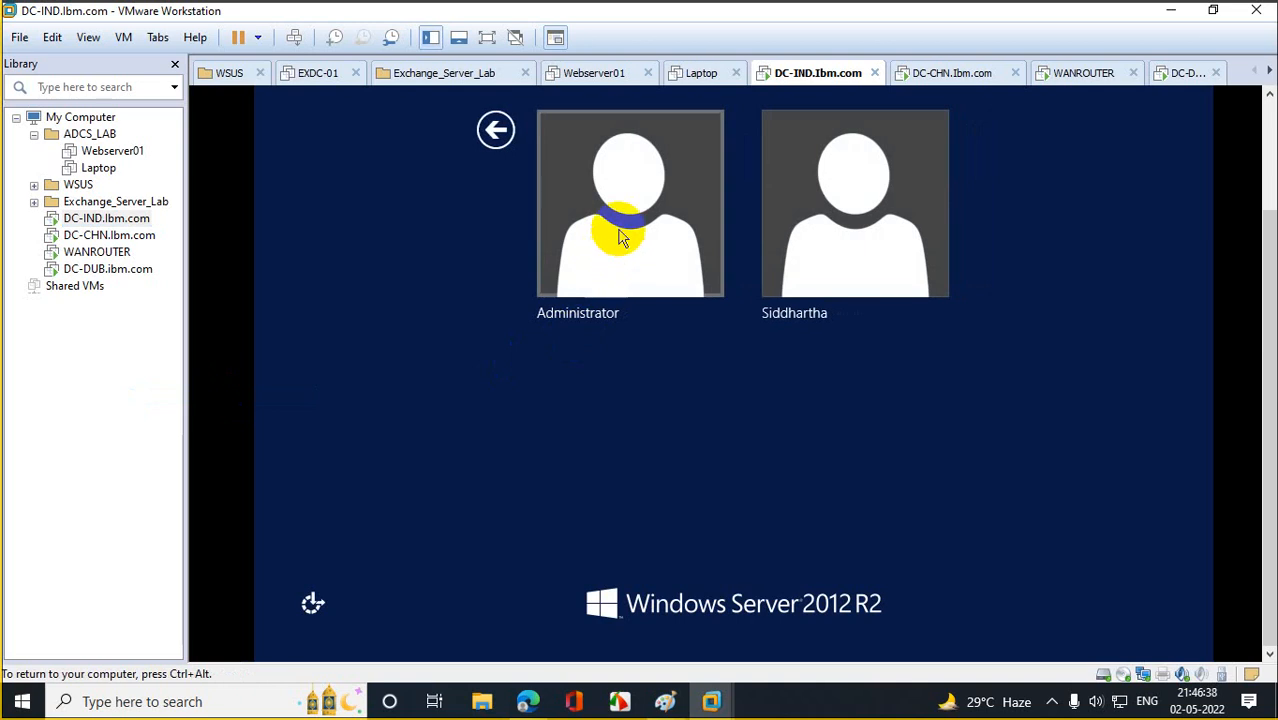
pyautogui.write('******')
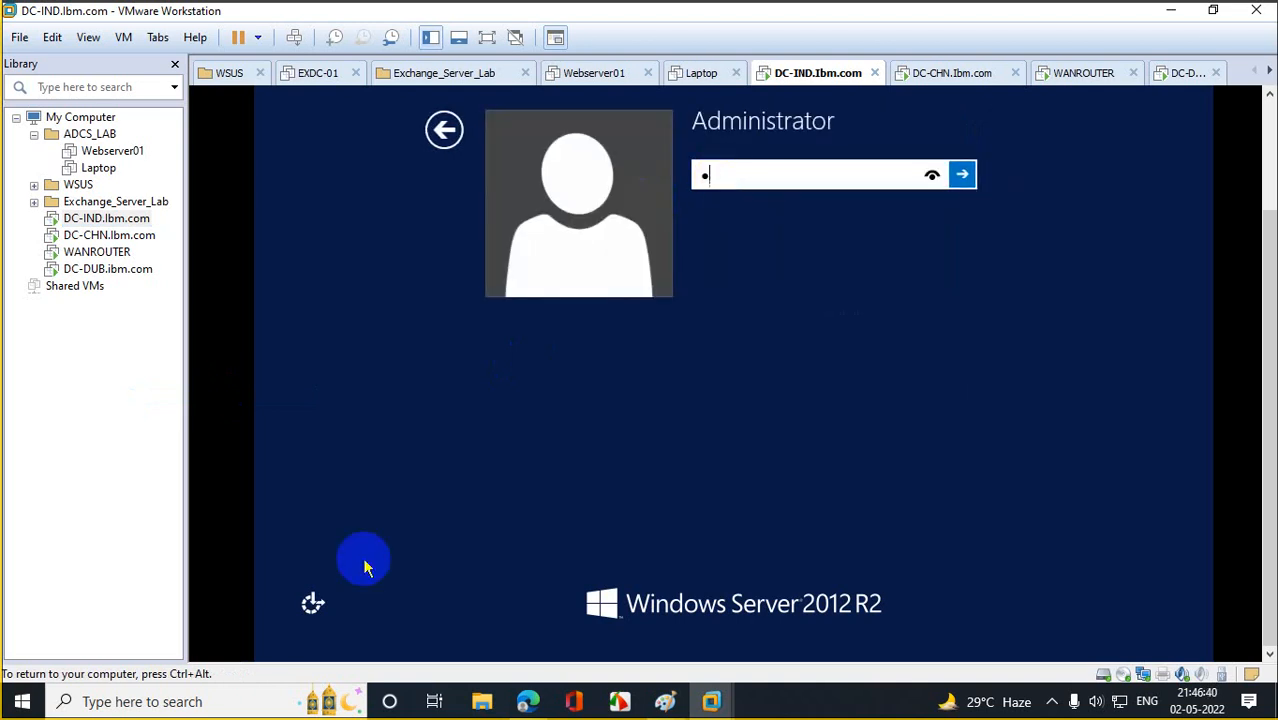
pyautogui.write('****')
pyautogui.press('Return')
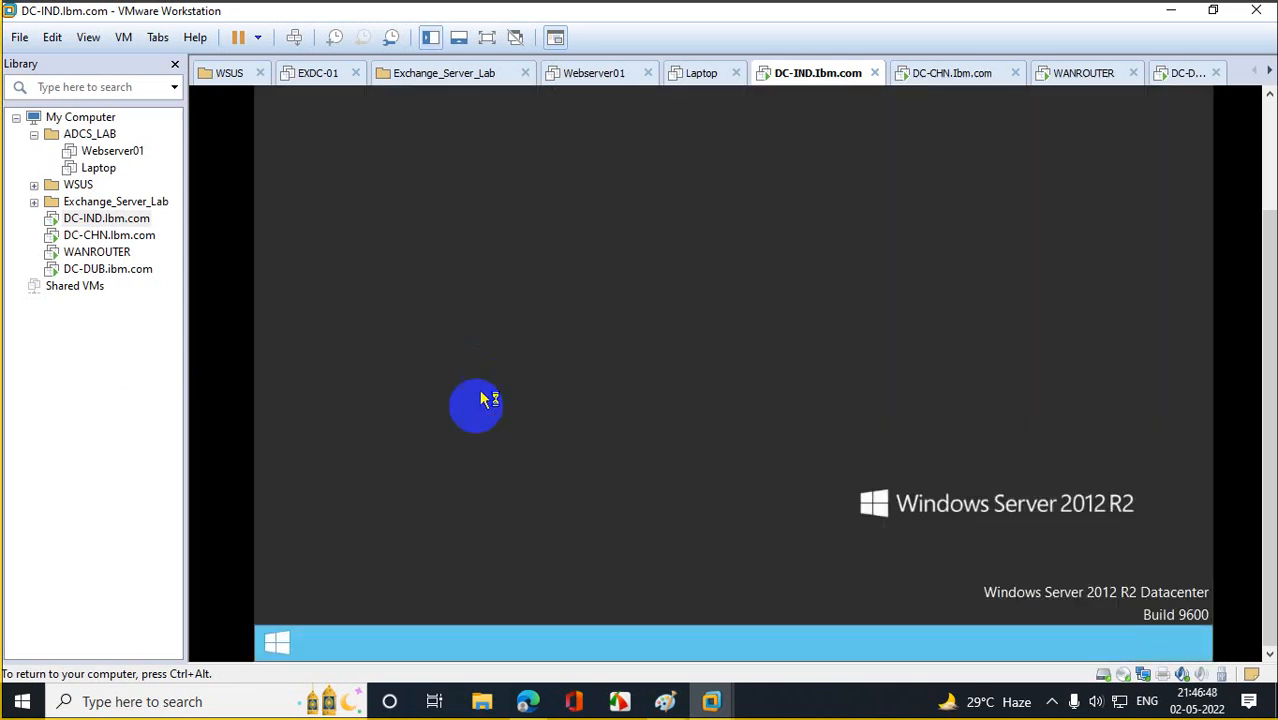
pyautogui.rightClick(281, 648)
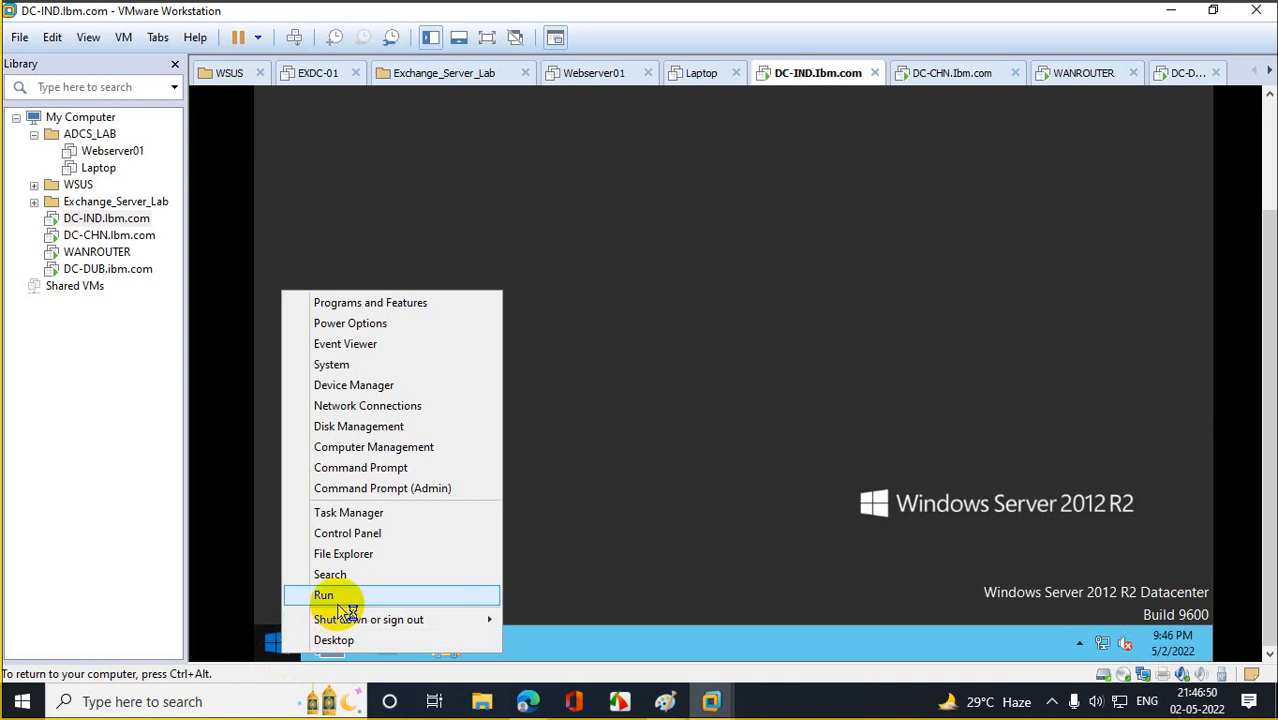
# Via ncpa.cpl, give DC-IND's Ethernet0 static IP 10.10.10.11, mask 255.0.0.0, gateway 10.10.10.10.
pyautogui.click(318, 594)
pyautogui.write('nc')
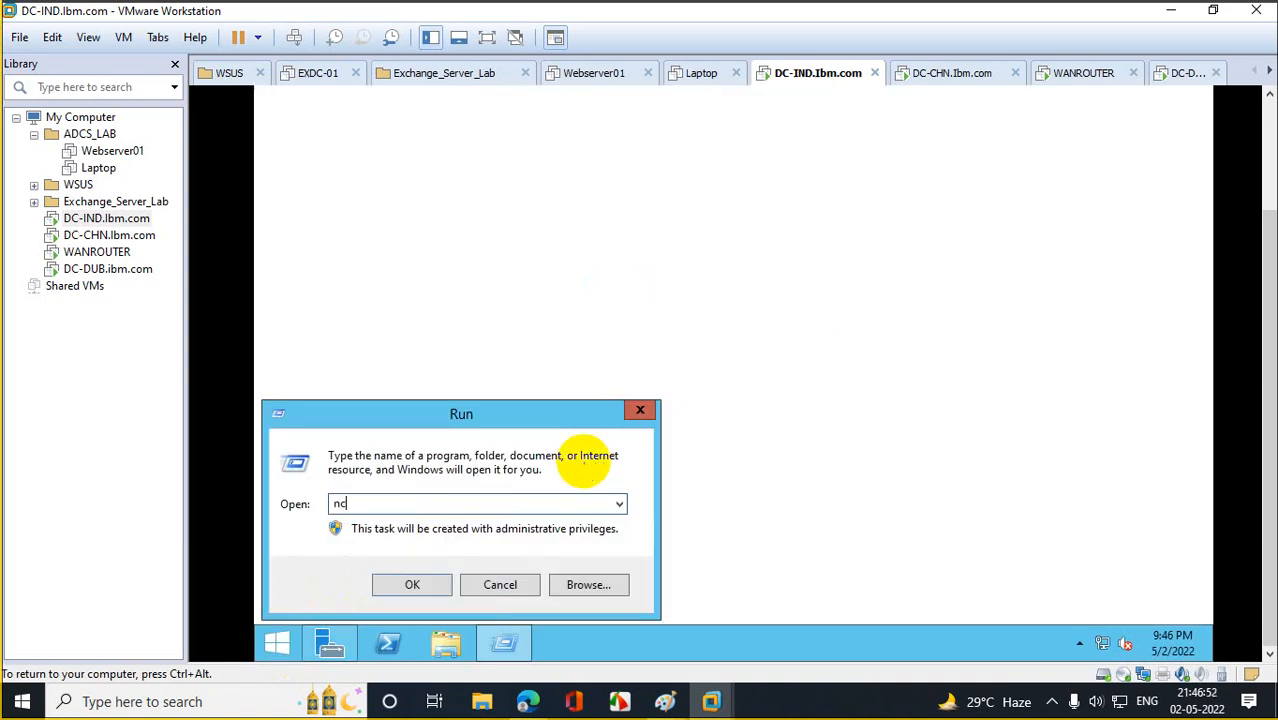
pyautogui.write('pa.c')
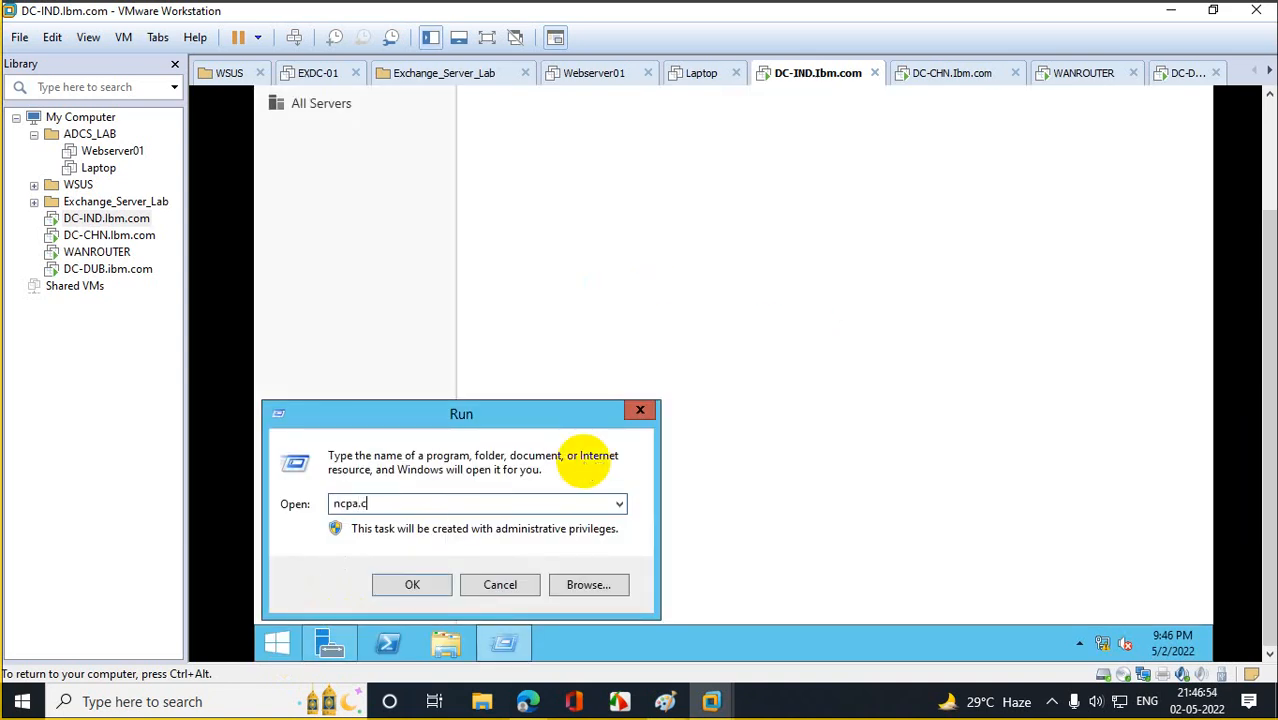
pyautogui.write('pl')
pyautogui.press('Return')
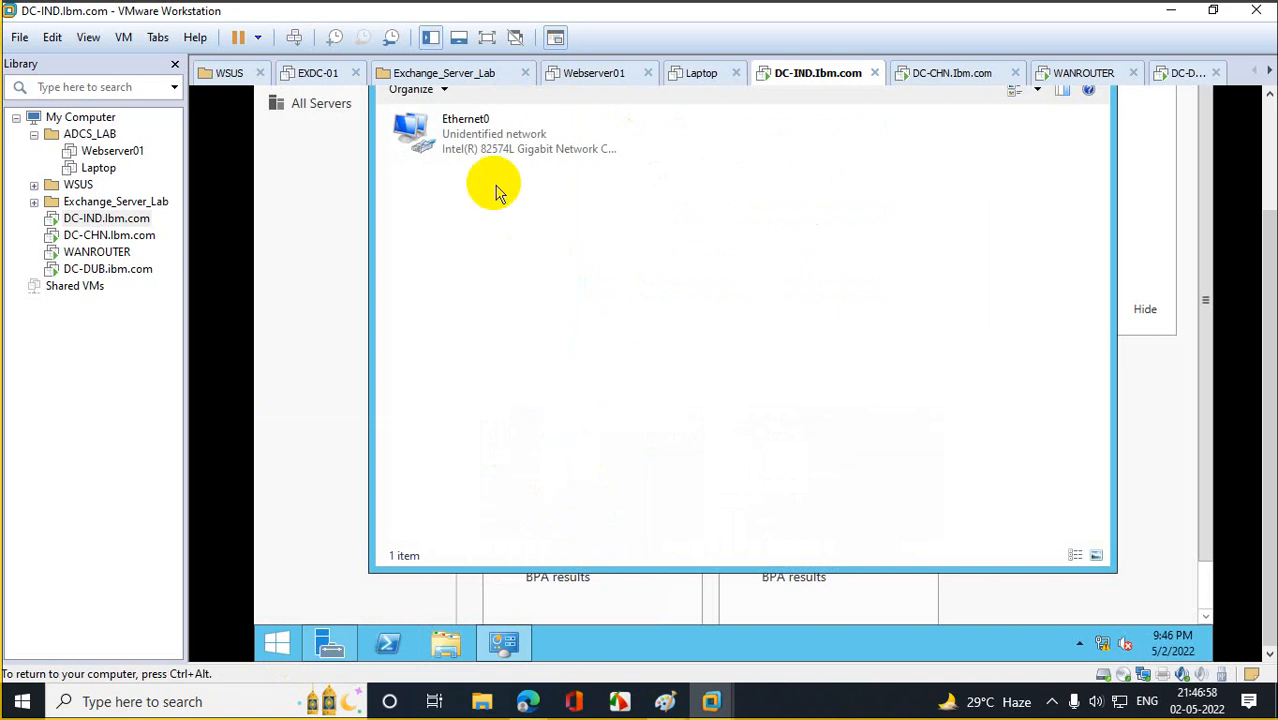
pyautogui.rightClick(471, 141)
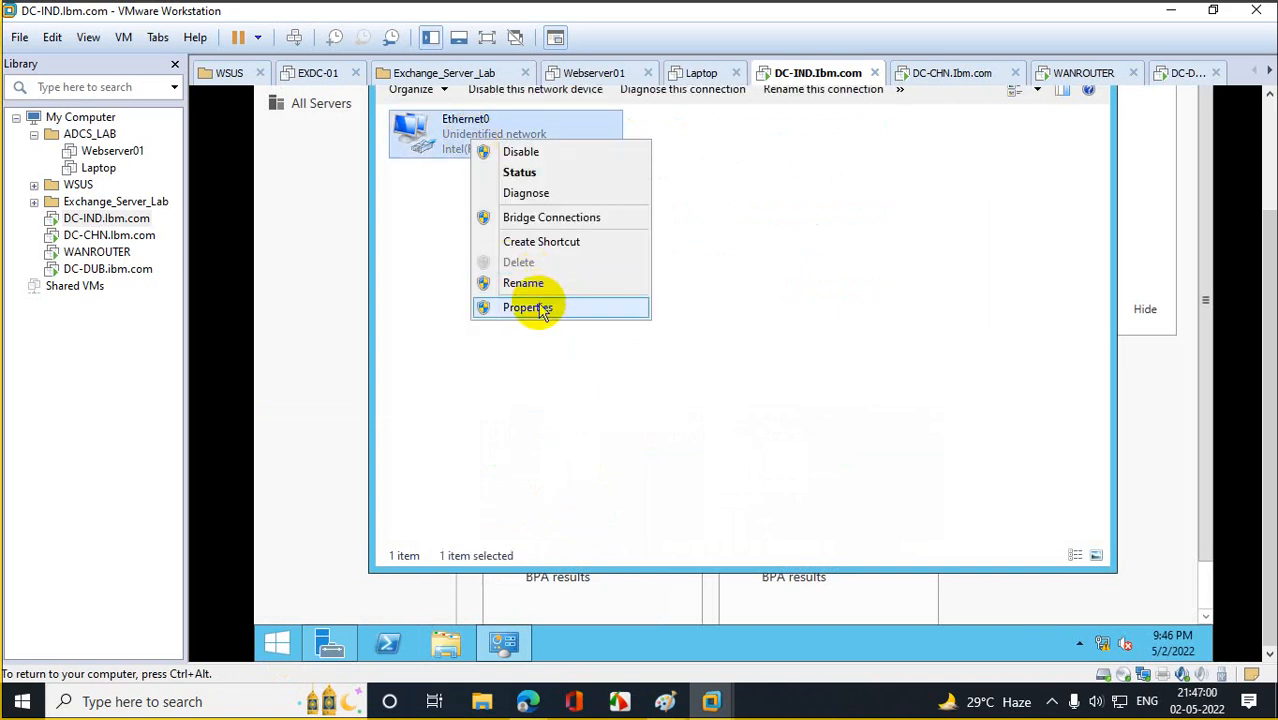
pyautogui.click(530, 306)
pyautogui.doubleClick(572, 368)
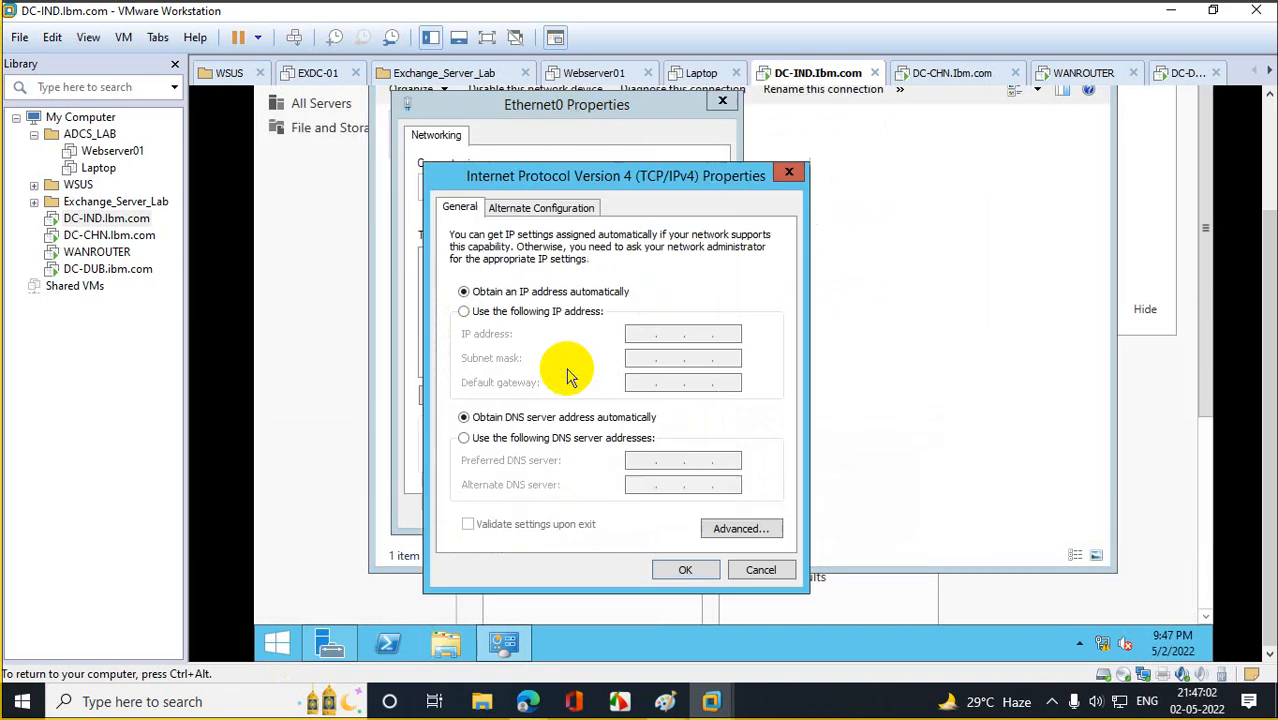
pyautogui.click(515, 311)
pyautogui.click(651, 336)
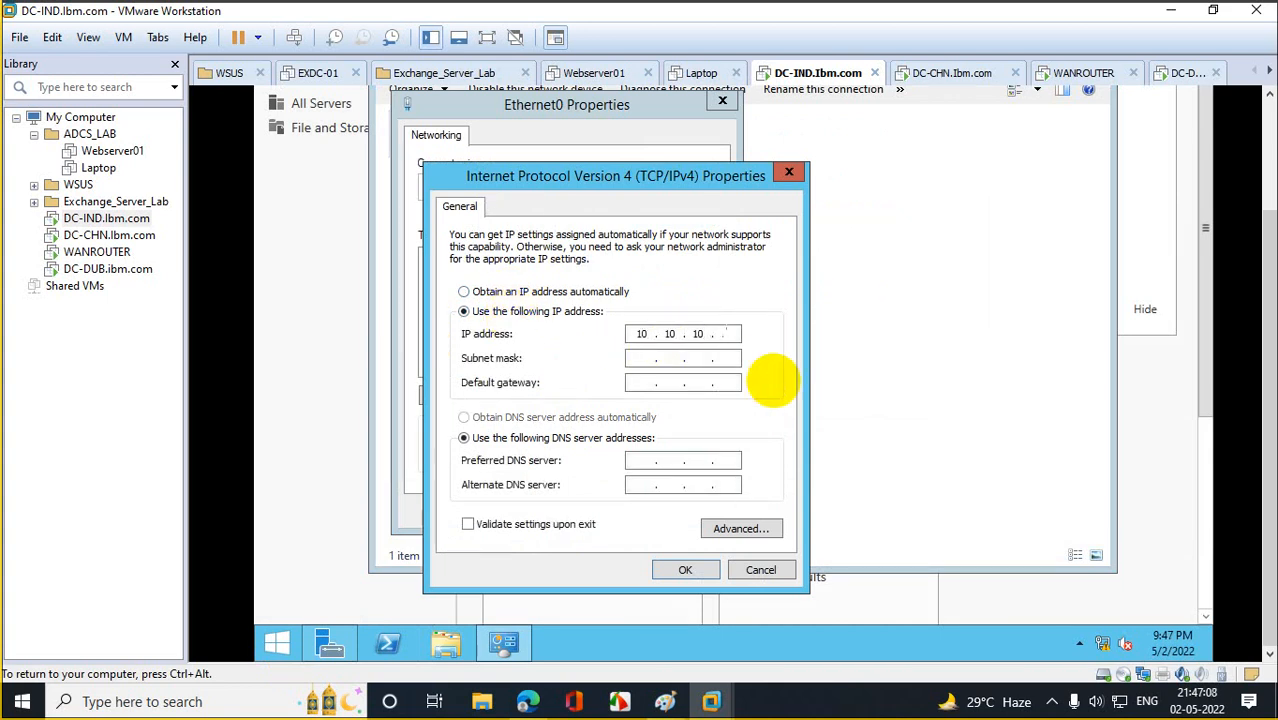
pyautogui.press('Tab')
pyautogui.press('Tab')
pyautogui.click(662, 578)
pyautogui.click(620, 508)
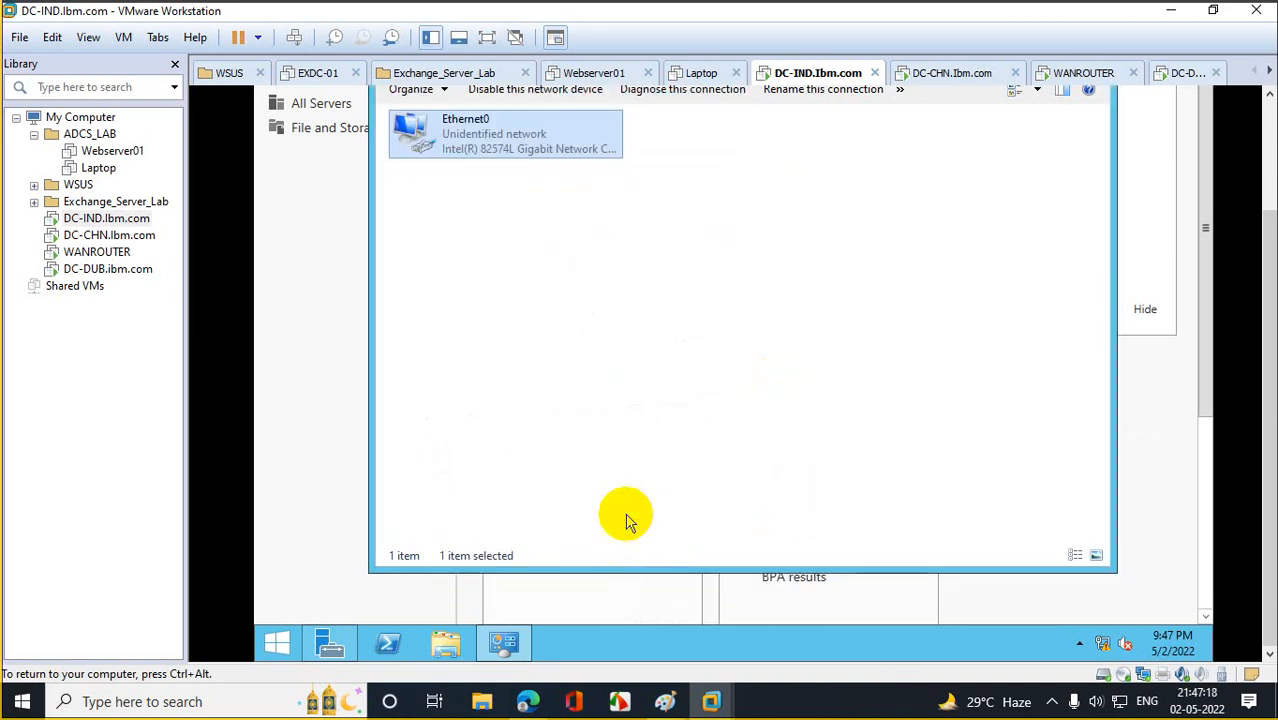
# Dismiss the network discovery prompt and bring up the Run box.
pyautogui.click(282, 638)
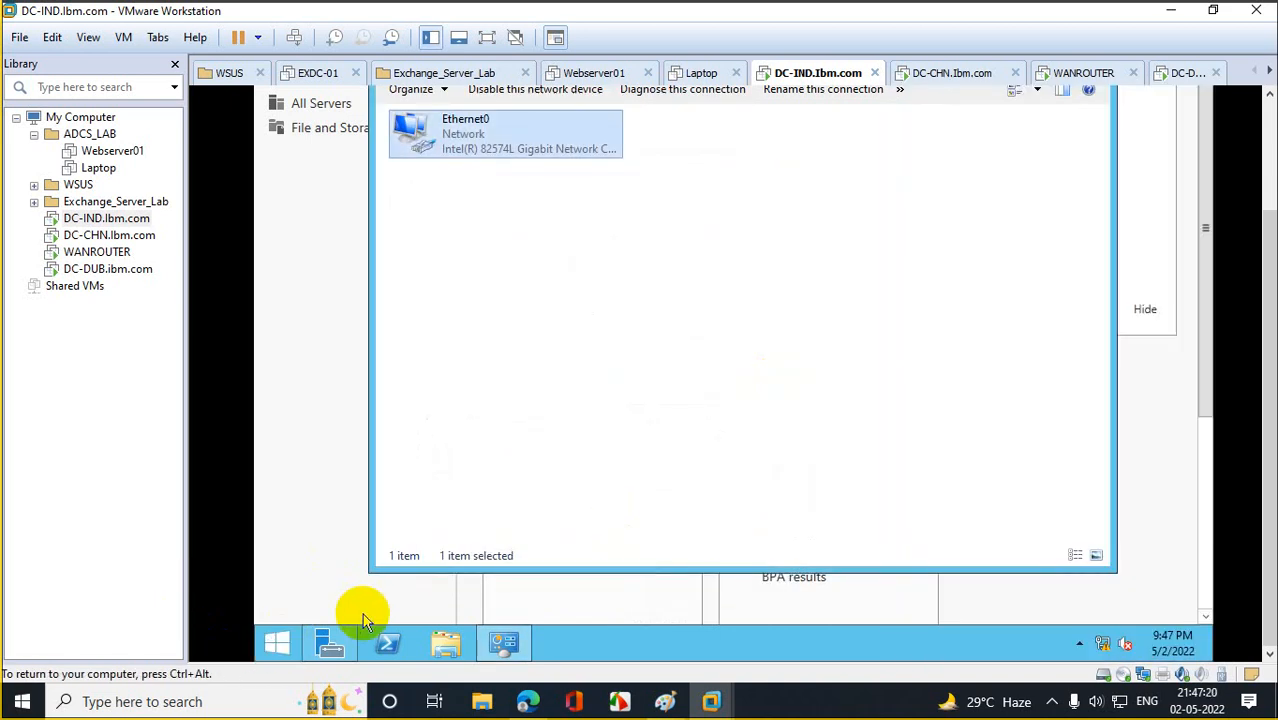
pyautogui.rightClick(278, 648)
pyautogui.click(322, 586)
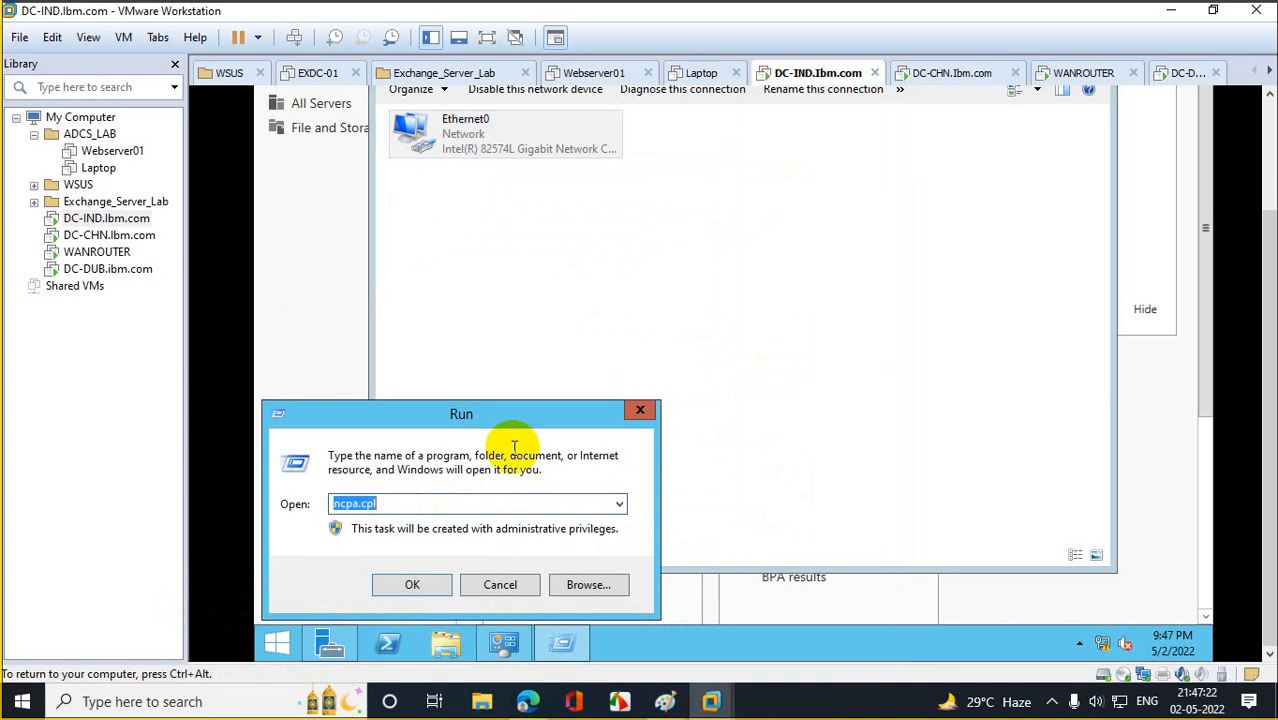
# Turn off Windows Firewall for private and public networks on DC-IND, then select DC-CHN.
pyautogui.write('firewall.cpl')
pyautogui.press('Return')
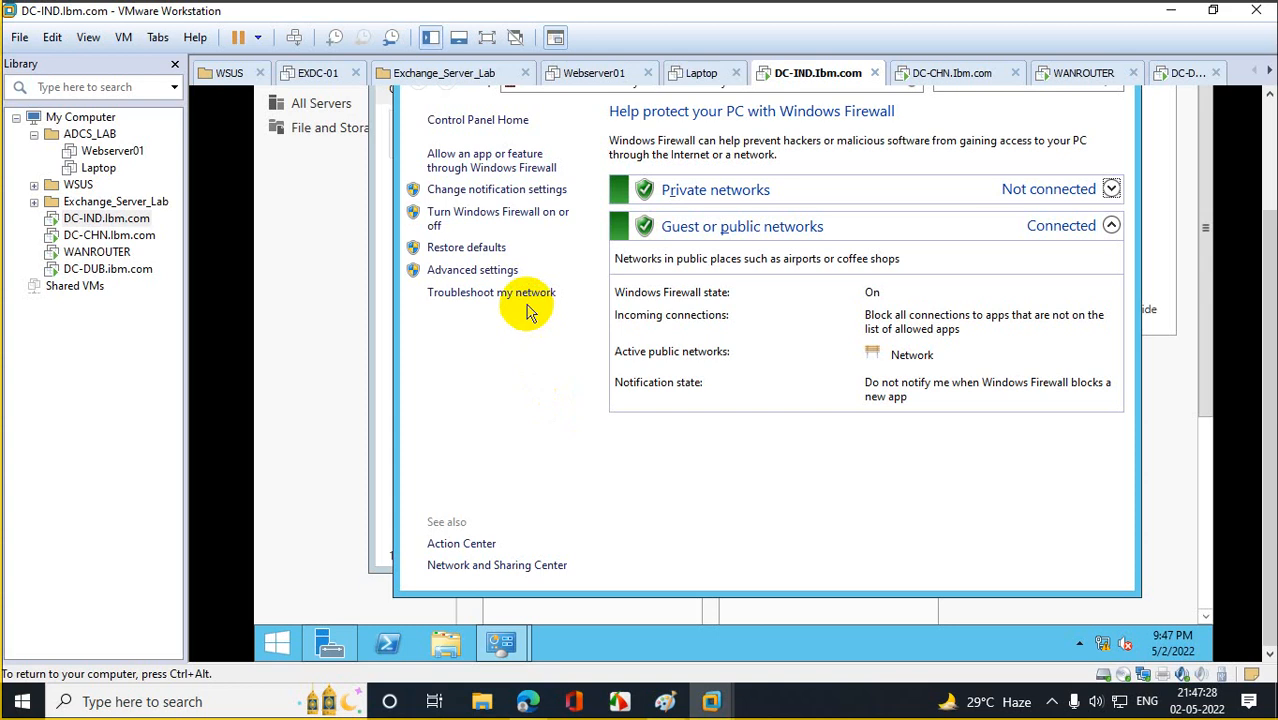
pyautogui.click(498, 213)
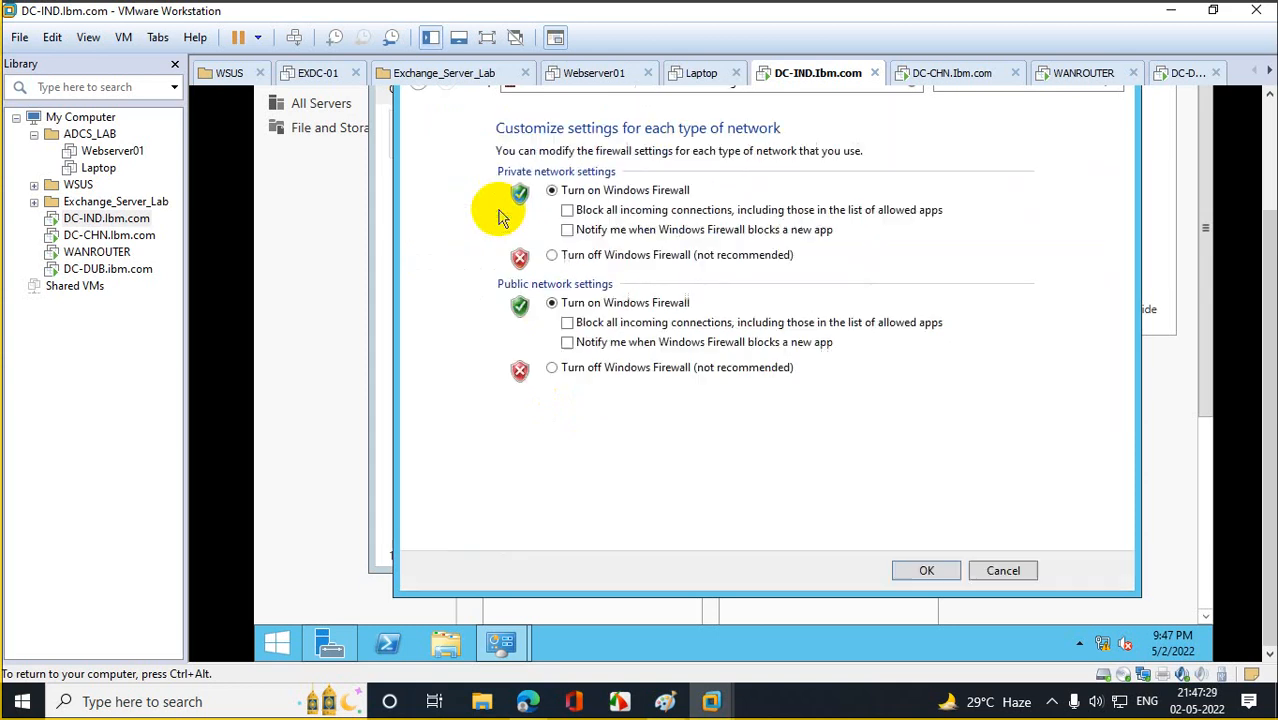
pyautogui.click(552, 256)
pyautogui.click(552, 367)
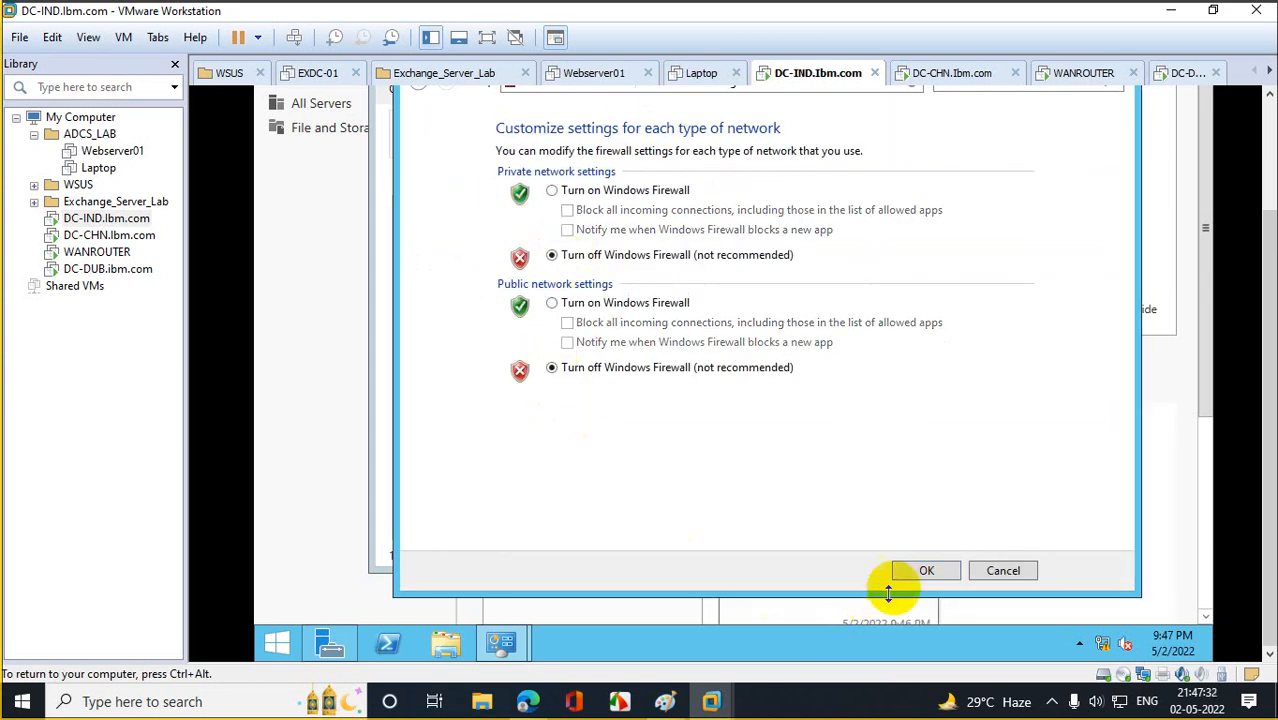
pyautogui.click(920, 571)
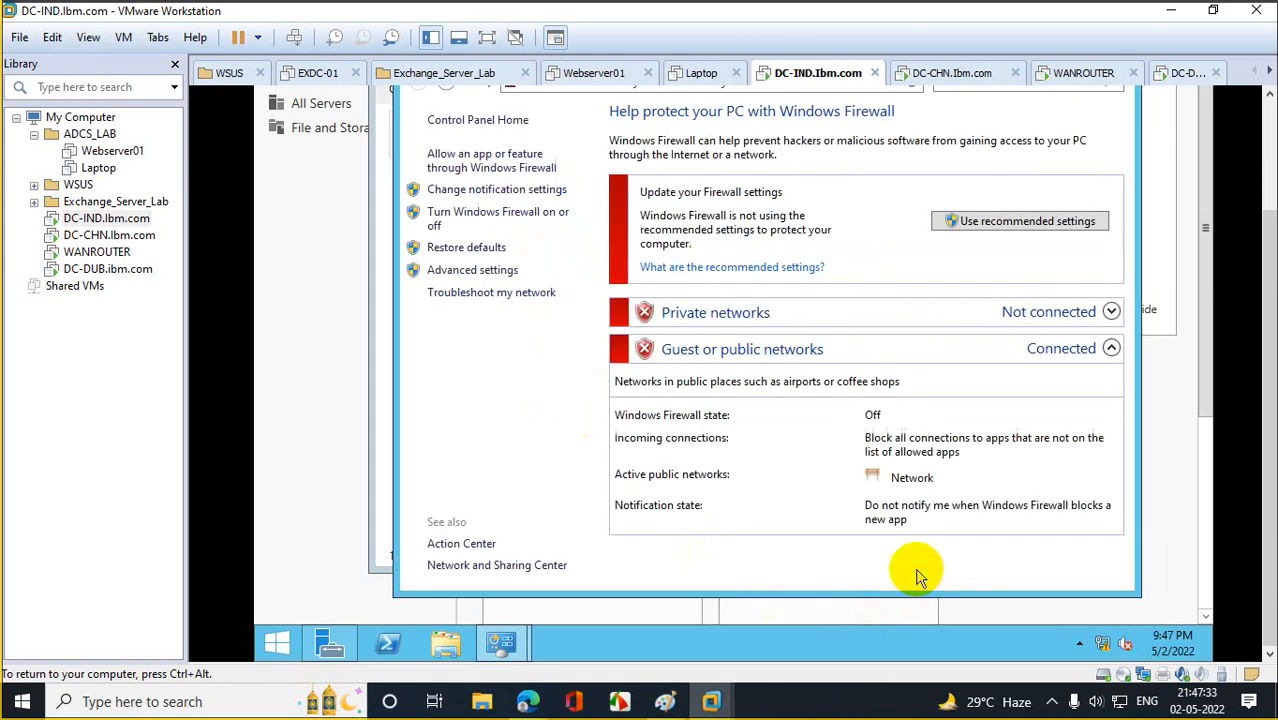
pyautogui.click(109, 235)
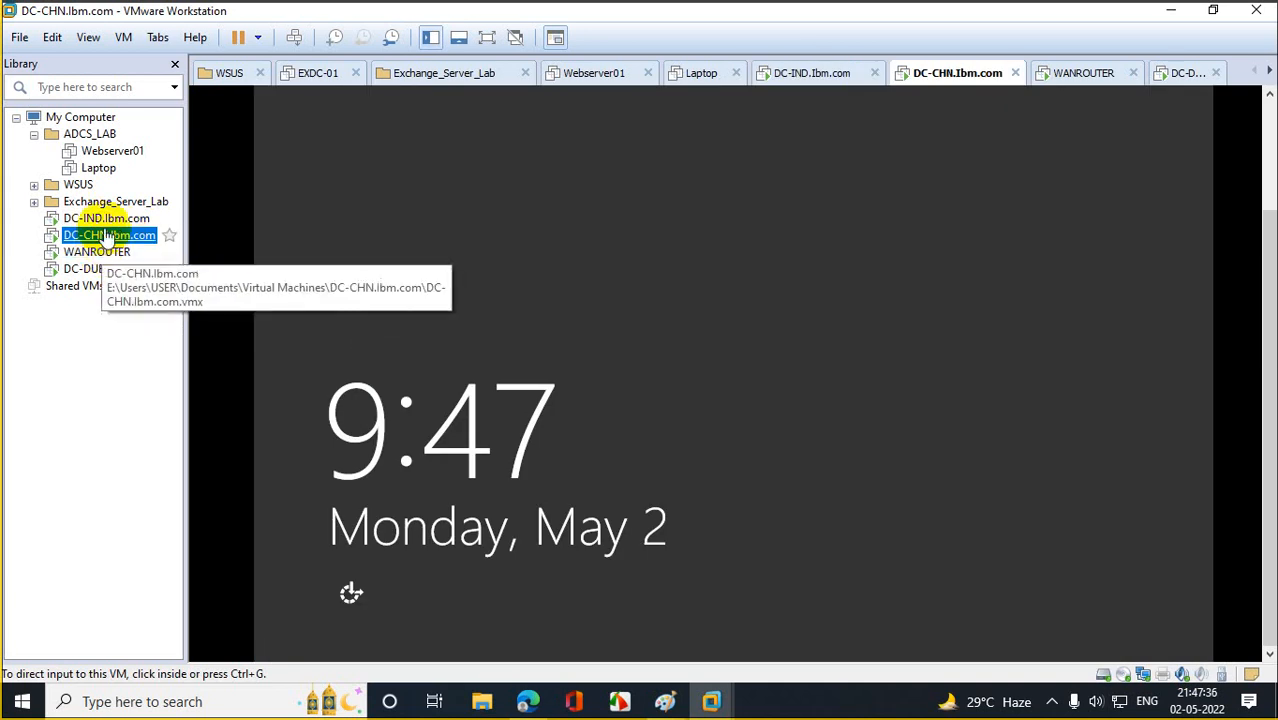
# Send Ctrl+Alt+Del to DC-CHN and sign in as Administrator.
pyautogui.rightClick(105, 235)
pyautogui.click(214, 408)
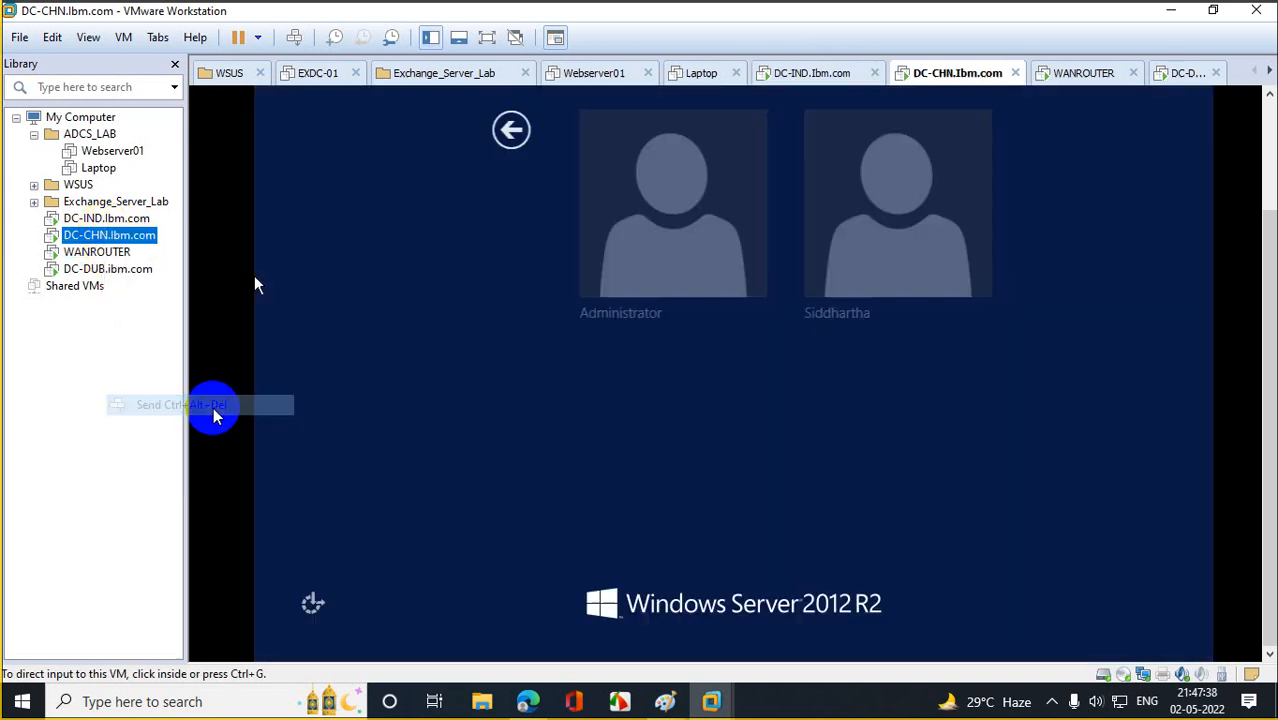
pyautogui.click(645, 300)
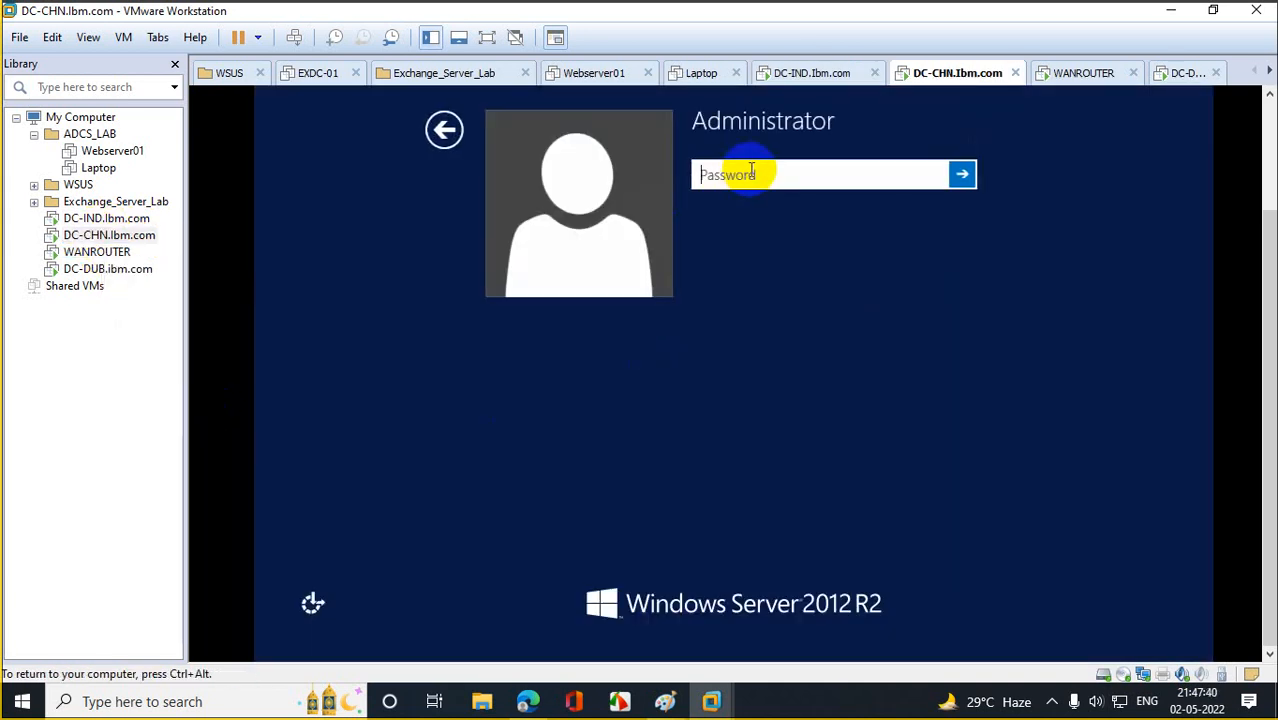
pyautogui.write('•••••••••••')
pyautogui.press('Return')
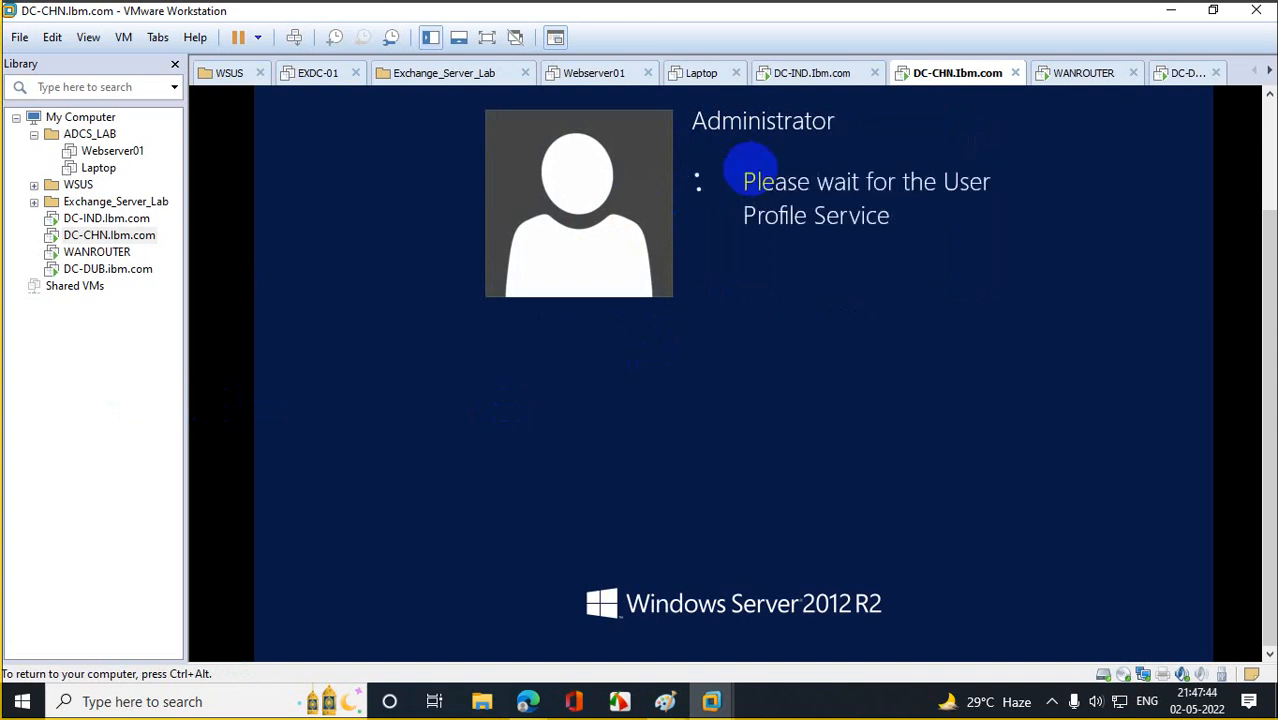
# View WANROUTER's ChianaRoute connection address details, then return to DC-CHN.
pyautogui.click(110, 250)
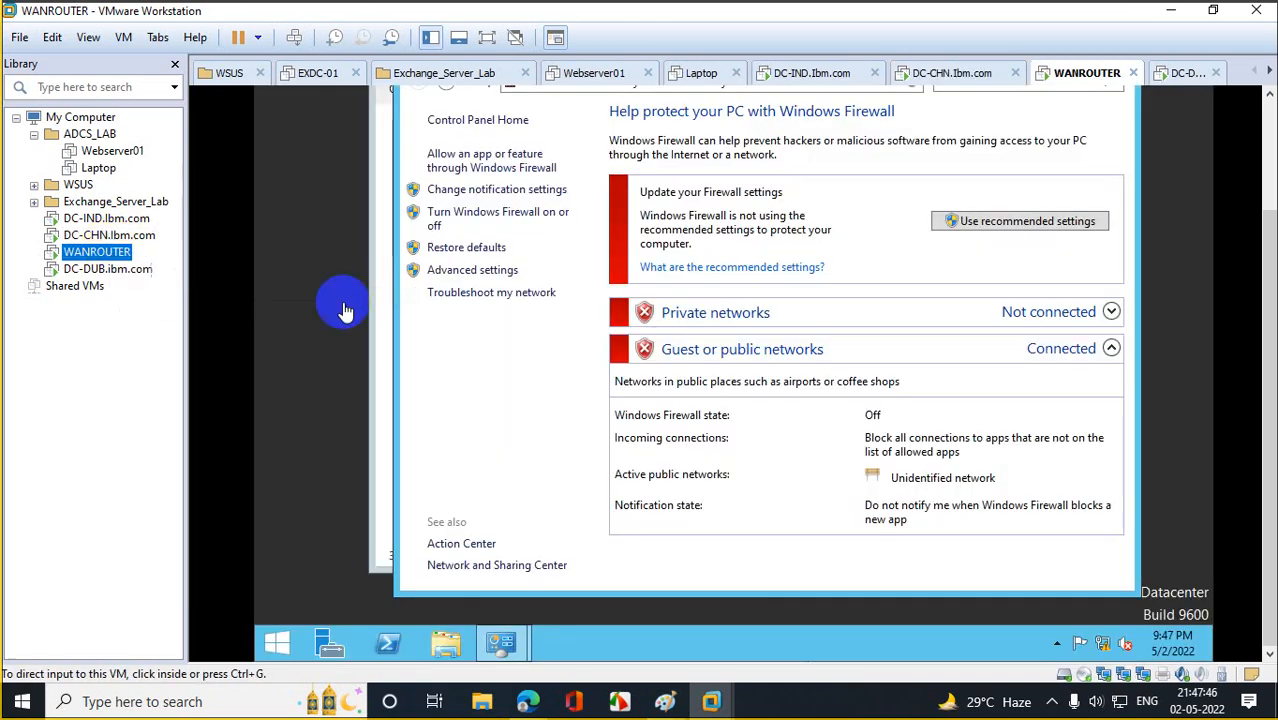
pyautogui.click(380, 495)
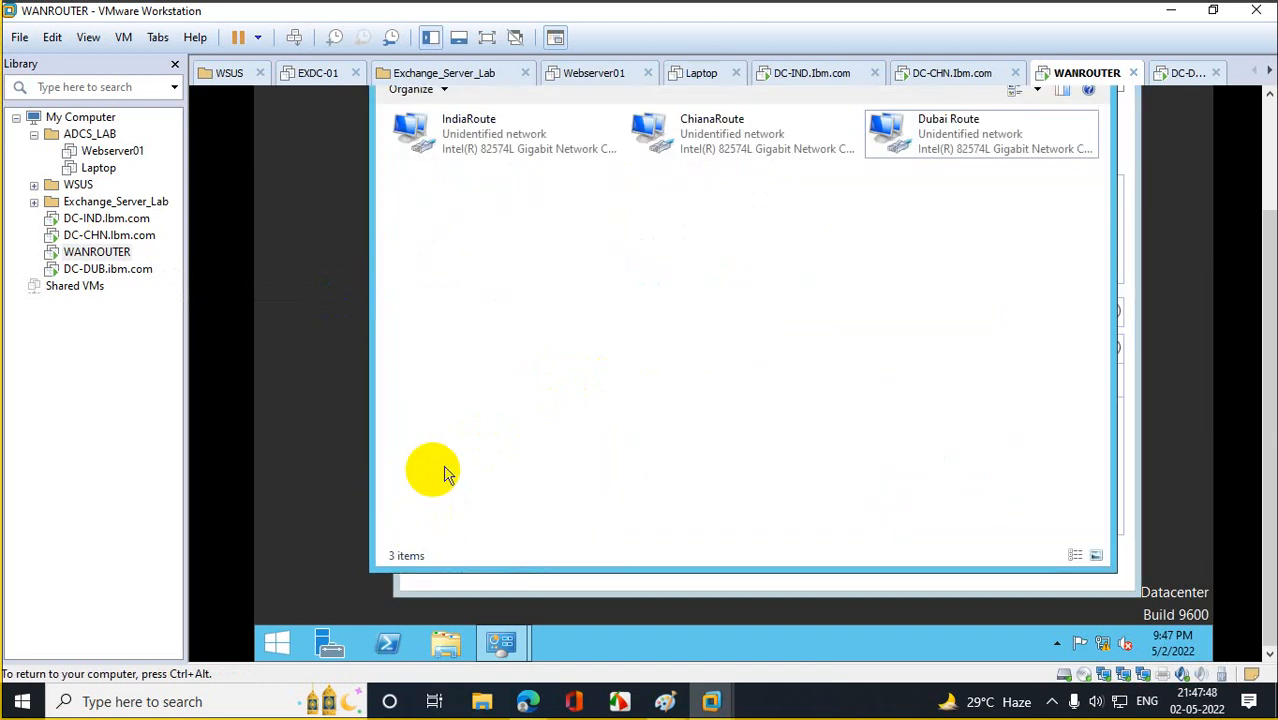
pyautogui.doubleClick(727, 148)
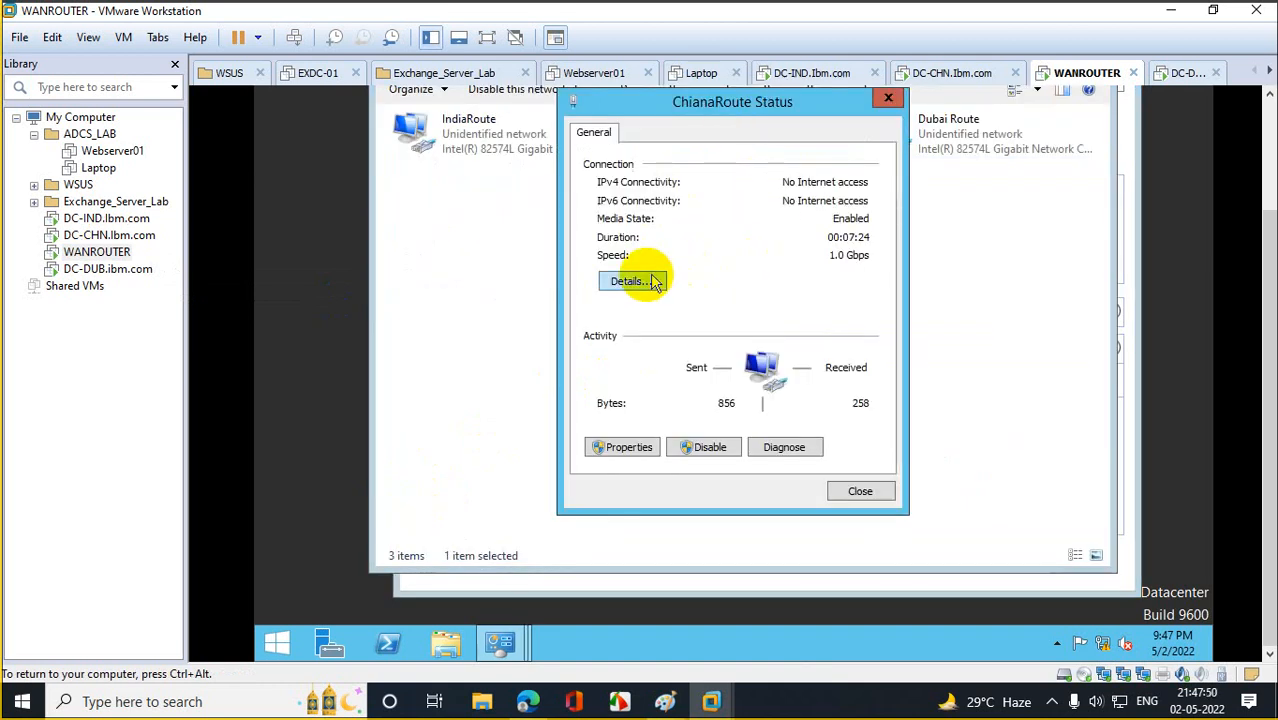
pyautogui.click(648, 281)
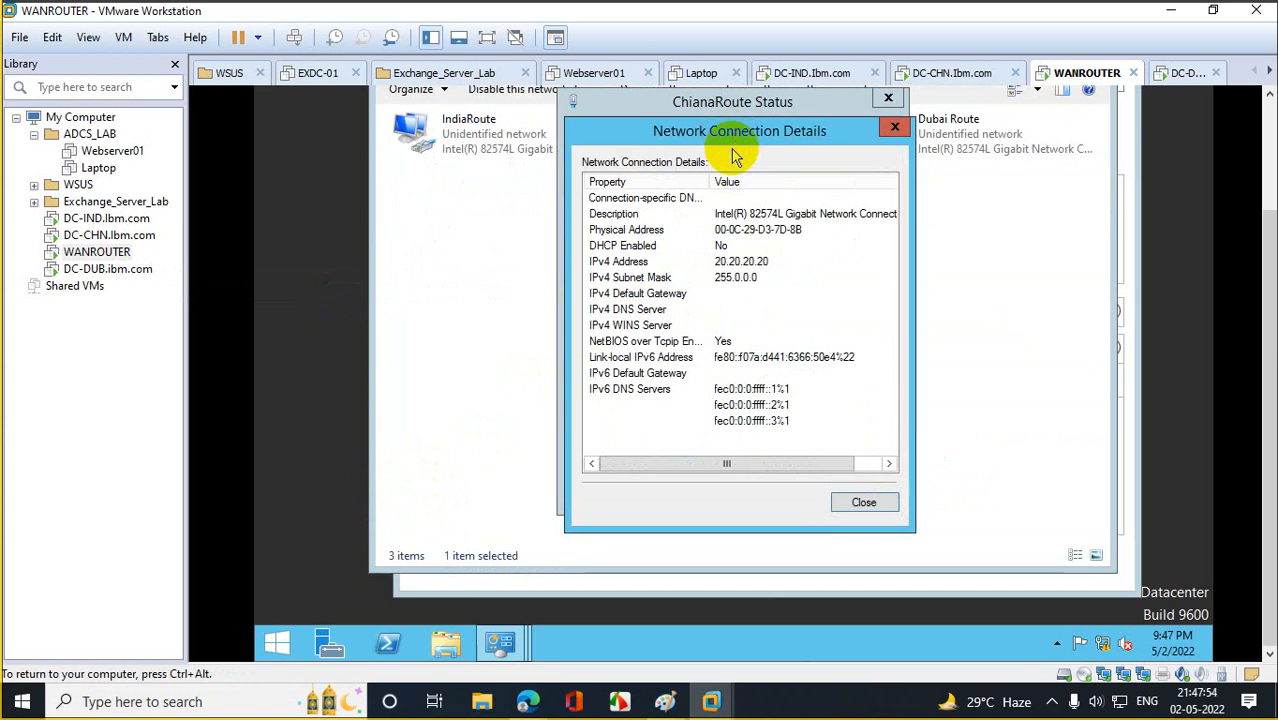
pyautogui.click(60, 235)
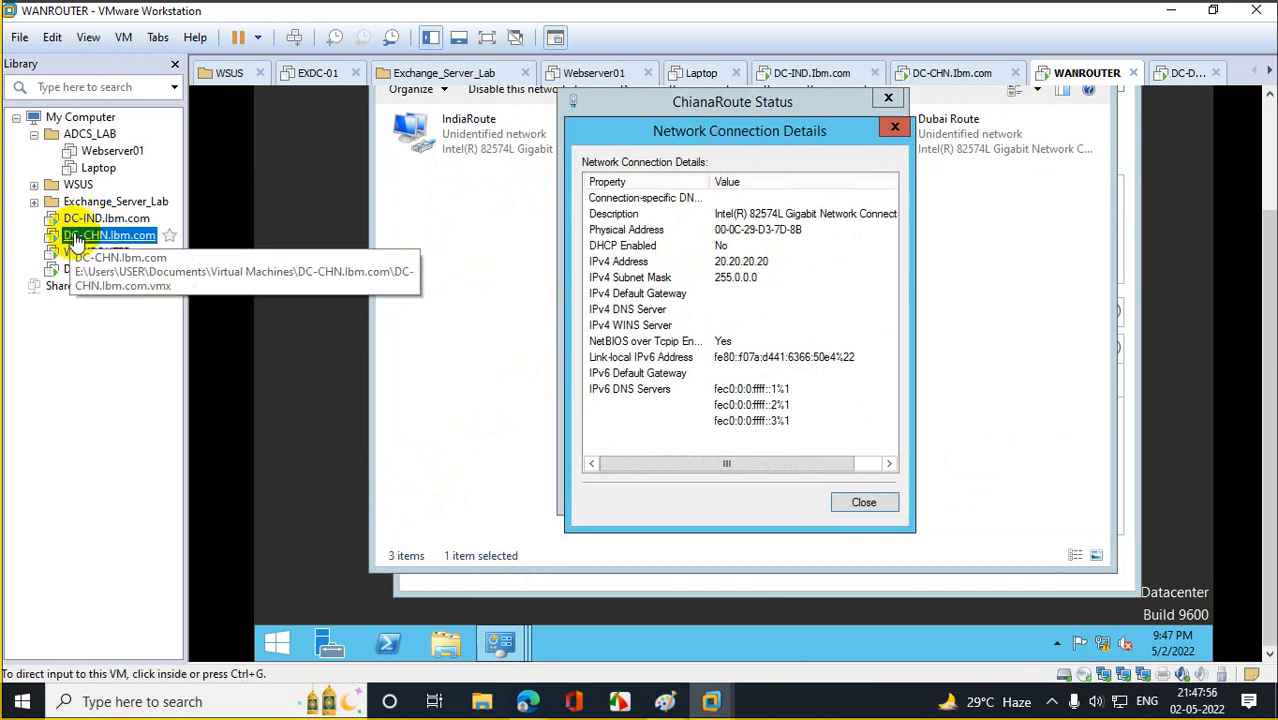
pyautogui.click(572, 362)
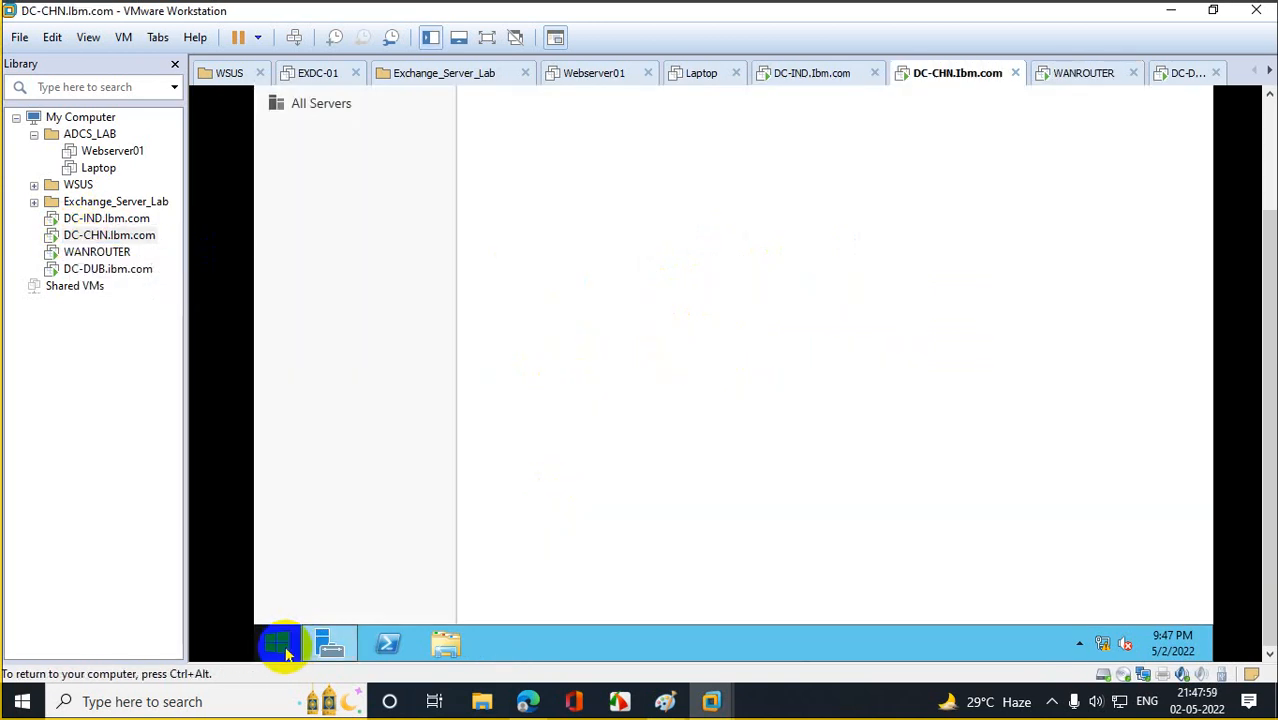
# Open DC-CHN's Ethernet0 IPv4 settings and start entering a static address, mask and gateway.
pyautogui.rightClick(277, 643)
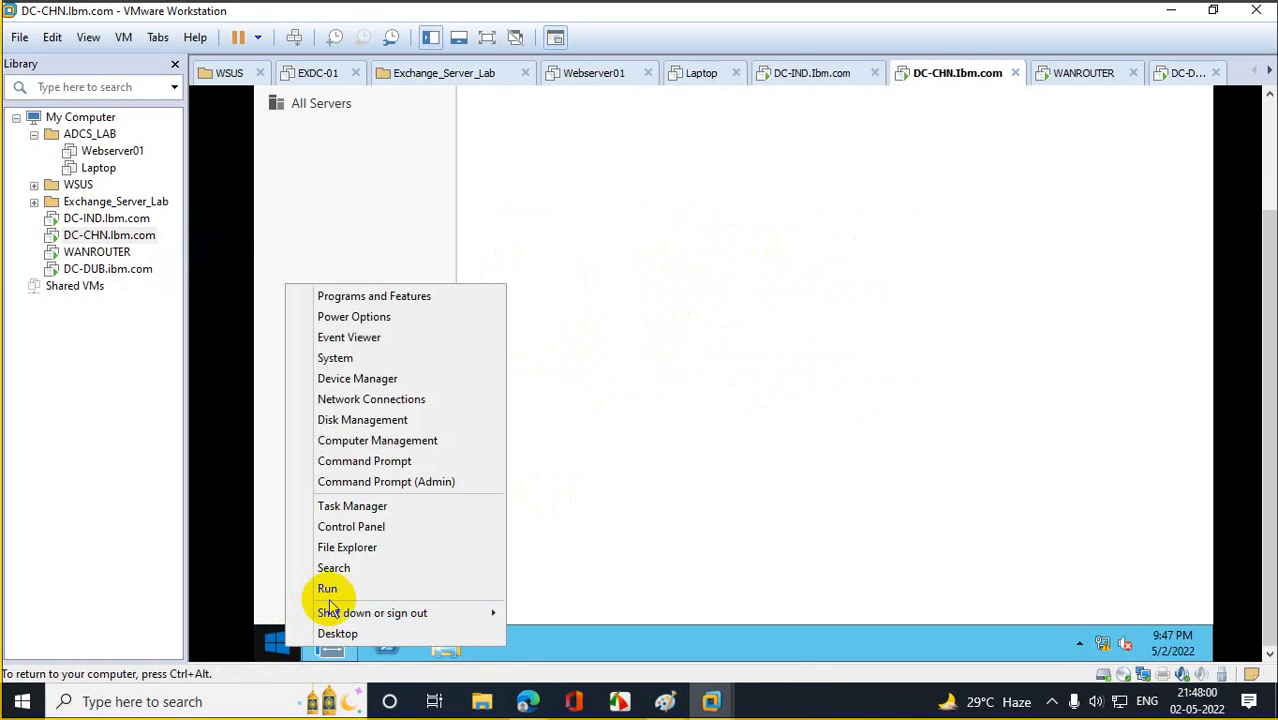
pyautogui.click(336, 588)
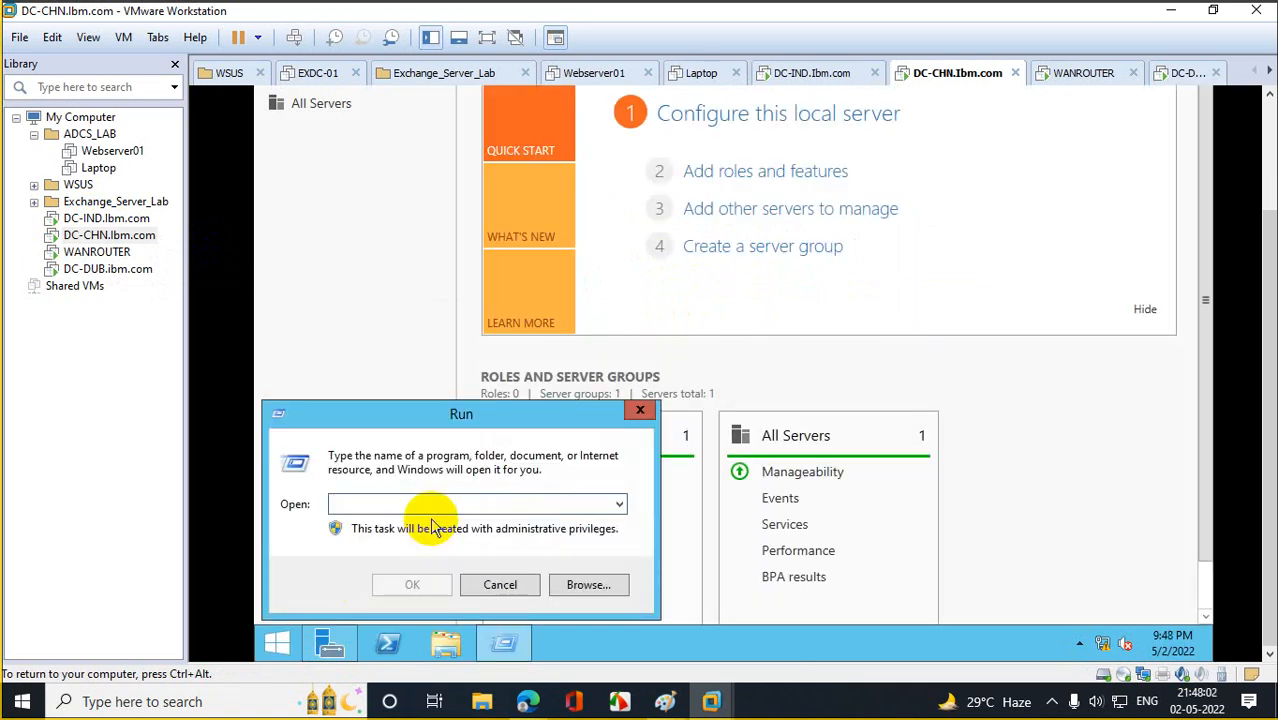
pyautogui.write('ncpa.cpl')
pyautogui.press('Return')
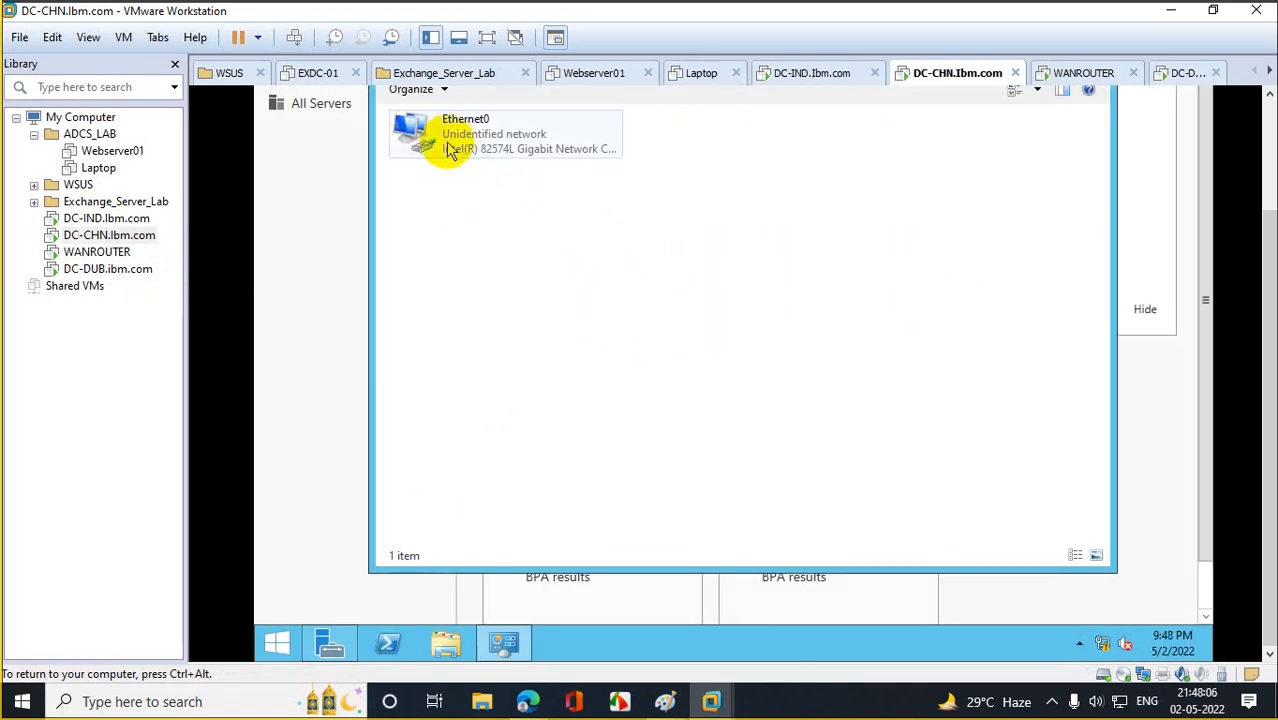
pyautogui.rightClick(450, 147)
pyautogui.click(478, 309)
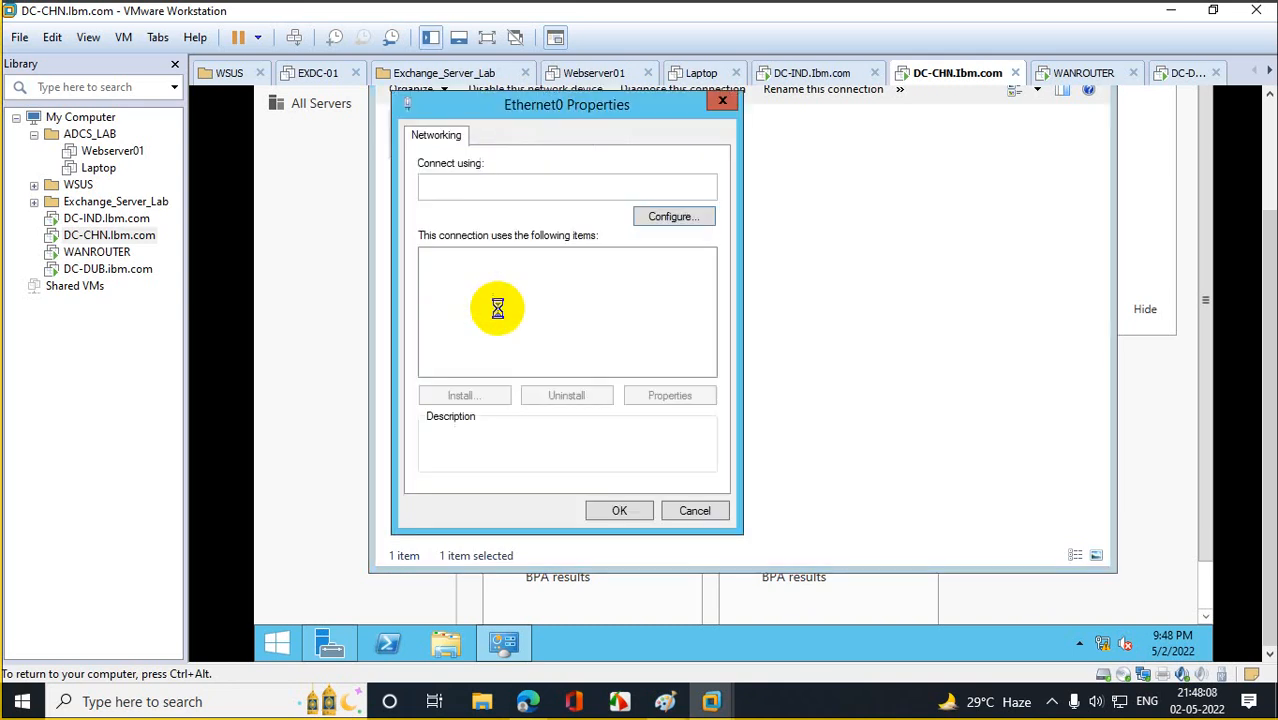
pyautogui.doubleClick(595, 368)
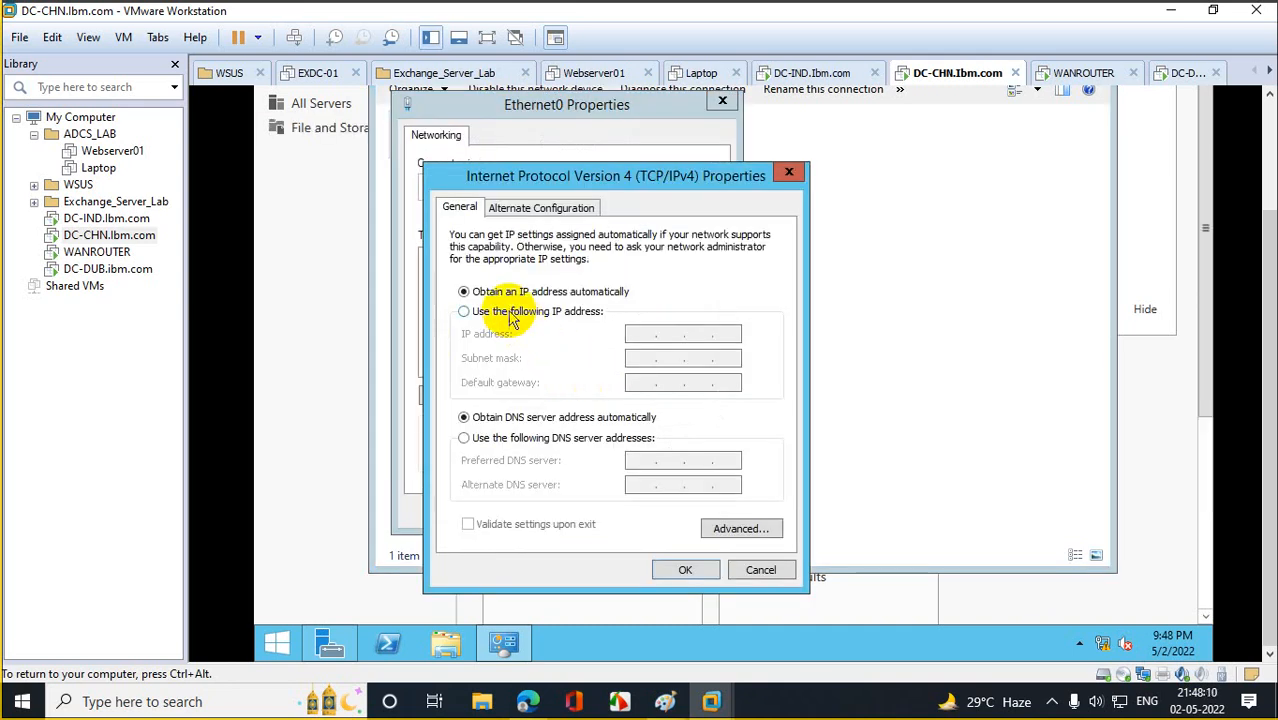
pyautogui.click(525, 311)
pyautogui.click(645, 334)
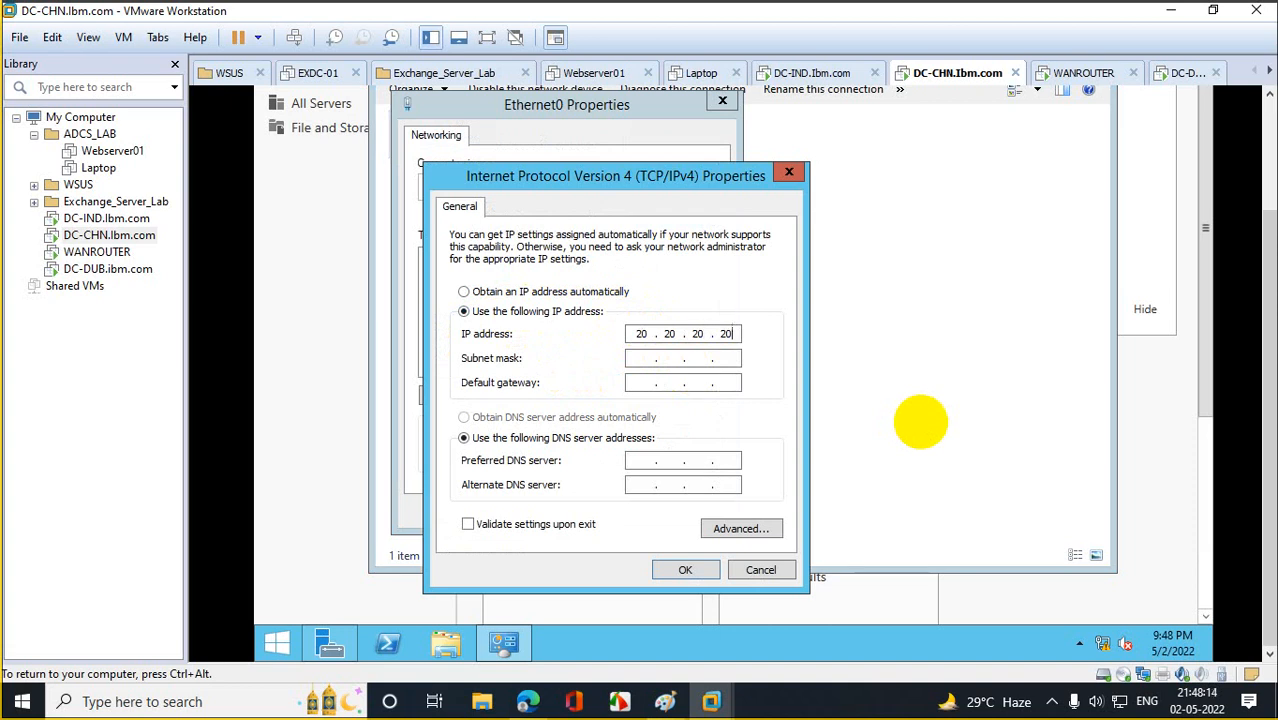
pyautogui.press('Tab')
pyautogui.press('Tab')
pyautogui.press('Tab')
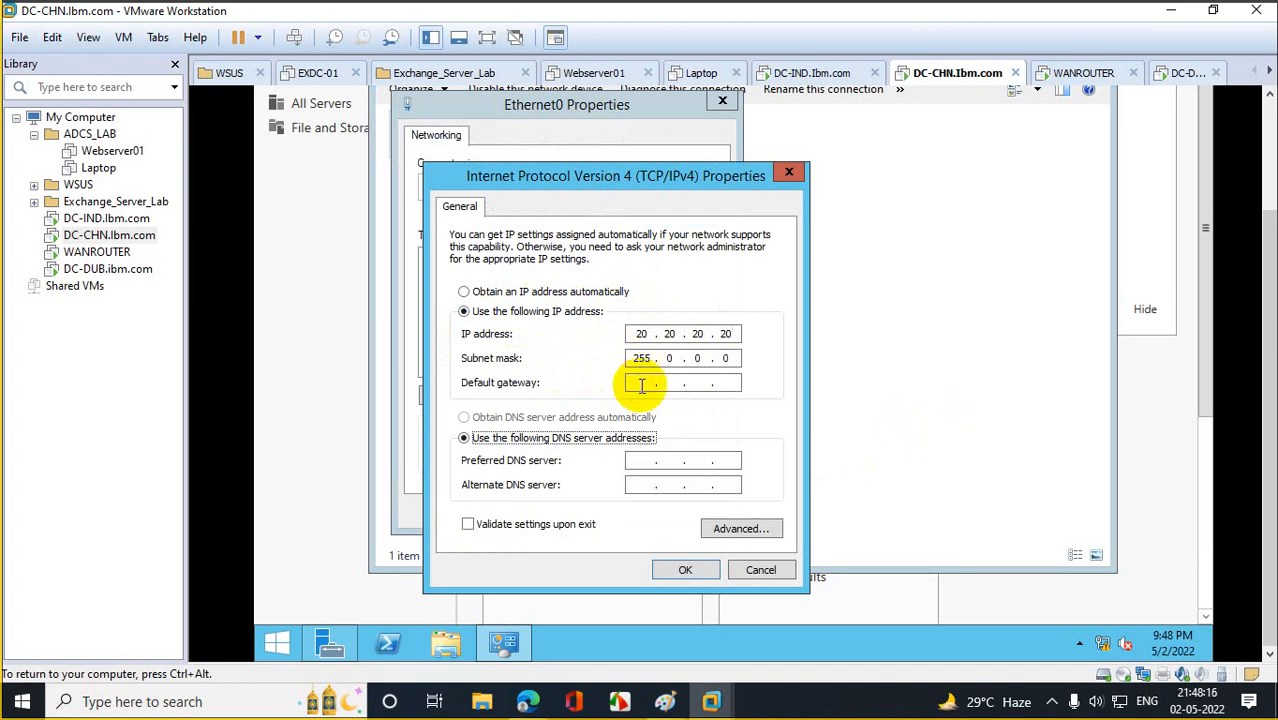
pyautogui.click(641, 385)
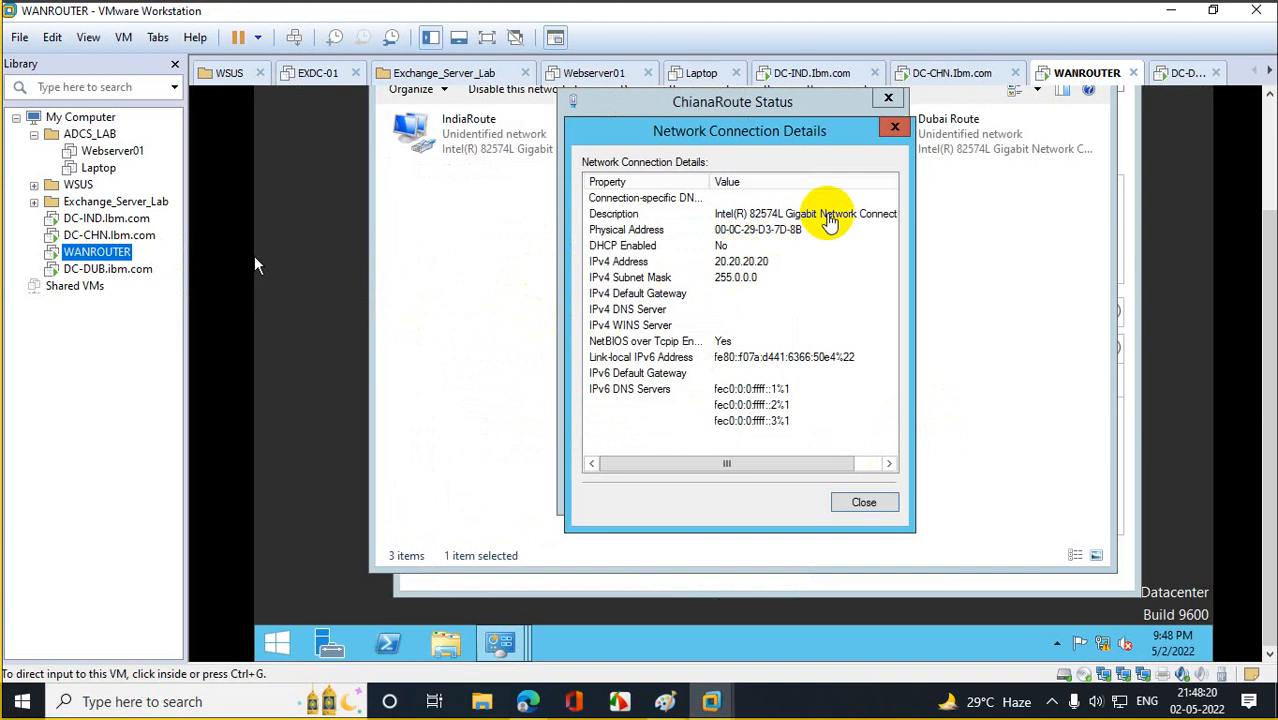
# Correct the IP address to 20.20.20.21 after checking WANROUTER, and save the Ethernet0 settings.
pyautogui.click(140, 238)
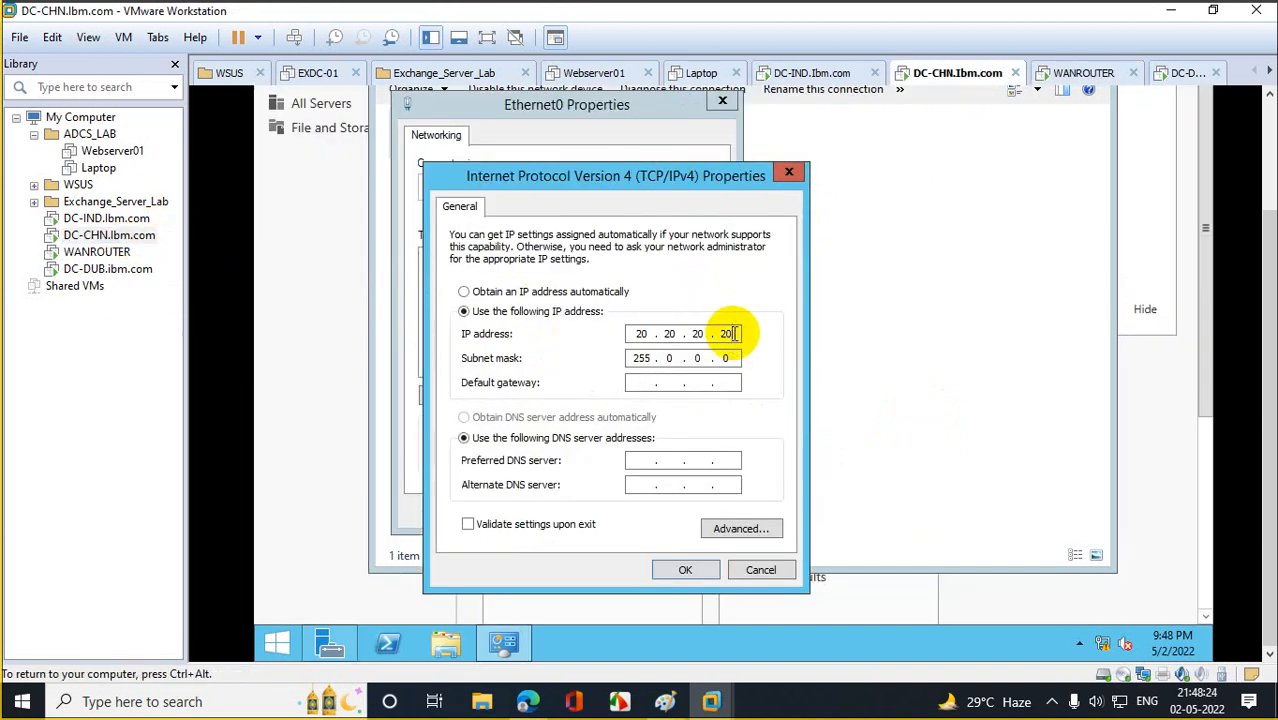
pyautogui.press('BackSpace')
pyautogui.write('1')
pyautogui.click(98, 250)
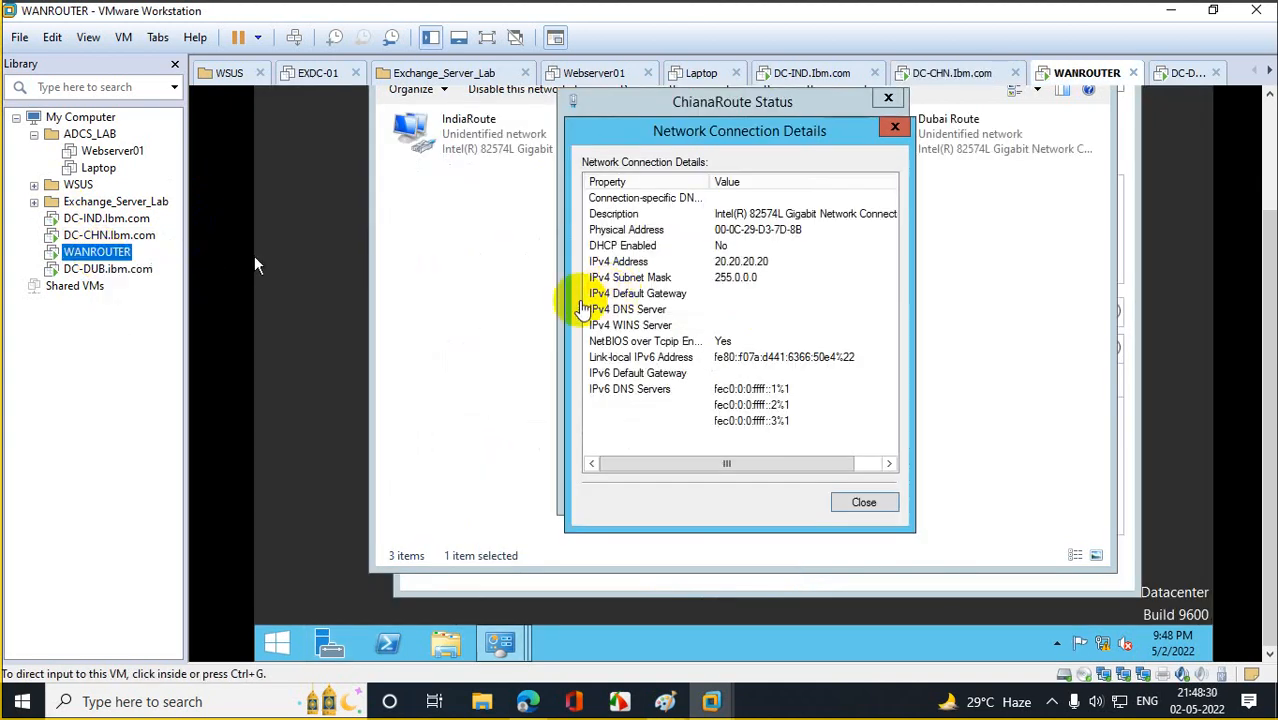
pyautogui.click(110, 235)
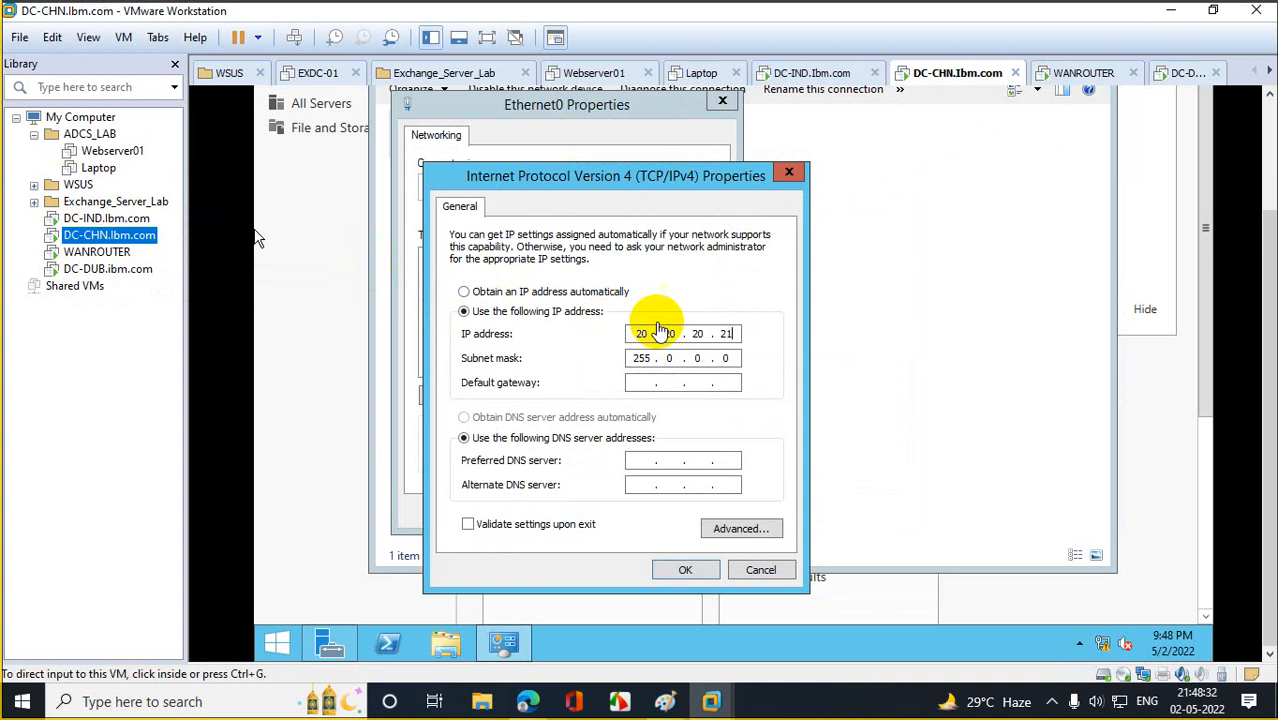
pyautogui.click(656, 330)
pyautogui.click(686, 571)
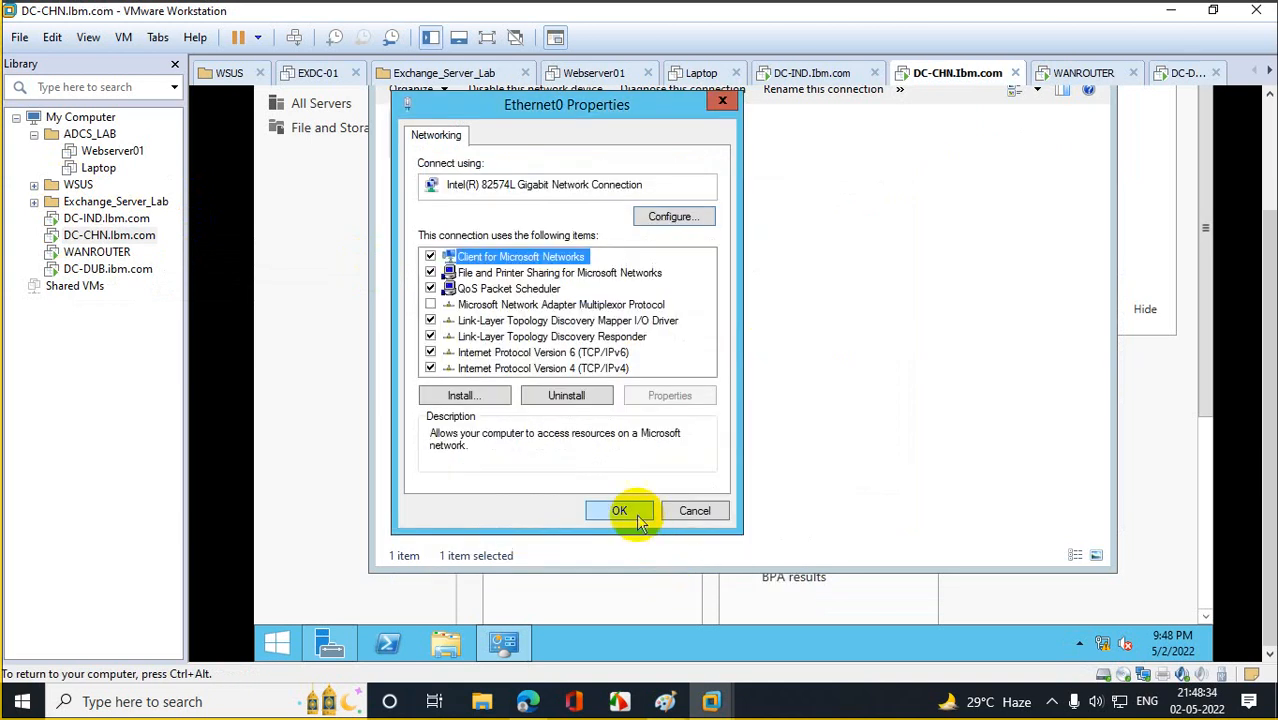
pyautogui.click(626, 513)
# Check Ethernet0's connection details show 20.20.20.21, then close the status windows.
pyautogui.doubleClick(462, 145)
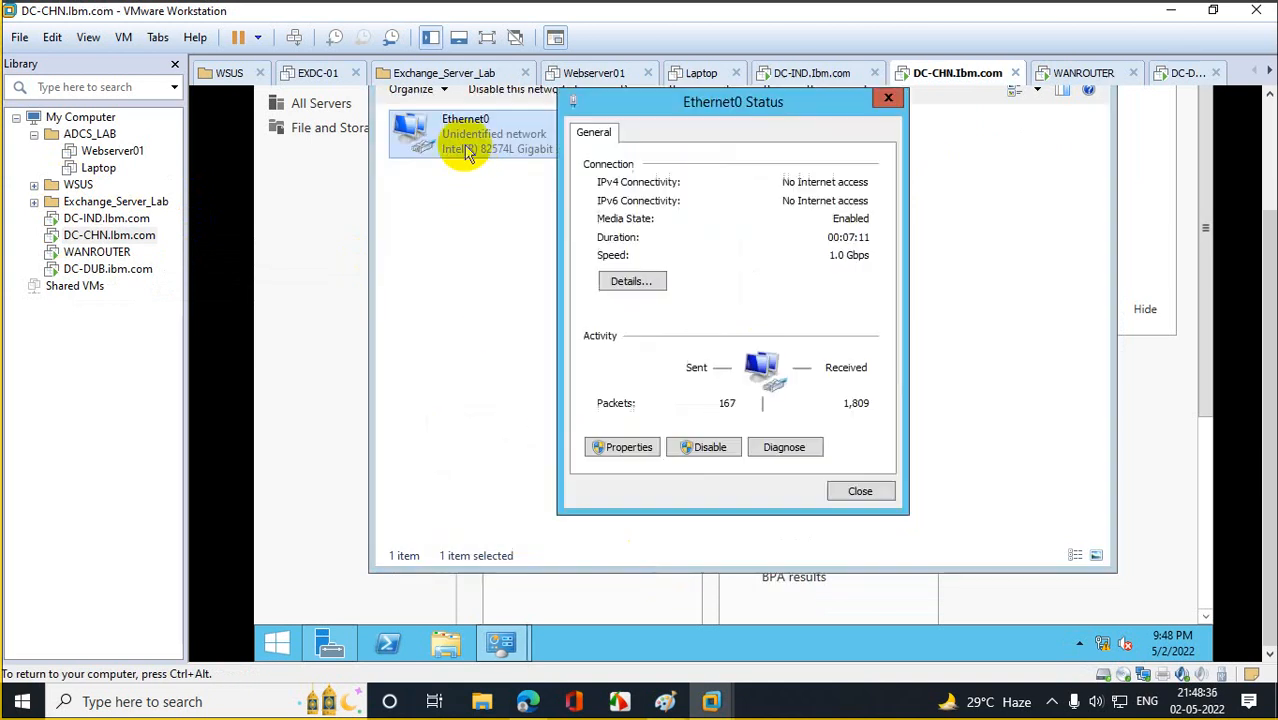
pyautogui.click(646, 284)
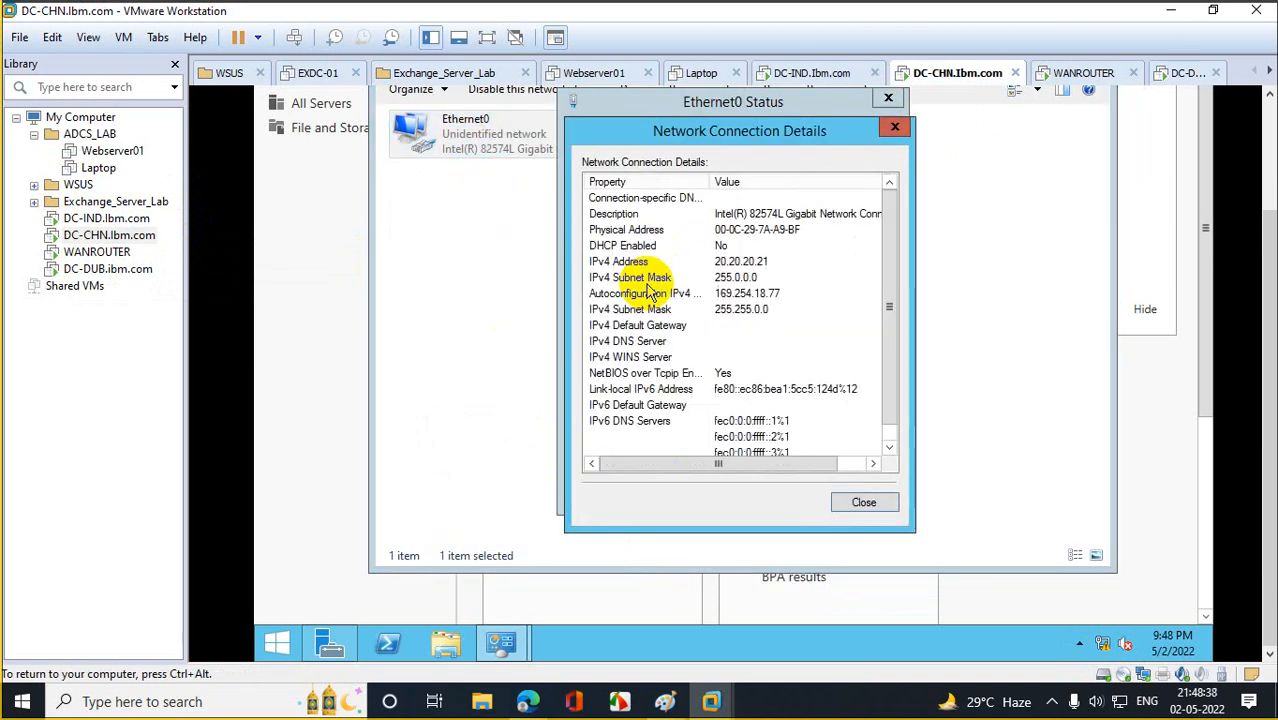
pyautogui.click(860, 510)
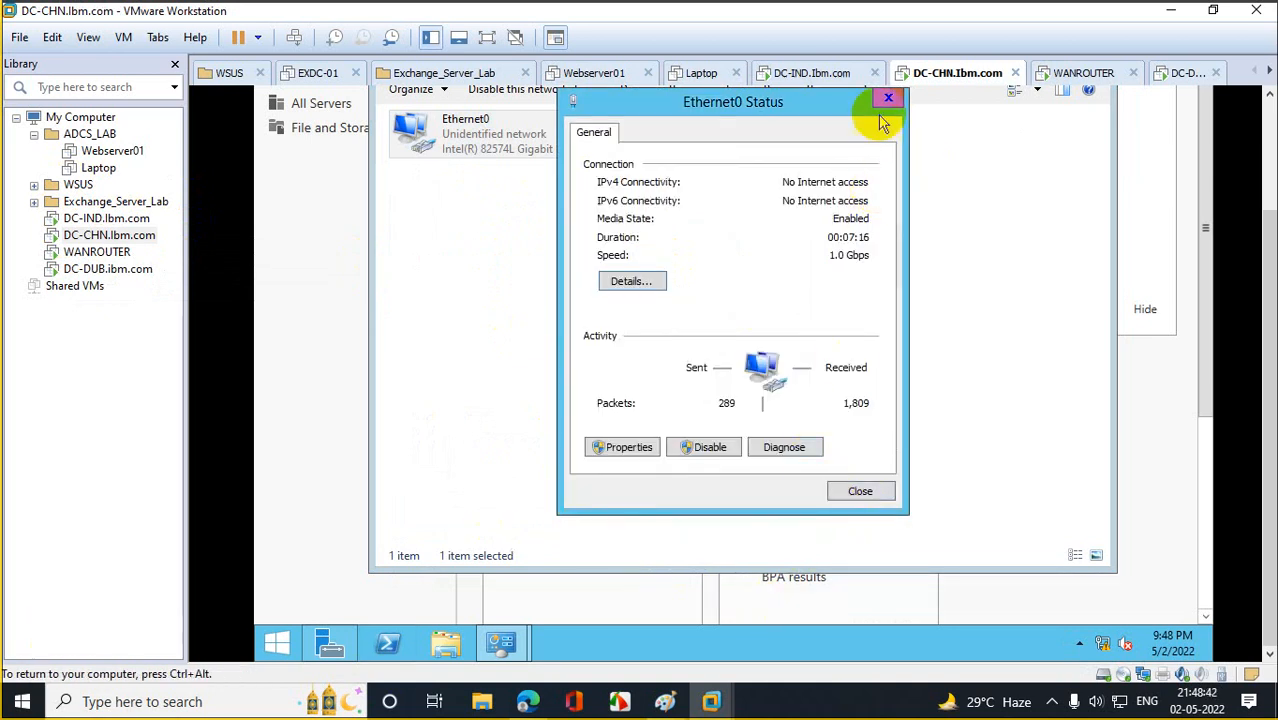
pyautogui.click(887, 98)
pyautogui.click(97, 252)
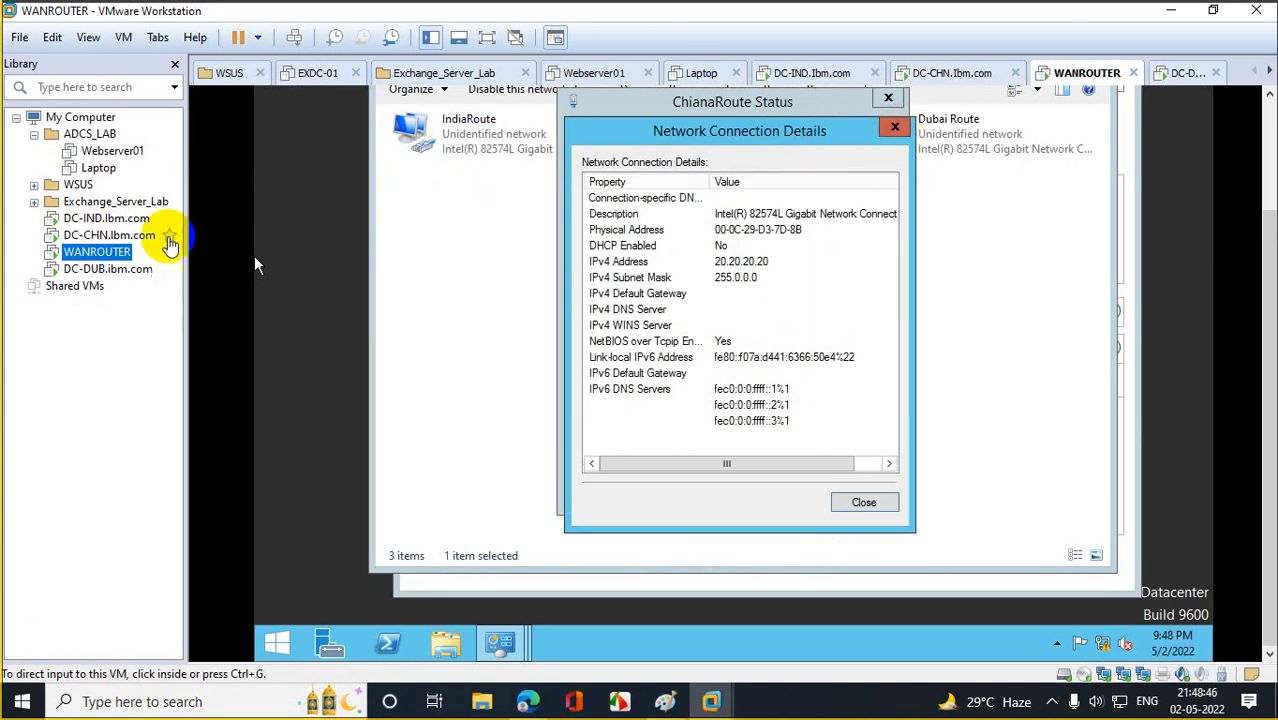
pyautogui.click(168, 240)
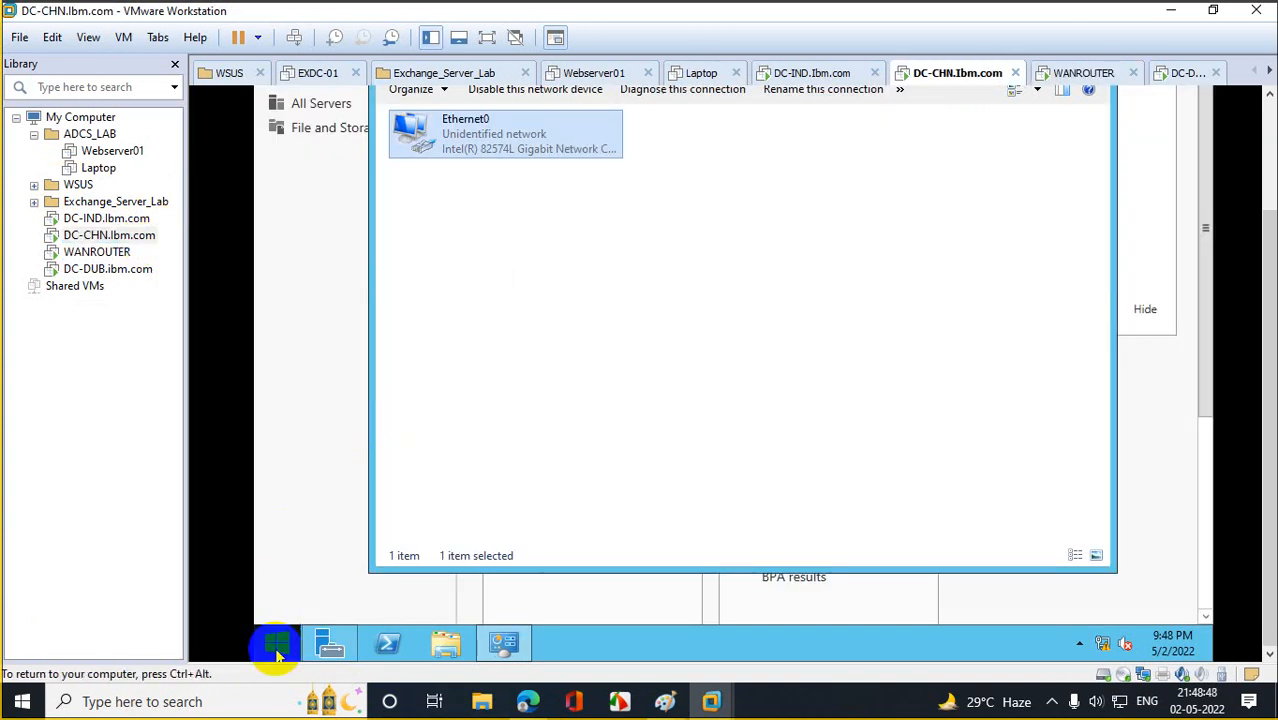
pyautogui.rightClick(278, 648)
# Turn off Windows Firewall for private and public networks on DC-CHN via firewall.cpl, then select DC-DUB.
pyautogui.click(362, 592)
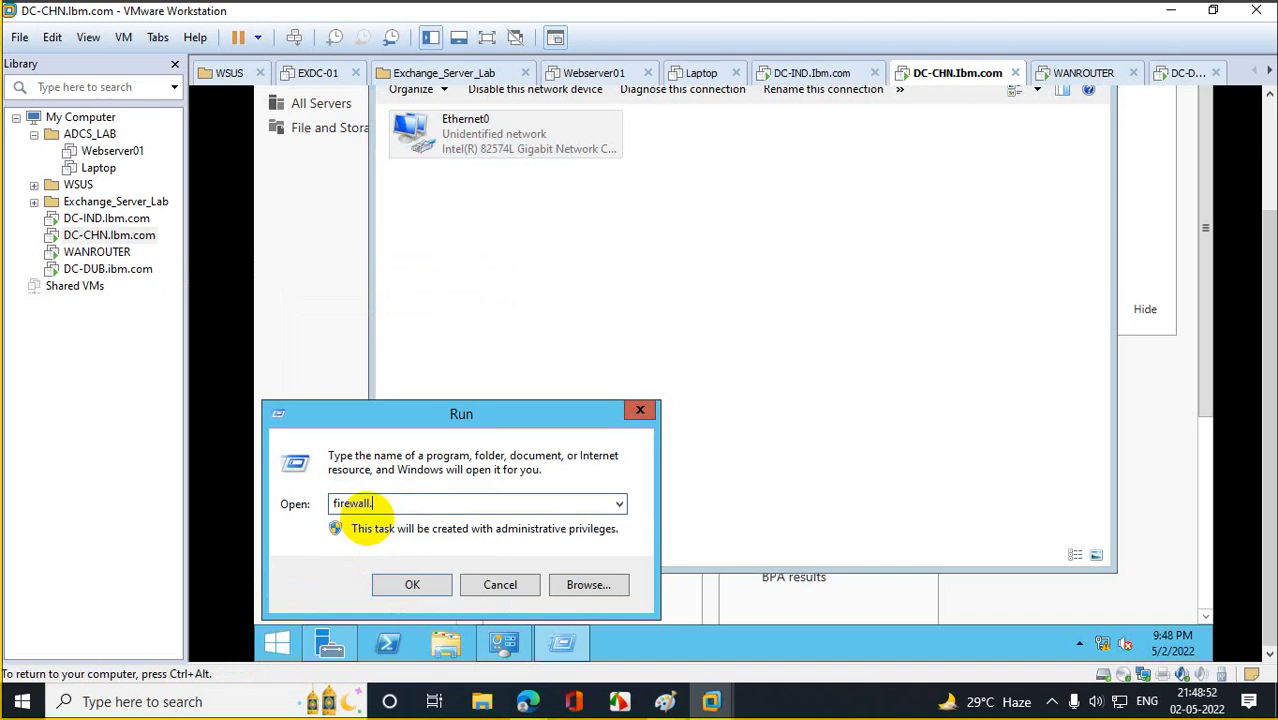
pyautogui.press('Return')
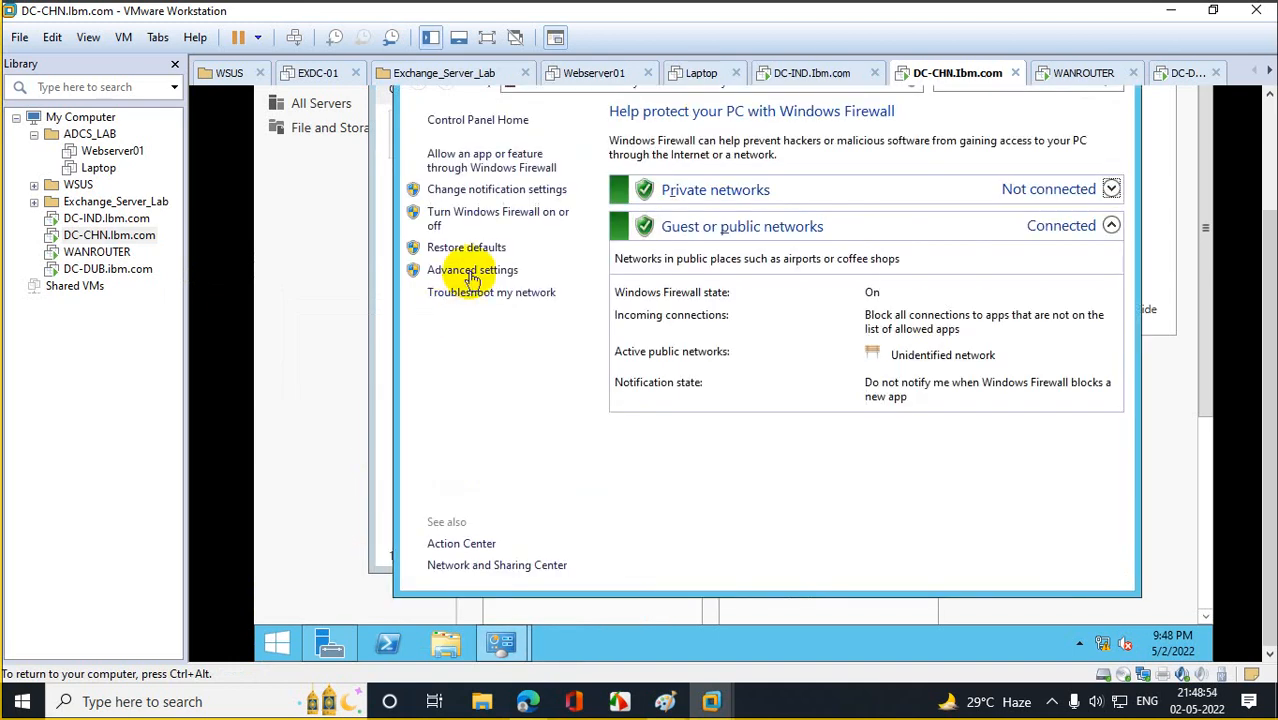
pyautogui.click(490, 215)
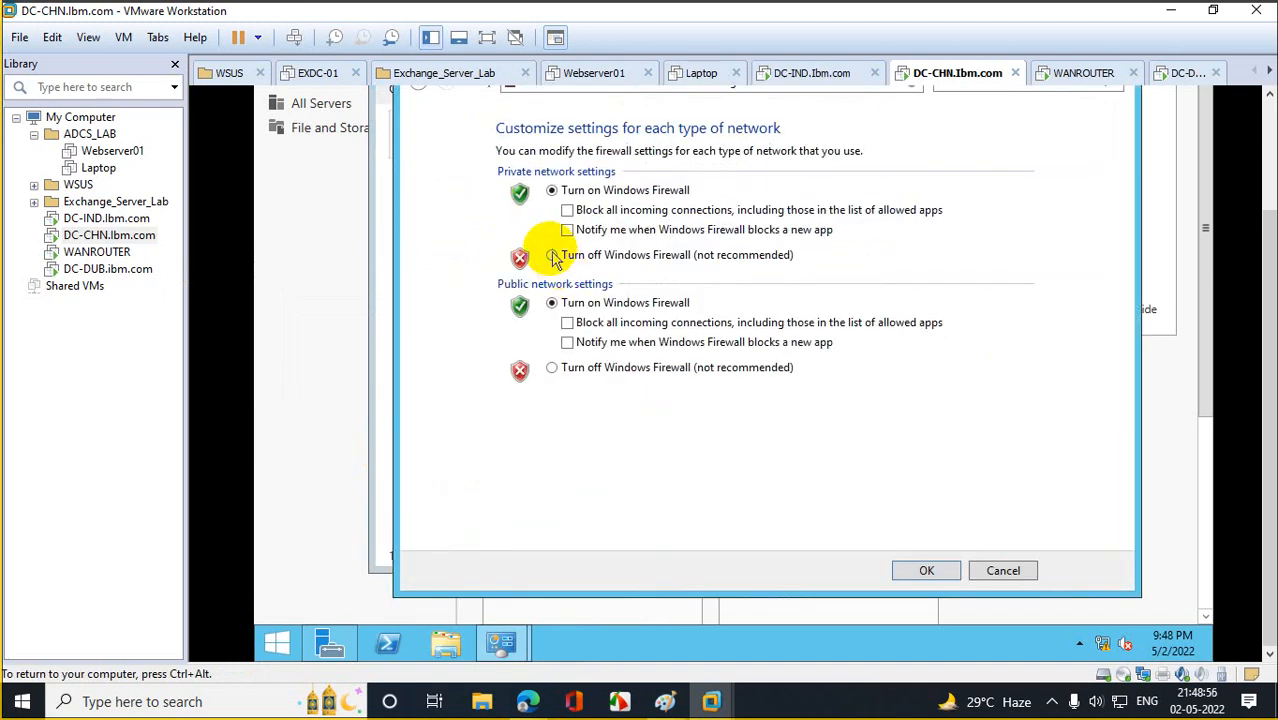
pyautogui.click(551, 255)
pyautogui.click(552, 368)
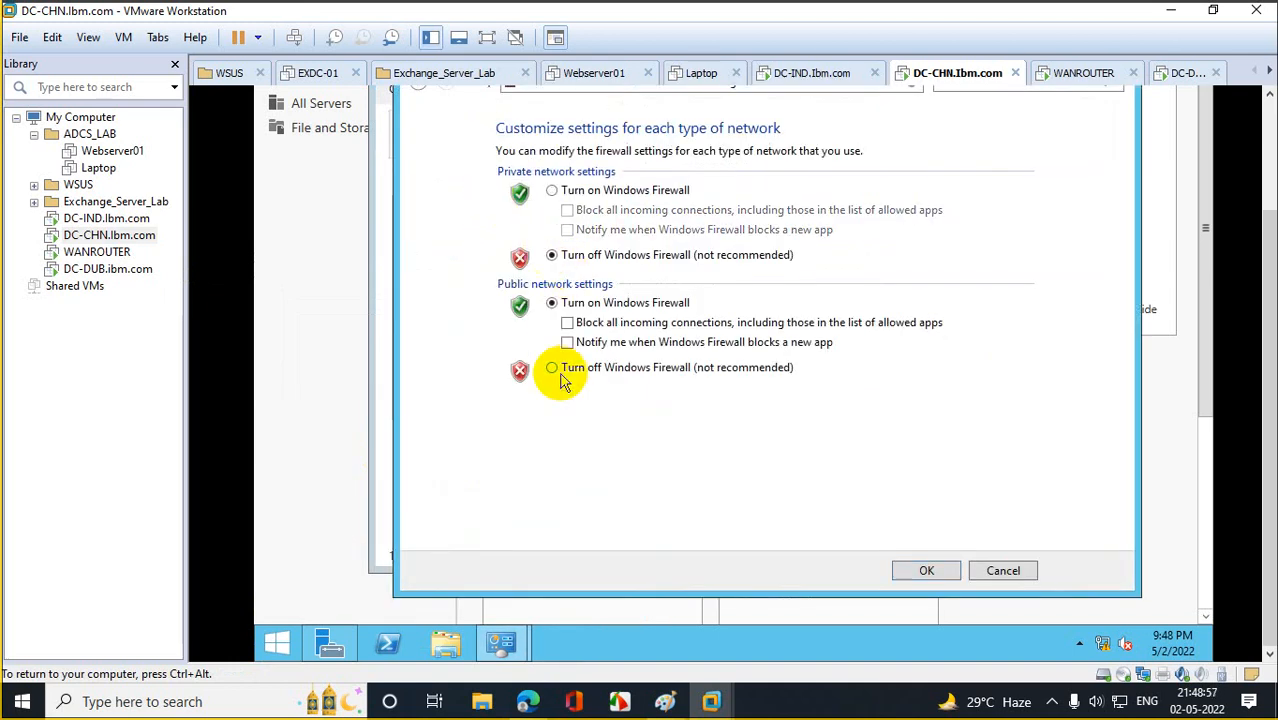
pyautogui.click(927, 572)
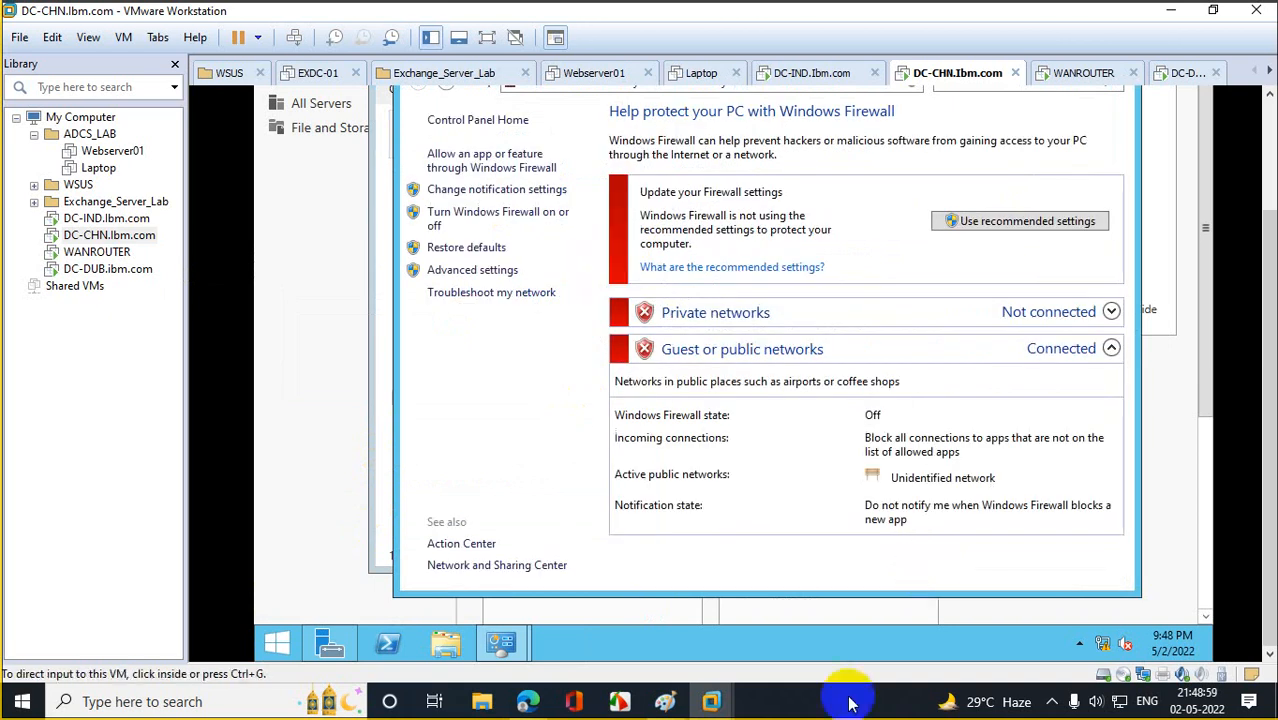
pyautogui.click(118, 272)
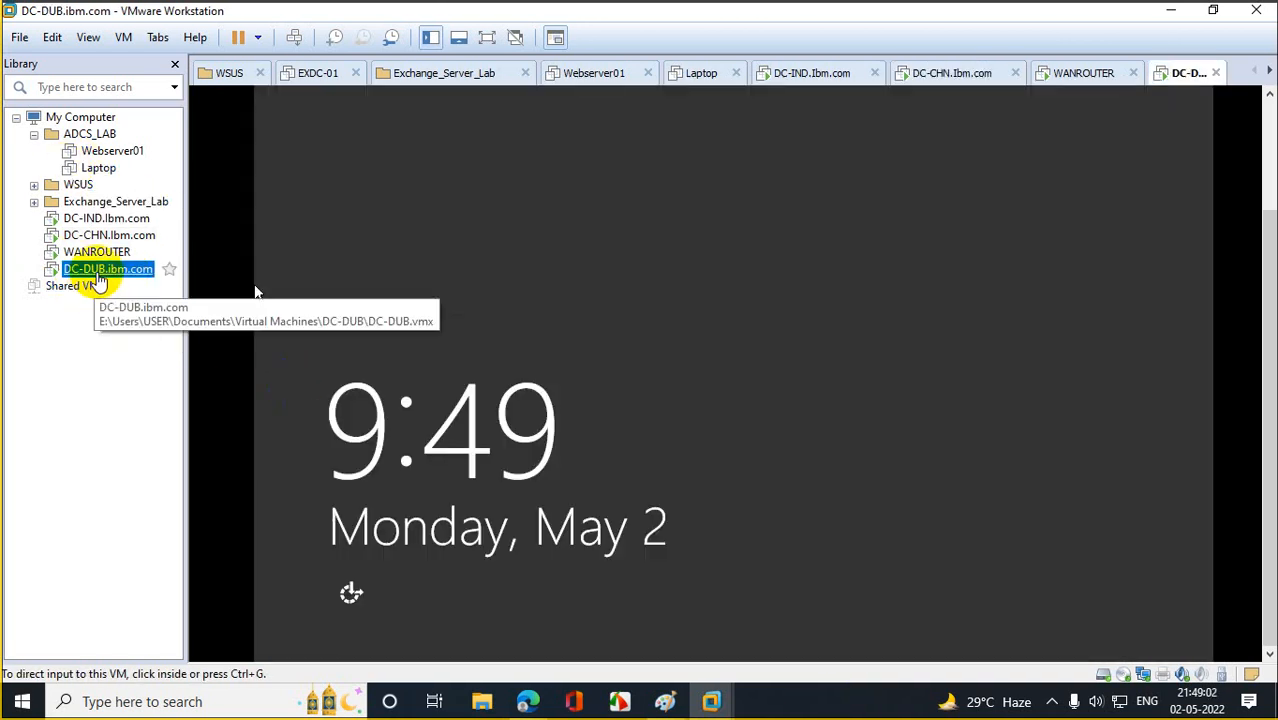
# Send Ctrl+Alt+Del to DC-DUB, sign in as Administrator, and close Server Manager.
pyautogui.rightClick(99, 273)
pyautogui.click(175, 448)
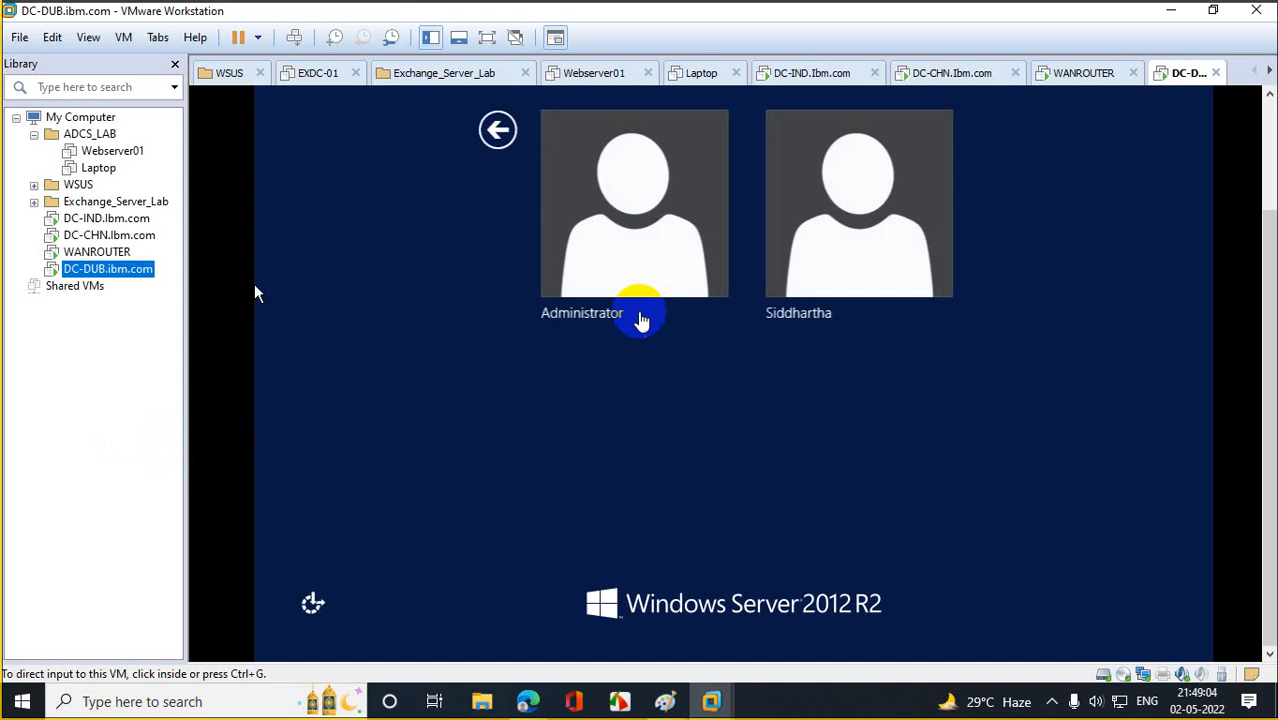
pyautogui.click(650, 247)
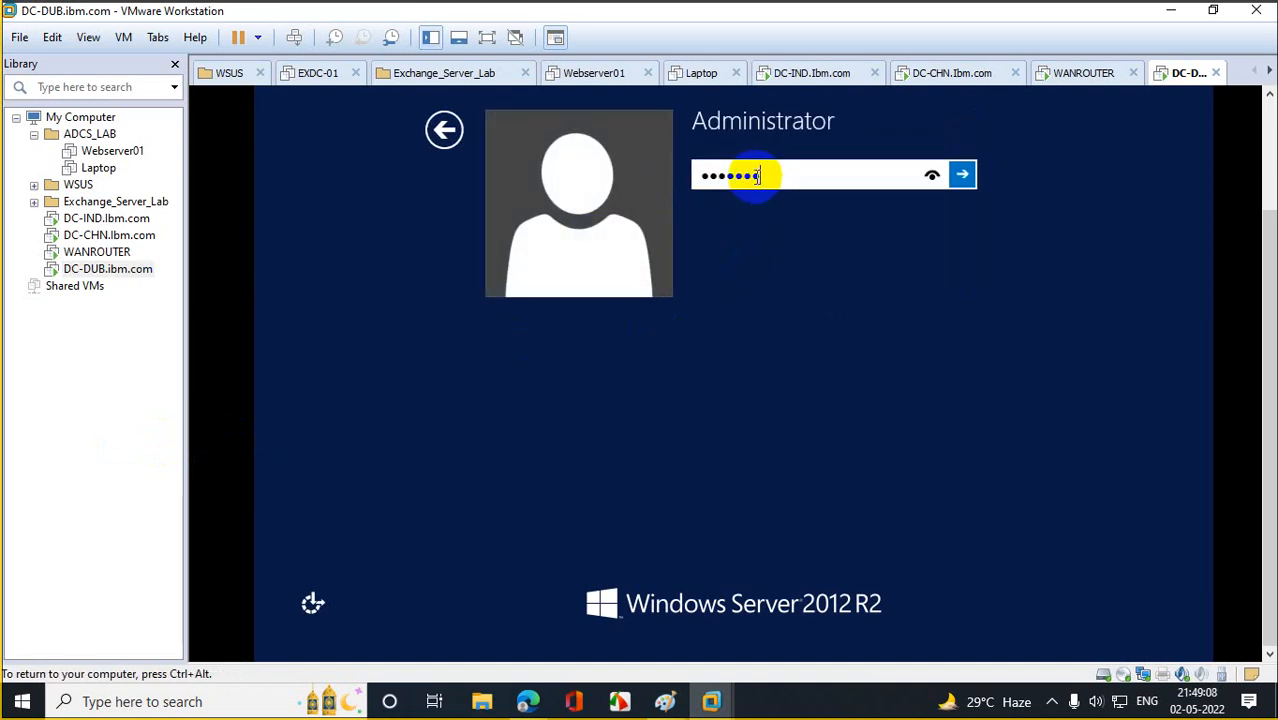
pyautogui.press('Return')
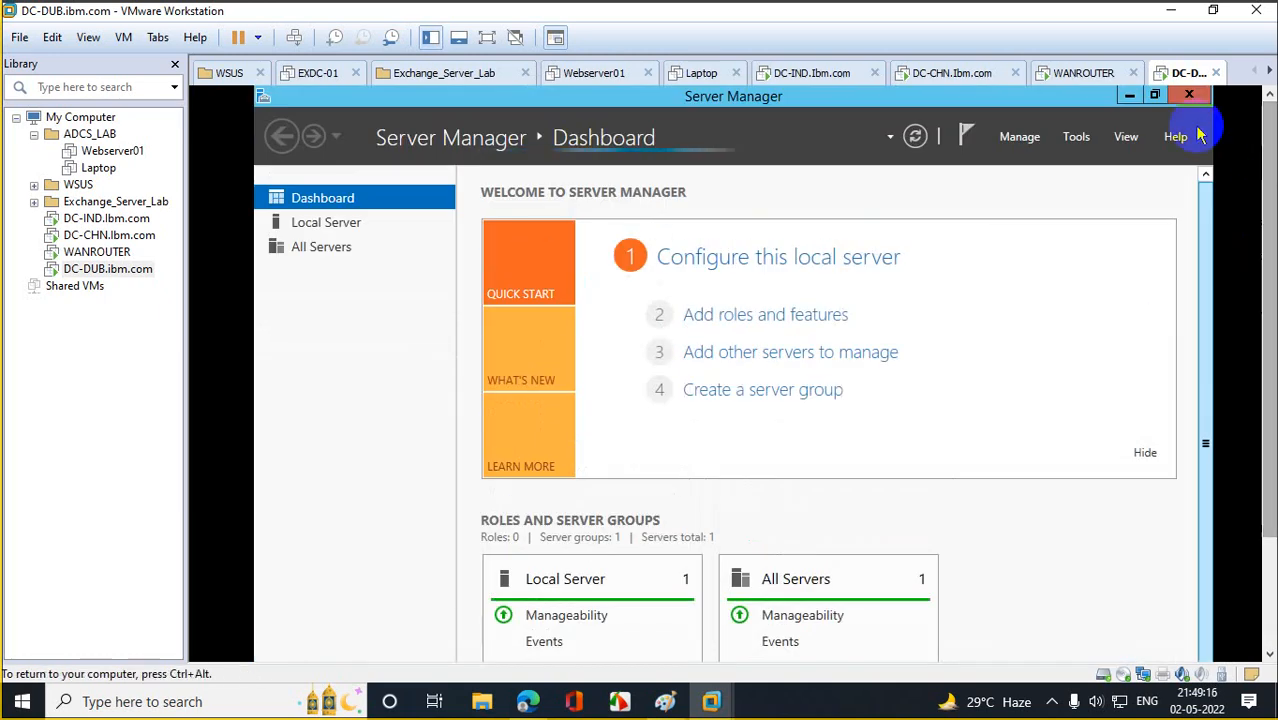
pyautogui.click(1189, 94)
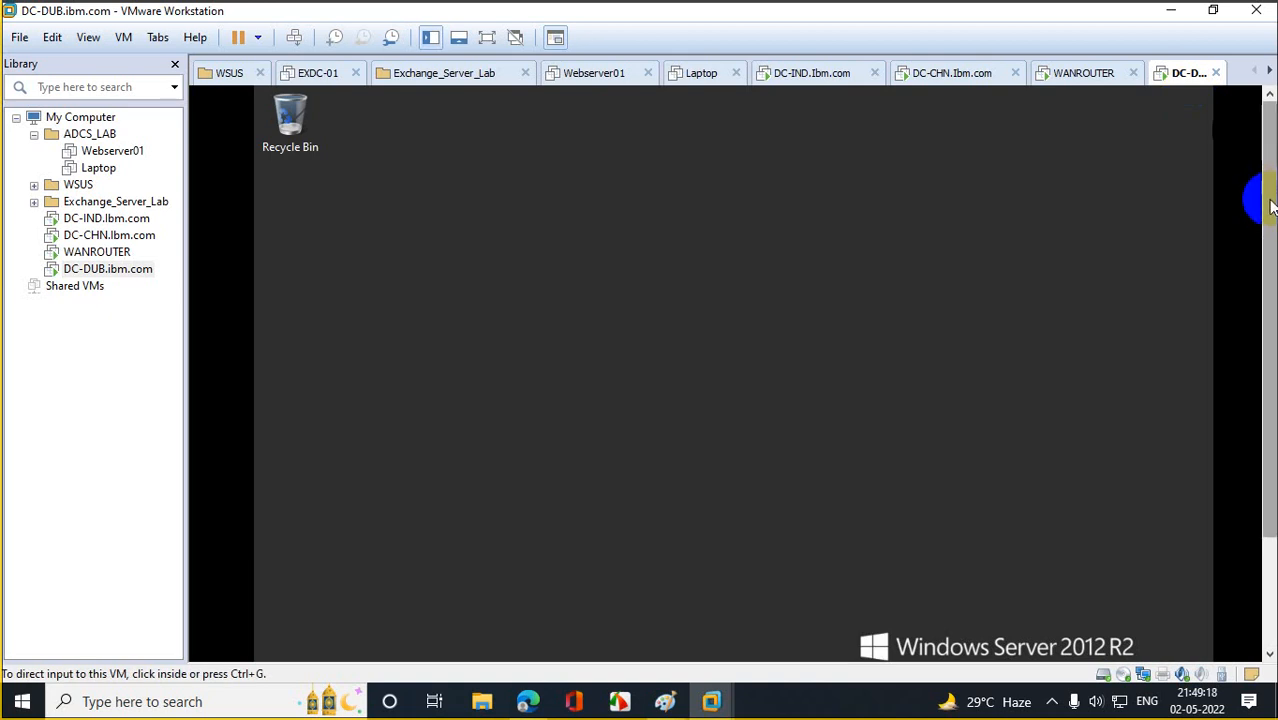
# Open DC-DUB's Ethernet0 IPv4 properties and switch to a manually assigned IP address.
pyautogui.rightClick(285, 642)
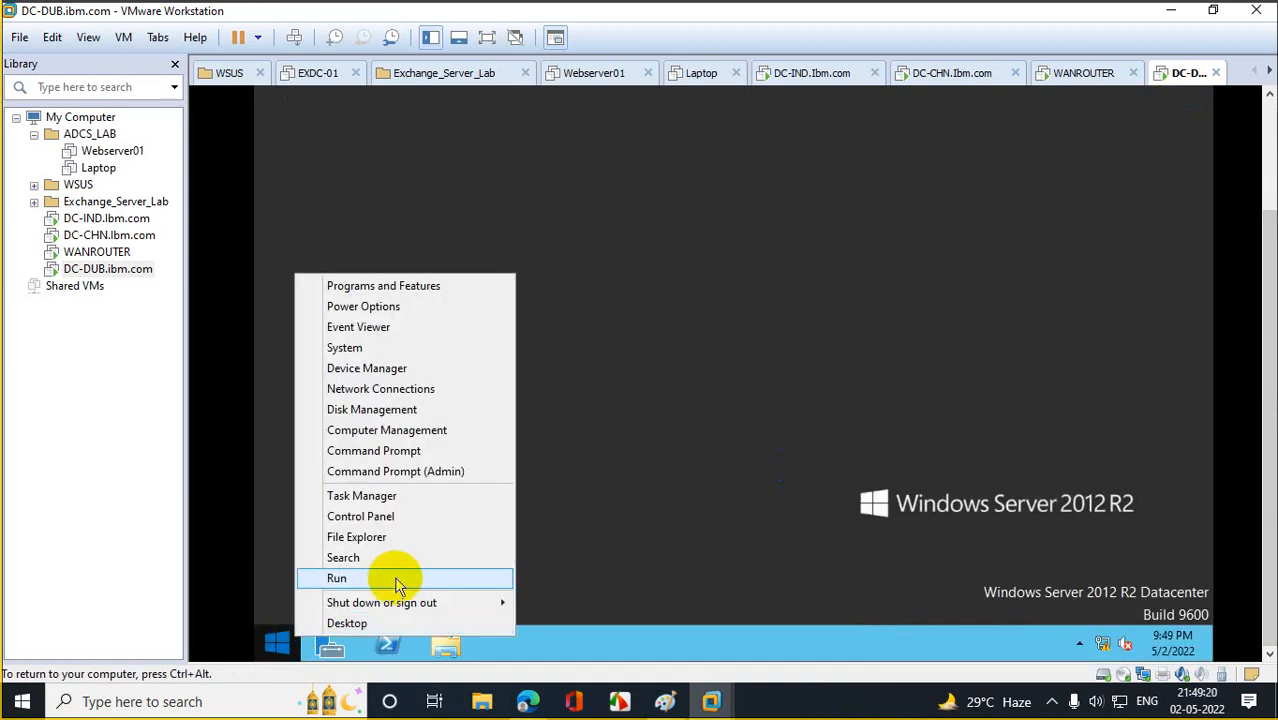
pyautogui.click(398, 580)
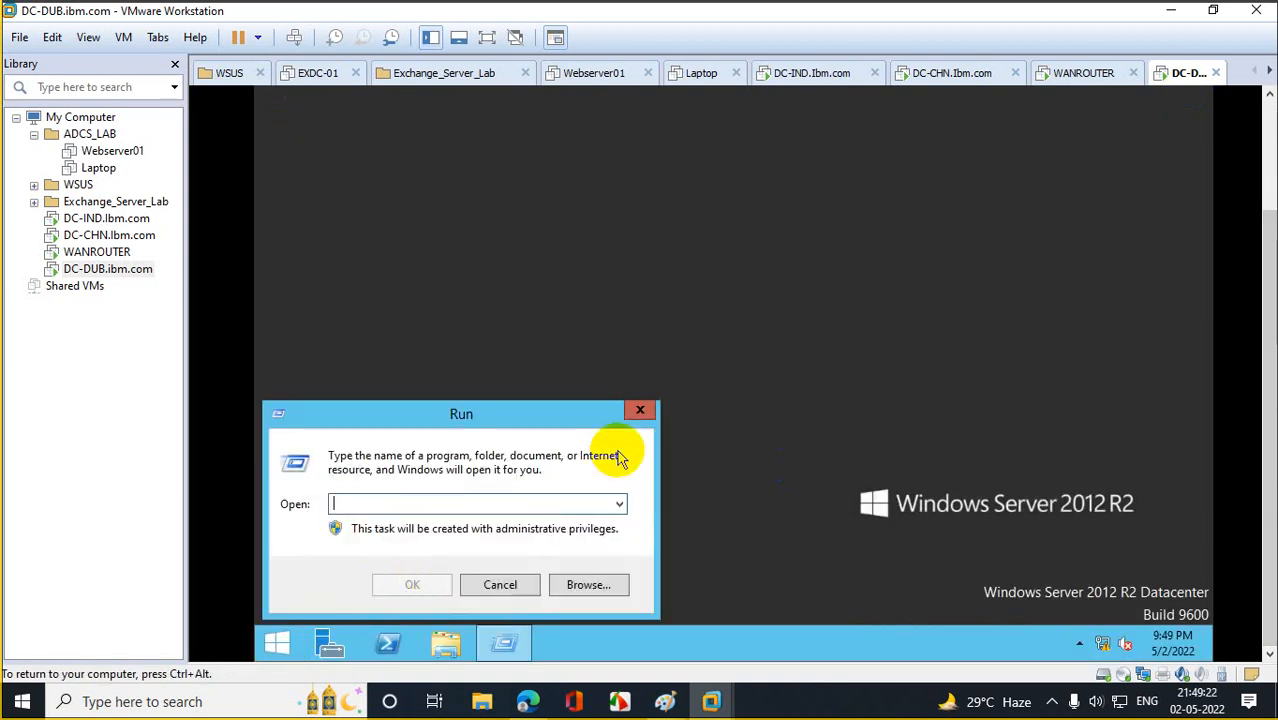
pyautogui.write('ncpa.cpl')
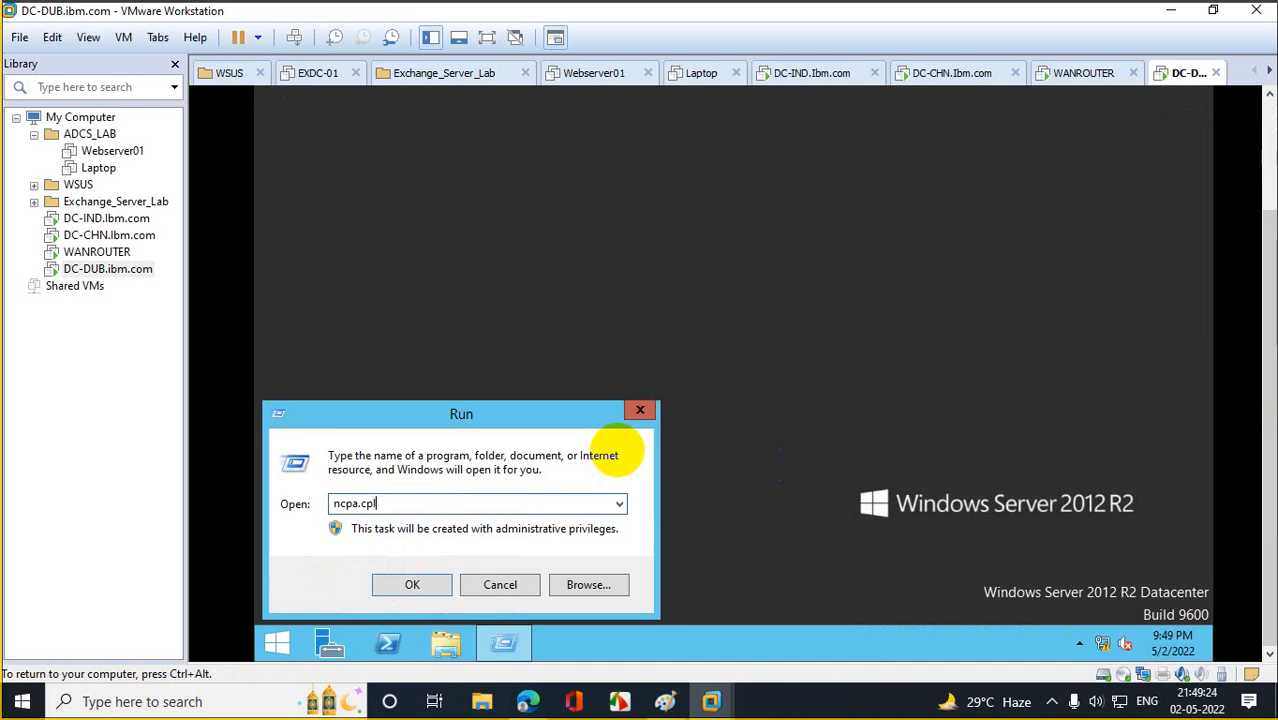
pyautogui.press('Return')
pyautogui.rightClick(485, 142)
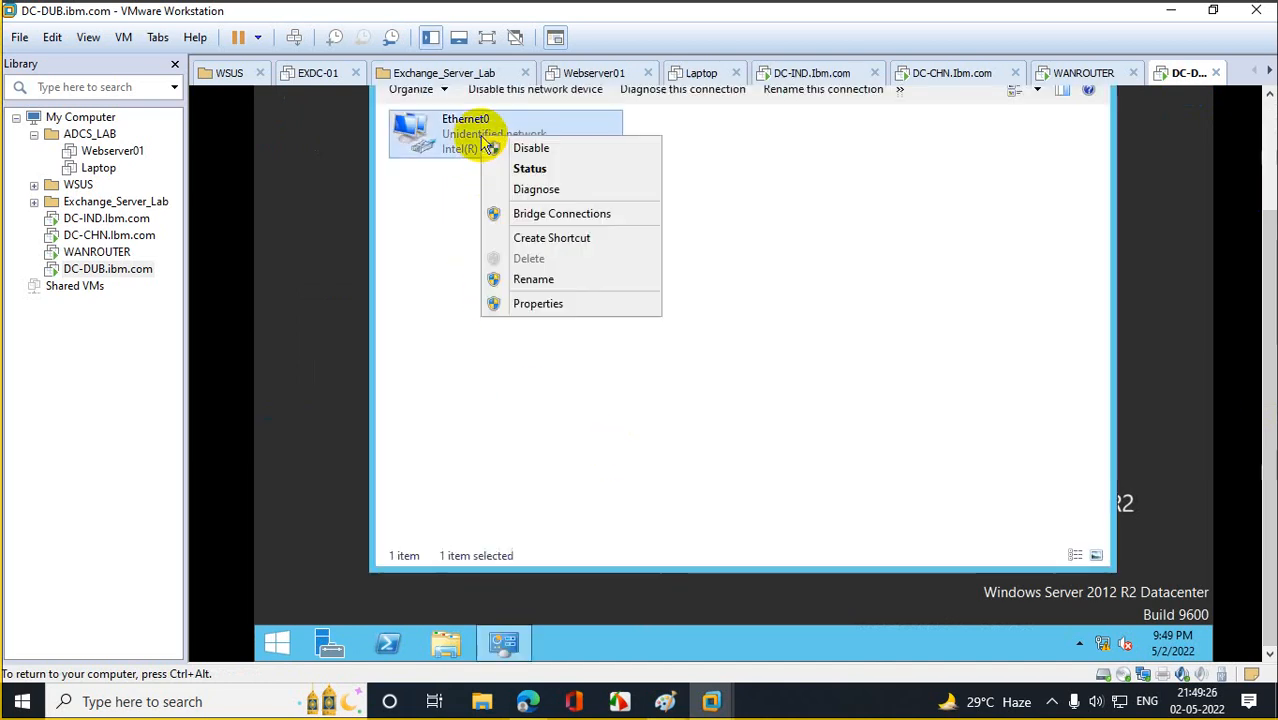
pyautogui.click(520, 304)
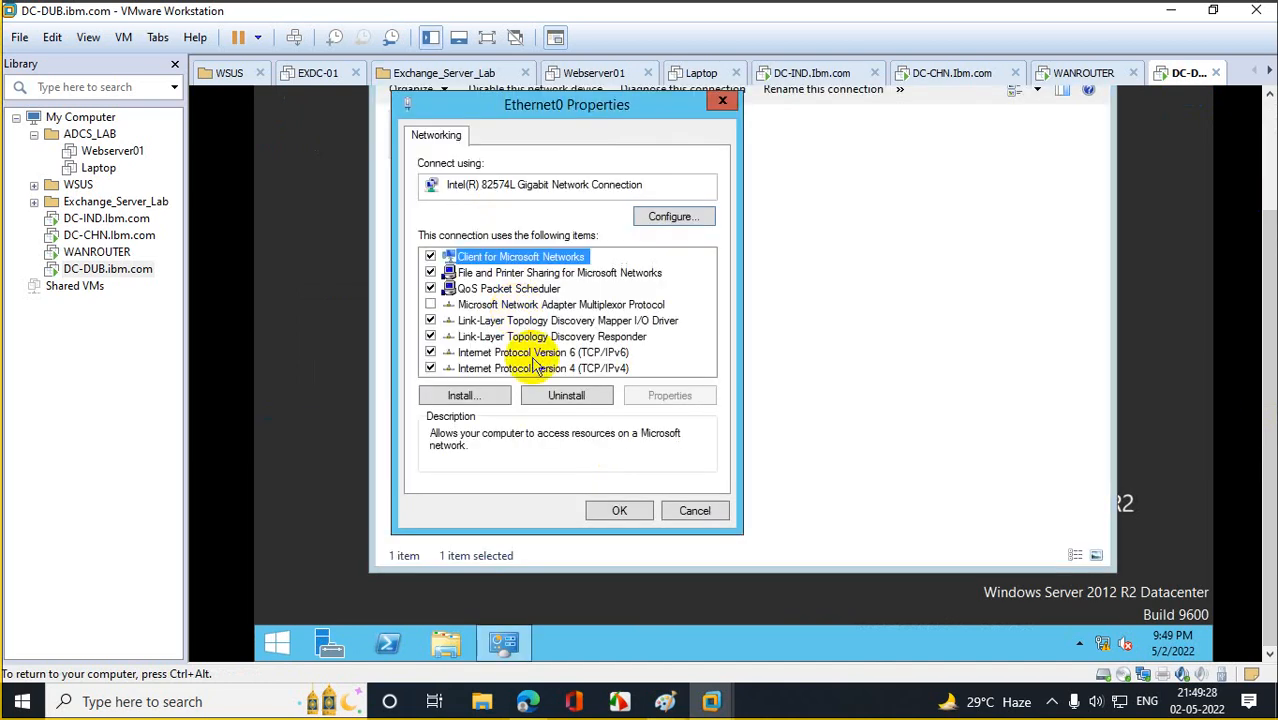
pyautogui.doubleClick(540, 368)
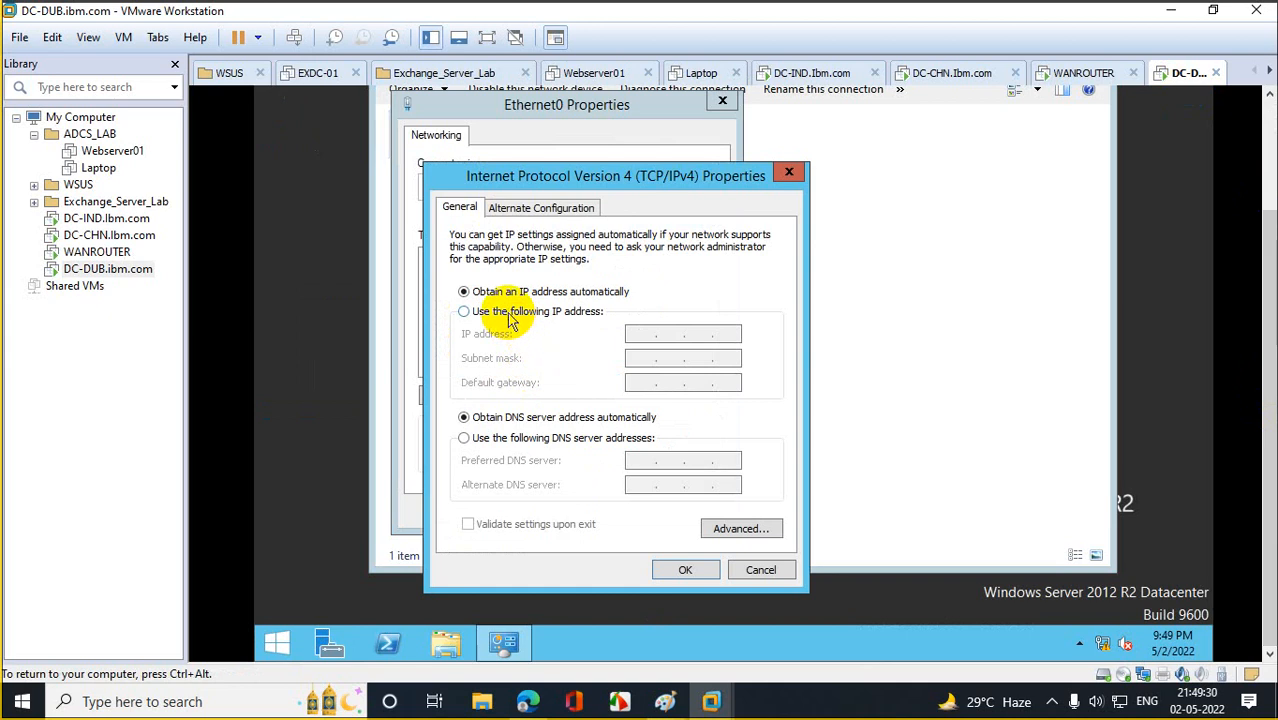
pyautogui.click(510, 311)
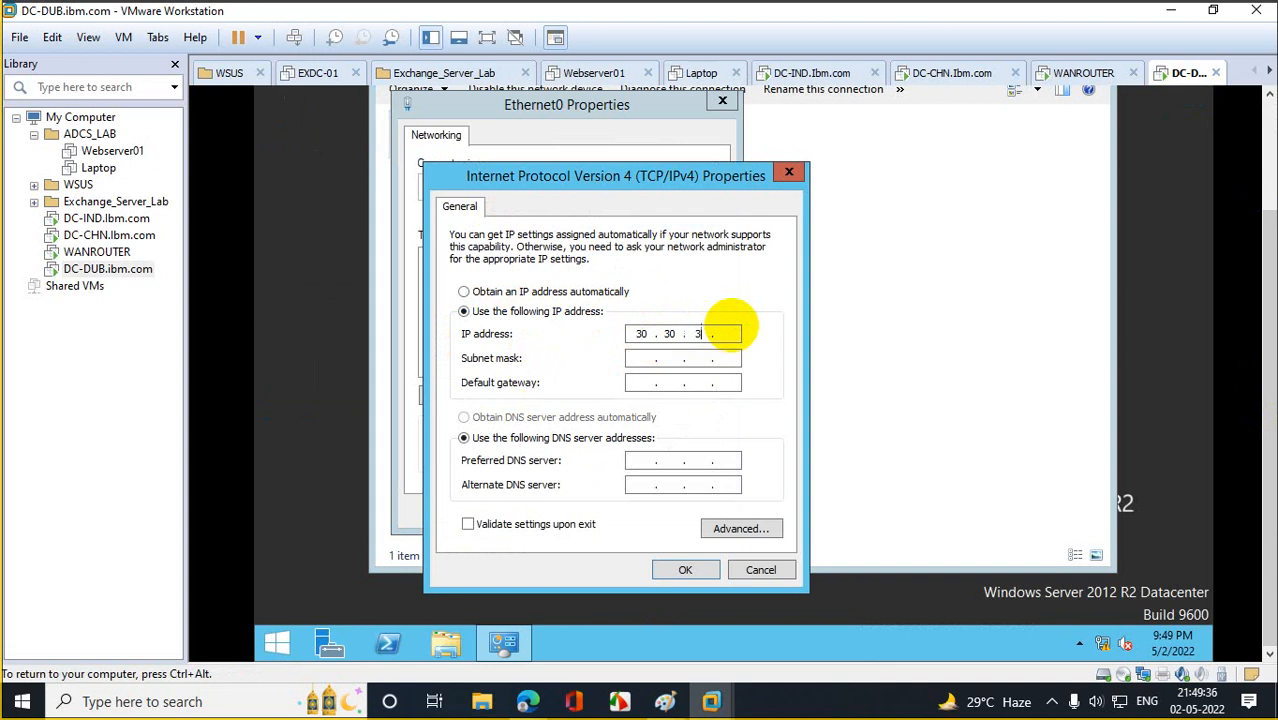
# On WANROUTER, close the ChianaRoute dialogs and view Dubai Route's address details.
pyautogui.click(97, 252)
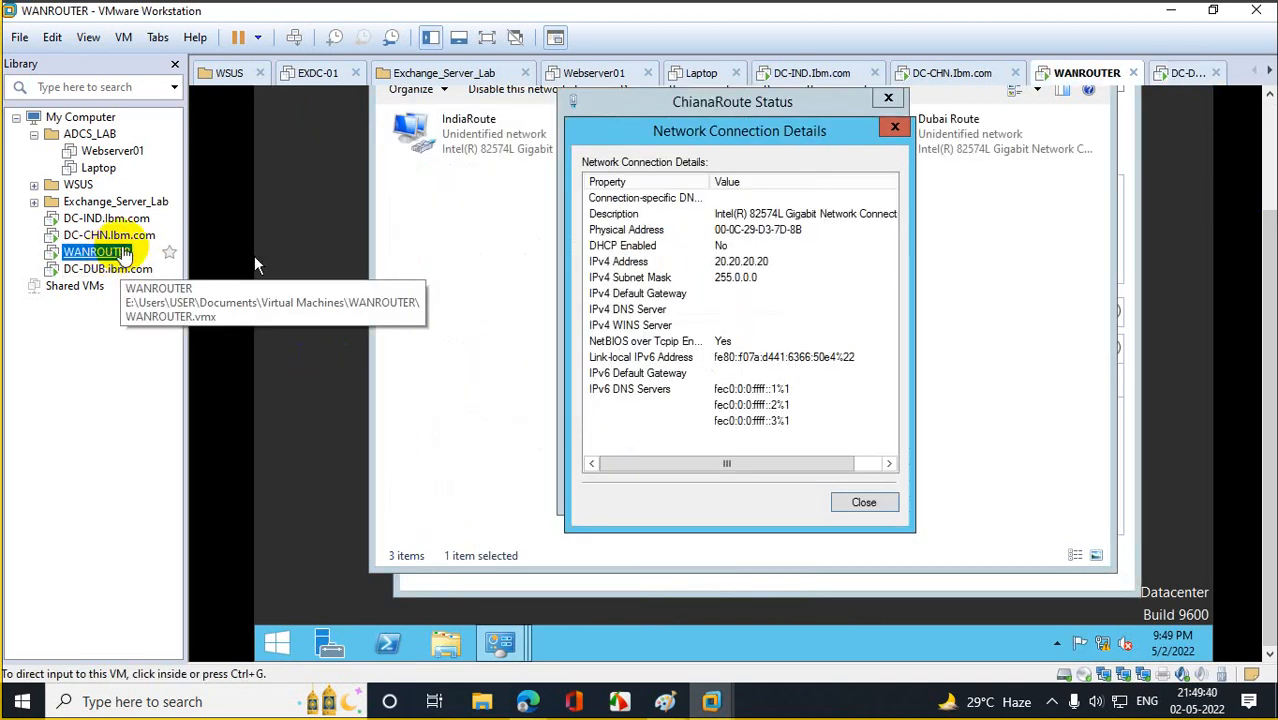
pyautogui.click(895, 128)
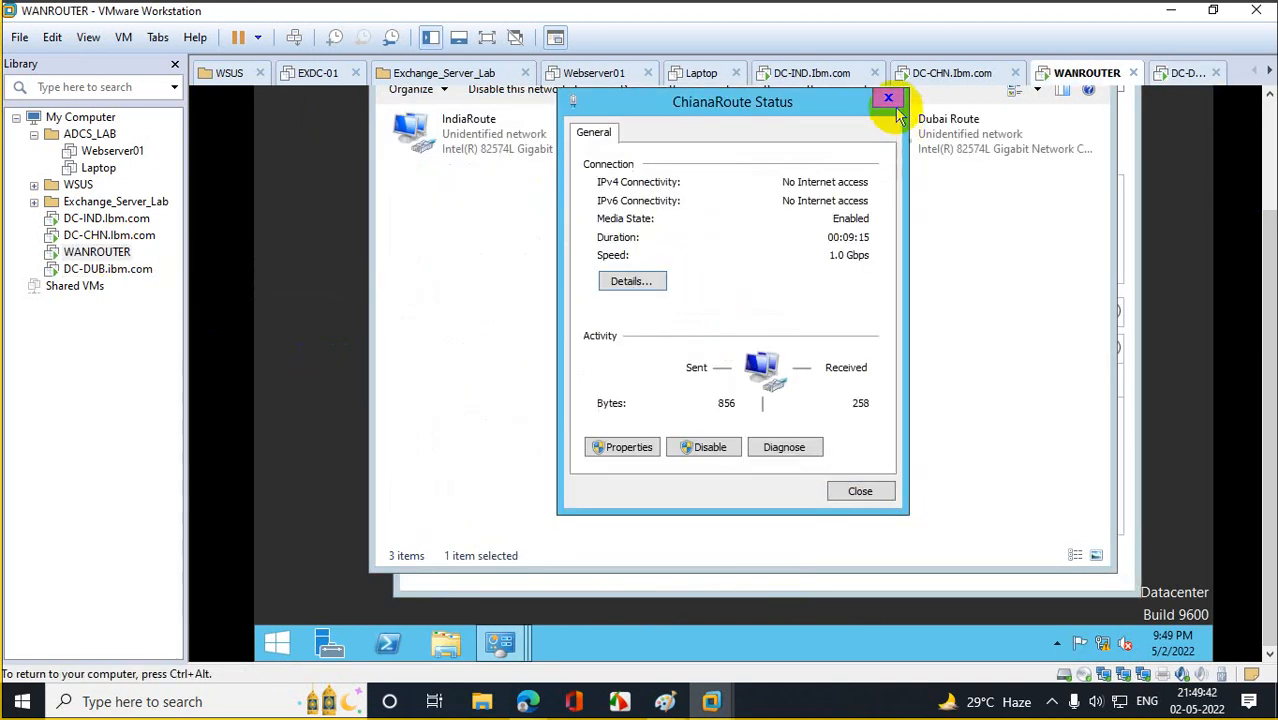
pyautogui.click(888, 97)
pyautogui.click(908, 148)
pyautogui.doubleClick(908, 148)
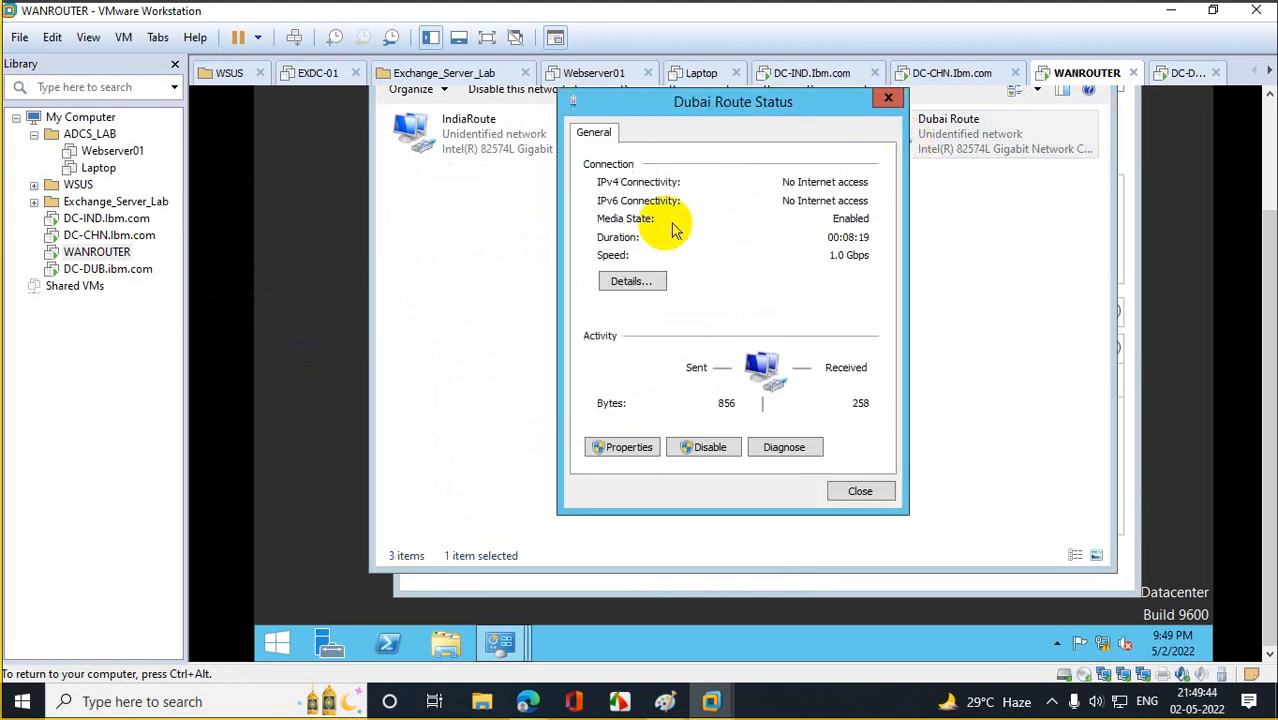
pyautogui.click(636, 281)
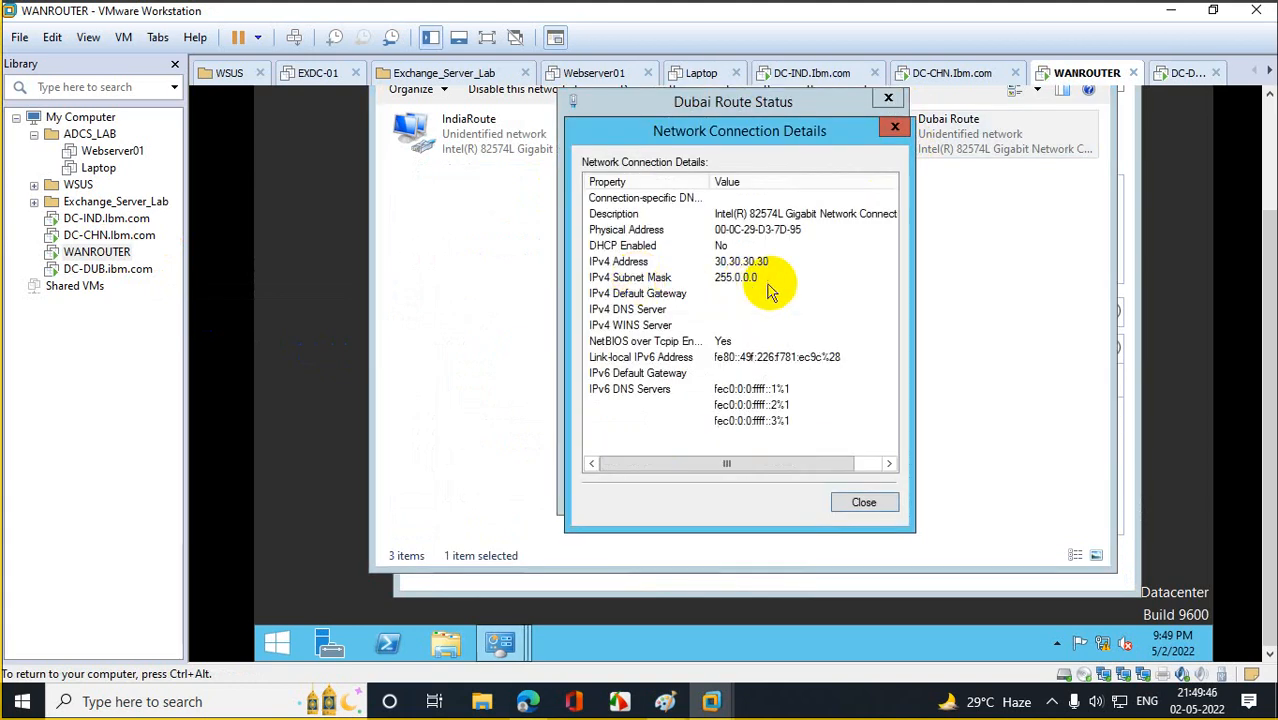
# Enter DC-DUB's IP 30.30.30.31, mask 255.0.0.0 and gateway 30.30.30.30.
pyautogui.click(100, 268)
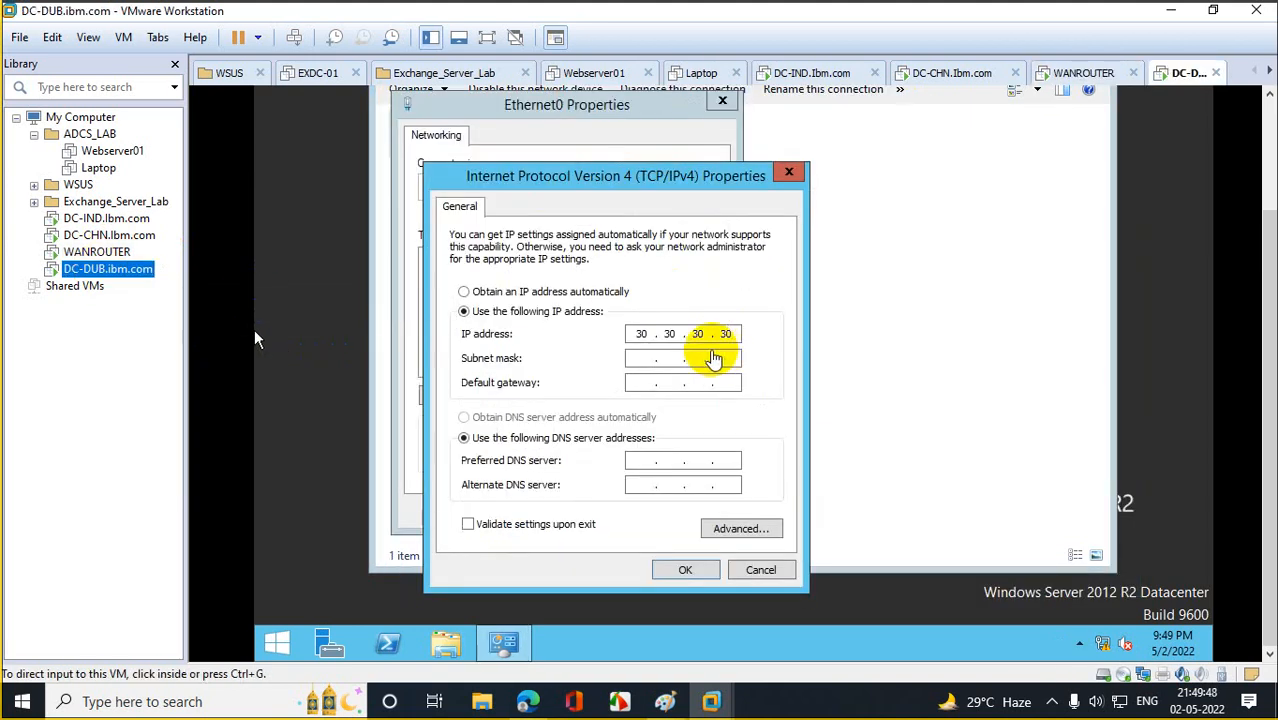
pyautogui.click(712, 340)
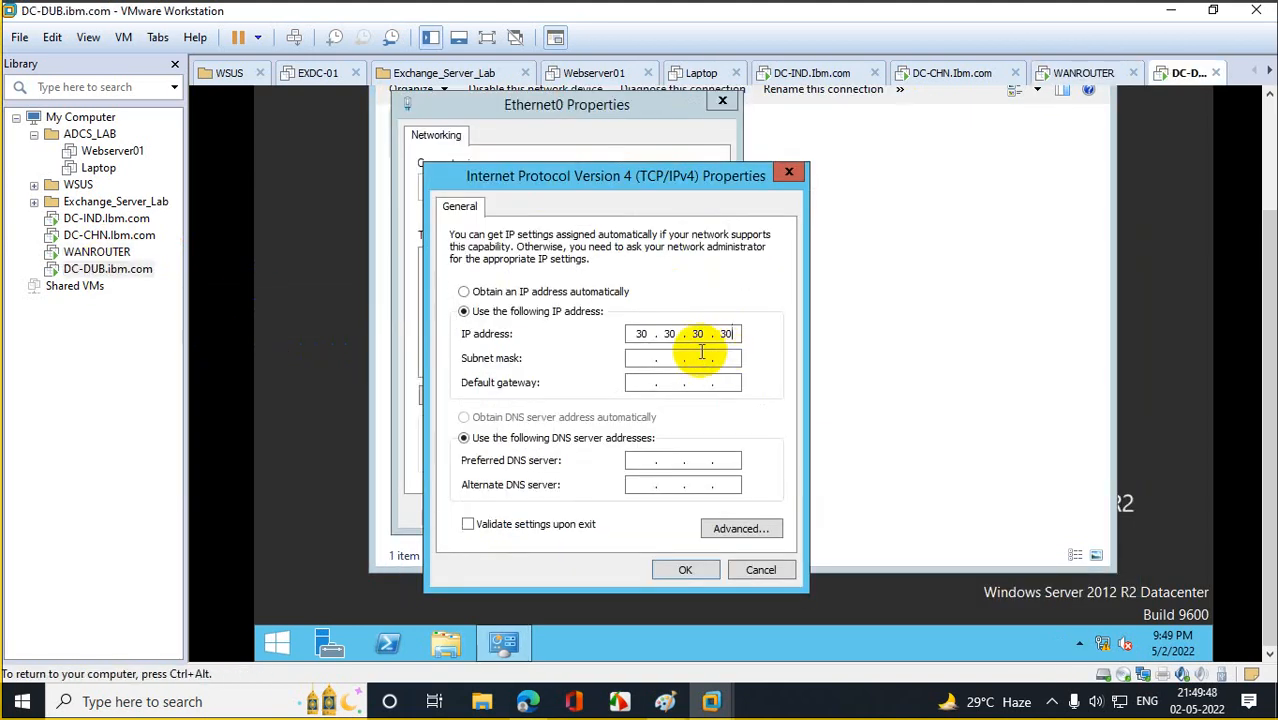
pyautogui.click(650, 382)
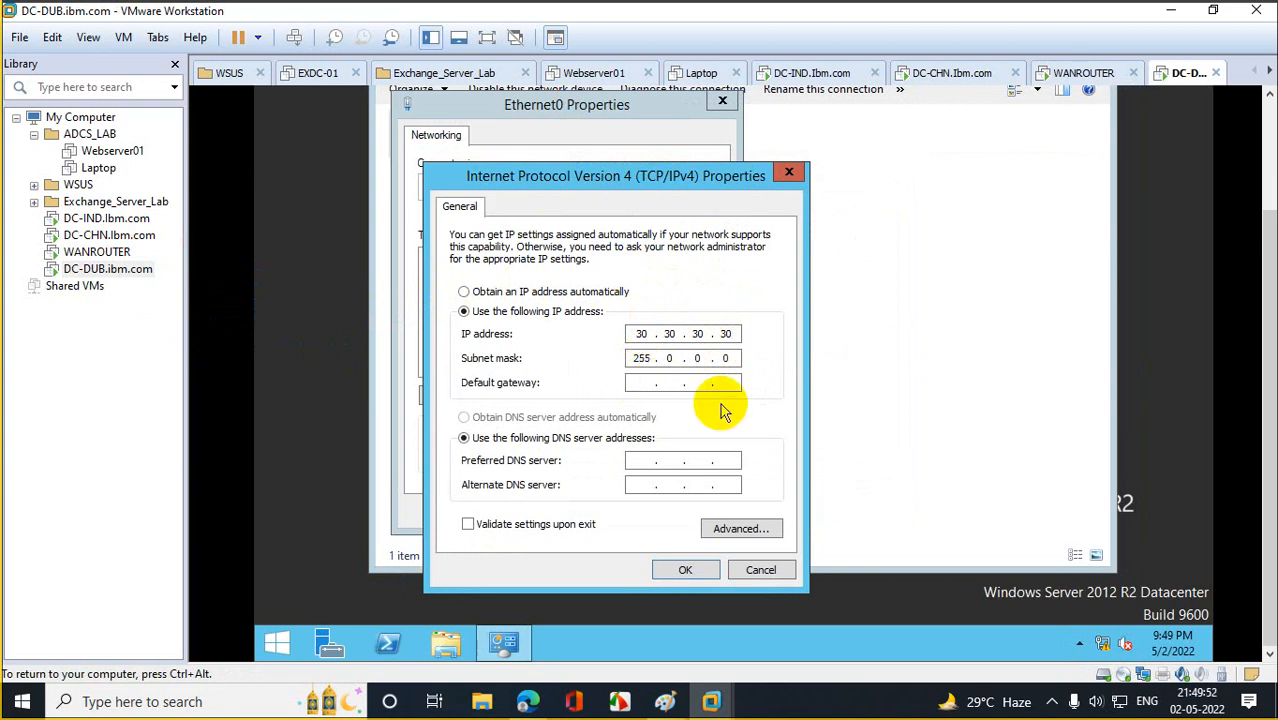
pyautogui.click(738, 337)
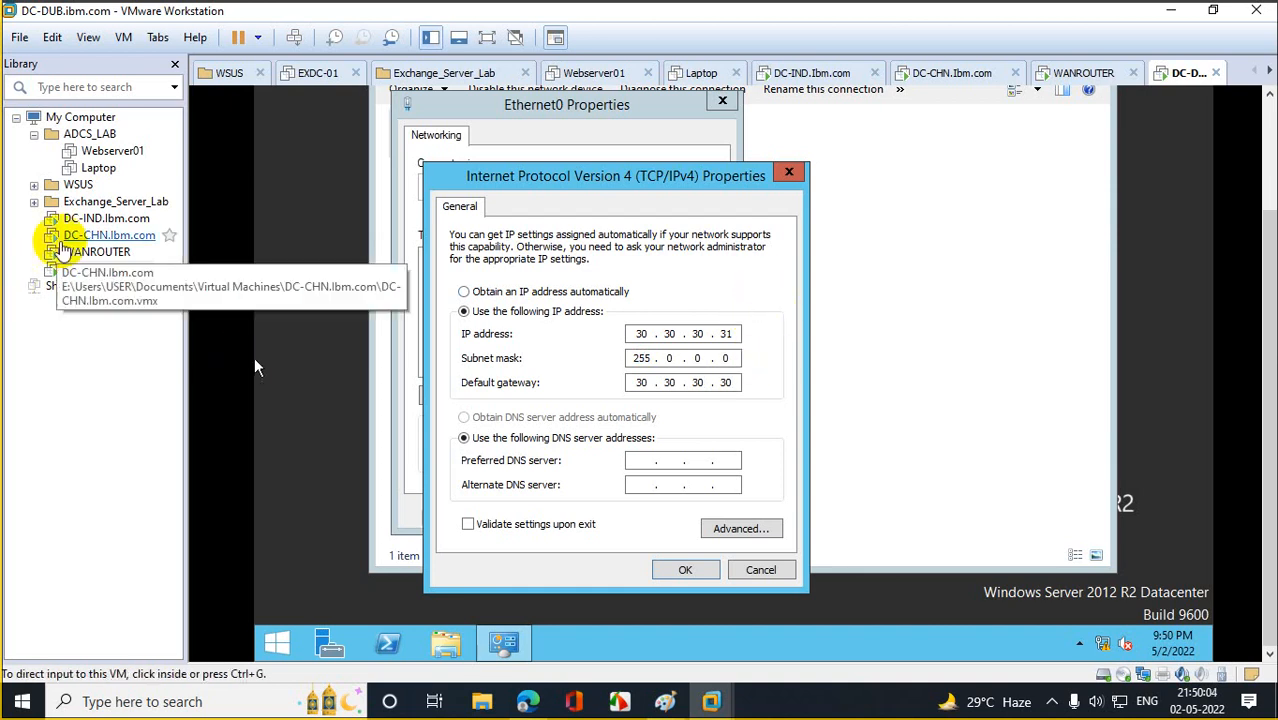
# Close WANROUTER's Dubai Route dialogs, then save DC-DUB's IPv4 settings and allow network discovery.
pyautogui.click(85, 256)
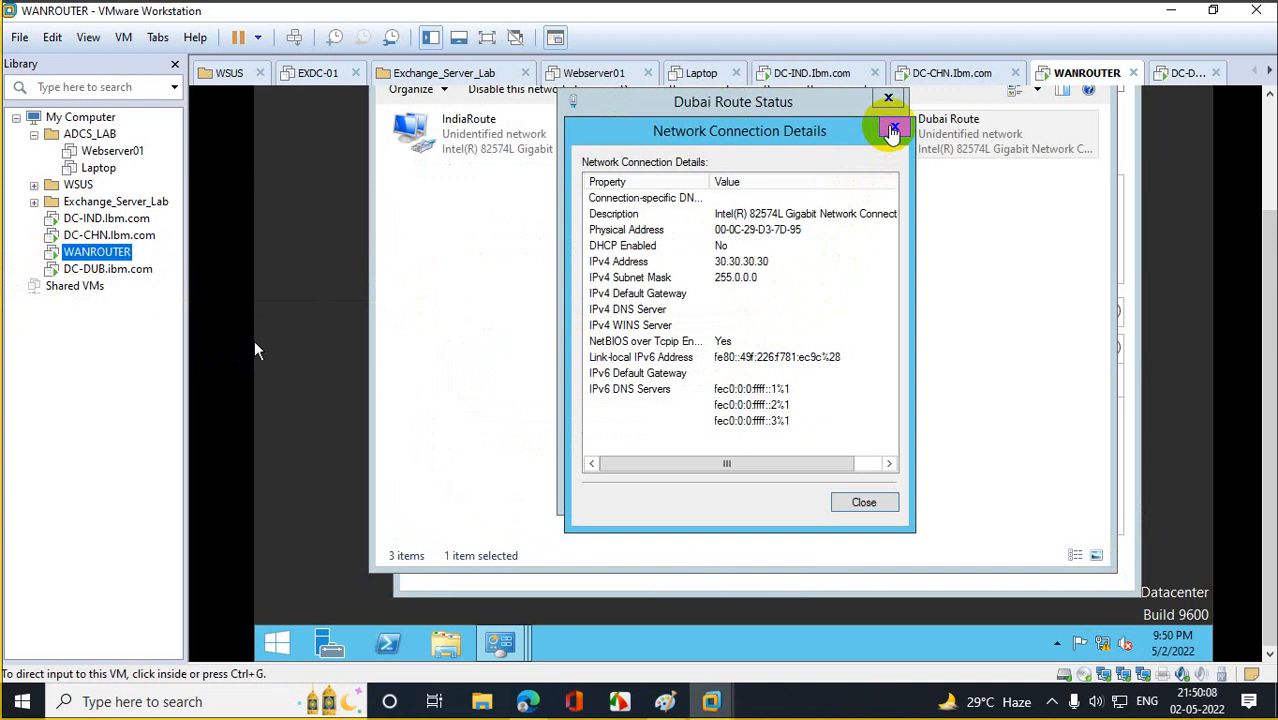
pyautogui.click(893, 132)
pyautogui.click(888, 98)
pyautogui.click(130, 270)
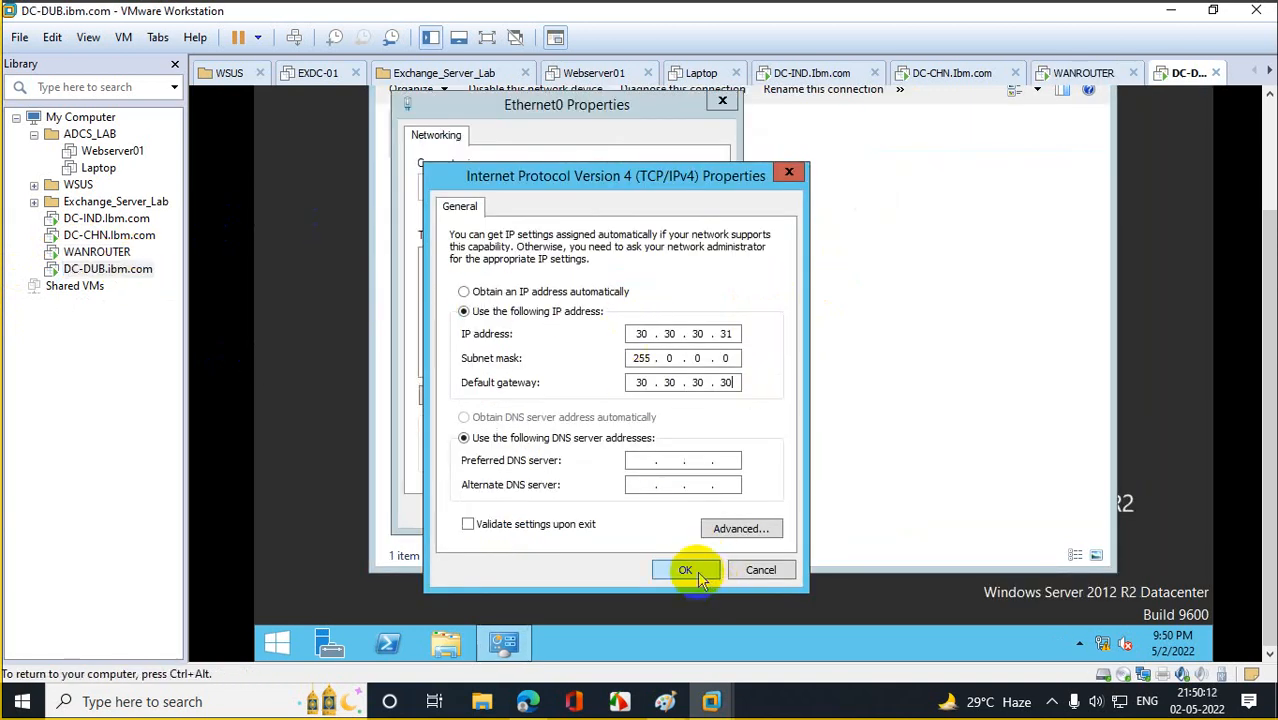
pyautogui.click(685, 569)
pyautogui.click(619, 510)
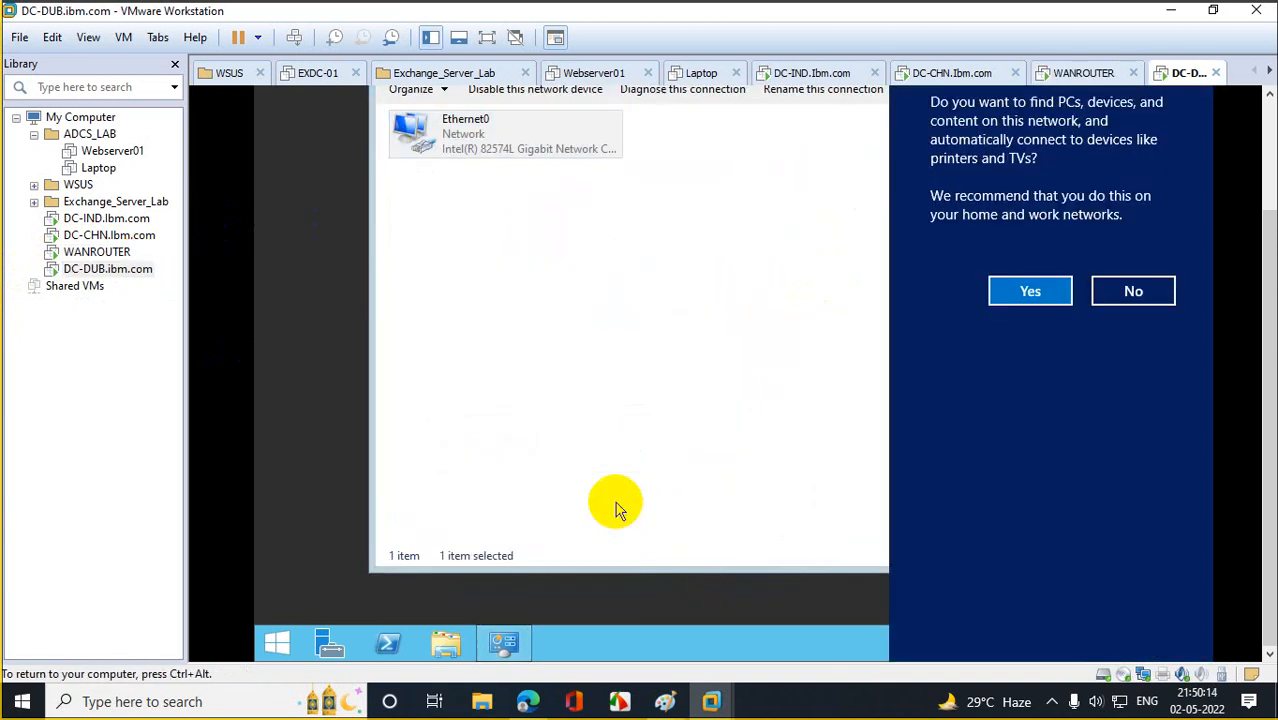
pyautogui.click(1022, 292)
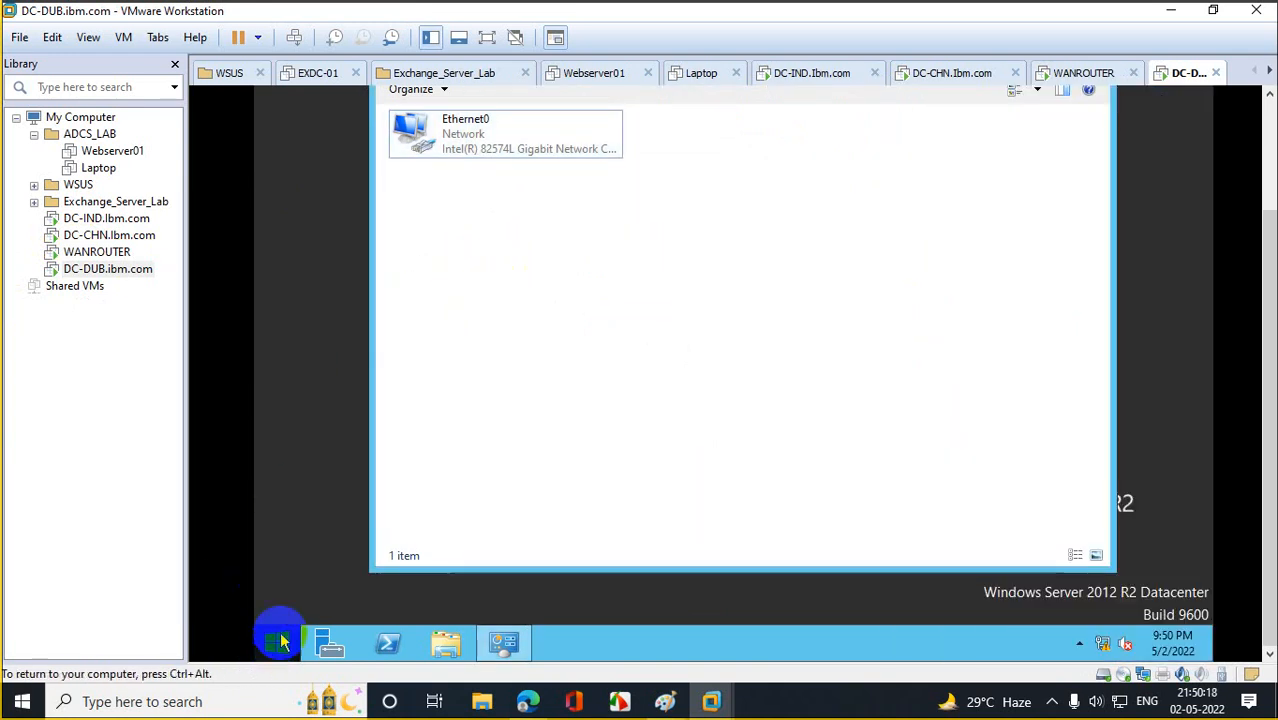
pyautogui.click(275, 640)
pyautogui.rightClick(424, 258)
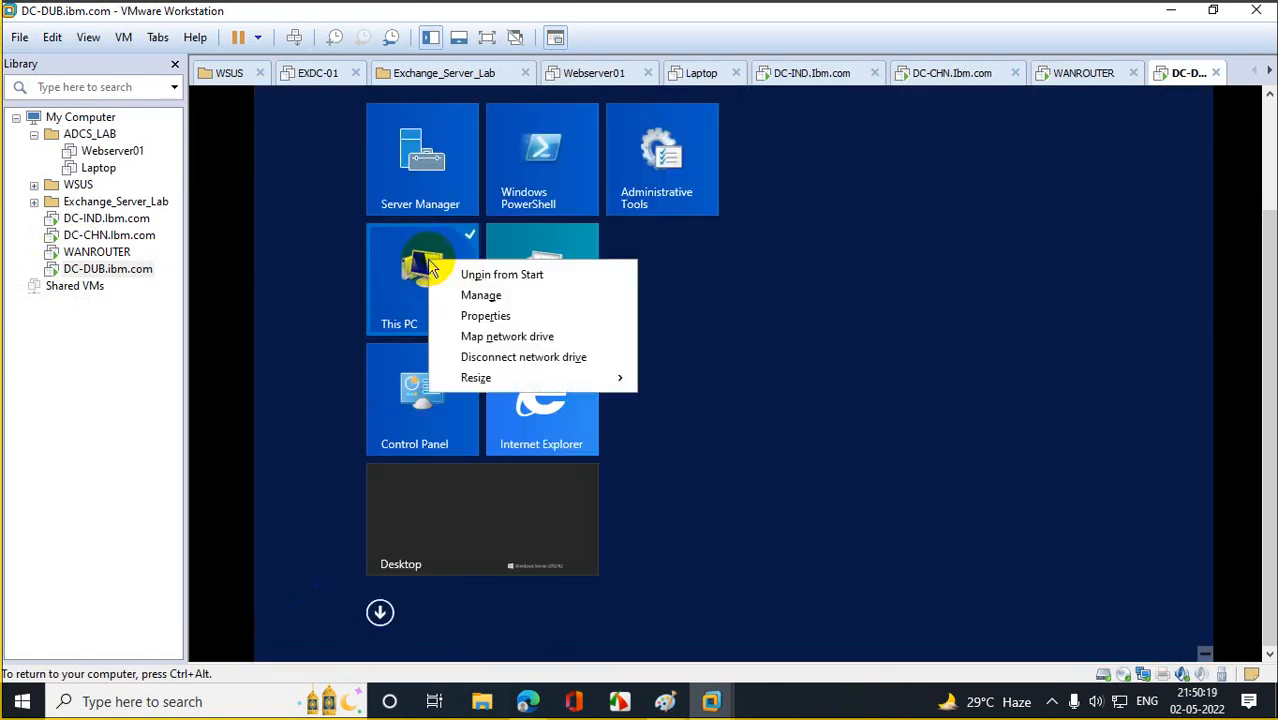
# Change the VM's computer name to DC-DUB in System Properties and restart it immediately.
pyautogui.click(478, 314)
pyautogui.click(455, 200)
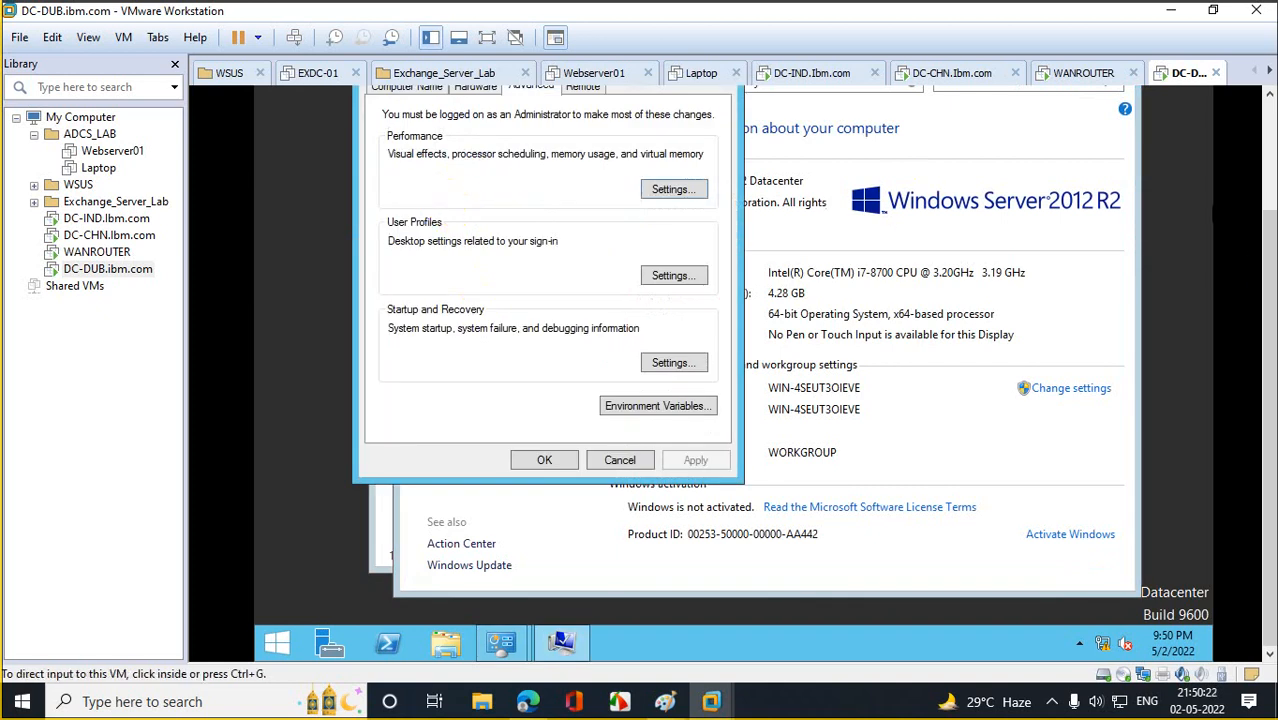
pyautogui.click(410, 182)
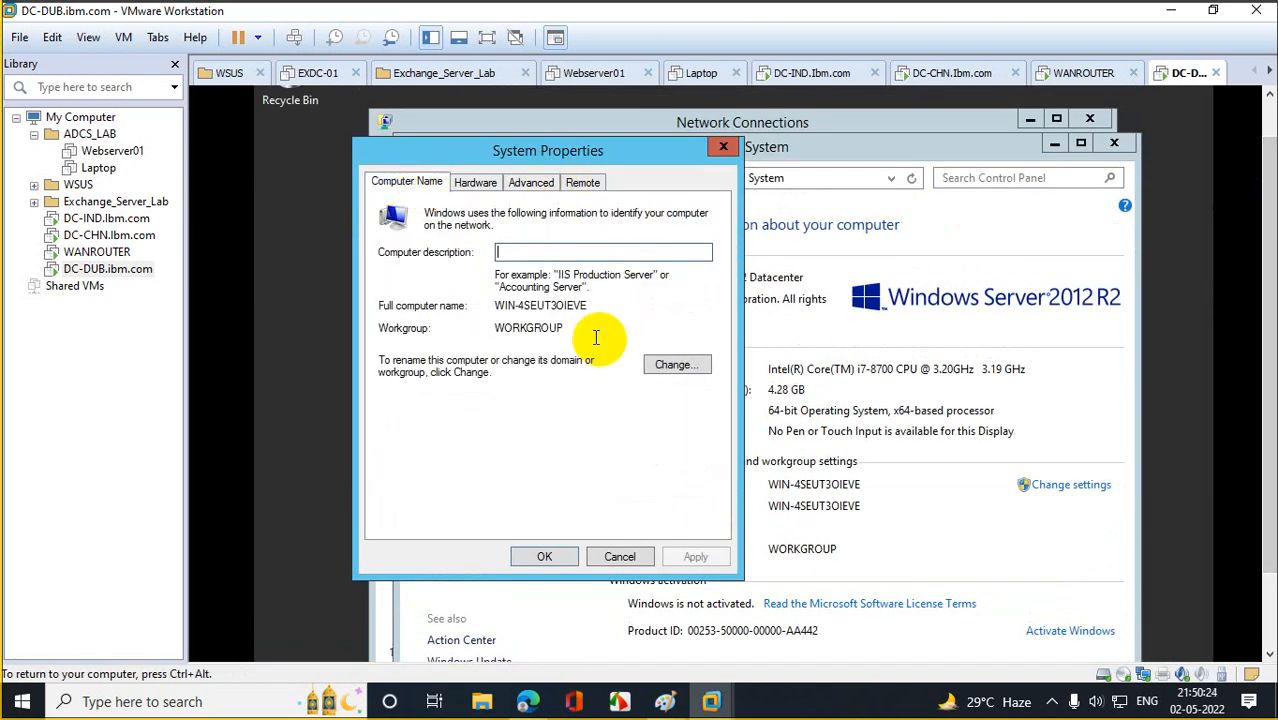
pyautogui.click(670, 366)
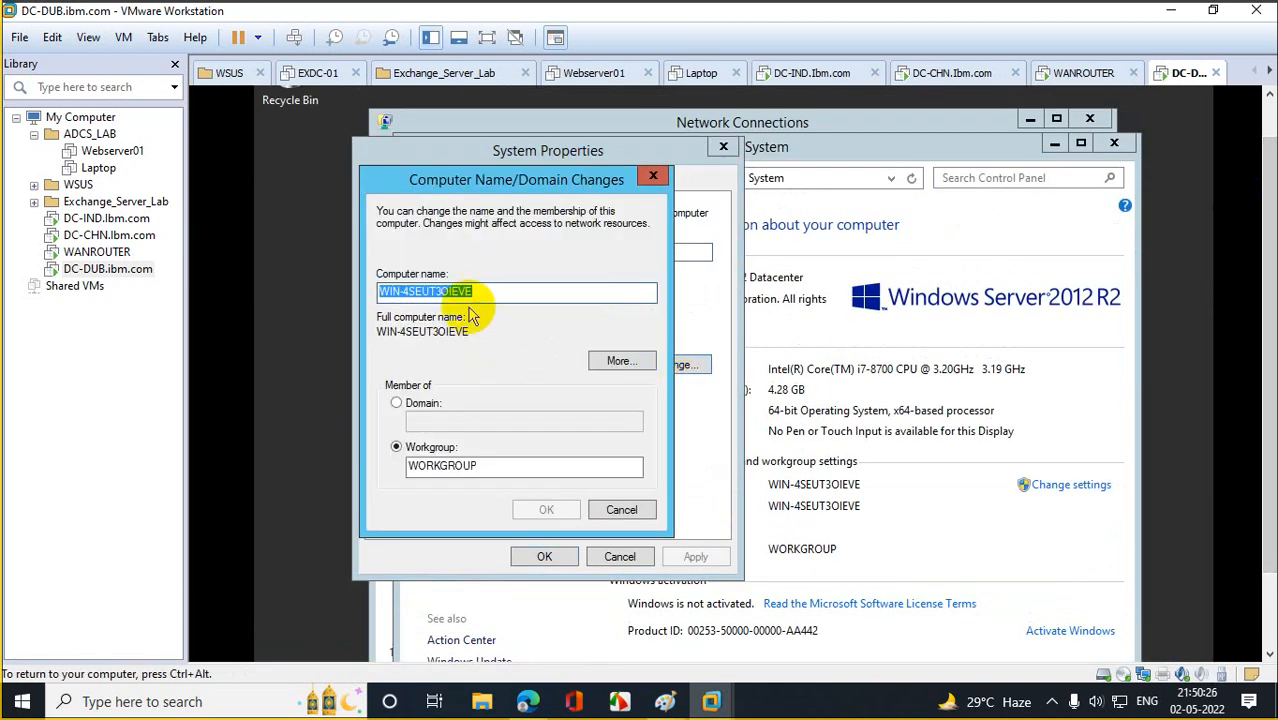
pyautogui.write('DC-DUB')
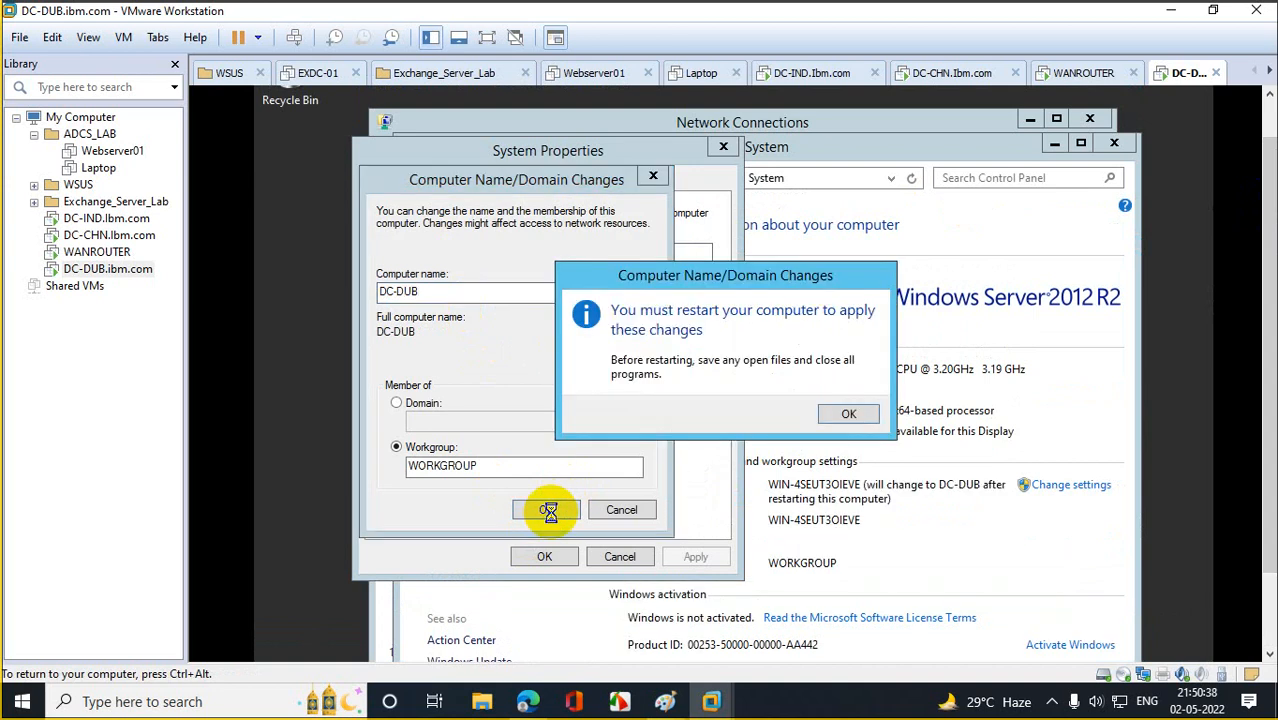
pyautogui.click(840, 411)
pyautogui.click(558, 554)
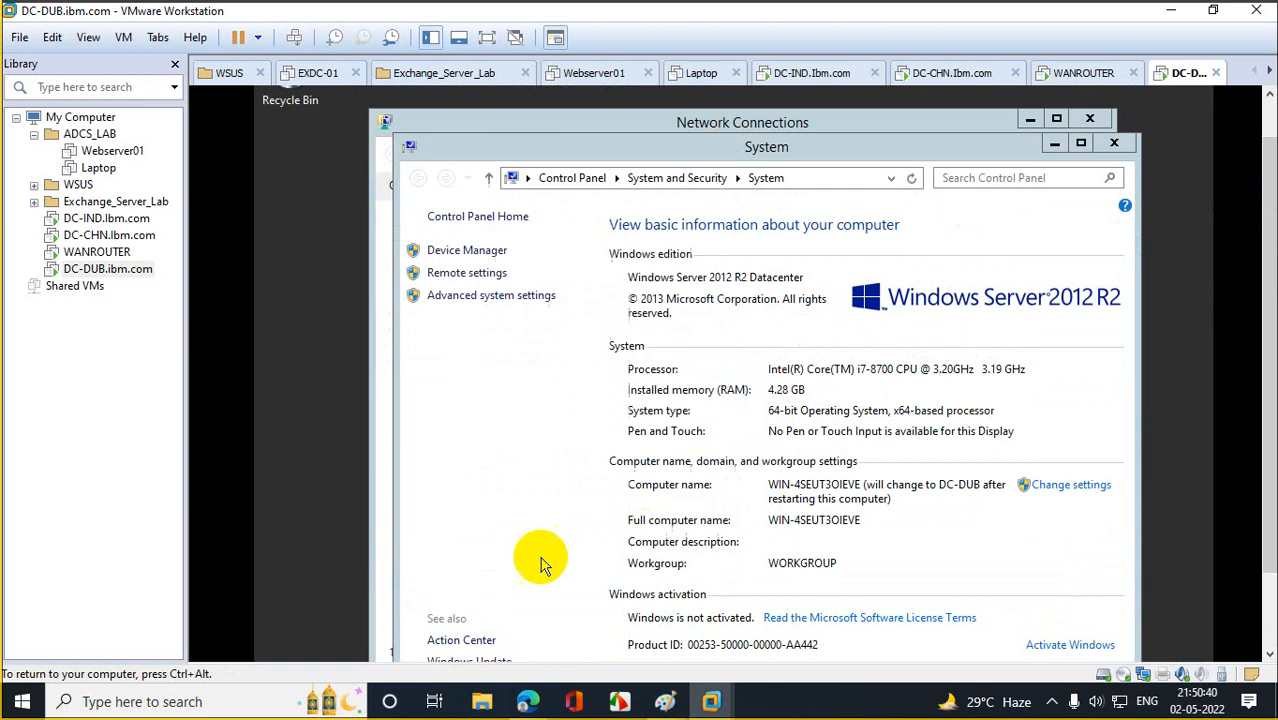
pyautogui.click(754, 414)
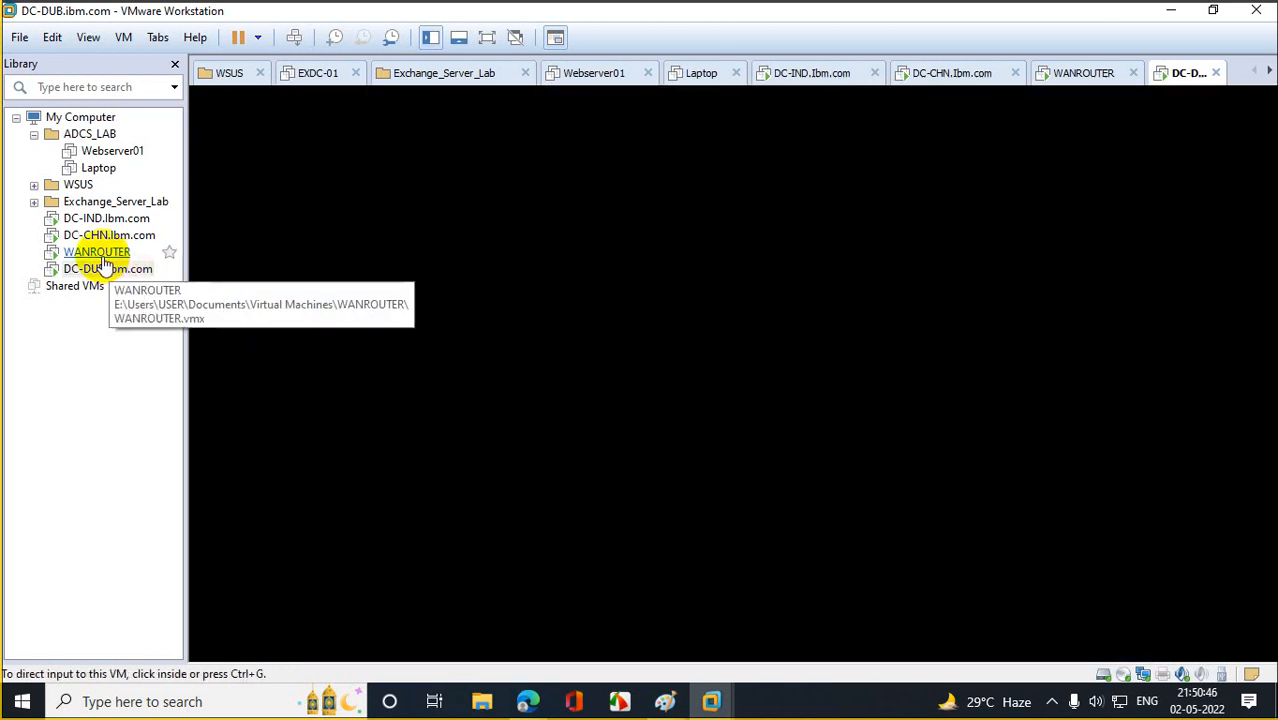
# On DC-CHN, close the Windows Firewall, Network Connections and Server Manager windows.
pyautogui.click(100, 236)
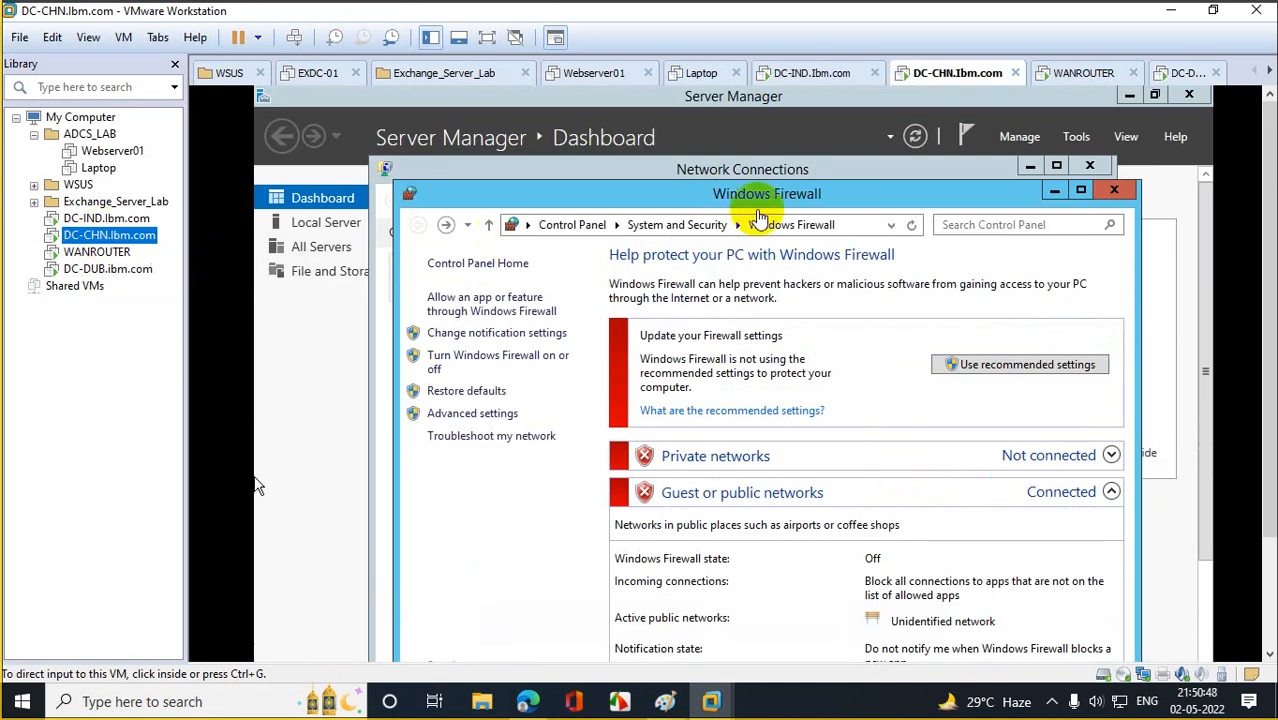
pyautogui.click(1113, 190)
pyautogui.click(1090, 166)
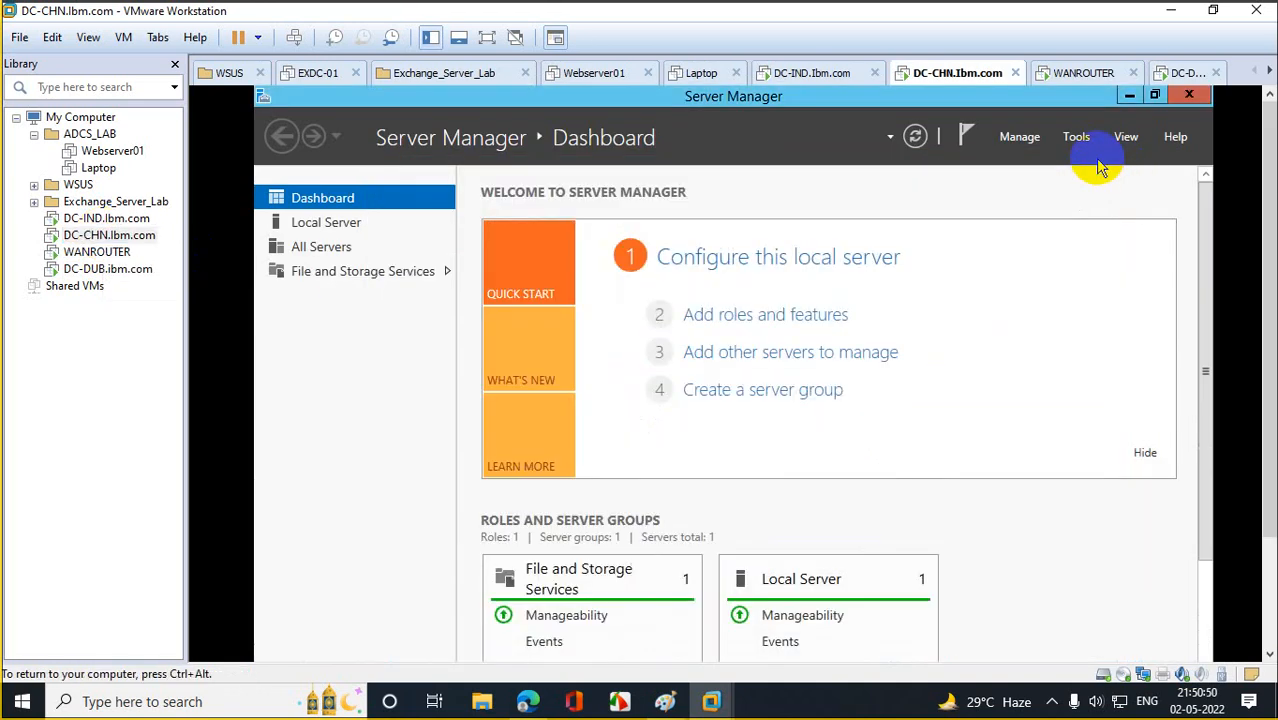
pyautogui.click(1189, 94)
pyautogui.scroll(-5, 1270, 175)
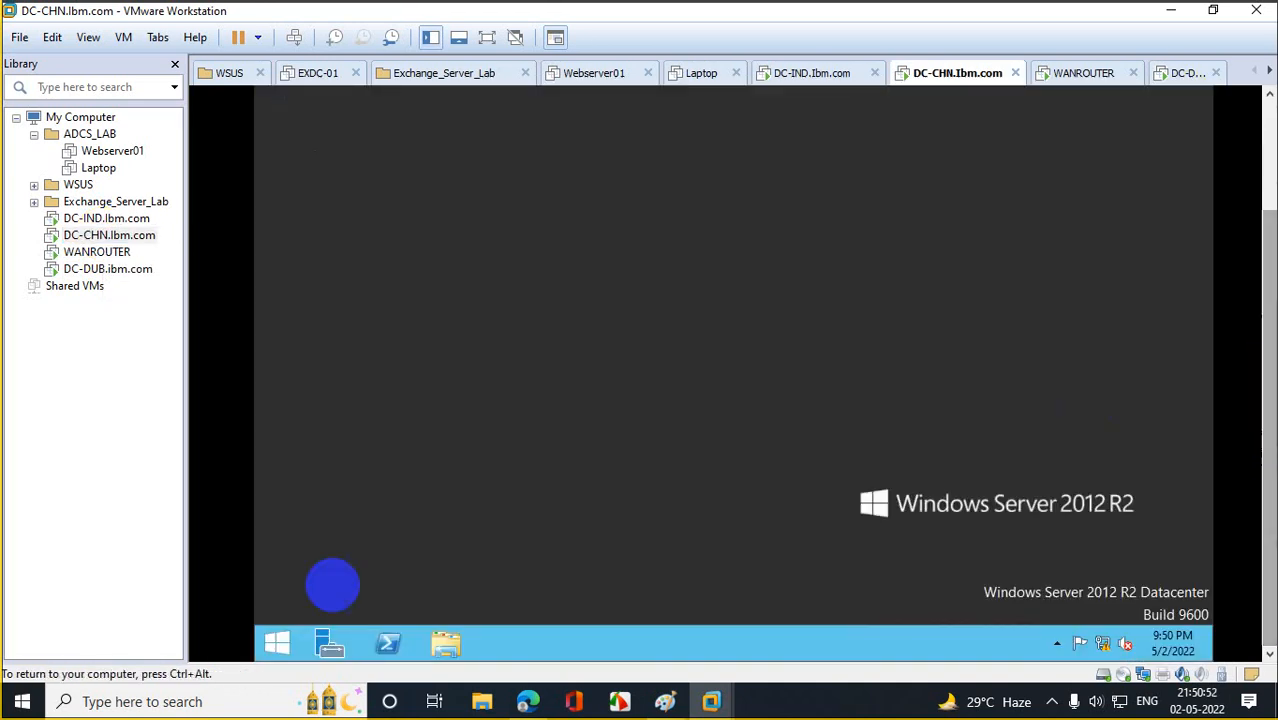
pyautogui.click(265, 645)
pyautogui.rightClick(410, 292)
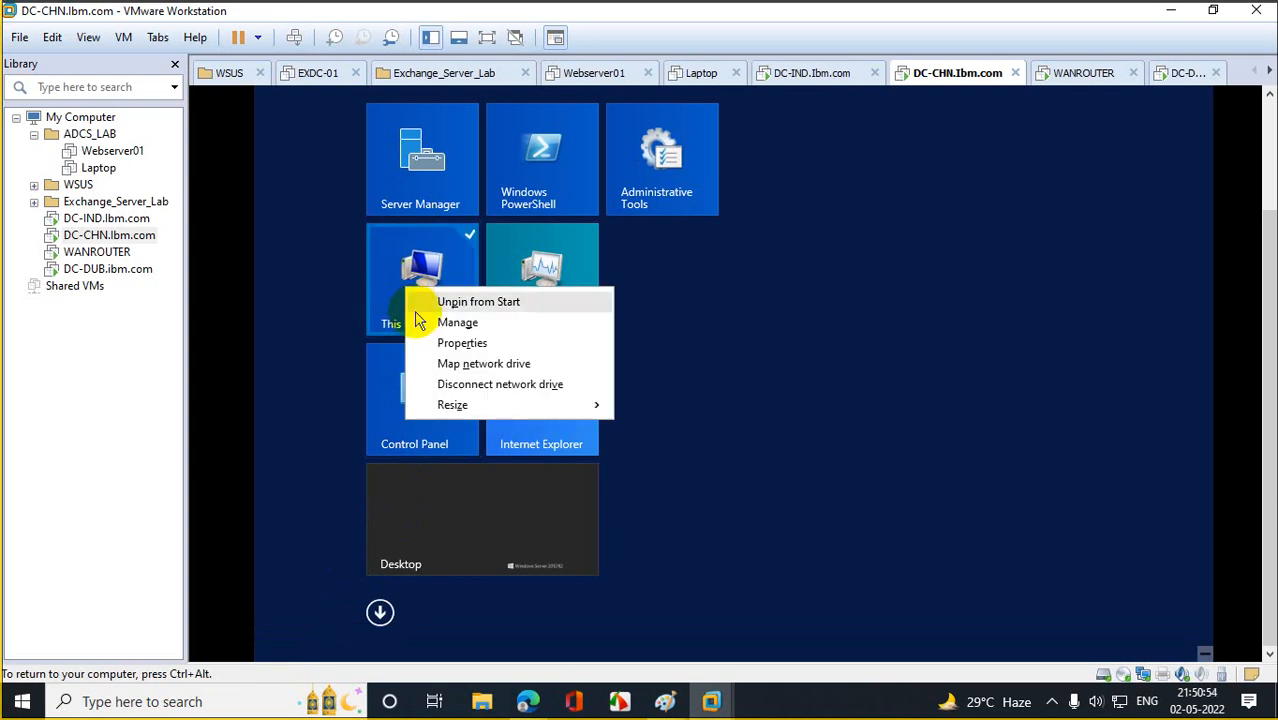
pyautogui.click(253, 323)
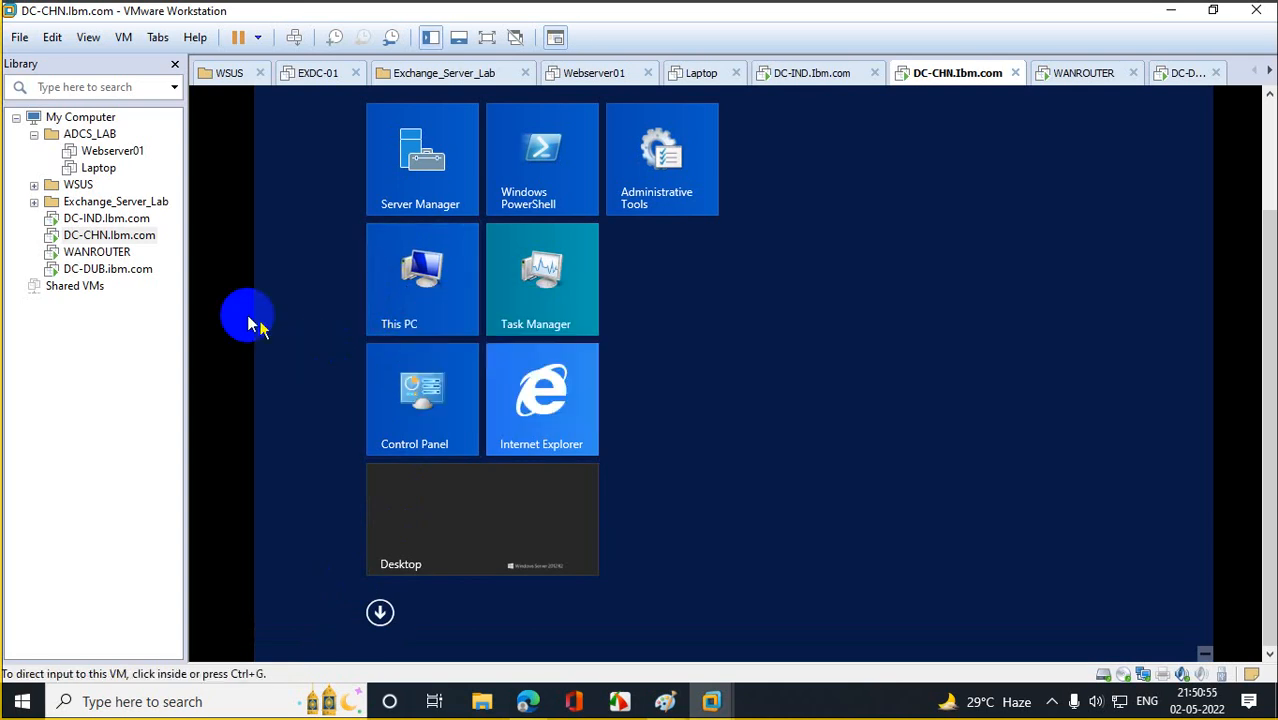
# From a PowerShell console on DC-IND, ping 10.10.10.10 and get replies.
pyautogui.click(112, 219)
pyautogui.click(395, 630)
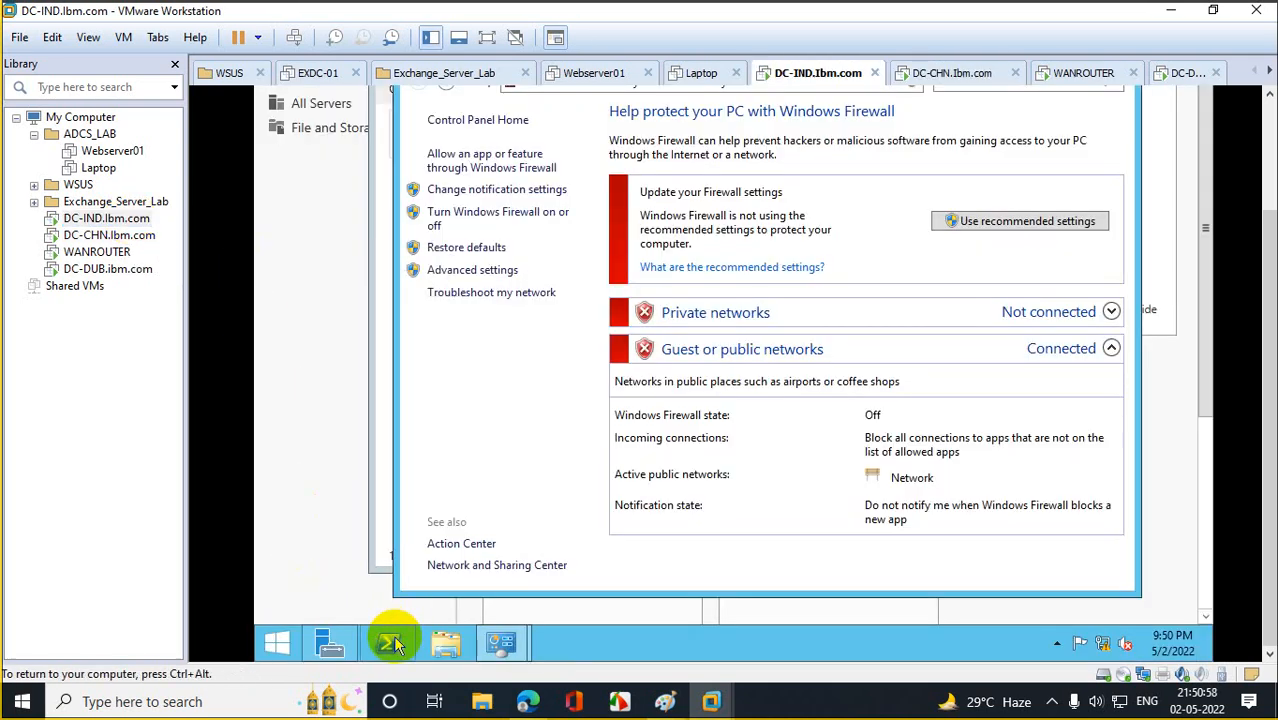
pyautogui.scroll(5, 1255, 285)
pyautogui.click(567, 229)
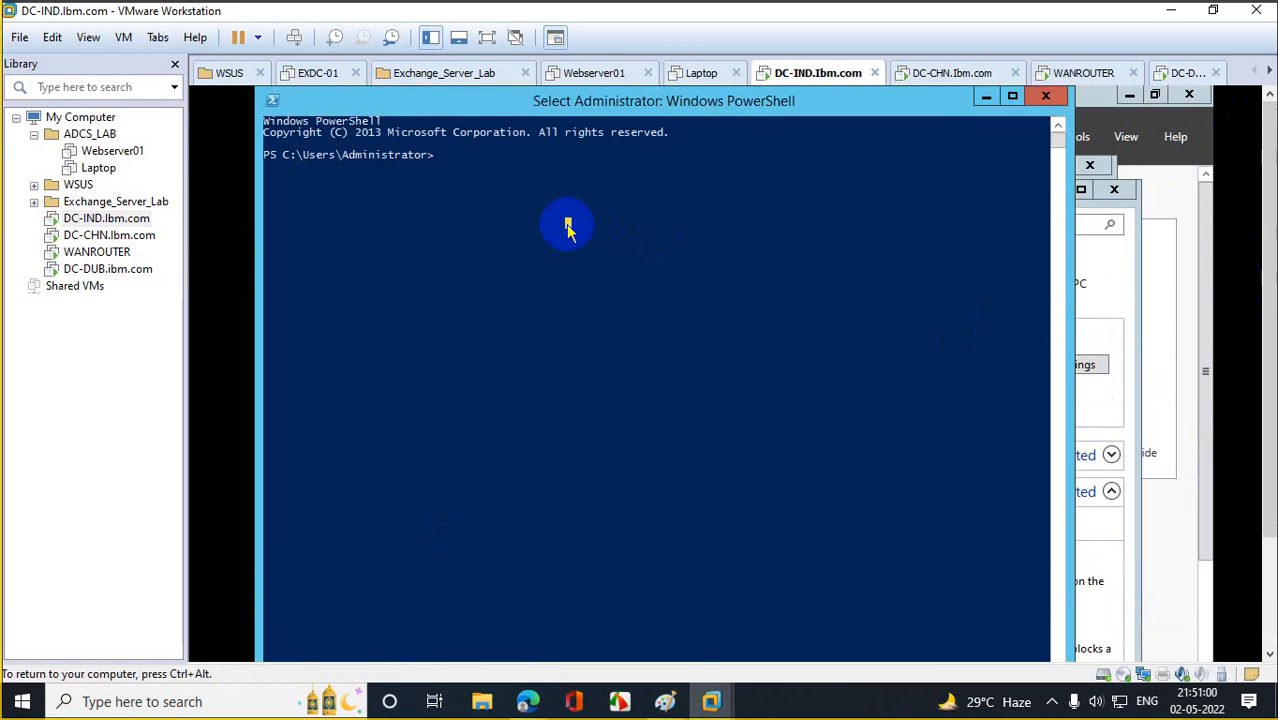
pyautogui.write('ping 10.10.10.10')
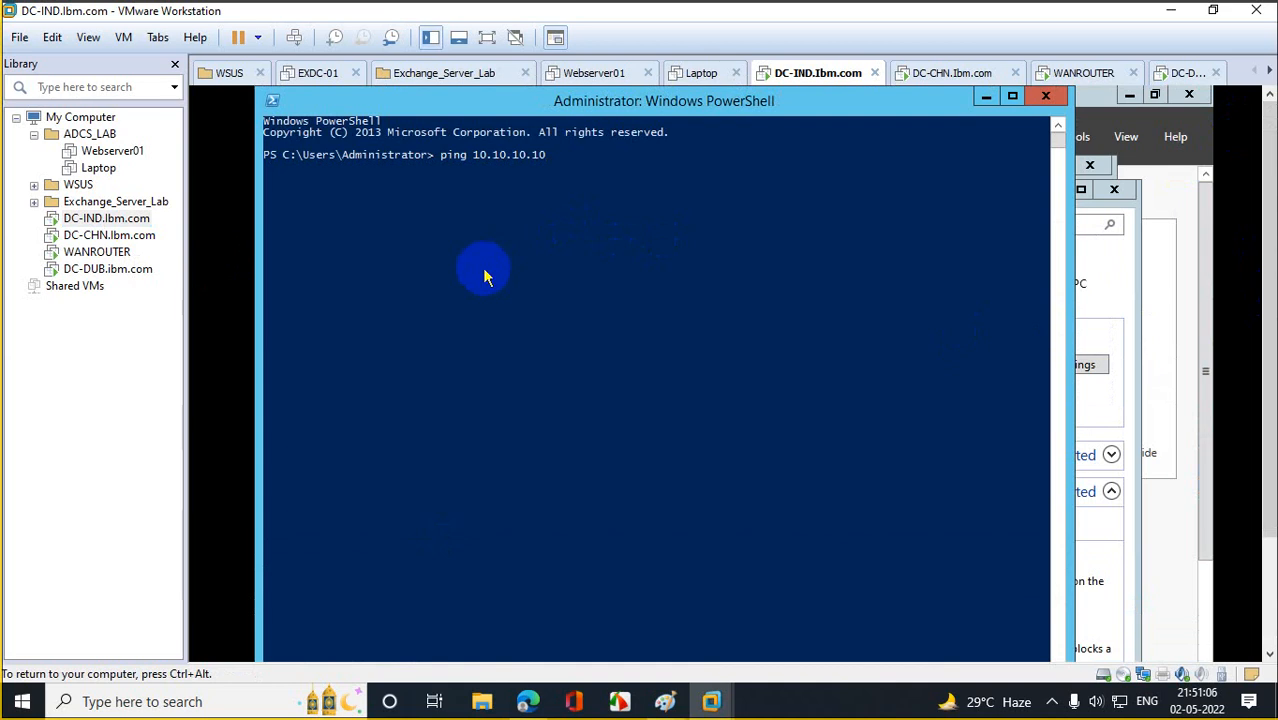
pyautogui.press('Return')
# Switch to the WANROUTER VM to show its network connections.
pyautogui.click(108, 237)
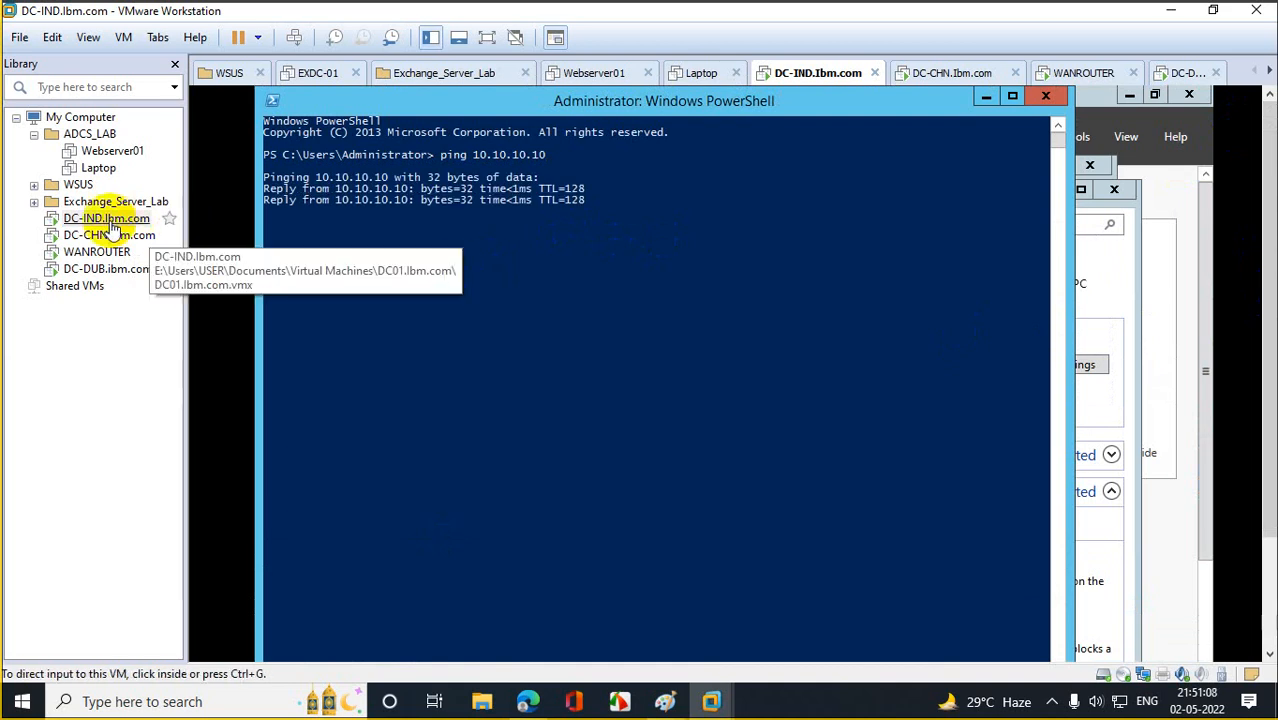
pyautogui.click(96, 252)
pyautogui.click(451, 428)
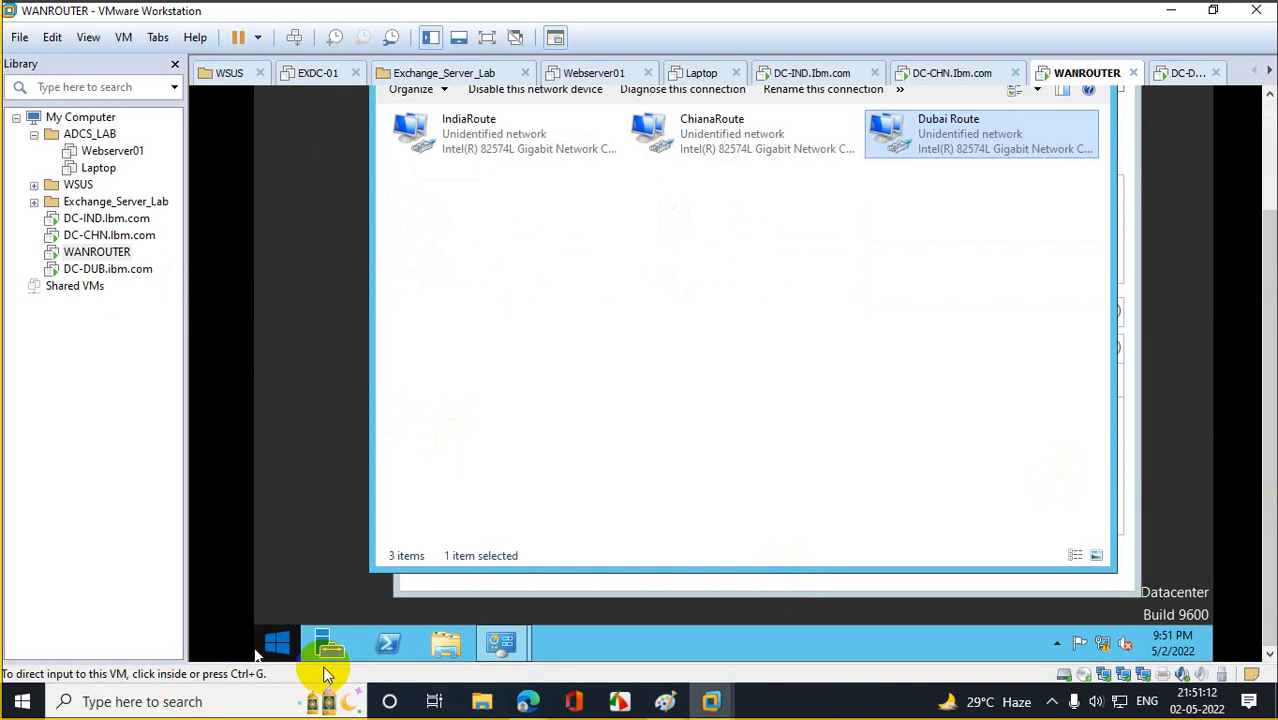
# On WANROUTER, ping 10.10.10.11 from PowerShell and get 4 replies with 0% loss.
pyautogui.click(386, 648)
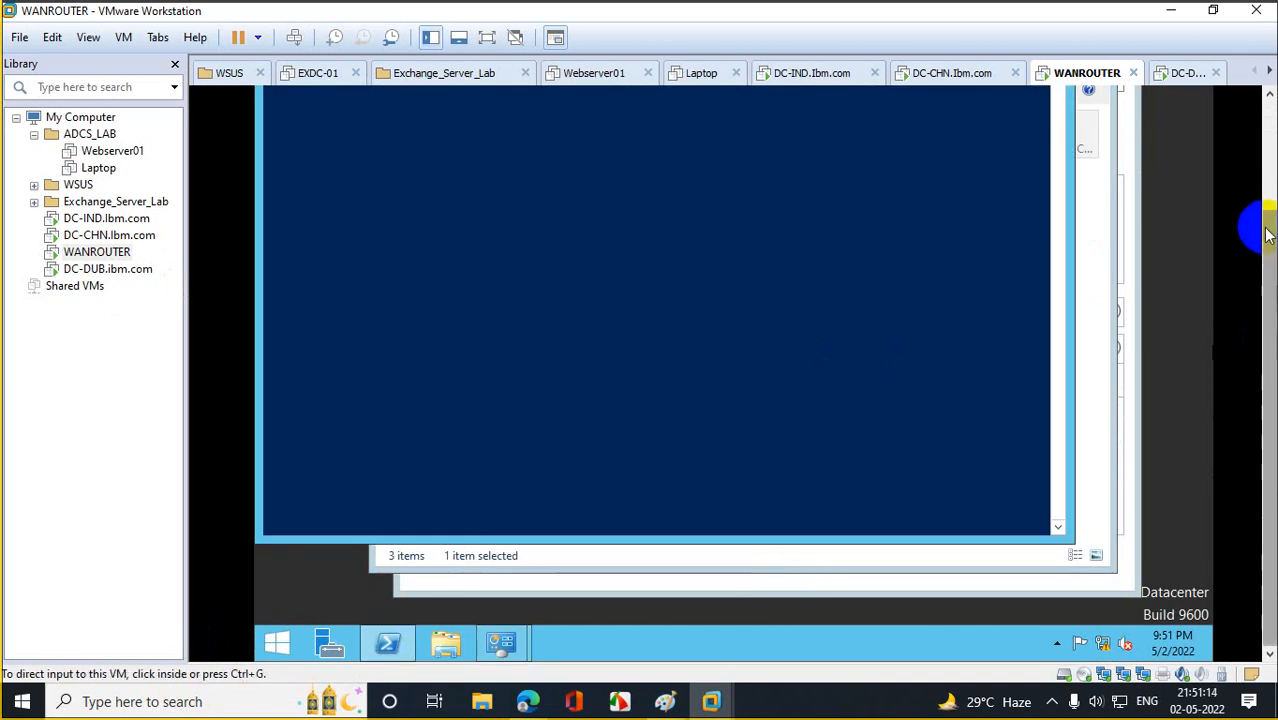
pyautogui.click(595, 302)
pyautogui.hotkey('ctrl', 'alt')
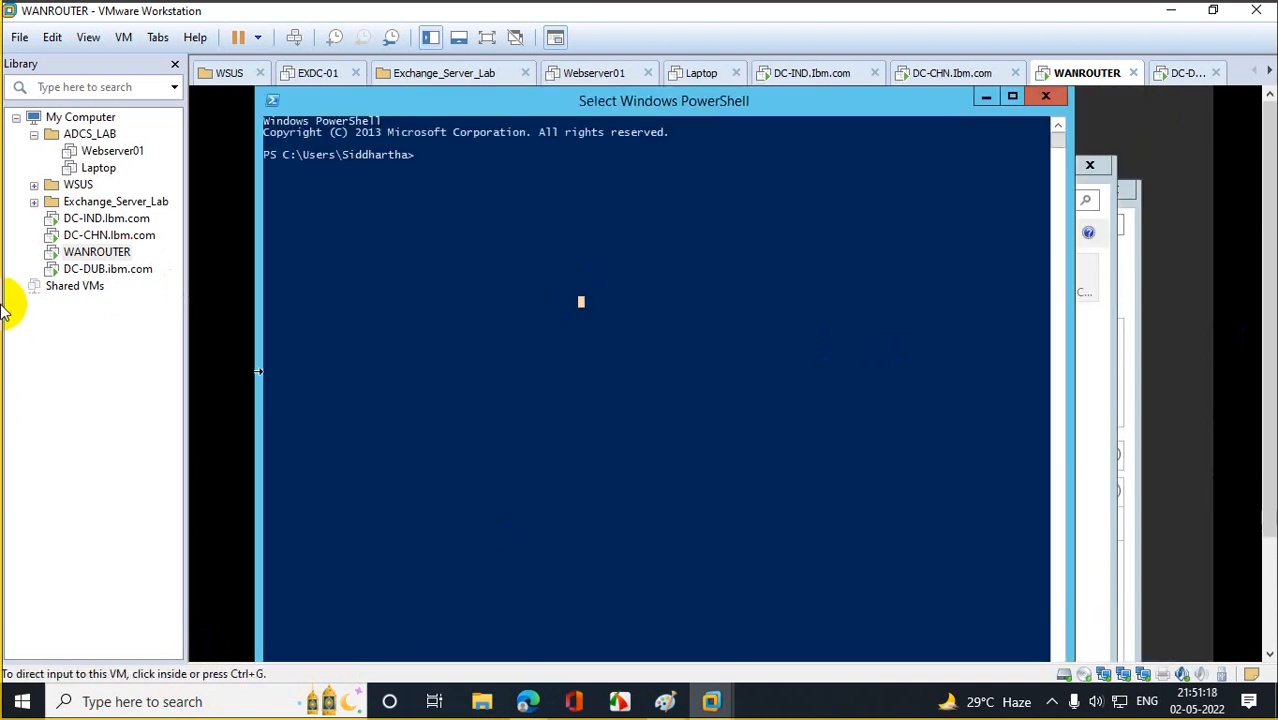
pyautogui.click(441, 161)
pyautogui.write('ping 10.10.10.11')
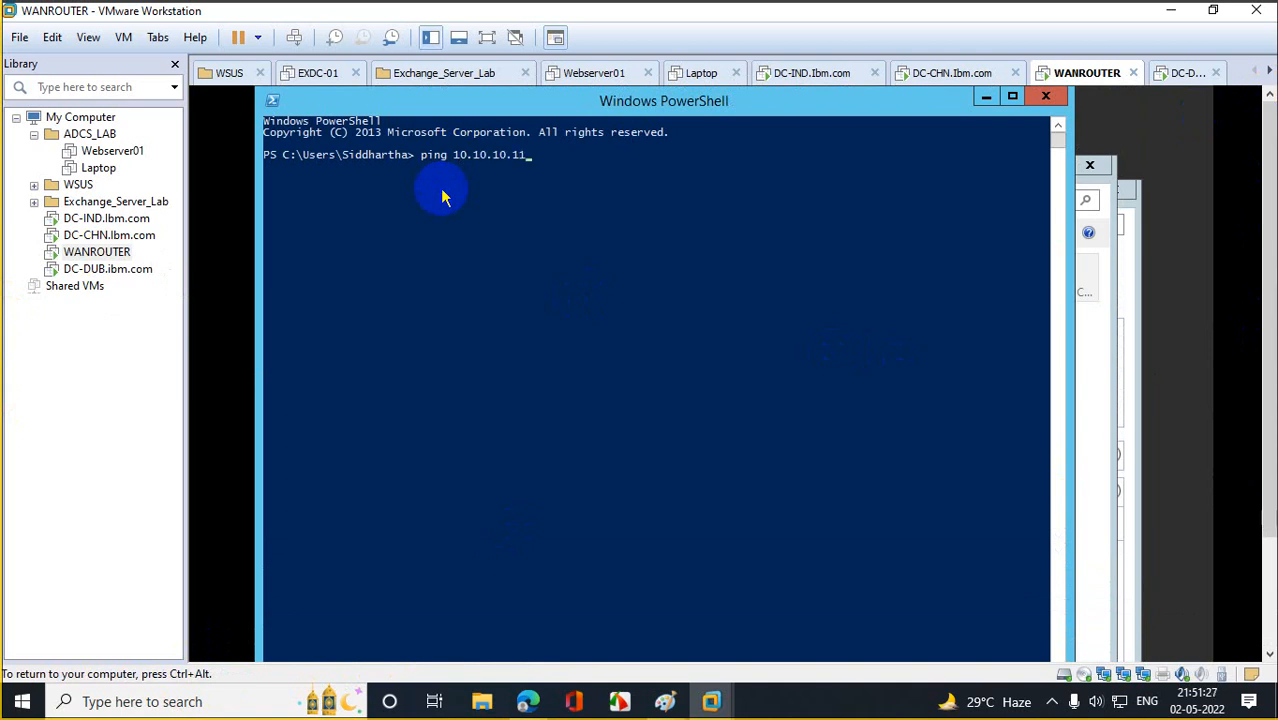
pyautogui.press('Return')
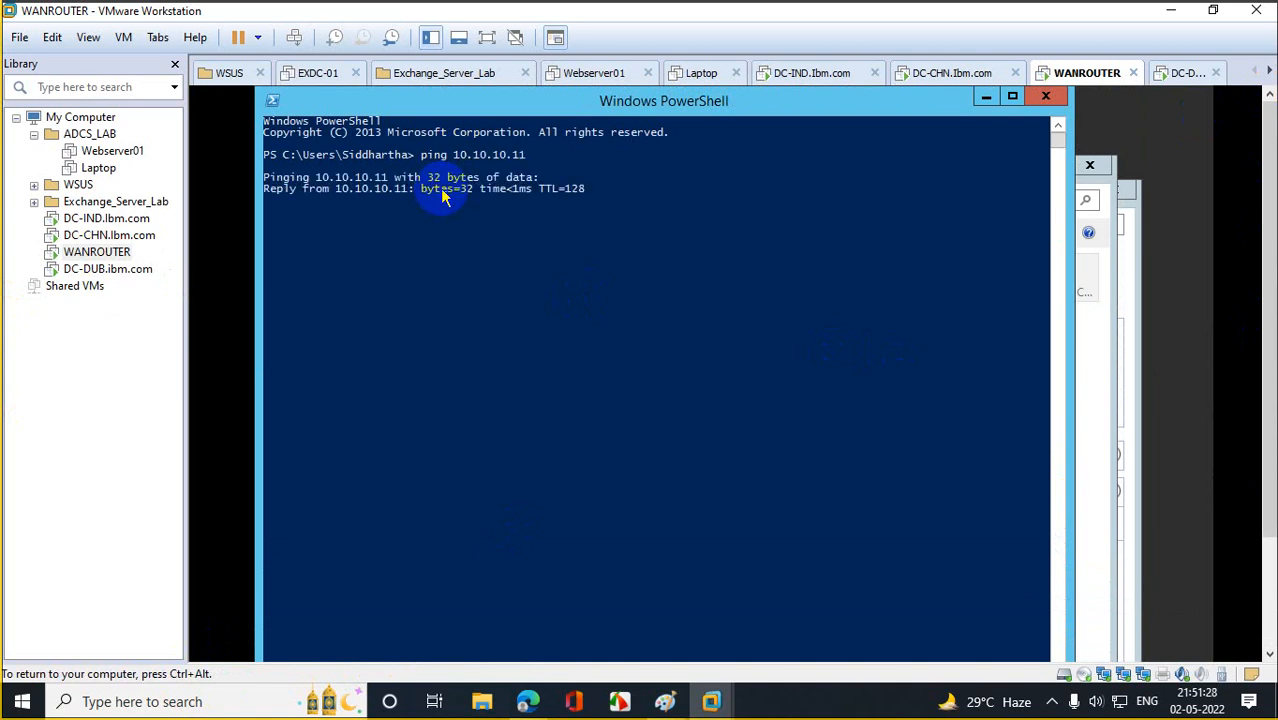
# On DC-CHN, ping 20.20.20.20 from PowerShell, then return to WANROUTER.
pyautogui.click(80, 236)
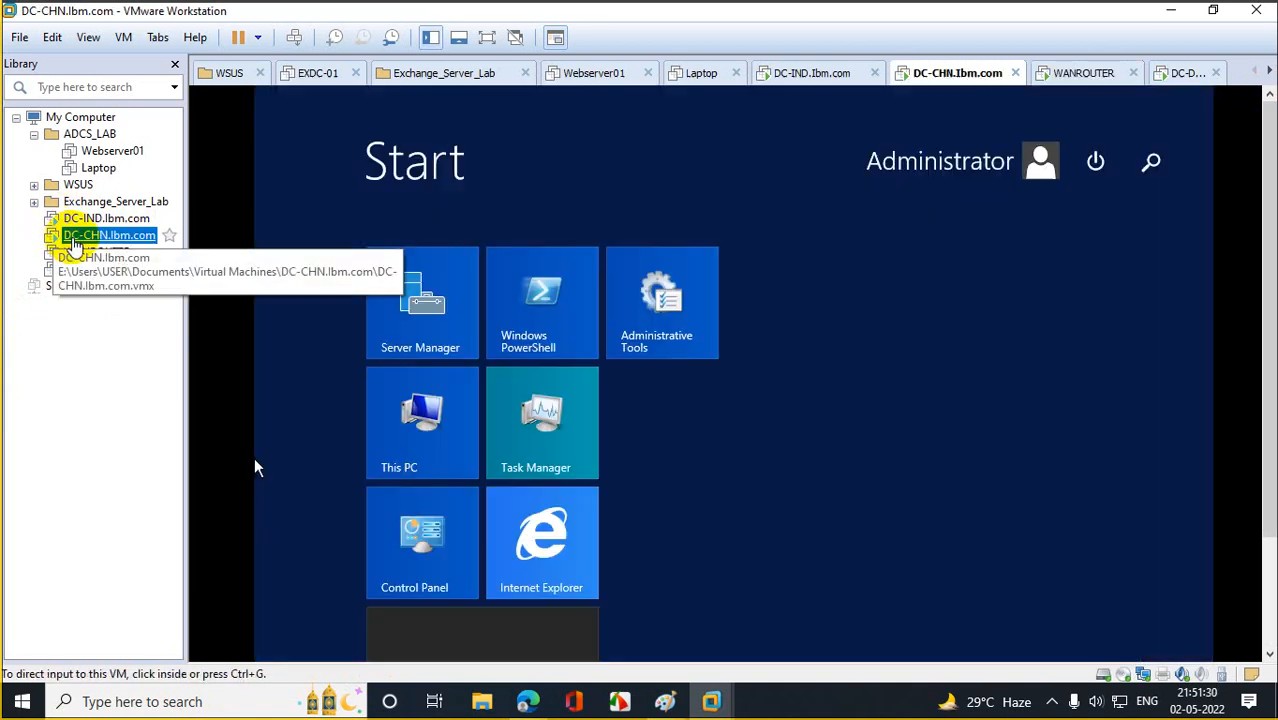
pyautogui.click(422, 415)
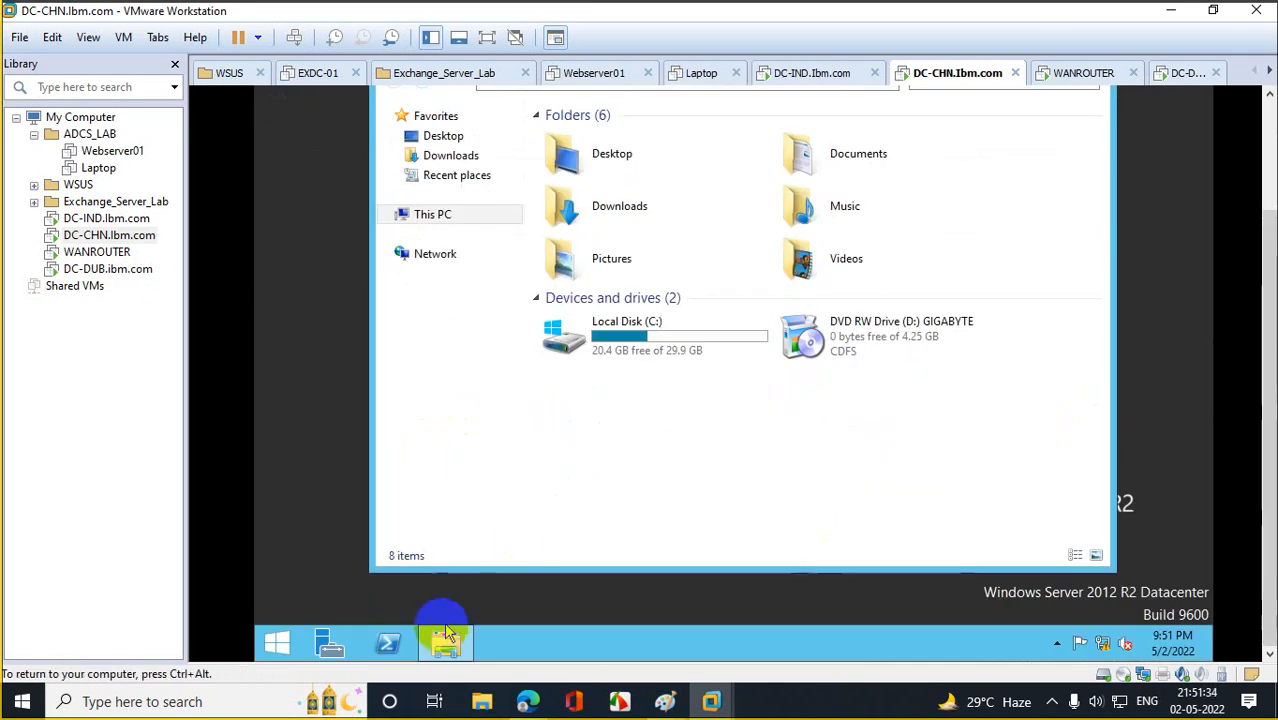
pyautogui.click(398, 650)
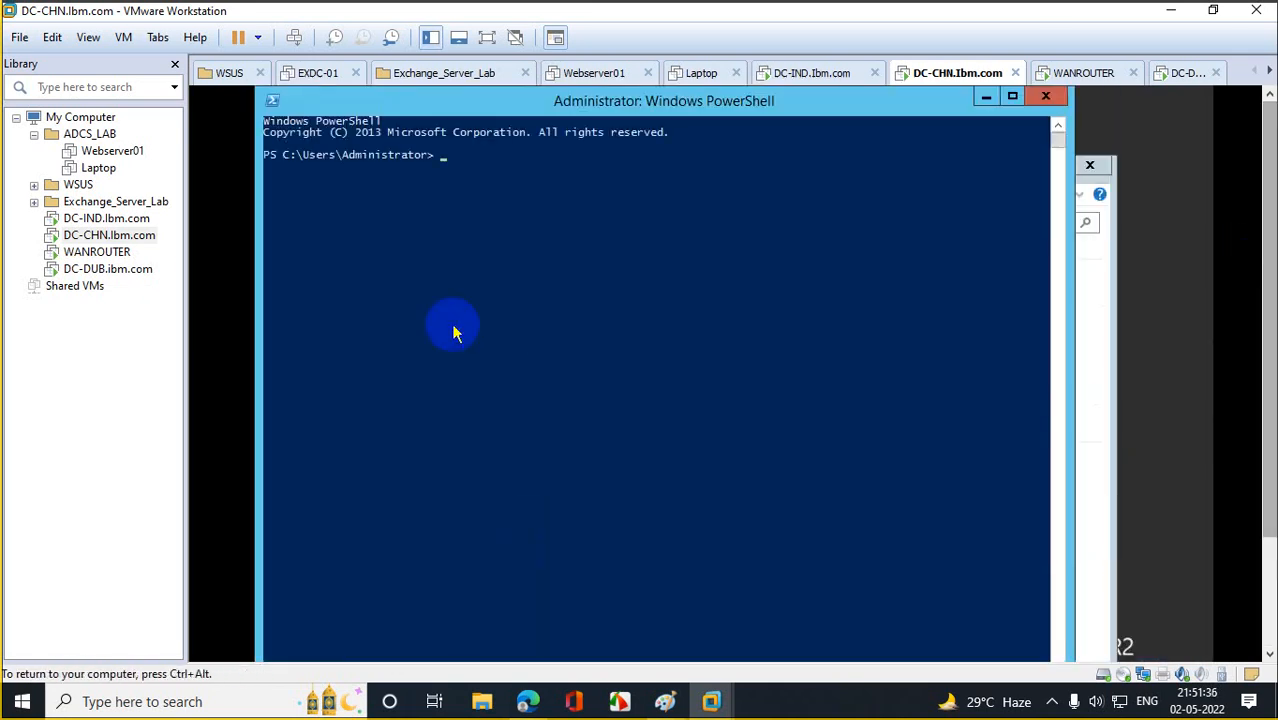
pyautogui.write('ping 20.20.20.20')
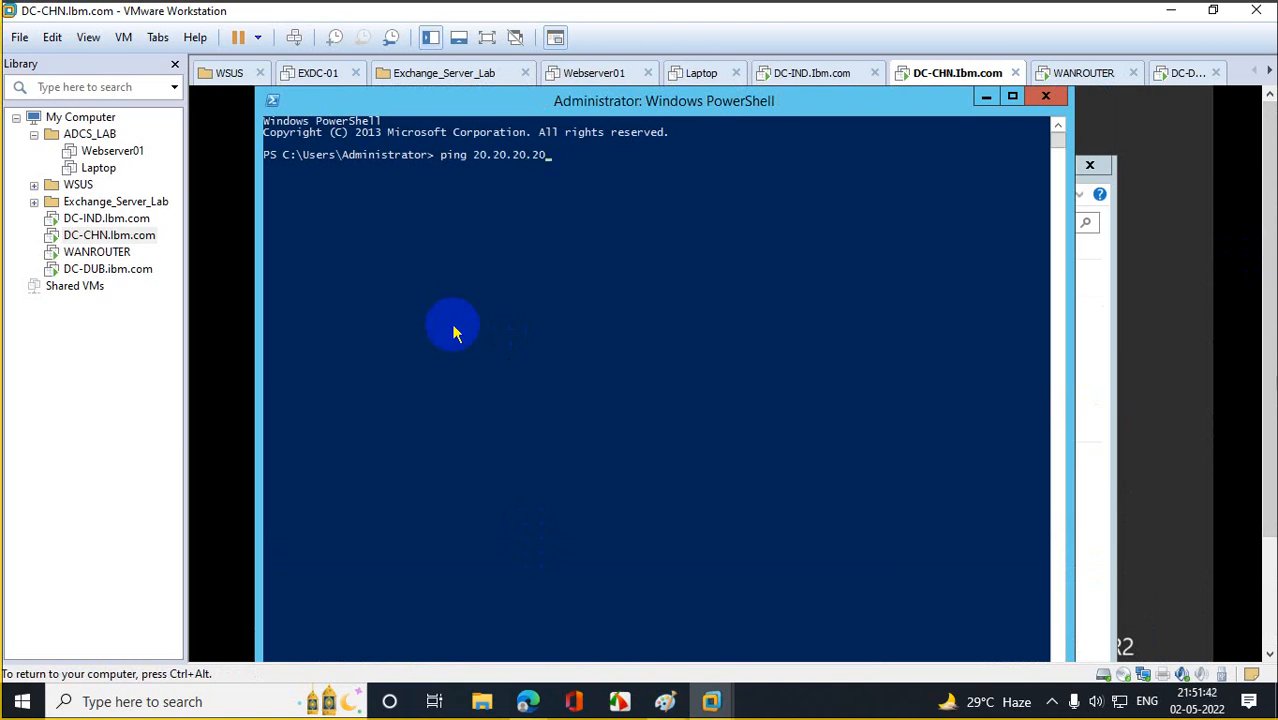
pyautogui.press('Return')
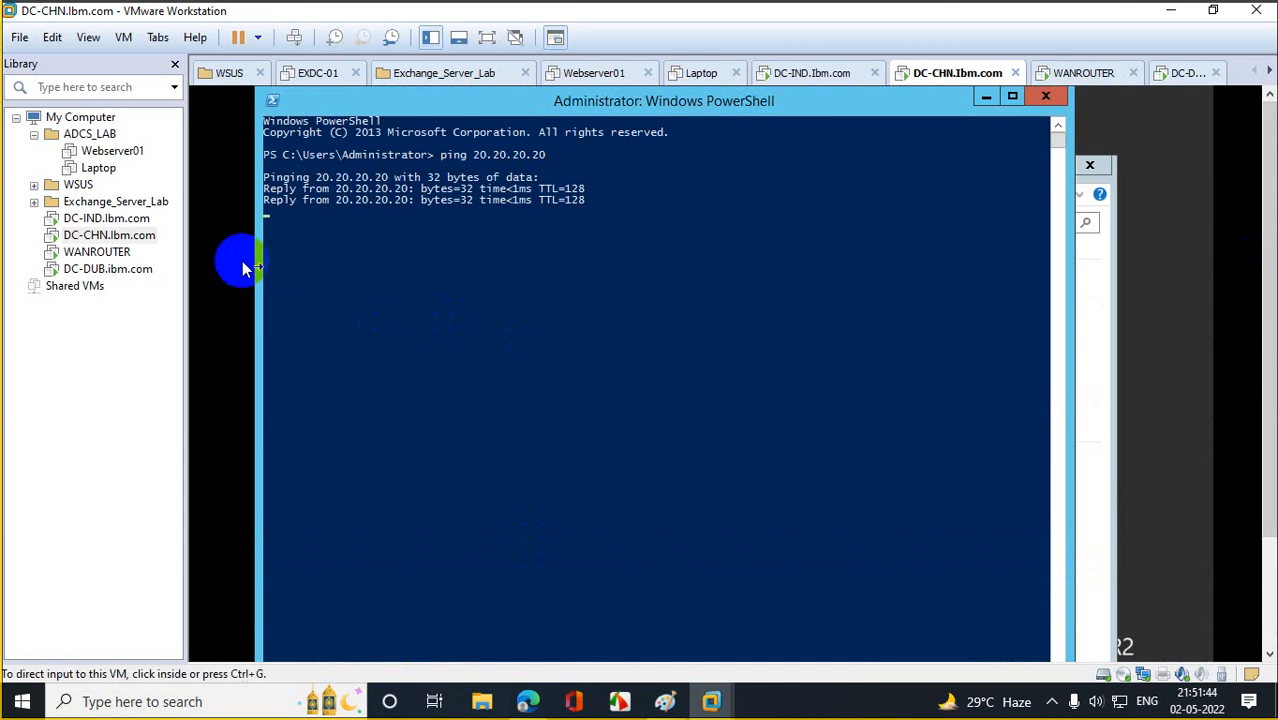
pyautogui.click(82, 255)
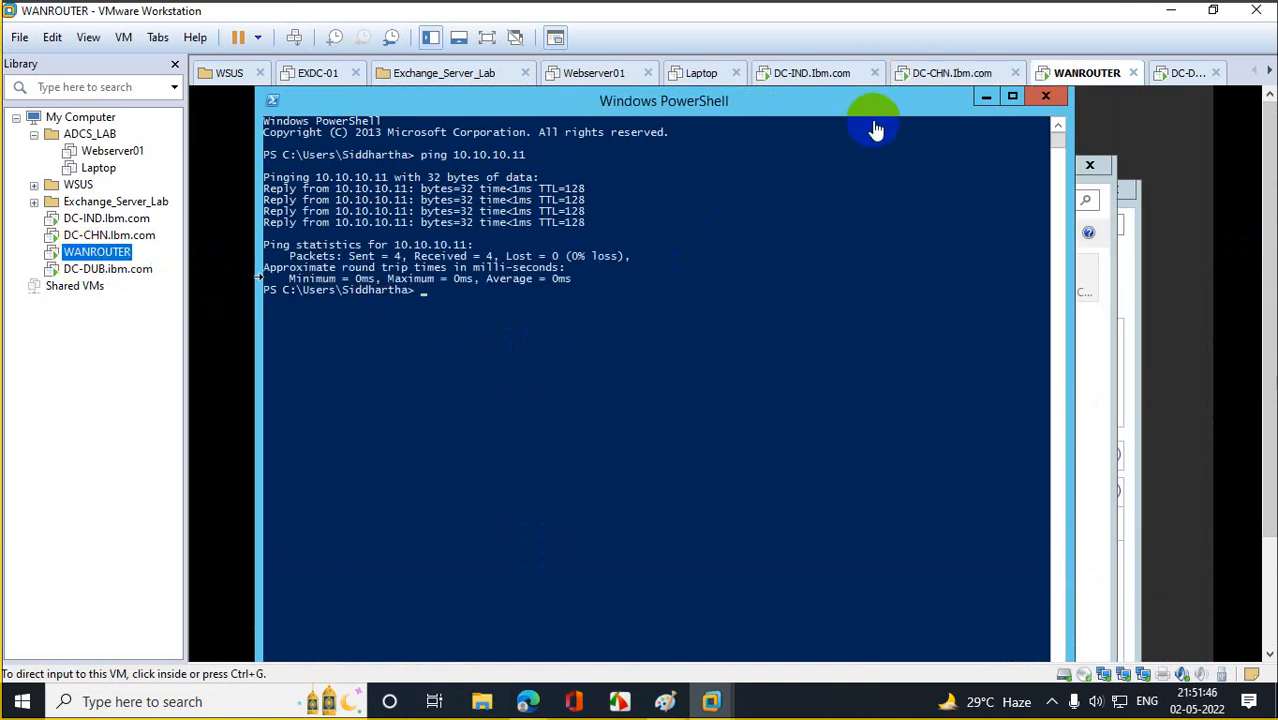
# Check the ChianaRoute adapter's IPv4 address, then close its settings, properties and status windows.
pyautogui.click(869, 300)
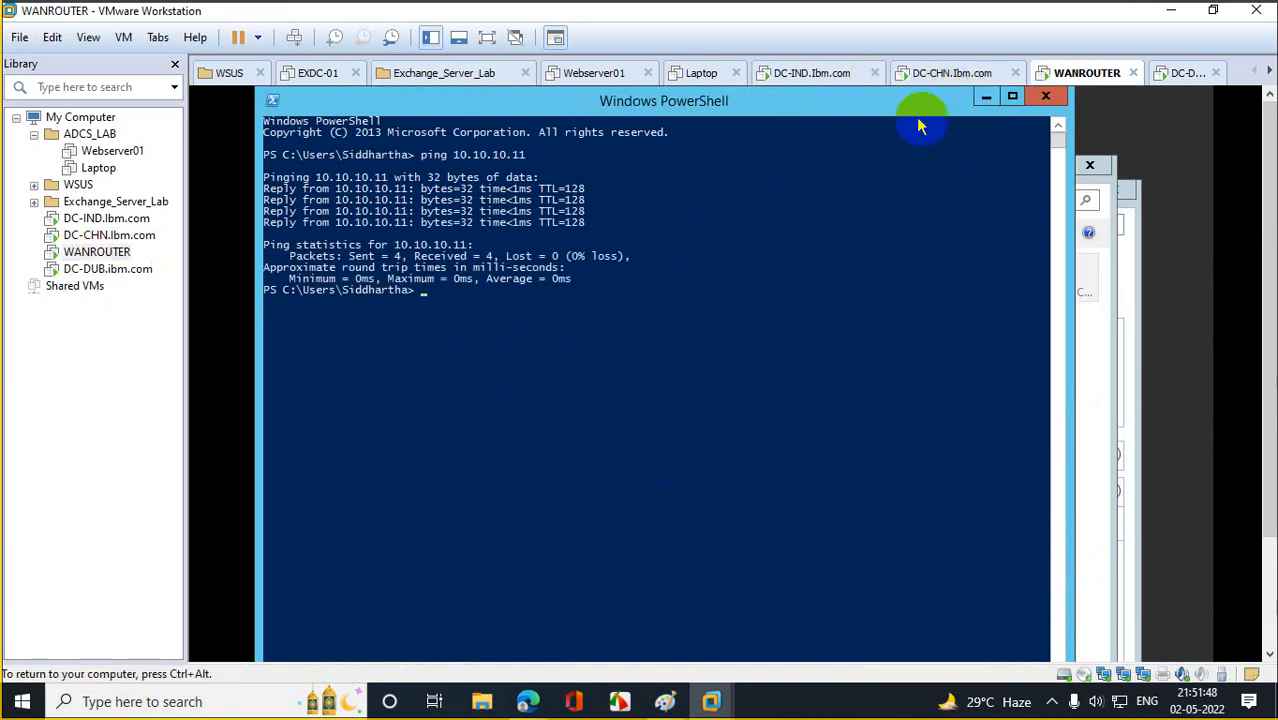
pyautogui.click(986, 98)
pyautogui.doubleClick(738, 286)
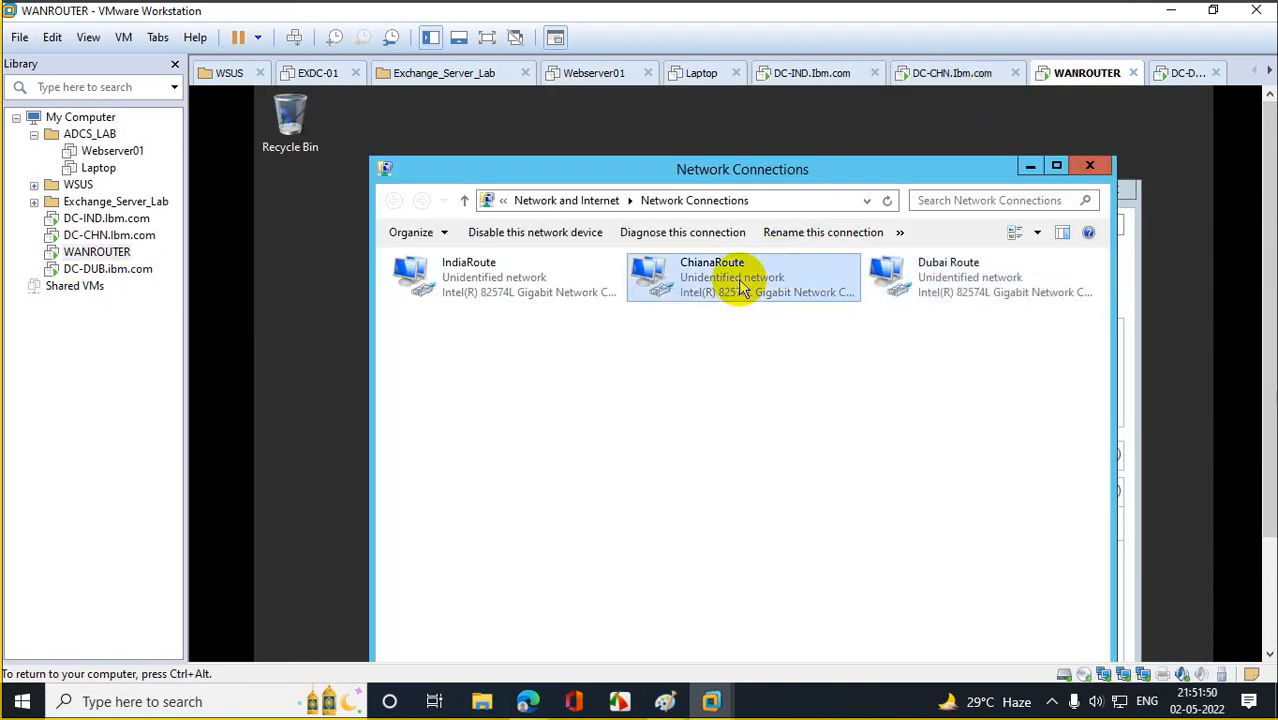
pyautogui.click(628, 591)
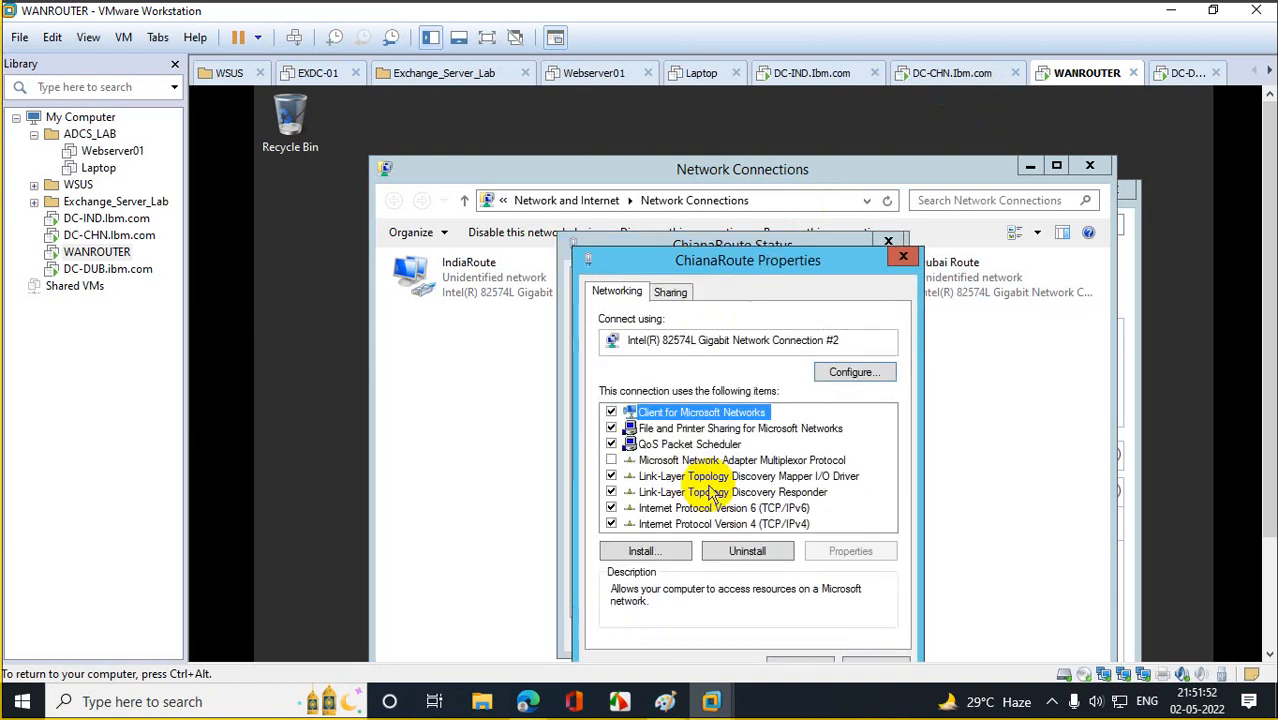
pyautogui.doubleClick(740, 522)
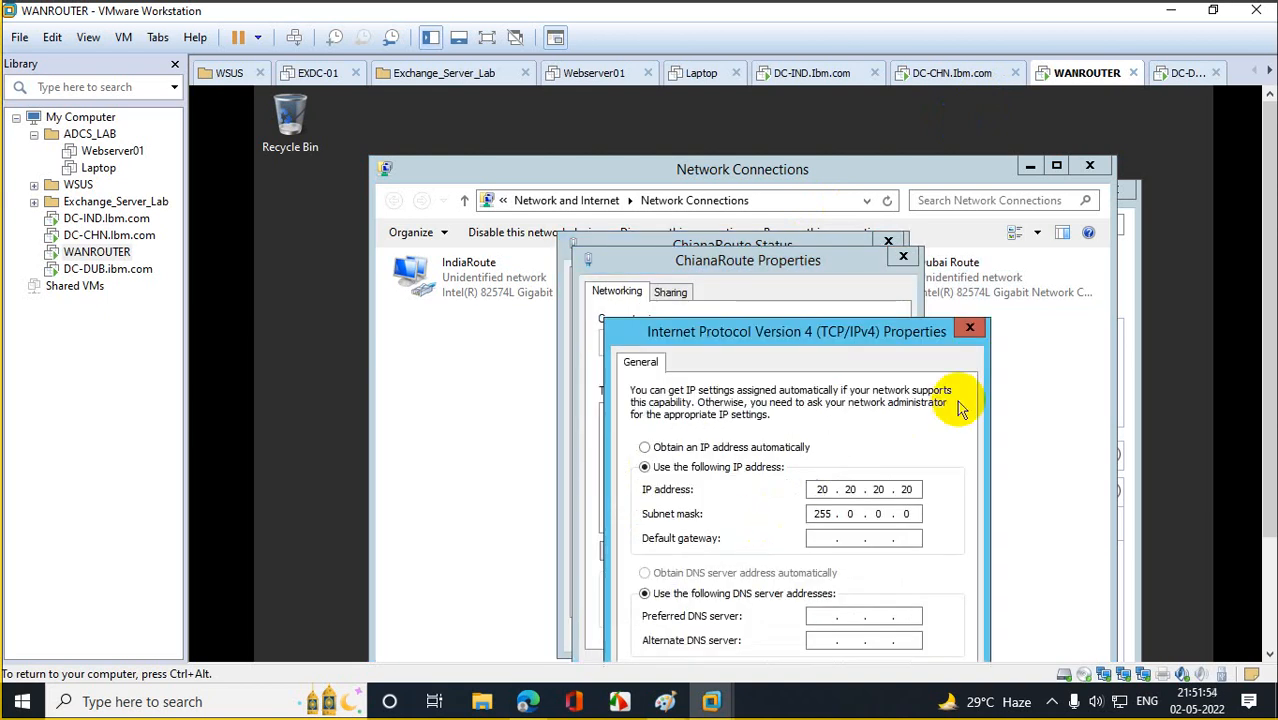
pyautogui.click(969, 326)
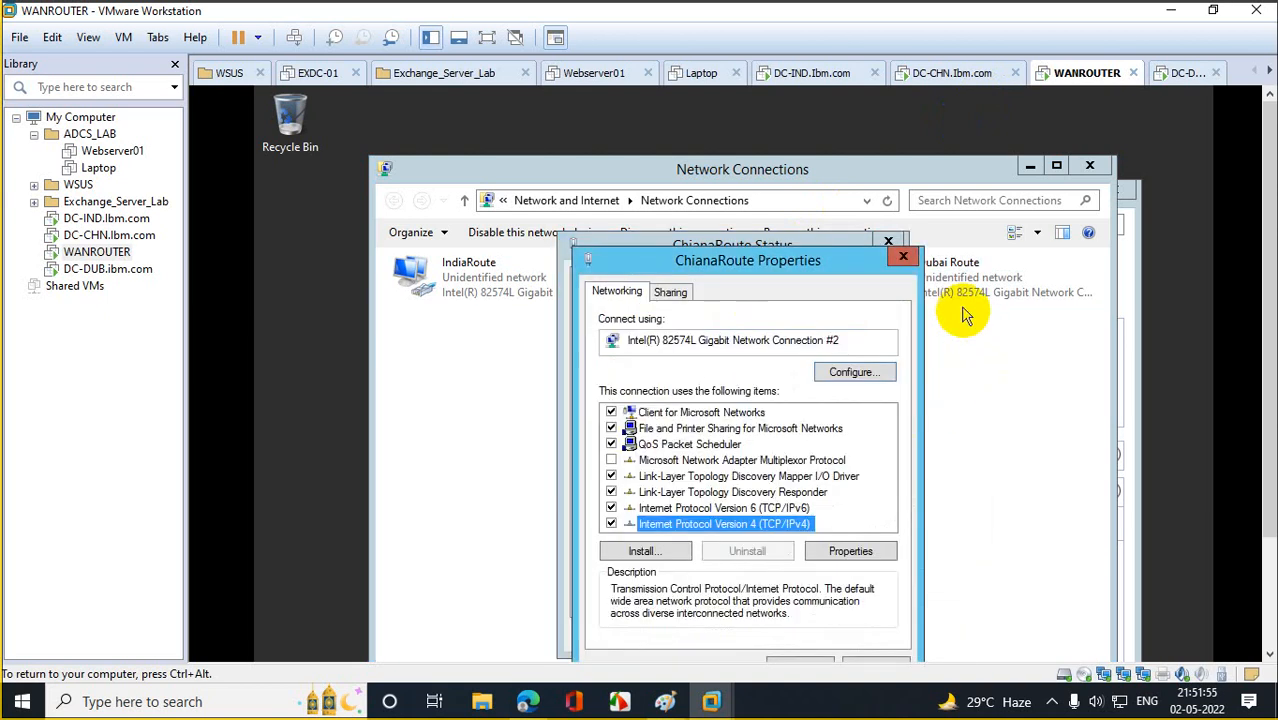
pyautogui.click(903, 257)
pyautogui.click(888, 242)
pyautogui.moveTo(1272, 290); pyautogui.dragTo(1272, 402)
# Ping 20.20.20.20 from WANROUTER's PowerShell and get 4 replies with 0% loss.
pyautogui.click(400, 648)
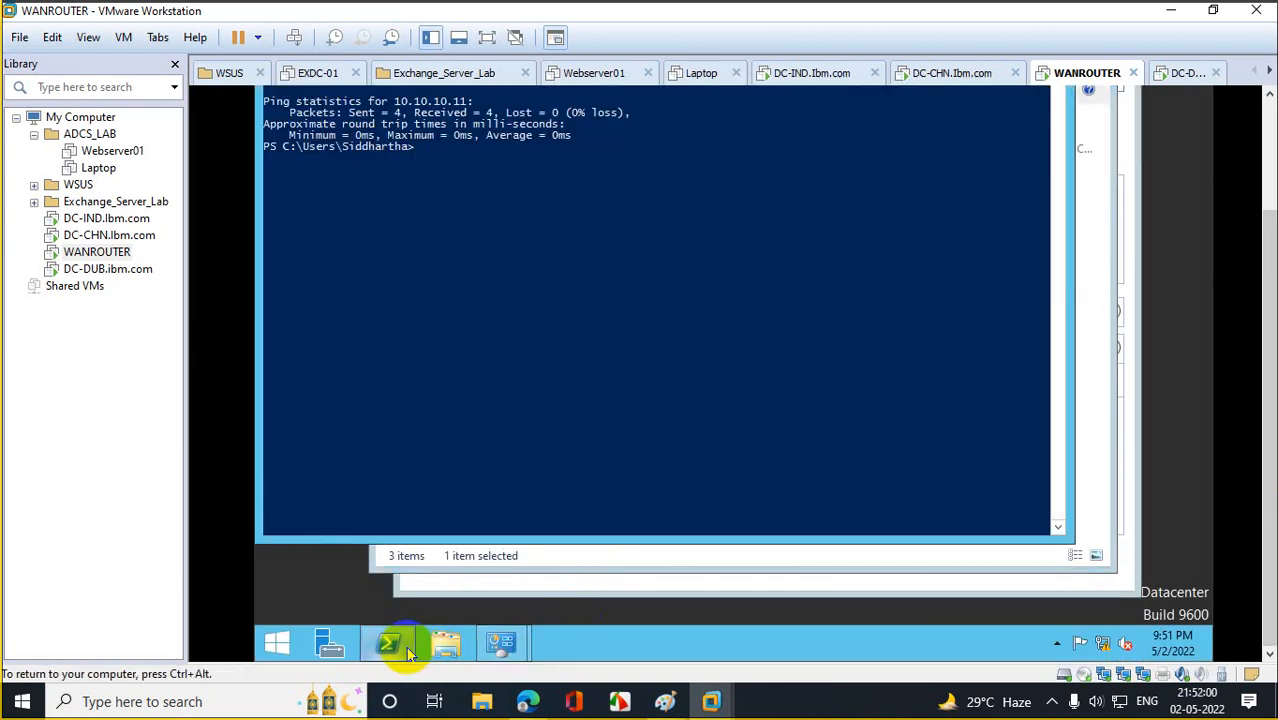
pyautogui.moveTo(1272, 305); pyautogui.dragTo(1252, 171)
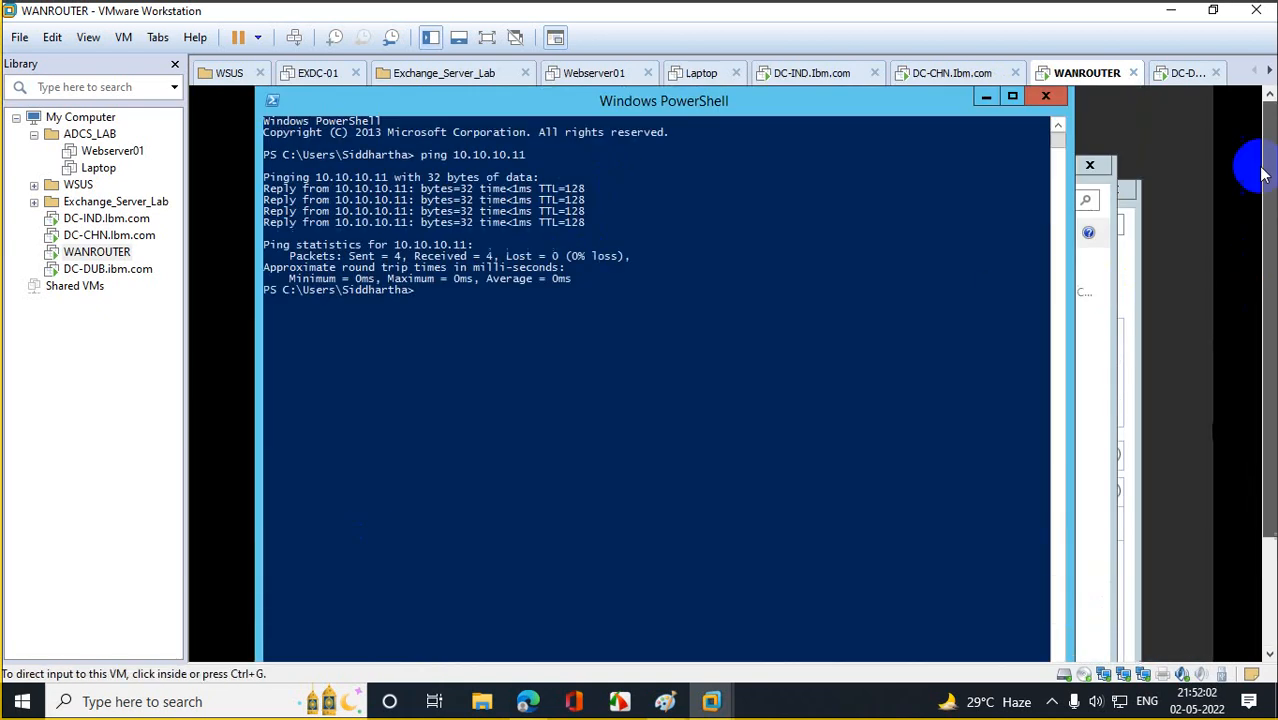
pyautogui.click(508, 357)
pyautogui.write('ping 20.20.20.20')
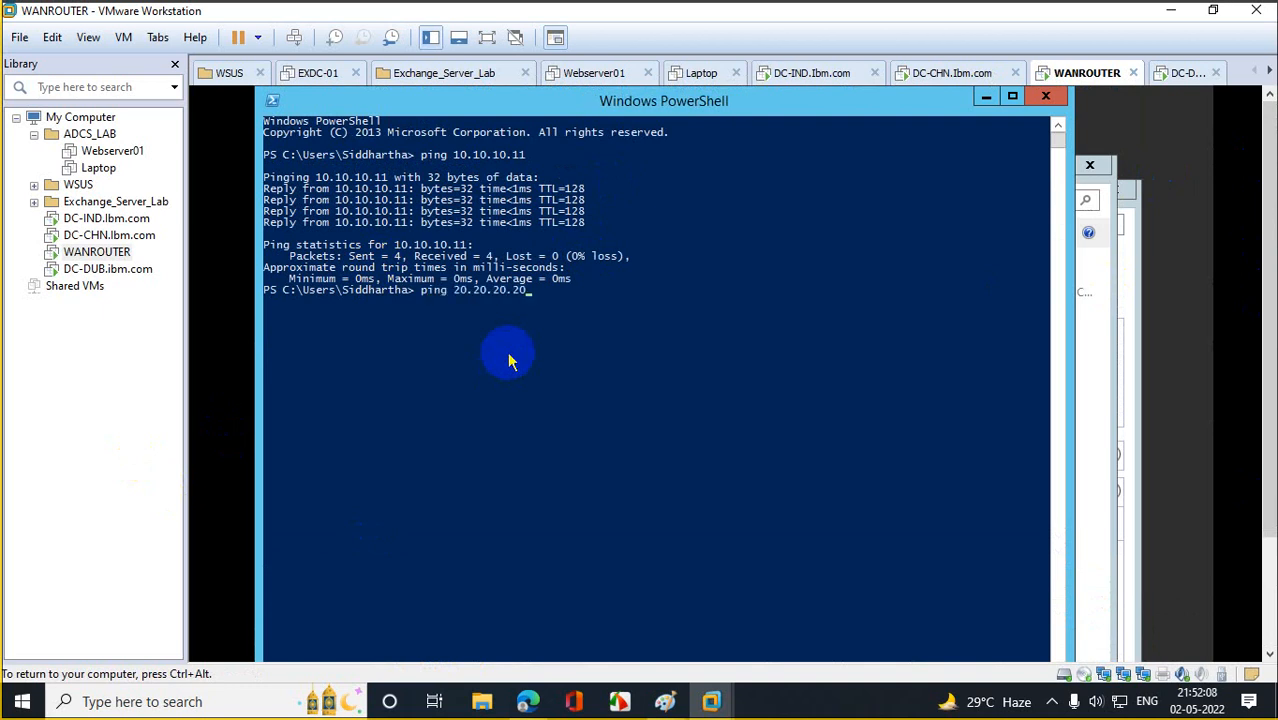
pyautogui.press('Return')
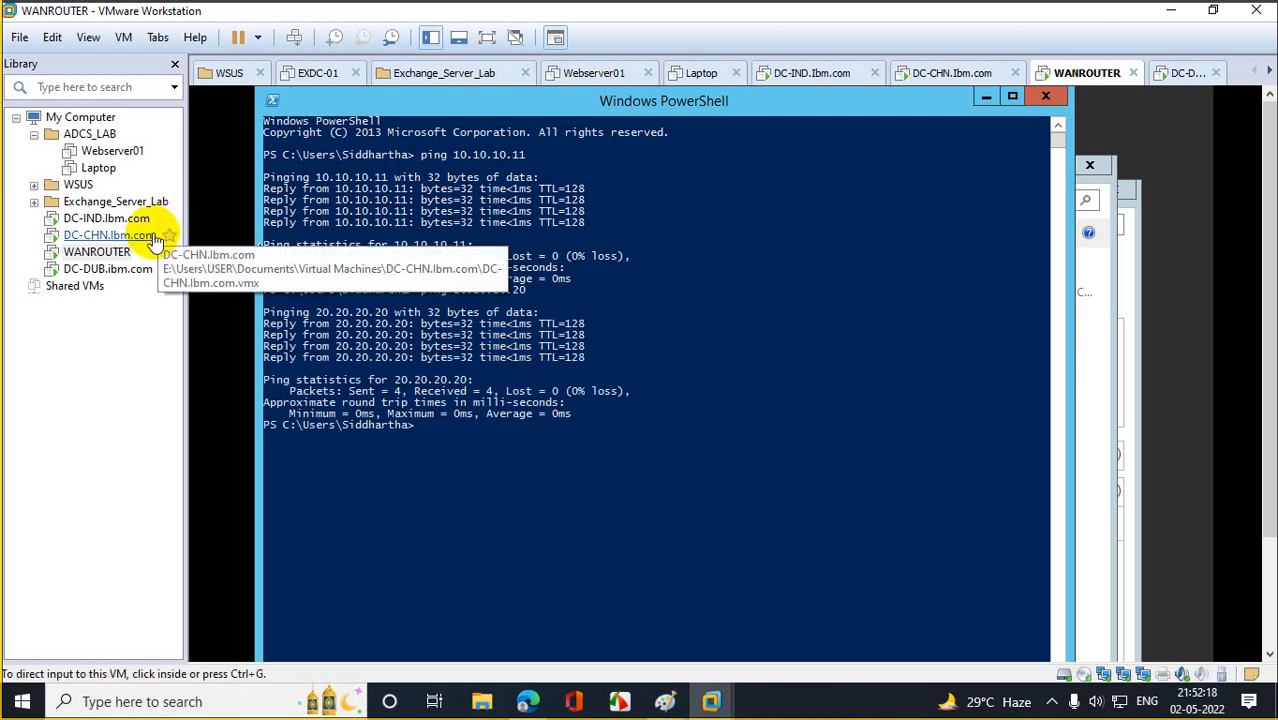
# Sign in to DC-DUB.ibm.com as Administrator using Send Ctrl+Alt+Del.
pyautogui.click(113, 271)
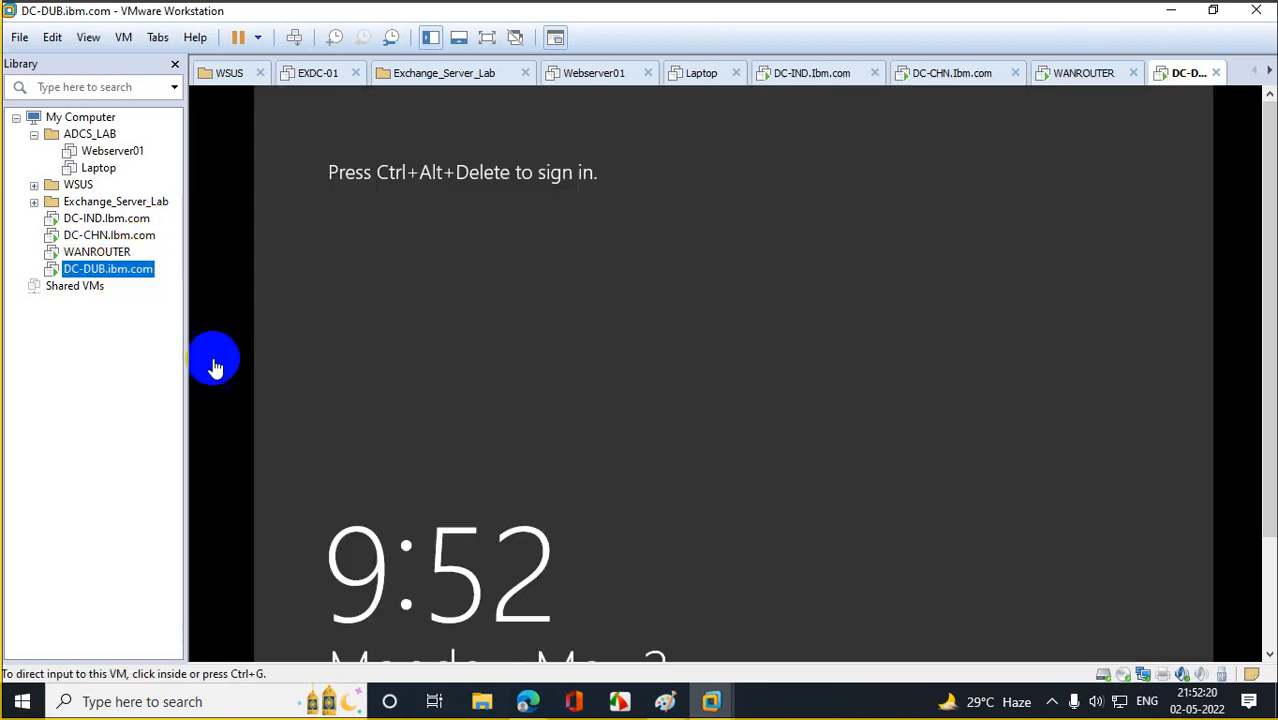
pyautogui.rightClick(118, 272)
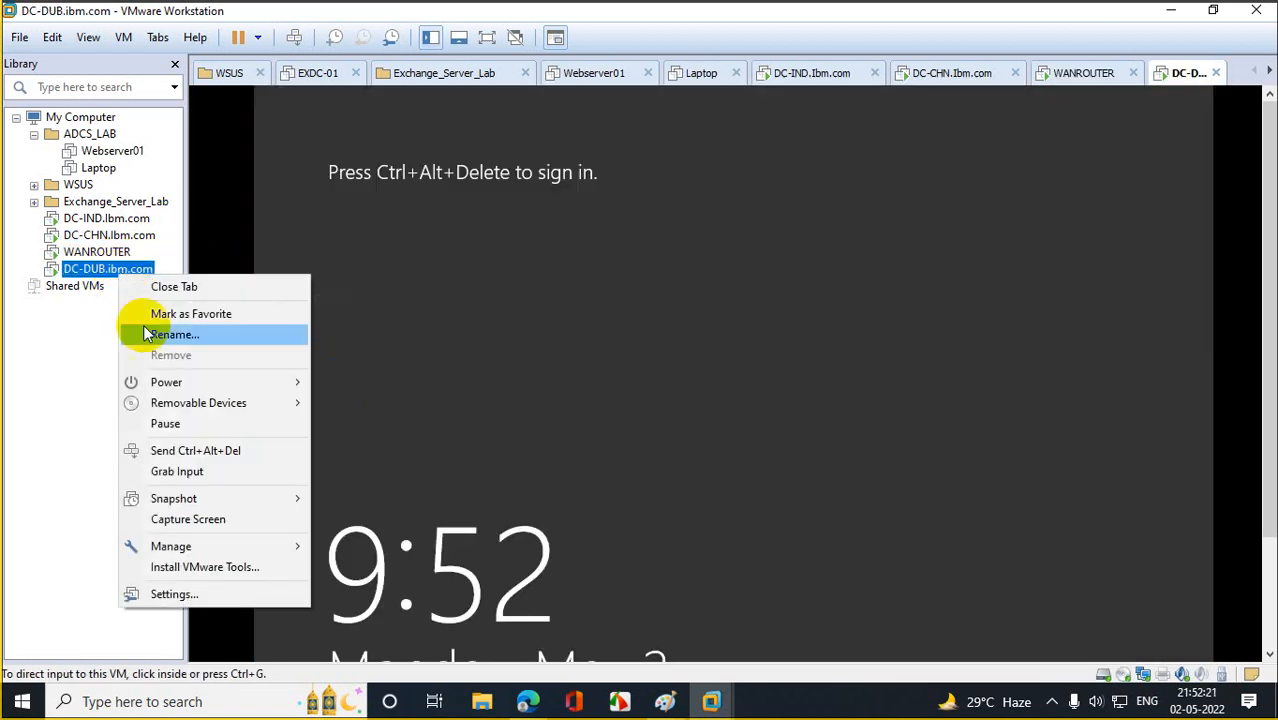
pyautogui.click(226, 450)
pyautogui.click(723, 318)
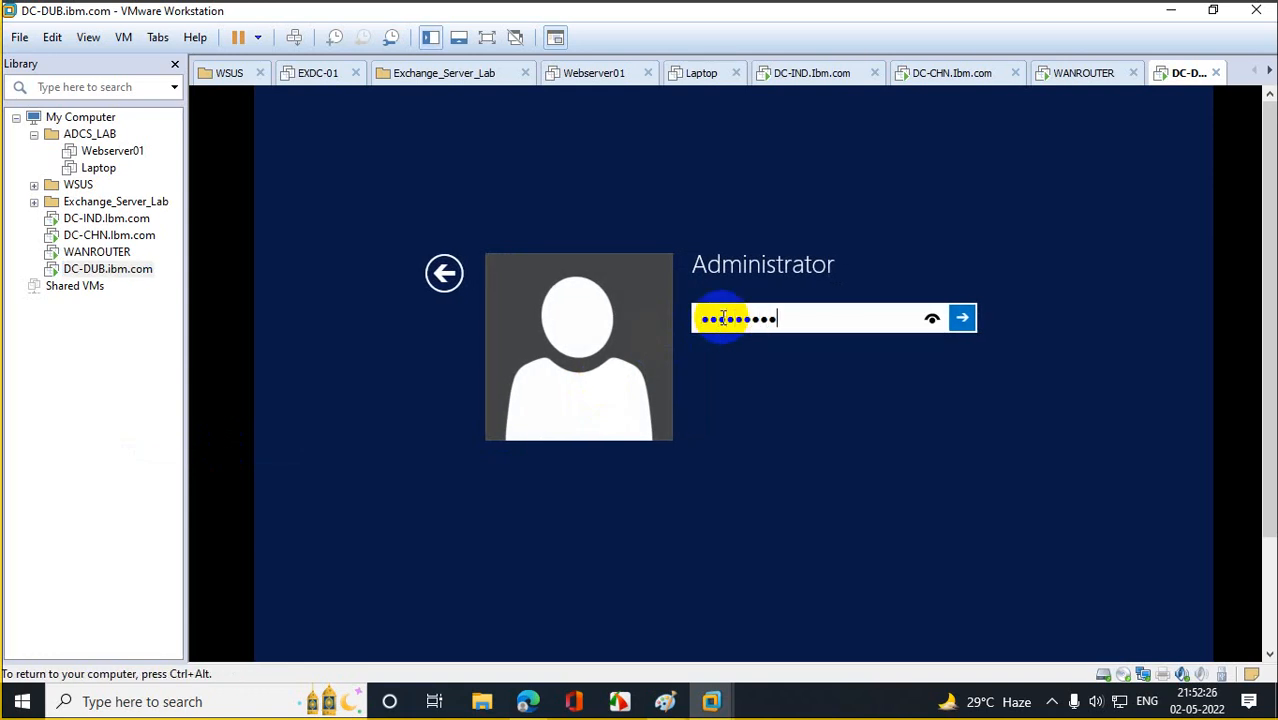
pyautogui.press('Return')
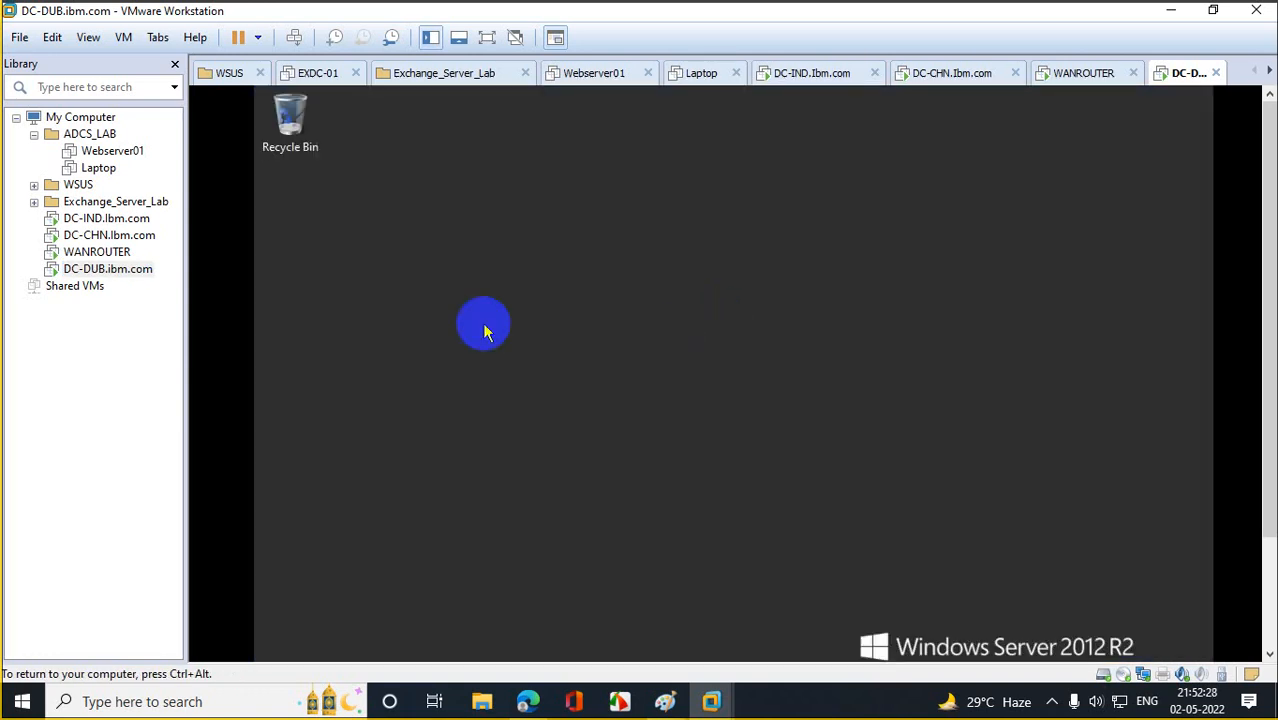
# On WANROUTER, view the Dubai Route adapter's IPv4 settings showing 30.30.30.30.
pyautogui.click(78, 252)
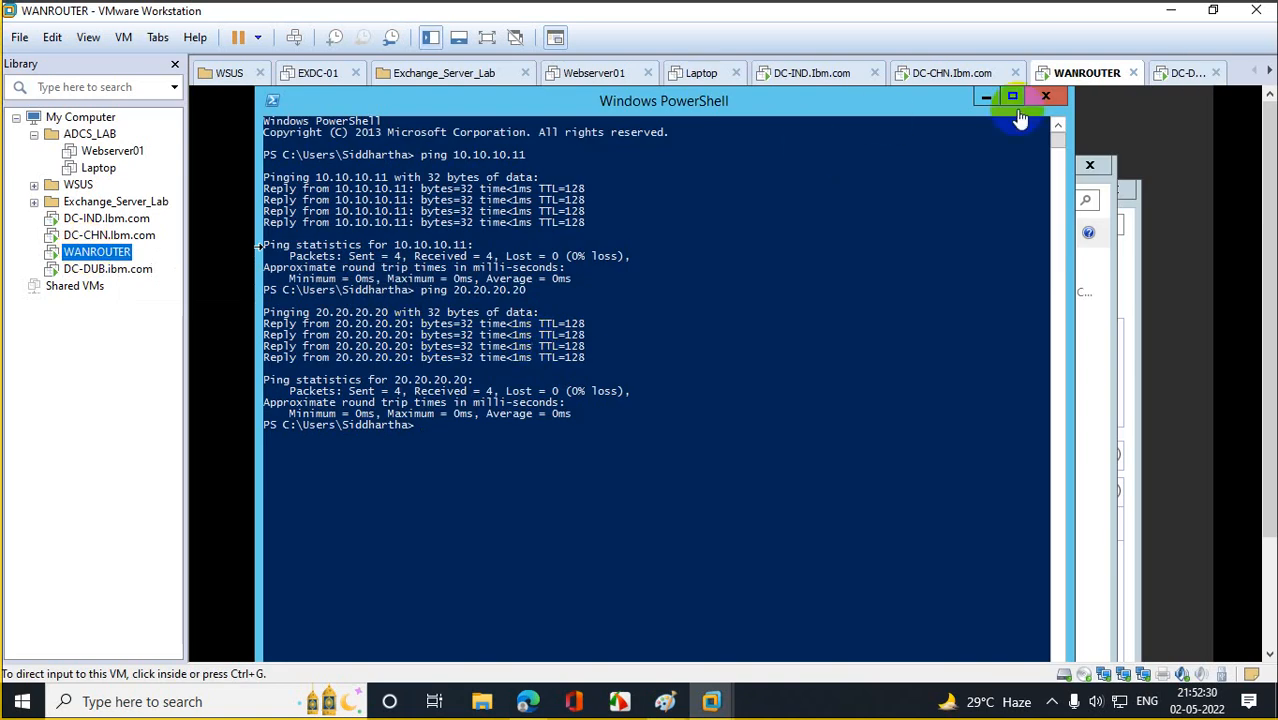
pyautogui.click(1047, 99)
pyautogui.doubleClick(950, 302)
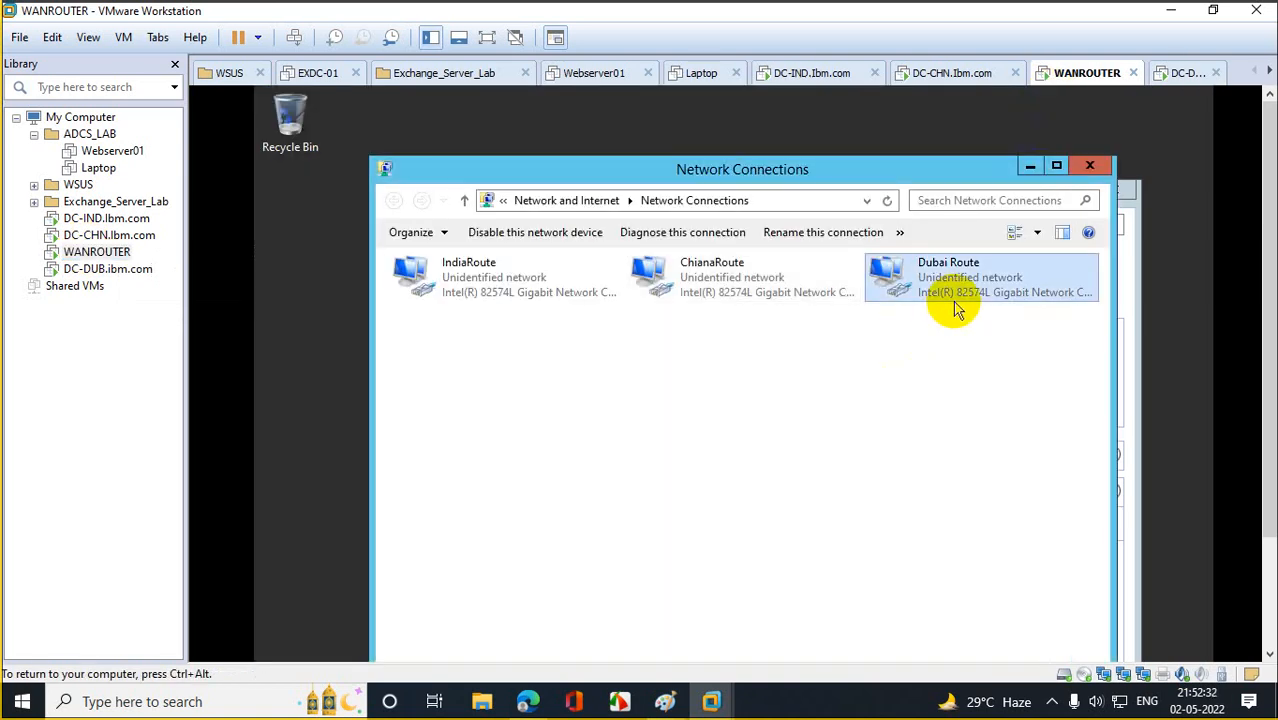
pyautogui.click(603, 591)
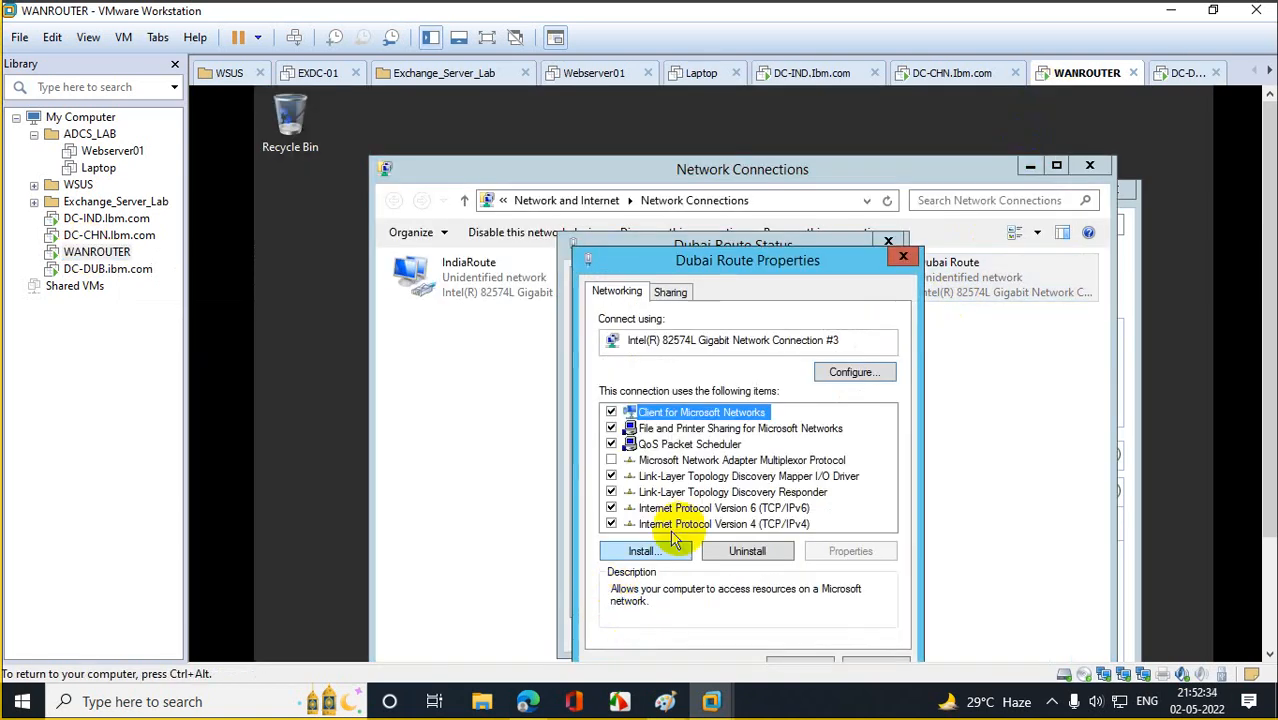
pyautogui.doubleClick(763, 523)
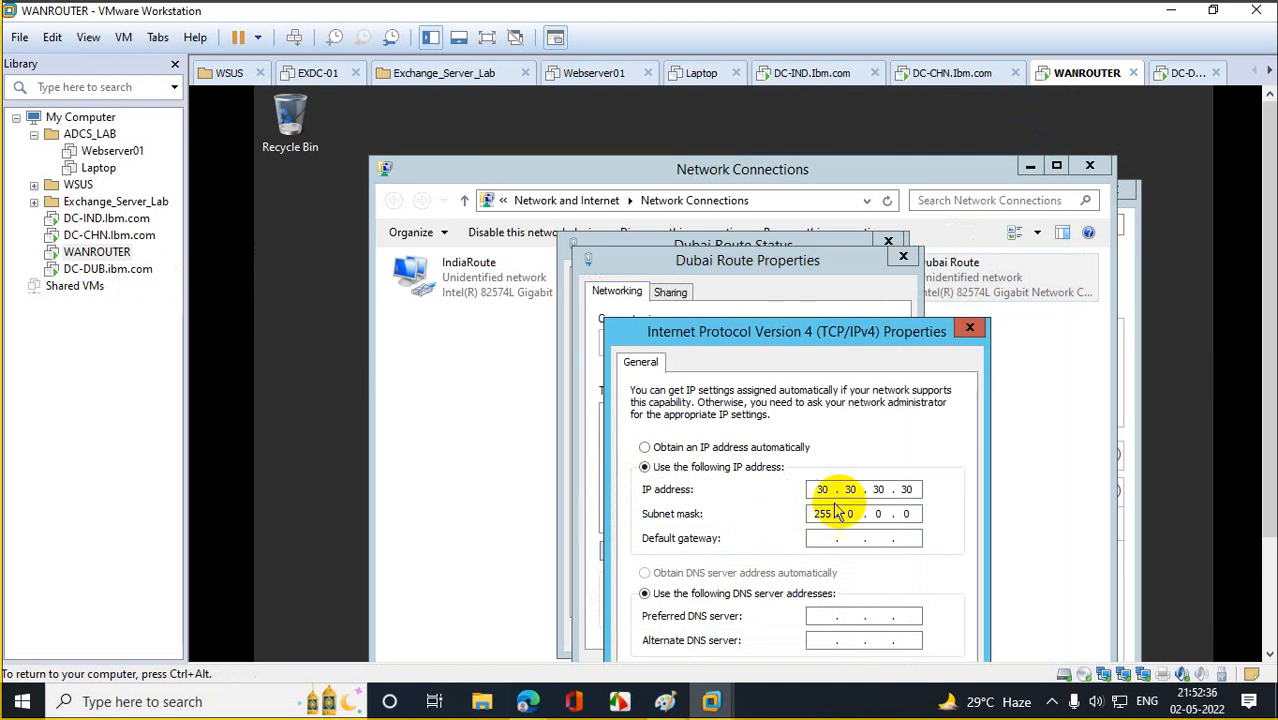
# On DC-DUB, close Server Manager and open a PowerShell console.
pyautogui.click(107, 269)
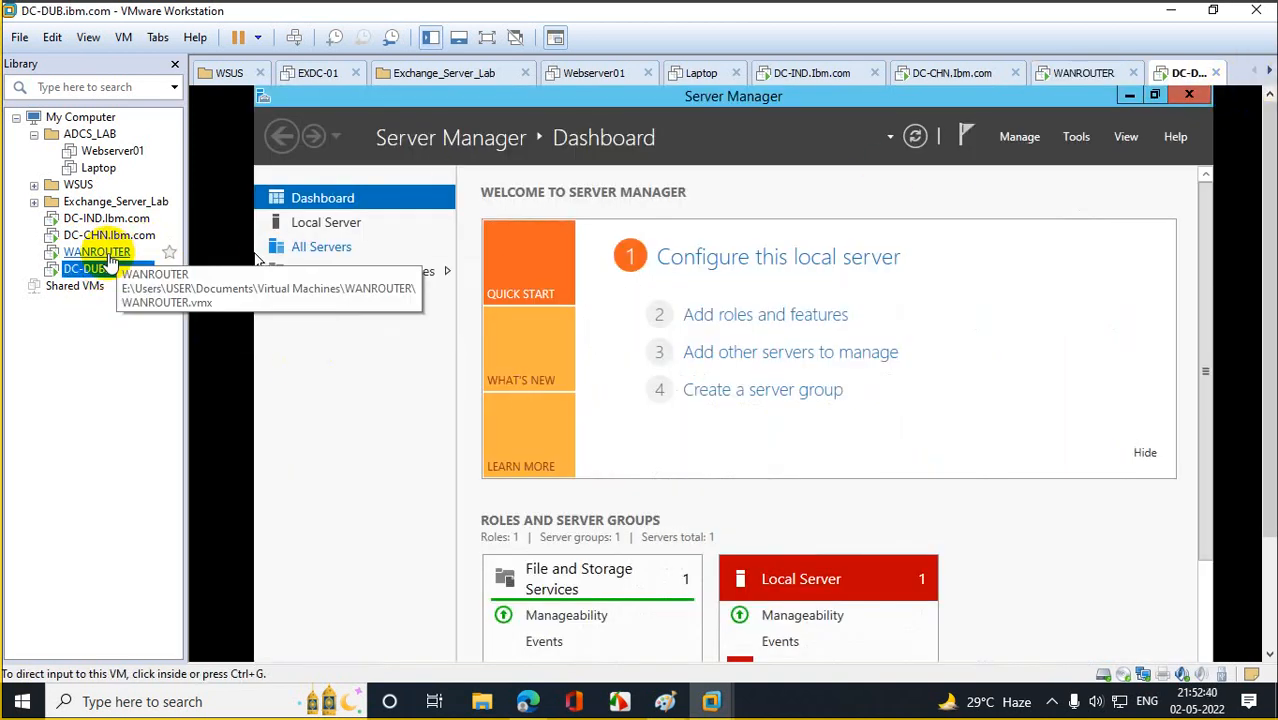
pyautogui.click(1188, 94)
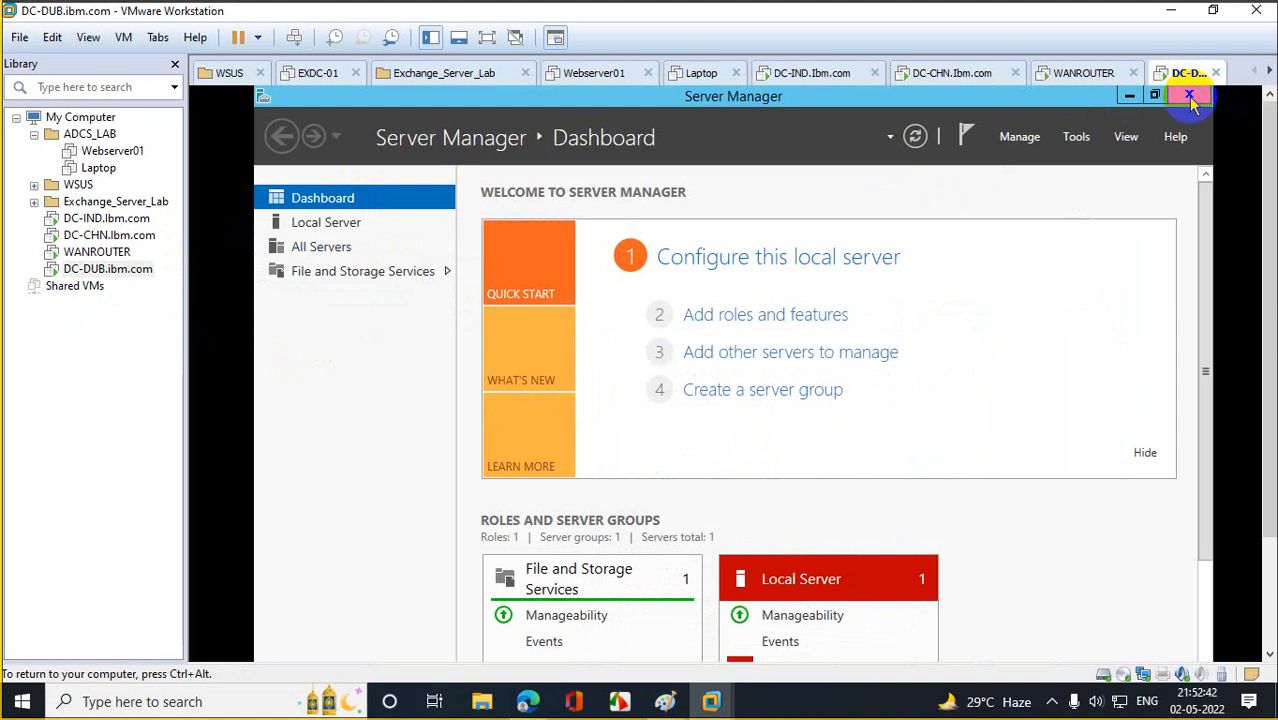
pyautogui.click(383, 641)
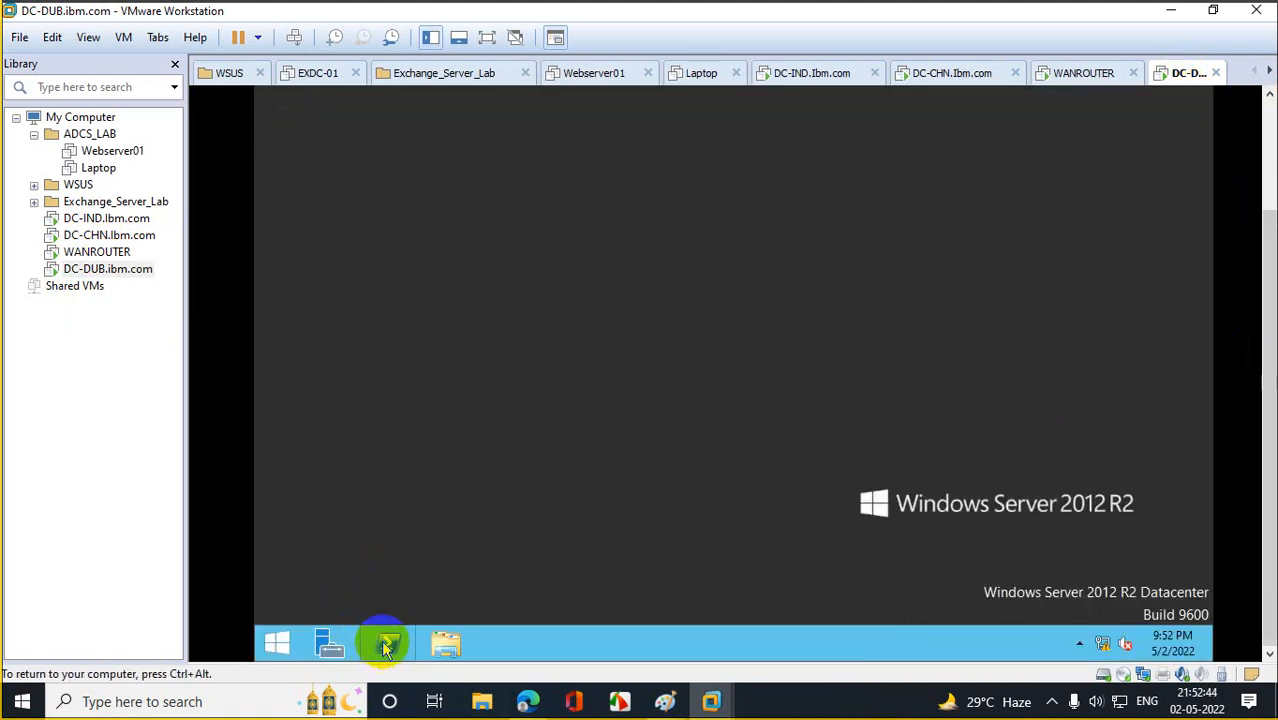
pyautogui.click(652, 314)
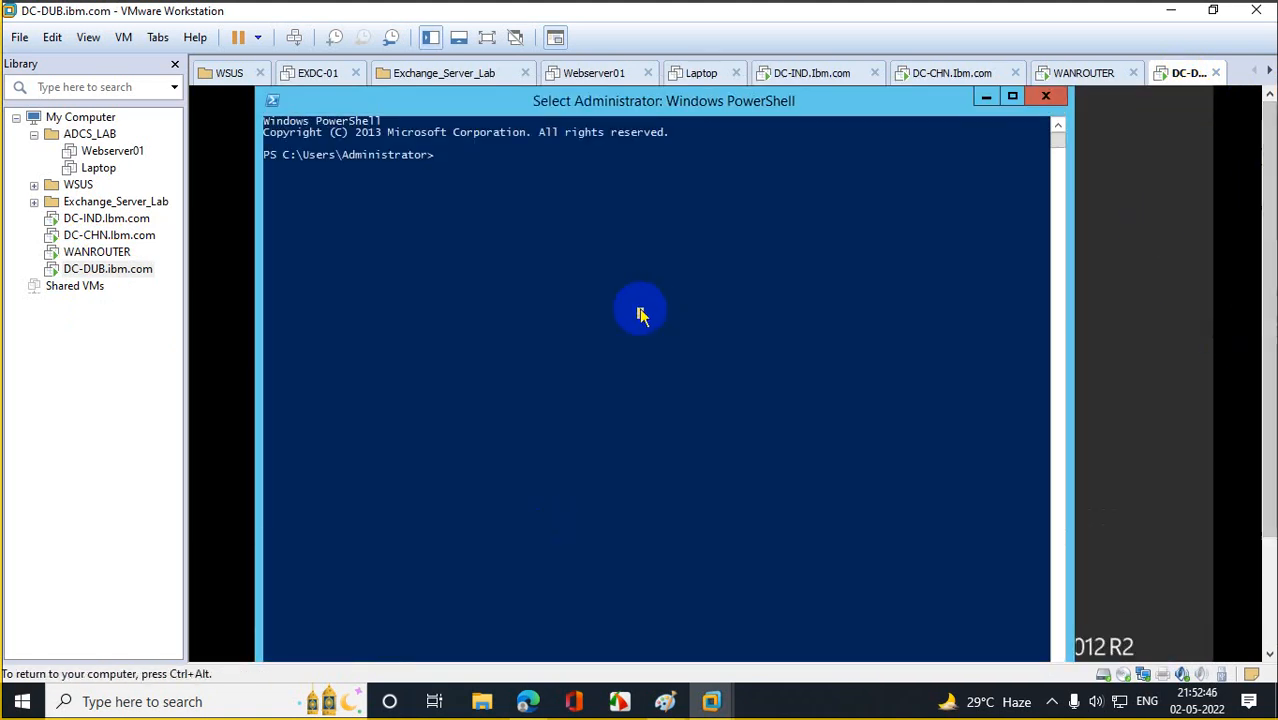
# Run ipconfig on DC-DUB showing 30.30.30.31, then ping 30.30.30.30 with 0% loss.
pyautogui.write('ipconfig')
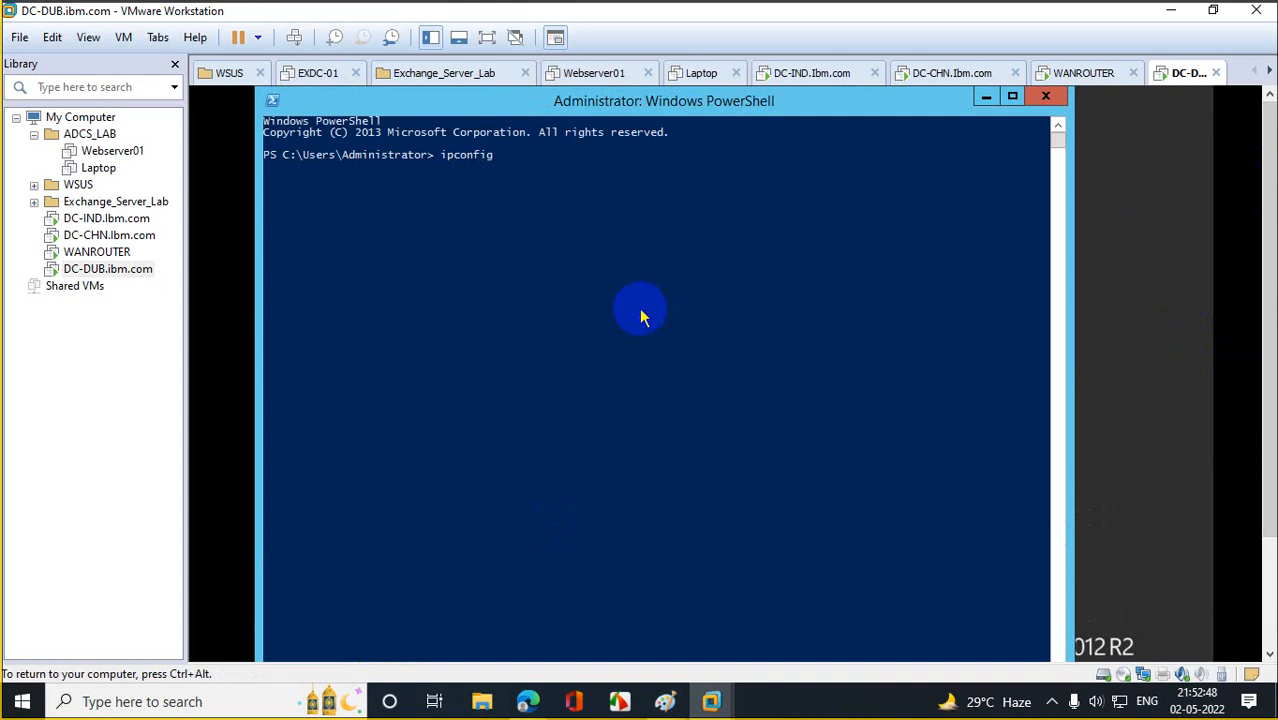
pyautogui.press('Return')
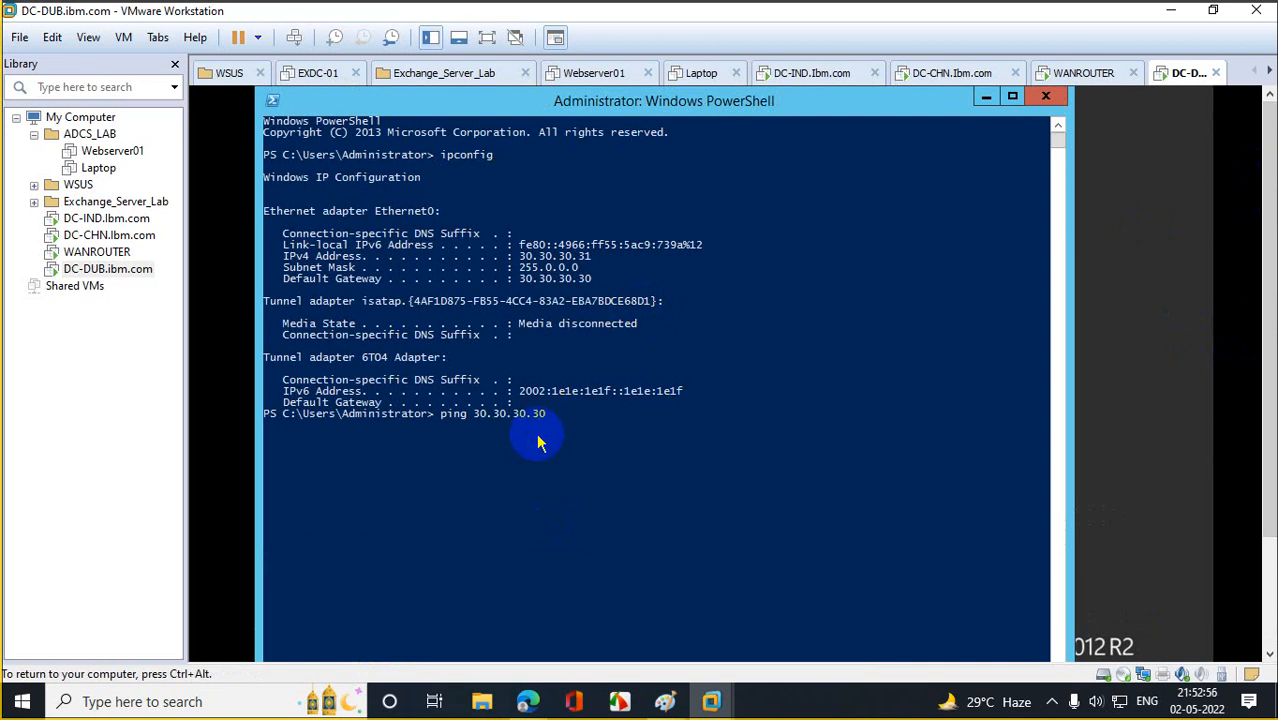
pyautogui.press('Return')
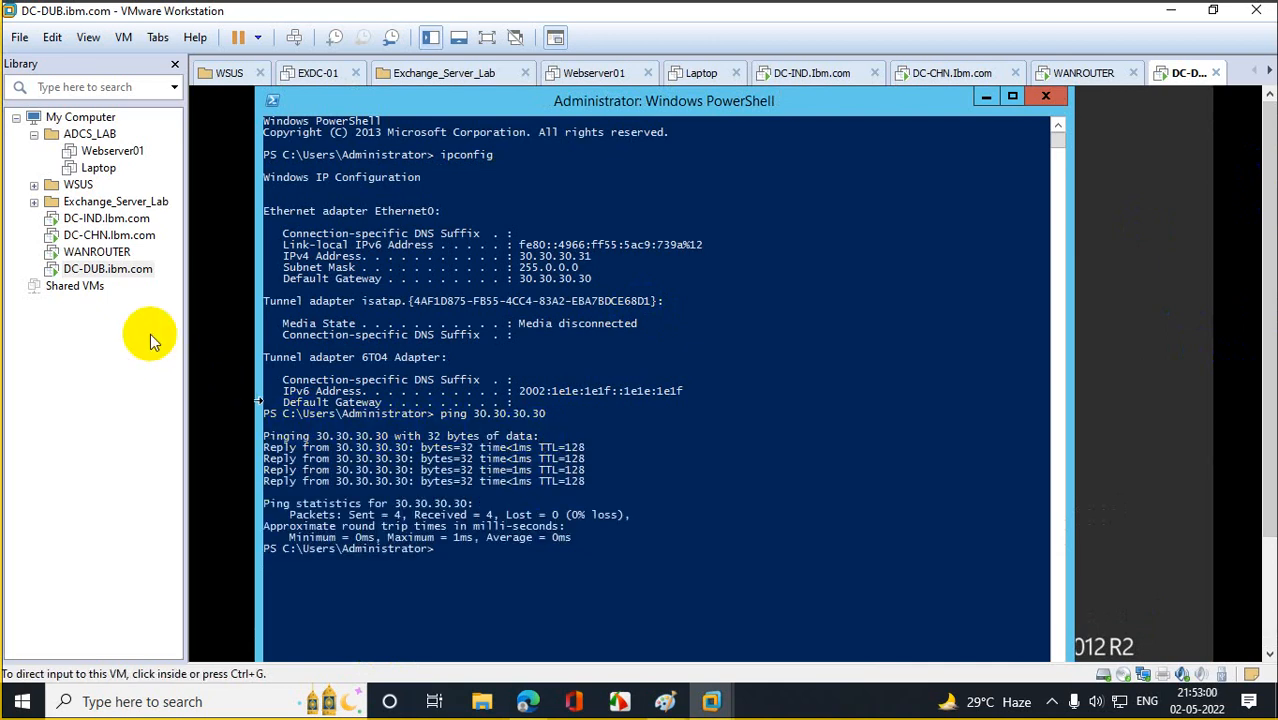
pyautogui.click(96, 252)
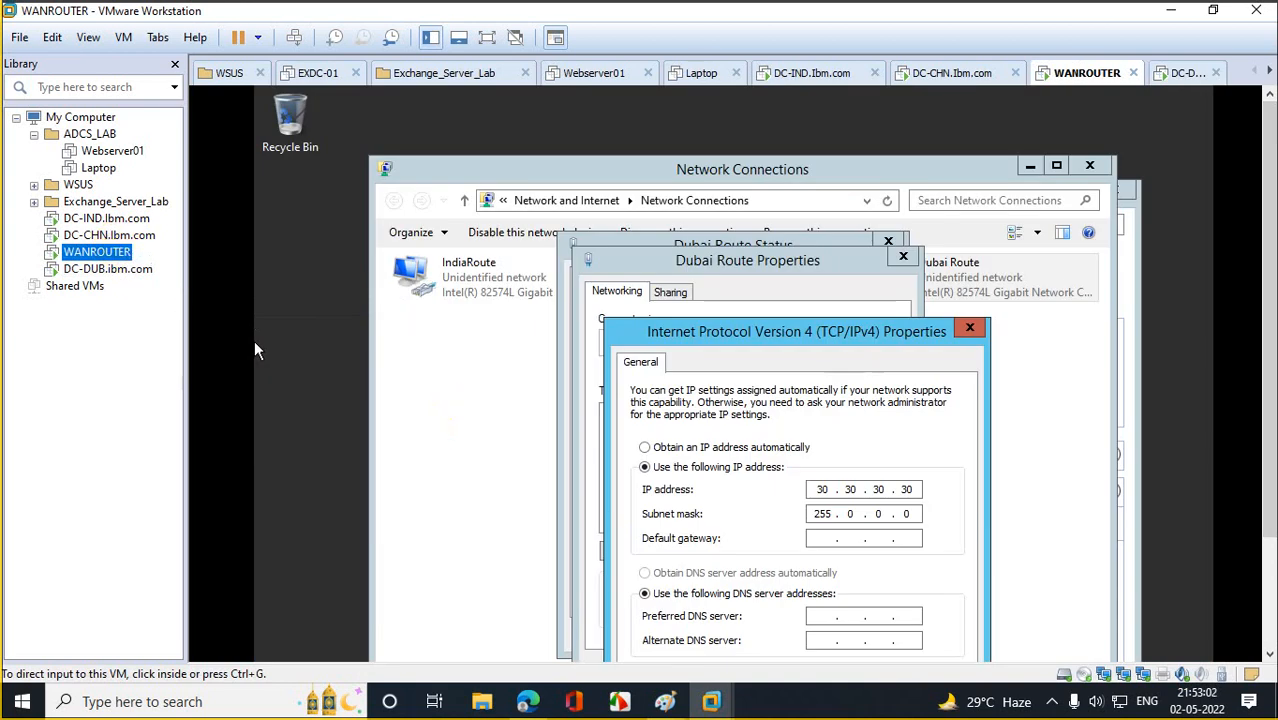
# From a new WANROUTER PowerShell, ping 30.30.30.31 (it times out), then return to DC-DUB's console.
pyautogui.click(391, 640)
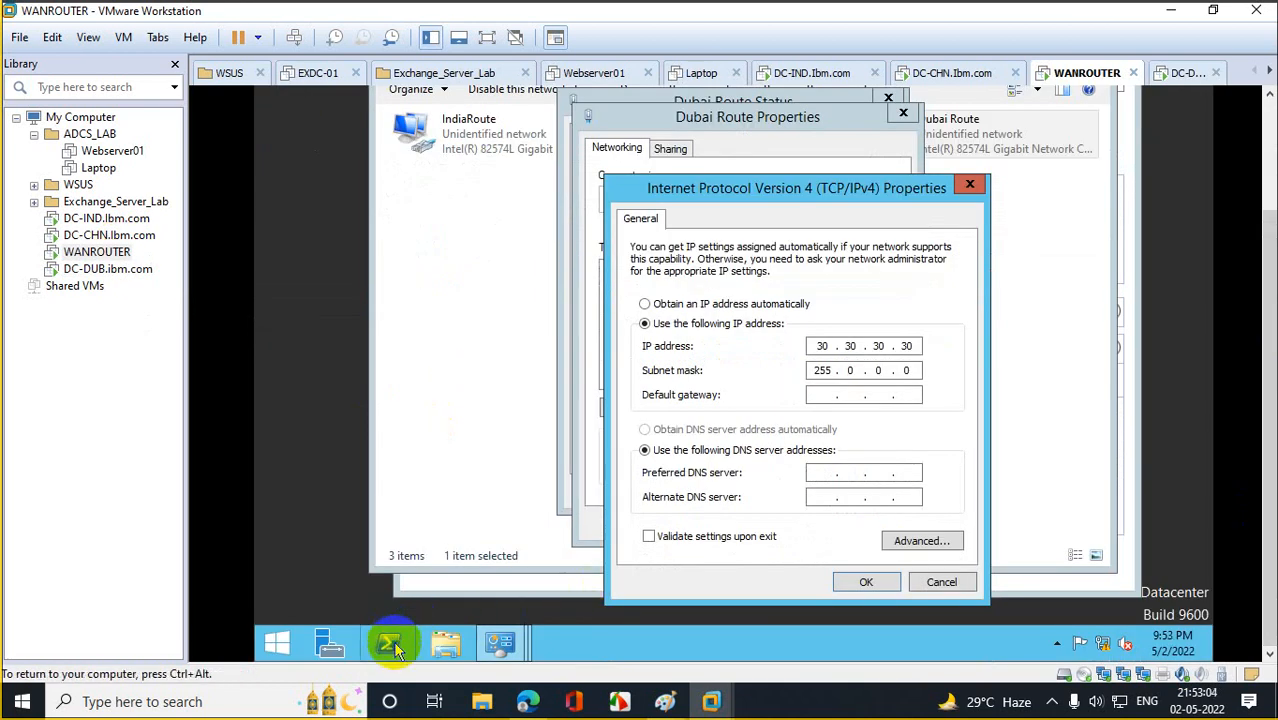
pyautogui.click(785, 330)
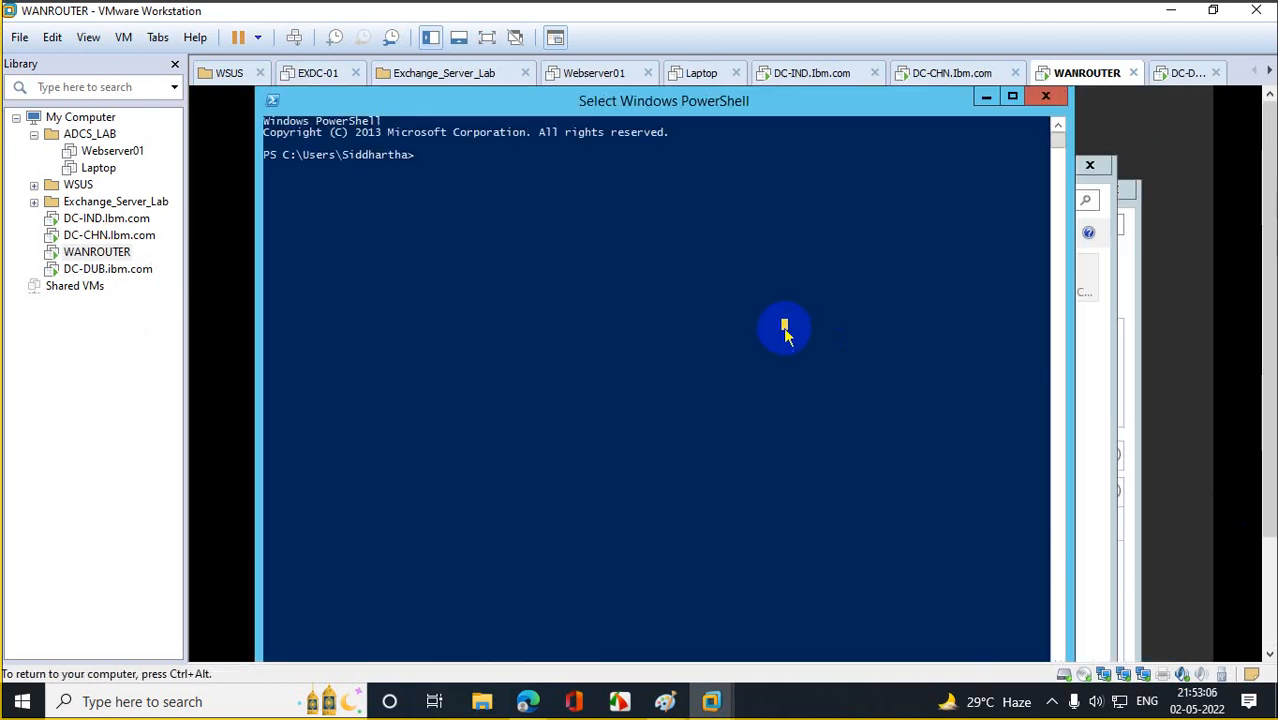
pyautogui.write('ping 30.30.30.31')
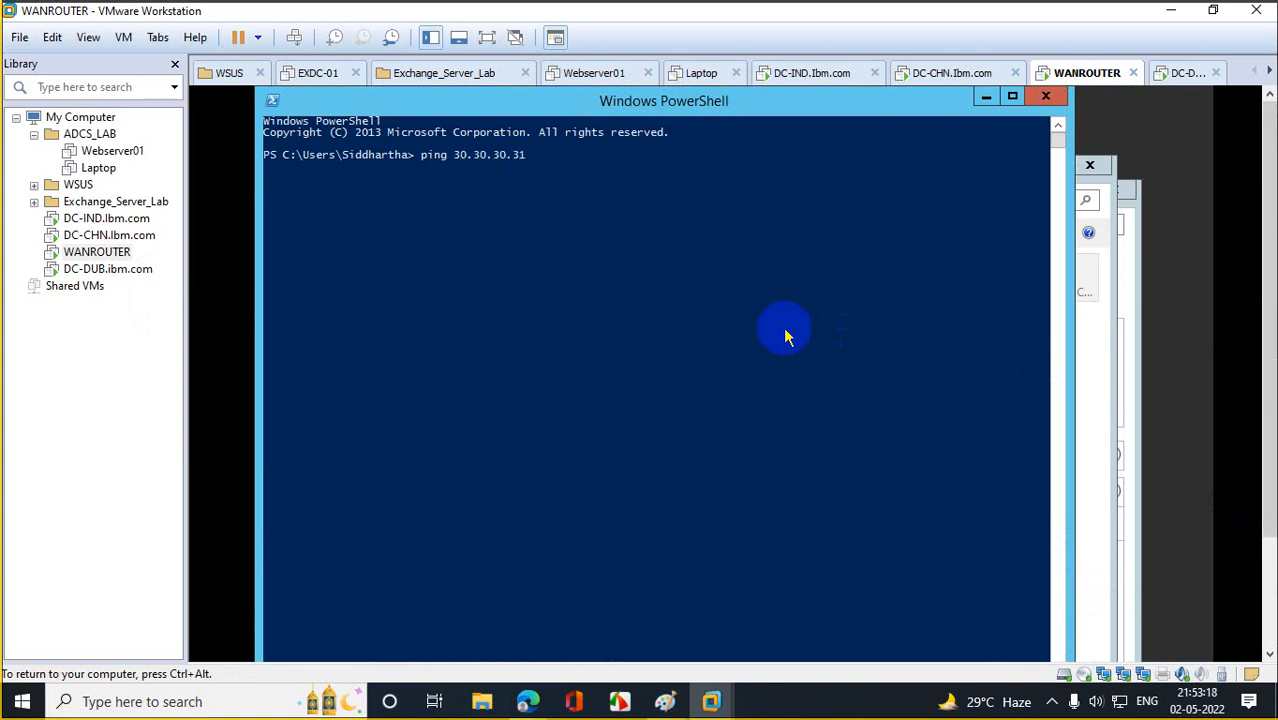
pyautogui.press('Return')
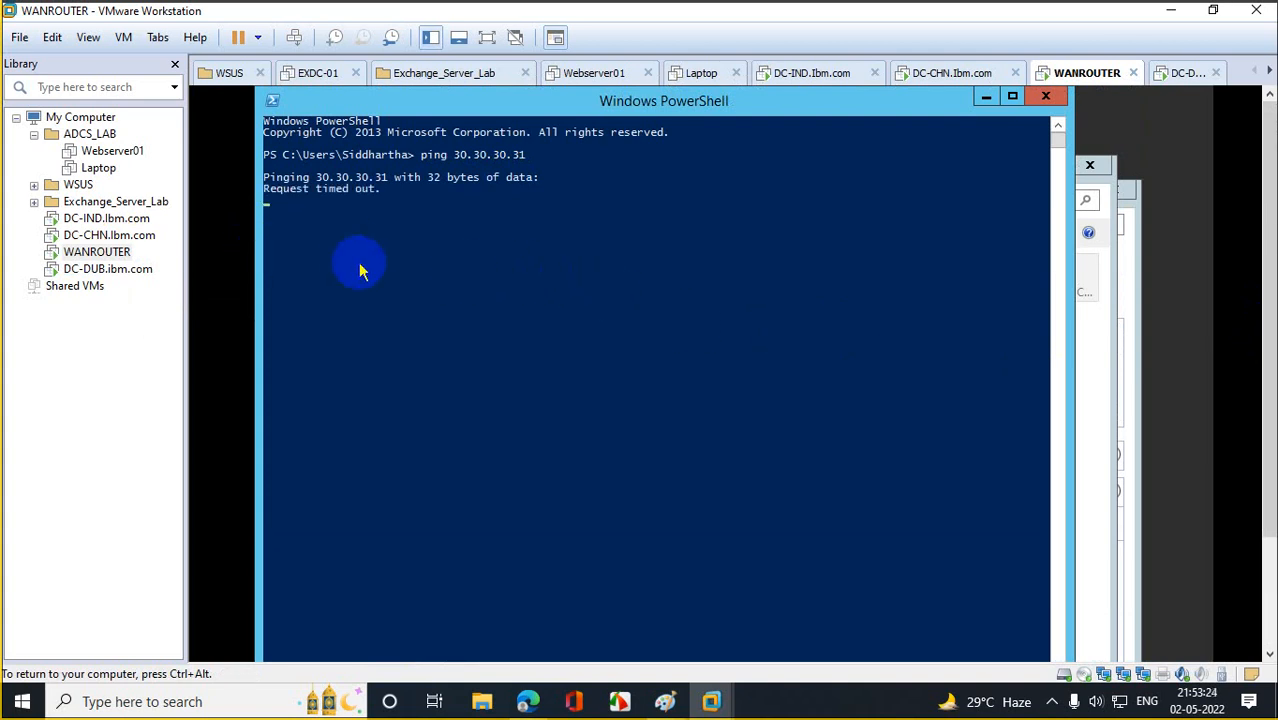
pyautogui.click(110, 269)
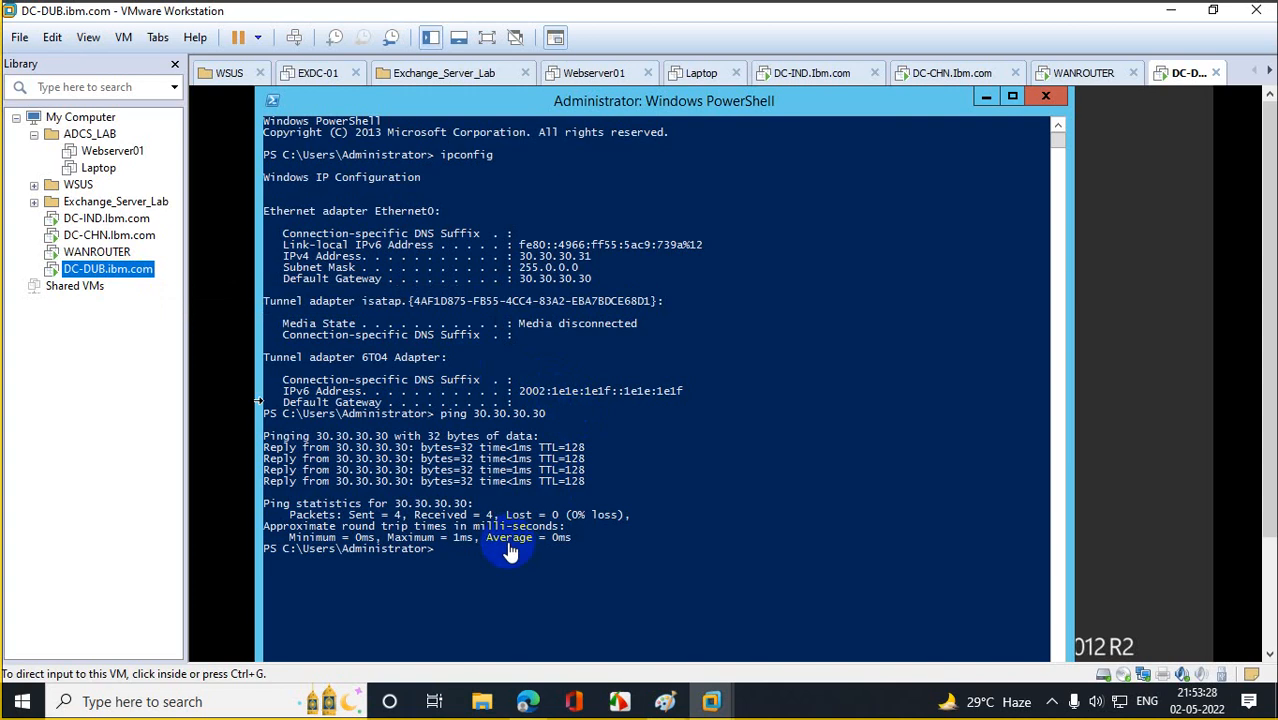
pyautogui.click(484, 587)
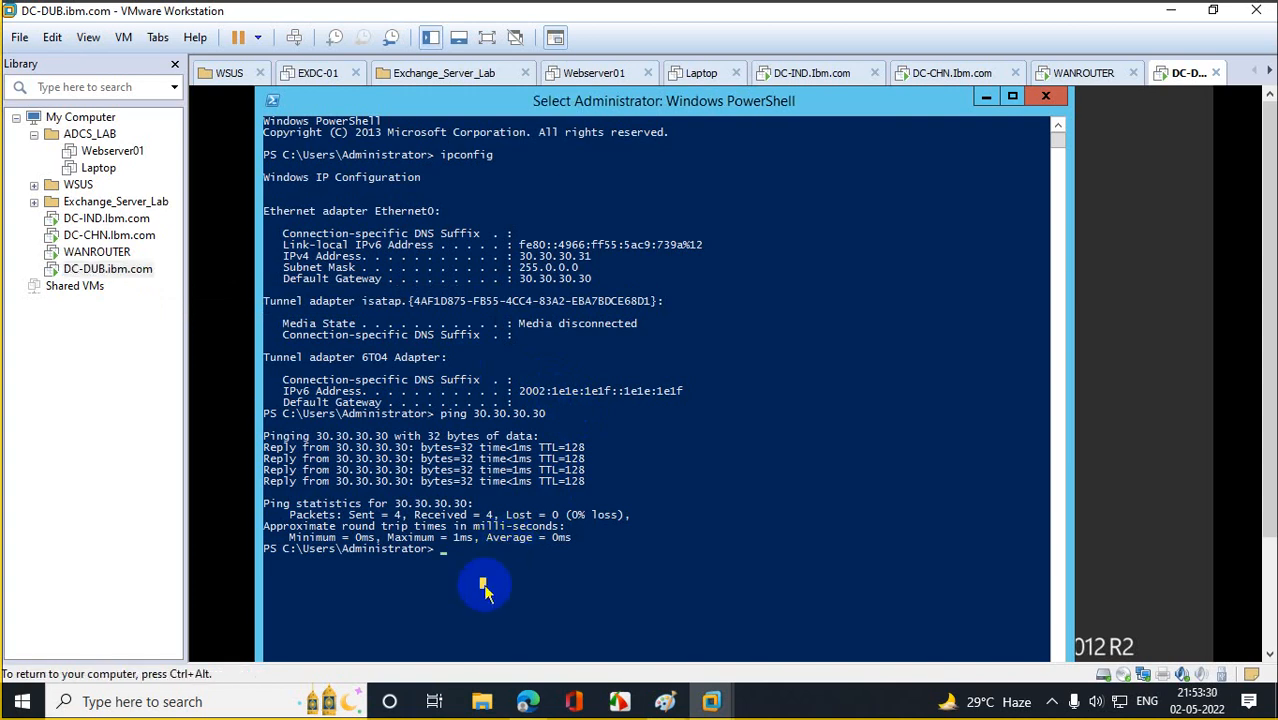
# Turn off DC-DUB's Windows Firewall for private and public networks via firewall.cpl.
pyautogui.write('firew')
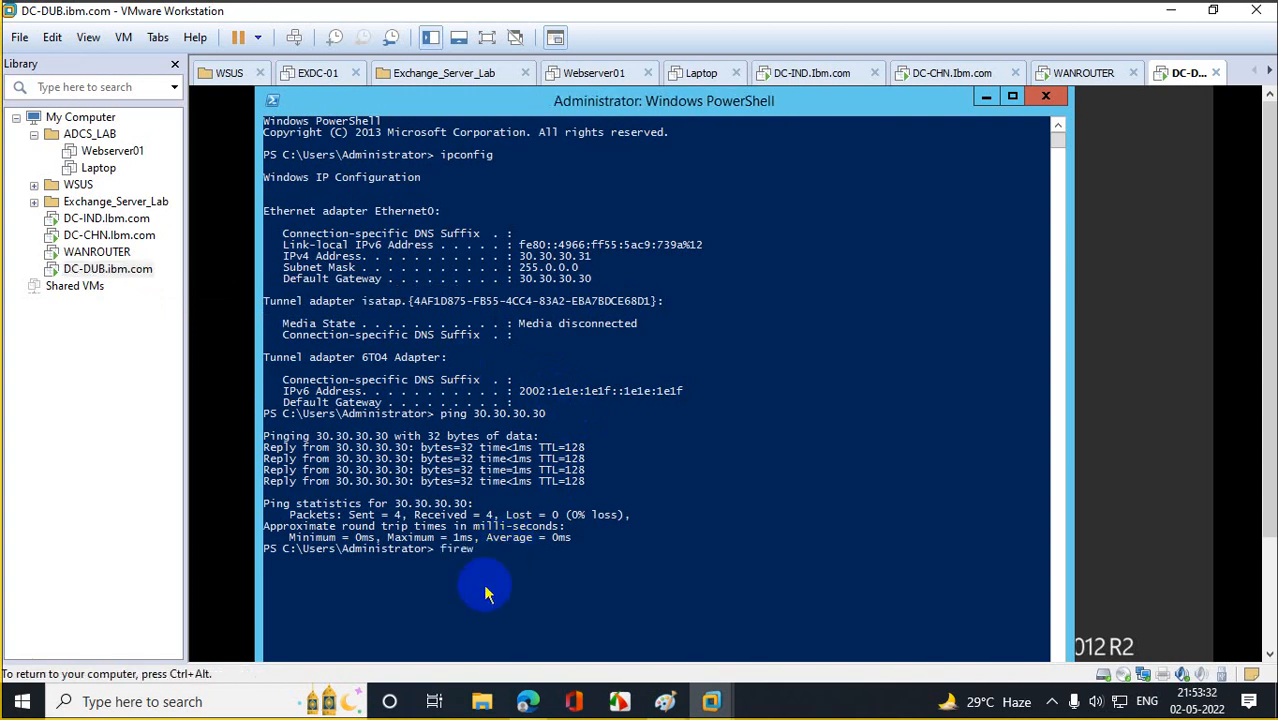
pyautogui.write('all.cpl')
pyautogui.press('Return')
pyautogui.write('\\\\')
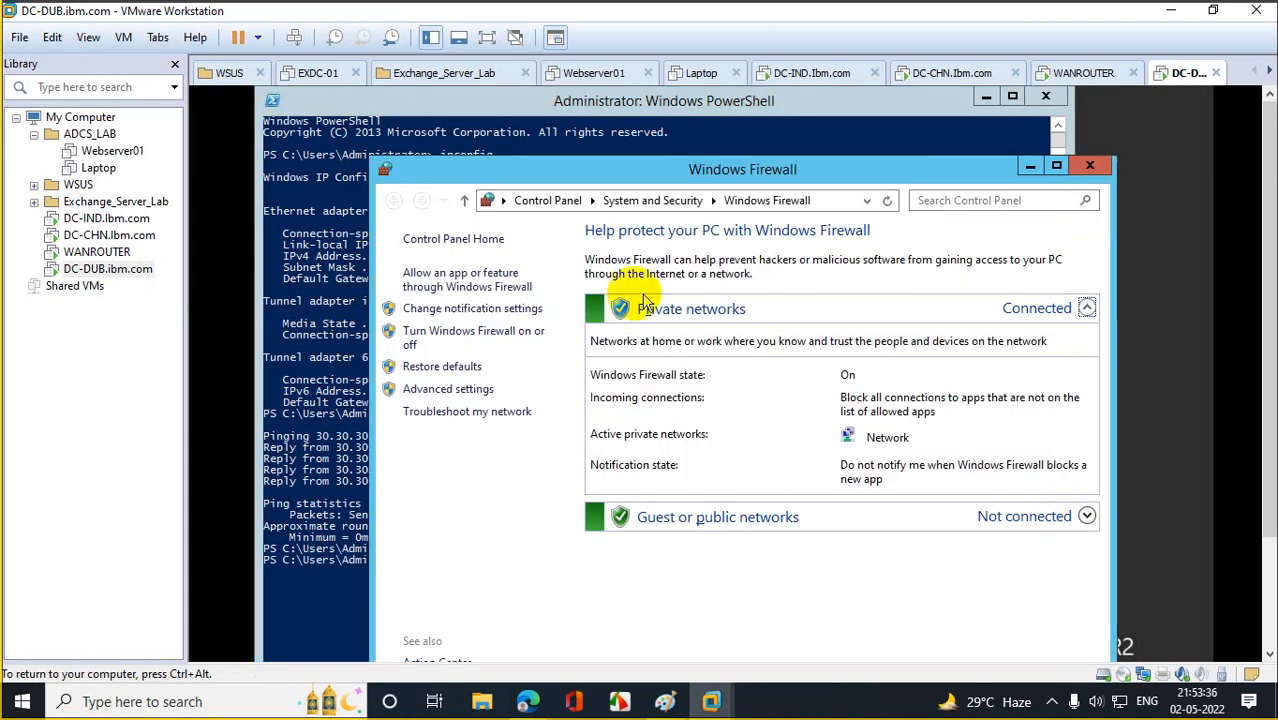
pyautogui.click(497, 338)
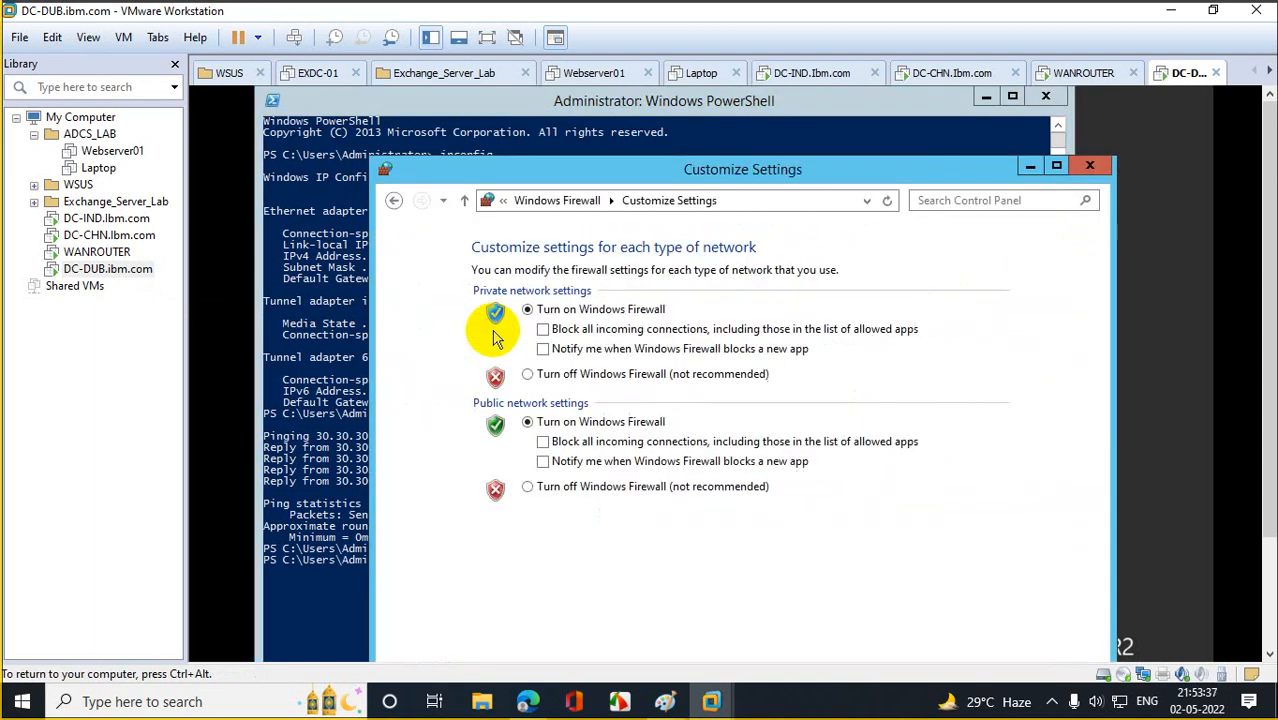
pyautogui.click(527, 374)
pyautogui.click(527, 486)
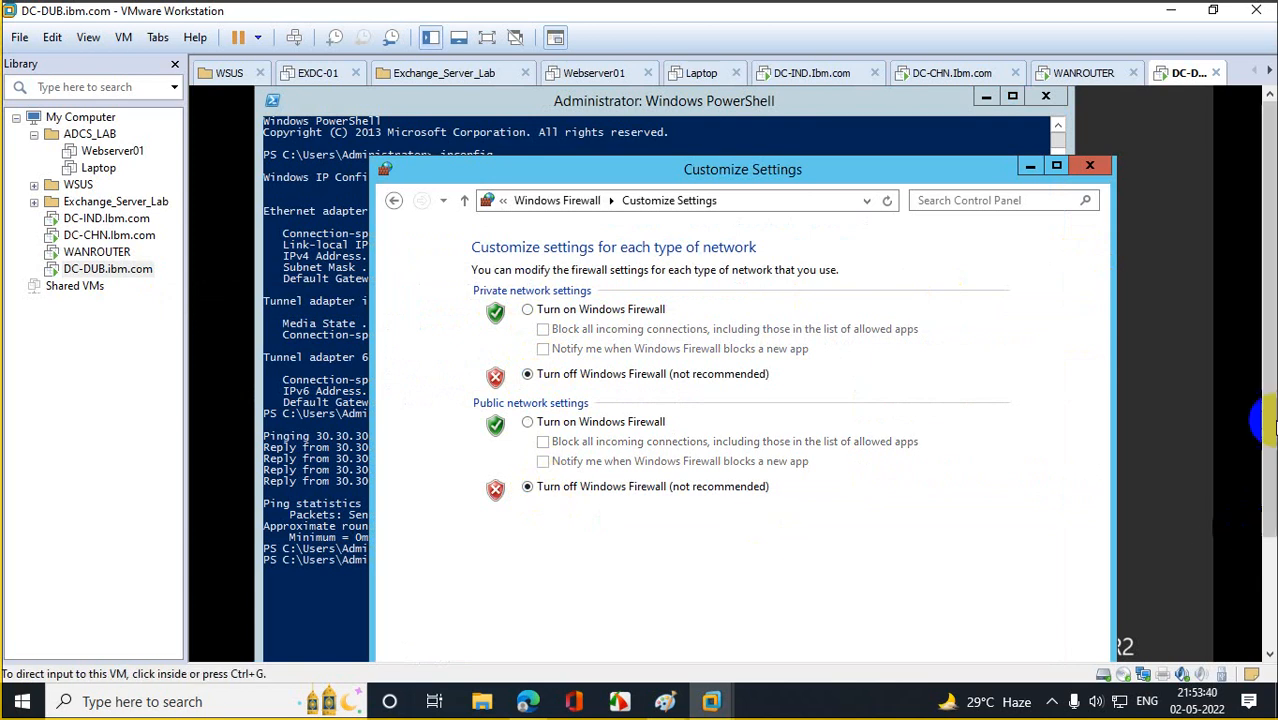
pyautogui.scroll(-3, 1272, 540)
pyautogui.click(900, 546)
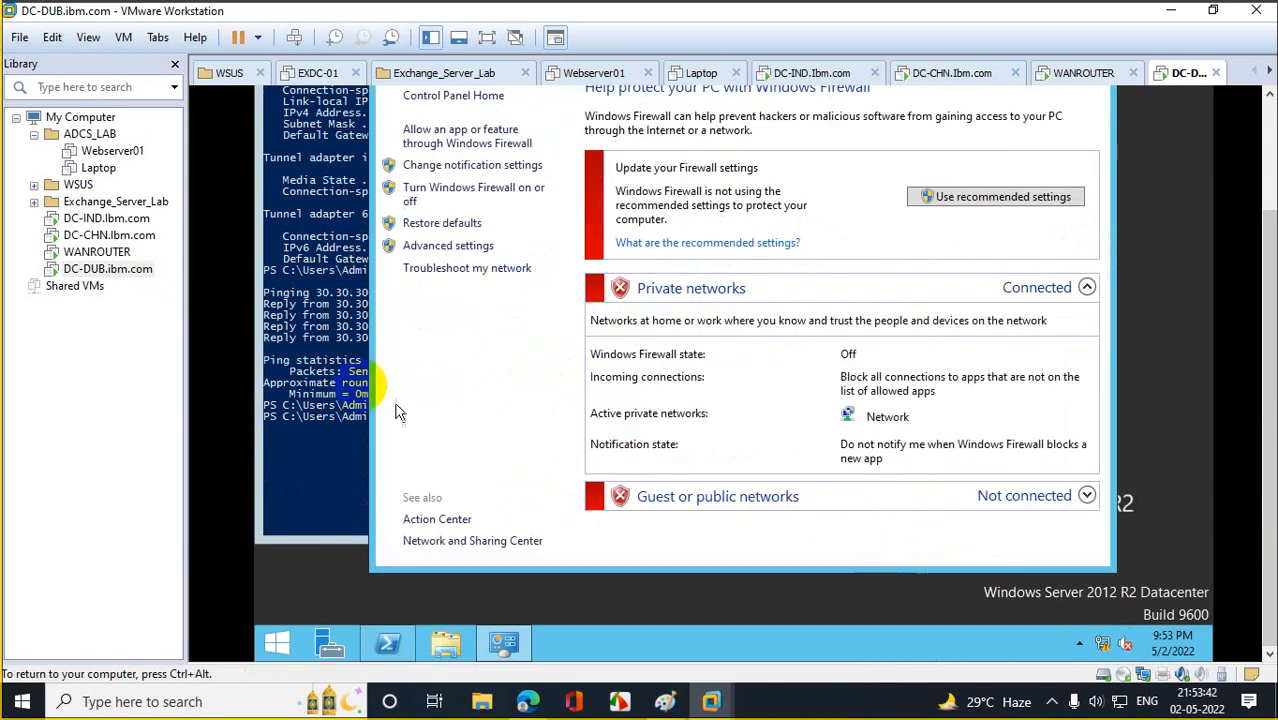
# Rerun WANROUTER's ping to 30.30.30.31, now getting 4 replies with 0% loss.
pyautogui.click(90, 252)
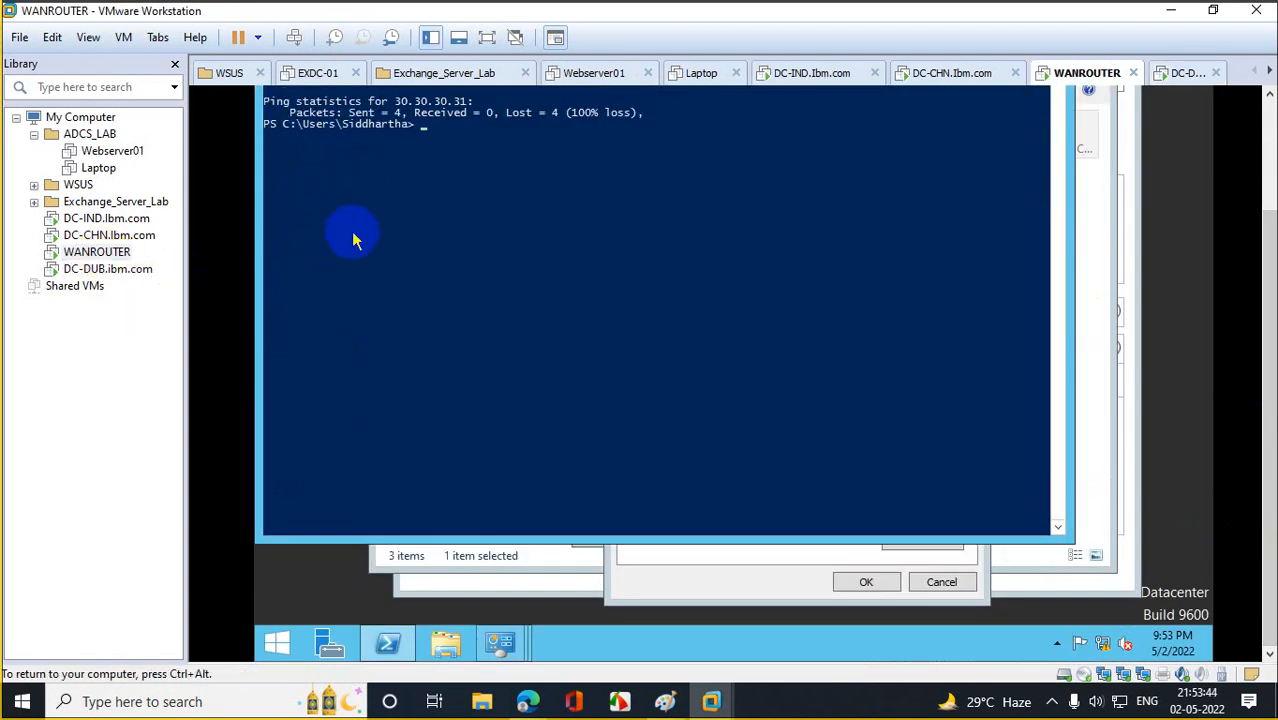
pyautogui.press('Up')
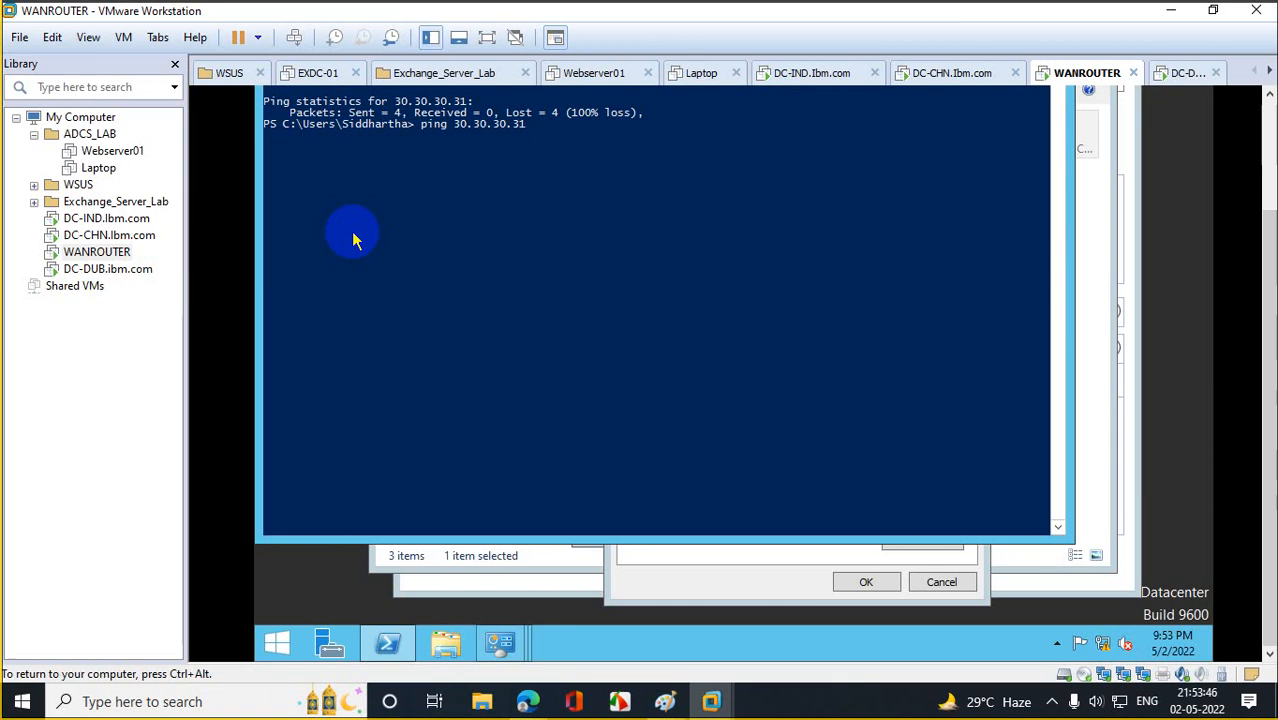
pyautogui.press('Return')
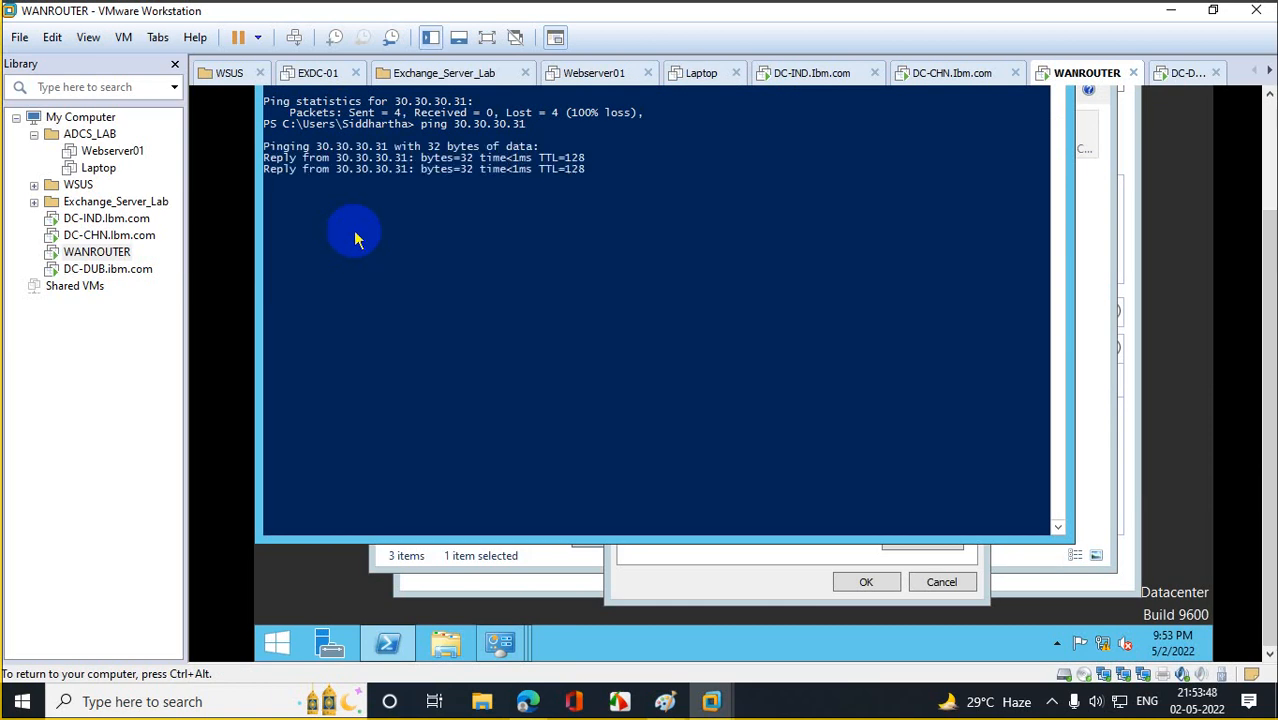
pyautogui.click(140, 218)
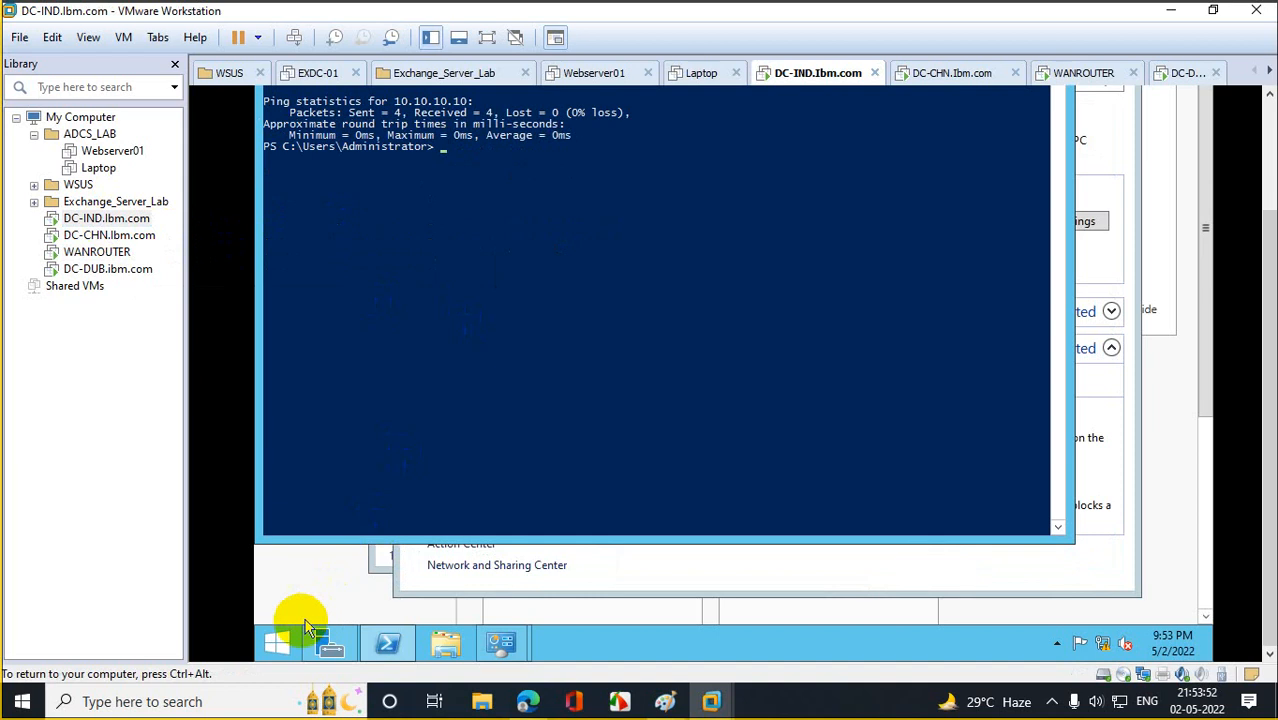
# Change DC-IND's computer name to DC01 in System Properties and restart it now.
pyautogui.click(300, 630)
pyautogui.rightClick(410, 298)
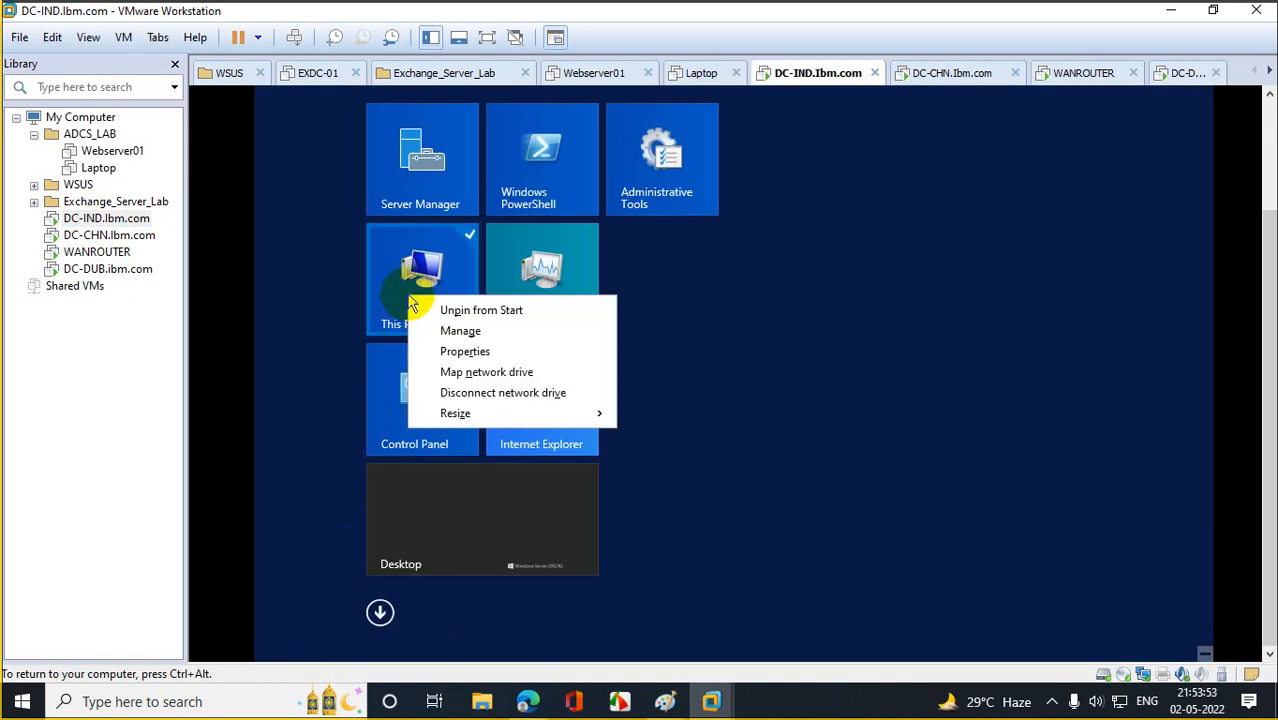
pyautogui.click(478, 352)
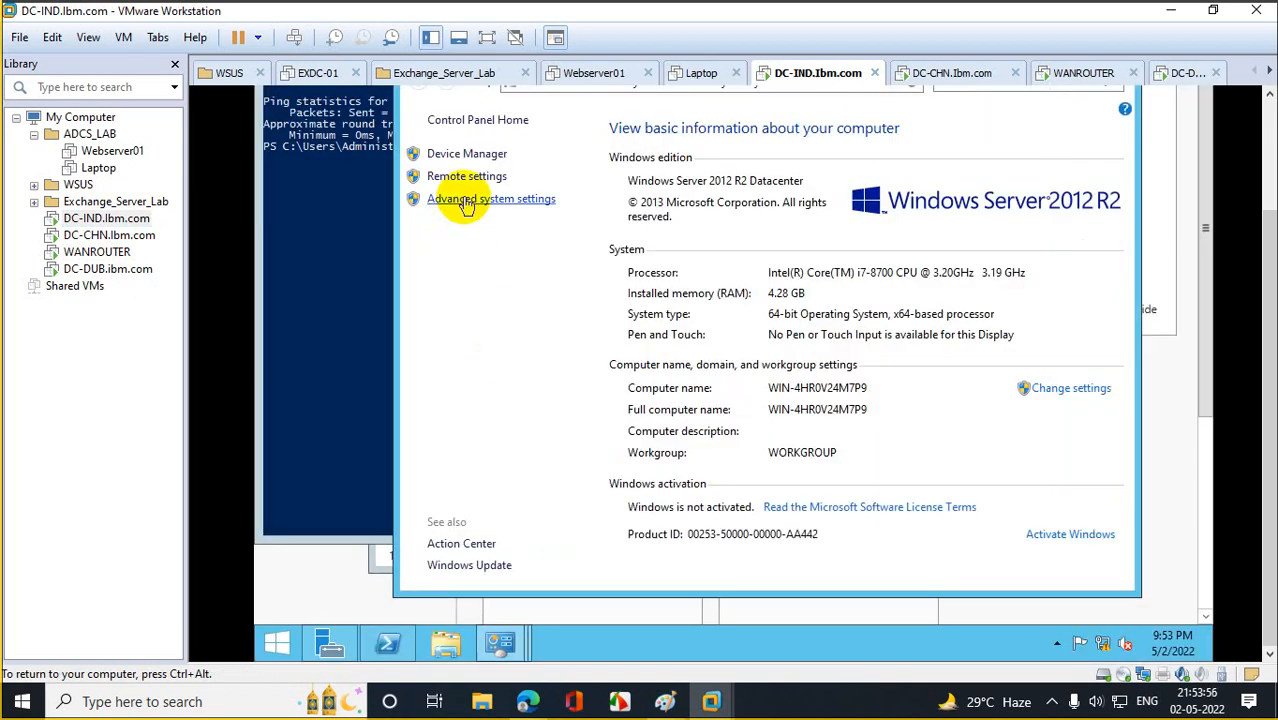
pyautogui.click(465, 200)
pyautogui.scroll(2, 1258, 243)
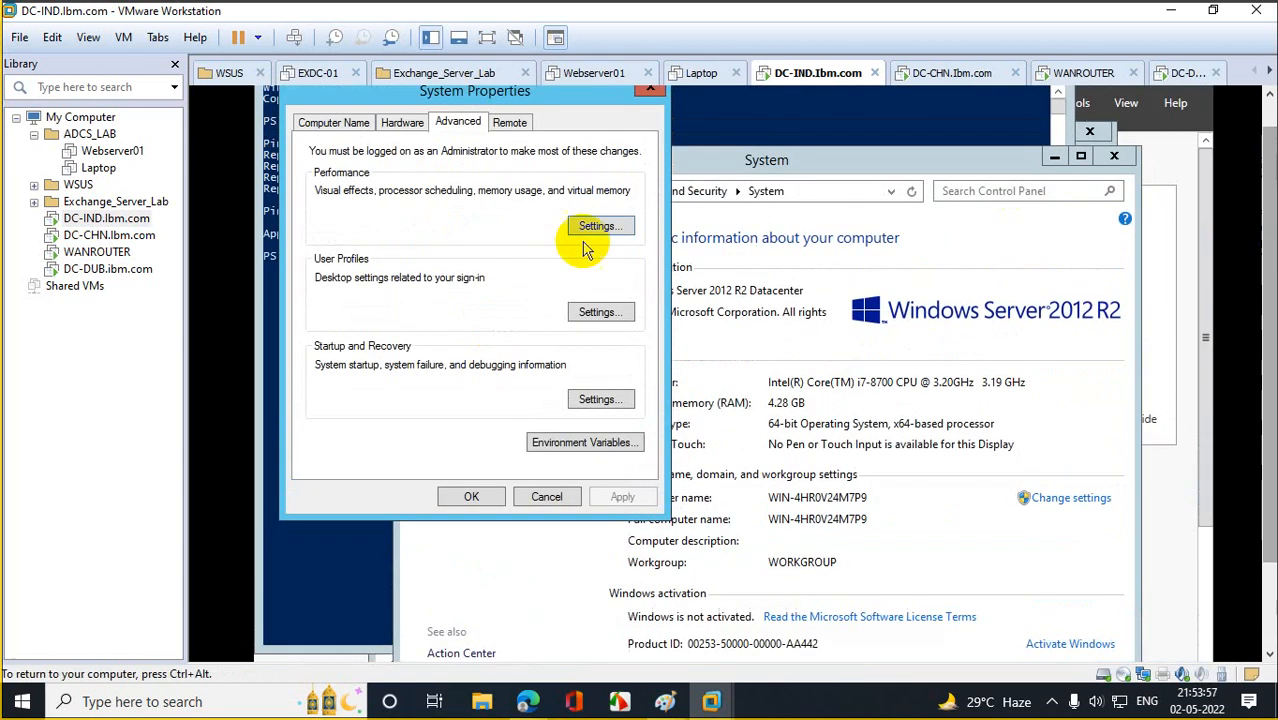
pyautogui.click(336, 124)
pyautogui.click(612, 306)
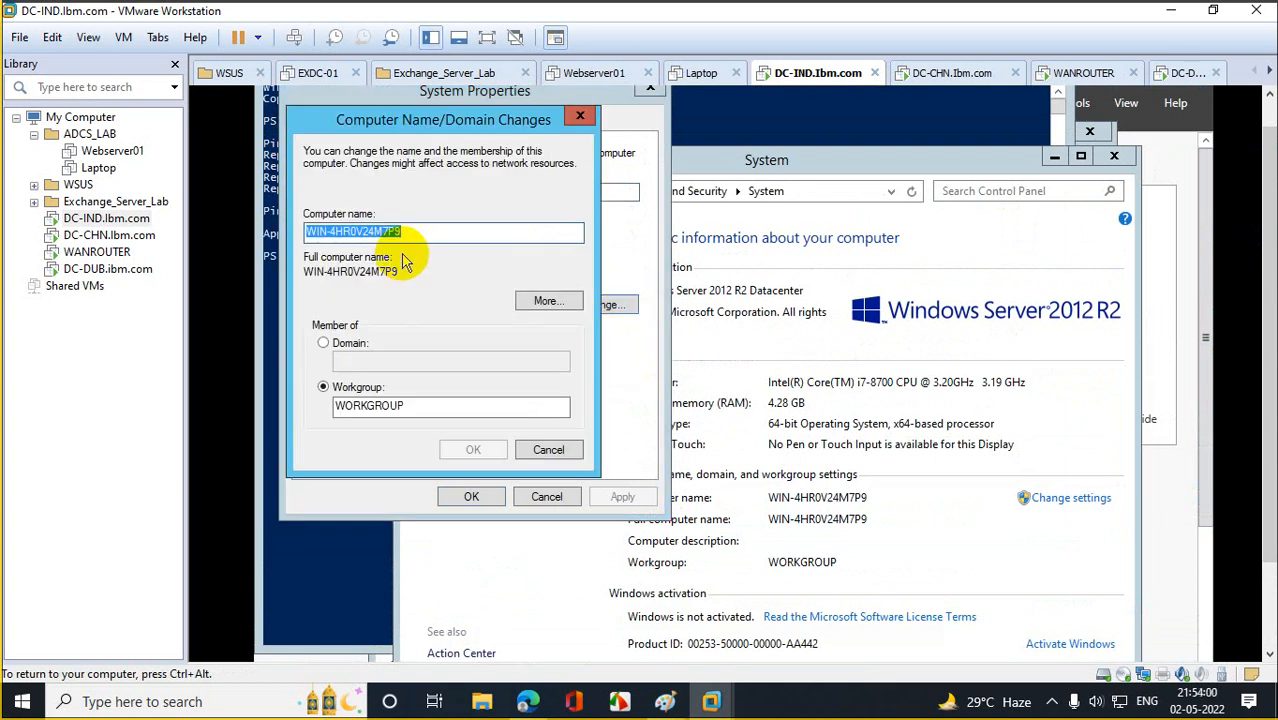
pyautogui.write('DC01')
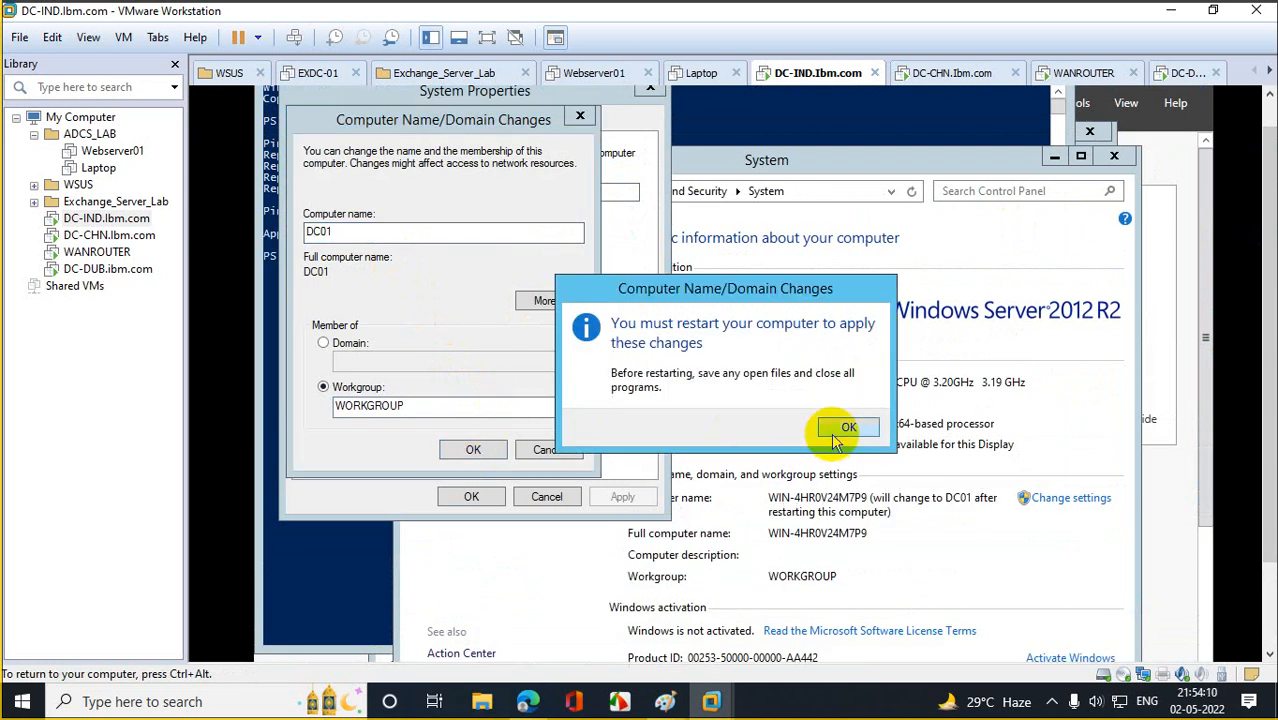
pyautogui.click(845, 428)
pyautogui.click(458, 497)
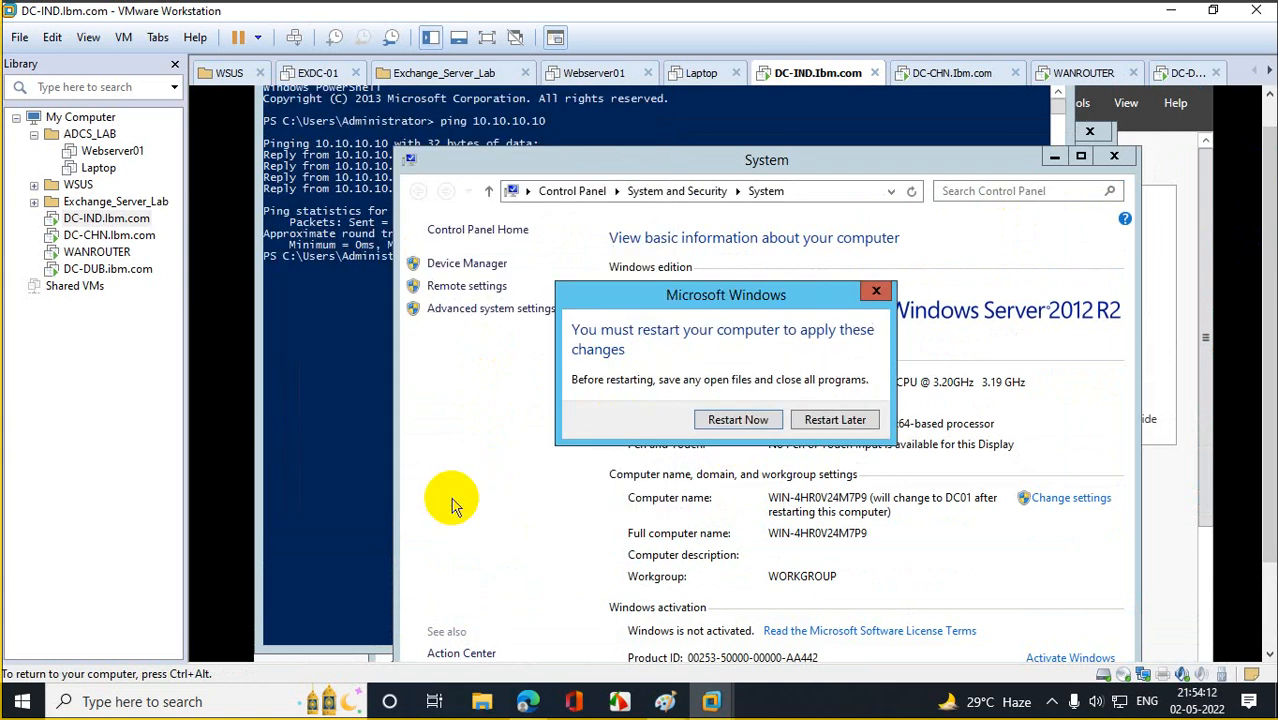
pyautogui.click(738, 420)
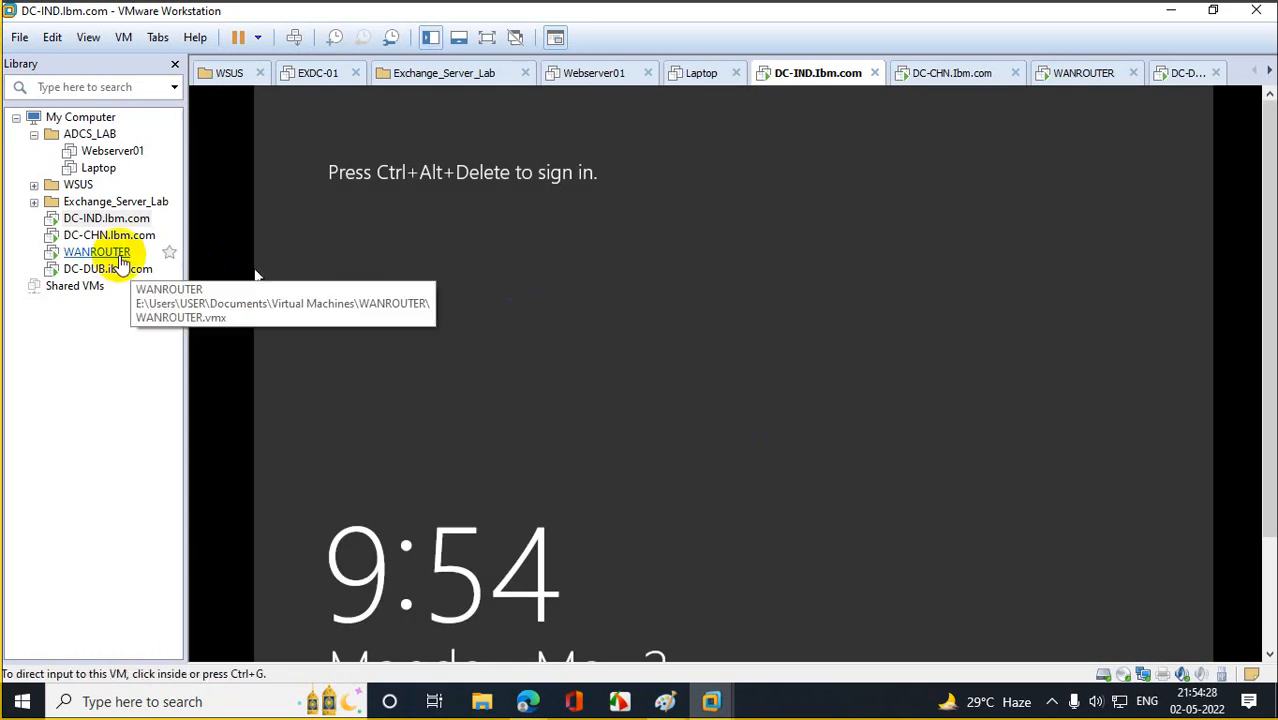
# Sign in to the DC-IND VM with the administrator password.
pyautogui.rightClick(106, 222)
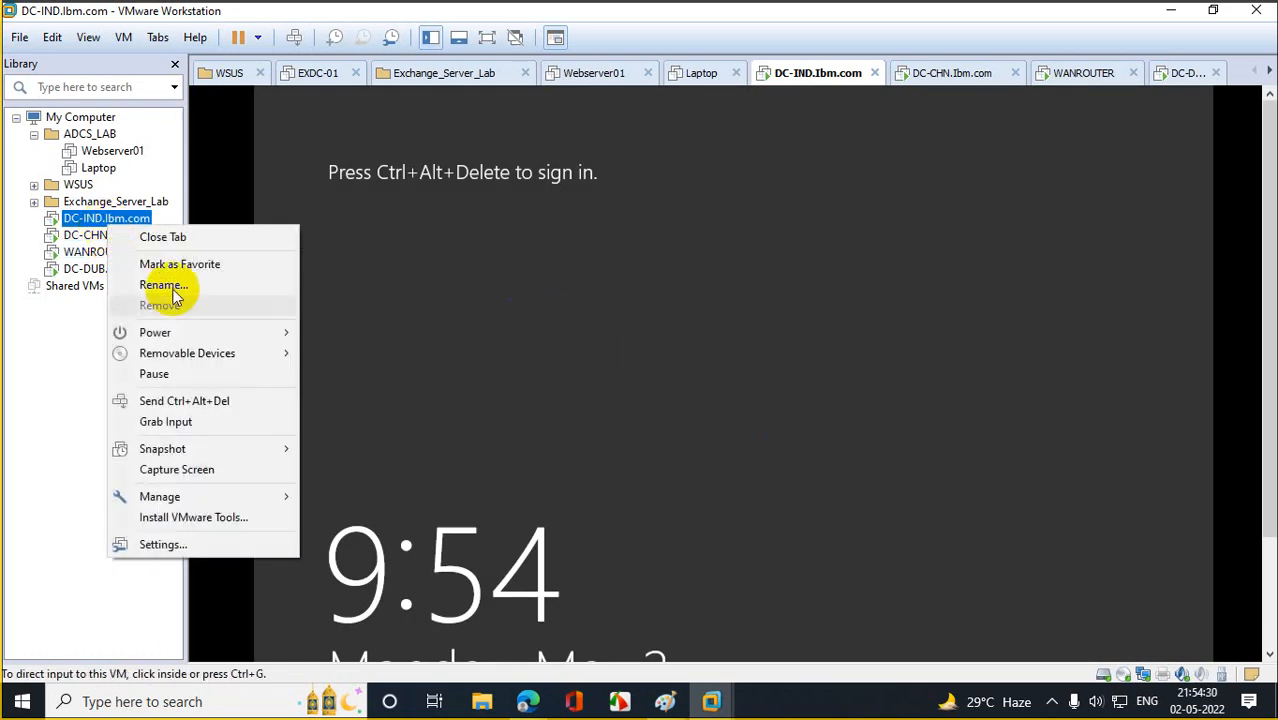
pyautogui.click(255, 404)
pyautogui.click(776, 319)
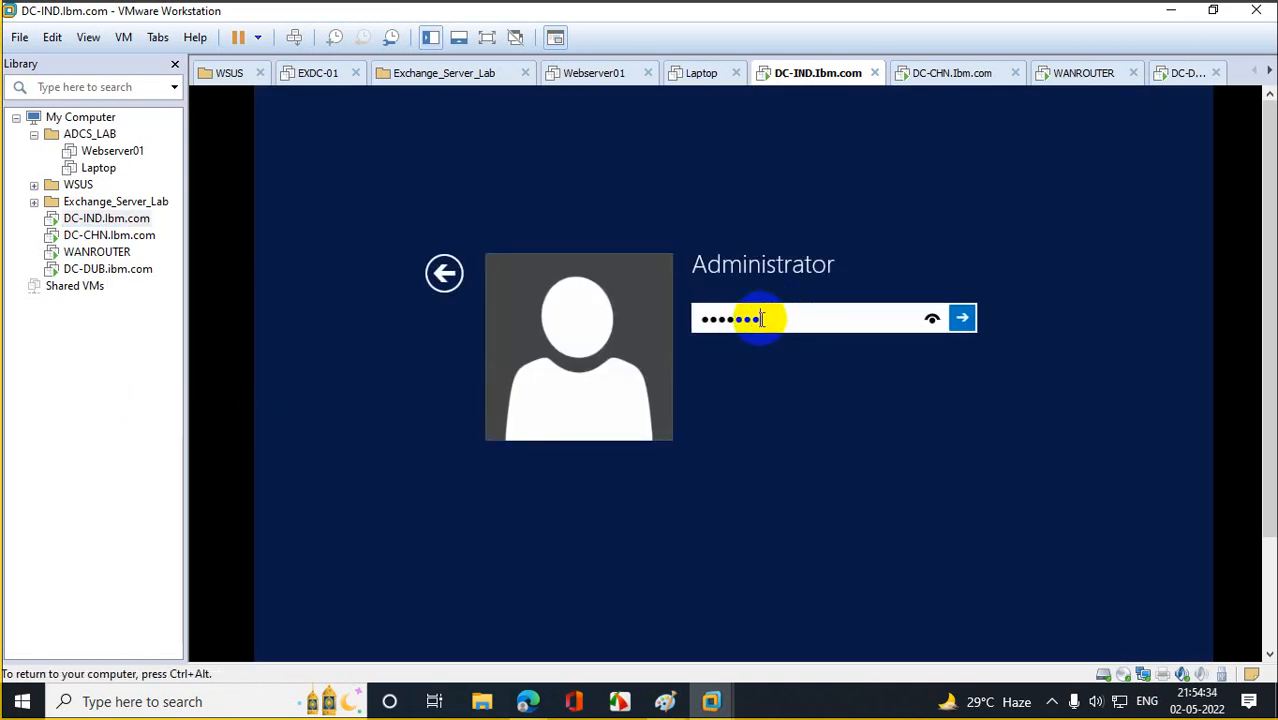
pyautogui.press('Return')
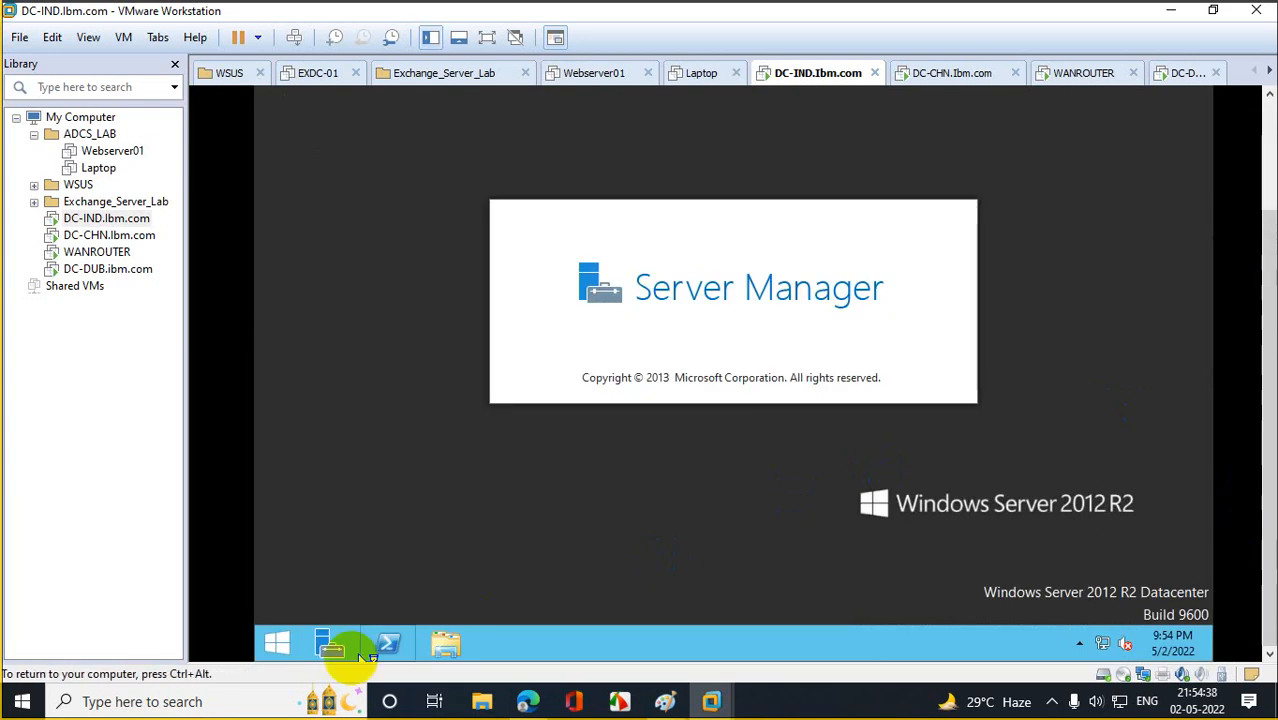
# Change the computer name to DC-IND in System Properties and restart the VM.
pyautogui.click(277, 643)
pyautogui.rightClick(403, 260)
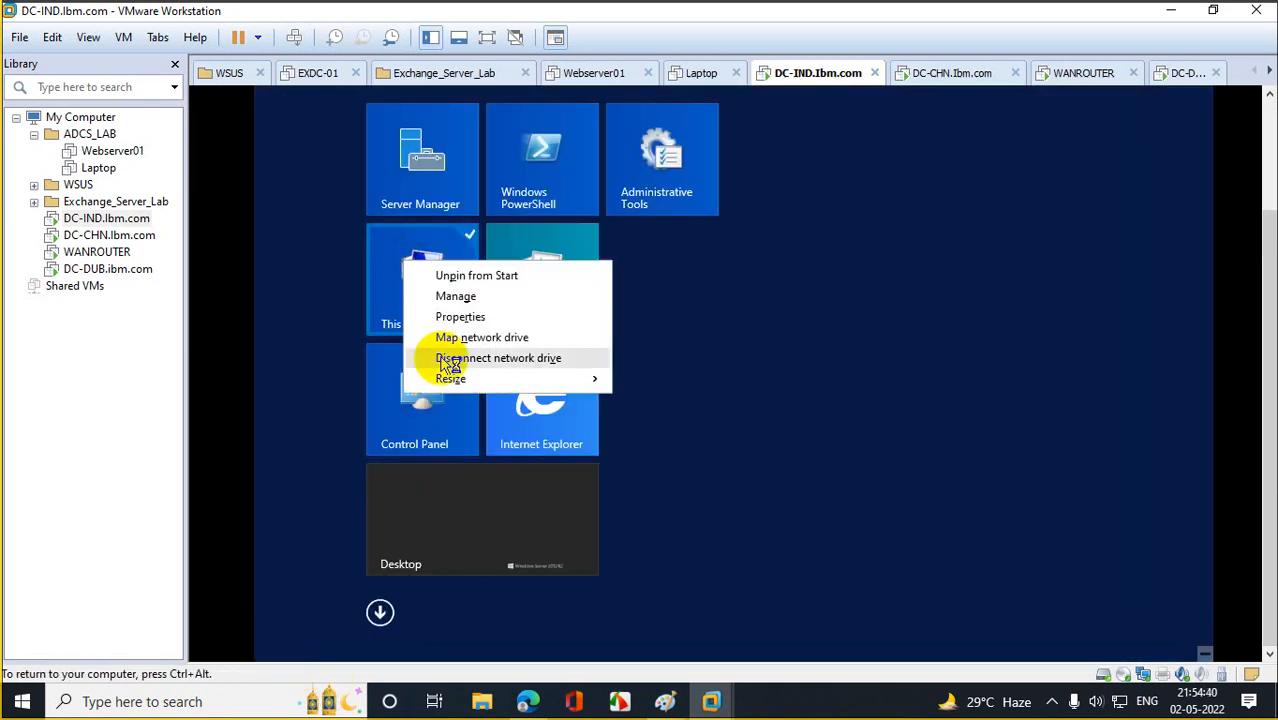
pyautogui.click(474, 318)
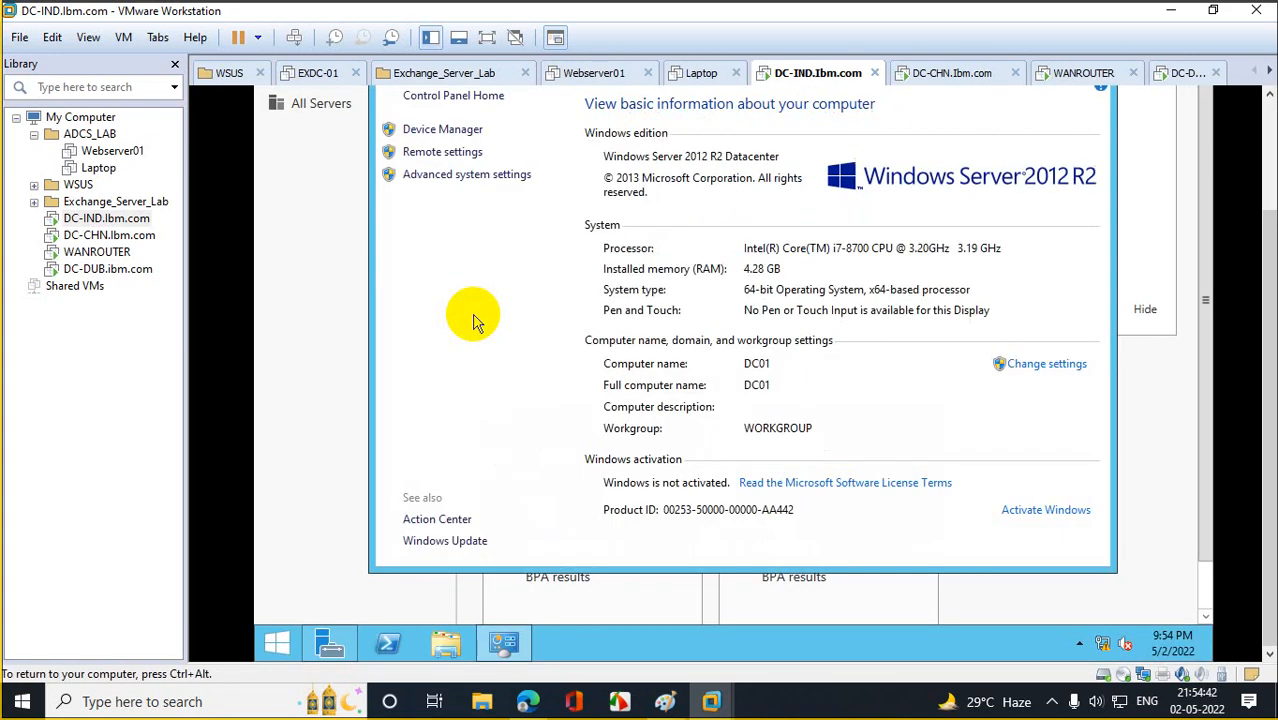
pyautogui.click(420, 176)
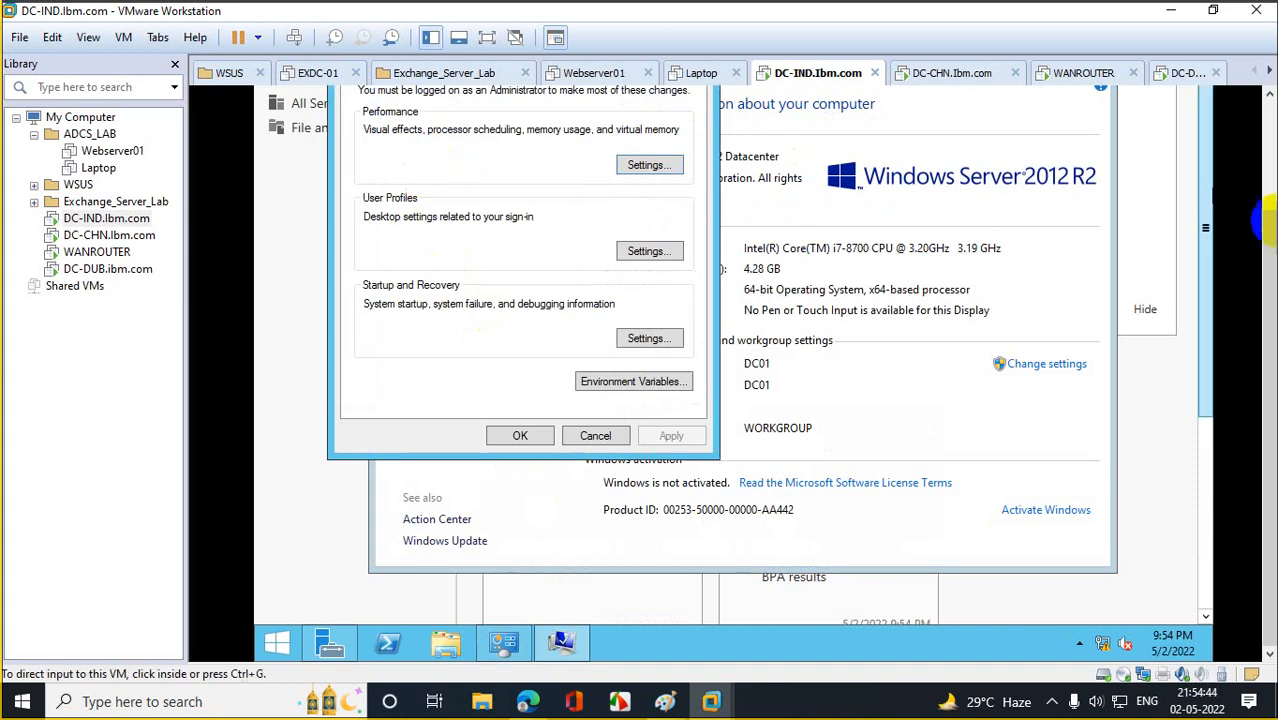
pyautogui.click(372, 180)
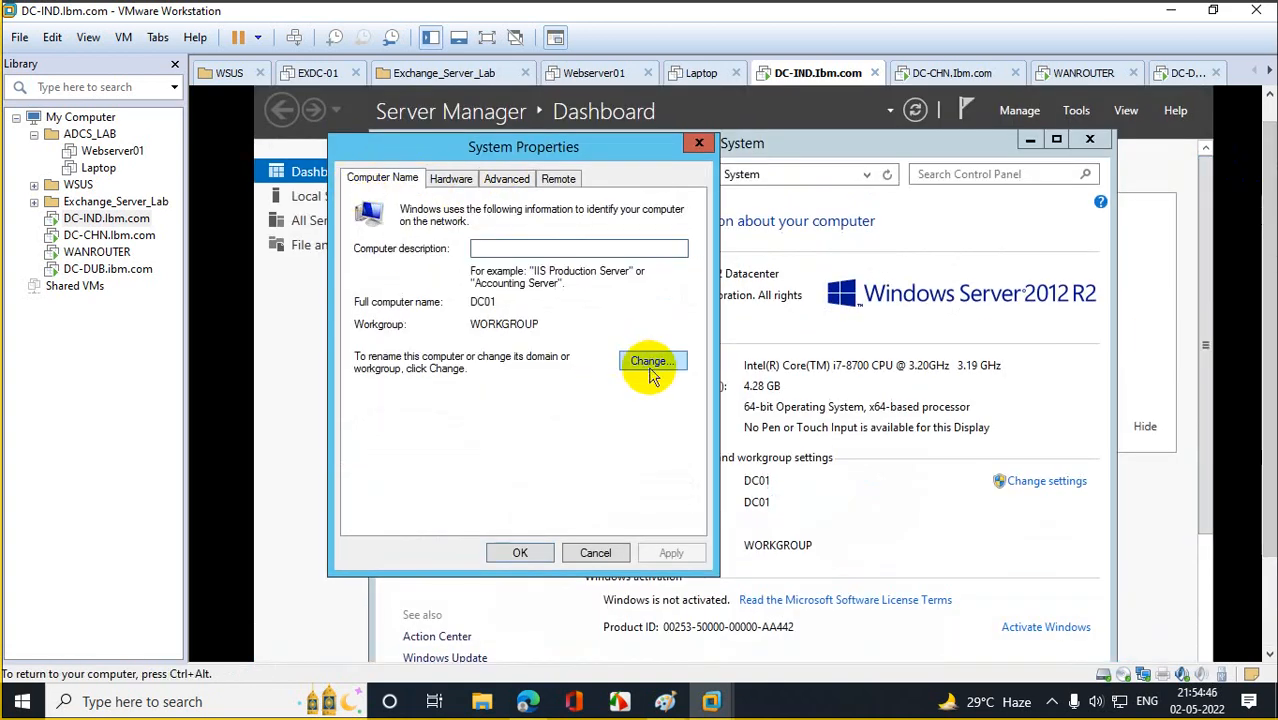
pyautogui.click(652, 361)
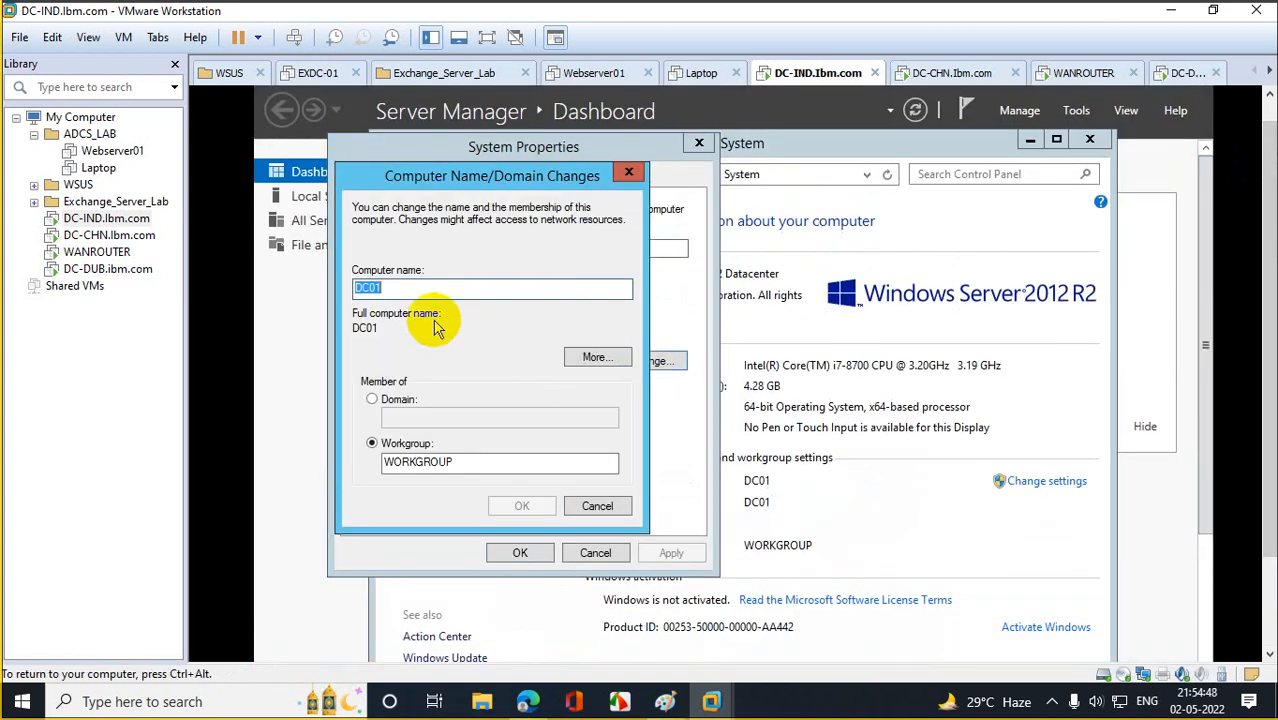
pyautogui.write('DC')
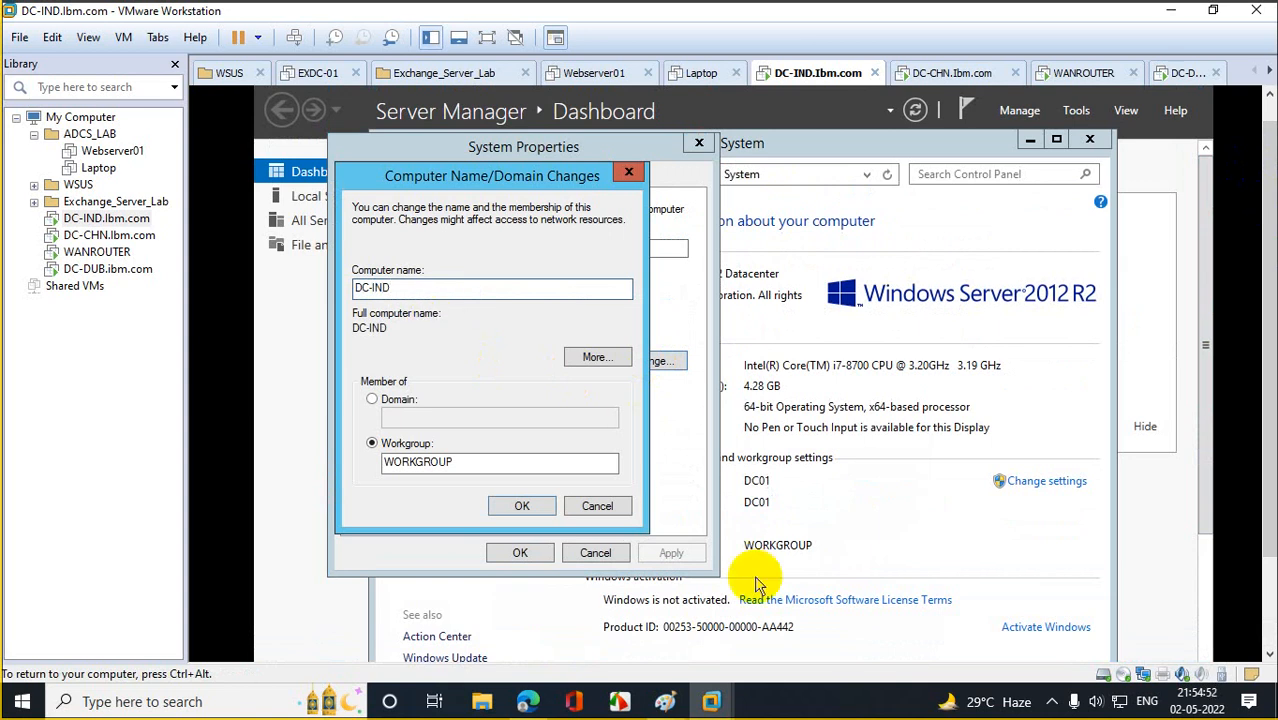
pyautogui.click(524, 505)
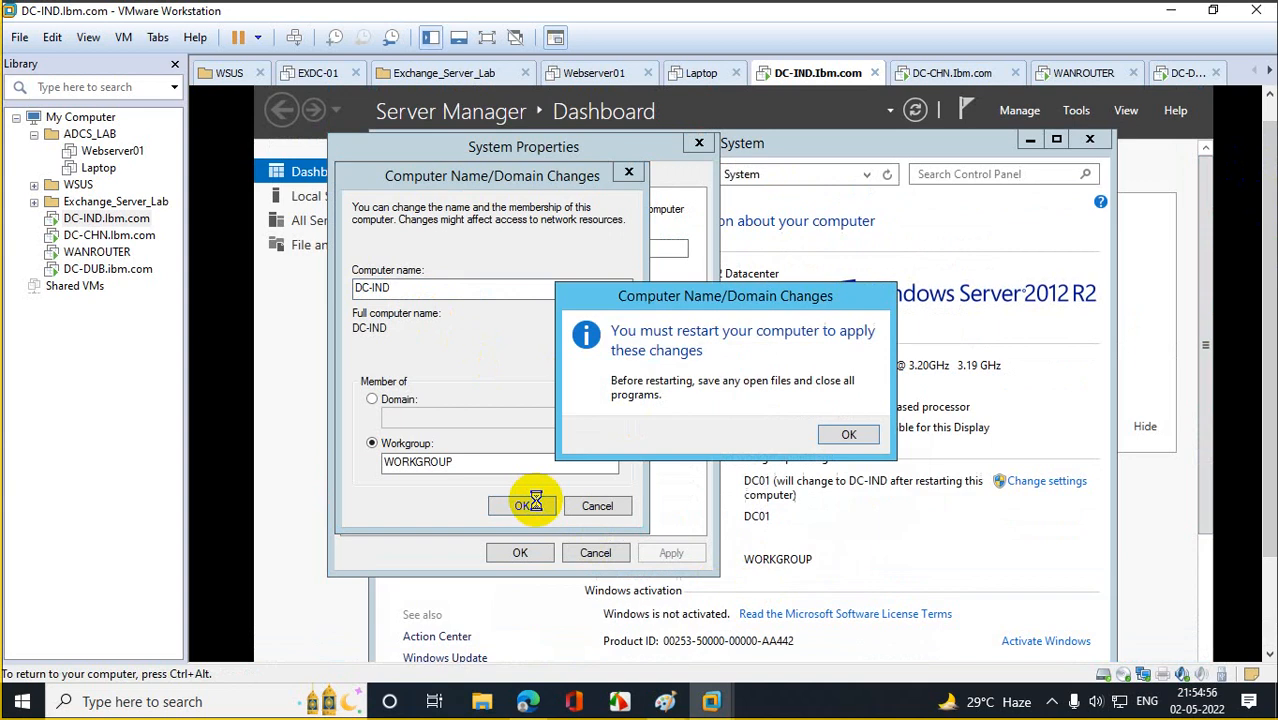
pyautogui.click(843, 434)
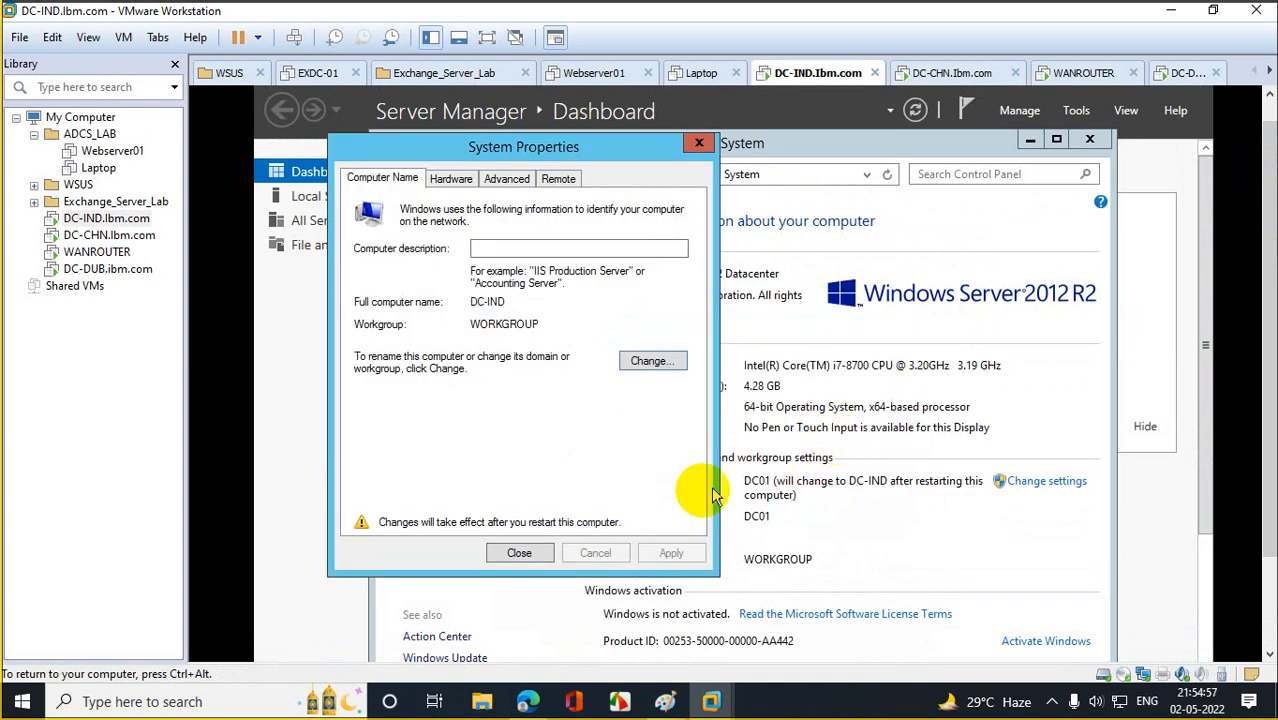
pyautogui.click(519, 553)
pyautogui.click(735, 430)
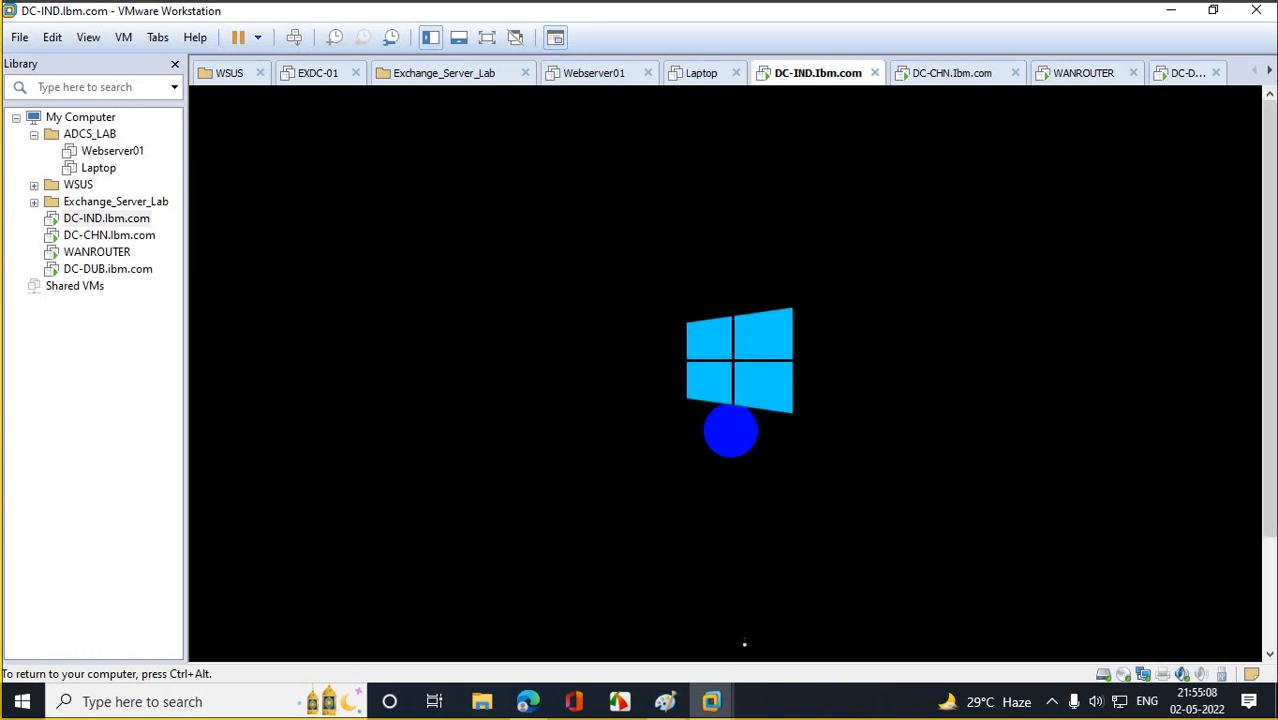
# On WANROUTER, close PowerShell and the Dubai Route IPv4, properties and status dialogs.
pyautogui.hotkey('ctrl', 'alt')
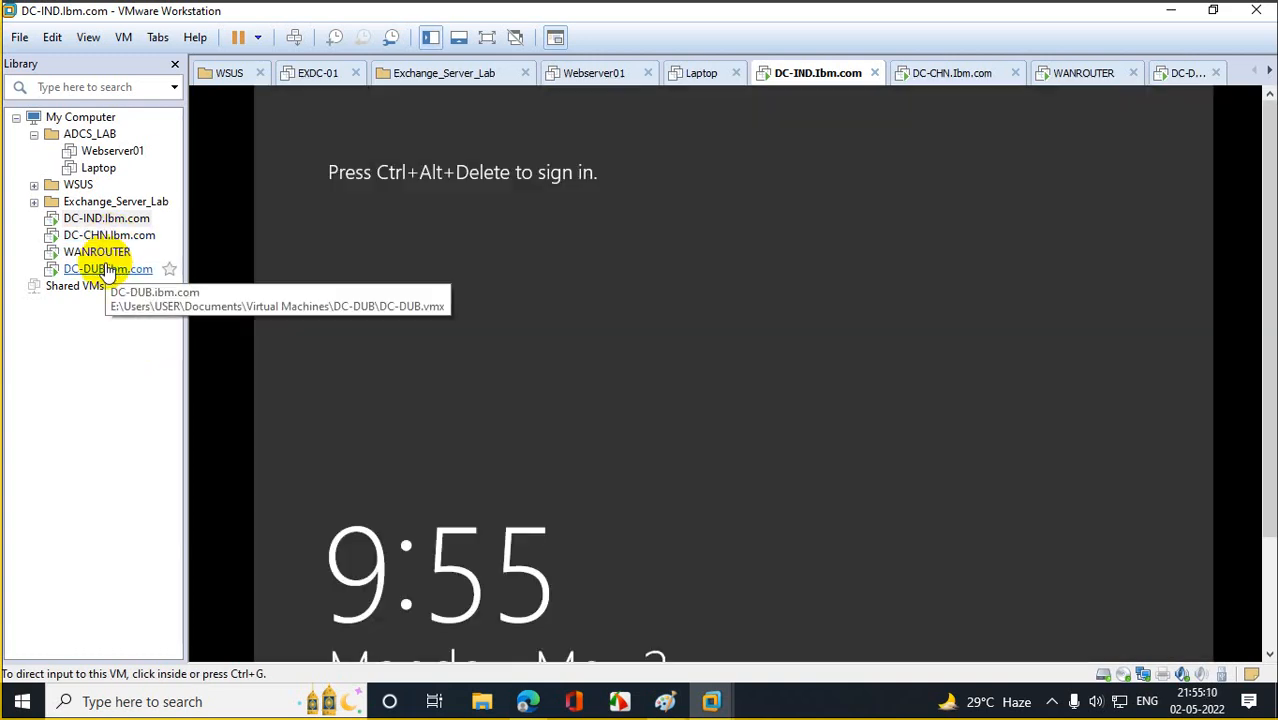
pyautogui.click(108, 256)
pyautogui.click(1049, 94)
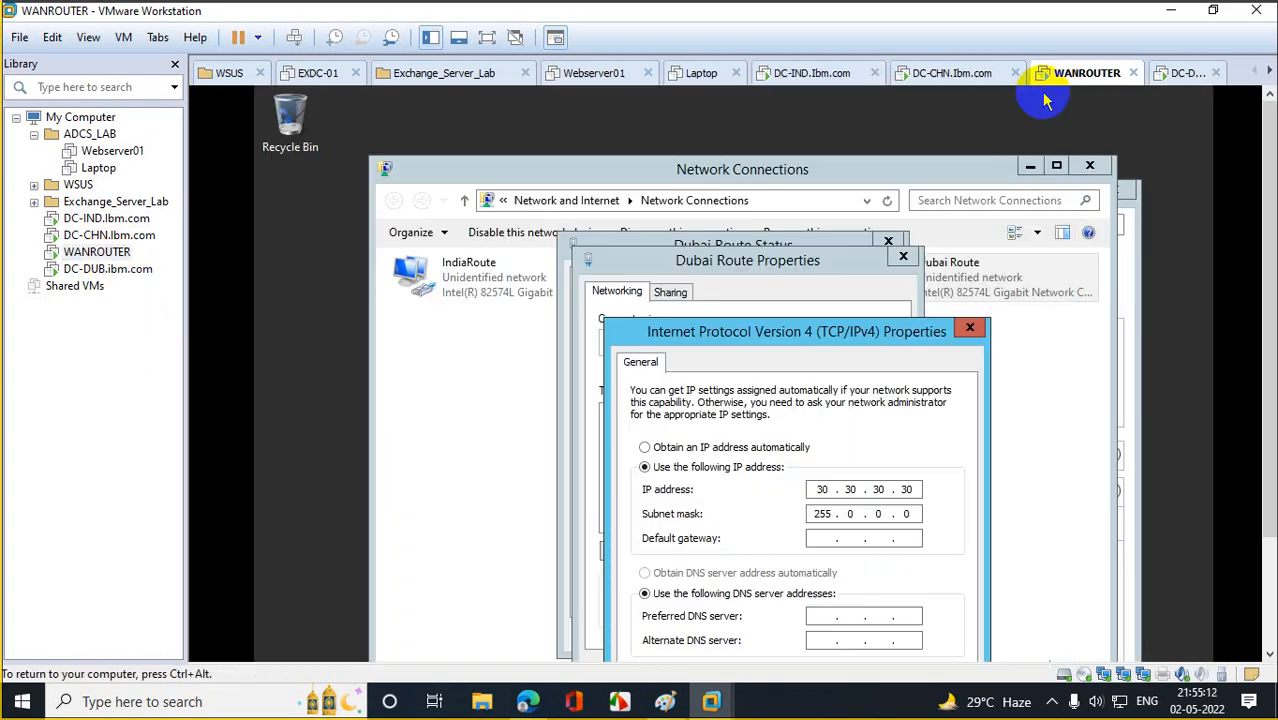
pyautogui.click(969, 327)
pyautogui.click(903, 256)
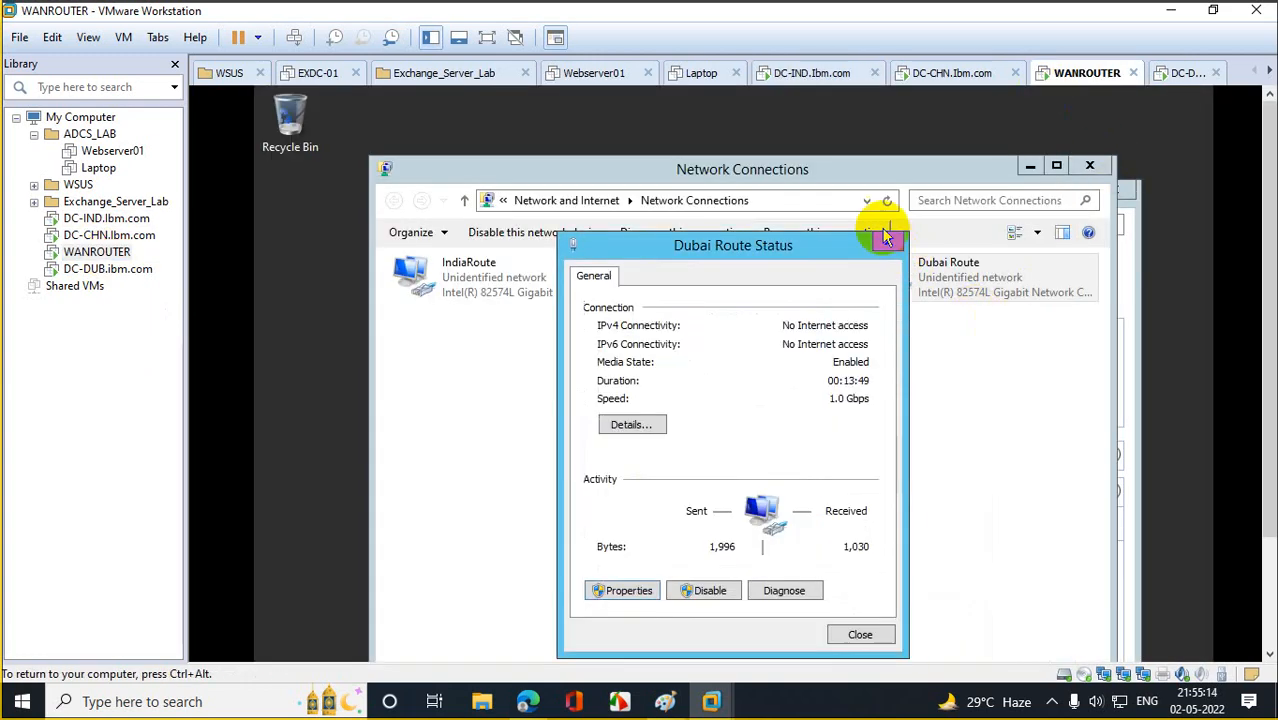
pyautogui.click(888, 241)
pyautogui.click(884, 238)
# Pencil-draw curved links joining China, India and Africa in Paint, then minimize Paint and close Network Connections.
pyautogui.moveTo(665, 701)
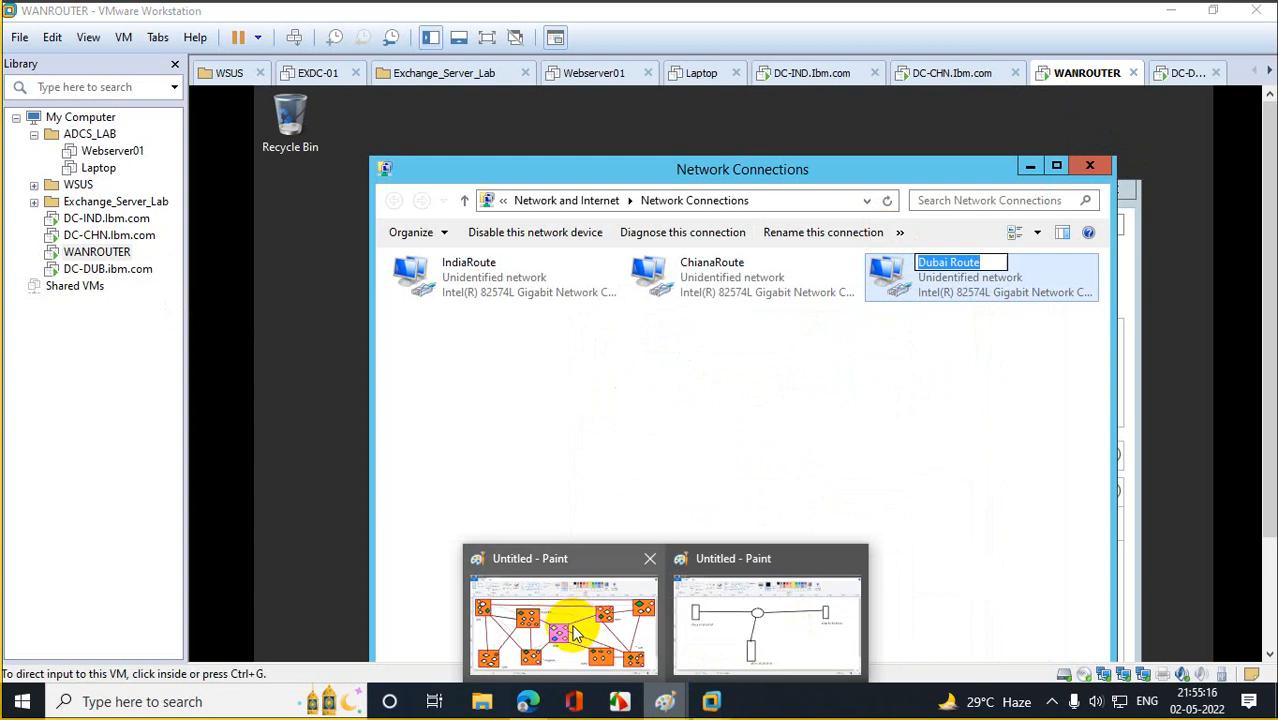
pyautogui.click(568, 625)
pyautogui.click(228, 66)
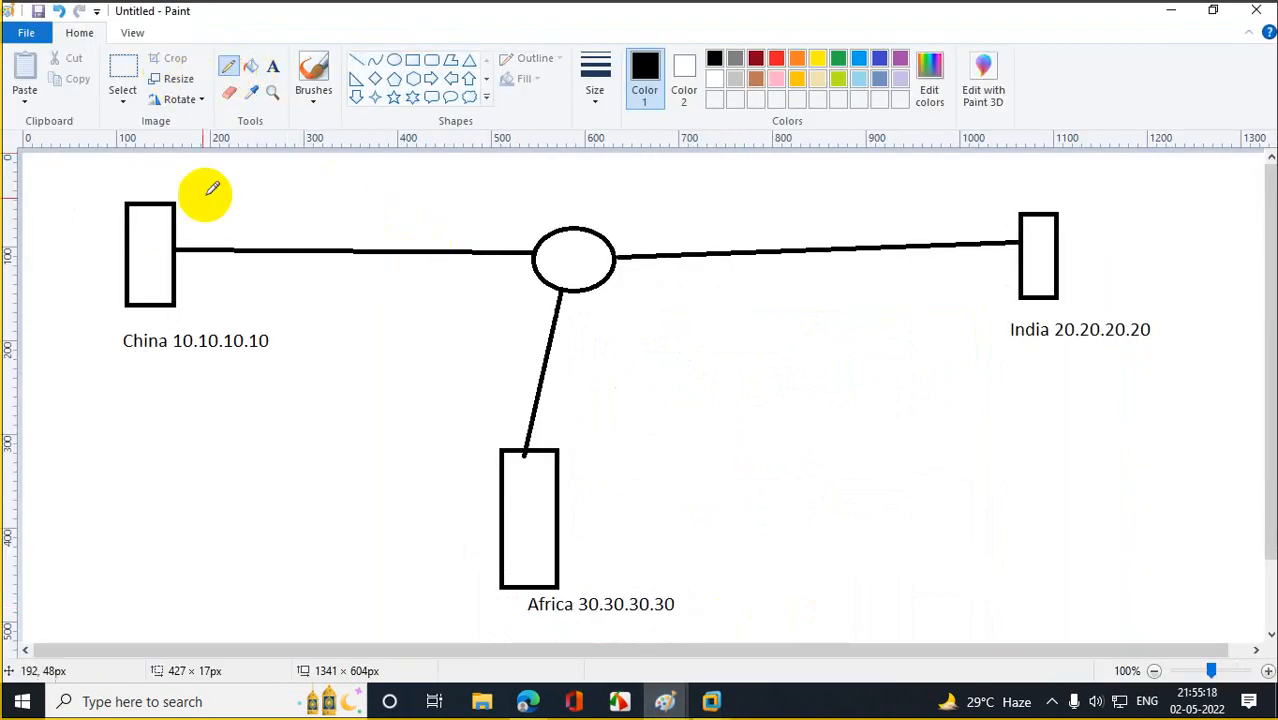
pyautogui.moveTo(127, 203)
pyautogui.mouseDown()
pyautogui.moveTo(1036, 251)
pyautogui.moveTo(1027, 271)
pyautogui.moveTo(505, 577)
pyautogui.moveTo(311, 443)
pyautogui.moveTo(180, 247)
pyautogui.mouseUp()
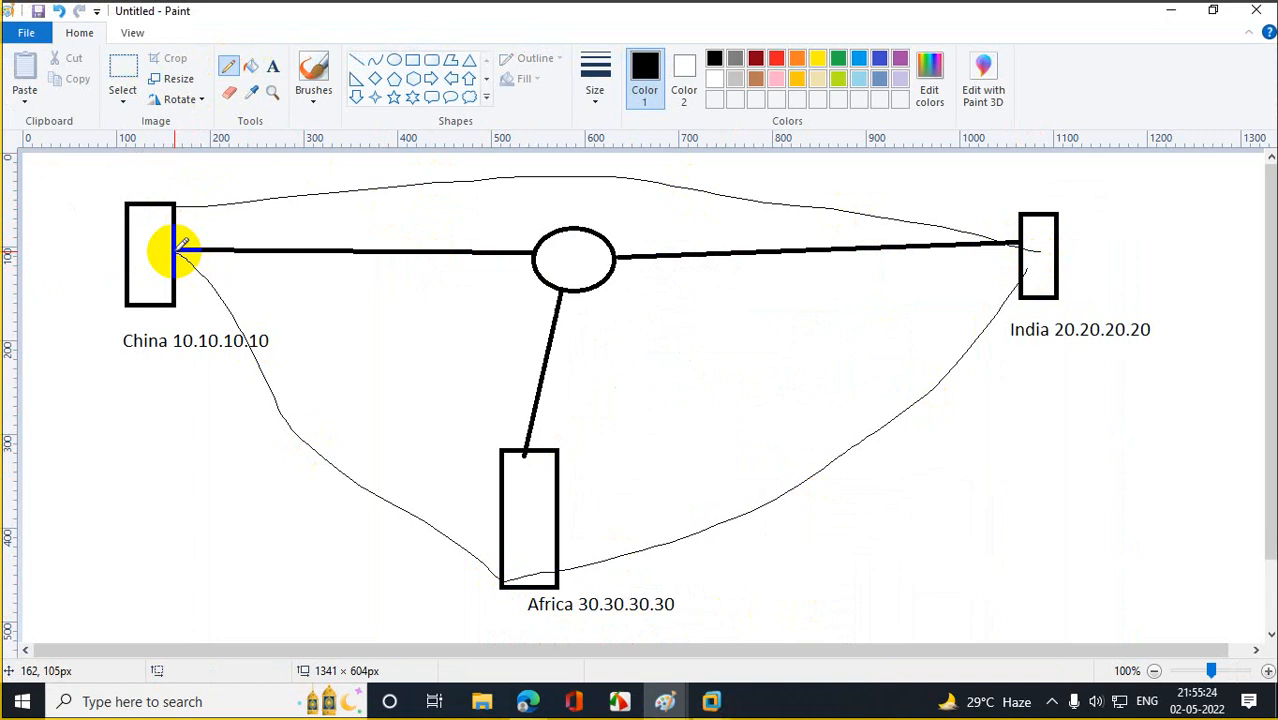
pyautogui.moveTo(180, 247); pyautogui.dragTo(176, 251)
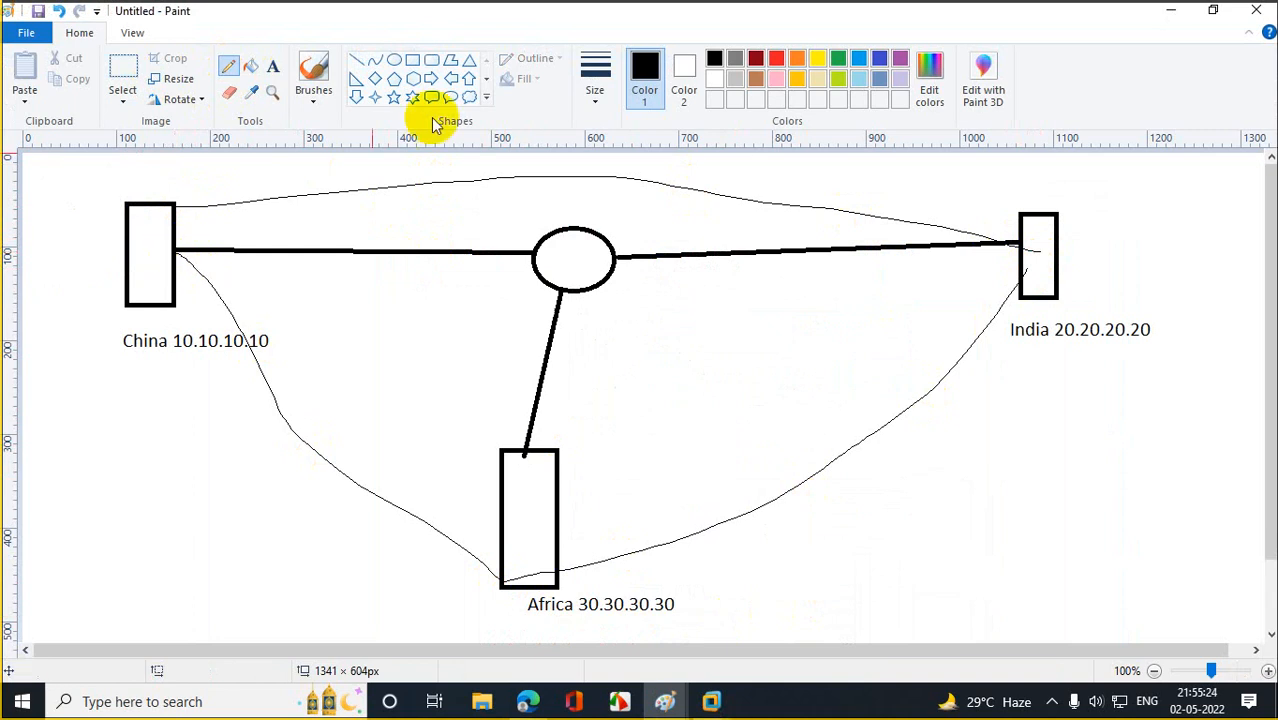
pyautogui.click(1167, 12)
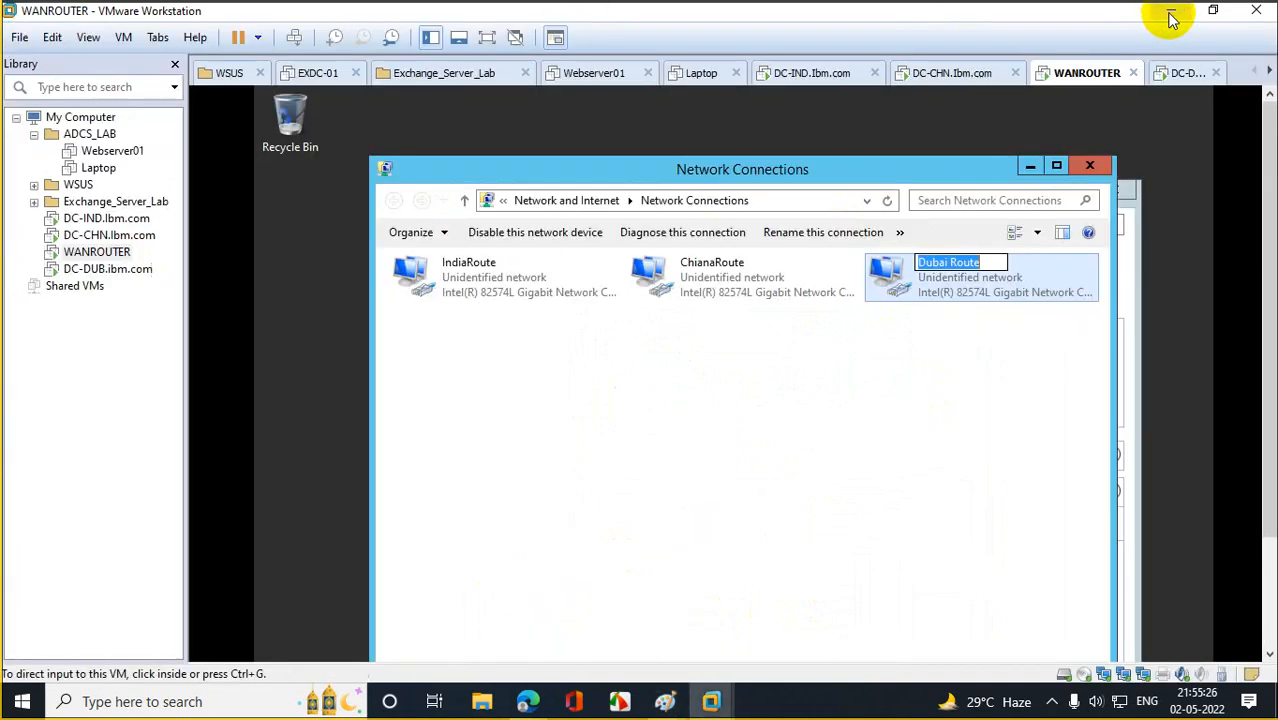
pyautogui.click(1089, 165)
# Close the Dubai Route status dialog and Windows Firewall, and bring up Server Manager.
pyautogui.click(889, 242)
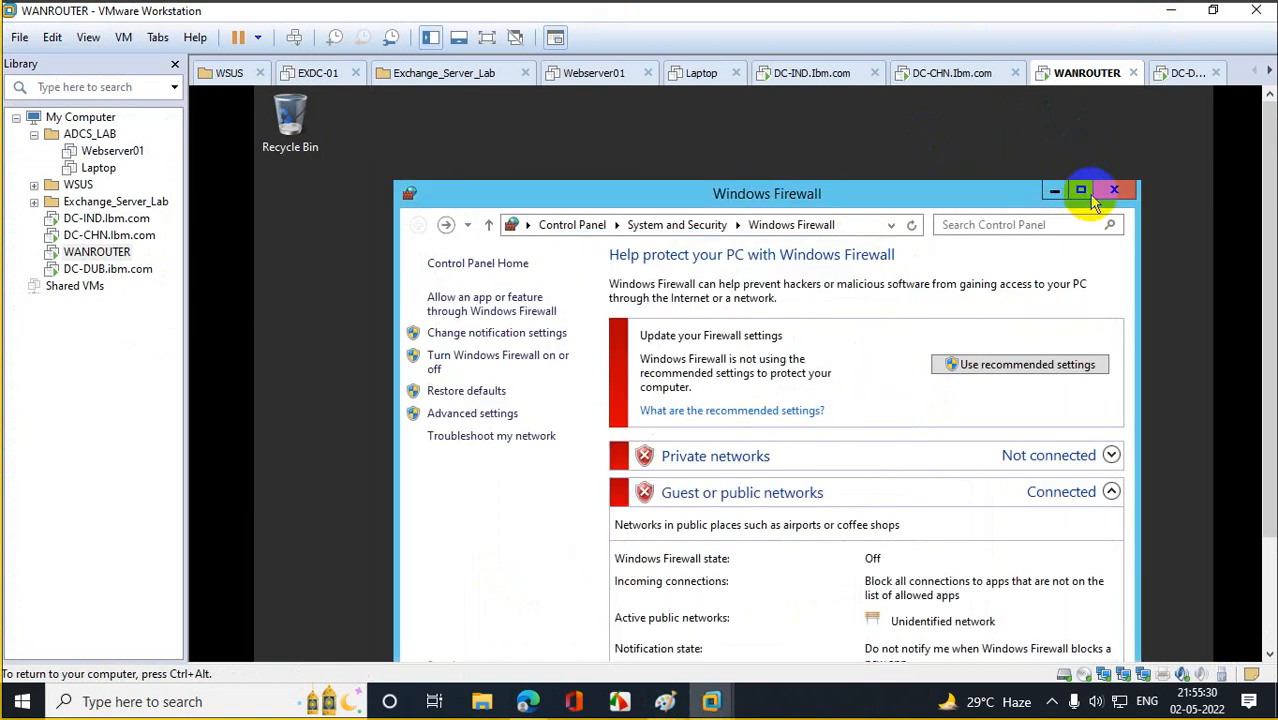
pyautogui.click(1084, 192)
pyautogui.click(1203, 96)
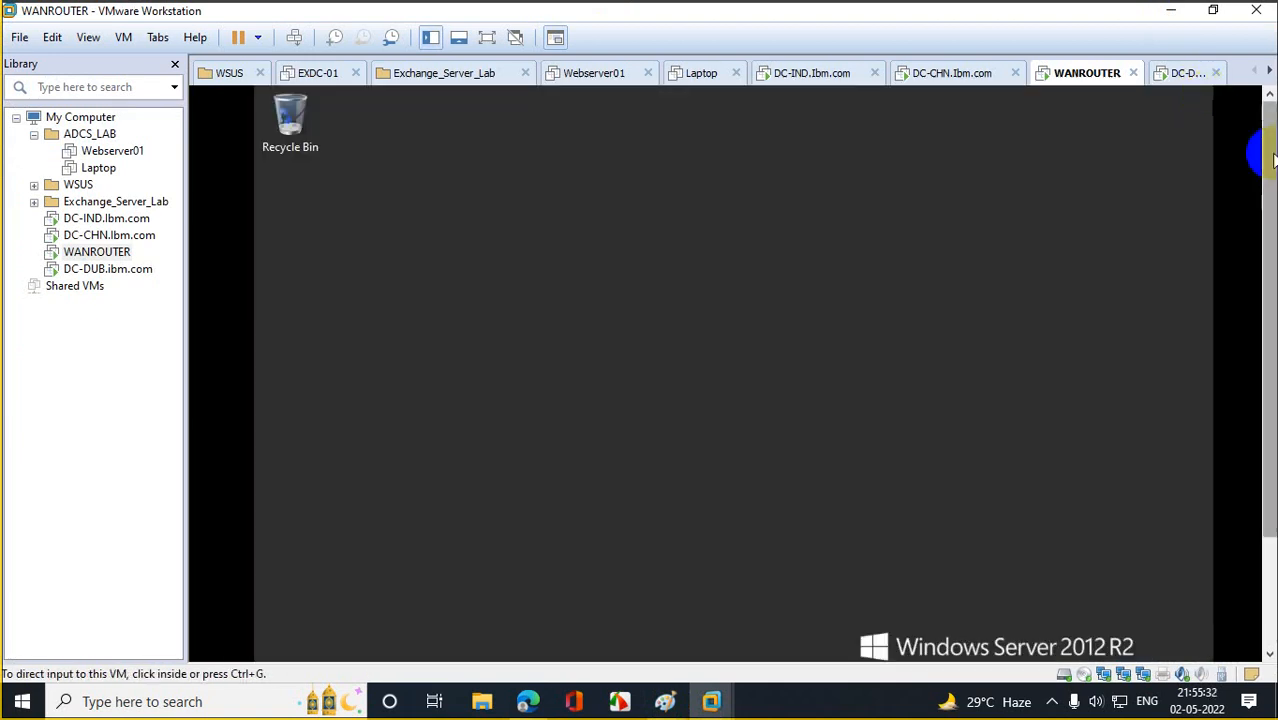
pyautogui.click(330, 643)
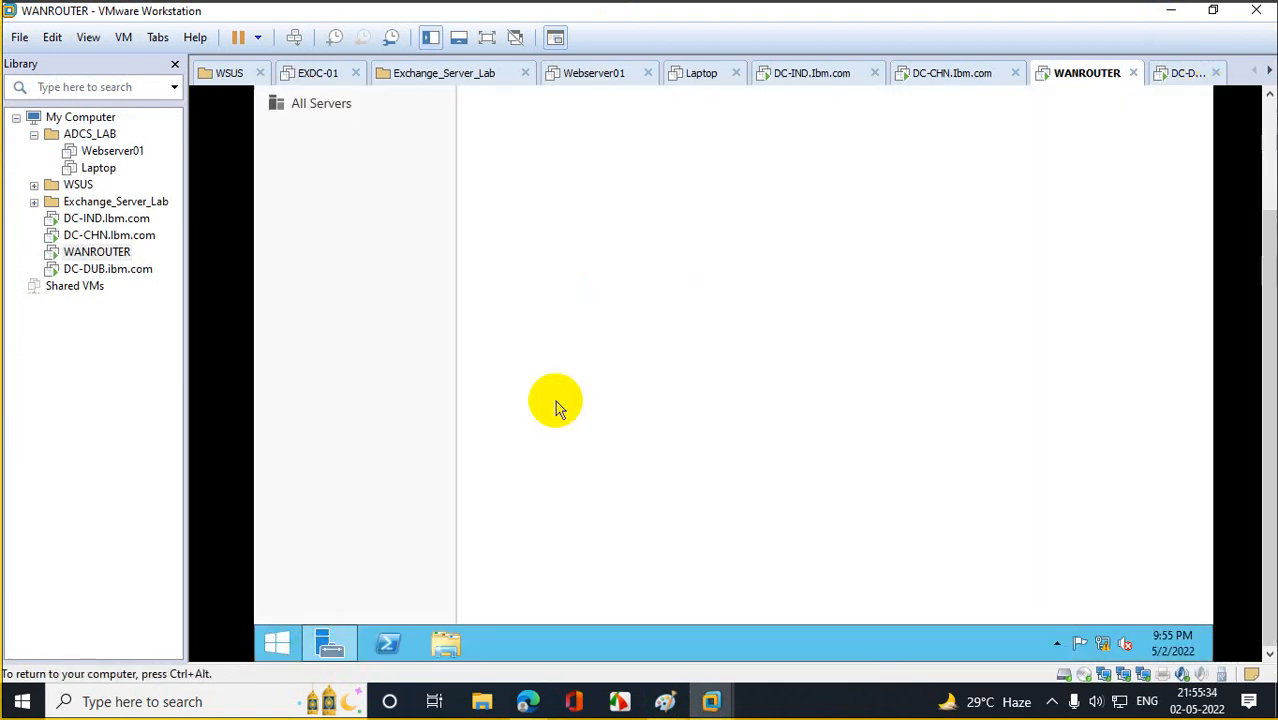
# Start Add Roles and Features with a role-based installation targeting this server.
pyautogui.click(745, 173)
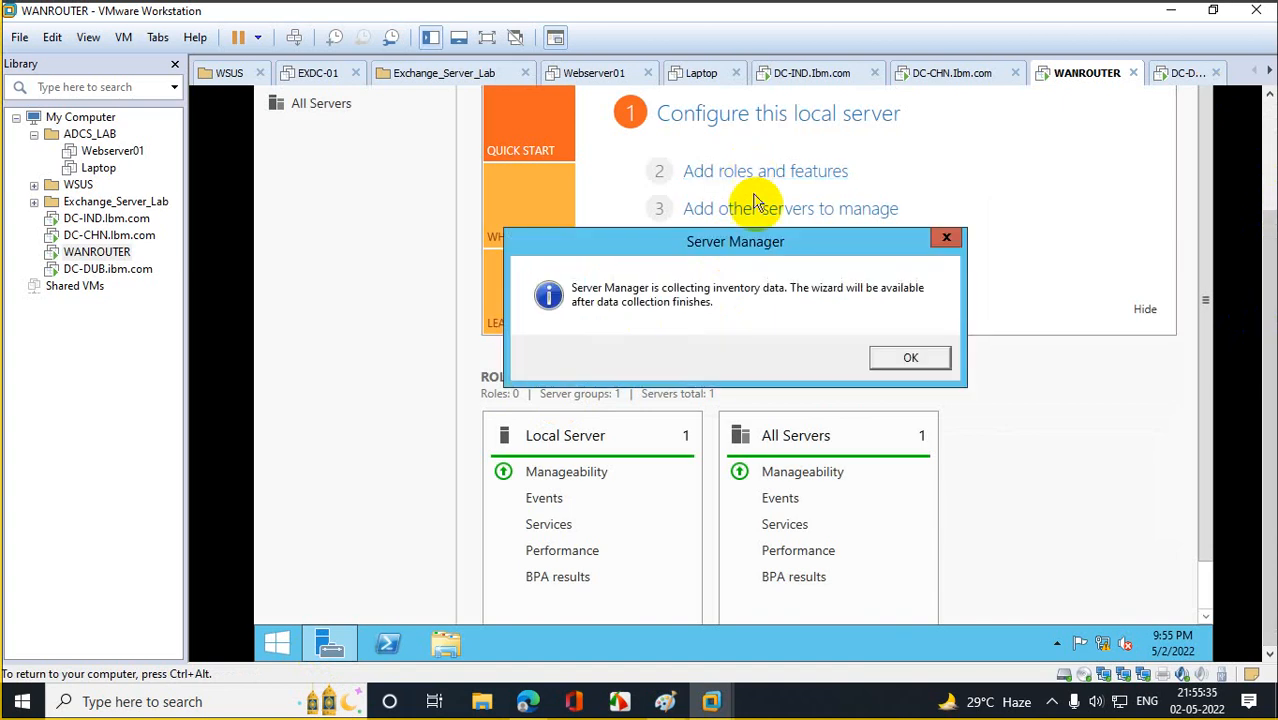
pyautogui.click(911, 360)
pyautogui.click(766, 173)
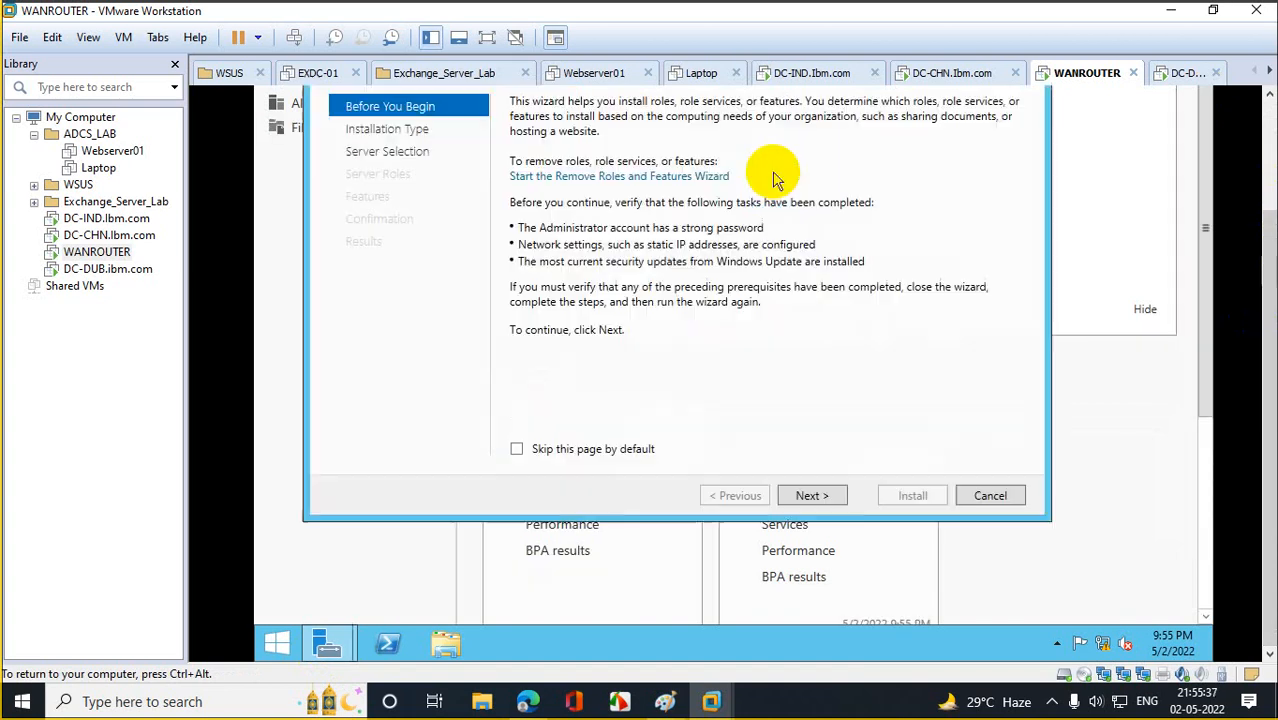
pyautogui.click(812, 496)
pyautogui.click(812, 496)
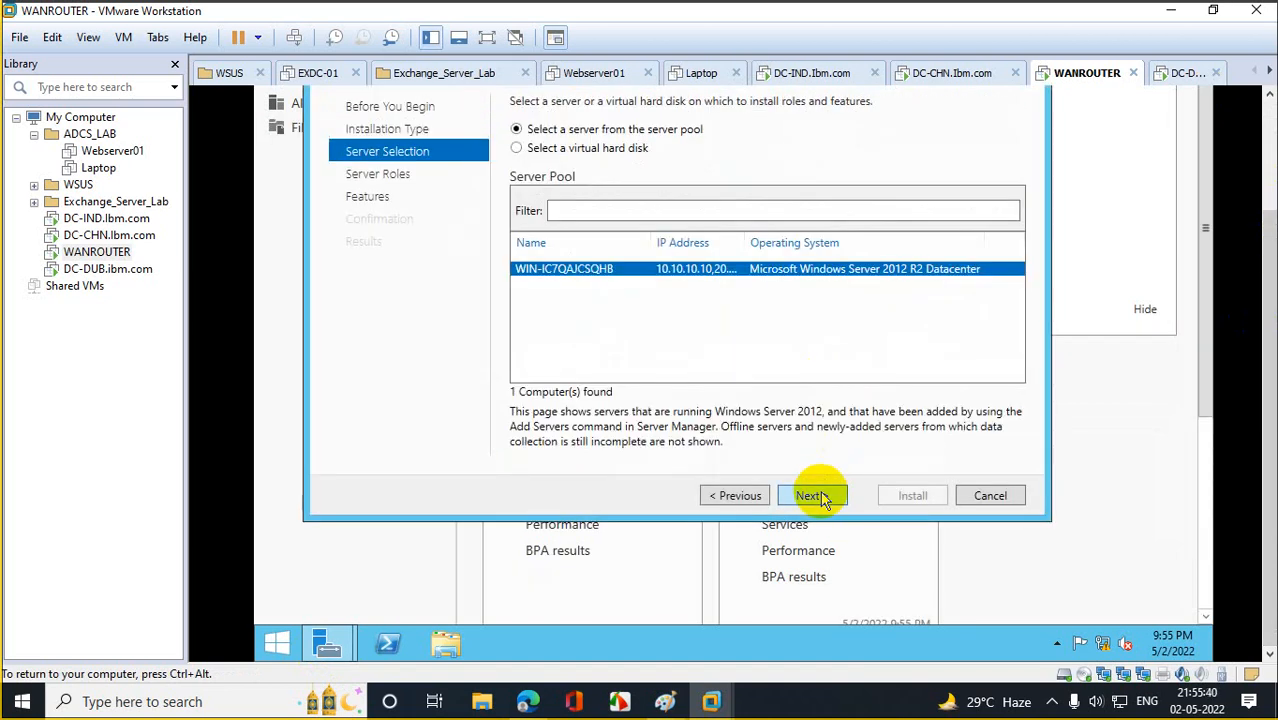
pyautogui.click(812, 496)
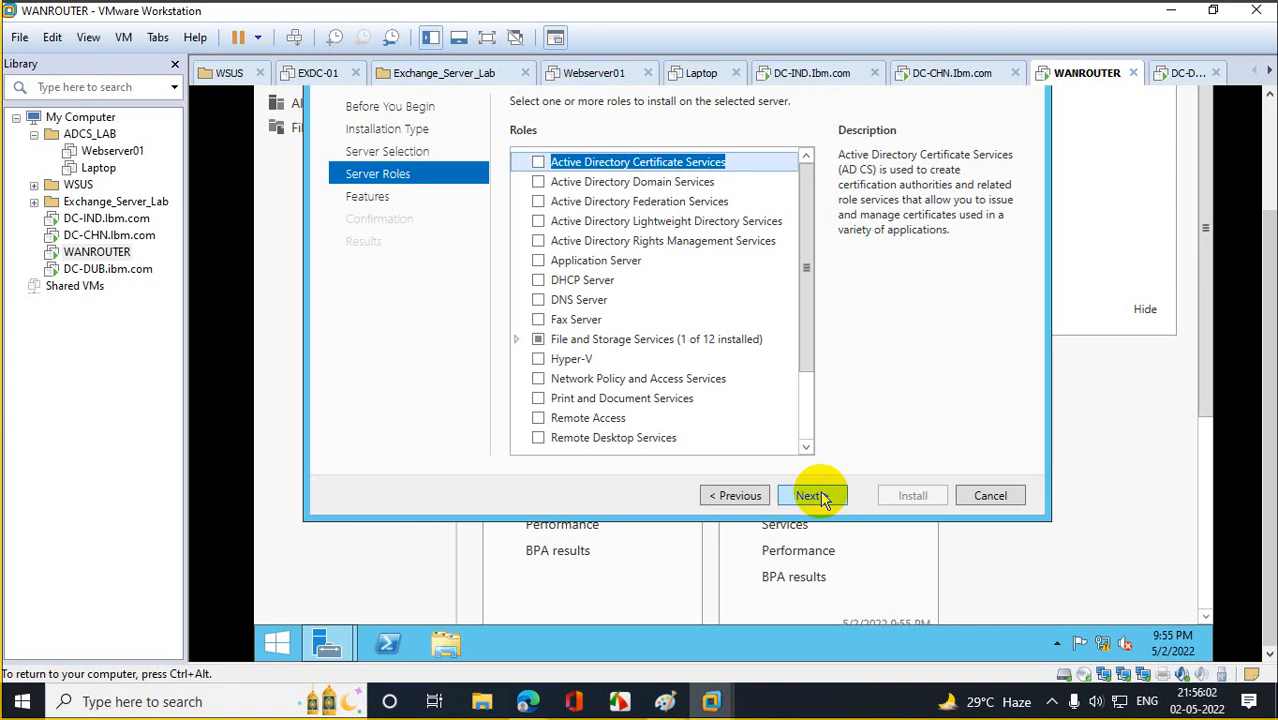
# Select Active Directory Domain Services with its management tools, install it, and close the wizard.
pyautogui.click(605, 190)
pyautogui.click(538, 182)
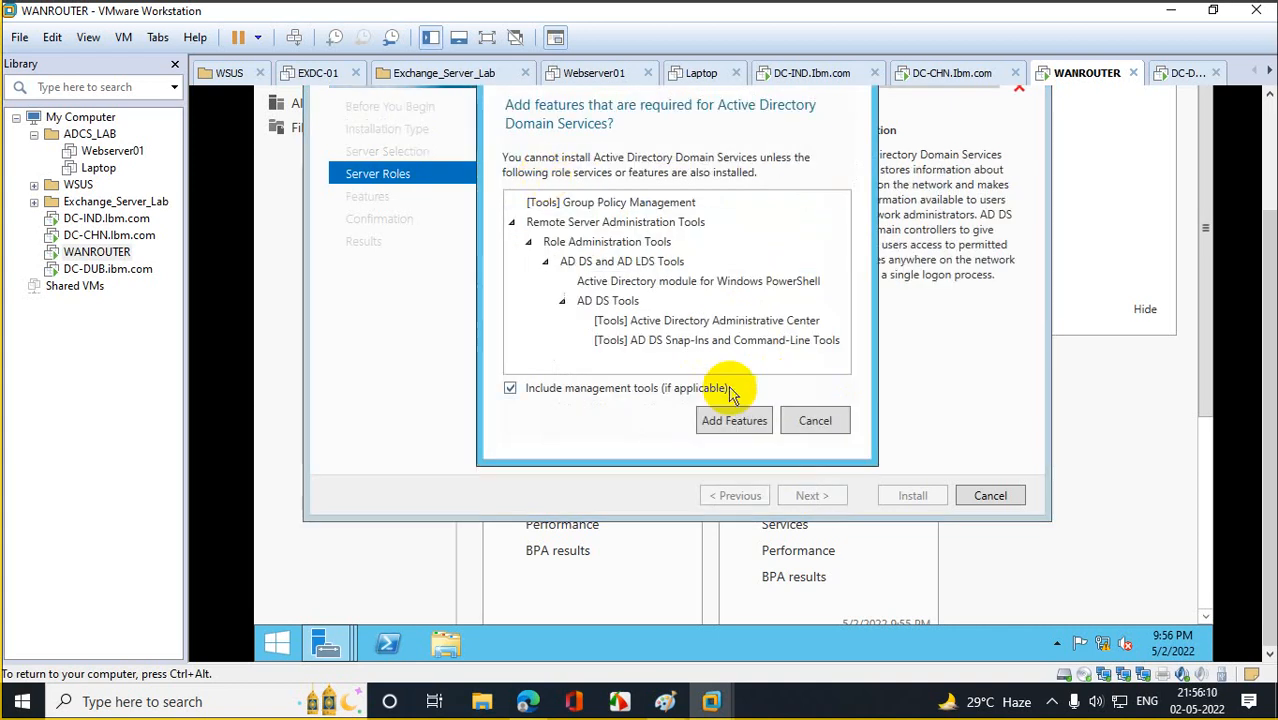
pyautogui.click(733, 420)
pyautogui.click(810, 495)
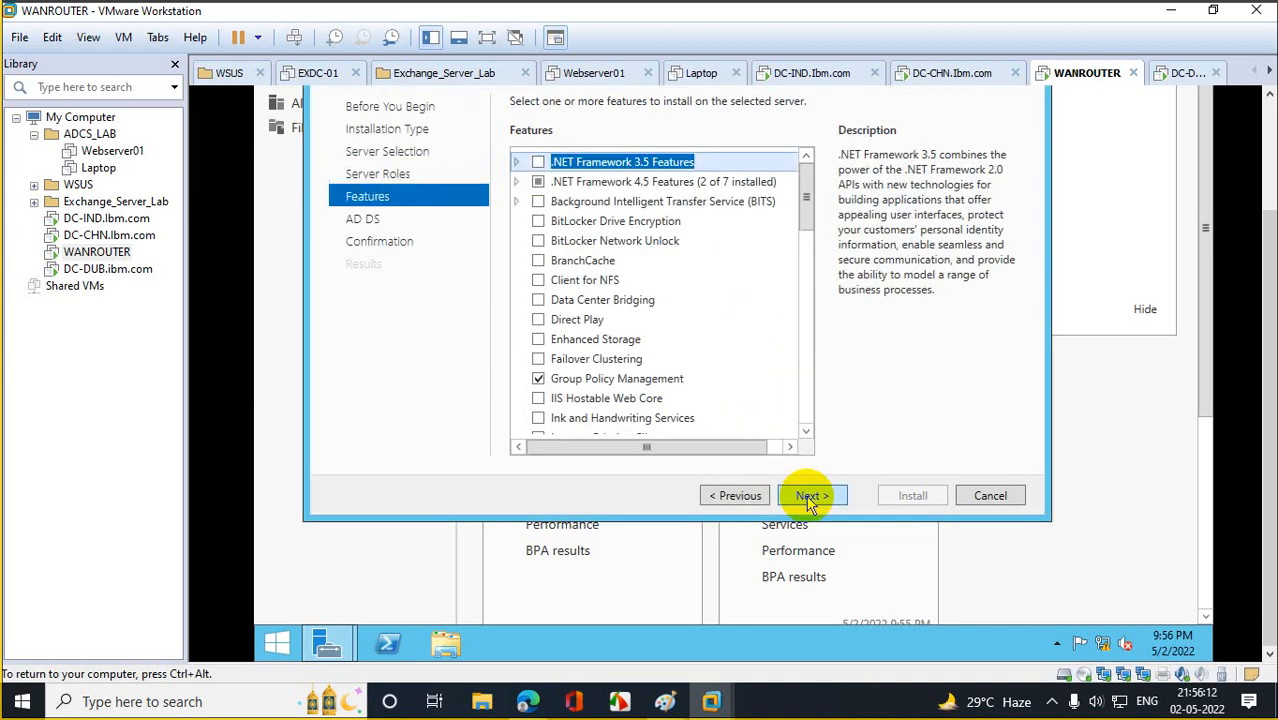
pyautogui.click(810, 496)
pyautogui.click(810, 496)
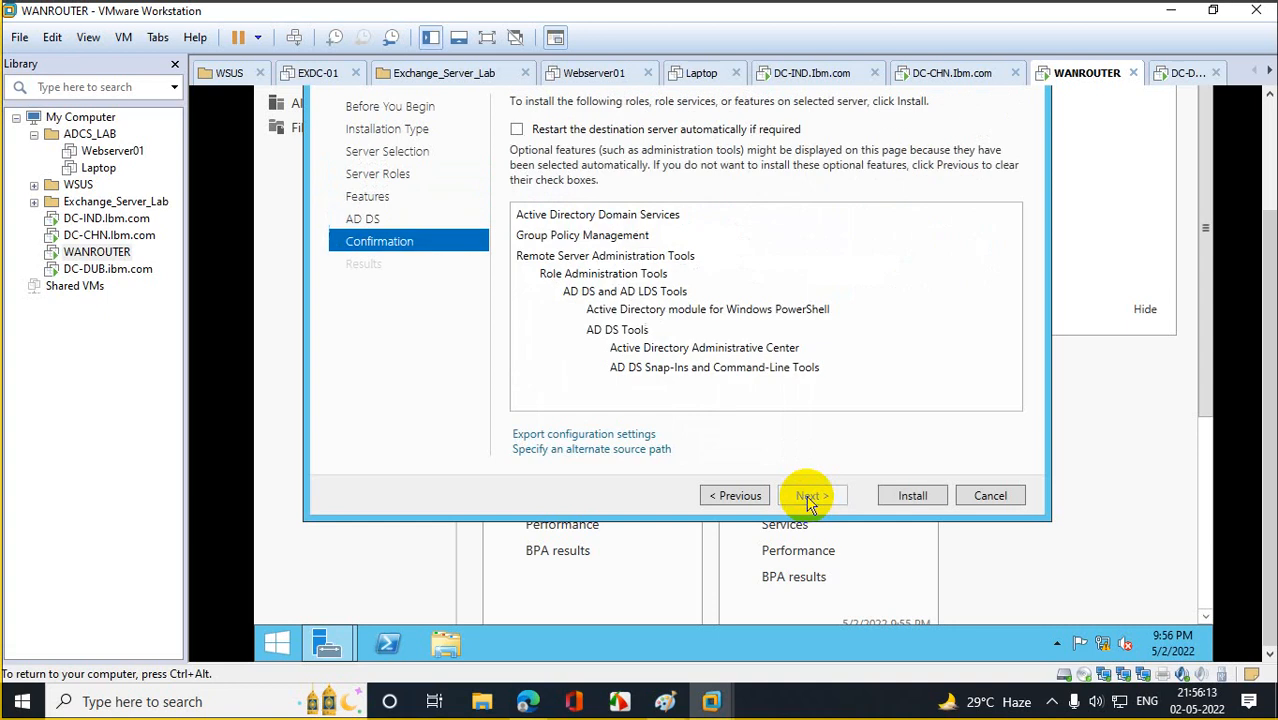
pyautogui.click(910, 496)
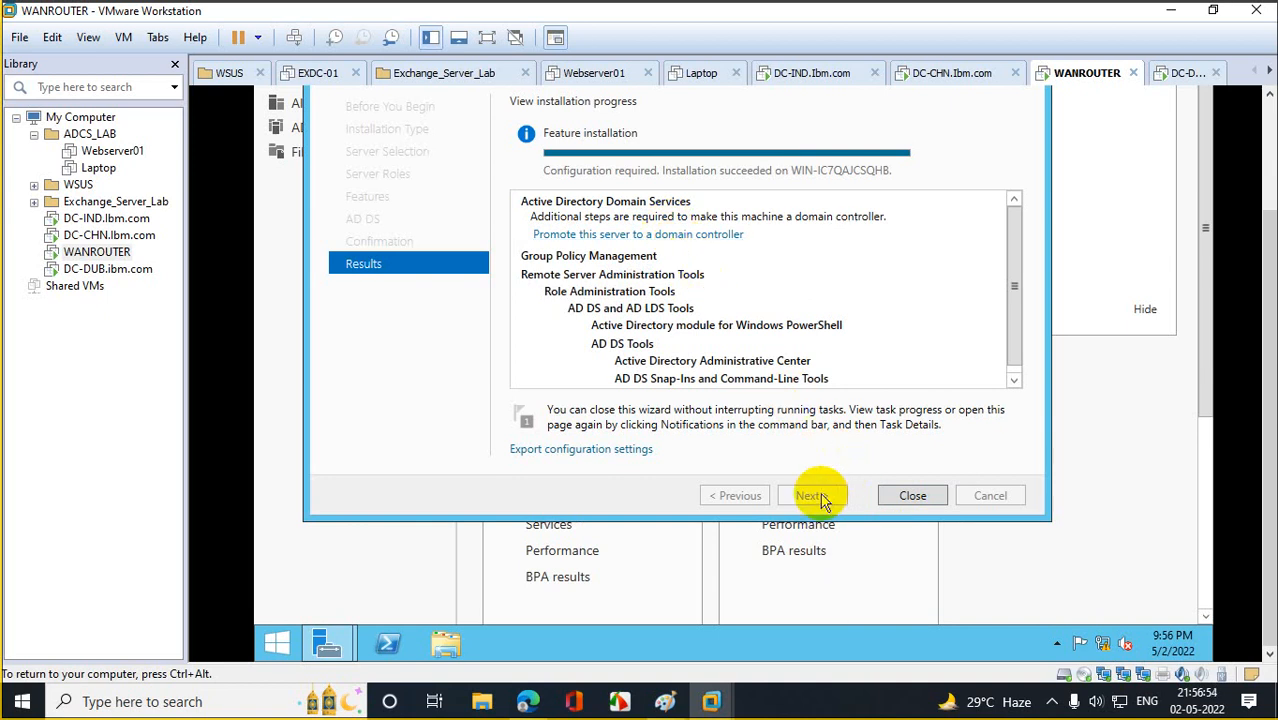
pyautogui.click(913, 495)
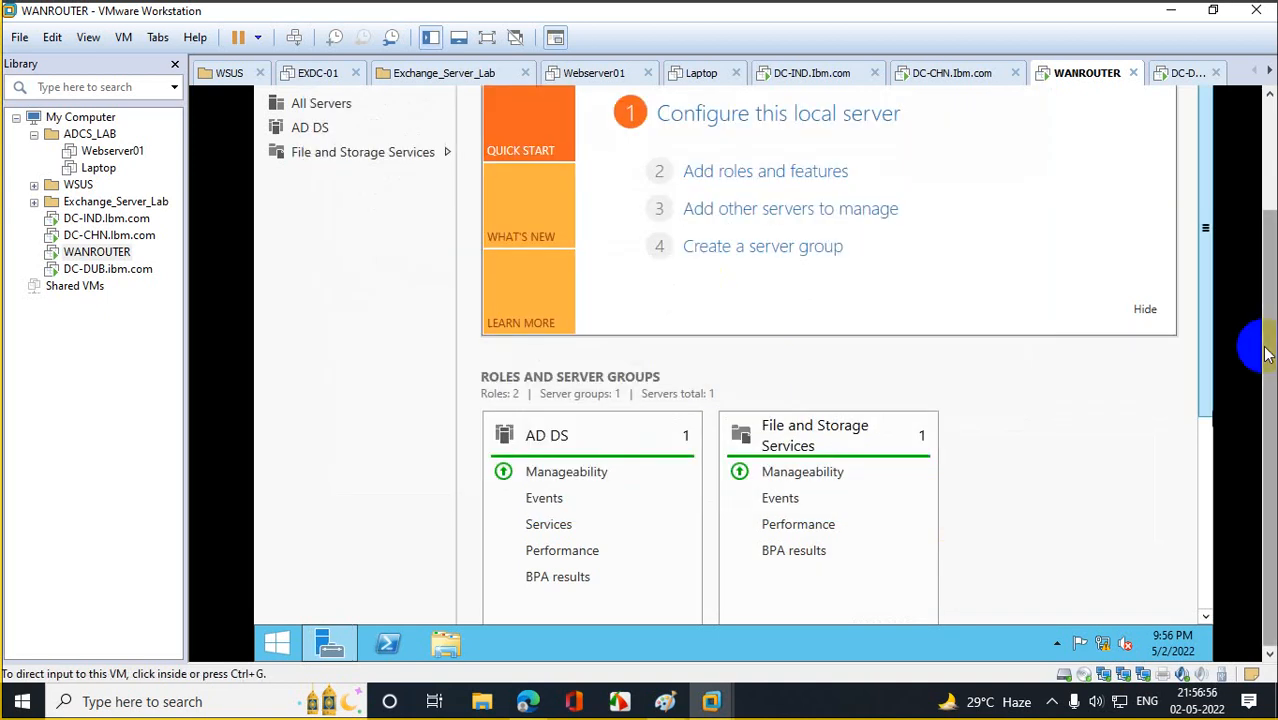
# Start the Remove Roles and Features wizard from the Manage menu, targeting this server.
pyautogui.moveTo(1265, 352); pyautogui.dragTo(1201, 214)
pyautogui.click(1020, 139)
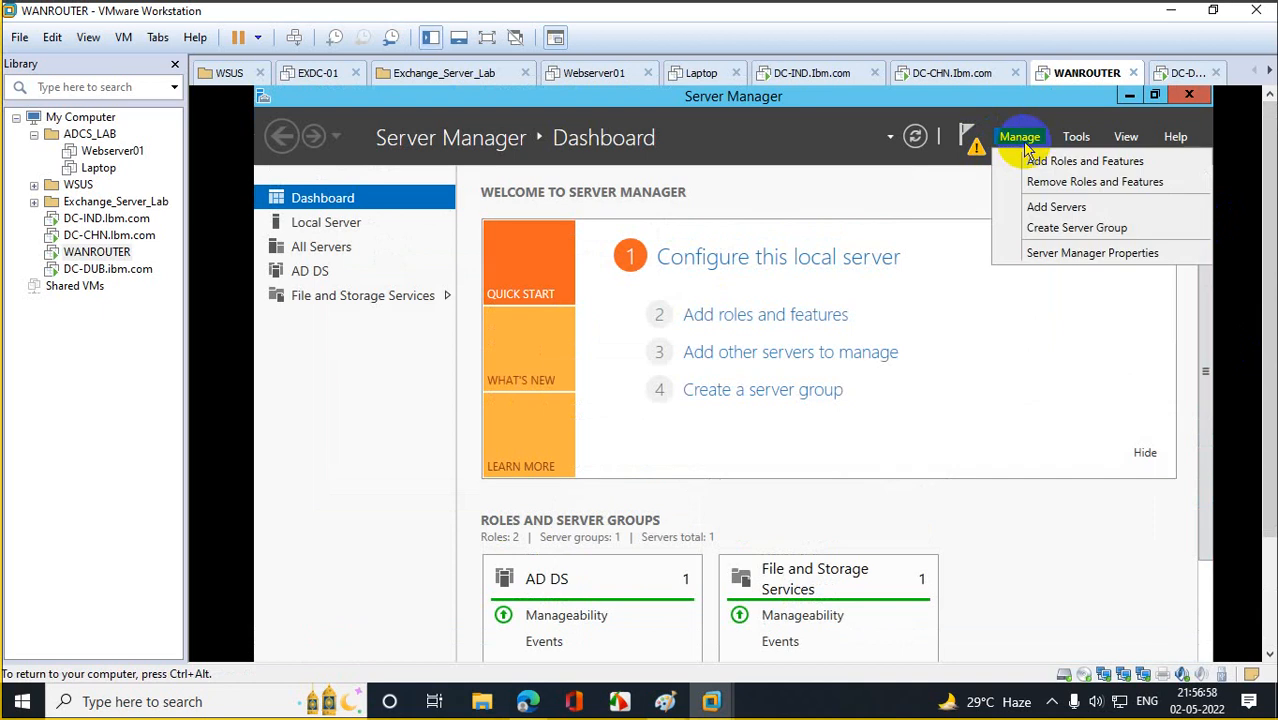
pyautogui.click(1040, 182)
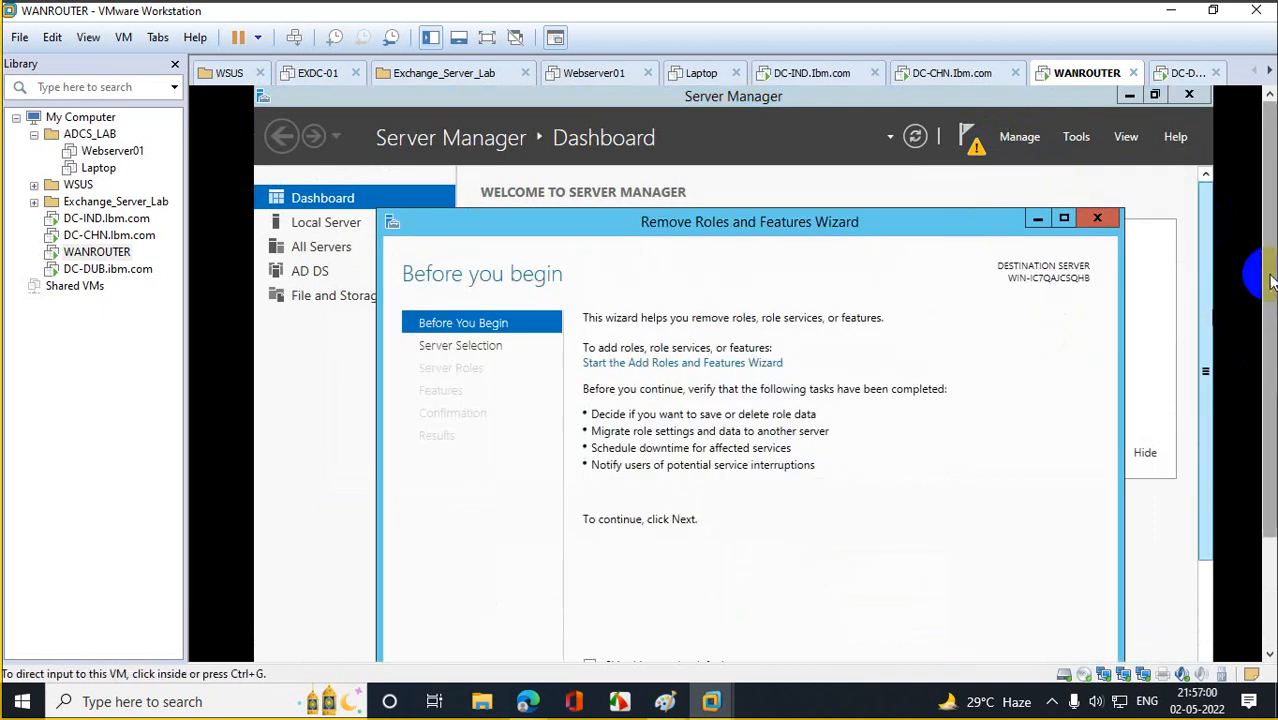
pyautogui.scroll(-3, 1270, 280)
pyautogui.click(882, 568)
pyautogui.click(876, 569)
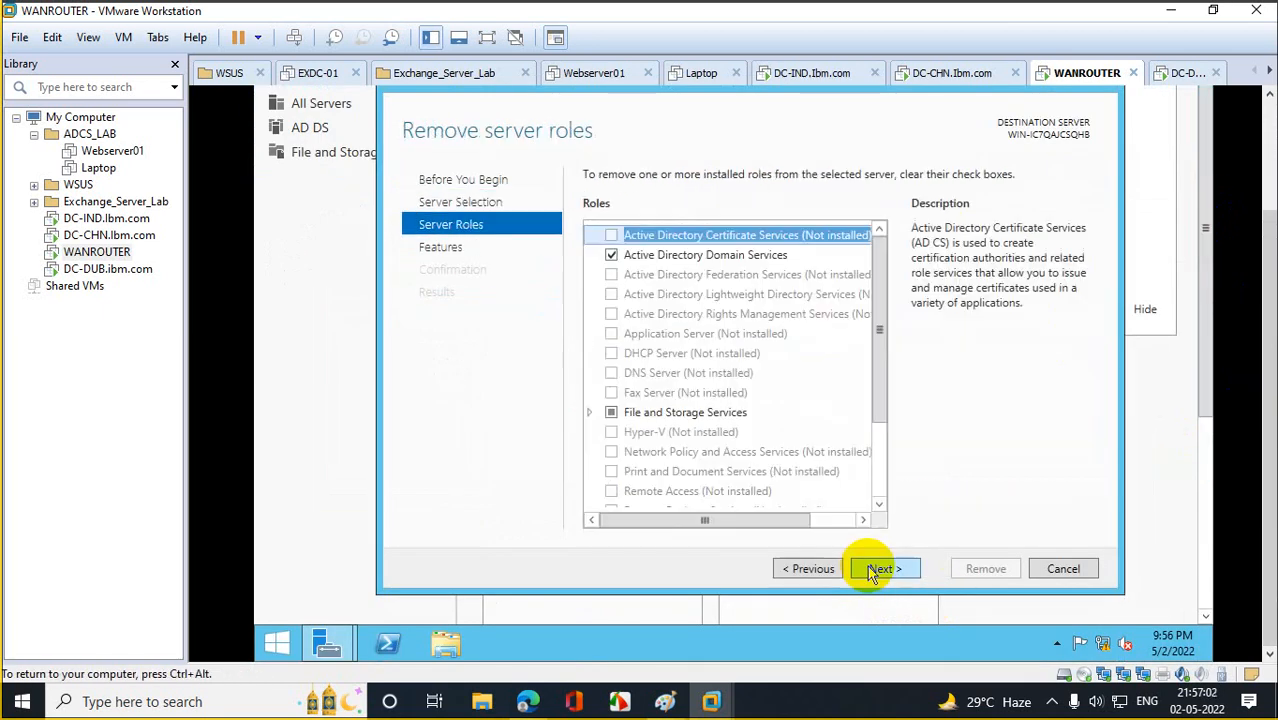
# Untick Active Directory Domain Services and its management tools, remove them, and close the wizard.
pyautogui.click(611, 255)
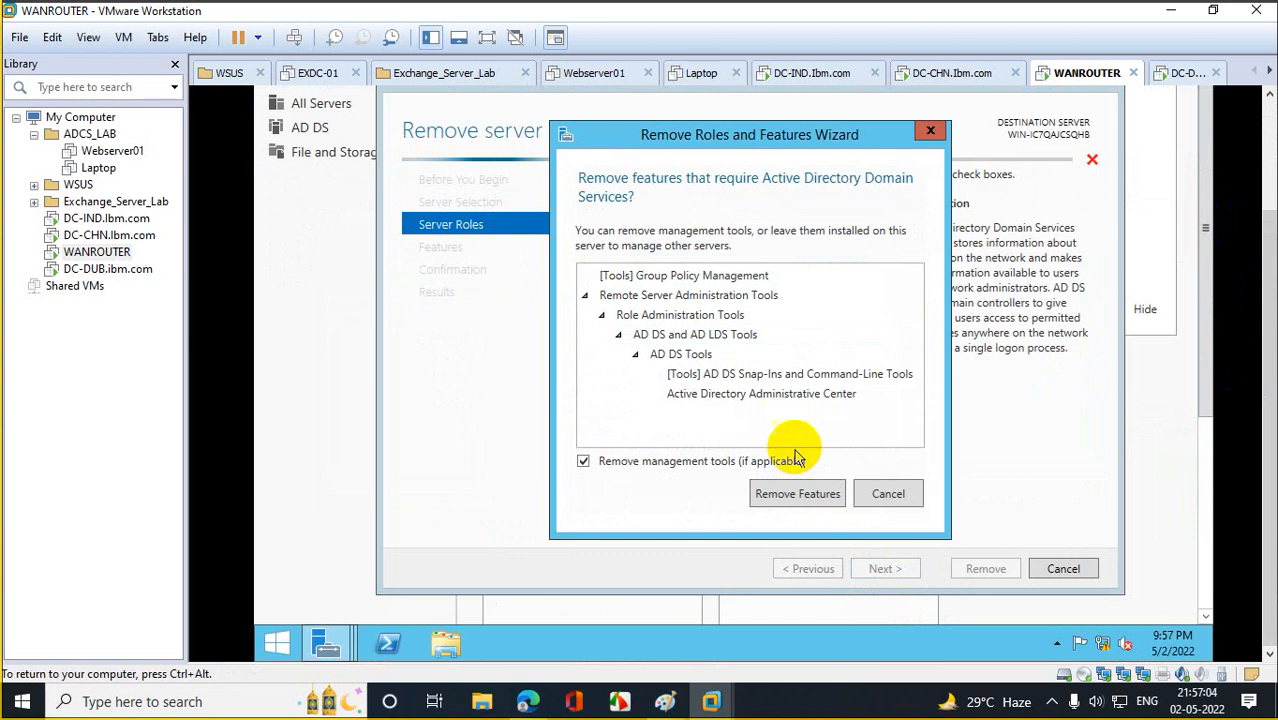
pyautogui.click(798, 493)
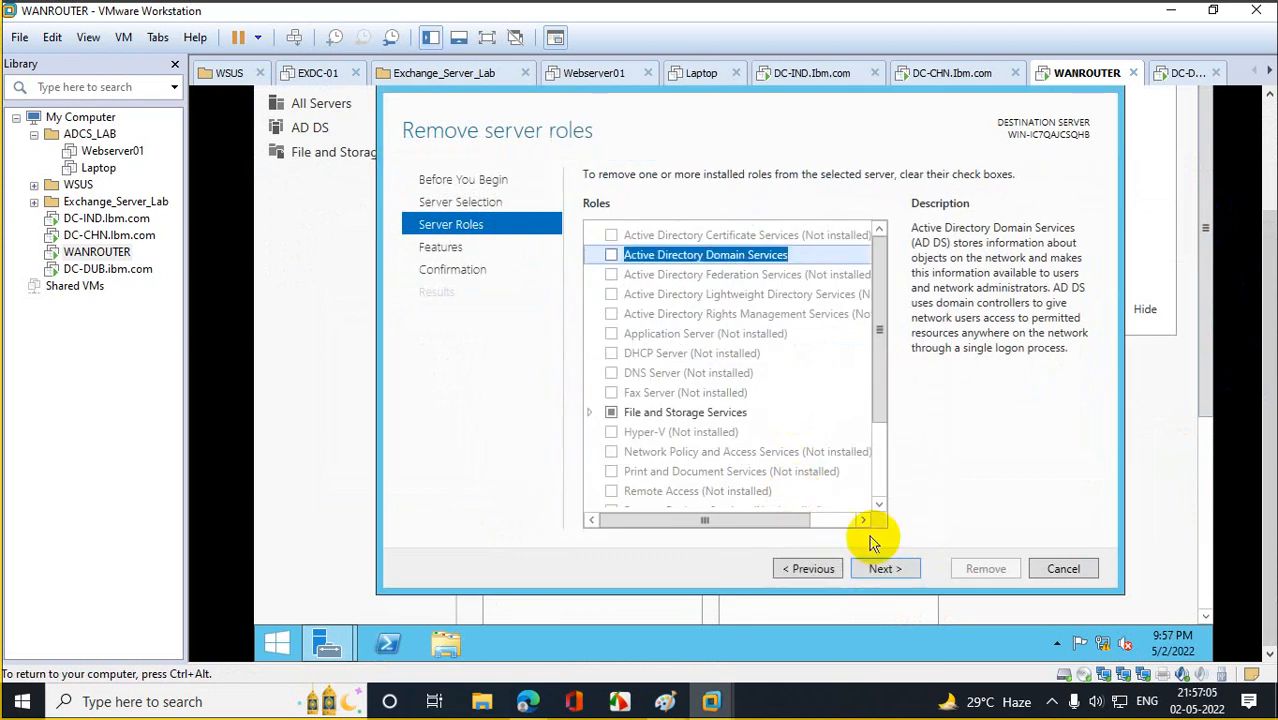
pyautogui.click(909, 570)
pyautogui.click(909, 570)
pyautogui.click(976, 570)
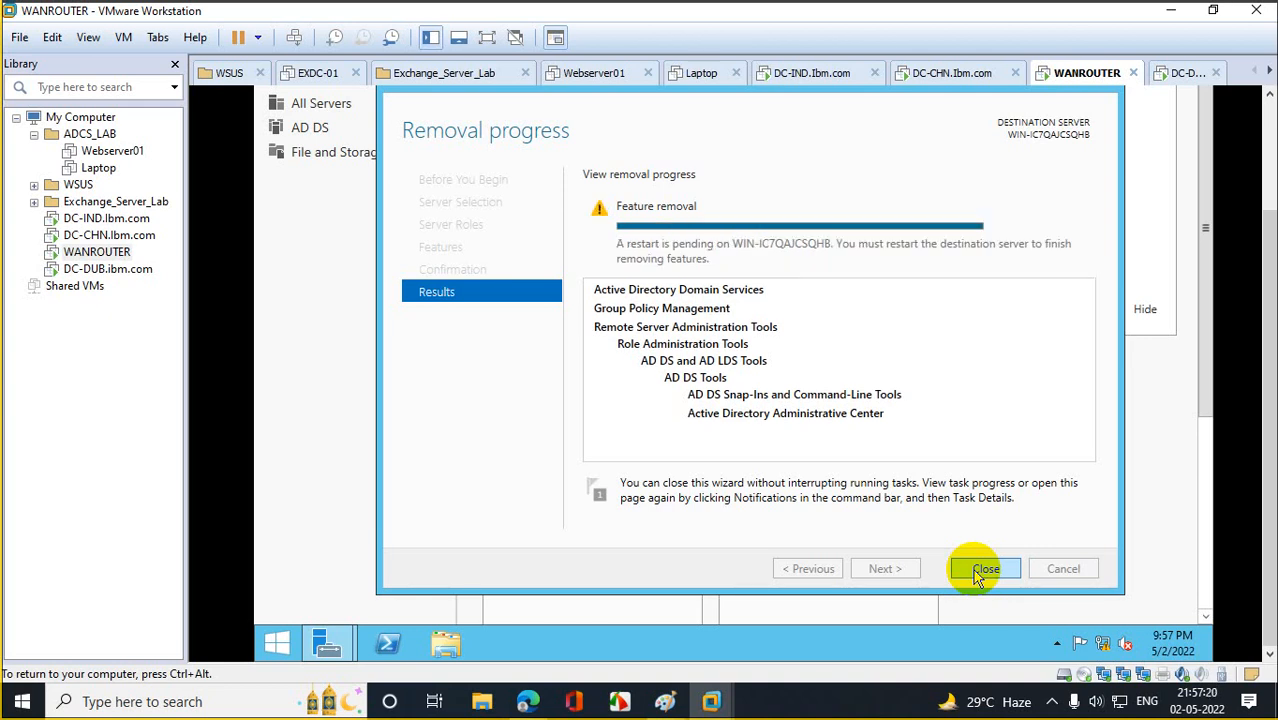
pyautogui.click(983, 569)
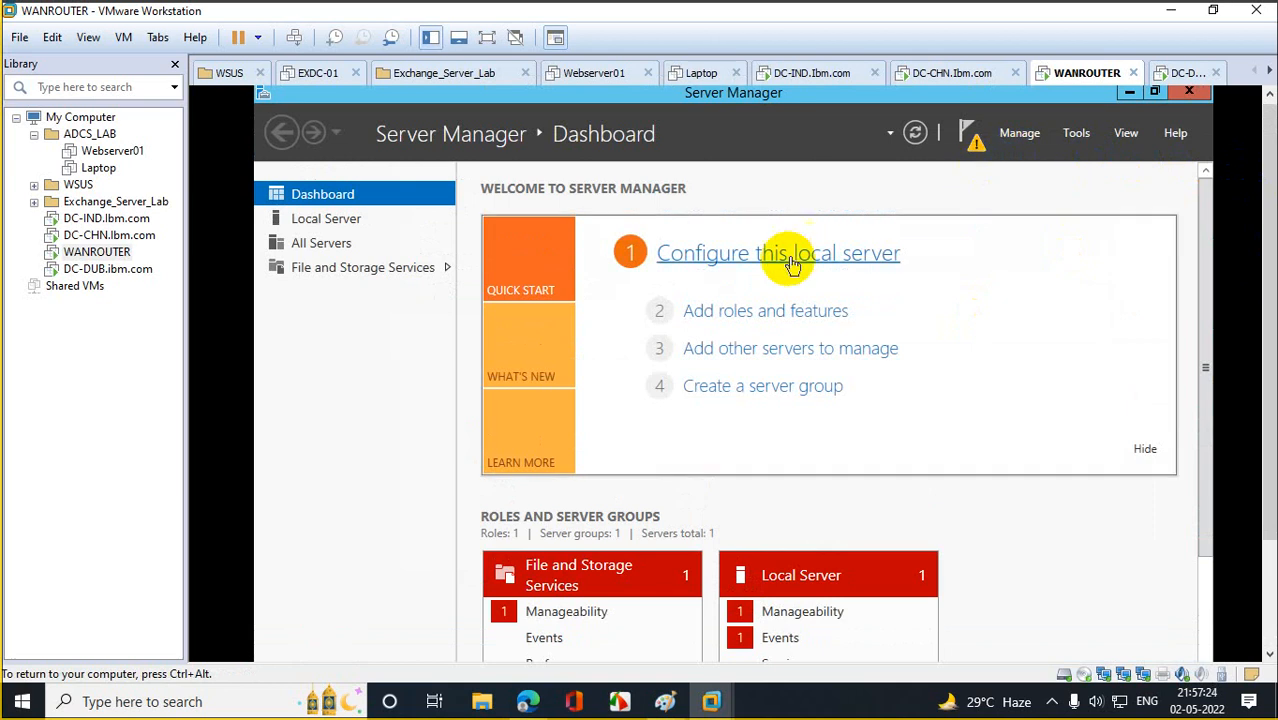
# Refresh the dashboard and start Add Roles and Features with a role-based installation on this server.
pyautogui.click(917, 133)
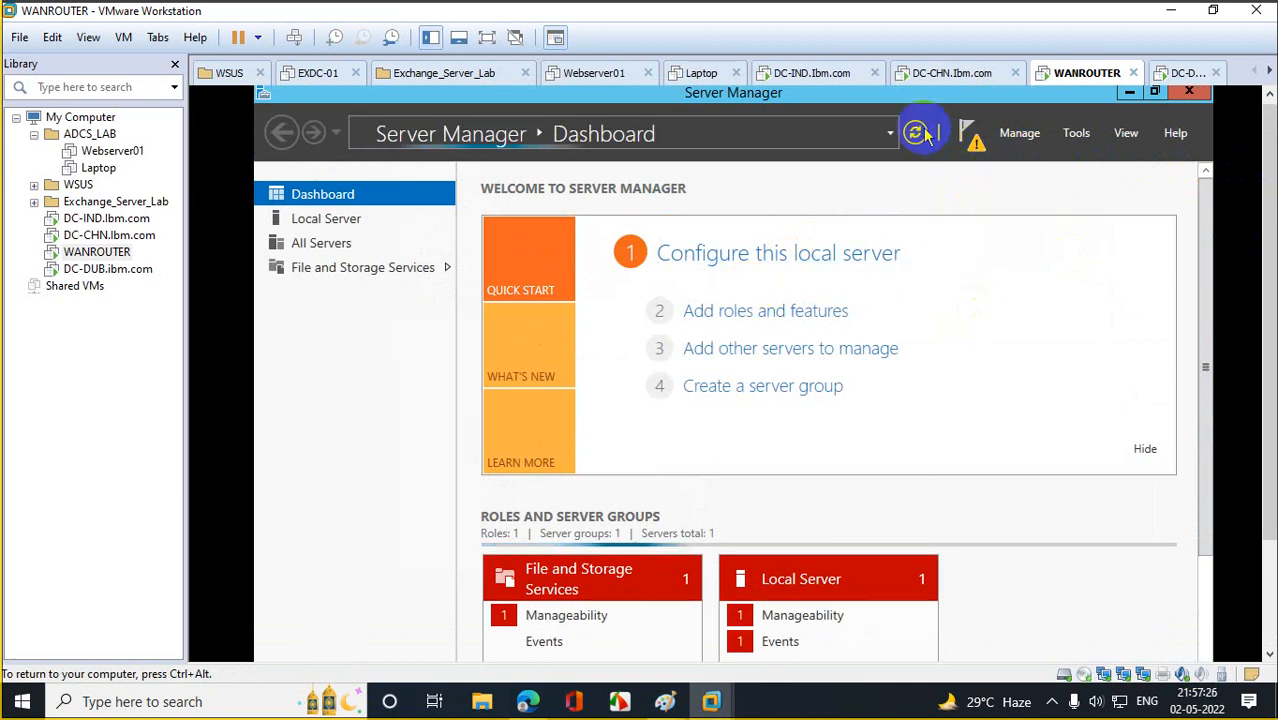
pyautogui.click(758, 312)
pyautogui.click(788, 610)
pyautogui.click(788, 611)
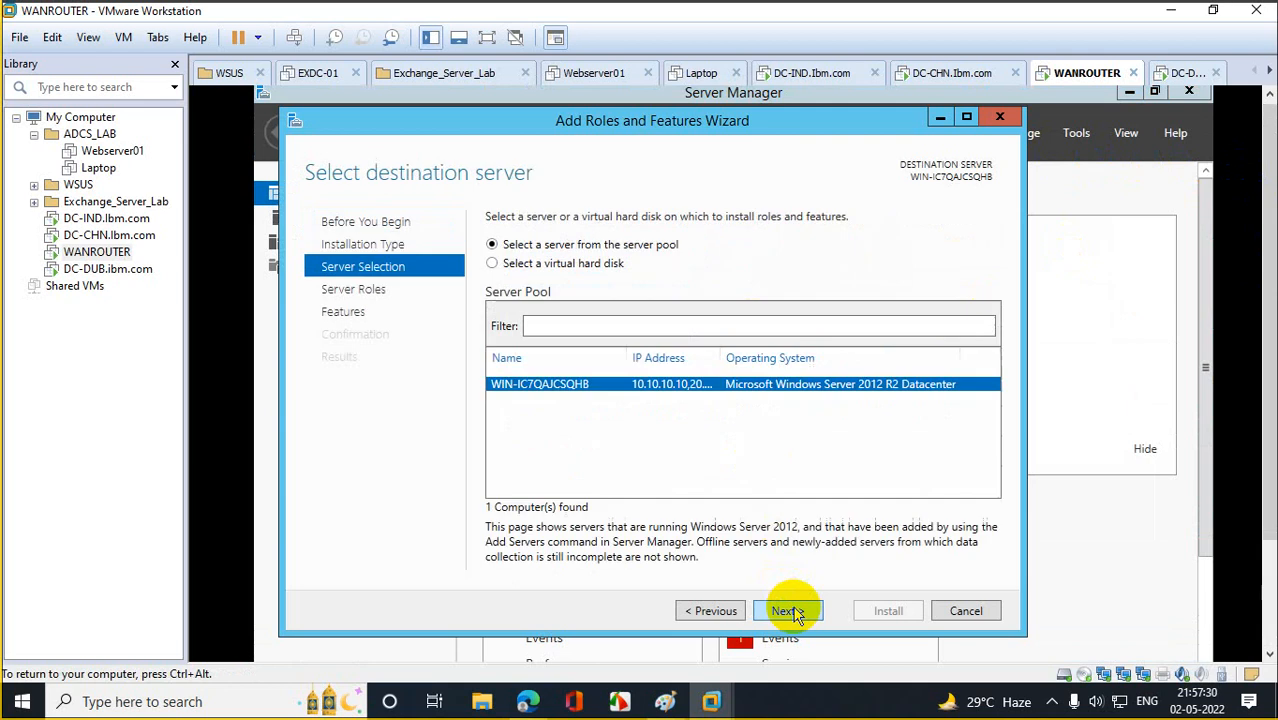
pyautogui.click(788, 611)
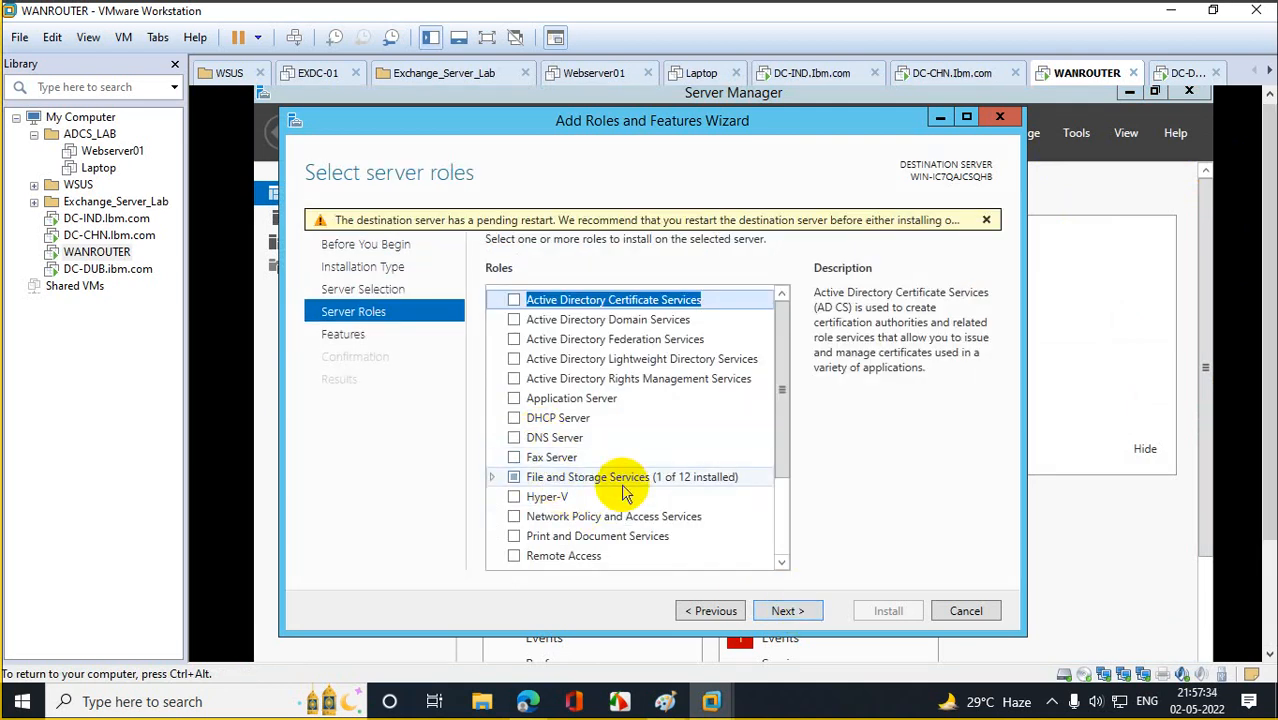
# Select the Remote Access role and add the Routing role service with its required features.
pyautogui.click(514, 556)
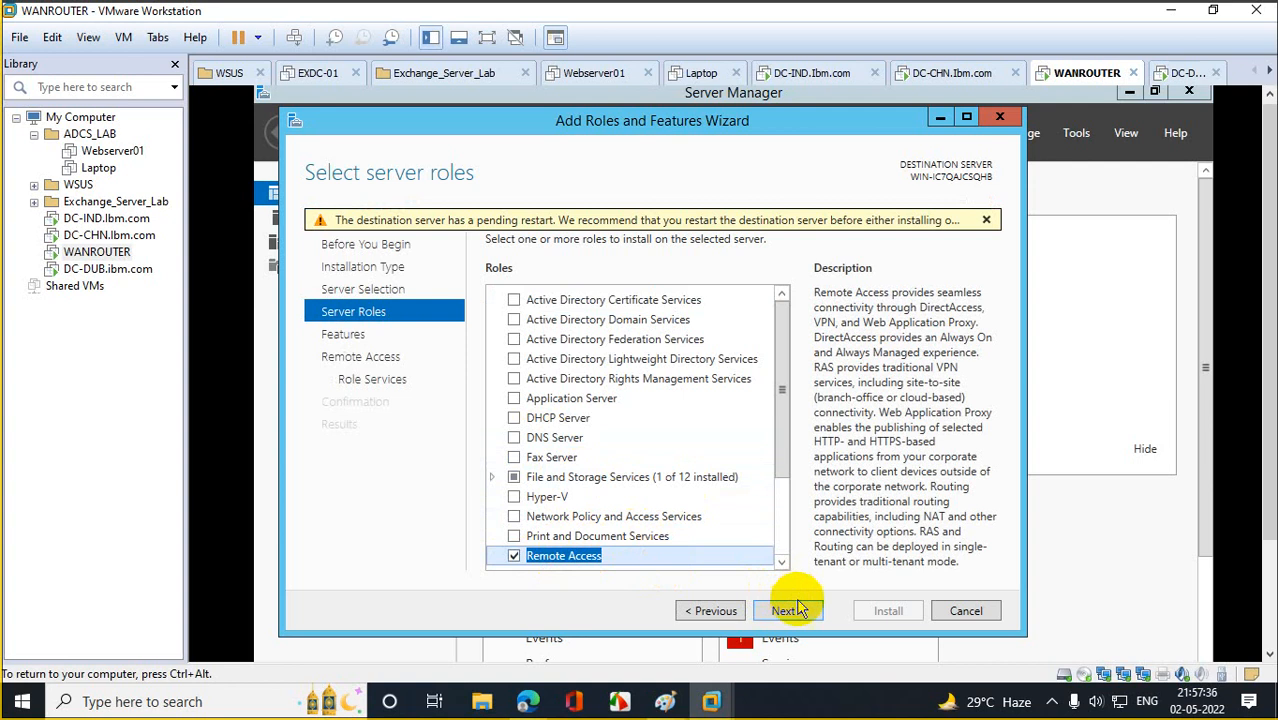
pyautogui.click(792, 609)
pyautogui.click(796, 608)
pyautogui.click(796, 608)
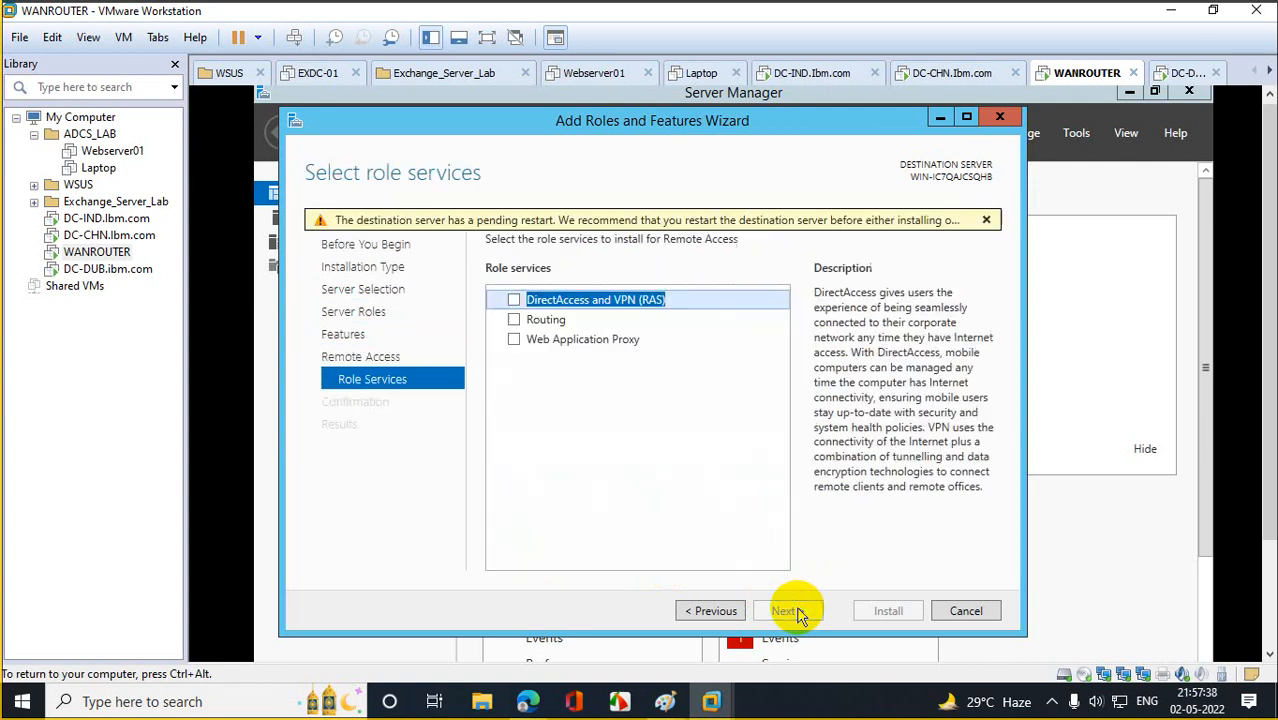
pyautogui.click(515, 321)
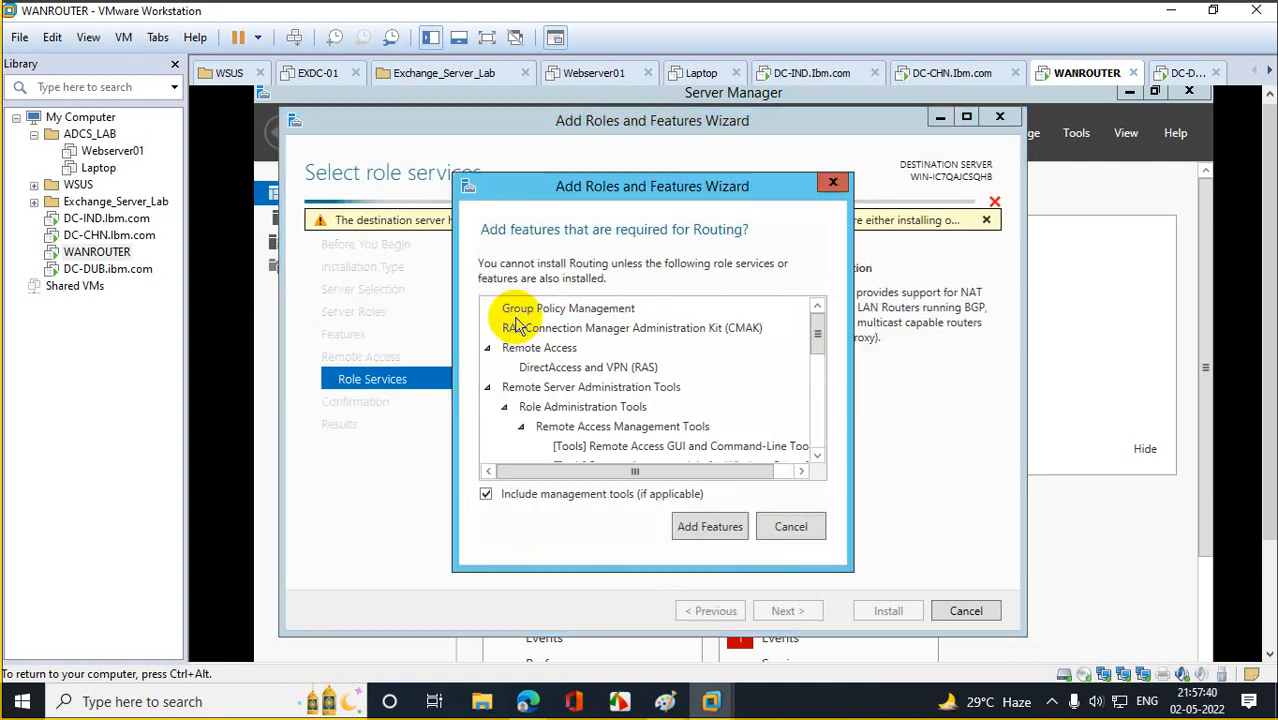
pyautogui.click(713, 524)
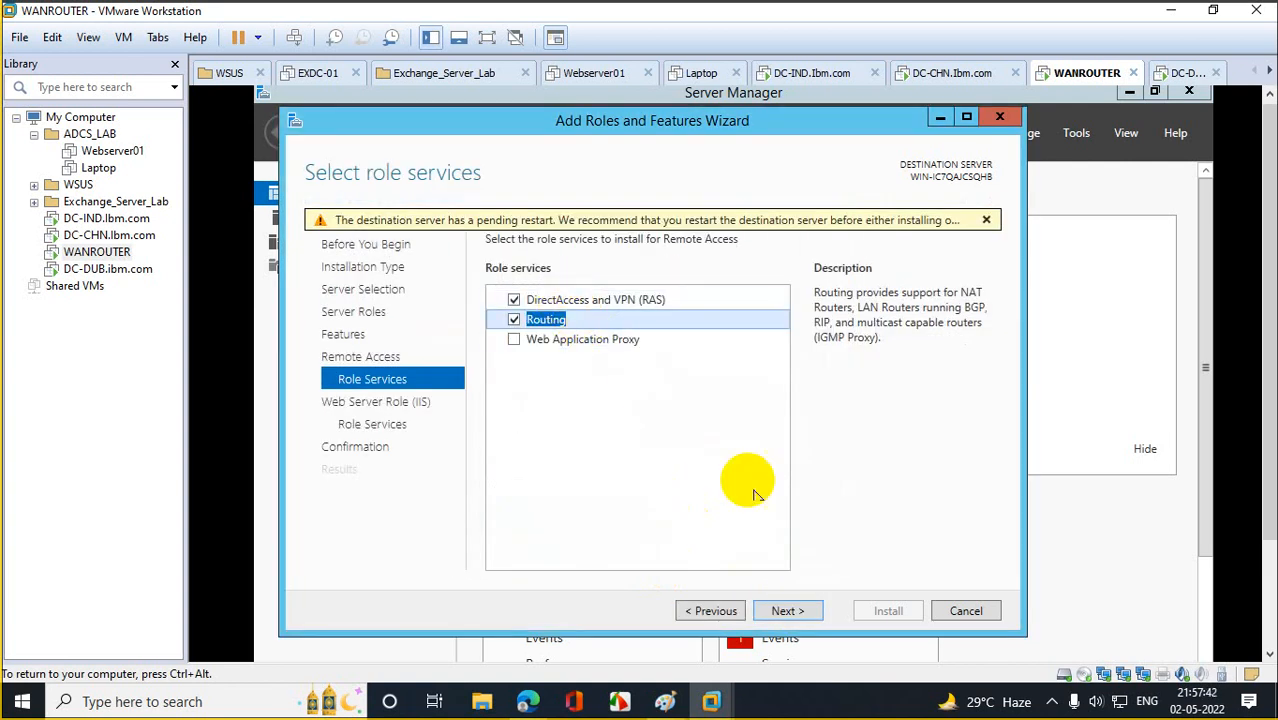
# Keep the default IIS role services, install the selected roles, and close the wizard.
pyautogui.click(812, 610)
pyautogui.click(812, 611)
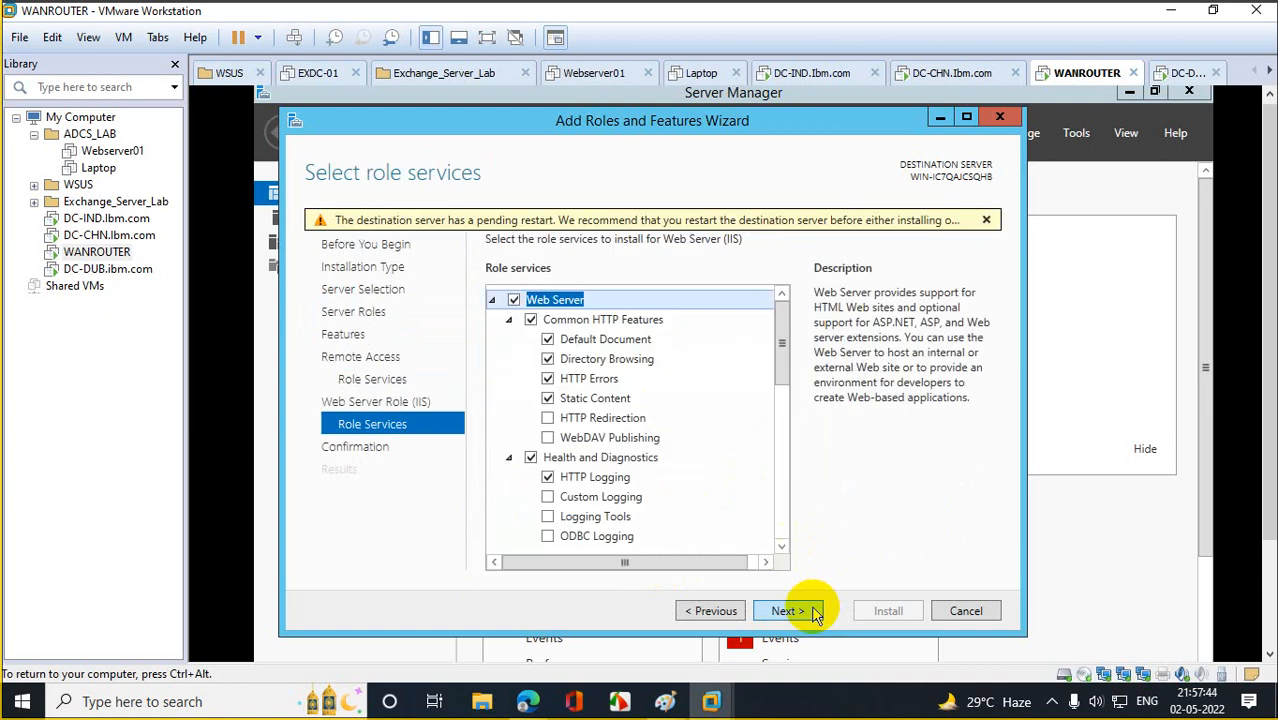
pyautogui.click(812, 611)
pyautogui.click(875, 613)
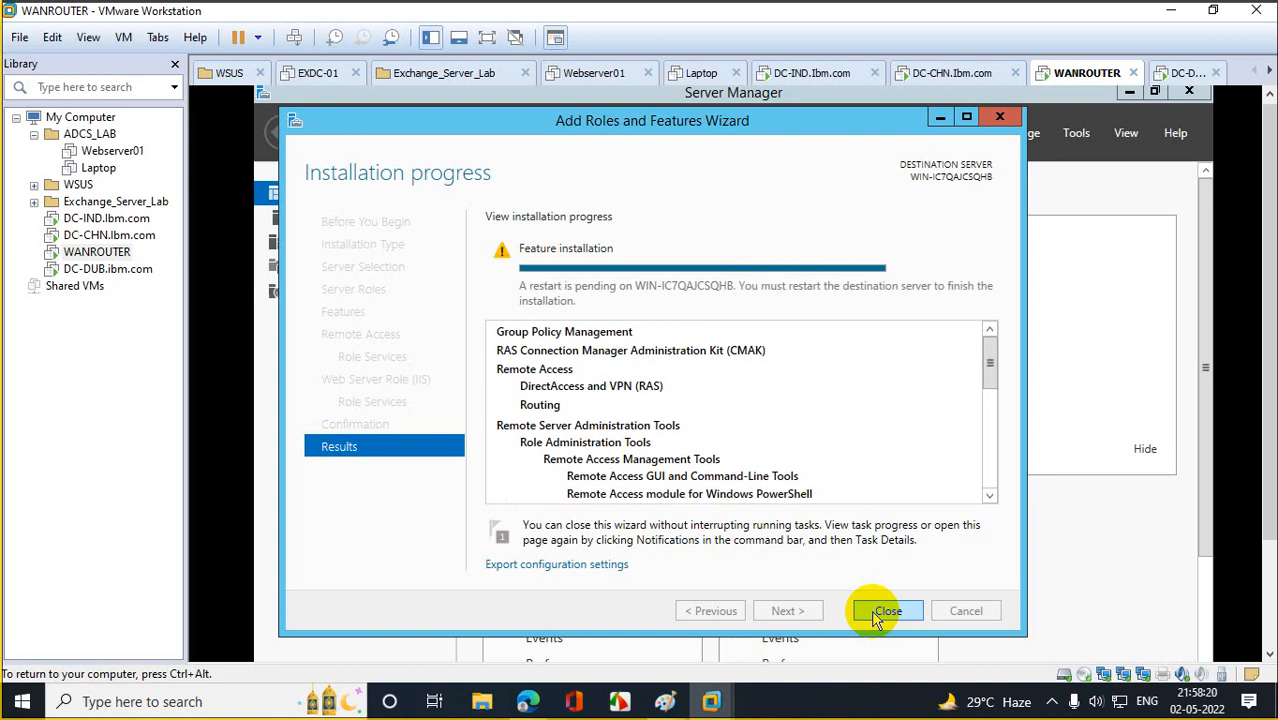
pyautogui.click(876, 614)
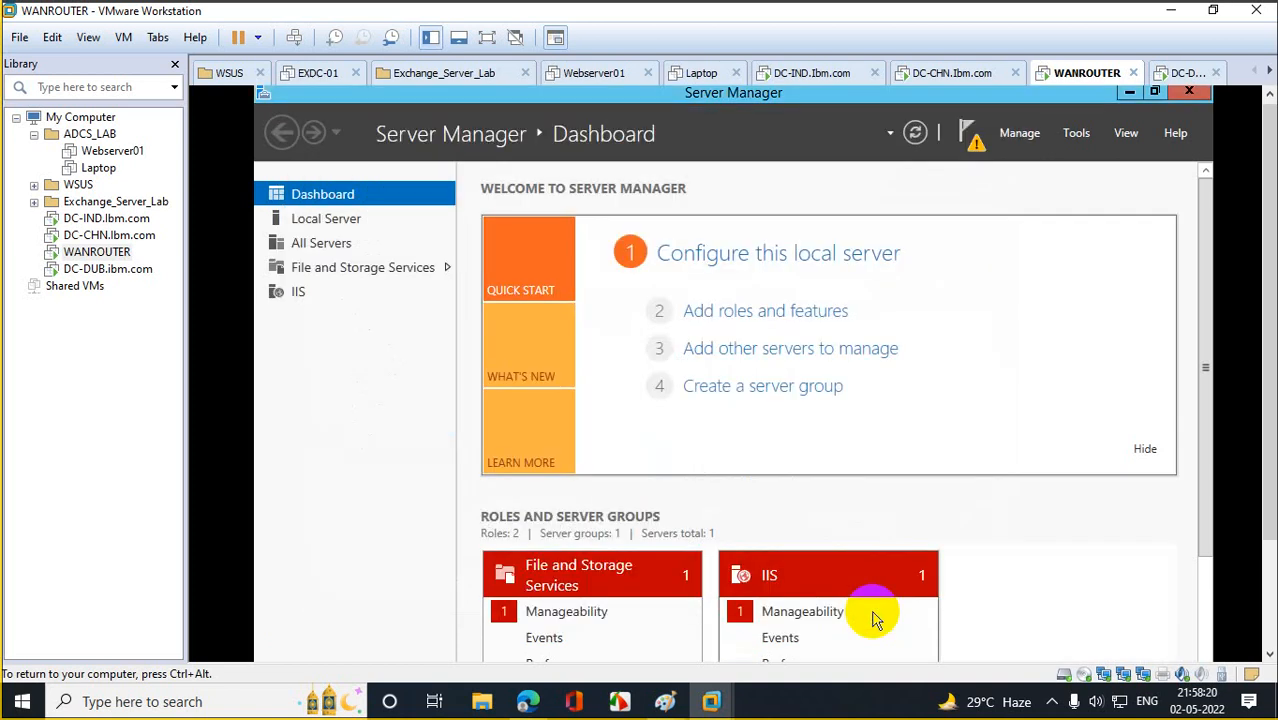
# Dismiss the restart-pending, Automatic Refresh and feature installation notifications.
pyautogui.click(970, 140)
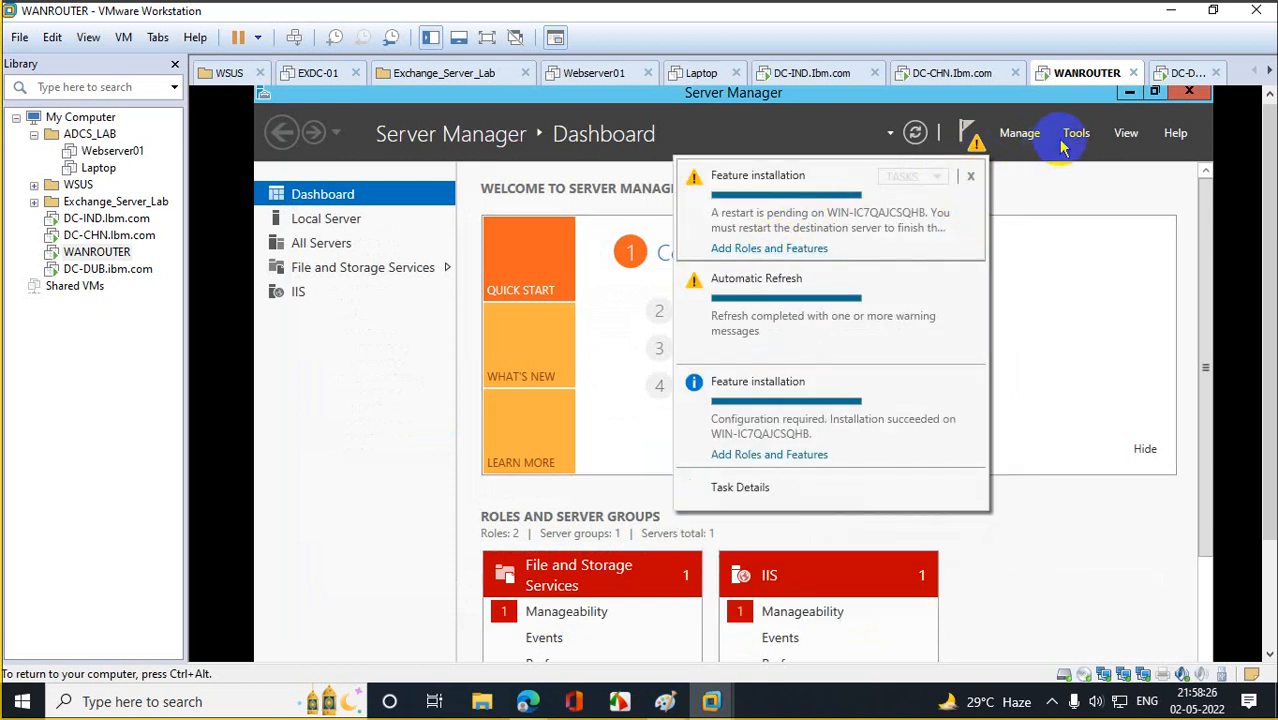
pyautogui.click(974, 180)
pyautogui.click(972, 178)
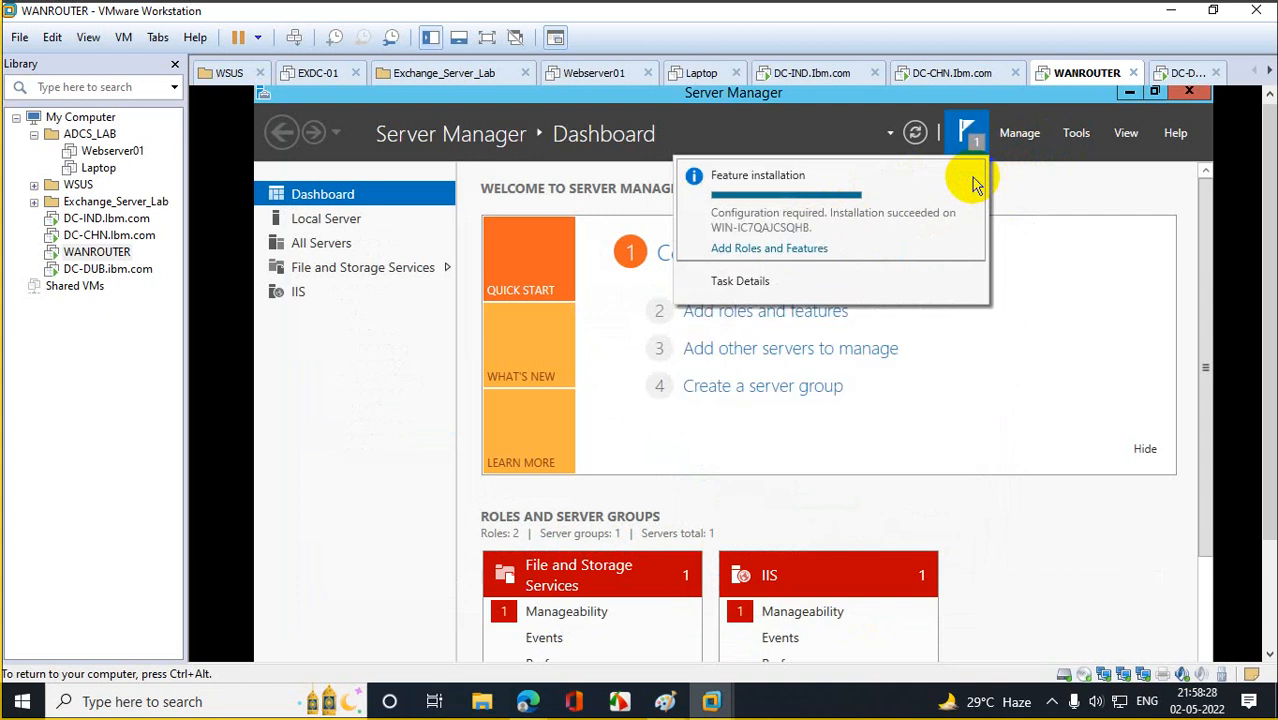
pyautogui.click(972, 178)
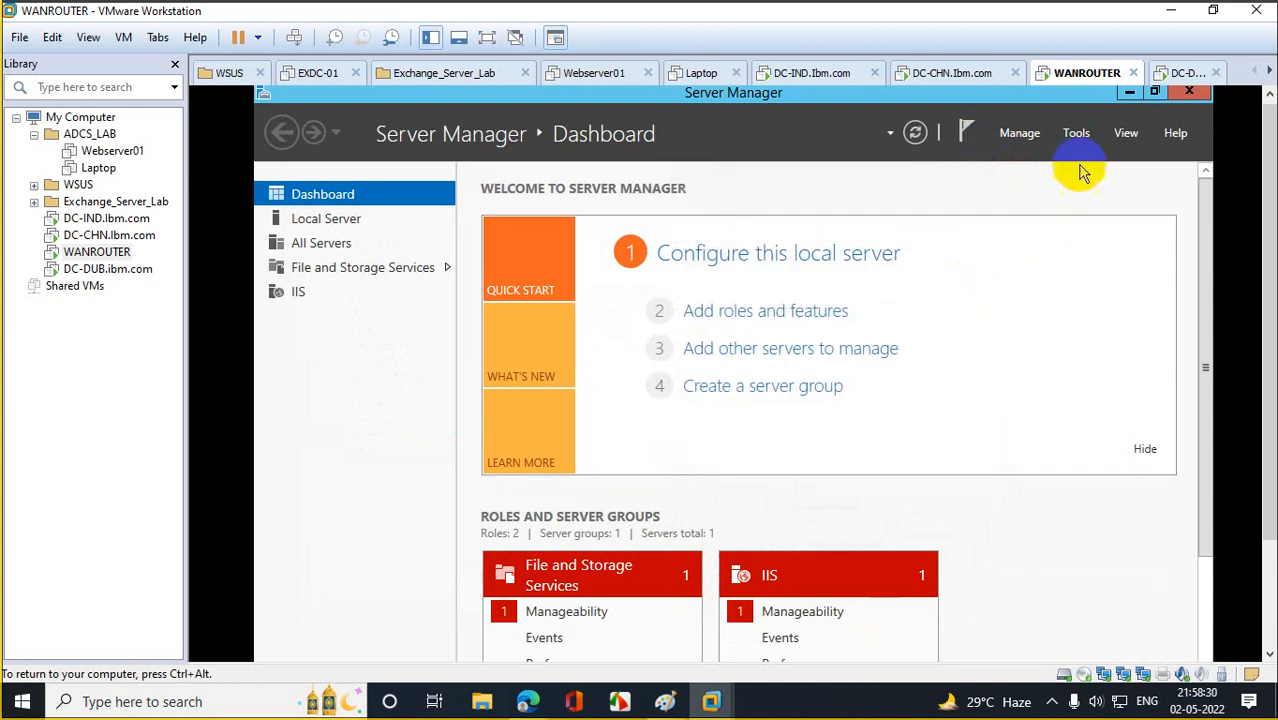
# Browse the Tools menu's administrative tools and refresh the Server Manager dashboard.
pyautogui.click(1078, 133)
pyautogui.moveTo(1275, 243); pyautogui.dragTo(1275, 337)
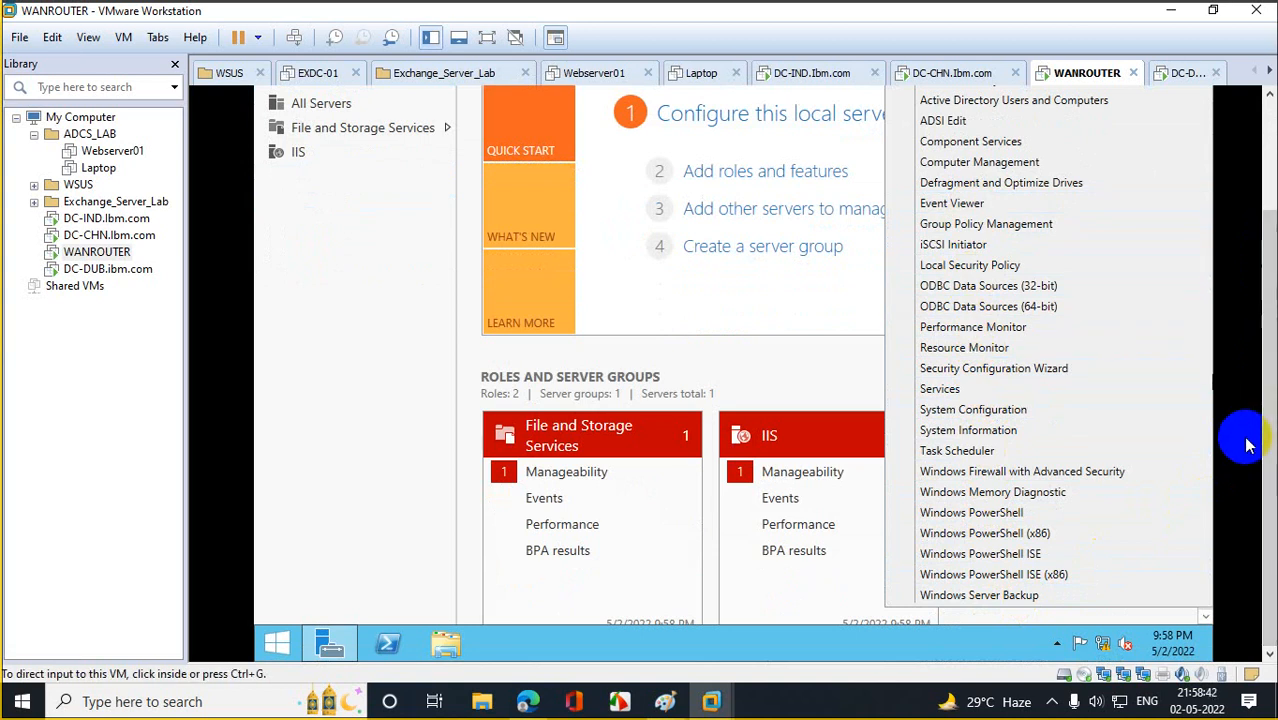
pyautogui.moveTo(1270, 403); pyautogui.dragTo(1262, 265)
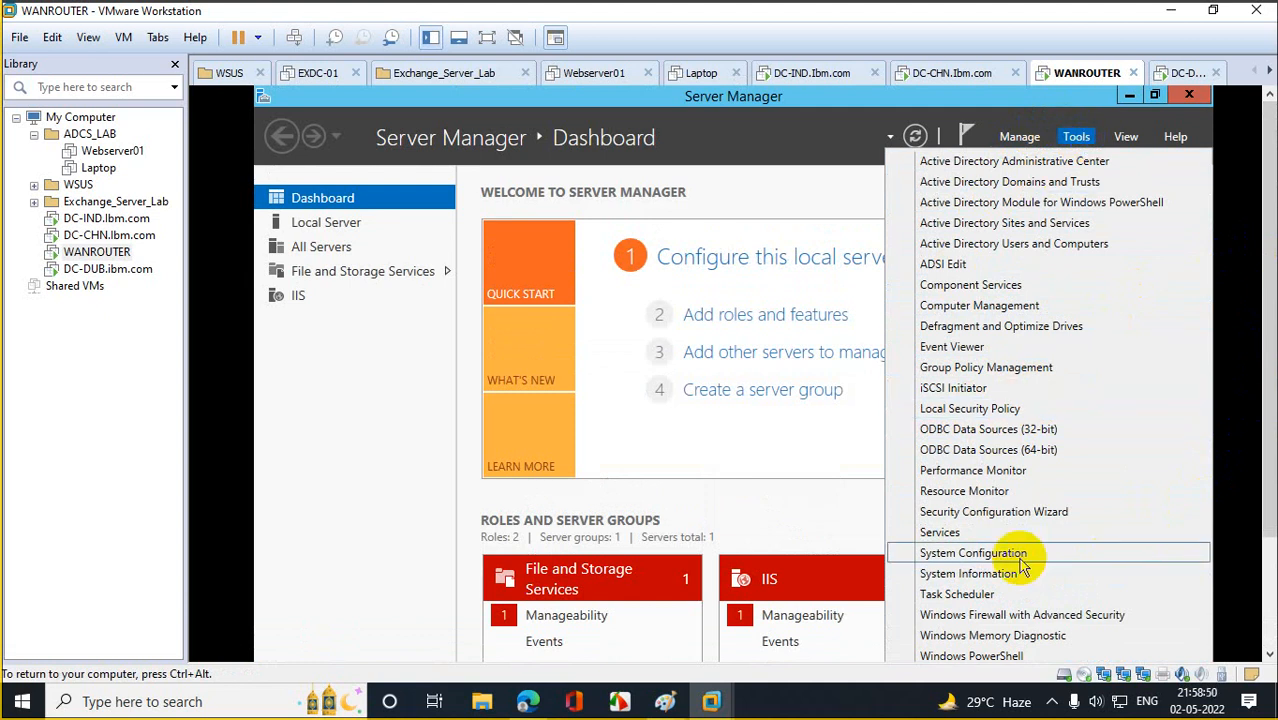
pyautogui.moveTo(1268, 344); pyautogui.dragTo(1265, 434)
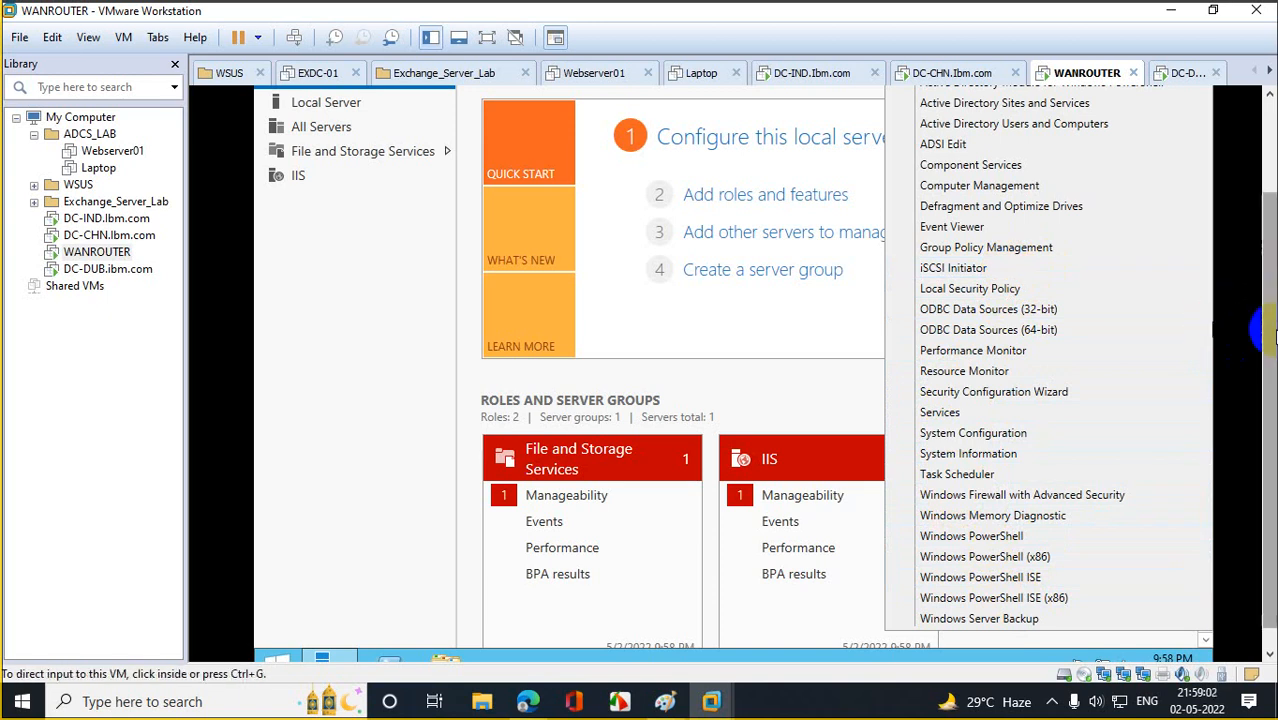
pyautogui.moveTo(1265, 330); pyautogui.dragTo(1265, 230)
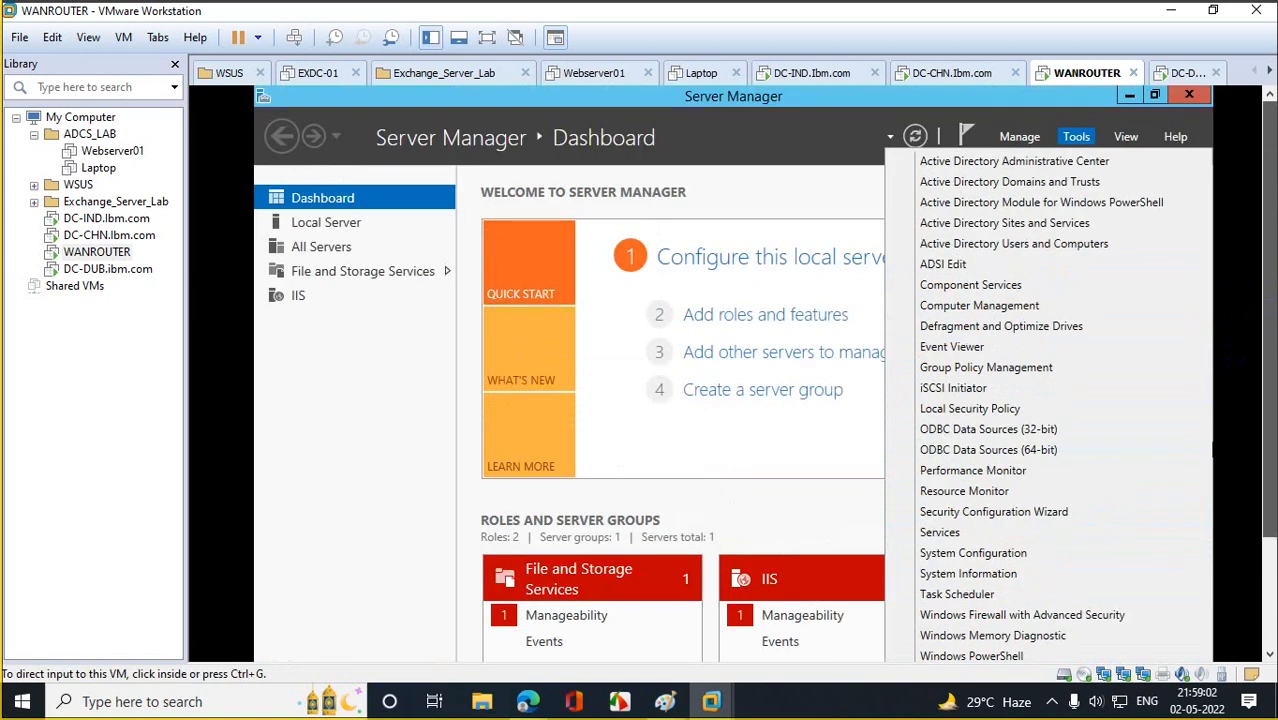
pyautogui.click(916, 137)
pyautogui.click(1075, 138)
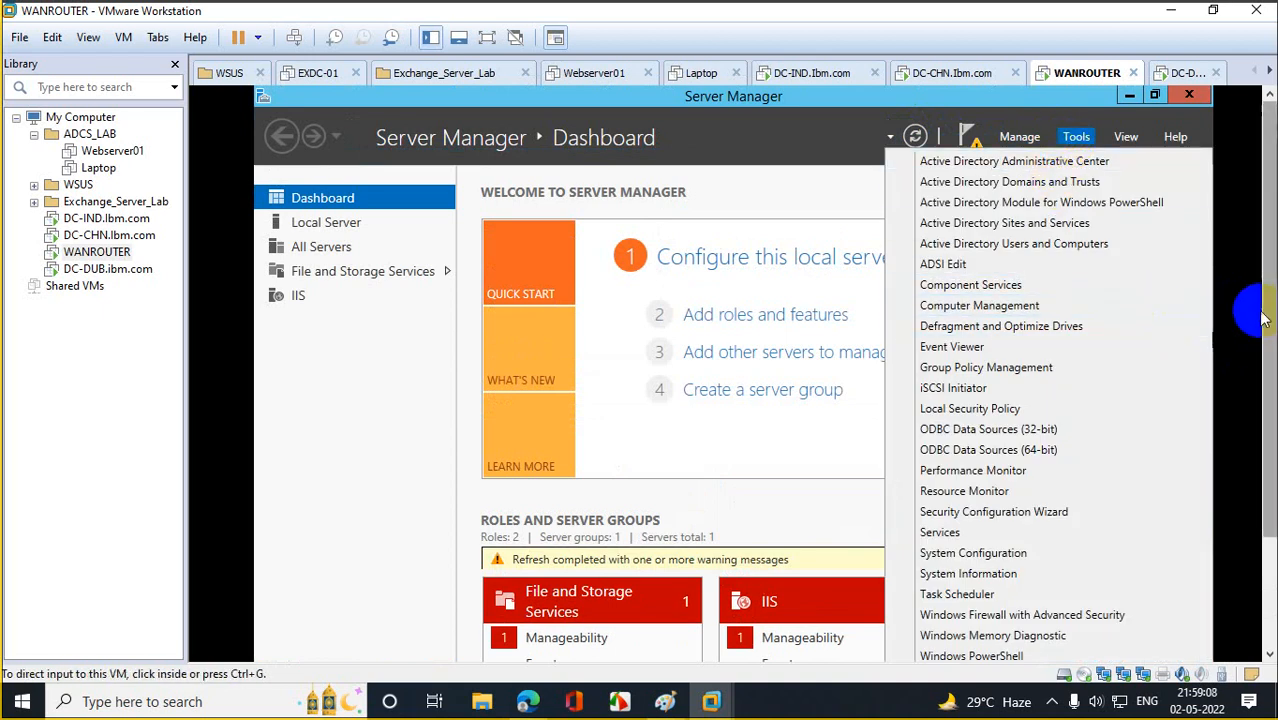
pyautogui.moveTo(1258, 295); pyautogui.dragTo(1268, 445)
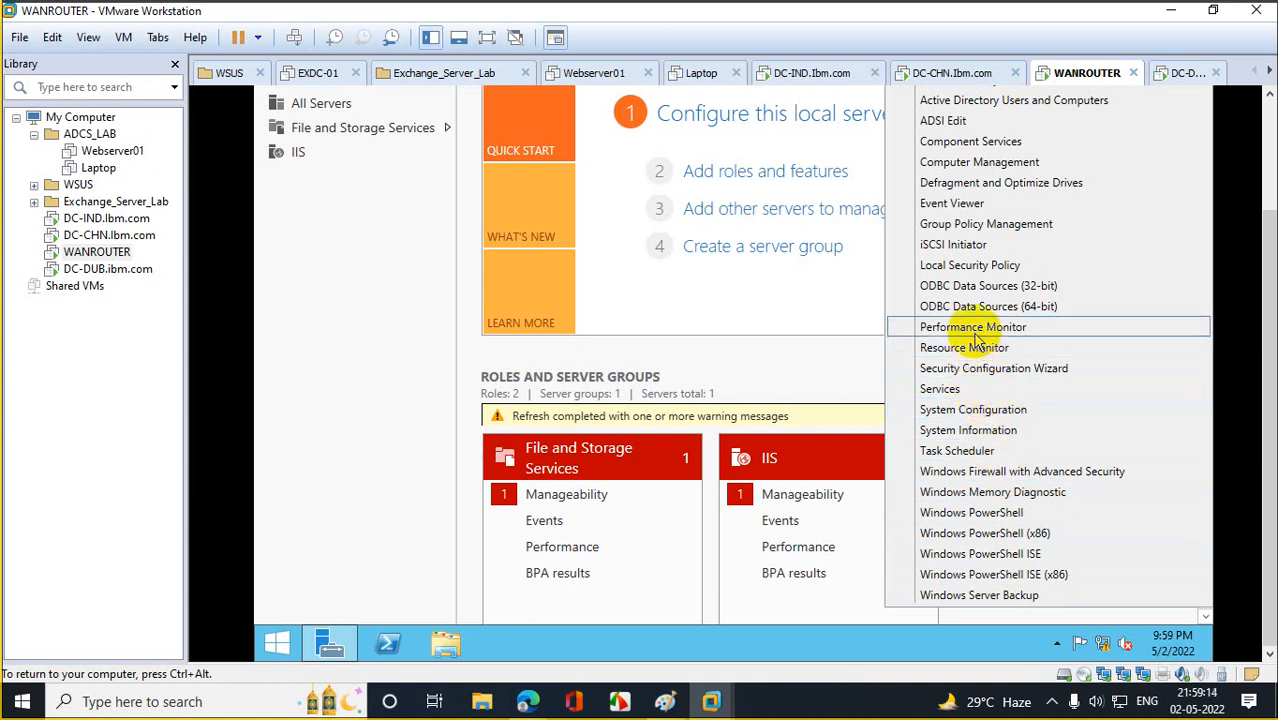
pyautogui.click(815, 362)
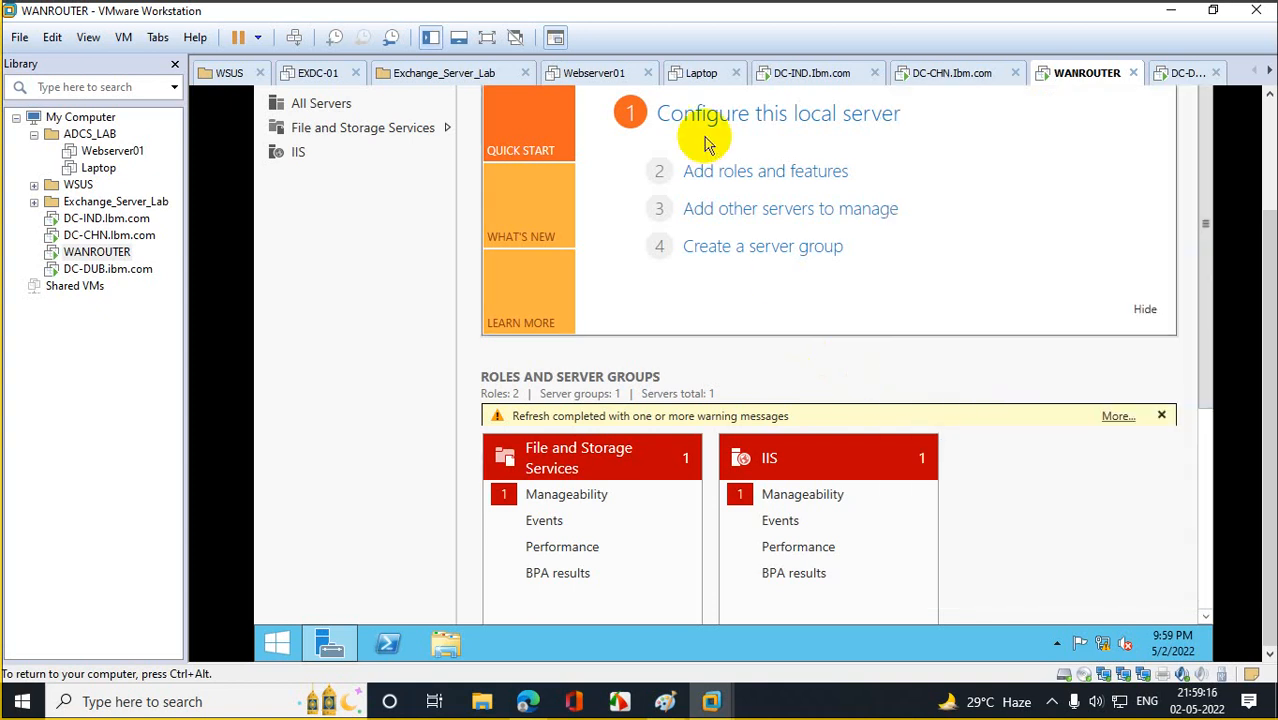
# Confirm in the Add Roles and Features server roles list that Remote Access is awaiting a restart.
pyautogui.click(701, 171)
pyautogui.click(822, 494)
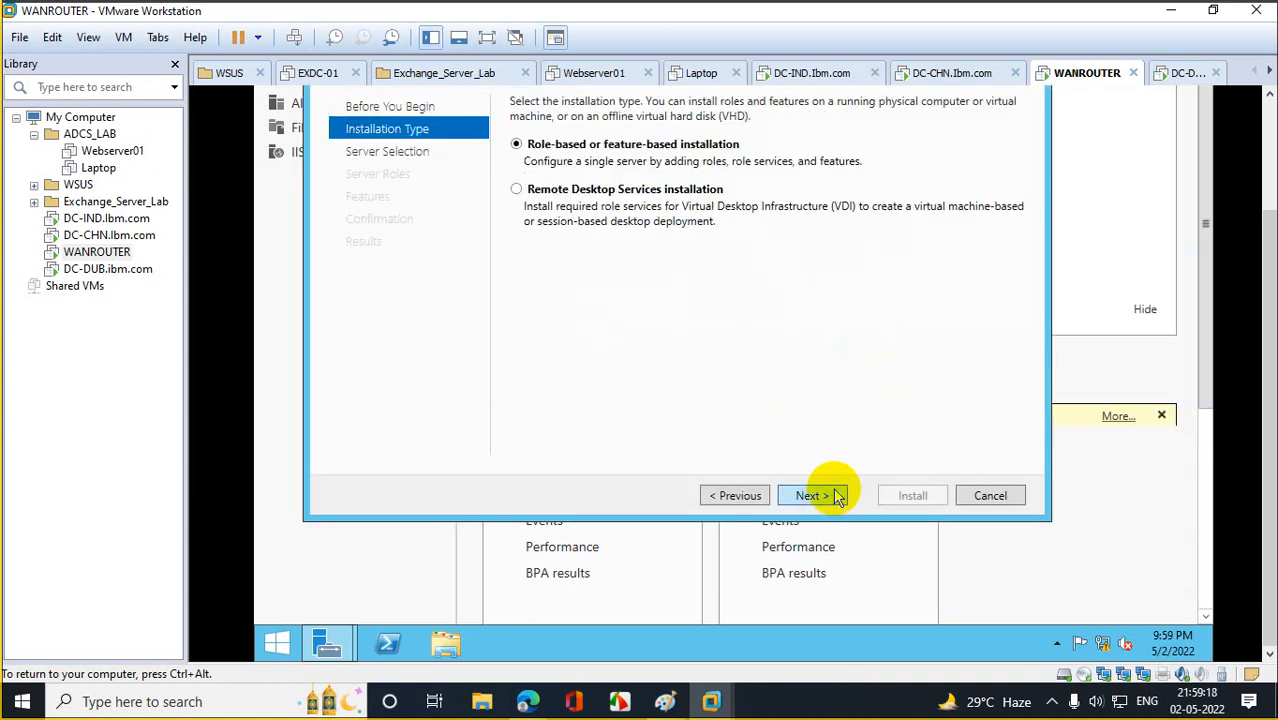
pyautogui.click(826, 495)
pyautogui.click(812, 495)
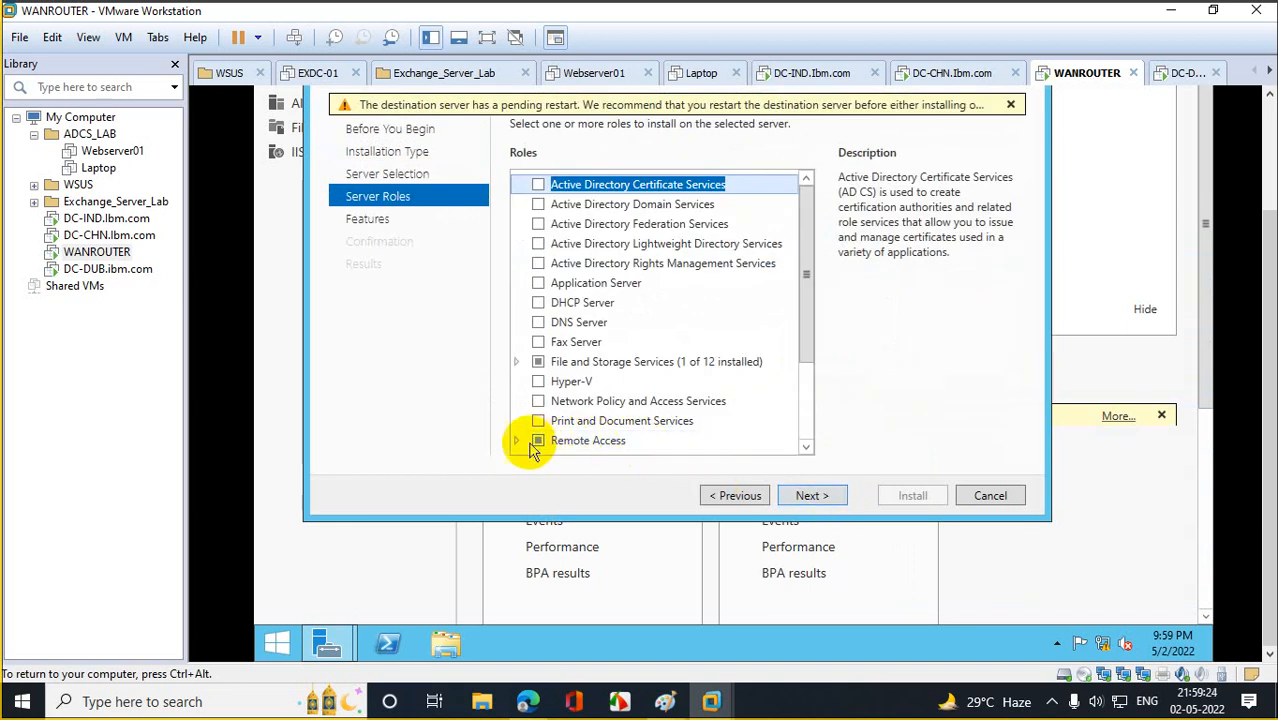
pyautogui.click(523, 444)
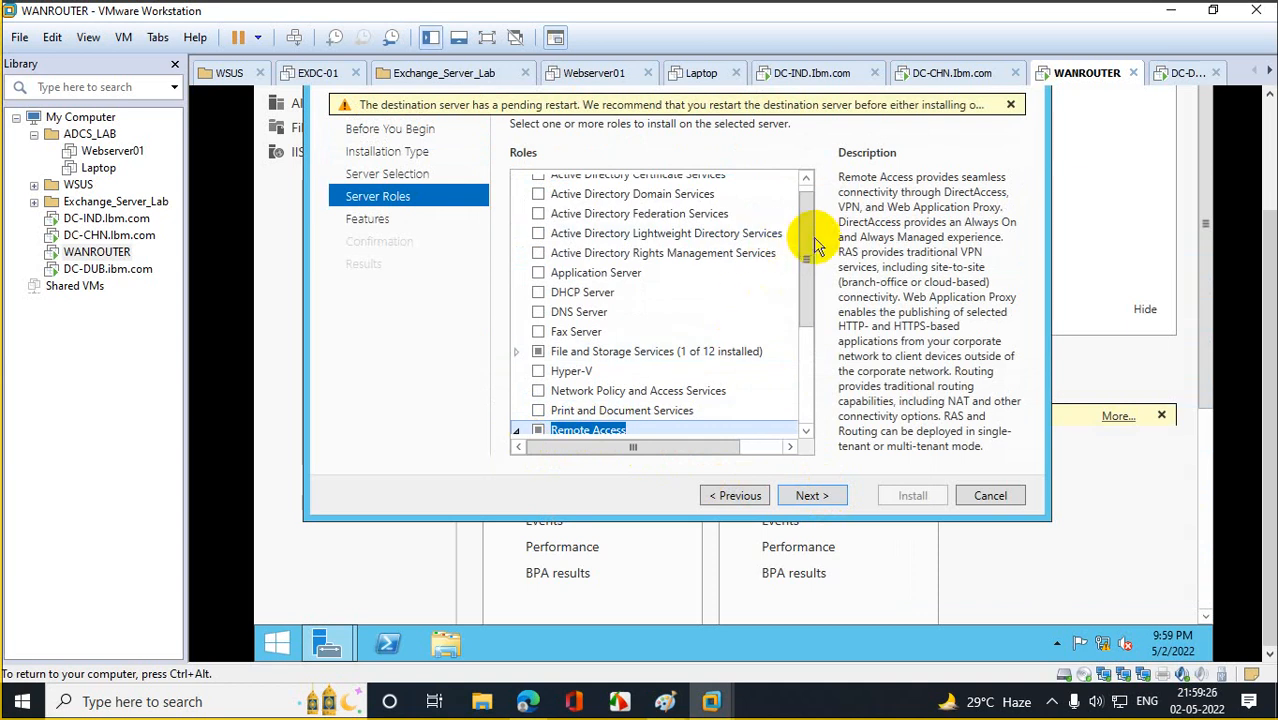
pyautogui.moveTo(810, 253); pyautogui.dragTo(820, 297)
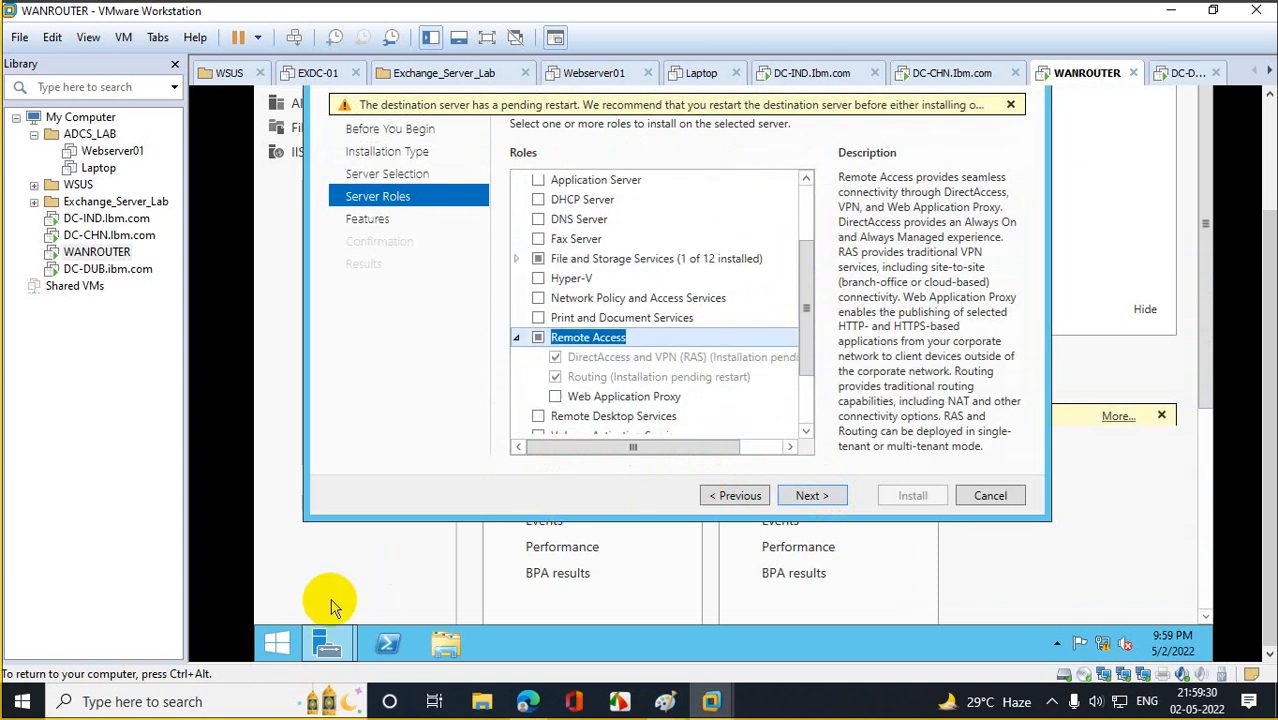
# Restart WANROUTER from the Start screen's power options and confirm the restart.
pyautogui.click(282, 641)
pyautogui.moveTo(1269, 326); pyautogui.dragTo(1266, 208)
pyautogui.click(1100, 172)
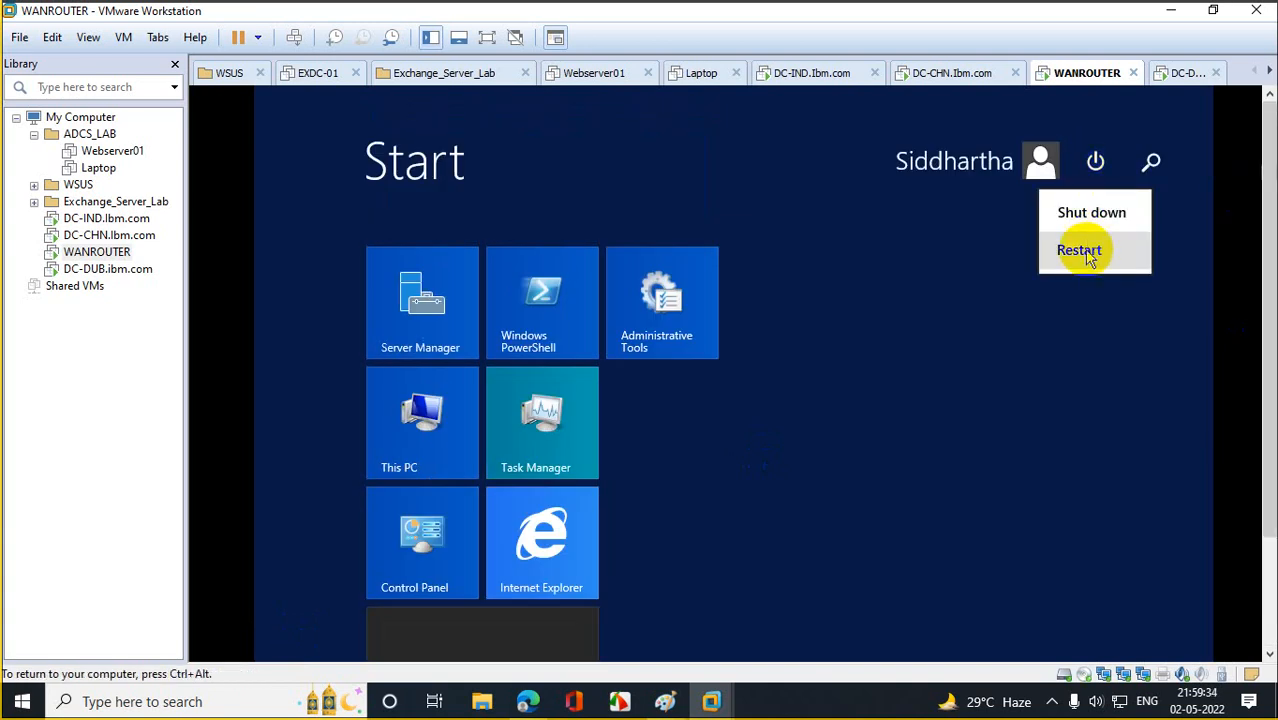
pyautogui.click(1081, 249)
pyautogui.click(1127, 318)
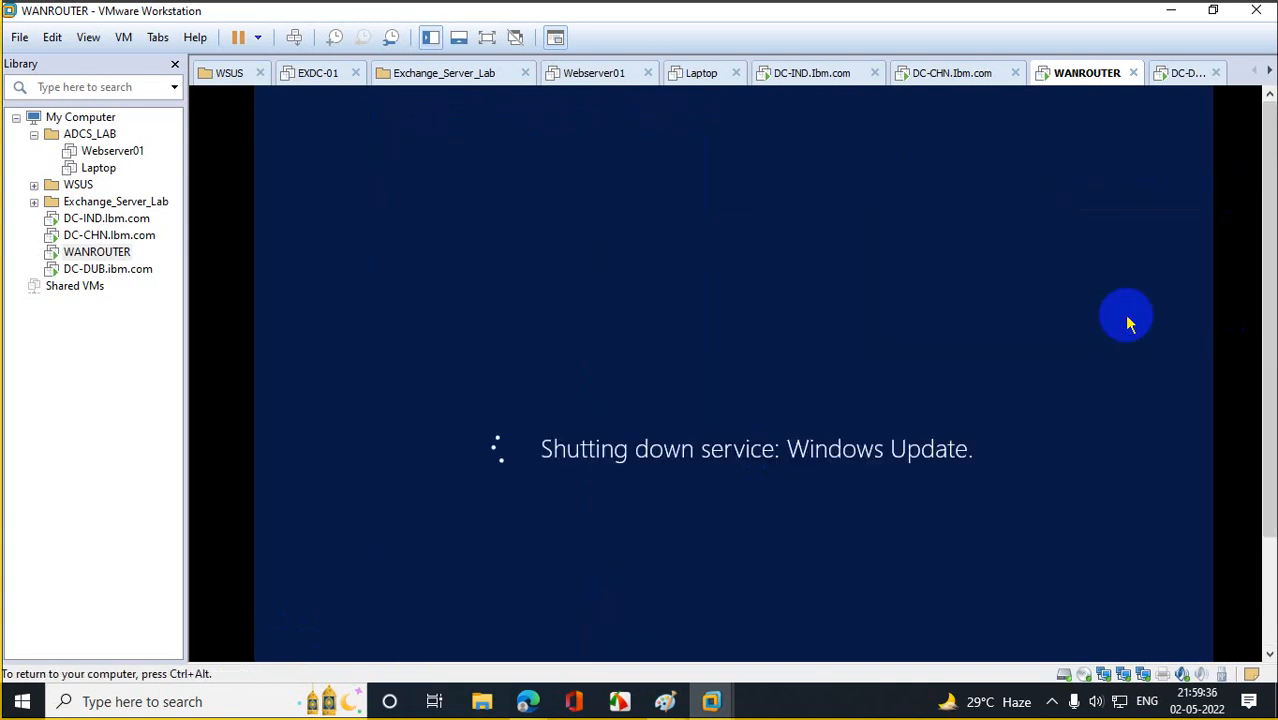
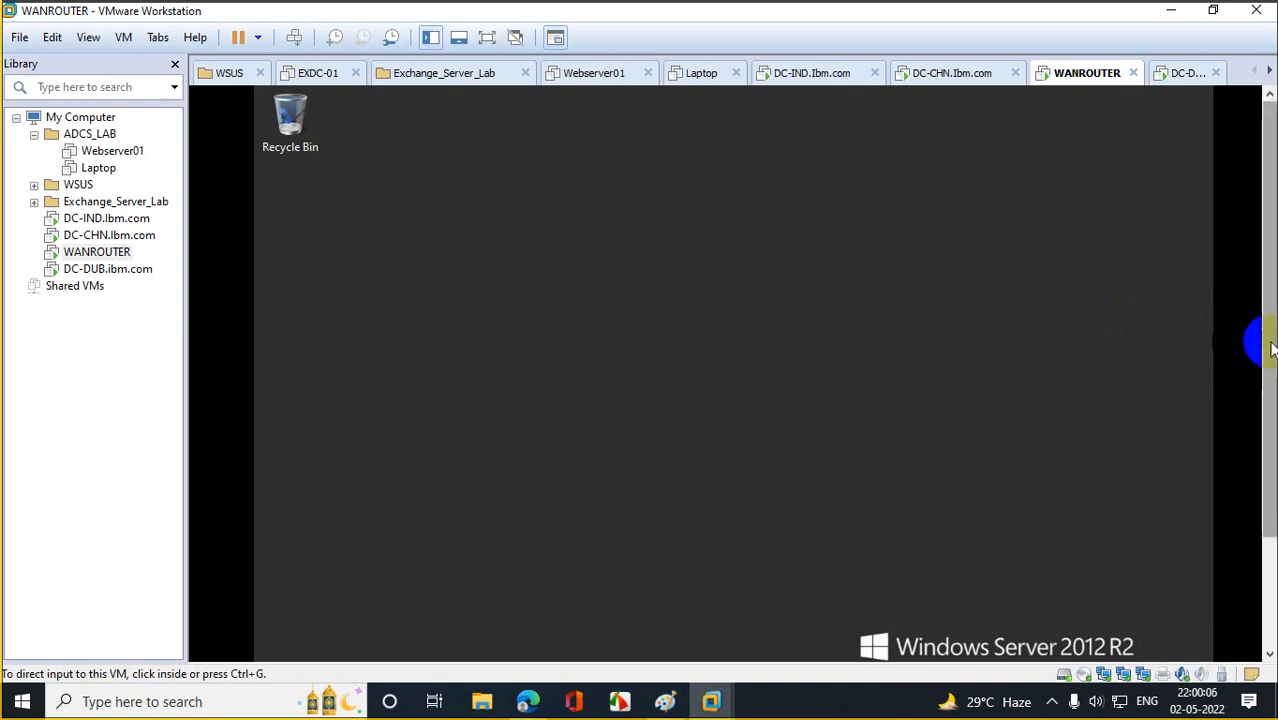
# On WANROUTER, launch Routing and Remote Access from Server Manager's Tools menu.
pyautogui.moveTo(1270, 360); pyautogui.dragTo(1270, 468)
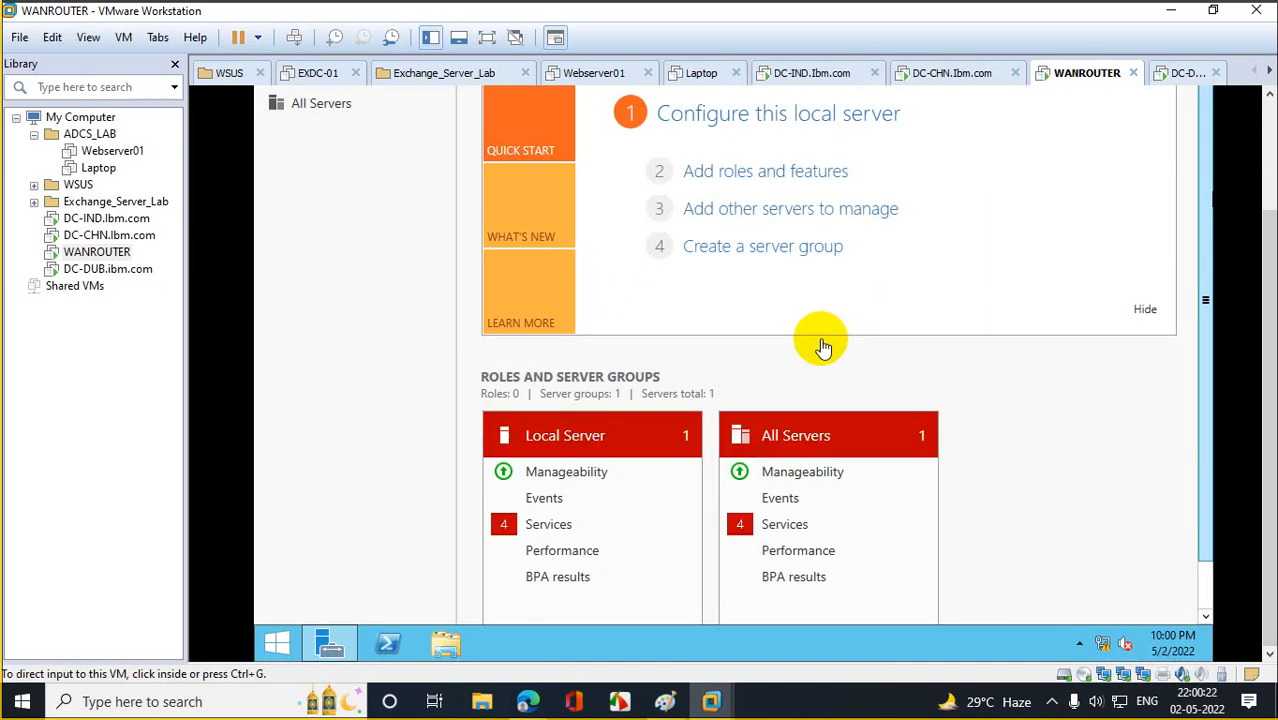
pyautogui.moveTo(1269, 234); pyautogui.dragTo(1266, 94)
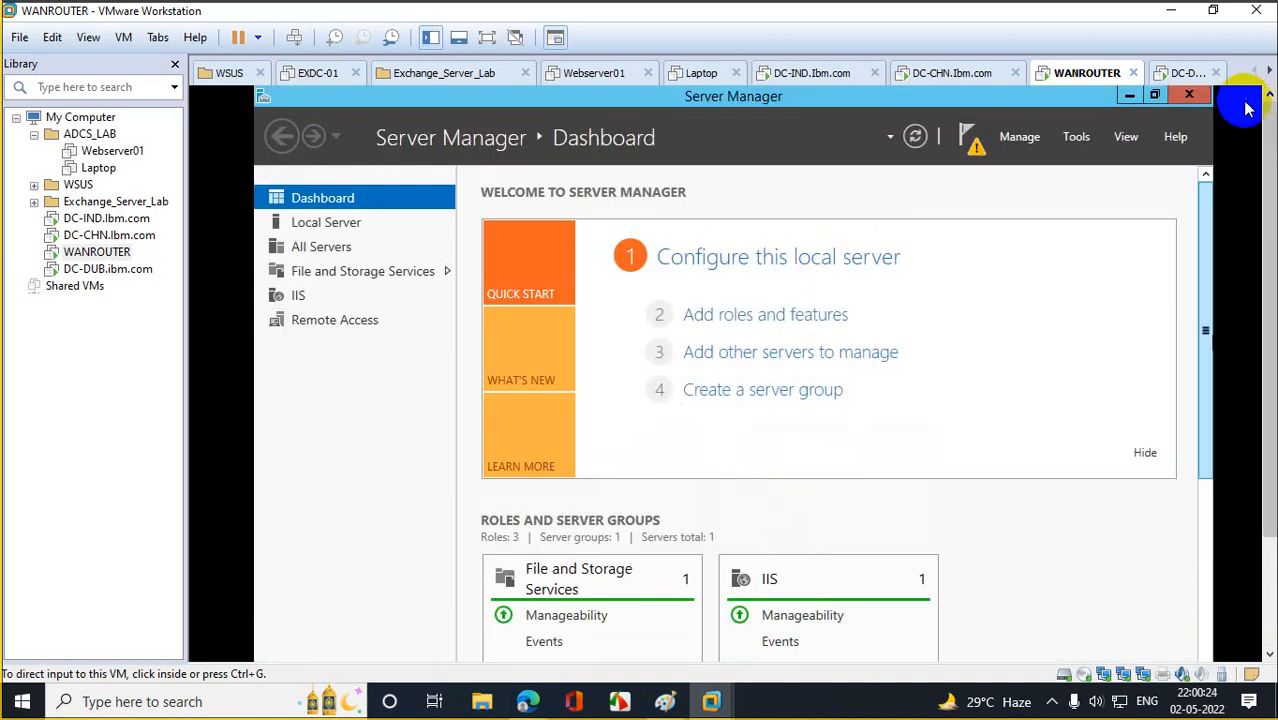
pyautogui.click(1072, 138)
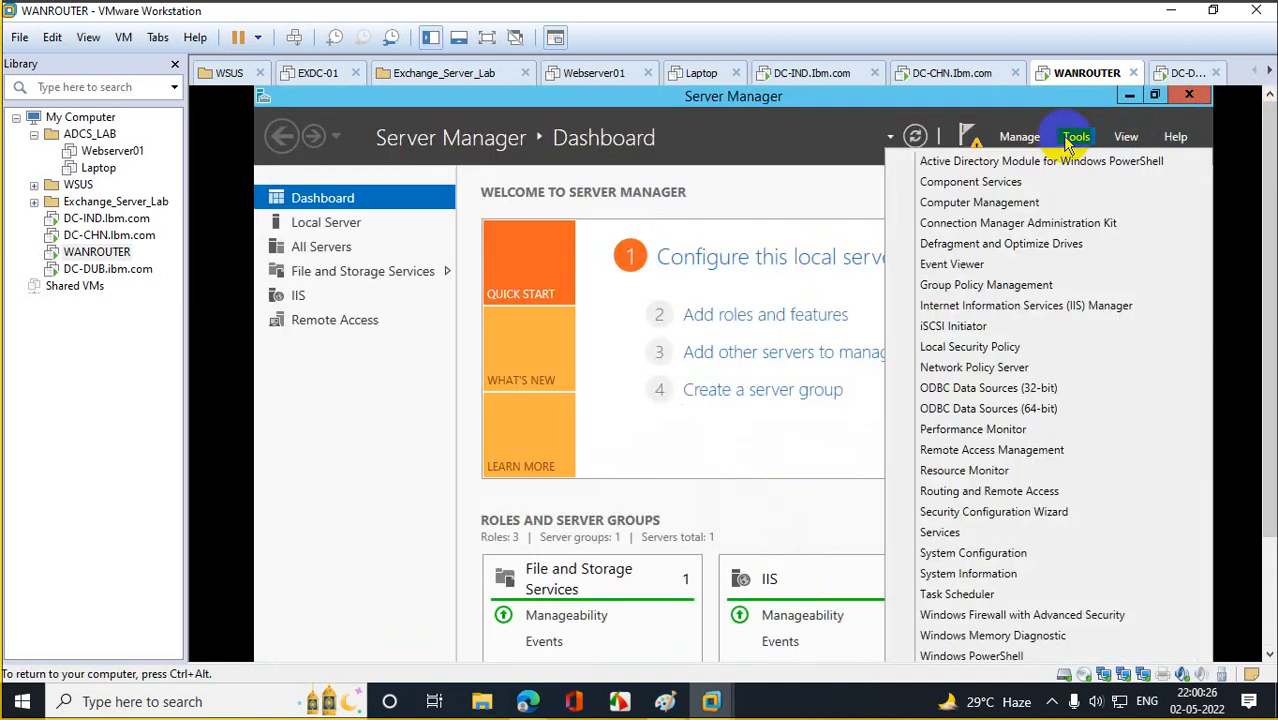
pyautogui.moveTo(1269, 334); pyautogui.dragTo(1267, 440)
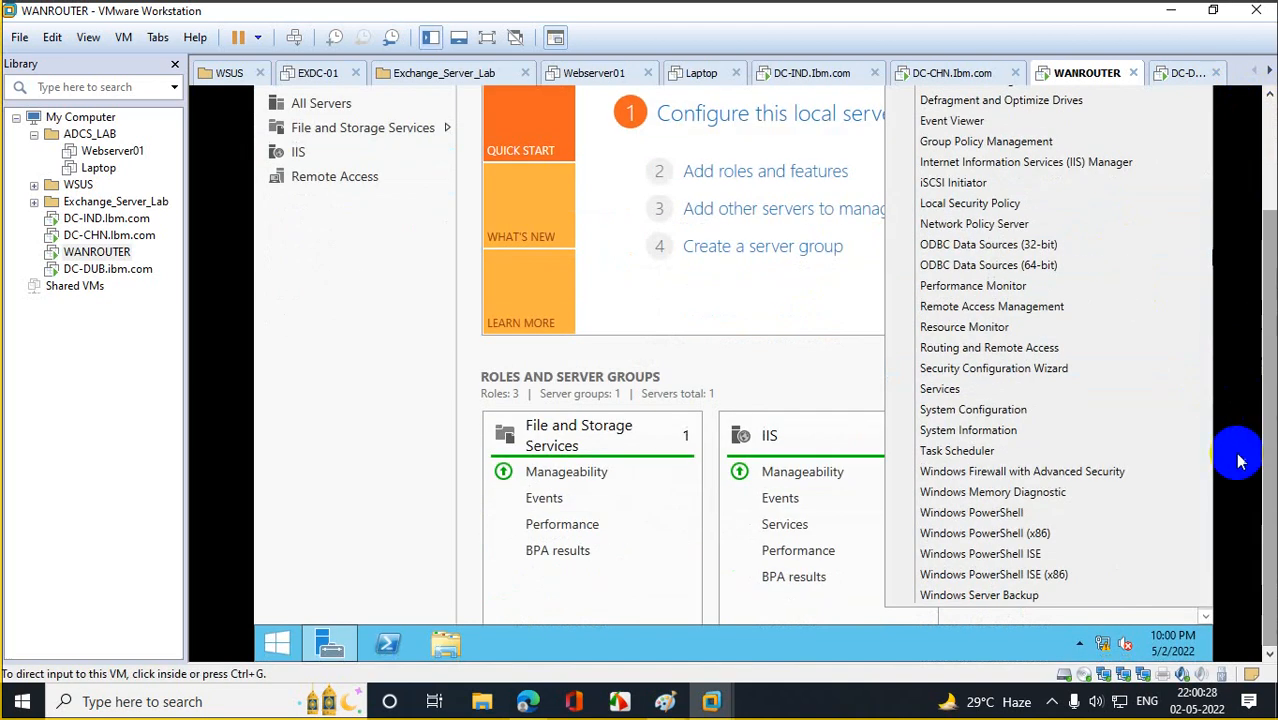
pyautogui.click(969, 350)
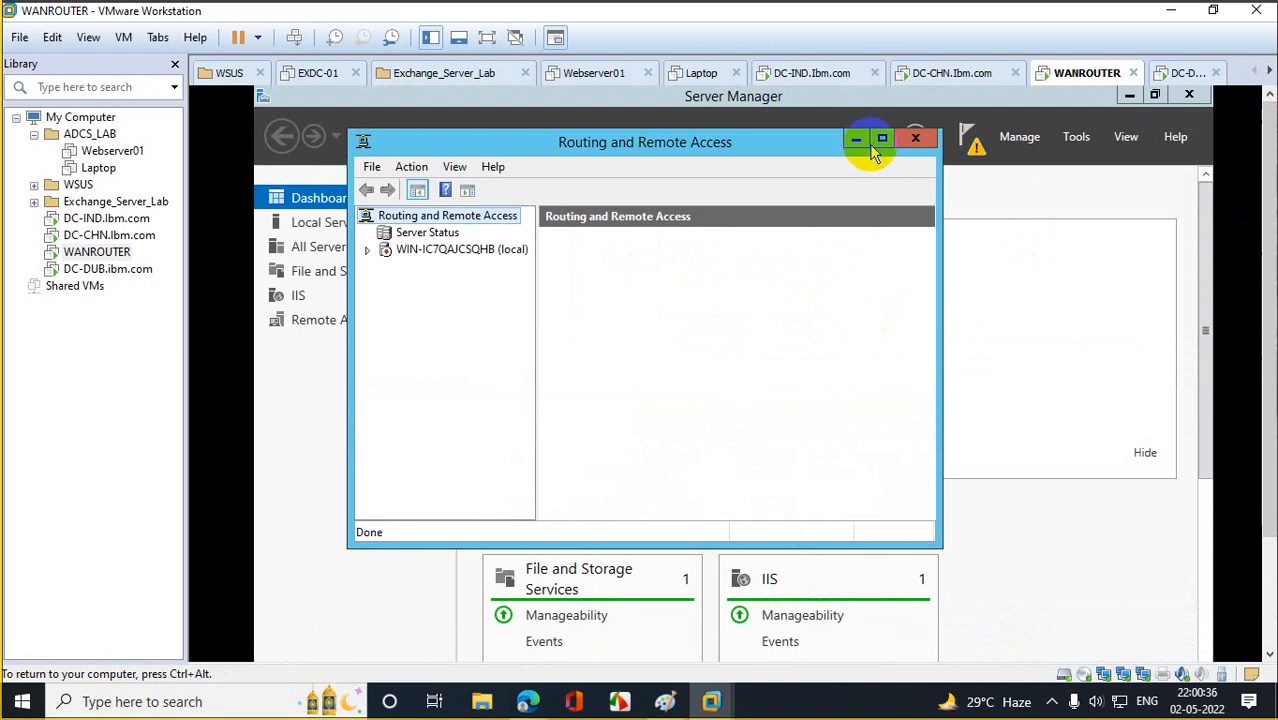
# Enable Routing and Remote Access on the local server with a custom LAN routing configuration and start the service.
pyautogui.click(876, 139)
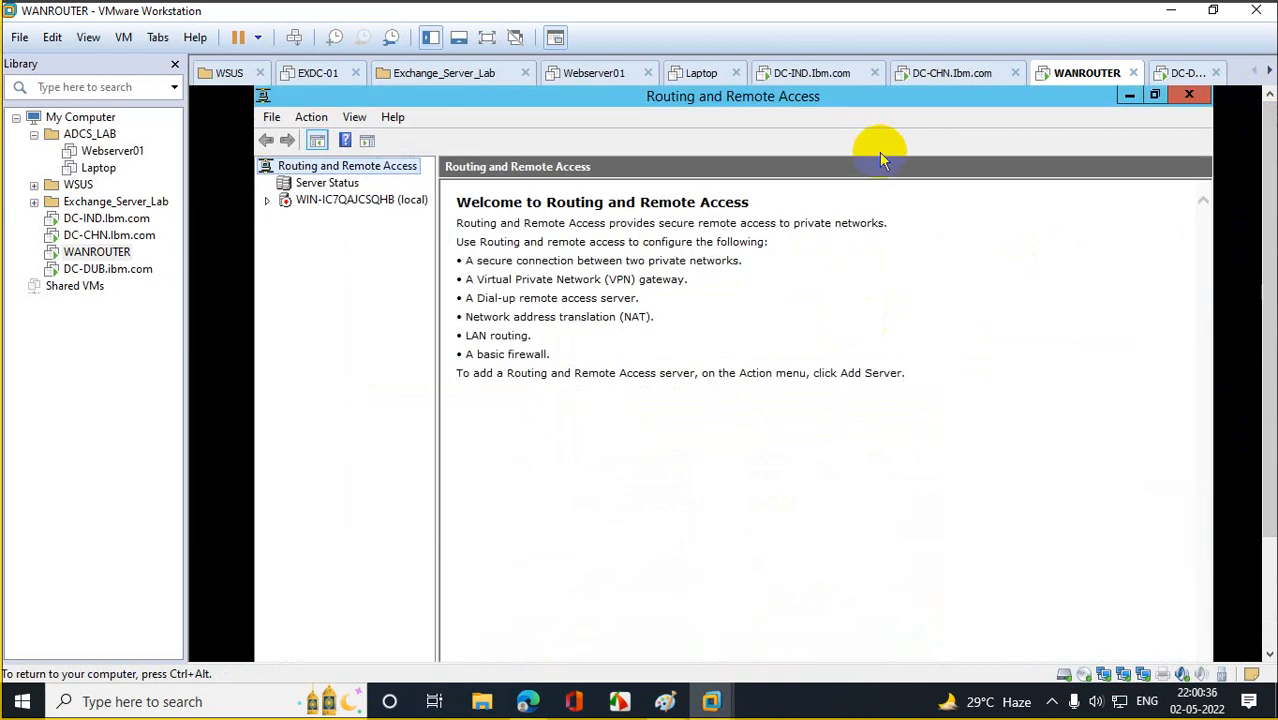
pyautogui.rightClick(308, 207)
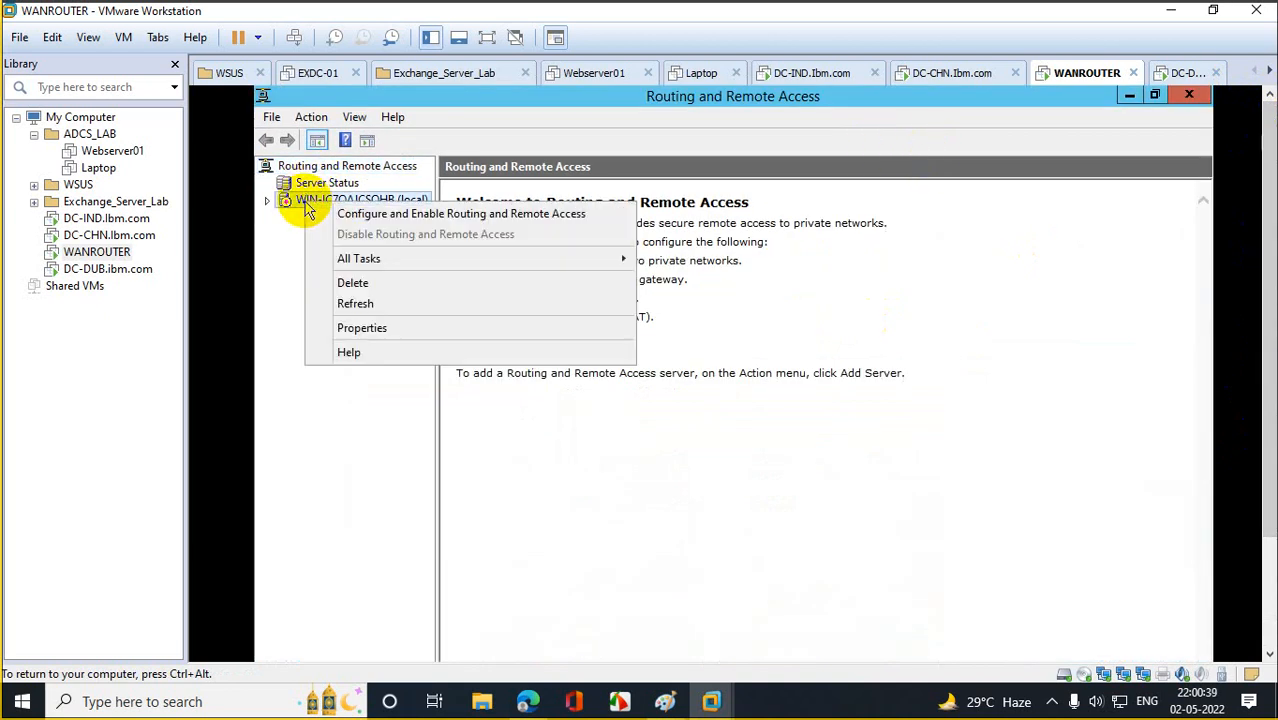
pyautogui.click(378, 216)
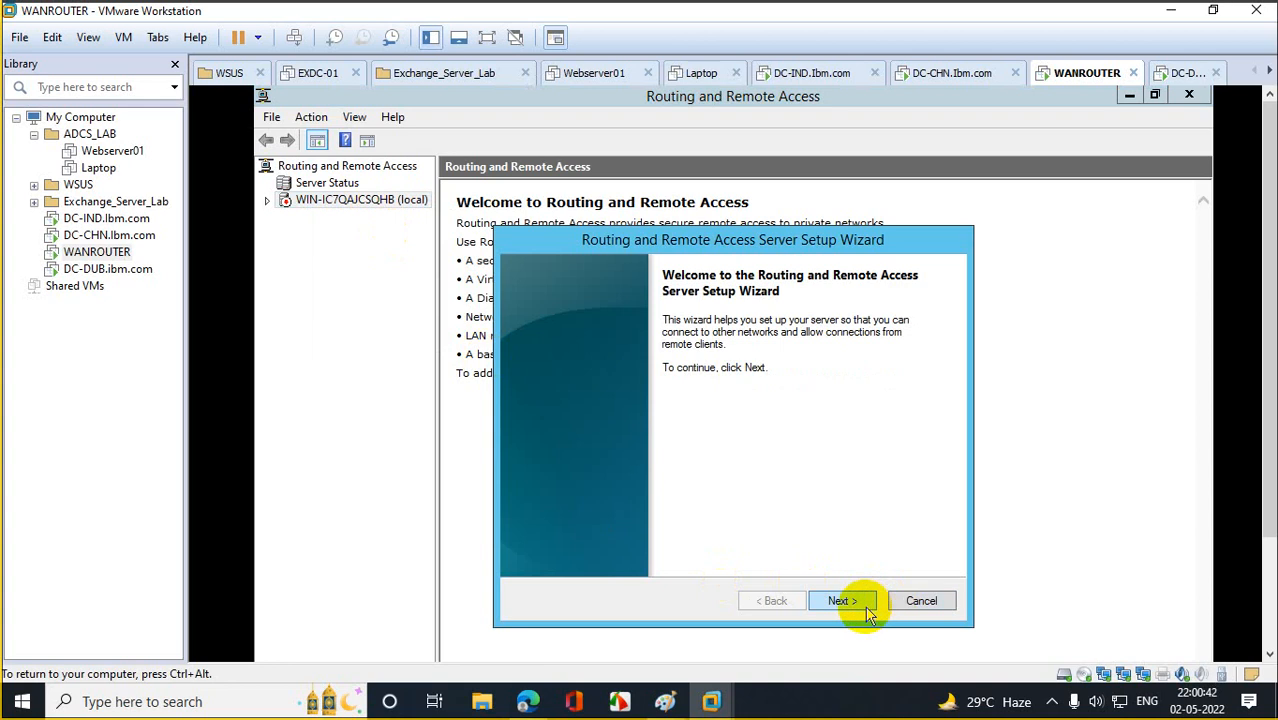
pyautogui.click(869, 614)
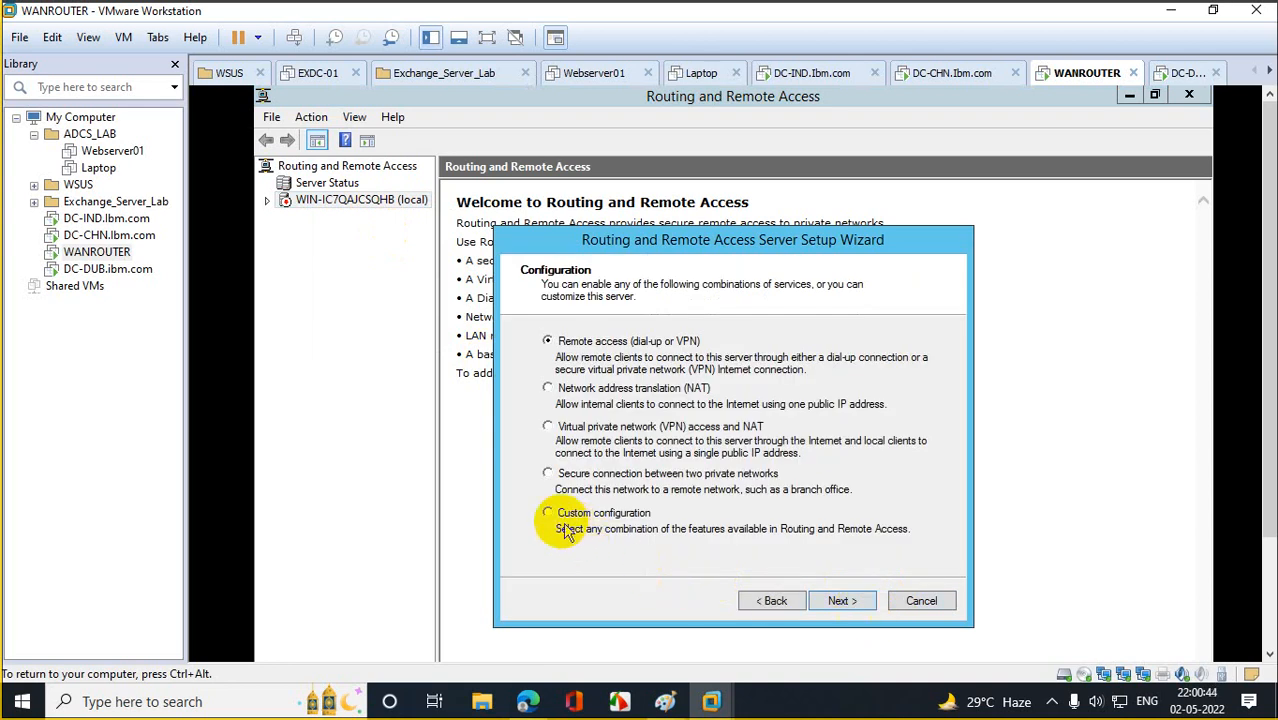
pyautogui.click(548, 513)
pyautogui.click(838, 600)
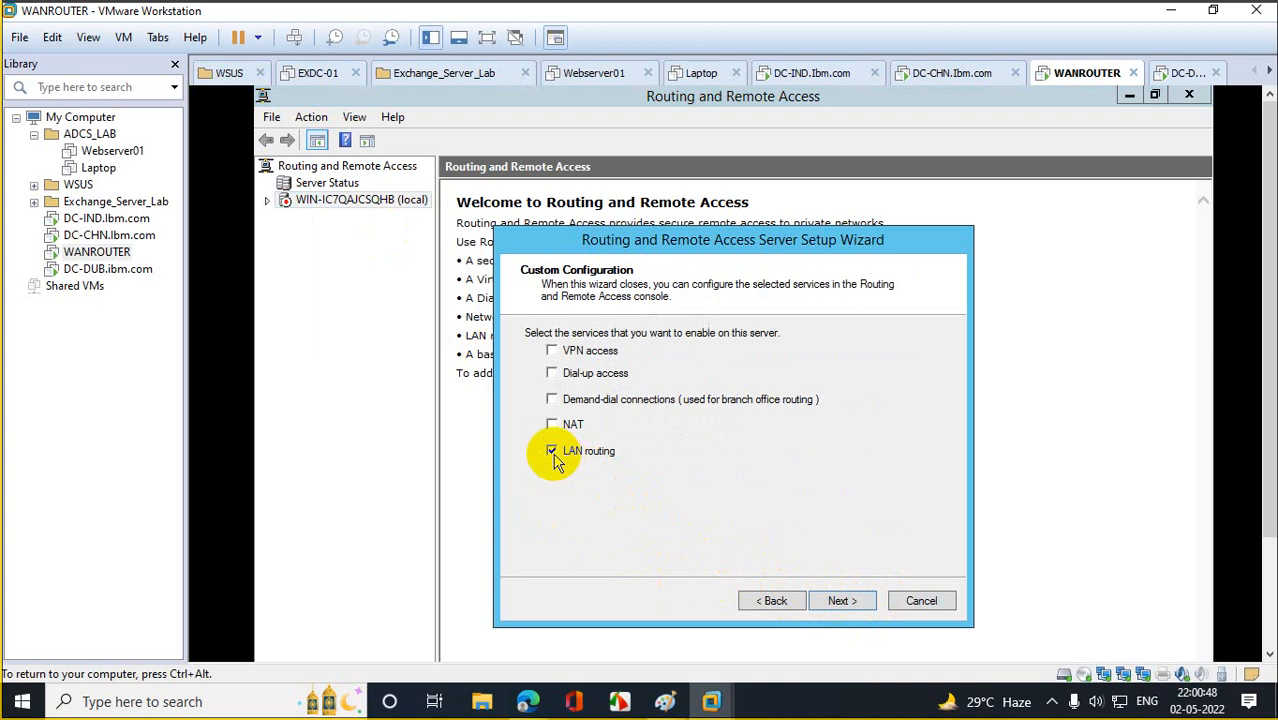
pyautogui.click(842, 600)
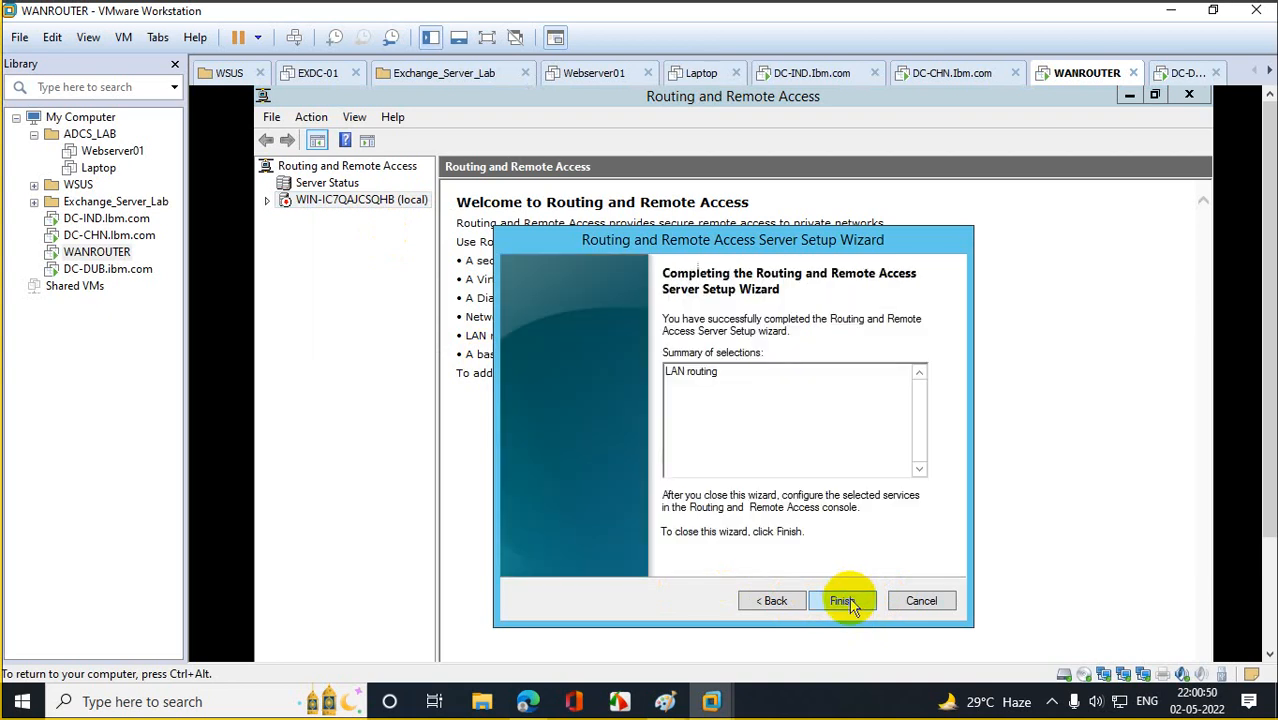
pyautogui.click(845, 603)
pyautogui.click(905, 532)
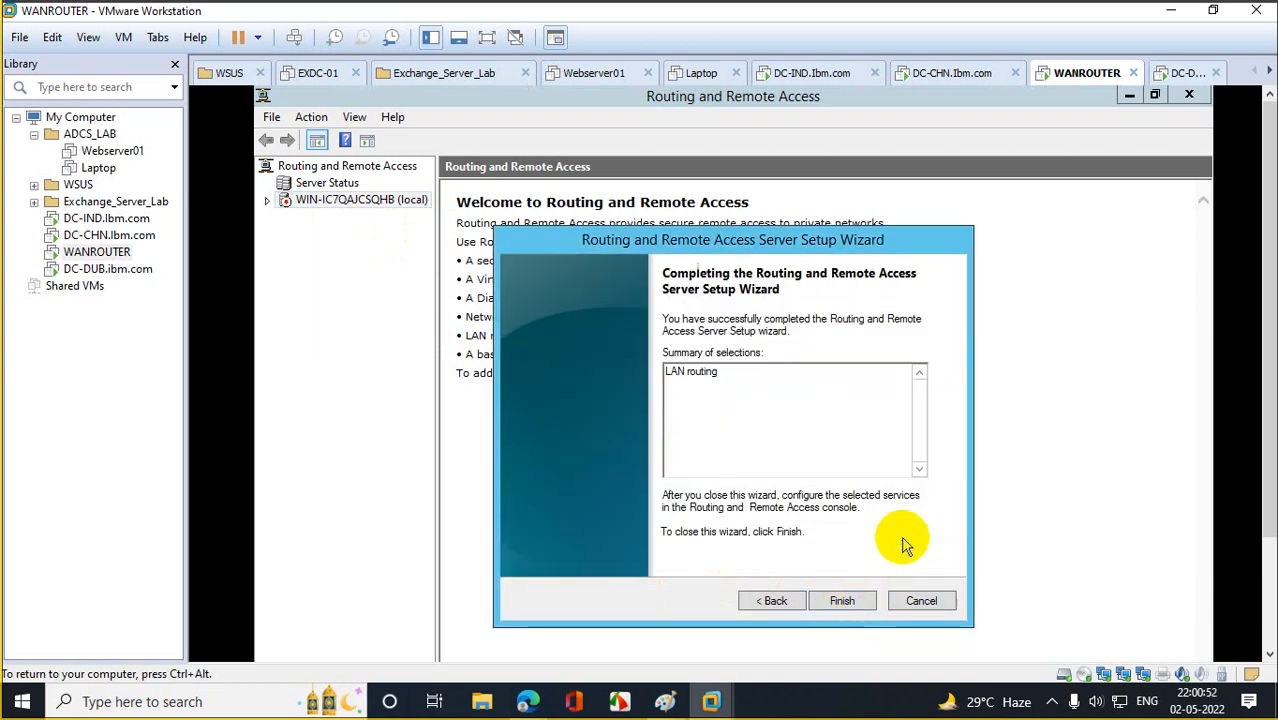
pyautogui.click(768, 478)
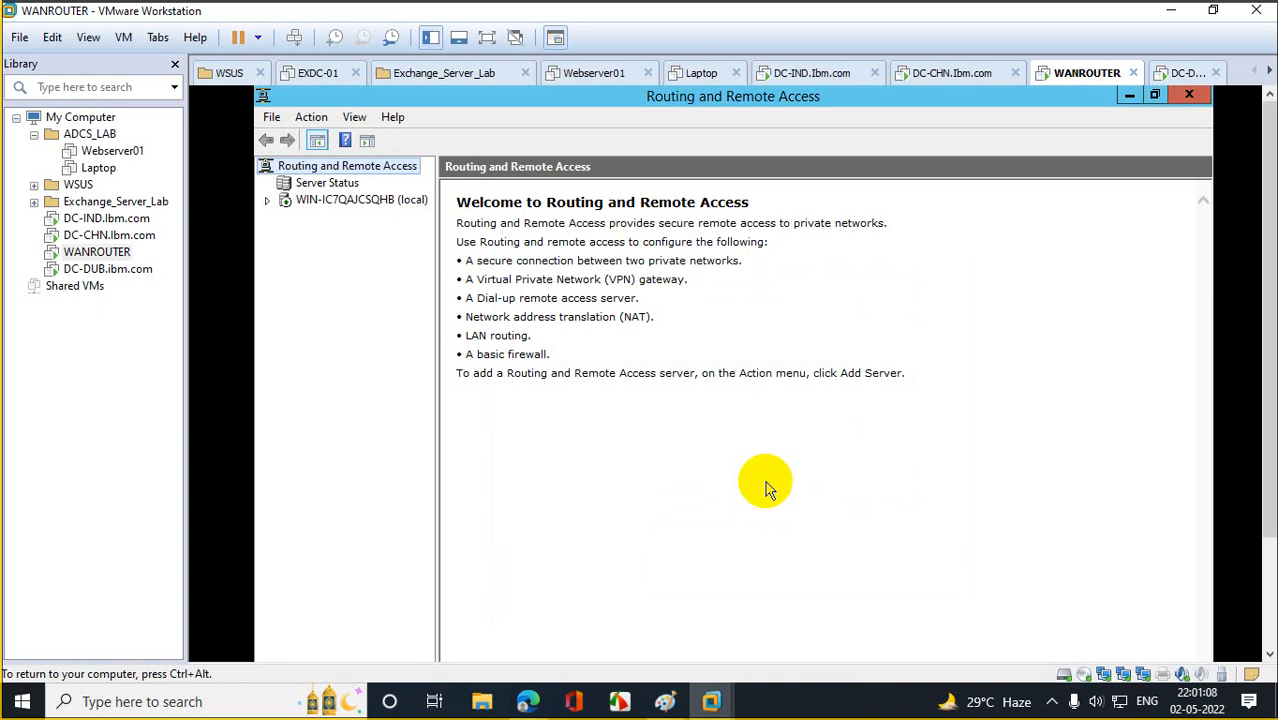
# Sign in to DC-IND as Administrator with the account password via Ctrl+Alt+Del.
pyautogui.click(99, 220)
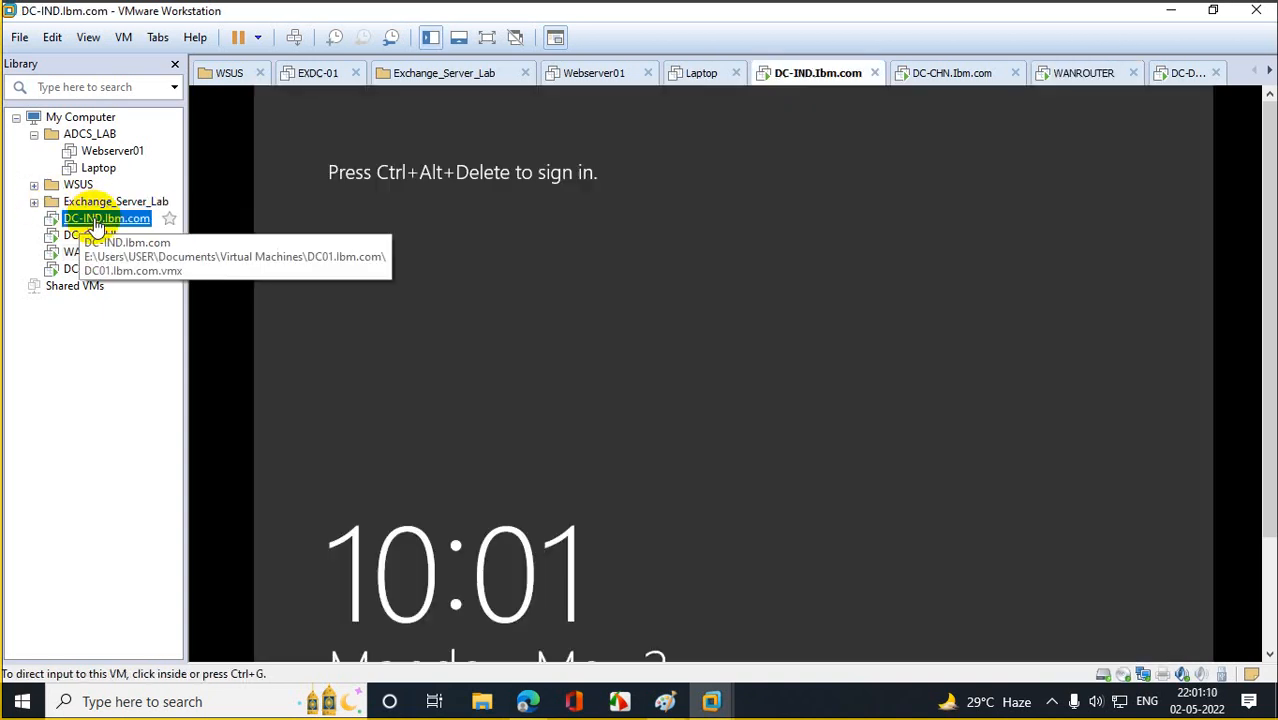
pyautogui.rightClick(104, 220)
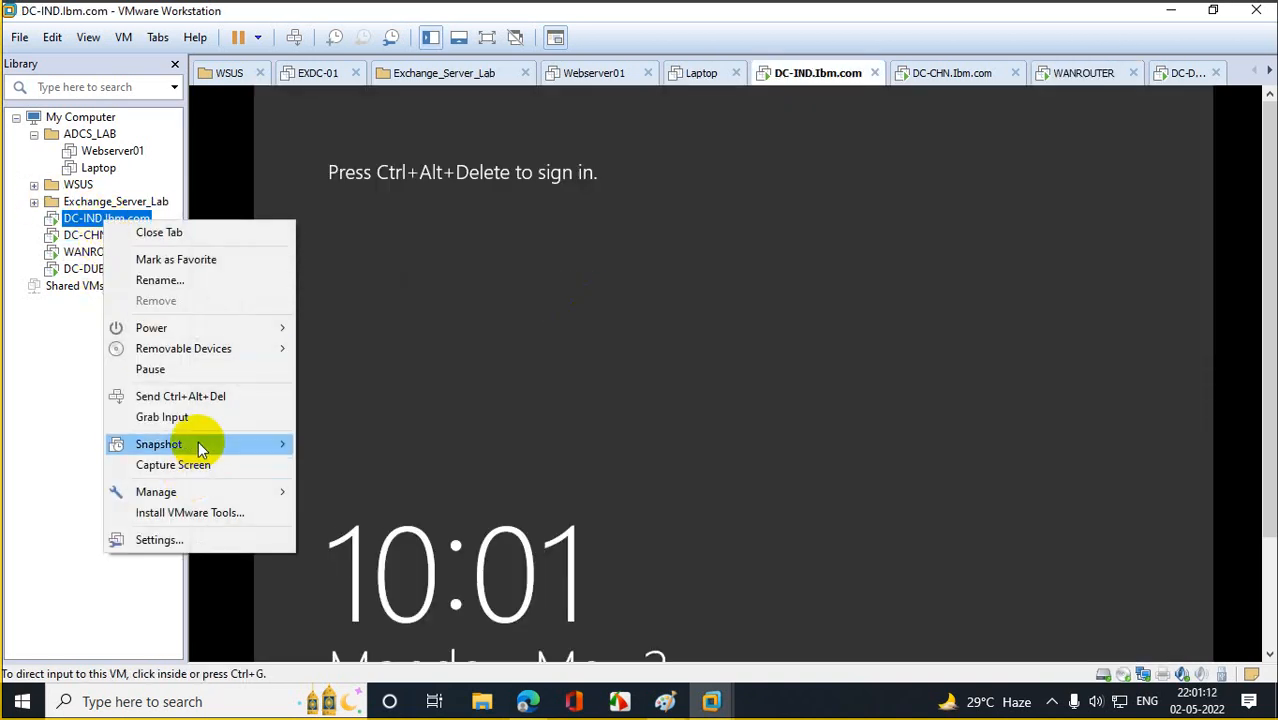
pyautogui.click(205, 396)
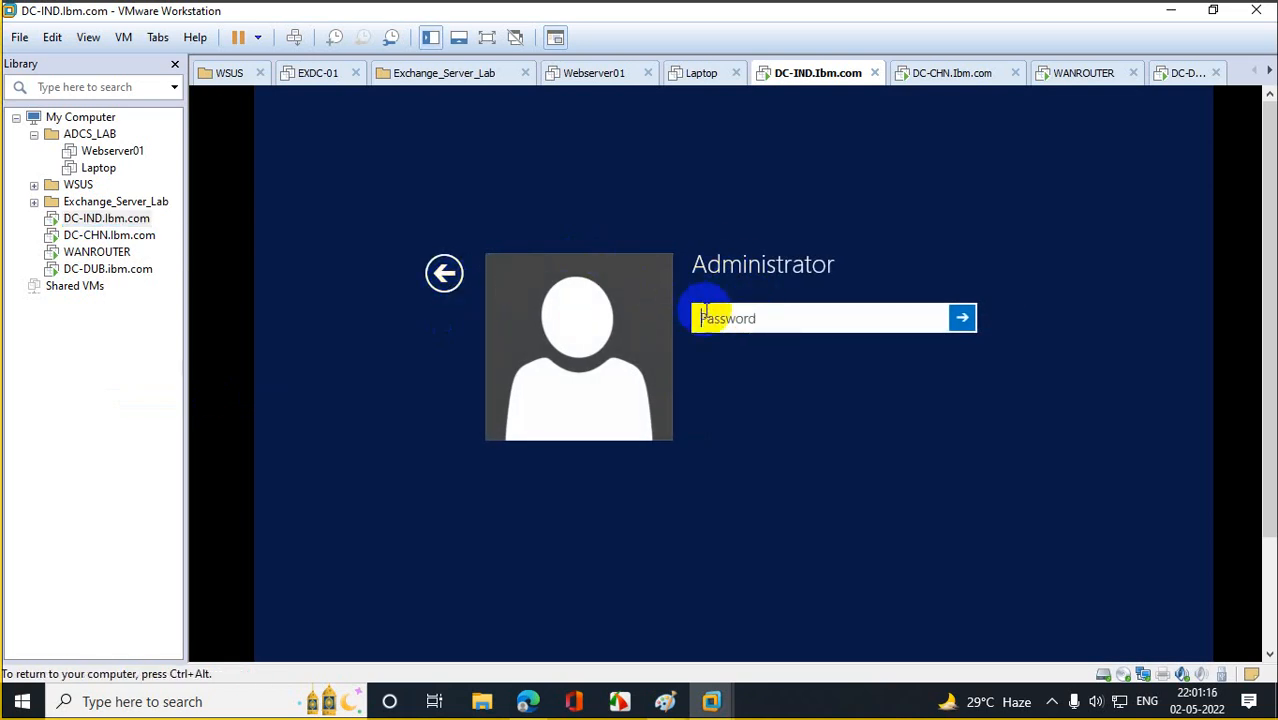
pyautogui.write('Pa')
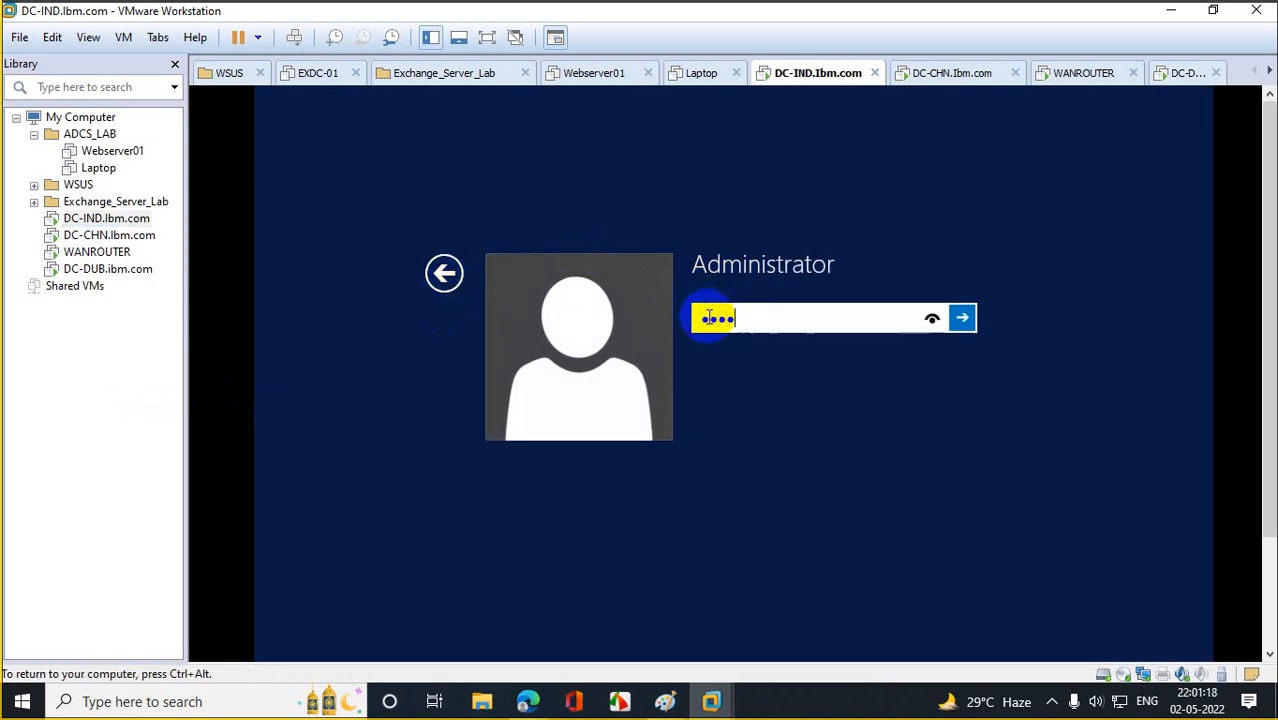
pyautogui.write('•••••••')
pyautogui.press('Return')
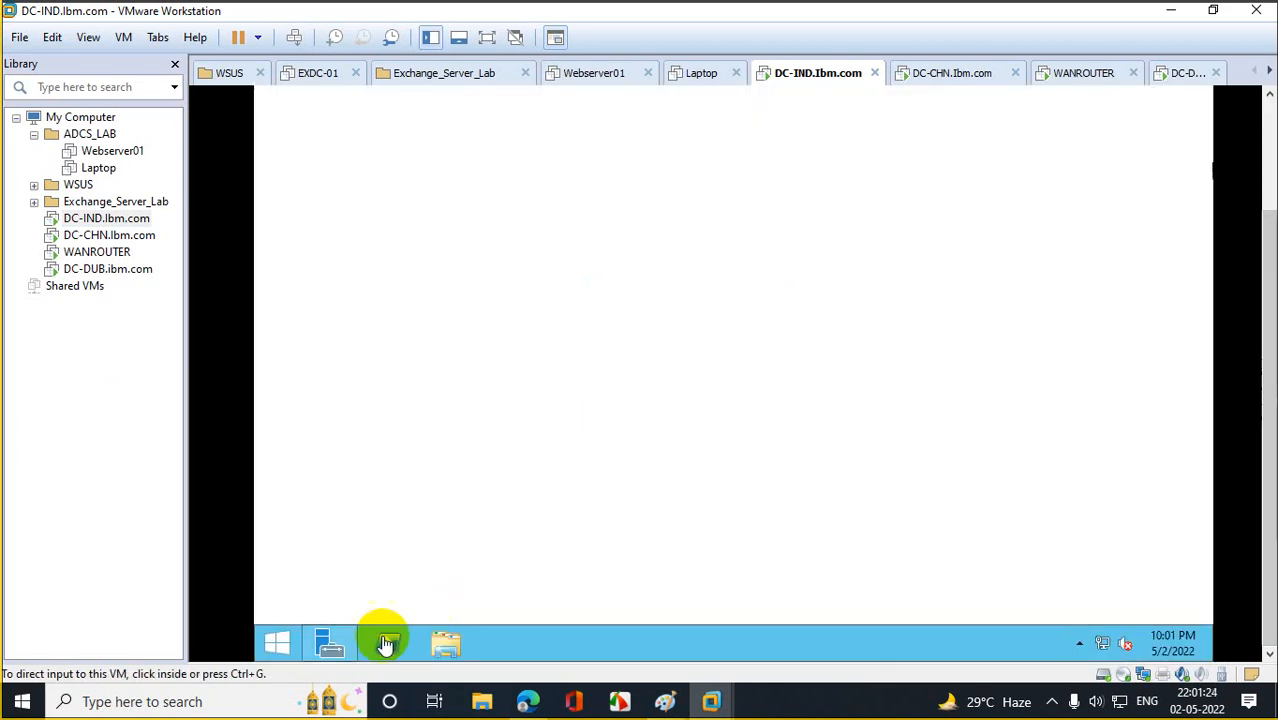
# Ping 20.20.20.21 from PowerShell on DC-IND (100% loss), then close PowerShell.
pyautogui.click(386, 645)
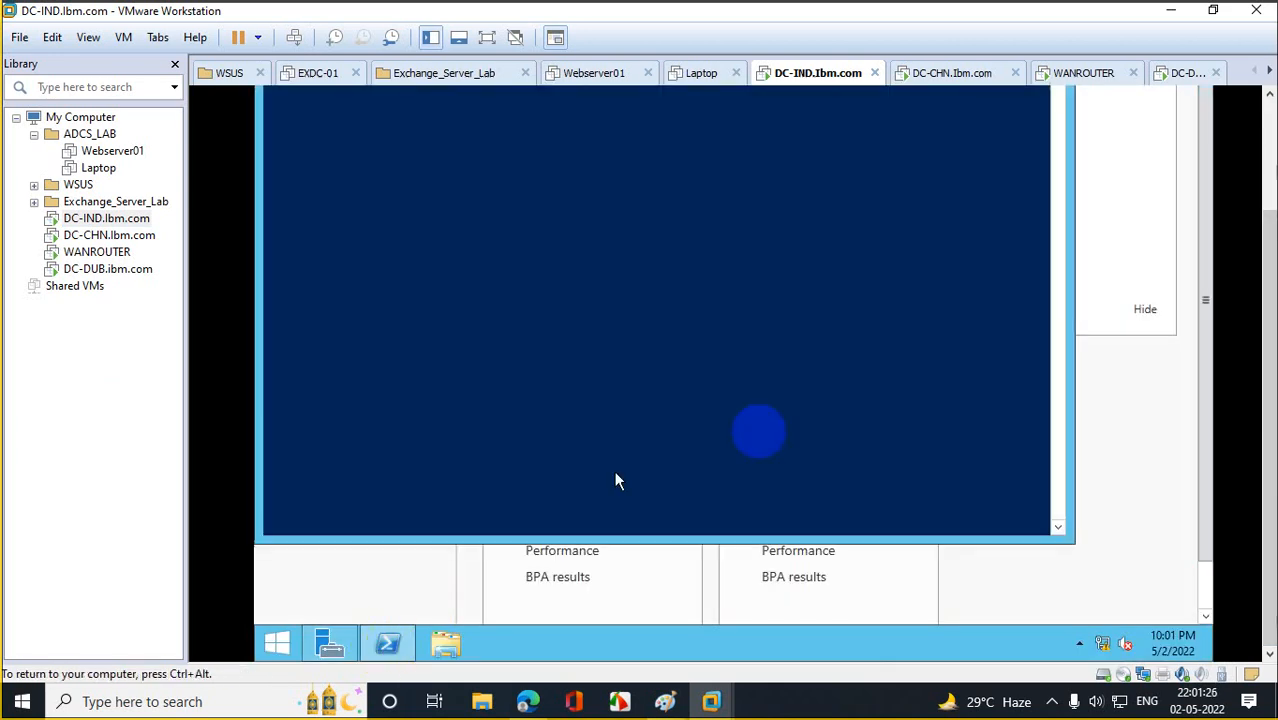
pyautogui.click(614, 294)
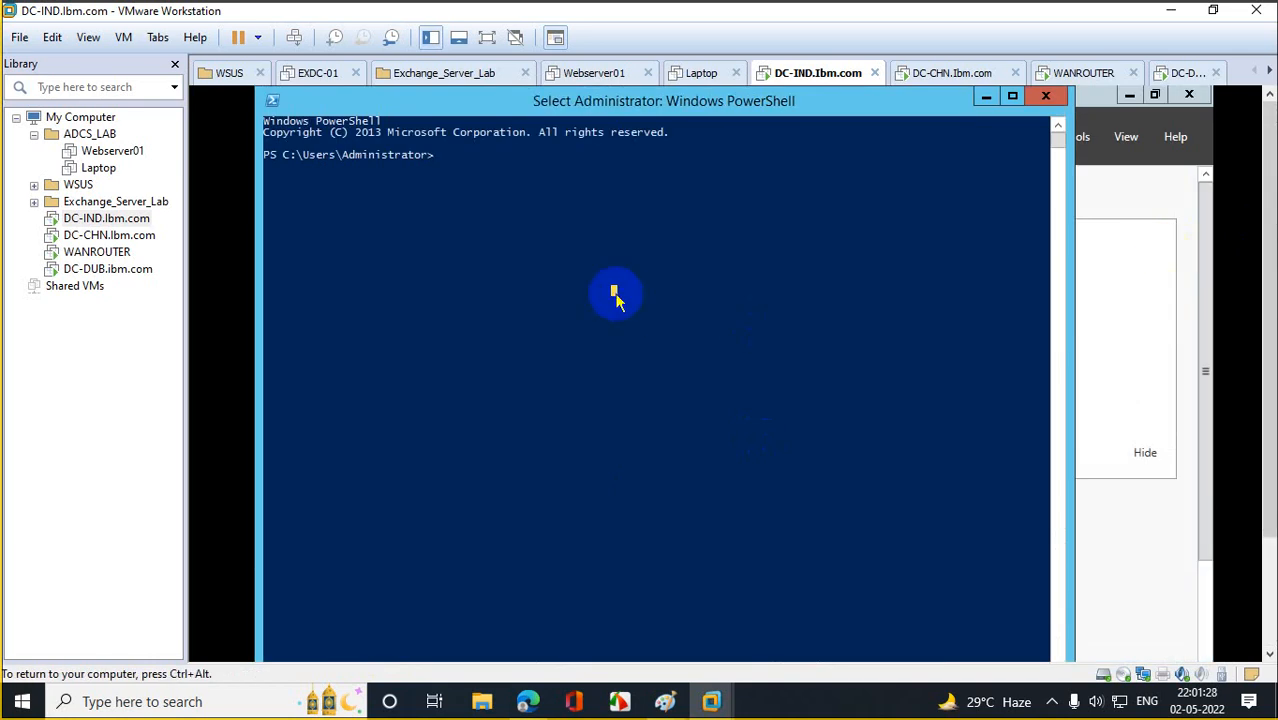
pyautogui.write('ping 20.20.20.21')
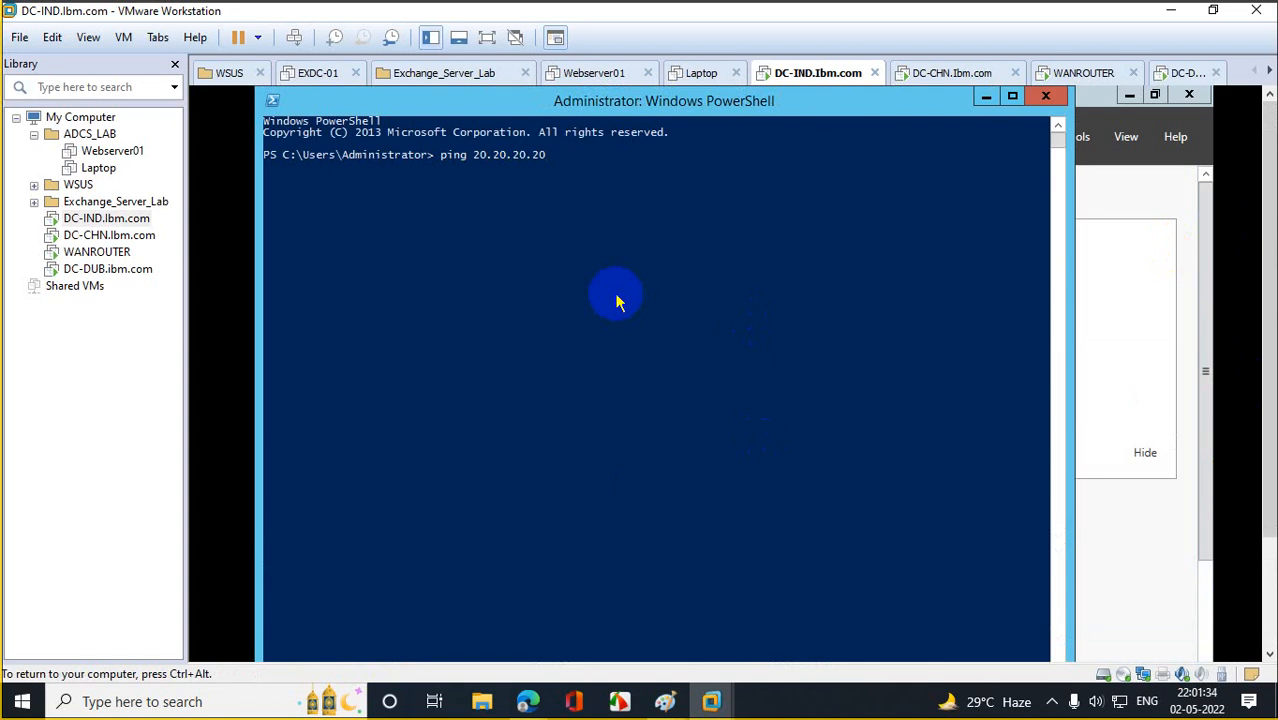
pyautogui.press('Return')
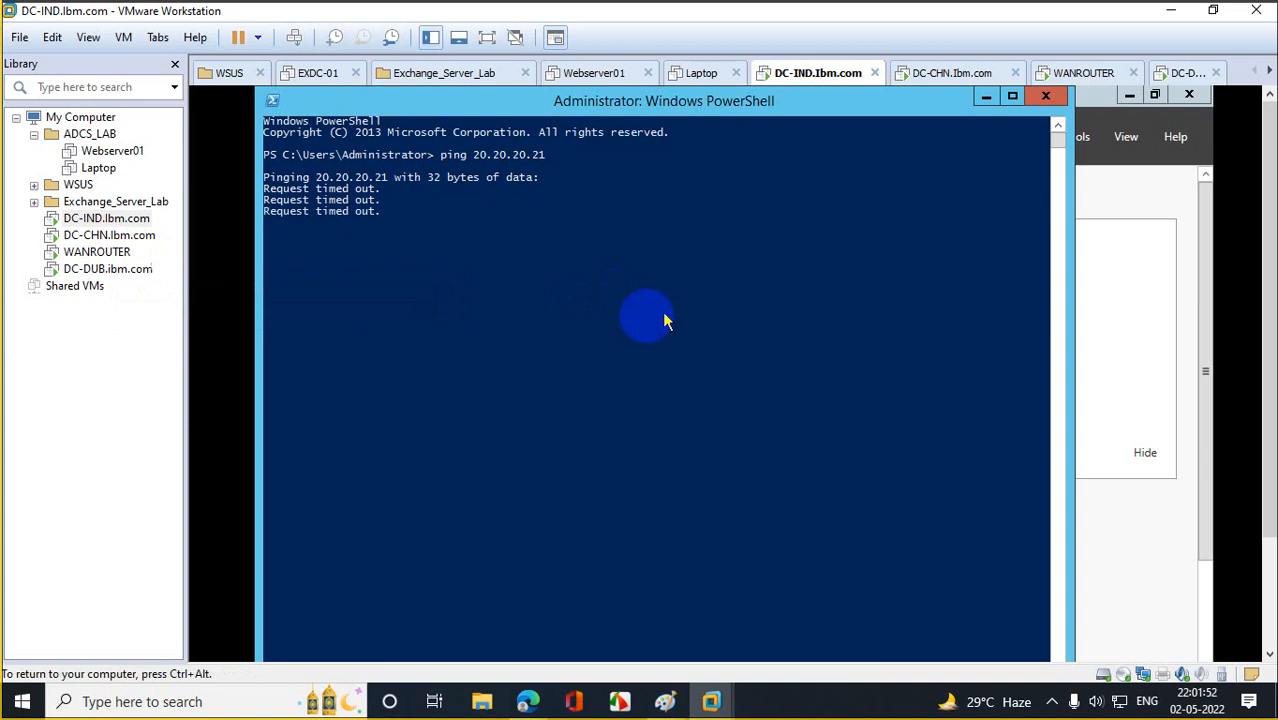
pyautogui.click(515, 330)
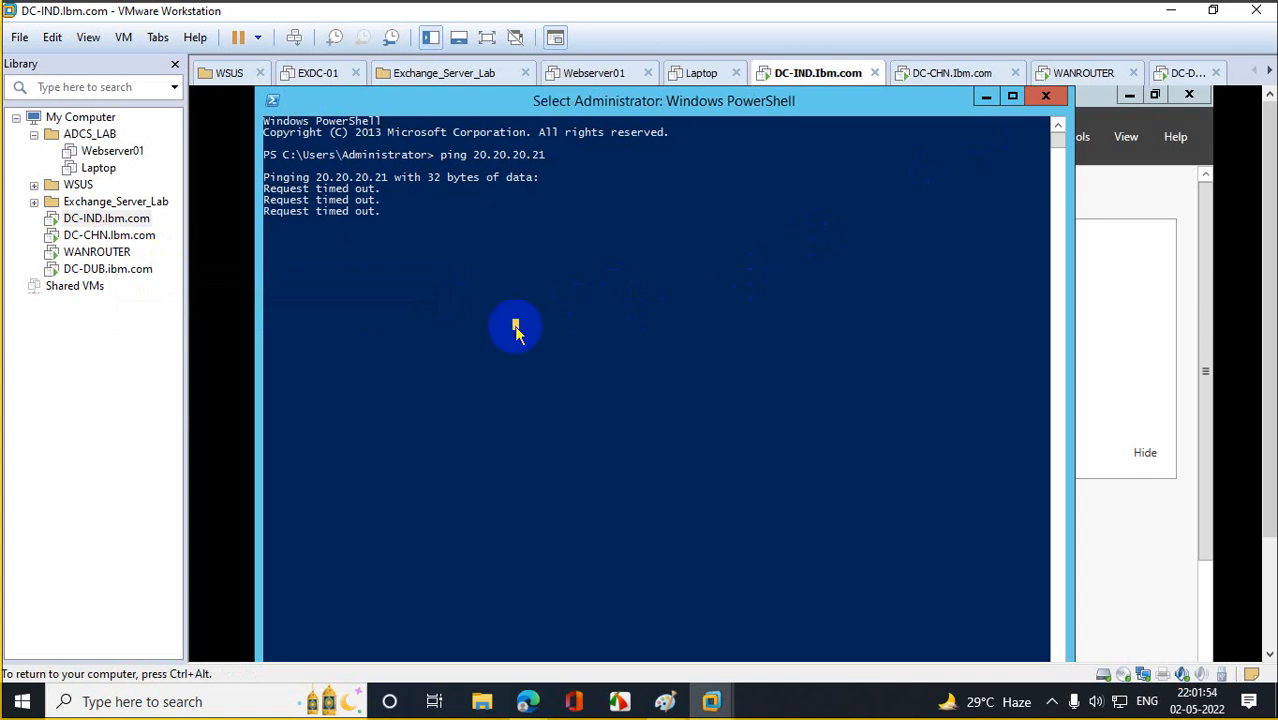
pyautogui.press('Return')
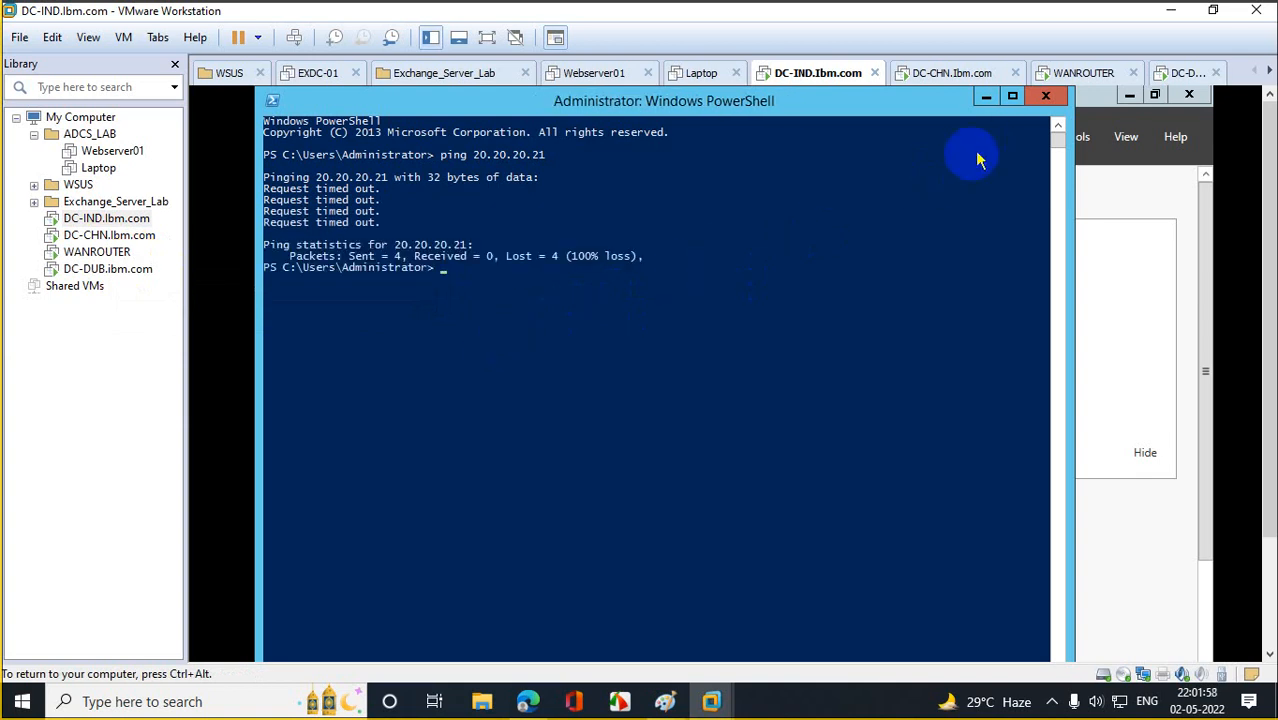
pyautogui.click(1045, 97)
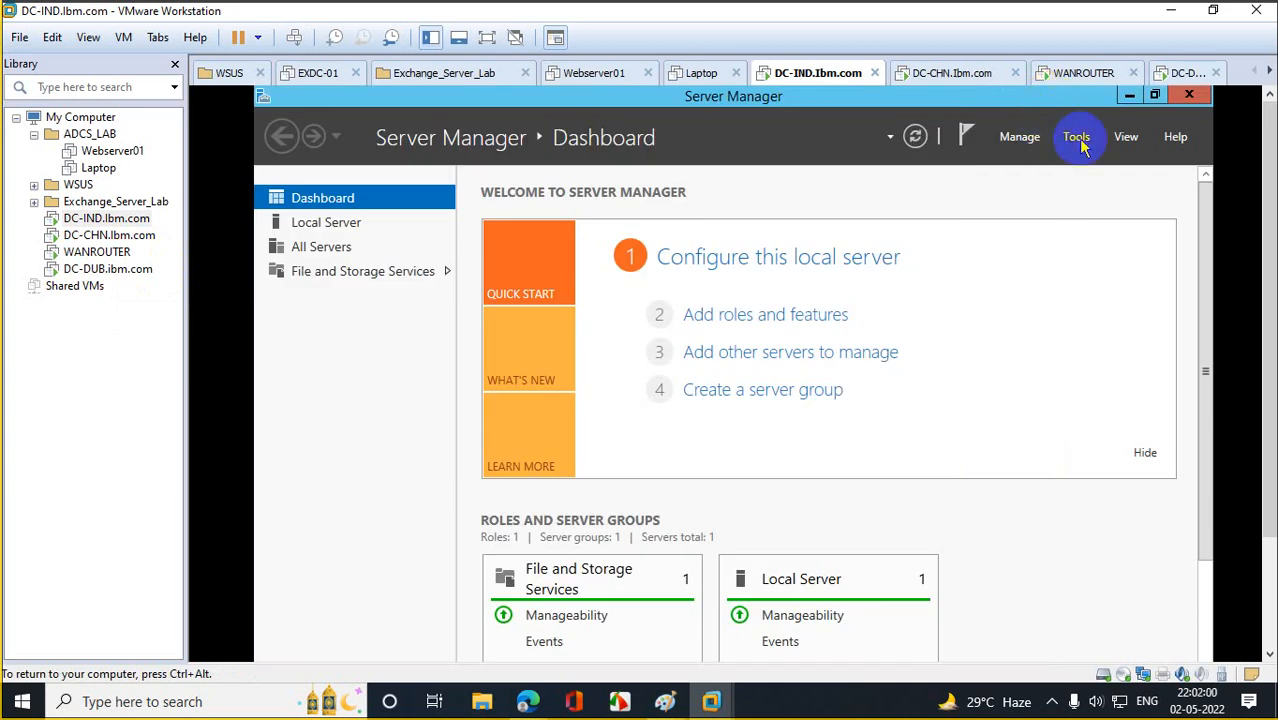
# On WANROUTER, refresh the local router server's status in Routing and Remote Access.
pyautogui.click(1077, 136)
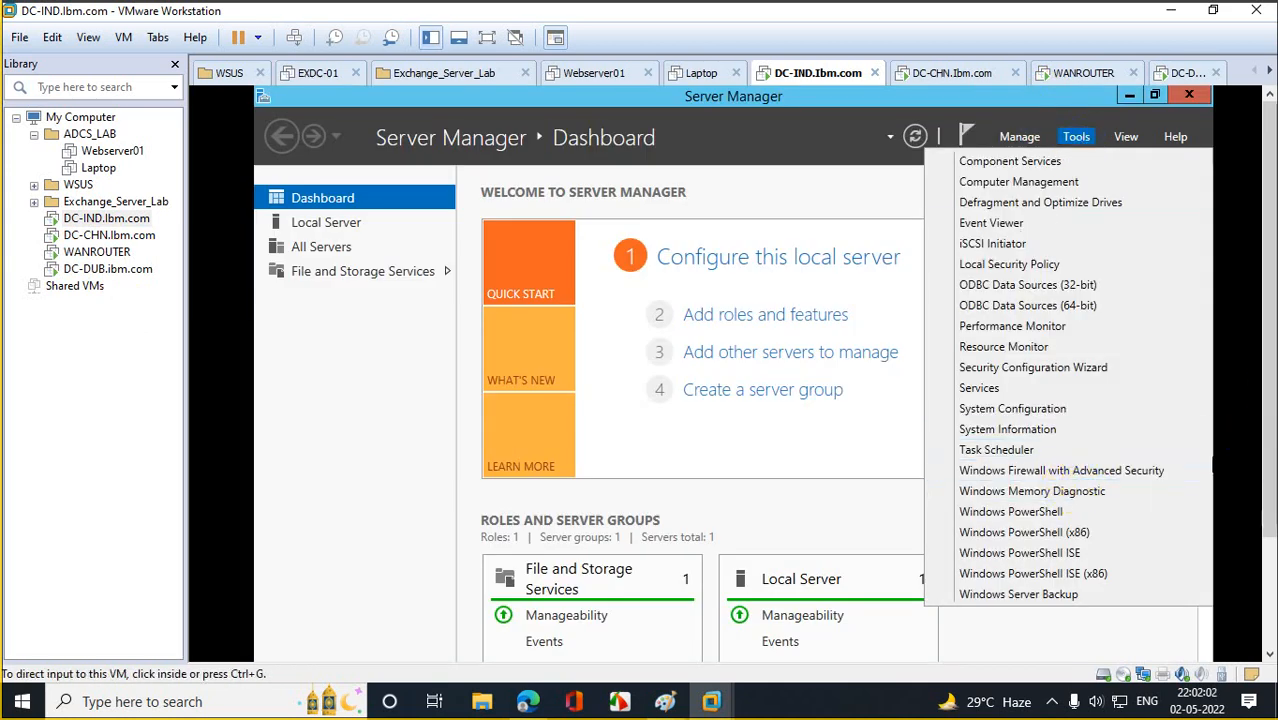
pyautogui.scroll(-2, 1270, 468)
pyautogui.scroll(2, 1262, 440)
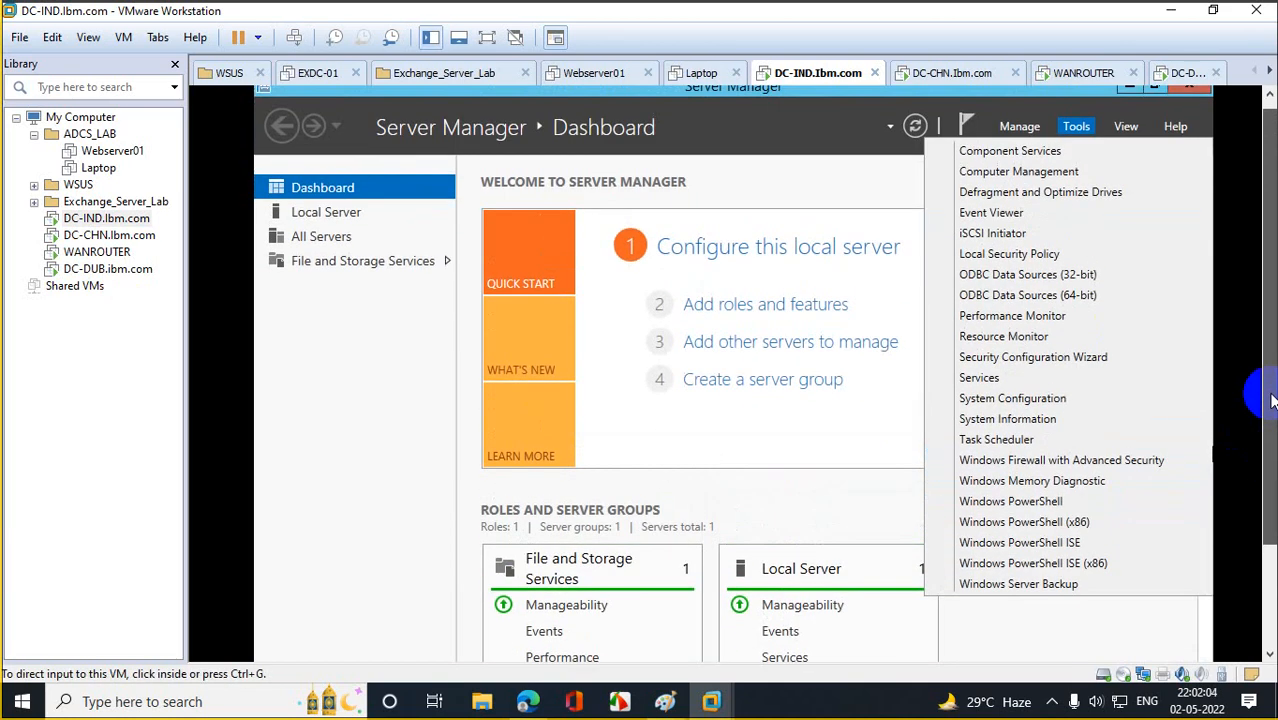
pyautogui.click(68, 251)
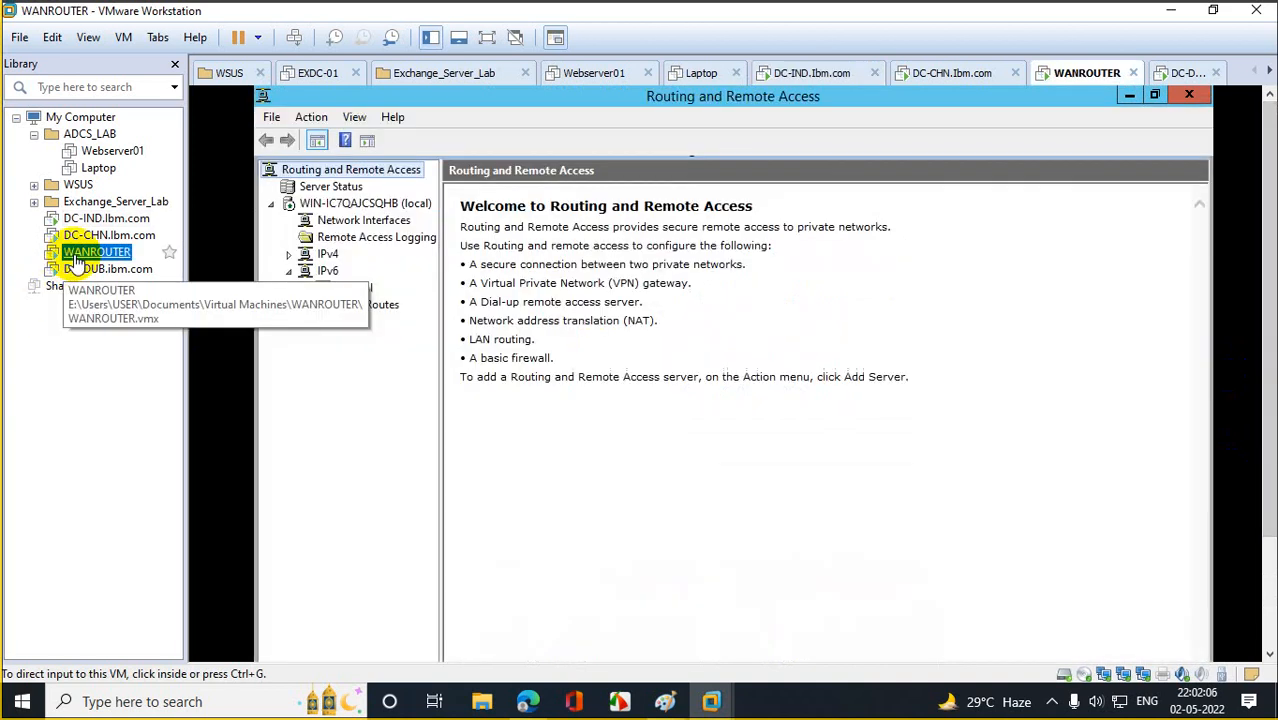
pyautogui.click(325, 207)
pyautogui.rightClick(325, 207)
pyautogui.click(414, 140)
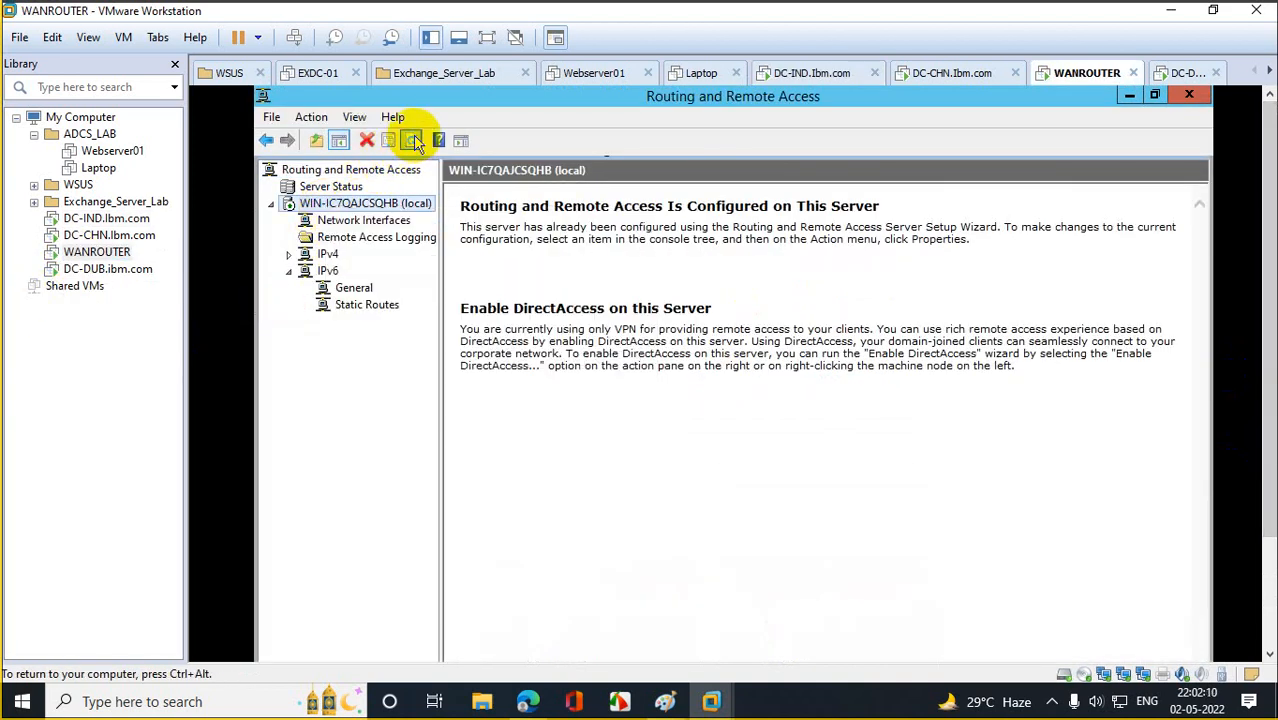
pyautogui.click(414, 140)
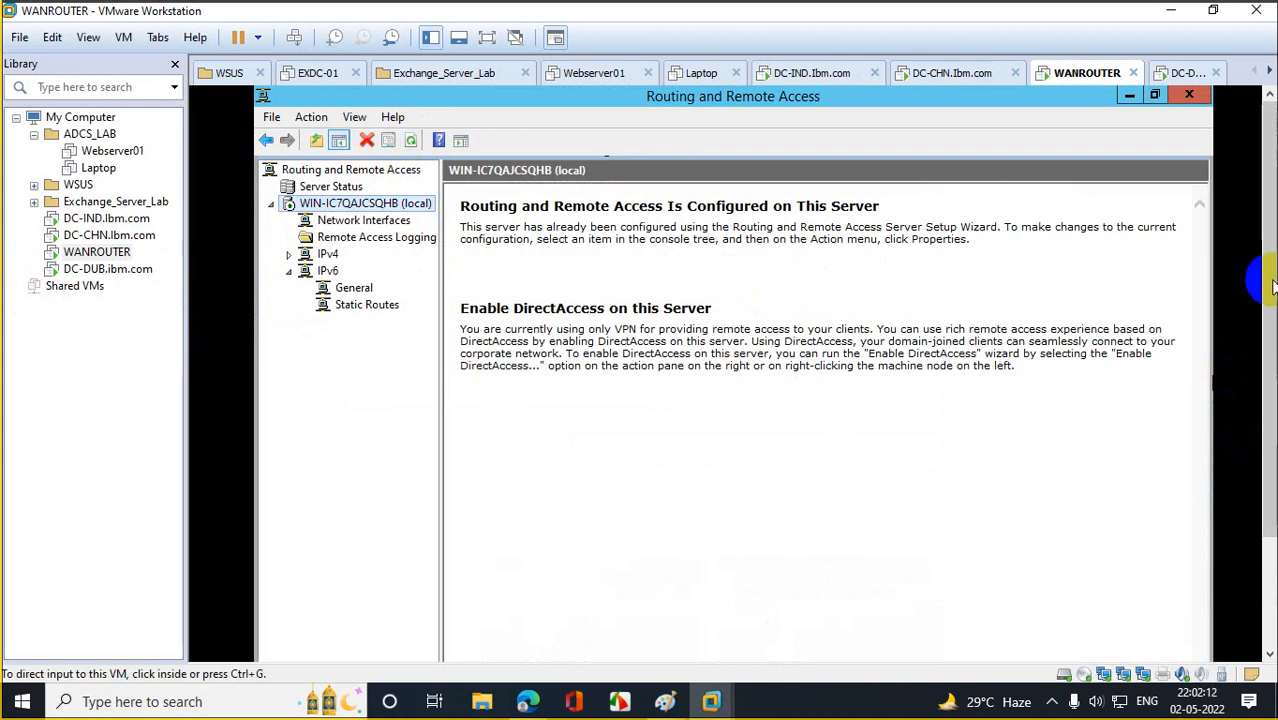
# Run ipconfig in a maximized command prompt, showing 30.30.30.30, 20.20.20.20 and 10.10.10.10.
pyautogui.click(1131, 98)
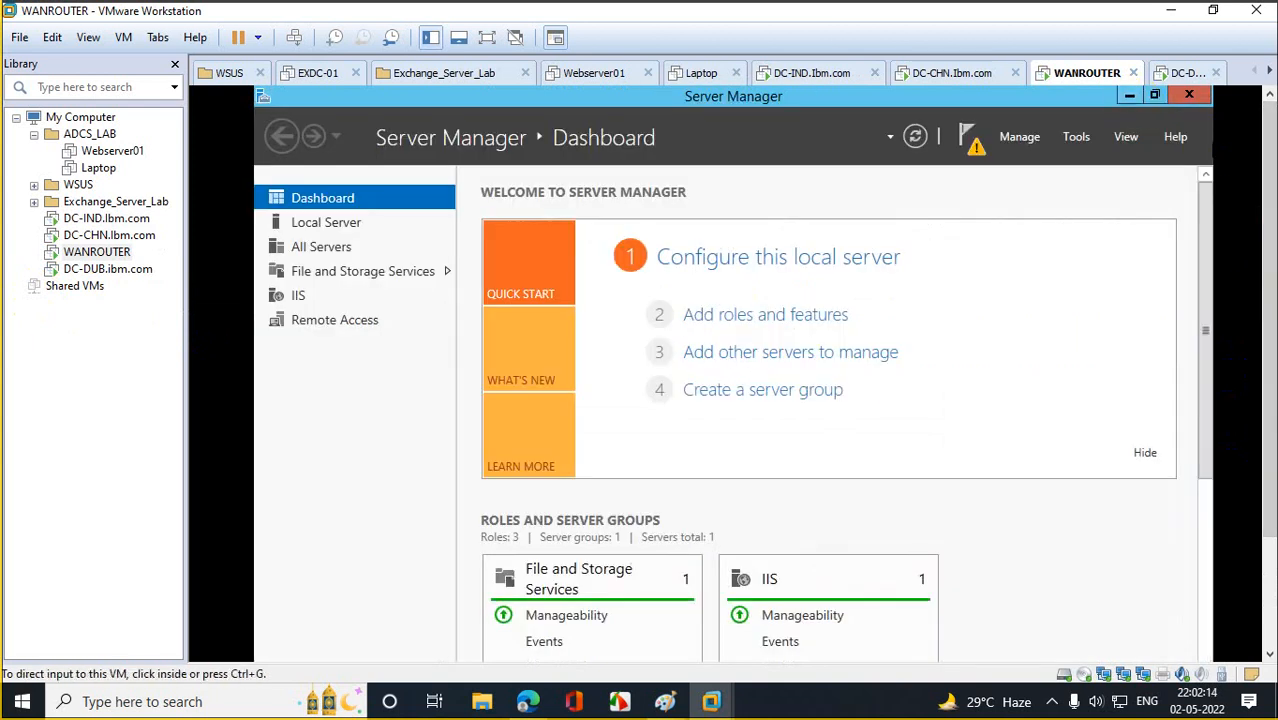
pyautogui.click(1190, 97)
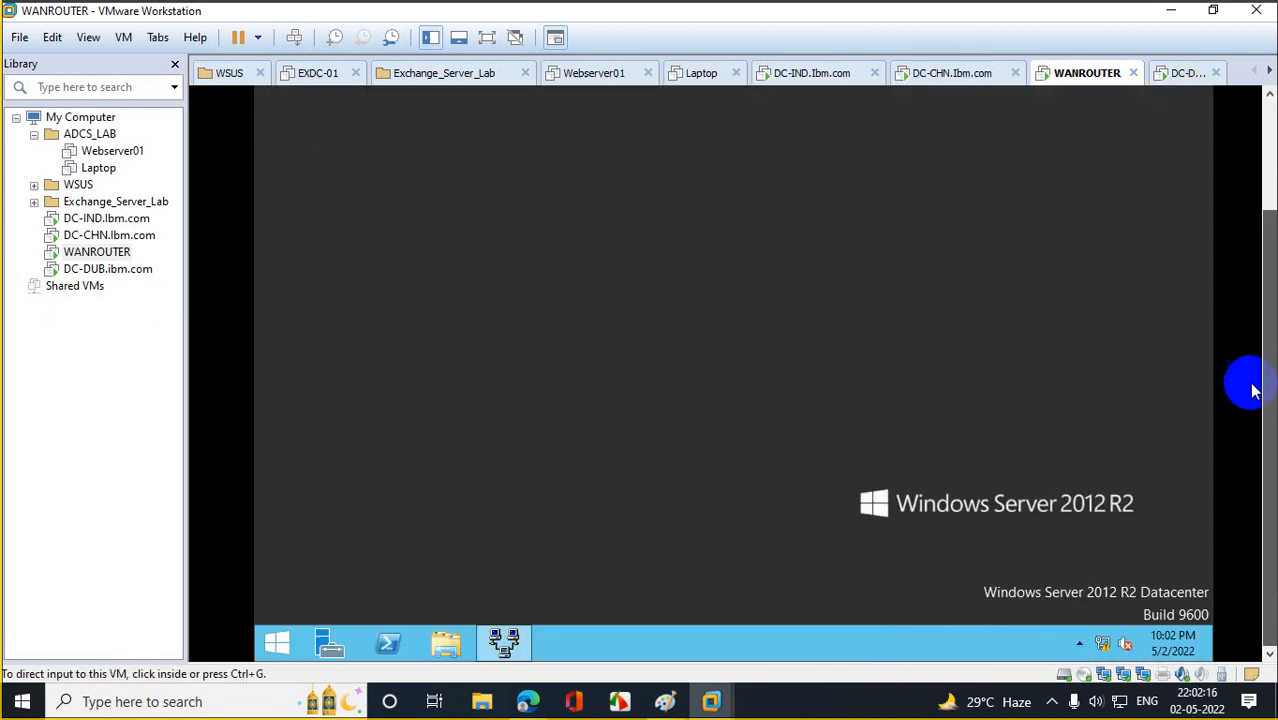
pyautogui.rightClick(272, 648)
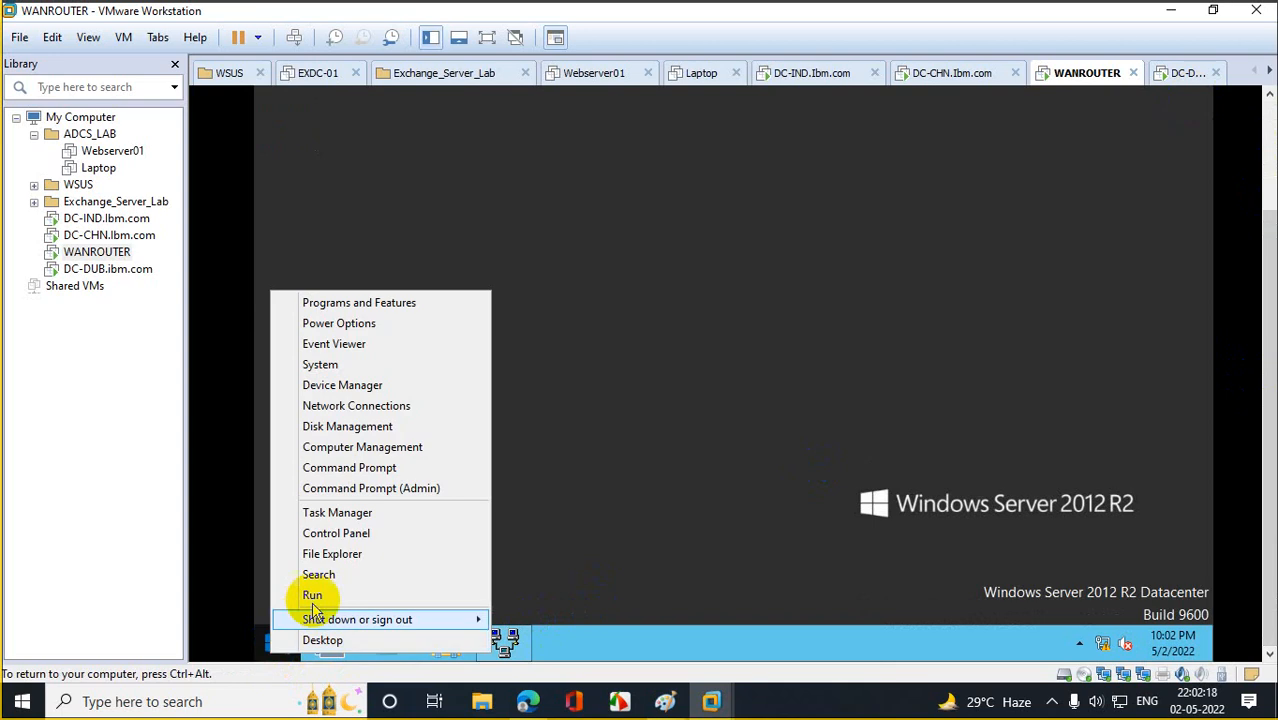
pyautogui.click(300, 594)
pyautogui.write('cmd')
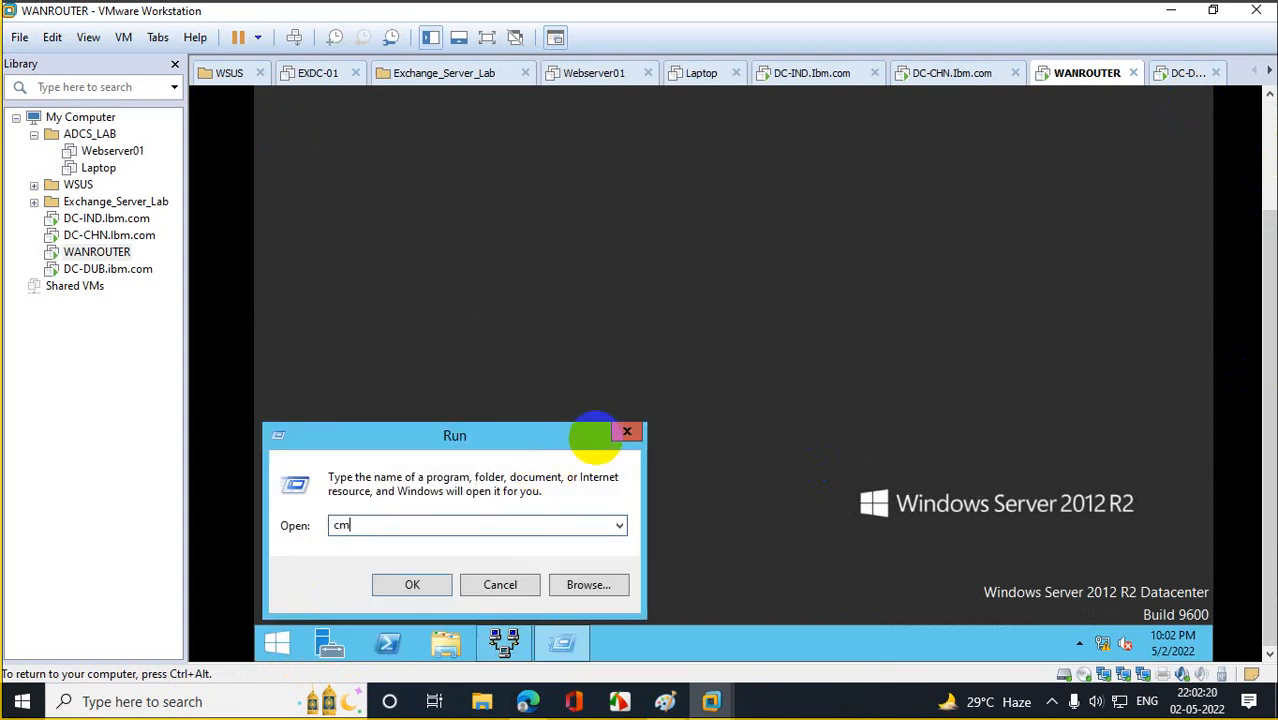
pyautogui.press('Return')
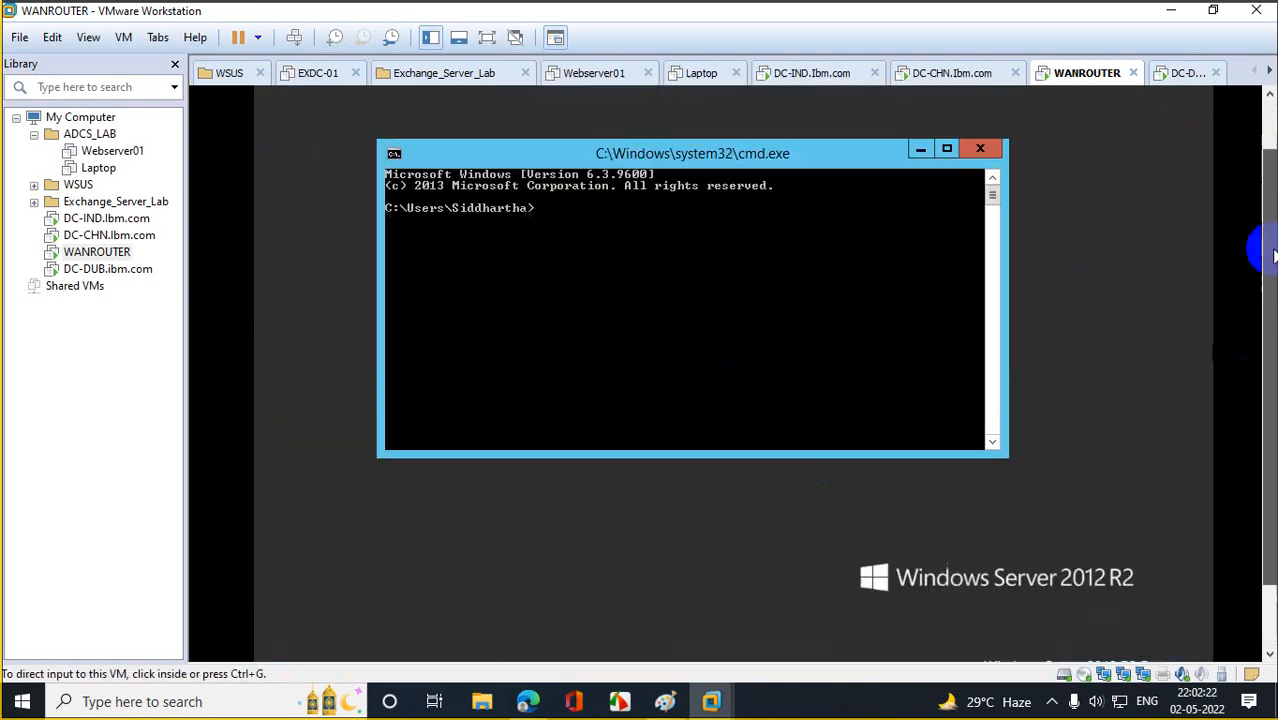
pyautogui.click(947, 206)
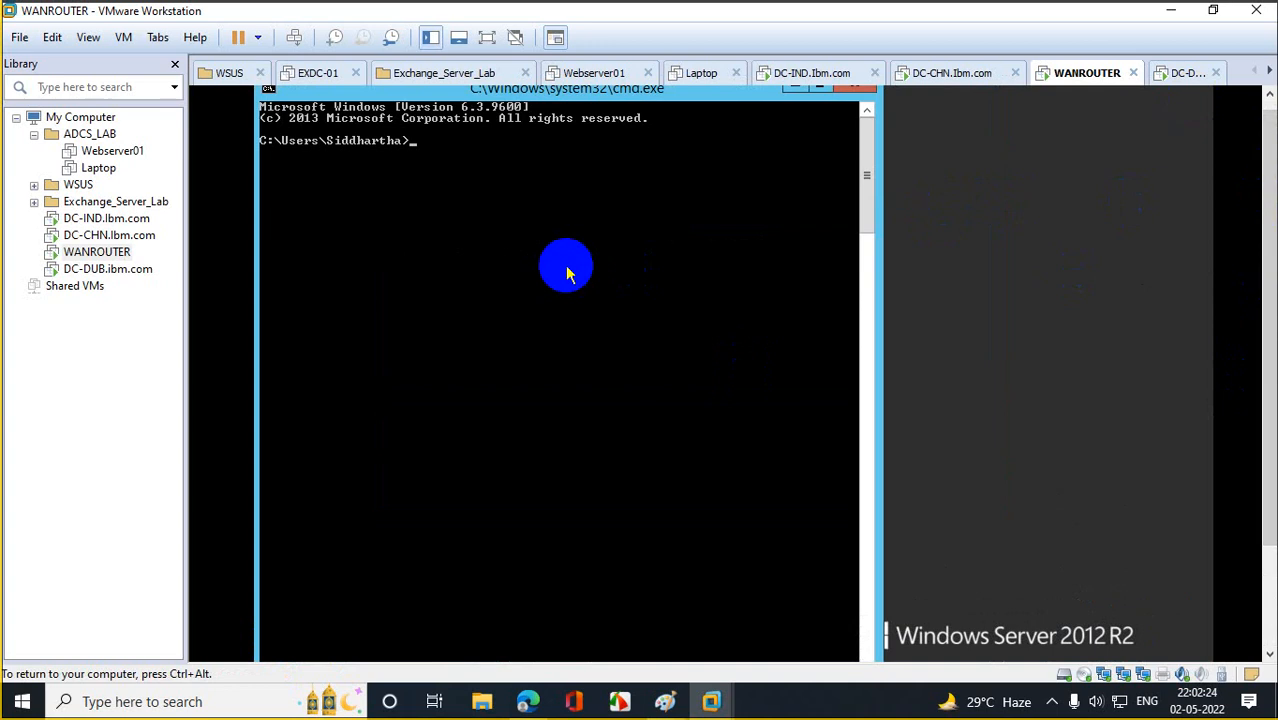
pyautogui.write('ipconfig')
pyautogui.press('Return')
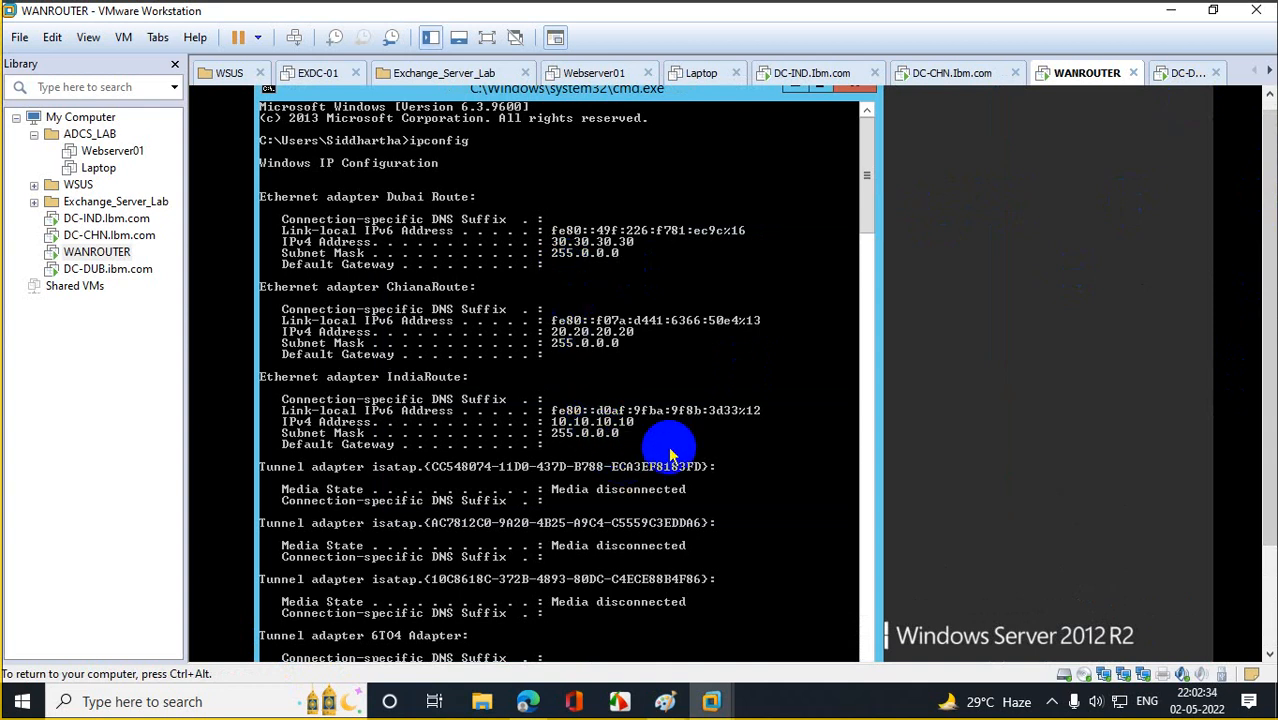
# Clear DC-DUB's PowerShell console and run ipconfig.
pyautogui.click(108, 270)
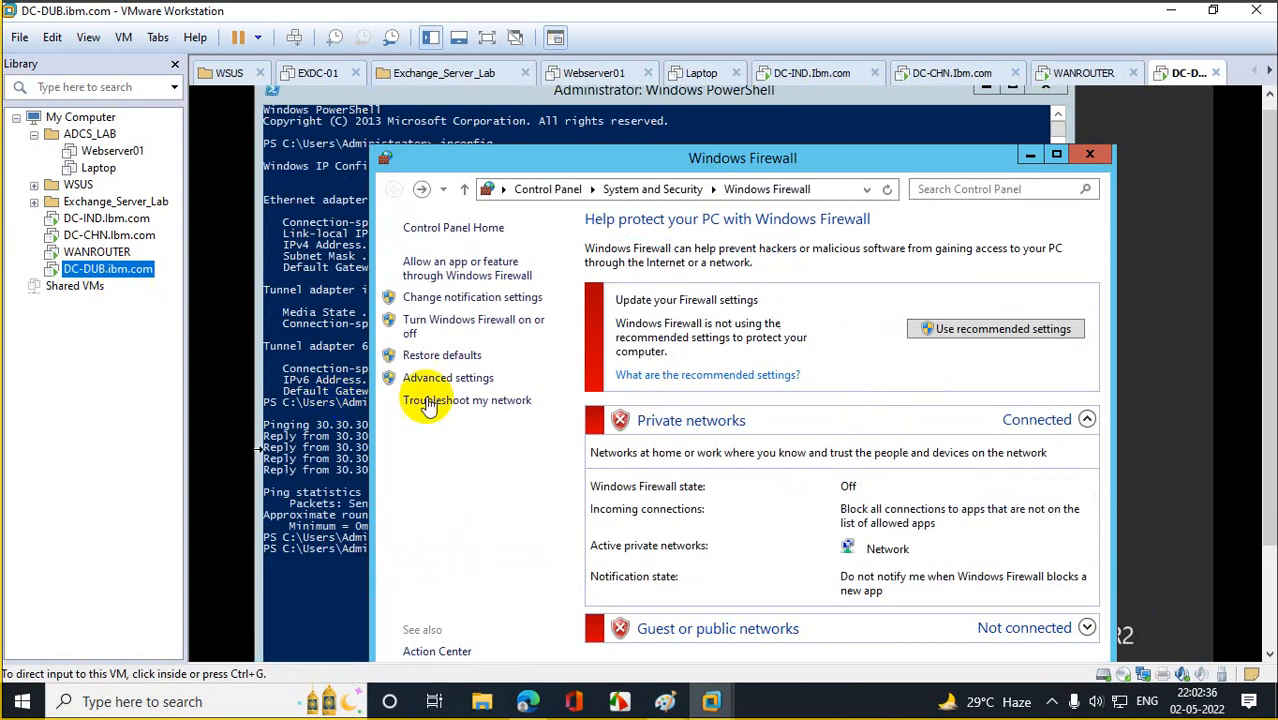
pyautogui.click(339, 441)
pyautogui.write('\\\\')
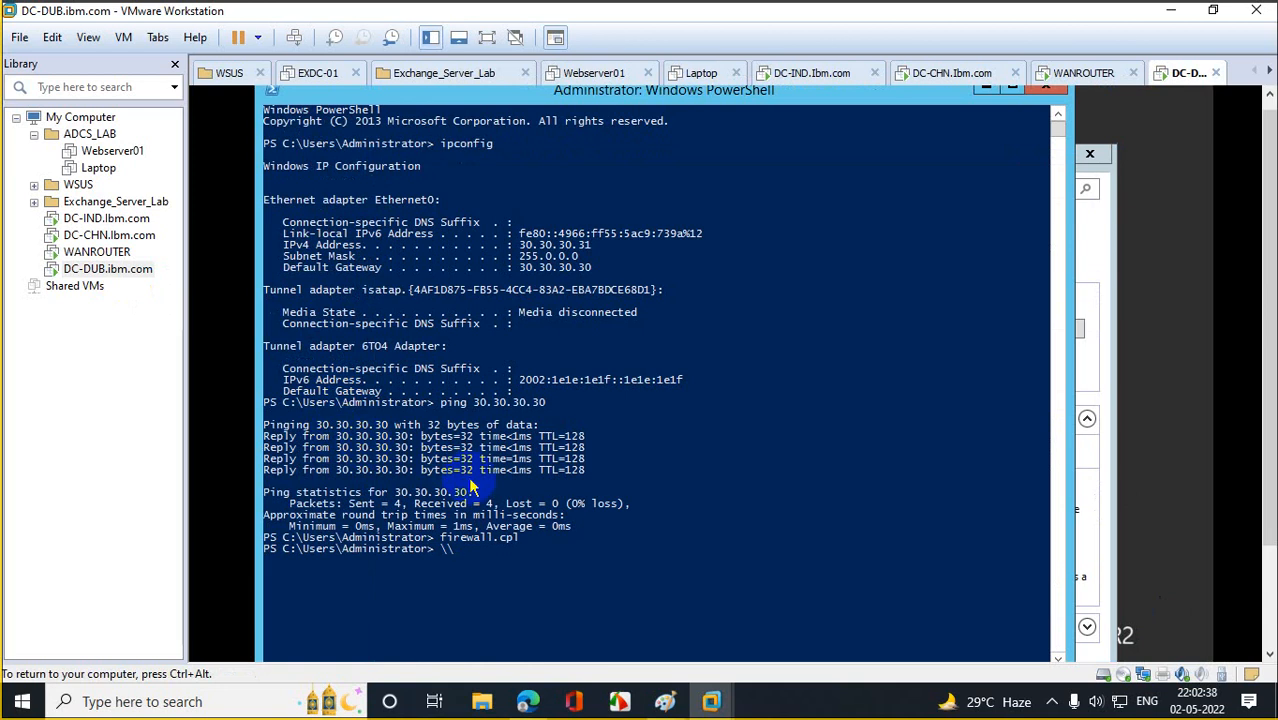
pyautogui.press('BackSpace')
pyautogui.press('BackSpace')
pyautogui.write('cls')
pyautogui.press('Return')
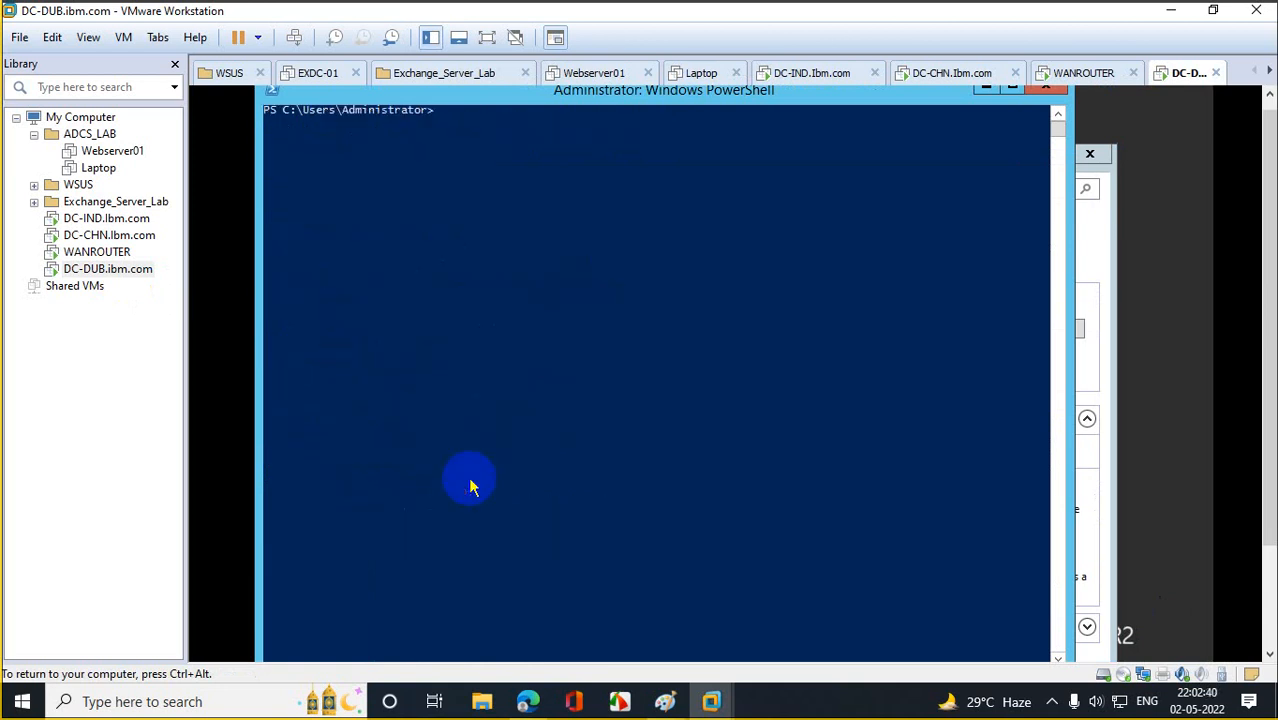
pyautogui.write('ipconfig')
pyautogui.press('Return')
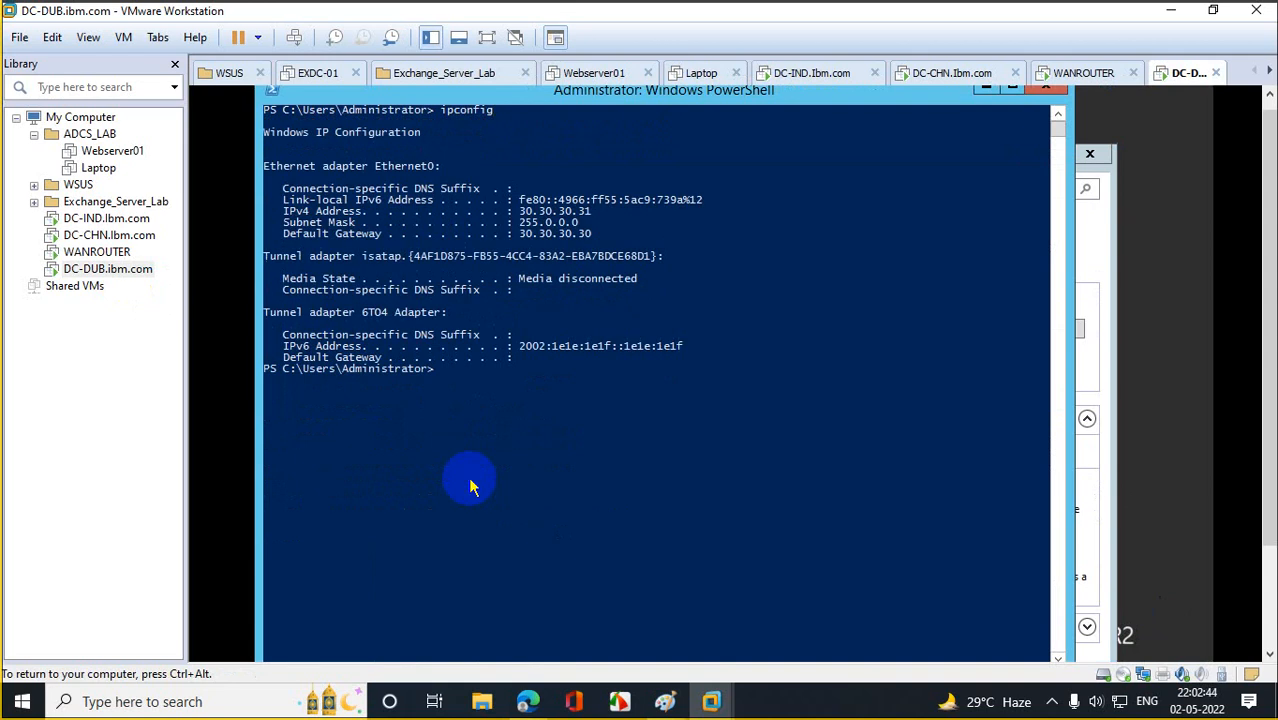
# Ping 10.10.10.10, 10.10.10.11, 20.20.20.20 and 20.20.20.21; only 20.20.20.21 times out.
pyautogui.write('ping 10.10.10.10')
pyautogui.press('Return')
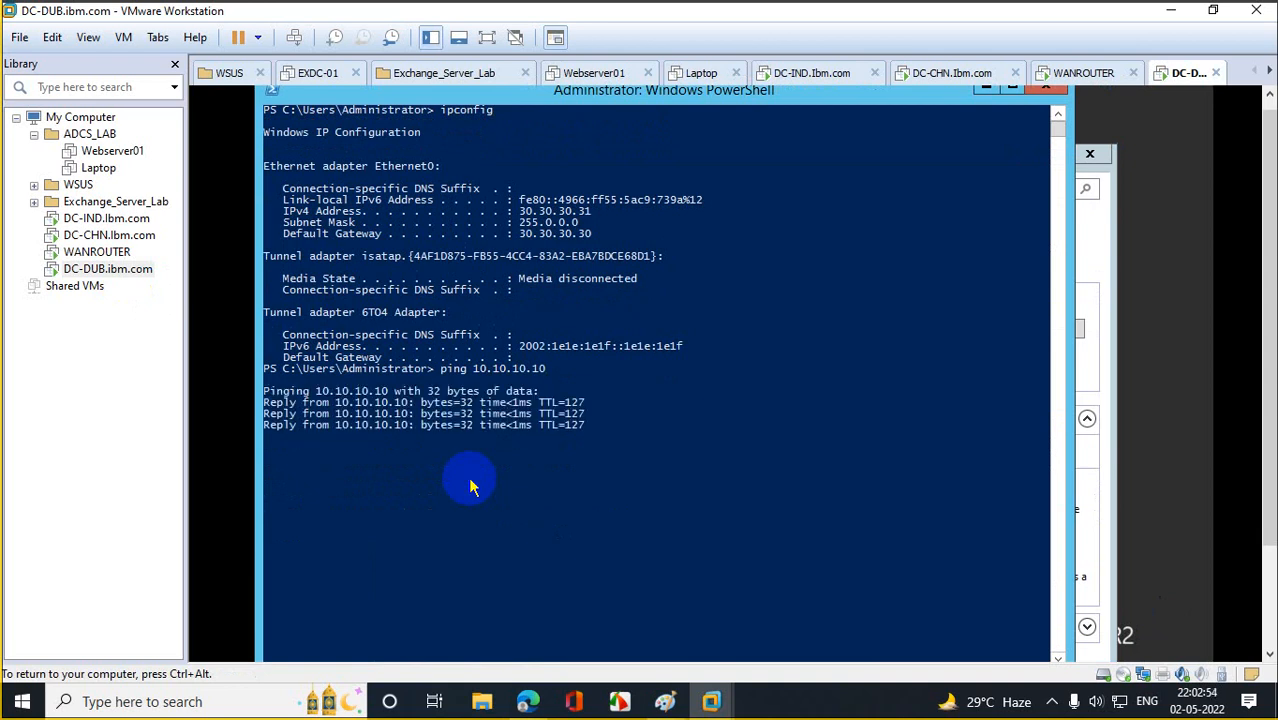
pyautogui.press('Up')
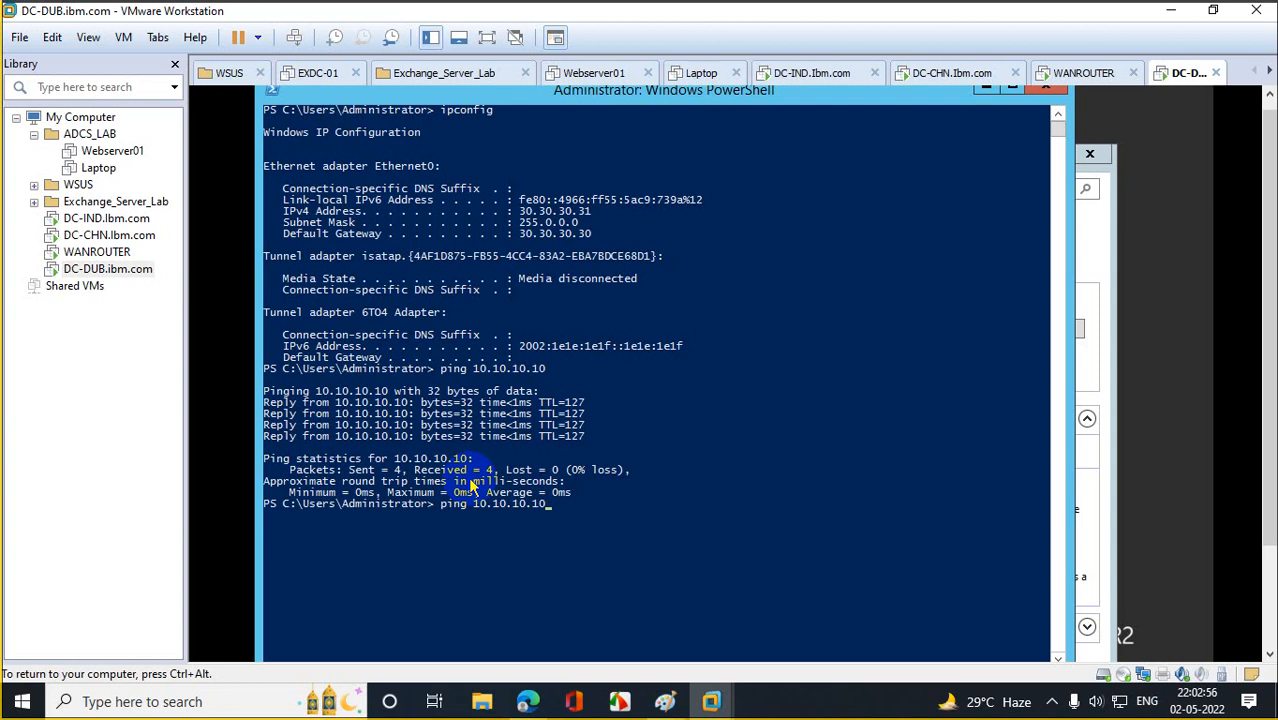
pyautogui.press('BackSpace')
pyautogui.write('1')
pyautogui.press('Return')
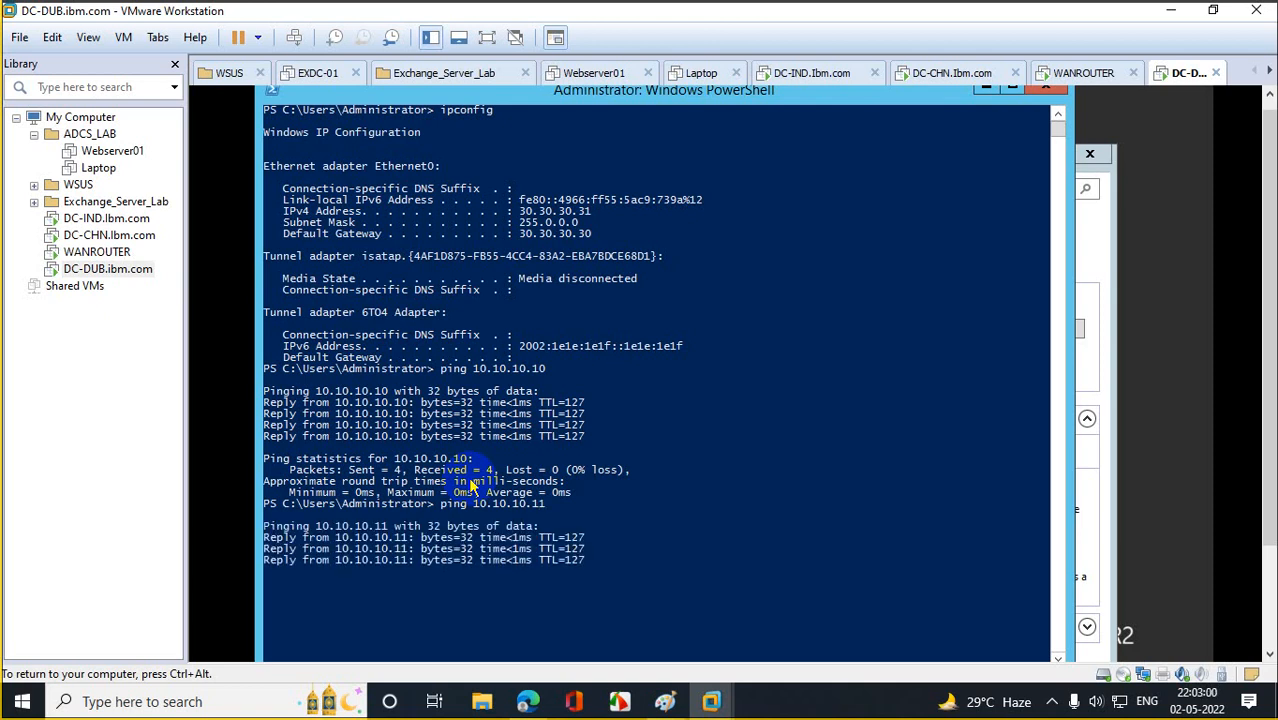
pyautogui.write('p')
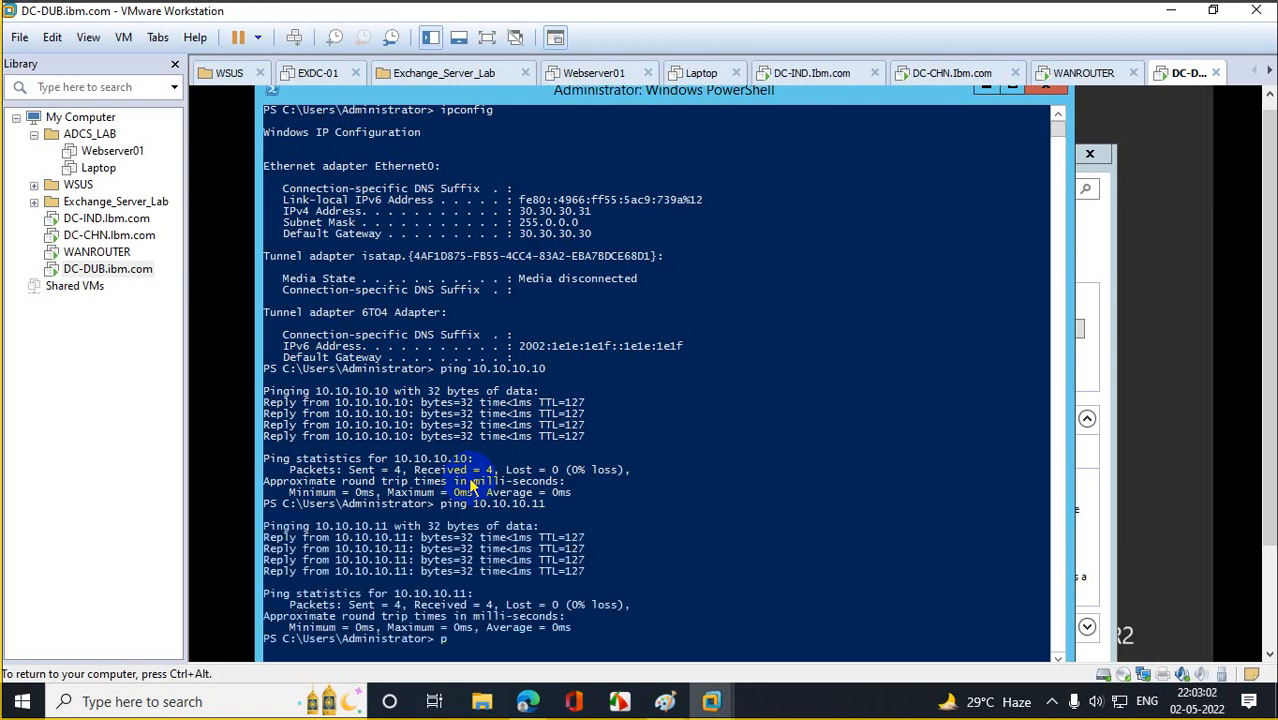
pyautogui.write('ing 20.20.20.20')
pyautogui.press('Return')
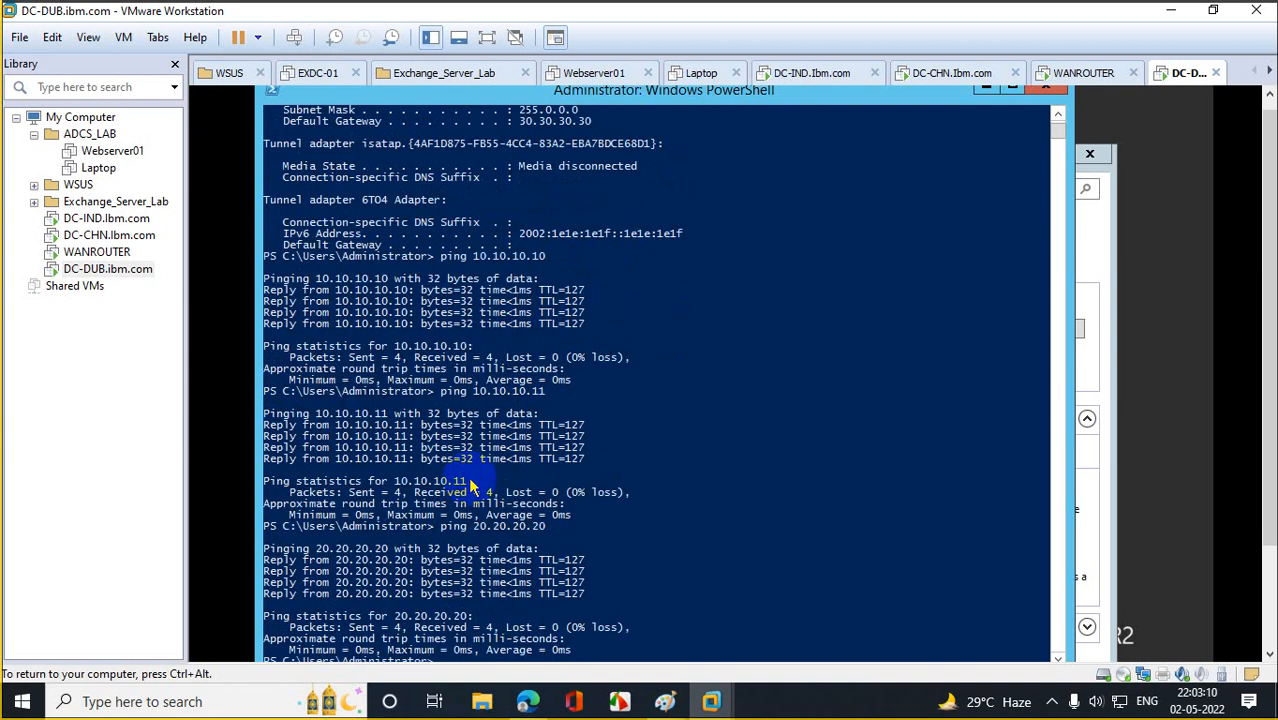
pyautogui.press('Return')
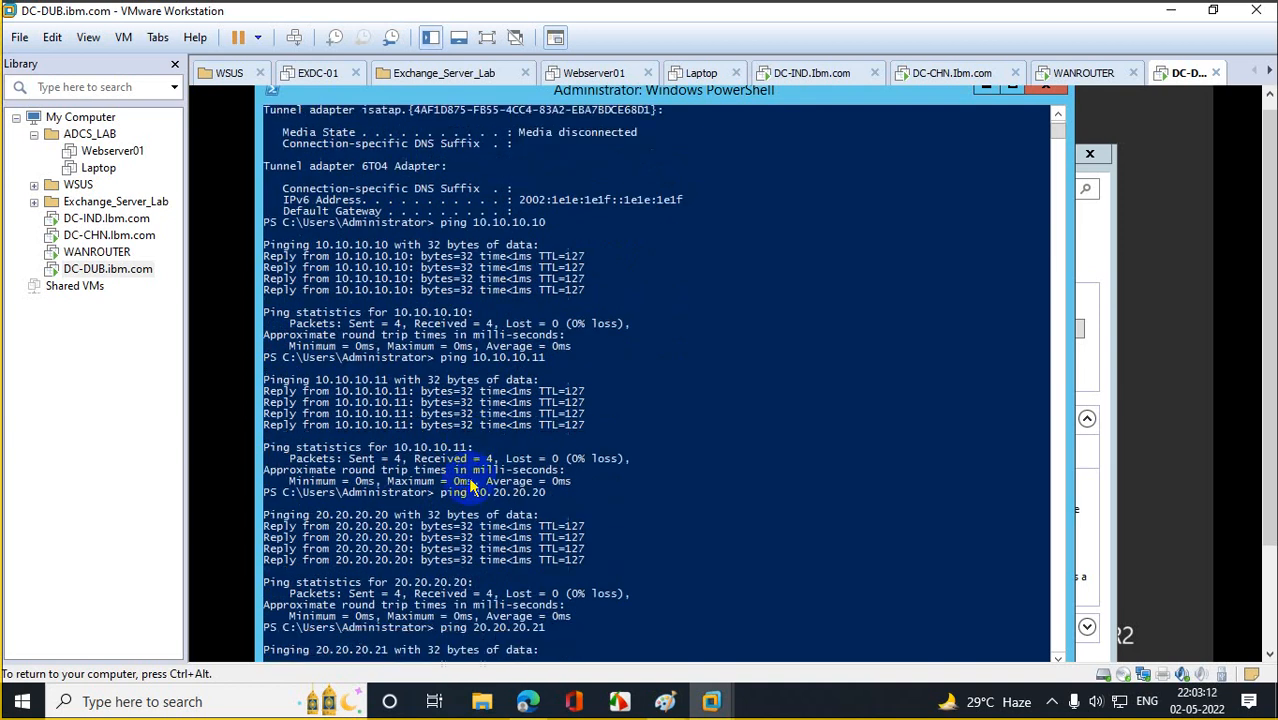
pyautogui.moveTo(1269, 490); pyautogui.dragTo(1269, 556)
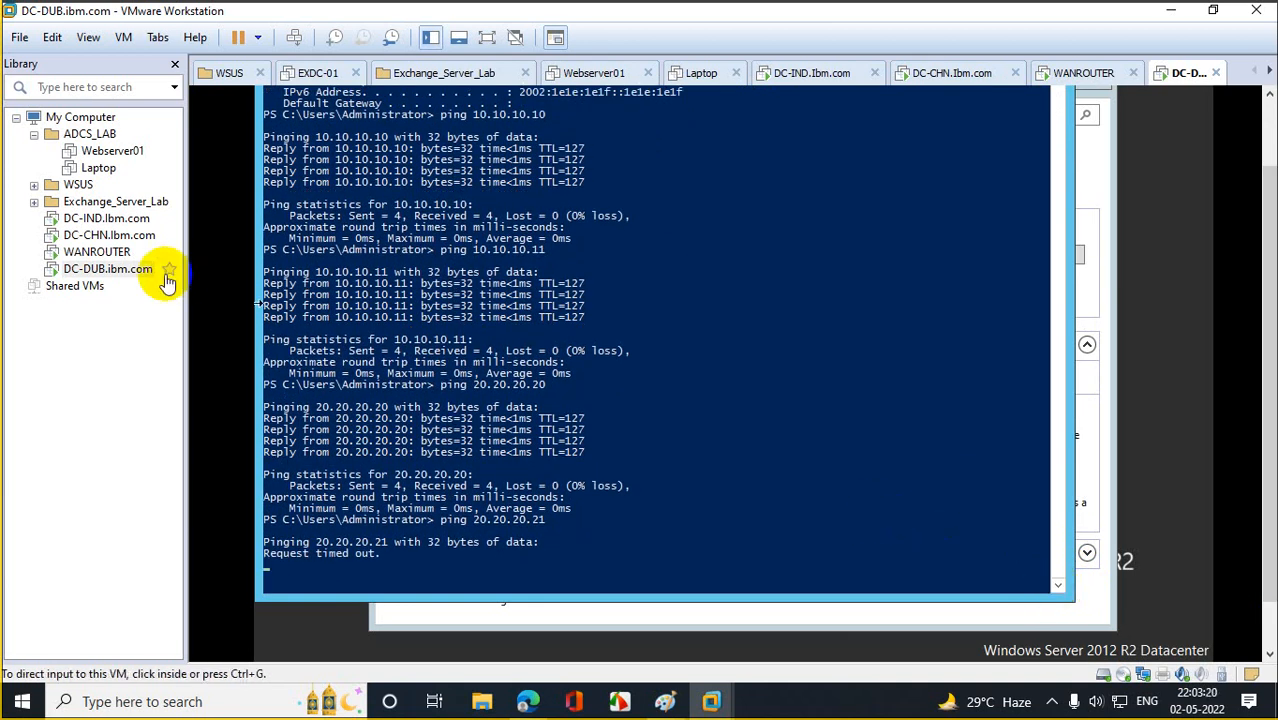
# On DC-CHN, run ipconfig and open the Windows Firewall settings with firewall.cpl.
pyautogui.click(135, 243)
pyautogui.click(455, 345)
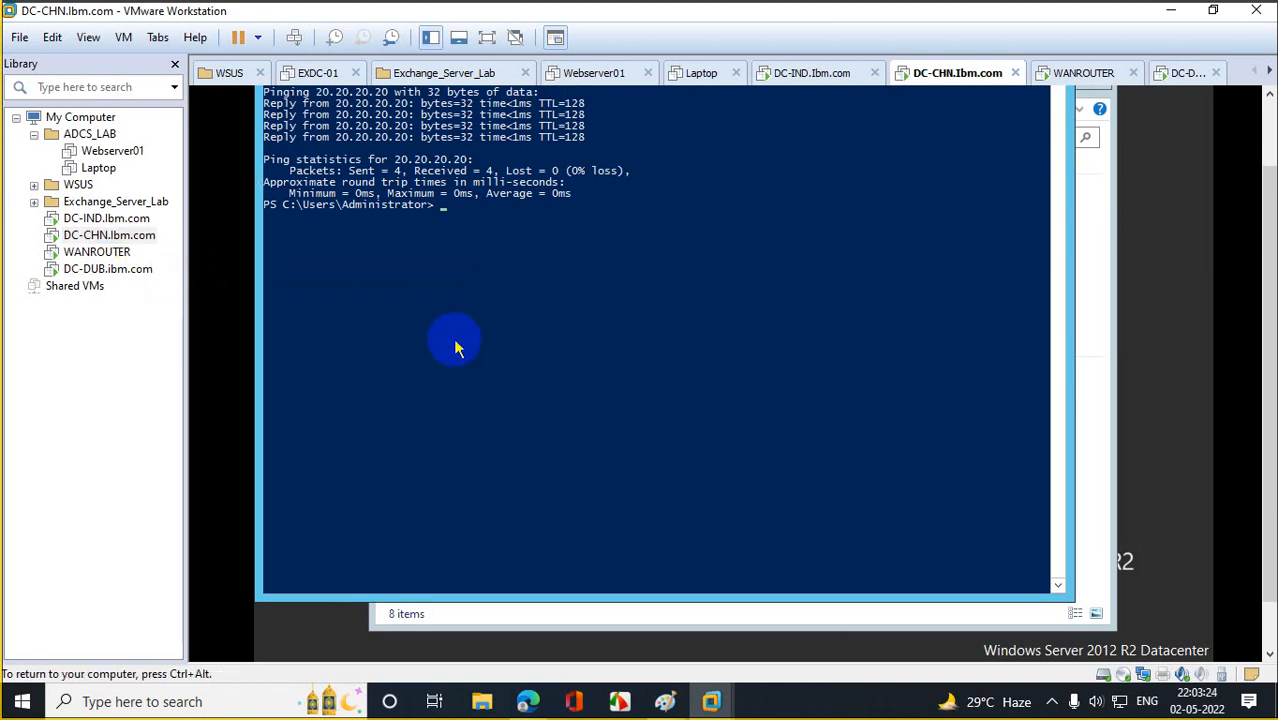
pyautogui.write('ipconfig')
pyautogui.press('Return')
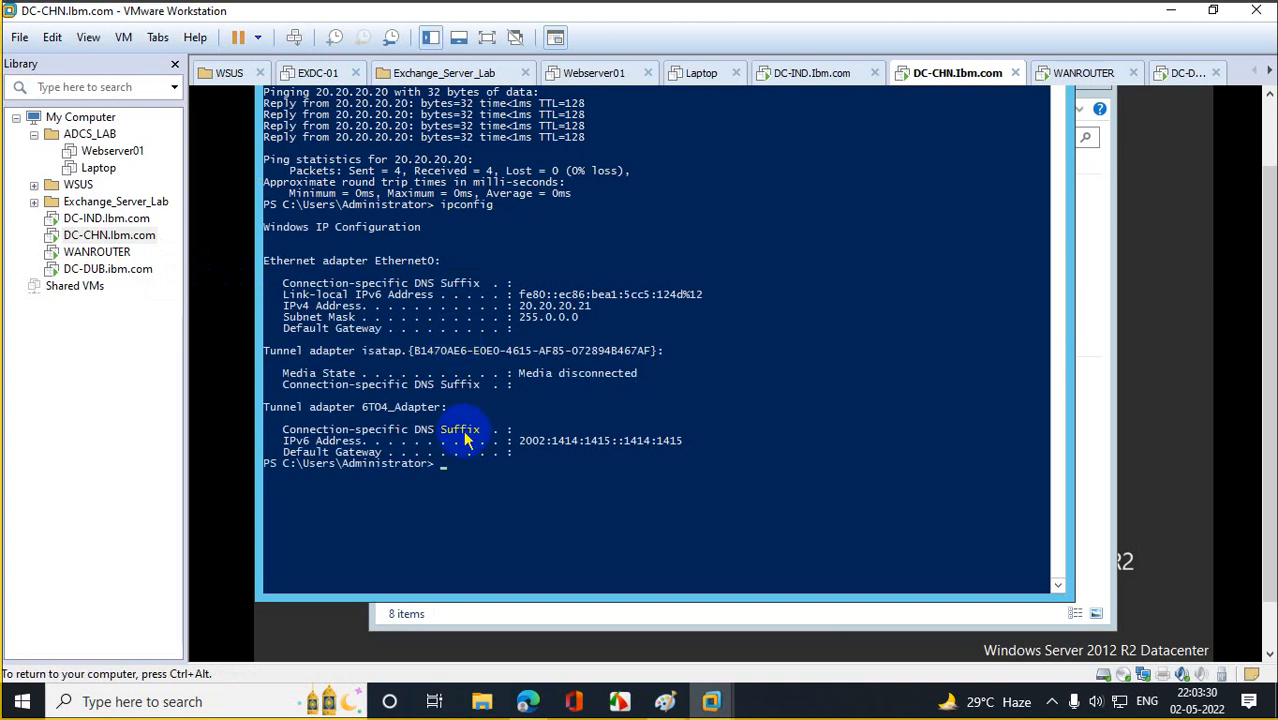
pyautogui.write('firewall.cpl')
pyautogui.press('Return')
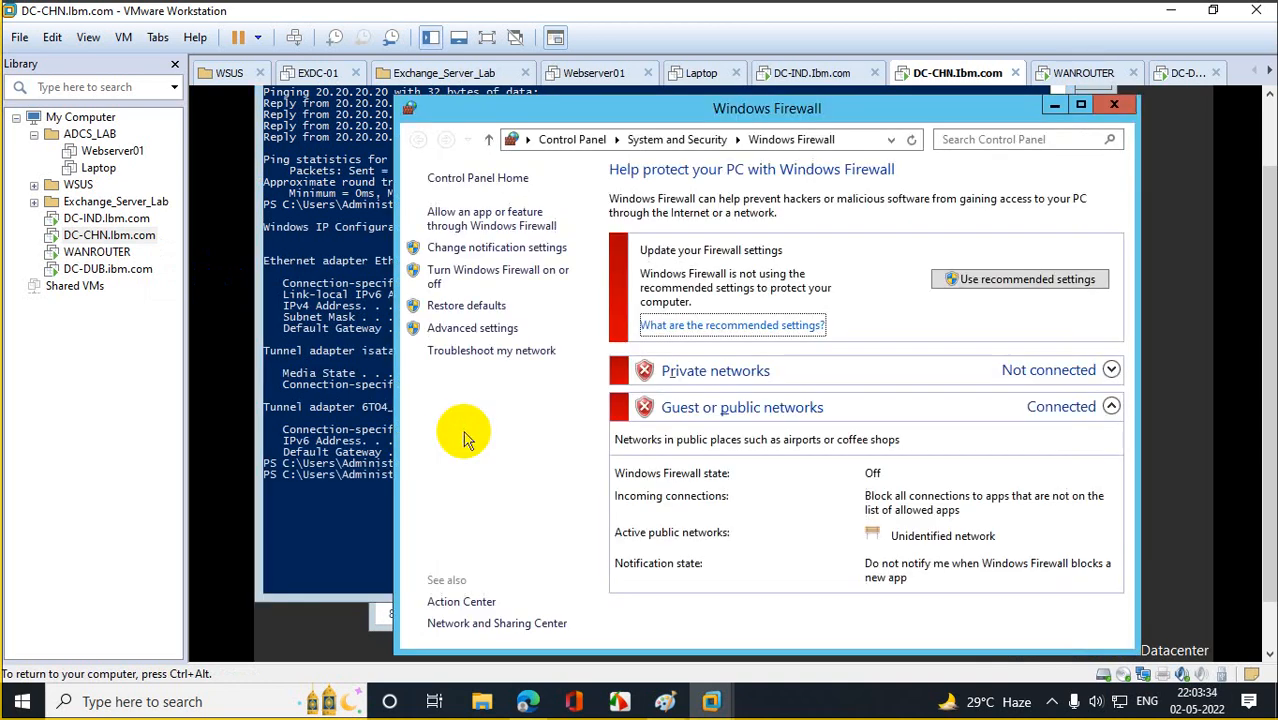
# Set Ethernet0's IPv4 default gateway to 20.20.20.20 via ncpa.cpl, then return to DC-DUB.
pyautogui.click(343, 452)
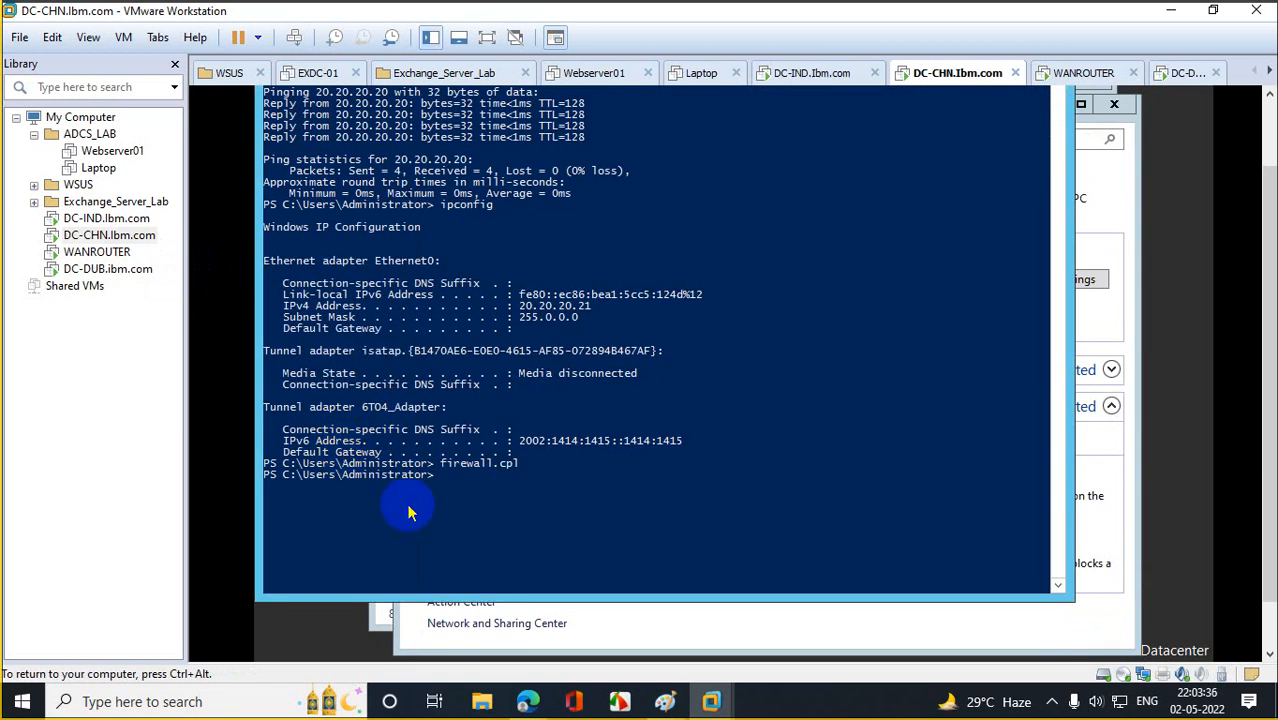
pyautogui.write('n')
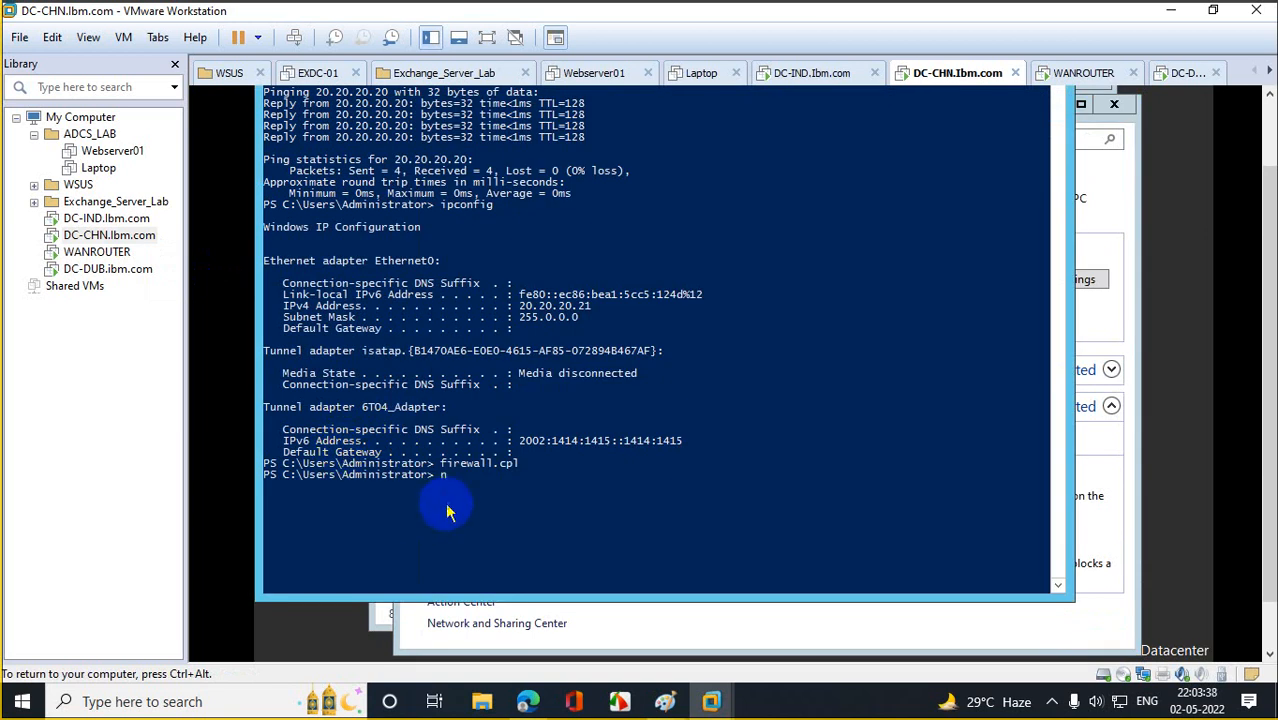
pyautogui.write('cpa.cpl')
pyautogui.press('Return')
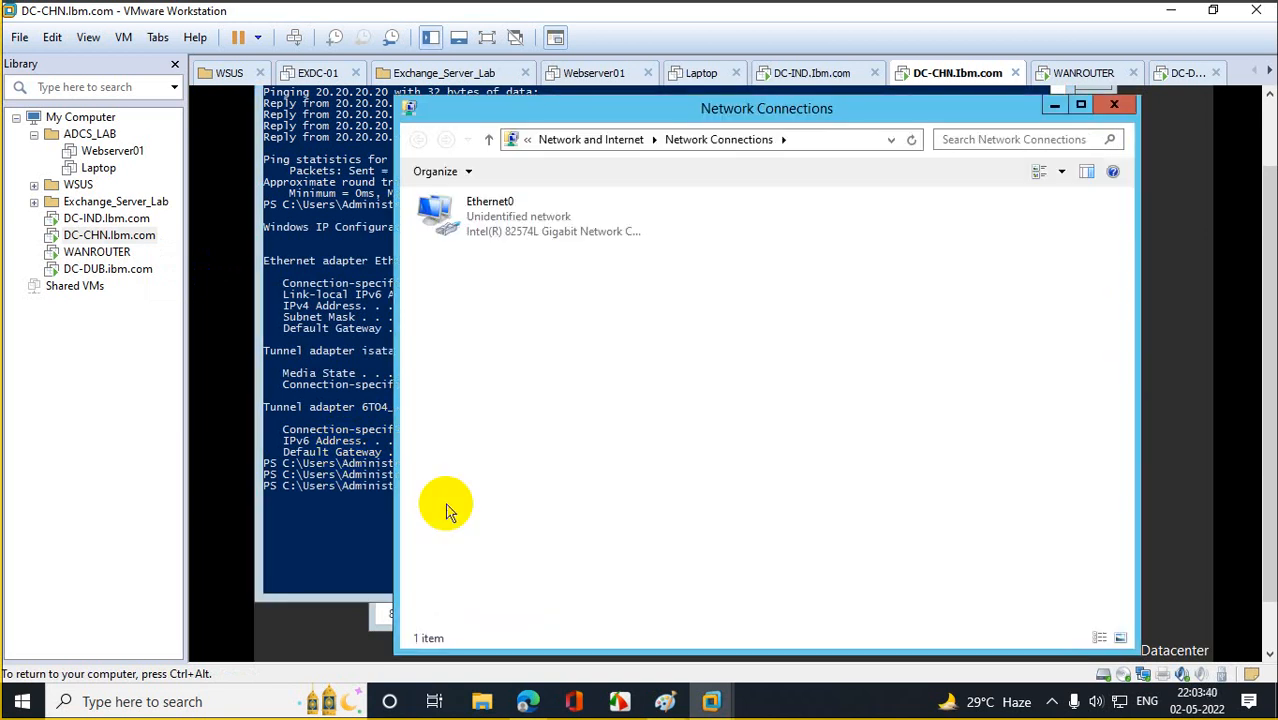
pyautogui.rightClick(520, 236)
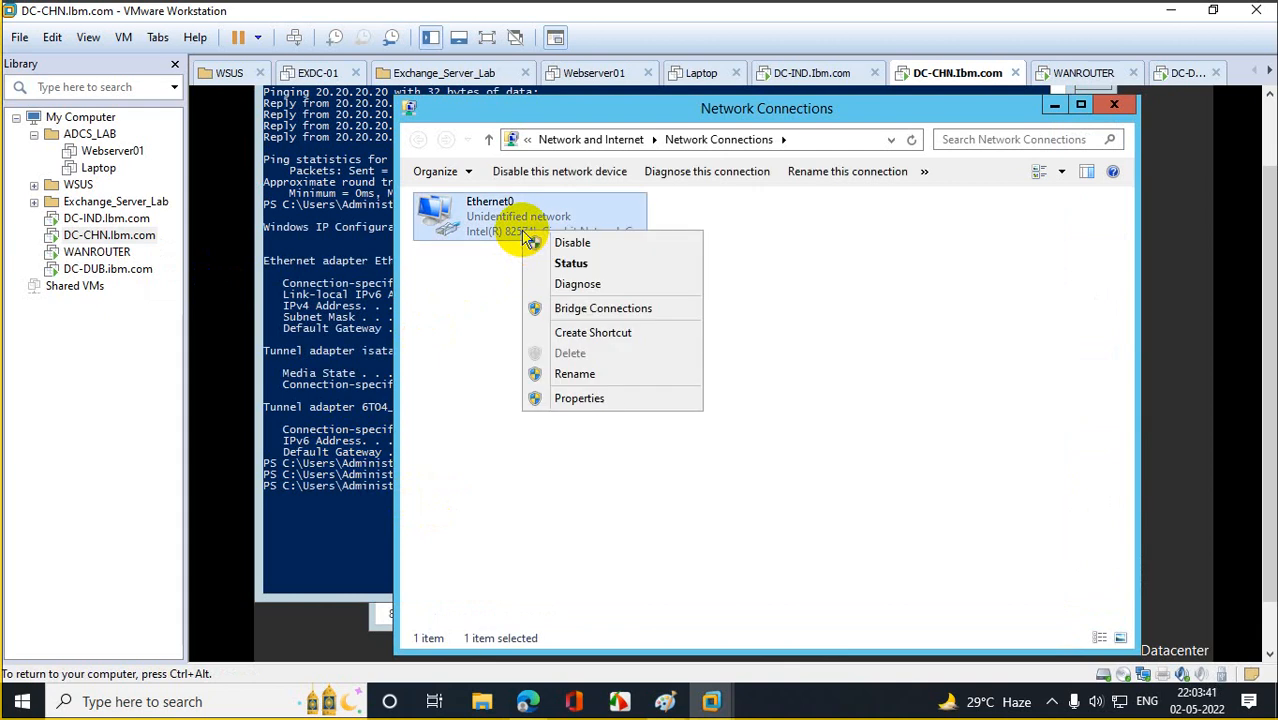
pyautogui.click(582, 397)
pyautogui.doubleClick(602, 450)
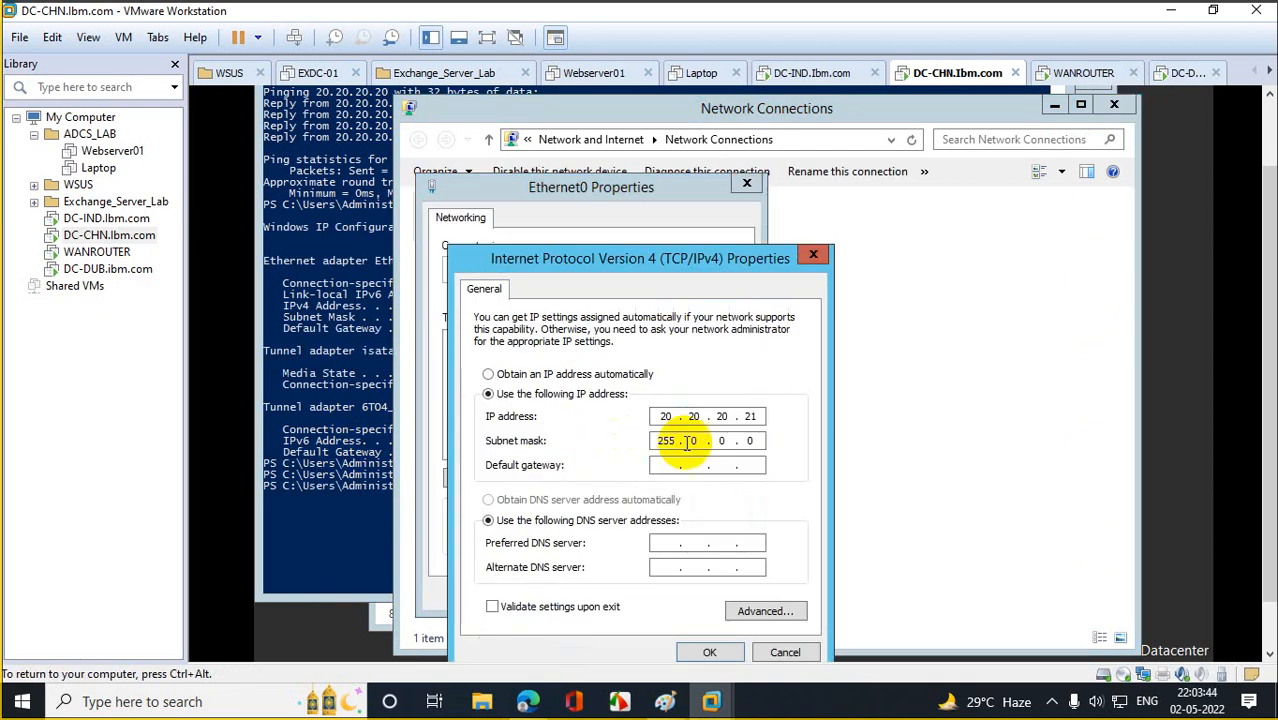
pyautogui.click(676, 466)
pyautogui.write('20 . 20 . 20 ')
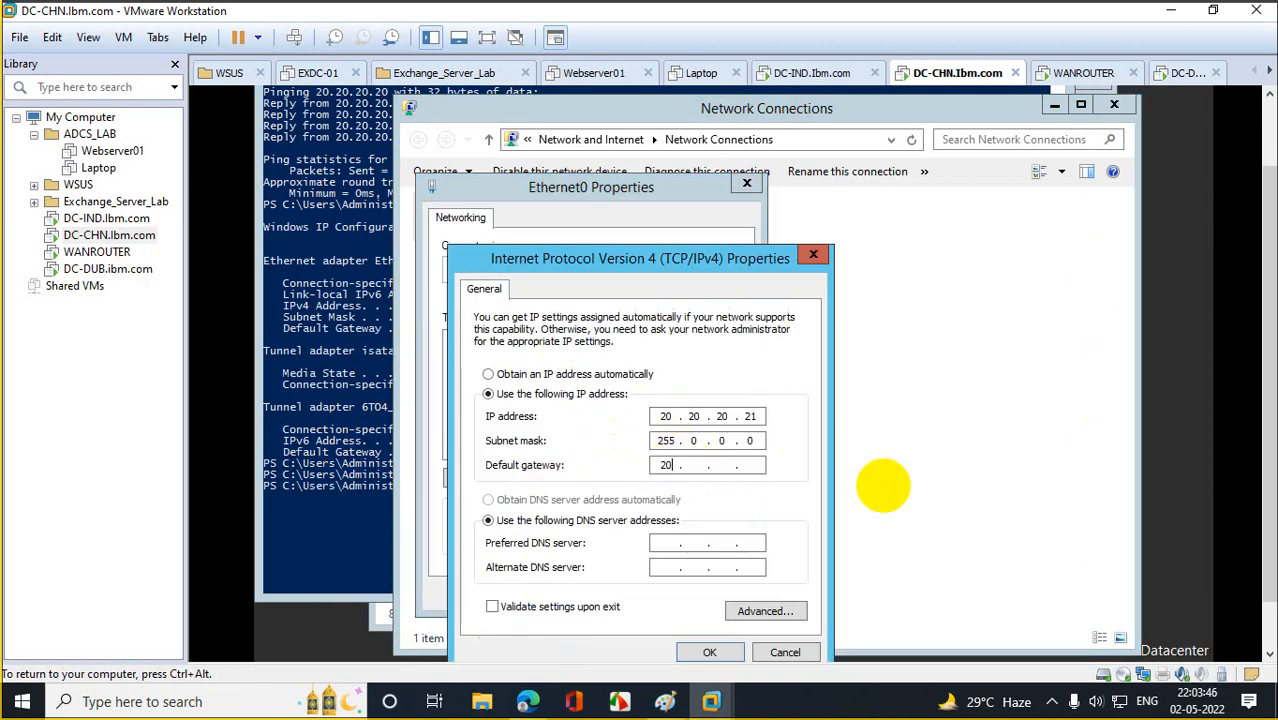
pyautogui.write('. 20')
pyautogui.click(709, 652)
pyautogui.click(647, 592)
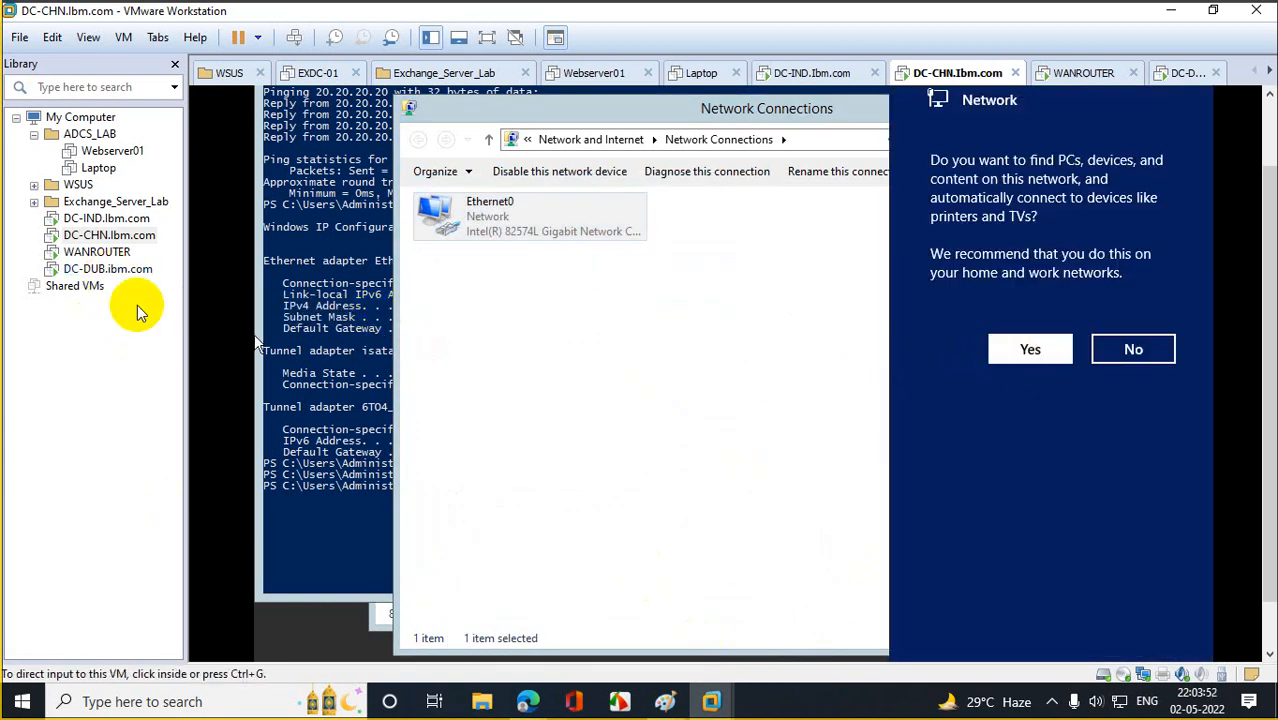
pyautogui.click(108, 269)
pyautogui.click(545, 425)
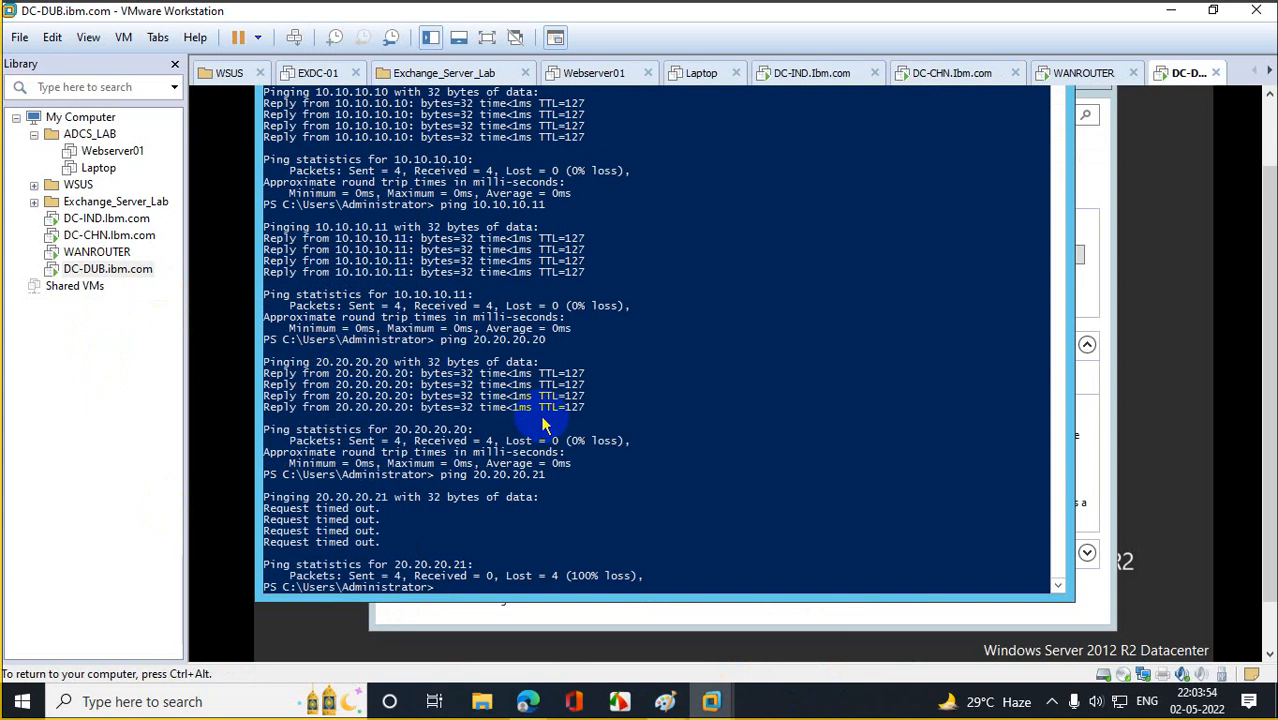
# Clear DC-DUB's console and ping 20.20.20.21, now getting replies.
pyautogui.write('cls')
pyautogui.press('Return')
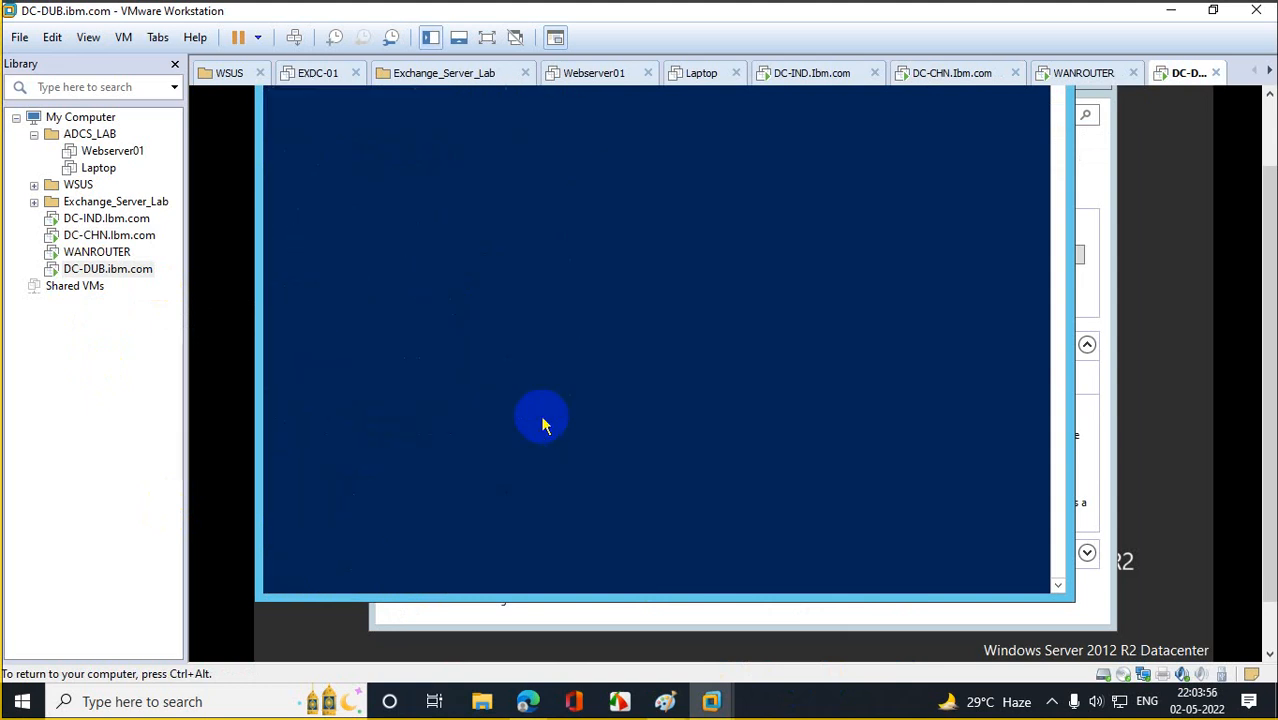
pyautogui.scroll(2, 1255, 400)
pyautogui.click(465, 351)
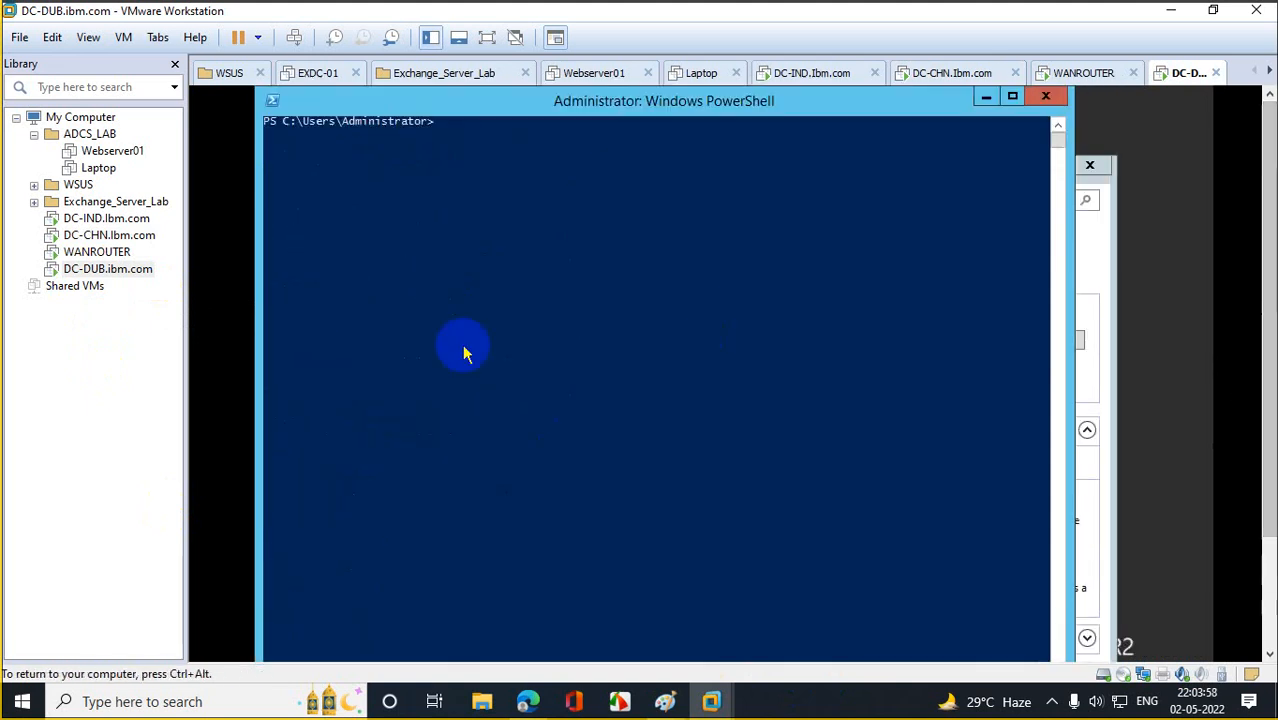
pyautogui.write('ping 20.20.20.21')
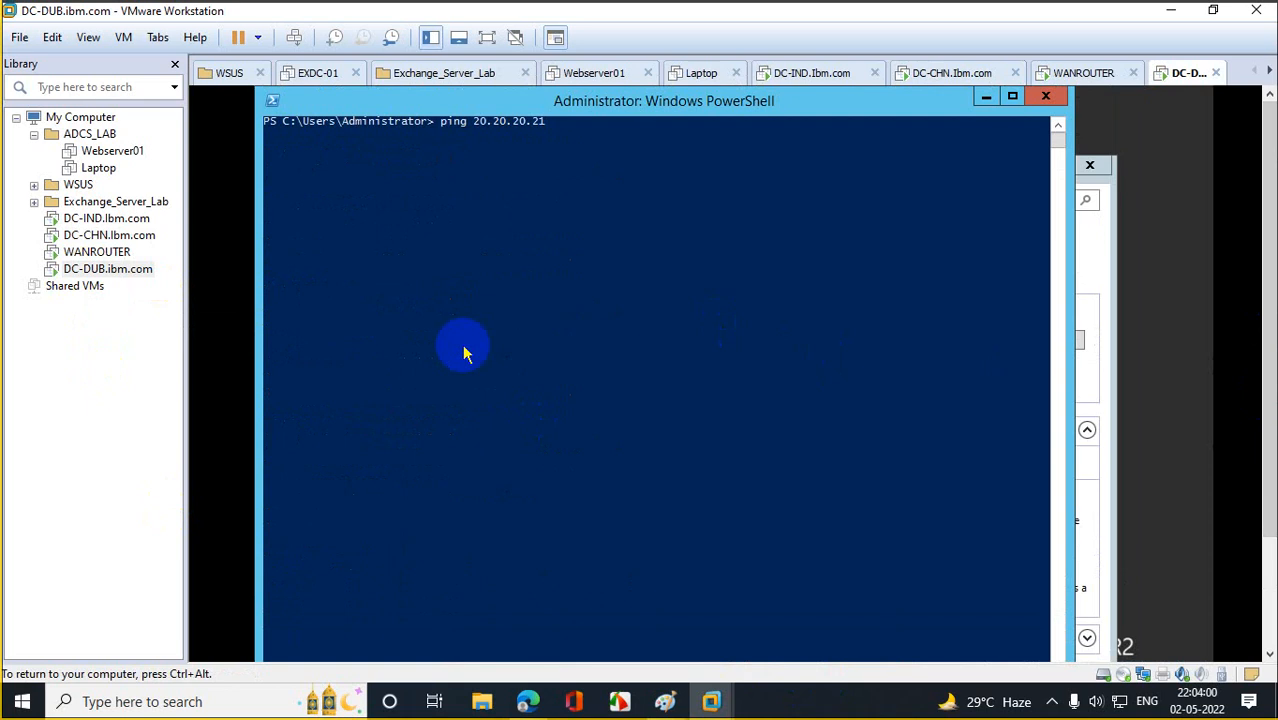
pyautogui.press('Return')
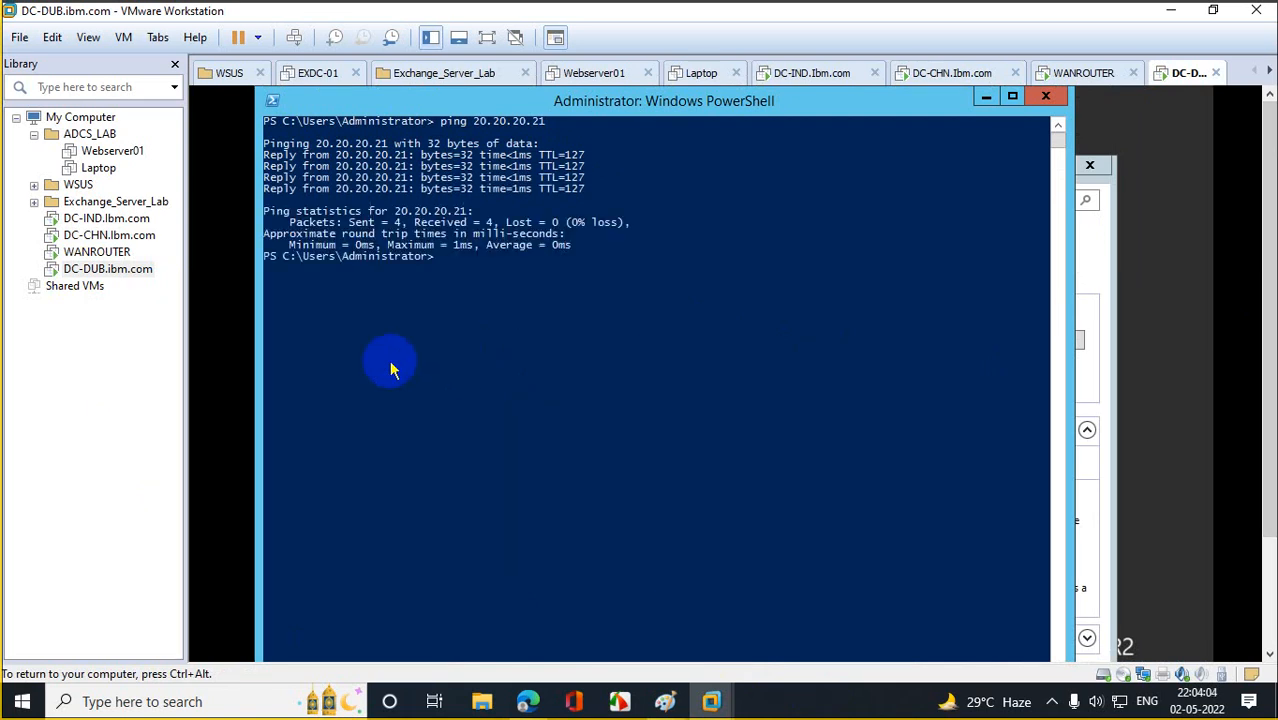
# On DC-IND, close Server Manager and ping 20.20.20.21 from PowerShell with 0% loss.
pyautogui.click(105, 218)
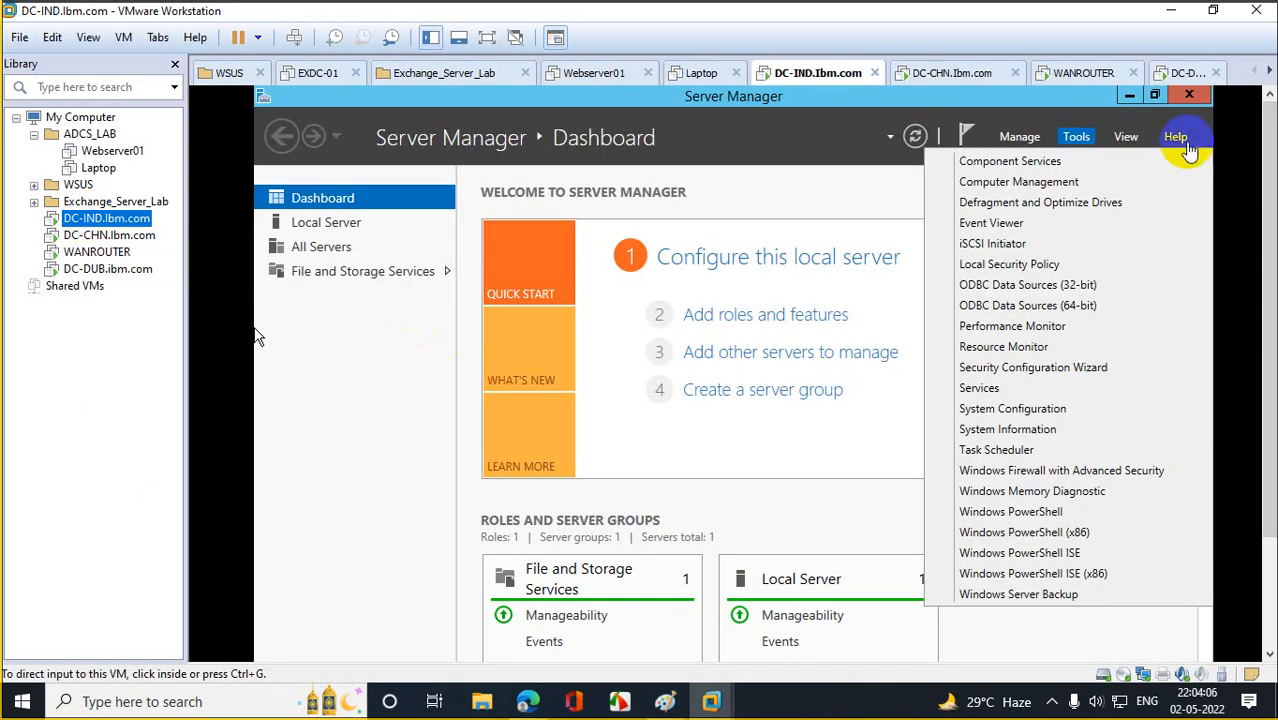
pyautogui.click(1194, 96)
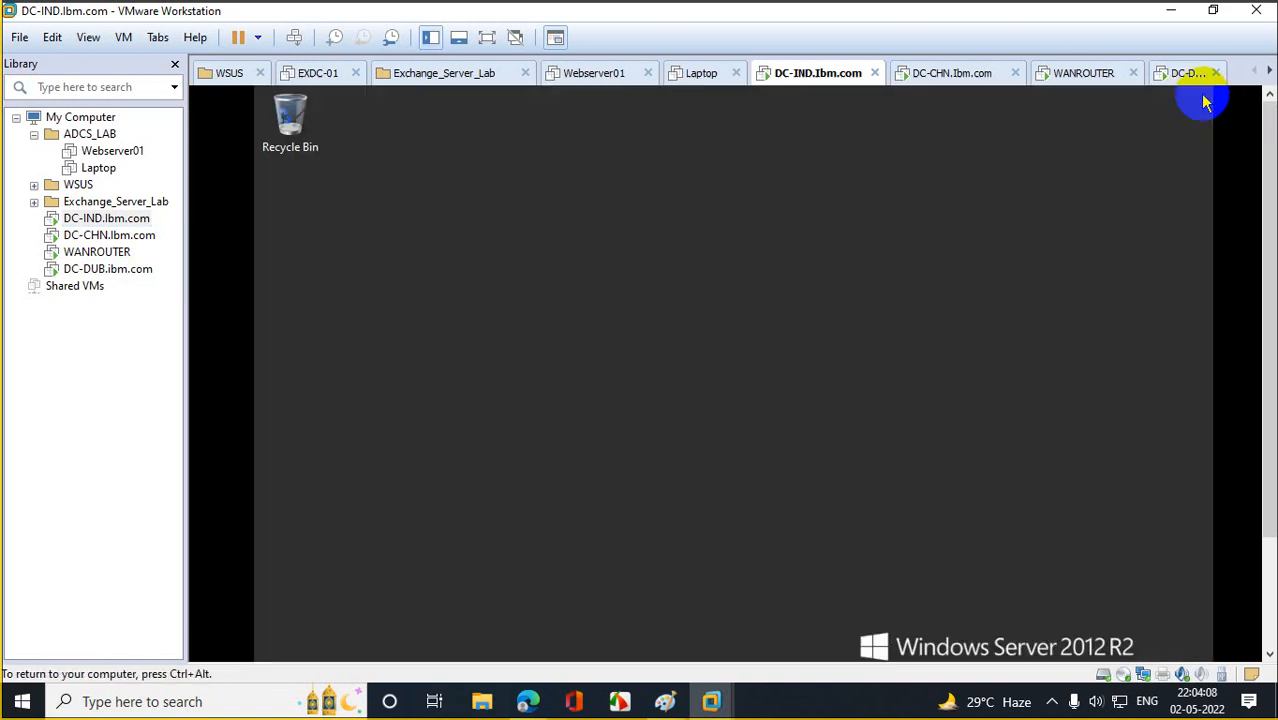
pyautogui.click(385, 648)
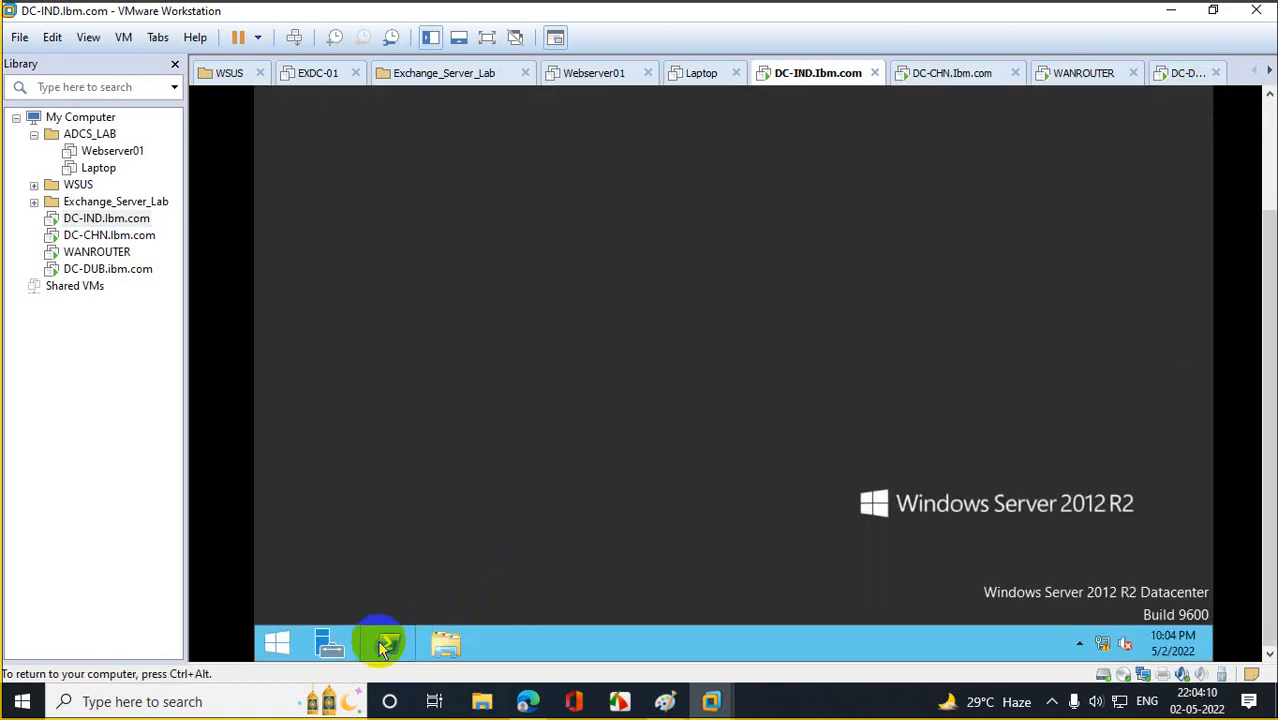
pyautogui.click(590, 225)
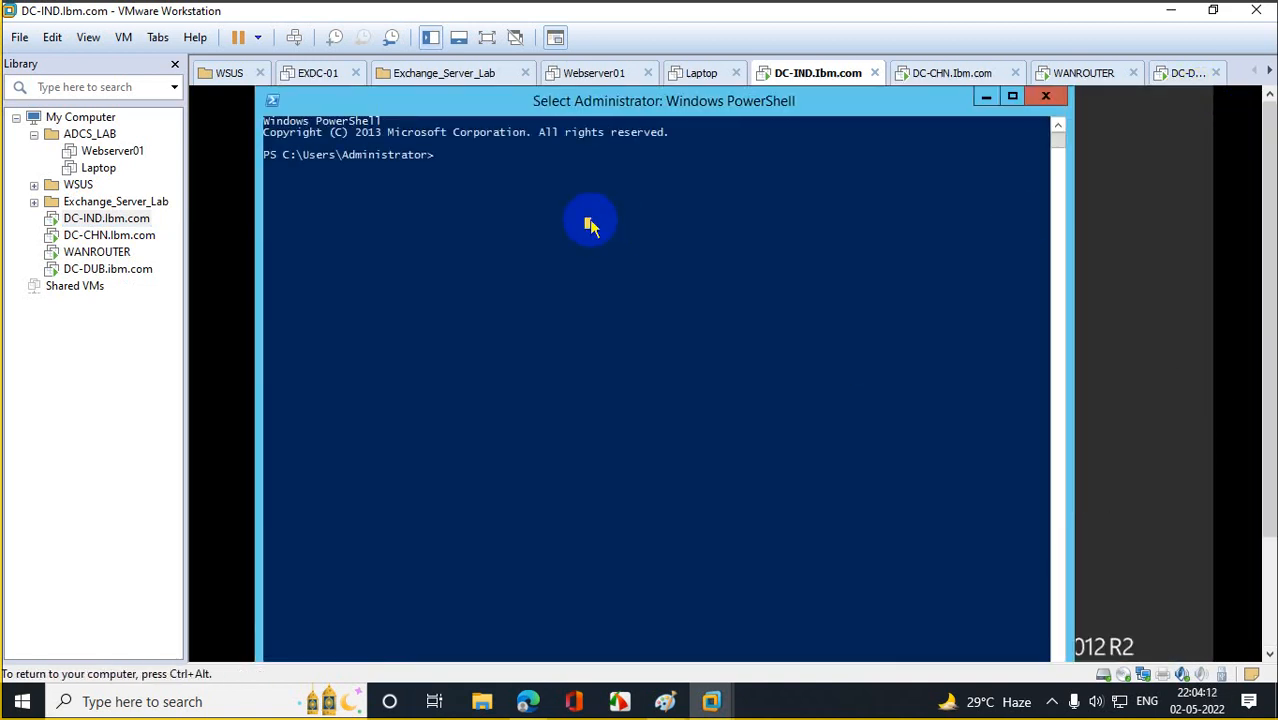
pyautogui.write('ping ')
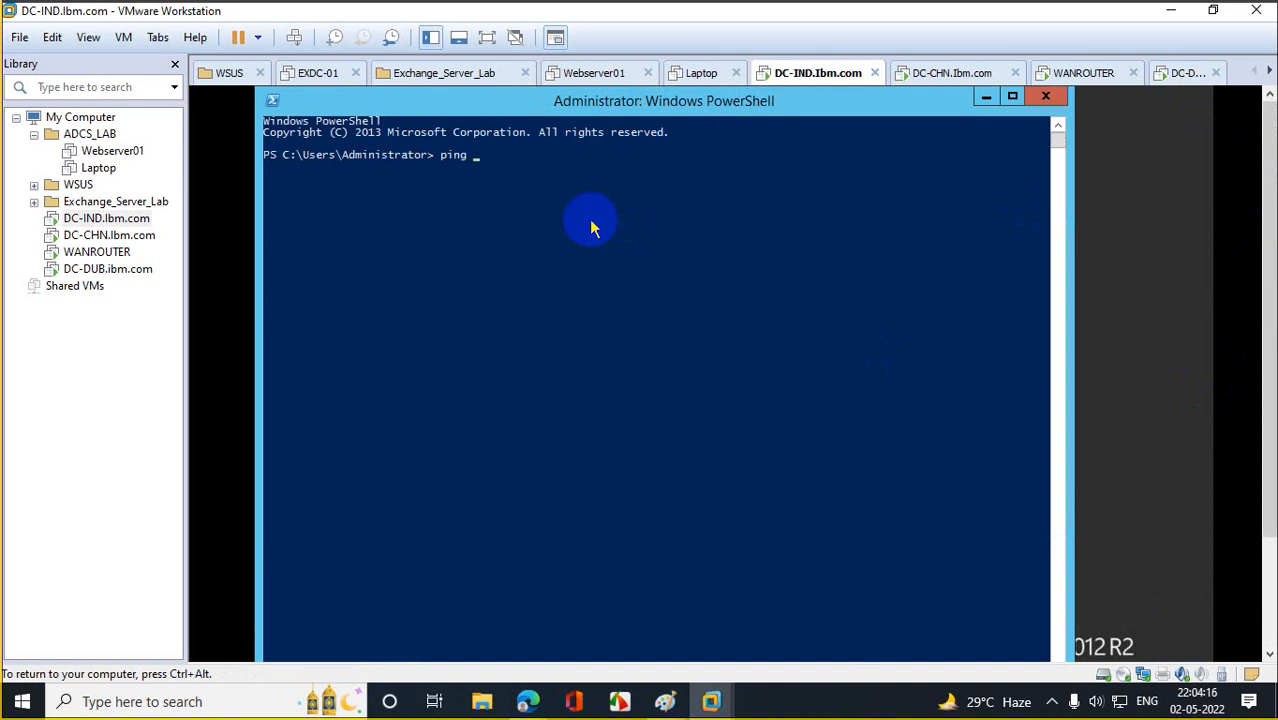
pyautogui.write('20.20.20.20')
pyautogui.press('BackSpace')
pyautogui.write('1')
pyautogui.press('Return')
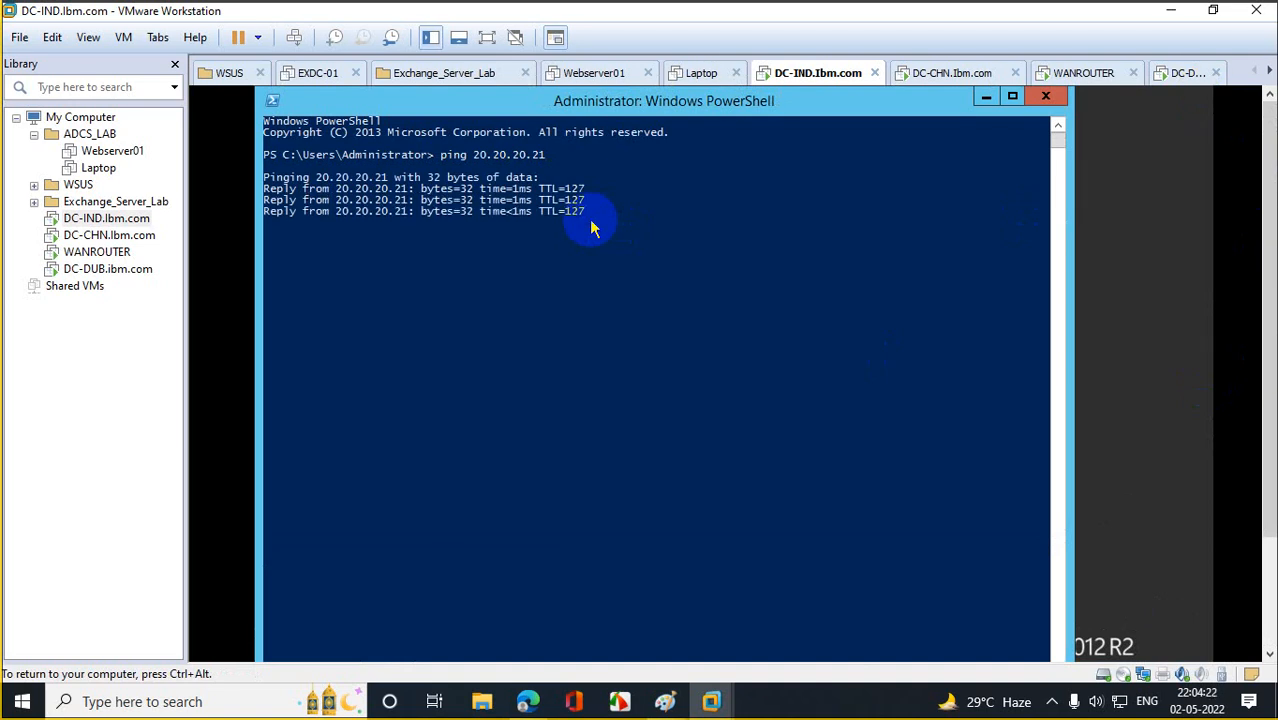
# Ping 30.30.30.31 from DC-IND, which answers.
pyautogui.press('Up')
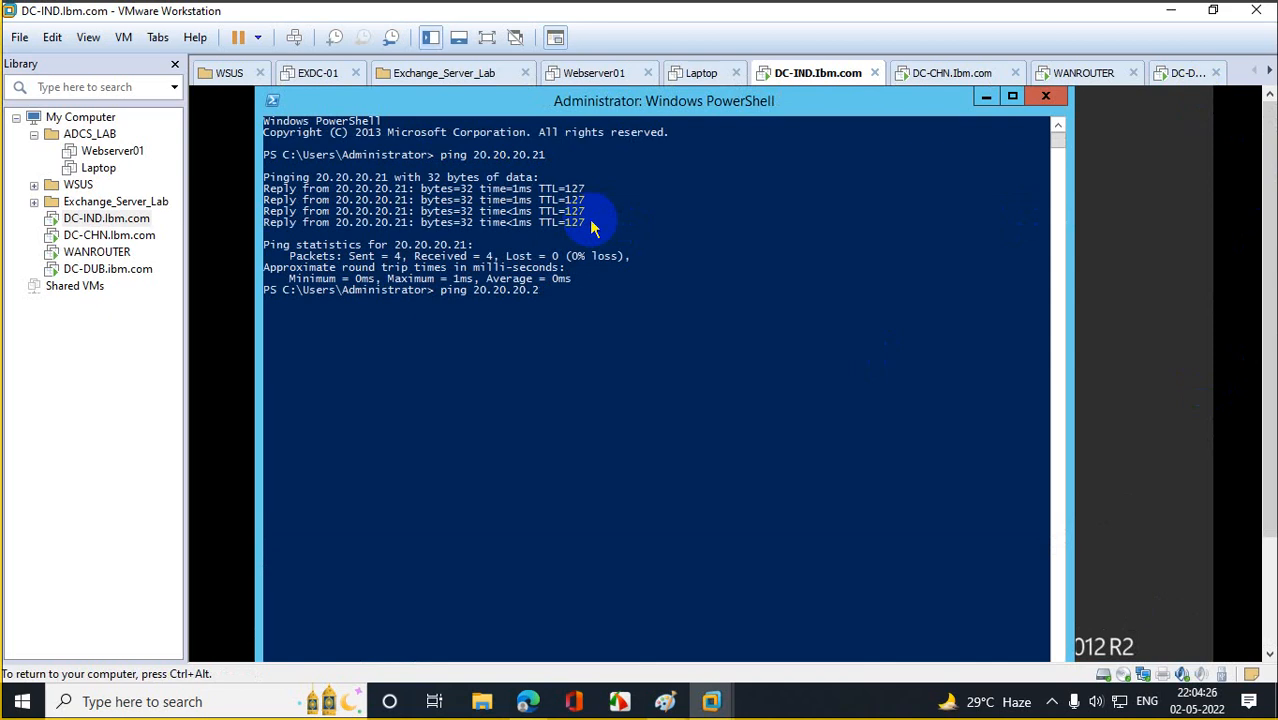
pyautogui.press('BackSpace')
pyautogui.press('BackSpace')
pyautogui.press('BackSpace')
pyautogui.press('BackSpace')
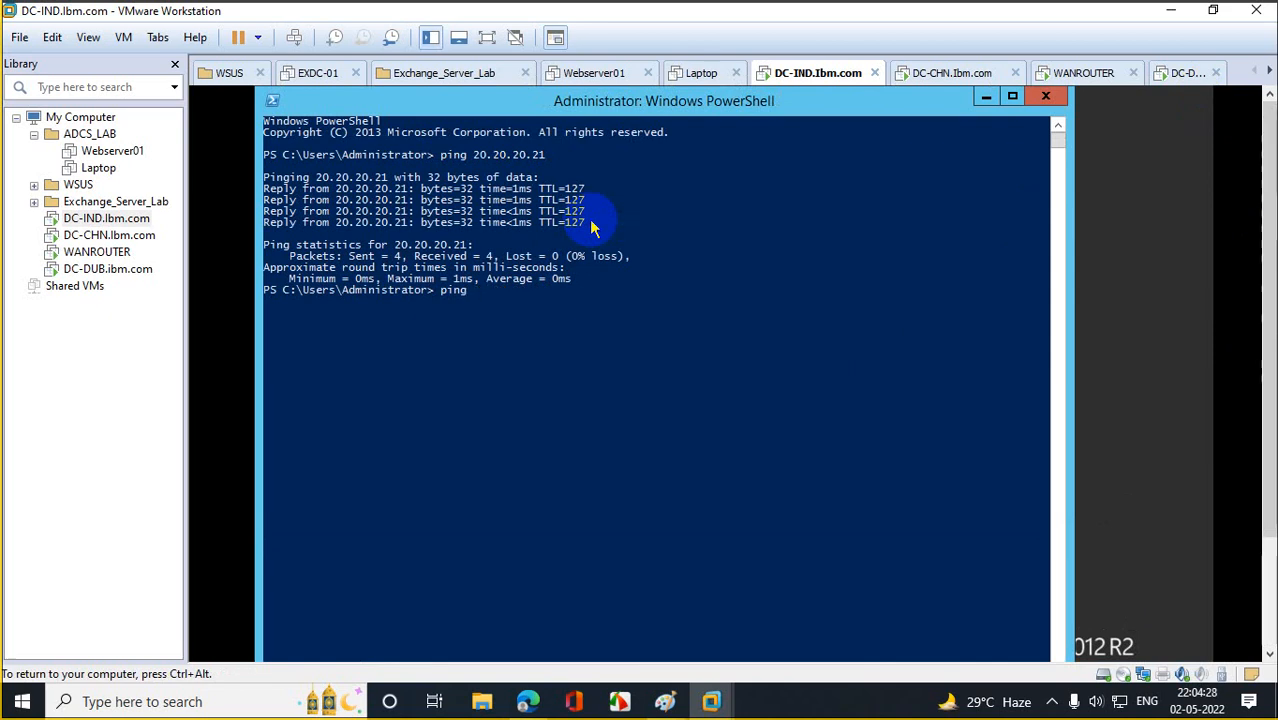
pyautogui.press('BackSpace')
pyautogui.write('30.30.30.3')
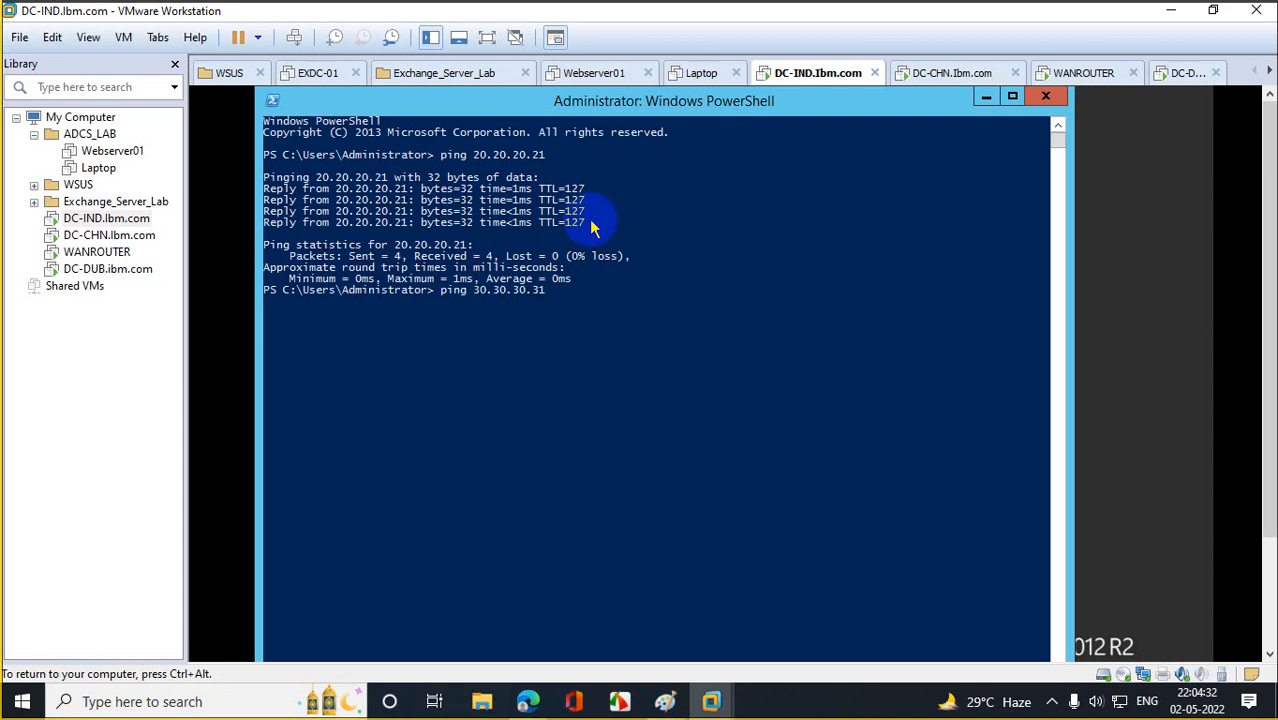
pyautogui.write('1')
pyautogui.press('Return')
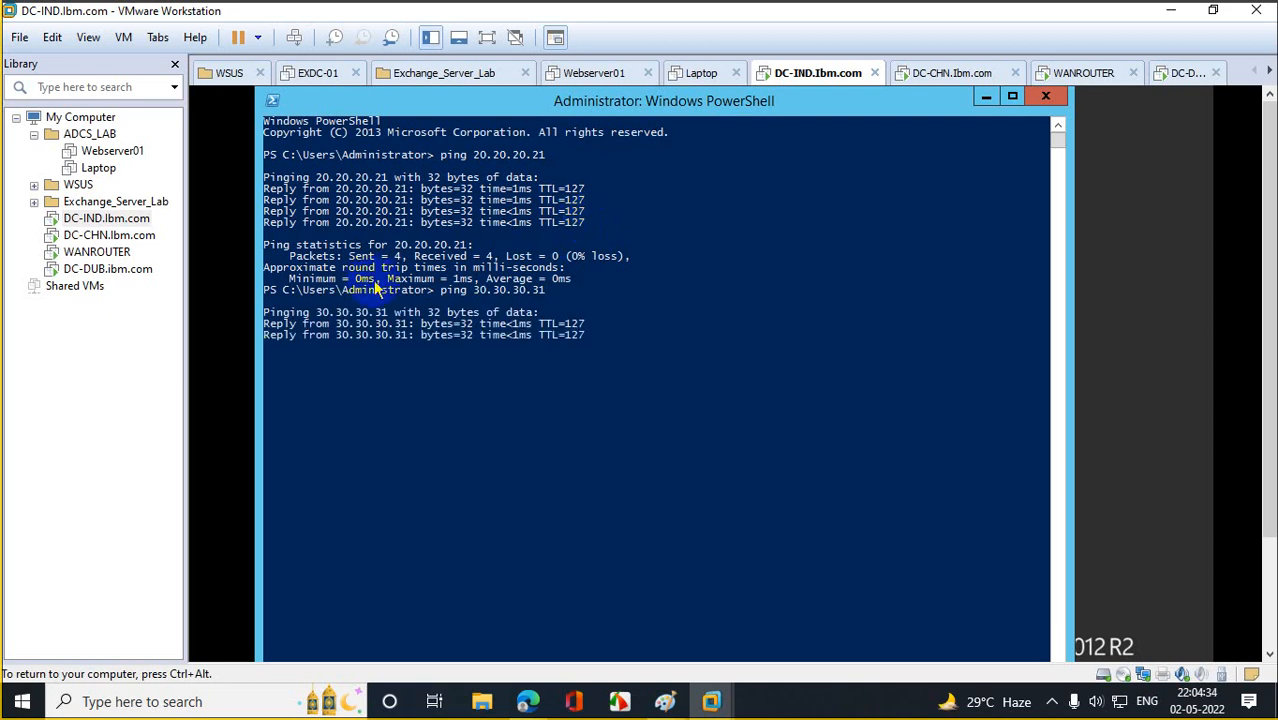
# Clear DC-CHN's PowerShell console and ping 10.10.10.11 with no loss.
pyautogui.click(133, 240)
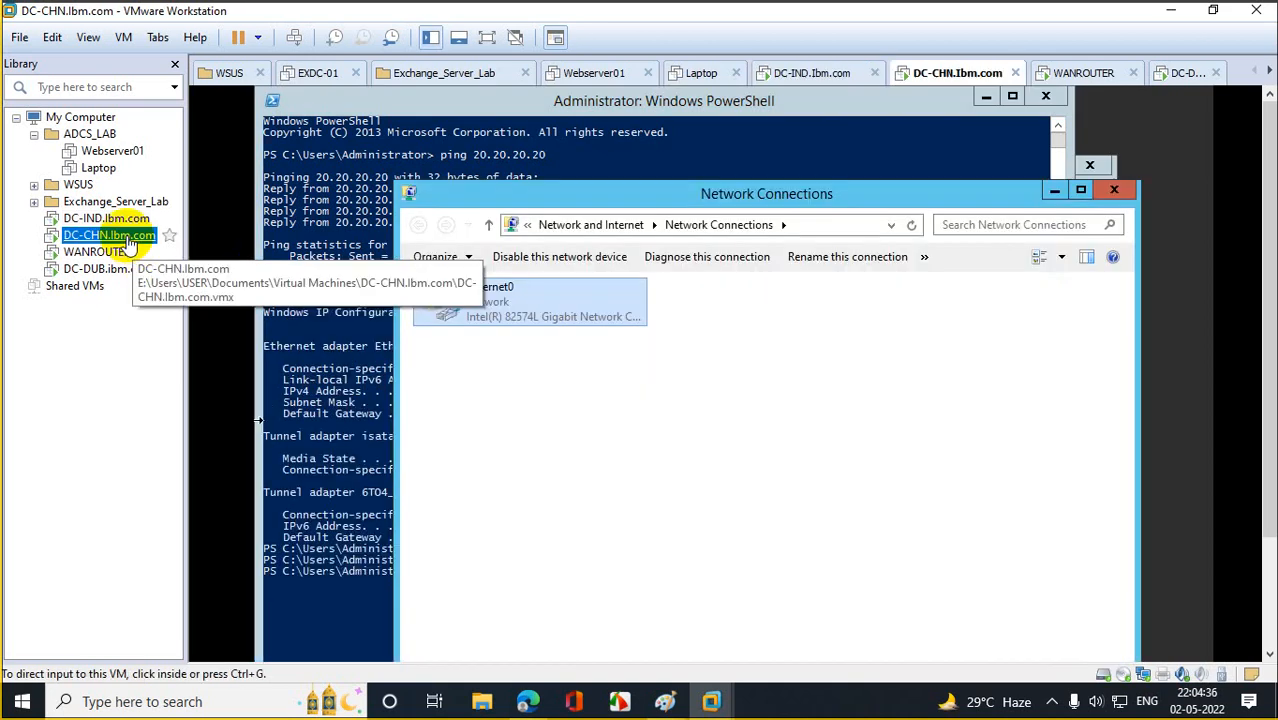
pyautogui.click(385, 447)
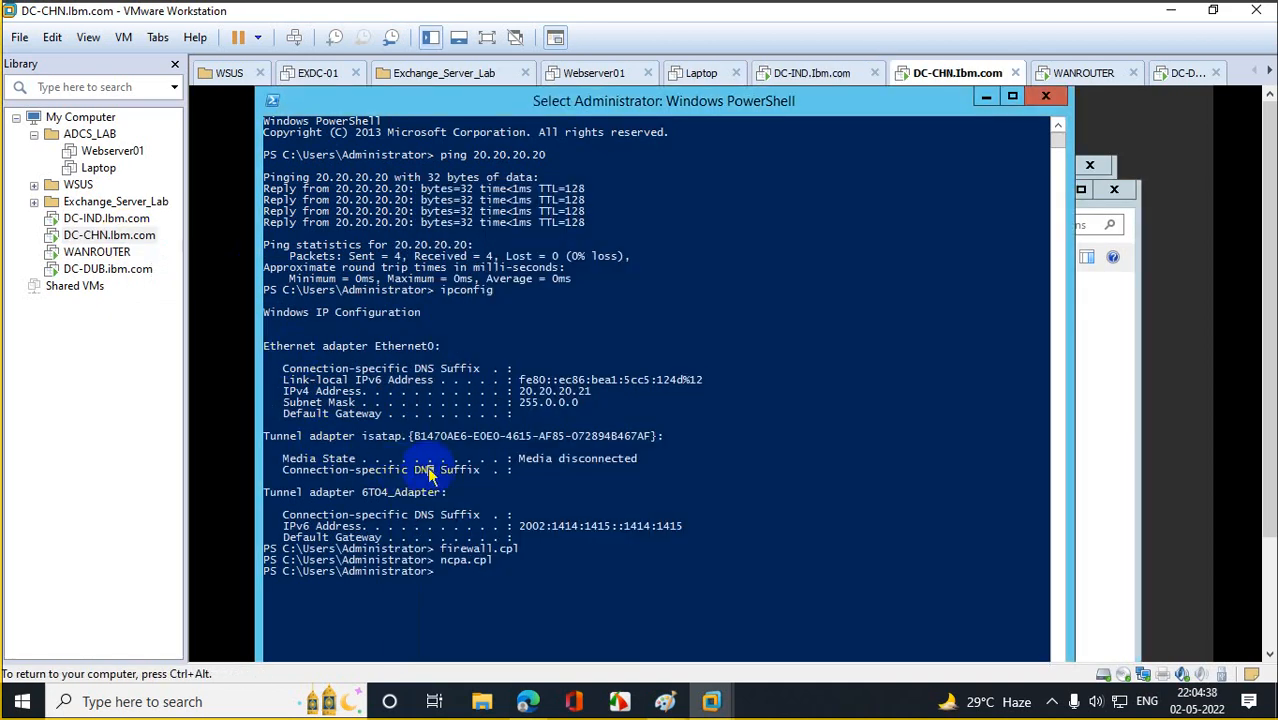
pyautogui.write('cls')
pyautogui.press('Return')
pyautogui.write('o')
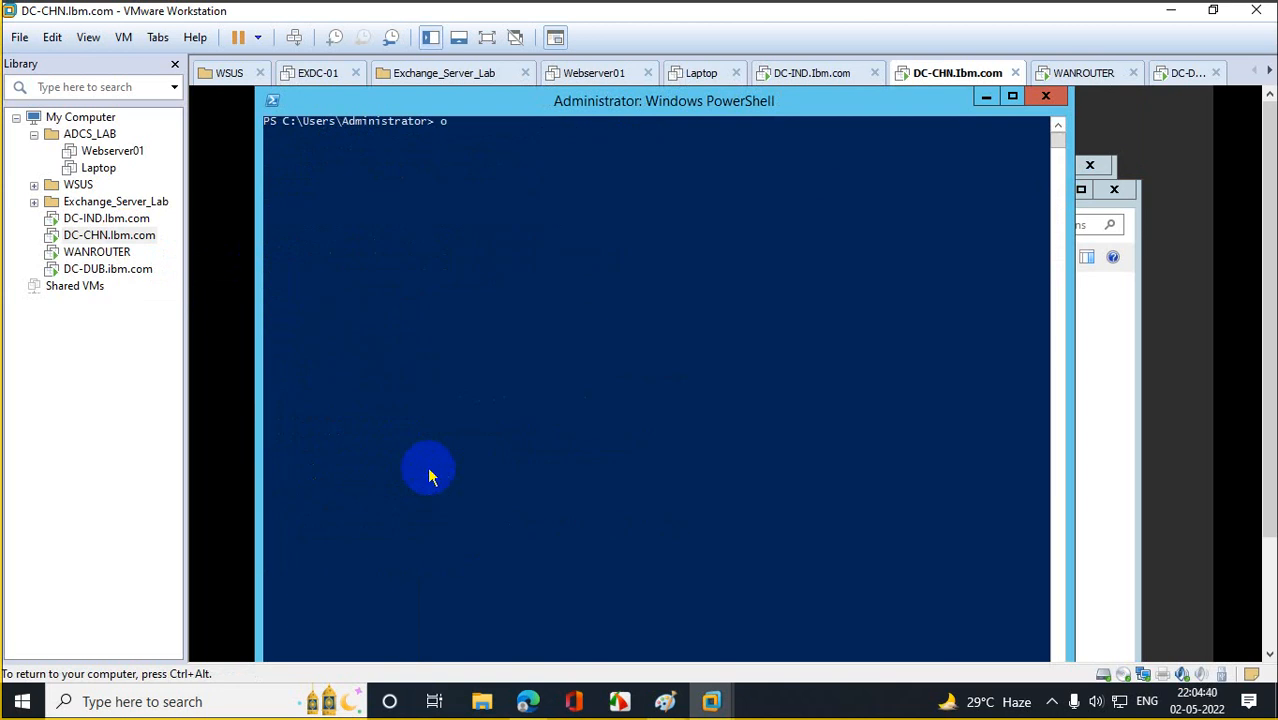
pyautogui.press('BackSpace')
pyautogui.write('ping 10.10.10.11')
pyautogui.press('Return')
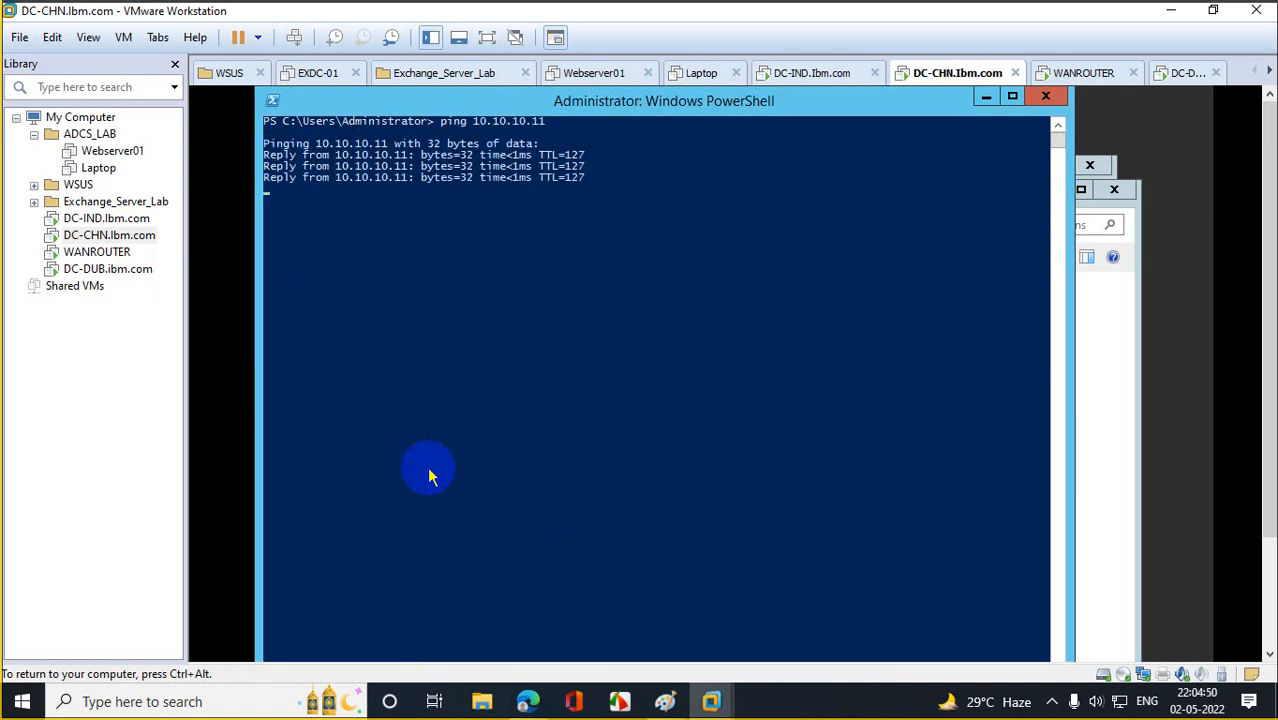
# Ping 30.30.30.31 from DC-CHN with no packet loss.
pyautogui.press('Up')
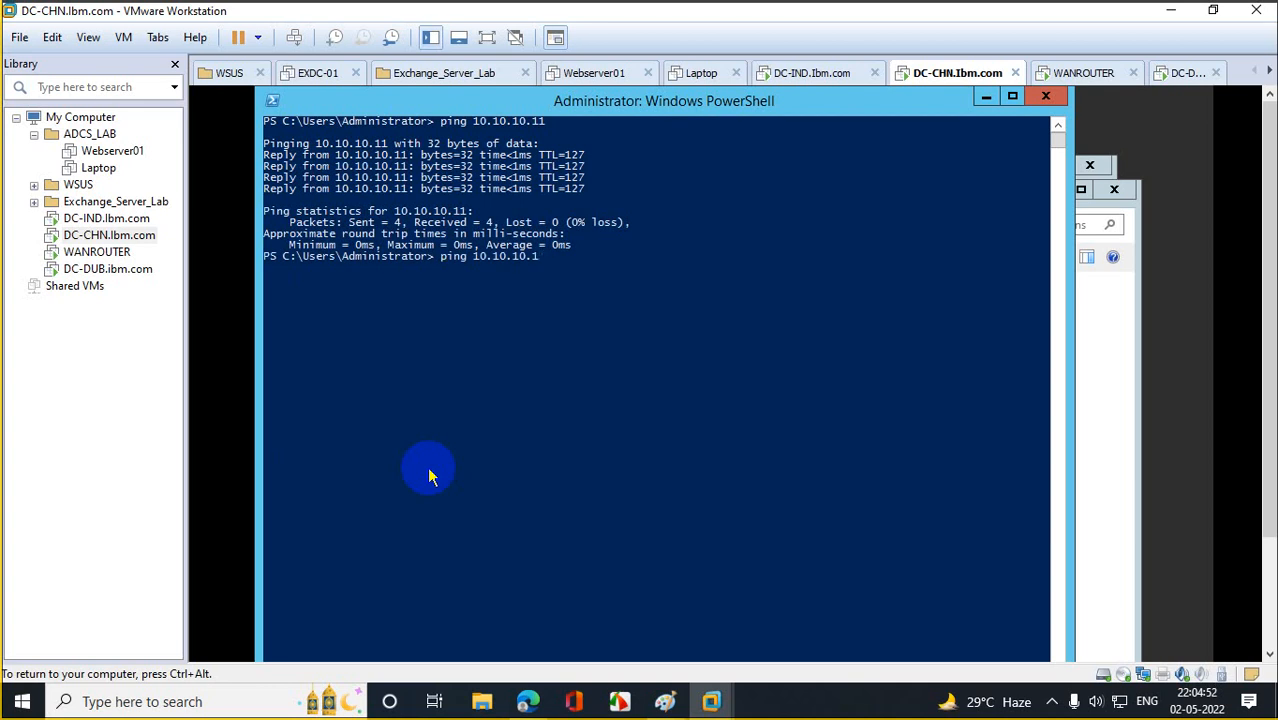
pyautogui.press('BackSpace')
pyautogui.press('BackSpace')
pyautogui.press('BackSpace')
pyautogui.press('BackSpace')
pyautogui.press('BackSpace')
pyautogui.press('BackSpace')
pyautogui.press('BackSpace')
pyautogui.write('20.2')
pyautogui.write('0.')
pyautogui.press('BackSpace')
pyautogui.press('BackSpace')
pyautogui.press('BackSpace')
pyautogui.press('BackSpace')
pyautogui.press('BackSpace')
pyautogui.write('30.30.30')
pyautogui.write('31')
pyautogui.press('Return')
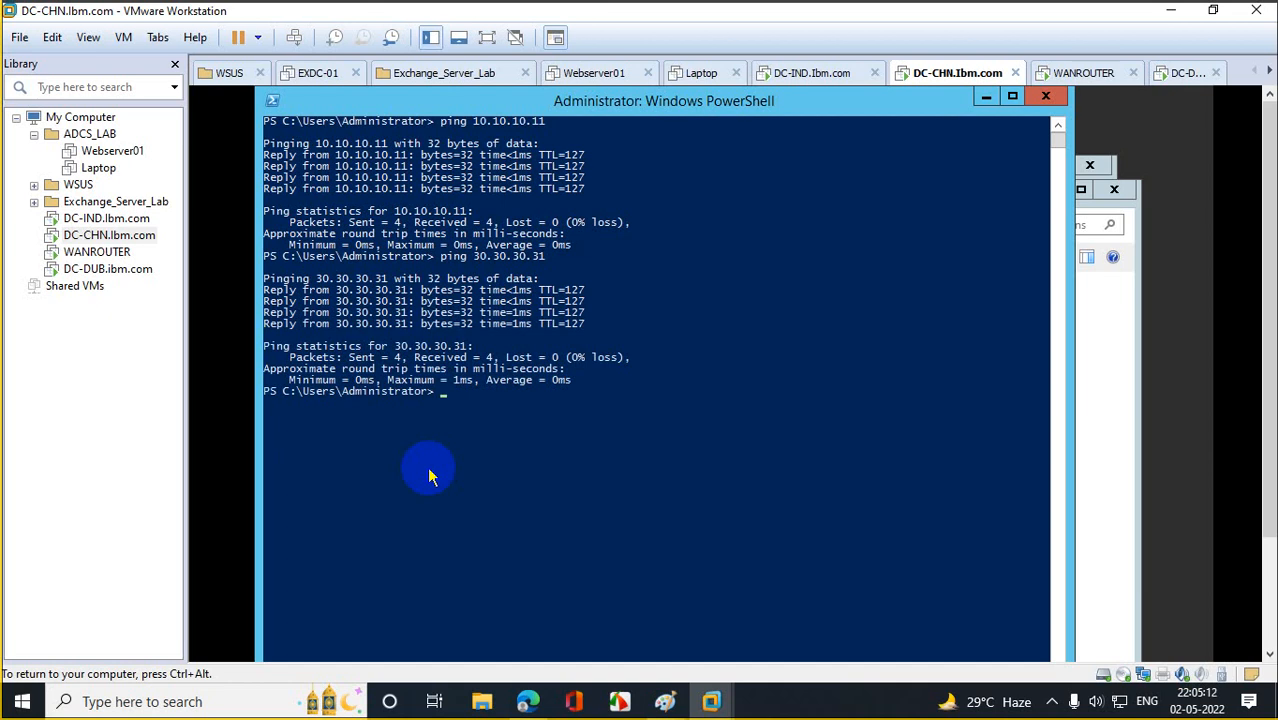
# Close DC-IND's PowerShell console and go back to DC-CHN.
pyautogui.click(92, 220)
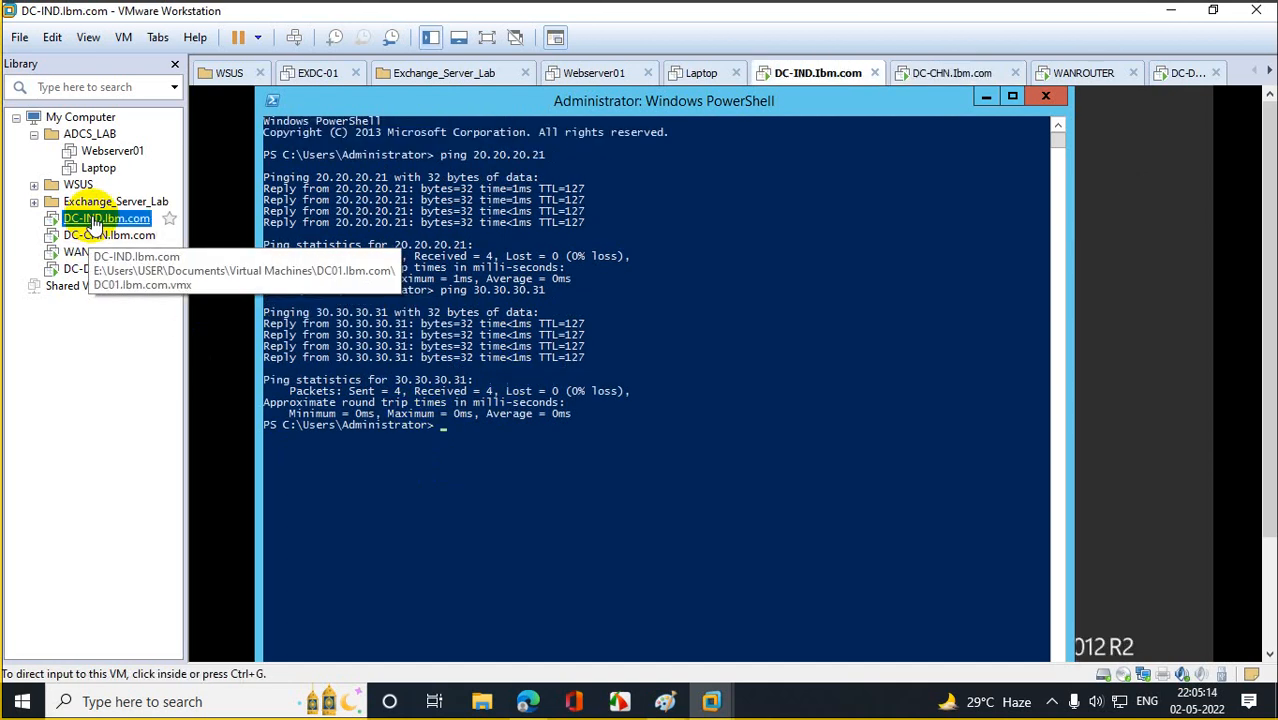
pyautogui.click(1046, 100)
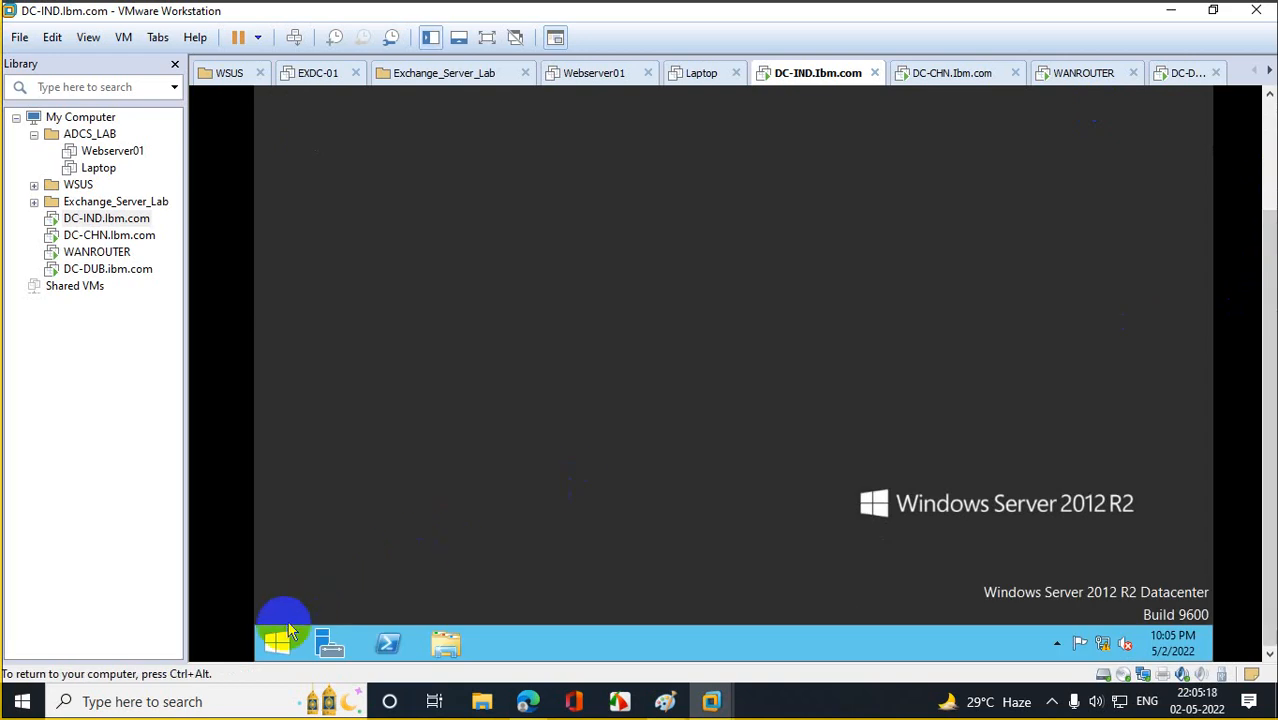
pyautogui.click(285, 632)
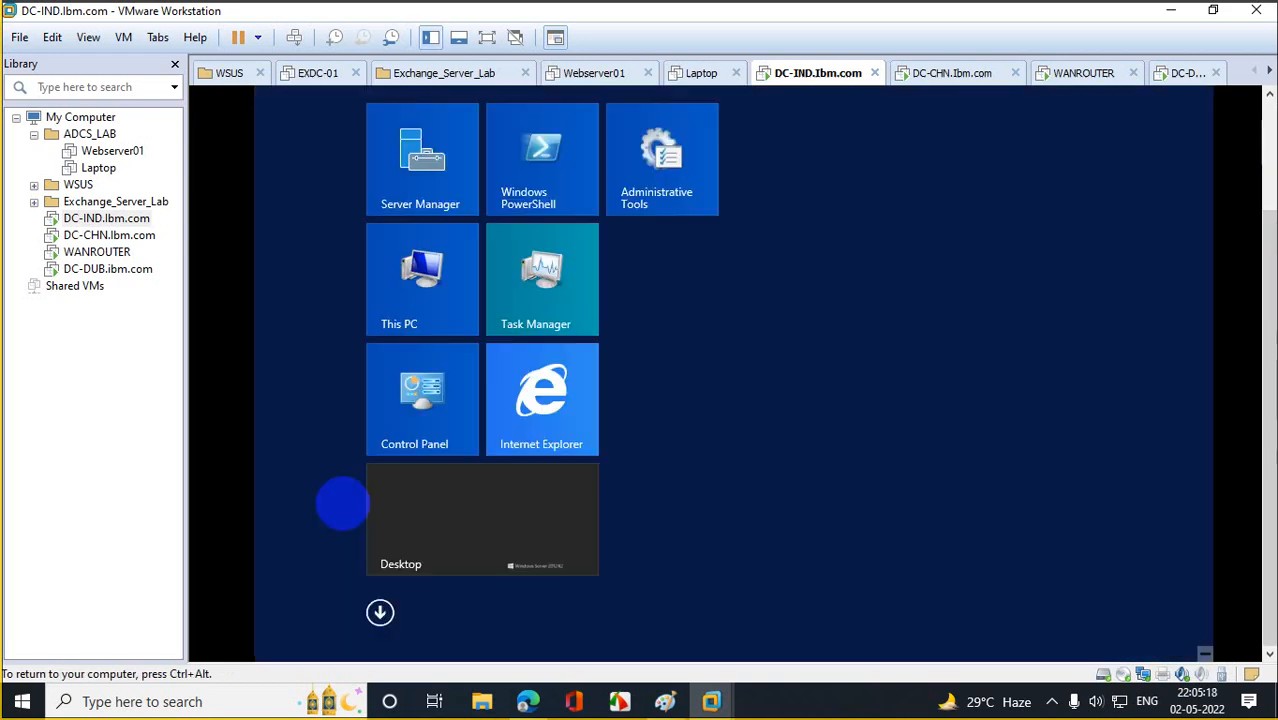
pyautogui.click(110, 236)
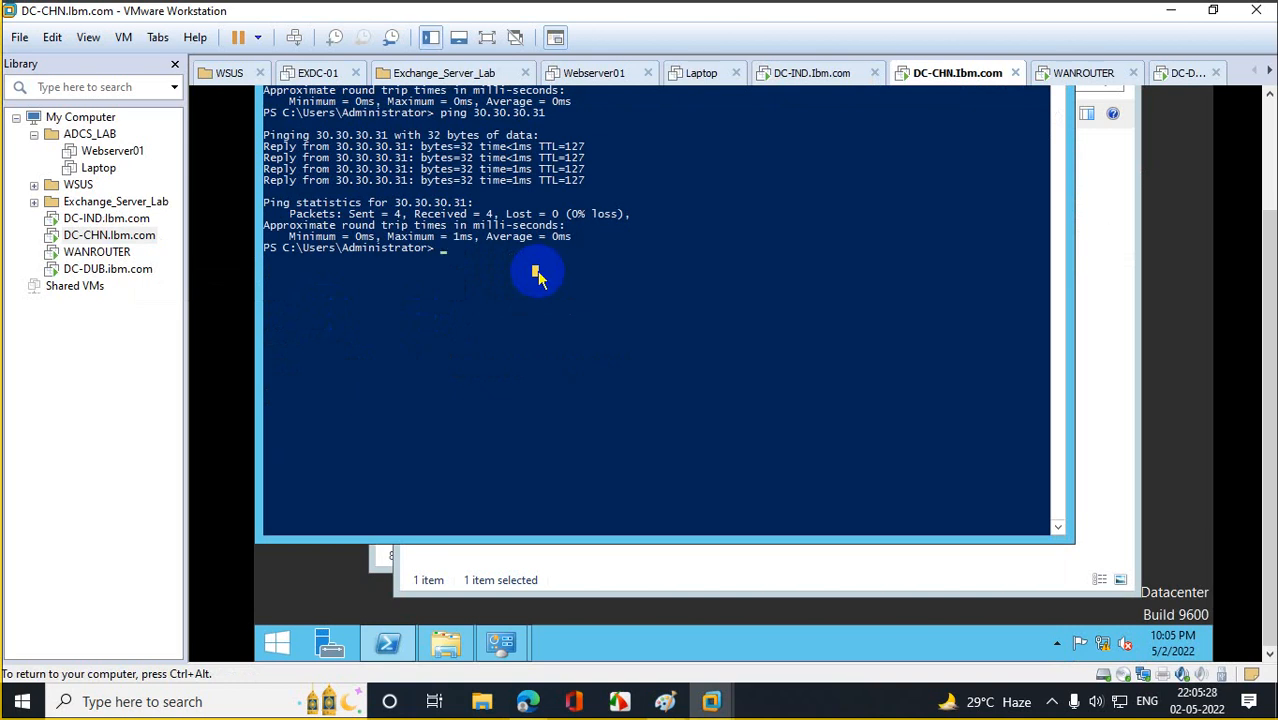
# Enter 10.10.10.11 as Ethernet0's preferred DNS server via ncpa.cpl, then switch to DC-DUB.
pyautogui.write('ncpa.cpl')
pyautogui.press('Return')
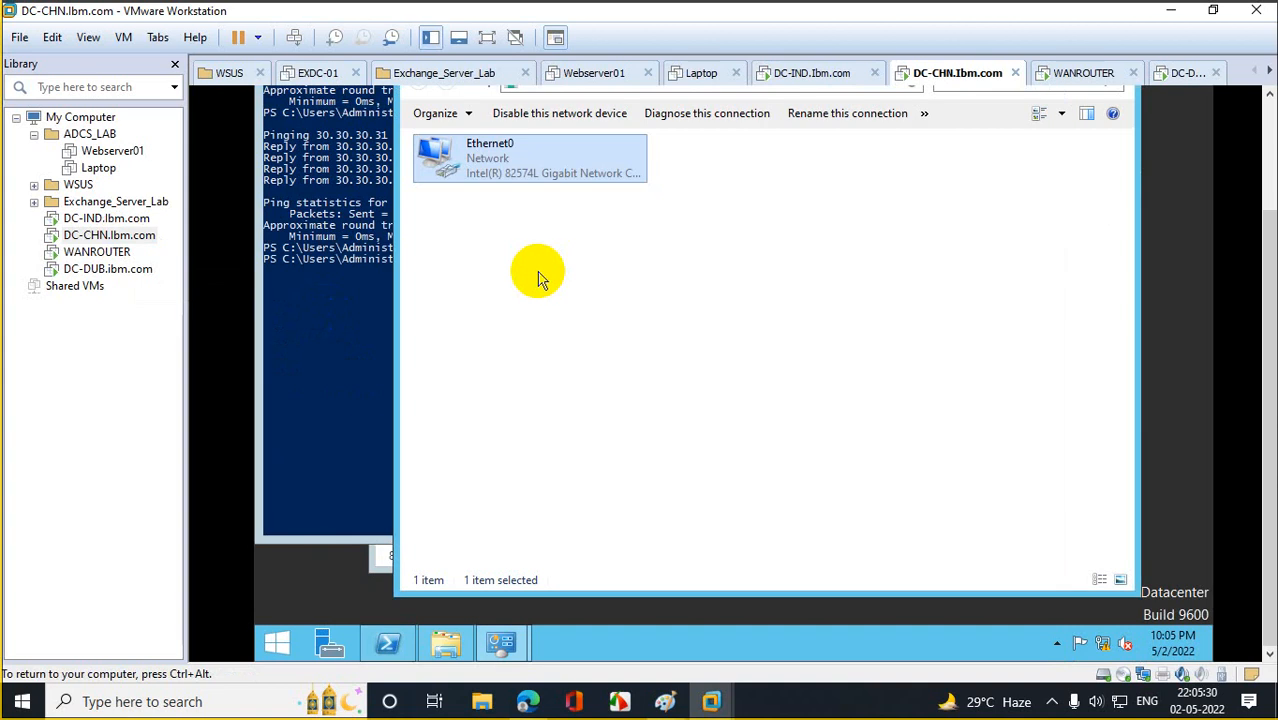
pyautogui.rightClick(510, 171)
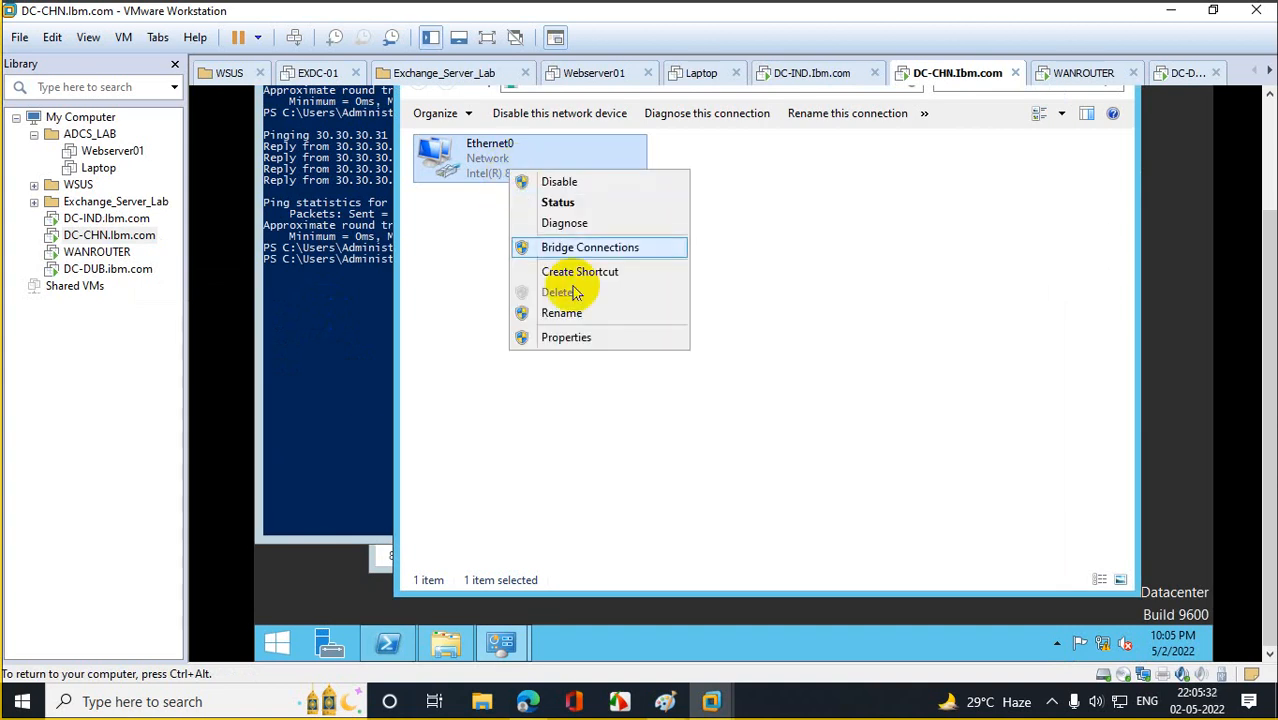
pyautogui.click(594, 340)
pyautogui.doubleClick(608, 398)
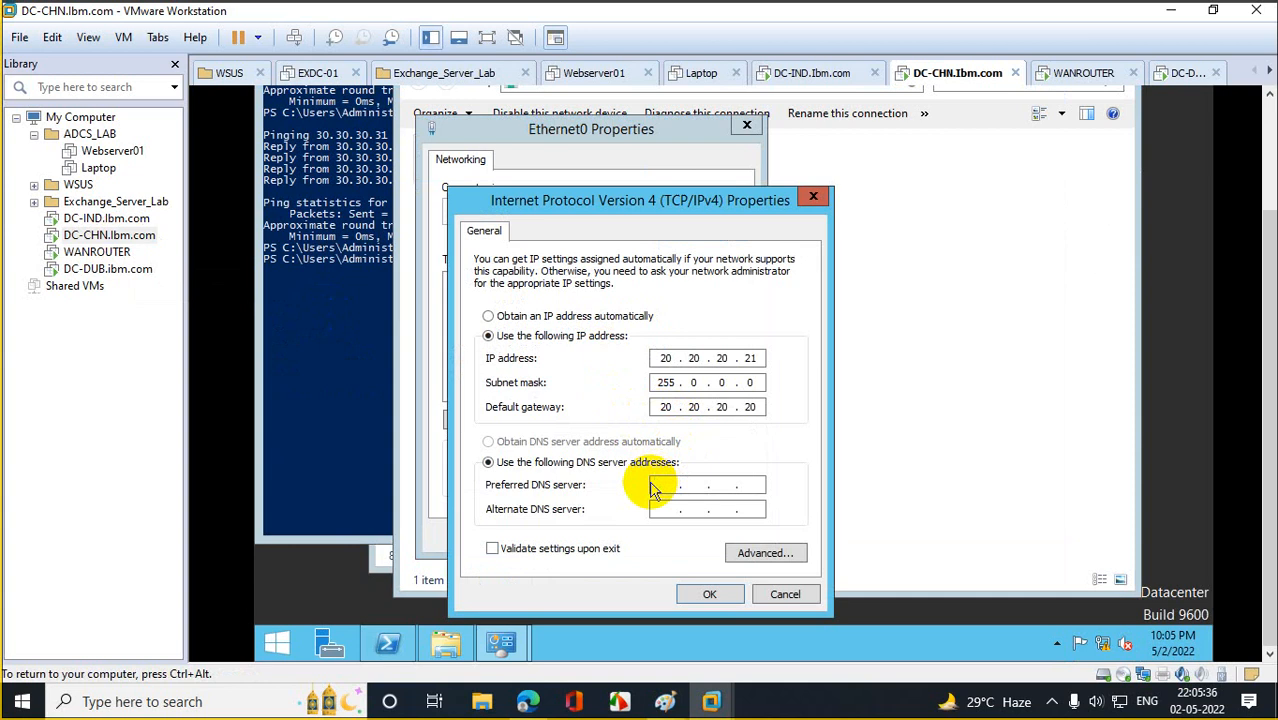
pyautogui.click(655, 487)
pyautogui.write('10 . 10 . ')
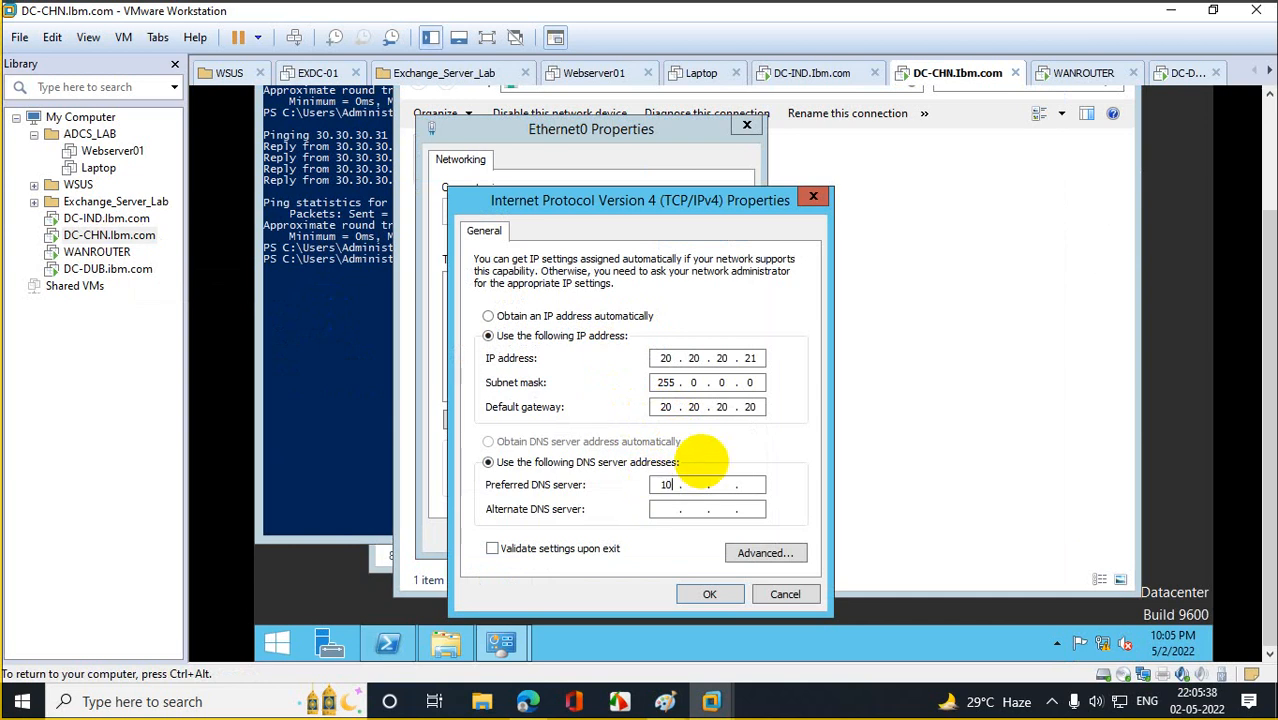
pyautogui.write('10 . 11')
pyautogui.click(711, 594)
pyautogui.click(650, 610)
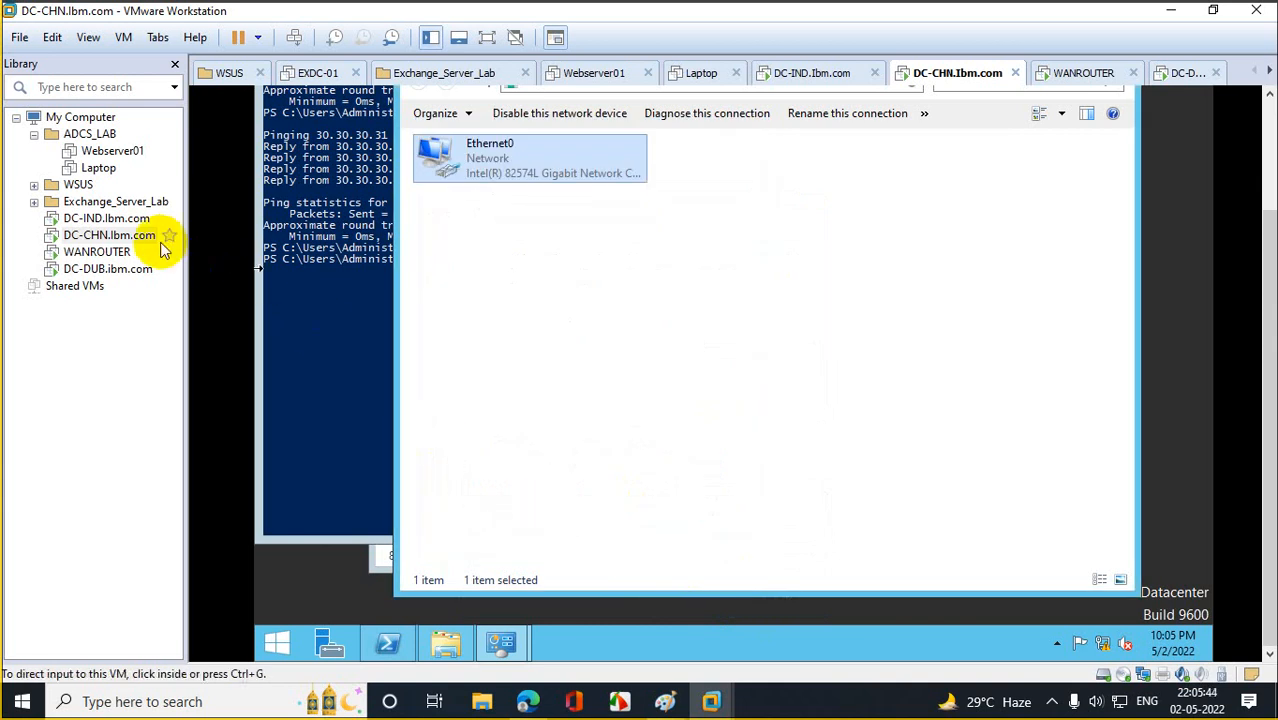
pyautogui.click(108, 272)
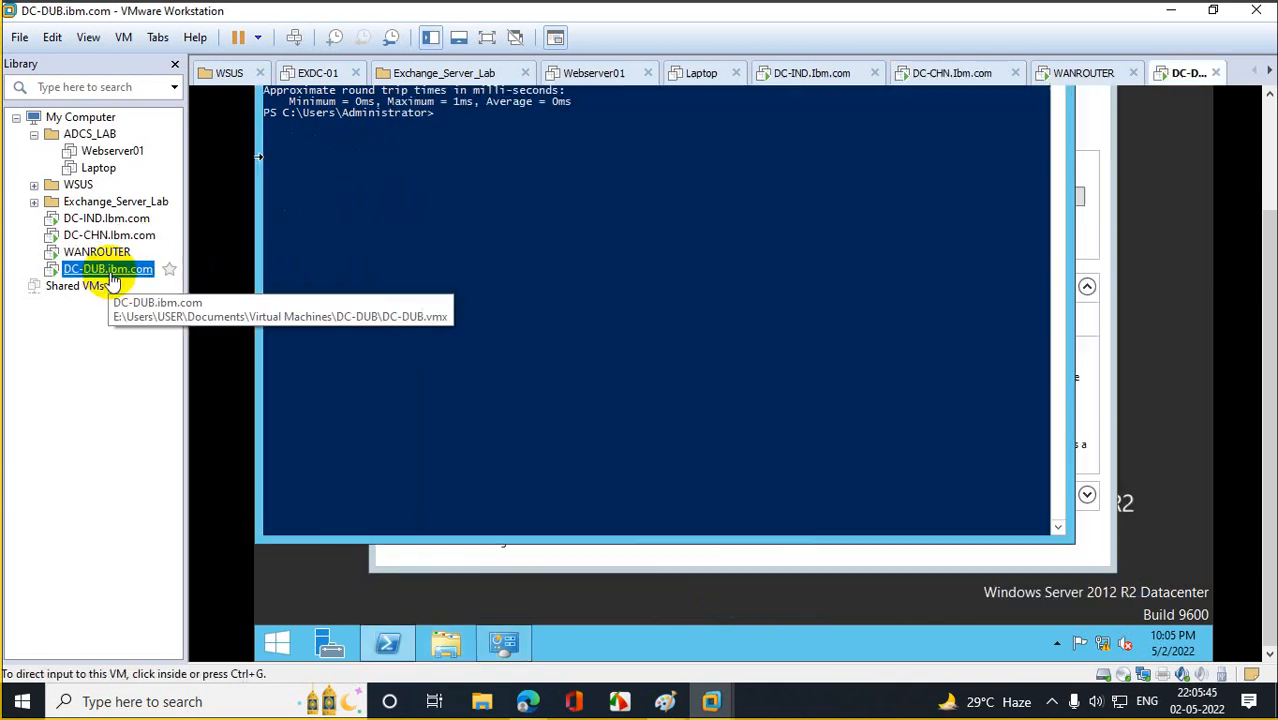
# On DC-DUB, enter Ethernet0 IPv4 DNS servers 10.10.10.11 (preferred) and 20.20.20.21 (alternate).
pyautogui.click(455, 393)
pyautogui.write('ncpa.cpl')
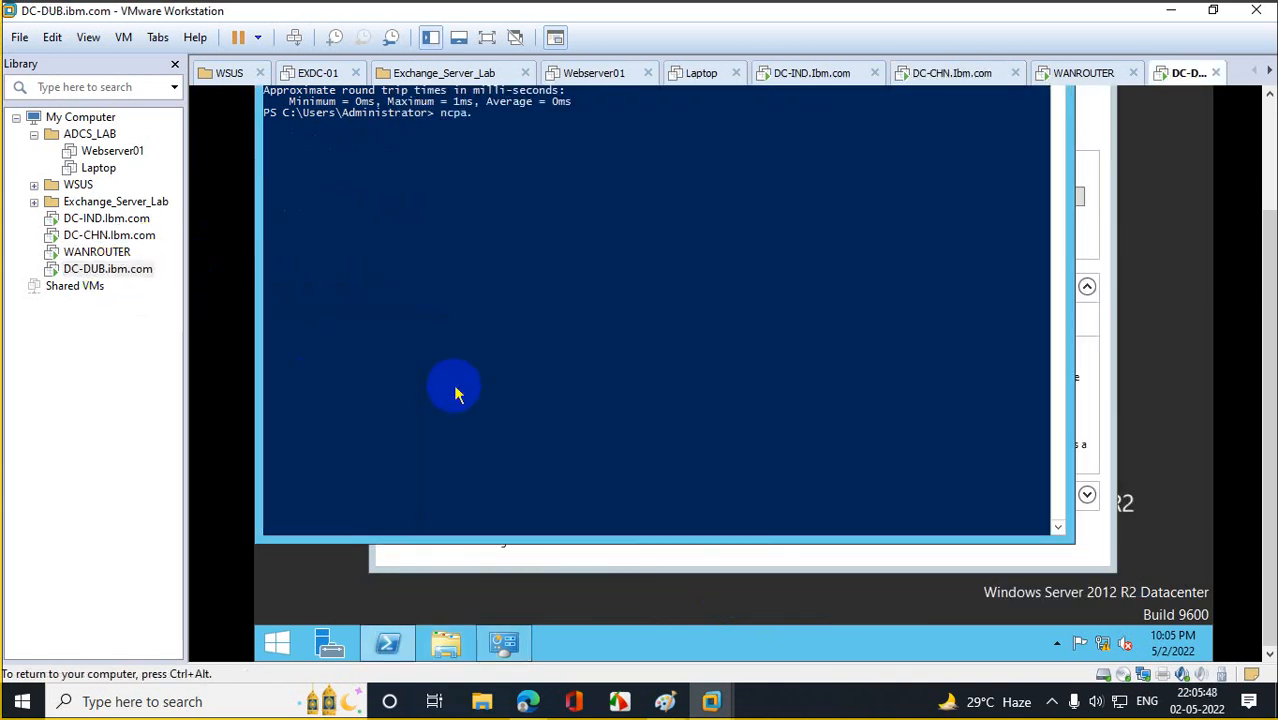
pyautogui.press('Return')
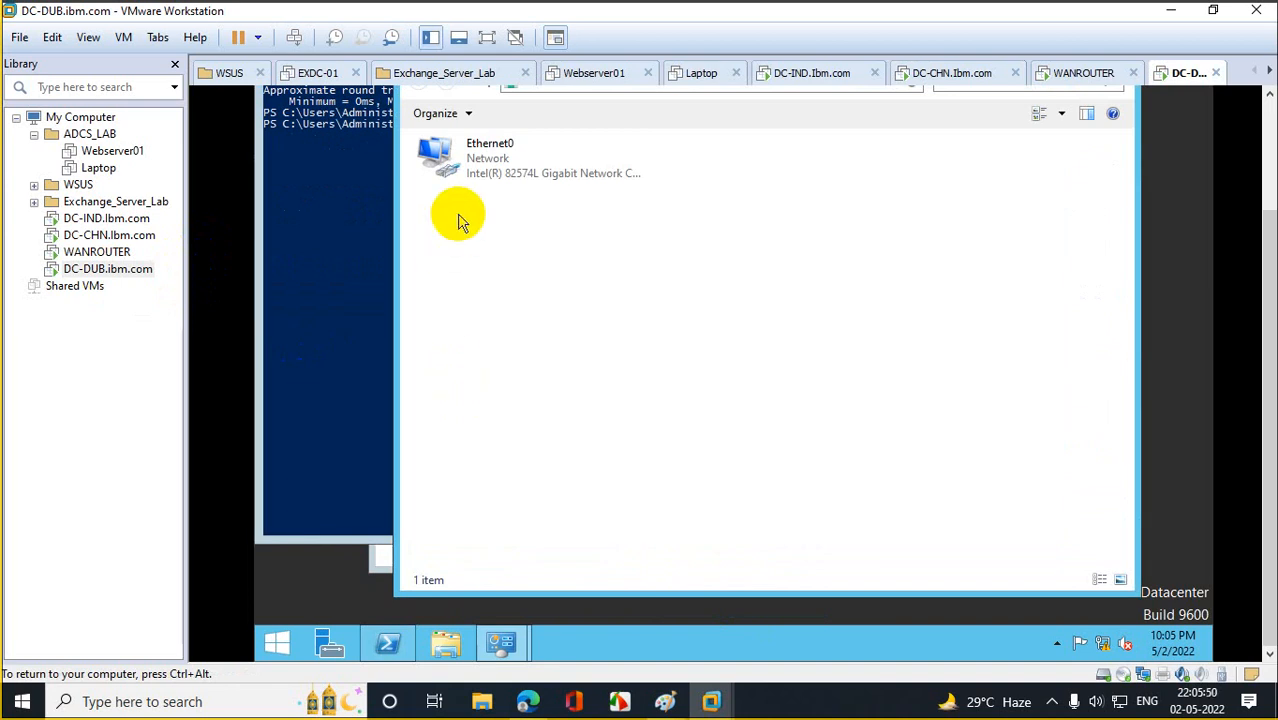
pyautogui.rightClick(478, 176)
pyautogui.click(555, 342)
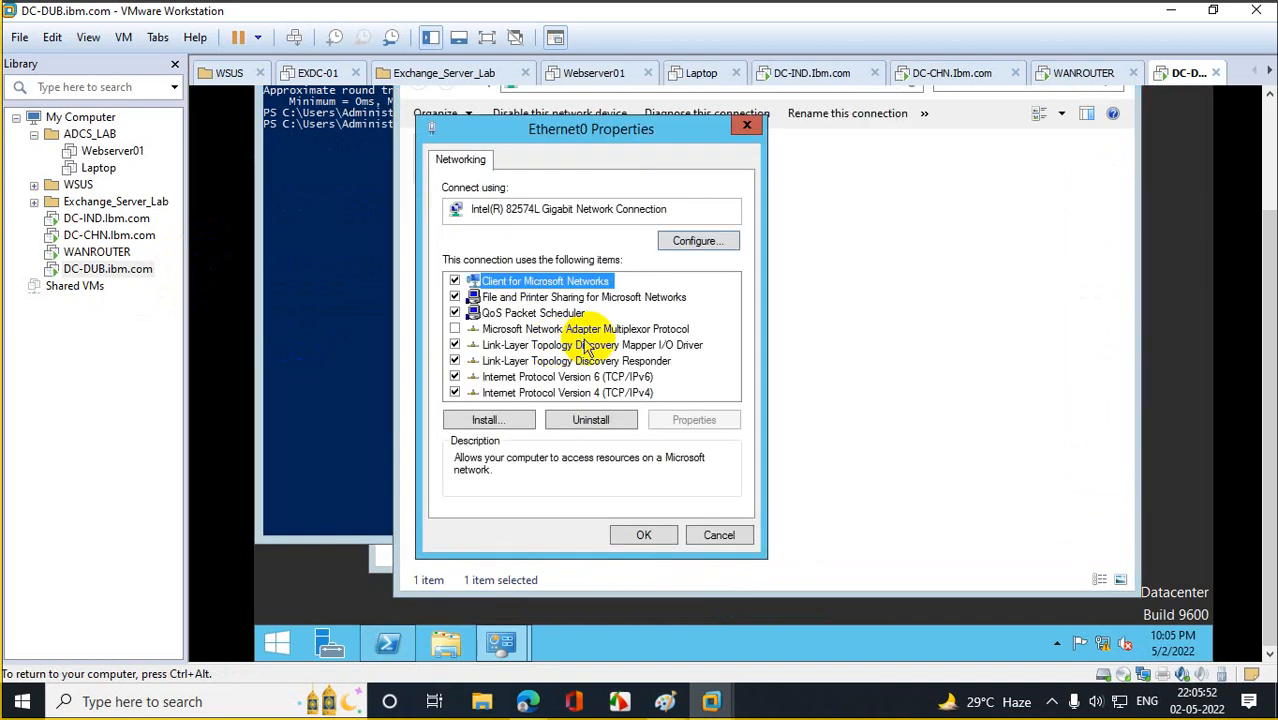
pyautogui.doubleClick(595, 388)
pyautogui.click(666, 484)
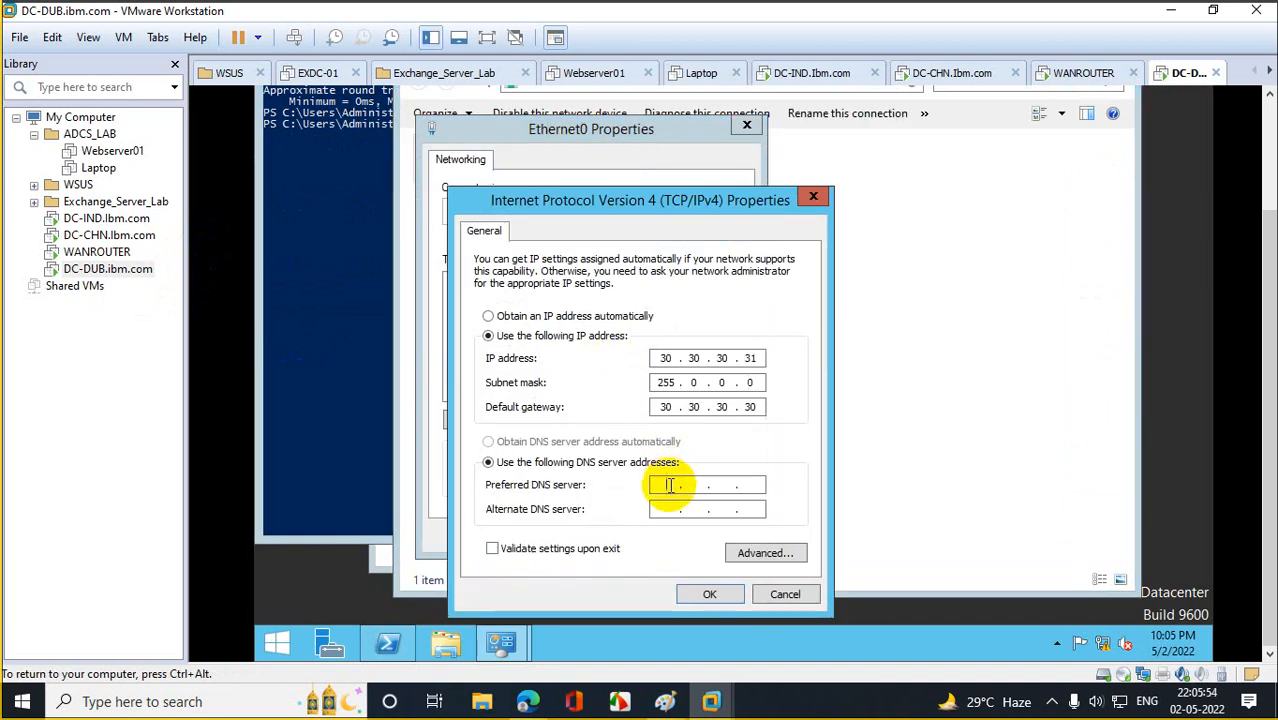
pyautogui.write('10 . 10 . 10 . 11')
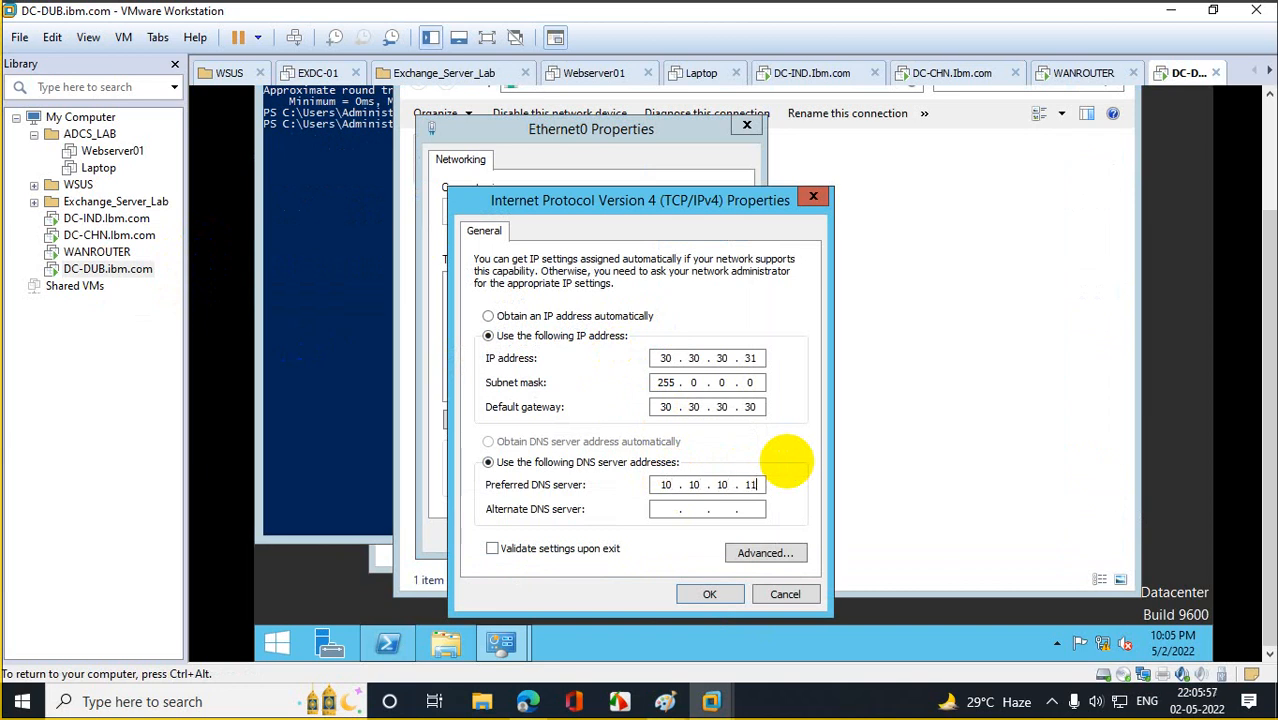
pyautogui.press('Tab')
pyautogui.write('20.20.20.21')
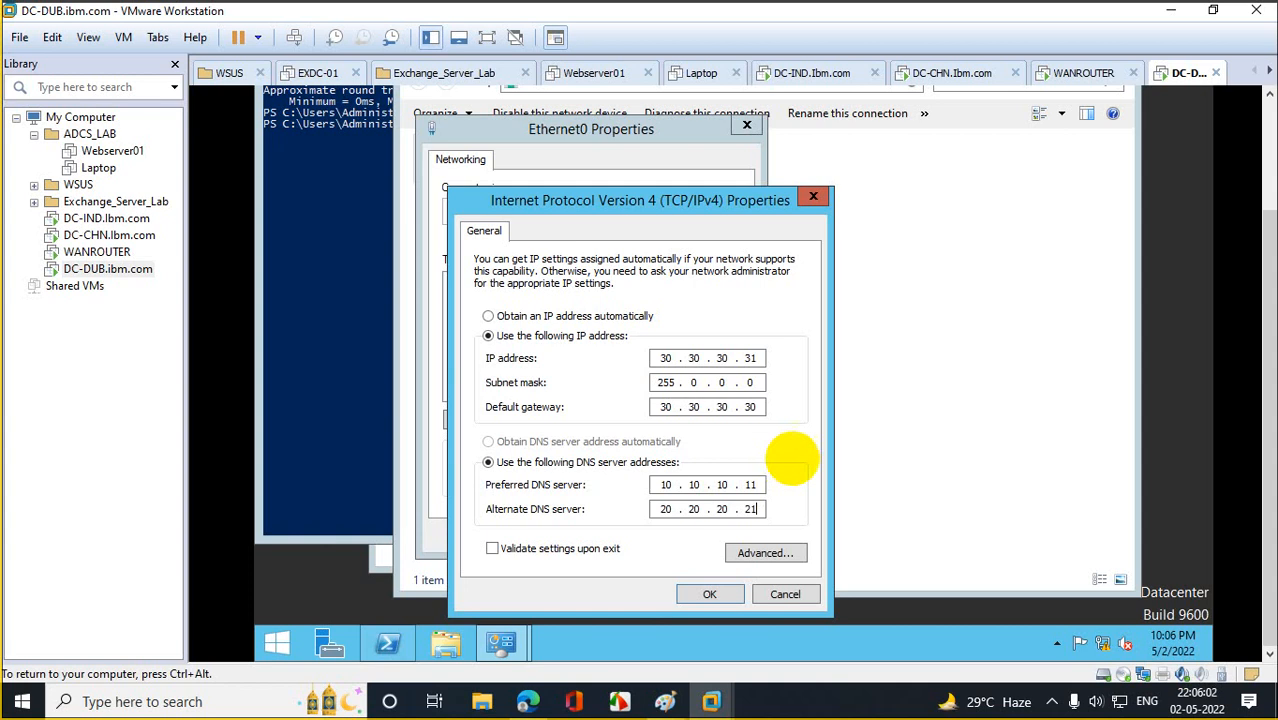
# Check DC-CHN's IP address by running ipconfig in its PowerShell console.
pyautogui.click(100, 235)
pyautogui.click(379, 328)
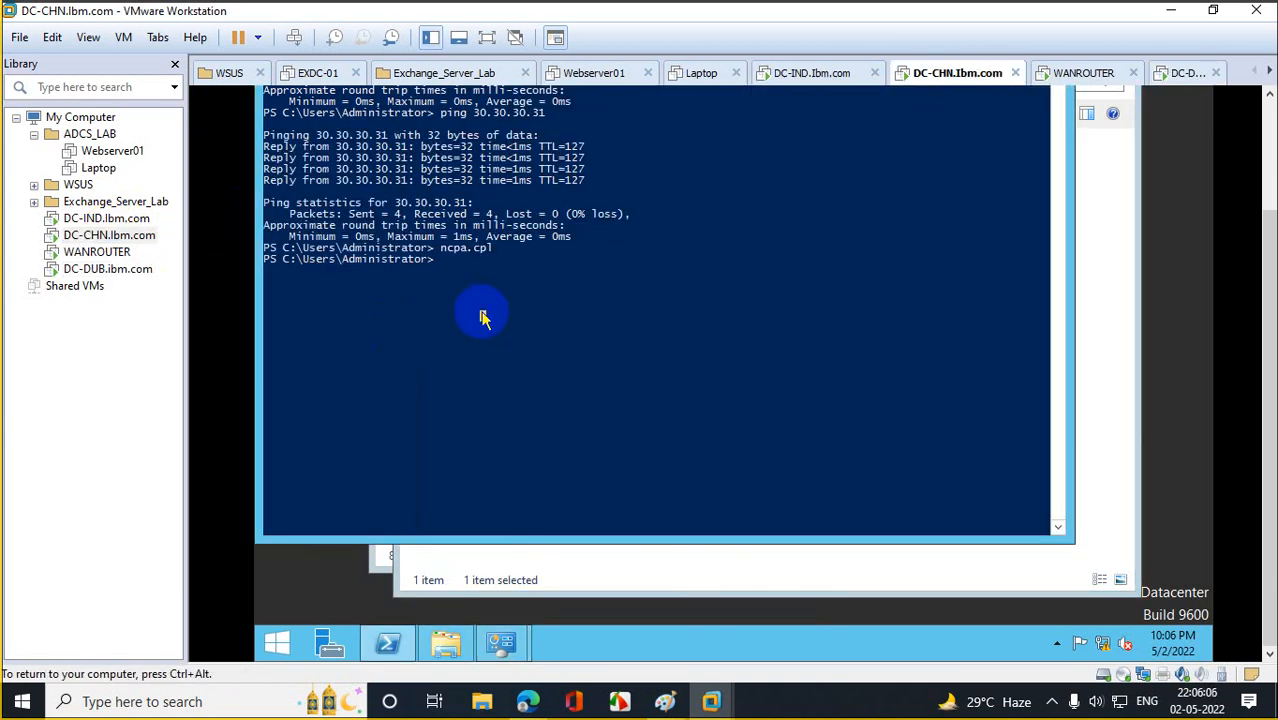
pyautogui.write('ipconfig')
pyautogui.press('Return')
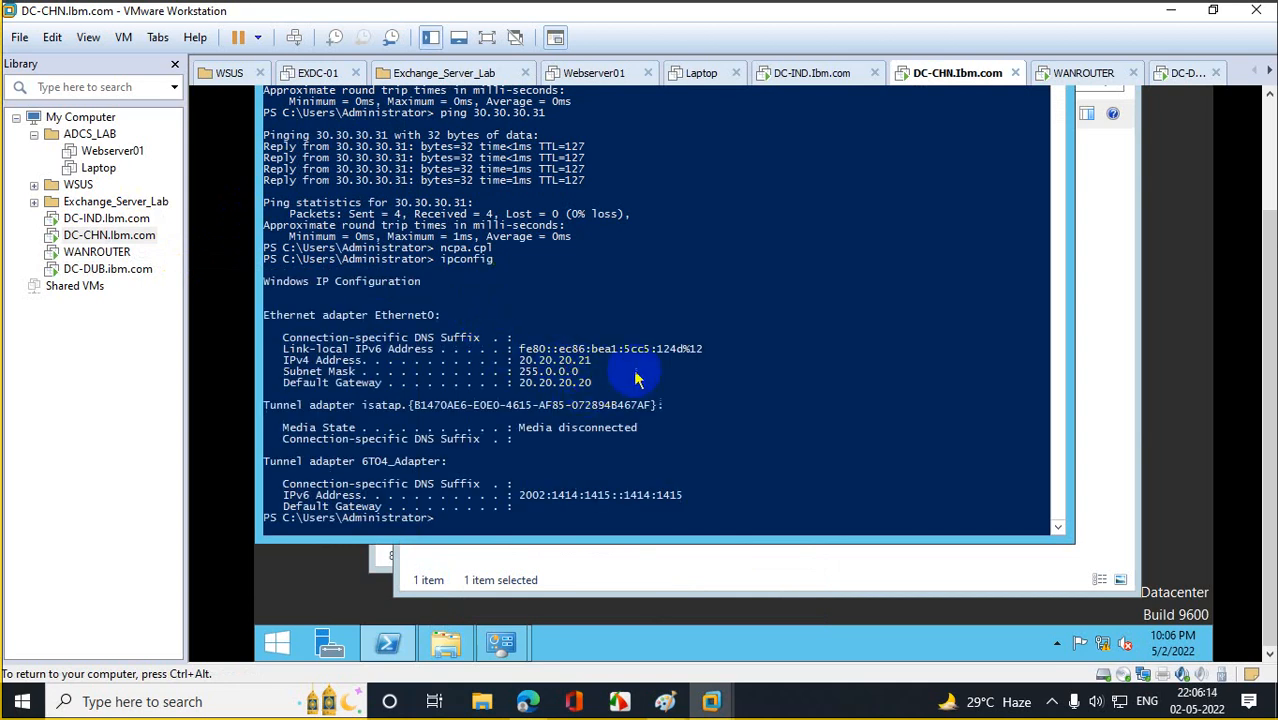
# Back on DC-DUB, save the DNS settings, then switch to the DC-IND virtual machine.
pyautogui.click(118, 268)
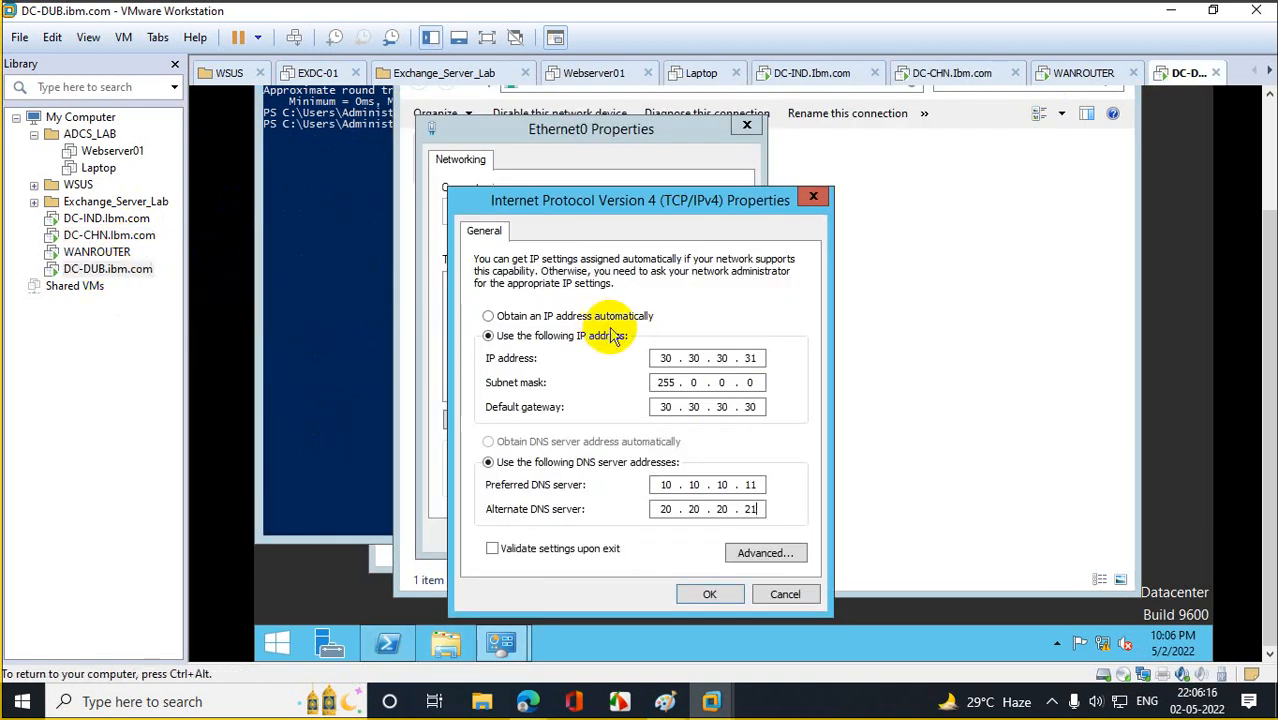
pyautogui.click(710, 594)
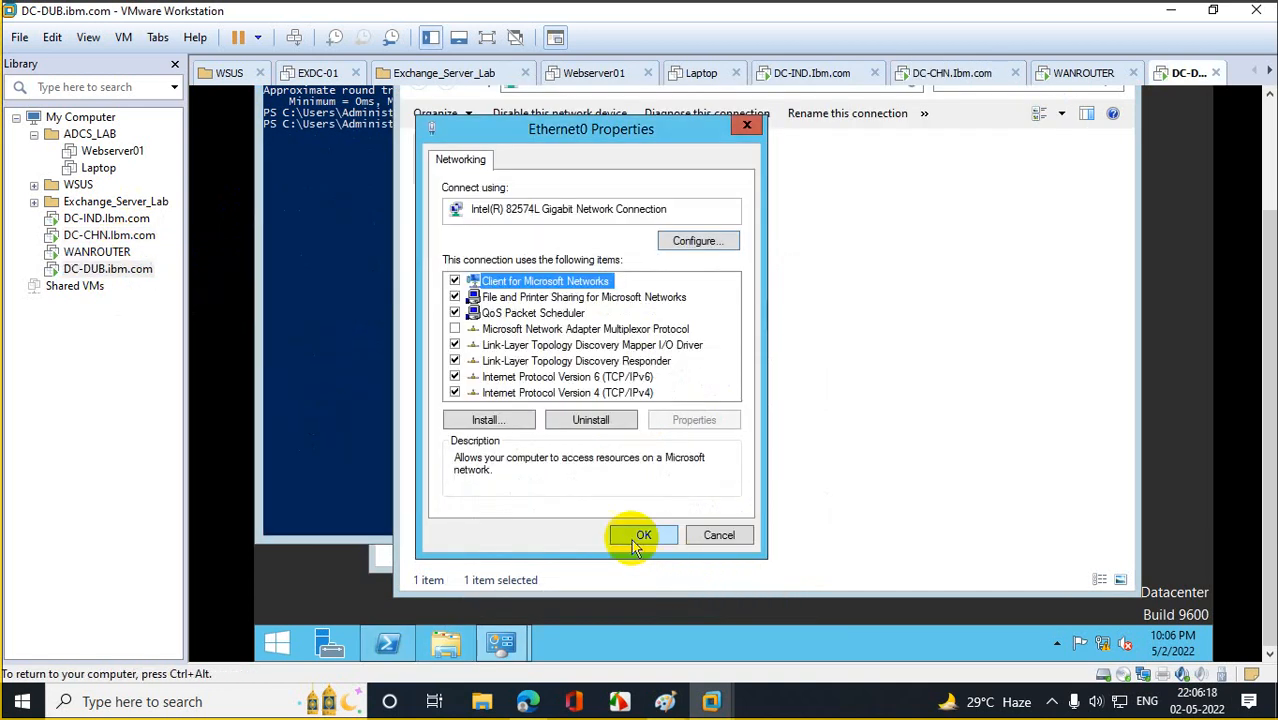
pyautogui.click(641, 532)
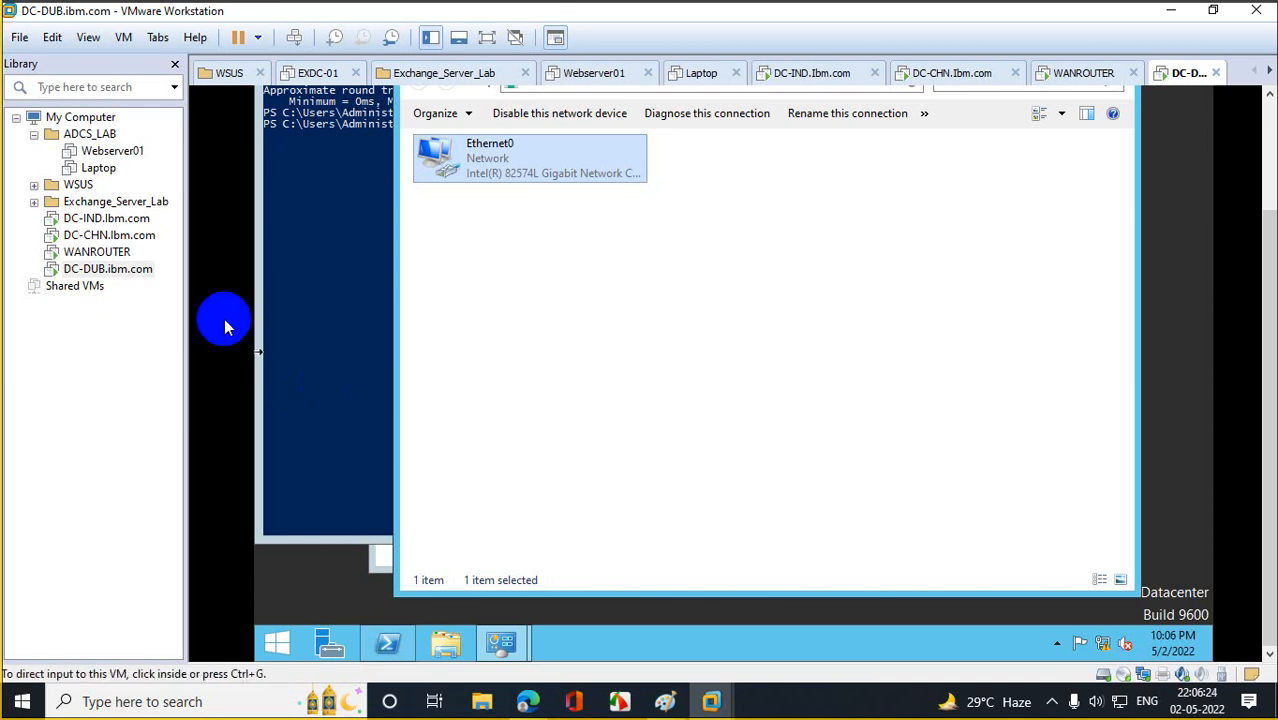
pyautogui.click(108, 218)
# Confirm DC-IND's computer name is DC-IND in WORKGROUP, then launch Server Manager.
pyautogui.click(427, 316)
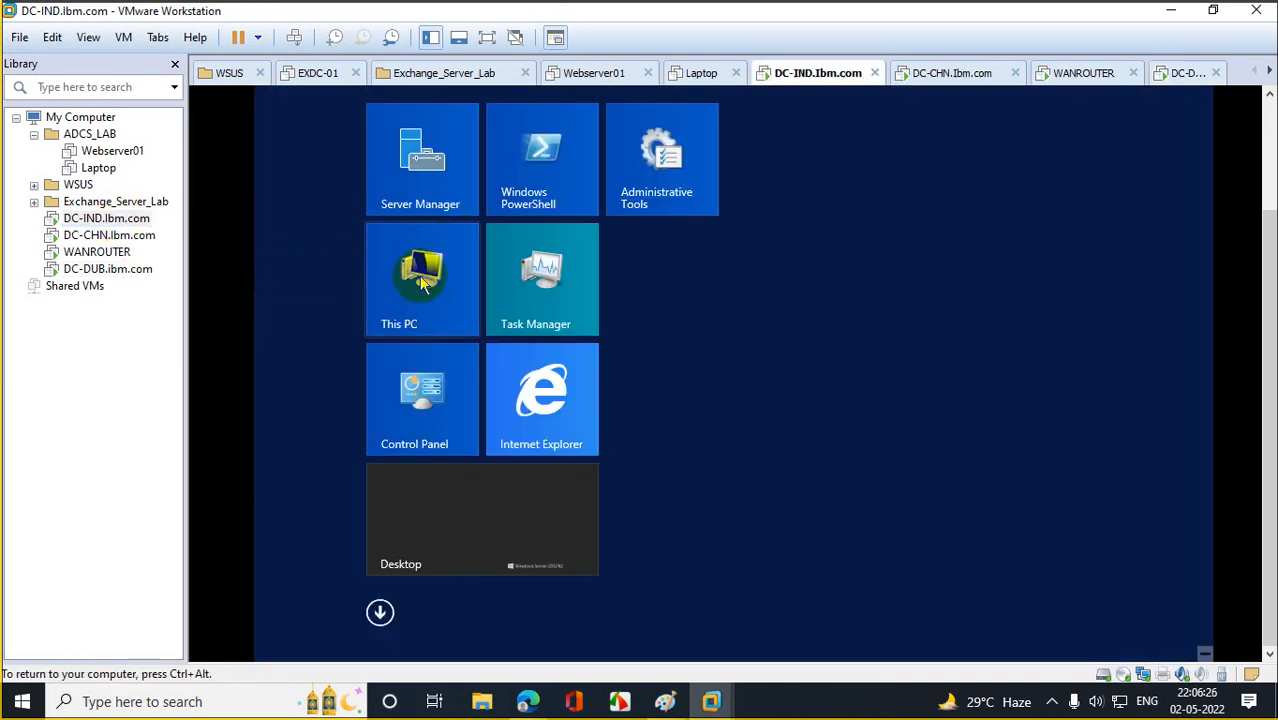
pyautogui.click(270, 650)
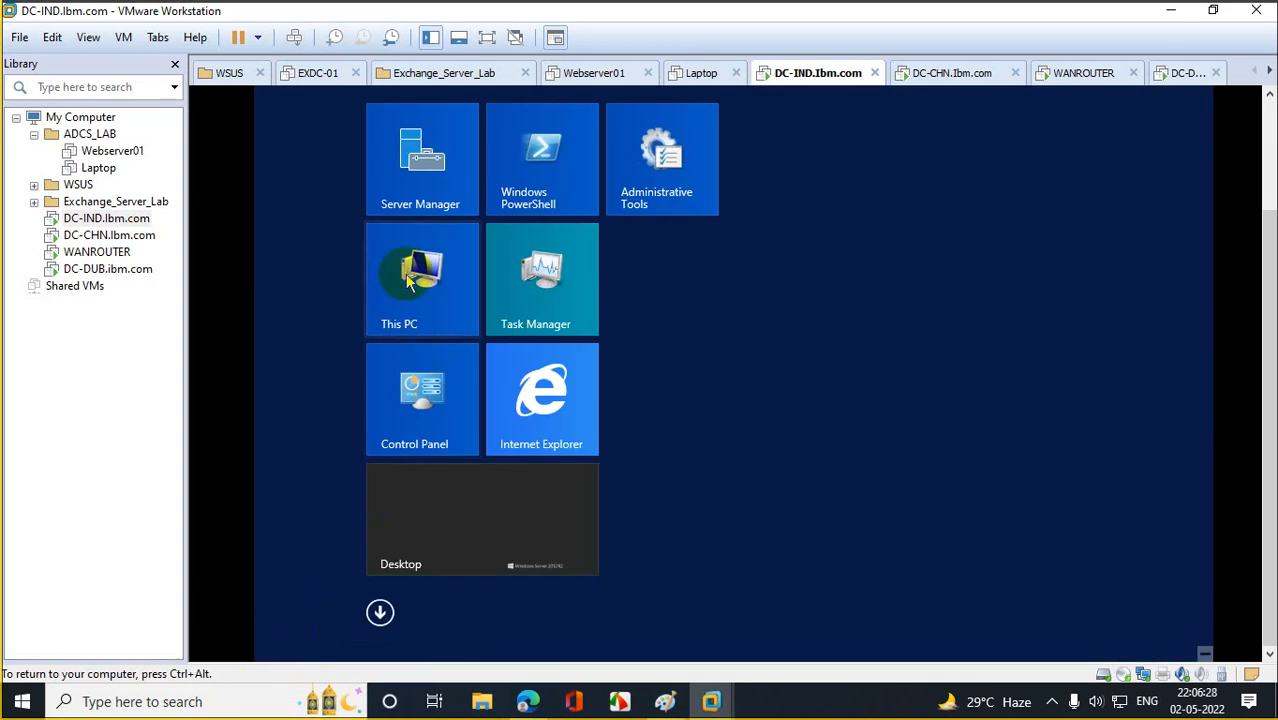
pyautogui.rightClick(406, 253)
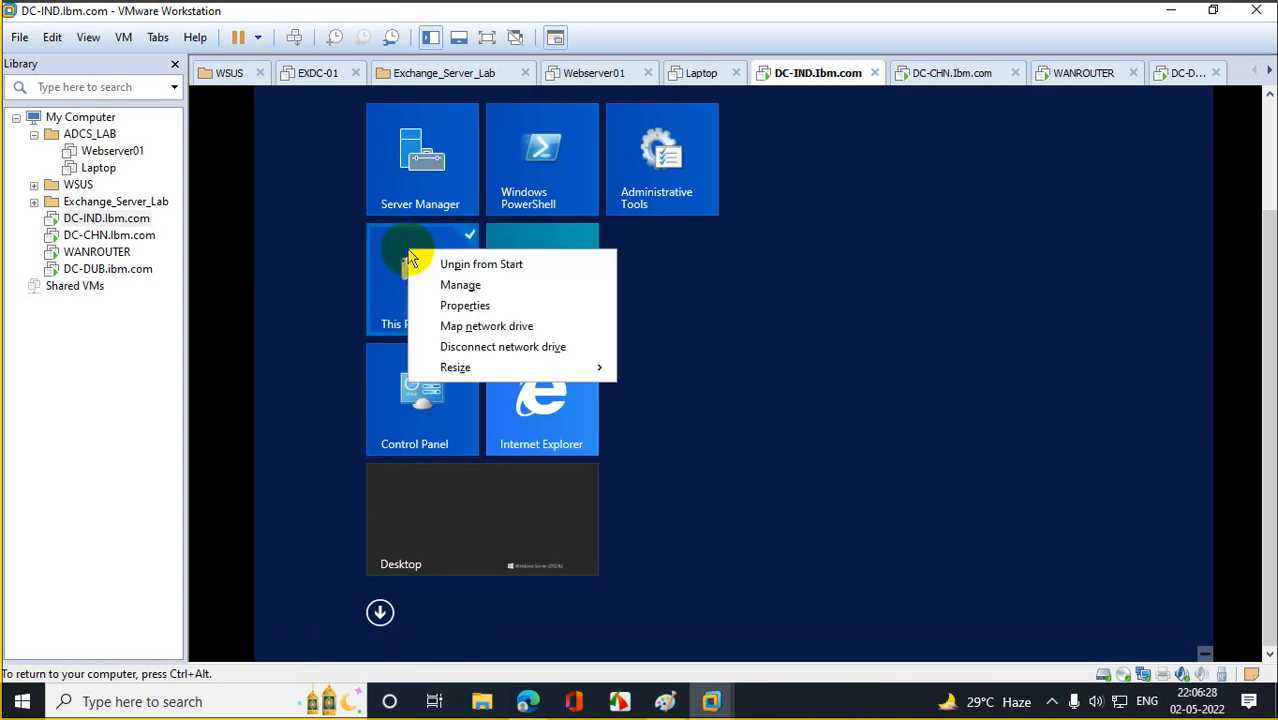
pyautogui.click(466, 305)
pyautogui.click(450, 200)
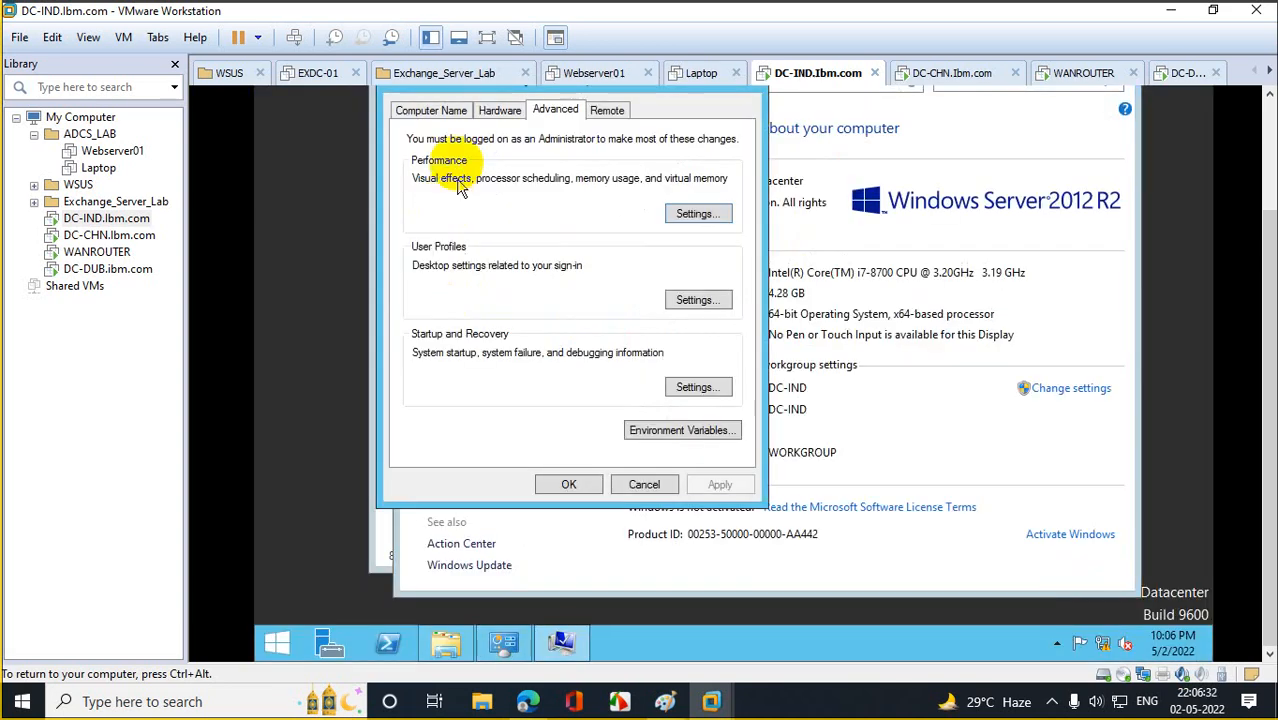
pyautogui.click(425, 108)
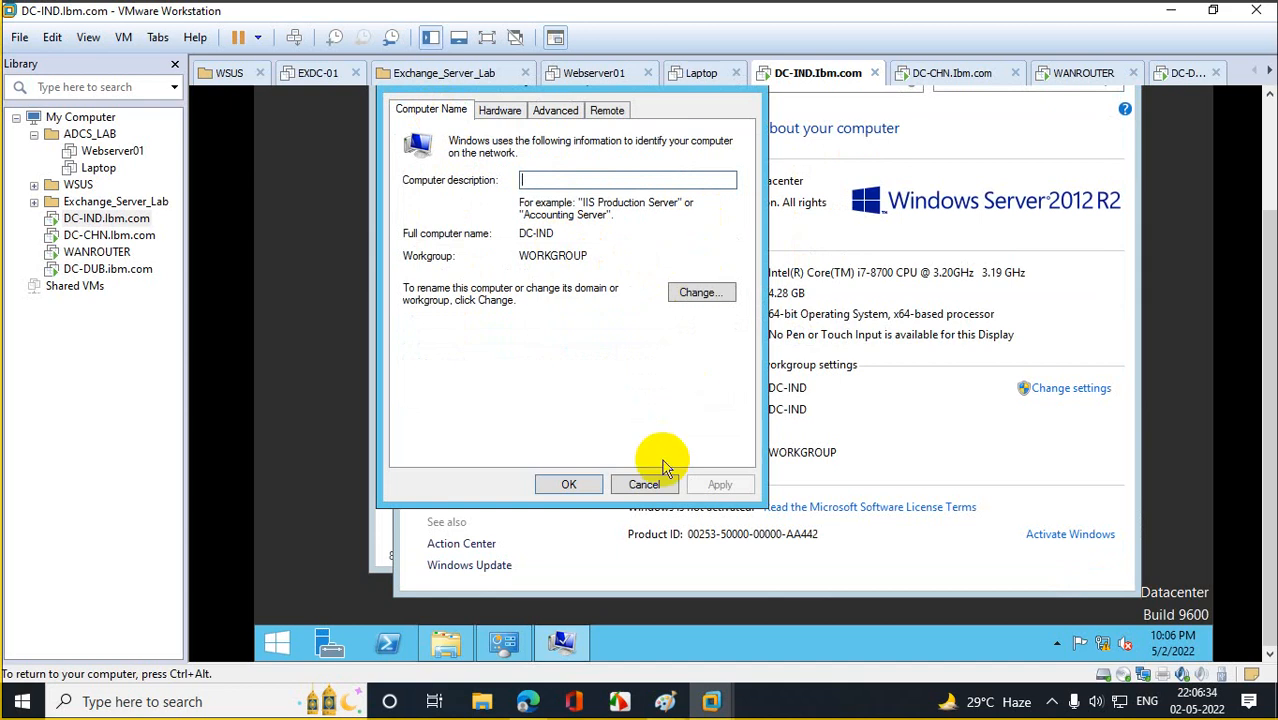
pyautogui.click(569, 484)
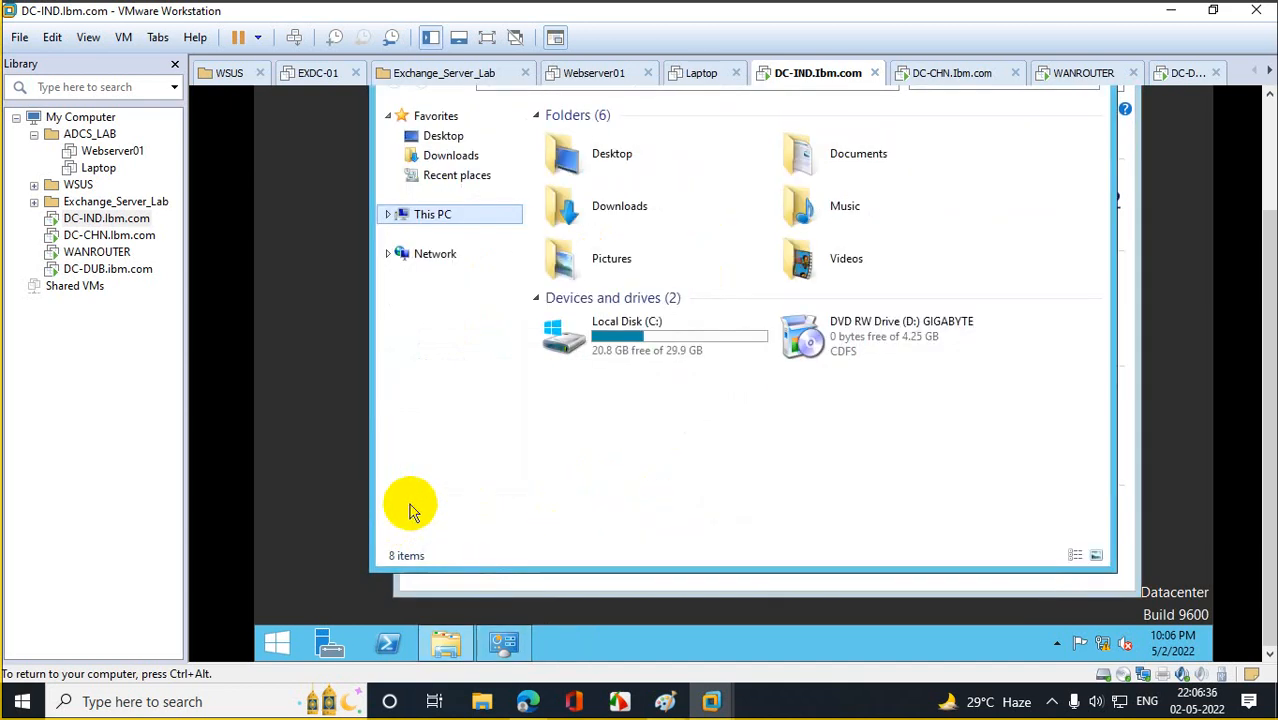
pyautogui.click(340, 641)
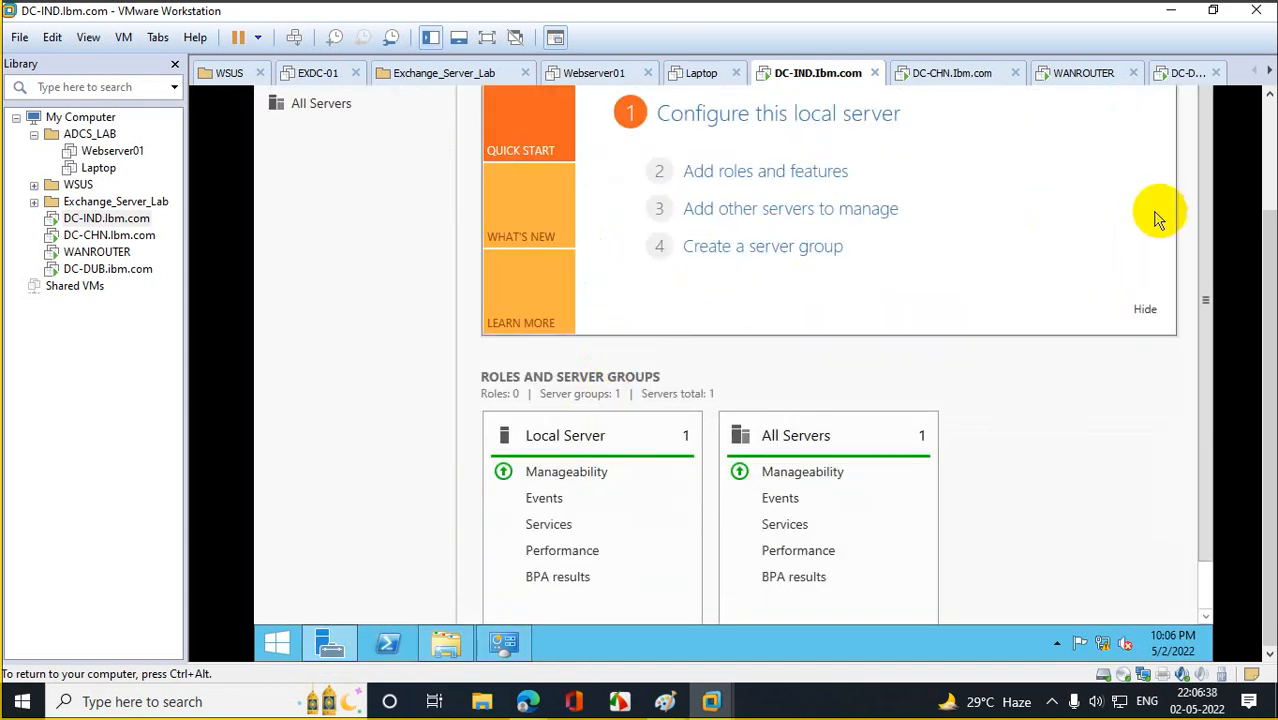
# Start the Add Roles and Features wizard with role-based installation targeting DC-IND.
pyautogui.click(731, 171)
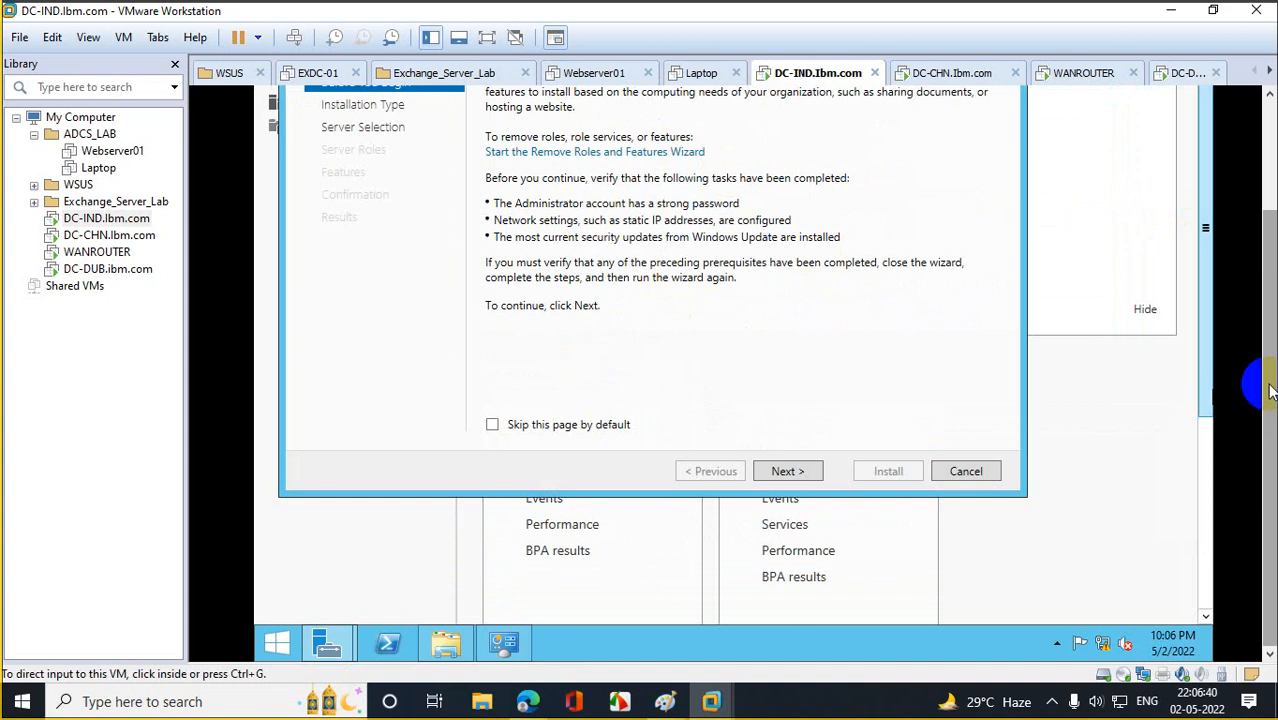
pyautogui.moveTo(1269, 388); pyautogui.dragTo(1269, 308)
pyautogui.click(776, 588)
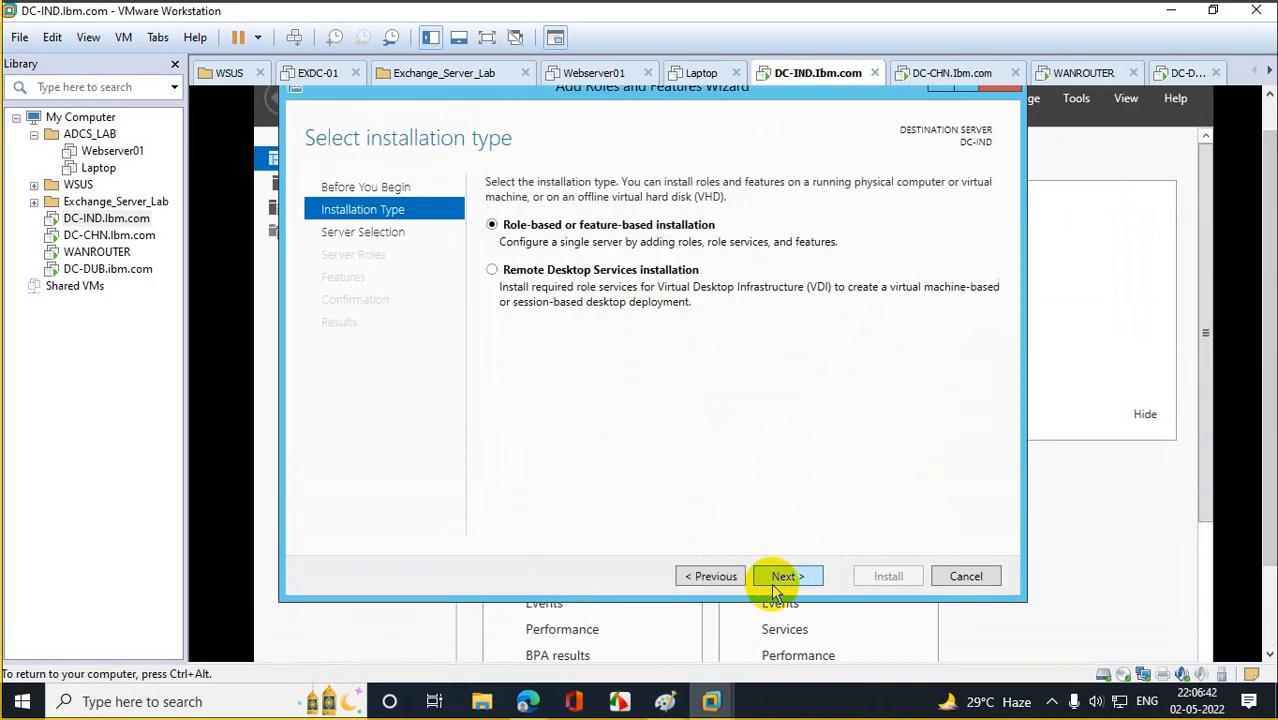
pyautogui.click(776, 588)
pyautogui.click(776, 588)
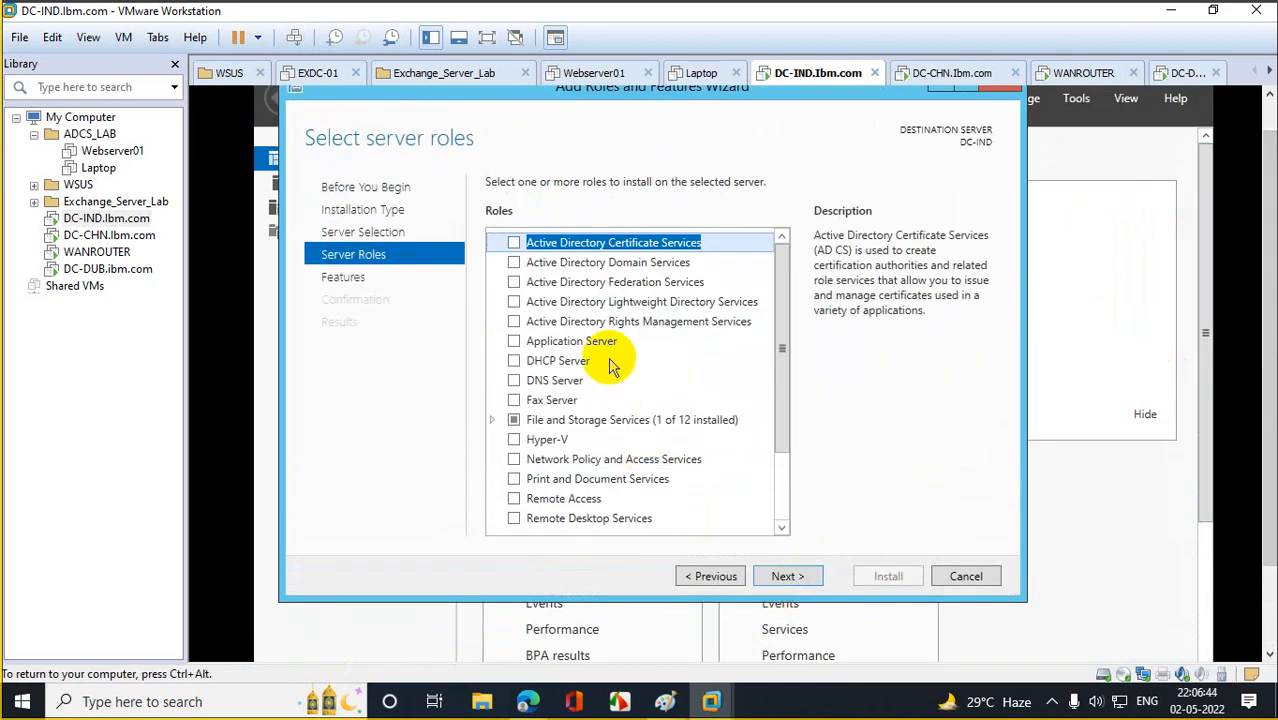
# Select Active Directory Domain Services with its management features and install it.
pyautogui.click(596, 264)
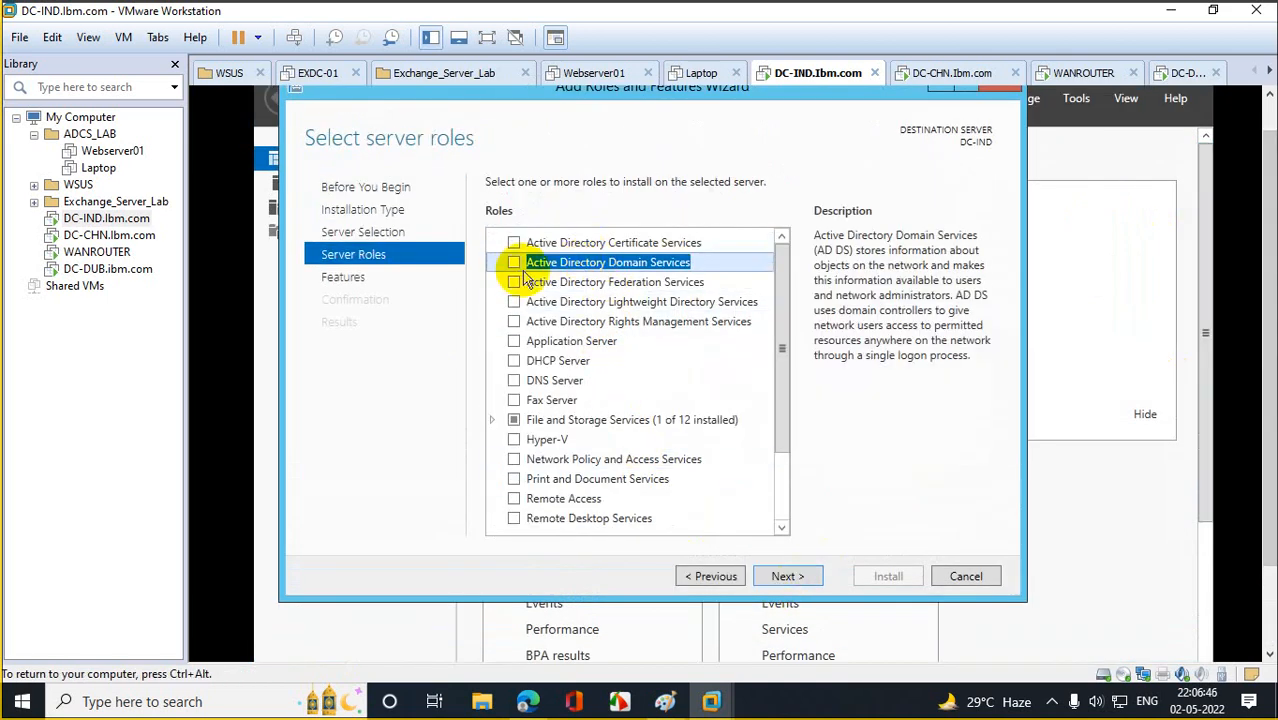
pyautogui.click(513, 262)
pyautogui.click(735, 510)
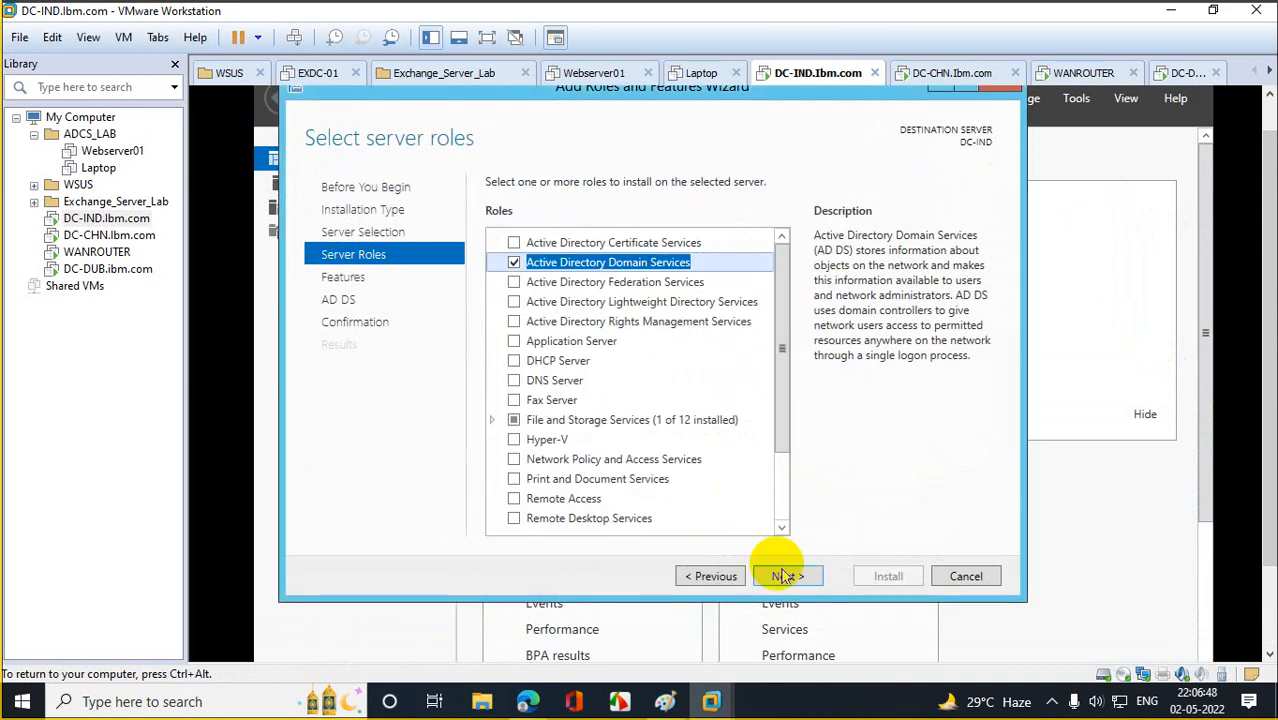
pyautogui.click(788, 578)
pyautogui.click(788, 578)
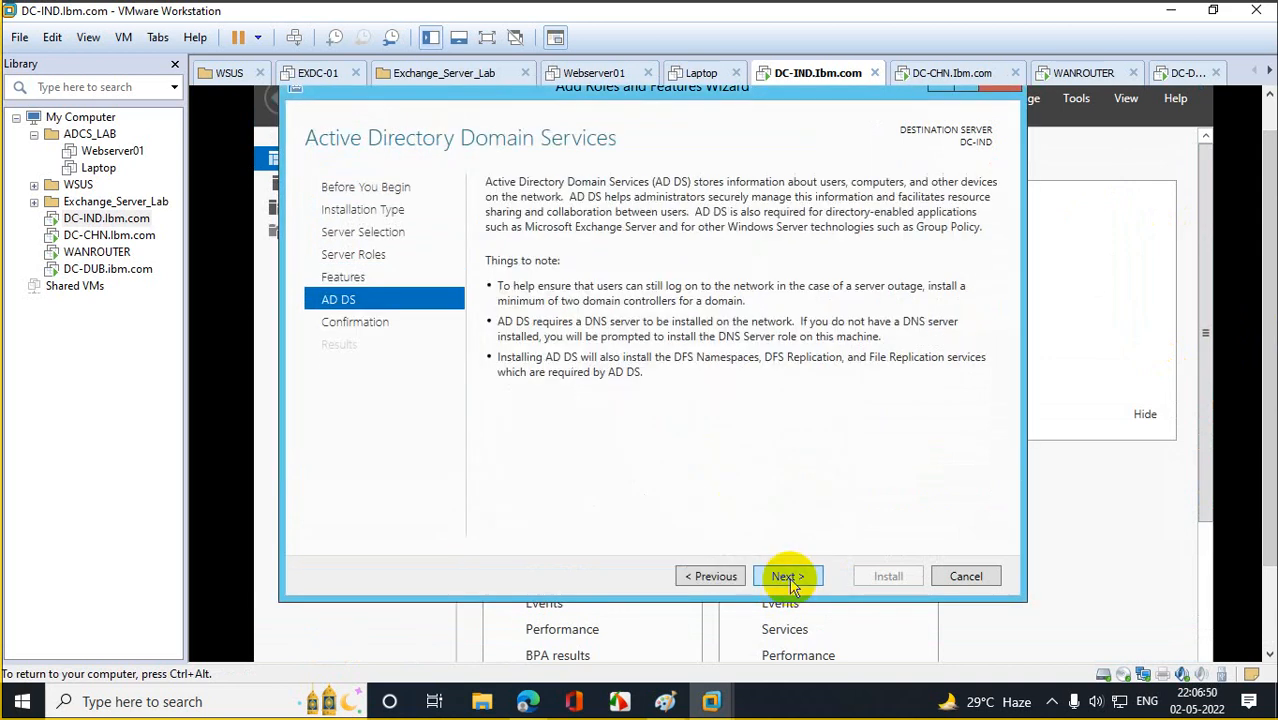
pyautogui.click(788, 578)
pyautogui.click(890, 576)
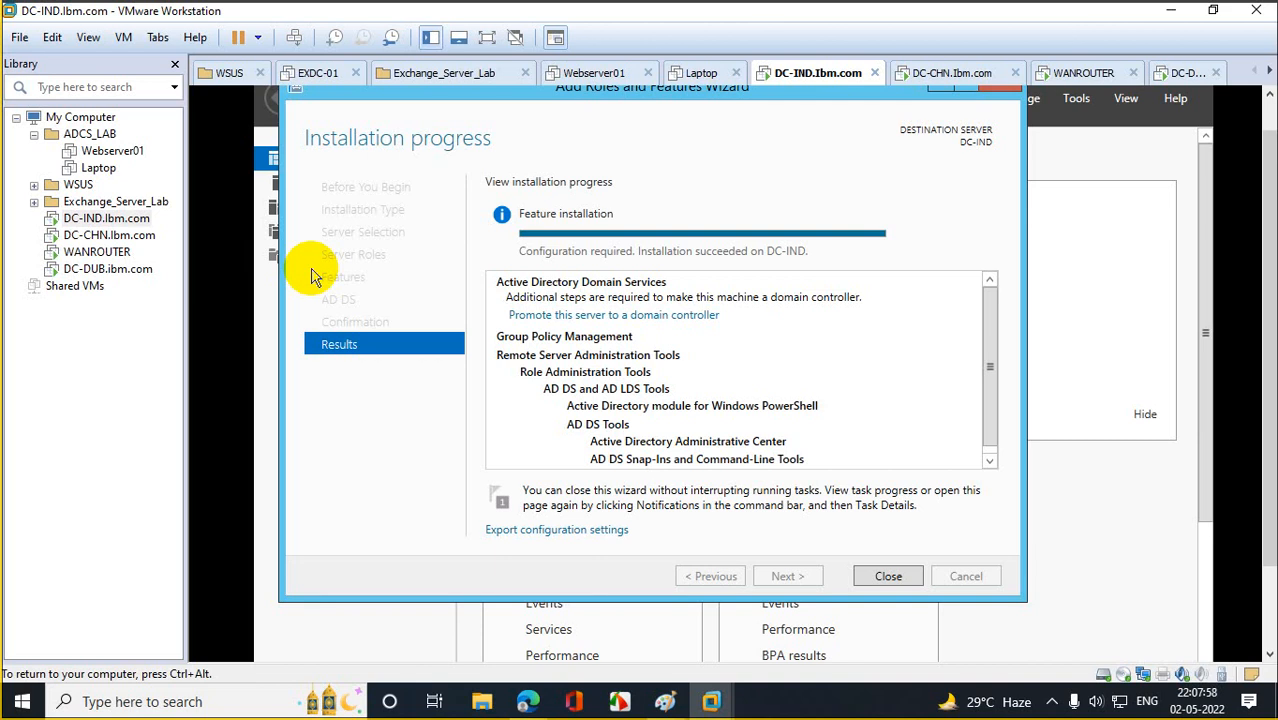
pyautogui.click(571, 314)
# Choose to add a new forest with root domain name IBM.com.
pyautogui.click(612, 330)
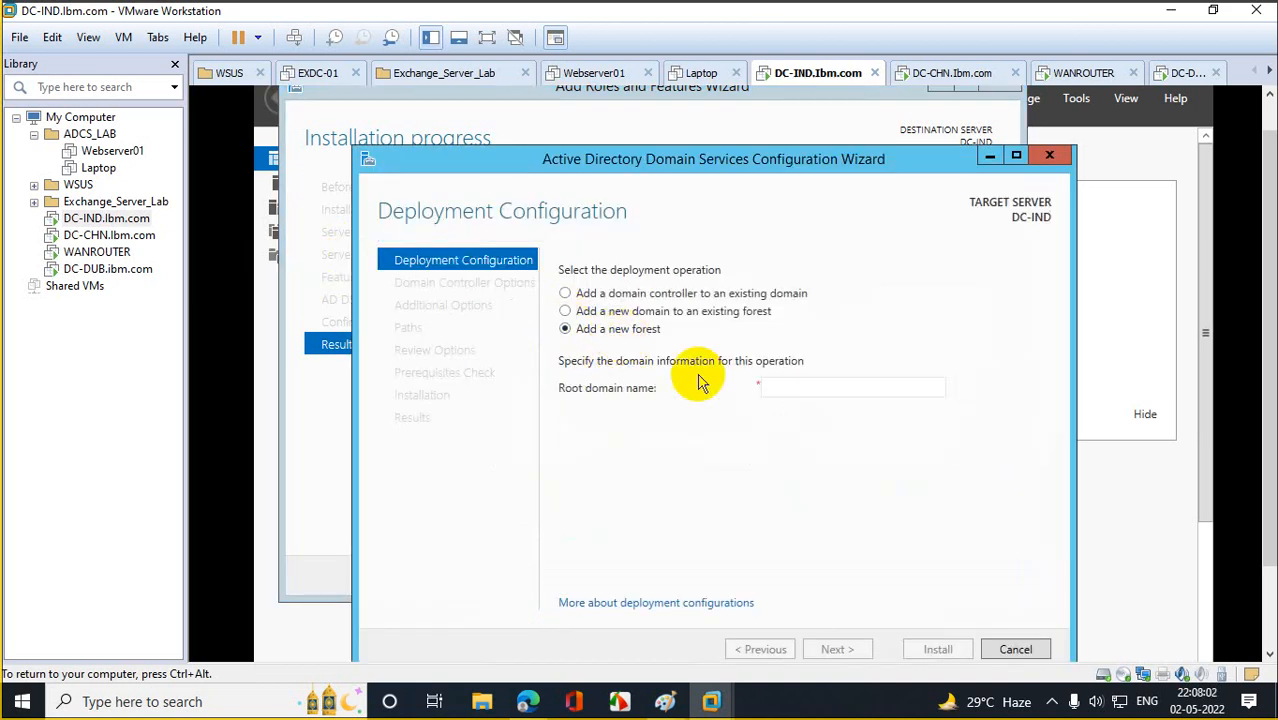
pyautogui.click(814, 387)
pyautogui.write('IBM.c')
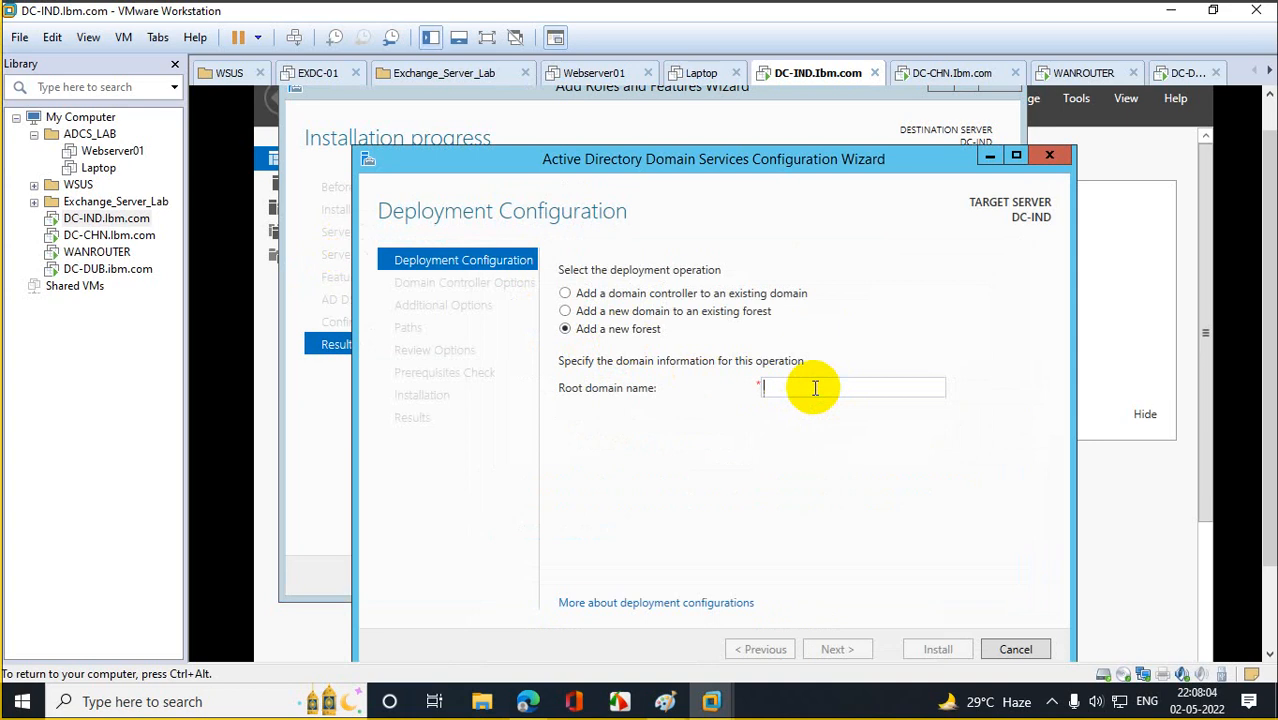
pyautogui.write('om')
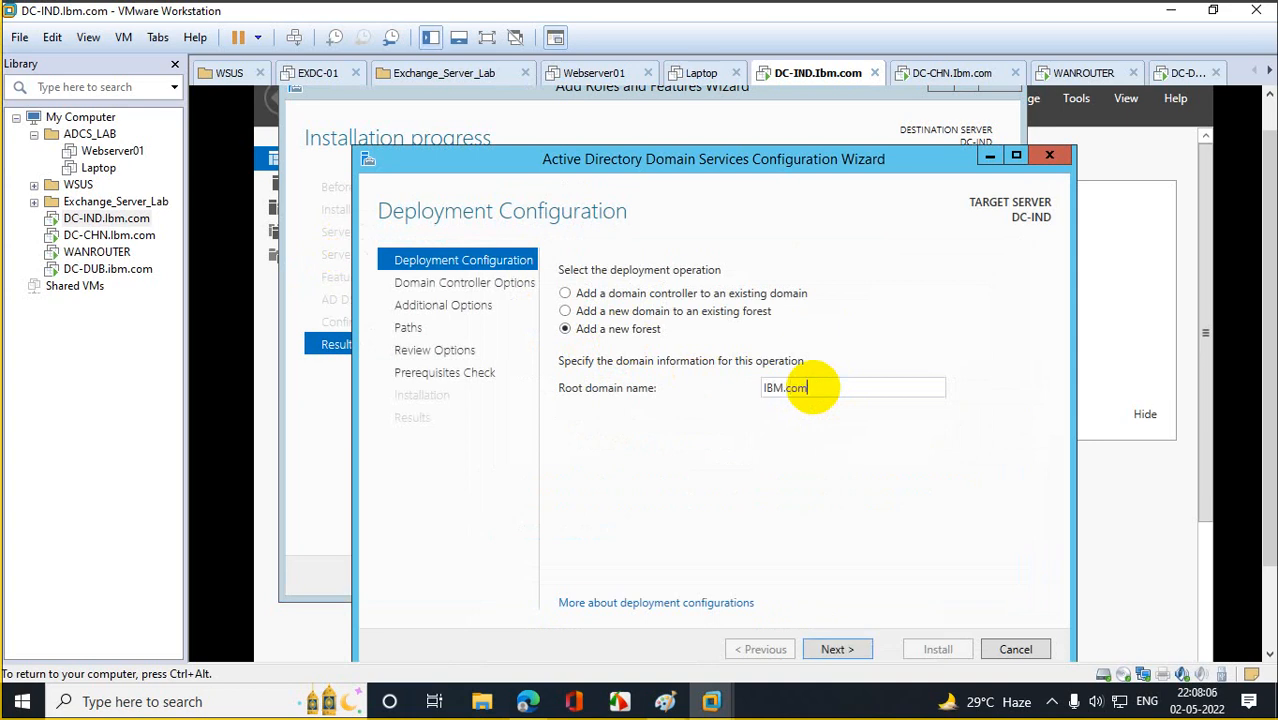
pyautogui.click(838, 650)
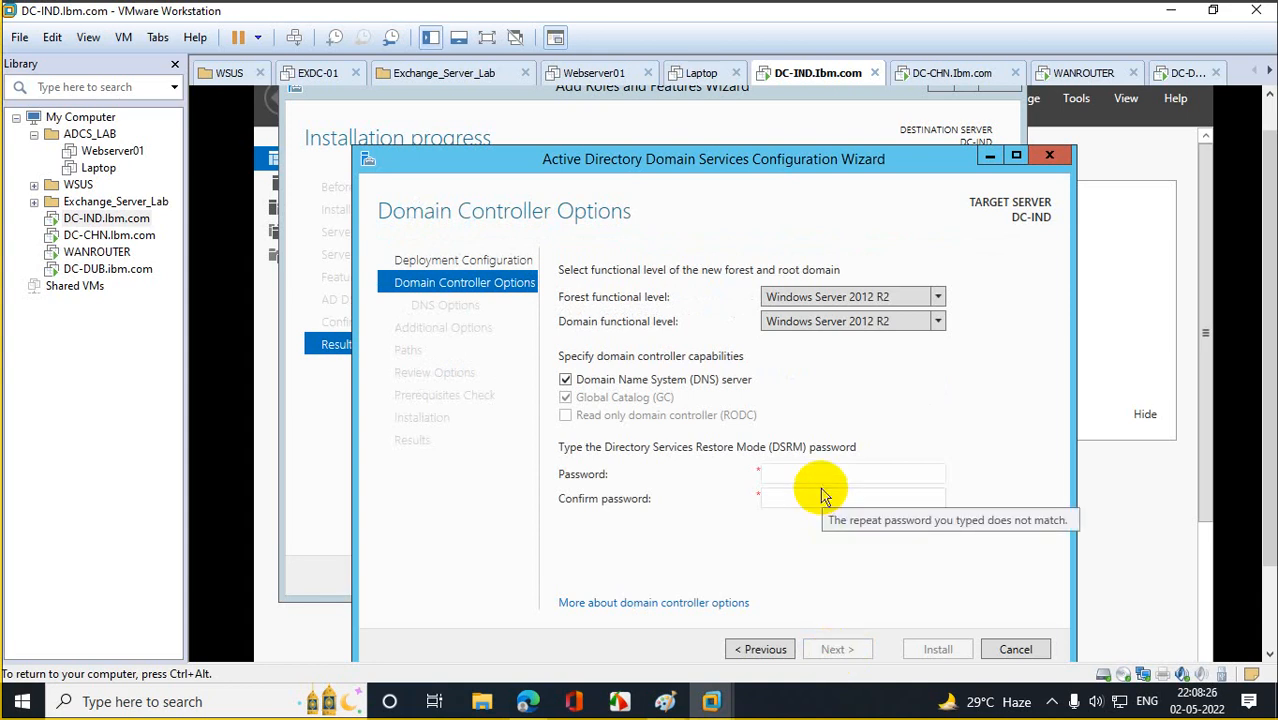
# Enter and confirm the DSRM password, then bring the Paint network diagram forward.
pyautogui.click(791, 477)
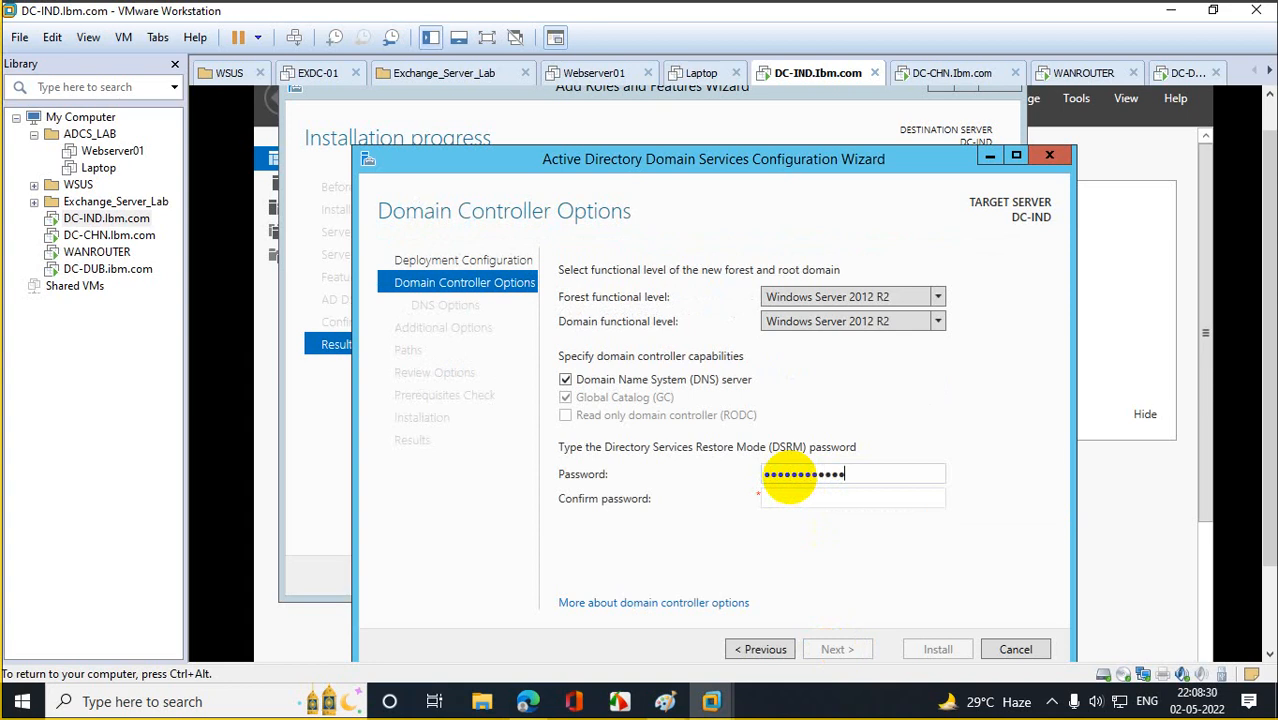
pyautogui.press('Tab')
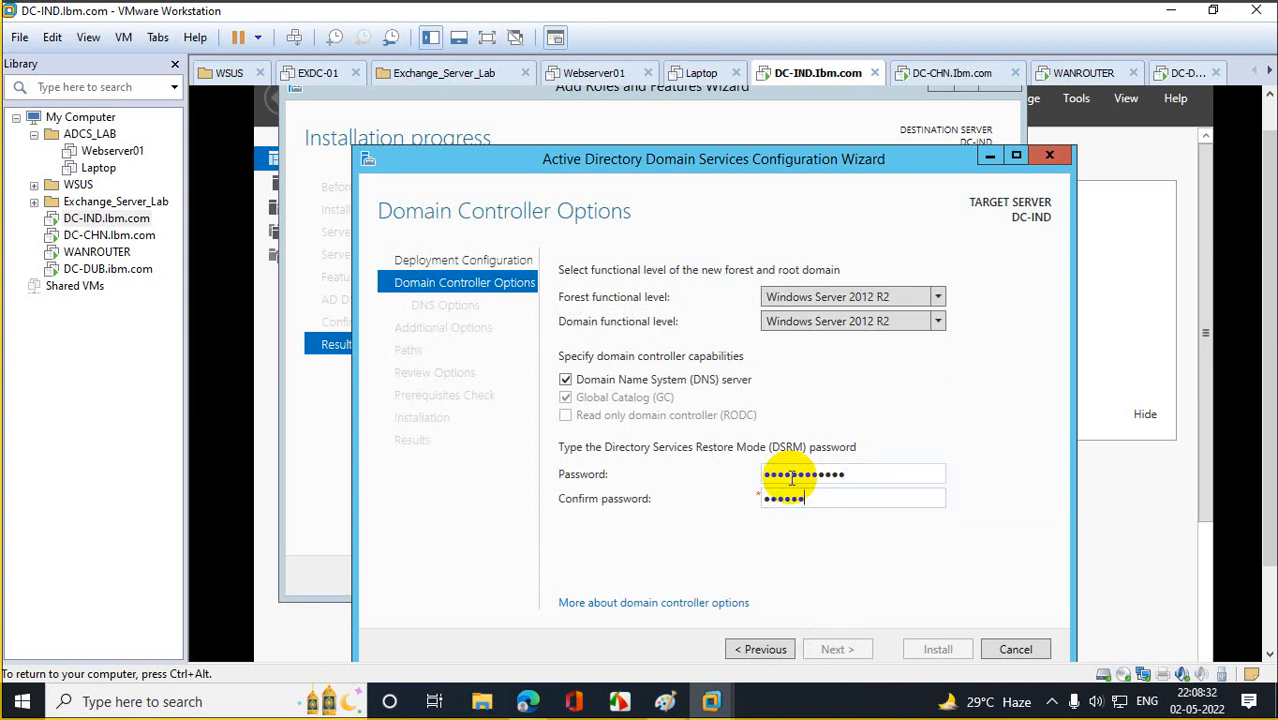
pyautogui.write('••••••••••••')
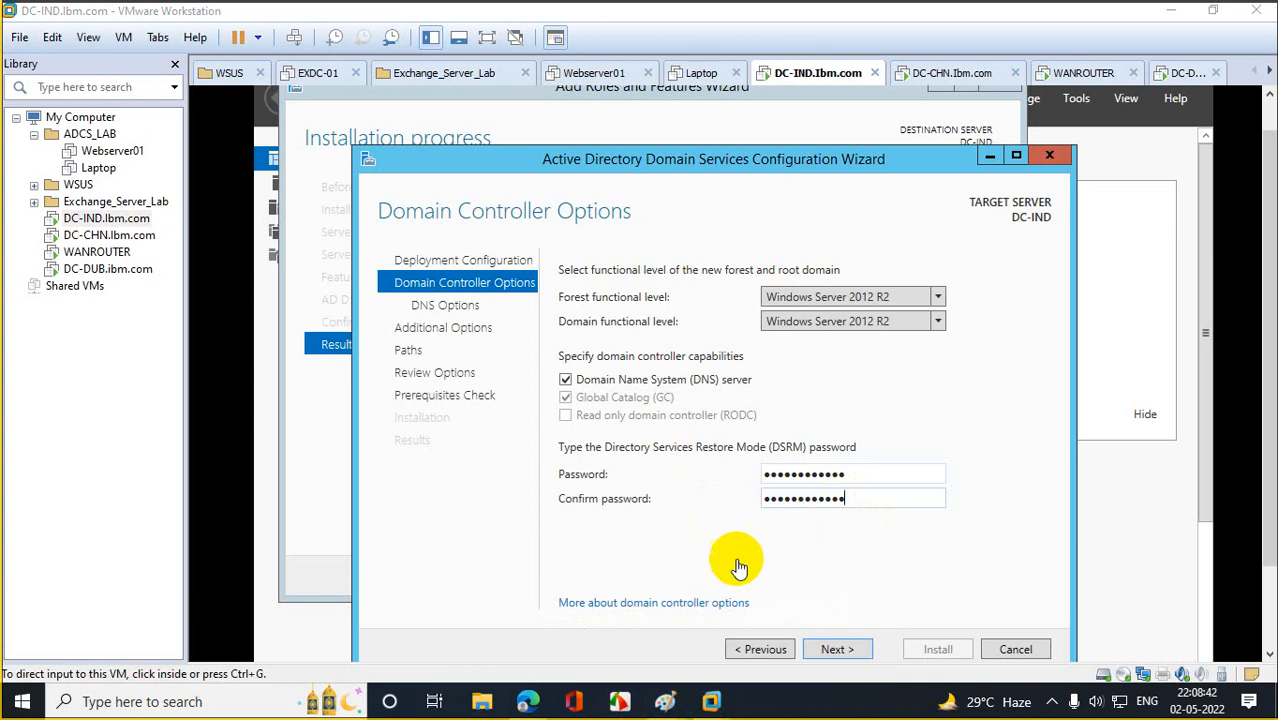
pyautogui.moveTo(664, 701)
pyautogui.click(748, 648)
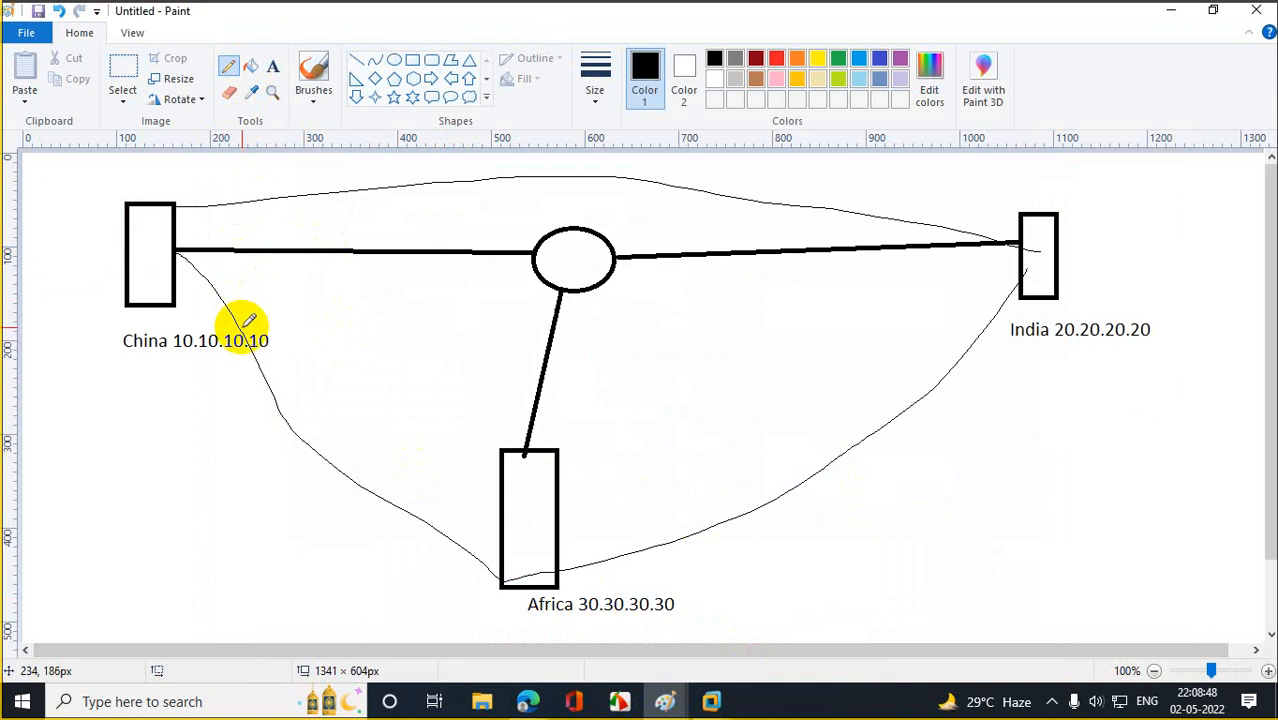
# Fill the China and India boxes and their links green in the network diagram.
pyautogui.moveTo(248, 336)
pyautogui.mouseDown()
pyautogui.moveTo(294, 286)
pyautogui.moveTo(707, 187)
pyautogui.moveTo(1048, 300)
pyautogui.mouseUp()
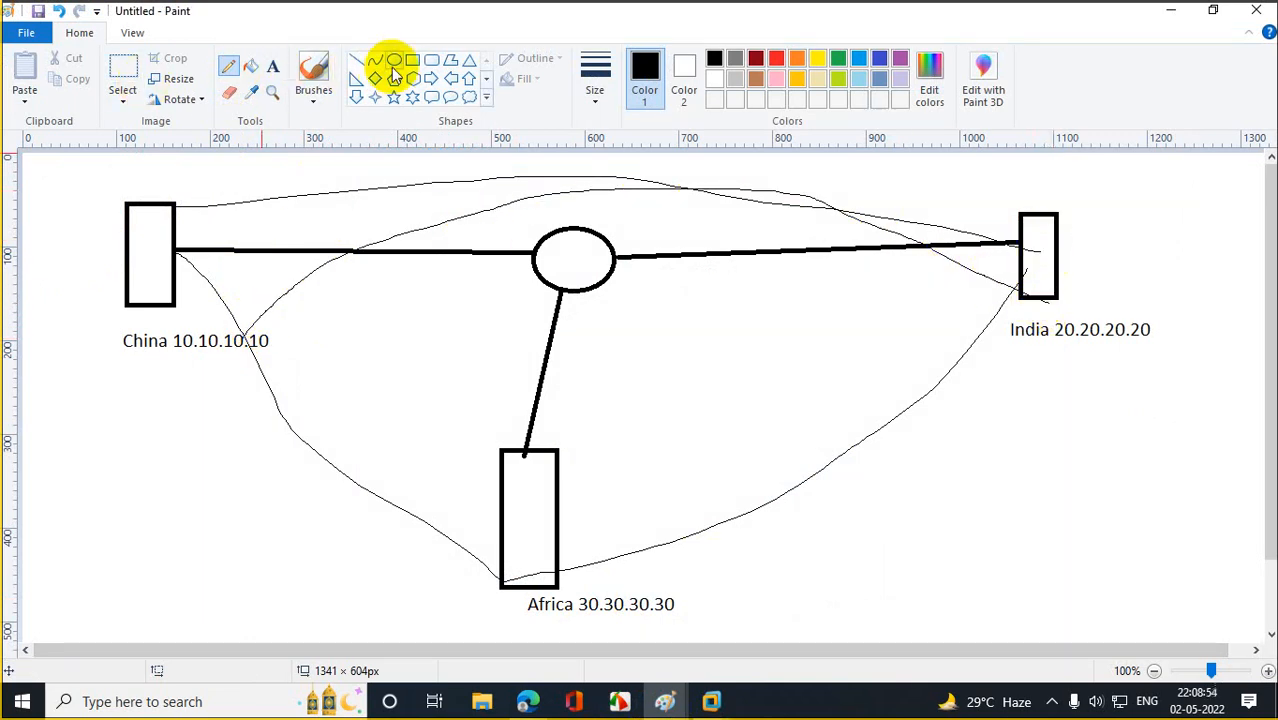
pyautogui.click(250, 66)
pyautogui.click(151, 245)
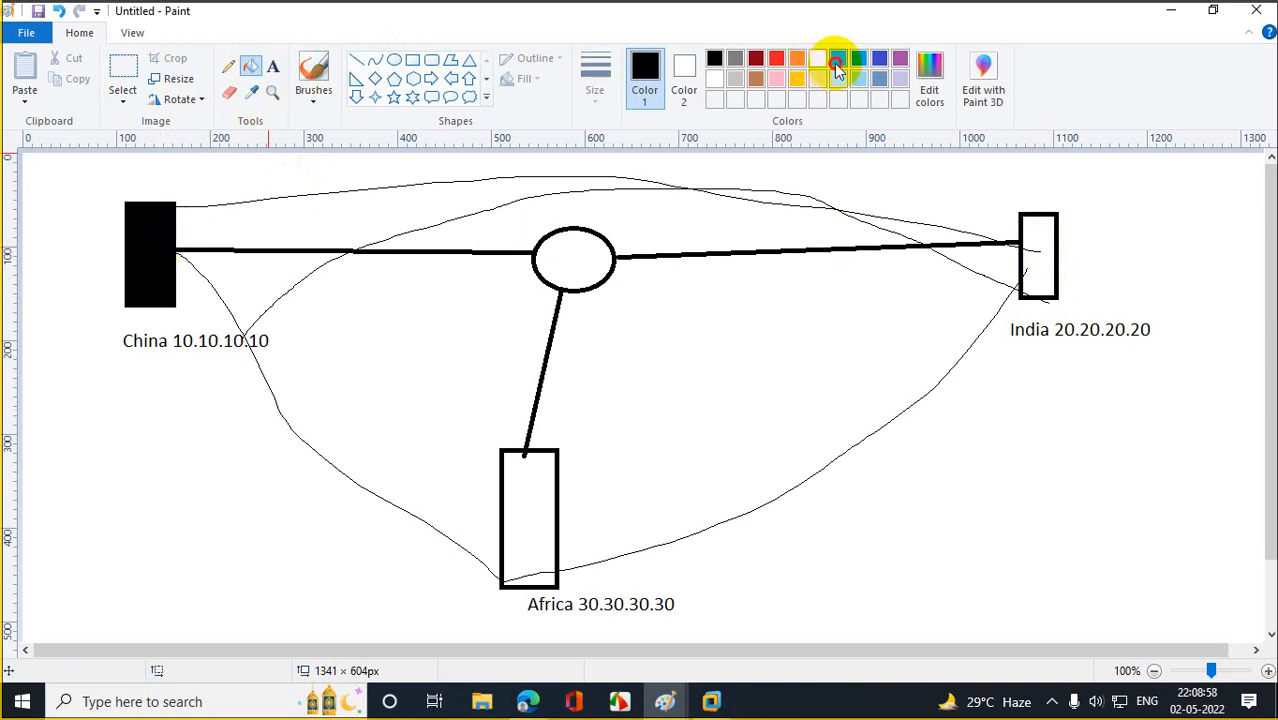
pyautogui.click(837, 60)
pyautogui.click(168, 232)
pyautogui.click(1041, 252)
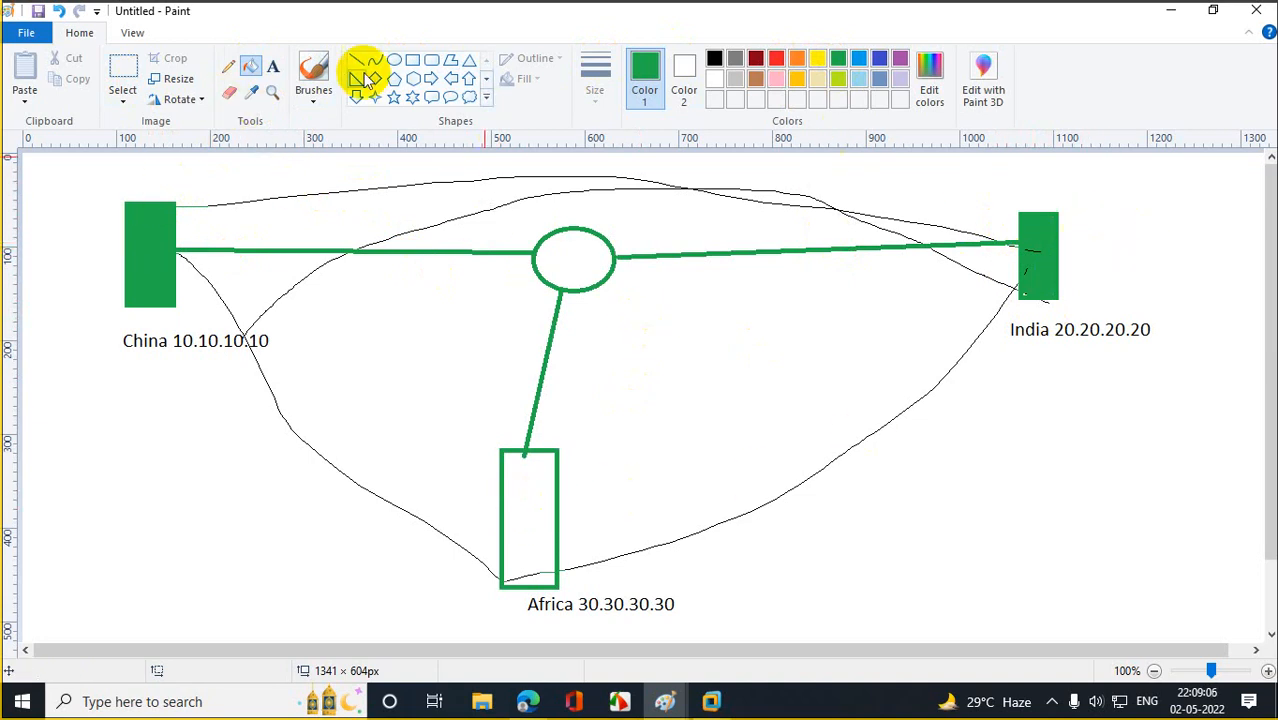
# Draw a thin green pencil line linking the sites, then minimize Paint.
pyautogui.click(227, 67)
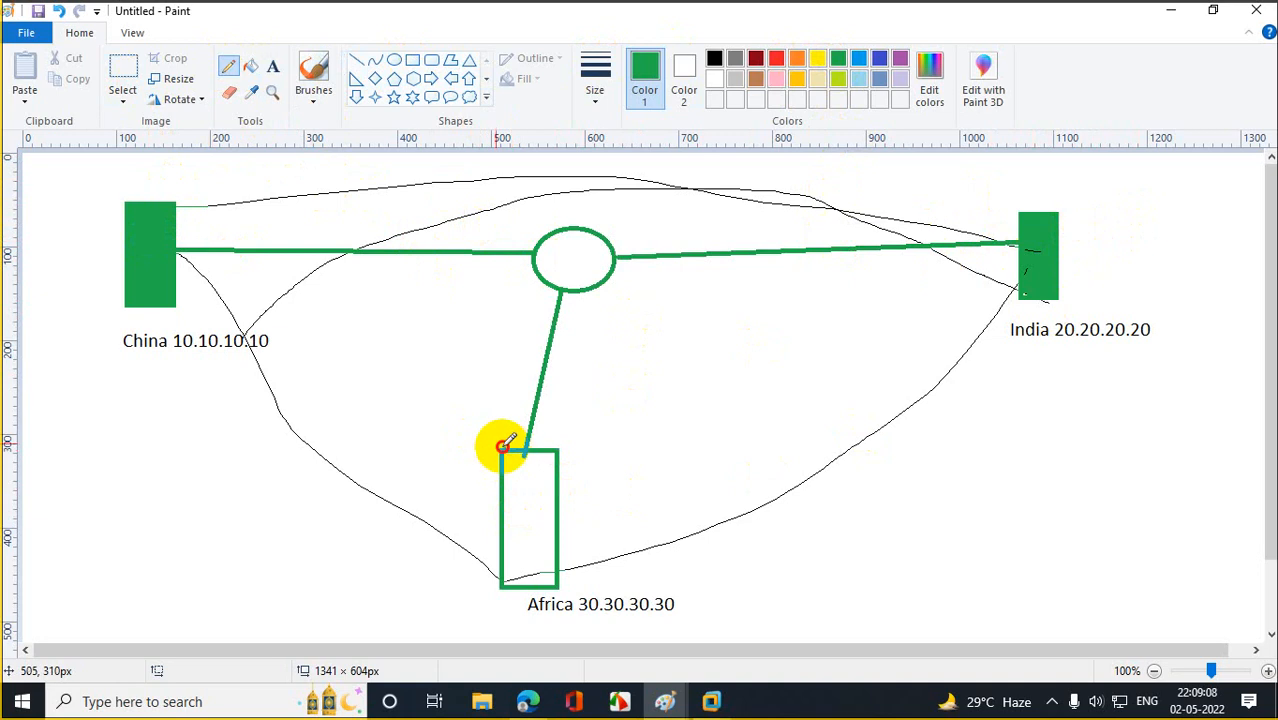
pyautogui.moveTo(505, 445)
pyautogui.mouseDown()
pyautogui.moveTo(178, 281)
pyautogui.moveTo(970, 265)
pyautogui.moveTo(984, 254)
pyautogui.moveTo(5, 272)
pyautogui.mouseUp()
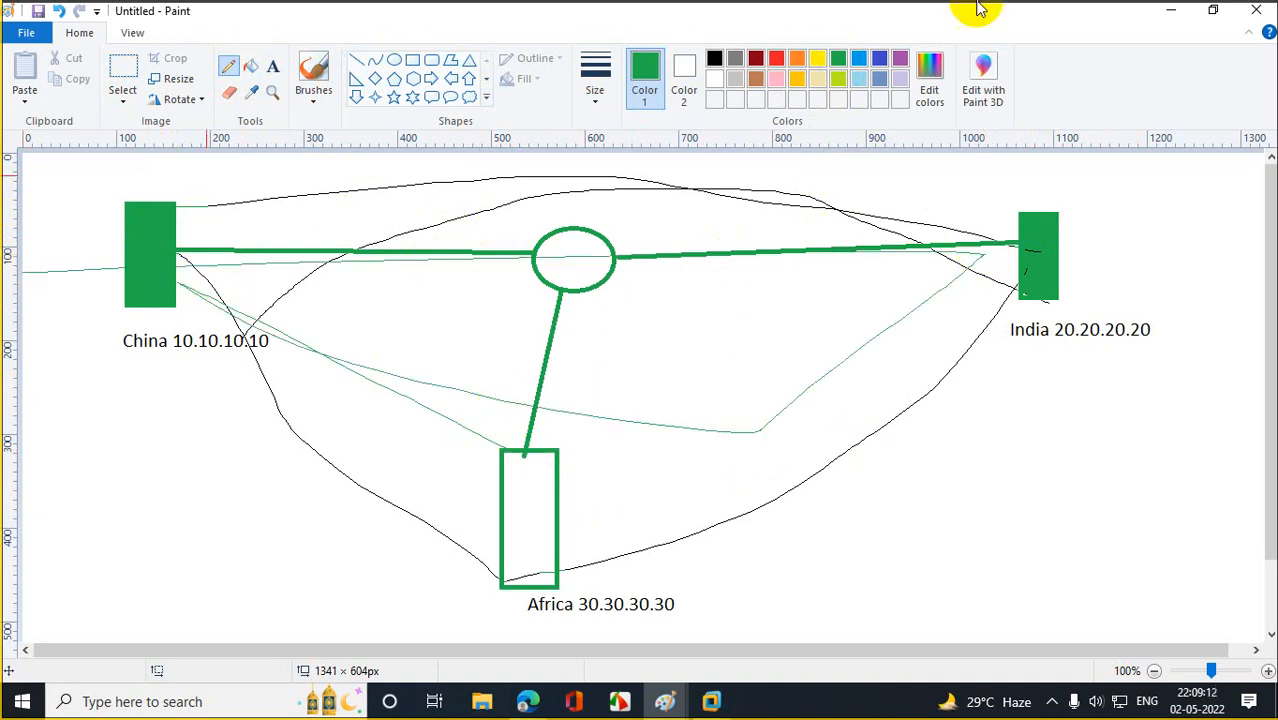
pyautogui.click(1171, 10)
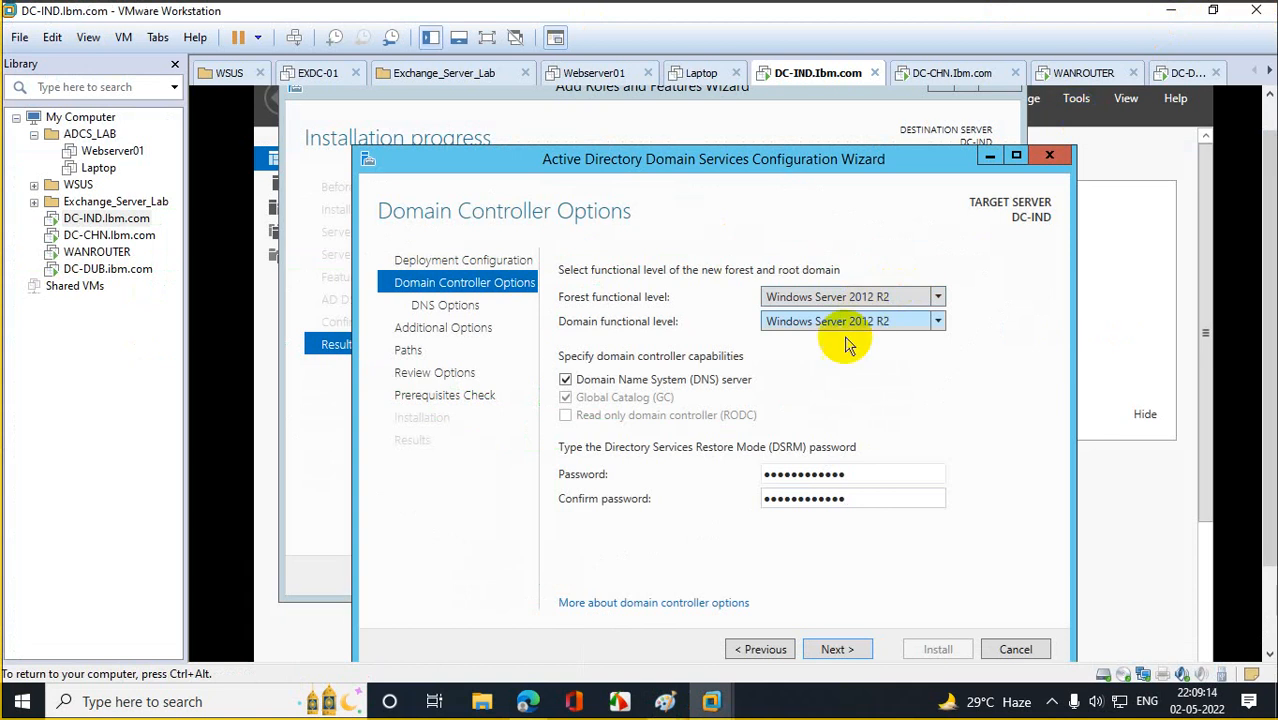
# Accept the DNS options, NetBIOS name IBM and default database, log and SYSVOL paths.
pyautogui.click(862, 649)
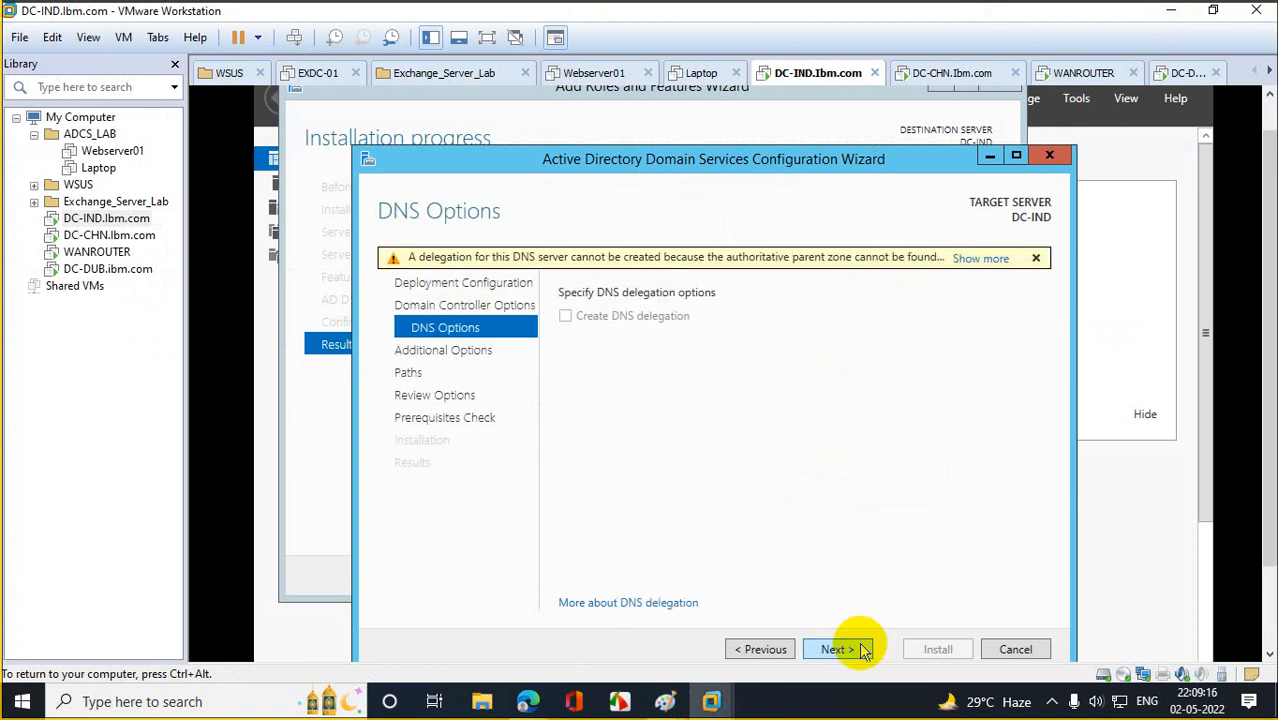
pyautogui.click(862, 649)
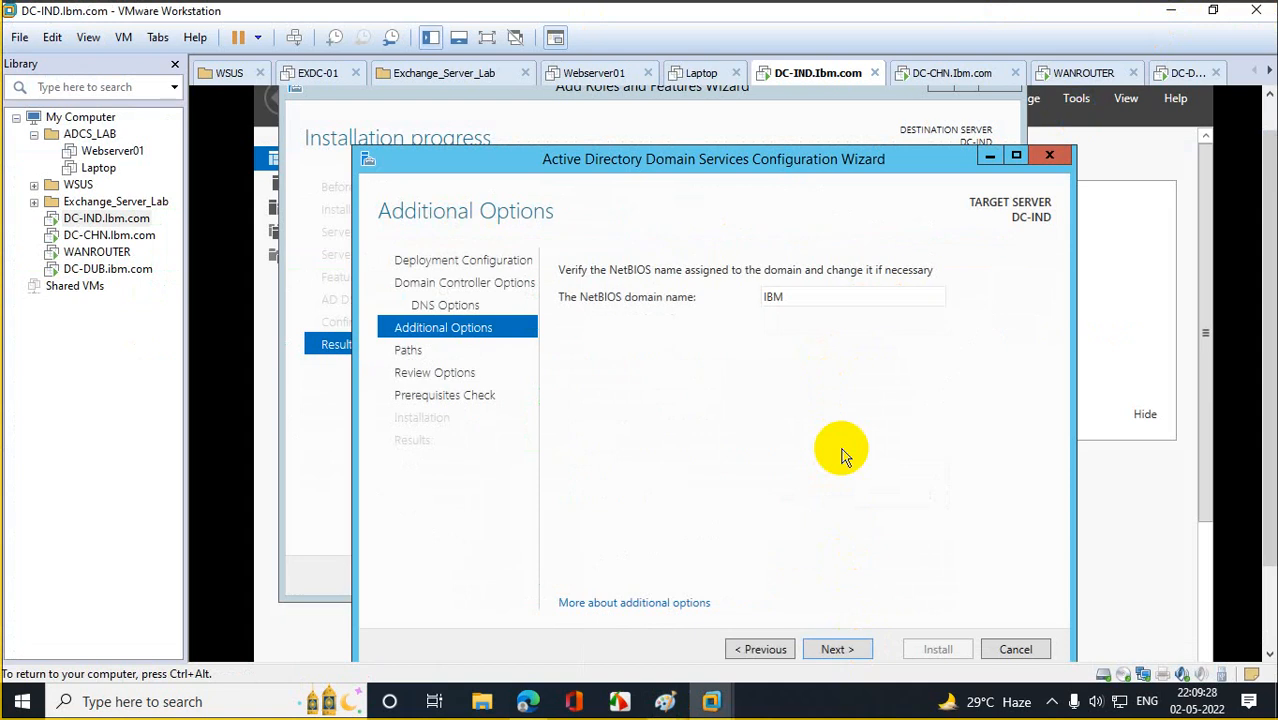
pyautogui.click(852, 651)
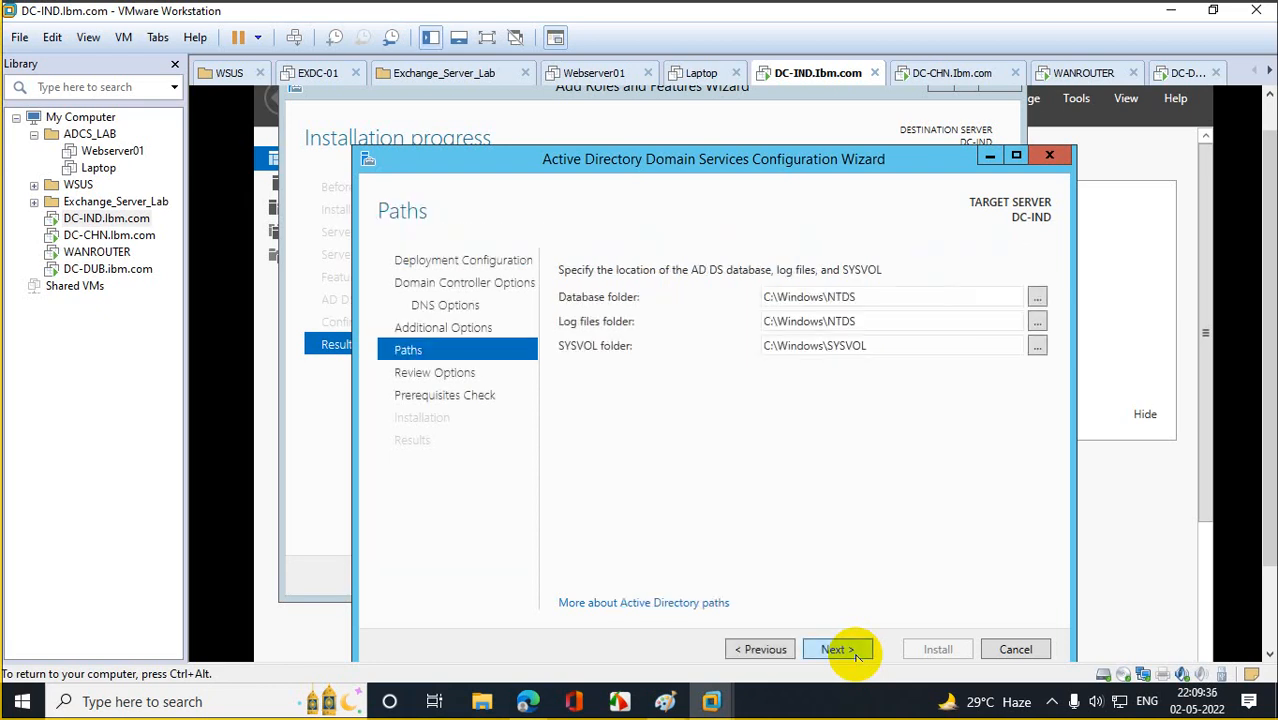
pyautogui.click(836, 649)
pyautogui.click(836, 649)
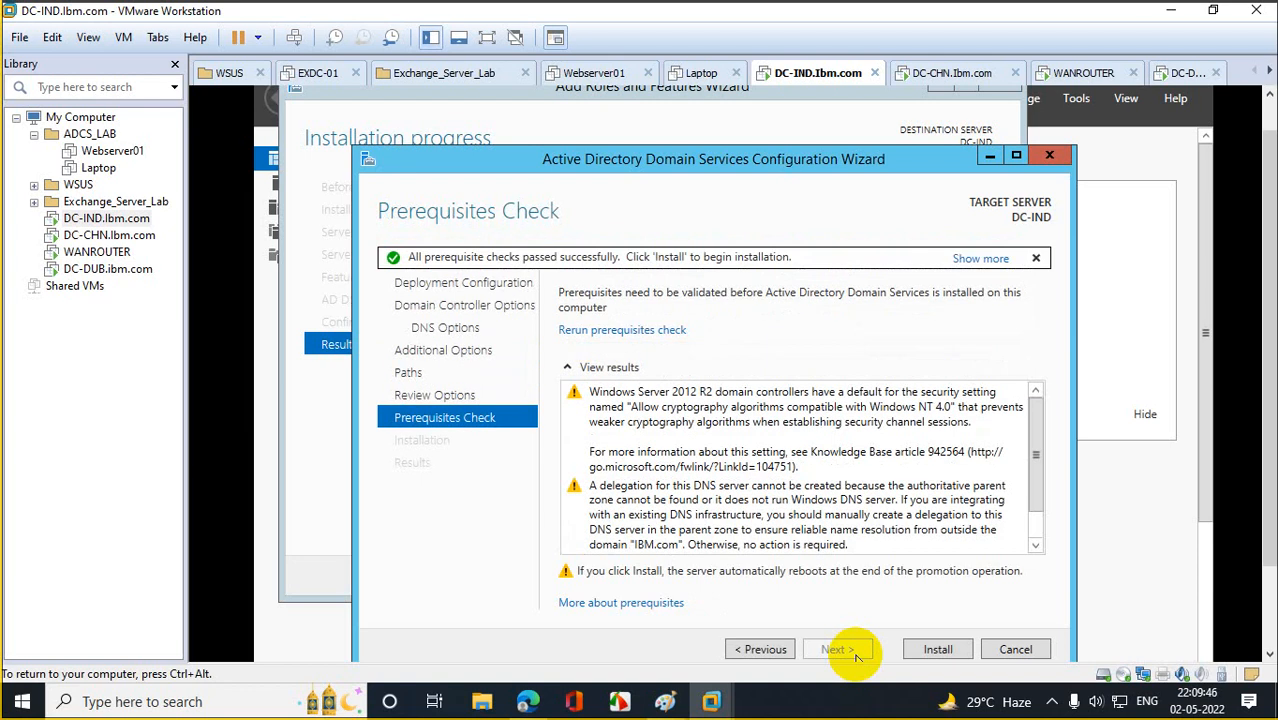
# Install AD DS on DC-IND, then close the wizards, This PC, Server Manager and System windows.
pyautogui.click(934, 649)
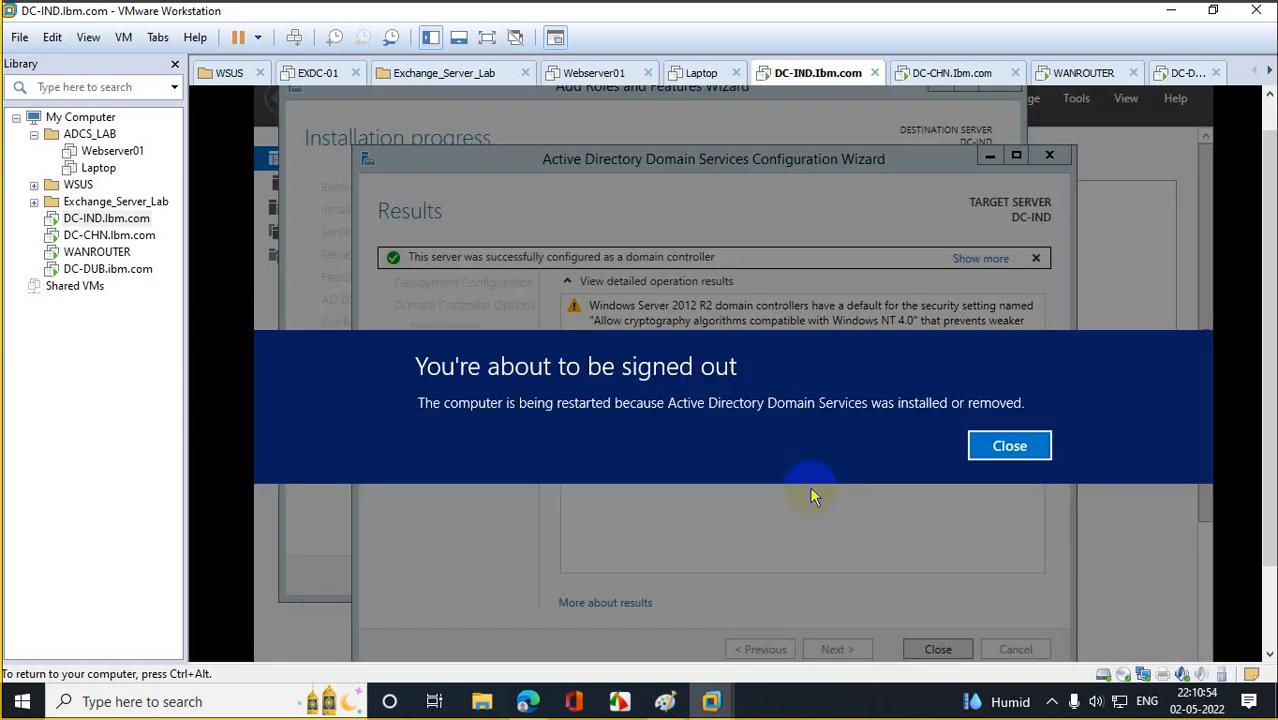
pyautogui.click(993, 456)
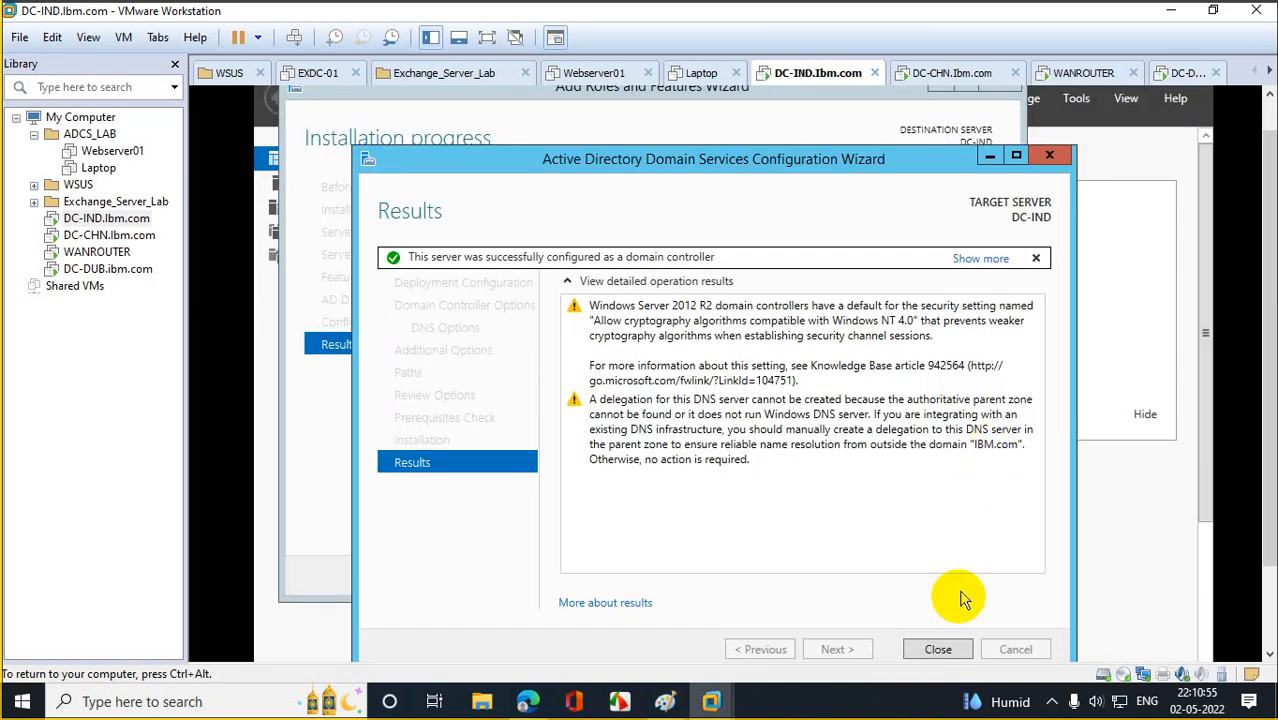
pyautogui.click(940, 649)
pyautogui.click(890, 577)
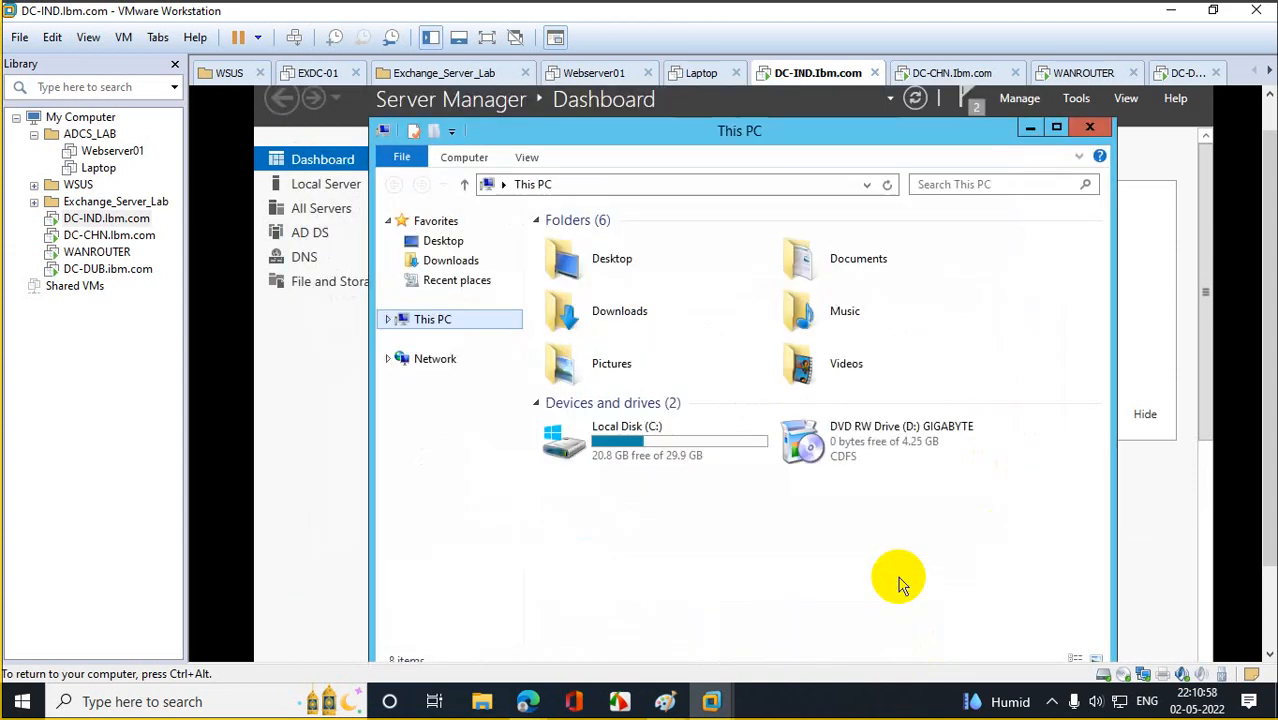
pyautogui.click(1106, 130)
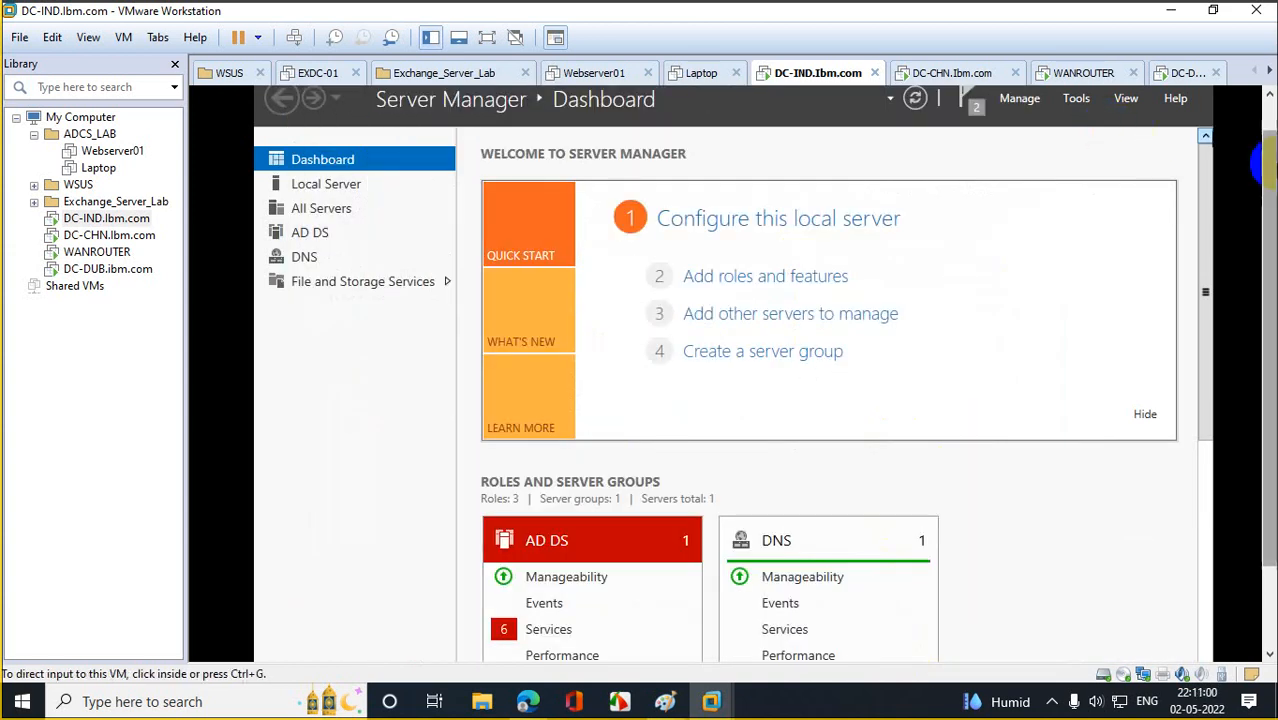
pyautogui.click(1209, 105)
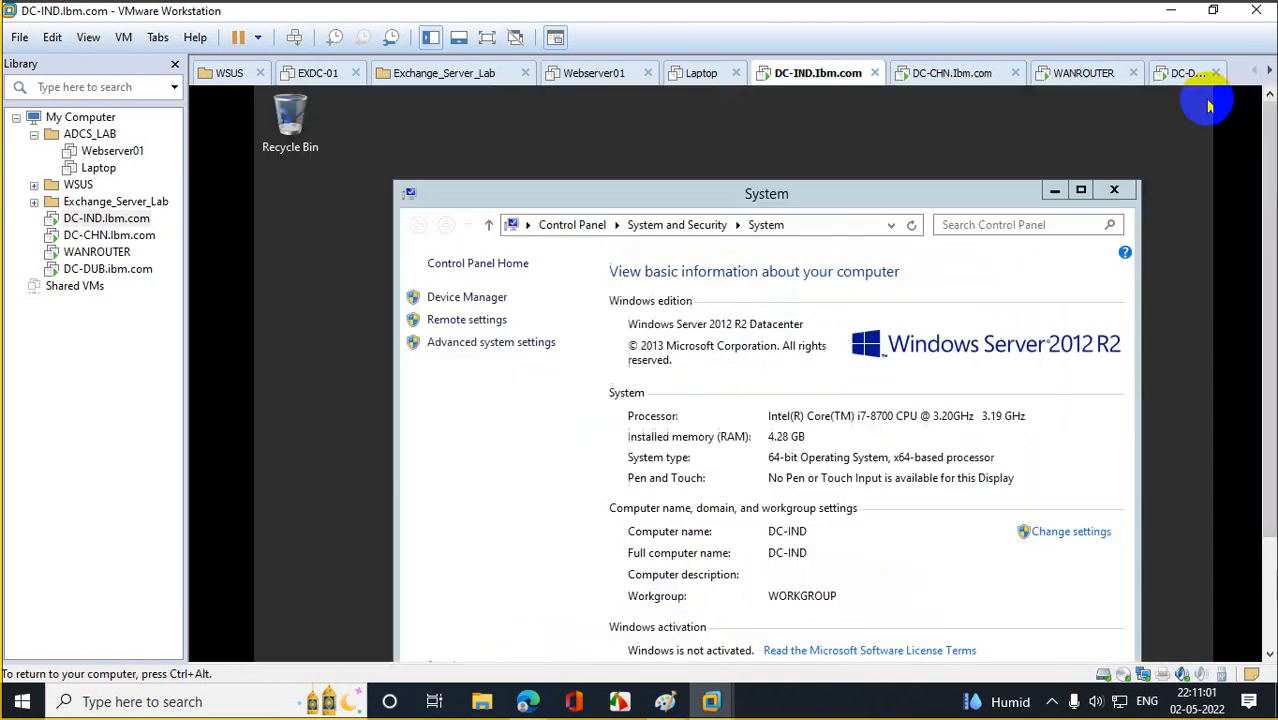
pyautogui.click(1114, 190)
pyautogui.scroll(-3, 1245, 260)
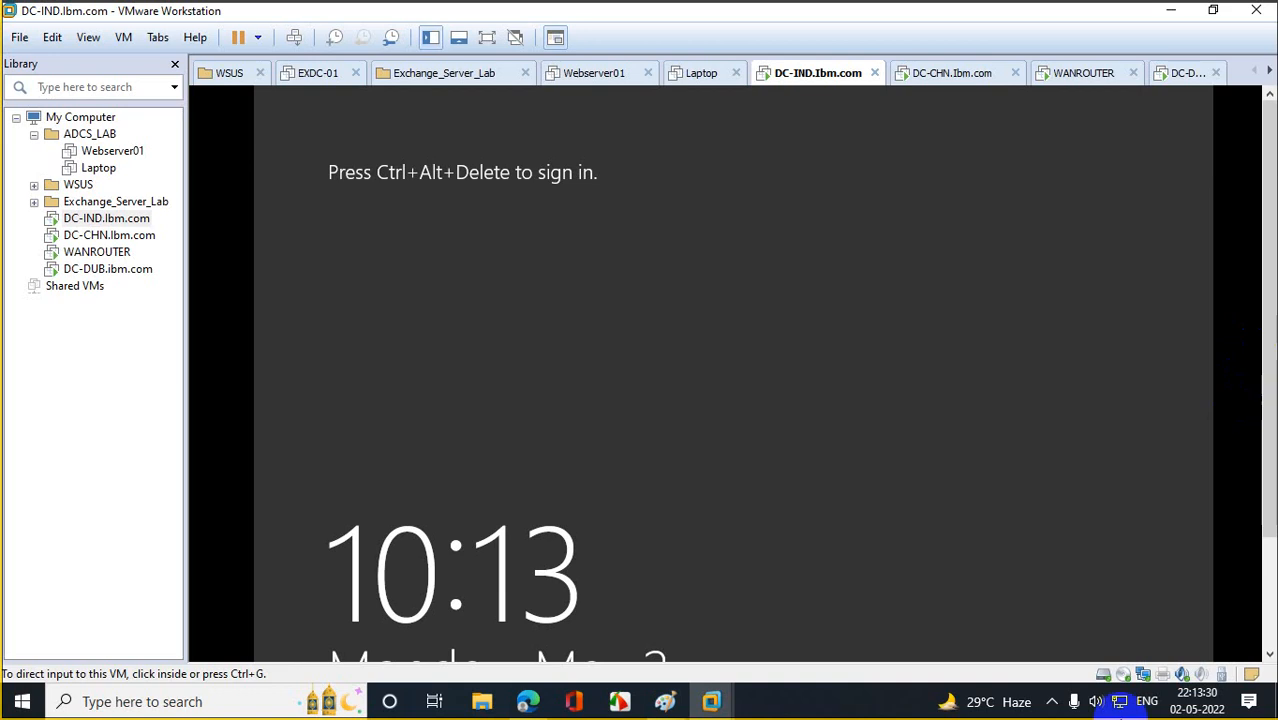
# Send Ctrl+Alt+Del to DC-IND and try the Other user sign-in option.
pyautogui.rightClick(121, 225)
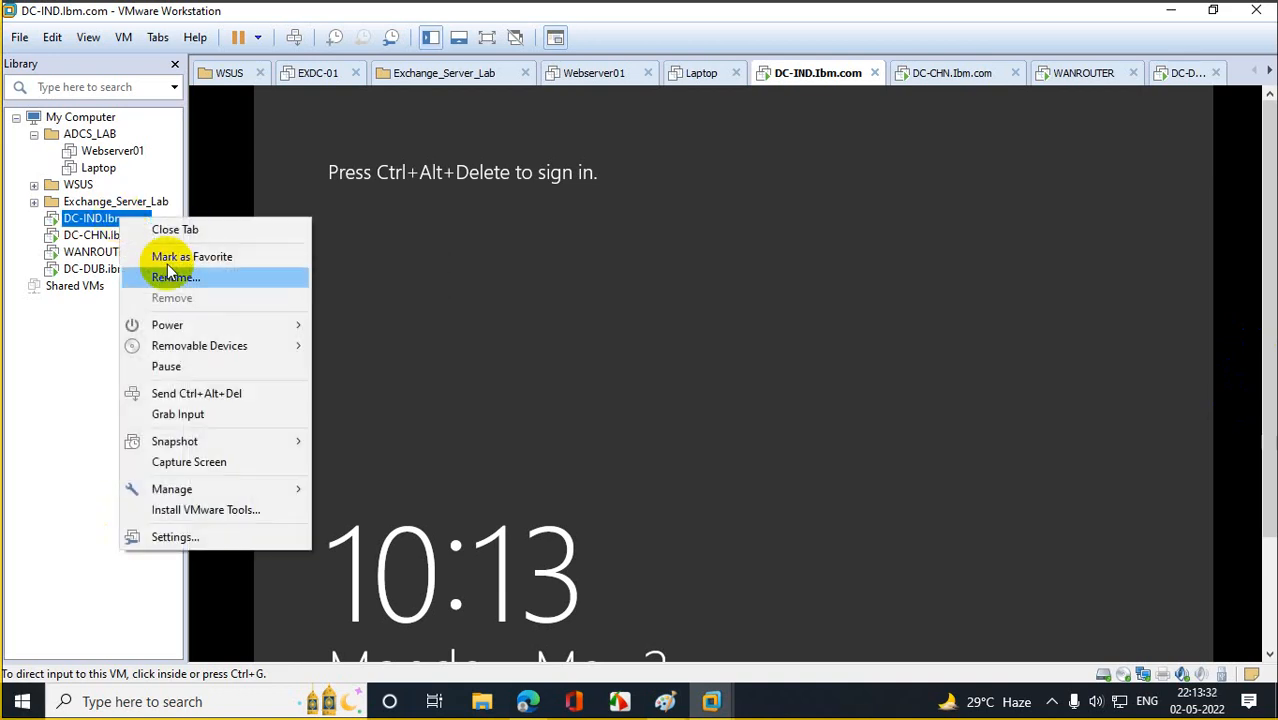
pyautogui.click(233, 387)
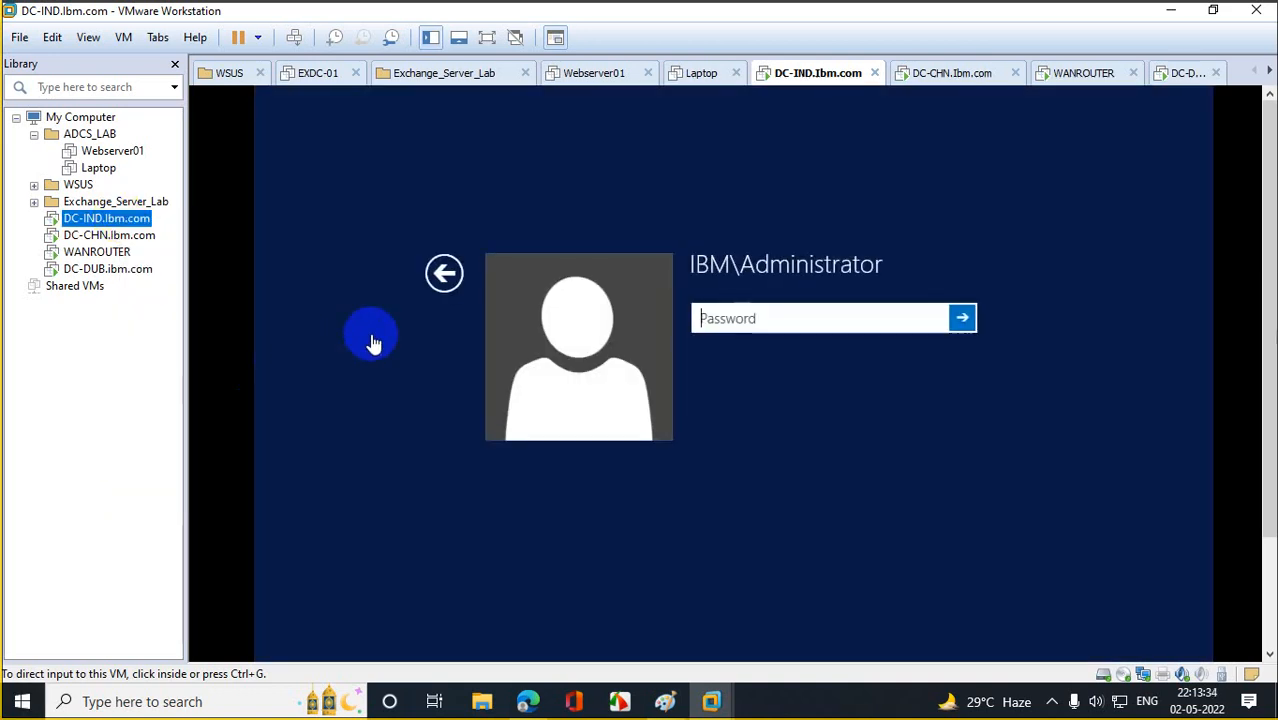
pyautogui.click(445, 275)
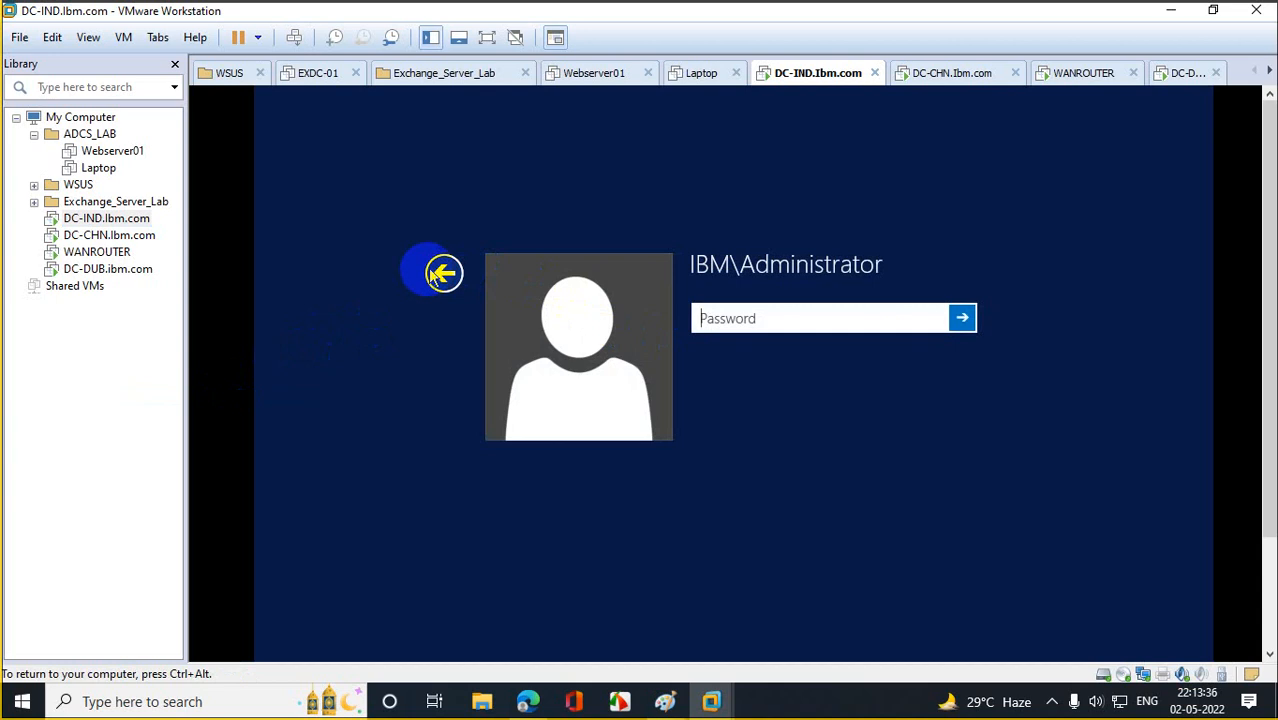
pyautogui.click(812, 360)
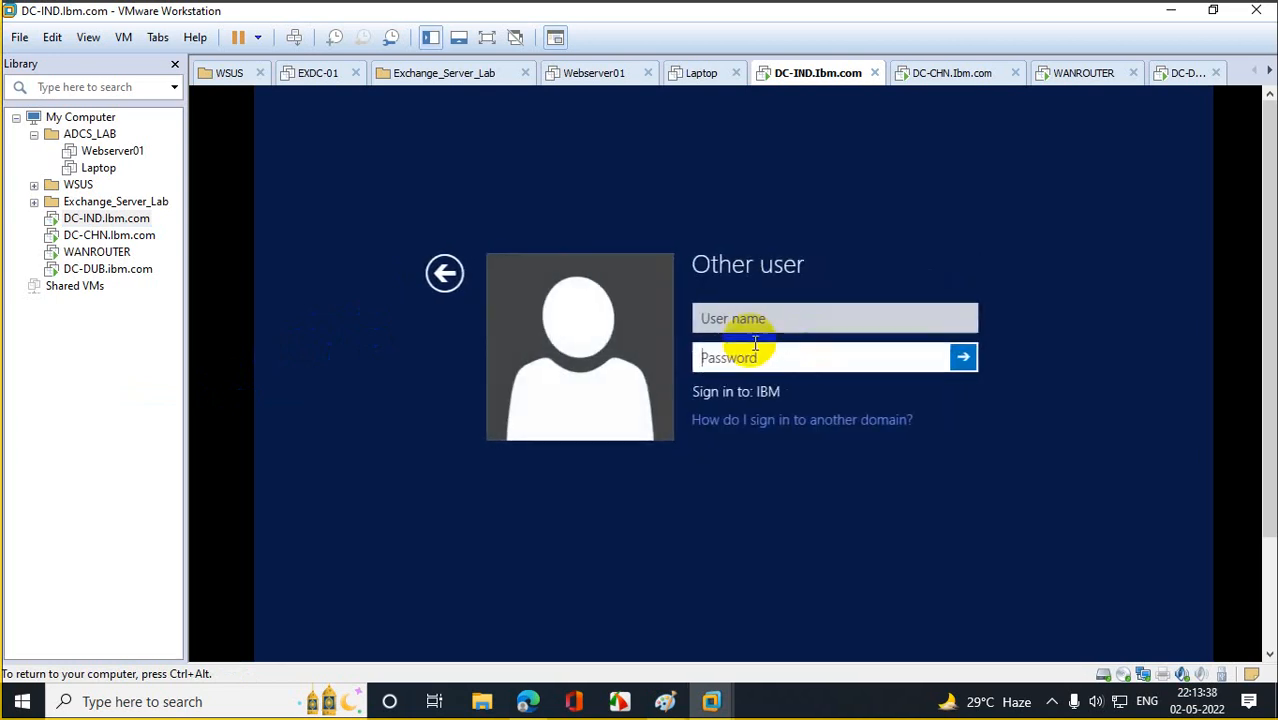
pyautogui.write('ad')
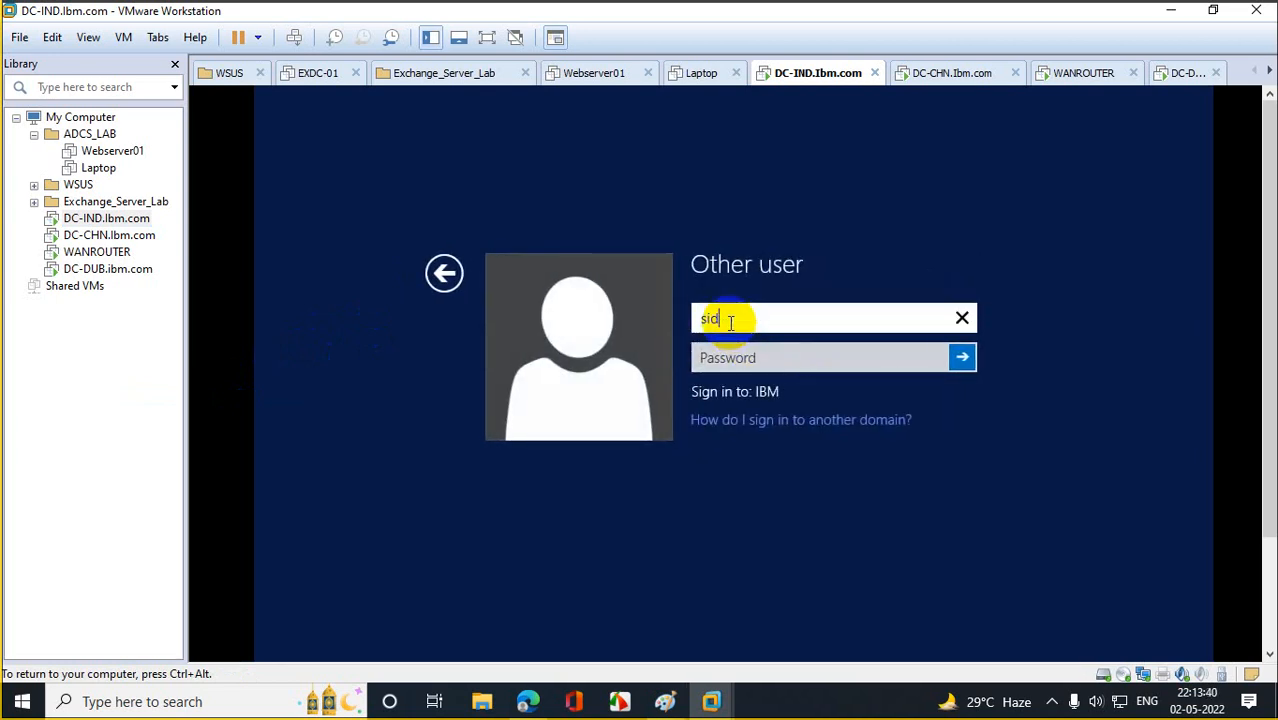
pyautogui.press('BackSpace')
pyautogui.press('BackSpace')
pyautogui.write('a')
pyautogui.press('BackSpace')
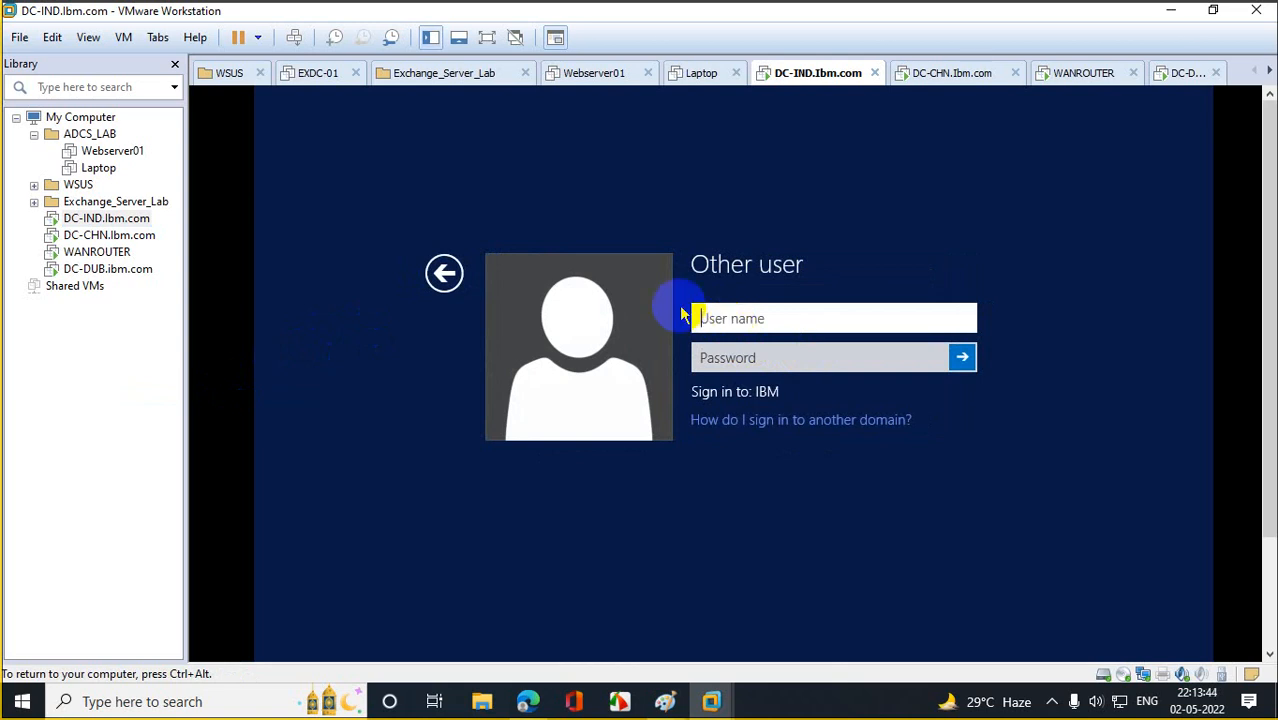
# Sign in as the IBM Administrator account with its password.
pyautogui.click(443, 272)
pyautogui.click(704, 350)
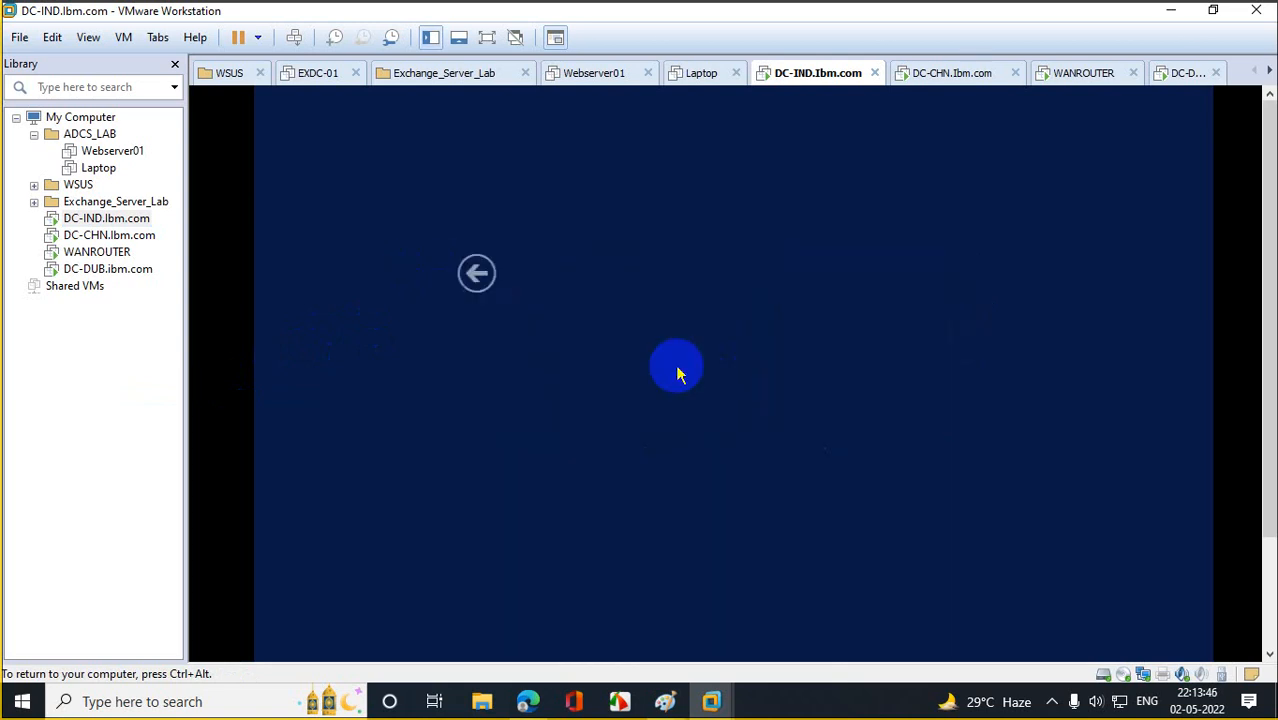
pyautogui.click(705, 330)
pyautogui.write('*********')
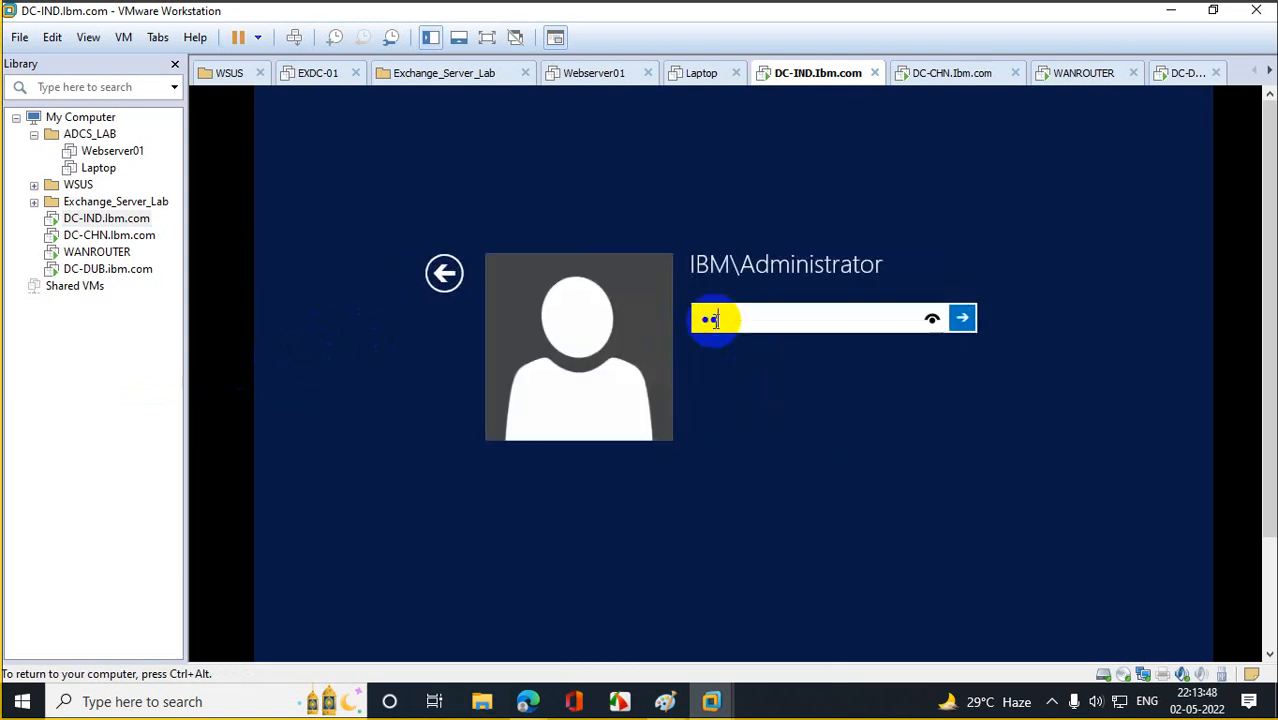
pyautogui.write('***')
pyautogui.press('Return')
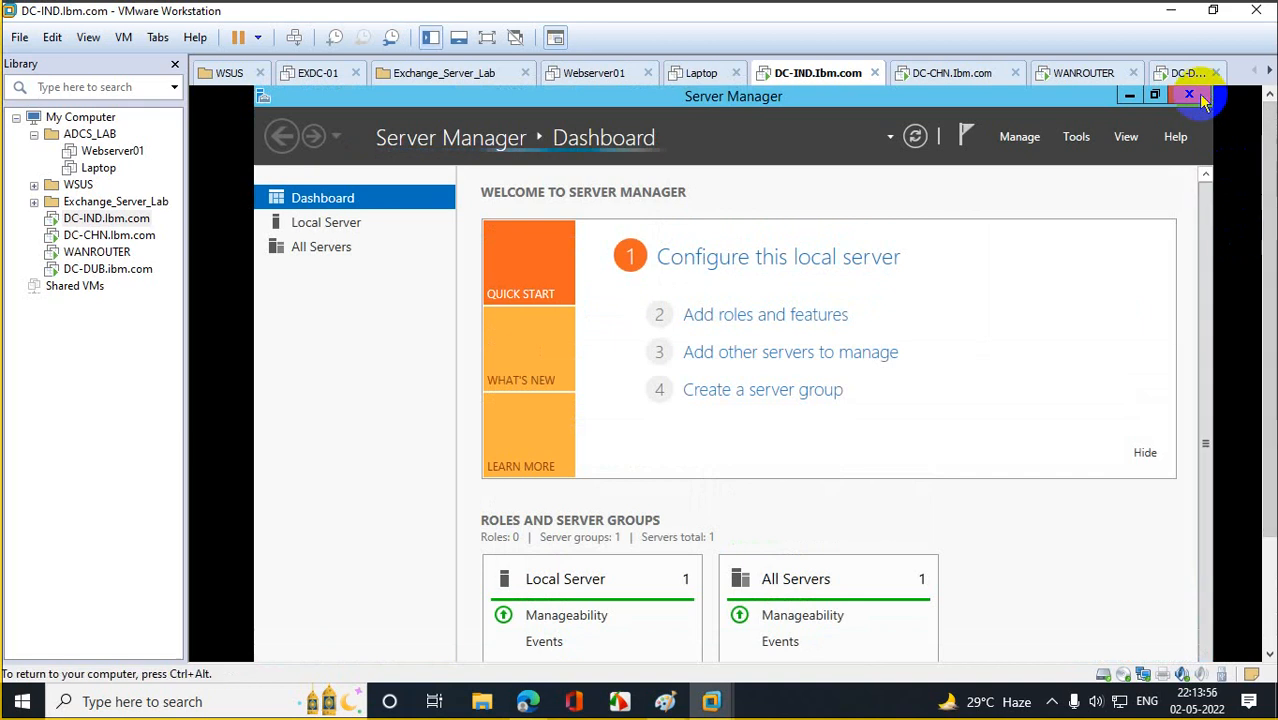
# Close Server Manager and open Network Connections with ncpa.cpl from the Run box.
pyautogui.click(1190, 96)
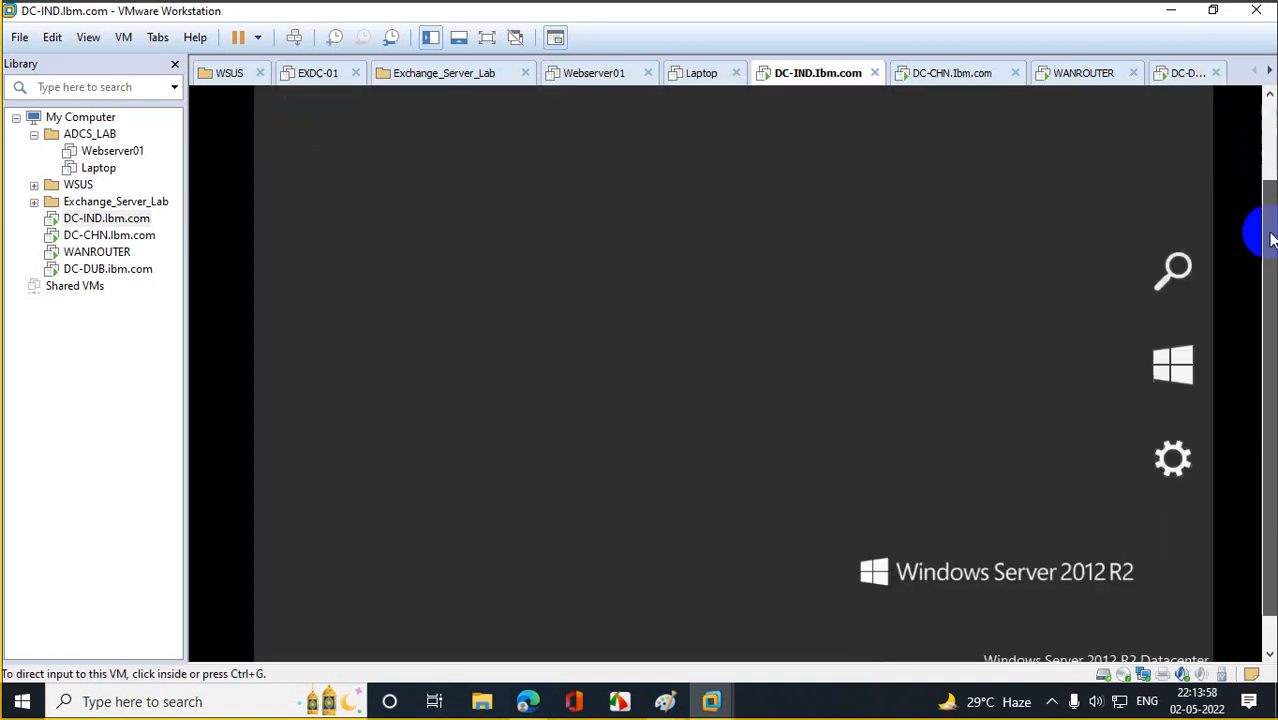
pyautogui.rightClick(277, 650)
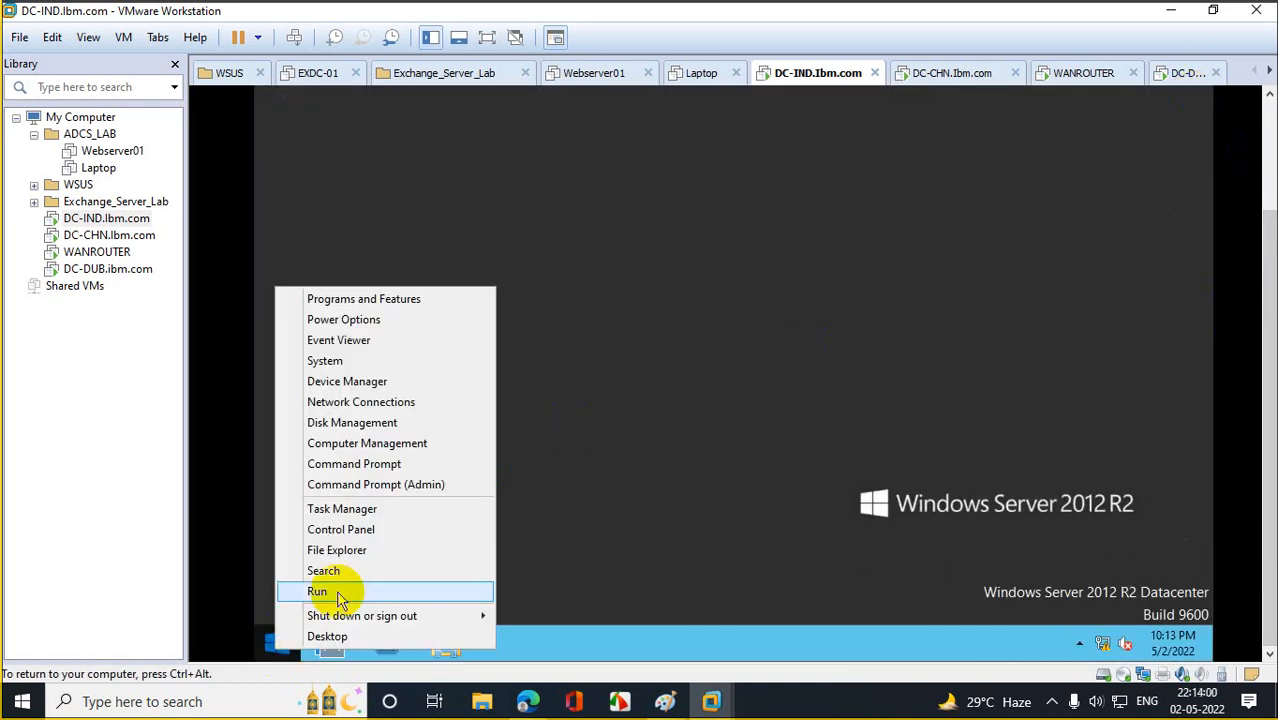
pyautogui.click(322, 591)
pyautogui.write('ncpa.cpl')
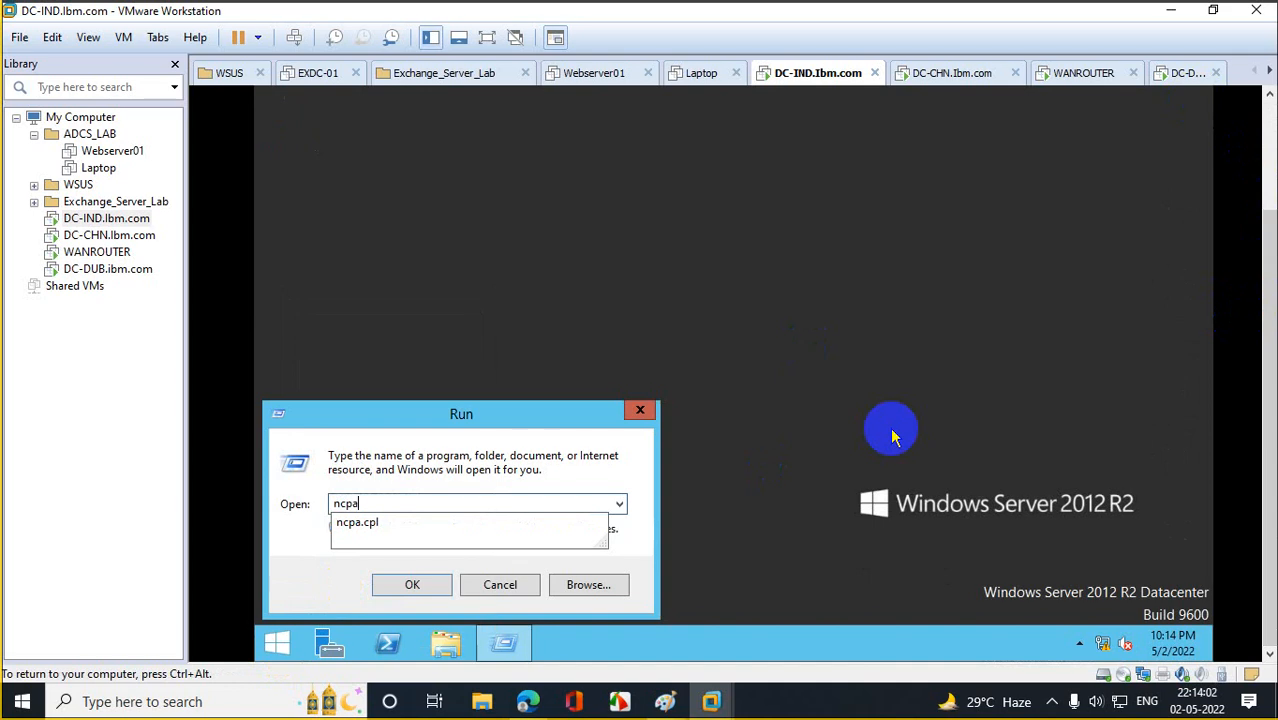
pyautogui.press('Return')
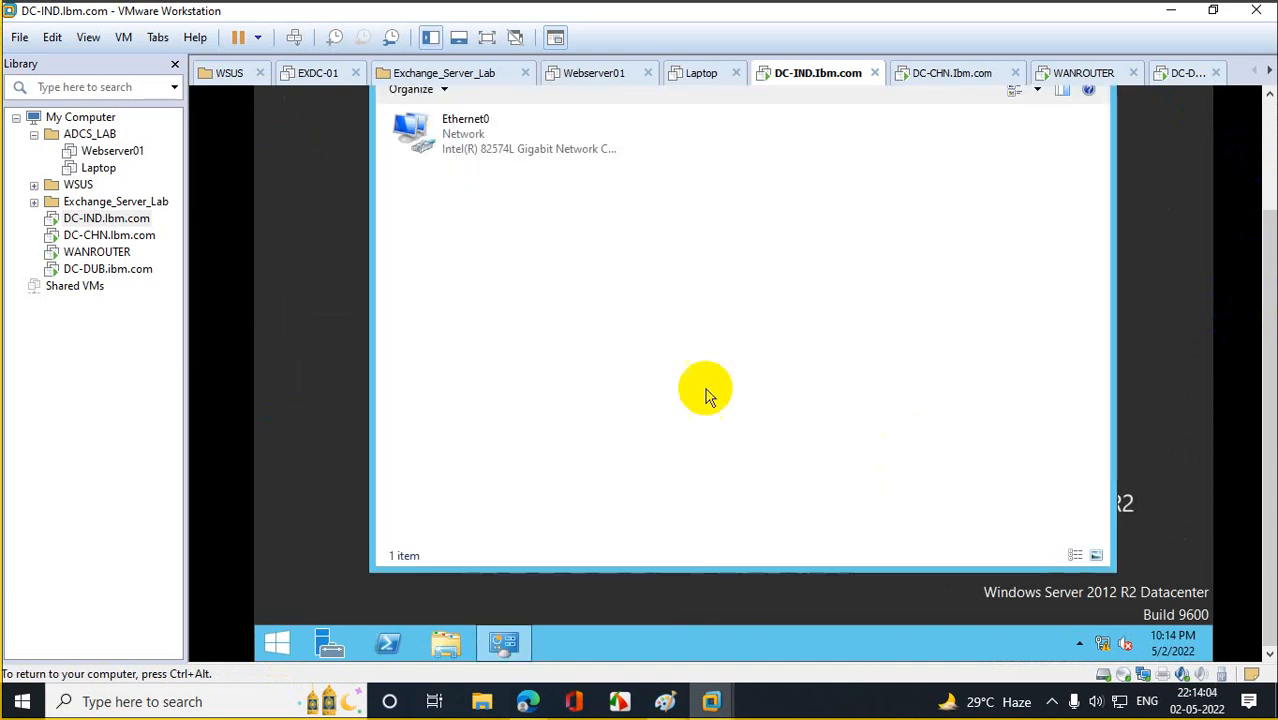
# Review Ethernet0's IPv4 settings on DC-IND, then close both property dialogs.
pyautogui.rightClick(452, 133)
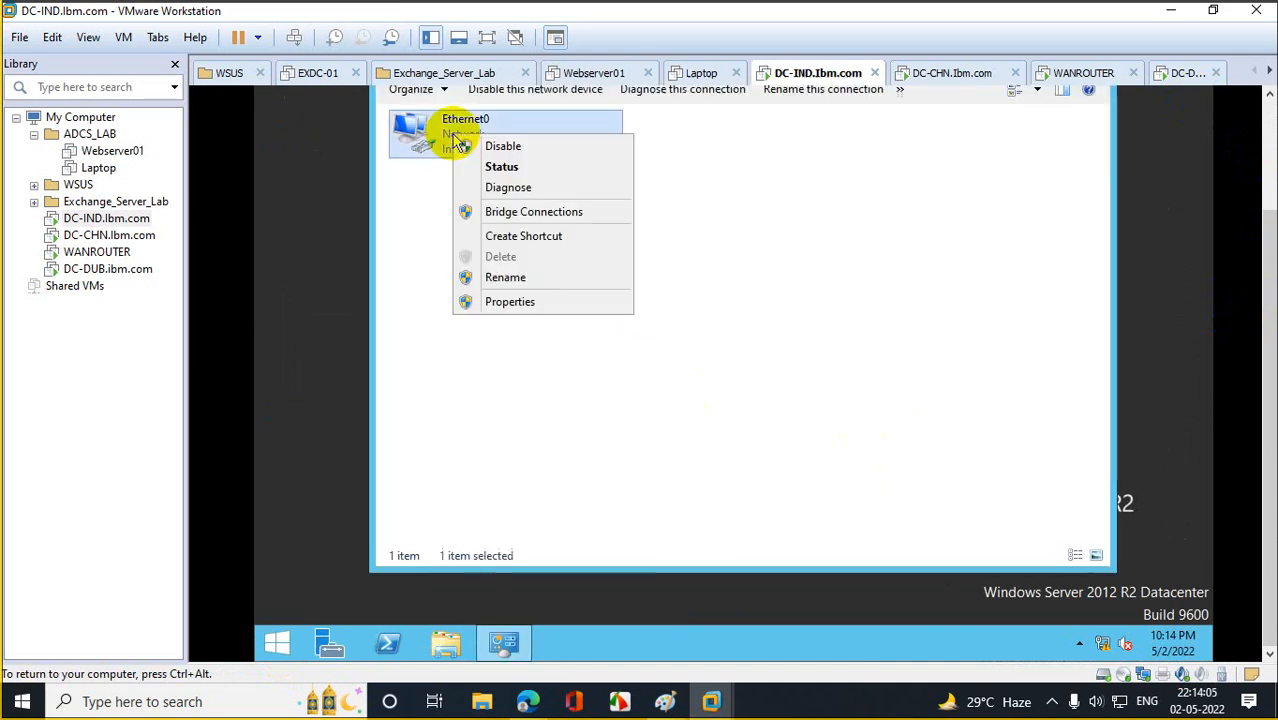
pyautogui.click(508, 300)
pyautogui.doubleClick(575, 375)
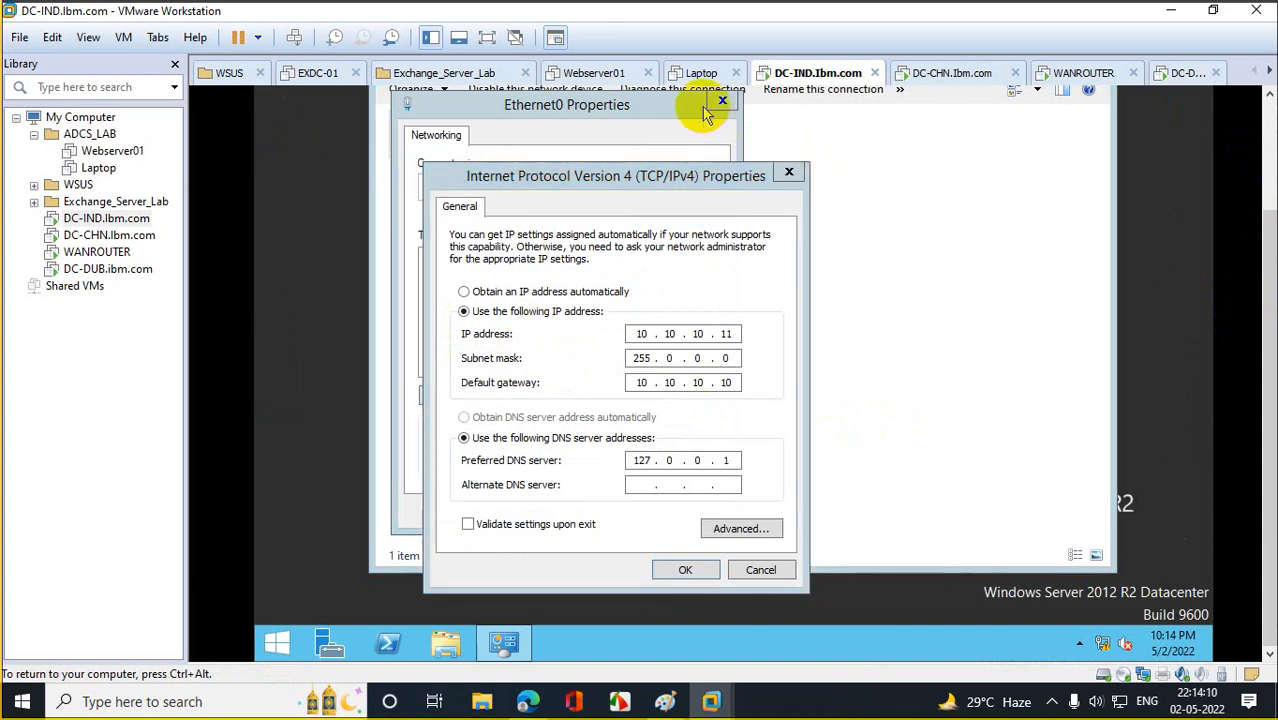
pyautogui.click(788, 173)
pyautogui.click(722, 101)
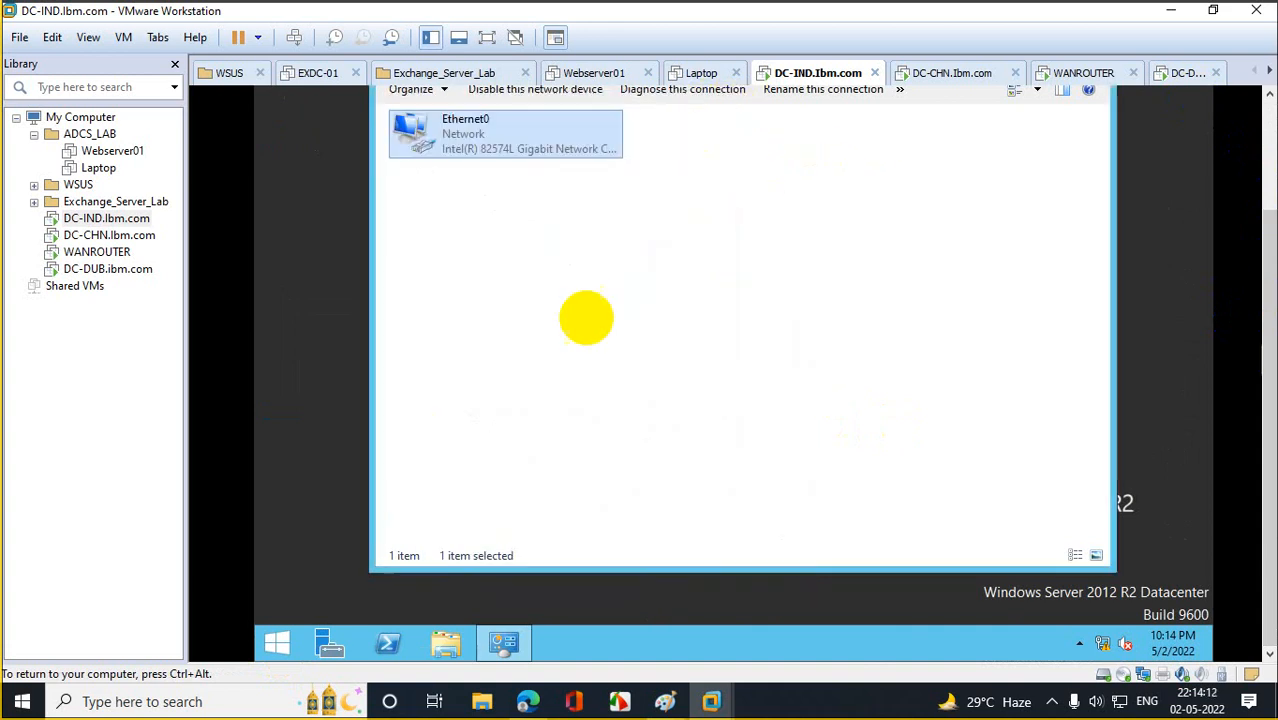
pyautogui.rightClick(271, 642)
# Launch dsa.msc and start a new user in the IBM.com Users container.
pyautogui.click(334, 577)
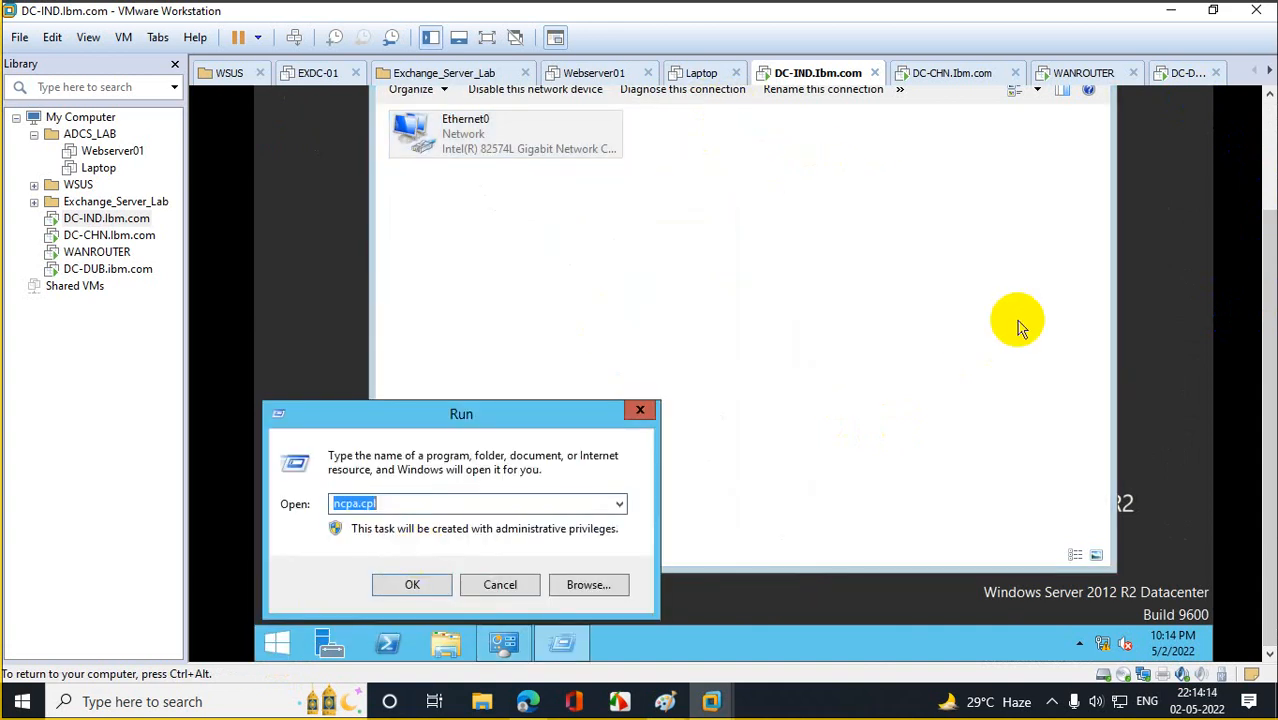
pyautogui.write('dsa.msc')
pyautogui.press('Return')
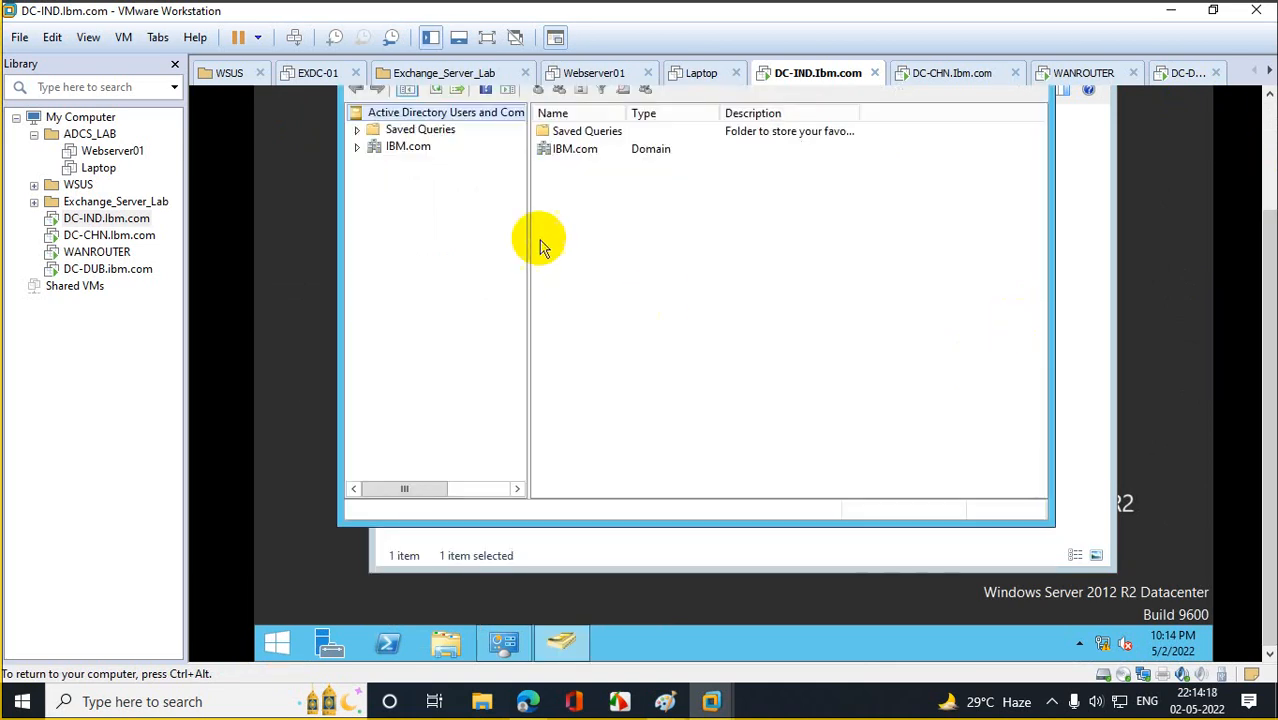
pyautogui.click(357, 147)
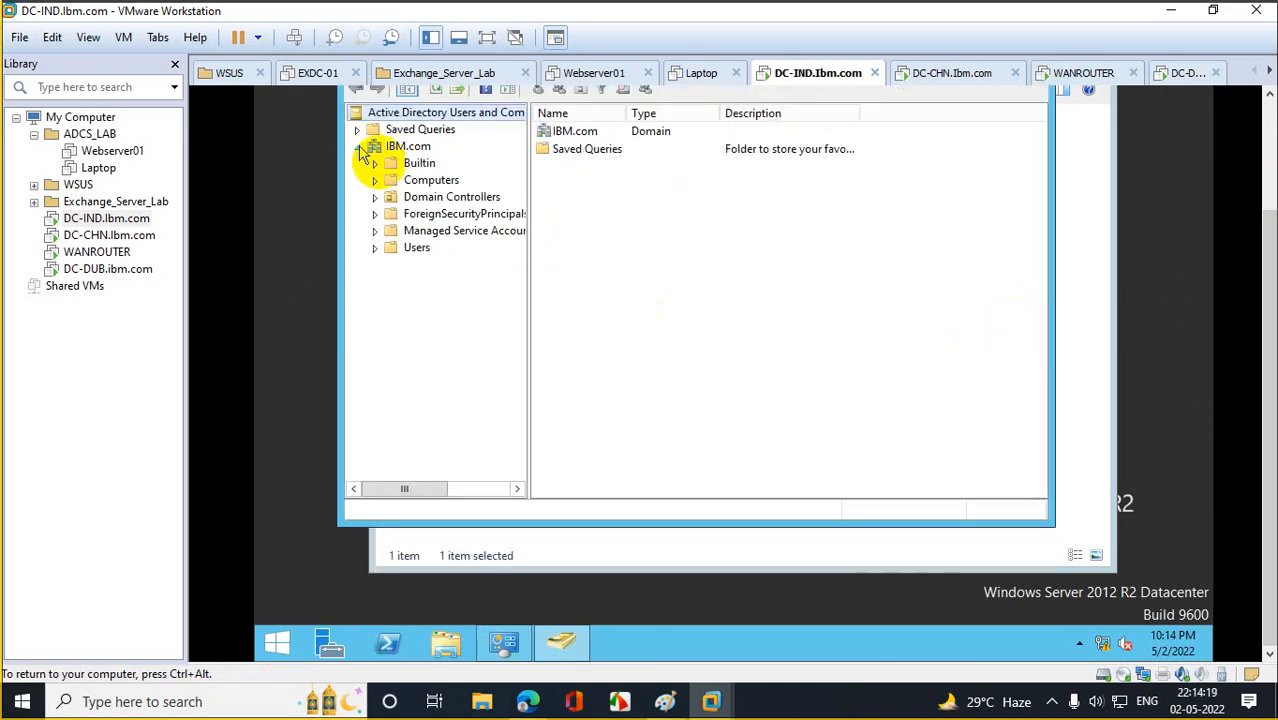
pyautogui.click(422, 252)
pyautogui.rightClick(424, 256)
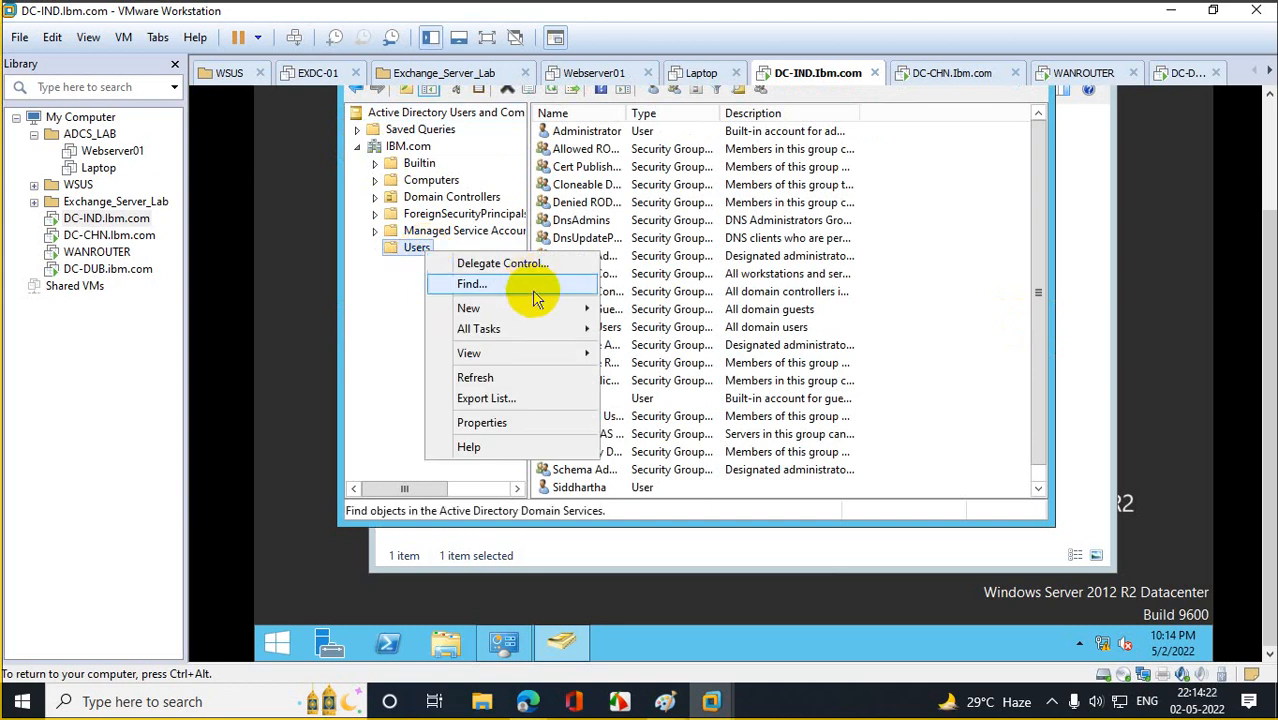
pyautogui.moveTo(533, 318)
pyautogui.click(675, 476)
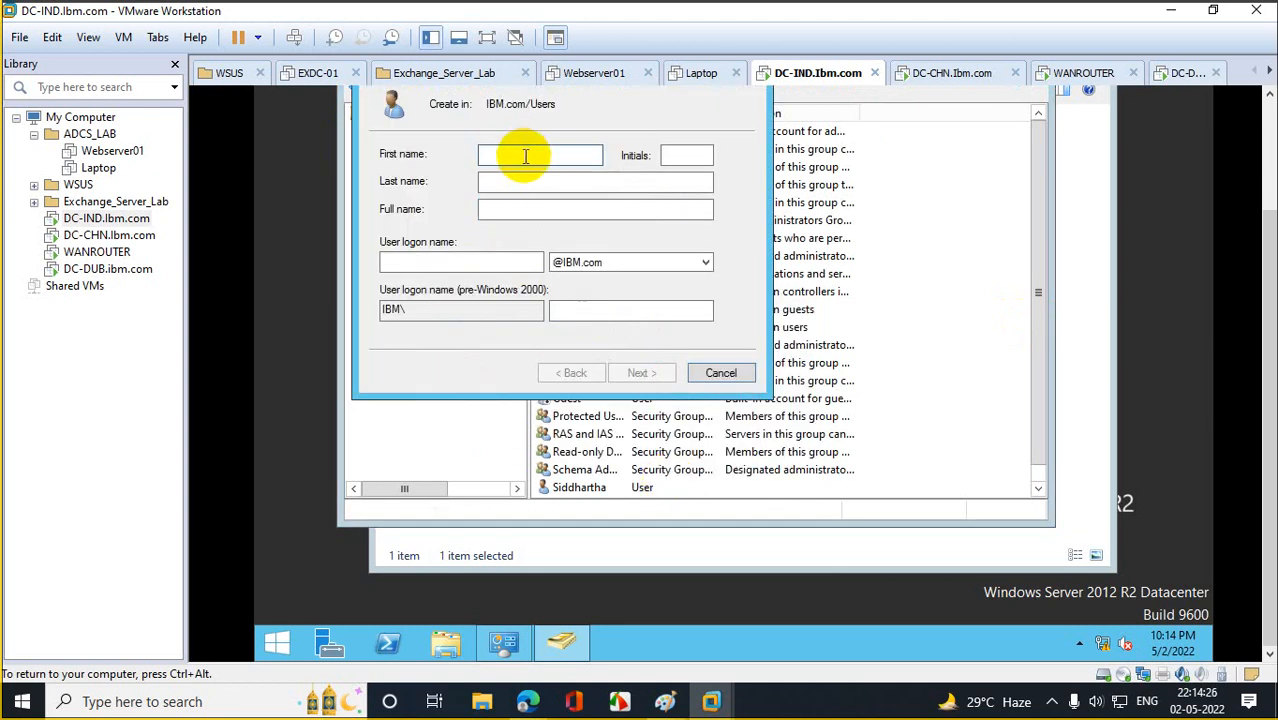
# Enter the new user's first name and matching logon name.
pyautogui.write('Siddr')
pyautogui.press('Tab')
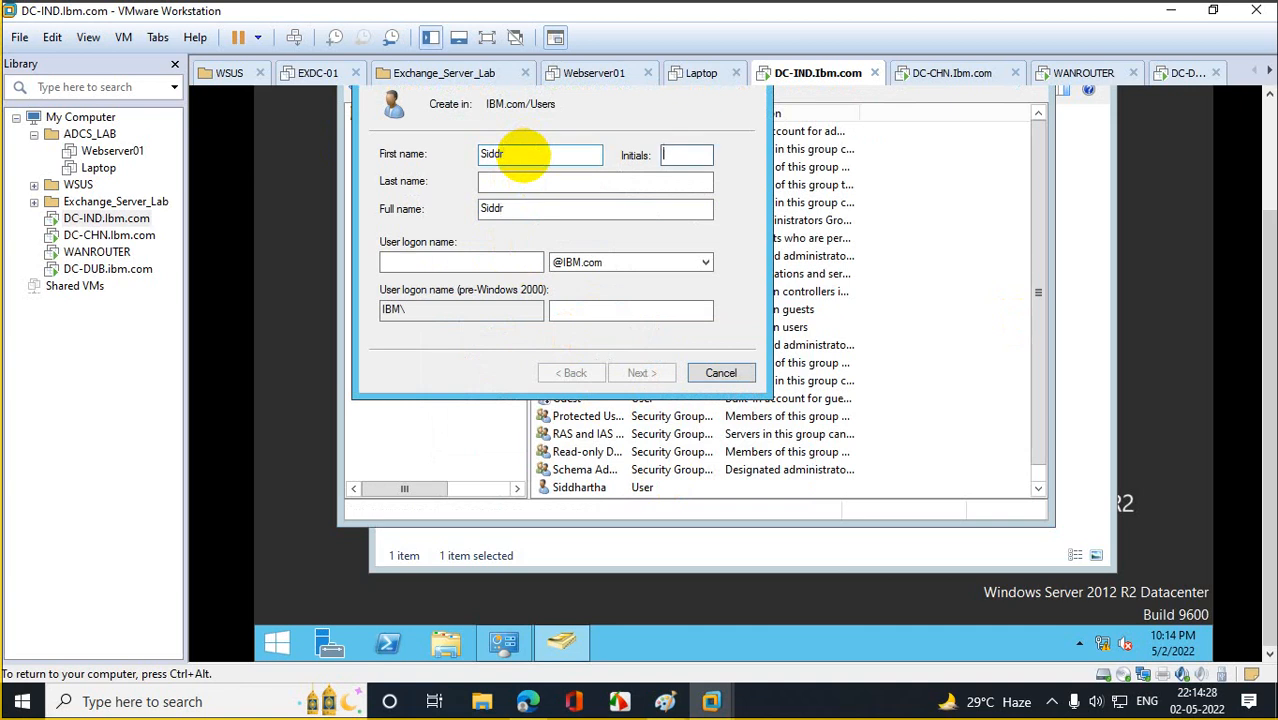
pyautogui.press('Tab')
pyautogui.press('Tab')
pyautogui.press('Tab')
pyautogui.write('siddr')
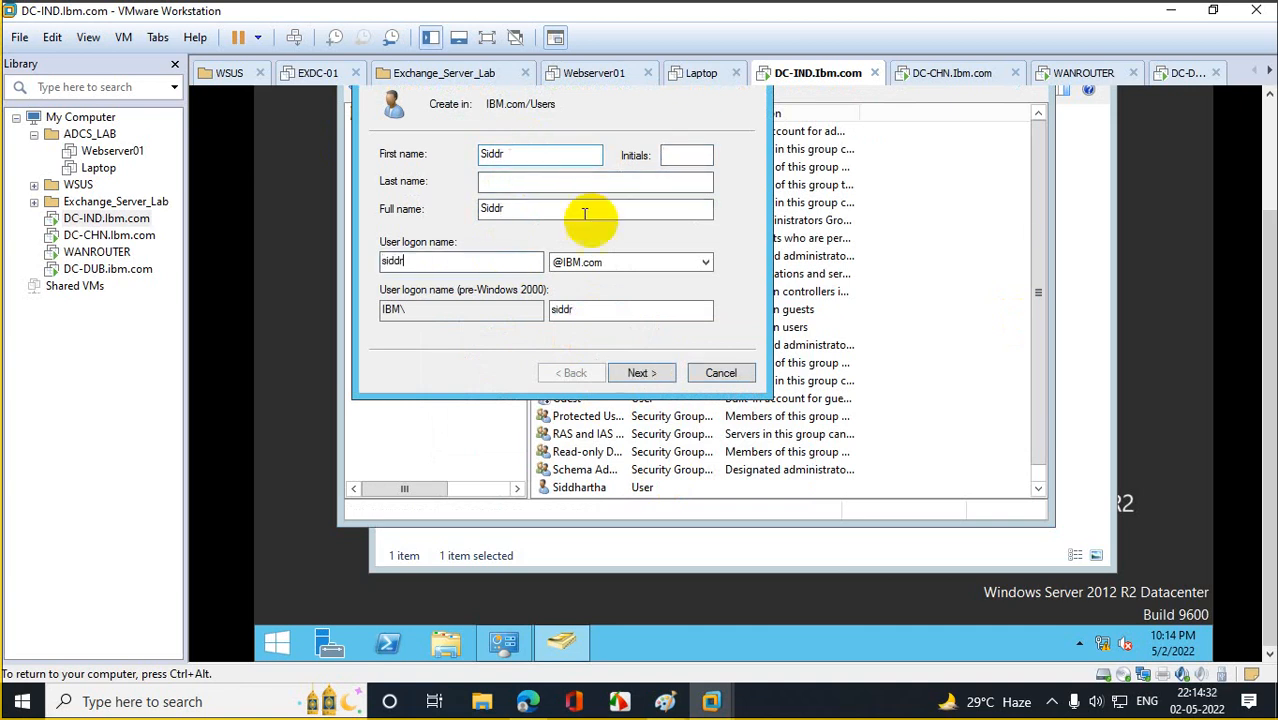
pyautogui.click(650, 374)
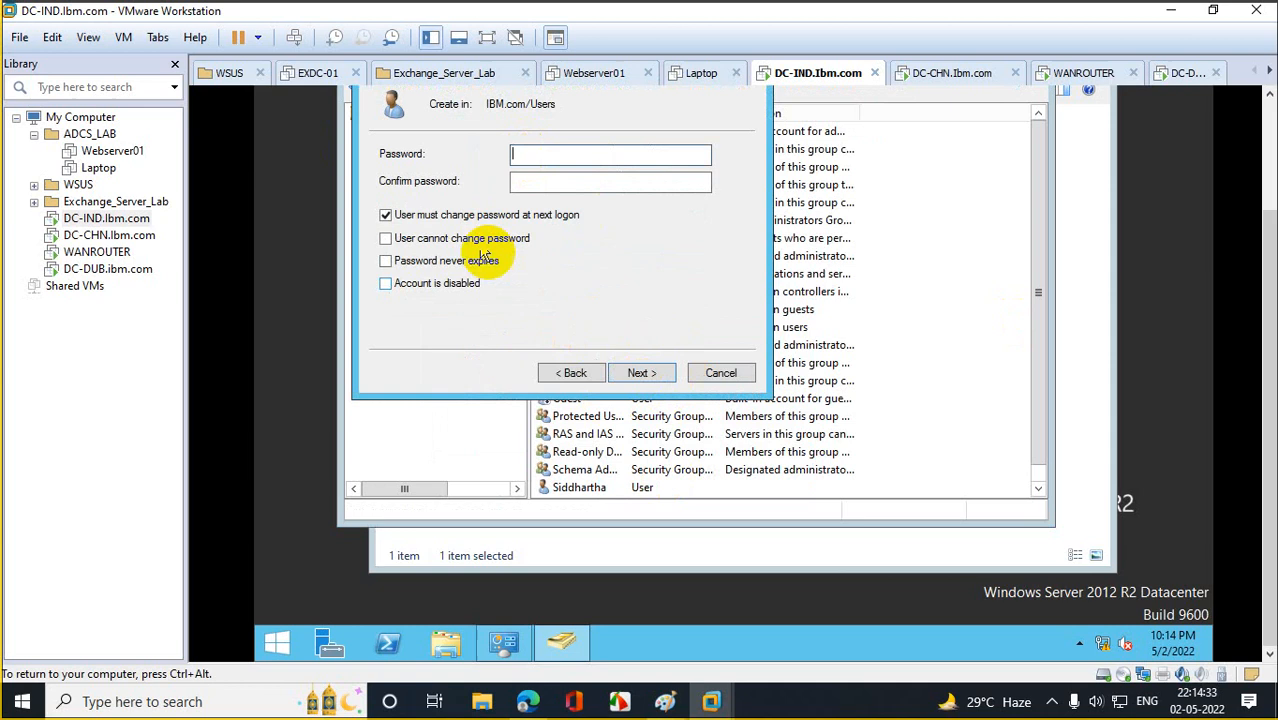
# Set and confirm the user's password without forcing a change at next logon, and finish.
pyautogui.click(387, 214)
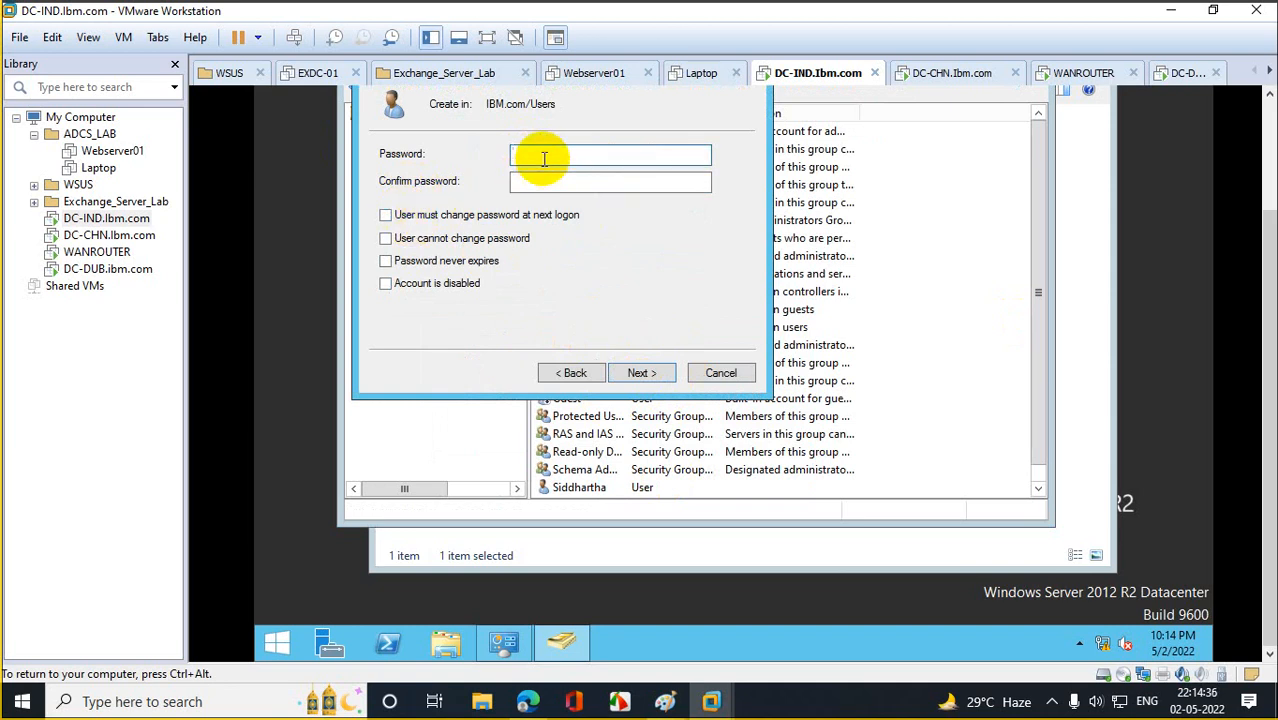
pyautogui.write('••••••••••••')
pyautogui.press('Tab')
pyautogui.write('••••••••••')
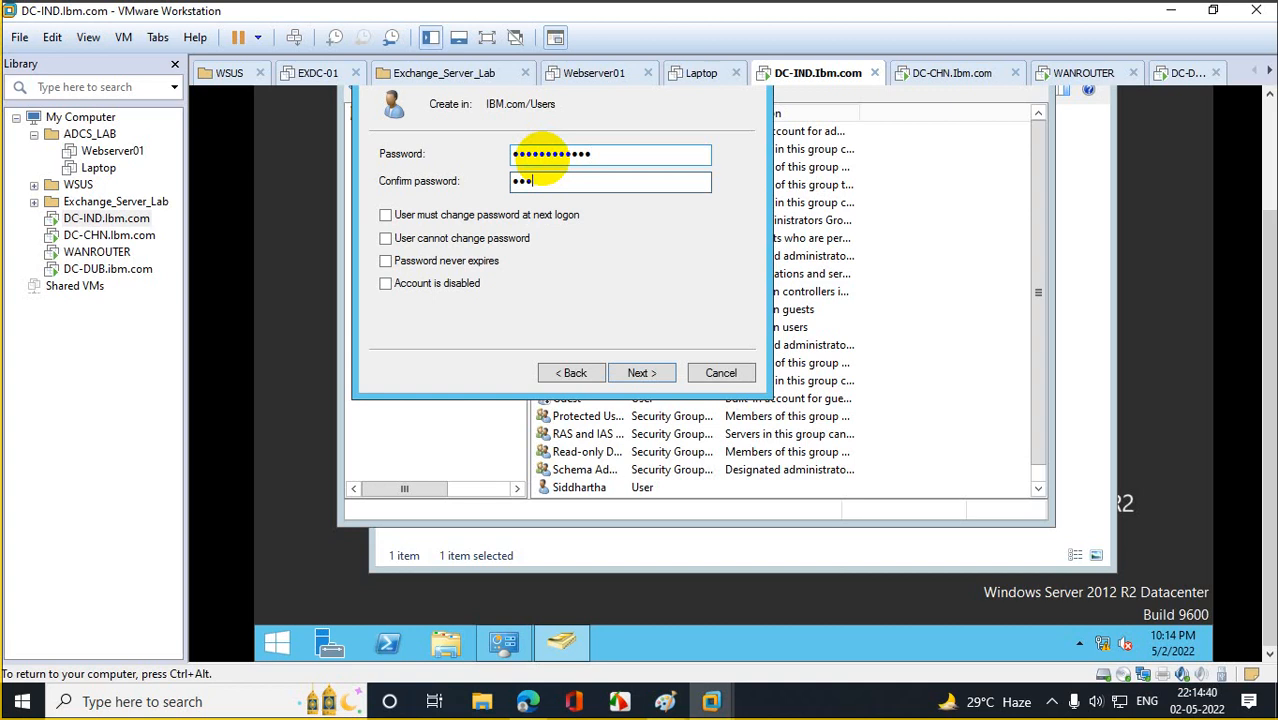
pyautogui.write('••')
pyautogui.click(640, 372)
pyautogui.click(640, 372)
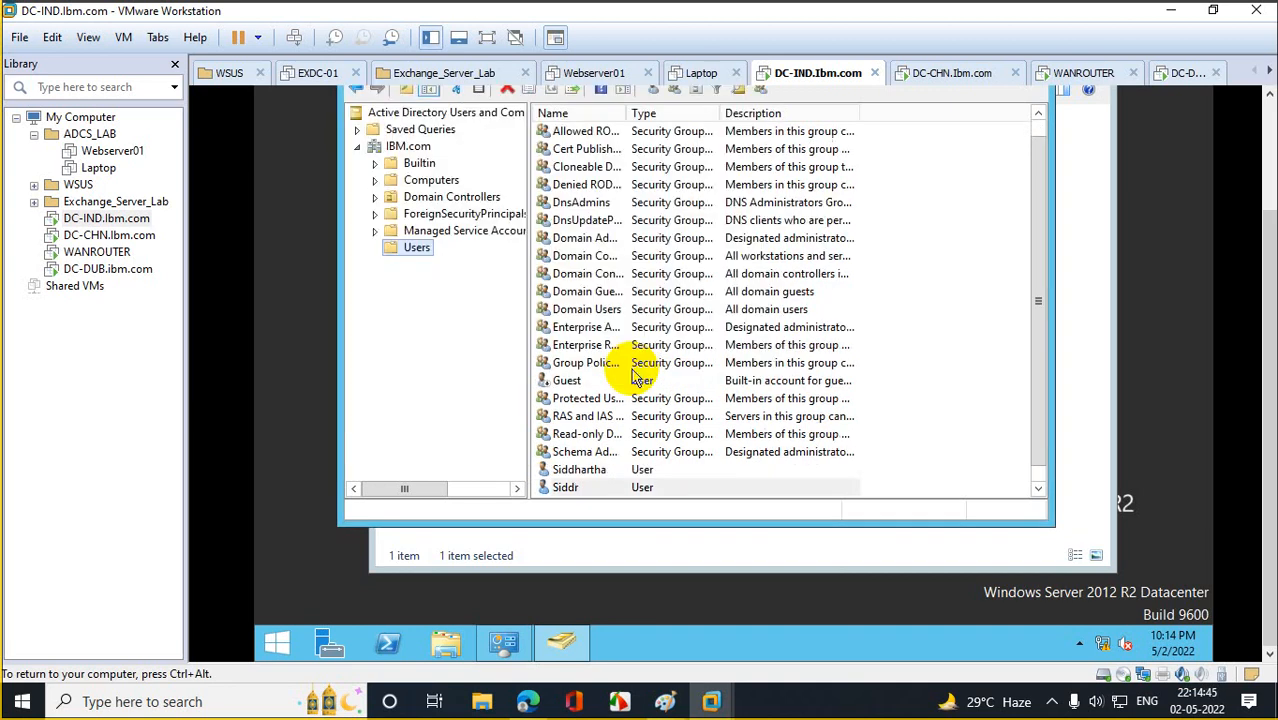
# Add the new user to the Domain Admins group from its Member Of properties and apply.
pyautogui.doubleClick(640, 487)
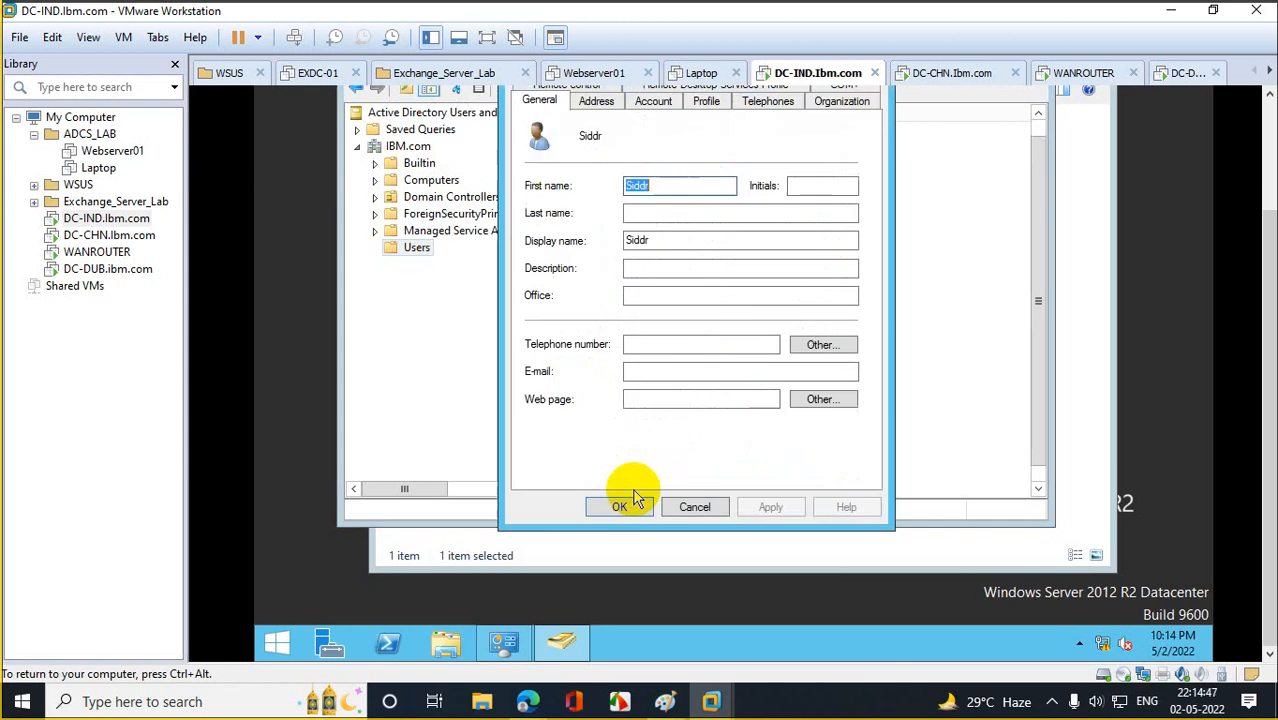
pyautogui.click(1268, 285)
pyautogui.click(578, 212)
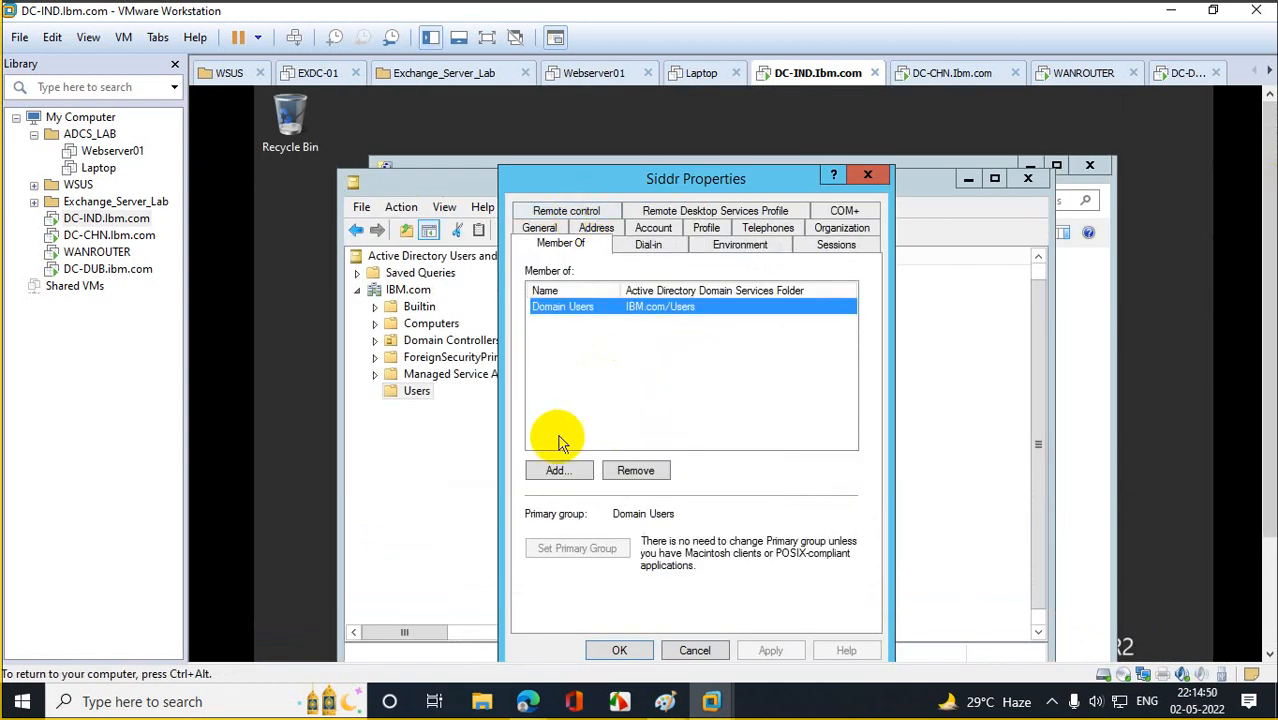
pyautogui.click(556, 468)
pyautogui.write('d')
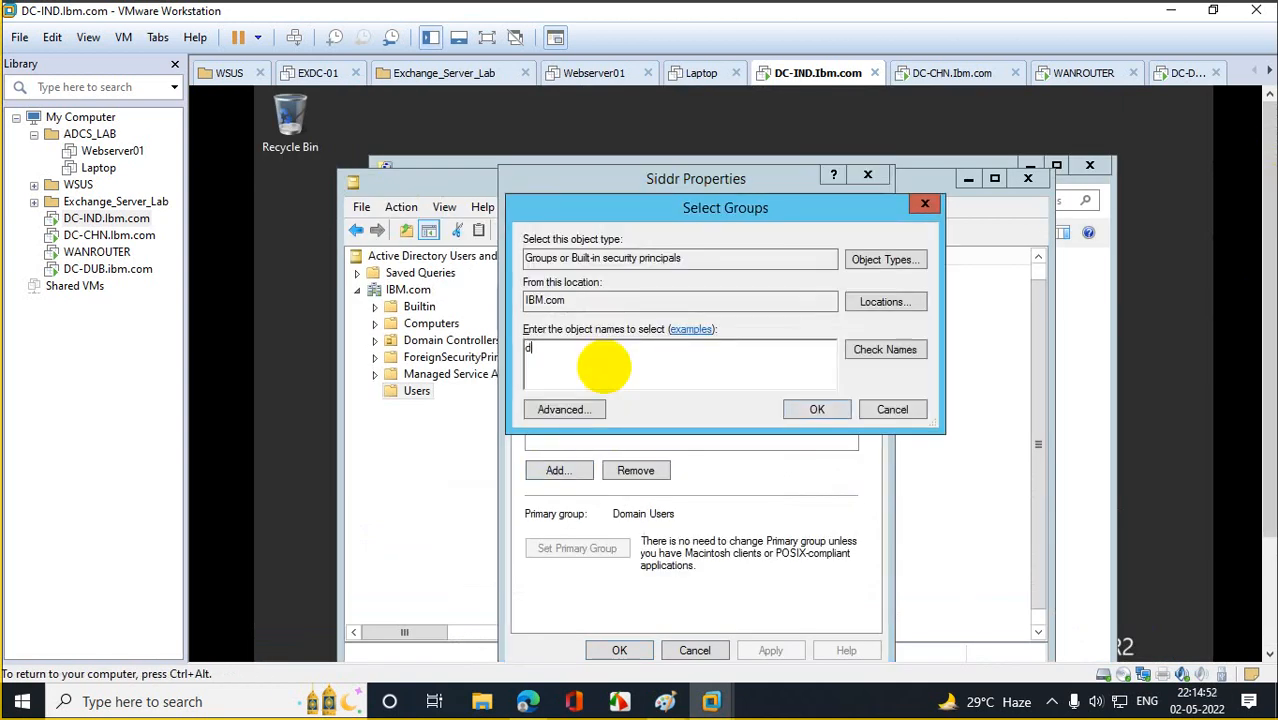
pyautogui.write('omain admin')
pyautogui.click(874, 352)
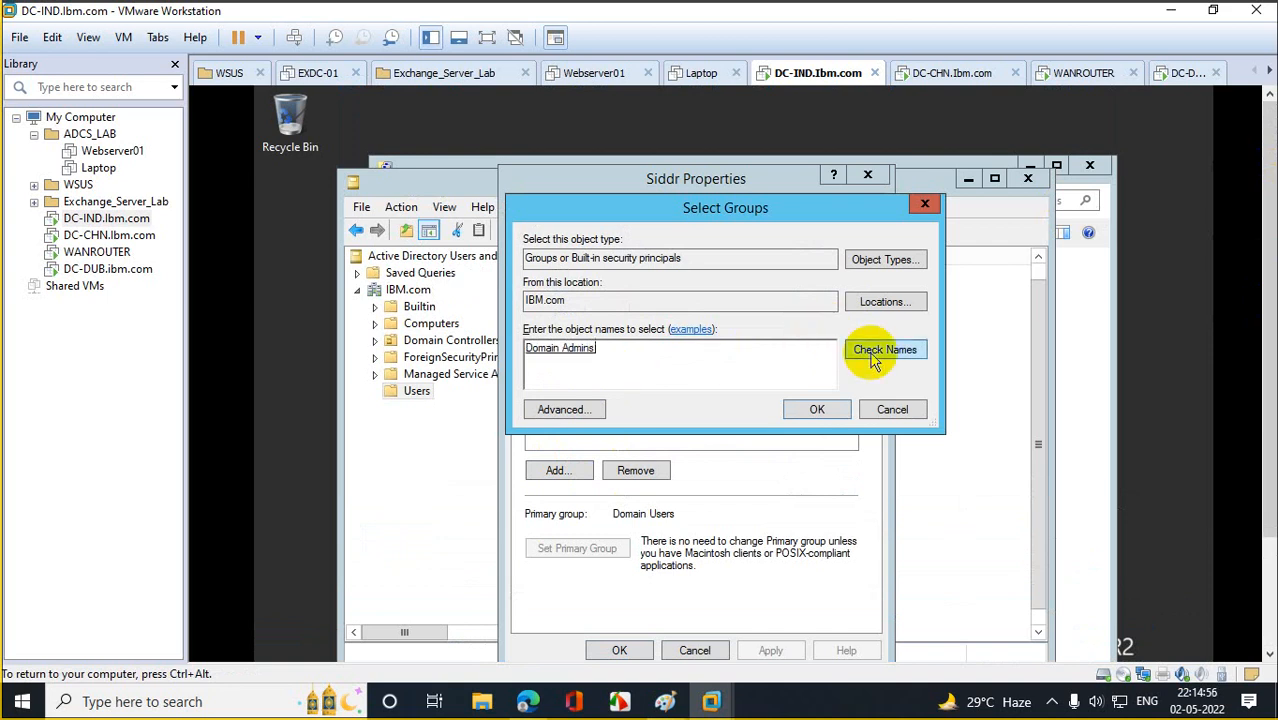
pyautogui.click(815, 408)
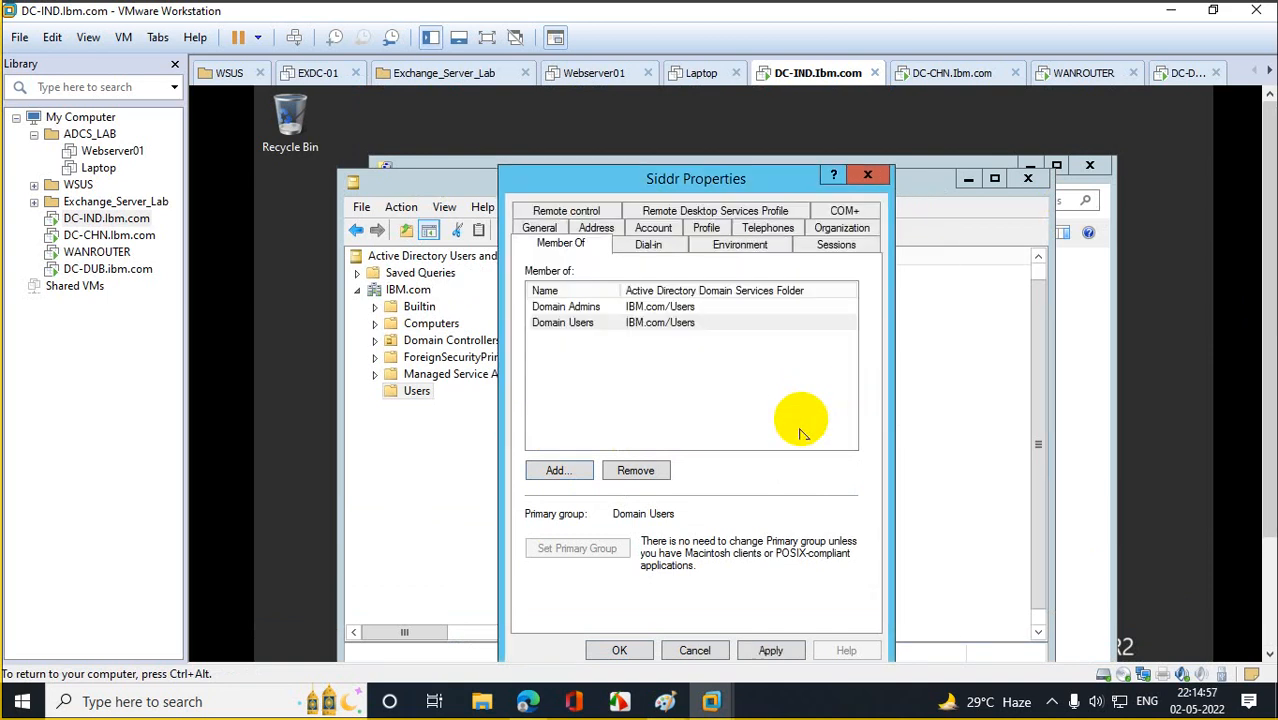
pyautogui.click(766, 651)
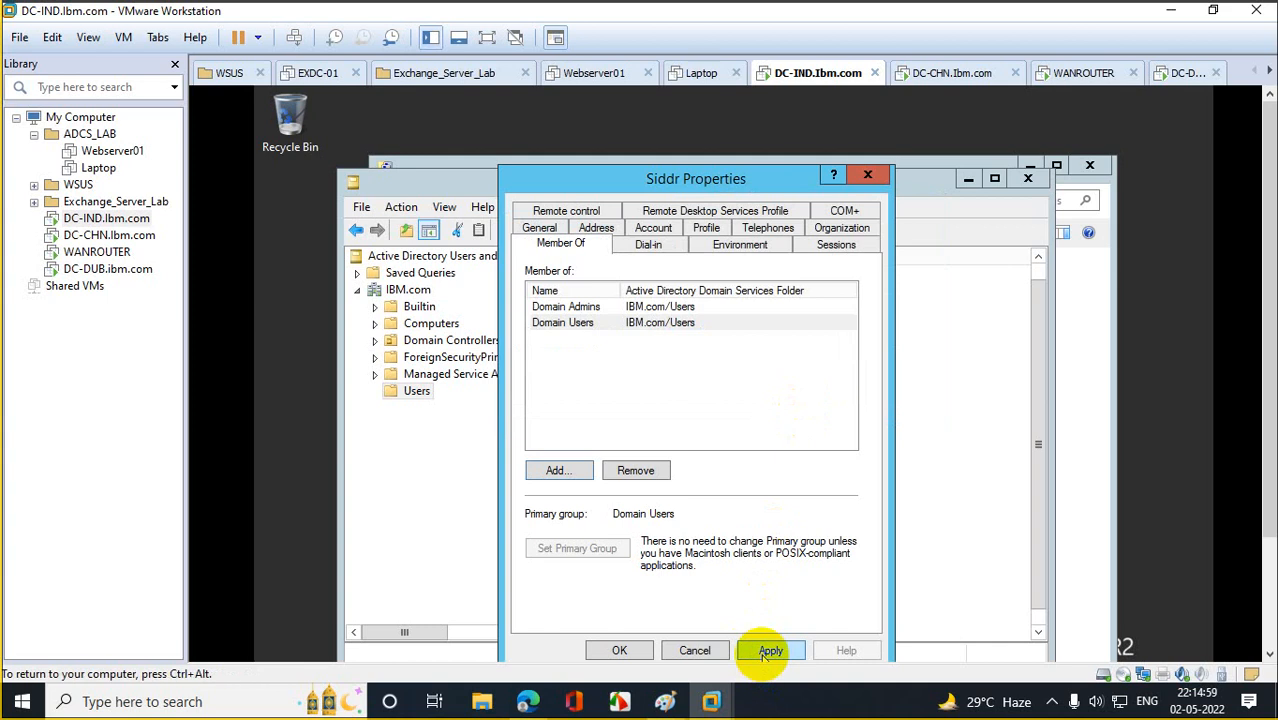
pyautogui.click(619, 651)
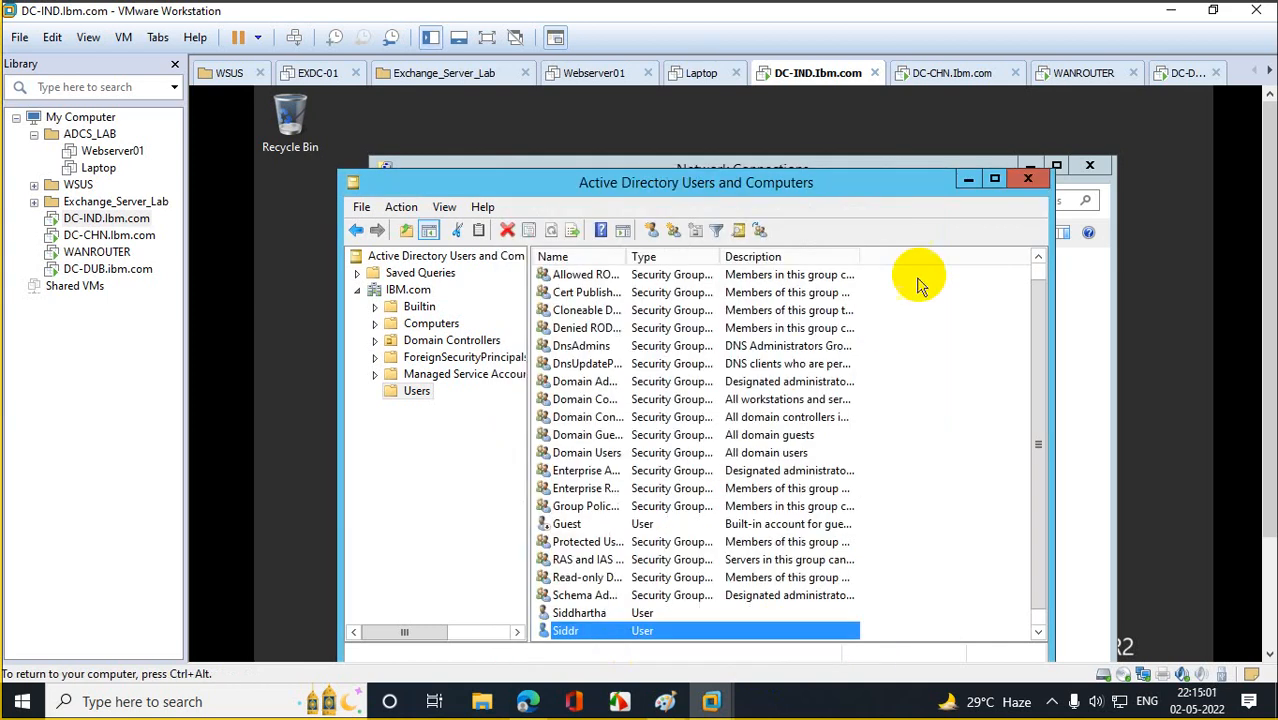
# Close Active Directory Users and Computers and Network Connections to return to DC-IND's desktop.
pyautogui.click(1029, 178)
pyautogui.click(1090, 167)
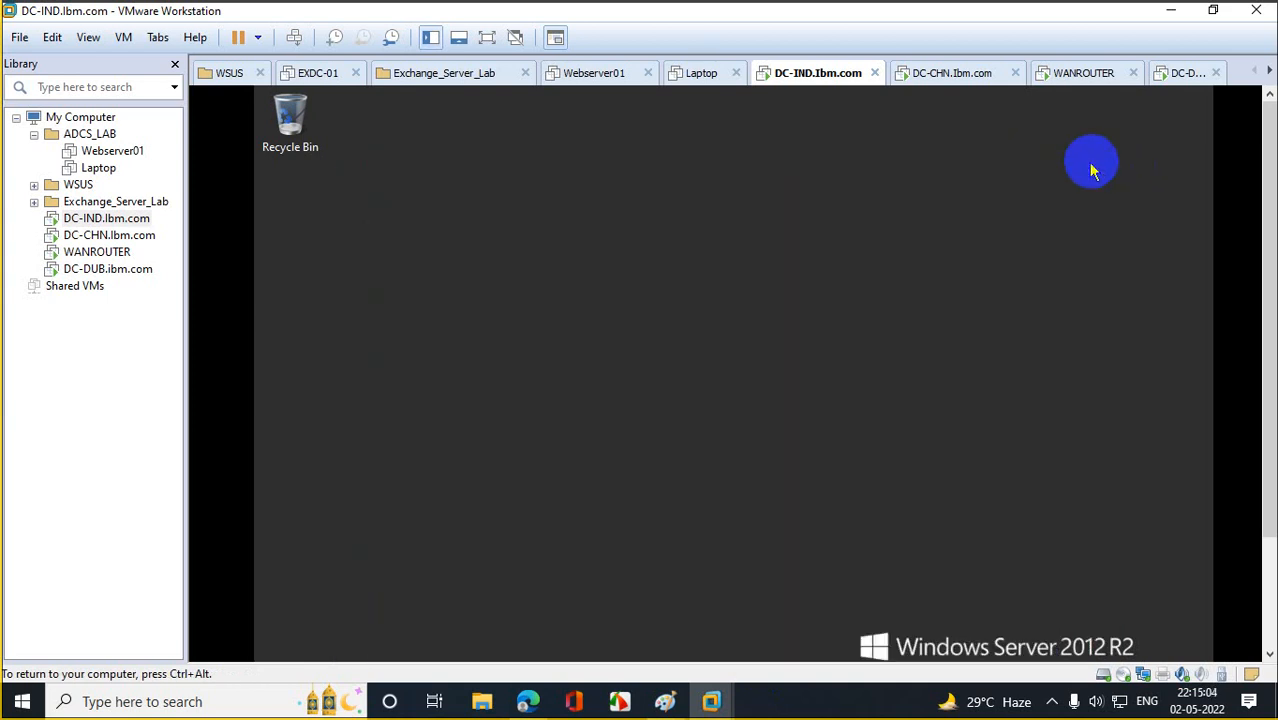
pyautogui.moveTo(1272, 239); pyautogui.dragTo(1275, 310)
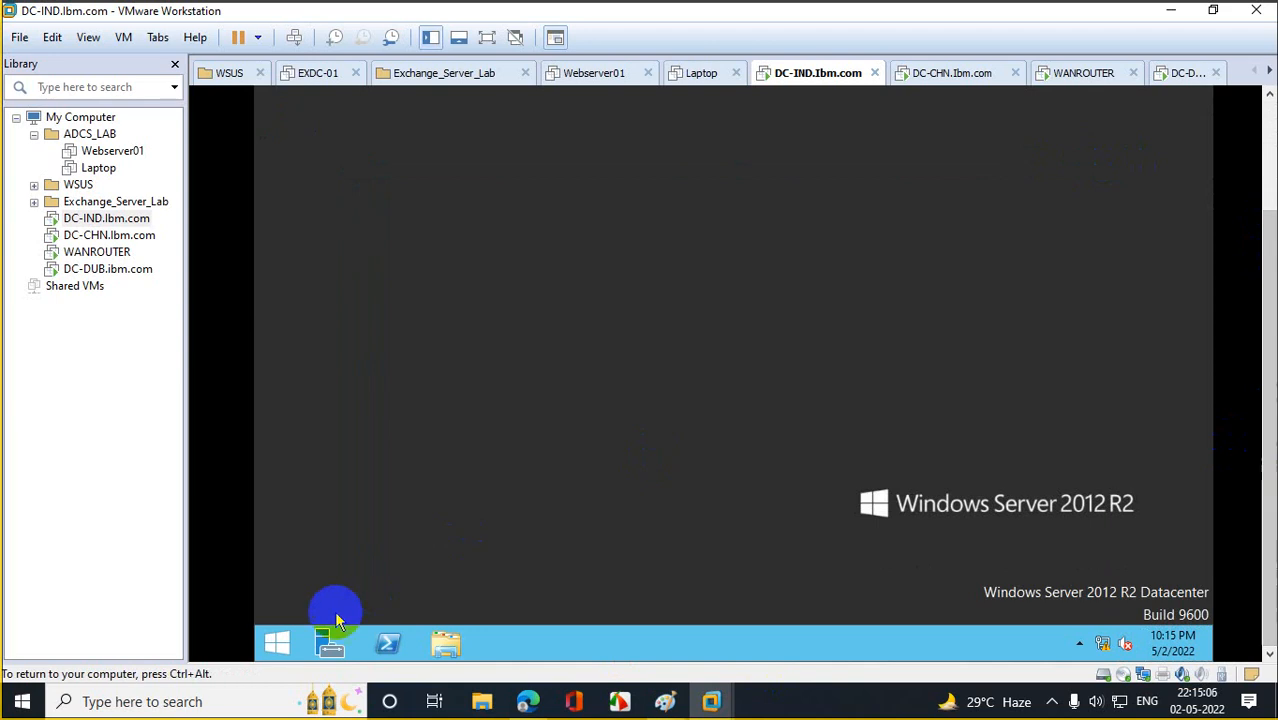
# Relaunch Active Directory Users and Computers (dsa.msc) from the Run box.
pyautogui.rightClick(277, 641)
pyautogui.click(322, 582)
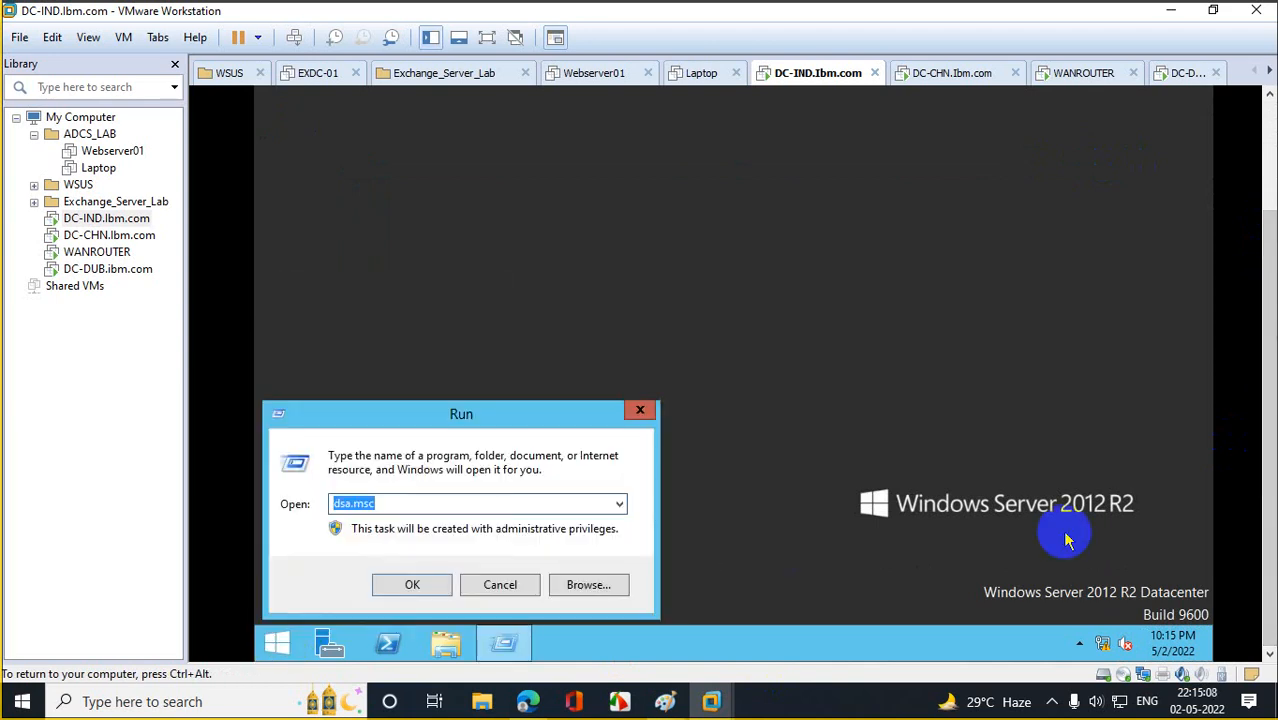
pyautogui.press('Return')
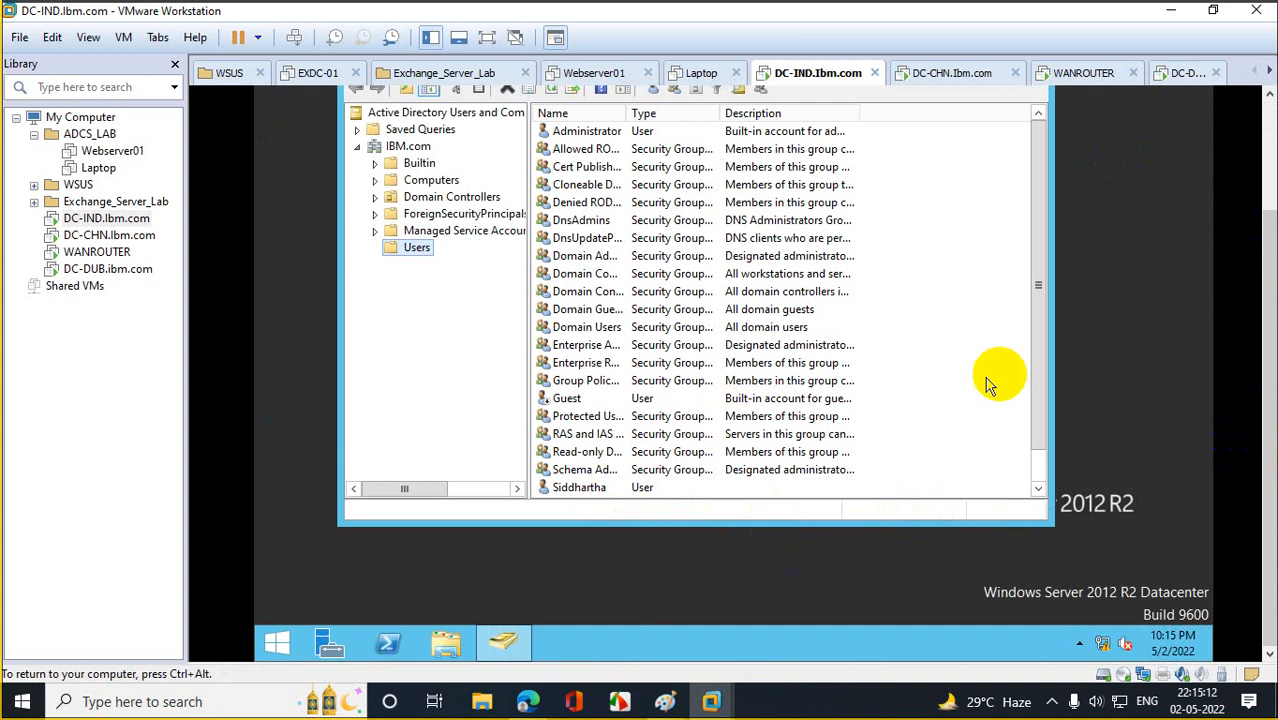
pyautogui.moveTo(1040, 348); pyautogui.dragTo(1028, 454)
# Verify the user's Domain Admins and Domain Users membership, then switch to the DC-CHN.Ibm.com machine.
pyautogui.doubleClick(608, 472)
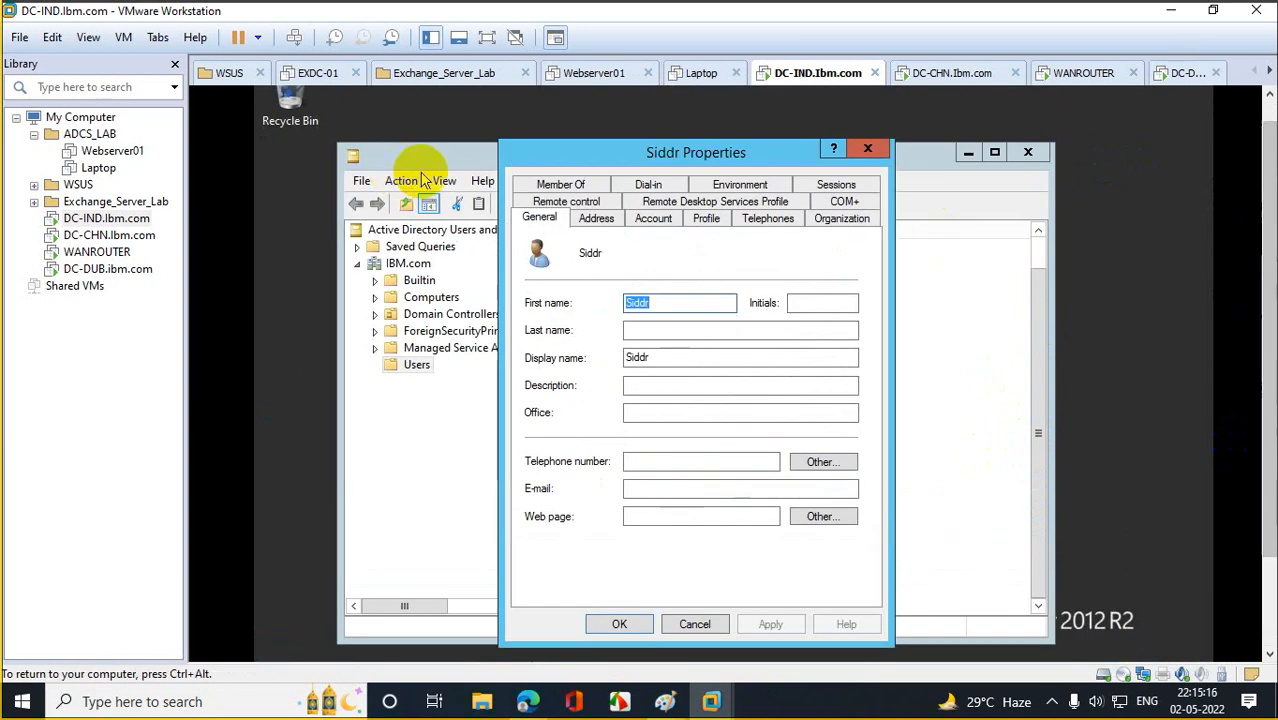
pyautogui.click(561, 184)
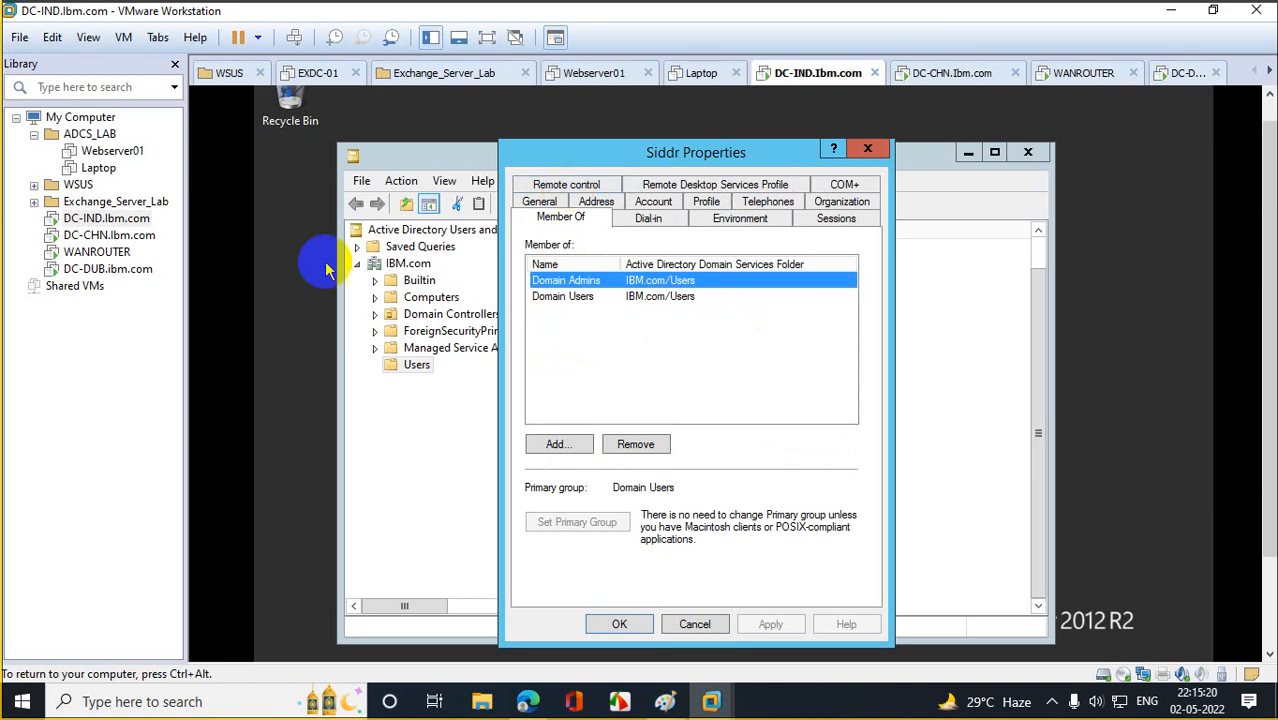
pyautogui.click(108, 235)
pyautogui.click(478, 330)
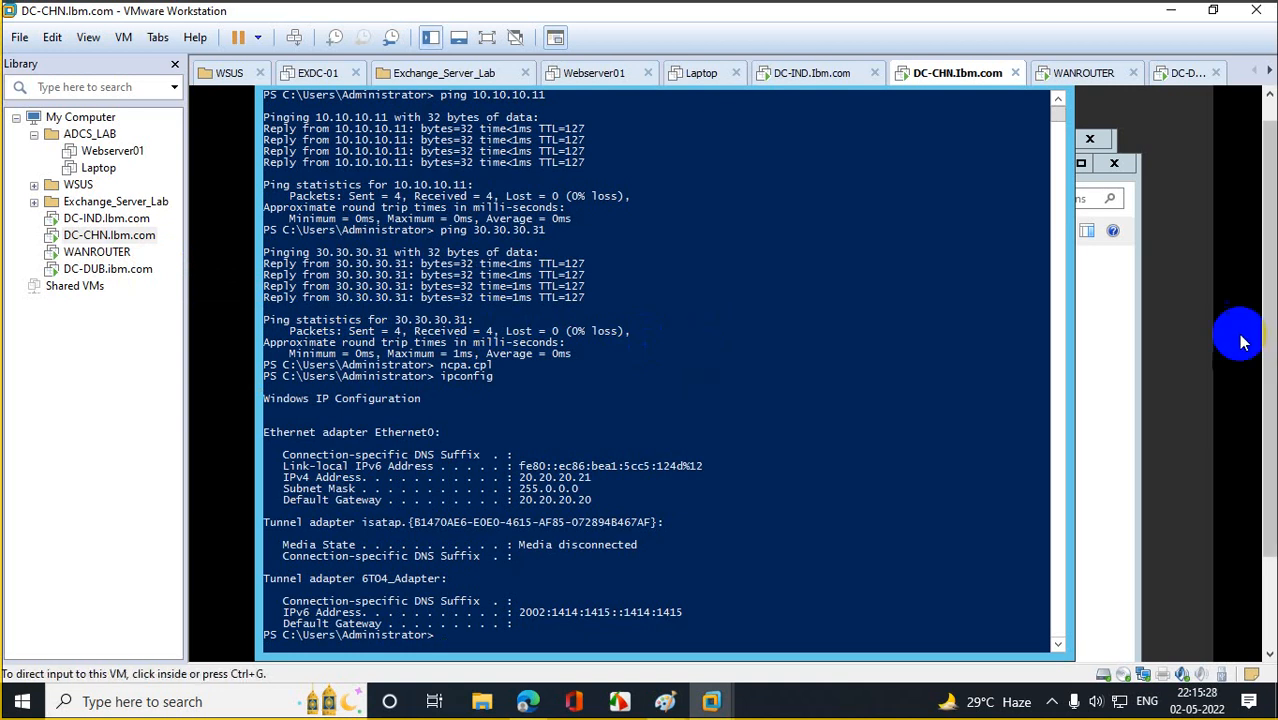
# Close the PowerShell, Network Connections, This PC and Windows Firewall windows on DC-CHN.
pyautogui.moveTo(1271, 305); pyautogui.dragTo(1273, 228)
pyautogui.click(1045, 96)
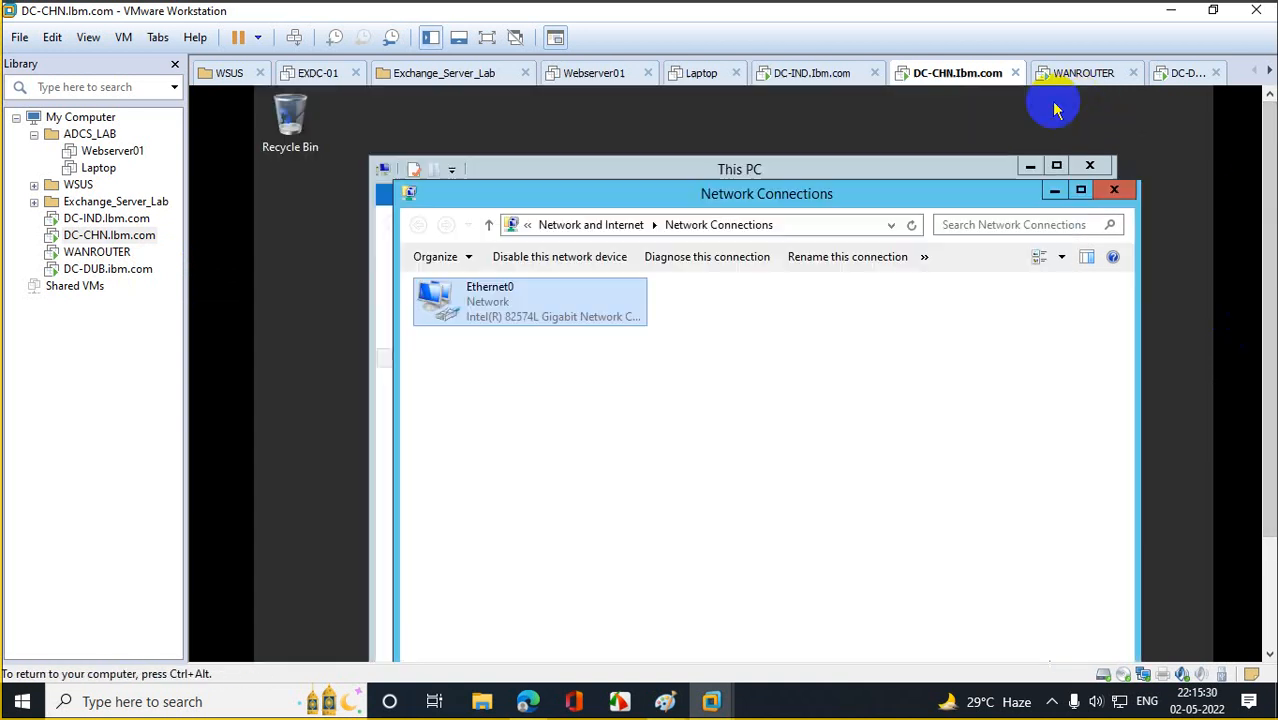
pyautogui.click(1112, 190)
pyautogui.click(1089, 166)
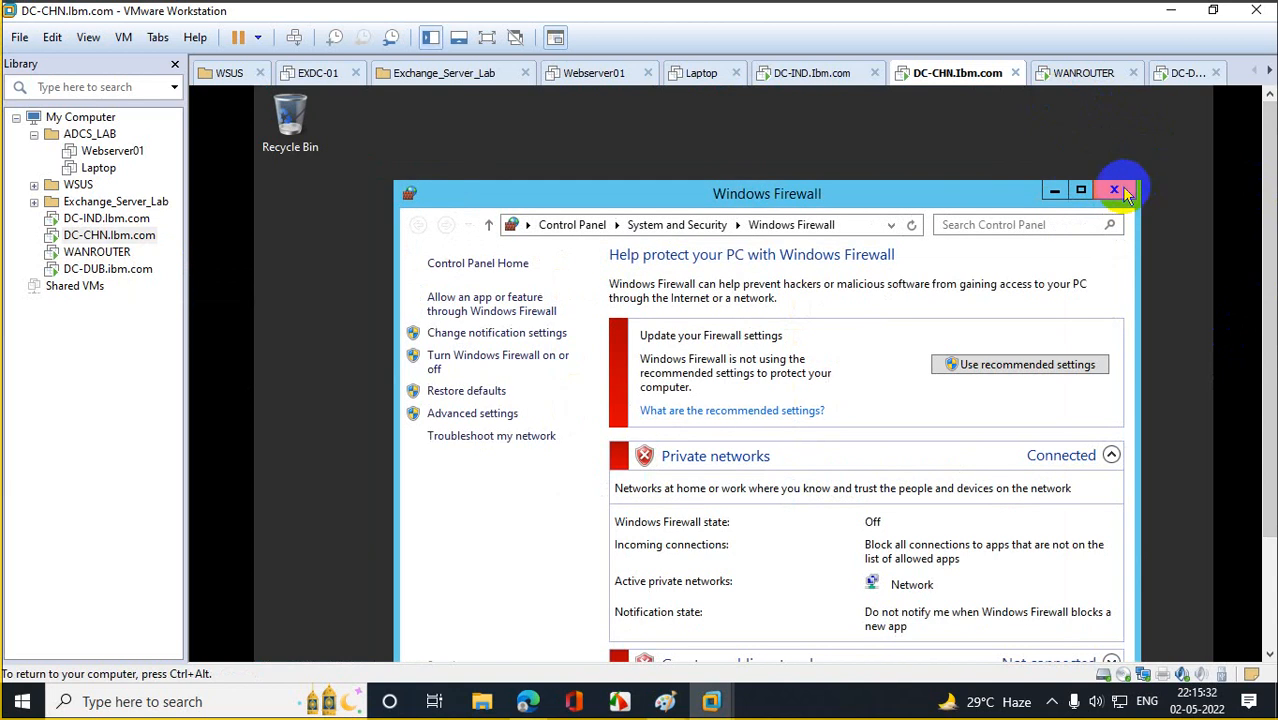
pyautogui.click(1114, 190)
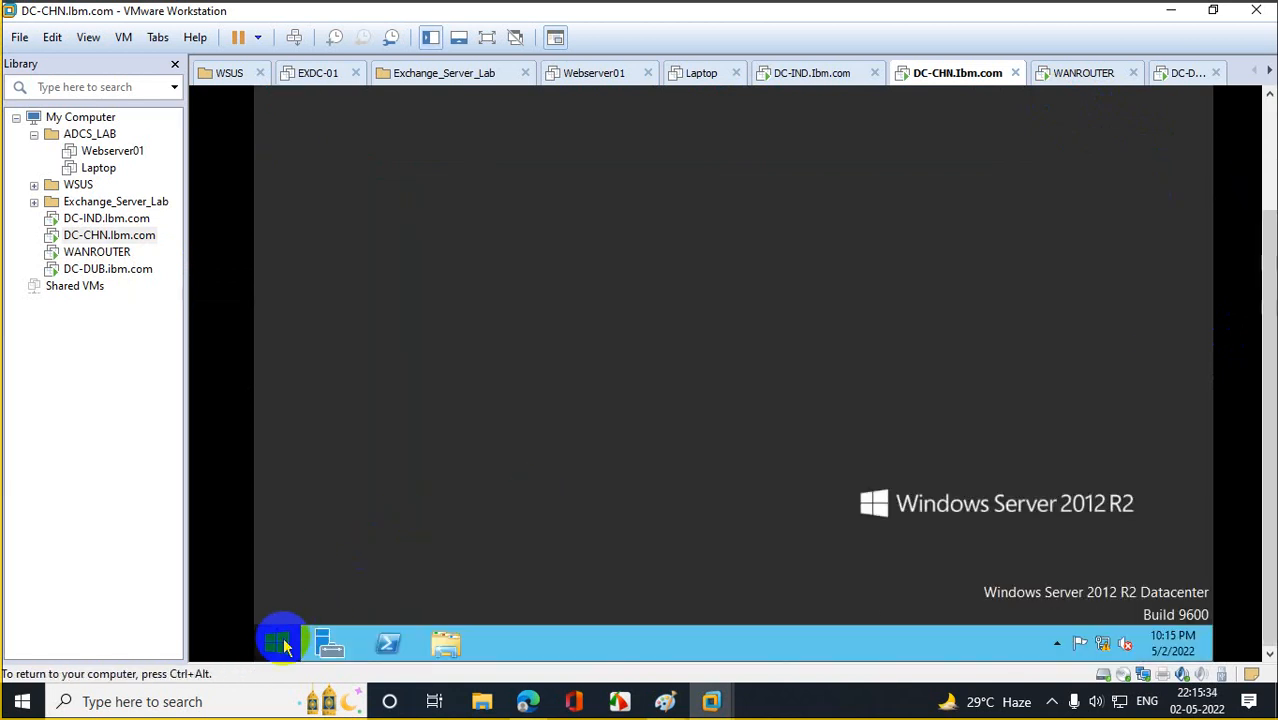
# From This PC's system properties, change the computer name to DC-CHN.
pyautogui.click(277, 640)
pyautogui.rightClick(445, 297)
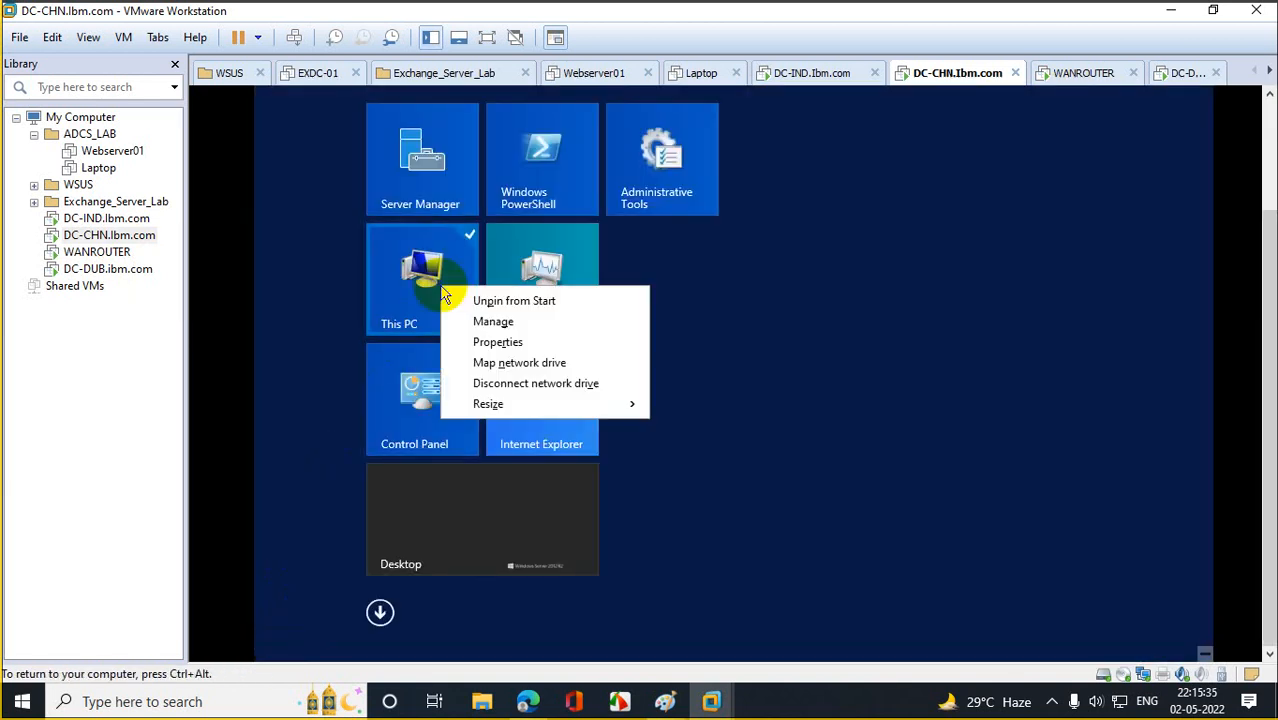
pyautogui.click(518, 340)
pyautogui.click(458, 180)
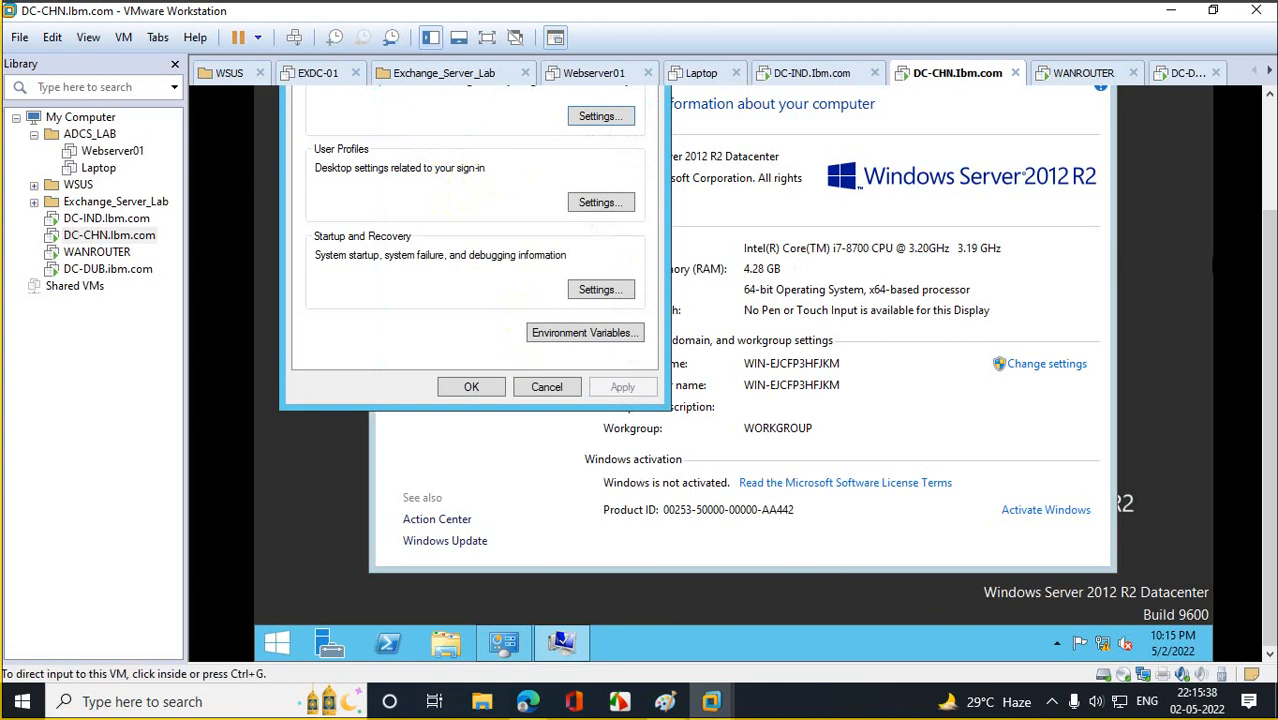
pyautogui.click(320, 157)
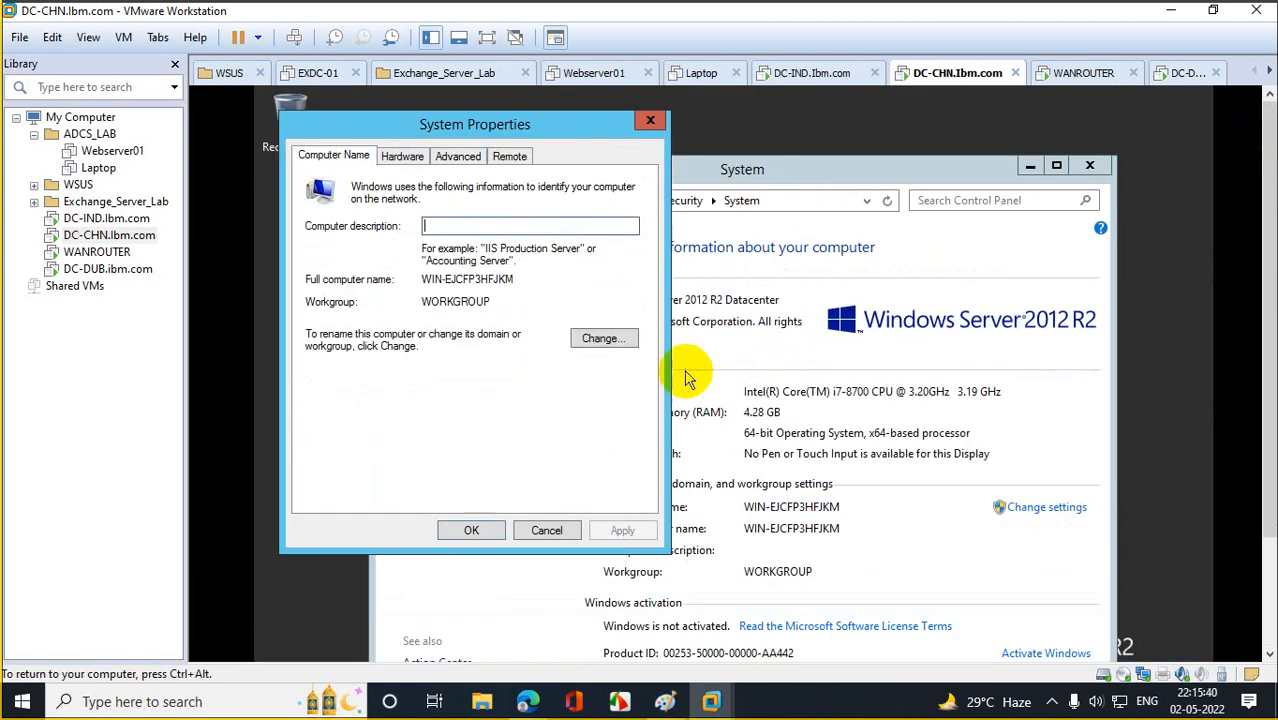
pyautogui.click(600, 338)
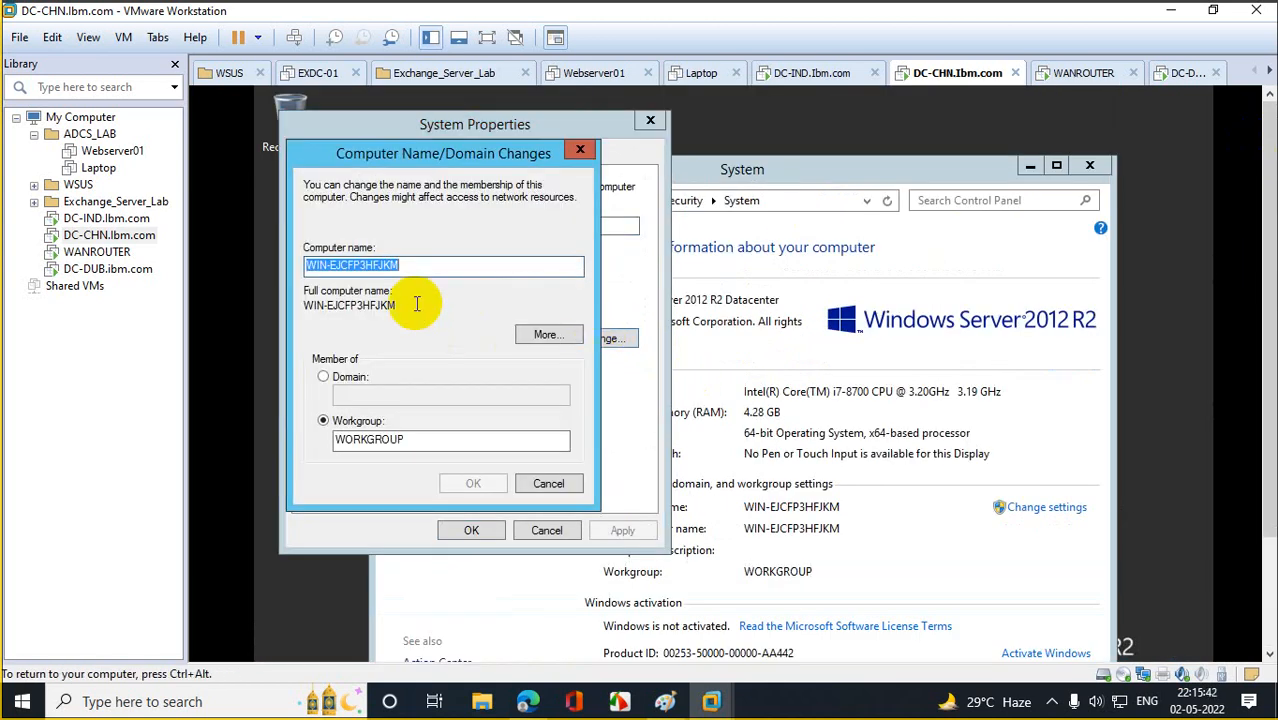
pyautogui.write('DC')
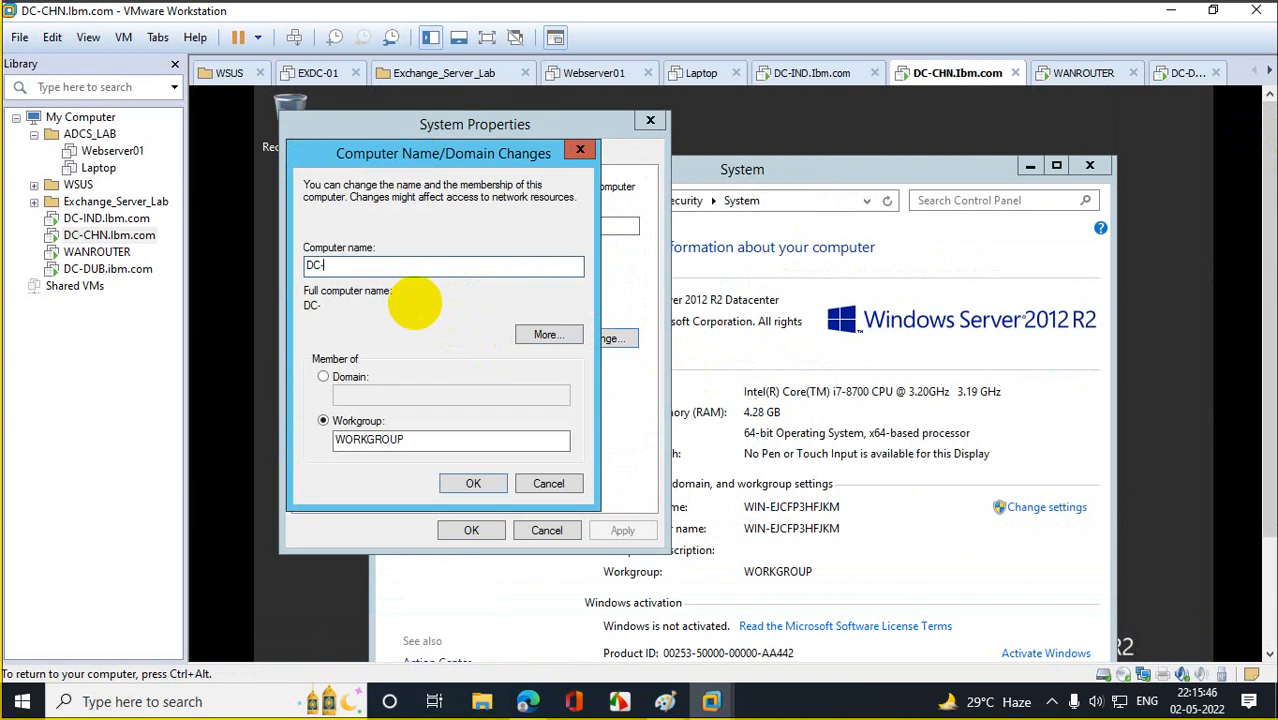
pyautogui.write('-CHN')
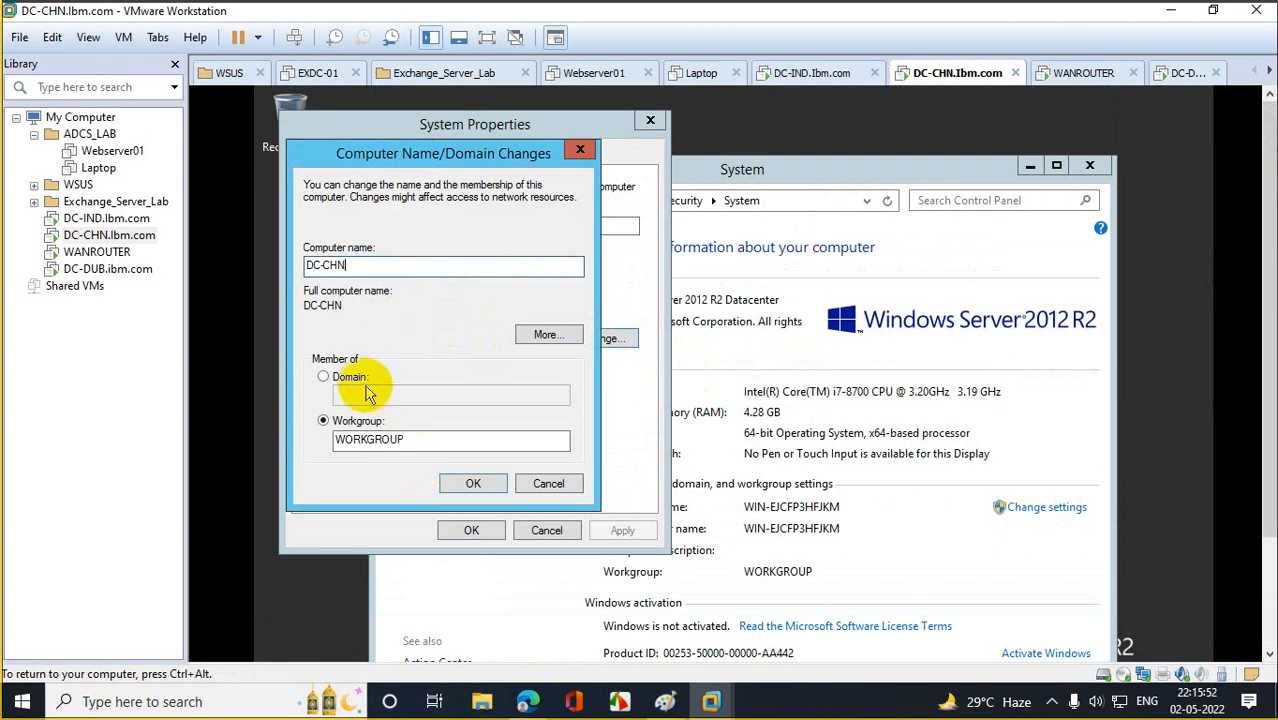
# Make the computer a member of the ibm.com domain, authenticating with the domain admin account and password.
pyautogui.click(324, 377)
pyautogui.click(363, 394)
pyautogui.write('l')
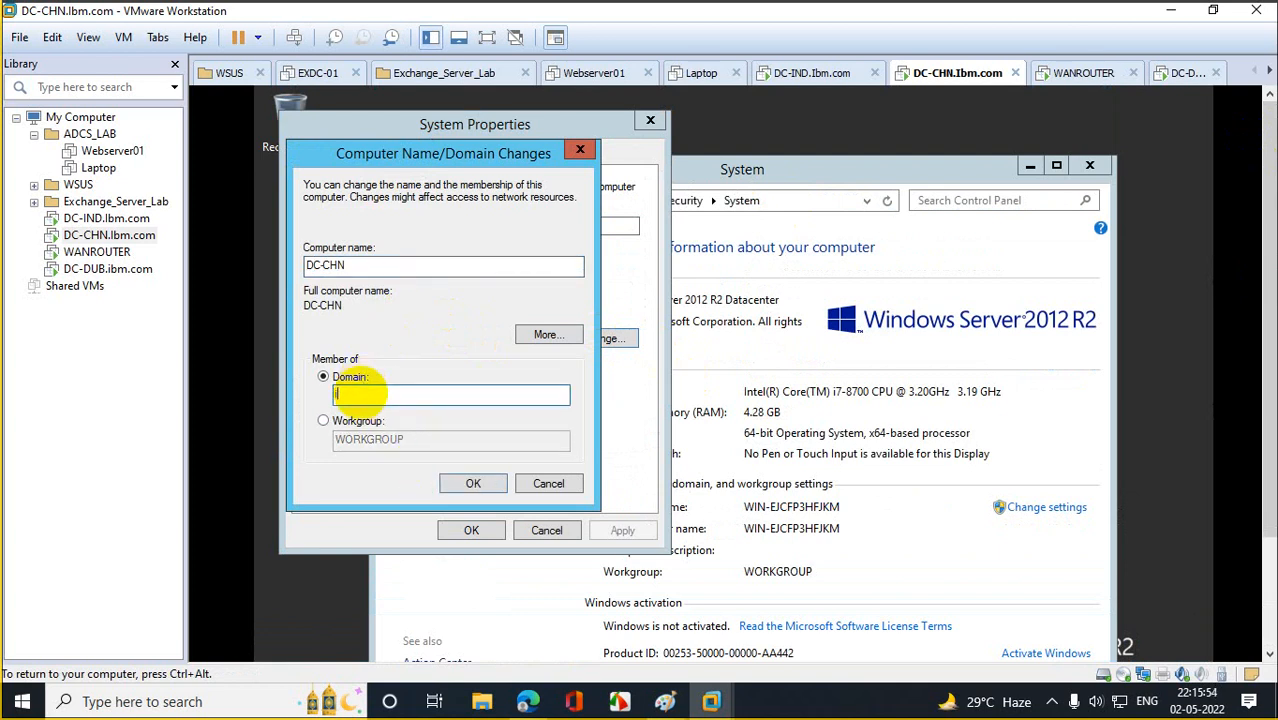
pyautogui.write('bm.com')
pyautogui.click(490, 485)
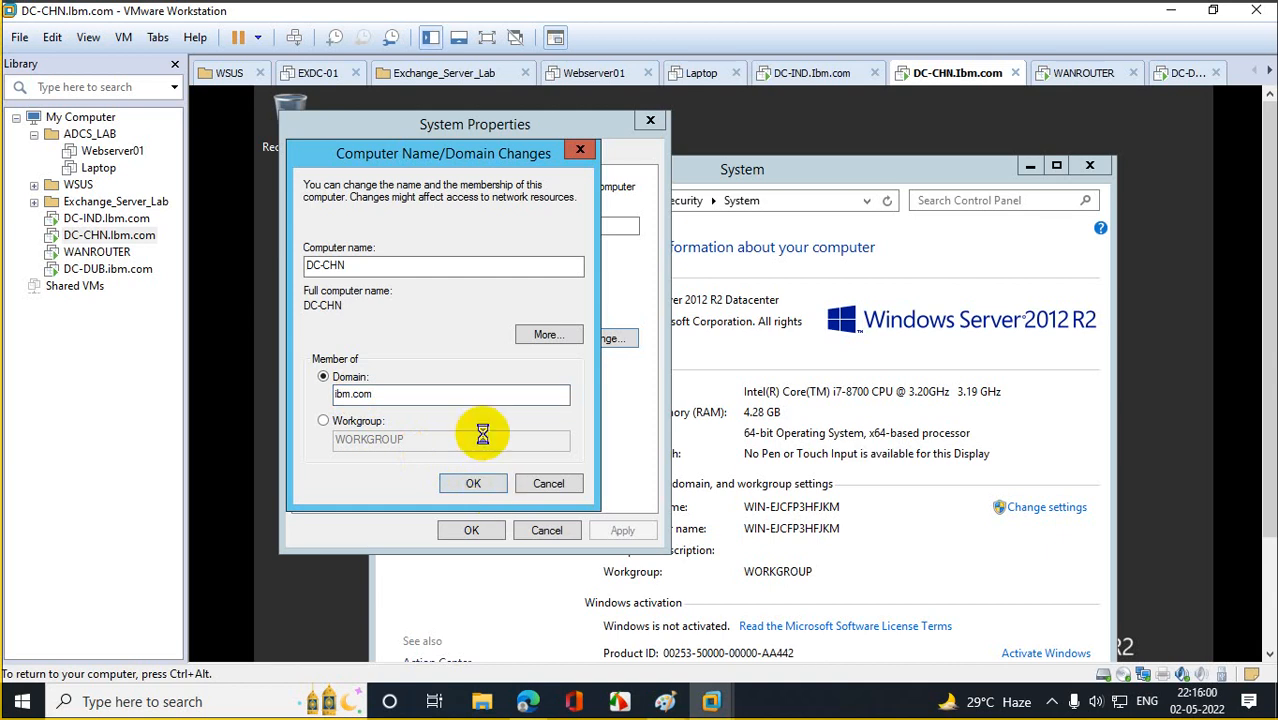
pyautogui.click(391, 314)
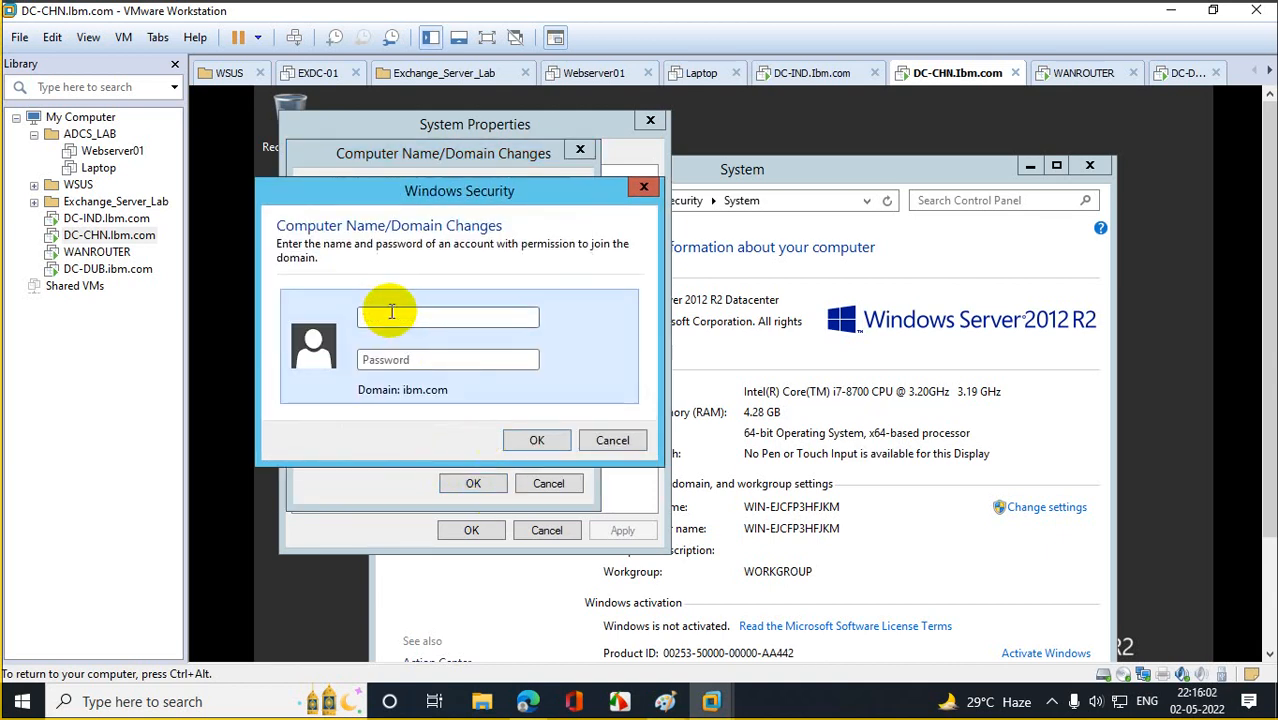
pyautogui.write('siddr')
pyautogui.press('Tab')
pyautogui.write('Admin@12345')
pyautogui.press('Return')
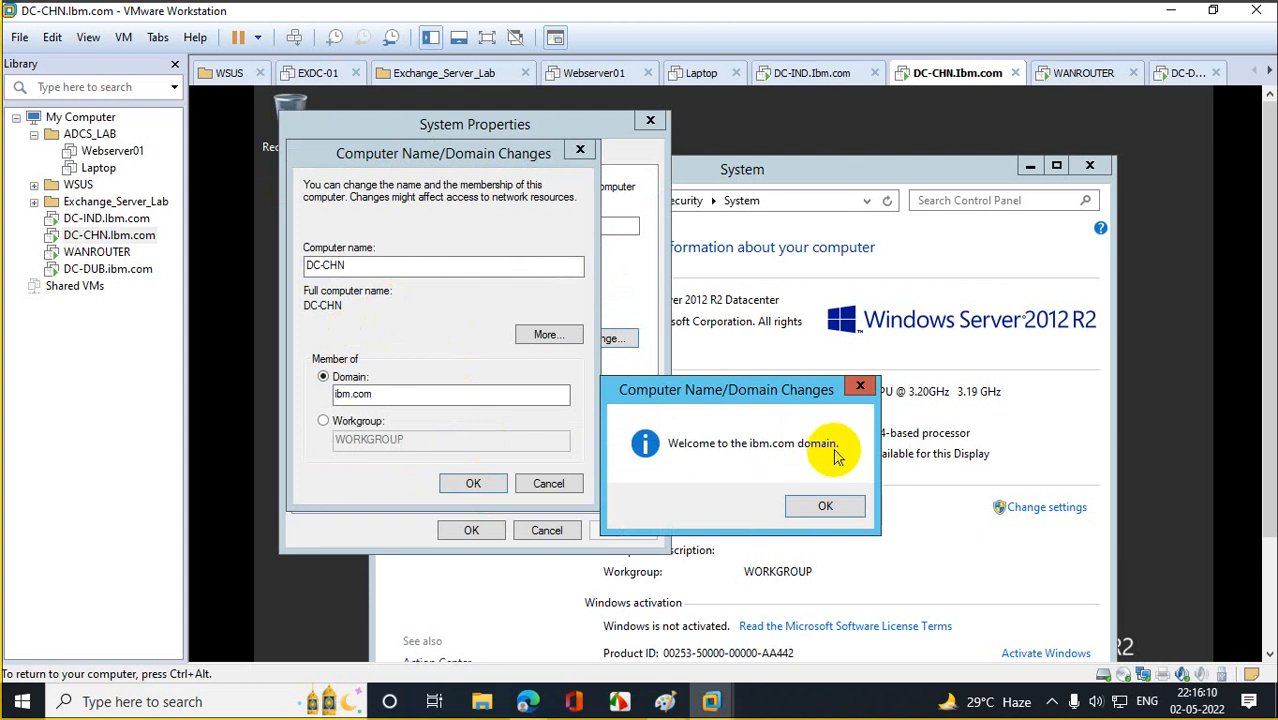
# Acknowledge the welcome and restart prompts, restart DC-CHN now, and move to DC-DUB.
pyautogui.click(826, 515)
pyautogui.click(474, 483)
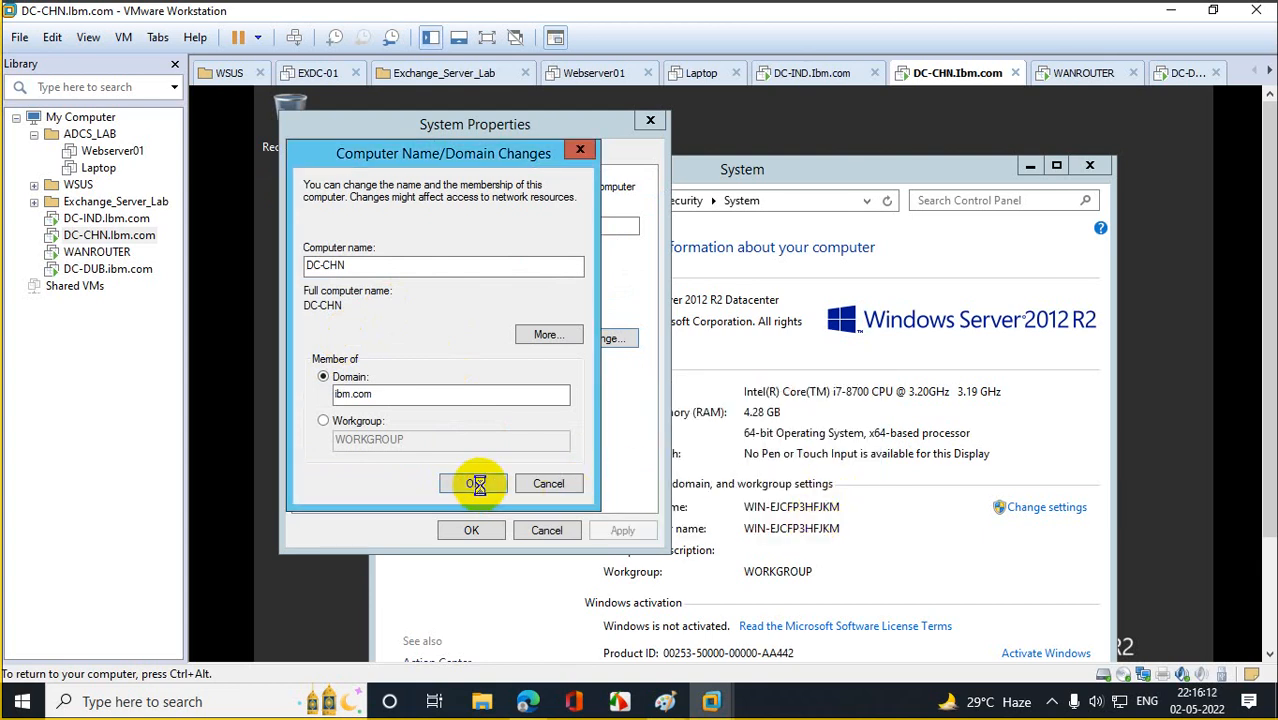
pyautogui.click(830, 459)
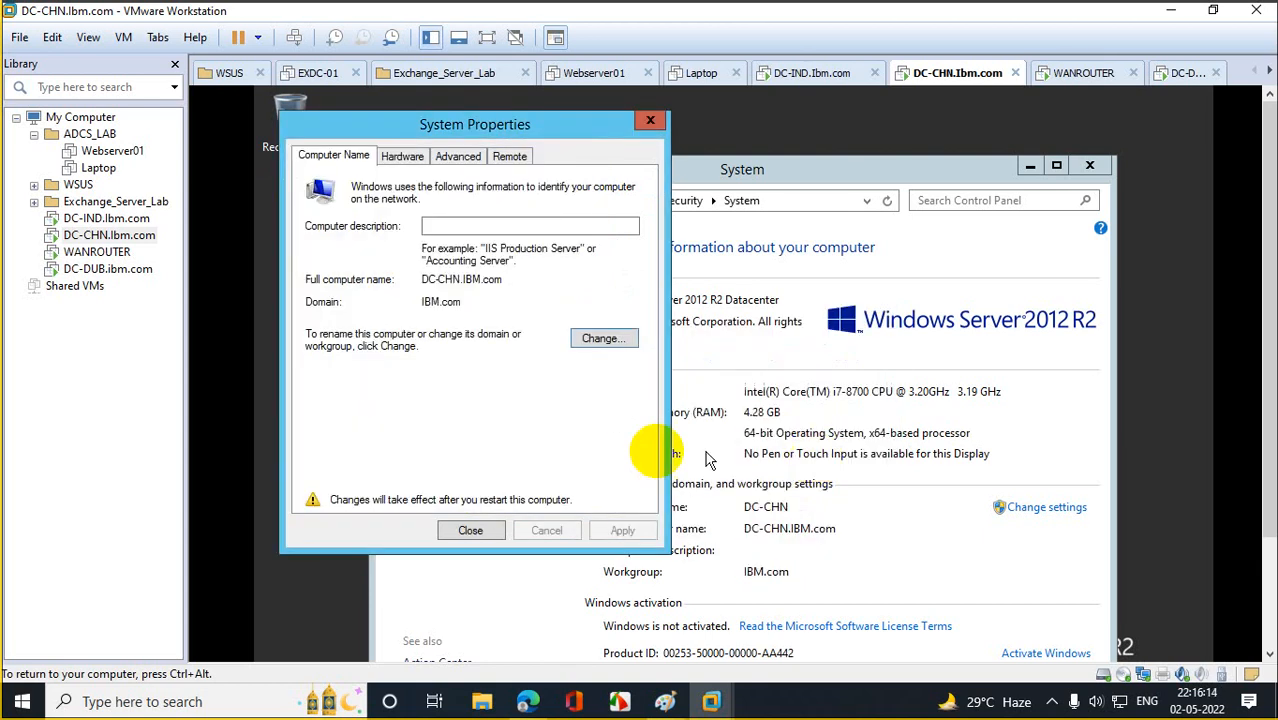
pyautogui.click(497, 522)
pyautogui.click(736, 451)
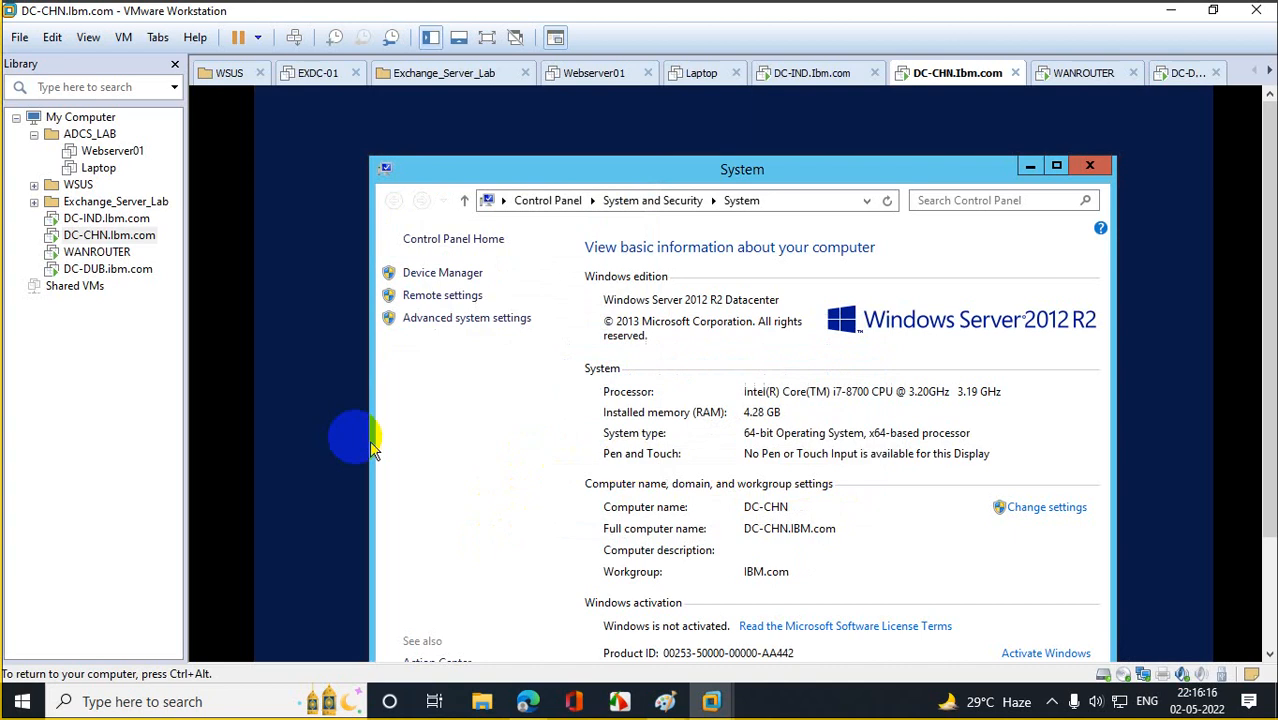
pyautogui.click(145, 272)
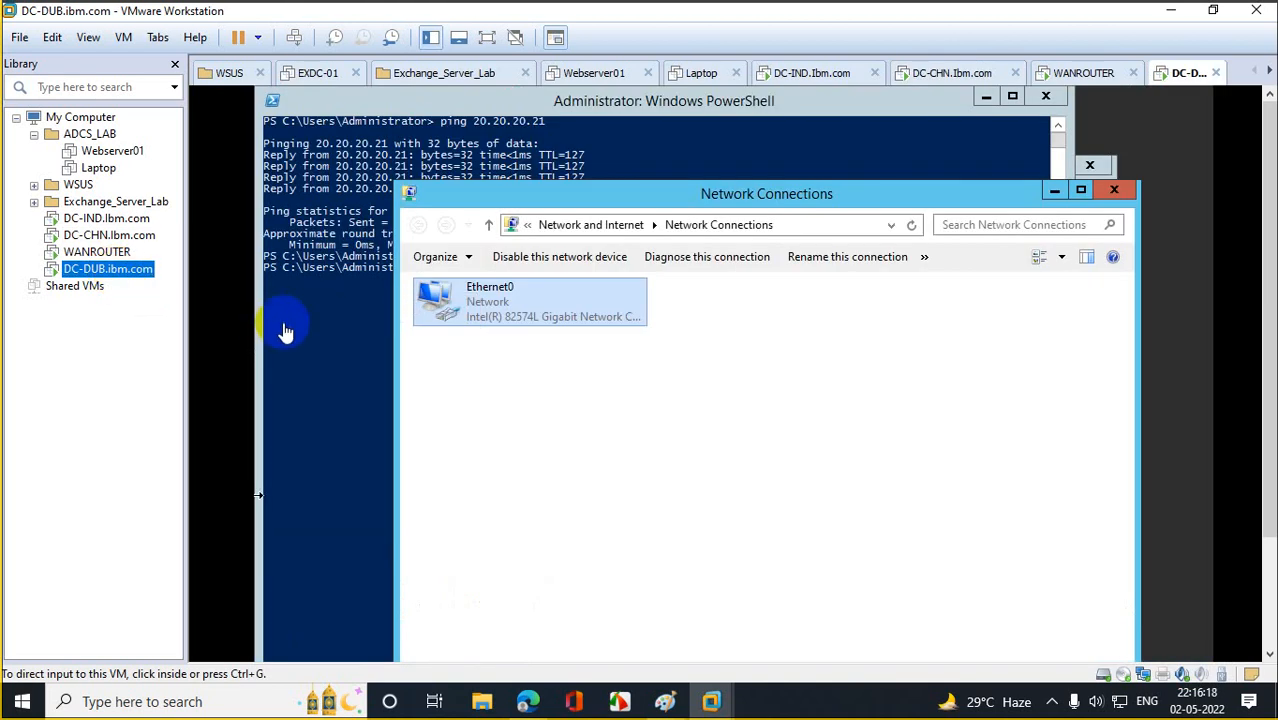
# Close DC-DUB's open windows and open the Computer Name settings from This PC's properties.
pyautogui.click(1113, 190)
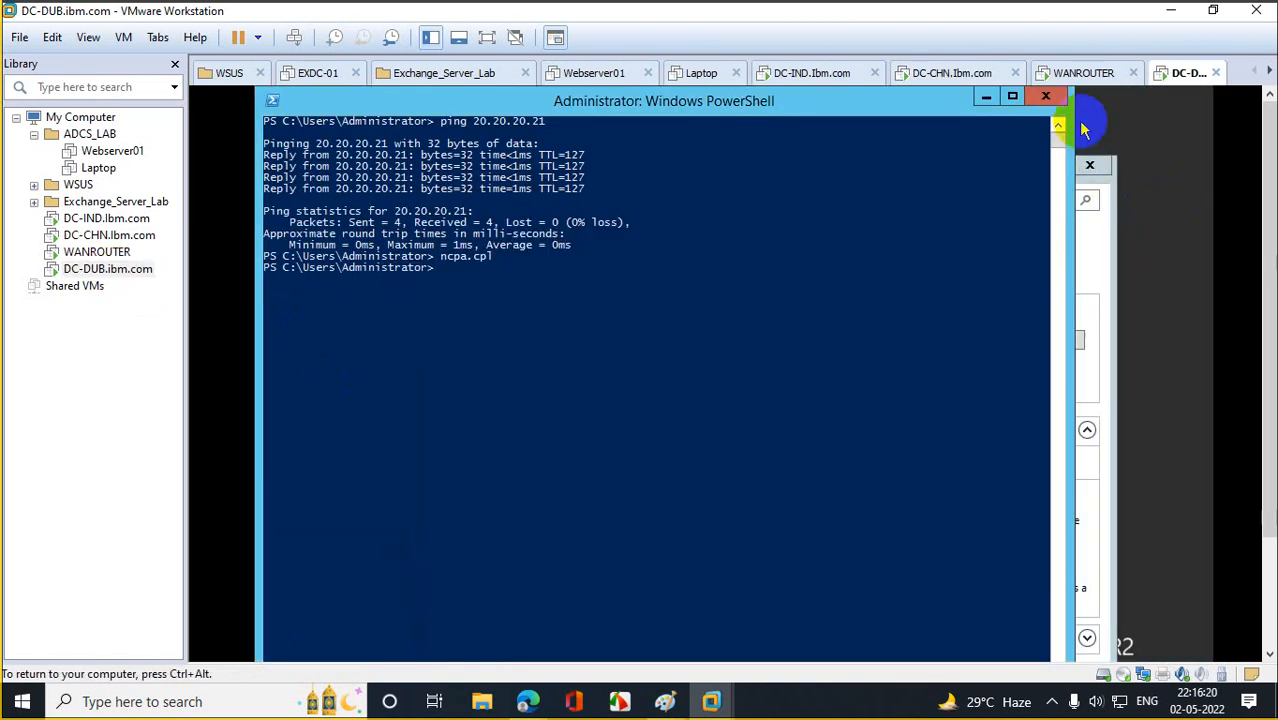
pyautogui.click(1050, 97)
pyautogui.click(1078, 158)
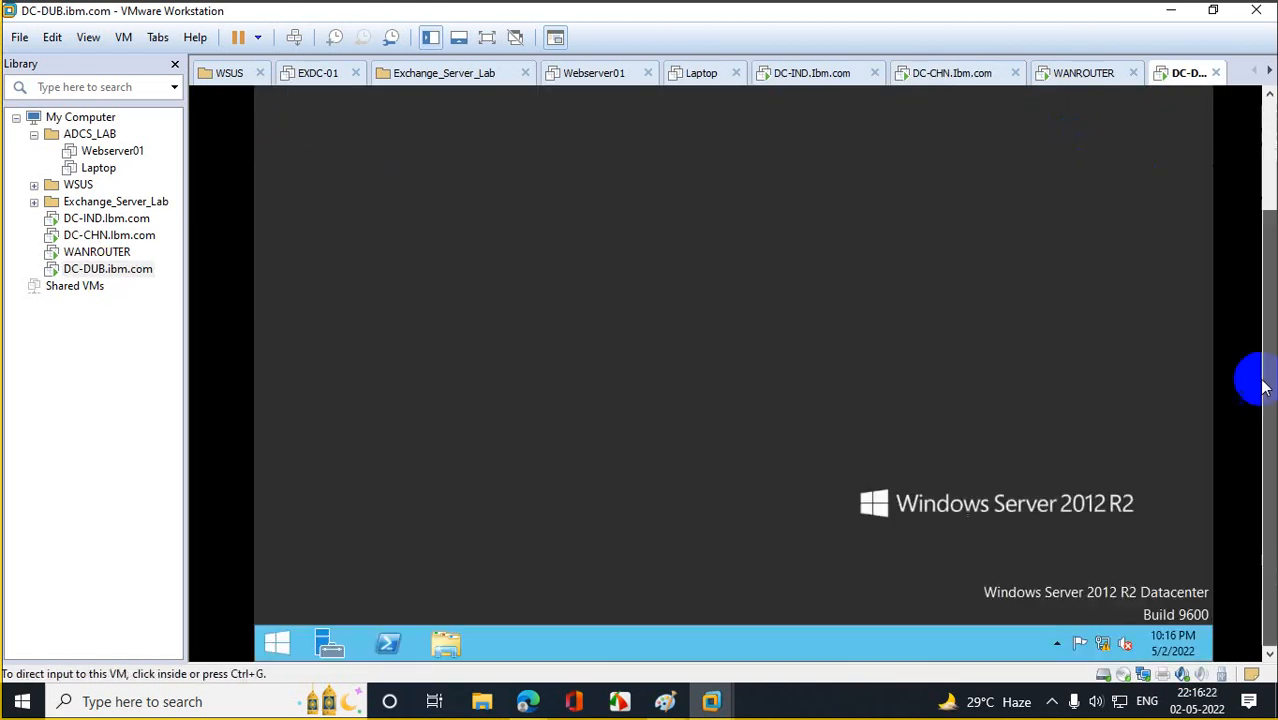
pyautogui.click(277, 643)
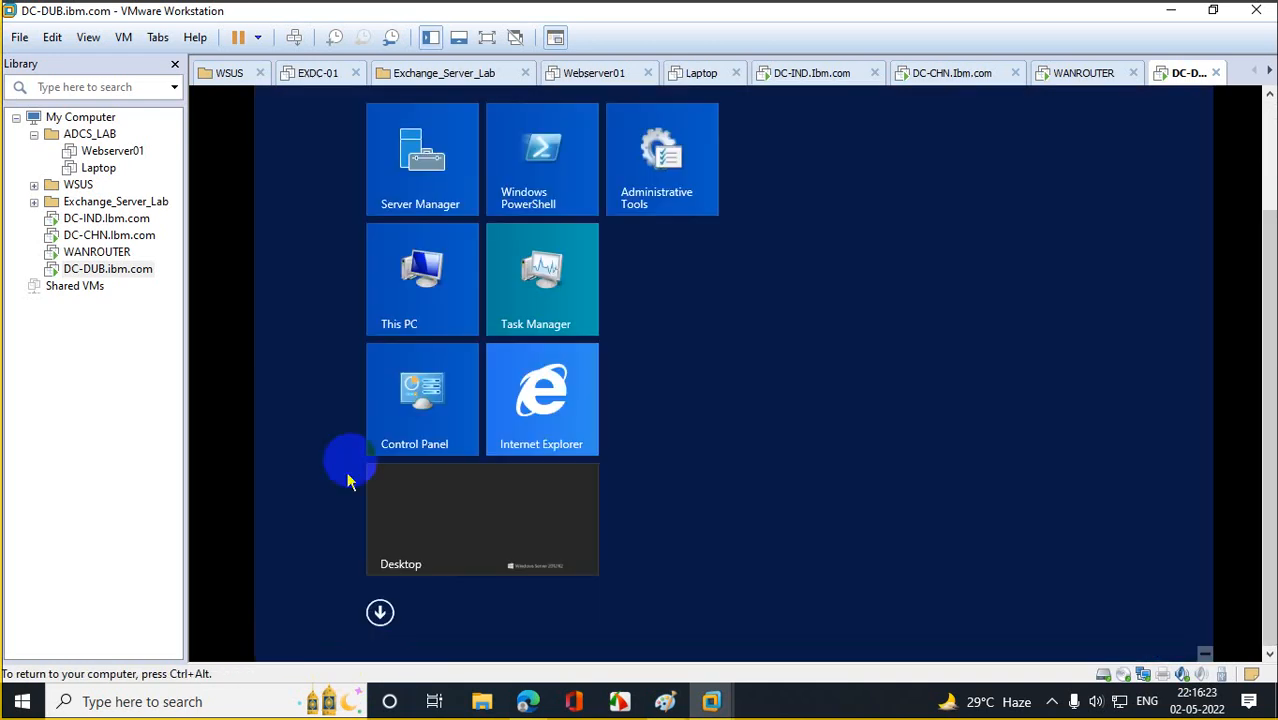
pyautogui.rightClick(428, 282)
pyautogui.click(488, 343)
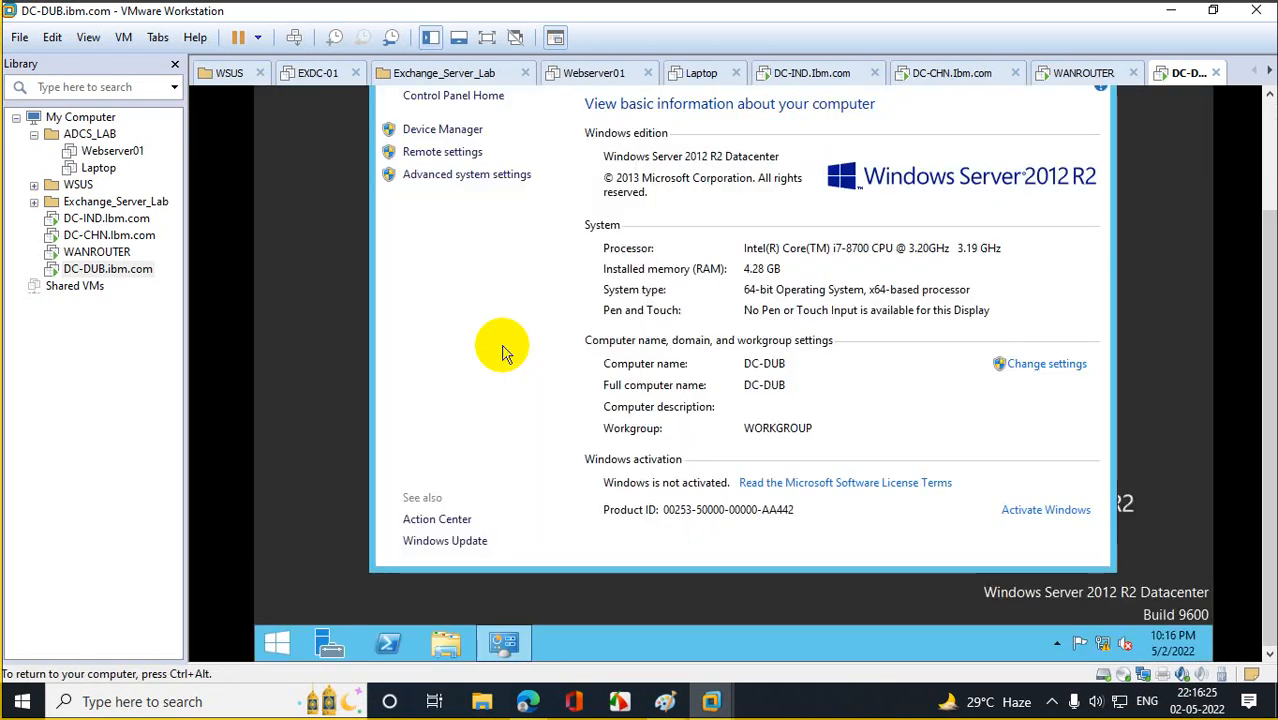
pyautogui.click(490, 176)
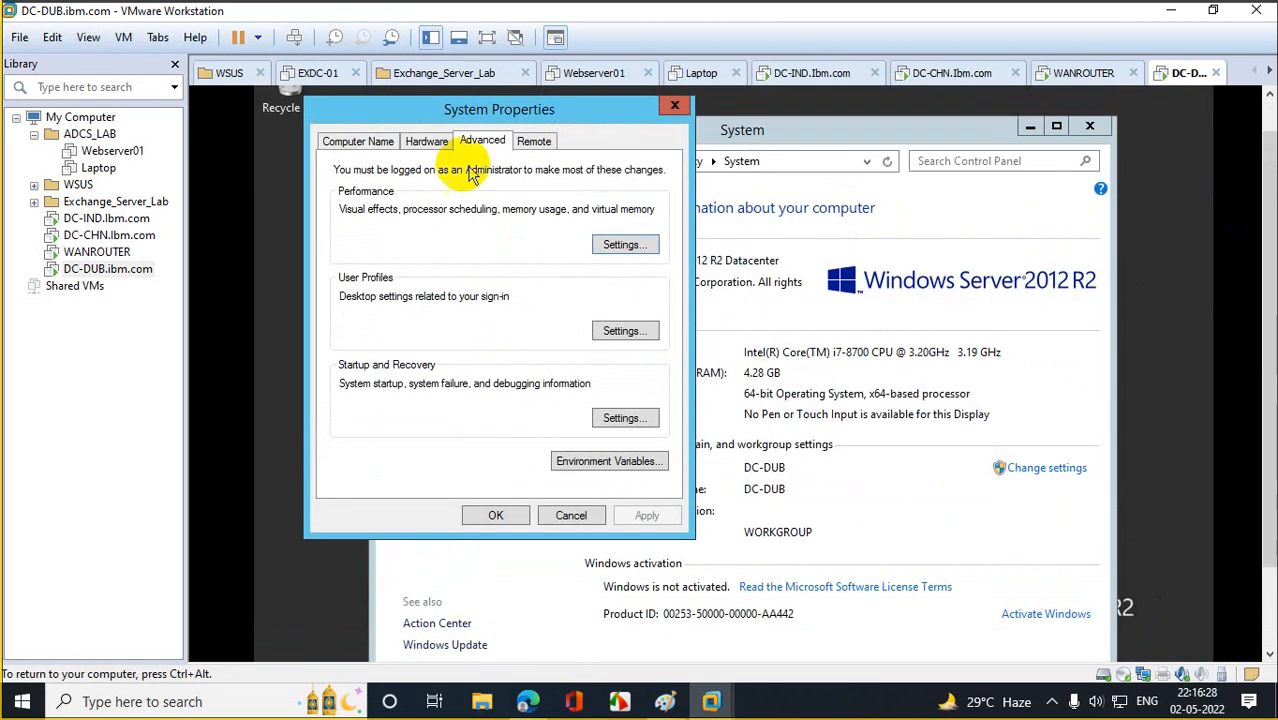
pyautogui.click(372, 142)
# Set the computer to be a member of the ibm.com domain.
pyautogui.click(638, 326)
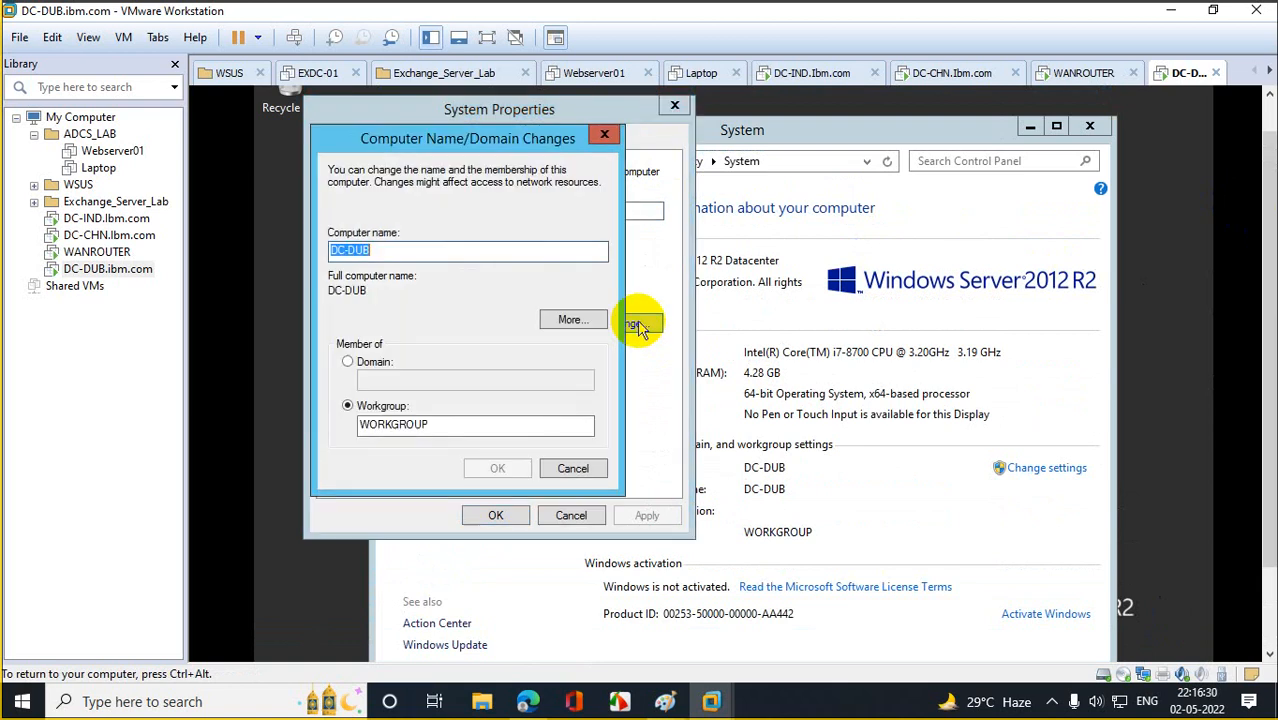
pyautogui.click(604, 134)
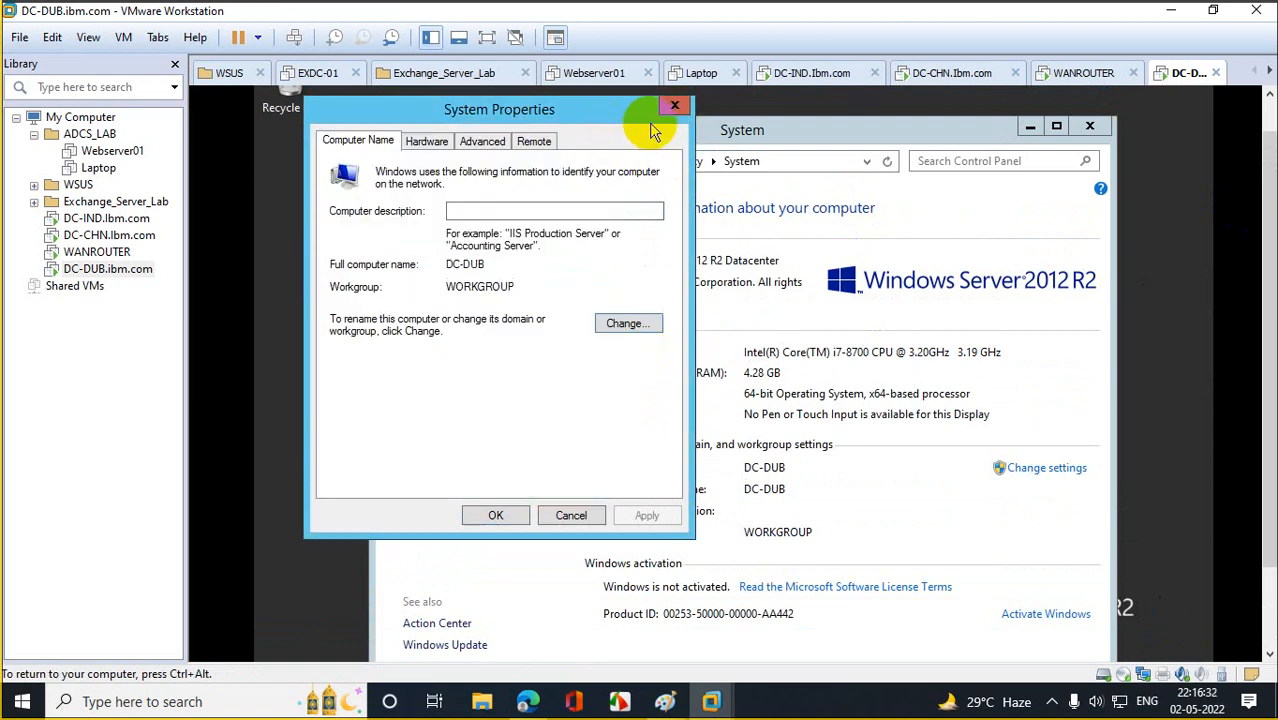
pyautogui.click(610, 322)
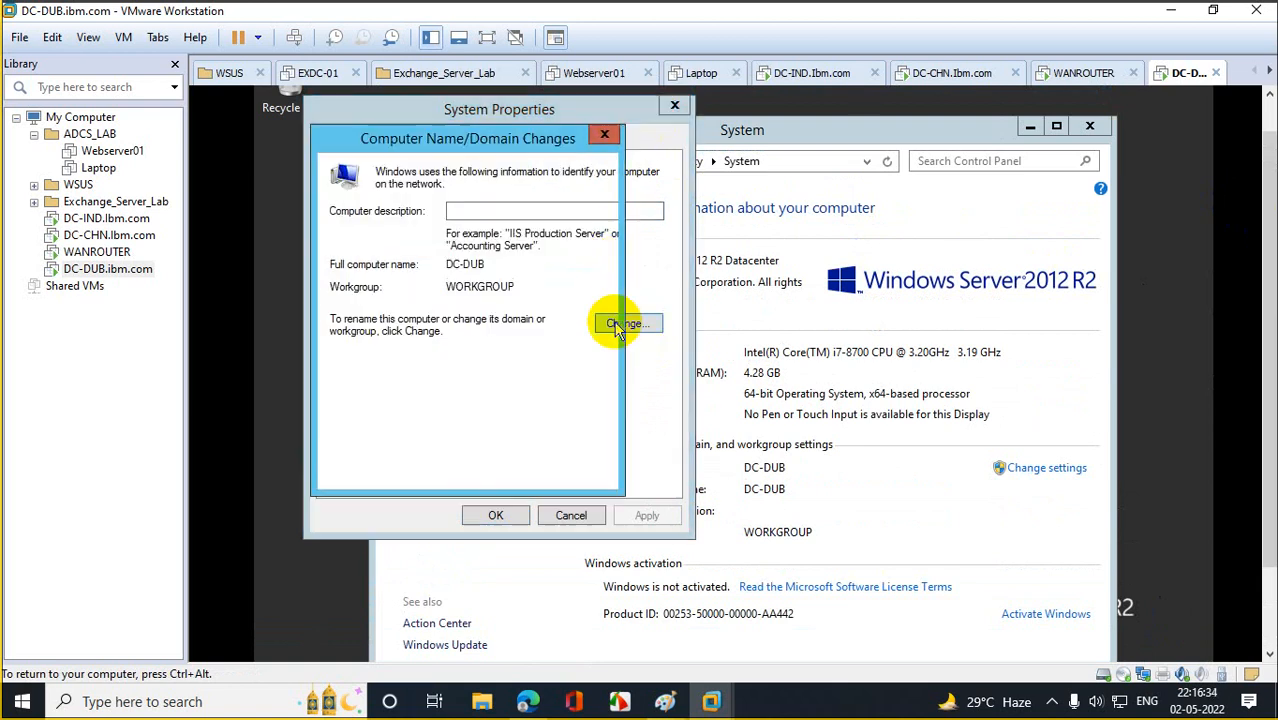
pyautogui.click(372, 364)
pyautogui.click(405, 380)
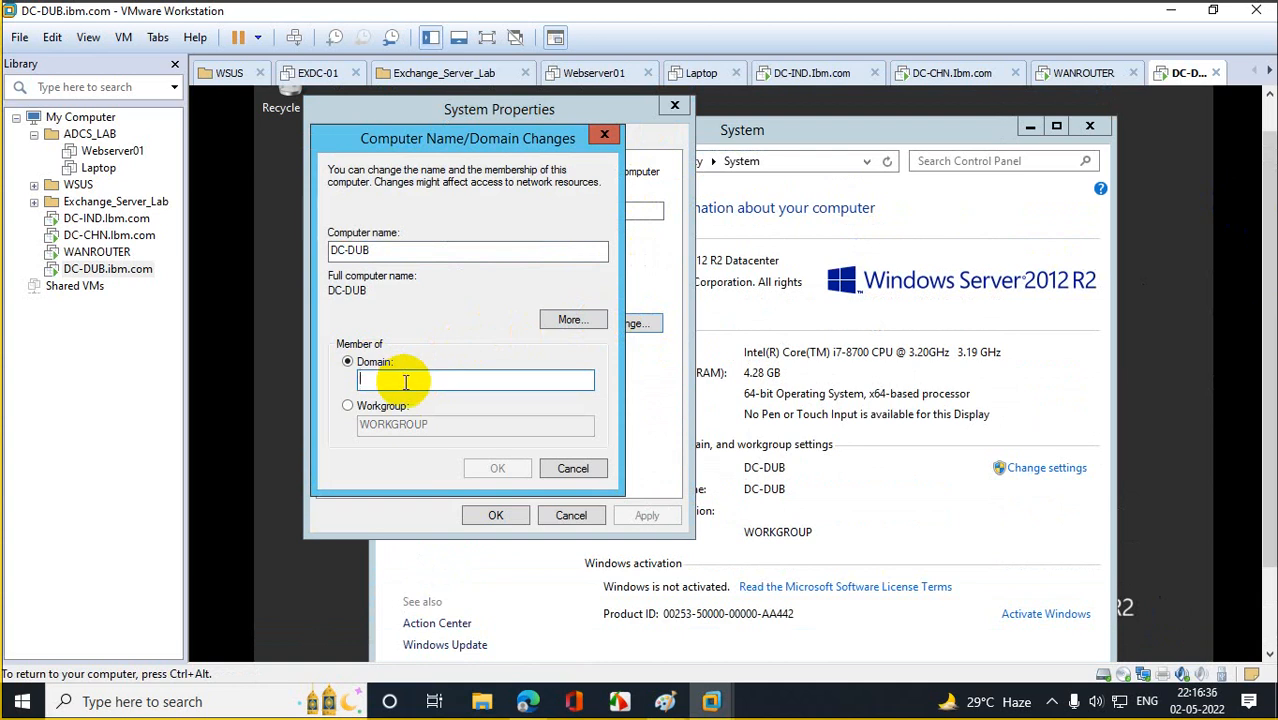
pyautogui.write('ibm')
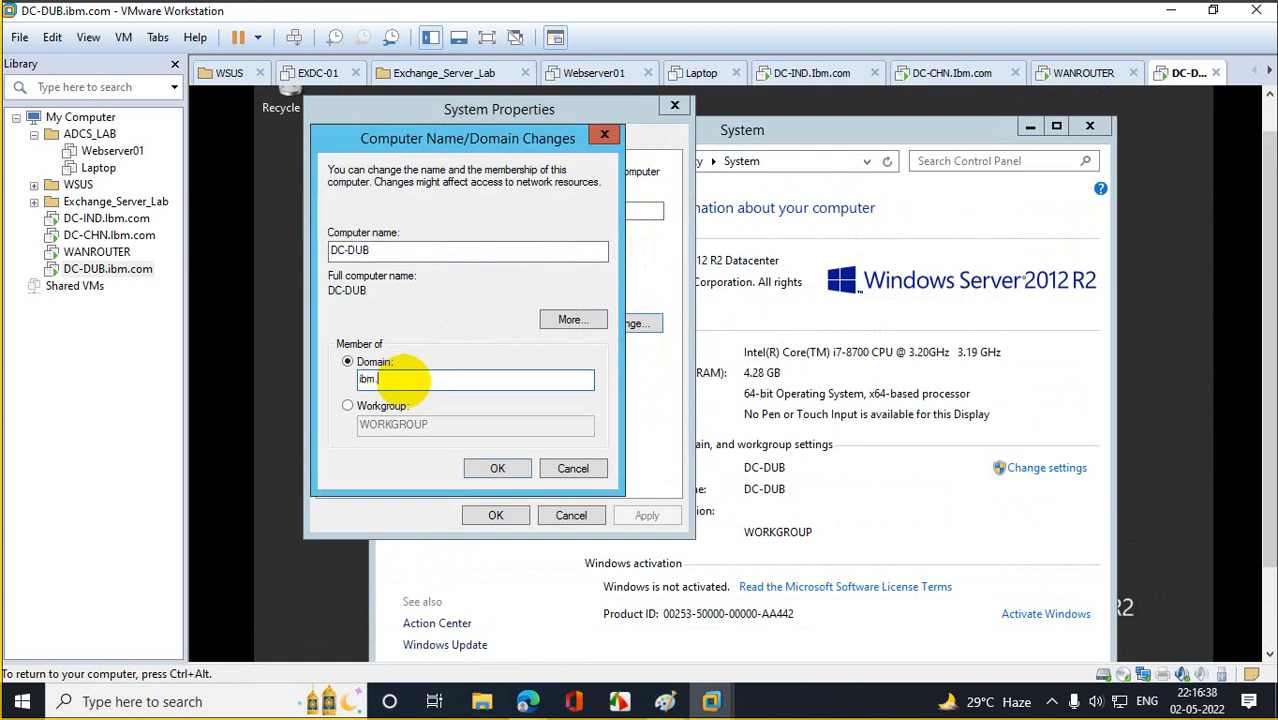
pyautogui.write('.com')
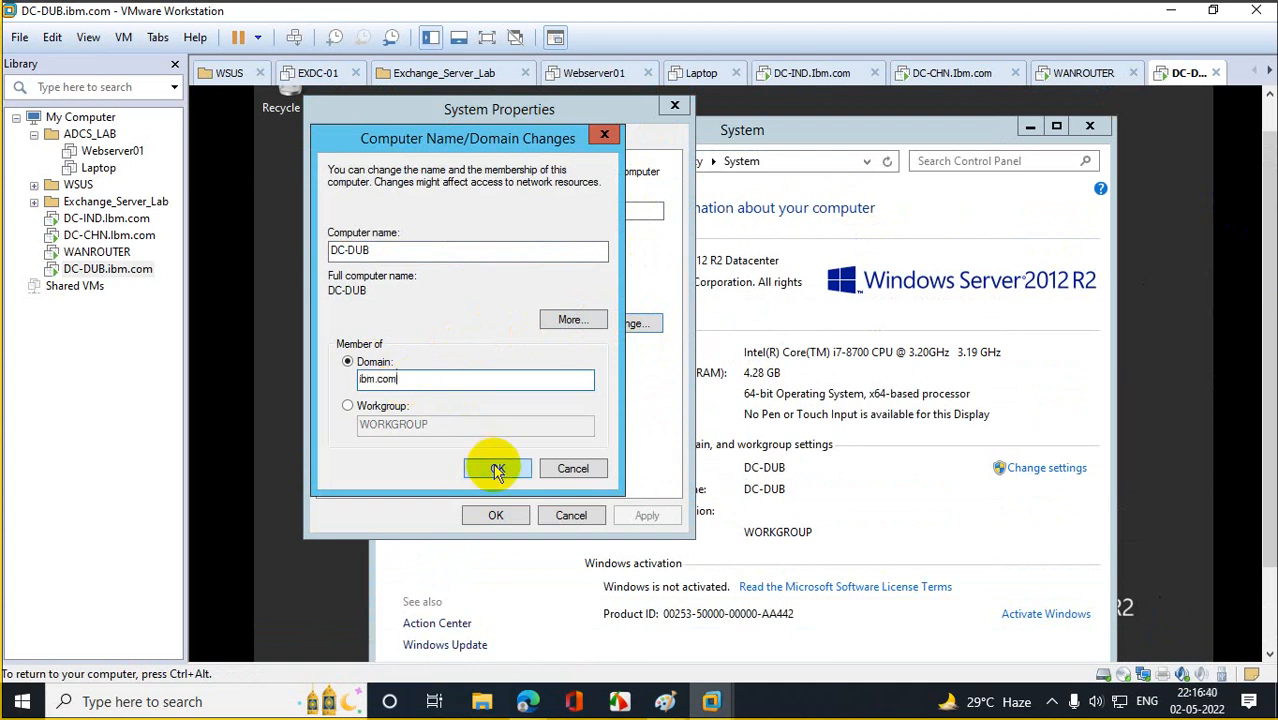
pyautogui.click(494, 467)
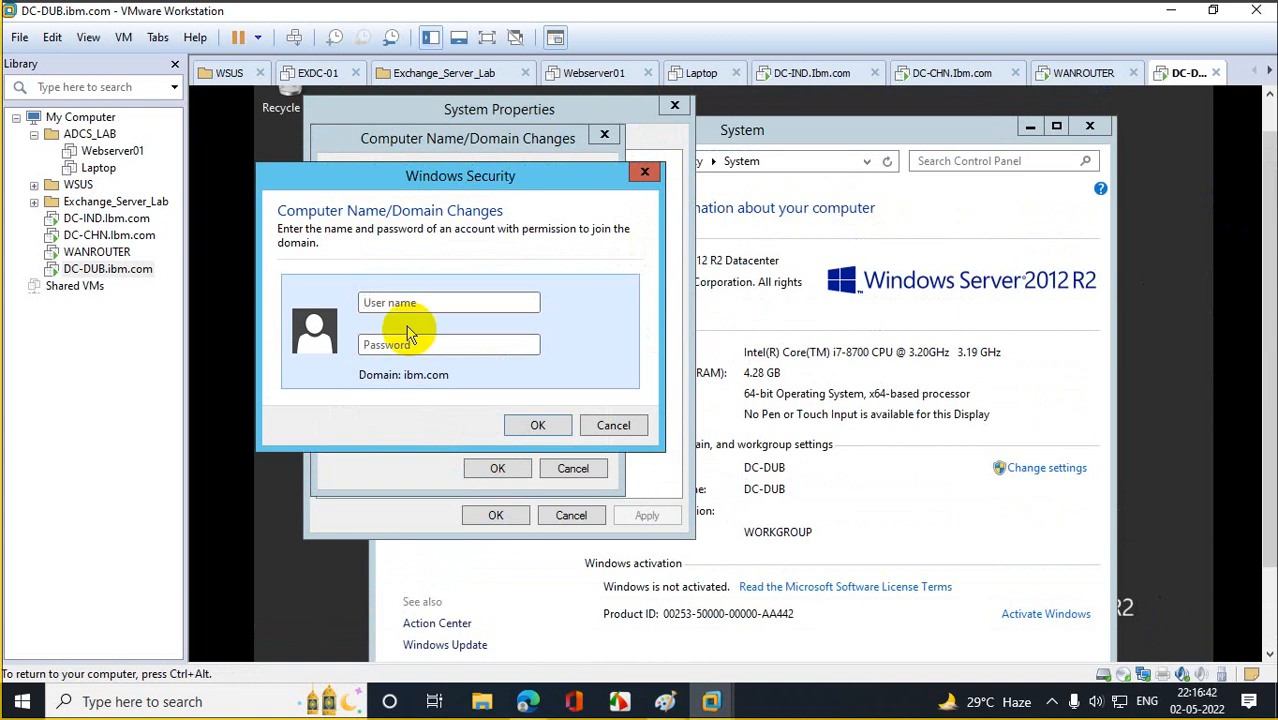
# Enter the domain admin credentials, accept the welcome and restart prompts, and restart DC-DUB now.
pyautogui.write('sid')
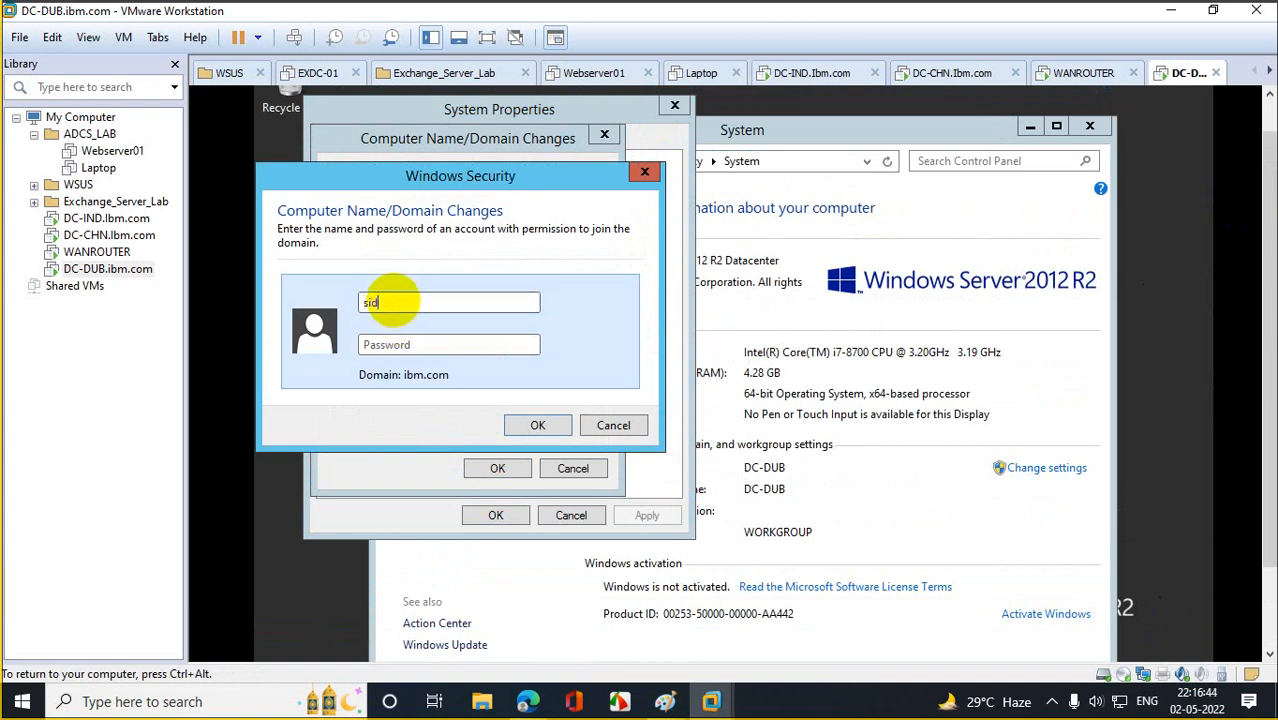
pyautogui.write('************')
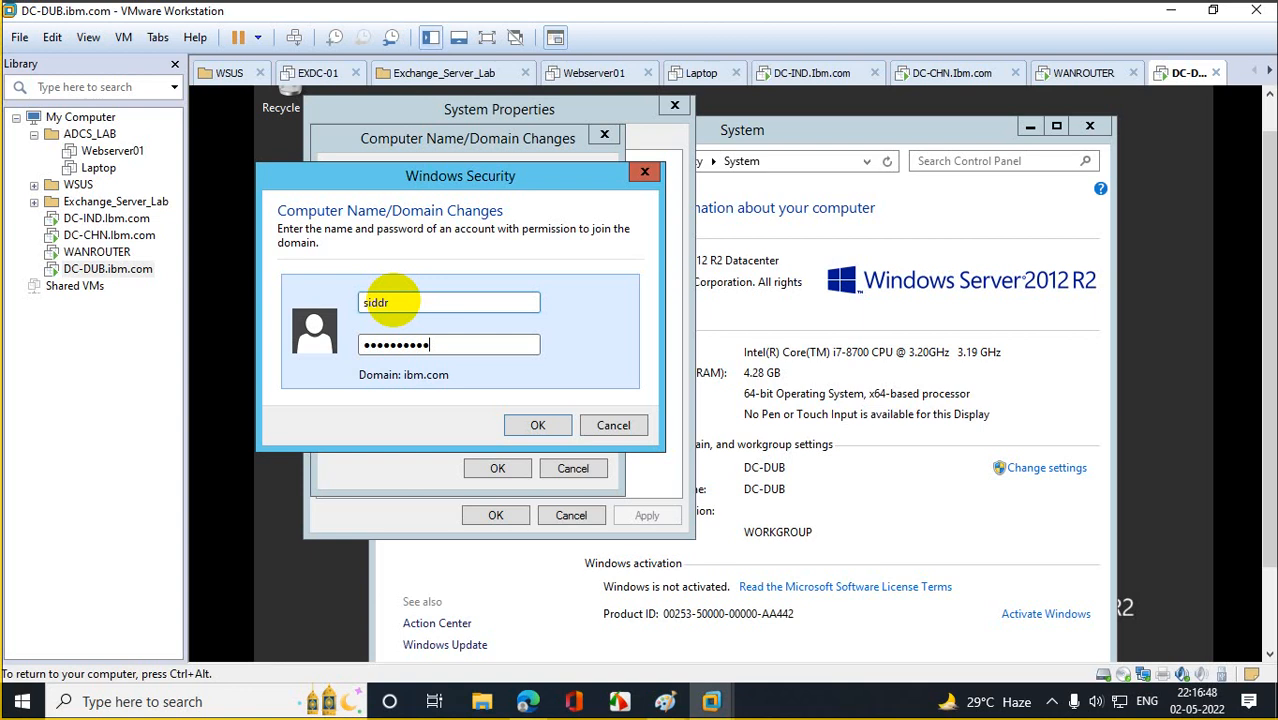
pyautogui.click(533, 424)
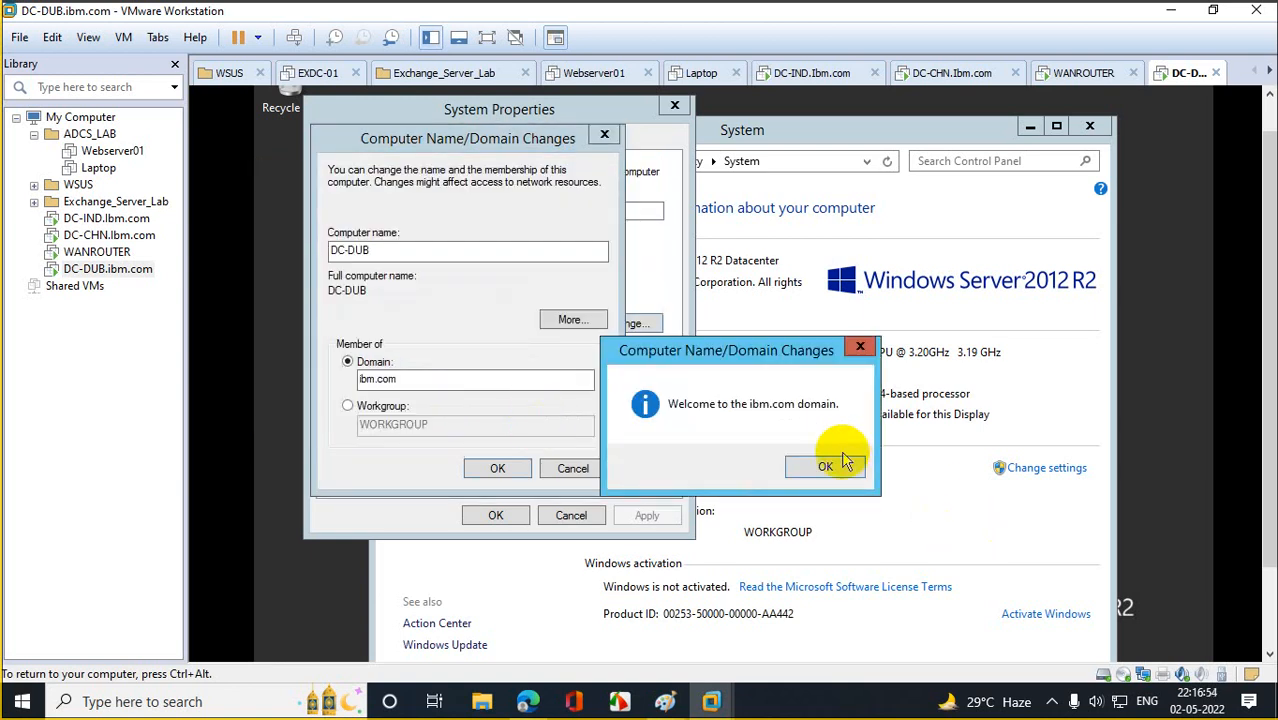
pyautogui.click(843, 462)
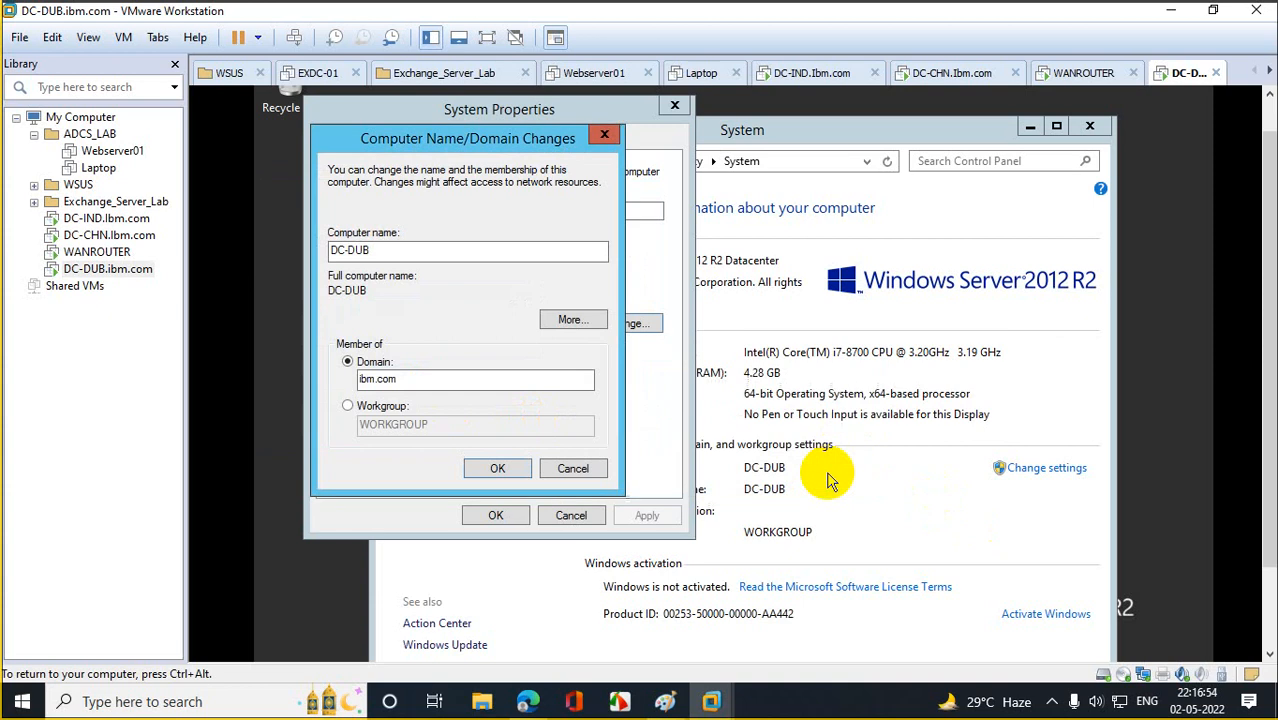
pyautogui.click(503, 470)
pyautogui.click(845, 421)
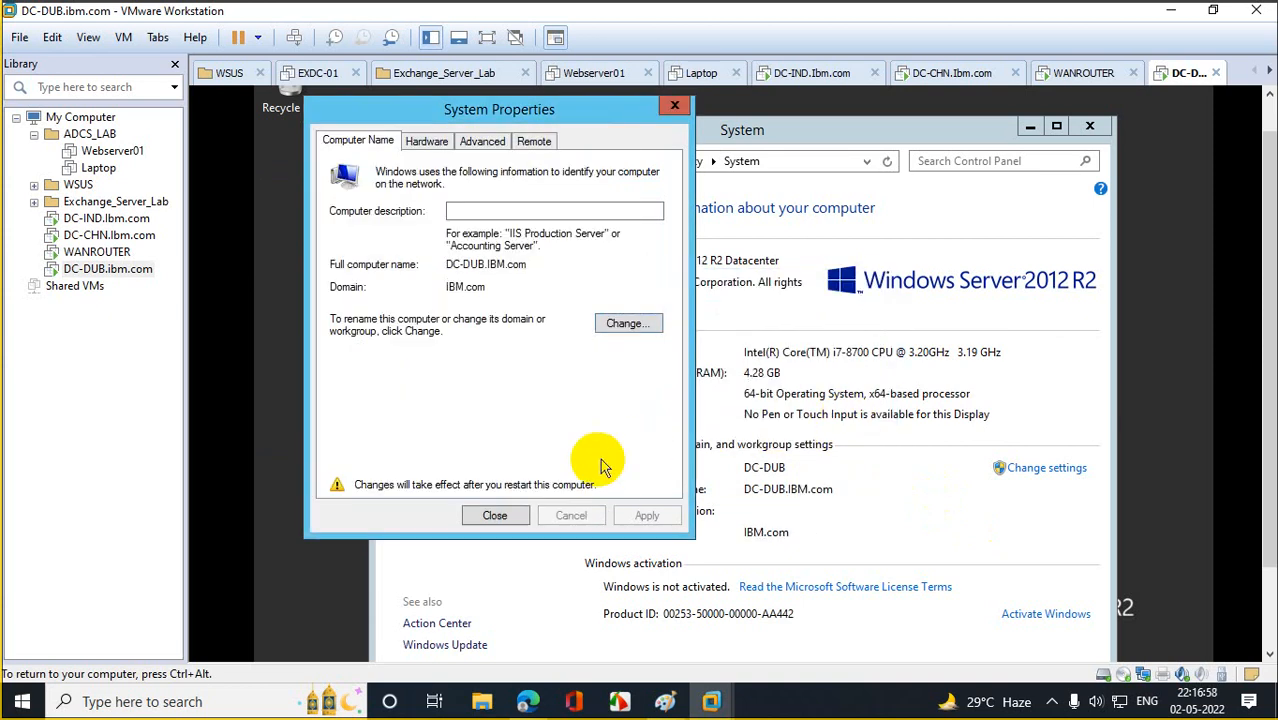
pyautogui.click(495, 515)
pyautogui.click(705, 418)
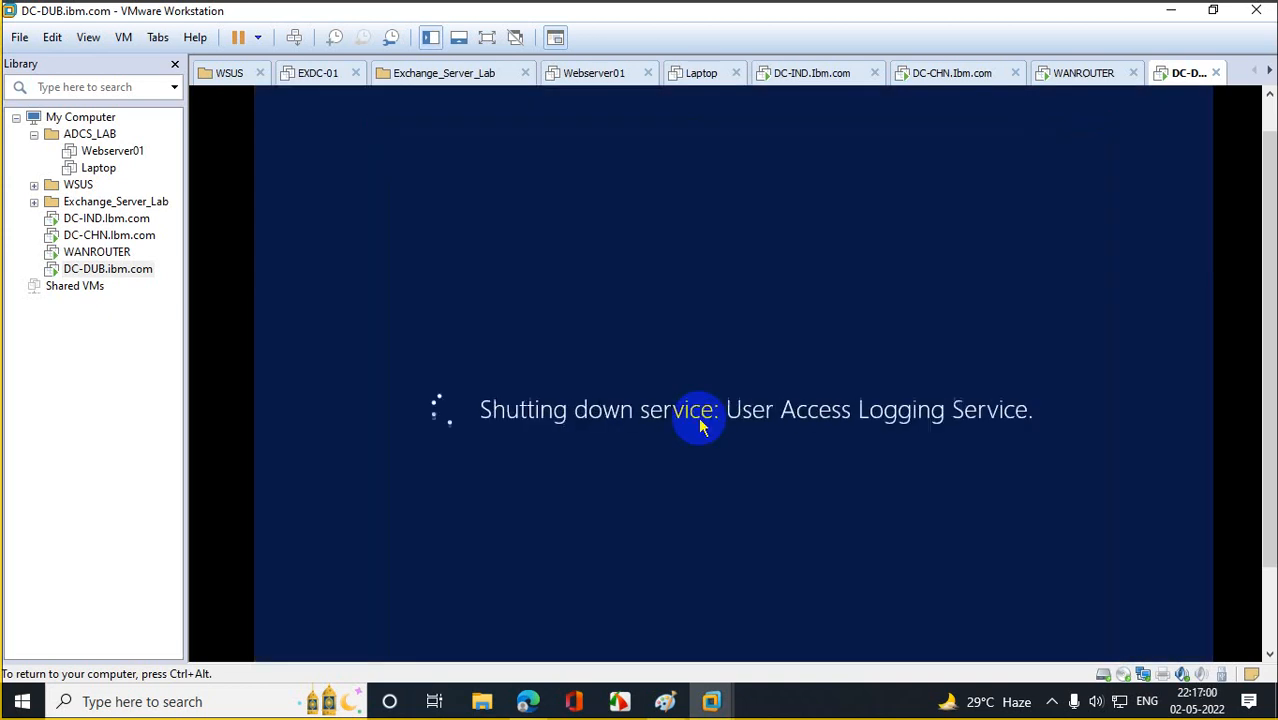
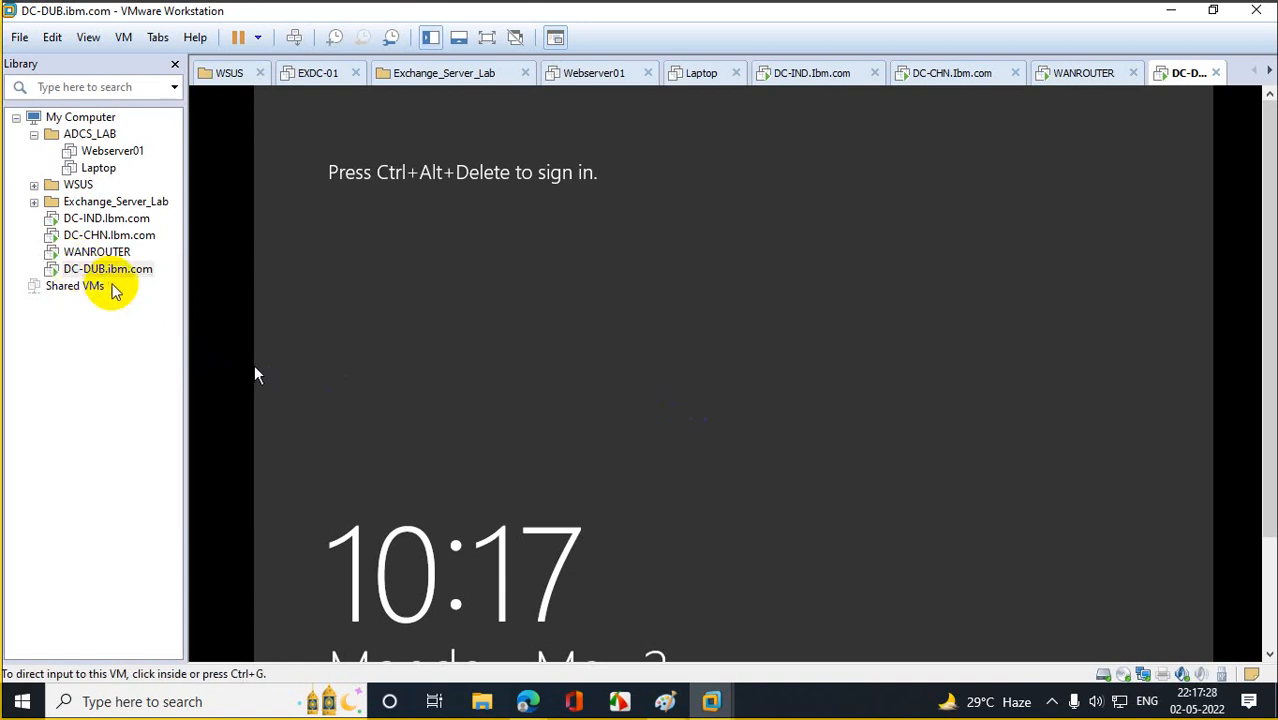
# Switch to DC-IND.Ibm.com and close the user Properties and Active Directory Users and Computers windows.
pyautogui.click(105, 220)
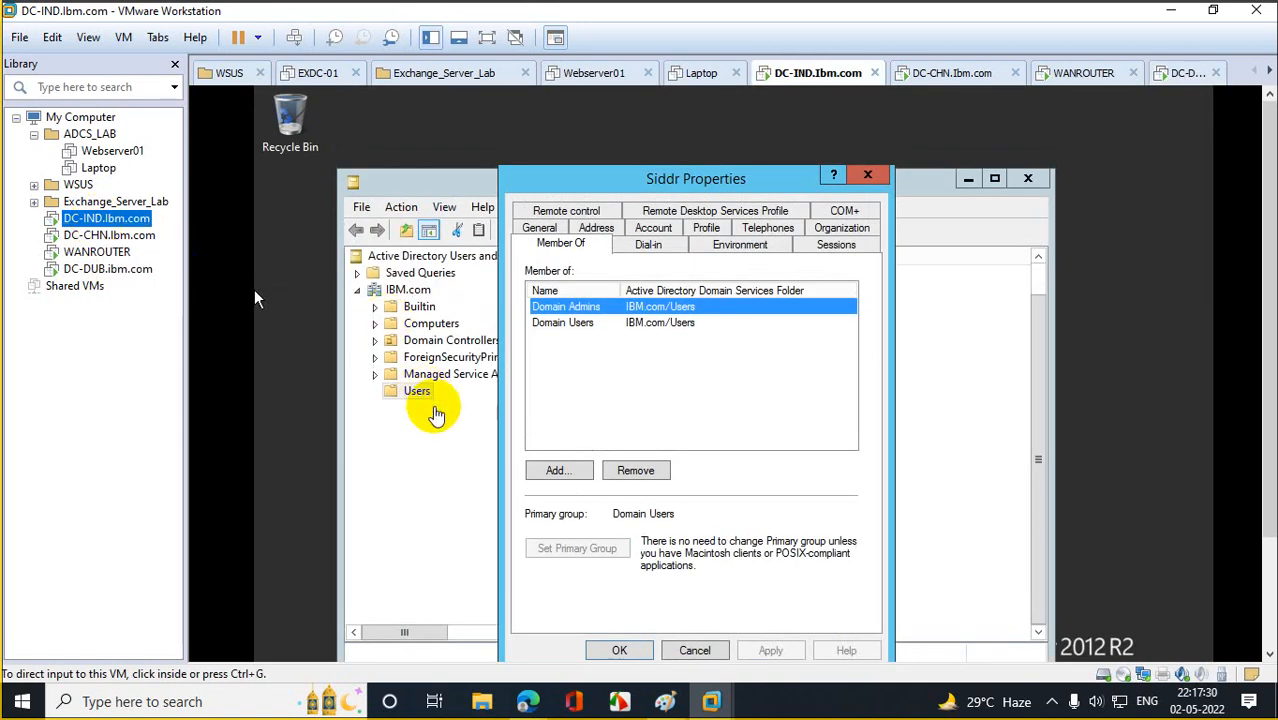
pyautogui.click(867, 176)
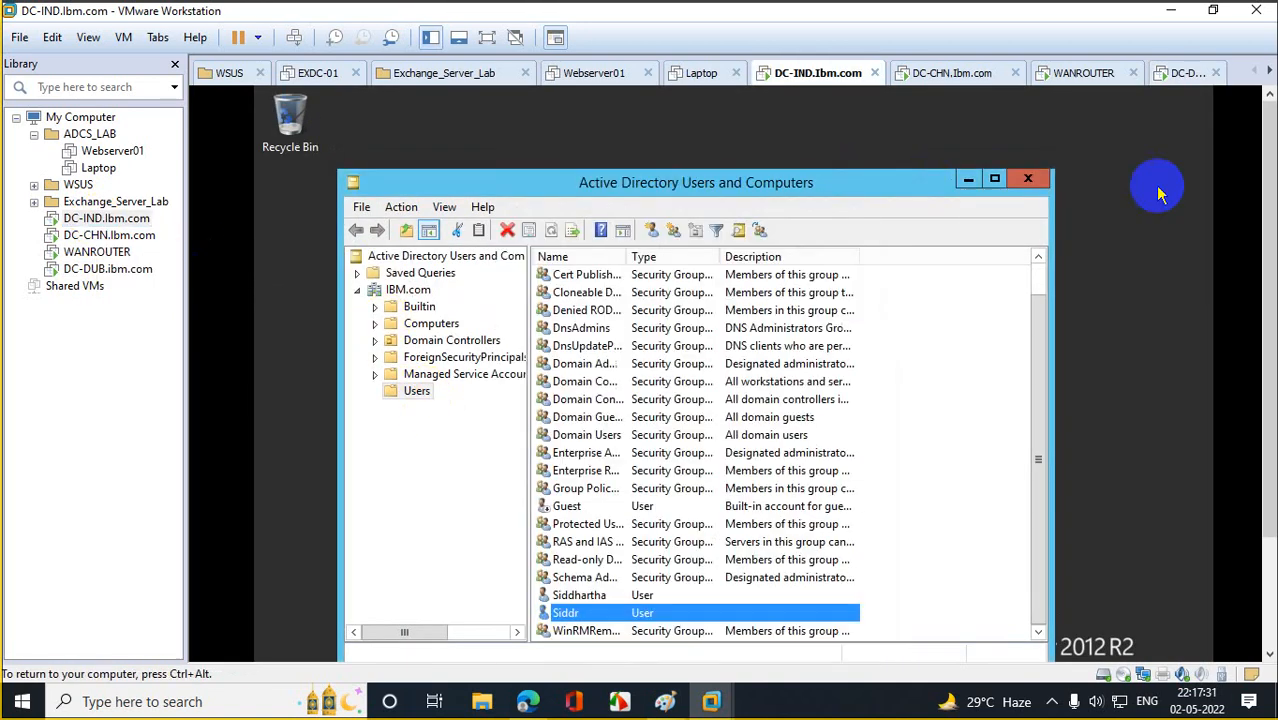
pyautogui.click(1028, 179)
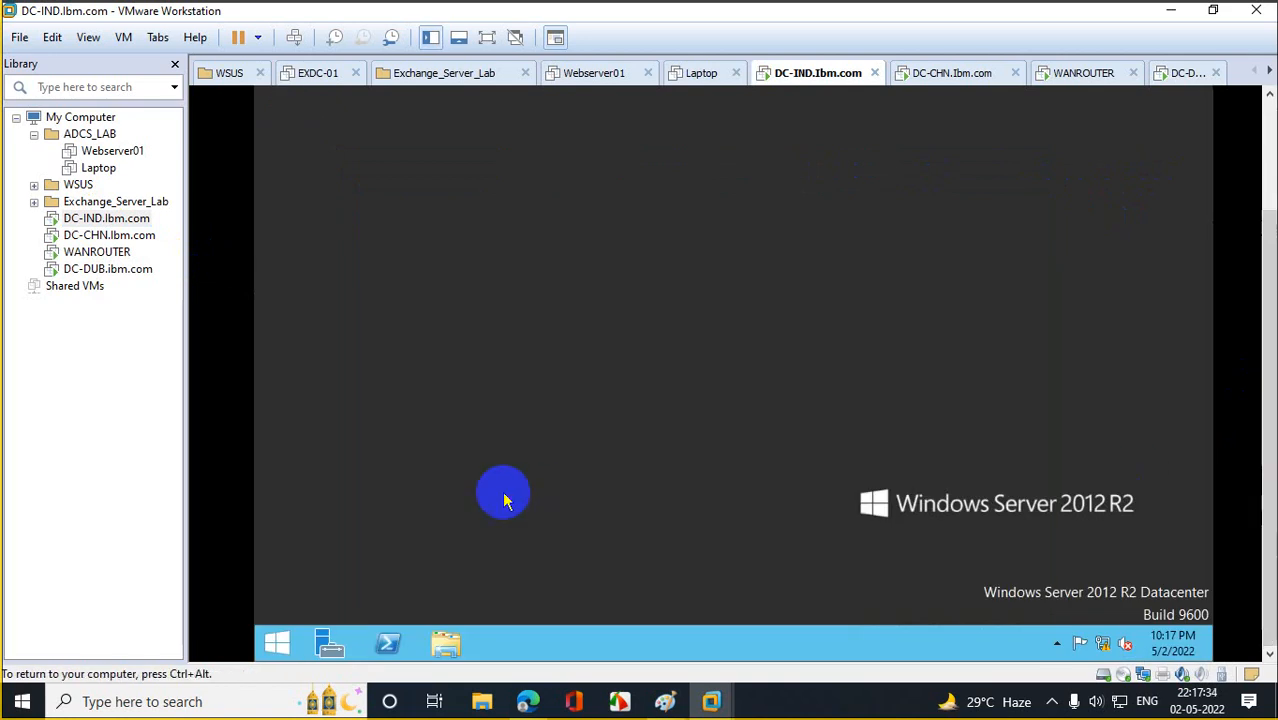
# Launch Active Directory Sites and Services by running dssite.msc.
pyautogui.rightClick(277, 643)
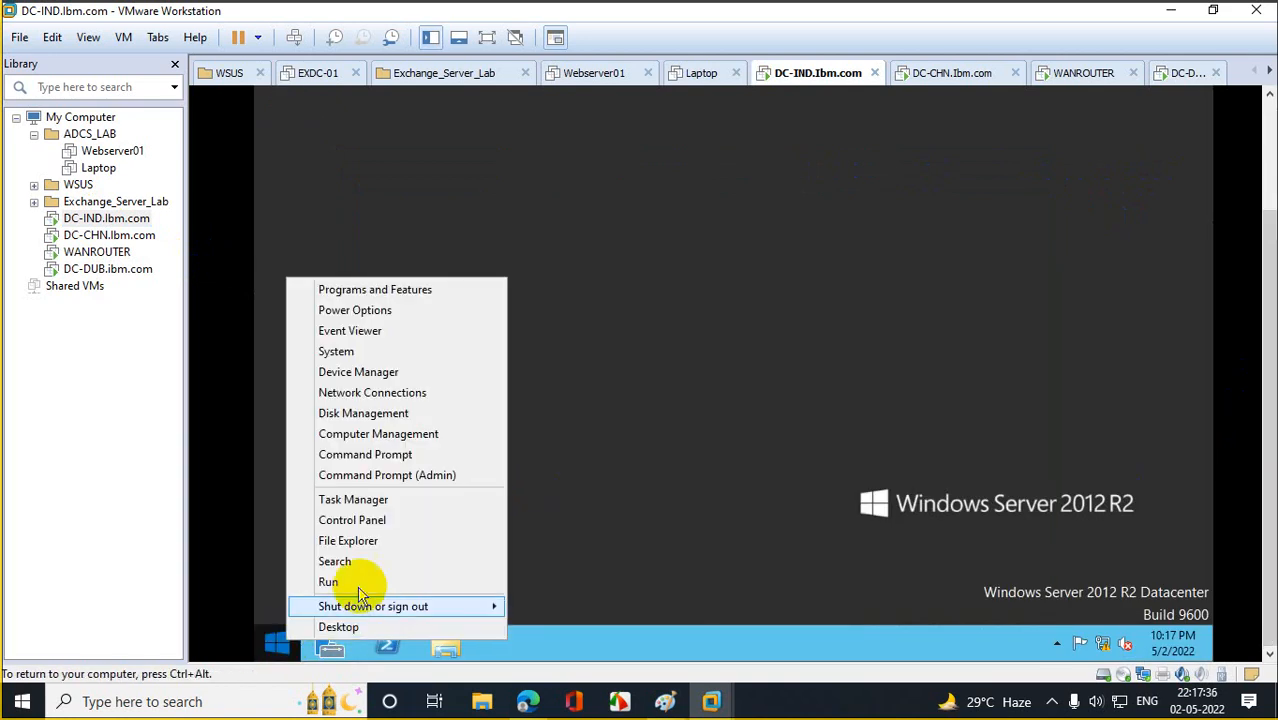
pyautogui.click(328, 580)
pyautogui.write('d')
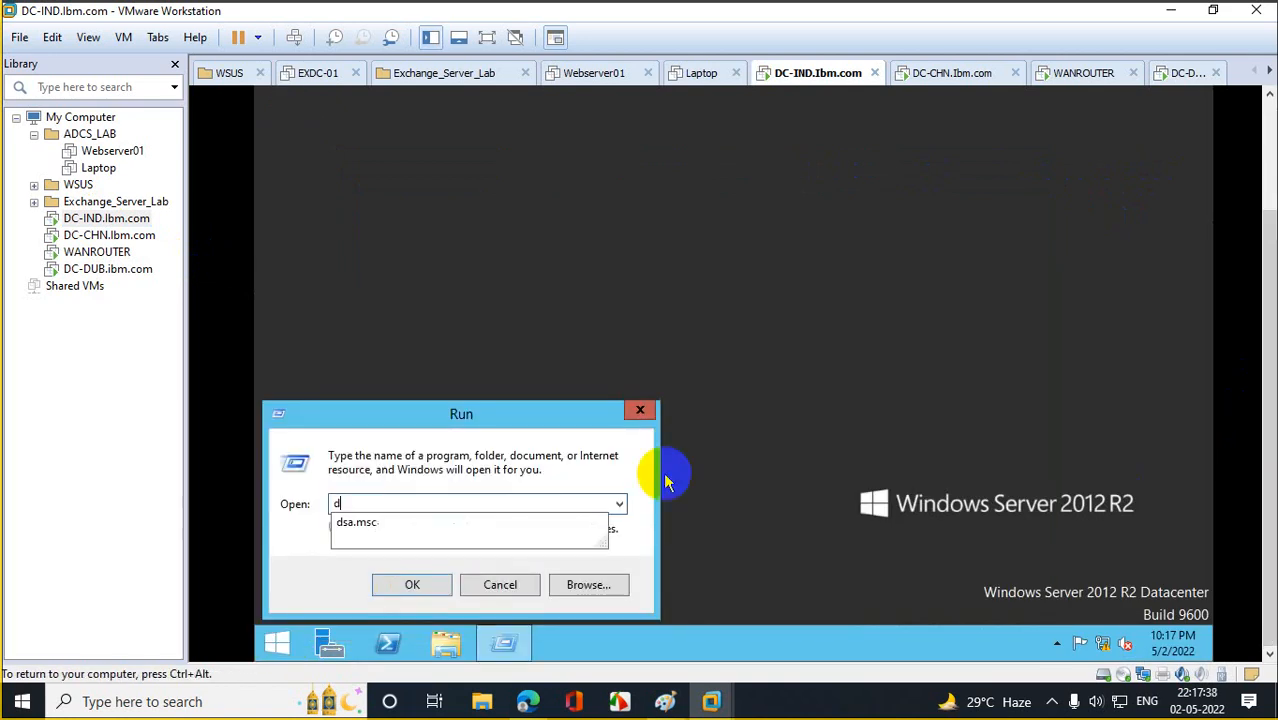
pyautogui.write('ssite.msc')
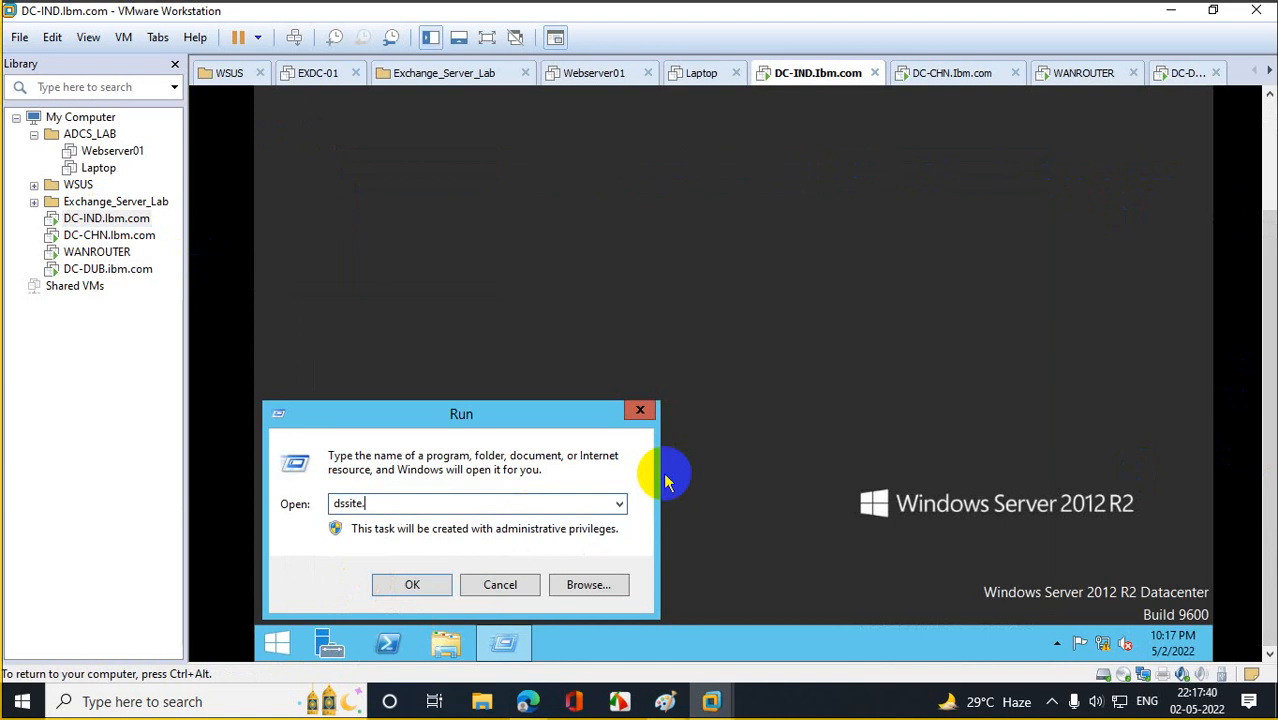
pyautogui.press('Return')
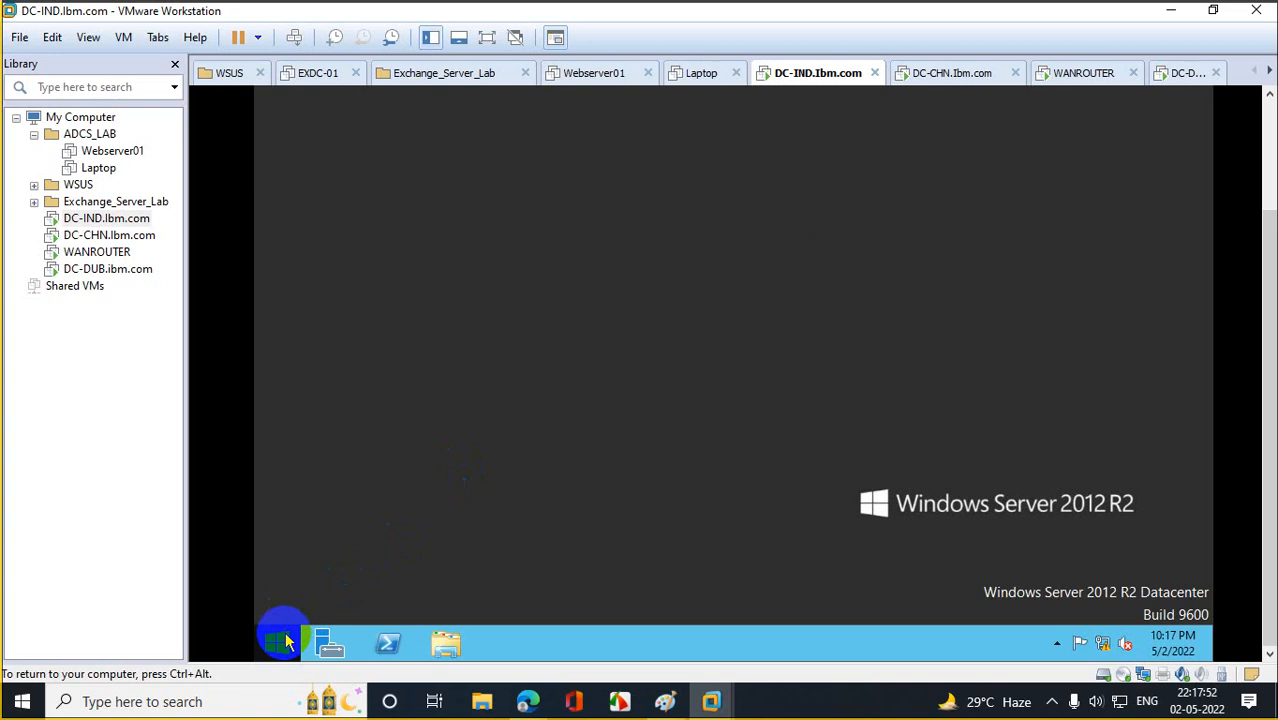
pyautogui.rightClick(279, 642)
pyautogui.click(379, 580)
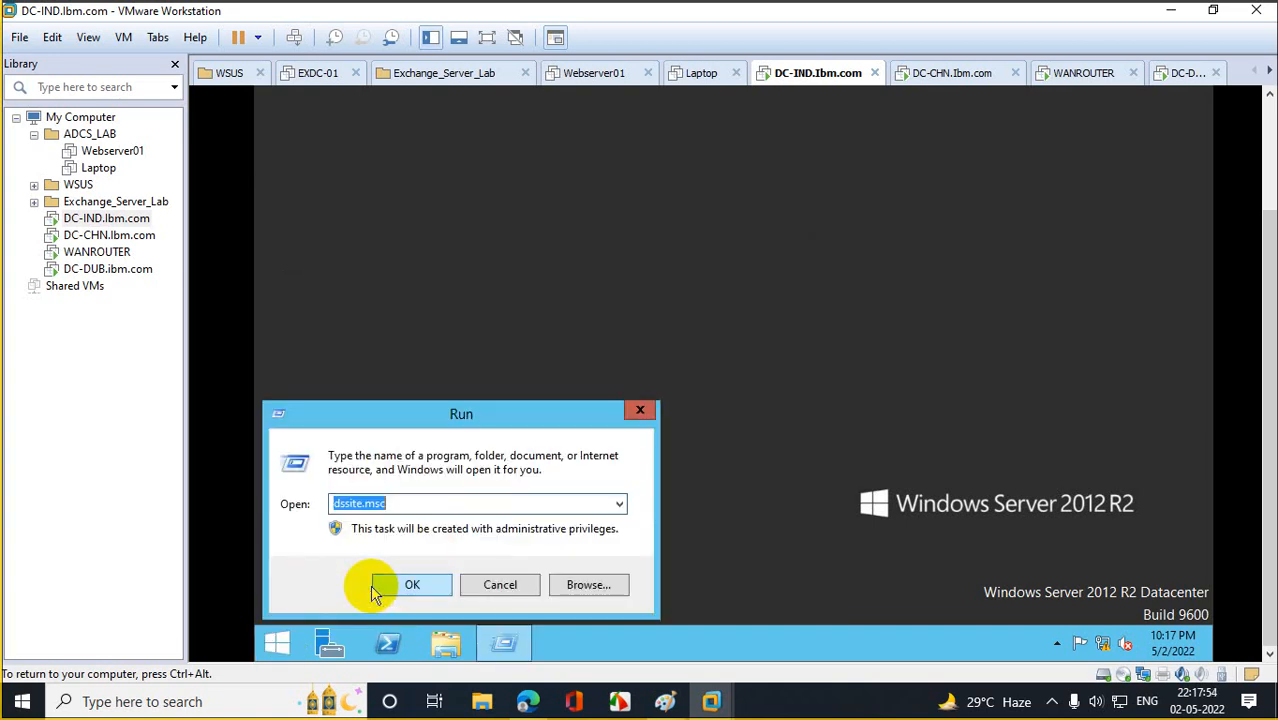
pyautogui.click(376, 585)
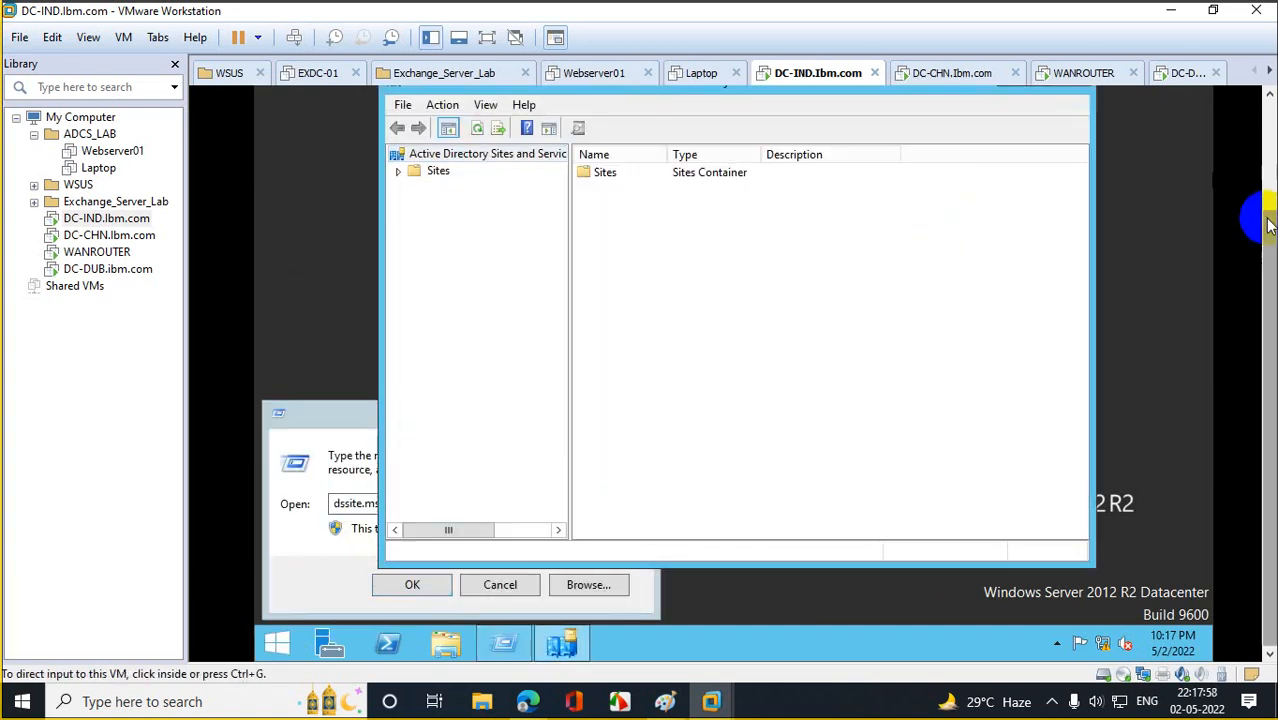
pyautogui.moveTo(1268, 286); pyautogui.dragTo(1262, 168)
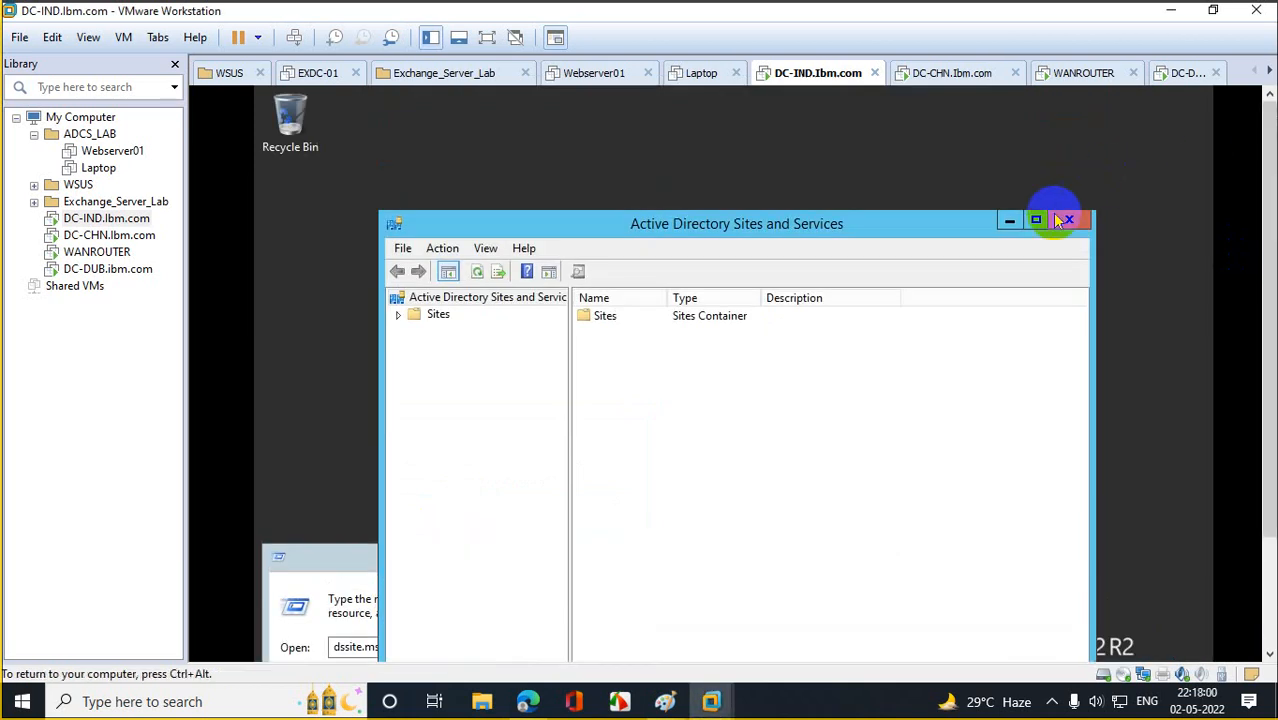
# Reopen Active Directory Sites and Services and maximize it to fill the guest screen.
pyautogui.click(1068, 220)
pyautogui.scroll(-3, 1247, 354)
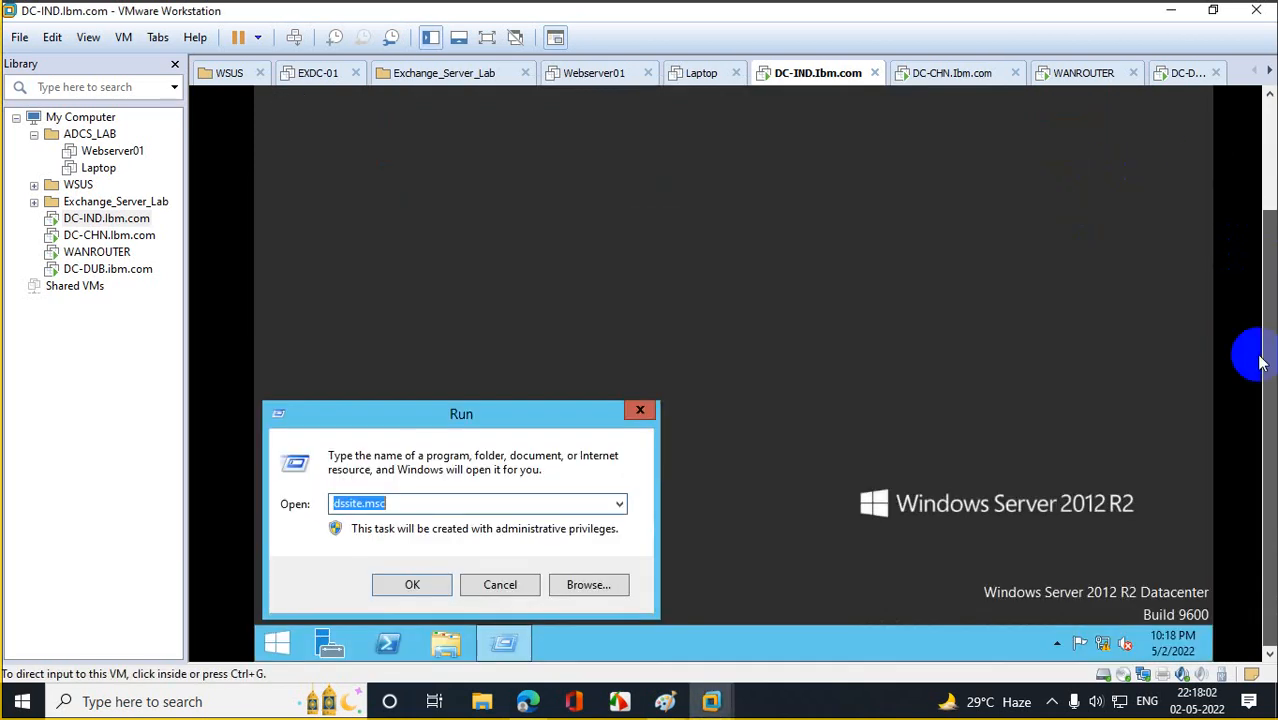
pyautogui.click(412, 585)
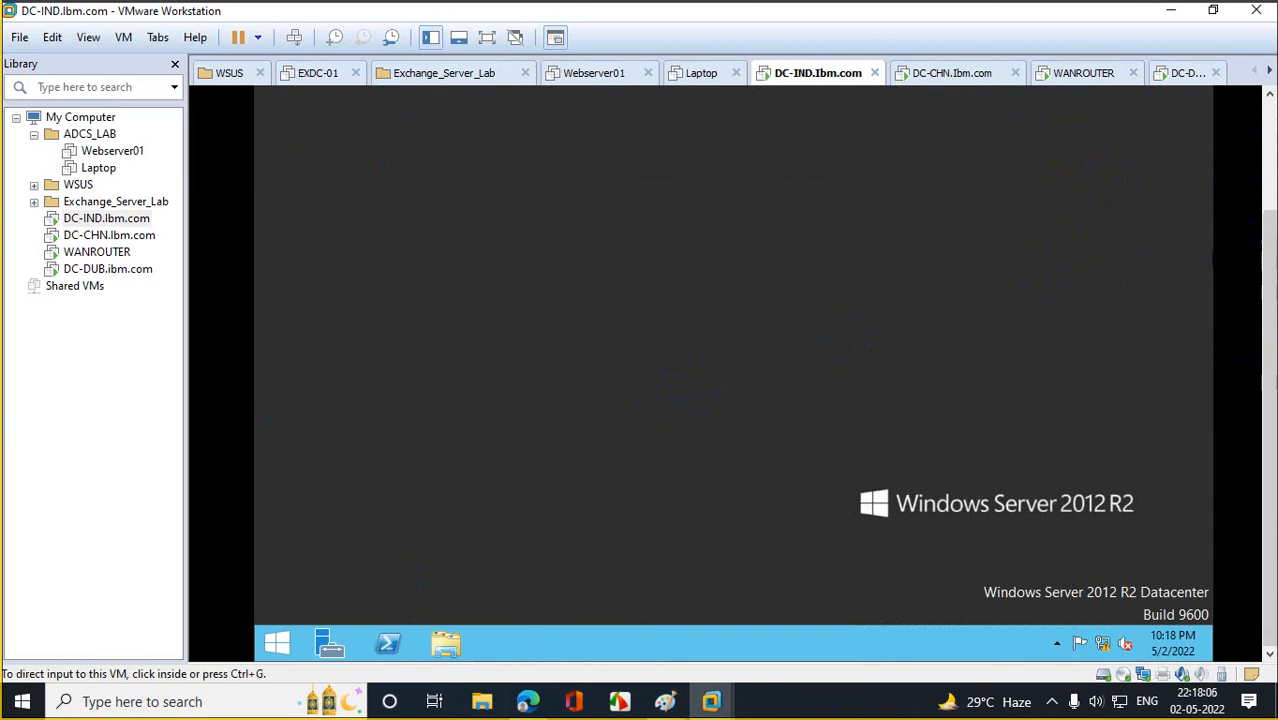
pyautogui.scroll(3, 1270, 300)
pyautogui.scroll(-3, 1252, 280)
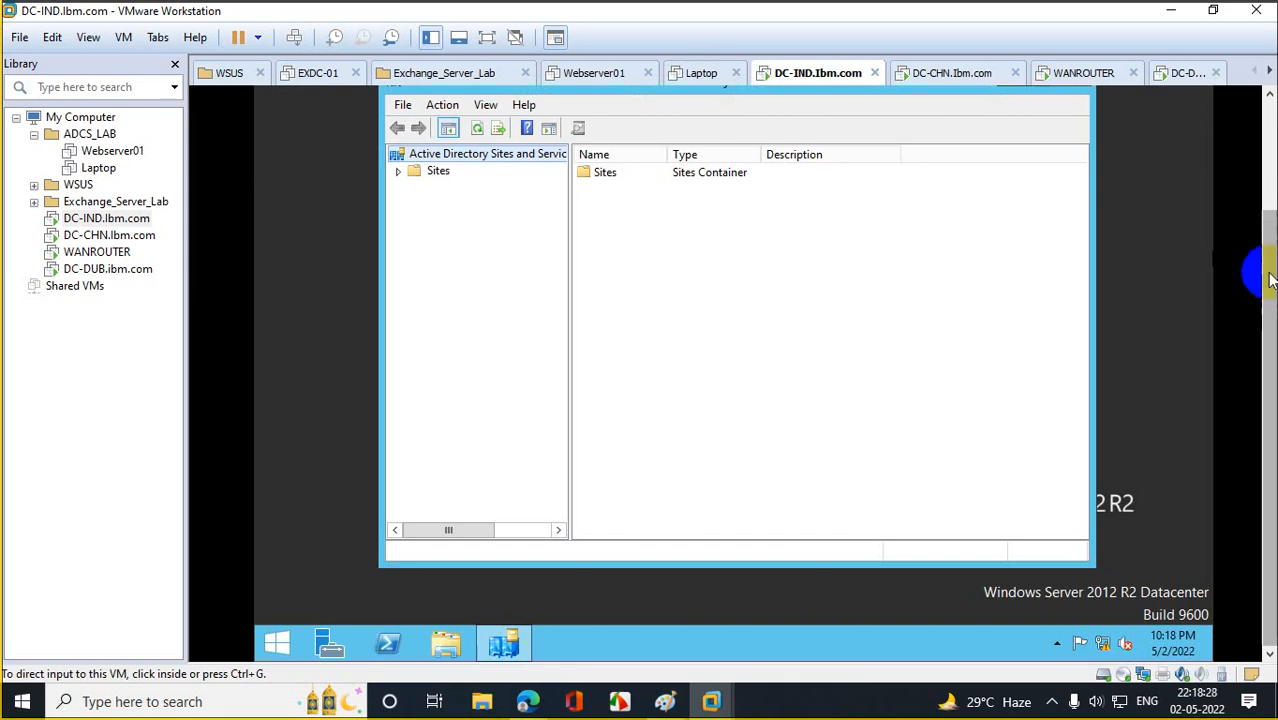
pyautogui.scroll(3, 1270, 277)
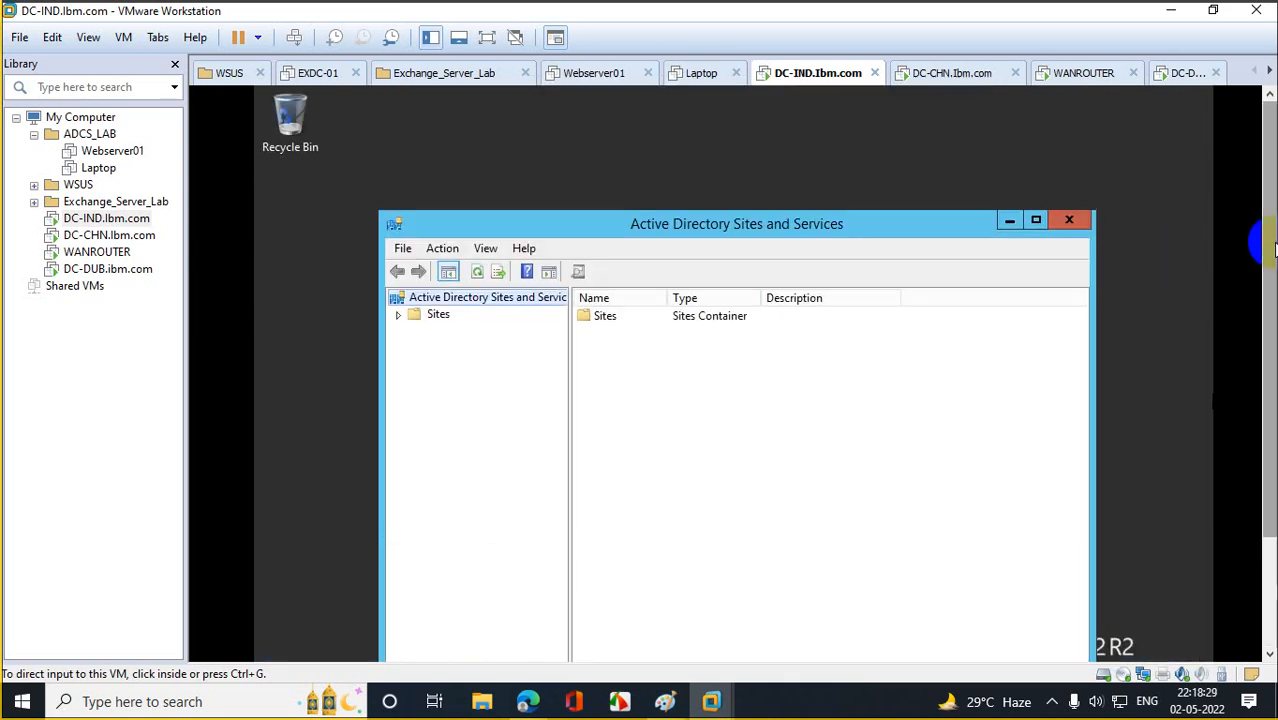
pyautogui.click(1036, 220)
pyautogui.scroll(-1, 1262, 240)
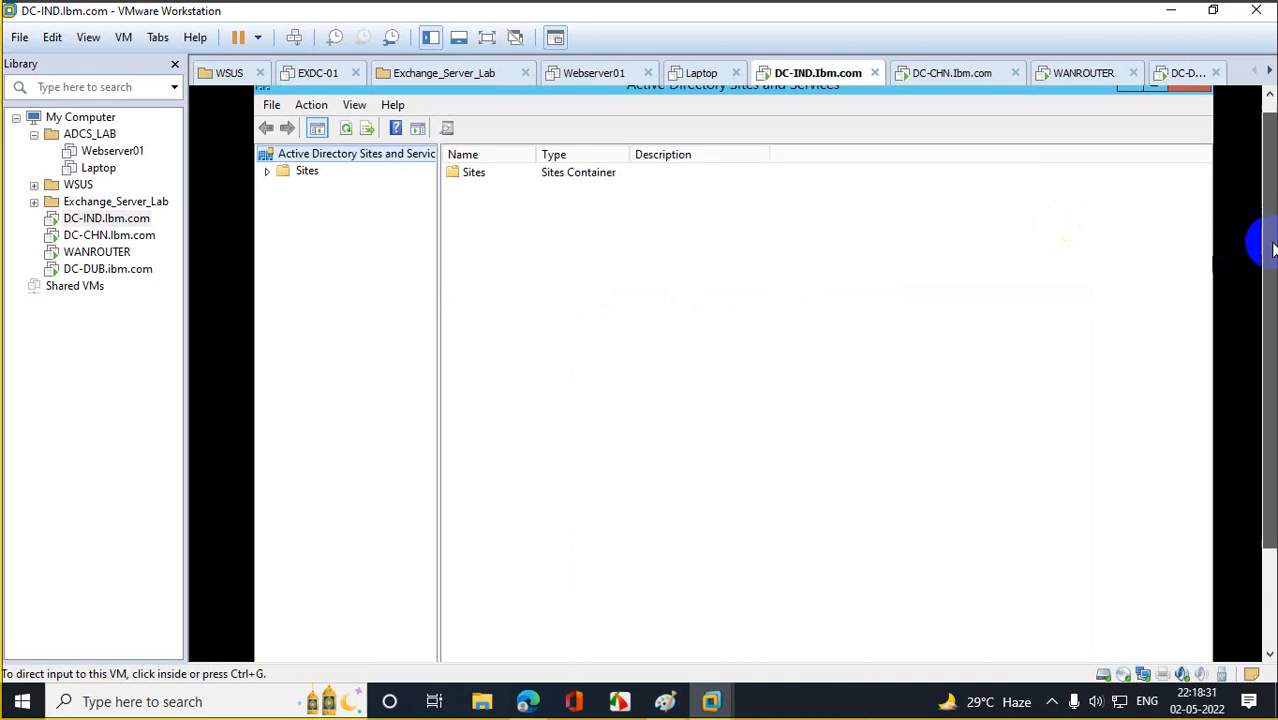
# Expand Sites, Default-First-Site-Name and its Servers to reveal DC-IND.
pyautogui.click(267, 166)
pyautogui.click(285, 217)
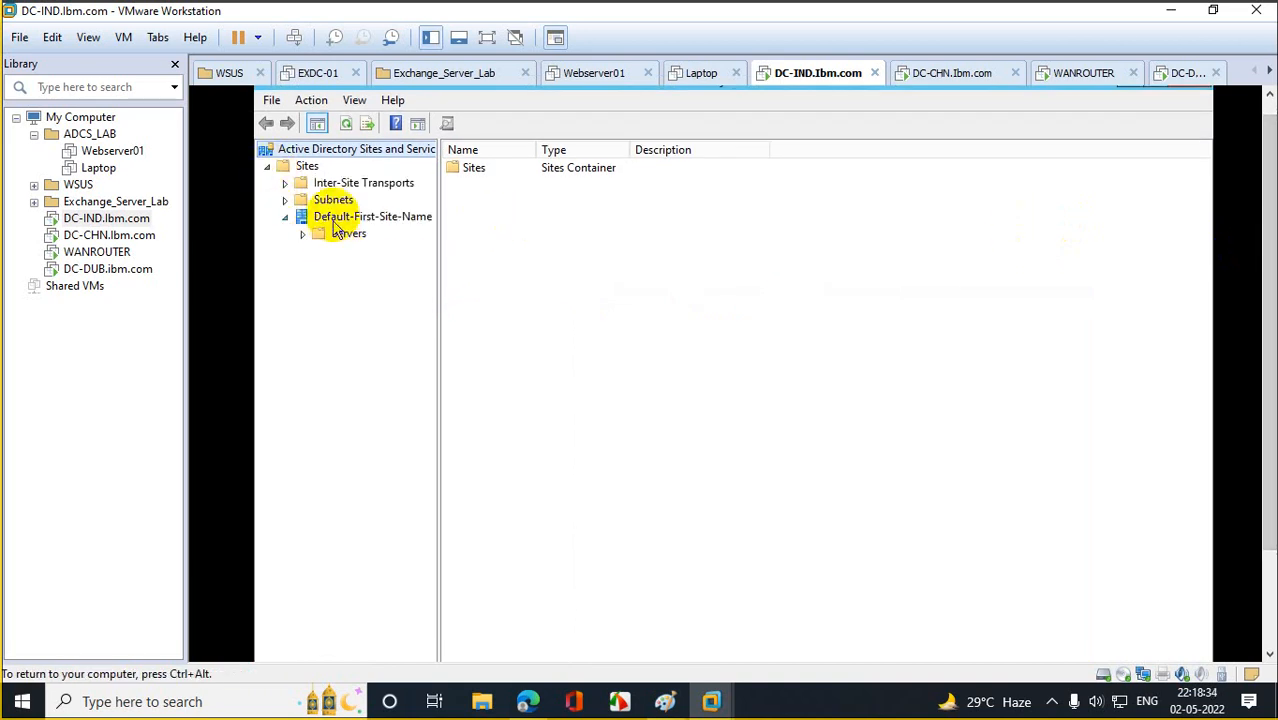
pyautogui.click(303, 235)
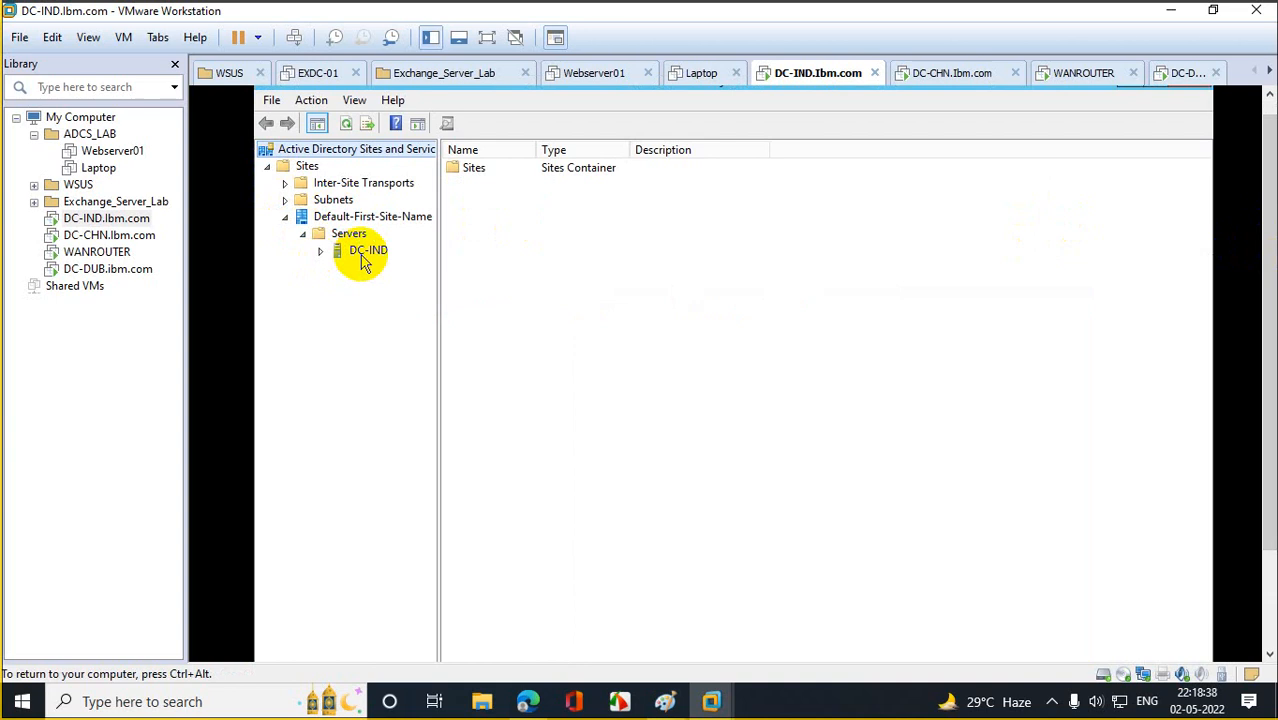
pyautogui.rightClick(311, 170)
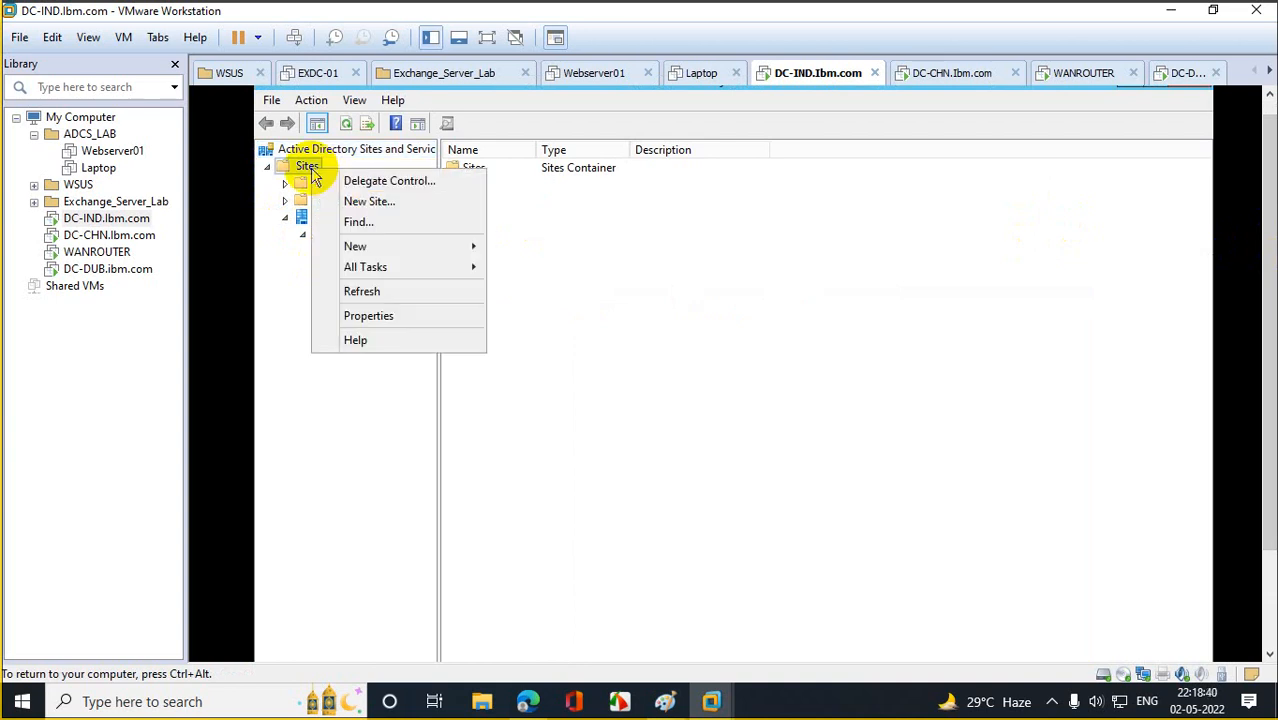
pyautogui.click(295, 291)
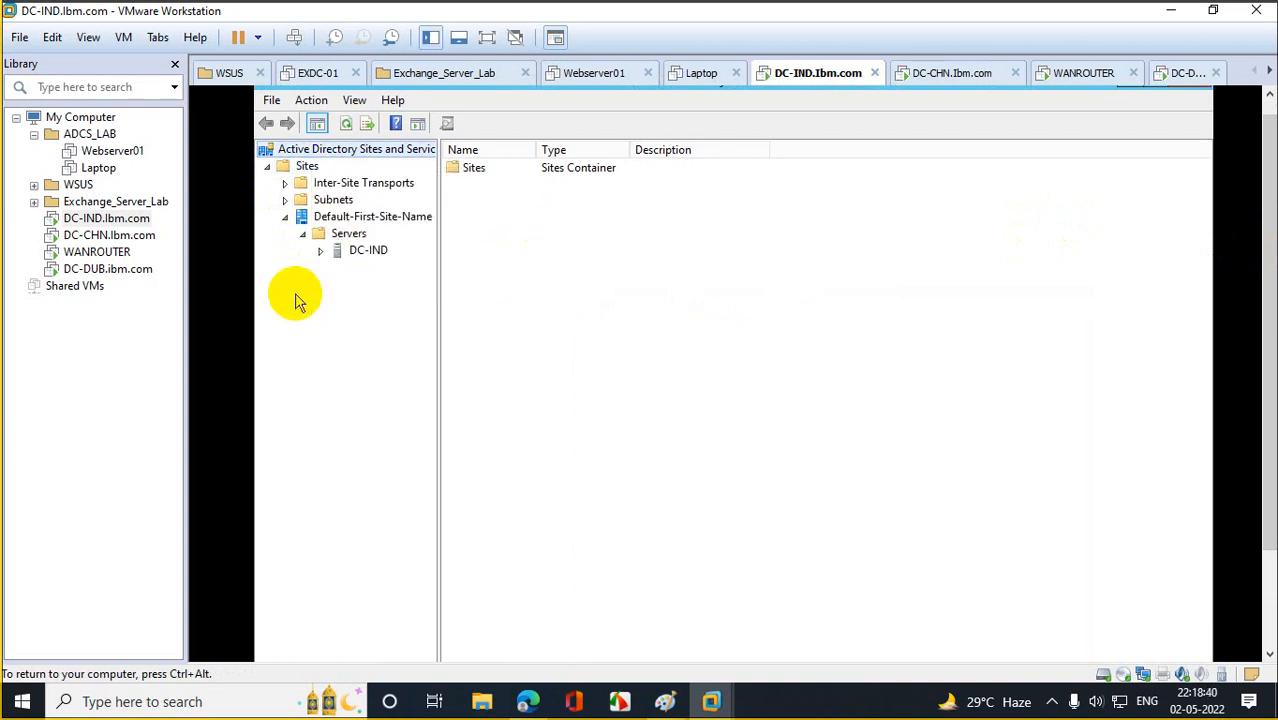
# Rename Default-First-Site-Name to India and expand its Servers folder.
pyautogui.rightClick(340, 216)
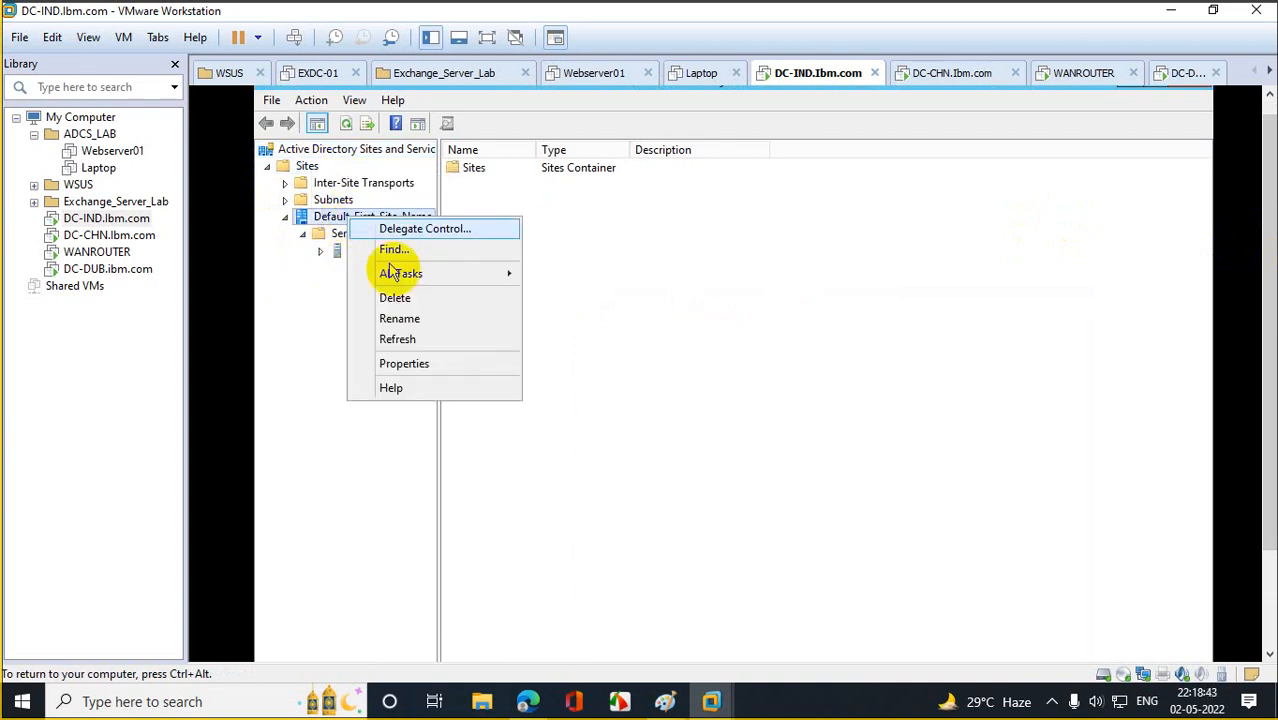
pyautogui.click(400, 319)
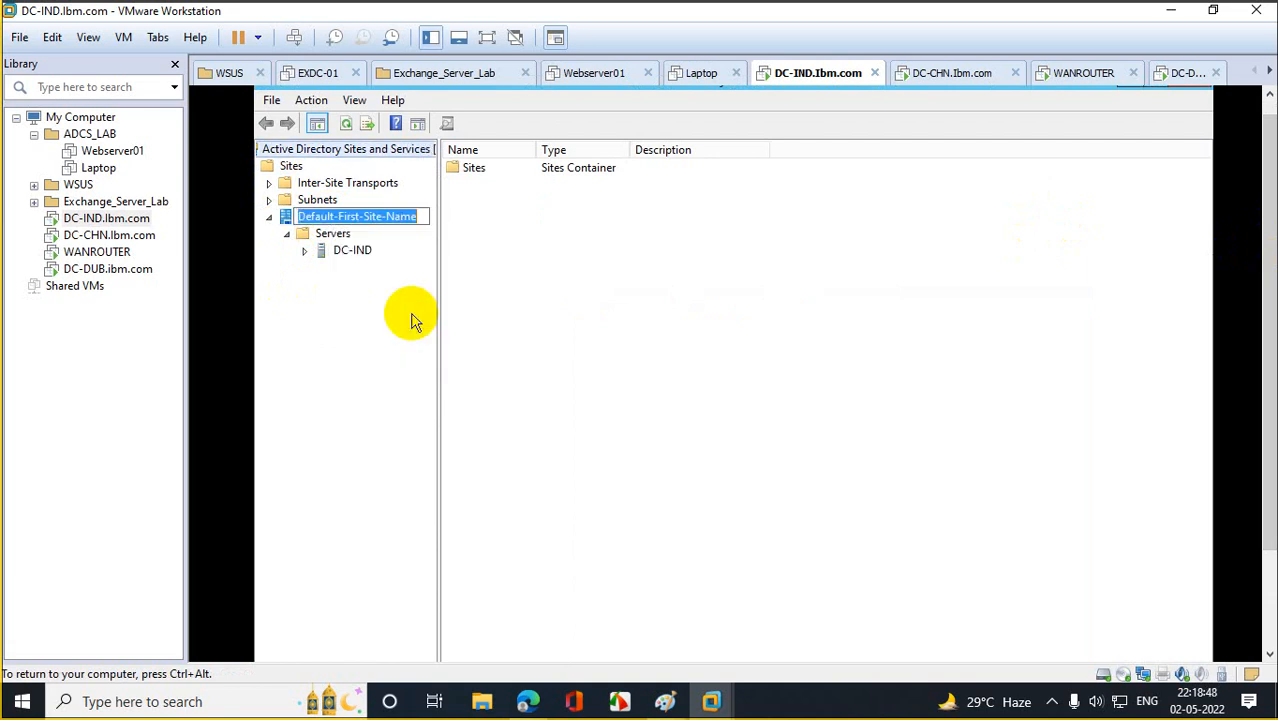
pyautogui.write('India')
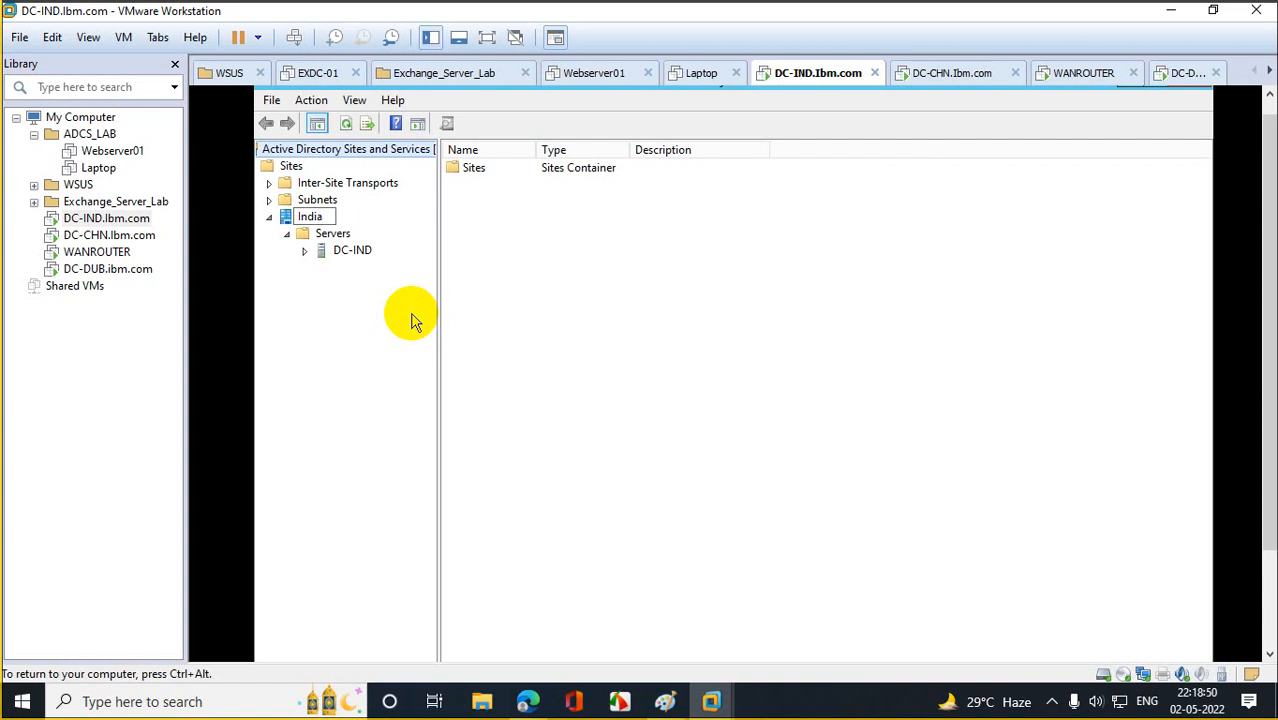
pyautogui.write('_')
pyautogui.press('BackSpace')
pyautogui.press('Return')
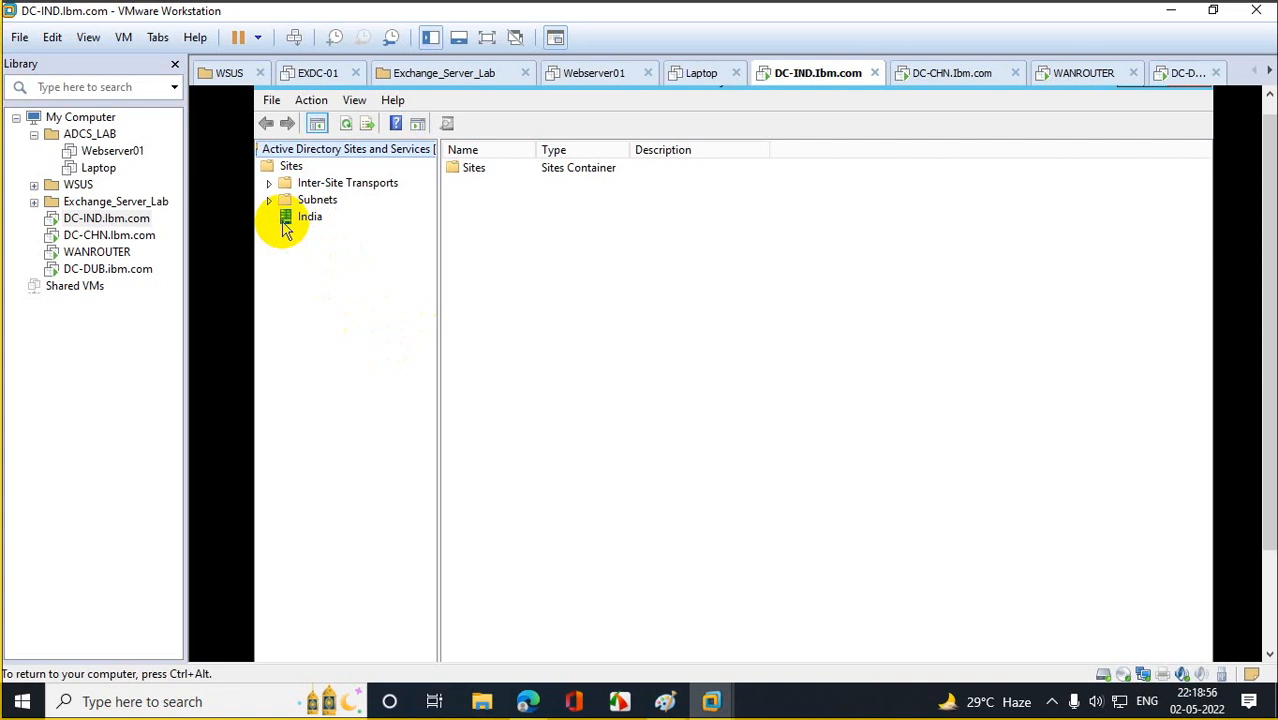
pyautogui.click(285, 224)
pyautogui.click(294, 236)
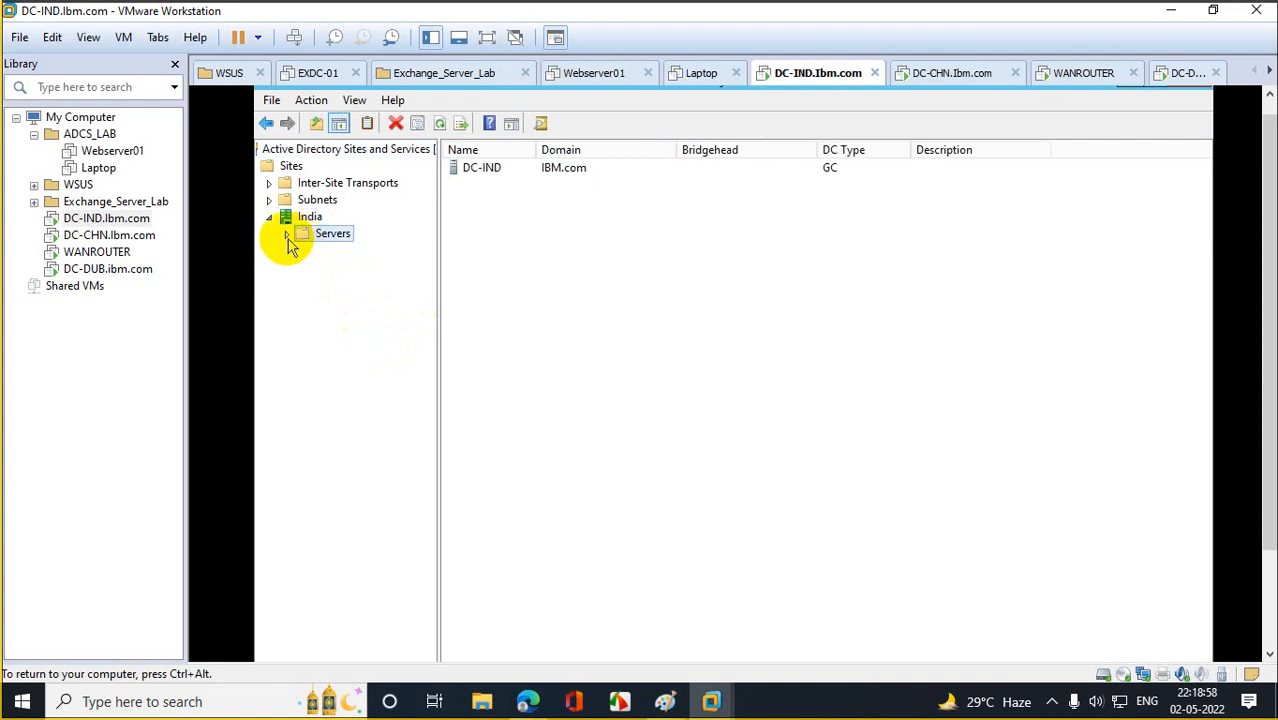
pyautogui.click(287, 236)
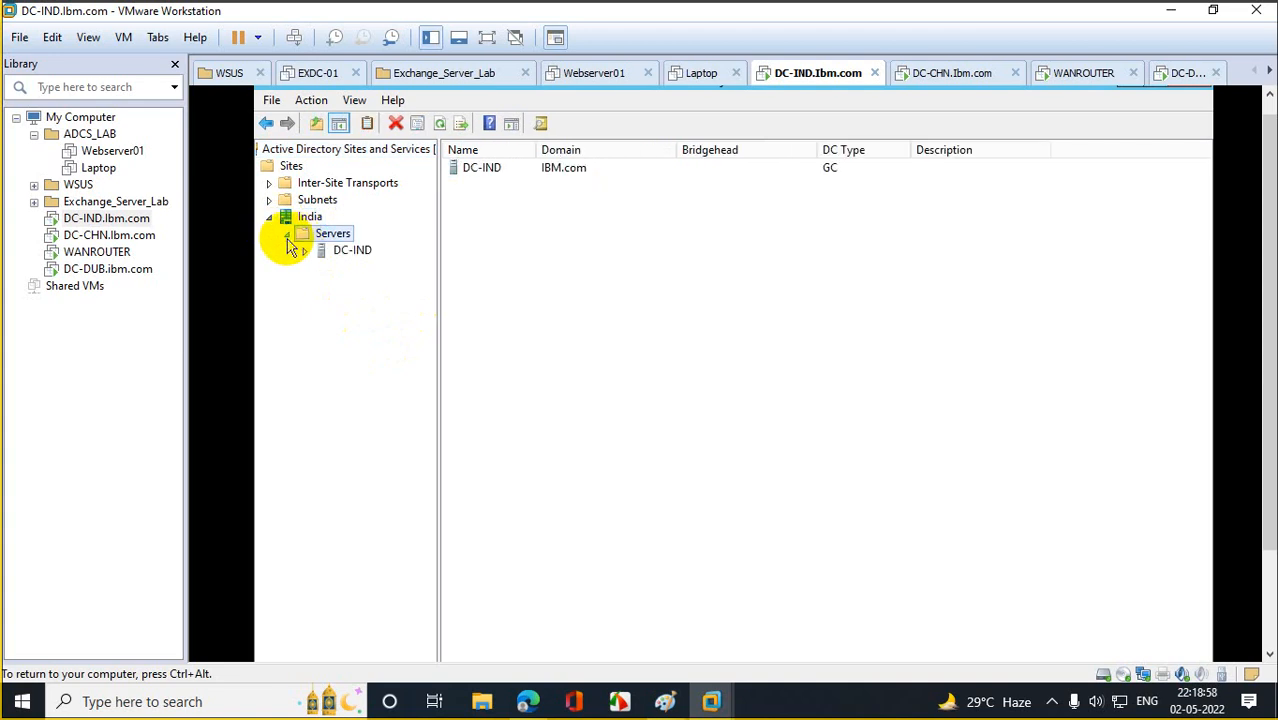
# Create a China site on DEFAULTIPSITELINK and view its Servers folder.
pyautogui.rightClick(292, 168)
pyautogui.click(372, 196)
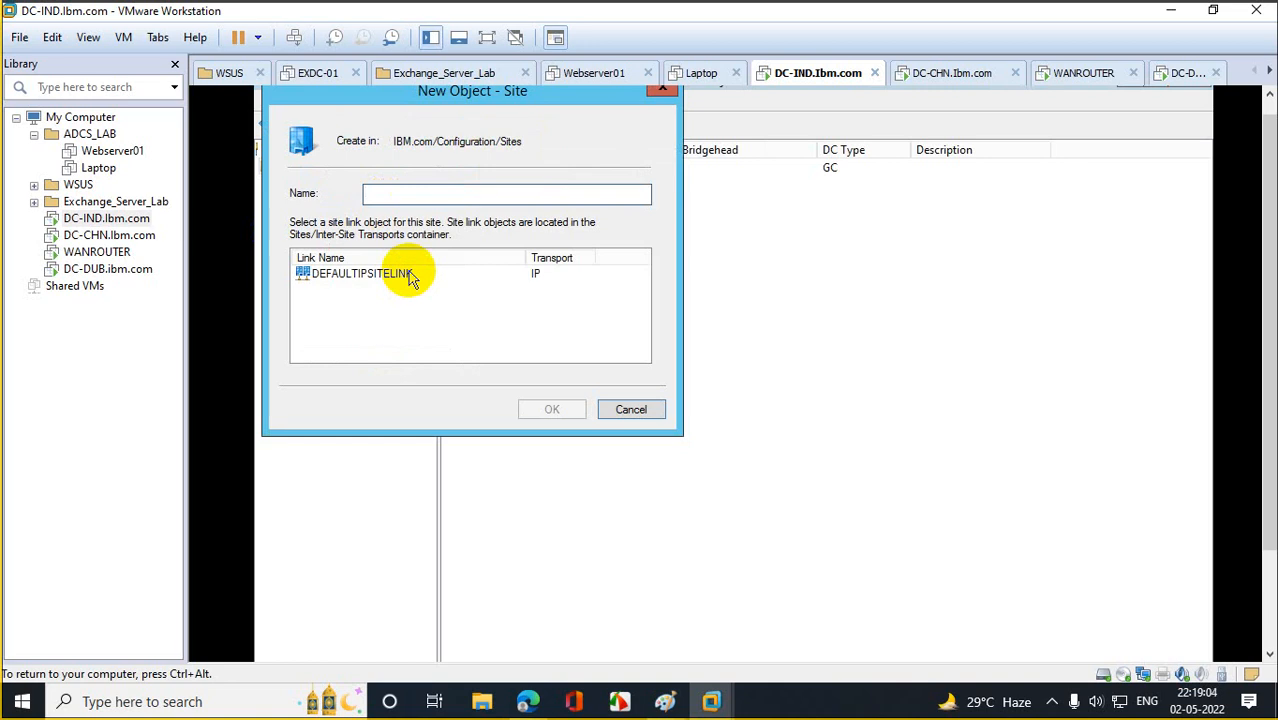
pyautogui.write('China')
pyautogui.click(414, 276)
pyautogui.click(553, 409)
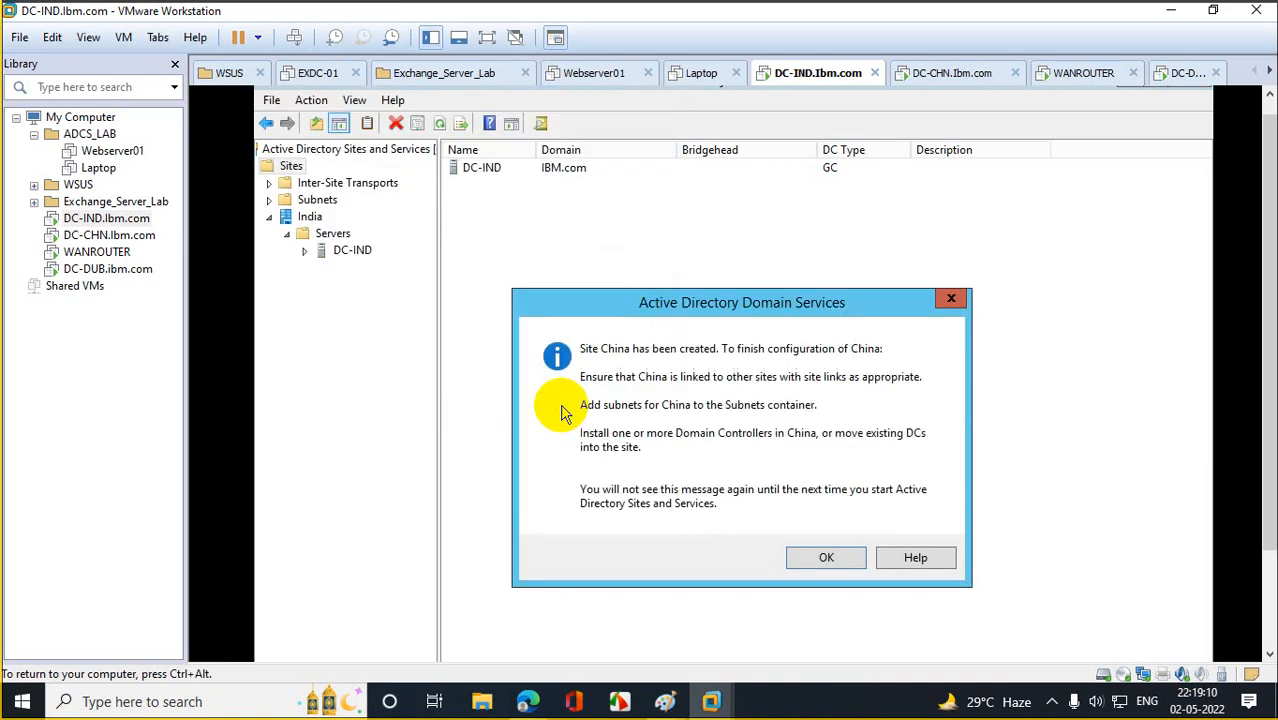
pyautogui.click(822, 558)
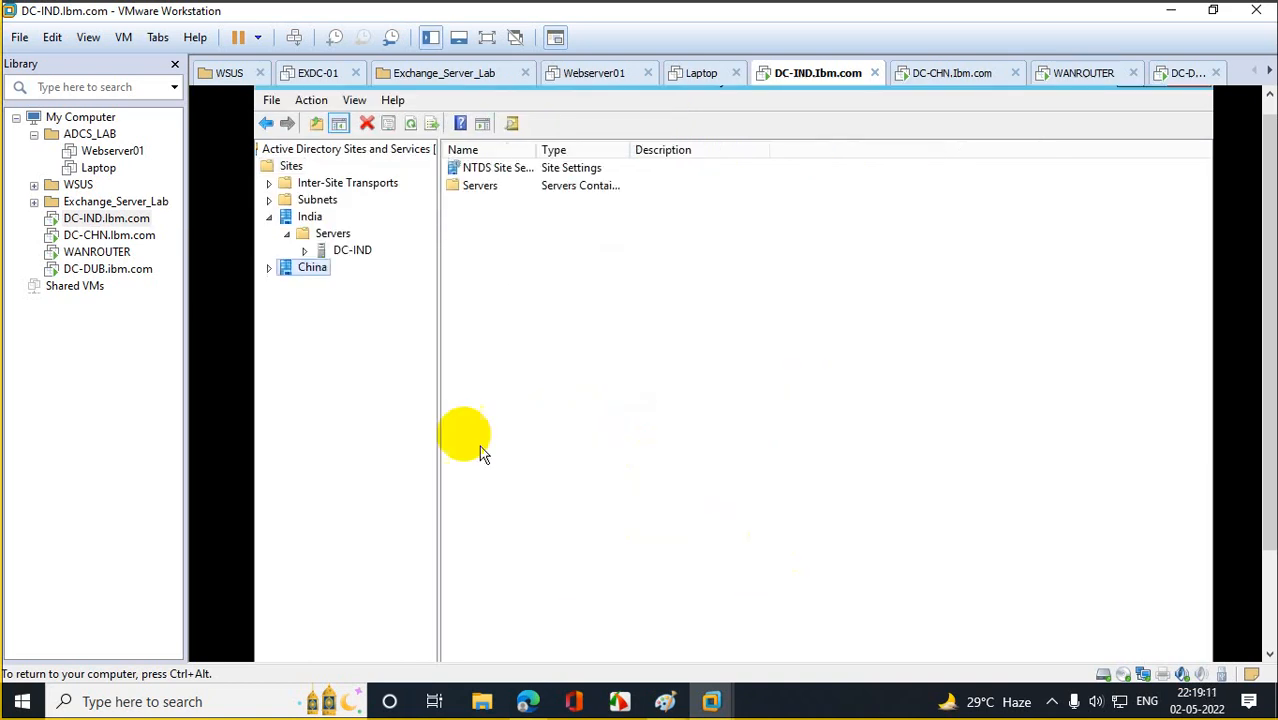
pyautogui.click(269, 268)
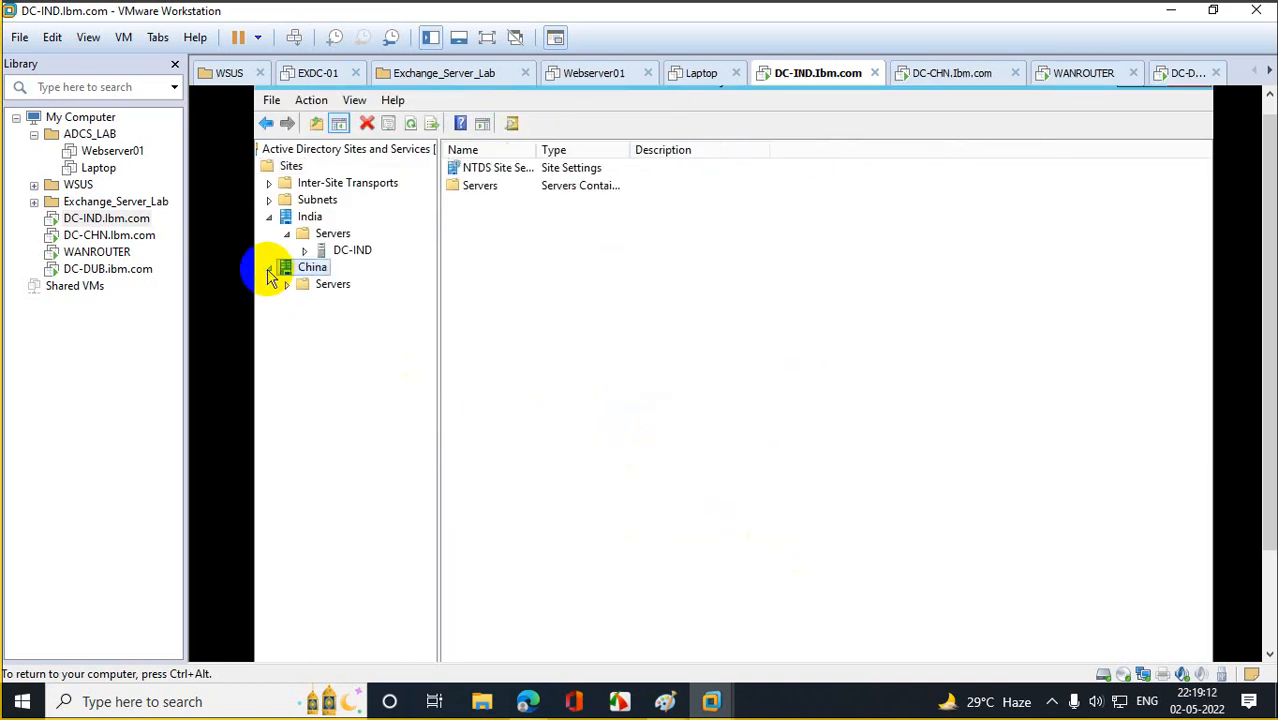
pyautogui.click(322, 286)
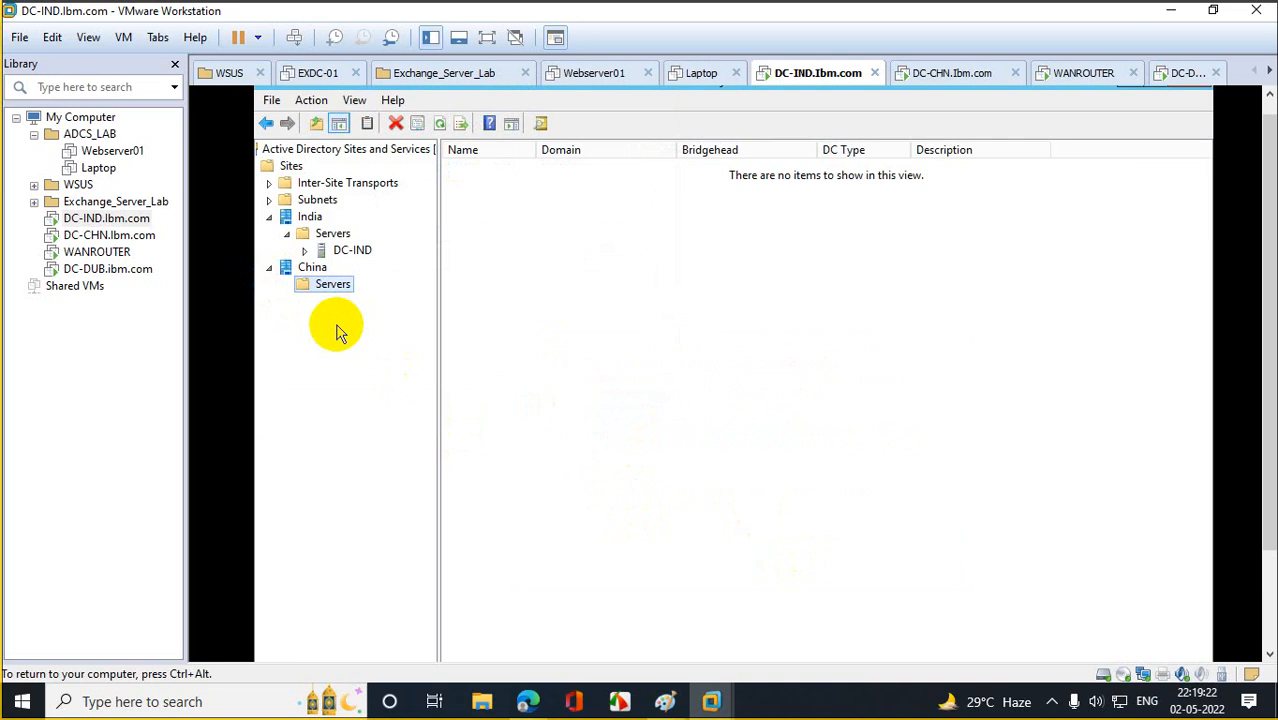
# Create a Dubai site on DEFAULTIPSITELINK, show its Servers folder, and collapse India.
pyautogui.rightClick(294, 168)
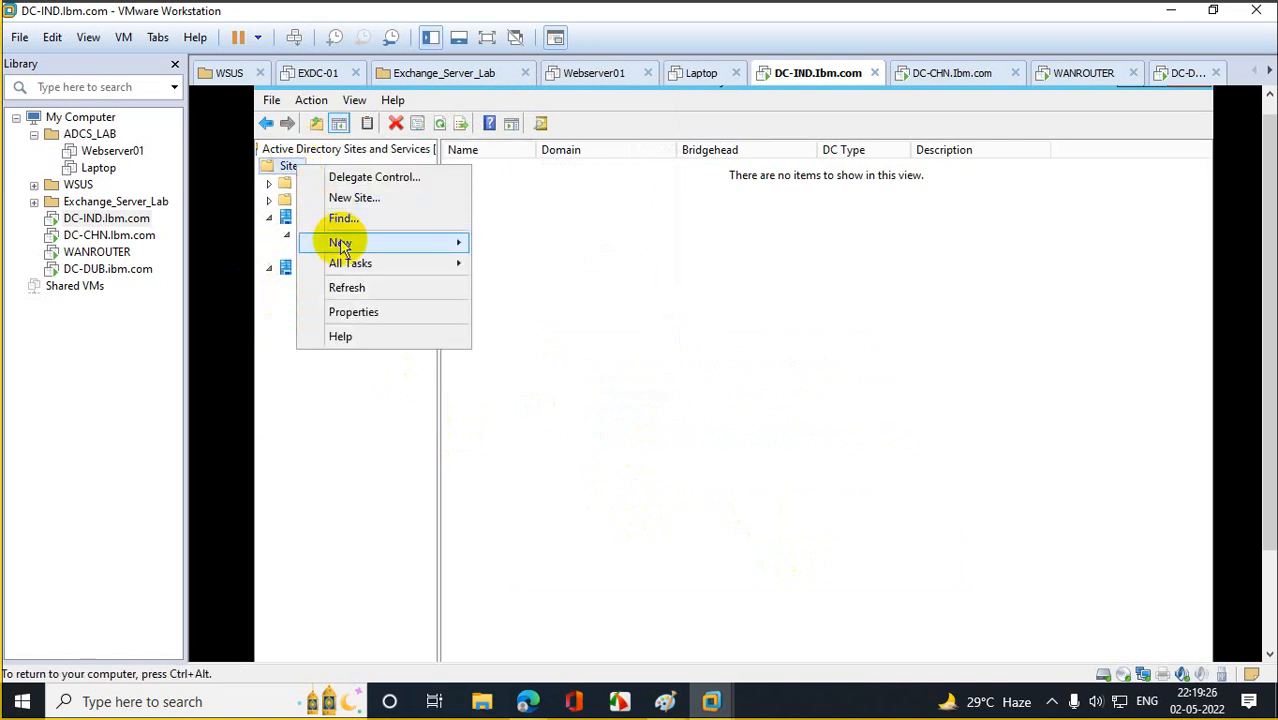
pyautogui.moveTo(340, 242)
pyautogui.click(490, 244)
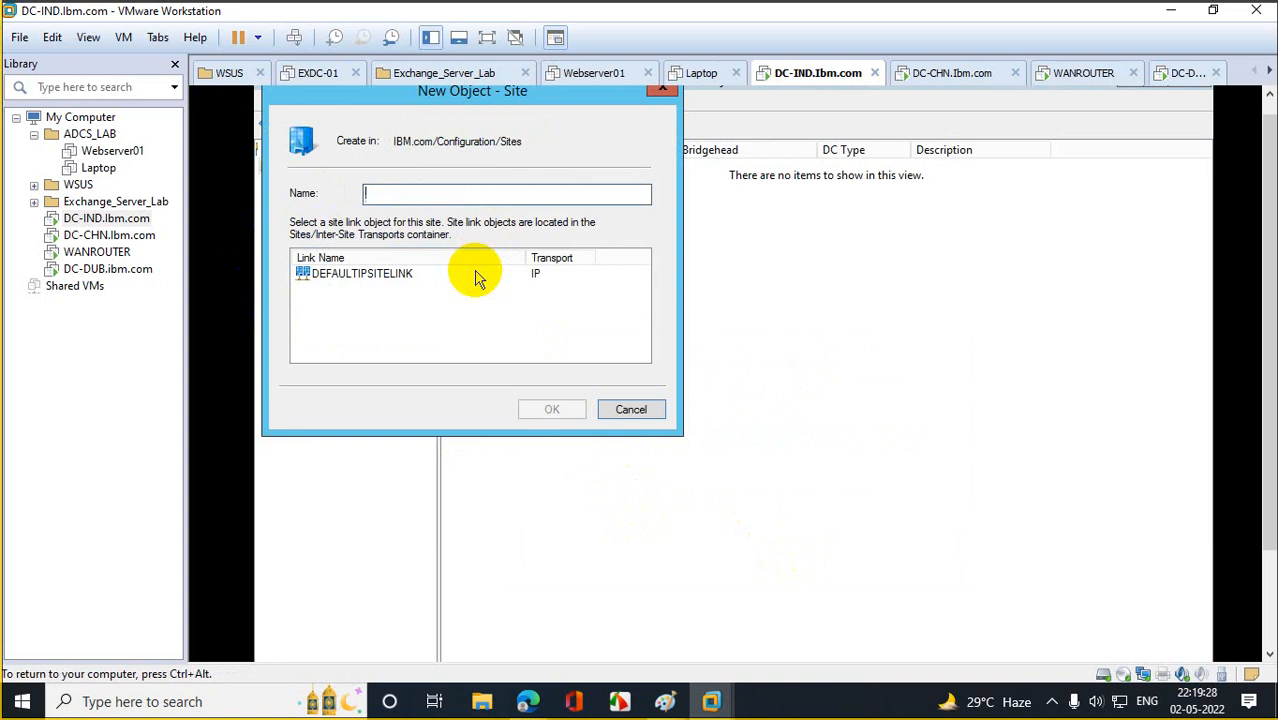
pyautogui.write('Dubai')
pyautogui.click(399, 275)
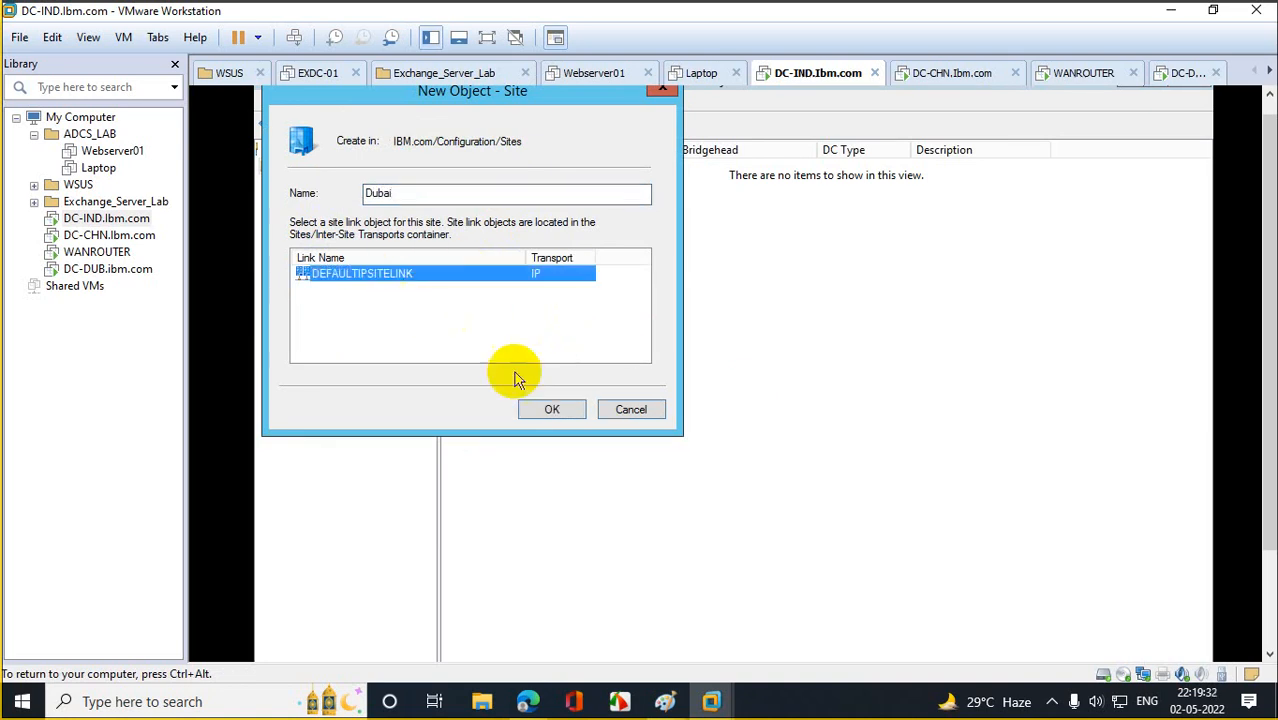
pyautogui.click(549, 409)
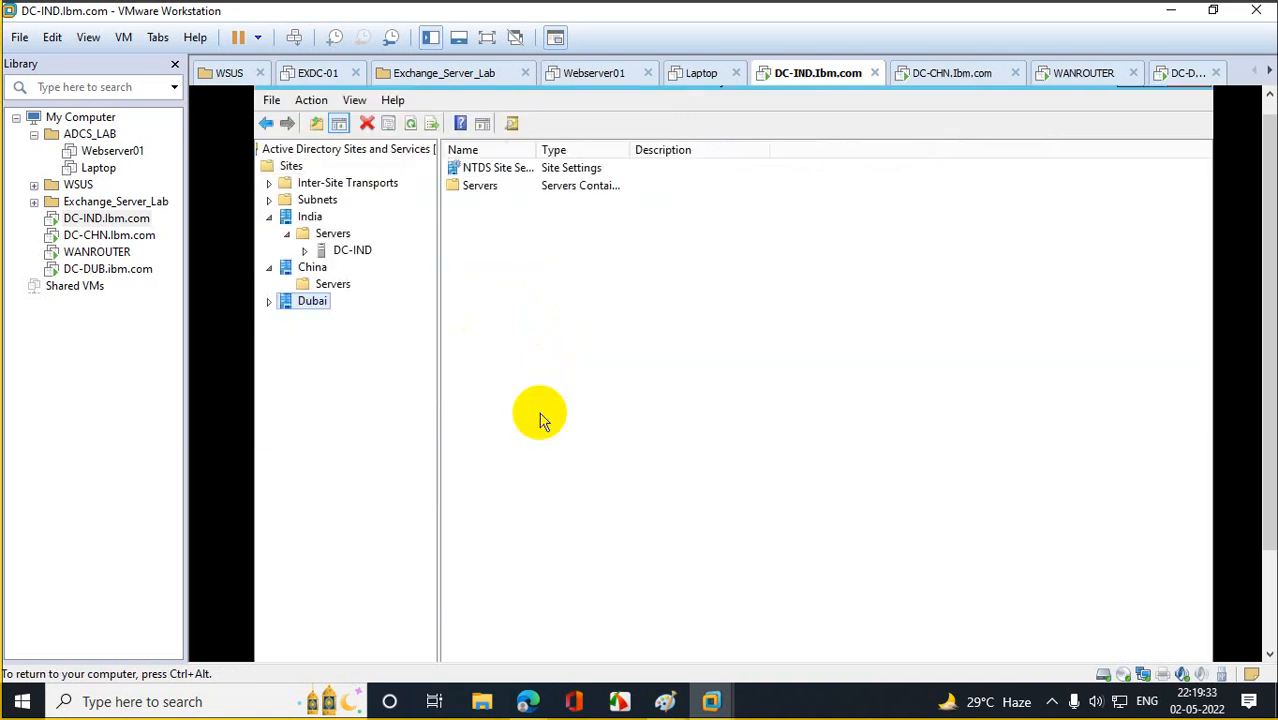
pyautogui.click(269, 302)
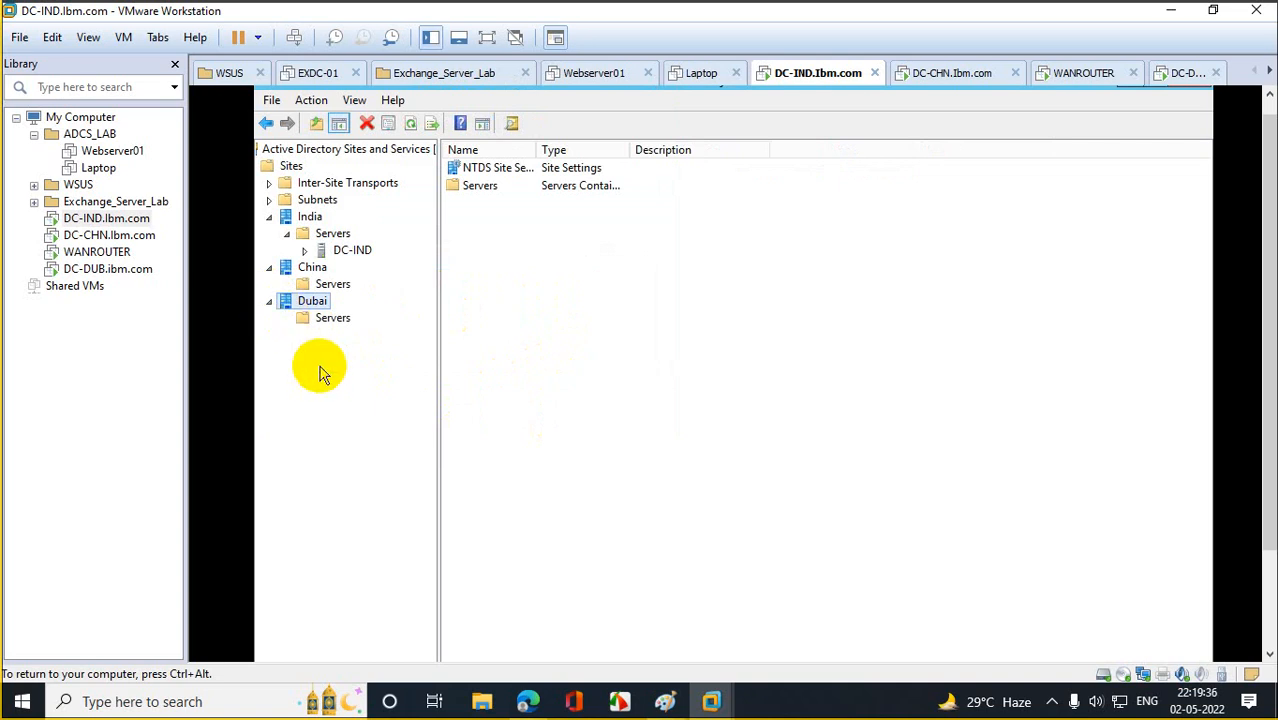
pyautogui.click(320, 318)
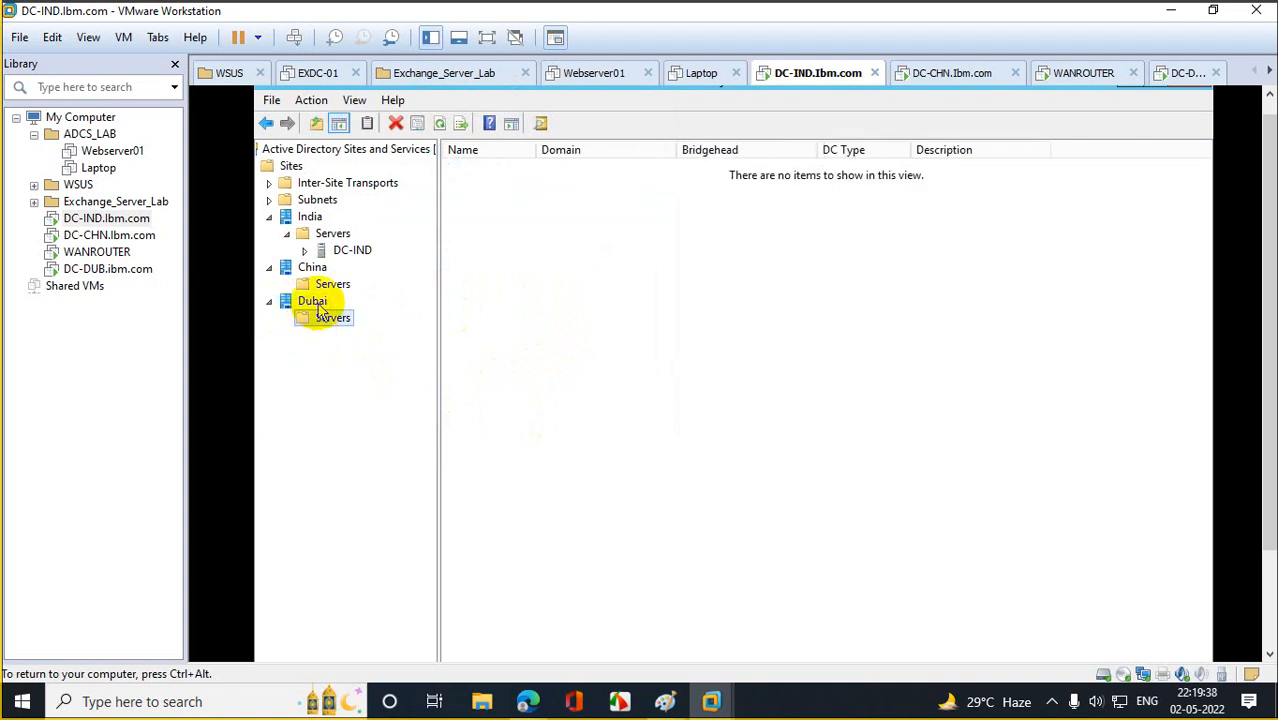
pyautogui.click(269, 217)
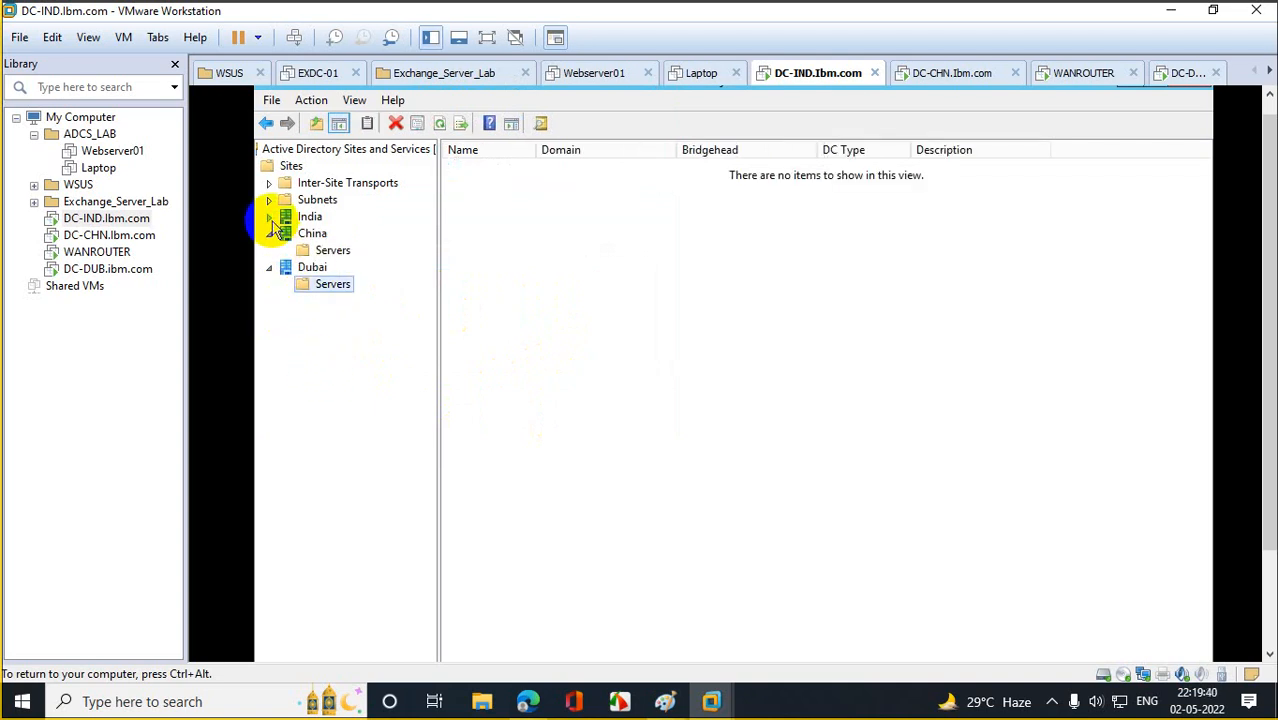
# Create subnet 10.10.10.0/24 assigned to the India site.
pyautogui.rightClick(308, 200)
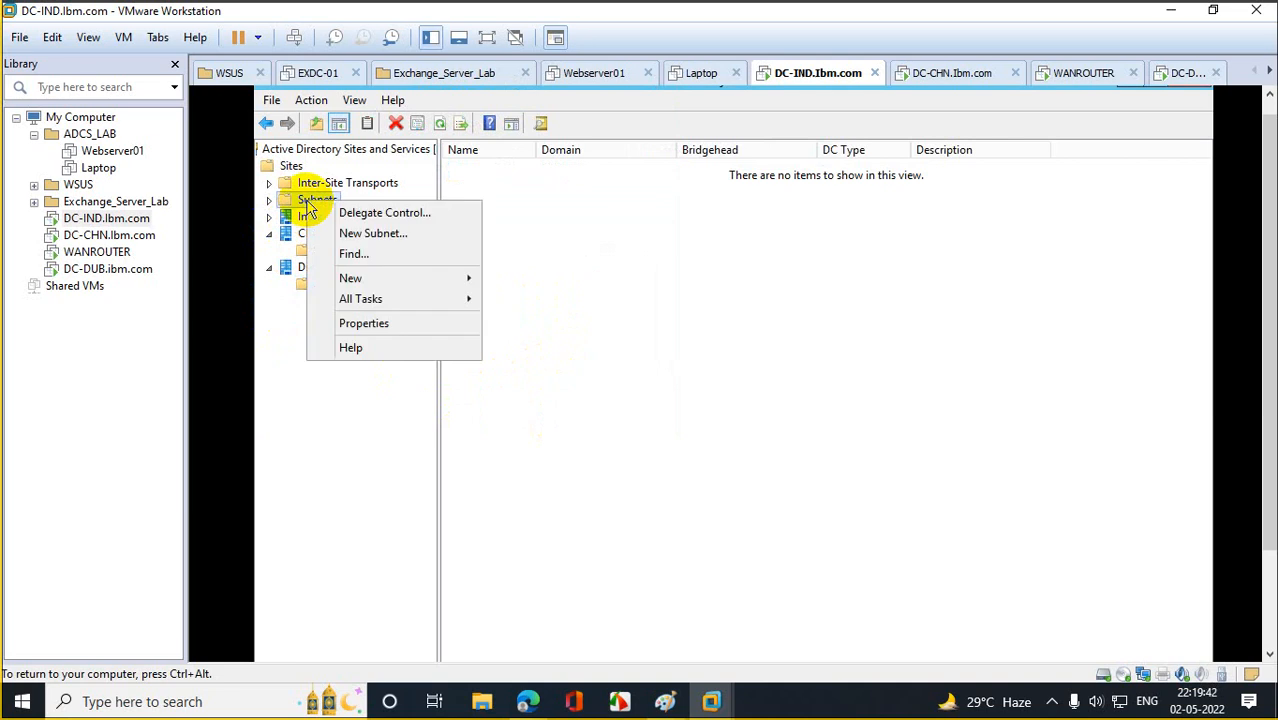
pyautogui.click(375, 234)
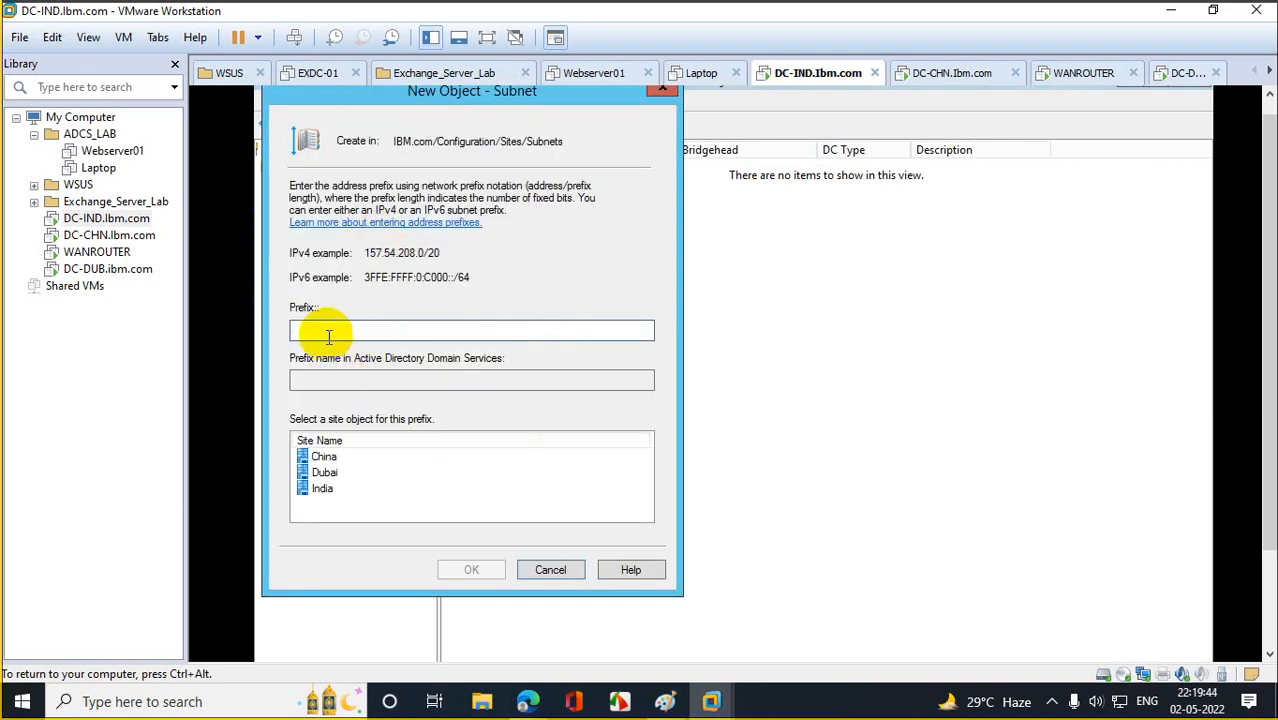
pyautogui.write('10.10.10.10')
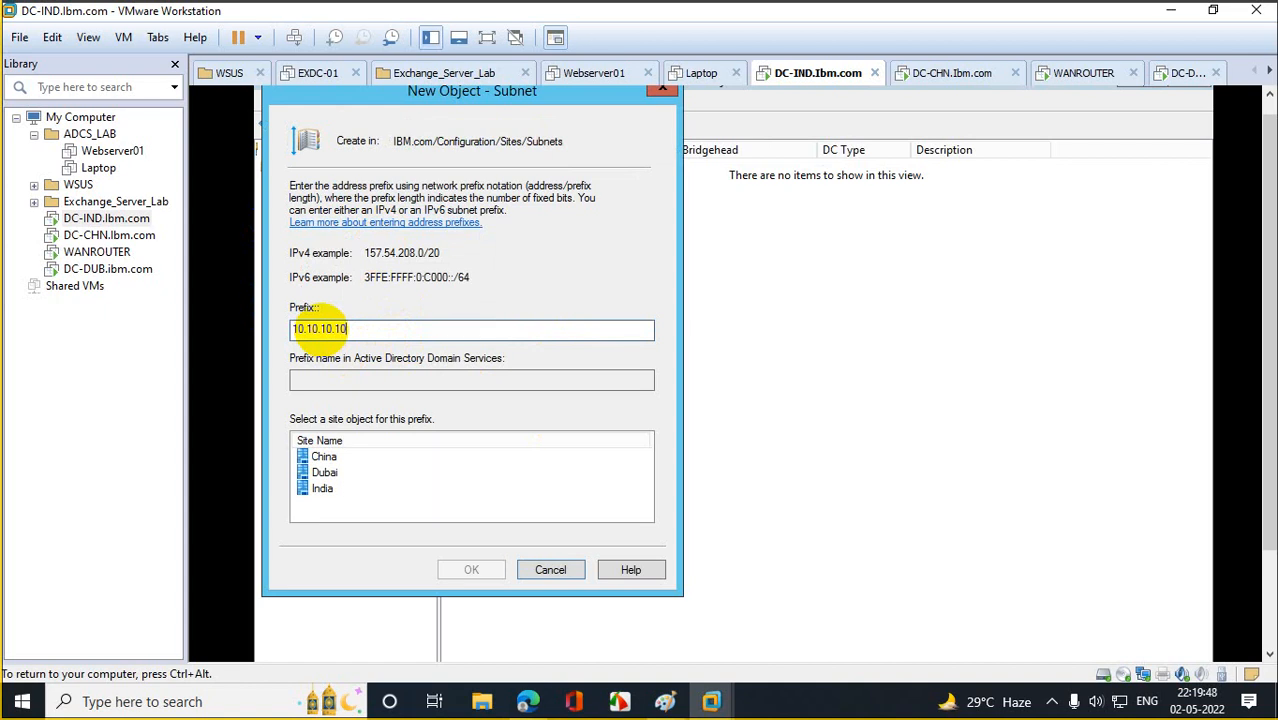
pyautogui.press('BackSpace')
pyautogui.press('BackSpace')
pyautogui.write('0/24')
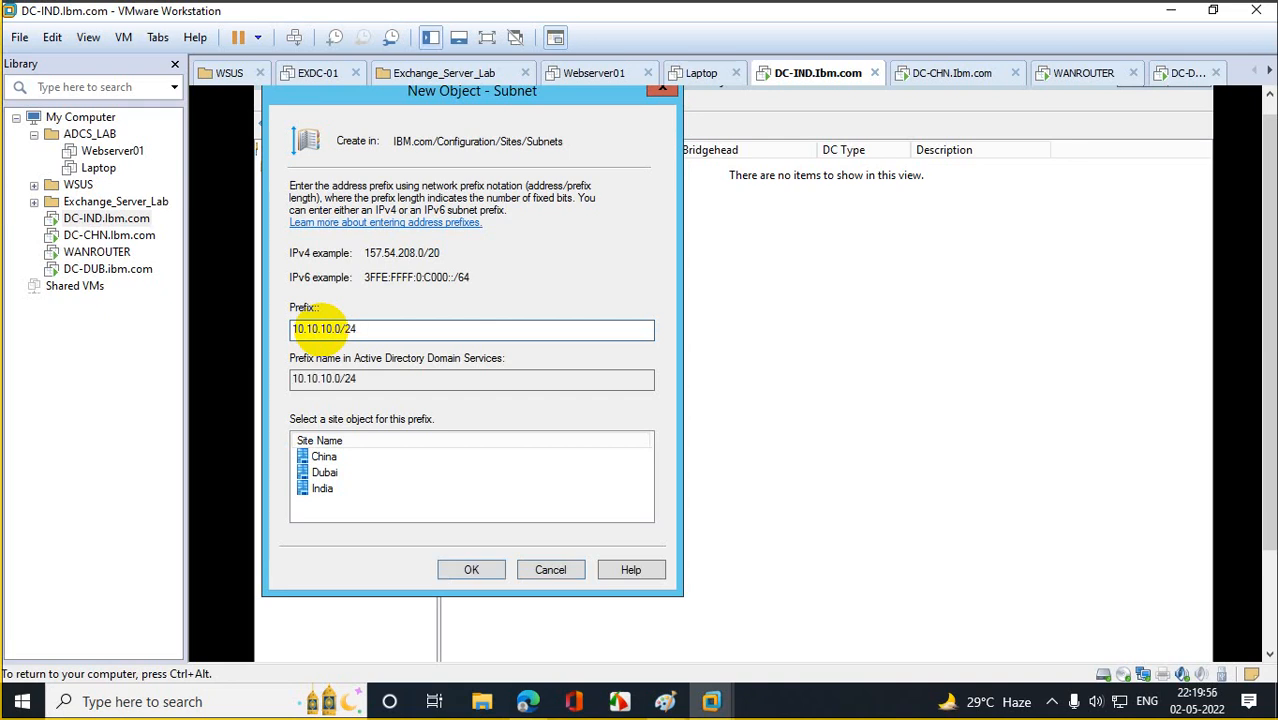
pyautogui.click(331, 495)
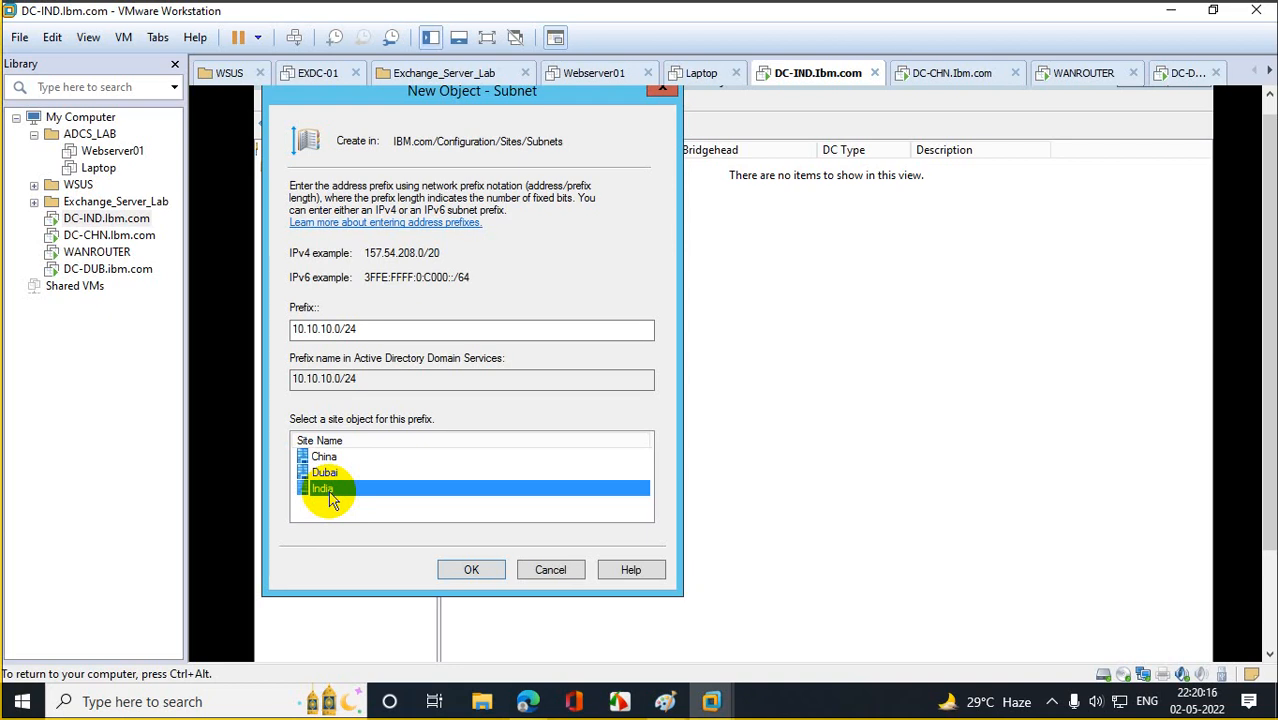
pyautogui.click(471, 569)
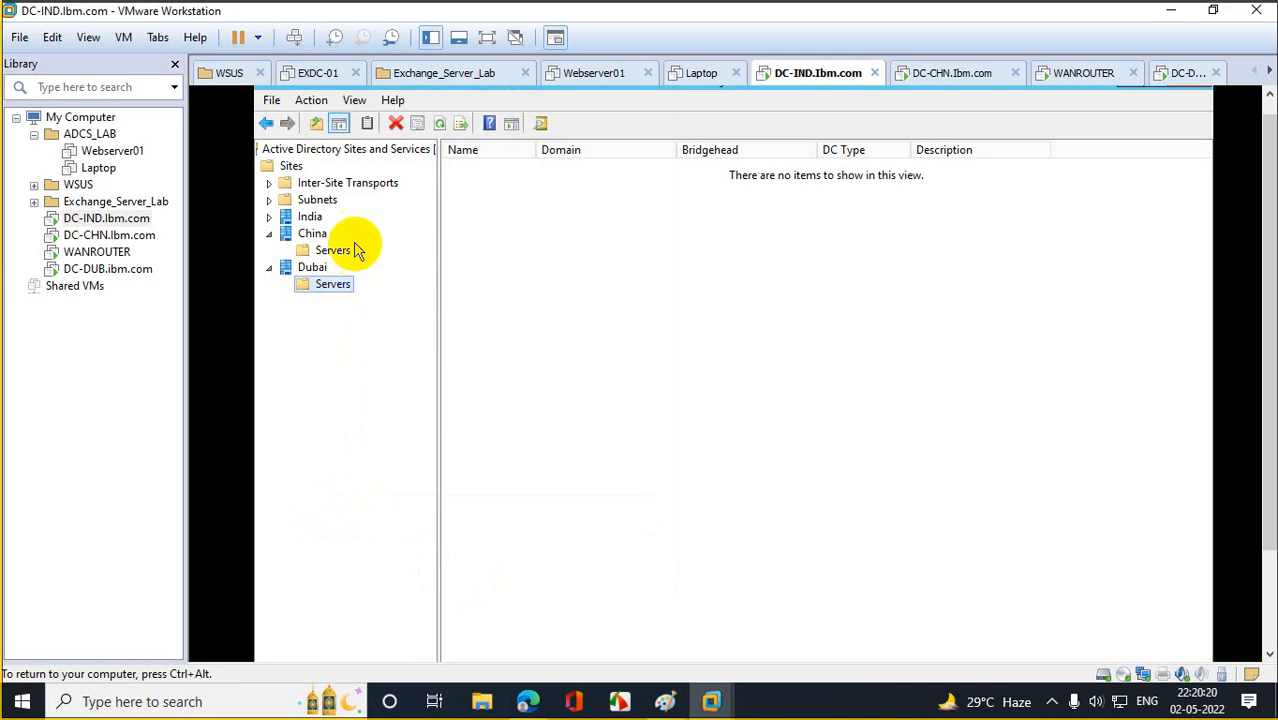
# Create subnet 20.20.20.0/24 assigned to the China site.
pyautogui.rightClick(316, 200)
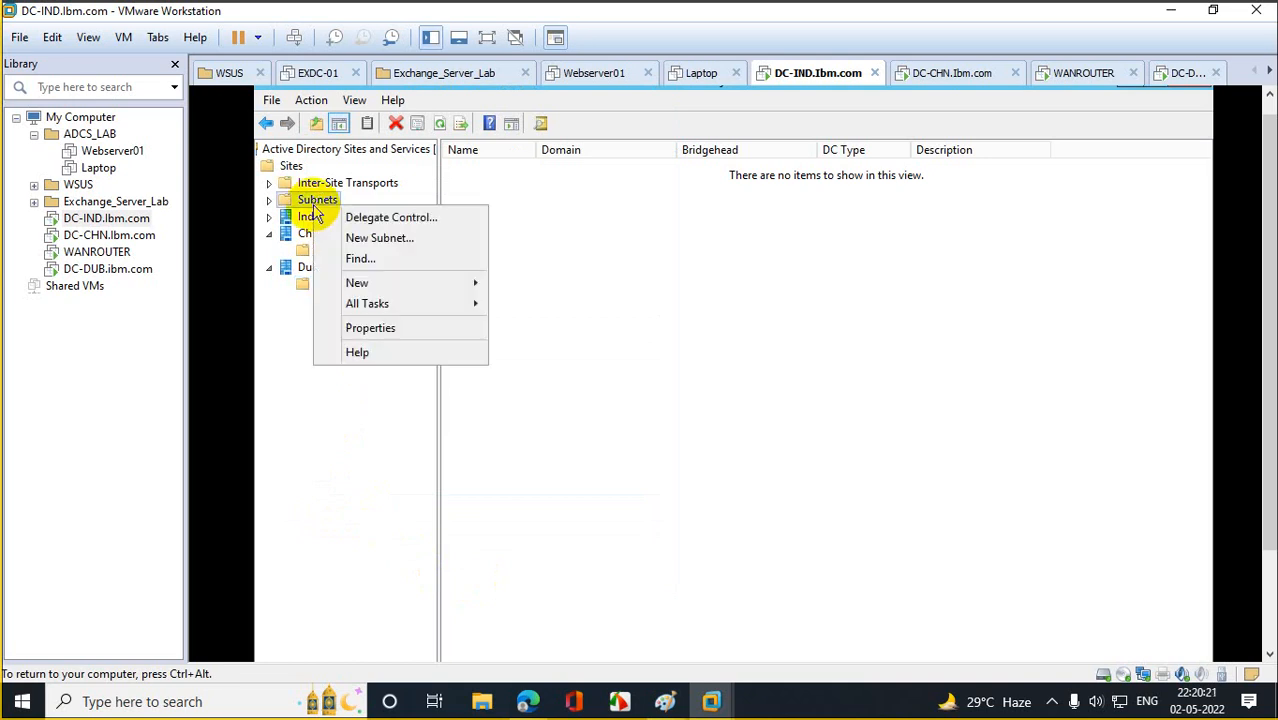
pyautogui.click(360, 238)
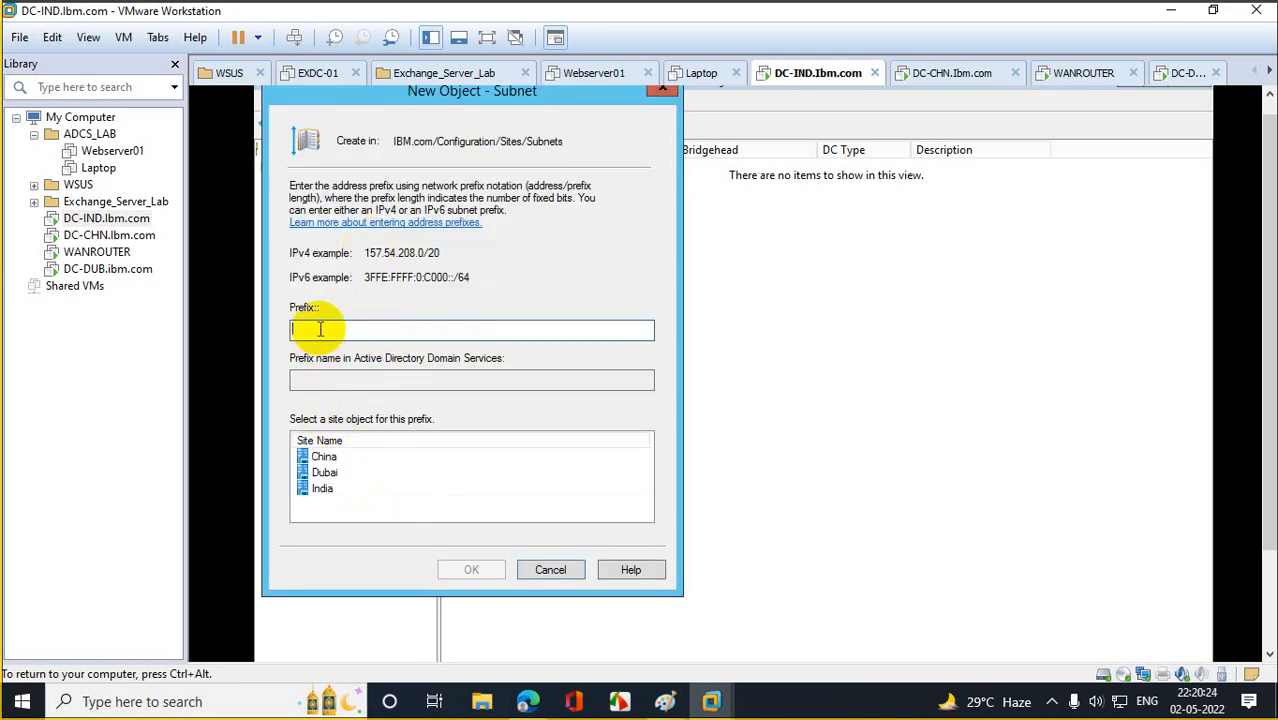
pyautogui.write('20.20.20.0/24')
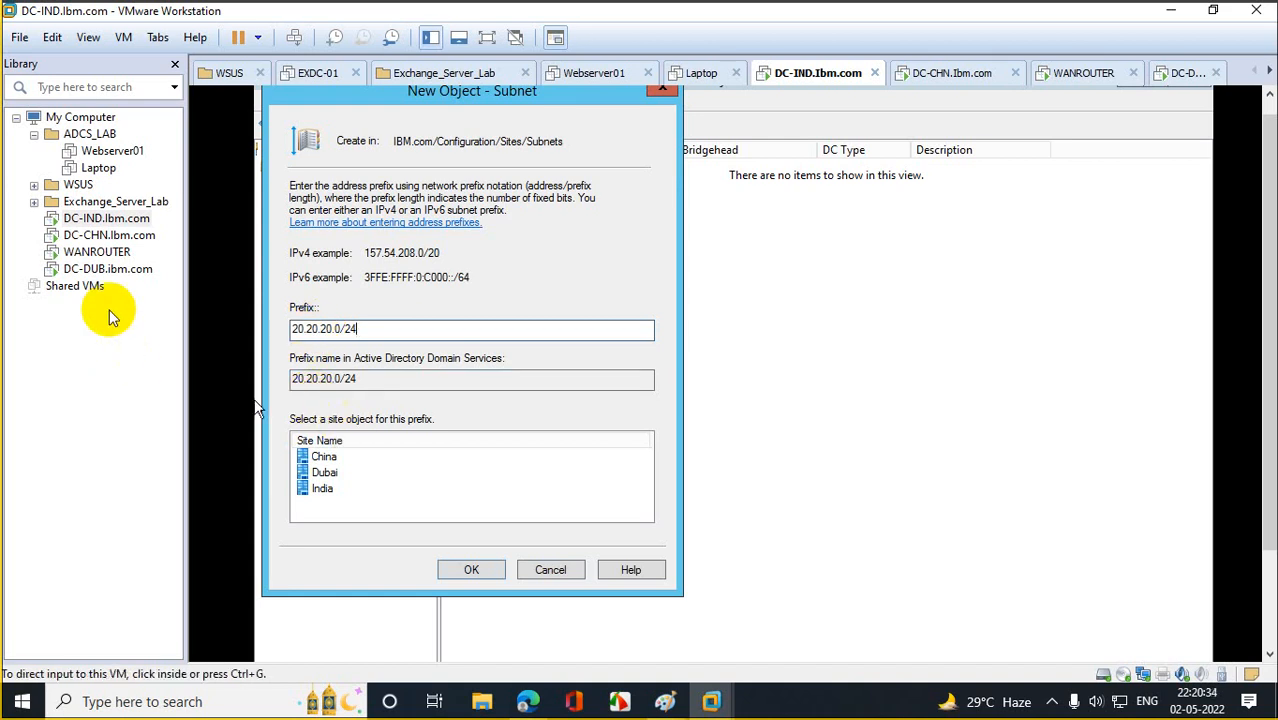
pyautogui.click(118, 236)
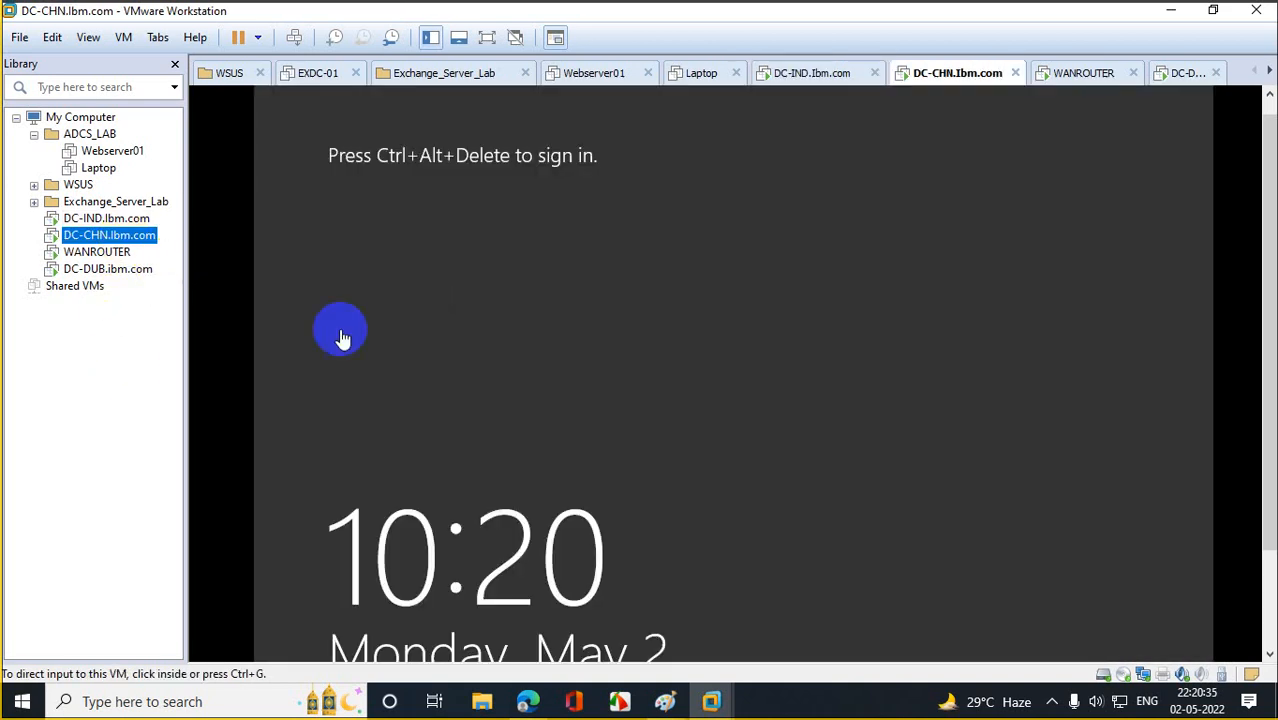
pyautogui.click(110, 220)
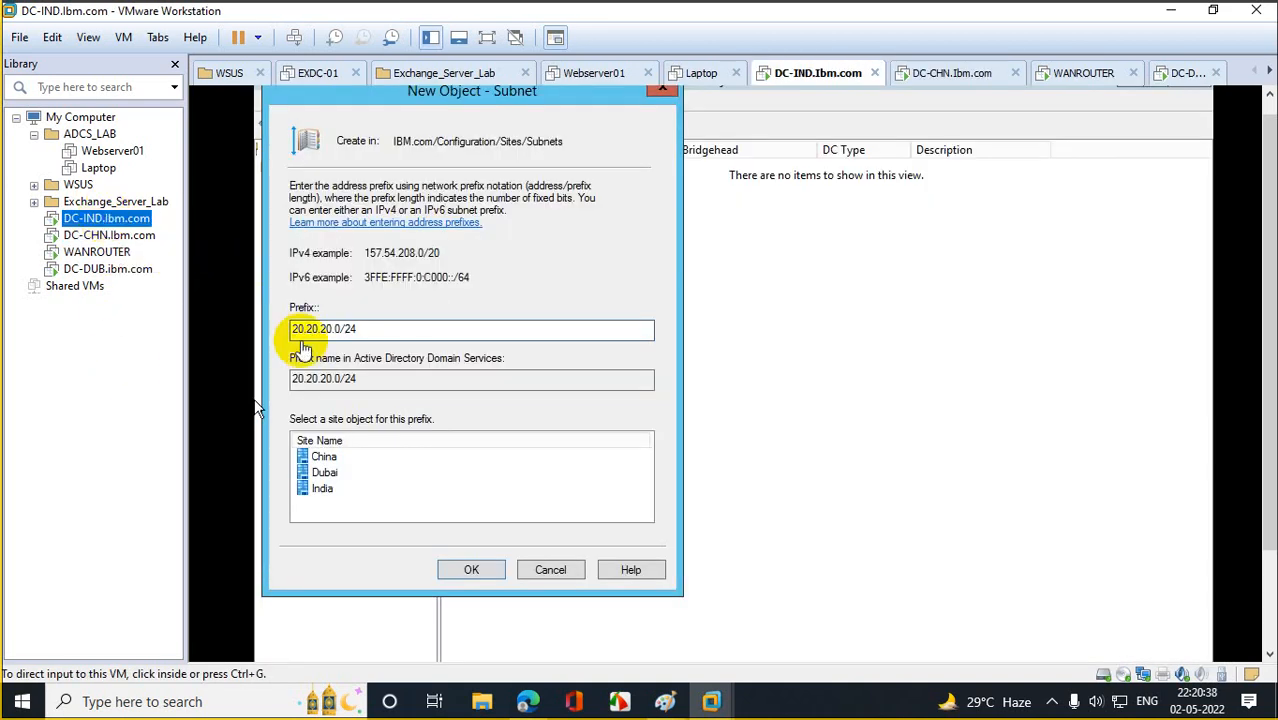
pyautogui.click(322, 458)
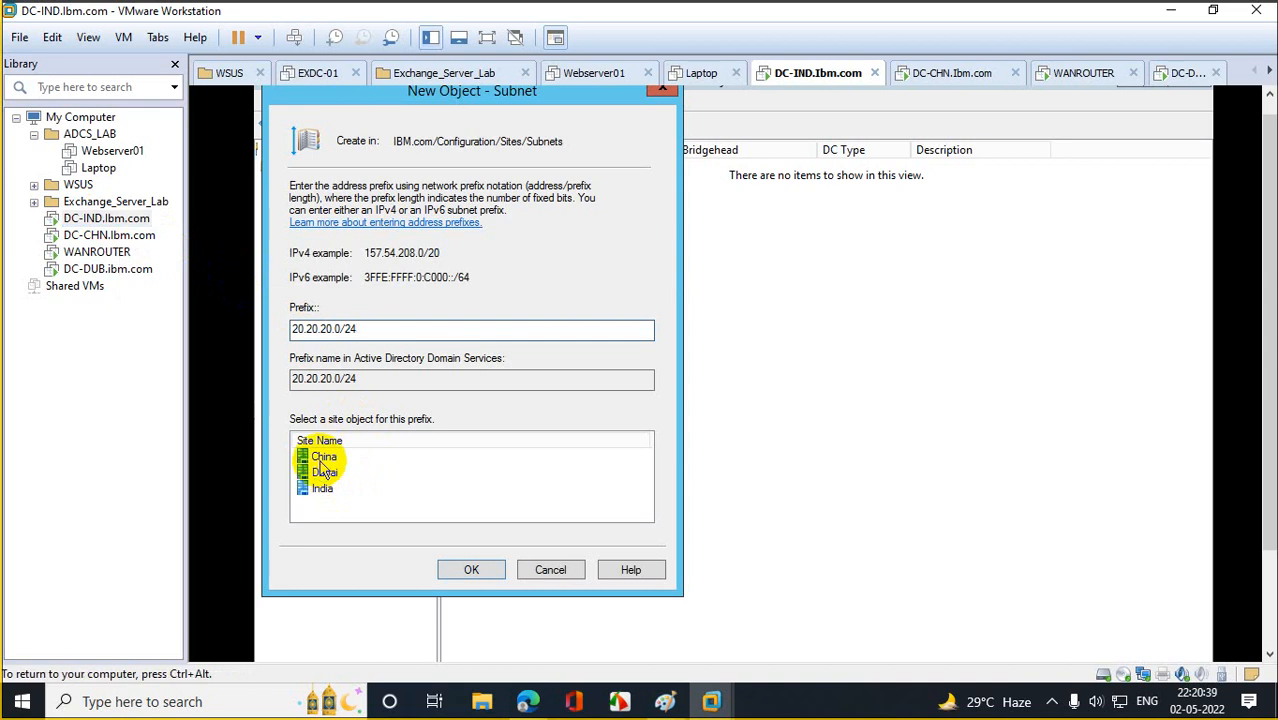
pyautogui.click(470, 569)
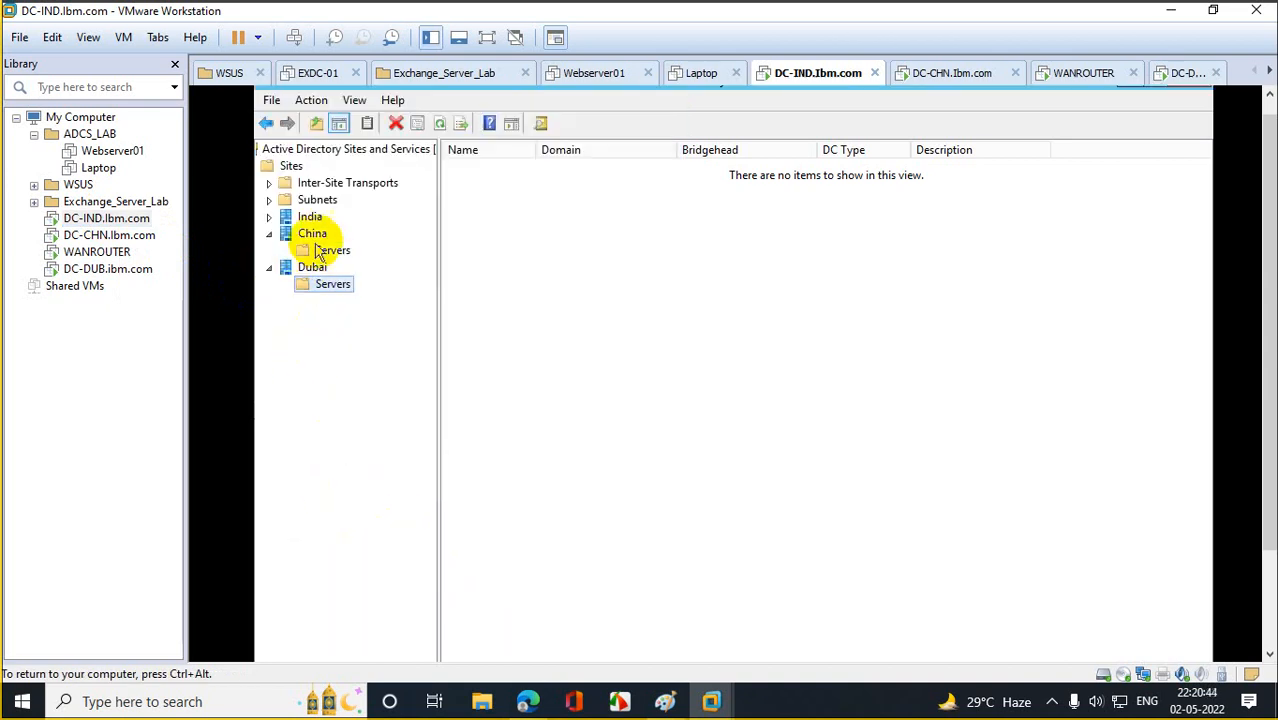
# Create subnet 30.30.30.0/24 assigned to the Dubai site.
pyautogui.rightClick(322, 203)
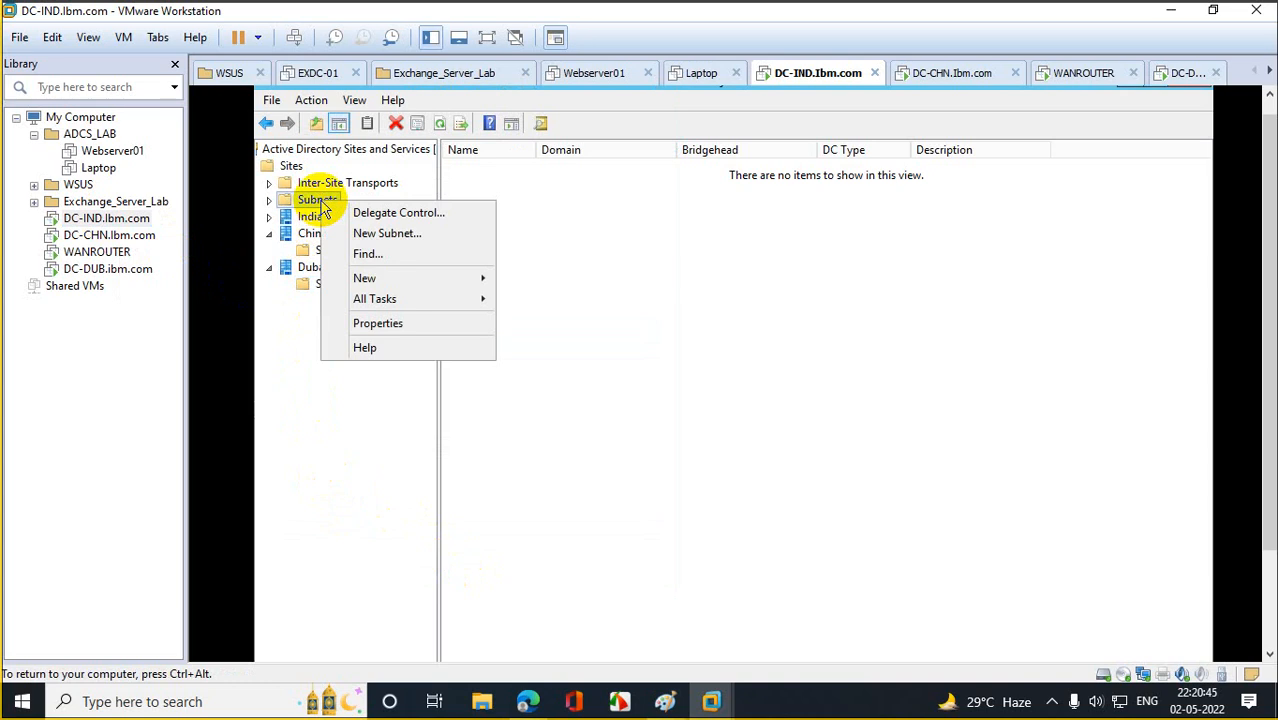
pyautogui.click(372, 232)
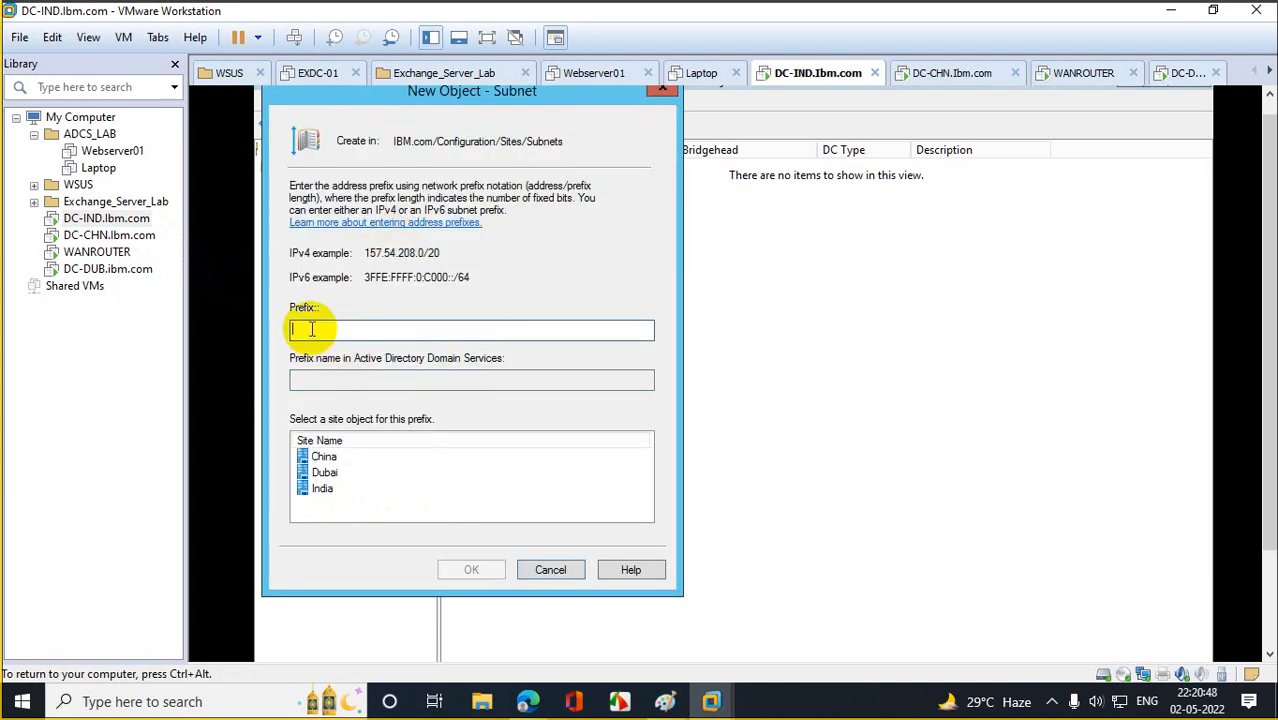
pyautogui.write('Dubaiu')
pyautogui.press('BackSpace')
pyautogui.press('BackSpace')
pyautogui.press('BackSpace')
pyautogui.press('BackSpace')
pyautogui.press('BackSpace')
pyautogui.press('BackSpace')
pyautogui.write('Dubau')
pyautogui.press('BackSpace')
pyautogui.press('BackSpace')
pyautogui.write('i')
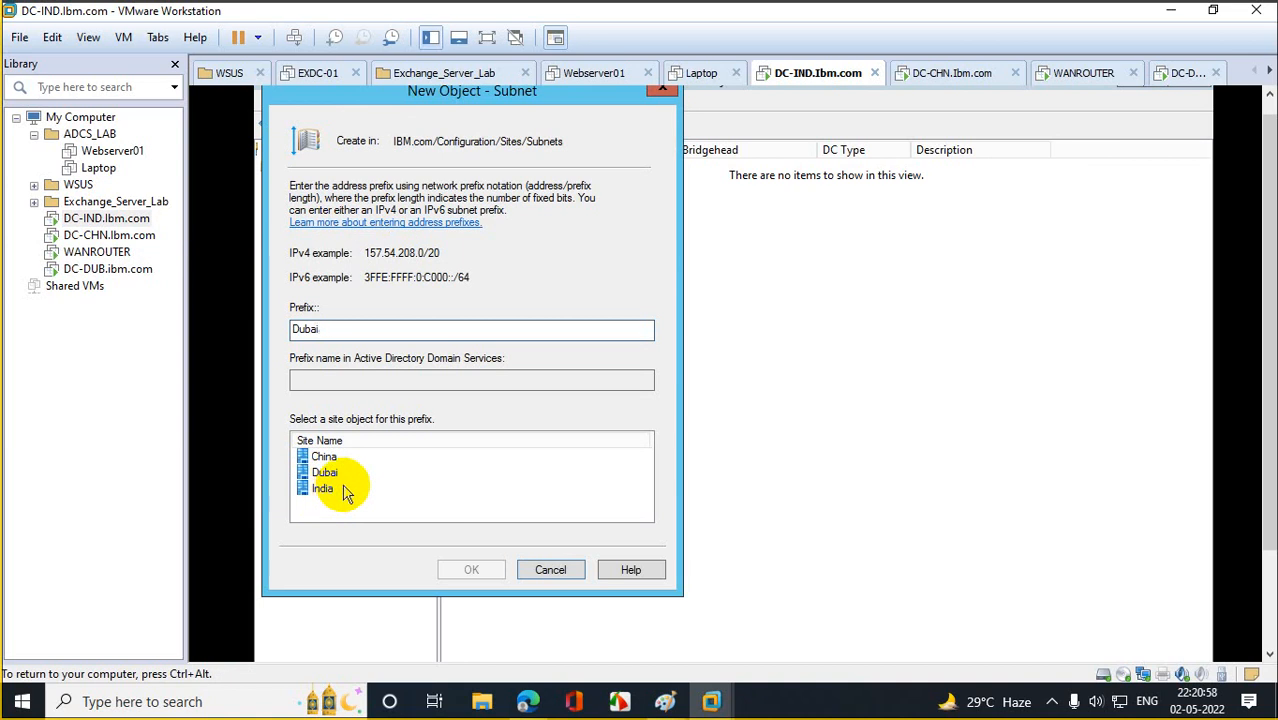
pyautogui.moveTo(342, 331); pyautogui.dragTo(256, 343)
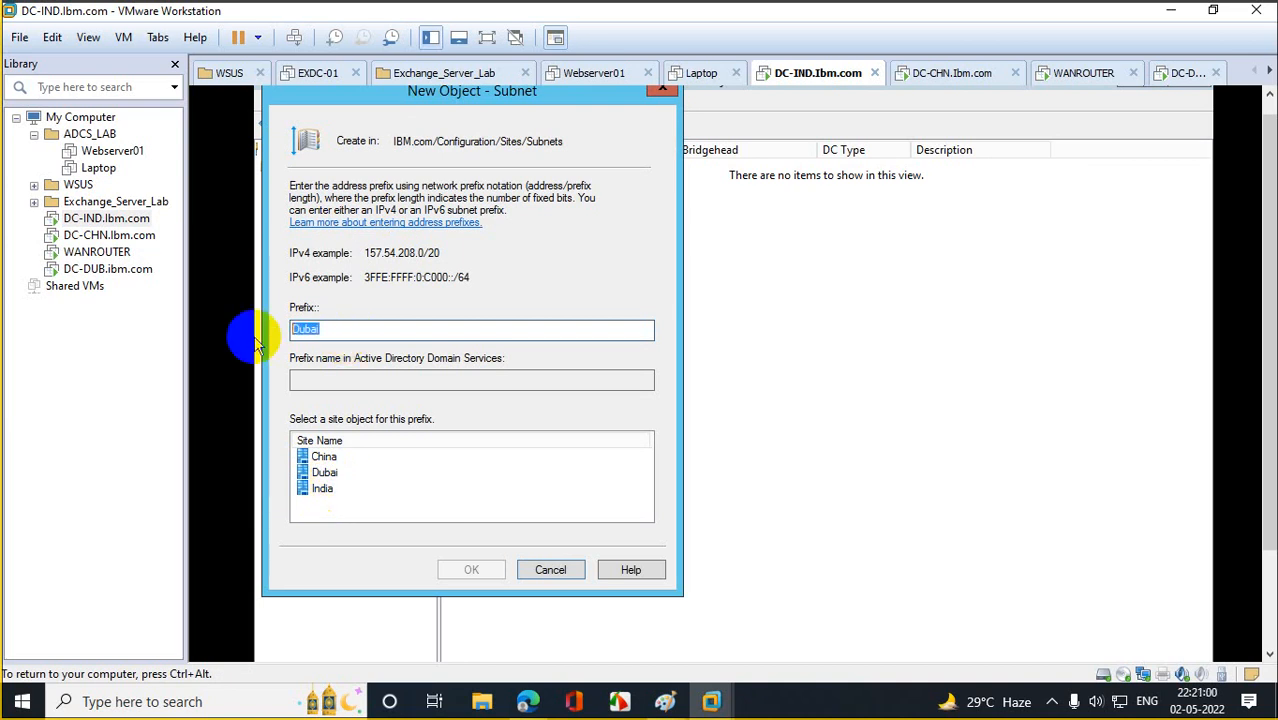
pyautogui.write('30.30.30.0/24')
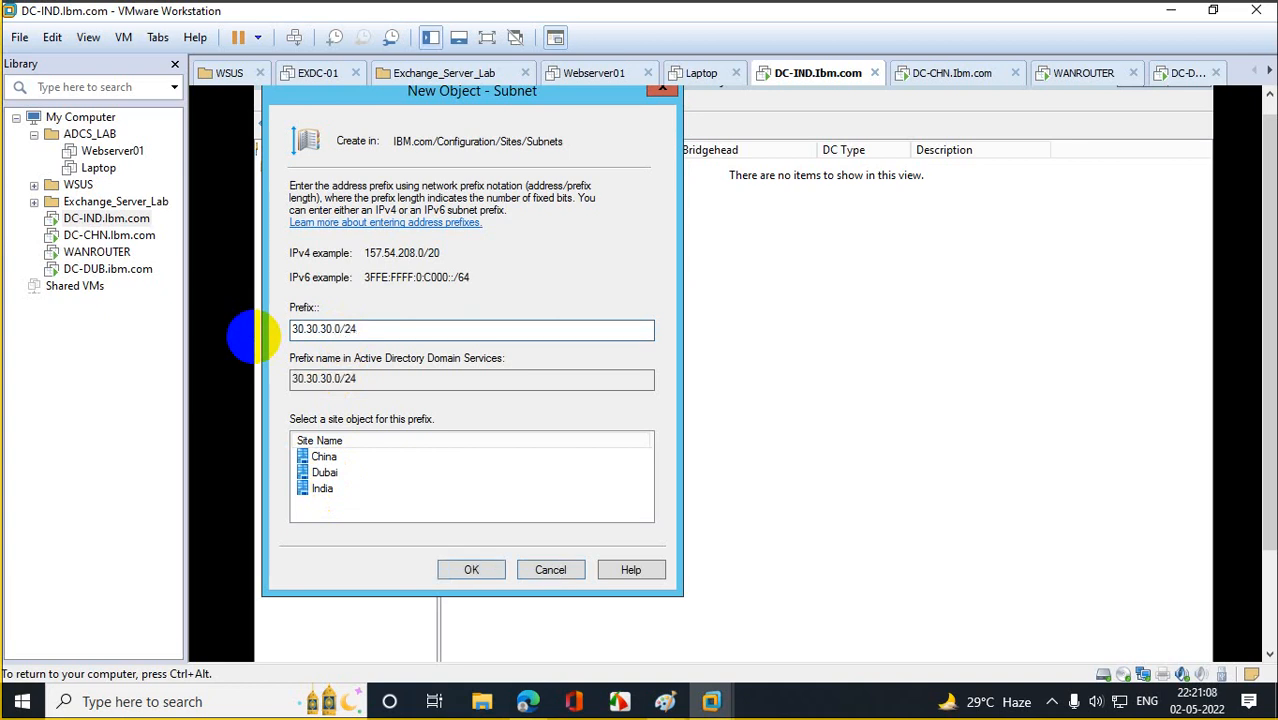
pyautogui.click(336, 475)
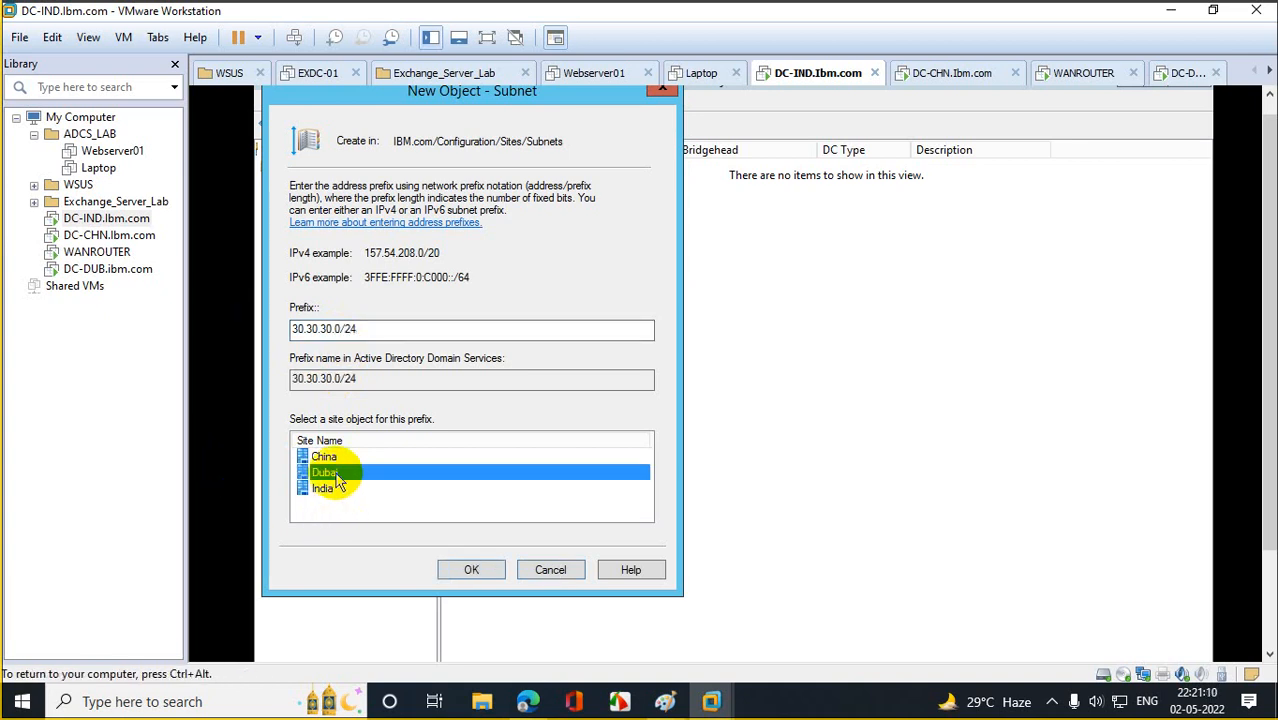
pyautogui.click(471, 568)
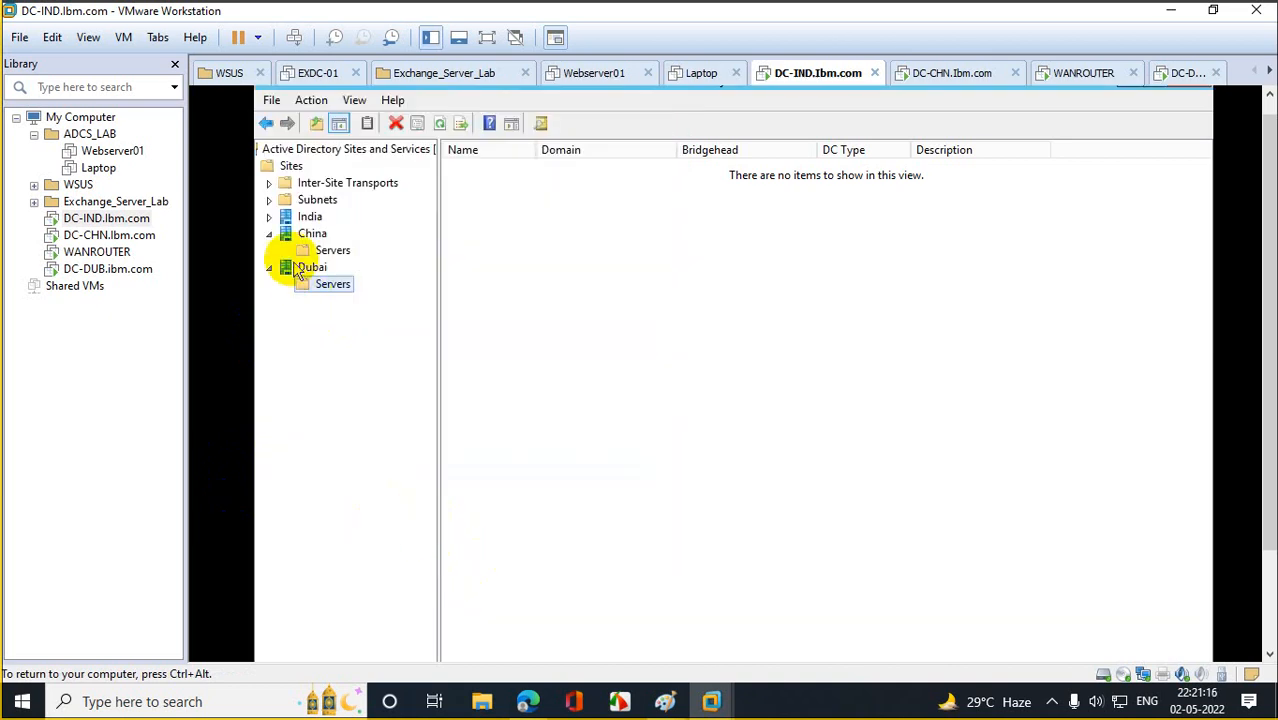
# Check that DC-IND appears under India's Servers, then switch to the DC-CHN virtual machine.
pyautogui.click(268, 216)
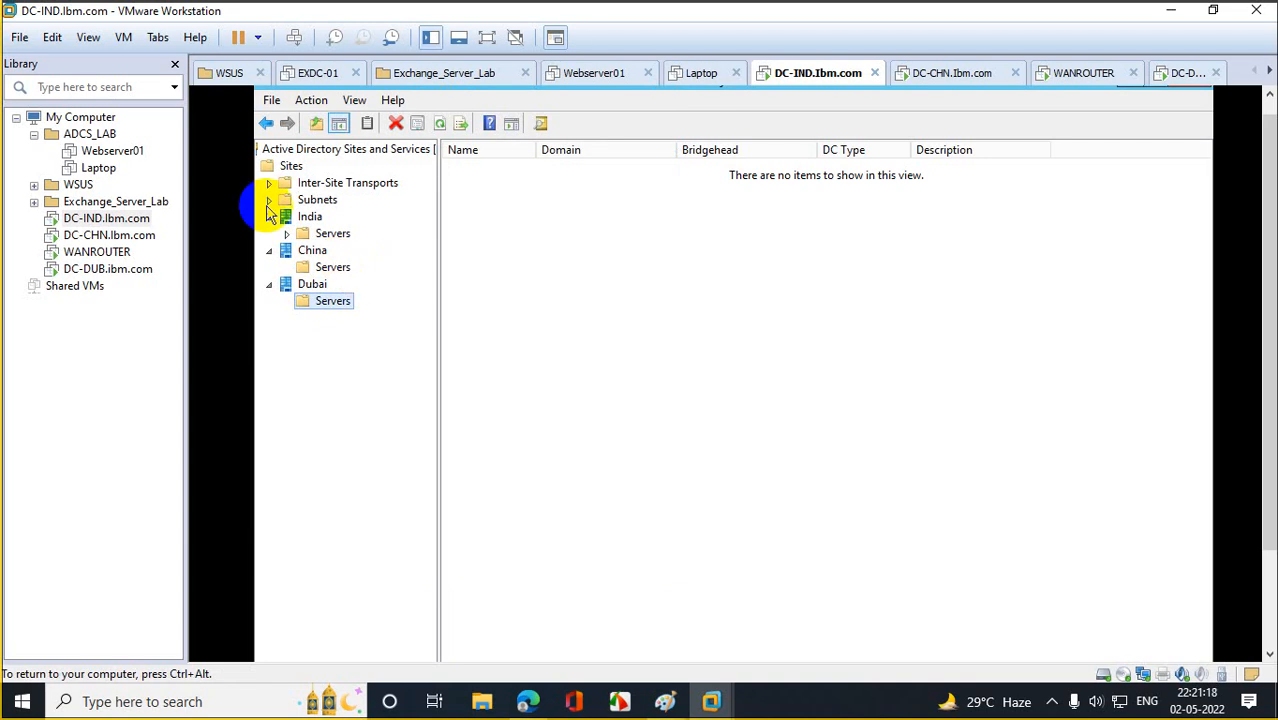
pyautogui.click(287, 233)
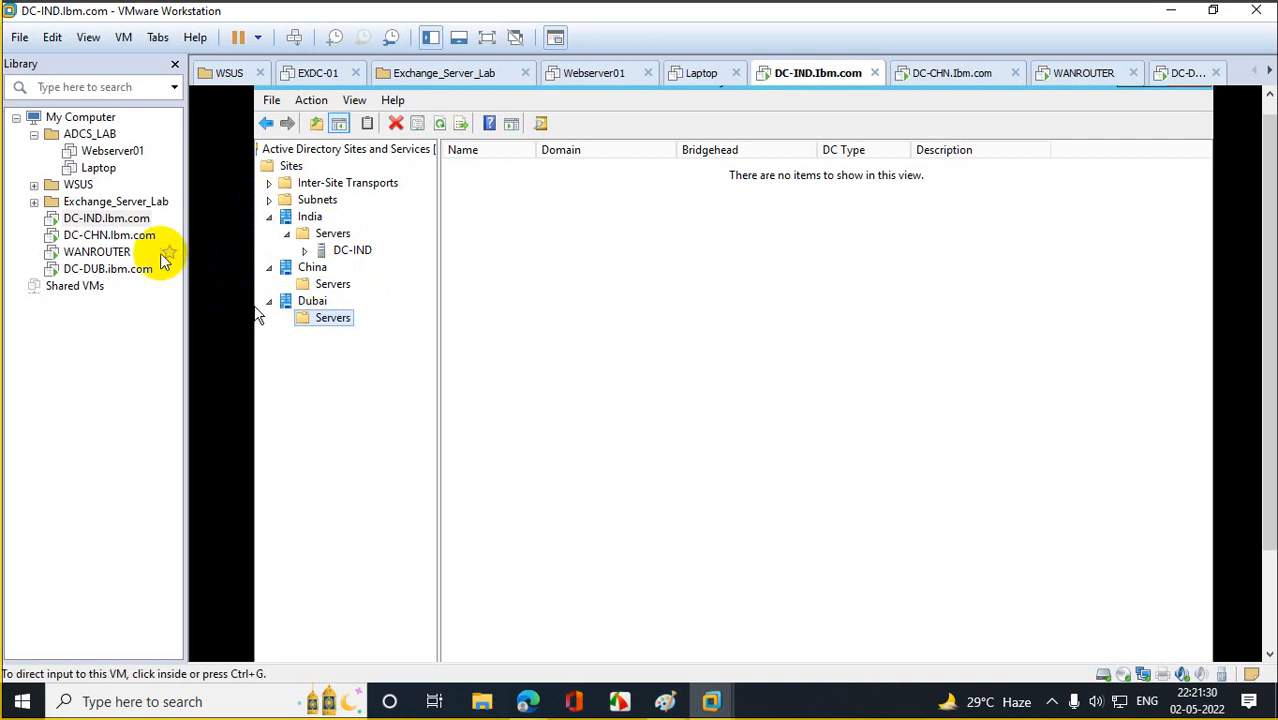
pyautogui.click(120, 219)
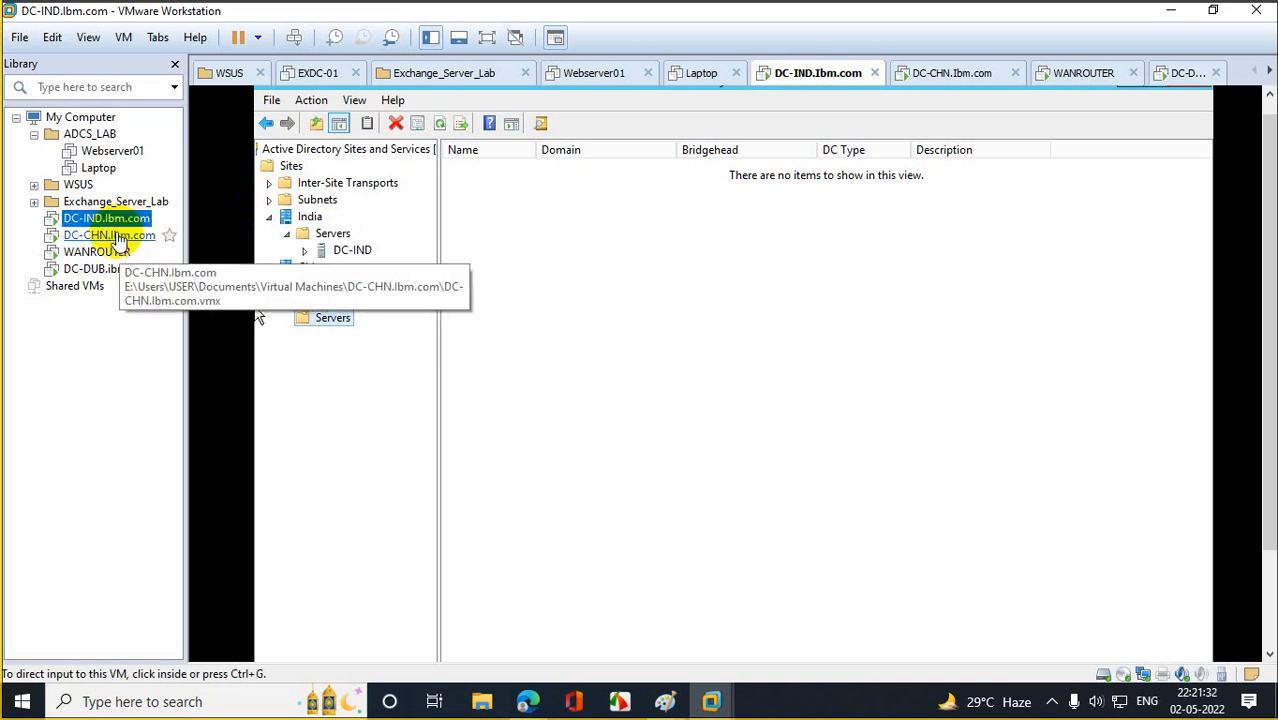
pyautogui.click(119, 237)
# Sign in to DC-CHN as another user with the domain user name and password.
pyautogui.rightClick(148, 240)
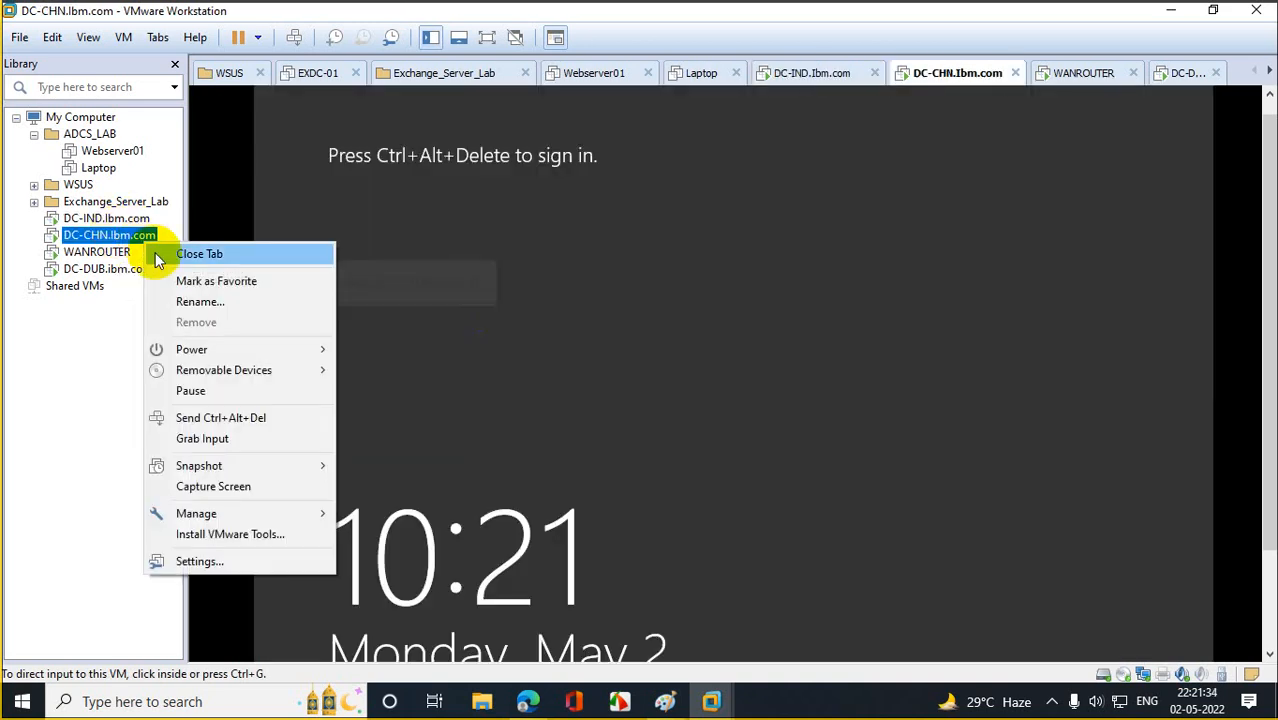
pyautogui.click(251, 417)
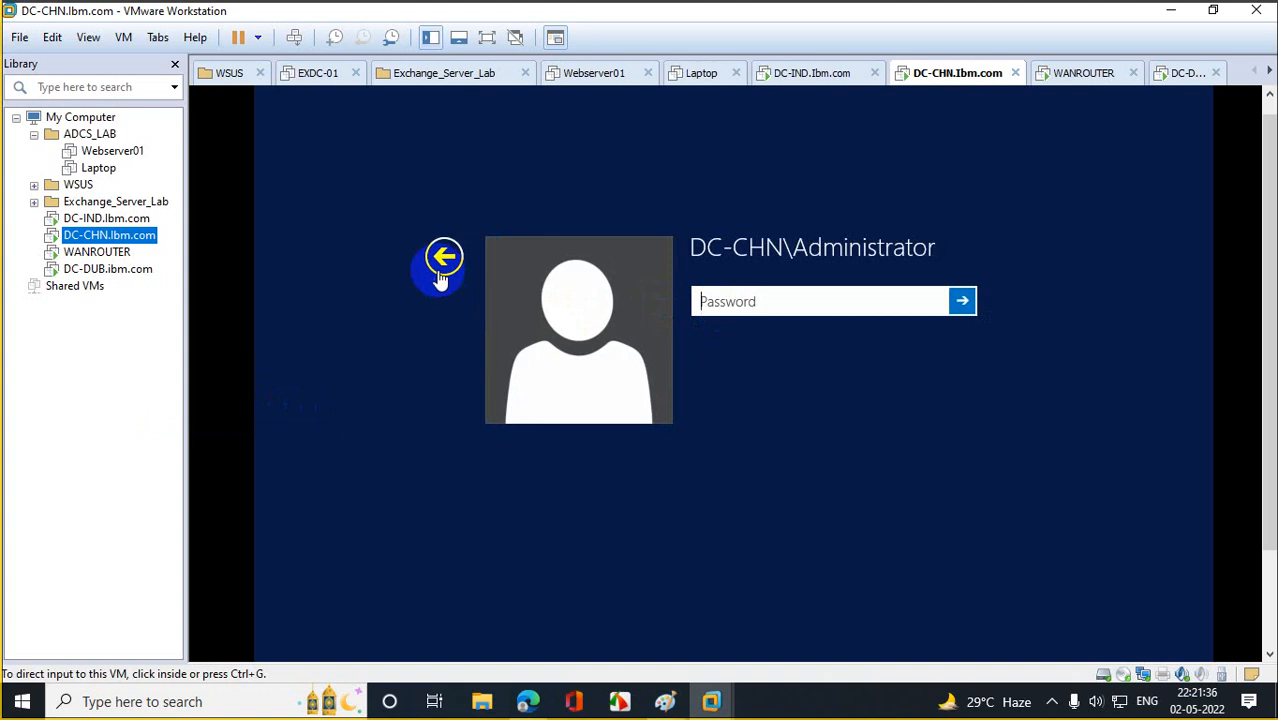
pyautogui.click(441, 272)
pyautogui.click(785, 330)
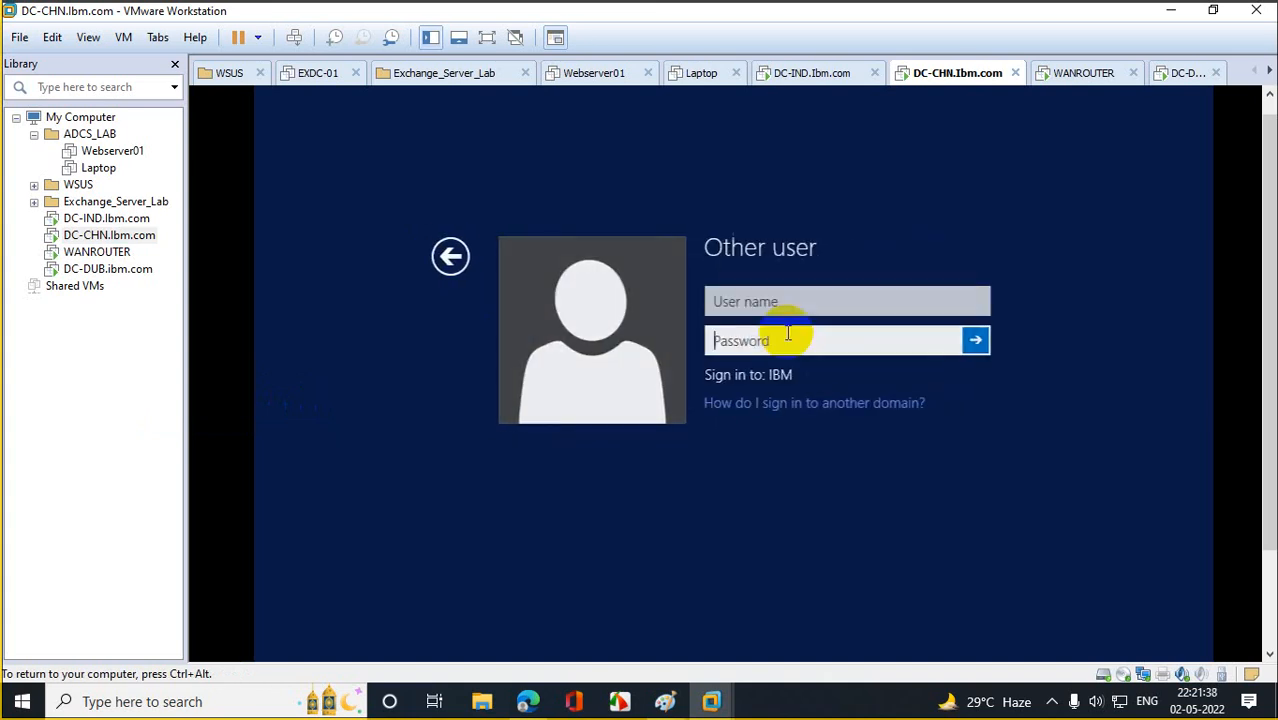
pyautogui.click(707, 301)
pyautogui.write('sbdr')
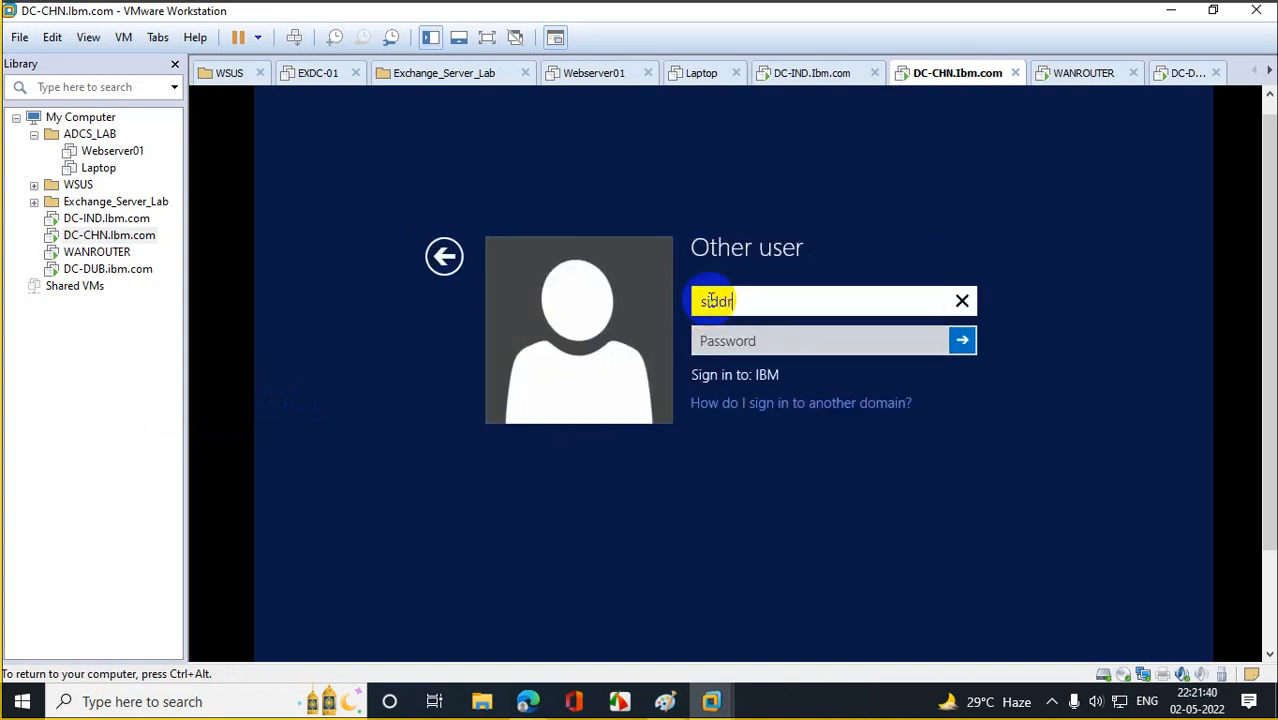
pyautogui.press('Tab')
pyautogui.write('*********')
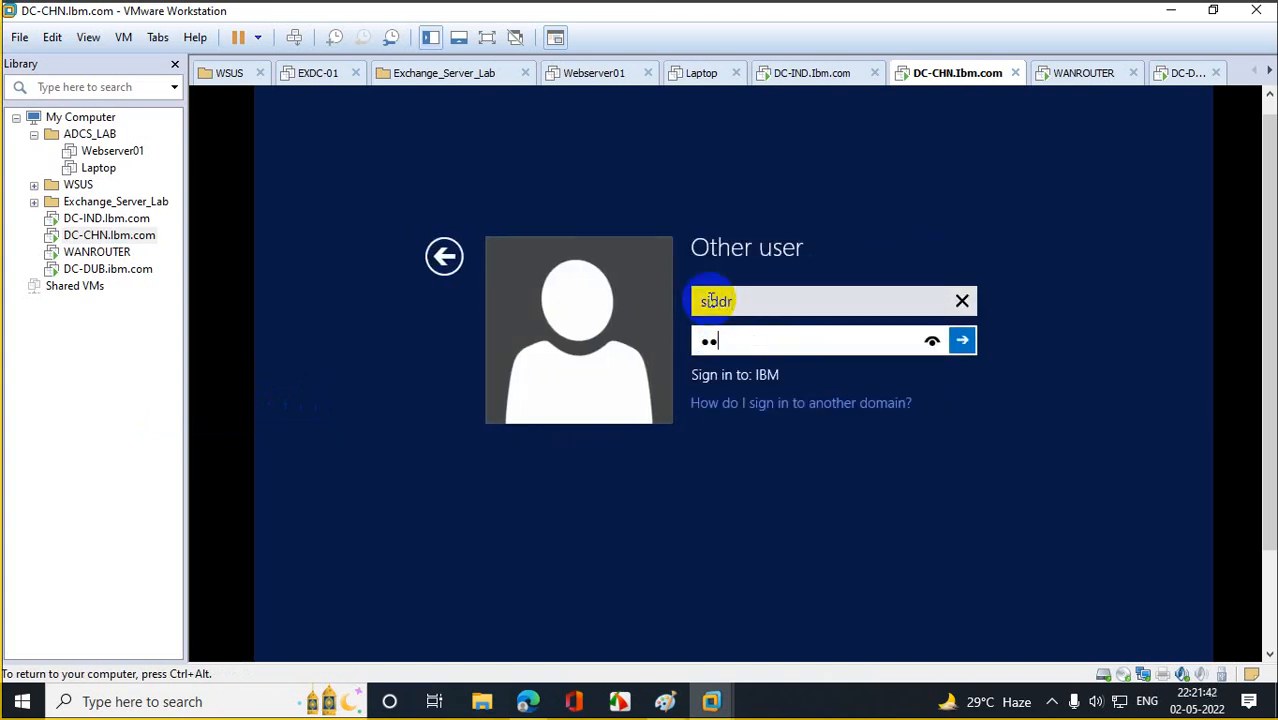
pyautogui.write('***')
pyautogui.press('Return')
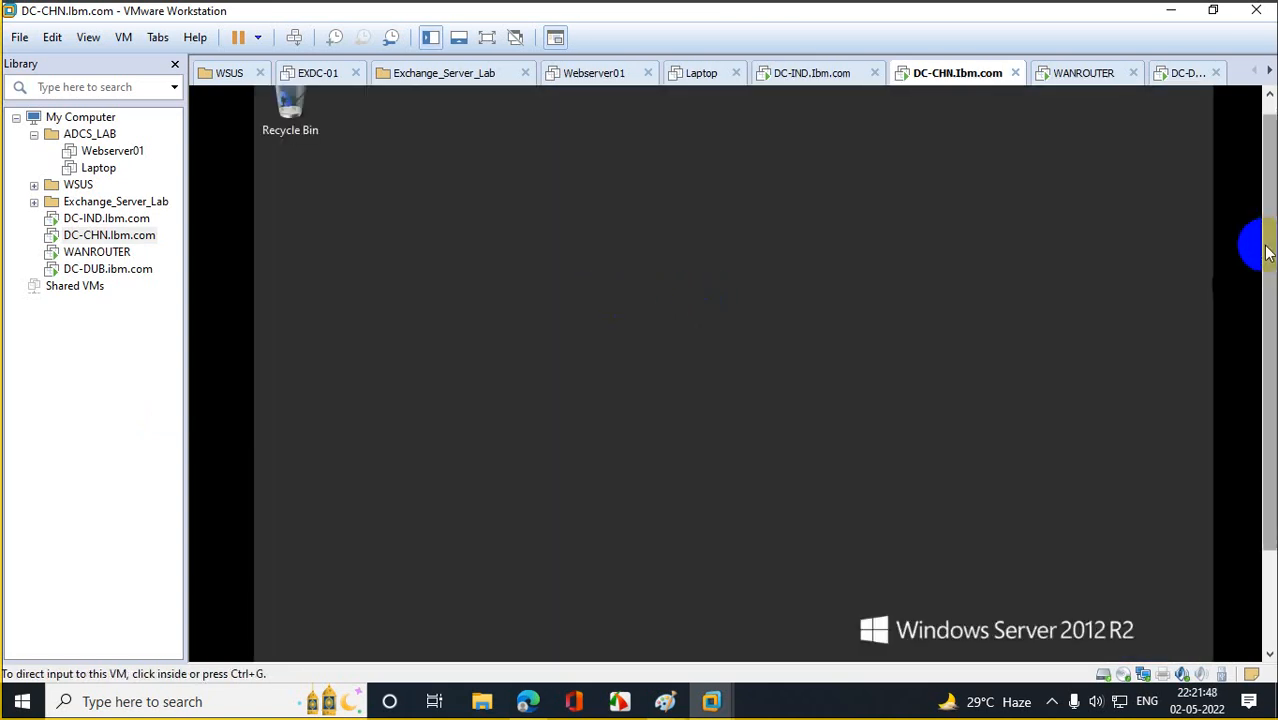
pyautogui.rightClick(285, 622)
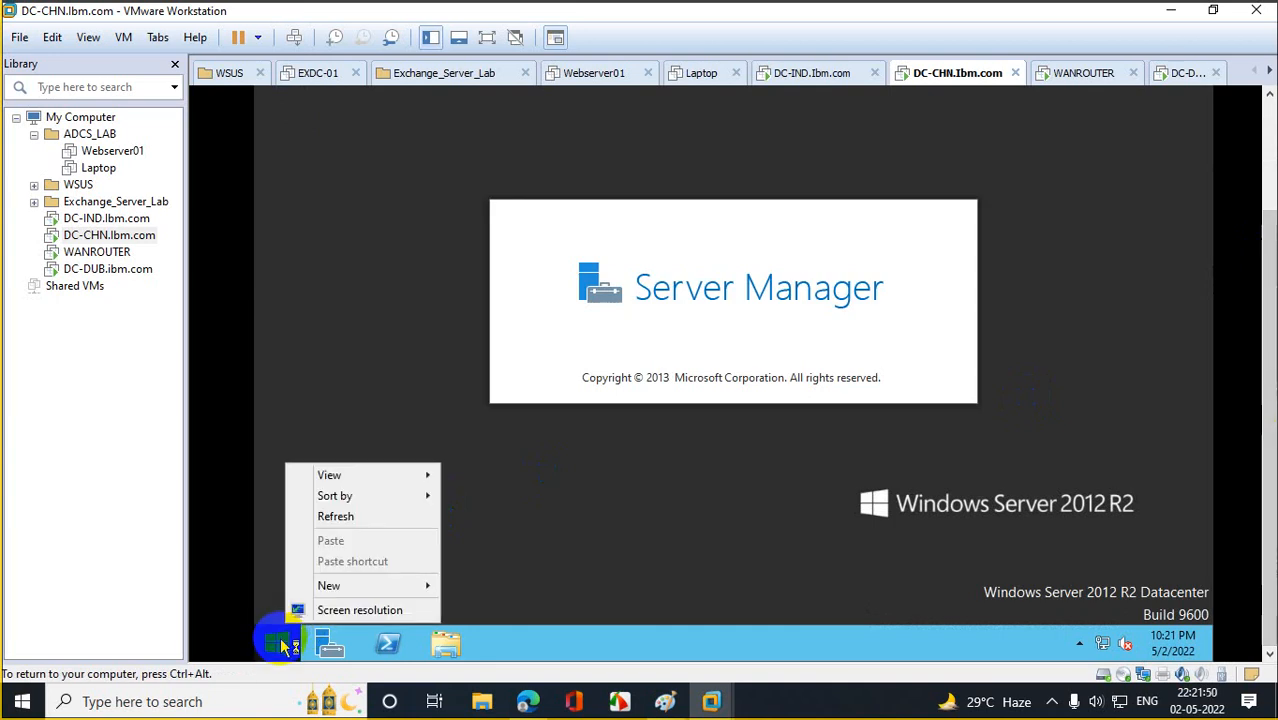
pyautogui.rightClick(277, 643)
# Open Network Connections on DC-CHN with ncpa.cpl.
pyautogui.click(324, 582)
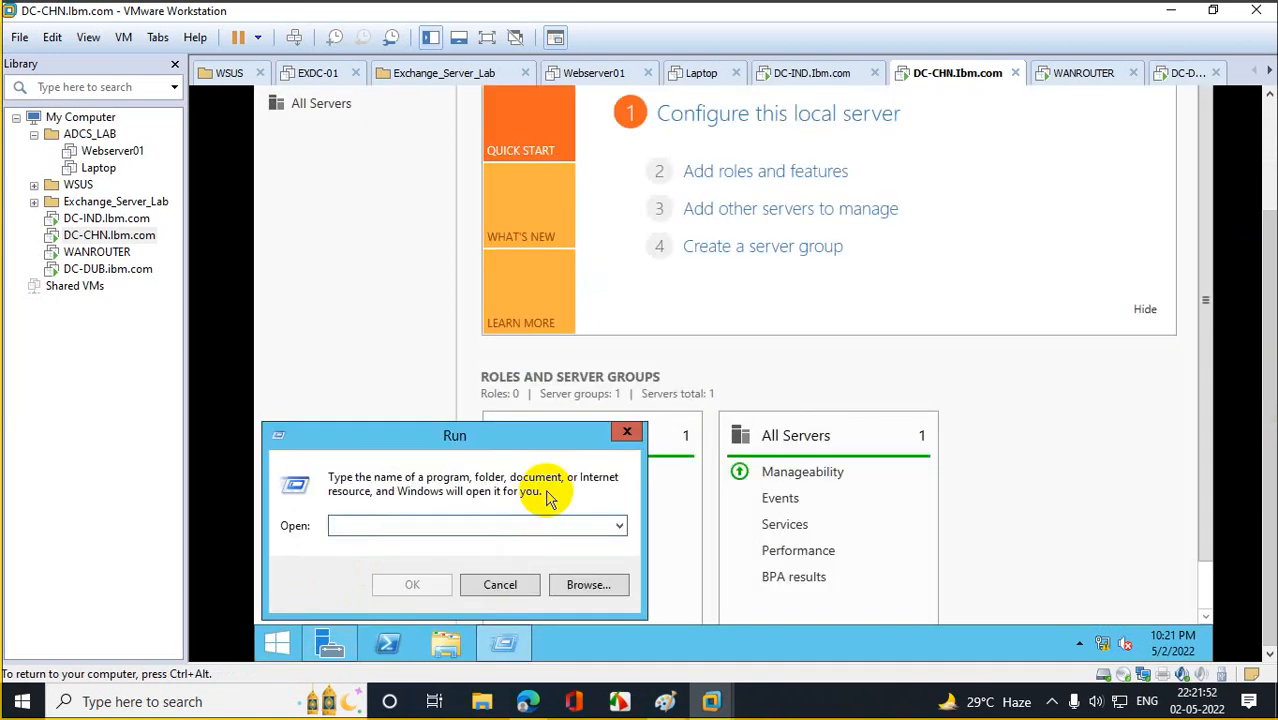
pyautogui.write('ncpa.cpl')
pyautogui.press('Return')
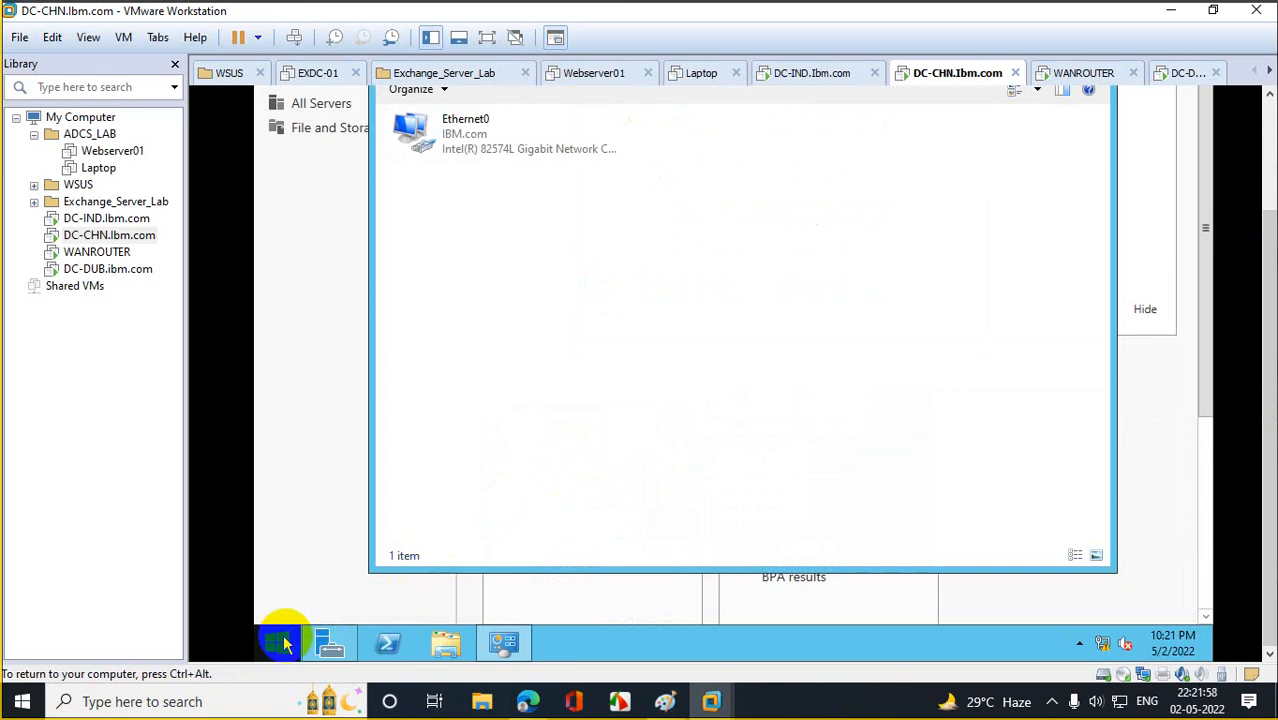
pyautogui.click(328, 643)
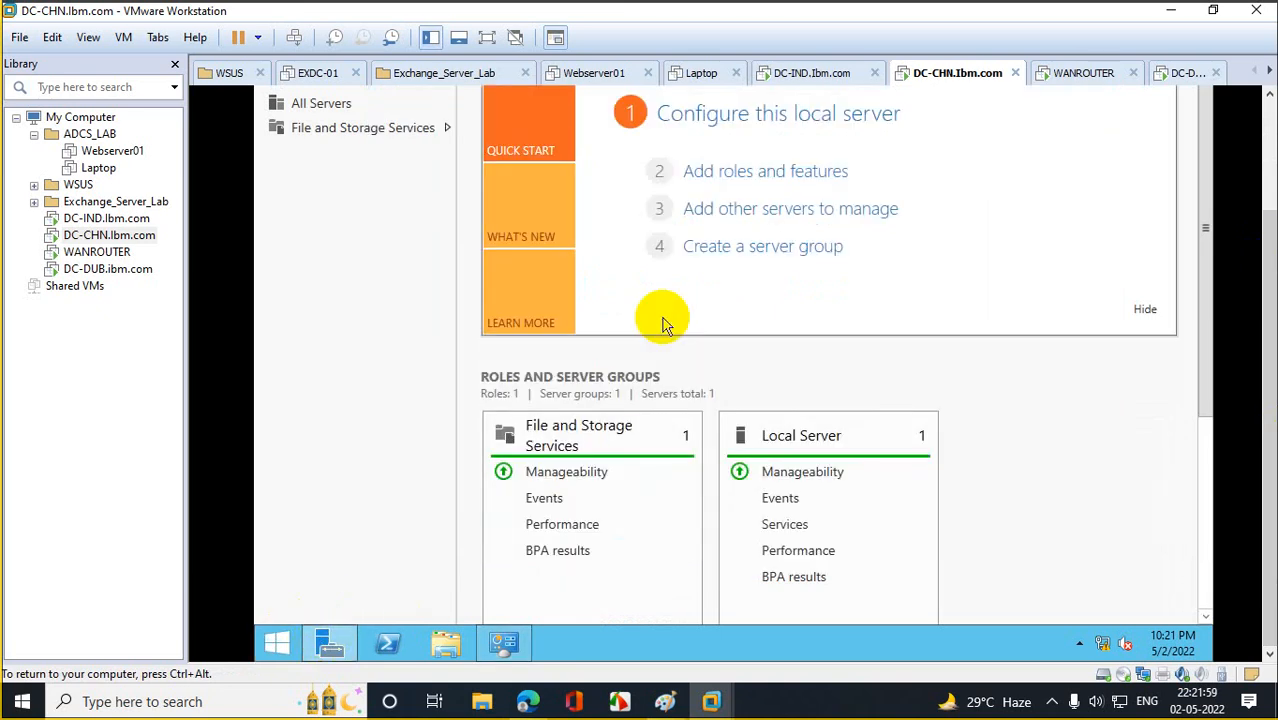
# Install the Active Directory Domain Services role with its management tools on DC-CHN.
pyautogui.click(722, 188)
pyautogui.click(888, 568)
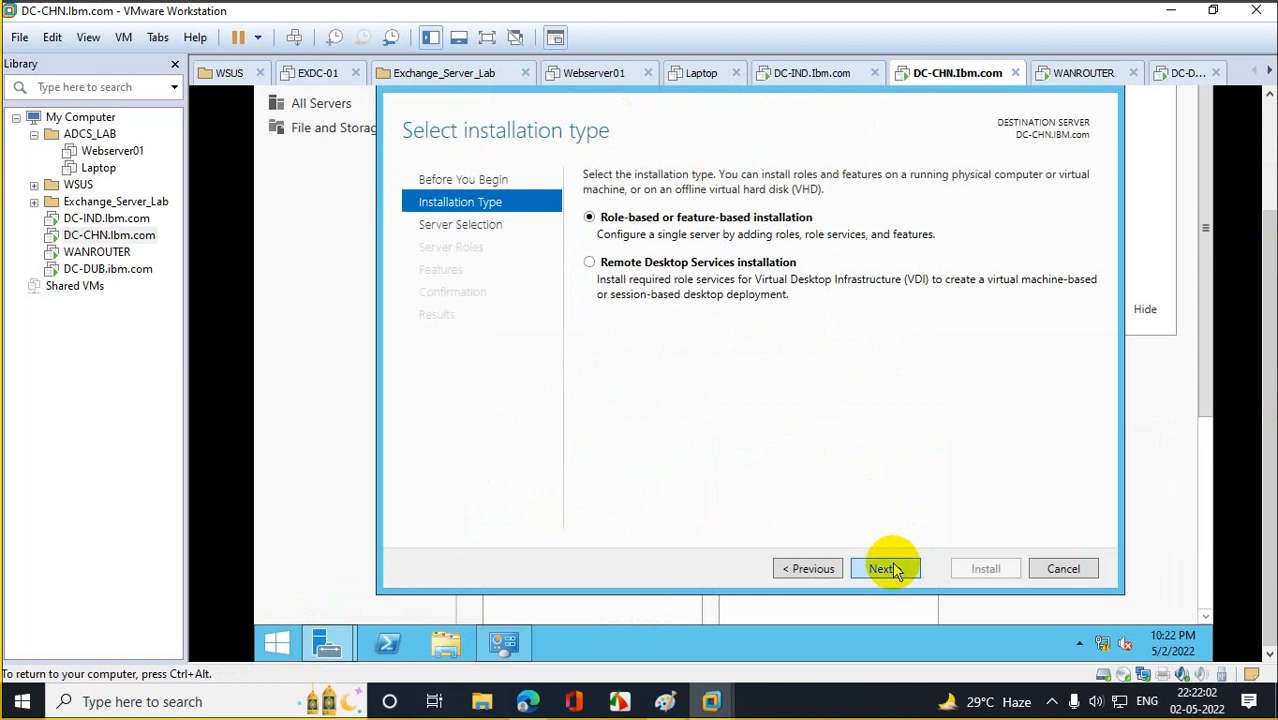
pyautogui.click(889, 568)
pyautogui.click(889, 568)
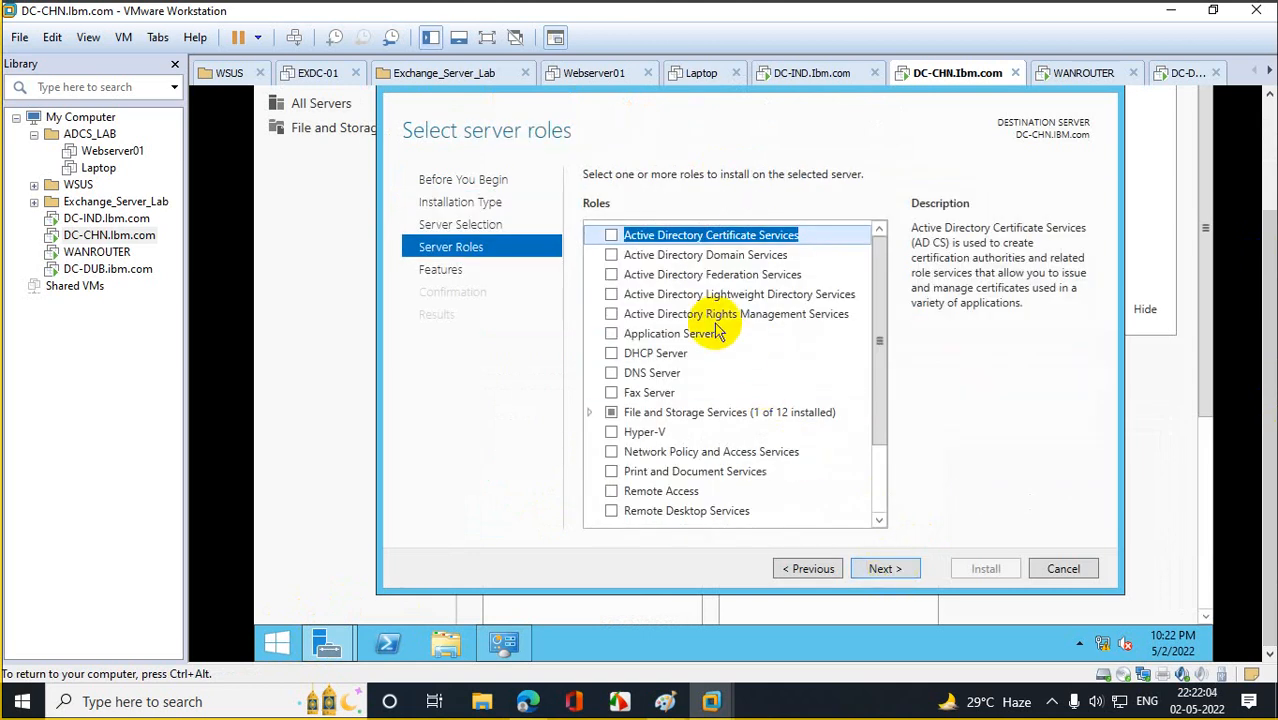
pyautogui.click(611, 254)
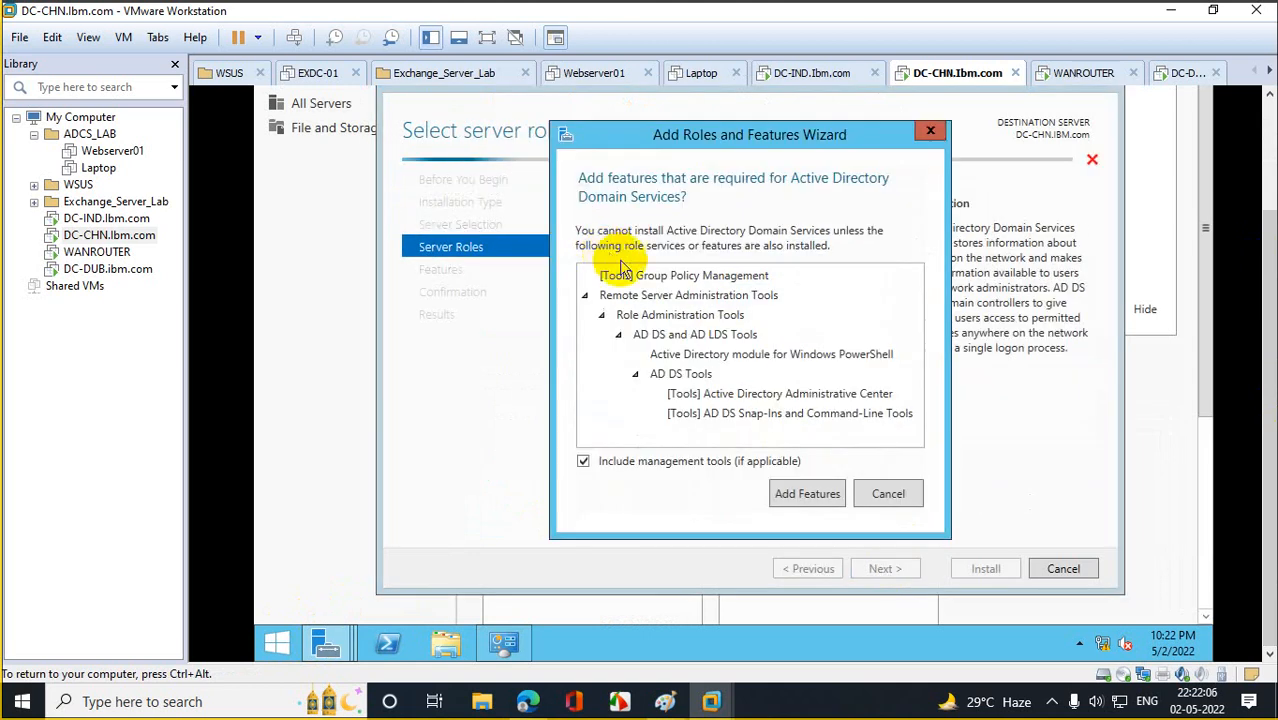
pyautogui.click(810, 493)
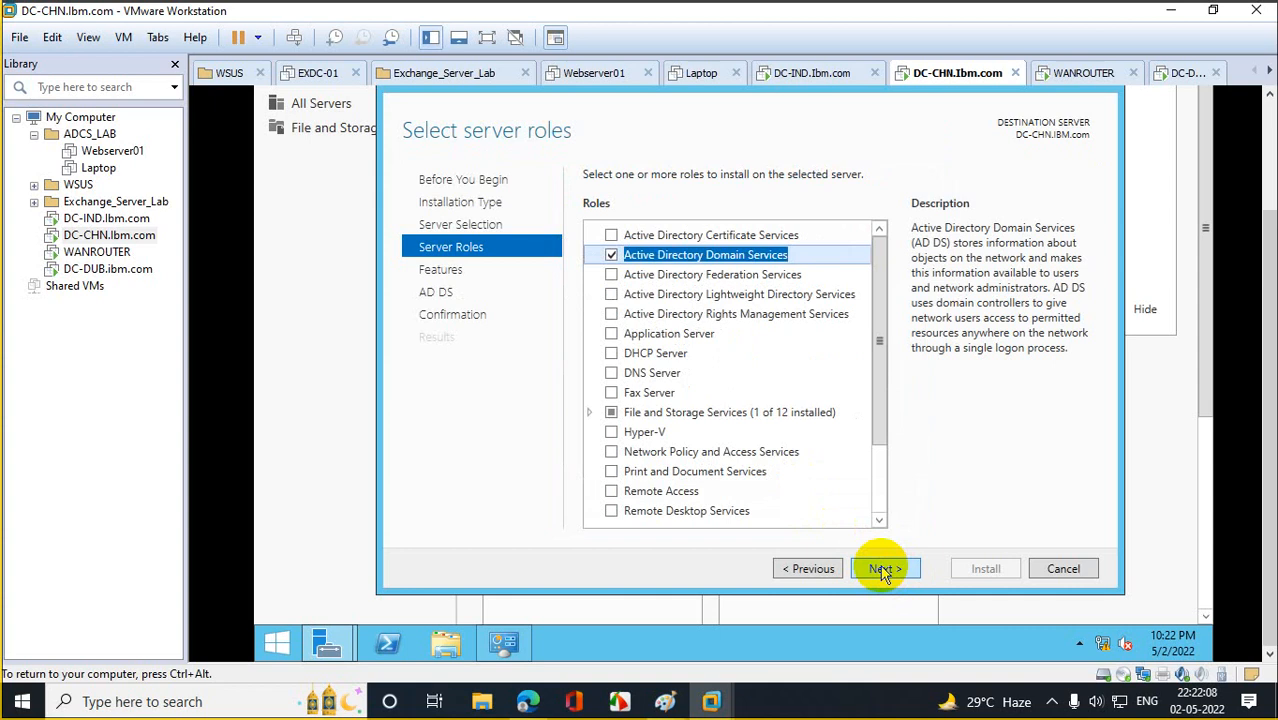
pyautogui.click(883, 568)
pyautogui.click(883, 568)
pyautogui.click(883, 568)
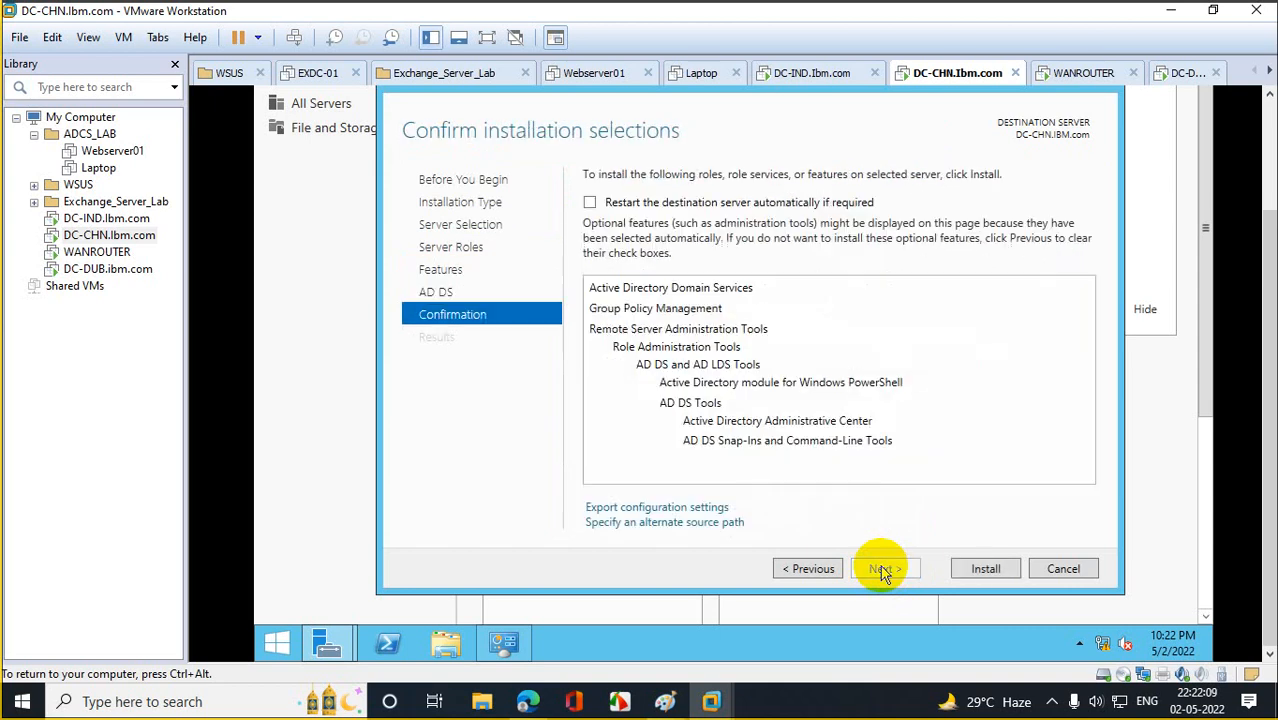
pyautogui.click(980, 570)
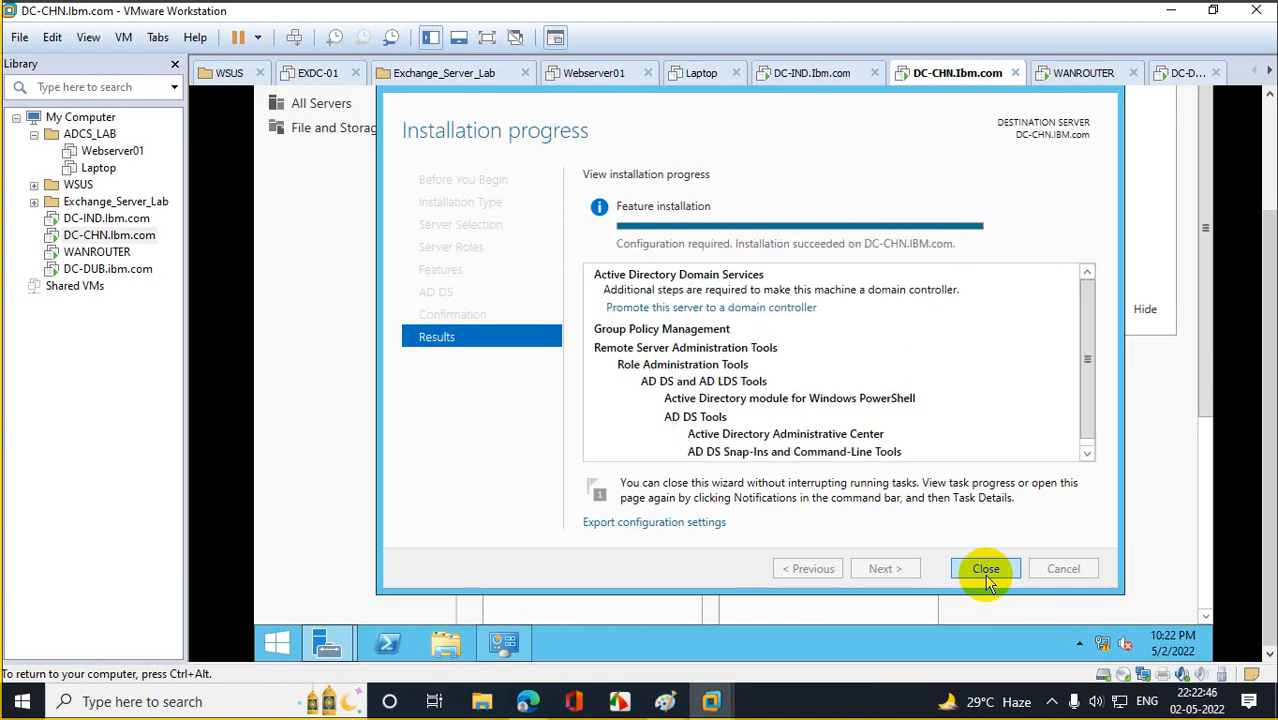
# Start promoting DC-CHN as an additional domain controller in the existing IBM.com domain.
pyautogui.click(752, 311)
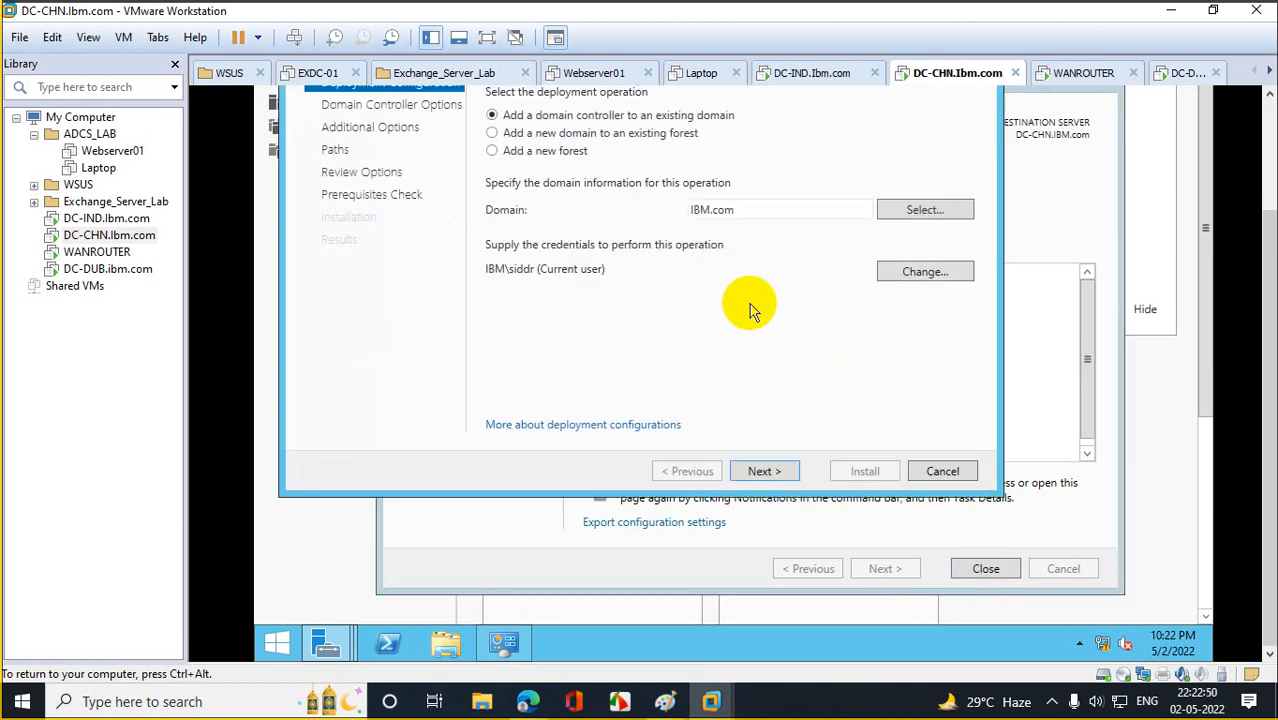
pyautogui.moveTo(1270, 280); pyautogui.dragTo(1270, 222)
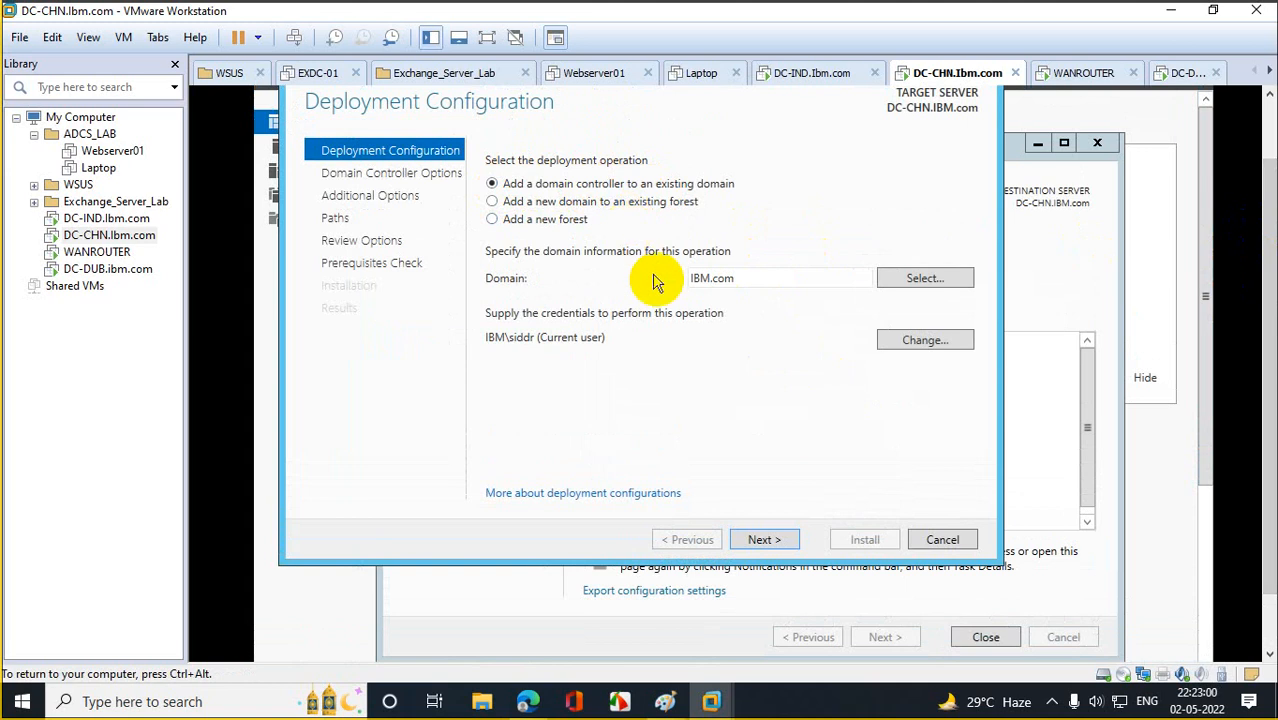
pyautogui.click(765, 540)
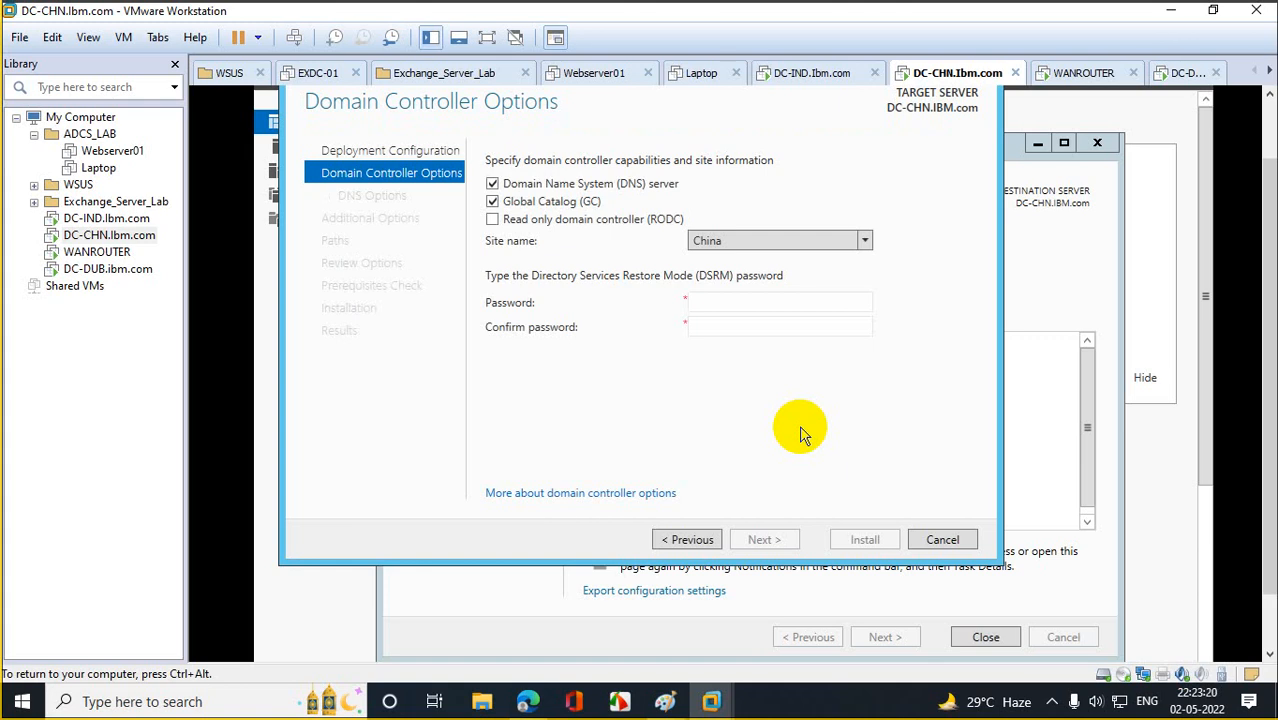
# Set and confirm the Directory Services Restore Mode password, keeping site China.
pyautogui.click(731, 301)
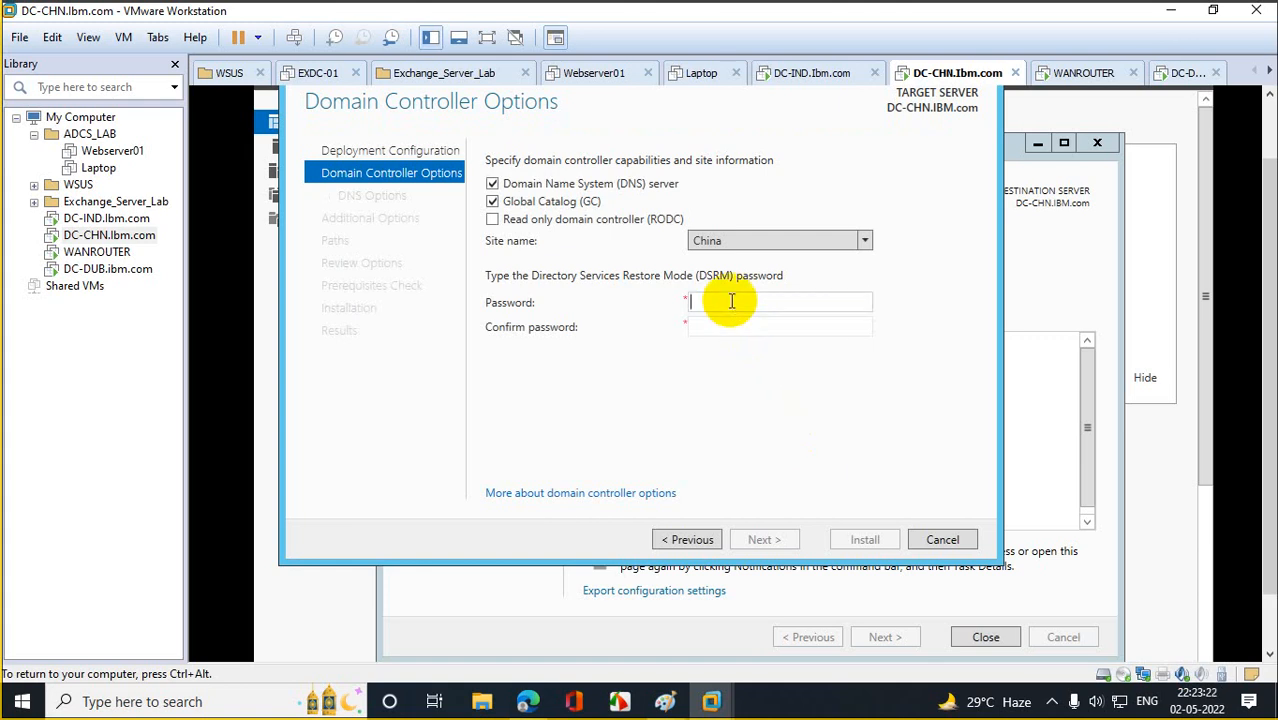
pyautogui.write('••••••••••••')
pyautogui.press('Tab')
pyautogui.write('•••')
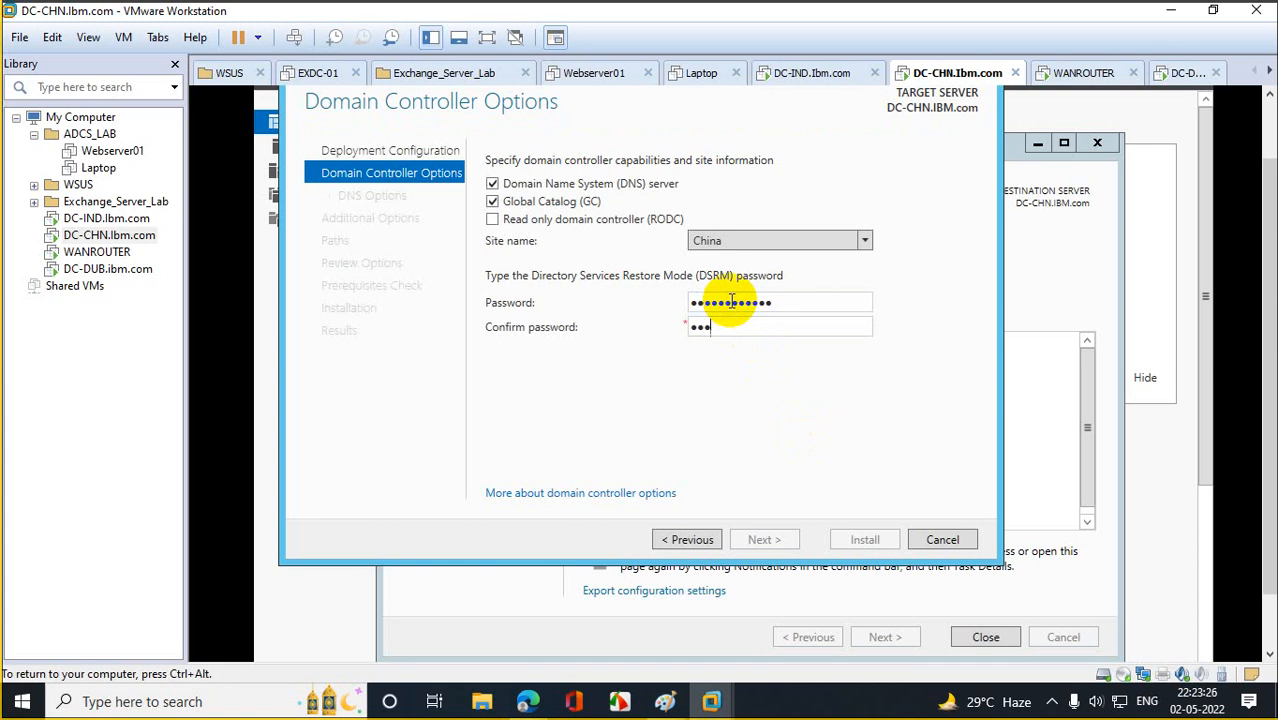
pyautogui.write('•••')
pyautogui.press('BackSpace')
pyautogui.press('BackSpace')
pyautogui.press('BackSpace')
pyautogui.press('BackSpace')
pyautogui.press('BackSpace')
pyautogui.press('BackSpace')
pyautogui.press('BackSpace')
pyautogui.press('BackSpace')
pyautogui.press('BackSpace')
pyautogui.write('••••••••••••')
pyautogui.moveTo(785, 304); pyautogui.dragTo(611, 334)
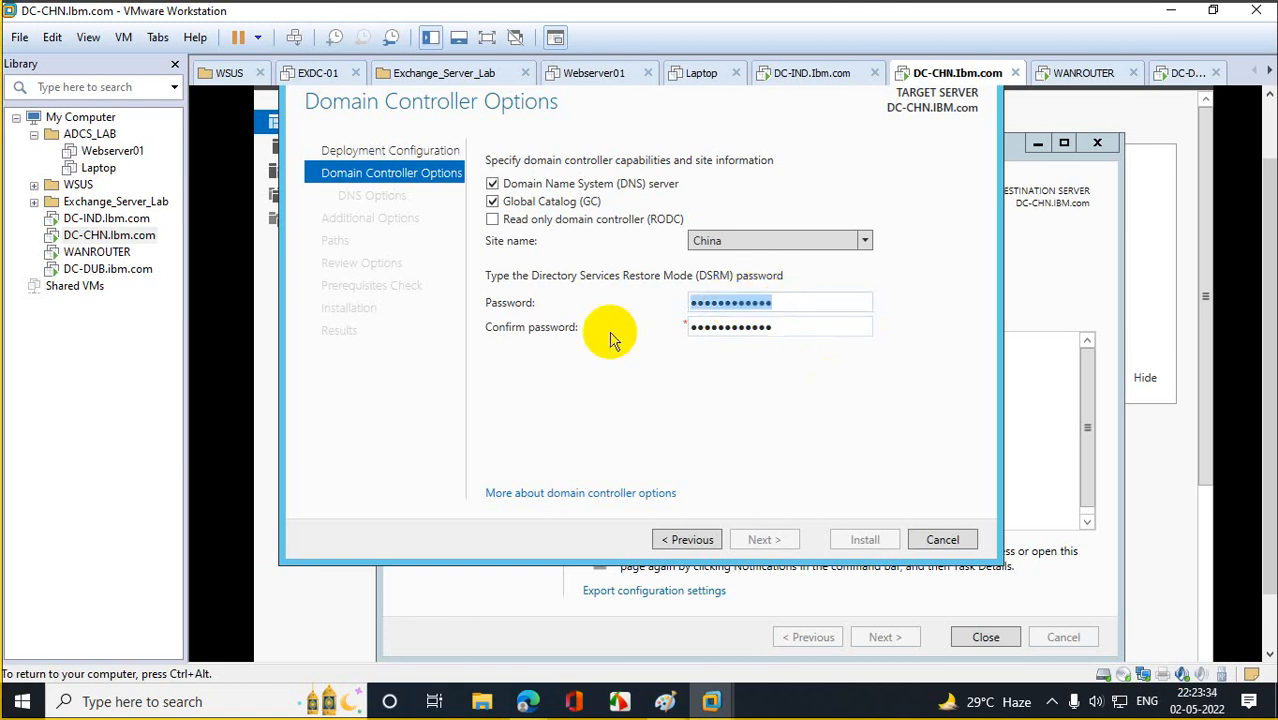
pyautogui.write('••••••')
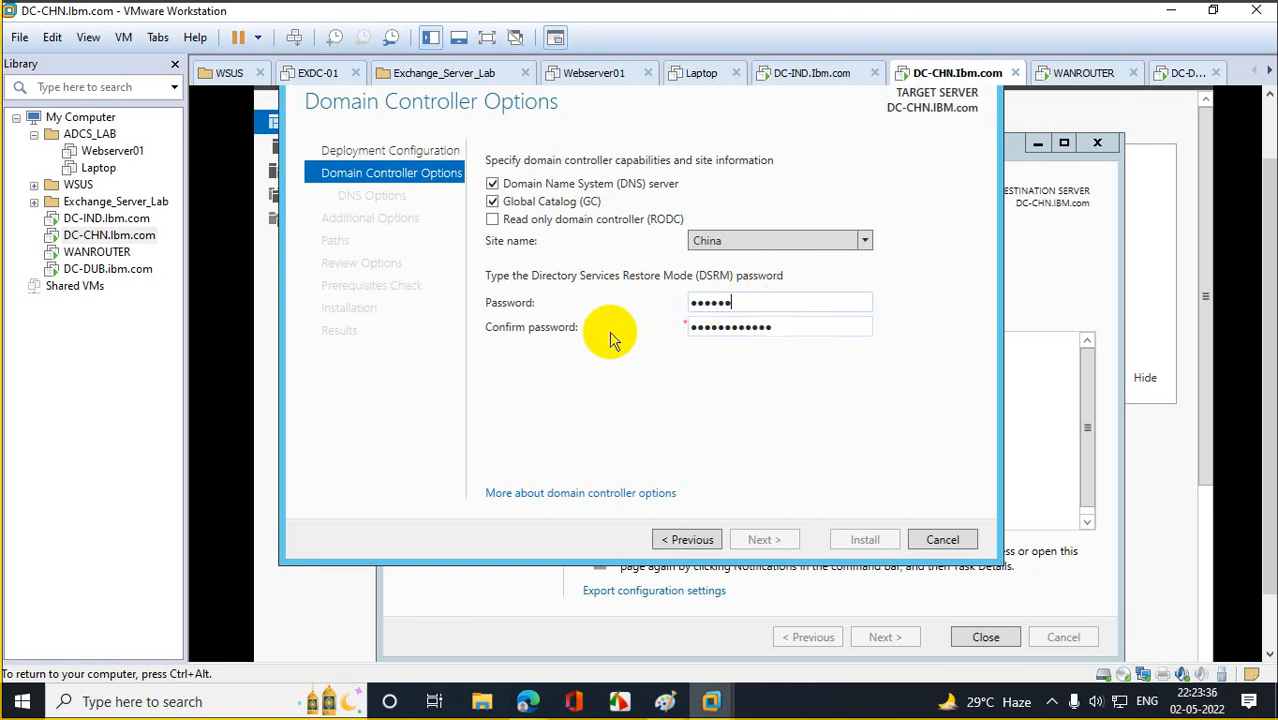
pyautogui.write('••••••')
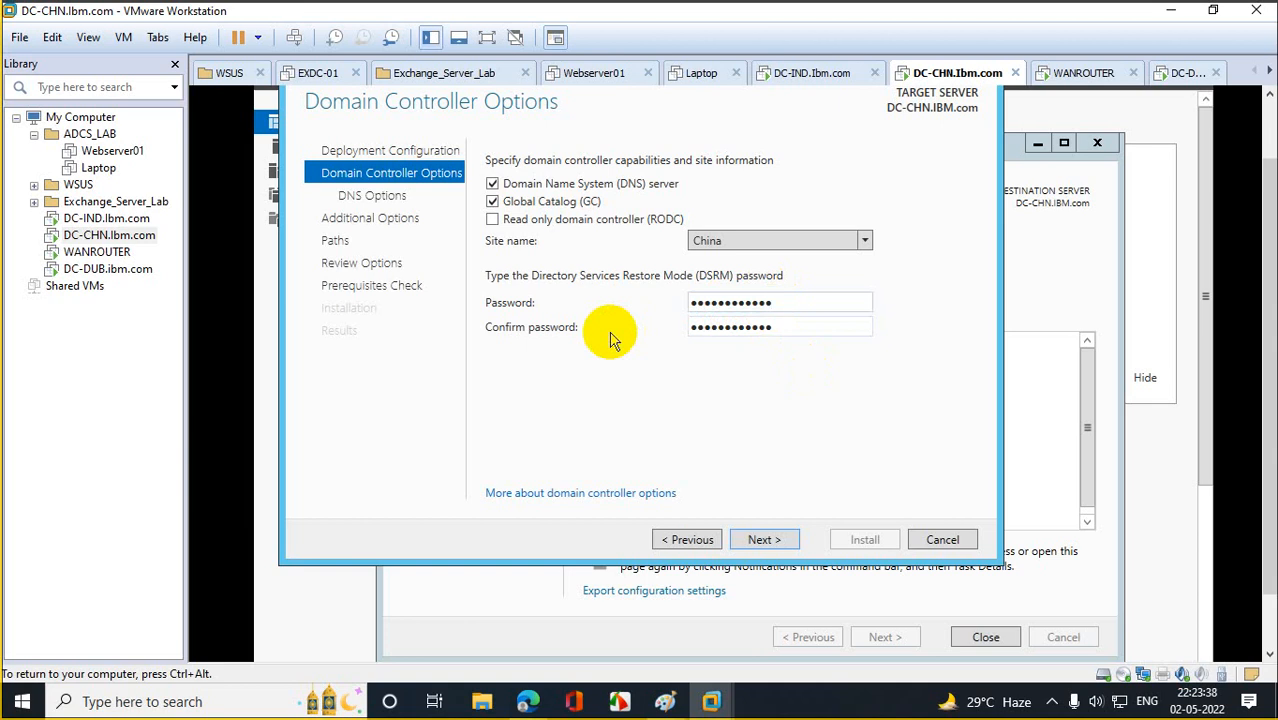
pyautogui.click(765, 540)
# Accept the DNS delegation warning and default paths to reach the passing prerequisites check.
pyautogui.click(785, 546)
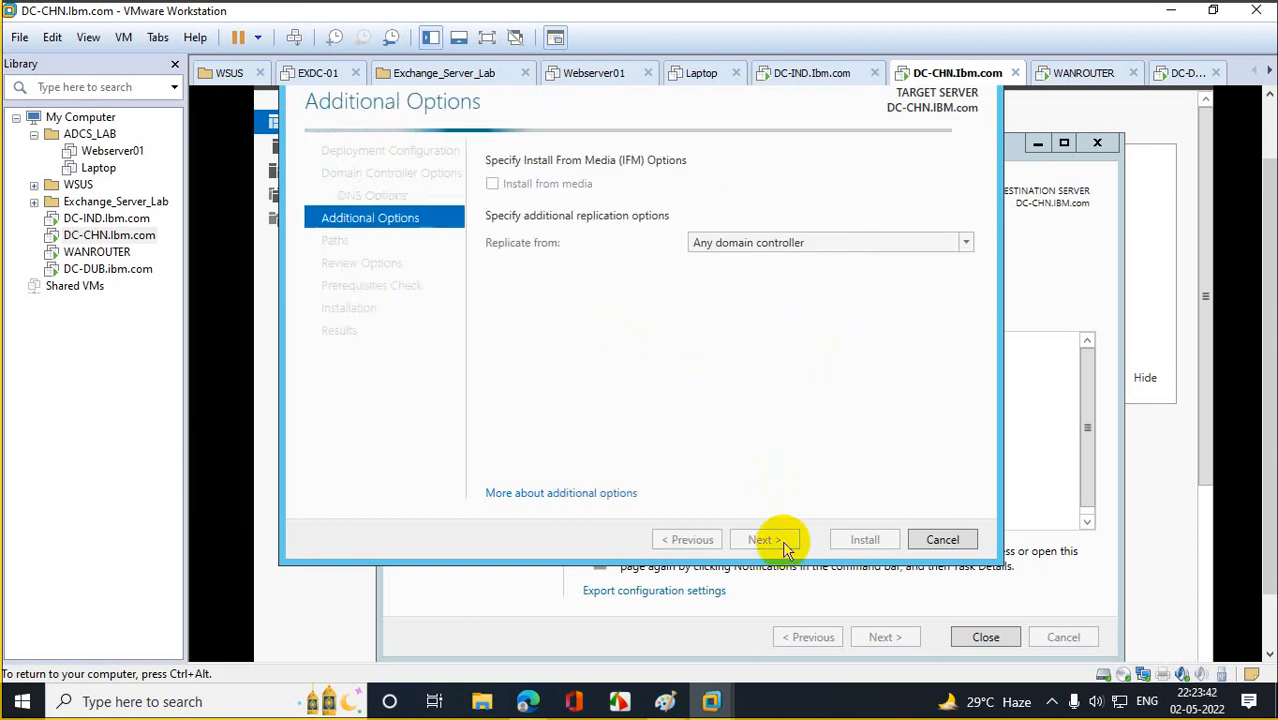
pyautogui.click(785, 546)
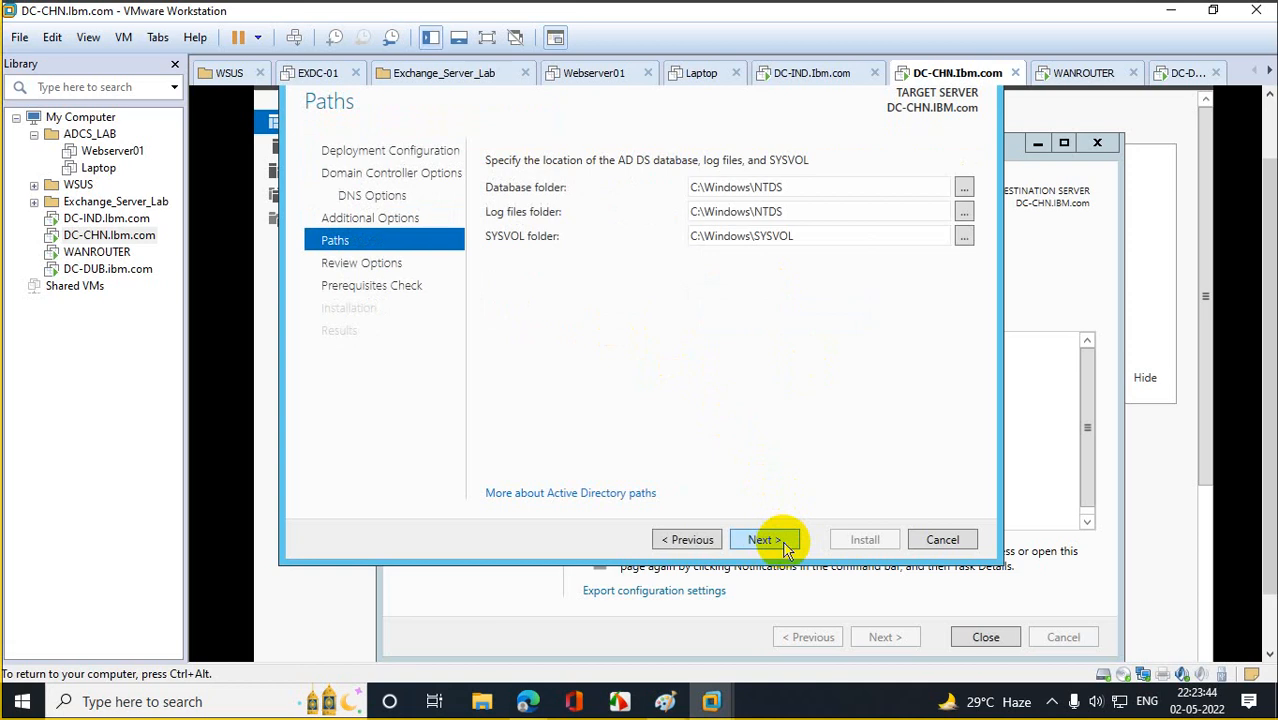
pyautogui.click(765, 540)
pyautogui.click(765, 540)
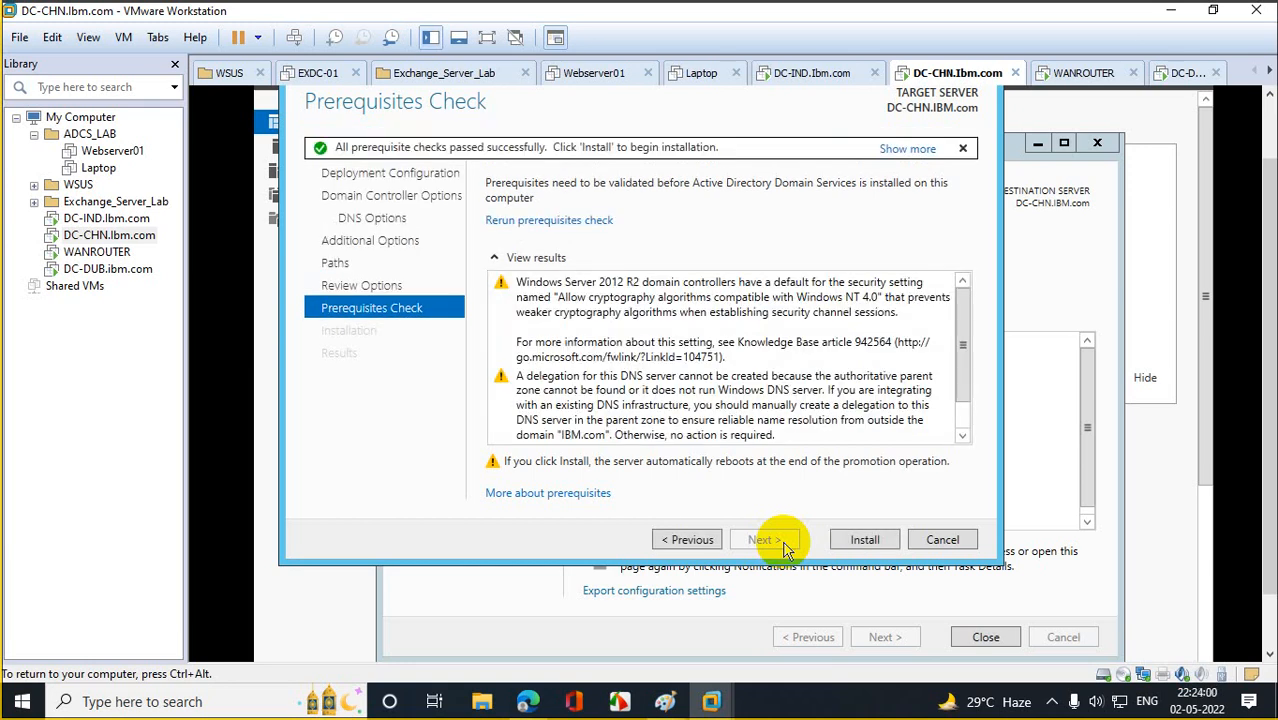
# Promote DC-CHN to a domain controller and let it sign out to restart.
pyautogui.click(857, 543)
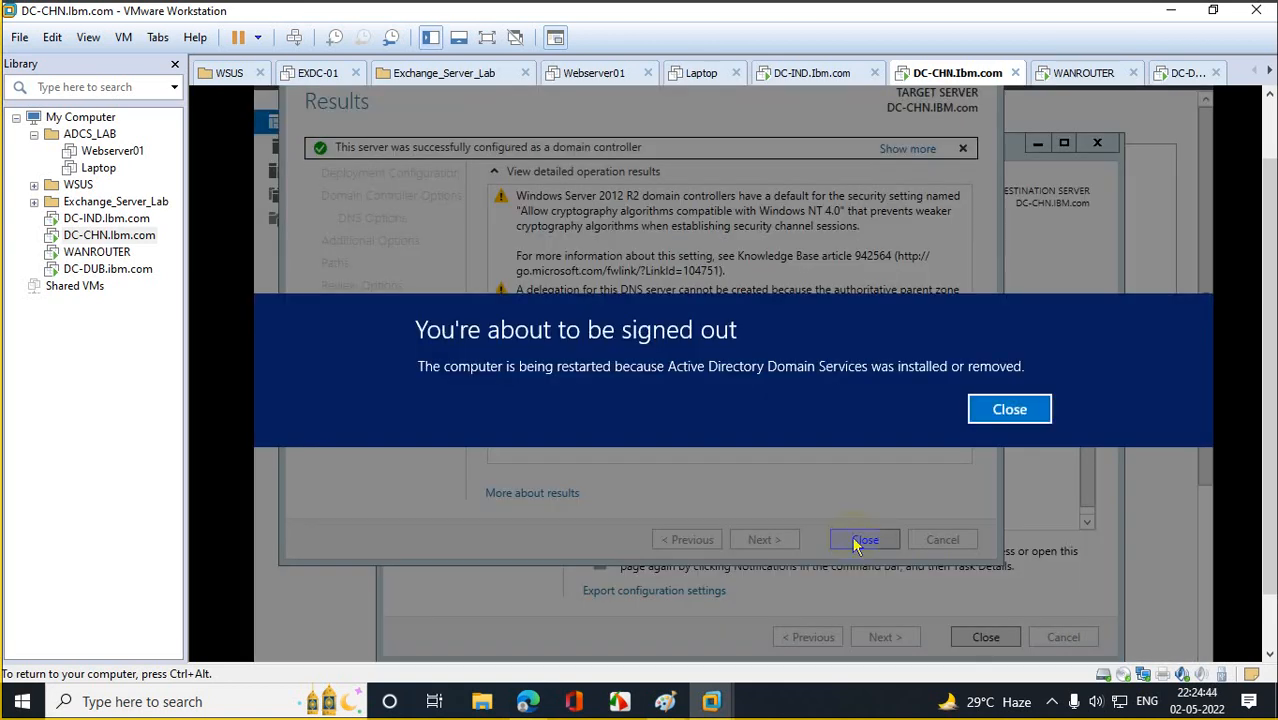
pyautogui.click(1015, 408)
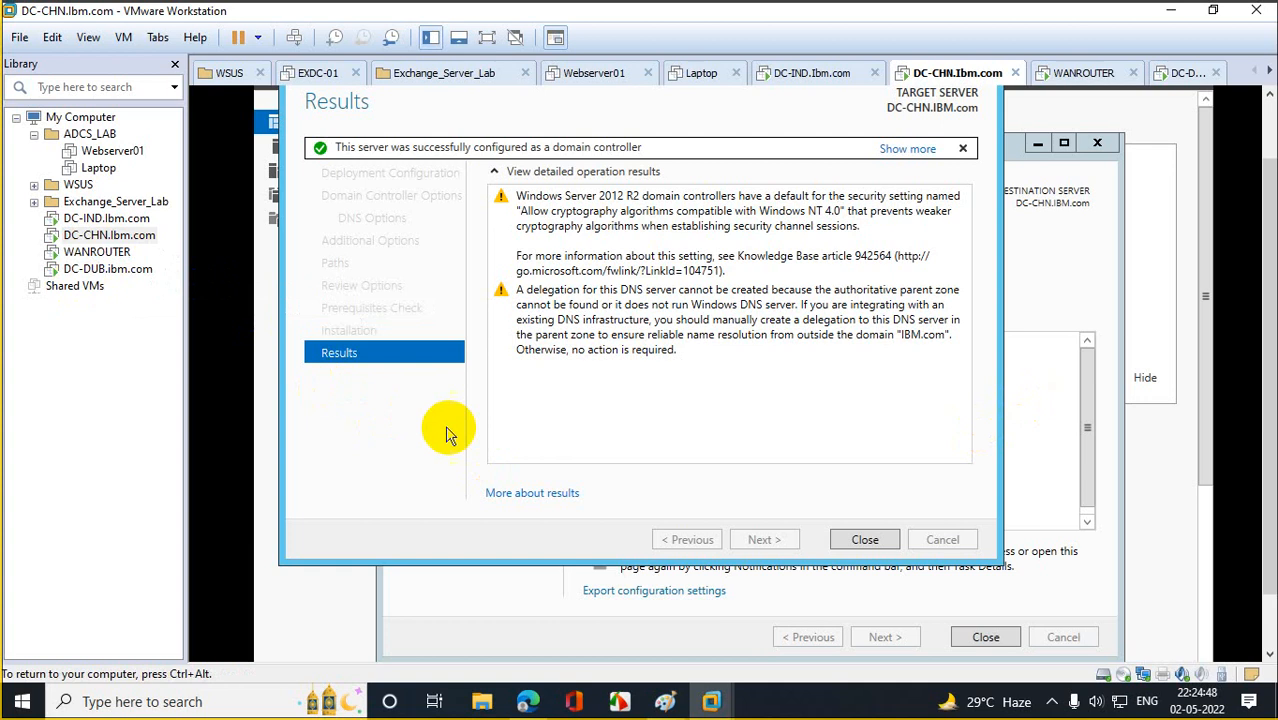
pyautogui.click(866, 545)
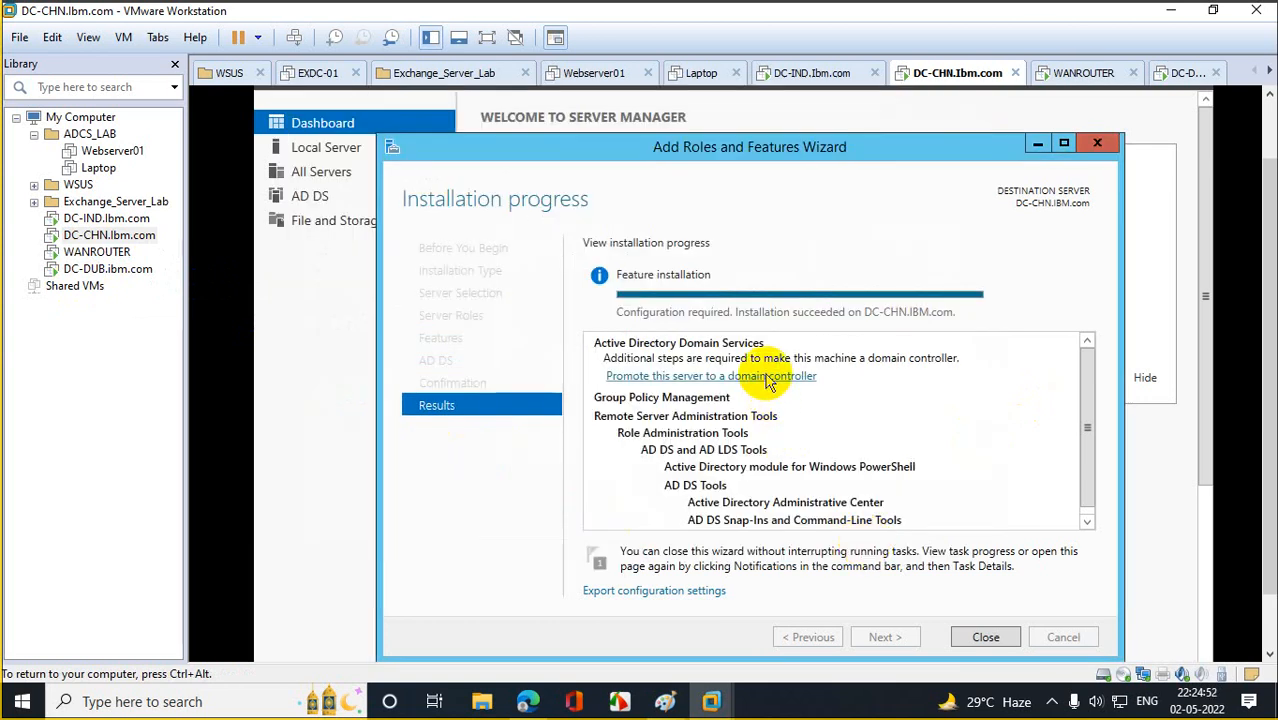
# Close DC-CHN's wizard, Network Connections and Server Manager, then switch to the DC-DUB machine.
pyautogui.click(1094, 145)
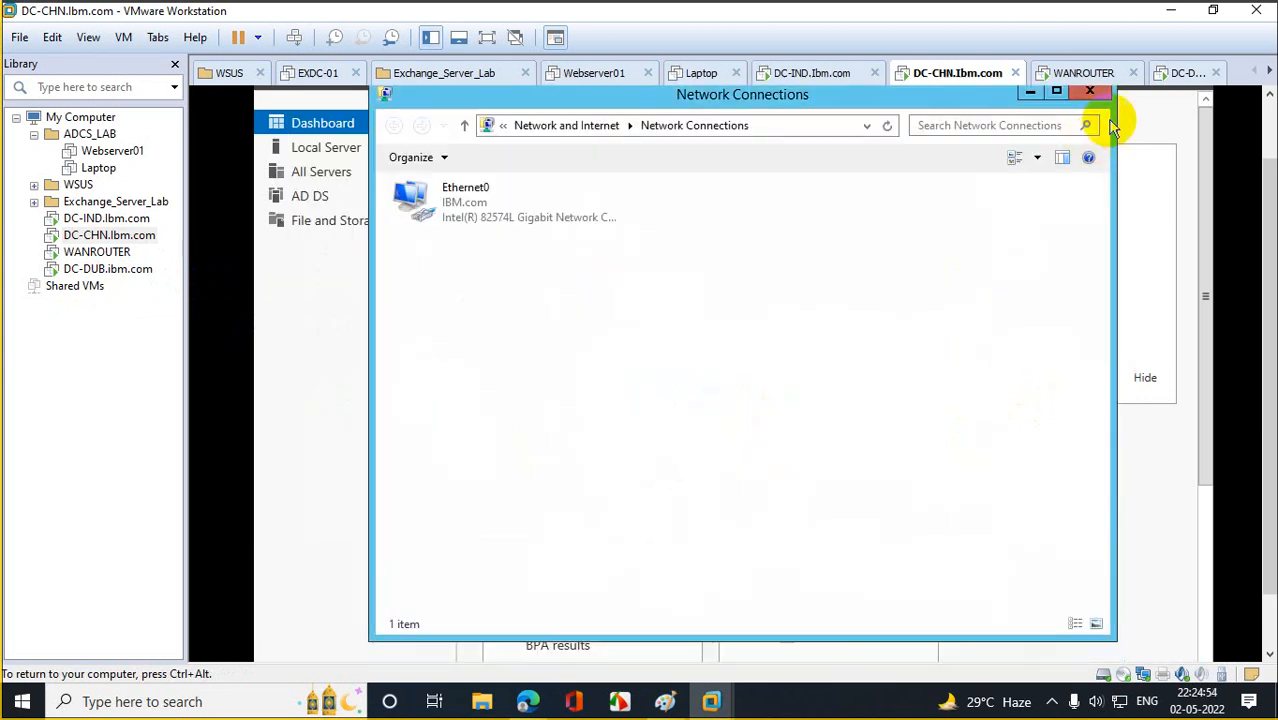
pyautogui.click(1090, 92)
pyautogui.scroll(2, 1268, 150)
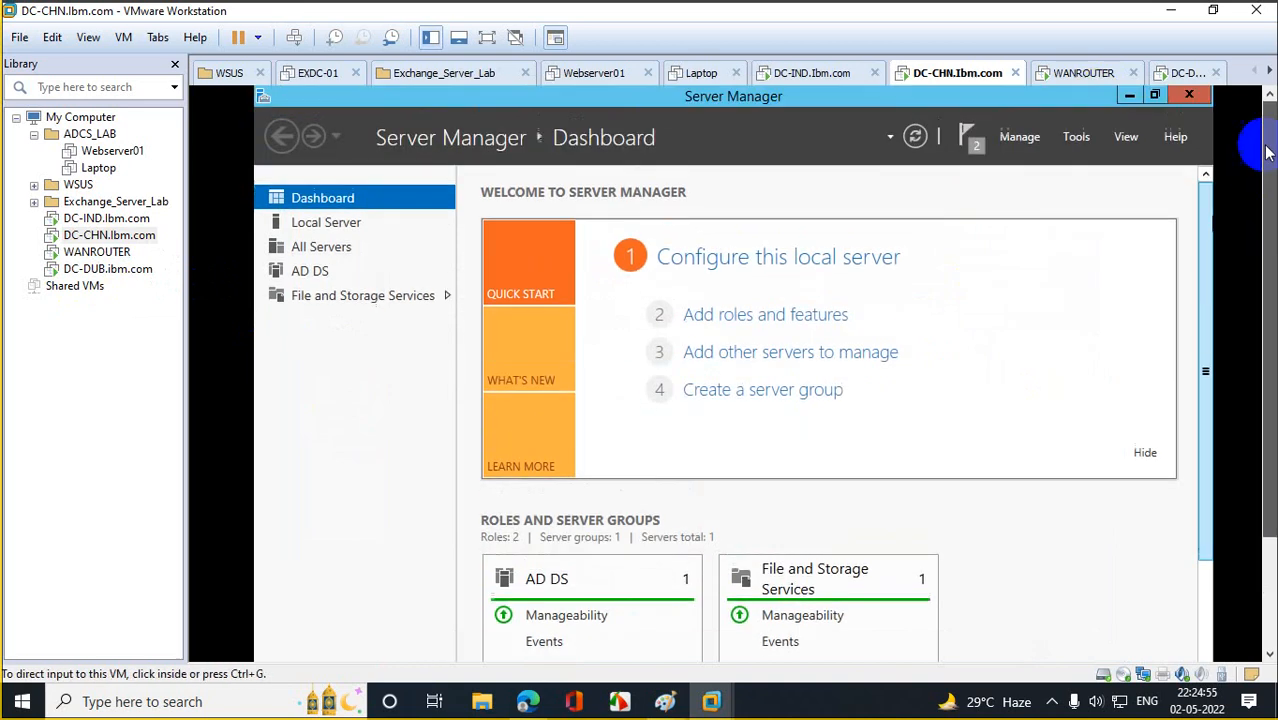
pyautogui.click(1189, 95)
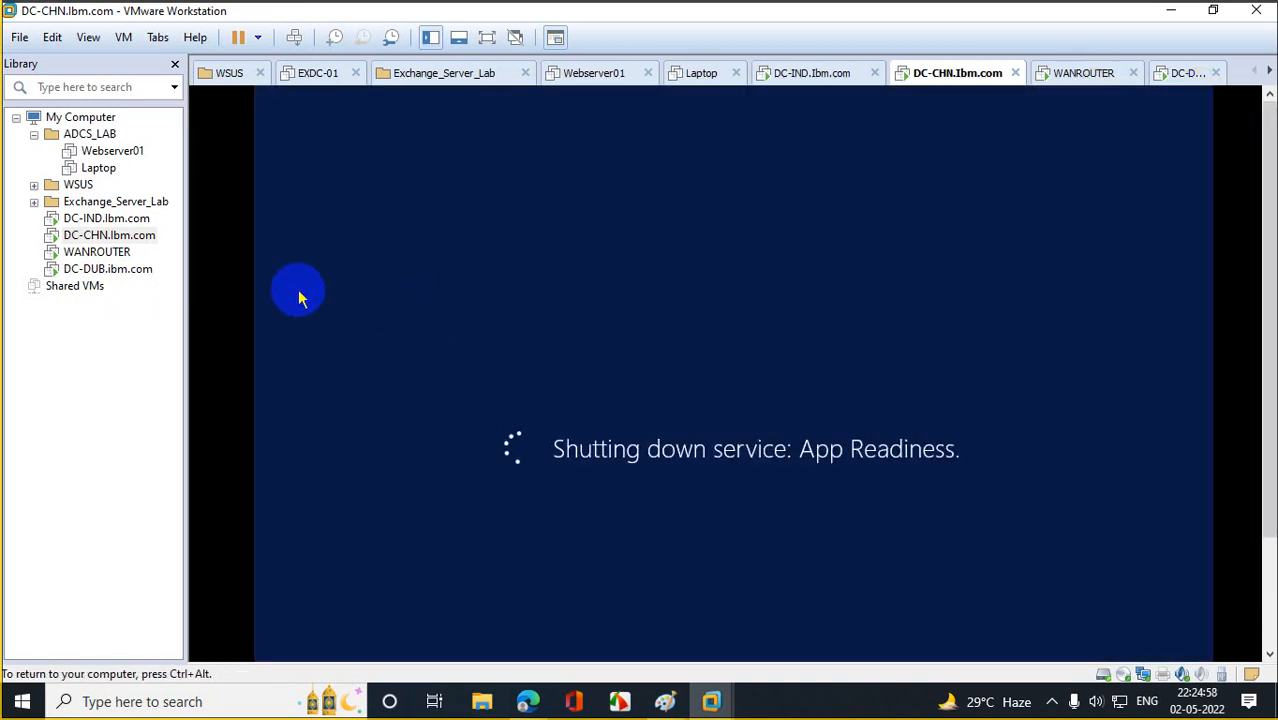
pyautogui.click(82, 270)
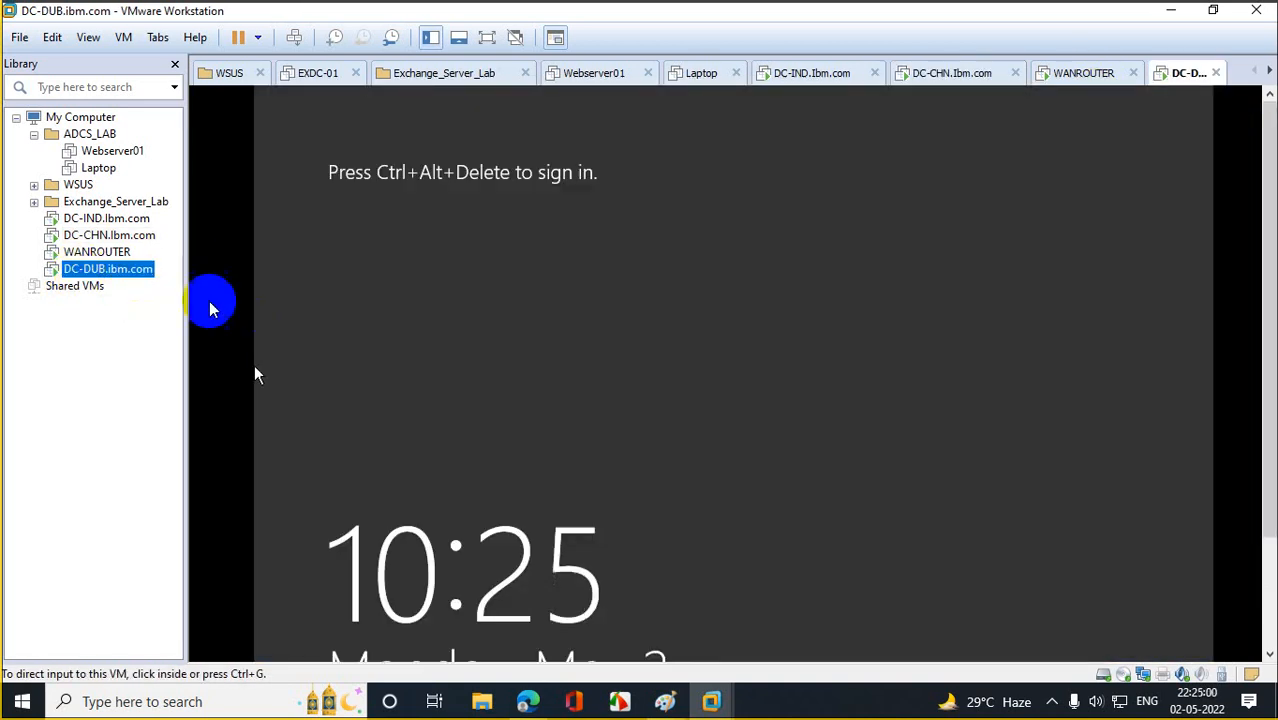
# Send Ctrl+Alt+Del to DC-DUB and sign in as another user with a domain account and password.
pyautogui.rightClick(124, 277)
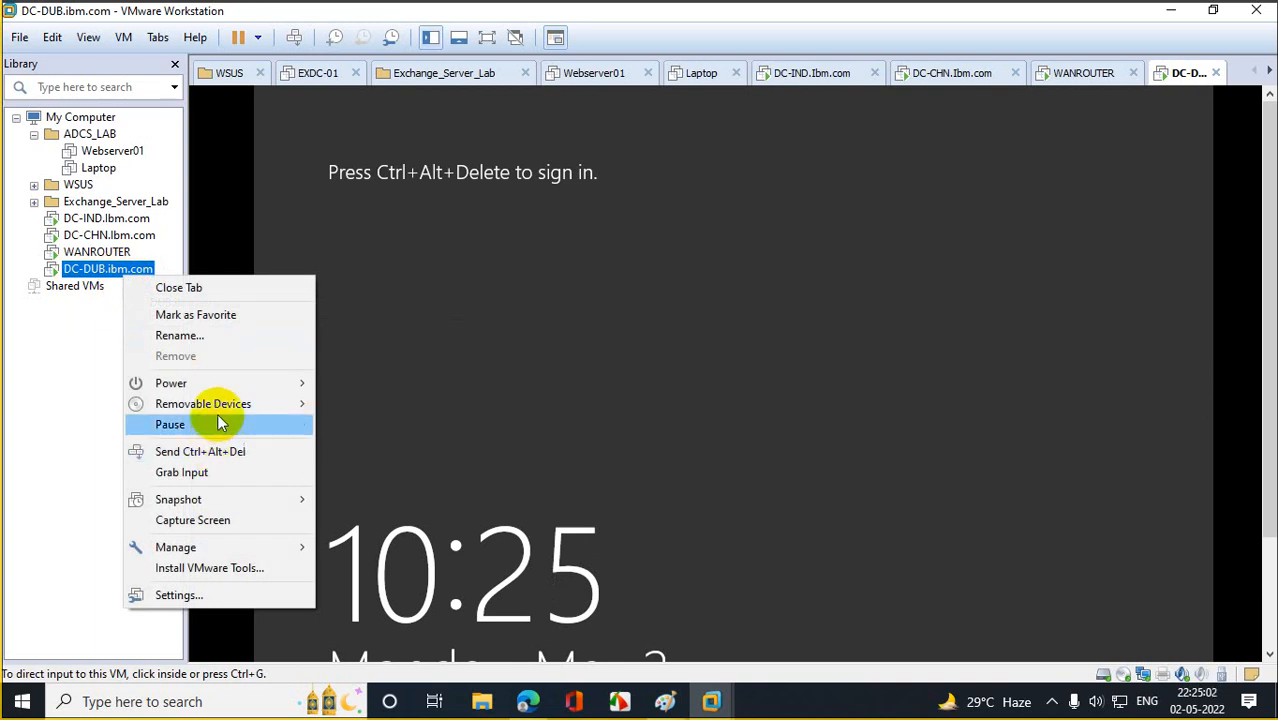
pyautogui.click(226, 452)
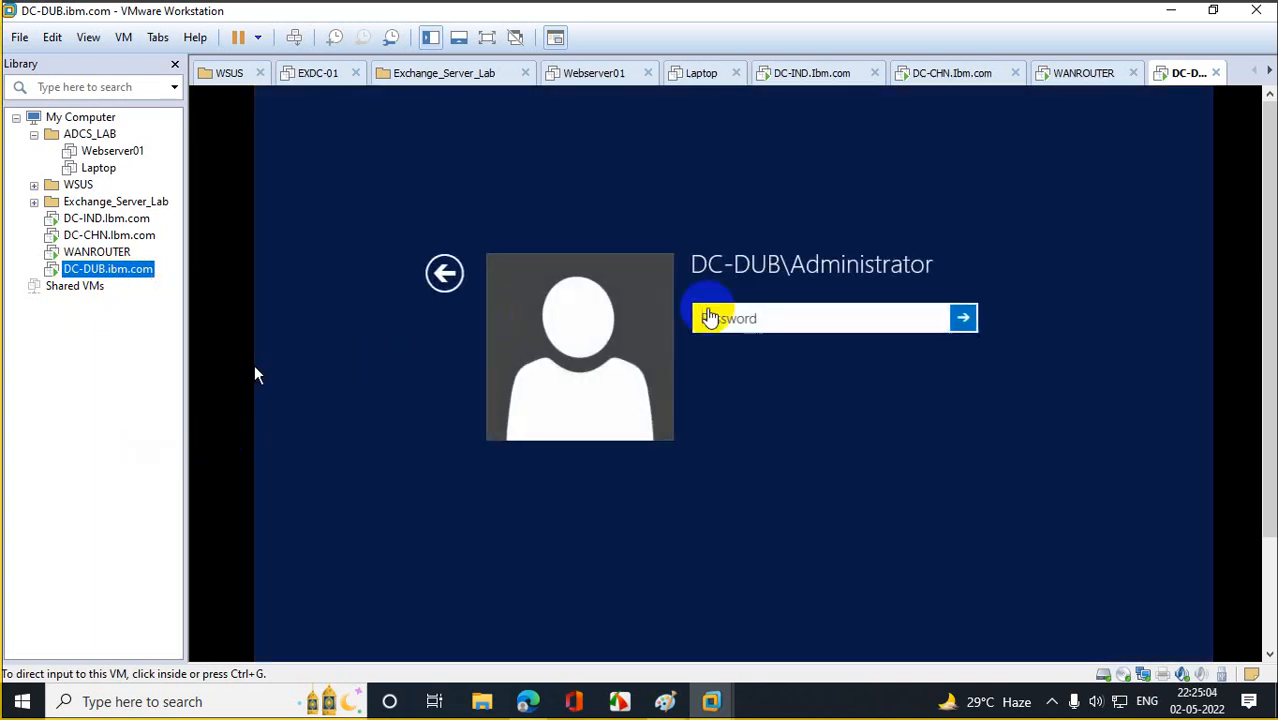
pyautogui.click(528, 272)
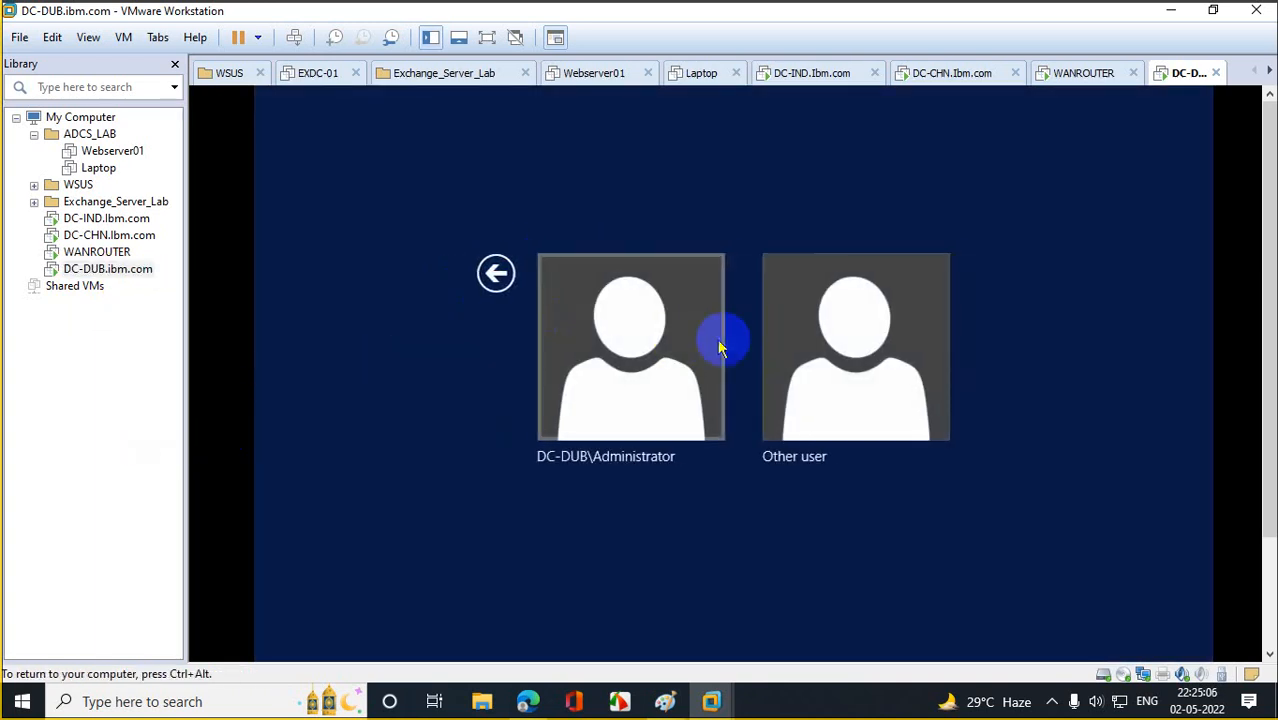
pyautogui.click(819, 334)
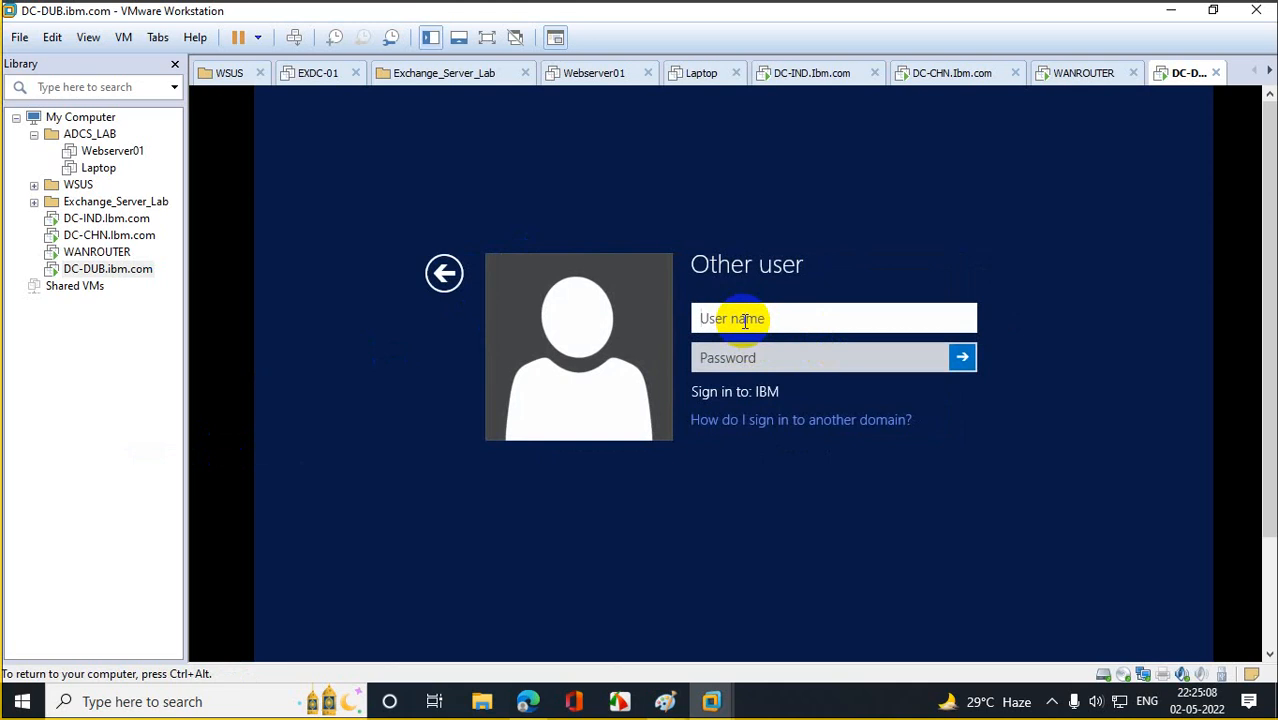
pyautogui.write('siddr')
pyautogui.press('Tab')
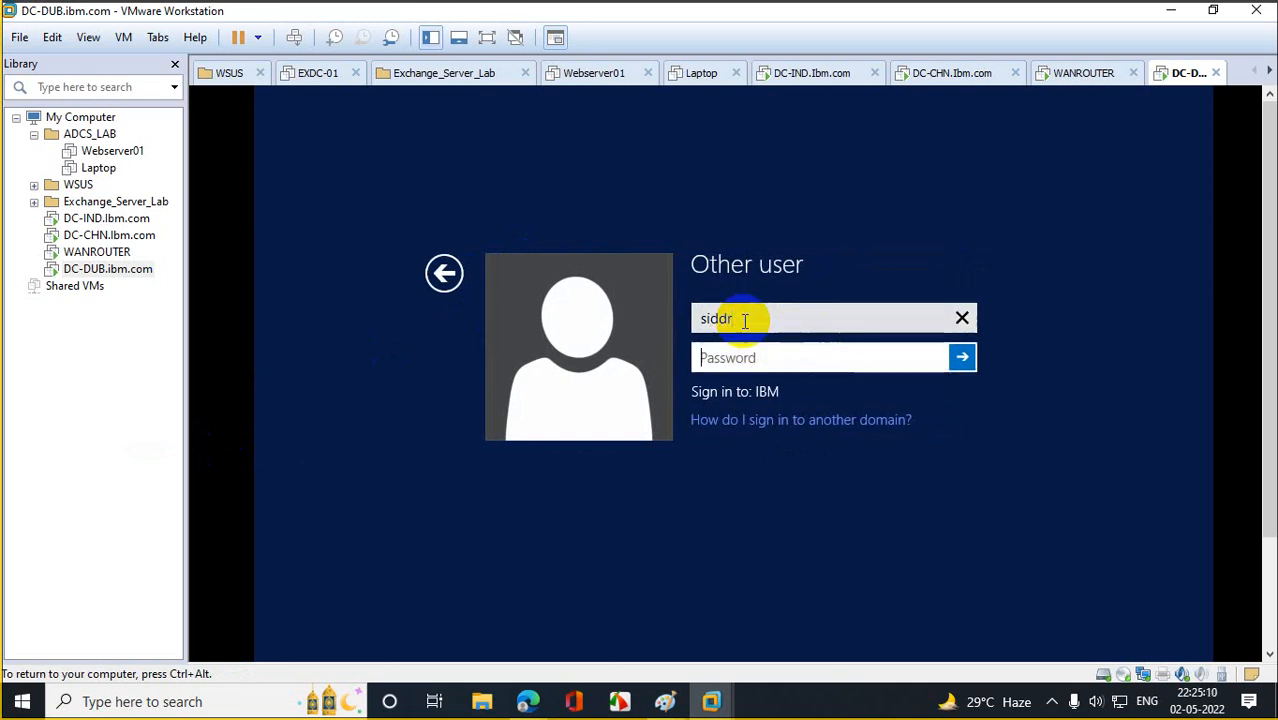
pyautogui.write('P')
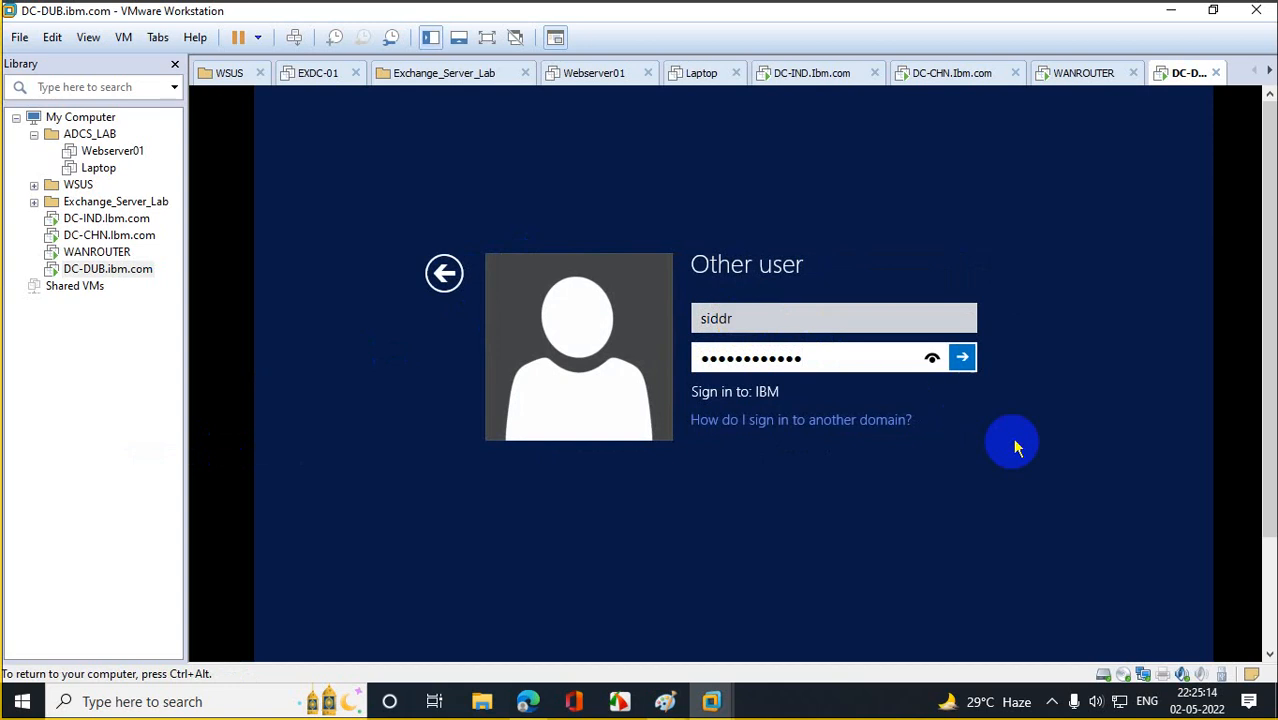
pyautogui.click(962, 357)
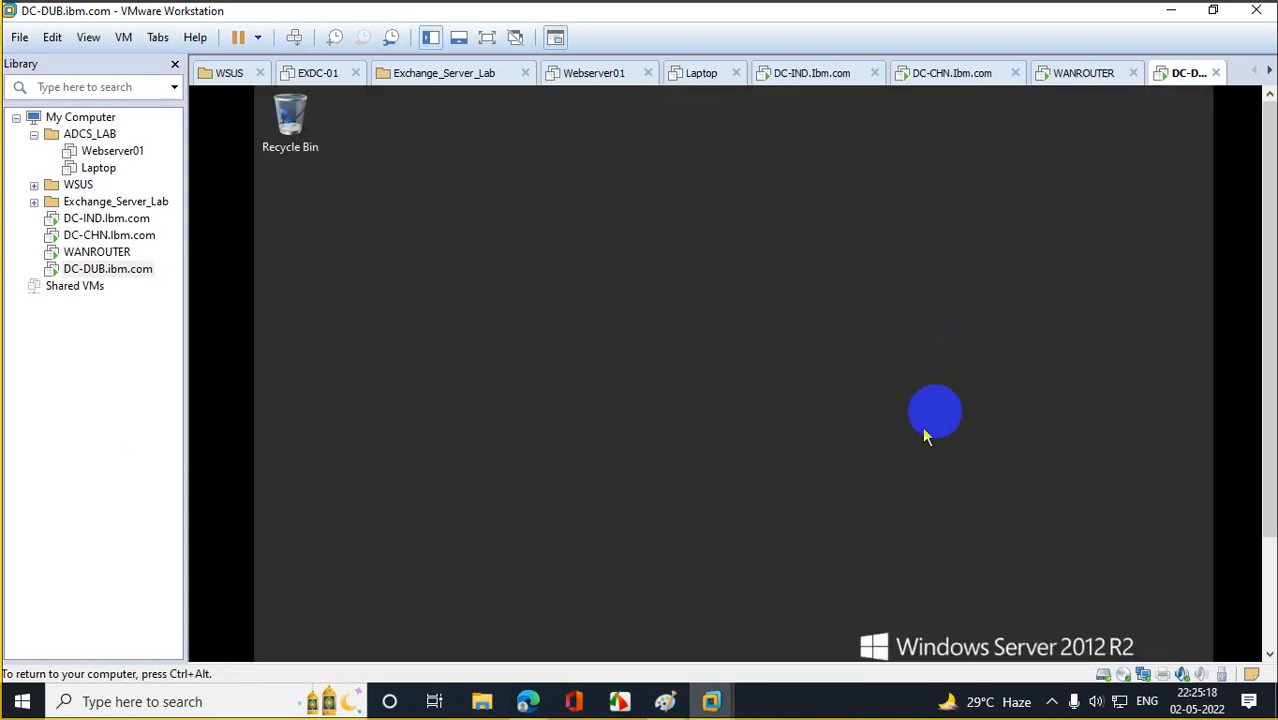
# Close DC-DUB's Server Manager and open This PC in File Explorer.
pyautogui.moveTo(1273, 209); pyautogui.dragTo(1264, 252)
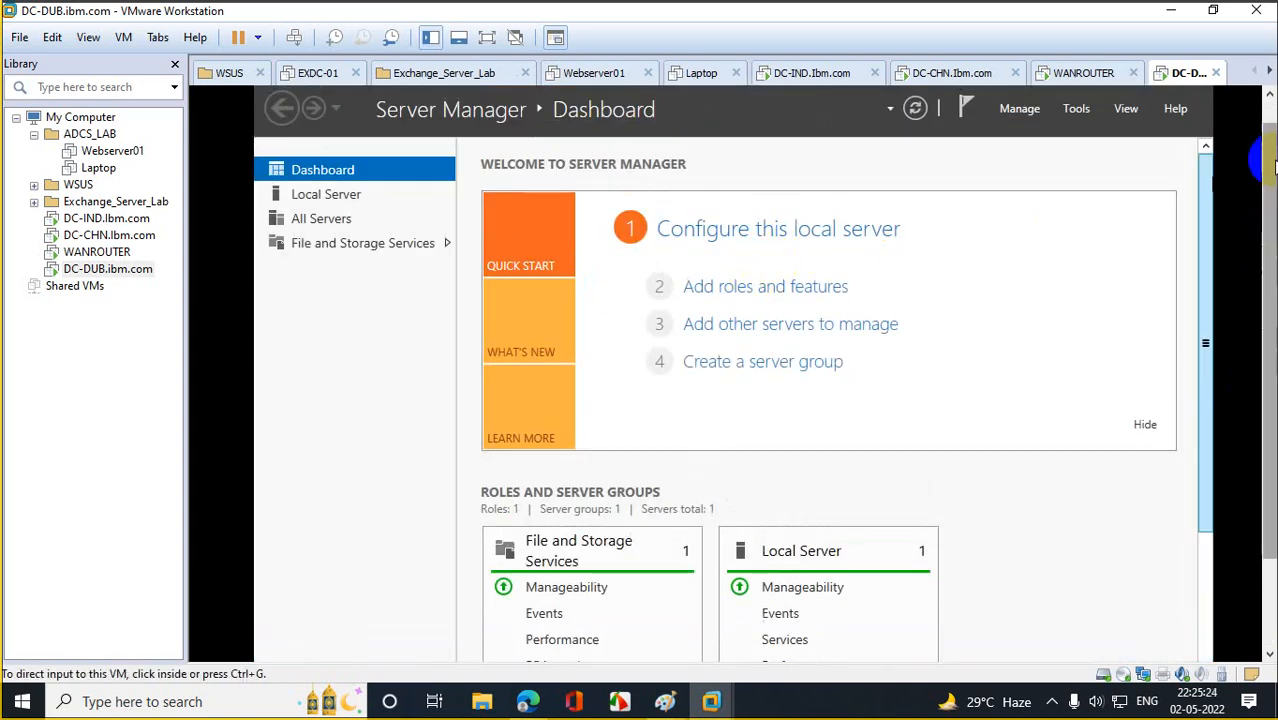
pyautogui.moveTo(1269, 163); pyautogui.dragTo(1244, 308)
pyautogui.click(1201, 99)
pyautogui.click(272, 648)
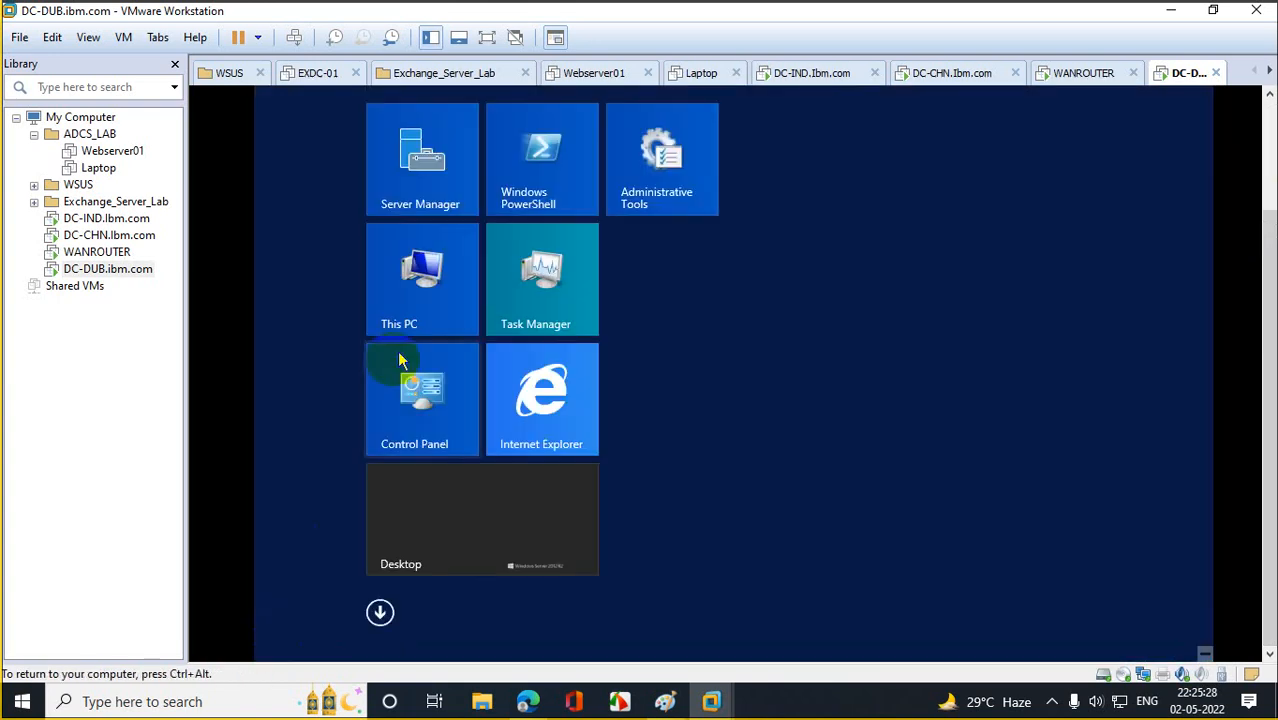
pyautogui.rightClick(425, 277)
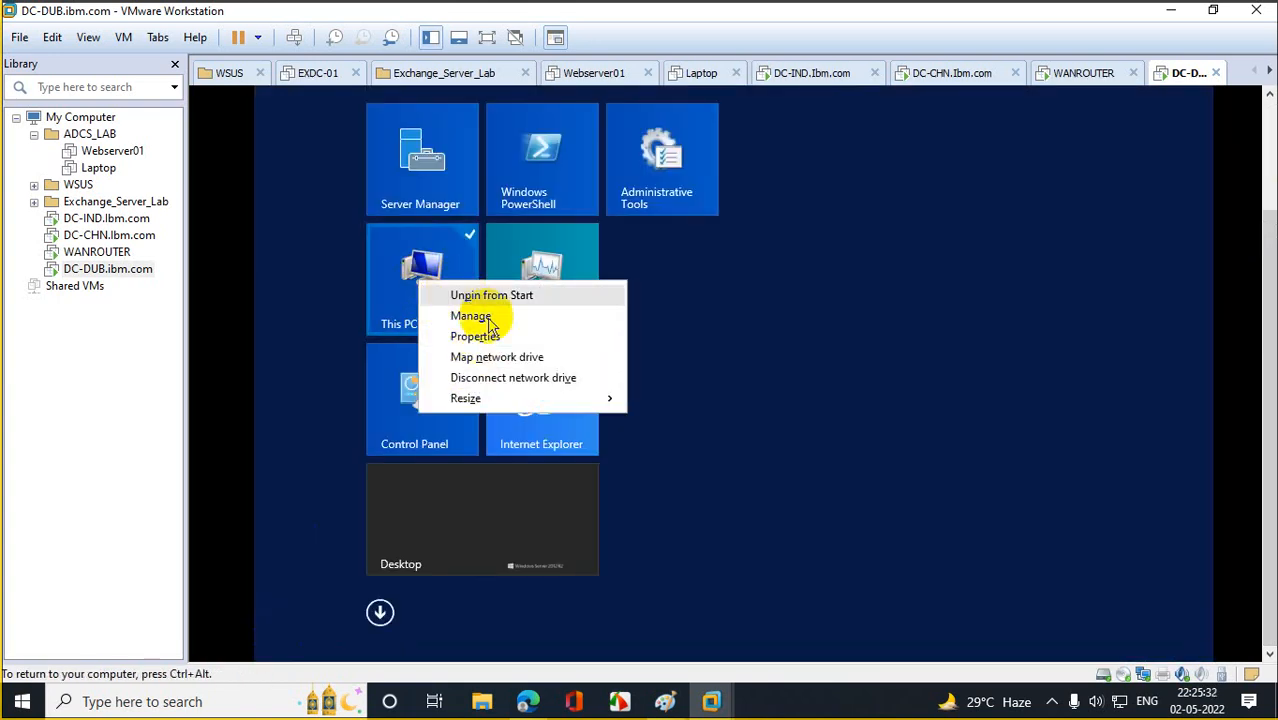
pyautogui.click(435, 274)
pyautogui.click(435, 278)
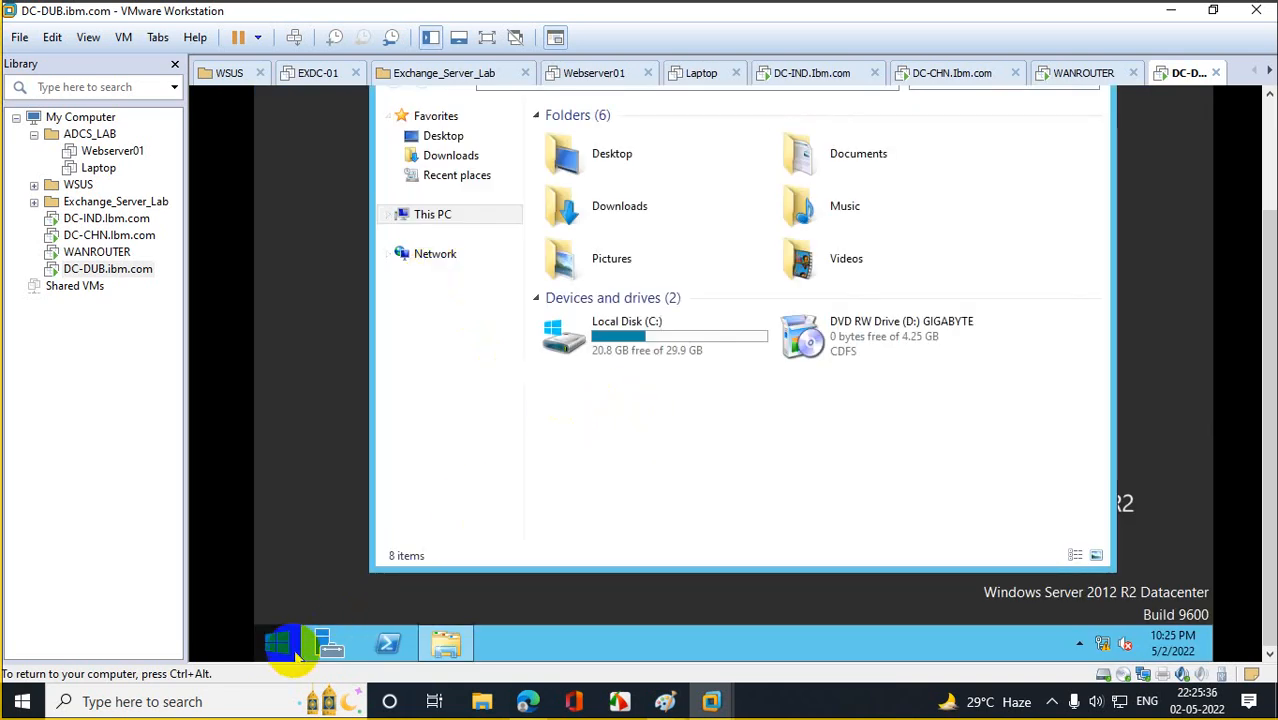
# Check DC-DUB's computer name and domain on the System Properties Computer Name tab, then close the windows.
pyautogui.click(291, 650)
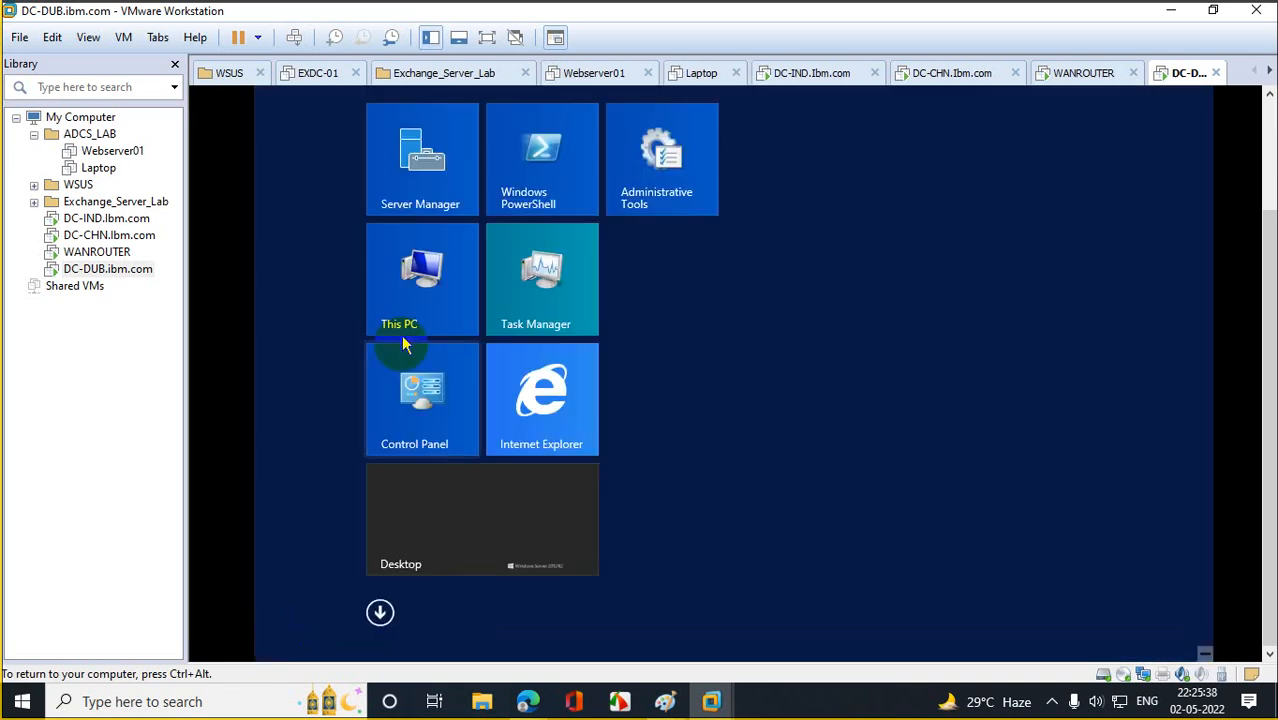
pyautogui.rightClick(416, 249)
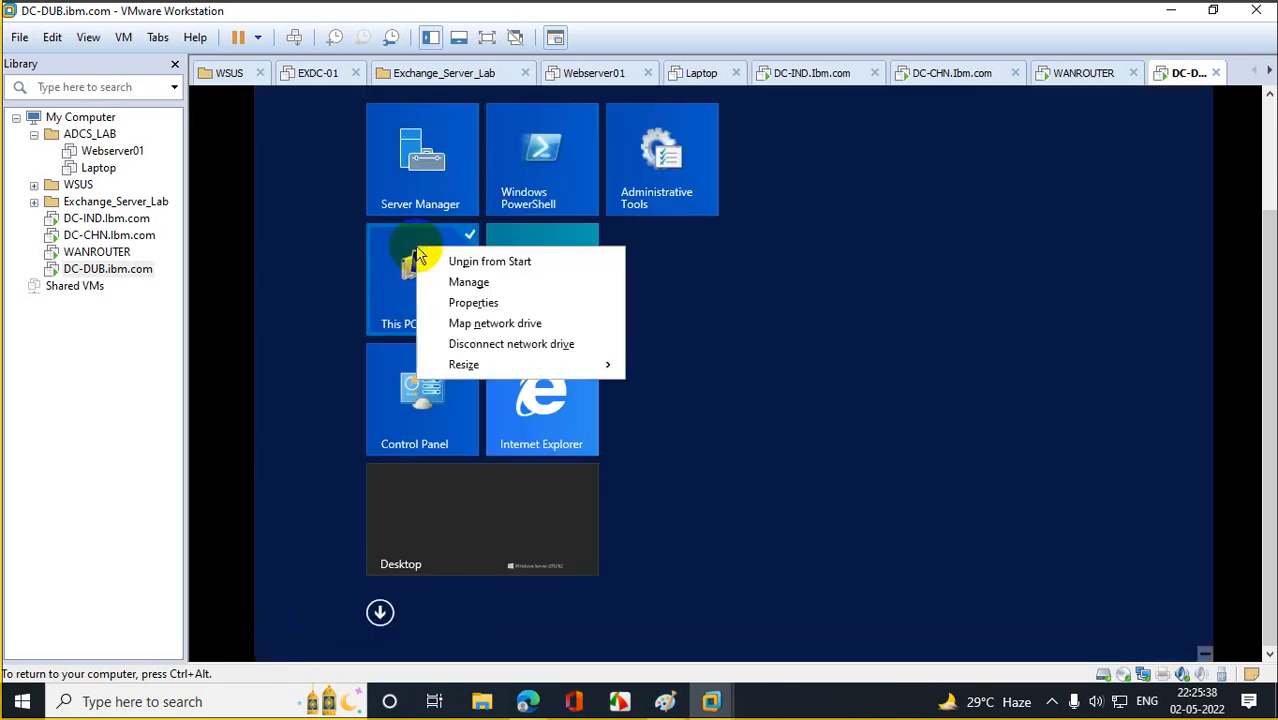
pyautogui.click(485, 302)
pyautogui.click(472, 203)
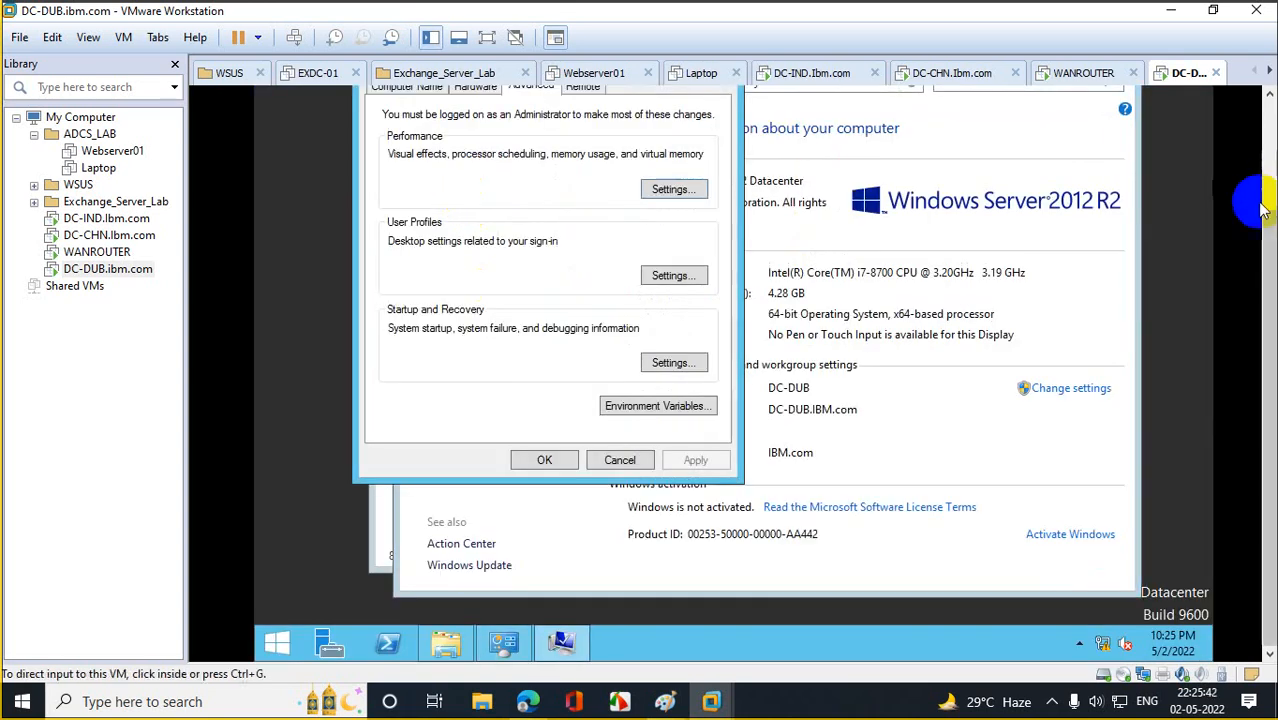
pyautogui.moveTo(1267, 234); pyautogui.dragTo(1268, 153)
pyautogui.click(392, 194)
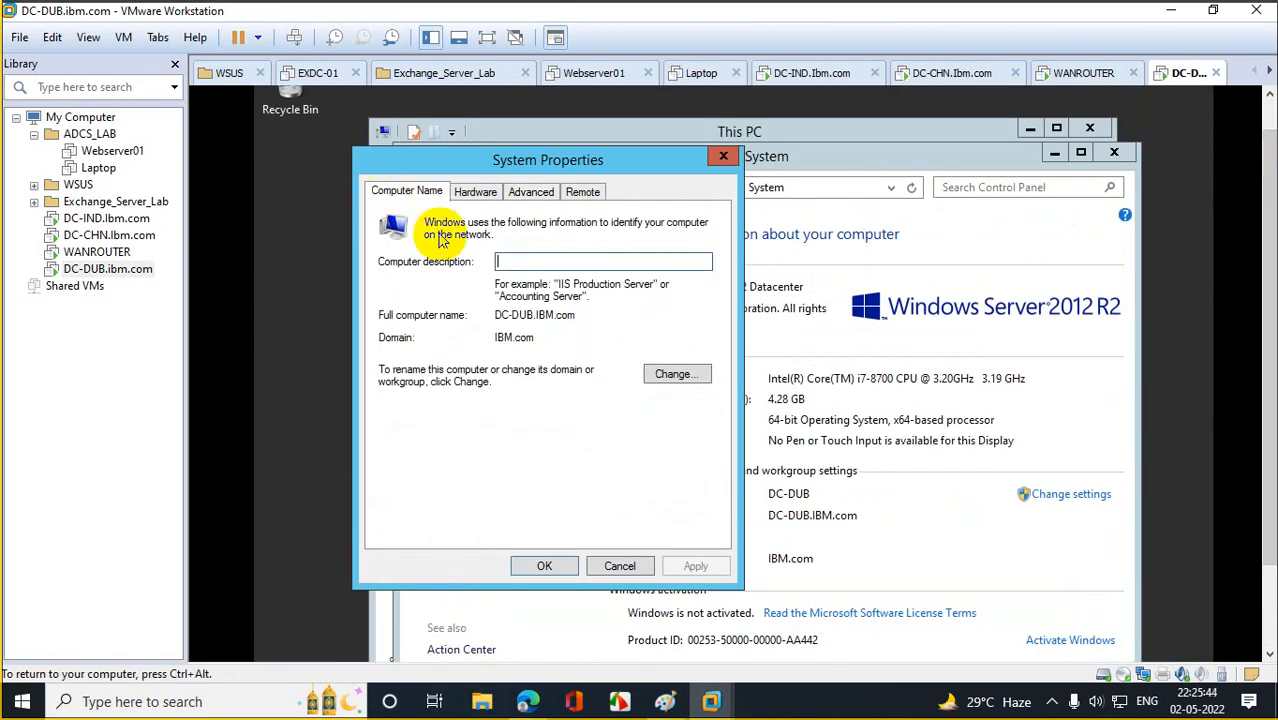
pyautogui.click(723, 157)
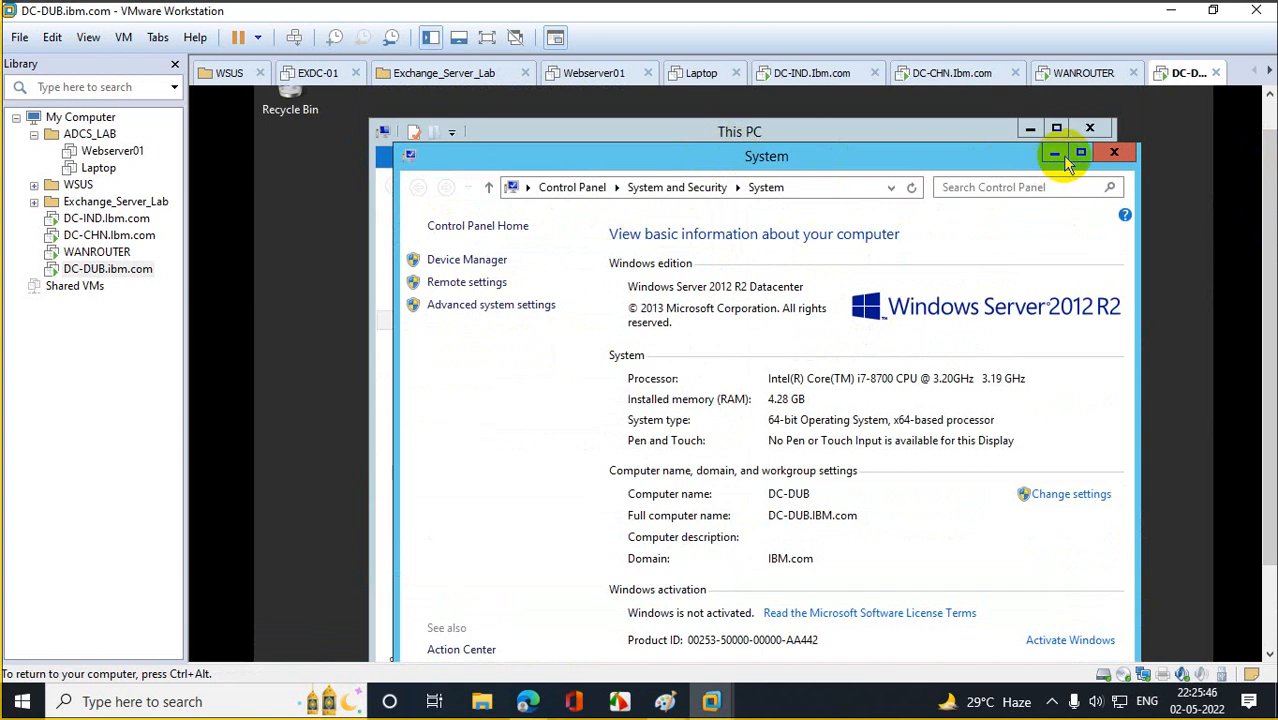
pyautogui.click(1113, 152)
pyautogui.click(1087, 128)
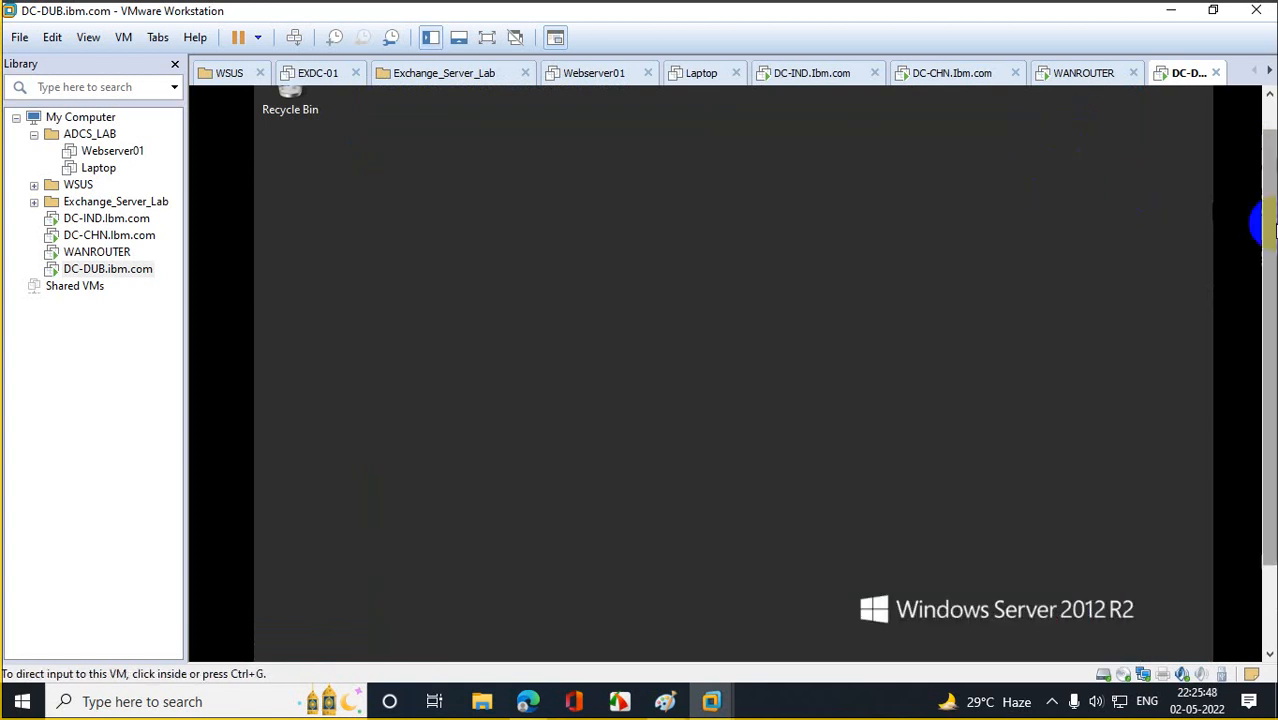
pyautogui.moveTo(1264, 228); pyautogui.dragTo(1265, 392)
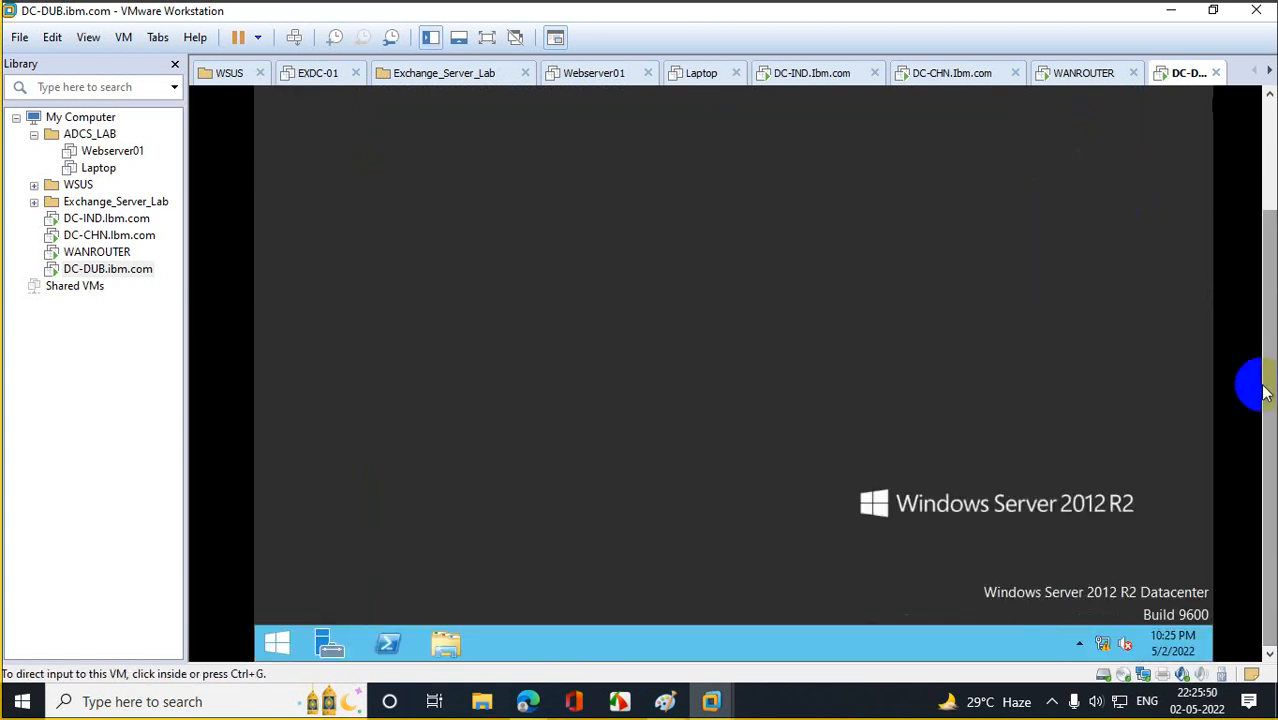
pyautogui.click(557, 511)
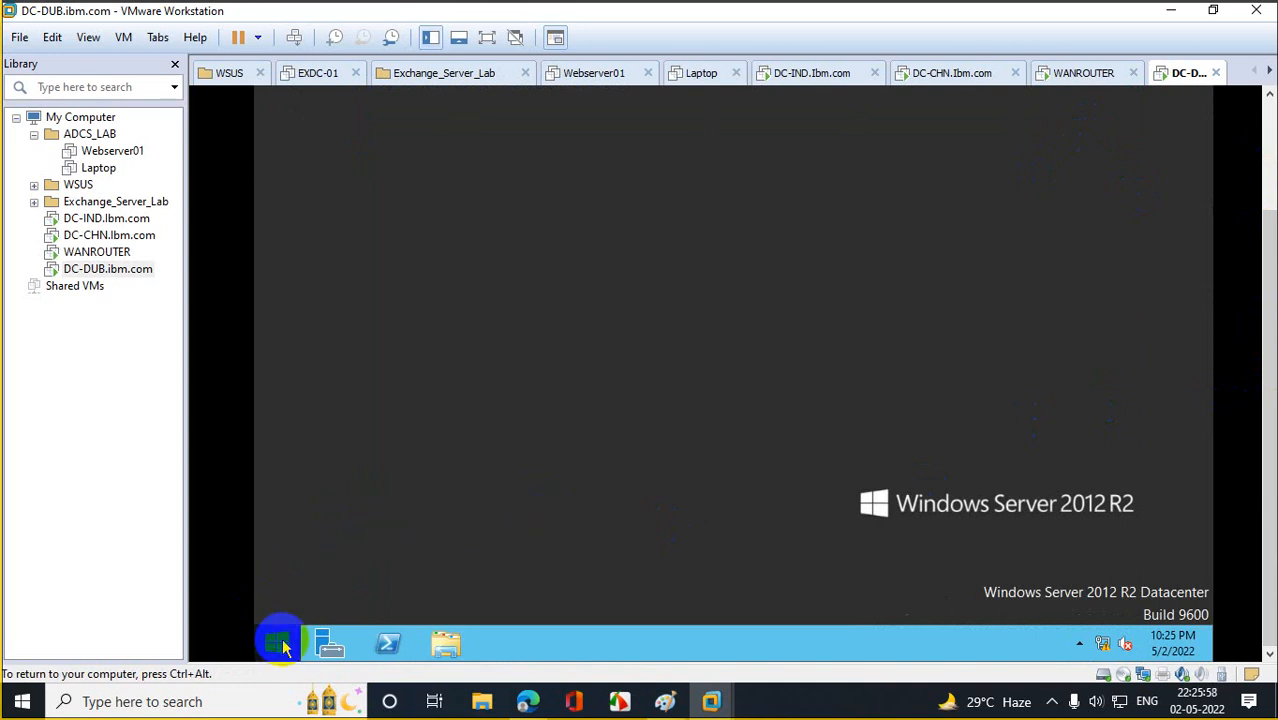
# Recheck that the computer is DC-DUB.IBM.com in the IBM.com domain, then bring Server Manager forward.
pyautogui.click(279, 643)
pyautogui.rightClick(423, 251)
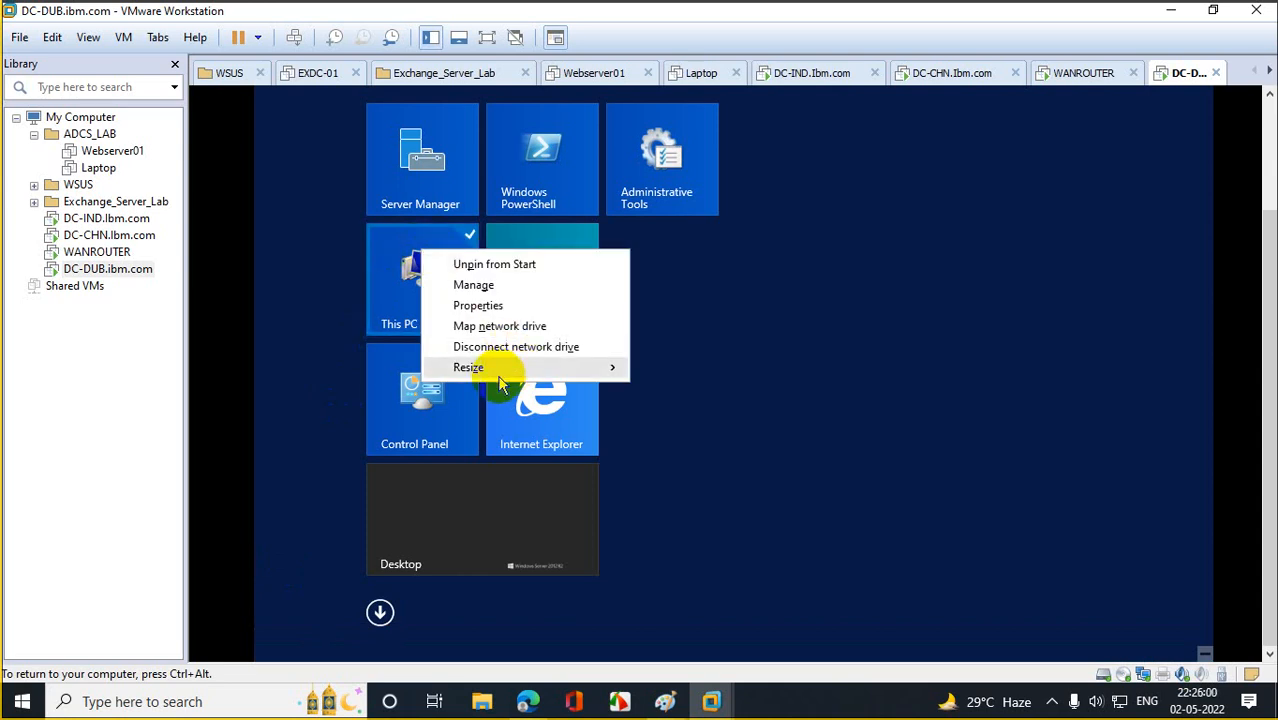
pyautogui.click(497, 306)
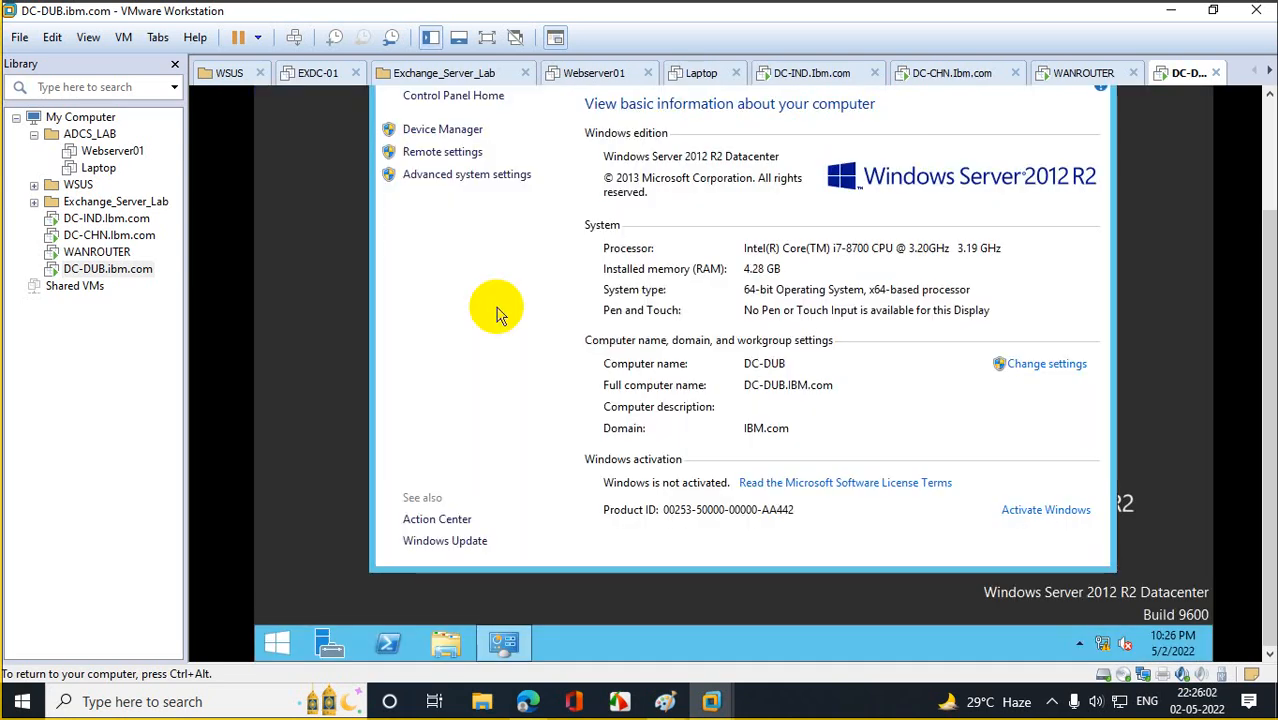
pyautogui.click(465, 175)
pyautogui.click(458, 136)
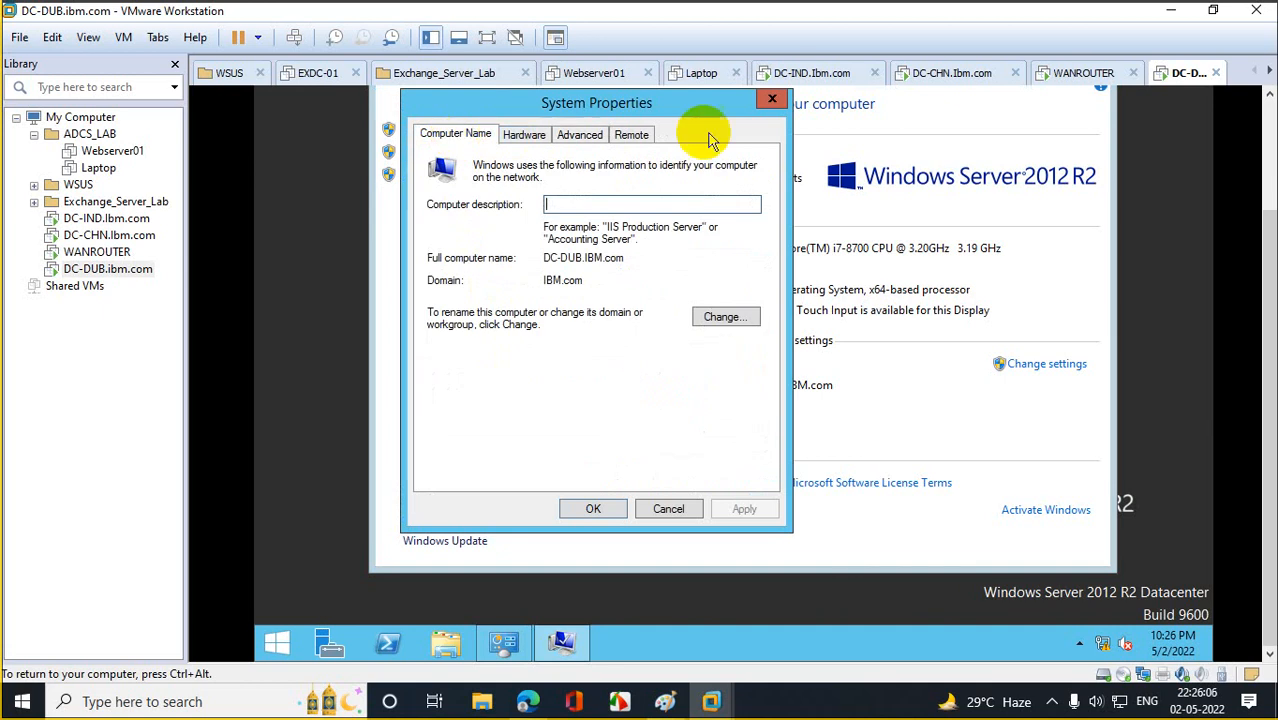
pyautogui.click(772, 98)
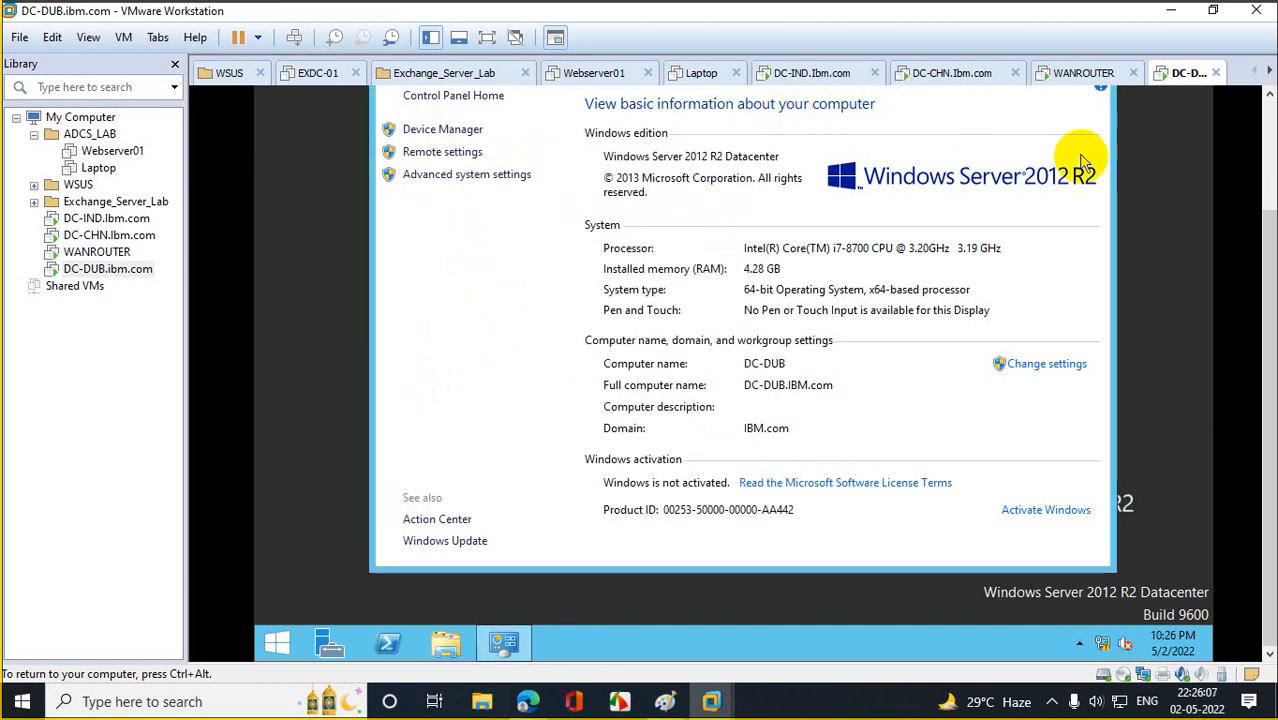
pyautogui.click(336, 640)
# Launch the Add Roles and Features wizard for a role-based installation targeting DC-DUB.IBM.com.
pyautogui.click(733, 180)
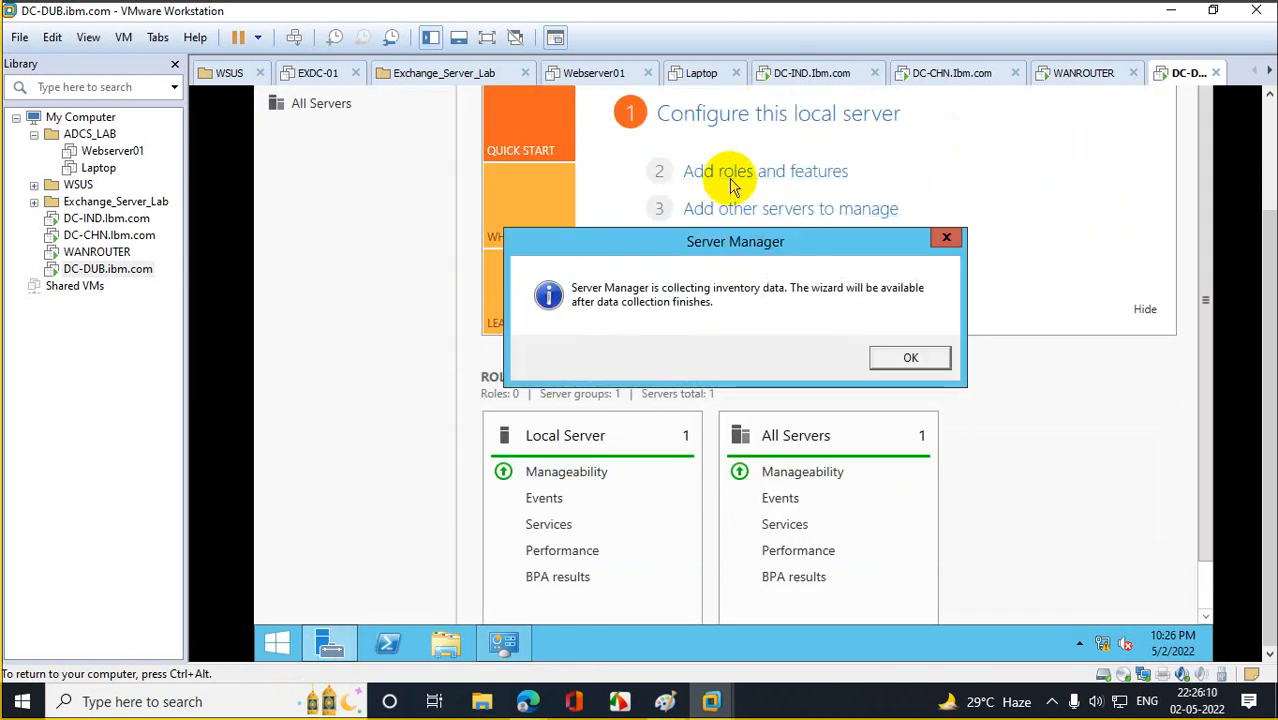
pyautogui.click(907, 352)
pyautogui.click(757, 180)
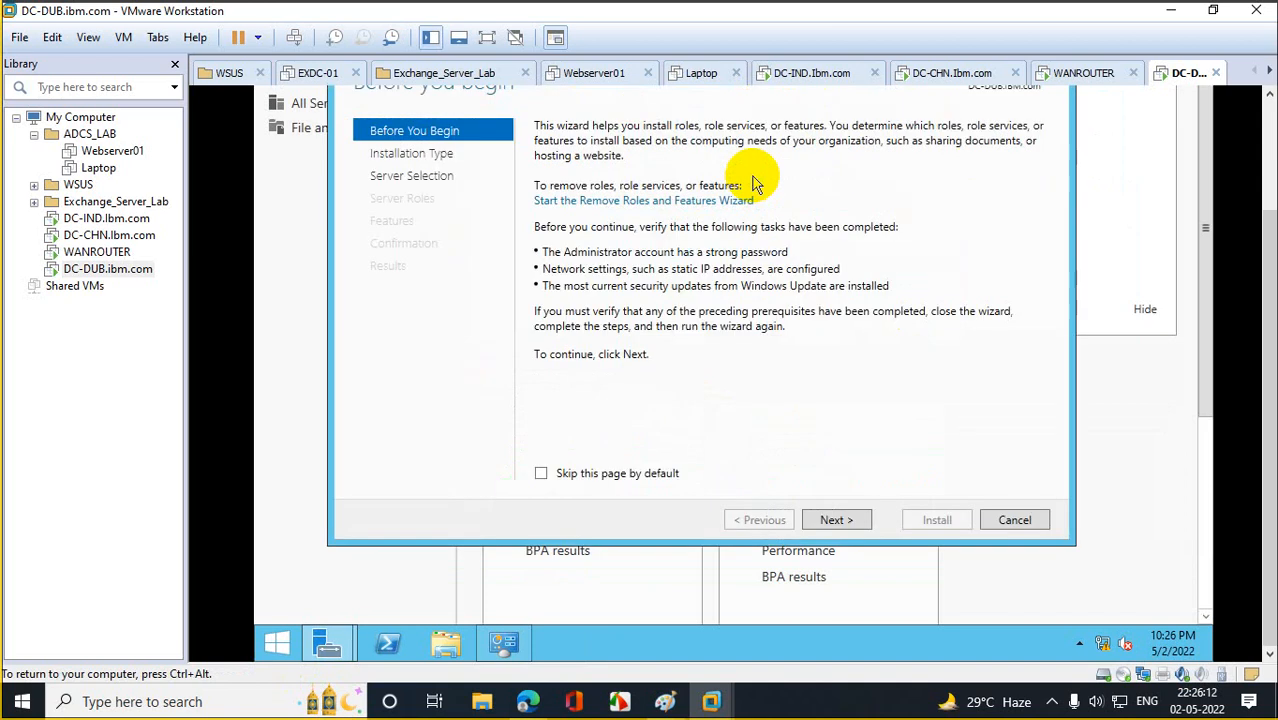
pyautogui.click(831, 518)
pyautogui.click(831, 520)
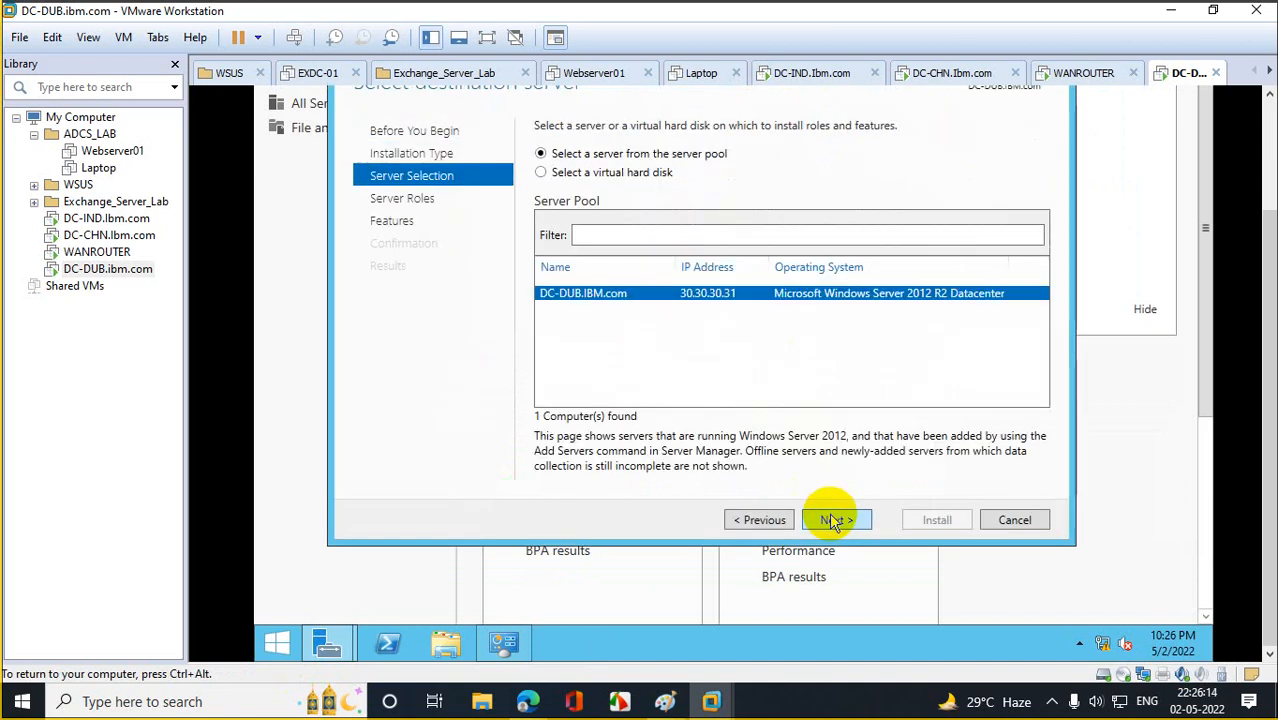
pyautogui.click(829, 515)
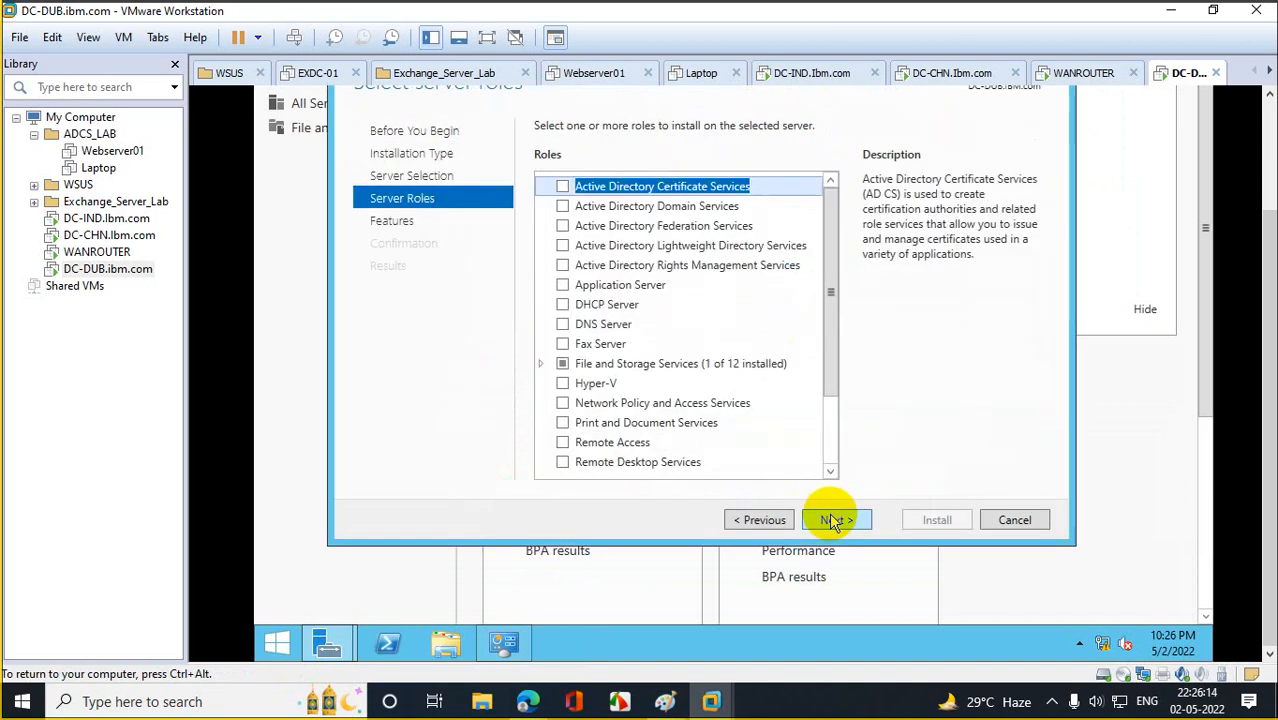
# Select Active Directory Domain Services with its required features and install it.
pyautogui.click(613, 206)
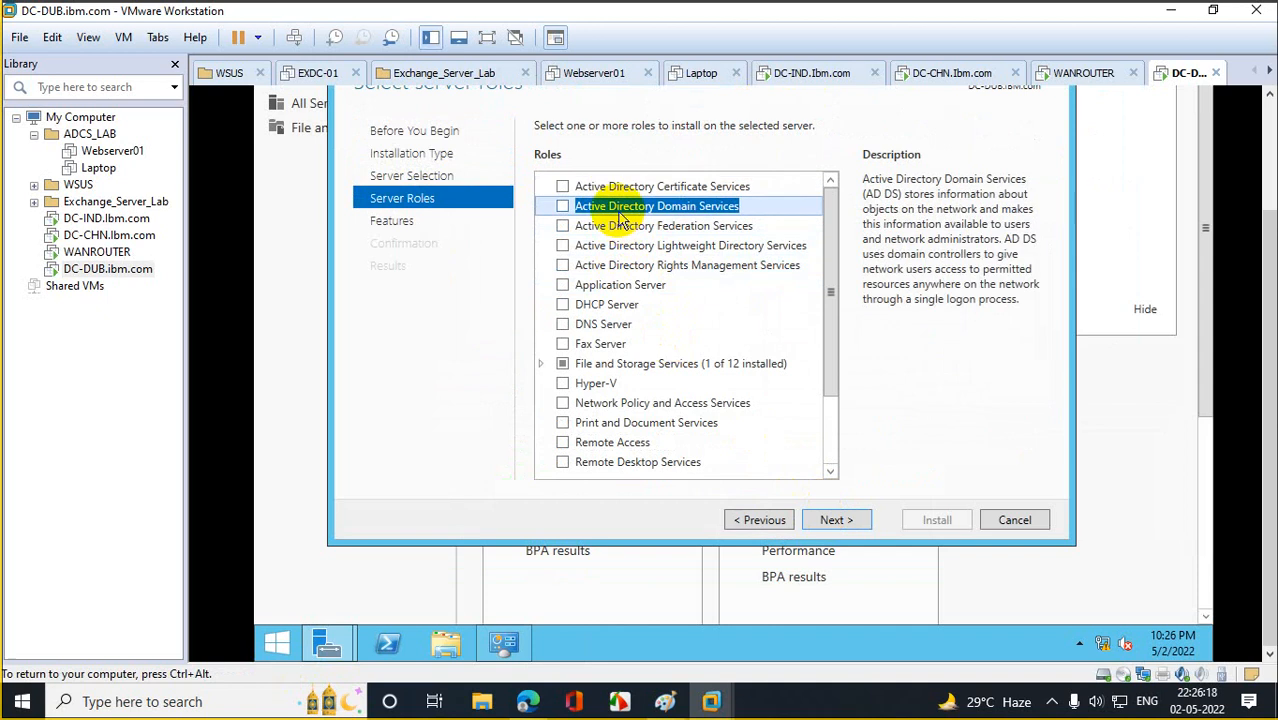
pyautogui.click(562, 206)
pyautogui.click(756, 445)
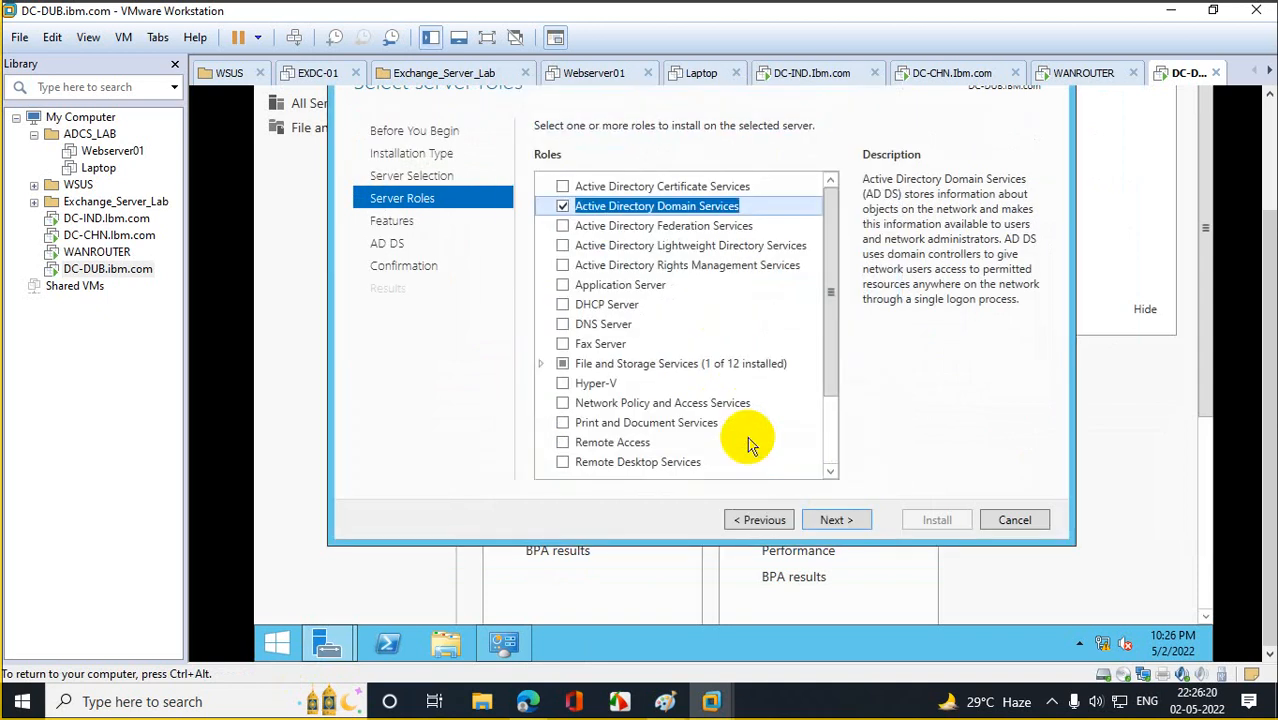
pyautogui.click(834, 521)
pyautogui.click(834, 521)
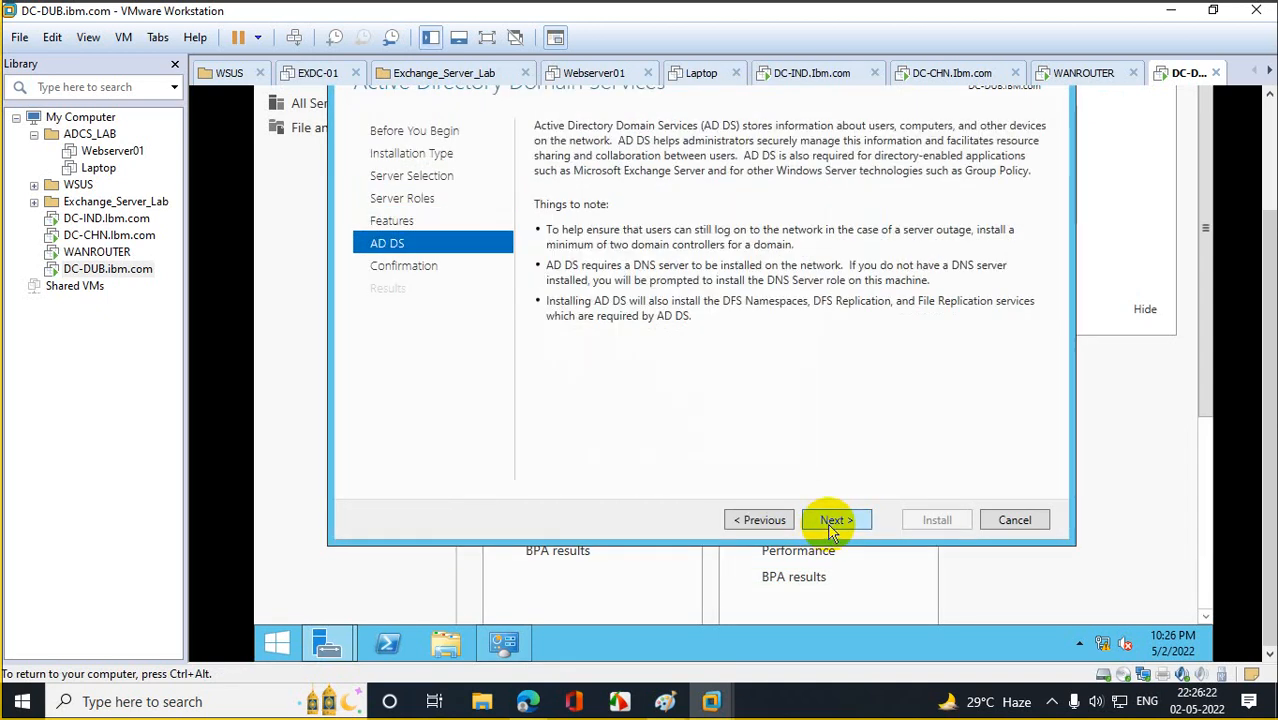
pyautogui.click(826, 522)
pyautogui.click(933, 521)
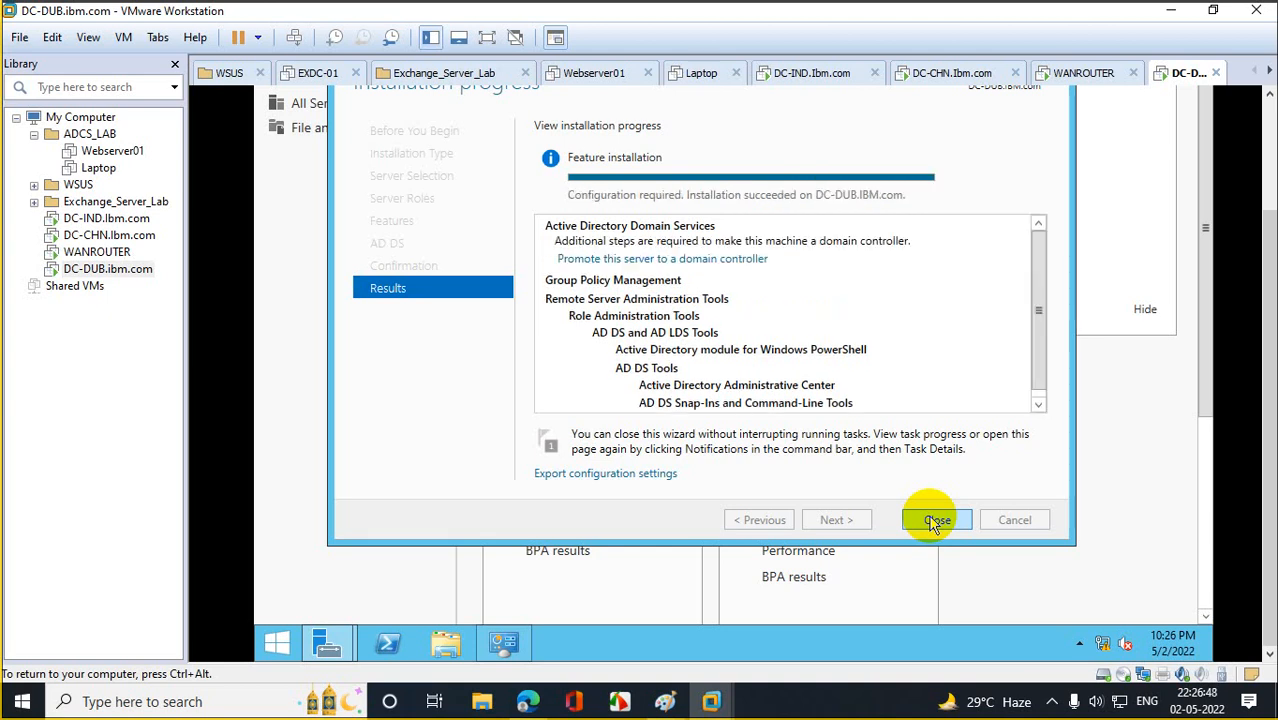
# Add DC-DUB to the existing IBM.com domain as a DC with a DSRM password and default DNS, replication and path options.
pyautogui.click(643, 260)
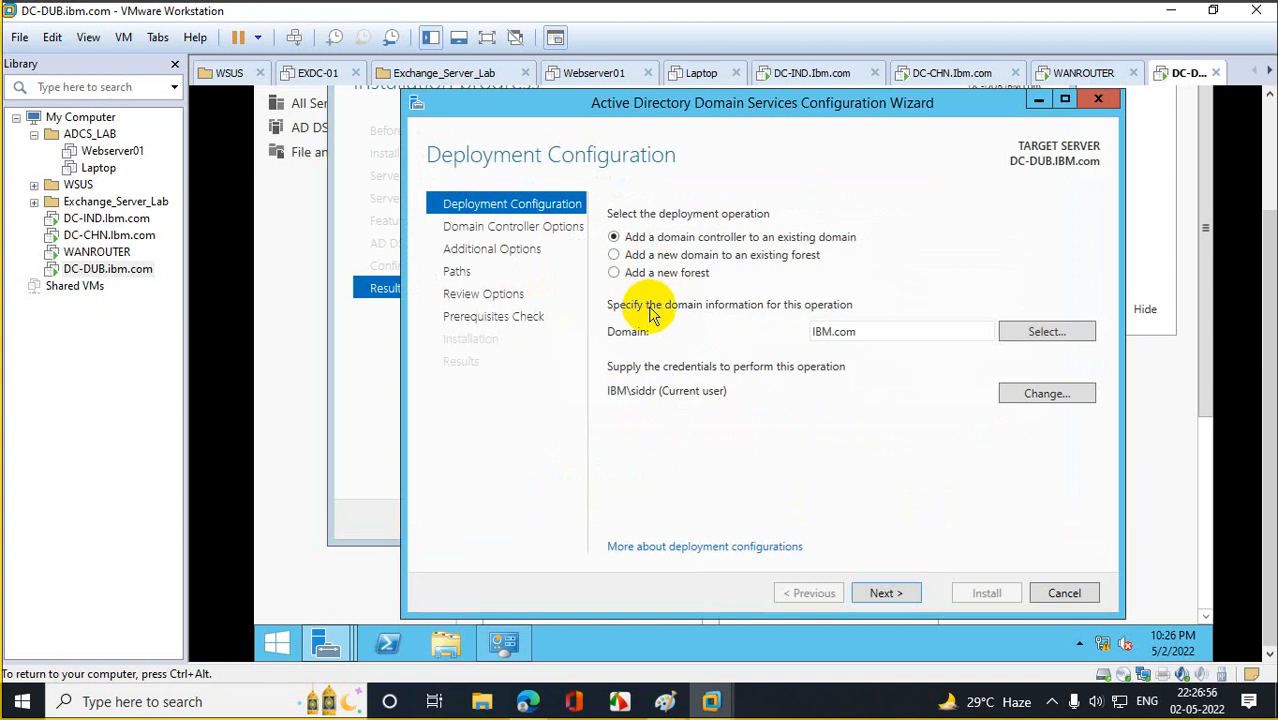
pyautogui.click(885, 593)
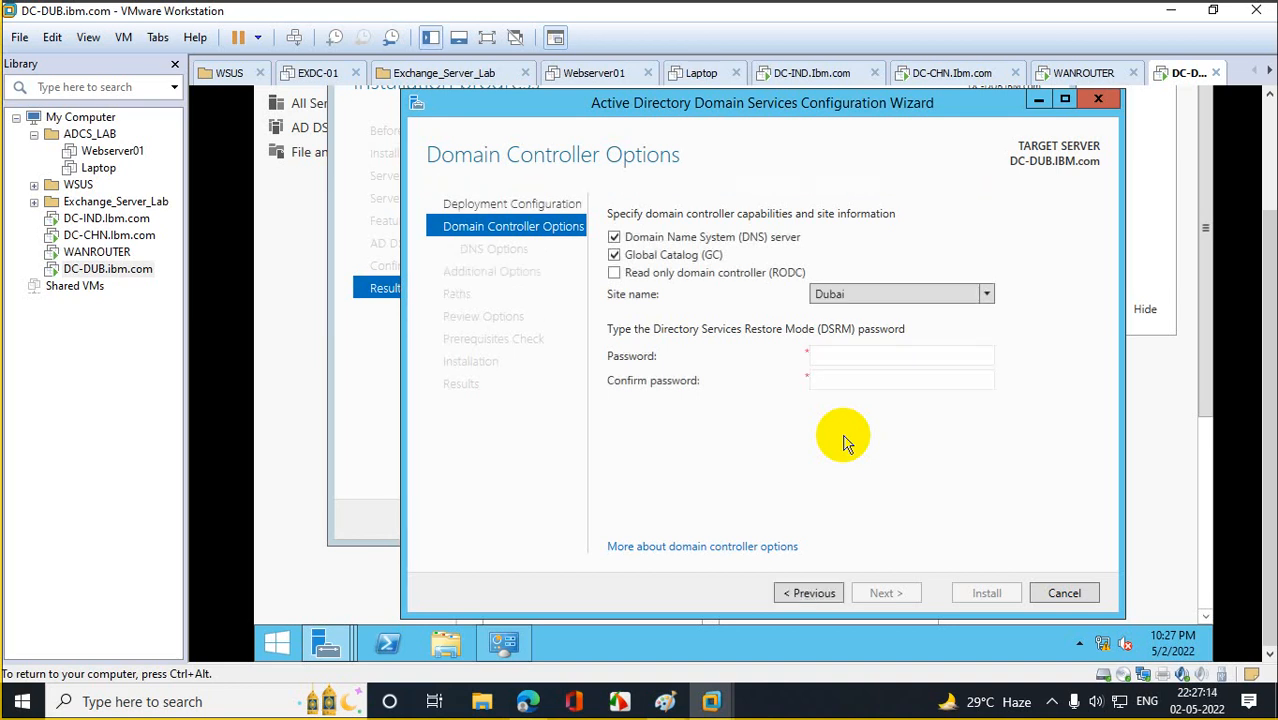
pyautogui.click(843, 362)
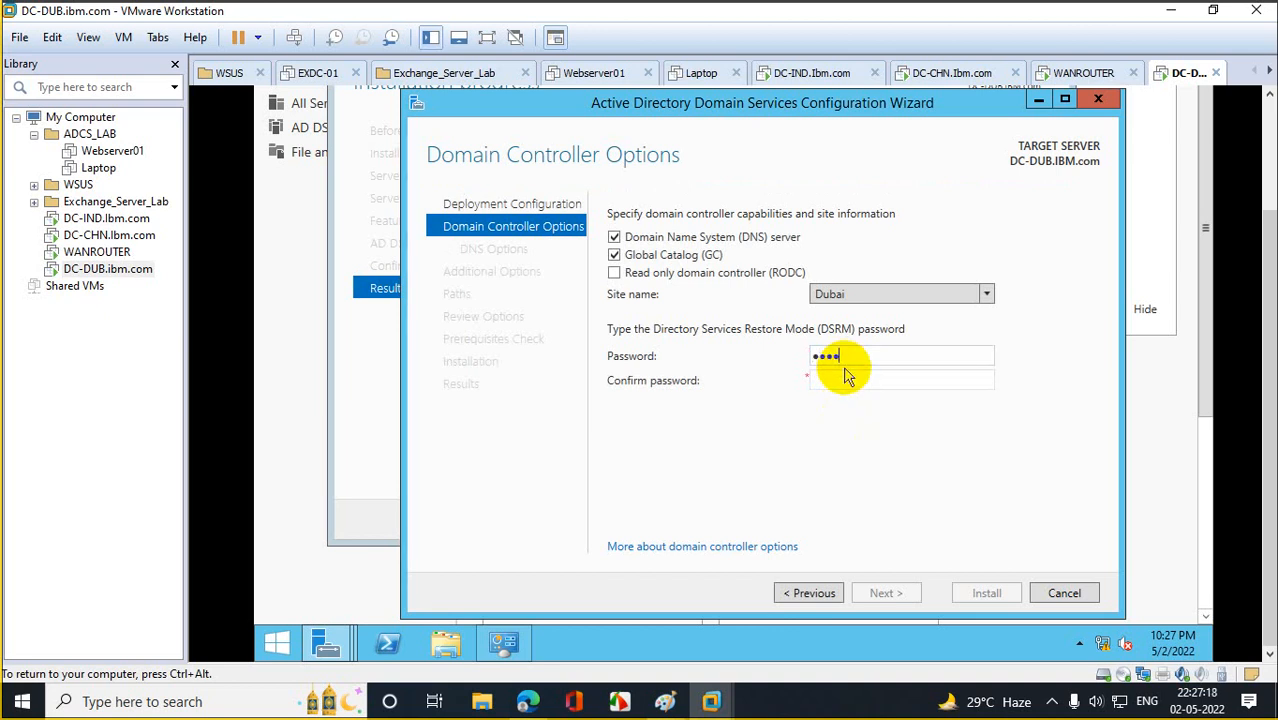
pyautogui.write('••••••••••')
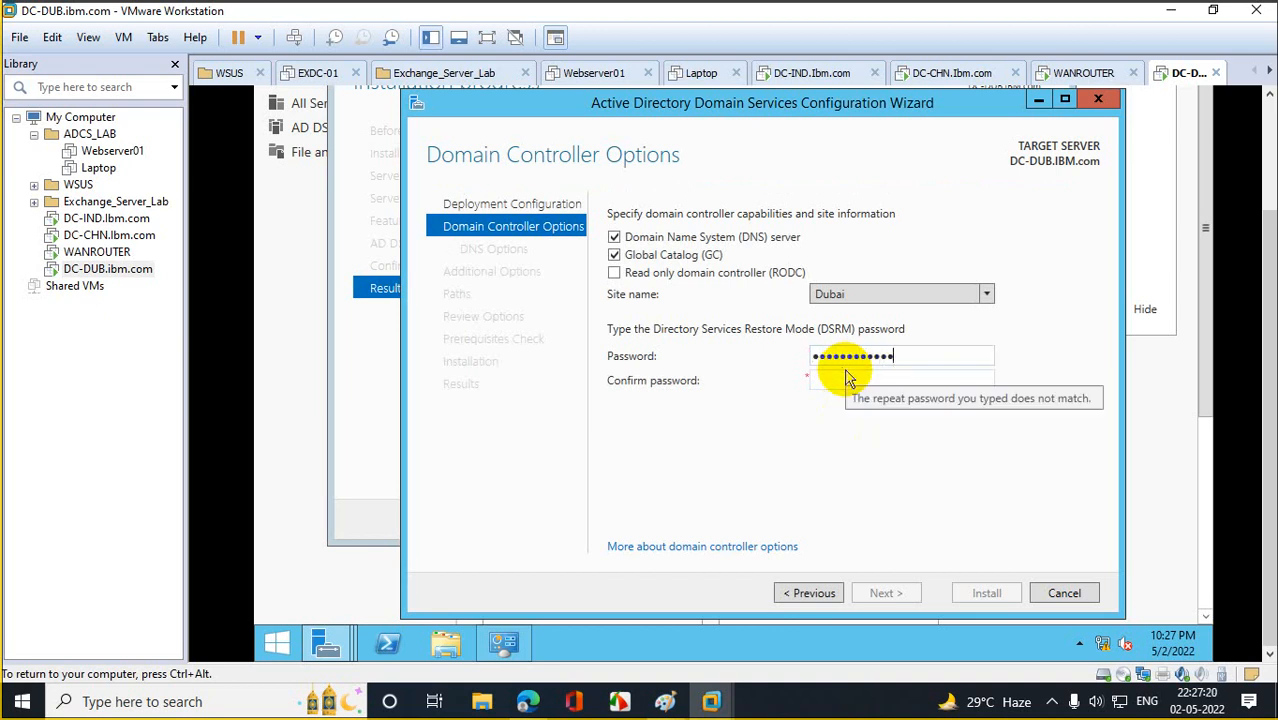
pyautogui.write('•')
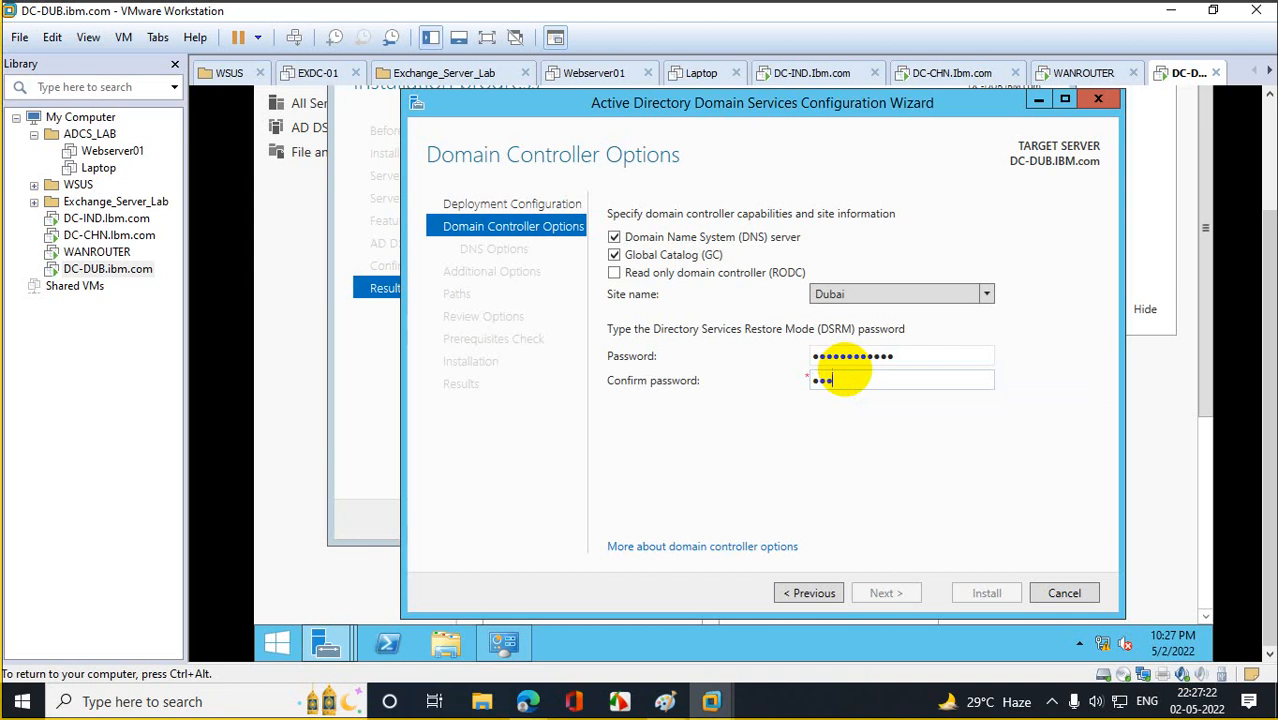
pyautogui.write('•••••••••••')
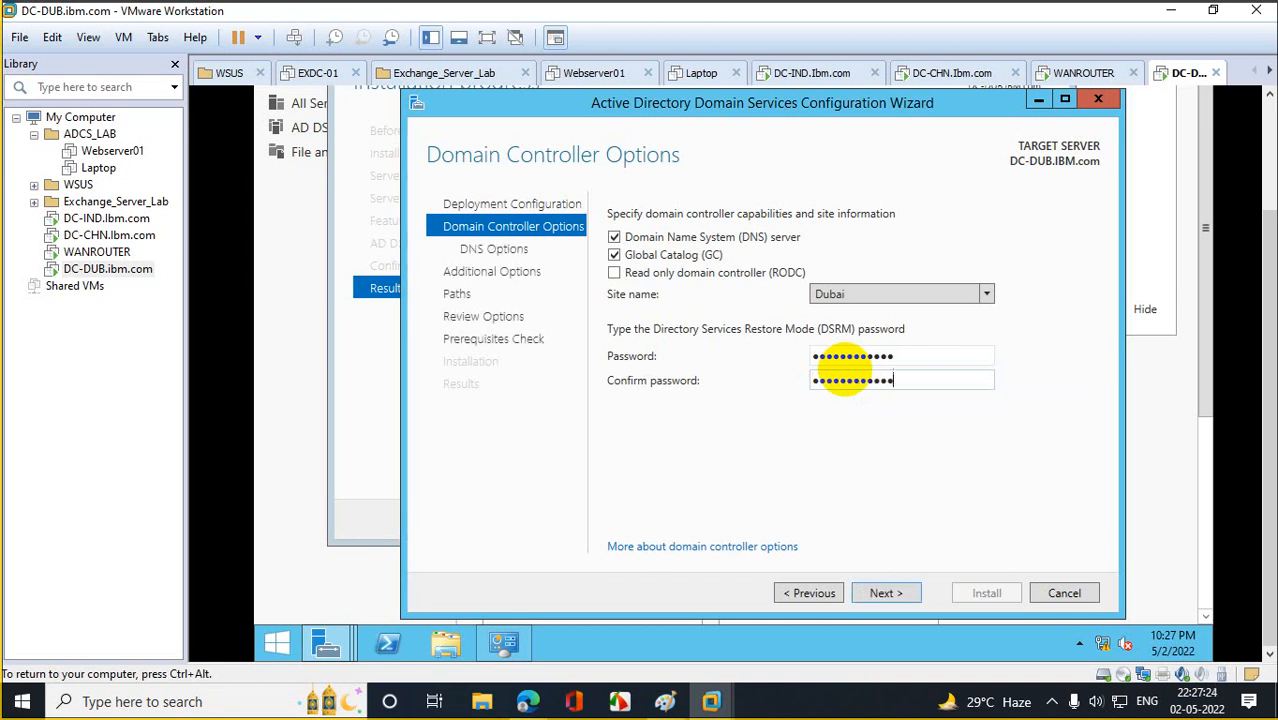
pyautogui.click(900, 593)
pyautogui.click(900, 593)
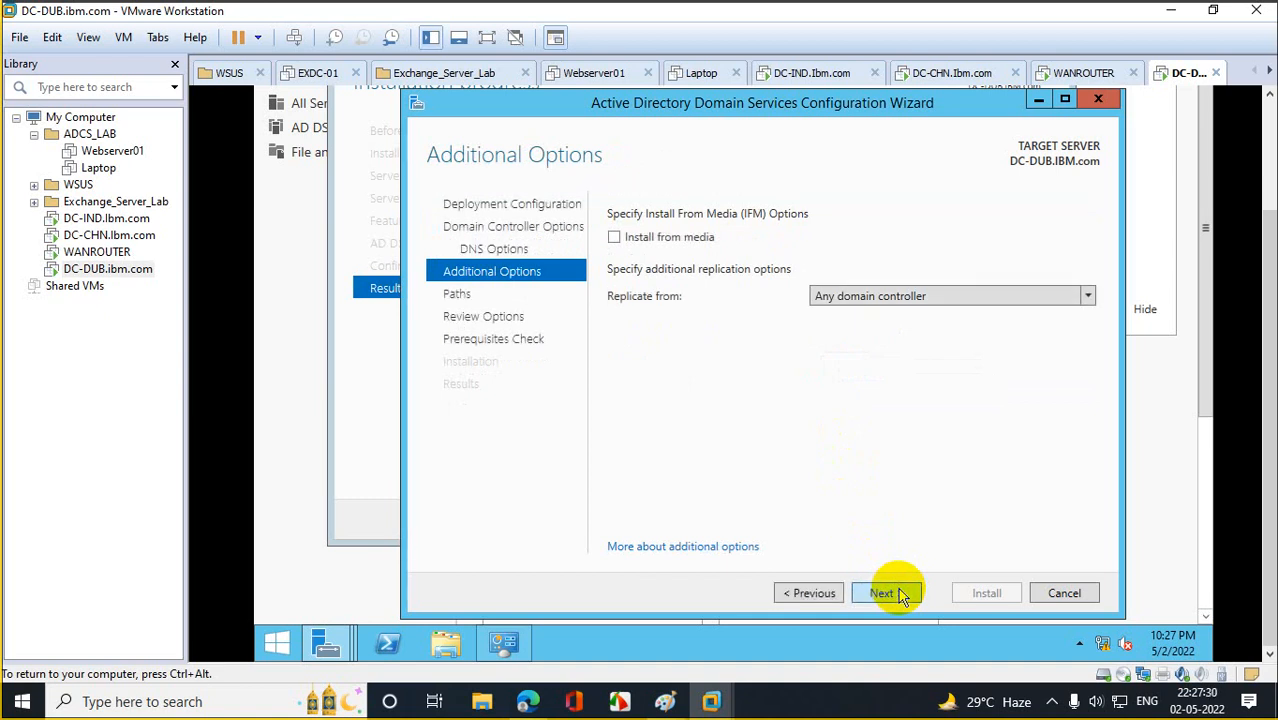
pyautogui.click(900, 593)
pyautogui.click(900, 593)
# Complete DC-DUB's promotion to domain controller, close the wizard, and switch to the DC-IND machine.
pyautogui.click(900, 593)
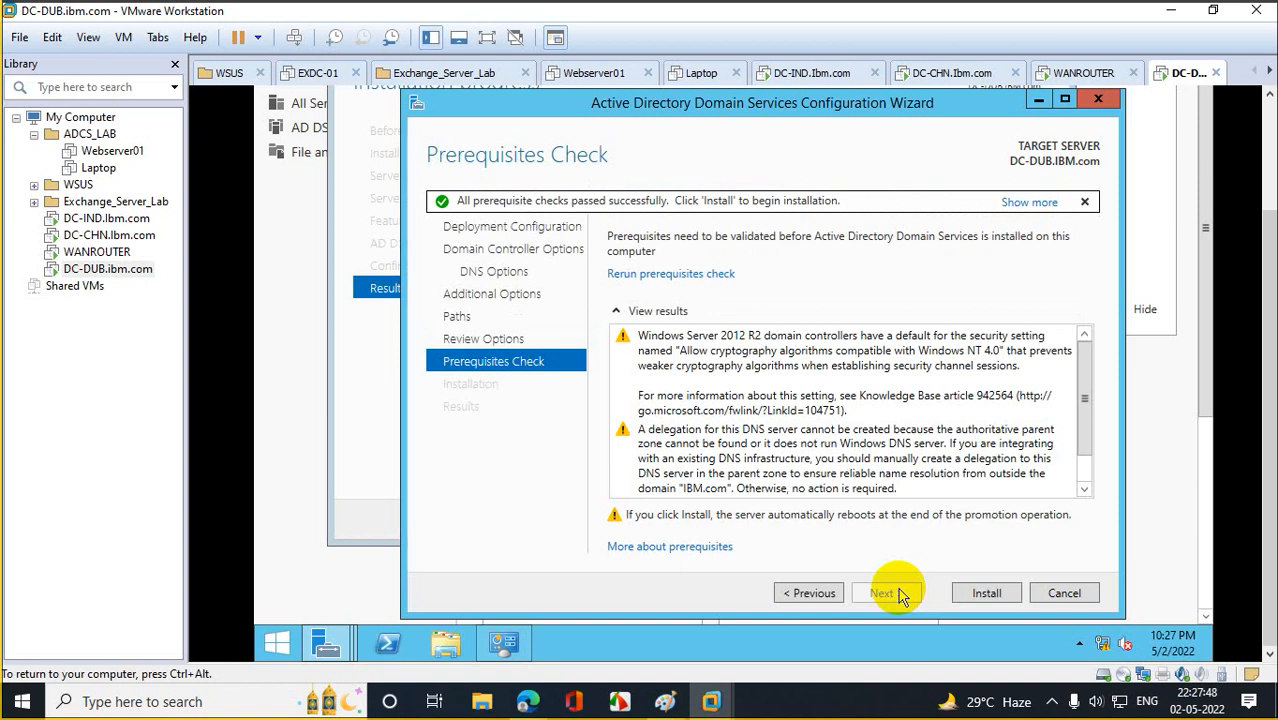
pyautogui.click(987, 594)
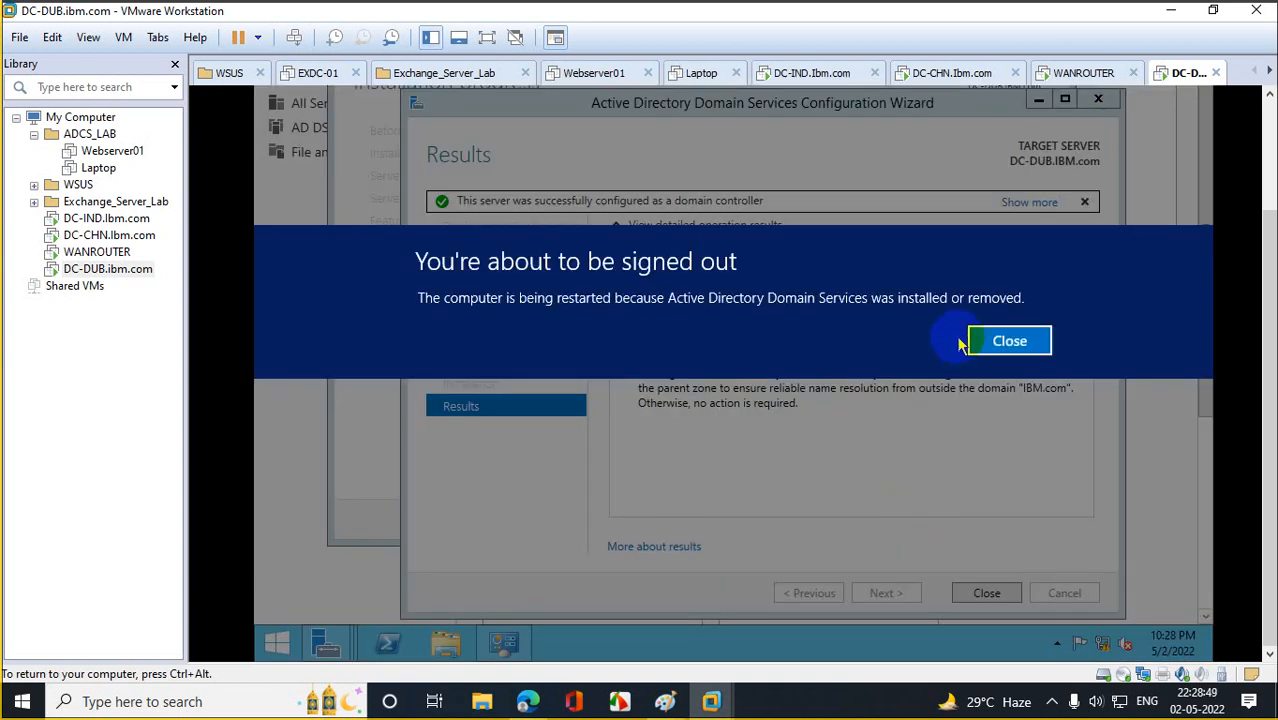
pyautogui.click(988, 340)
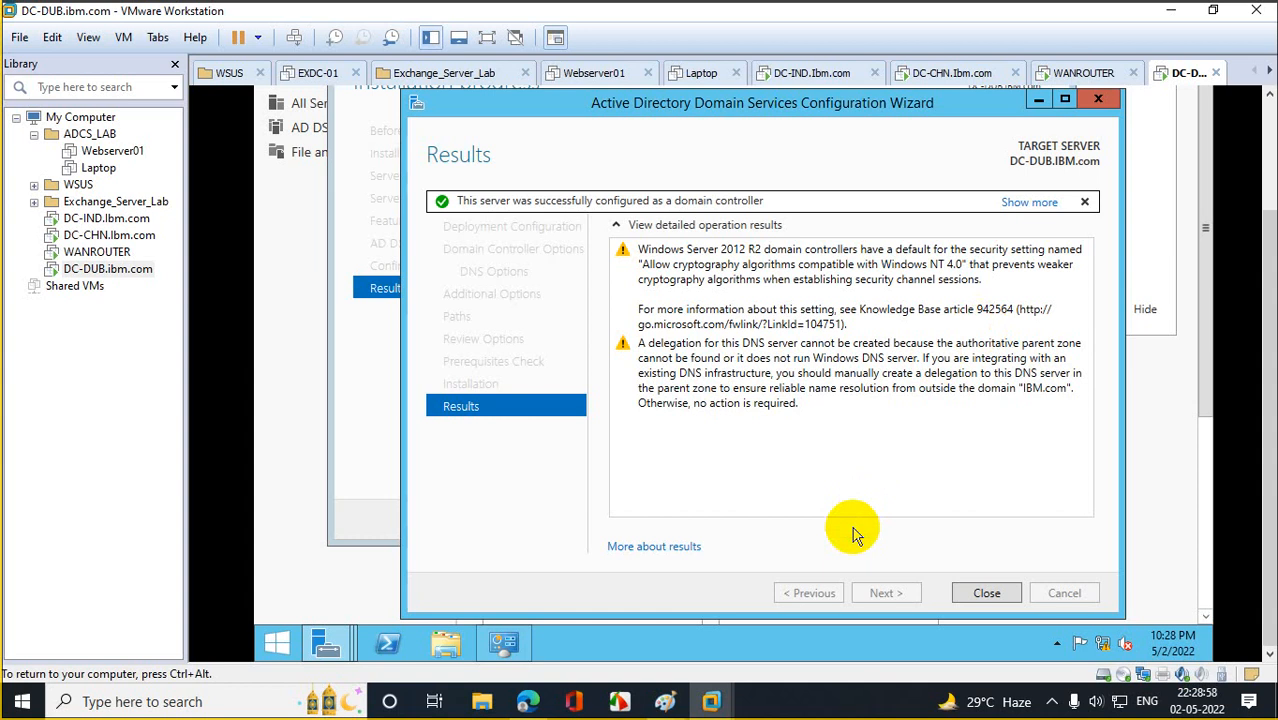
pyautogui.click(978, 603)
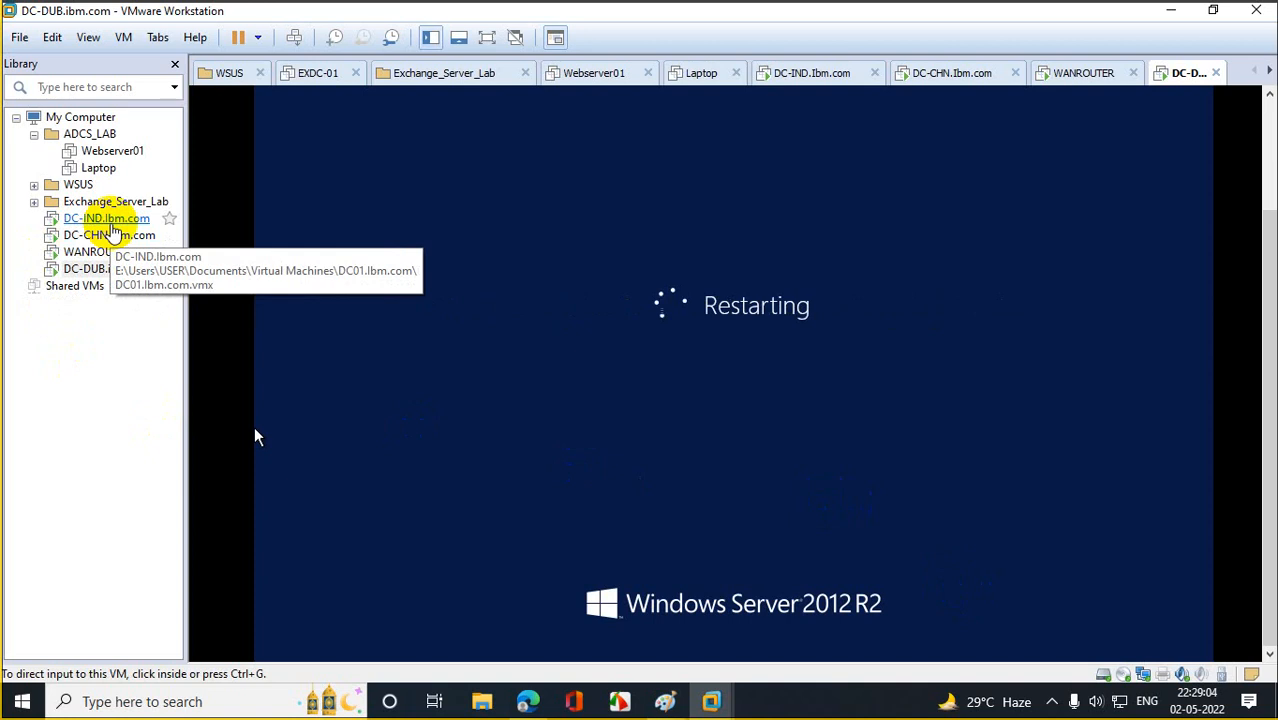
pyautogui.click(58, 220)
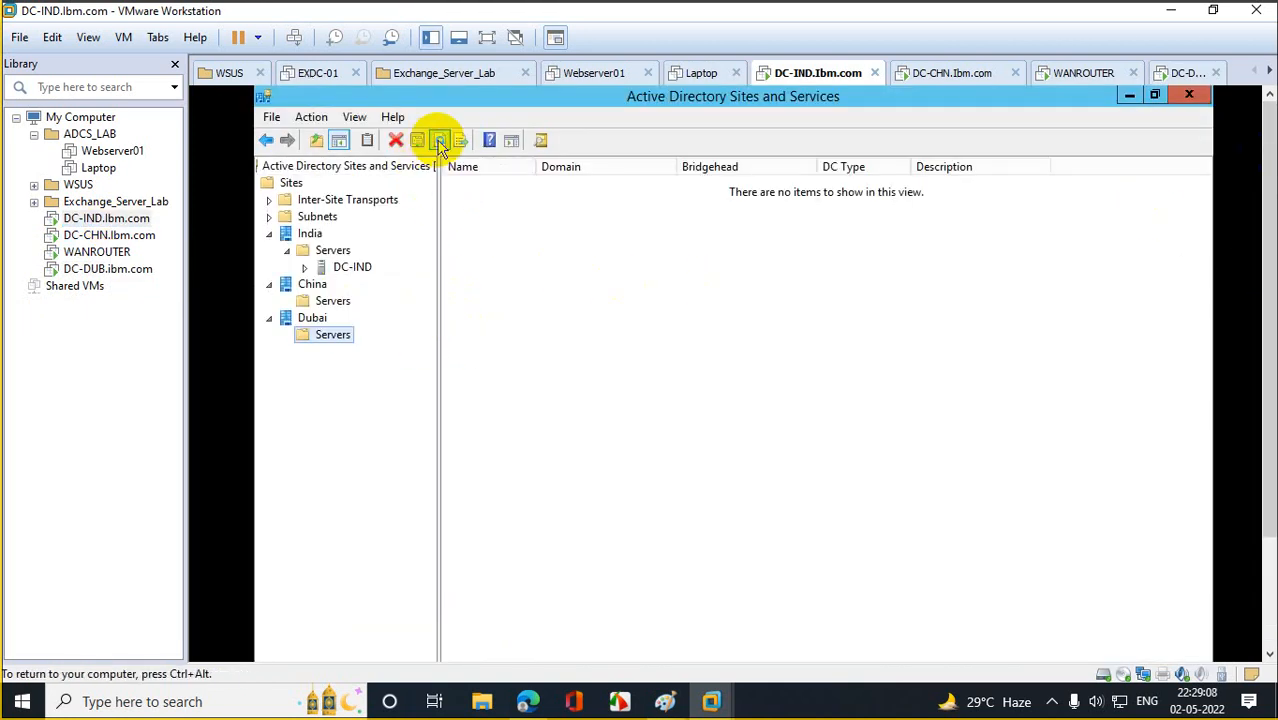
# Check the China and Dubai Servers folders on DC-IND, then sign in to DC-CHN with the domain password.
pyautogui.click(306, 298)
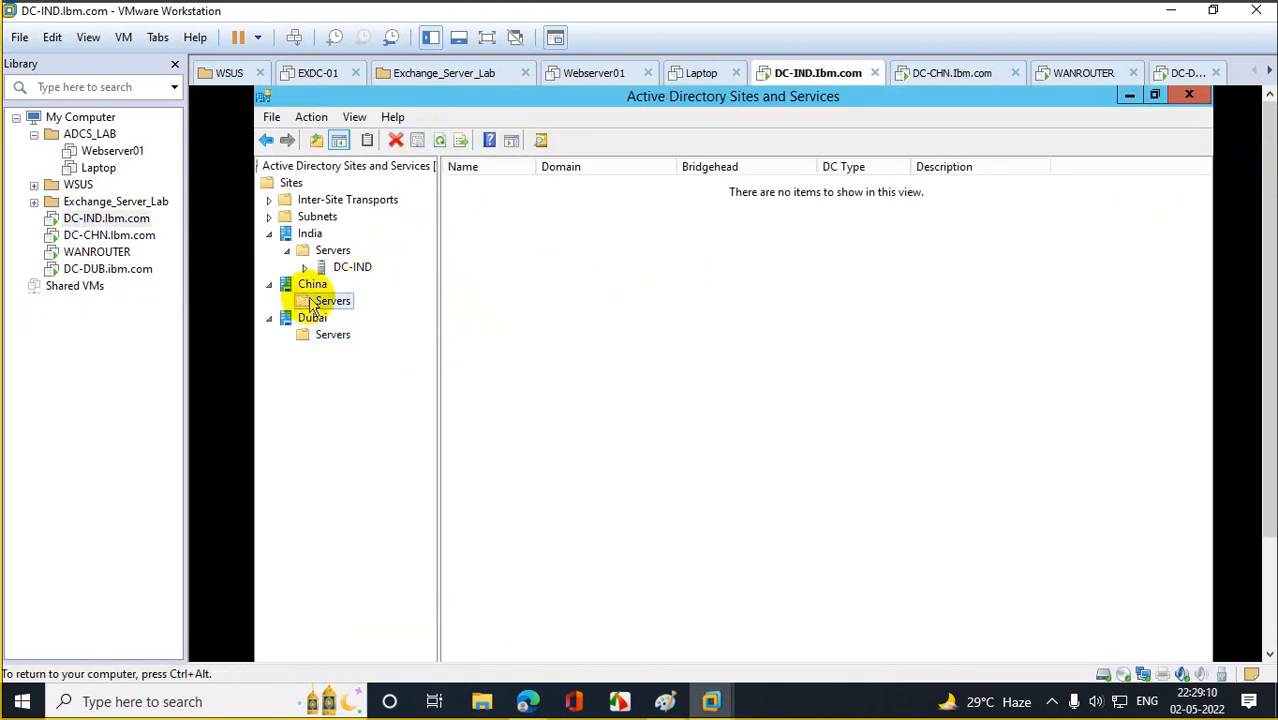
pyautogui.click(330, 335)
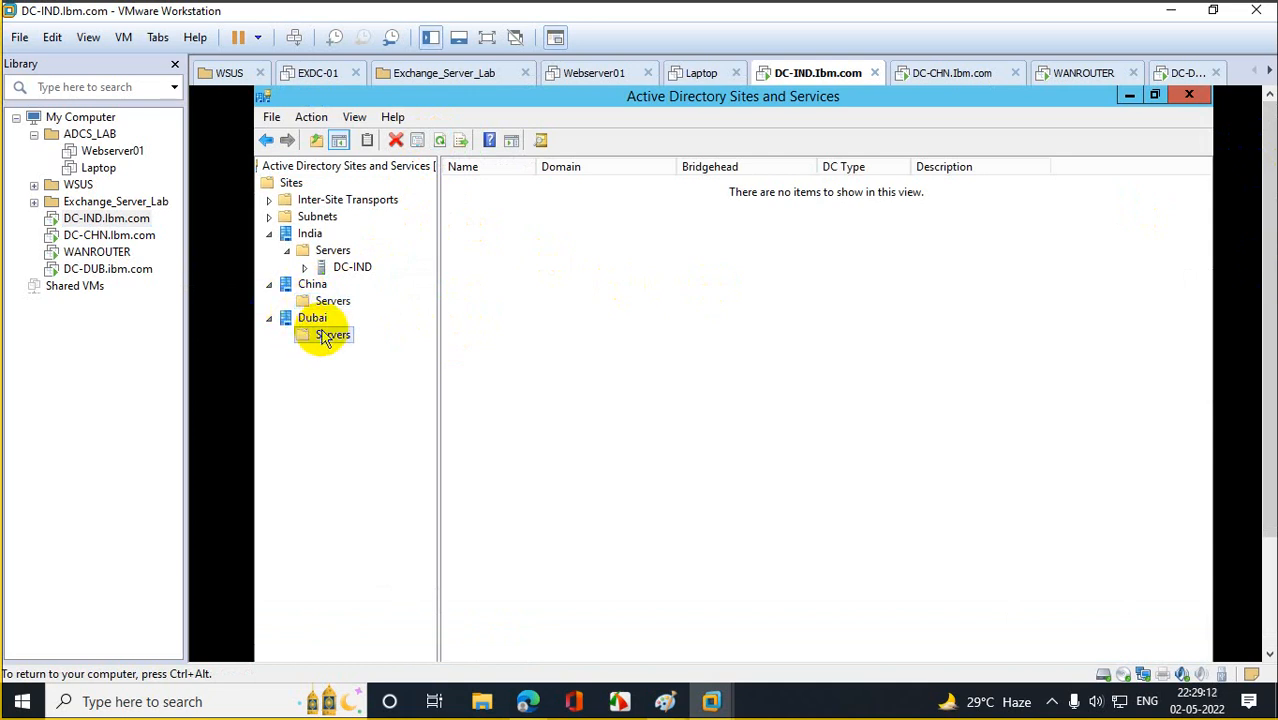
pyautogui.click(120, 237)
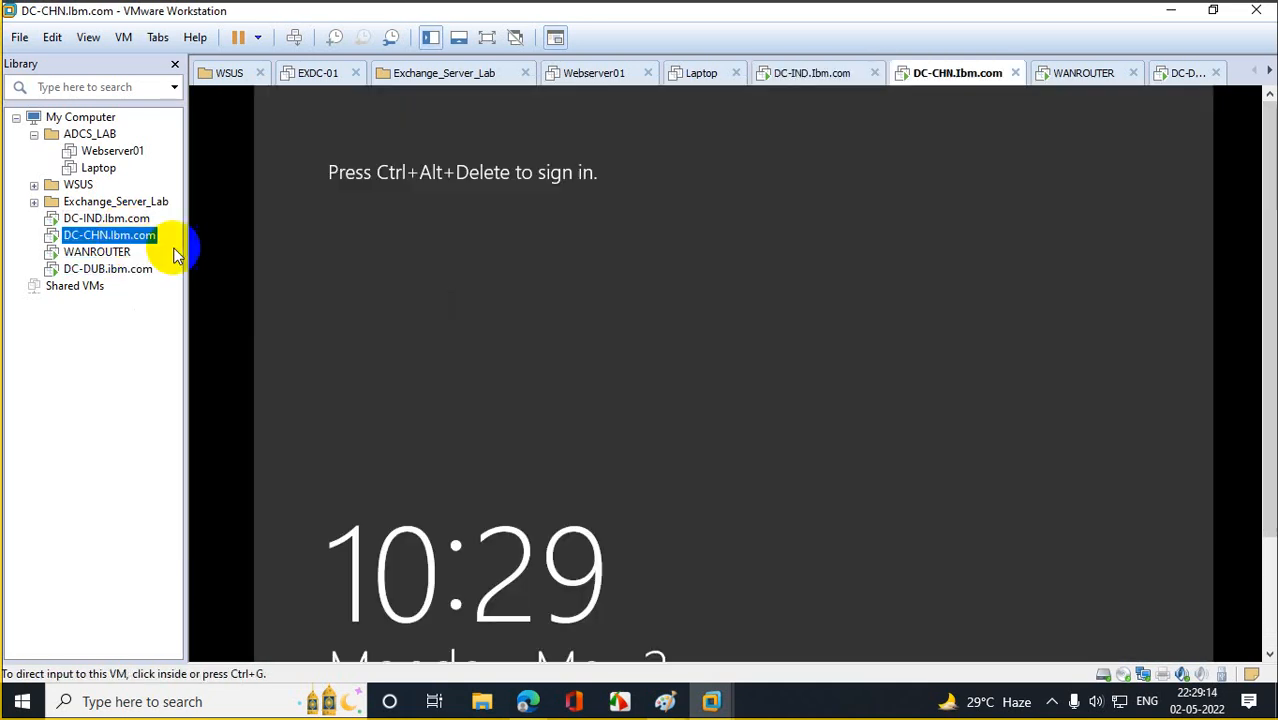
pyautogui.rightClick(95, 236)
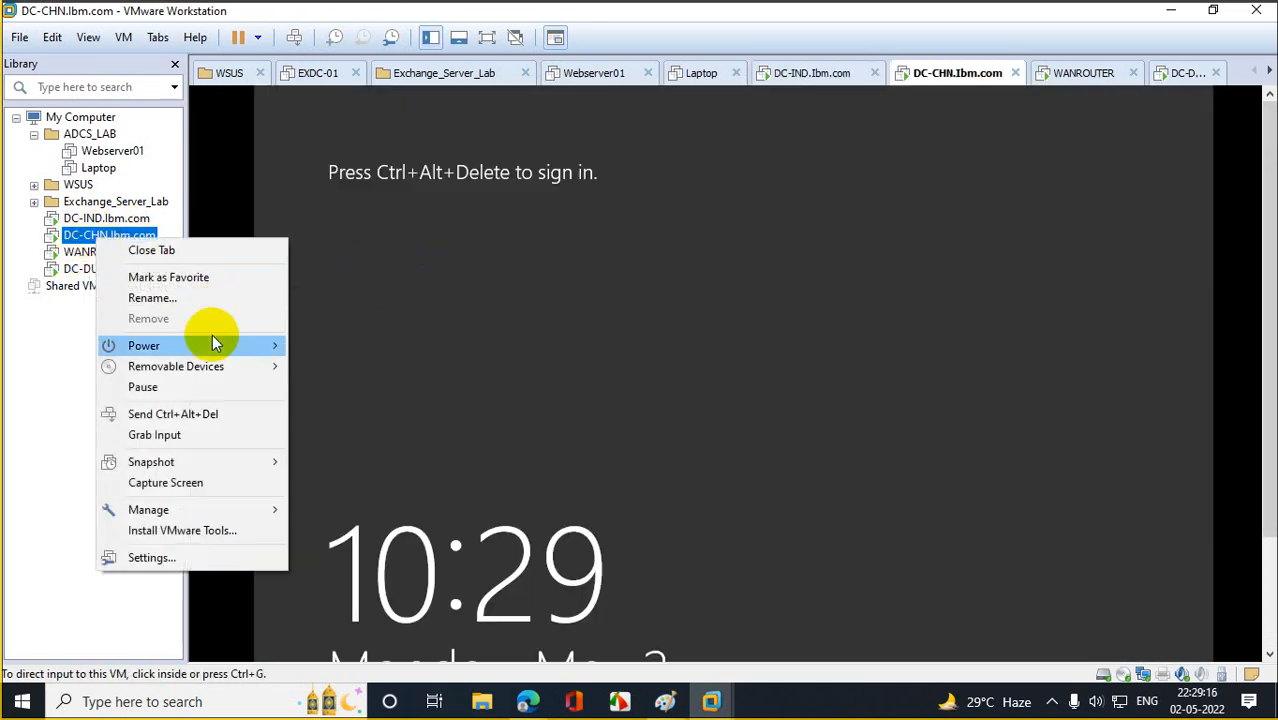
pyautogui.click(215, 414)
pyautogui.click(790, 331)
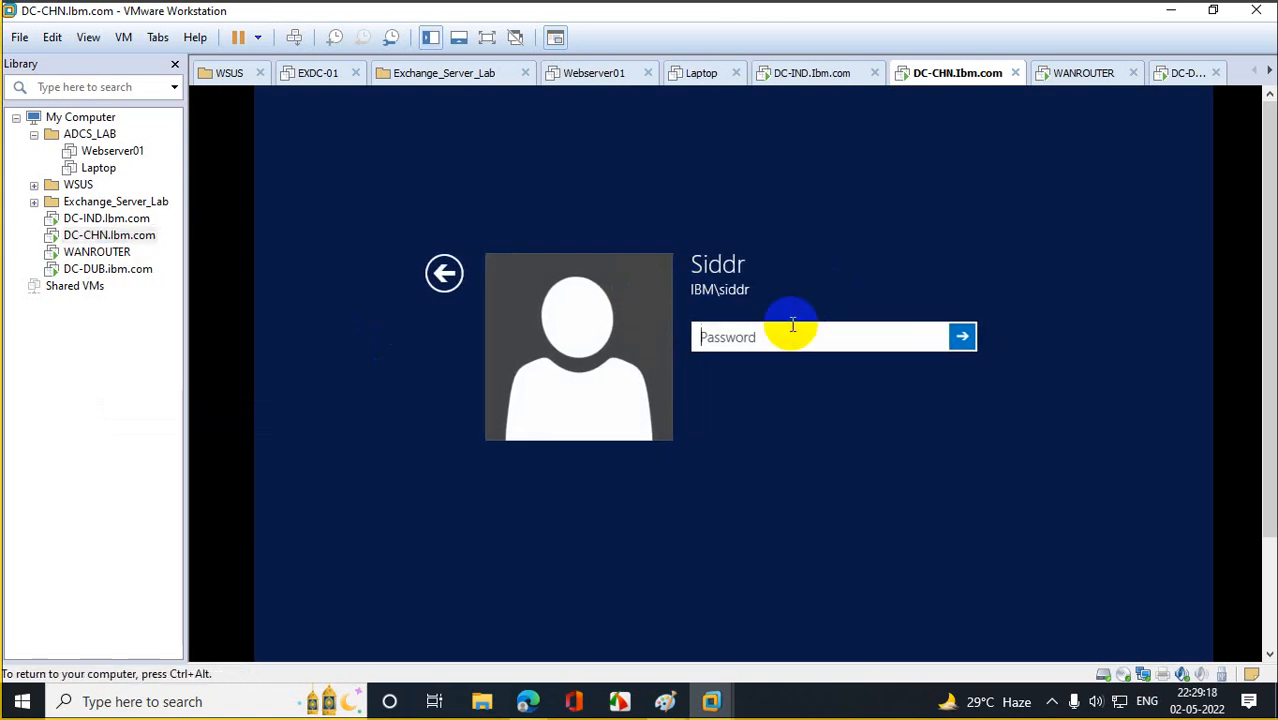
pyautogui.write('******')
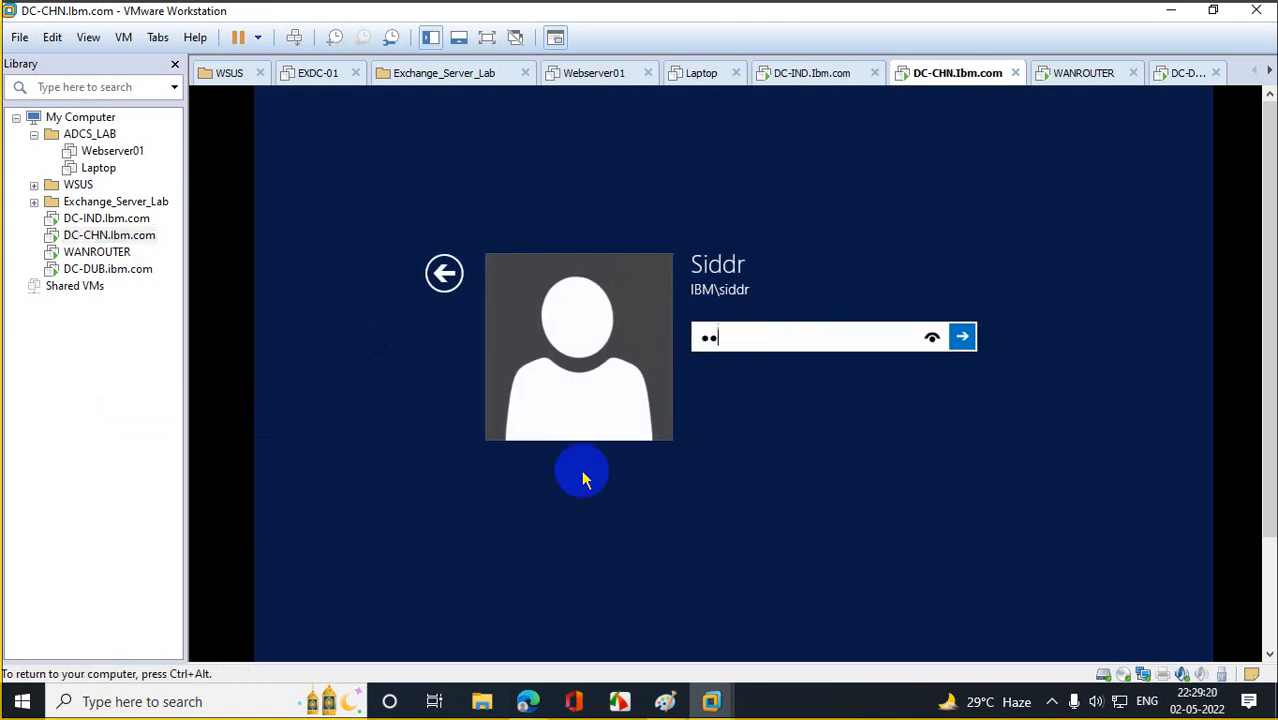
pyautogui.write('******')
pyautogui.press('Return')
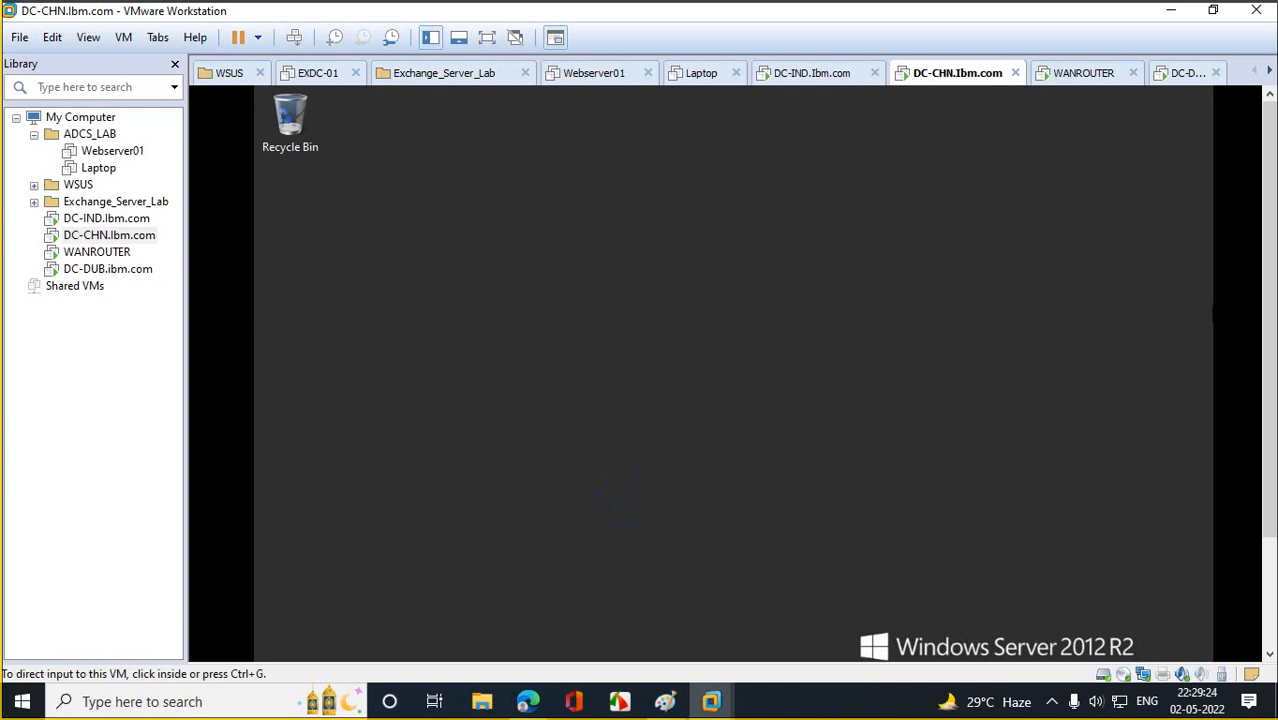
pyautogui.moveTo(1270, 221); pyautogui.dragTo(1270, 336)
# Launch Active Directory Sites and Services with dssite.msc from the Run box and maximize it.
pyautogui.click(280, 649)
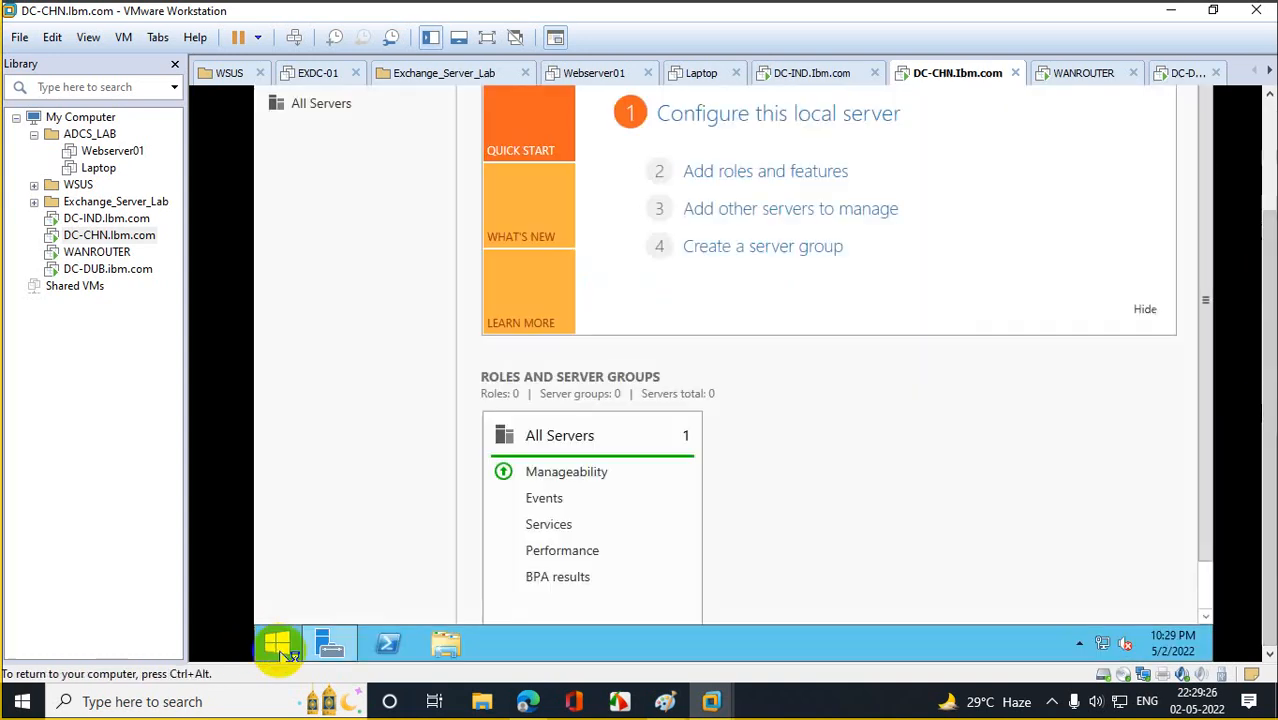
pyautogui.rightClick(285, 652)
pyautogui.click(490, 590)
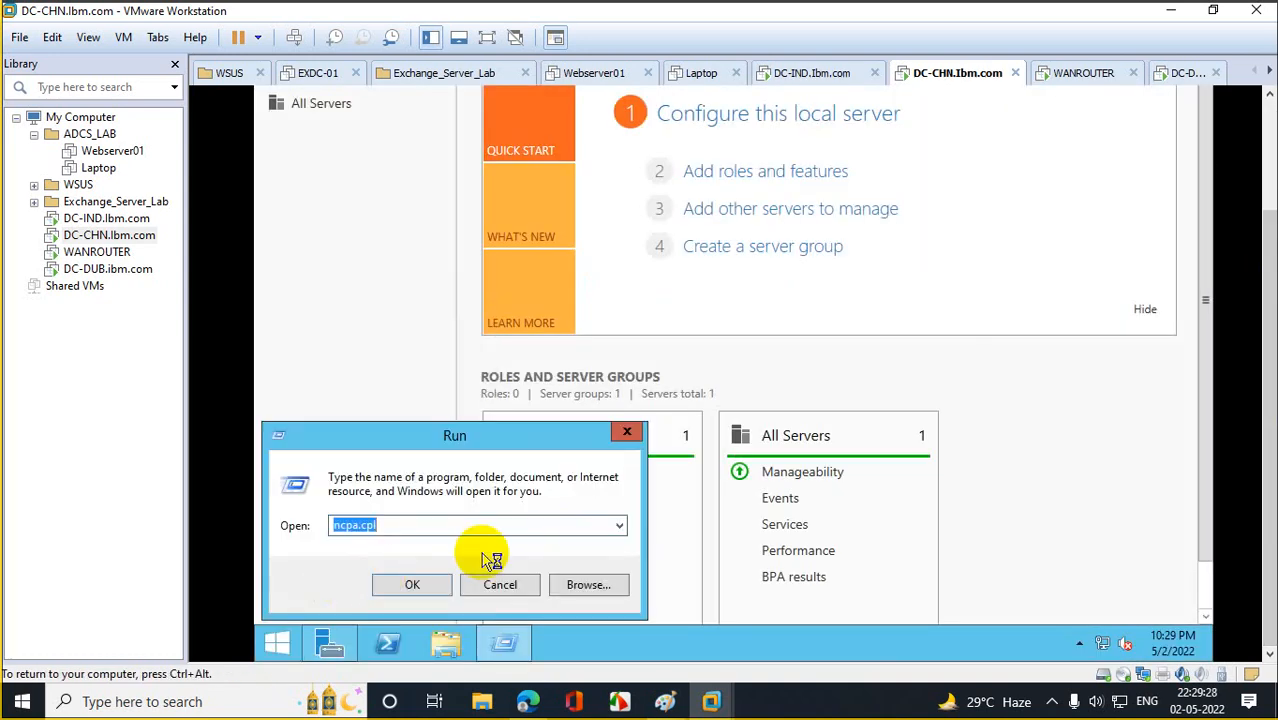
pyautogui.write('dssite')
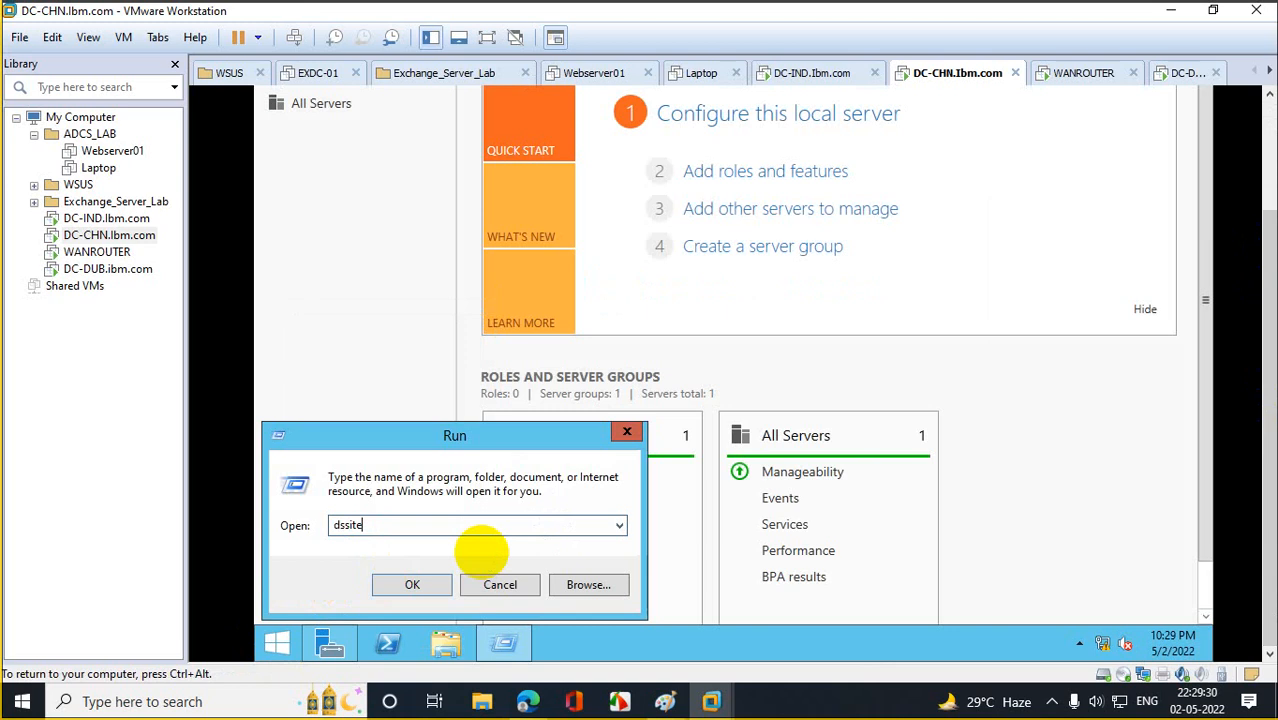
pyautogui.write('.msc')
pyautogui.press('Return')
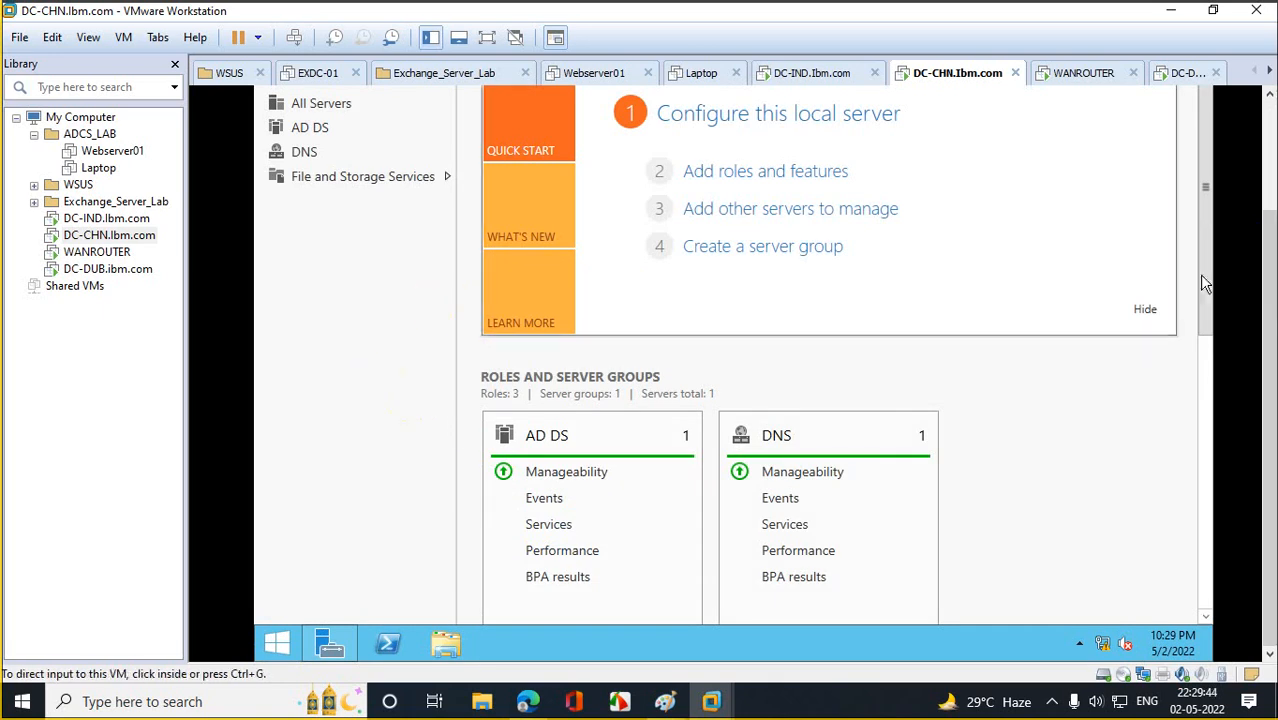
pyautogui.moveTo(1257, 262); pyautogui.dragTo(1260, 114)
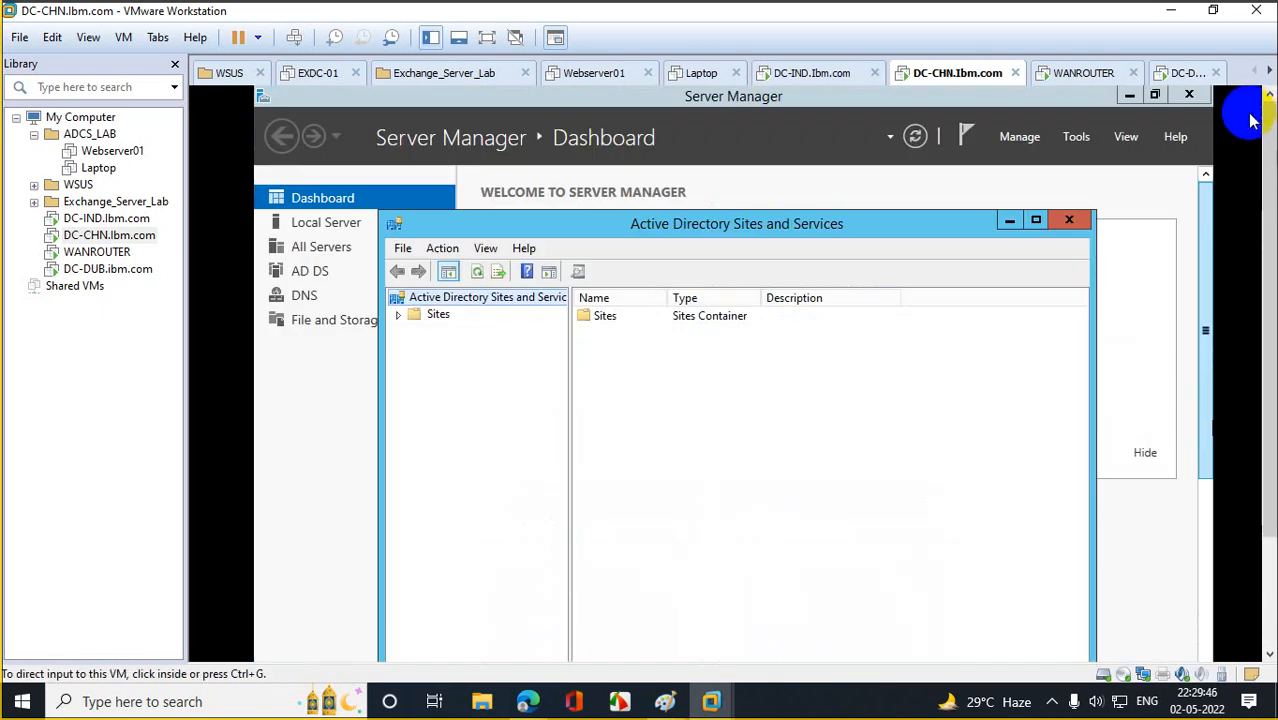
pyautogui.click(948, 244)
pyautogui.click(1037, 219)
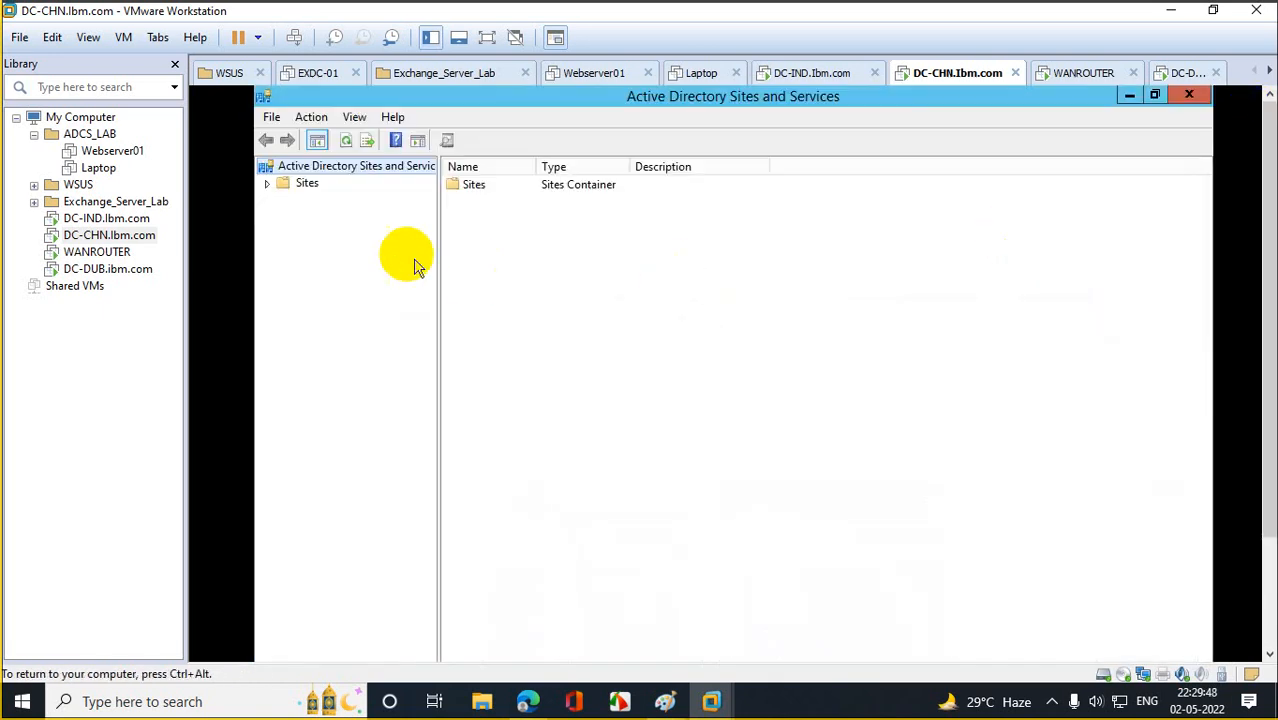
# Expand the China, Dubai and India sites down to each DC's NTDS Settings and widen the tree pane.
pyautogui.click(268, 183)
pyautogui.click(285, 234)
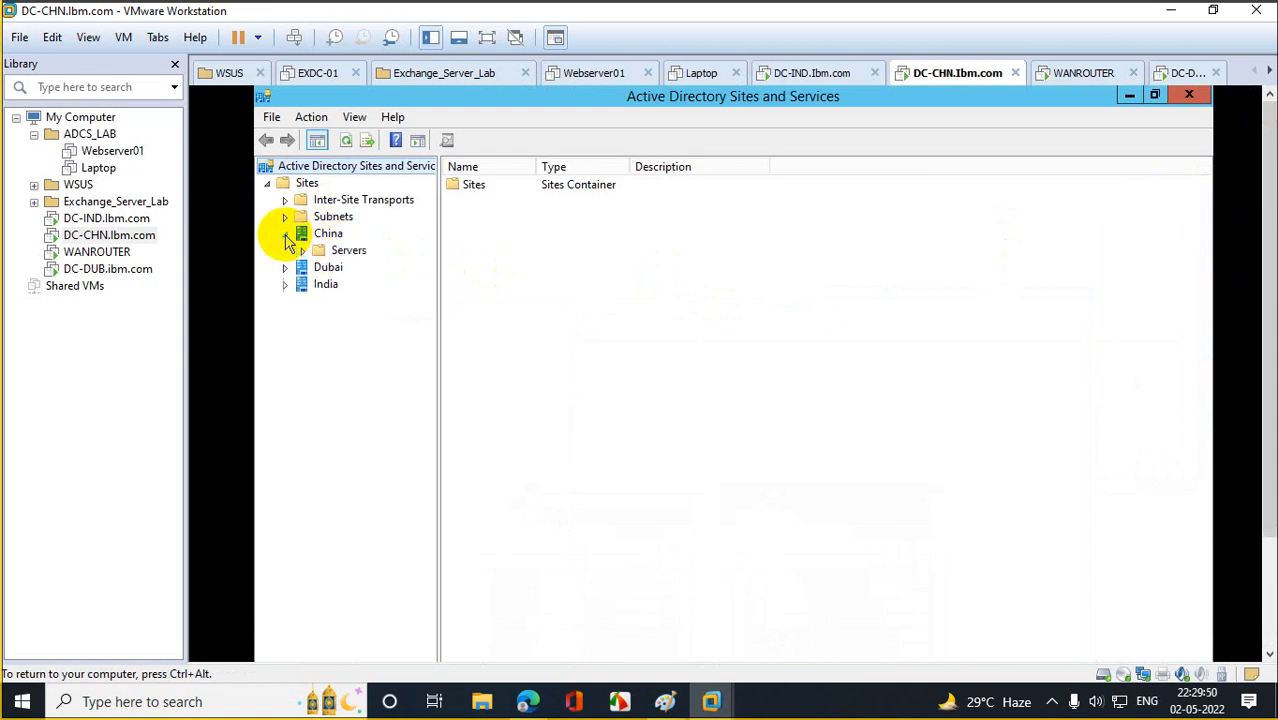
pyautogui.click(302, 251)
pyautogui.click(320, 268)
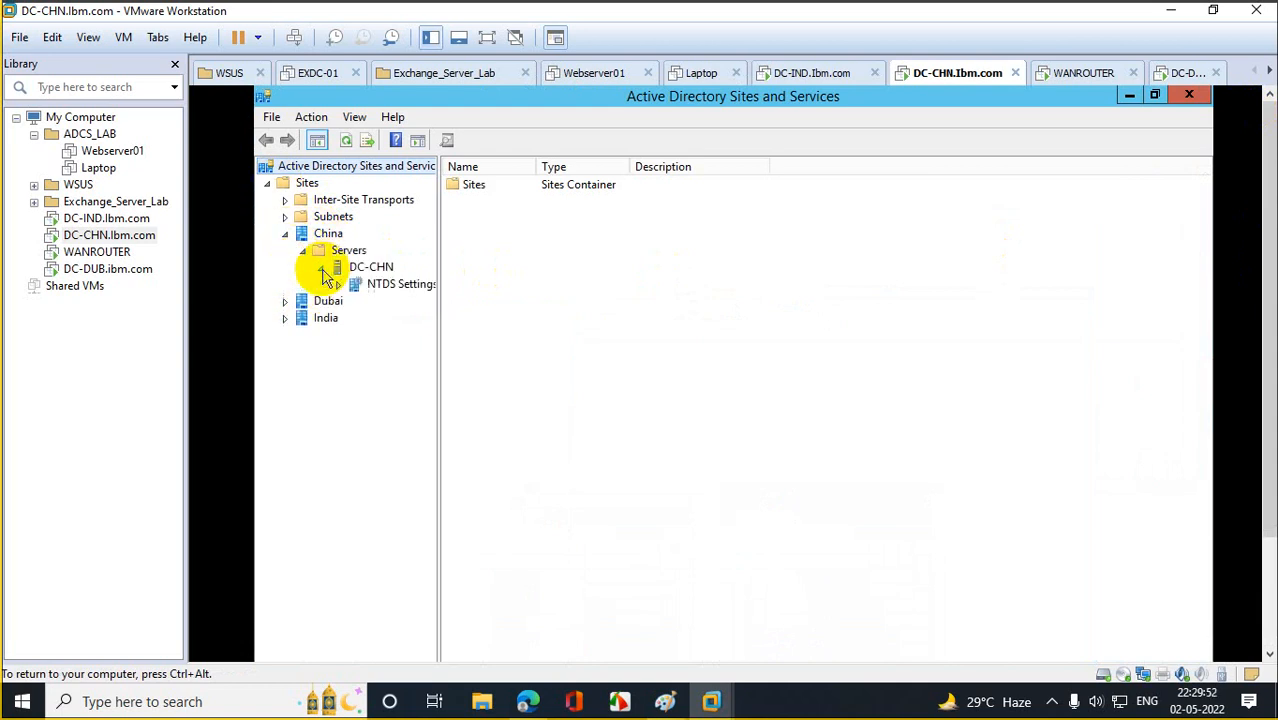
pyautogui.click(285, 301)
pyautogui.click(302, 318)
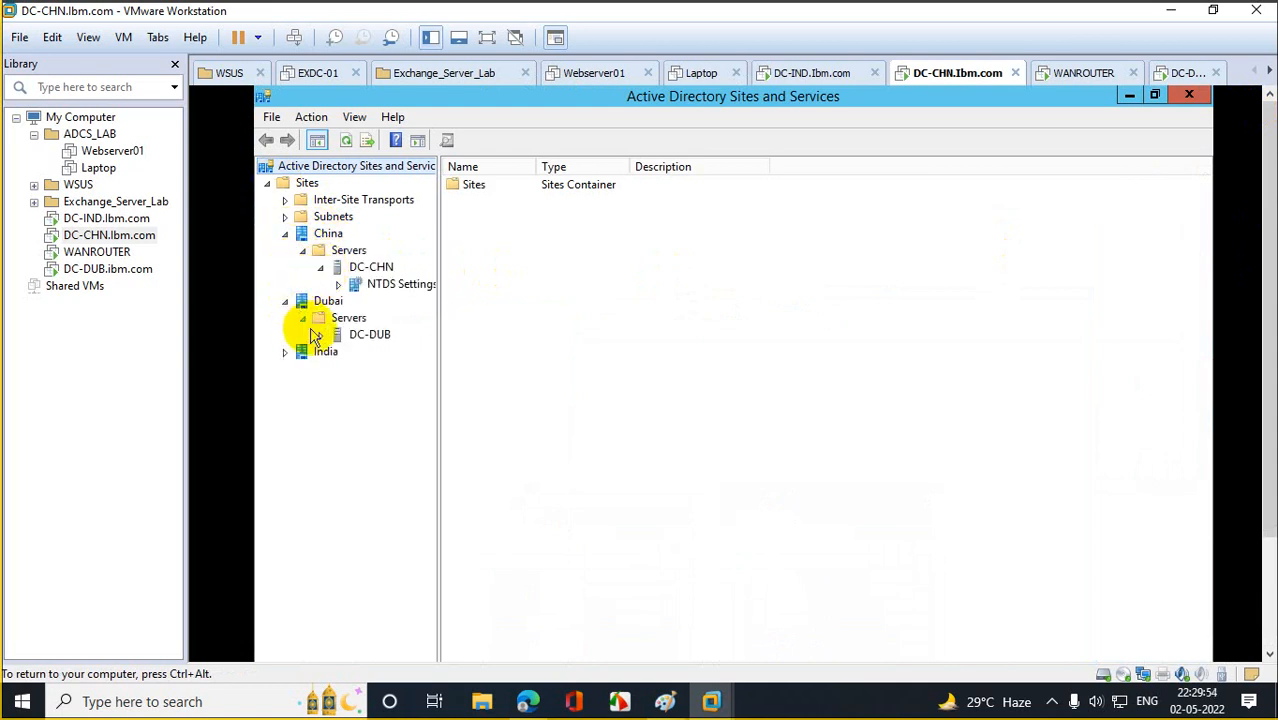
pyautogui.click(320, 335)
pyautogui.click(285, 369)
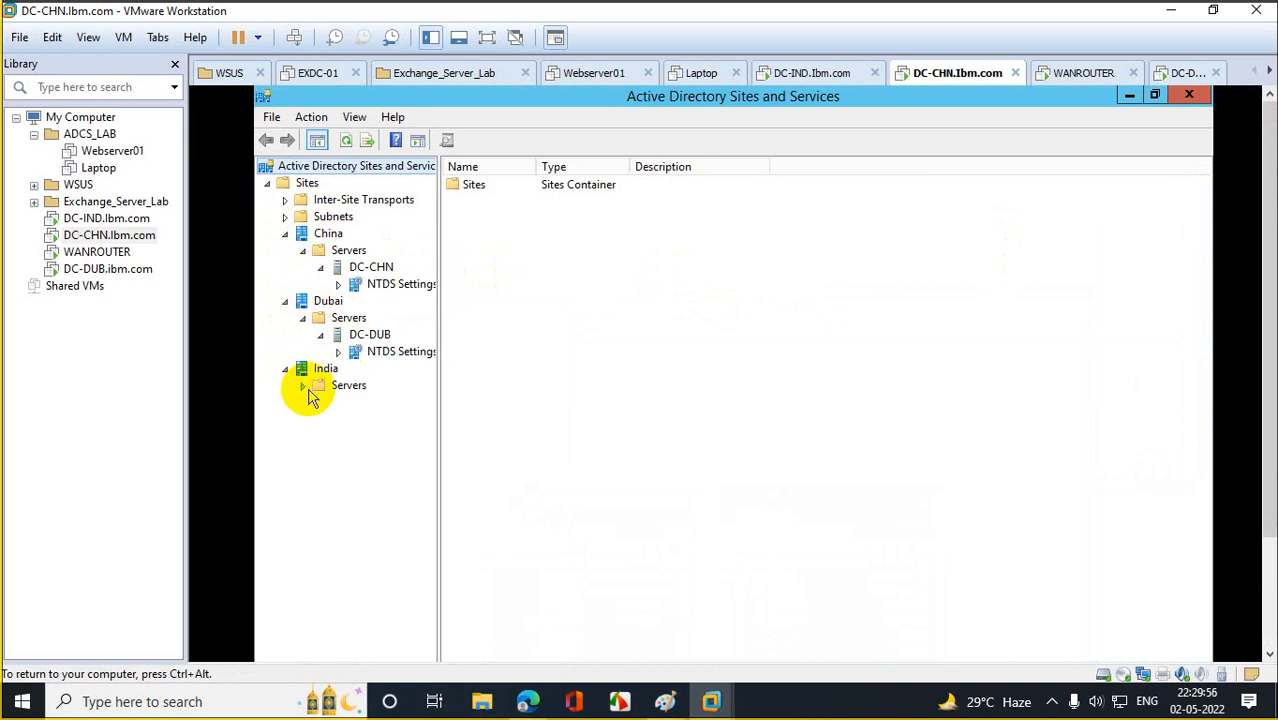
pyautogui.click(302, 386)
pyautogui.click(320, 402)
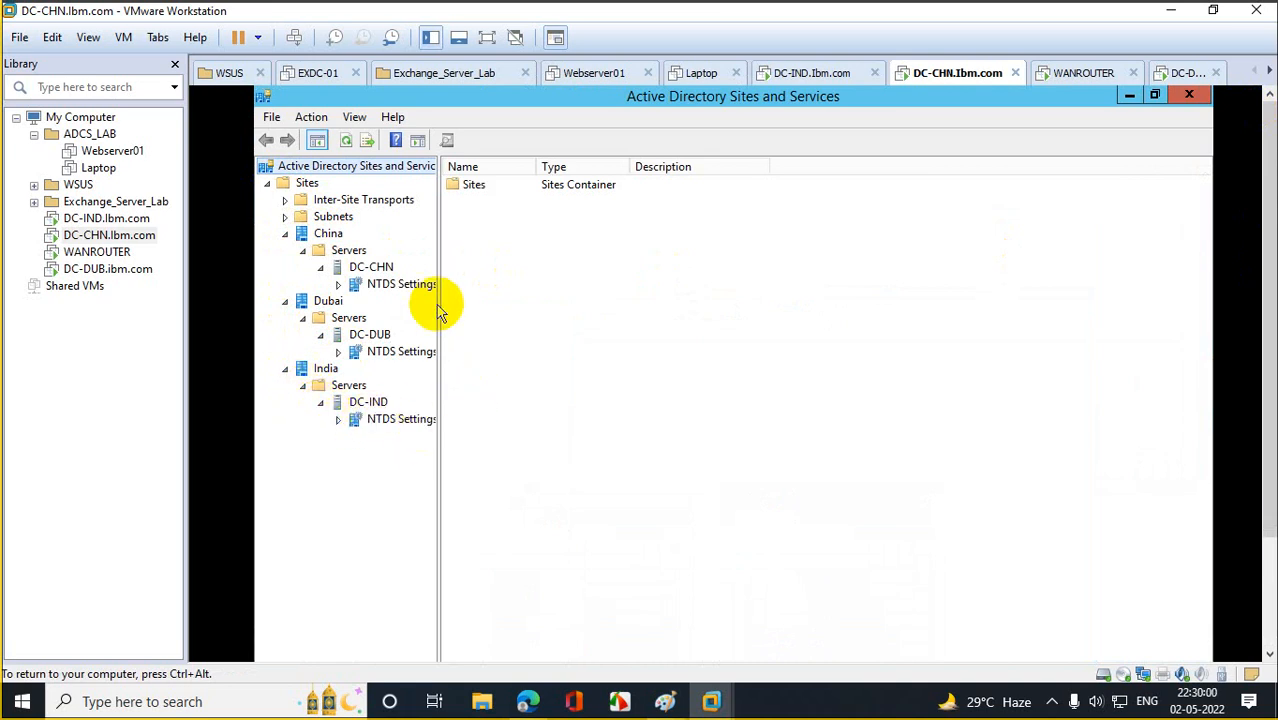
pyautogui.moveTo(442, 302); pyautogui.dragTo(633, 307)
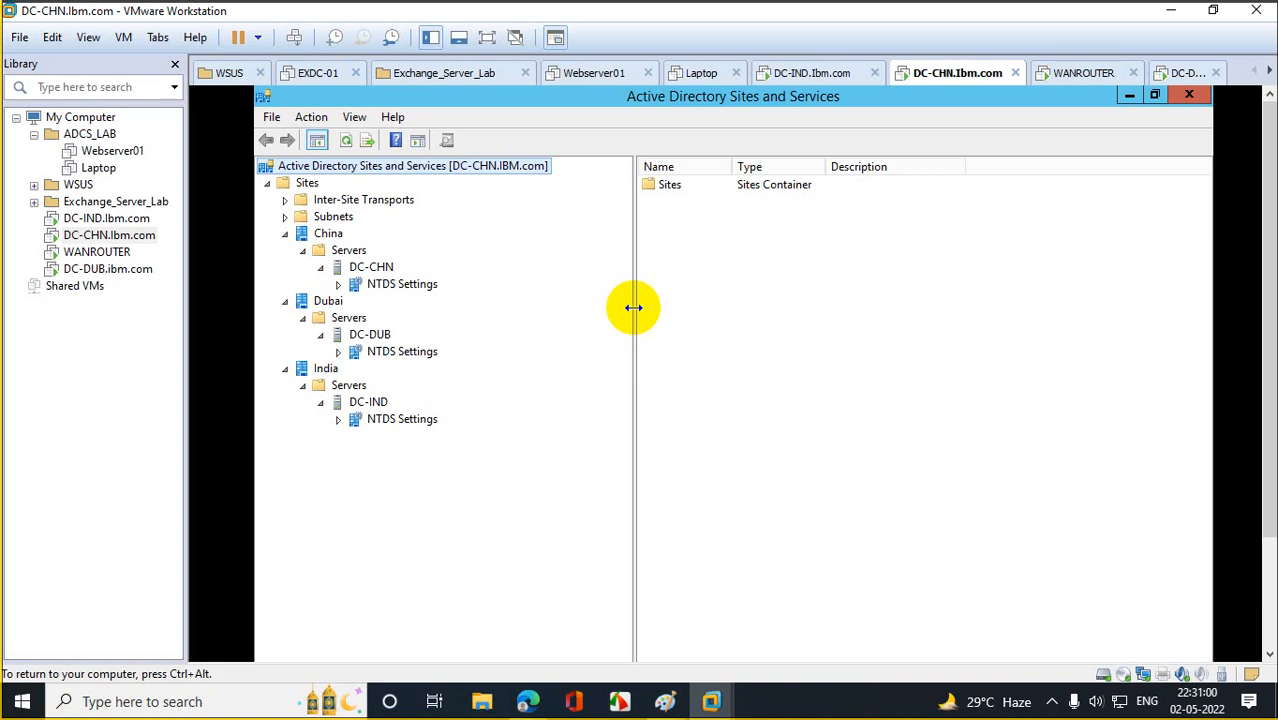
# Open a new browser tab and Google search 'istg in active directory'.
pyautogui.moveTo(527, 698)
pyautogui.click(458, 640)
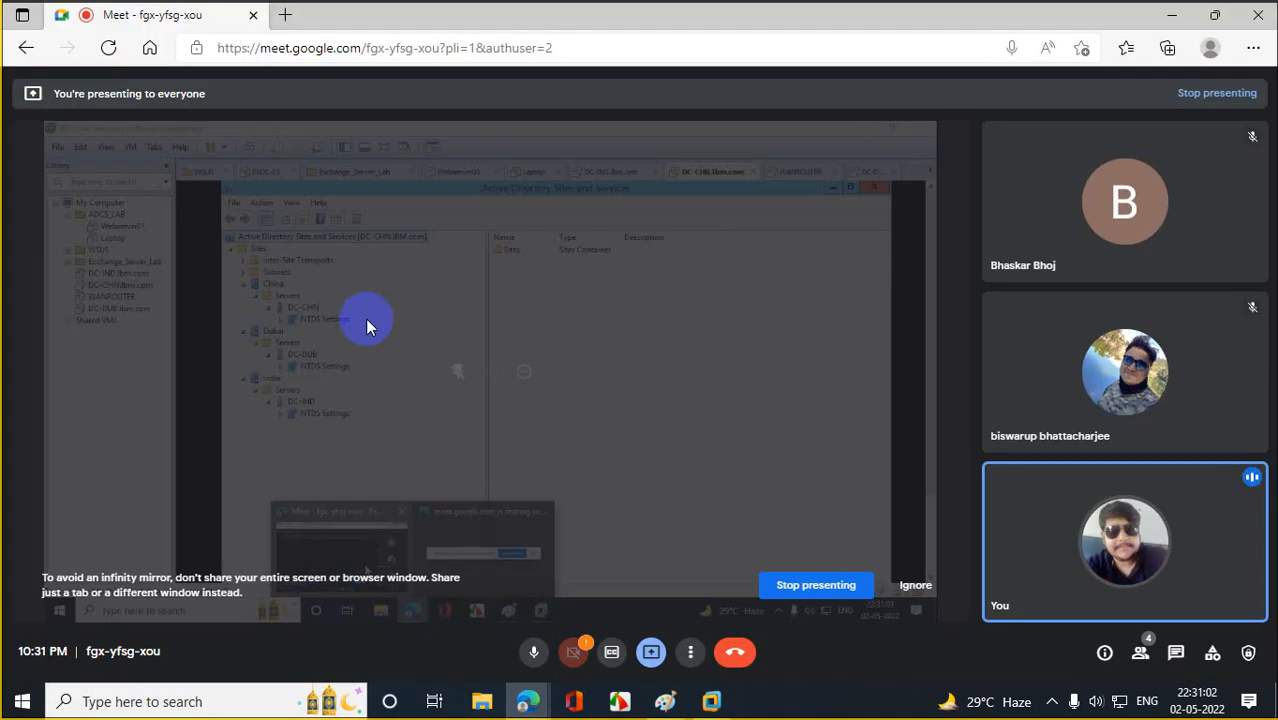
pyautogui.hotkey('ctrl', 't')
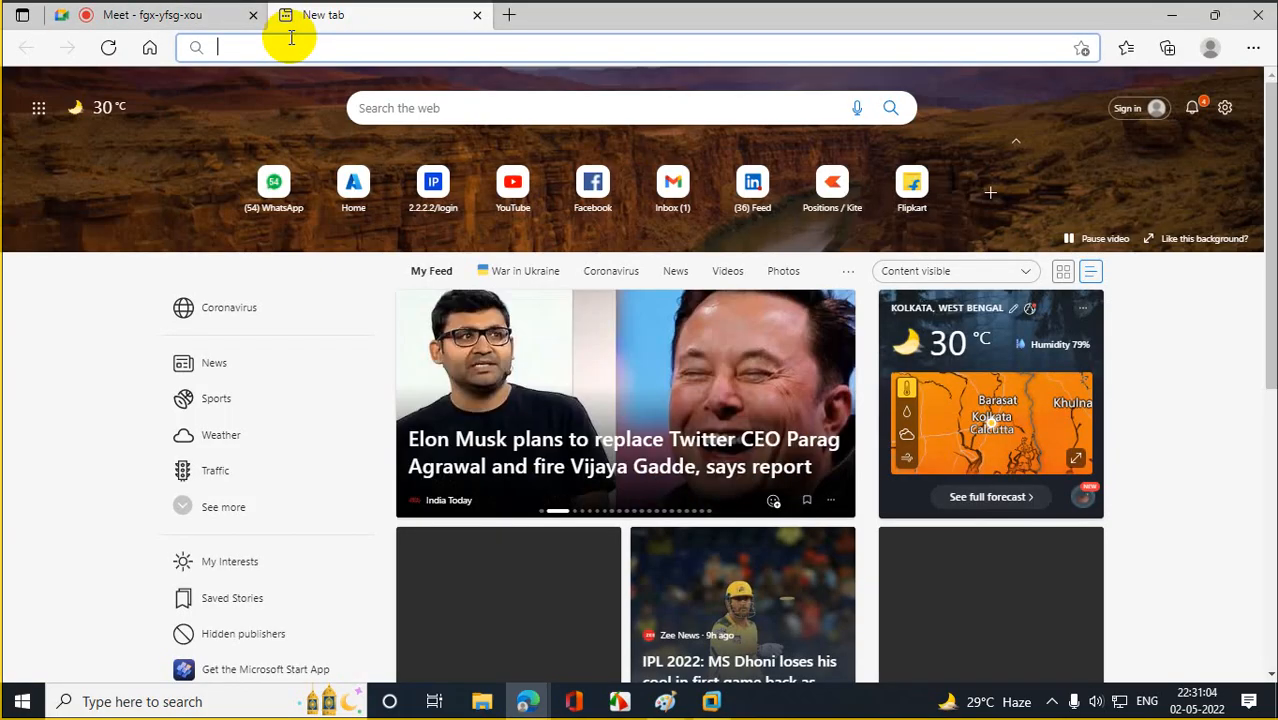
pyautogui.write('go')
pyautogui.press('Return')
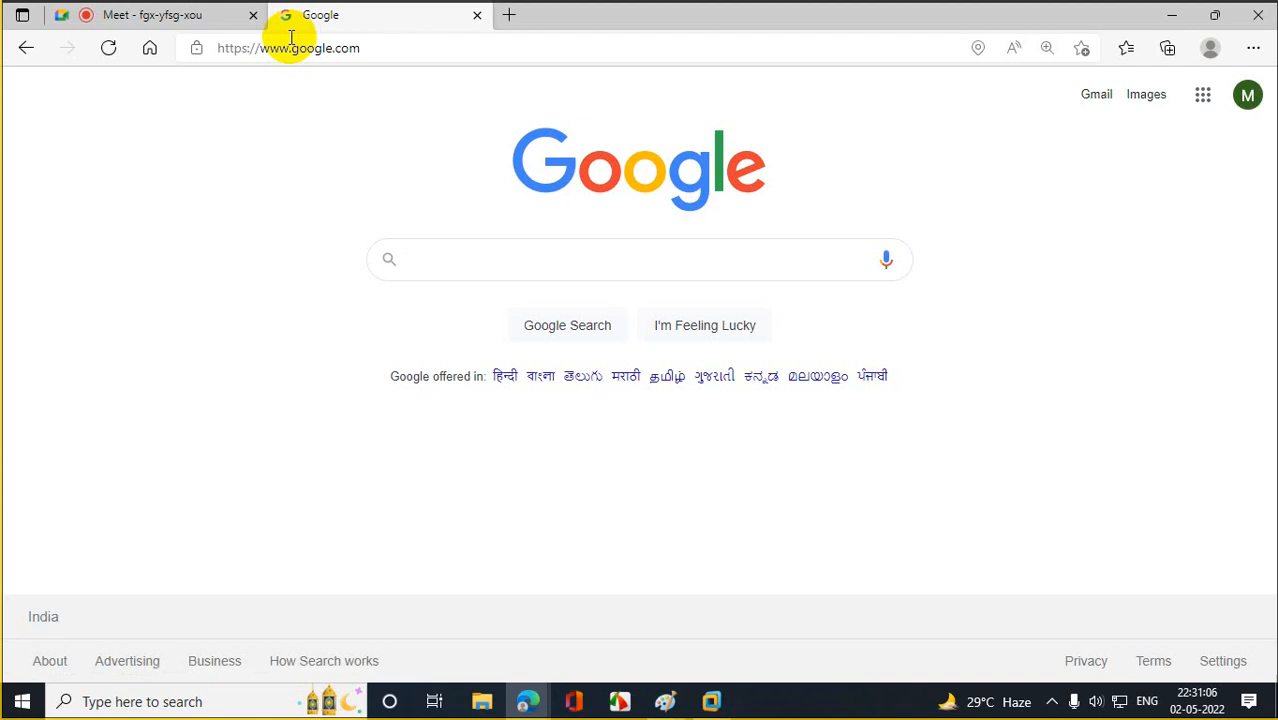
pyautogui.write('ISTG')
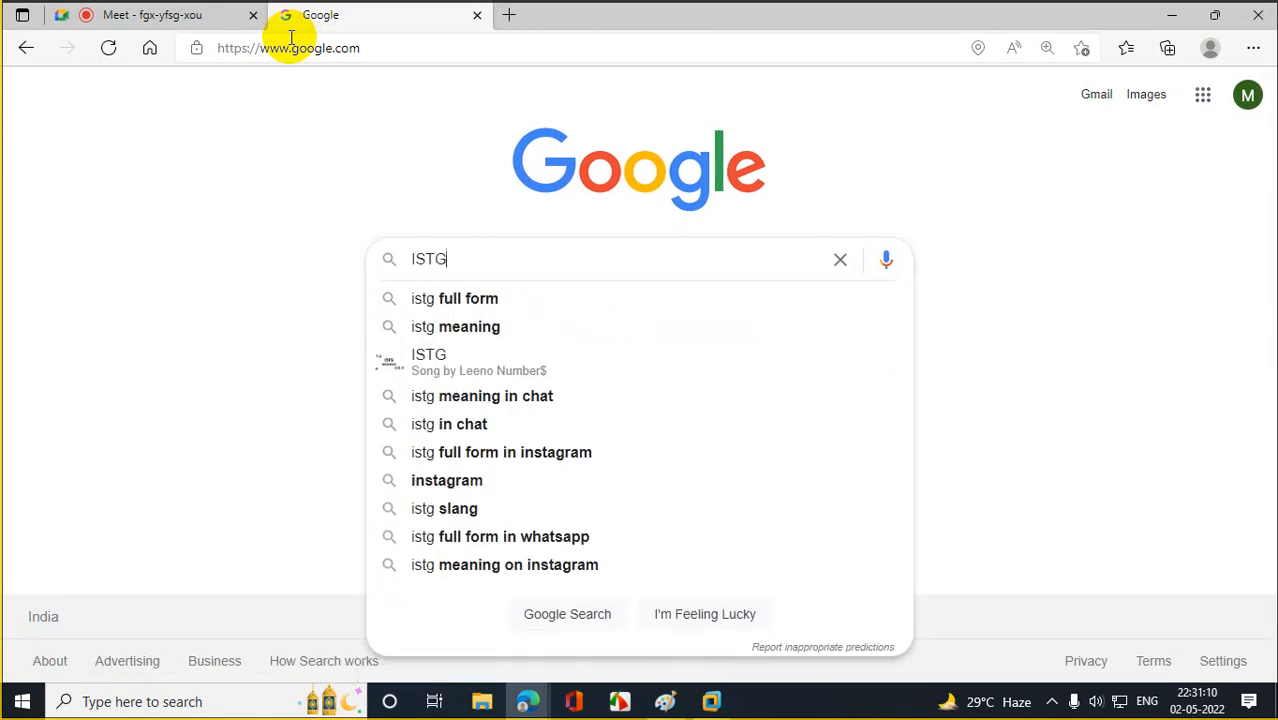
pyautogui.write(' in ')
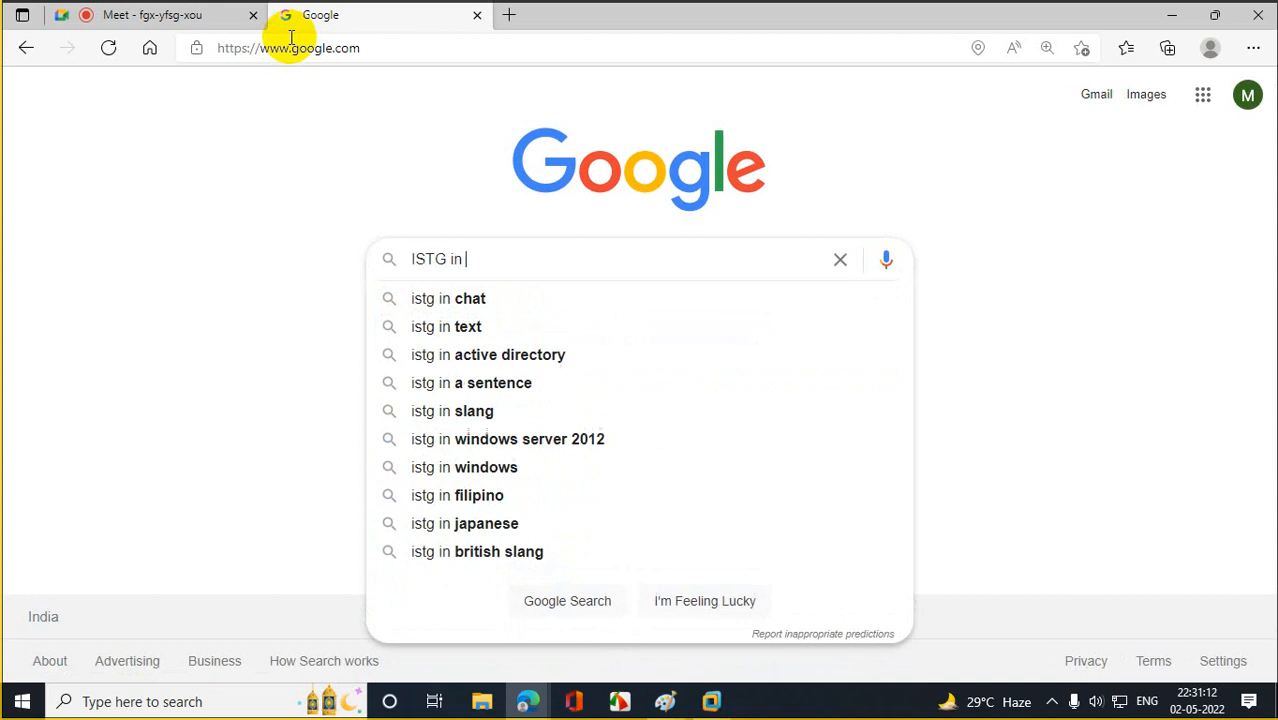
pyautogui.write('ac')
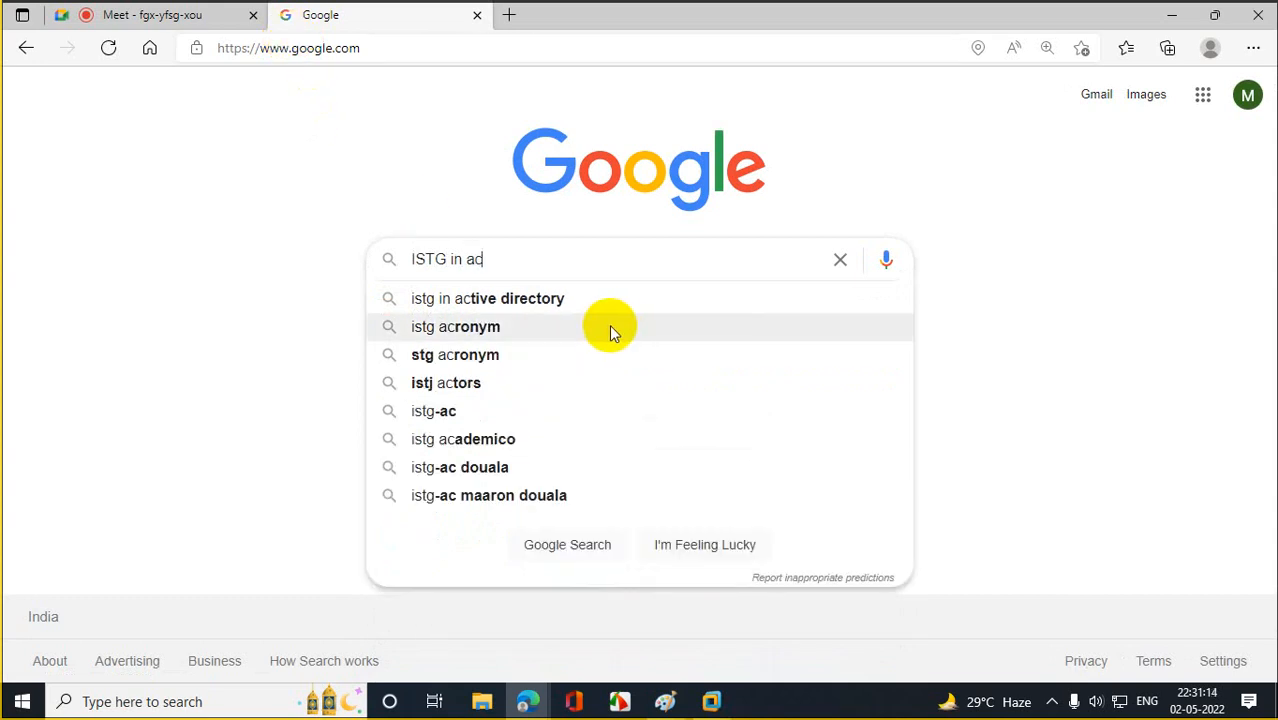
pyautogui.click(591, 302)
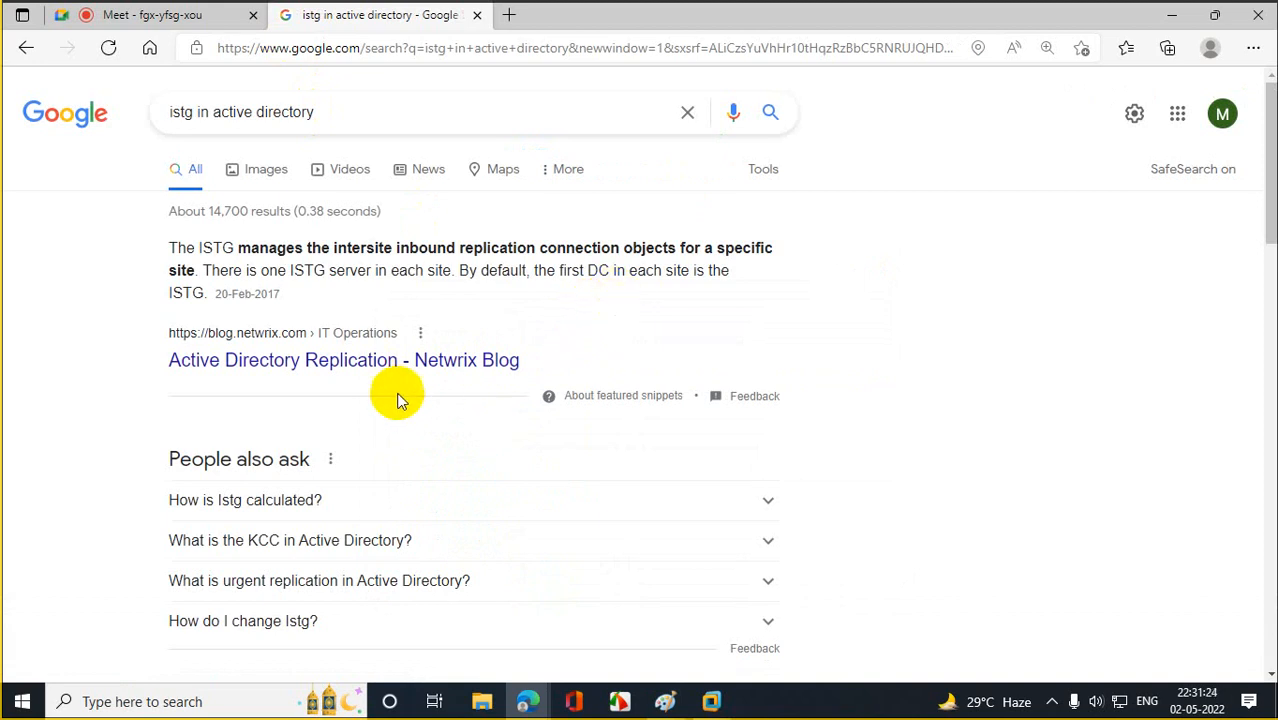
# Expand the 'How is Istg calculated?' and KCC answers in the results.
pyautogui.click(240, 515)
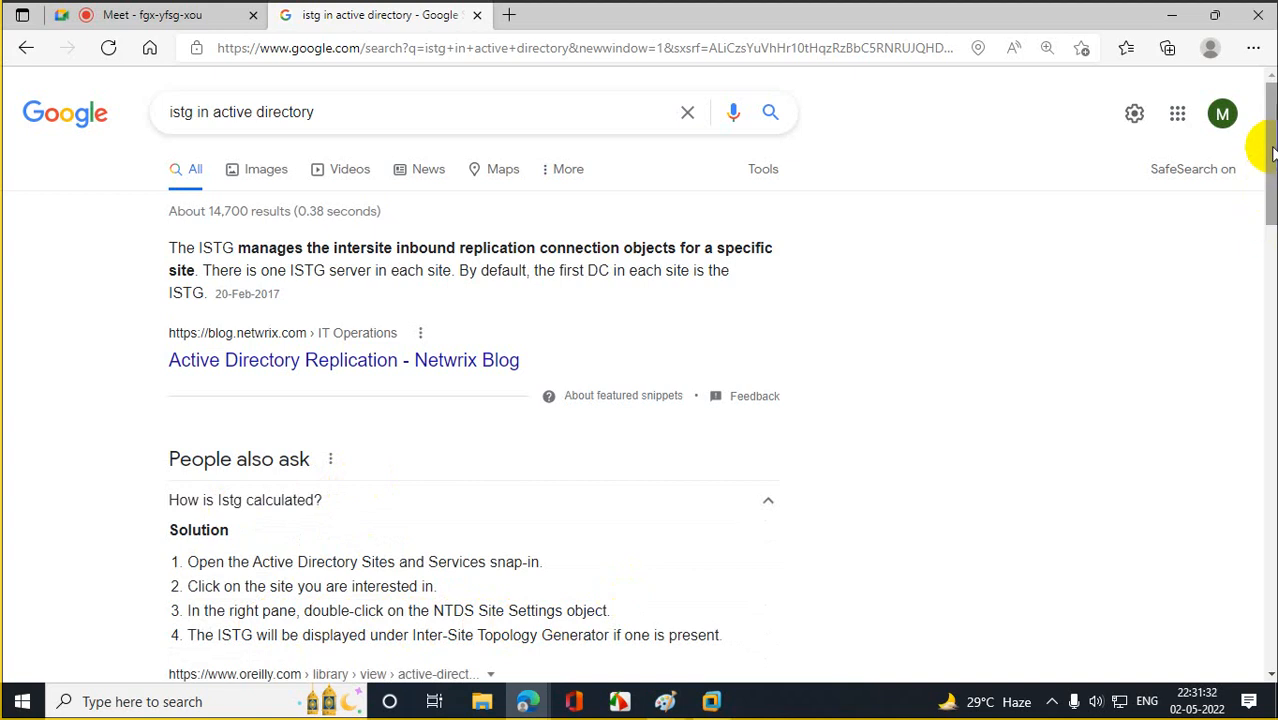
pyautogui.moveTo(1272, 147); pyautogui.dragTo(1272, 219)
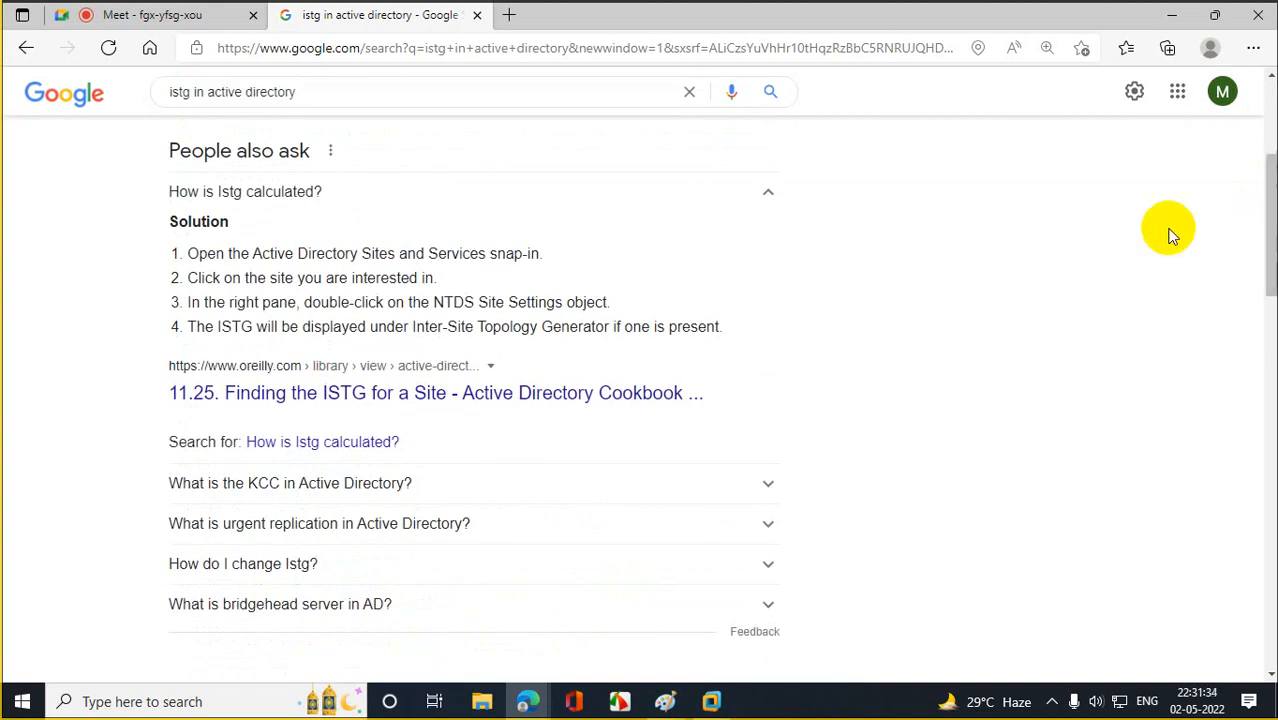
pyautogui.click(312, 498)
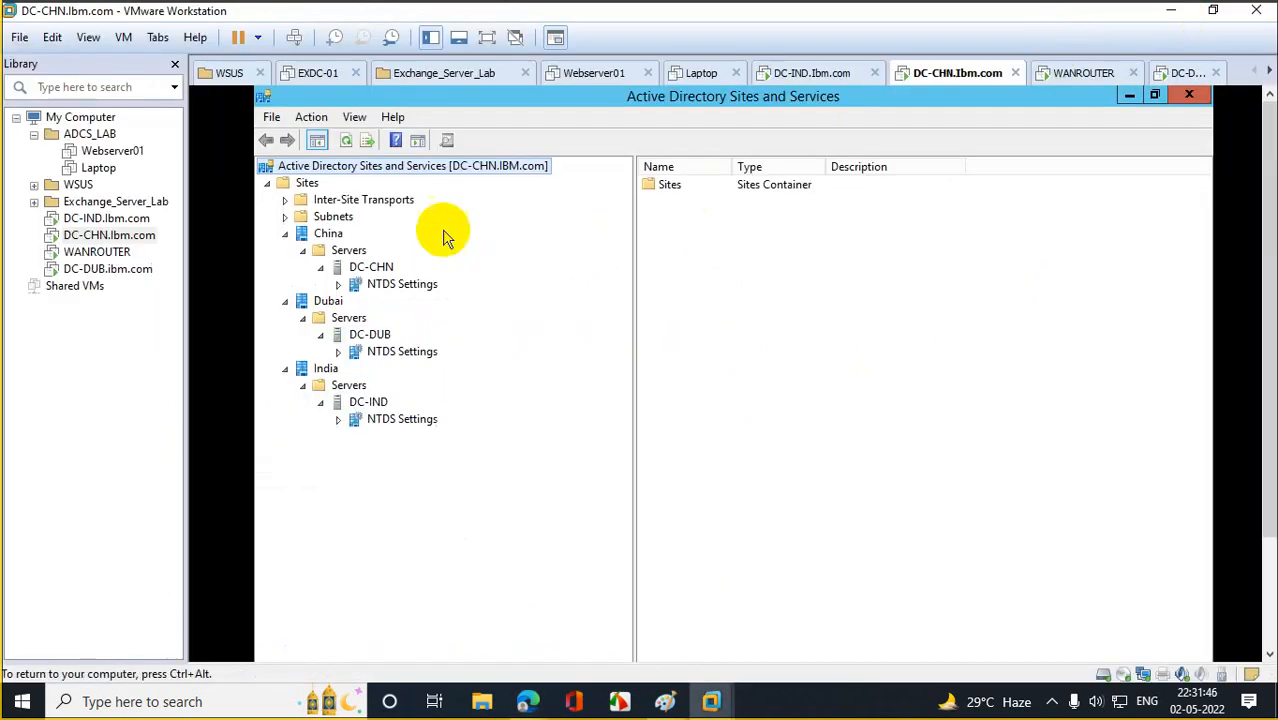
# Review NTDS Settings connections for DC-CHN, DC-DUB and DC-IND, noting DC-CHN's two automatic connections, then minimize the VM window.
pyautogui.click(338, 284)
pyautogui.click(378, 287)
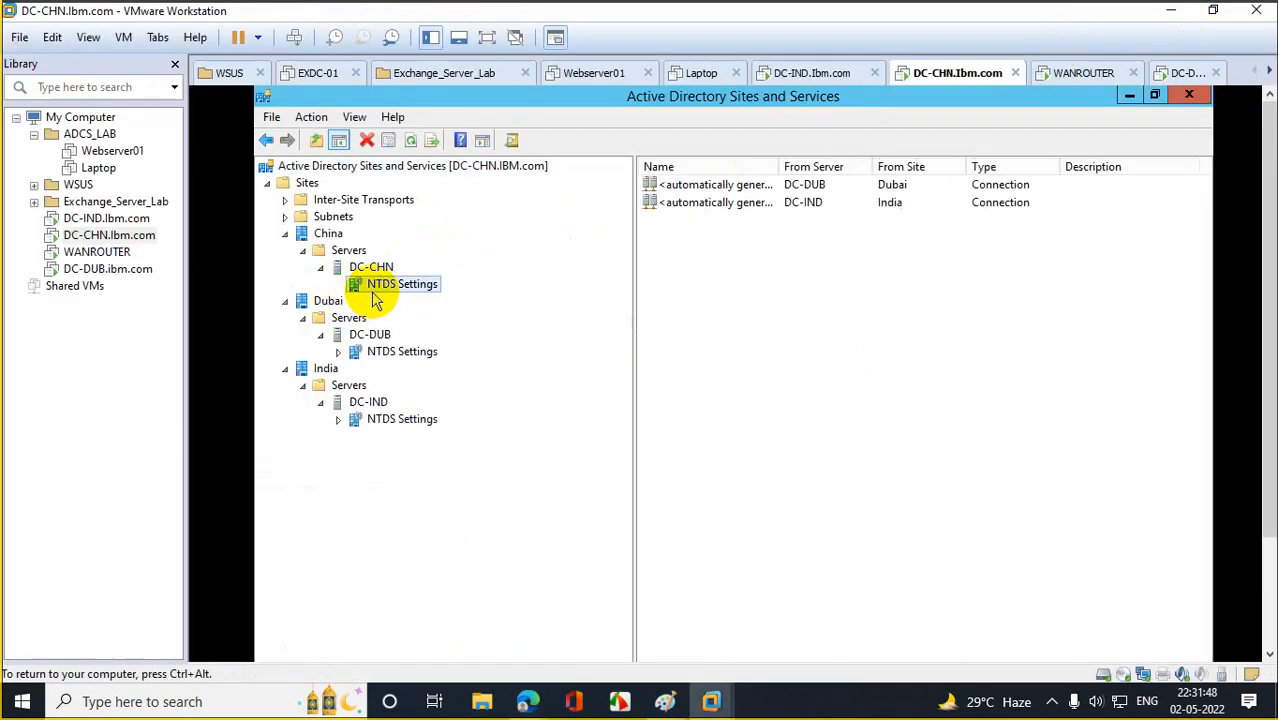
pyautogui.click(733, 188)
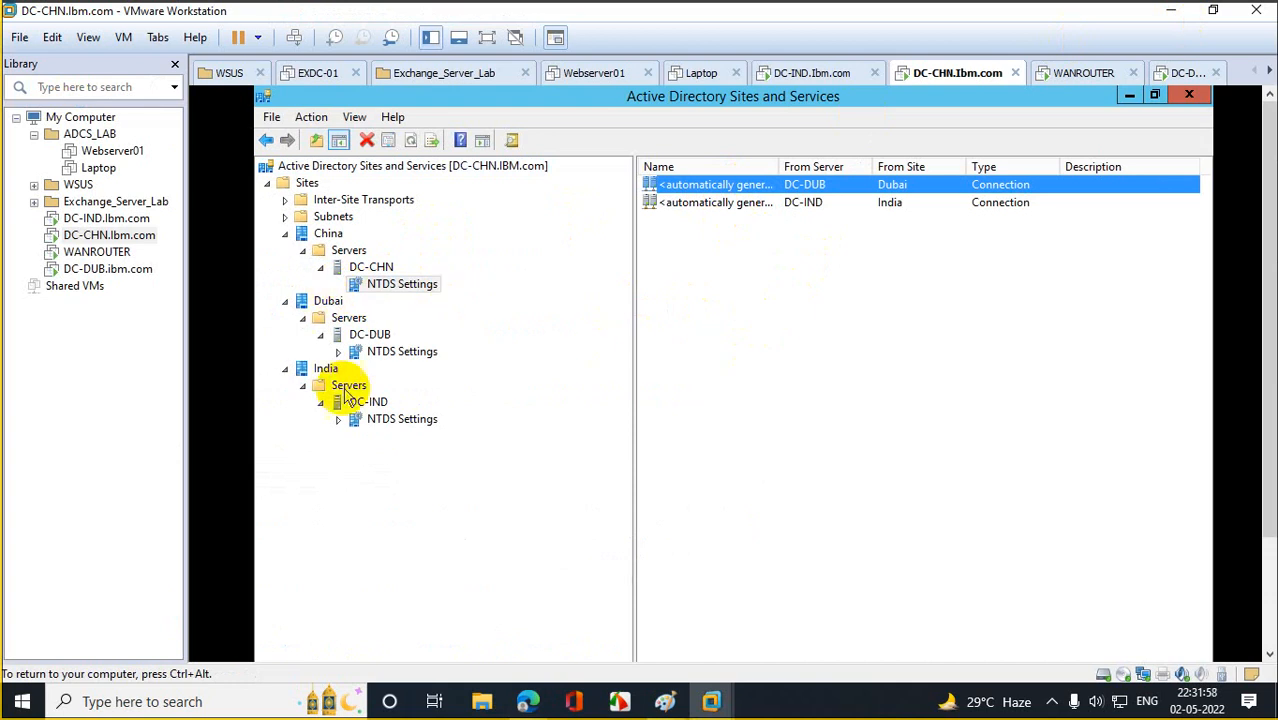
pyautogui.click(386, 354)
pyautogui.click(370, 356)
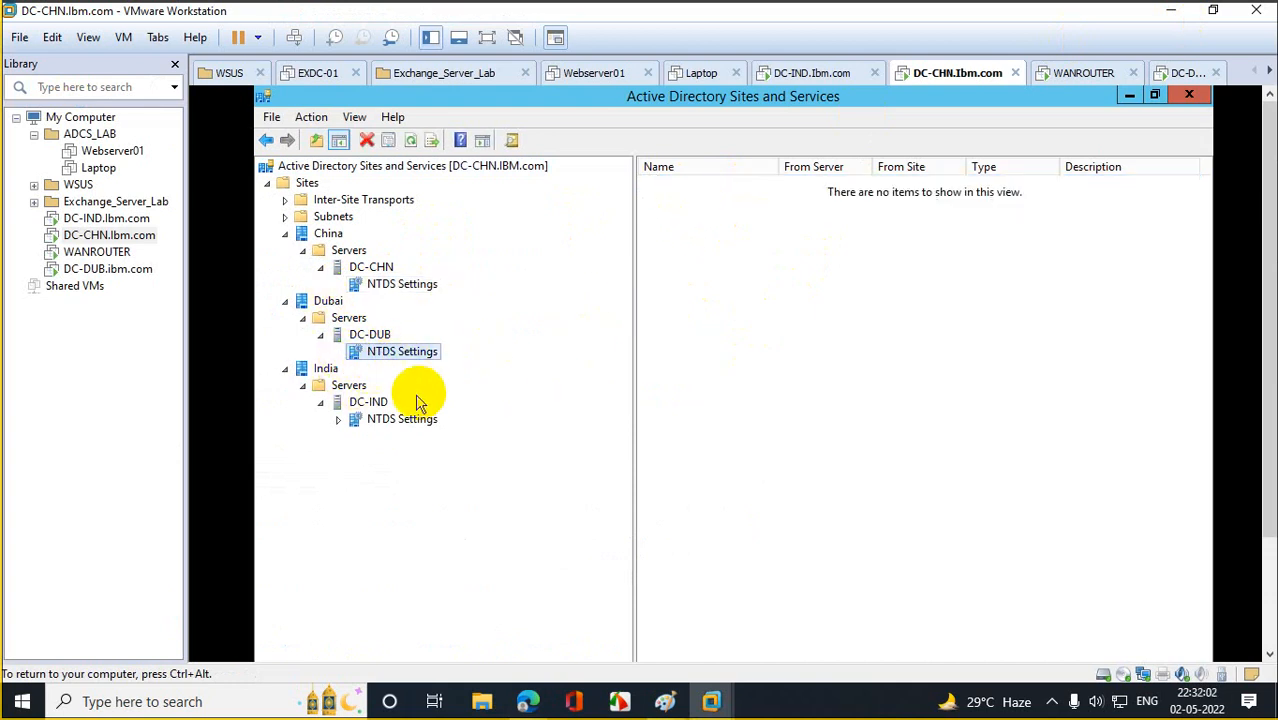
pyautogui.click(395, 420)
pyautogui.click(386, 283)
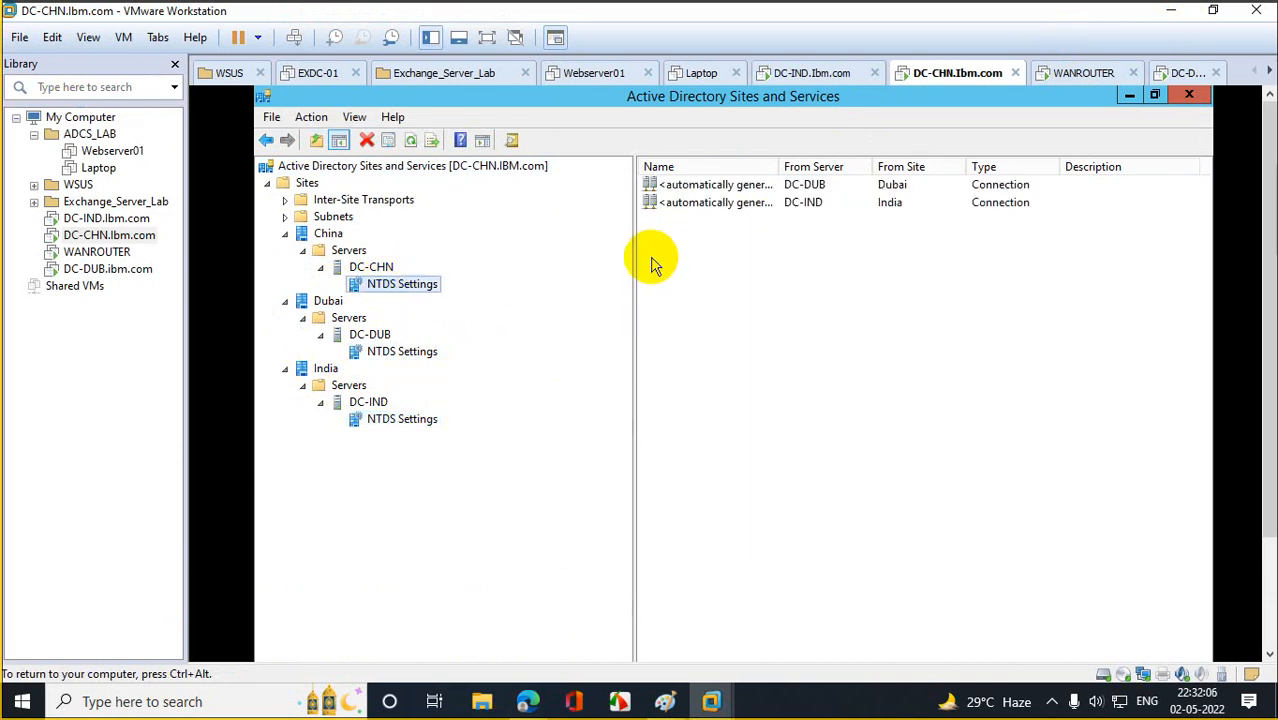
pyautogui.click(1162, 12)
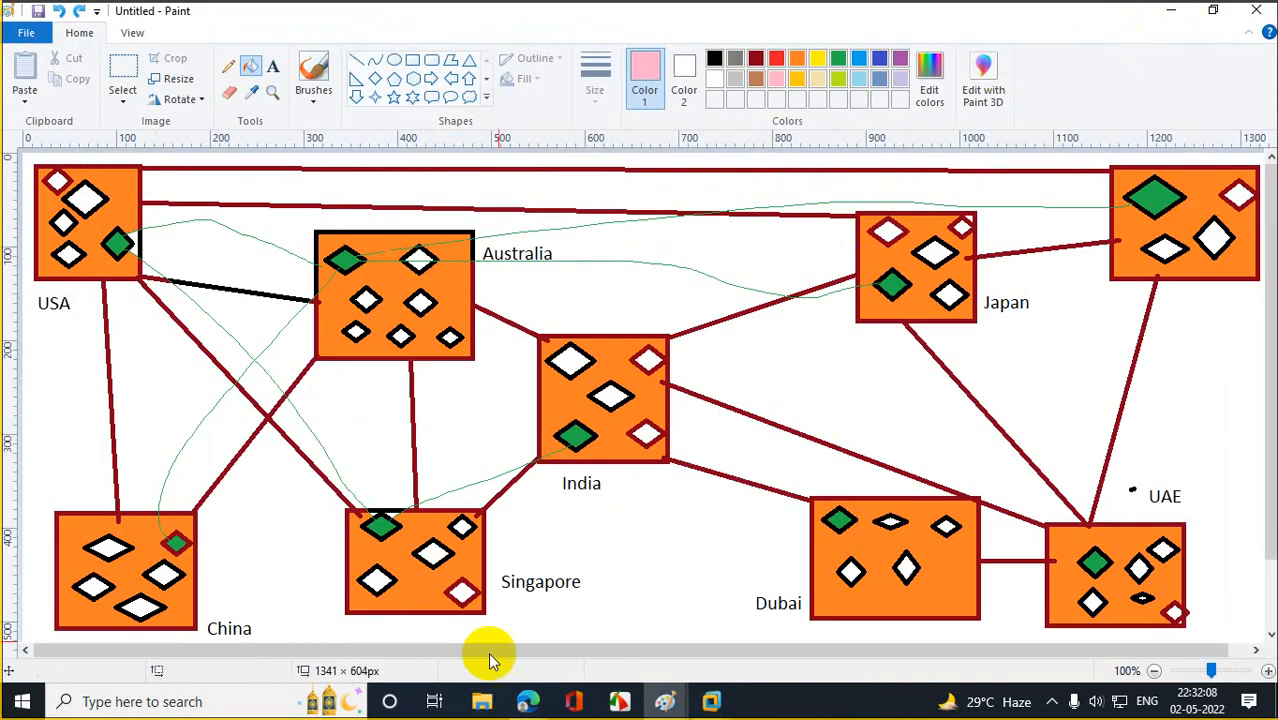
# Bring back the ISTG search results, then minimize Edge to view the site network diagram in Paint.
pyautogui.moveTo(525, 700)
pyautogui.click(380, 652)
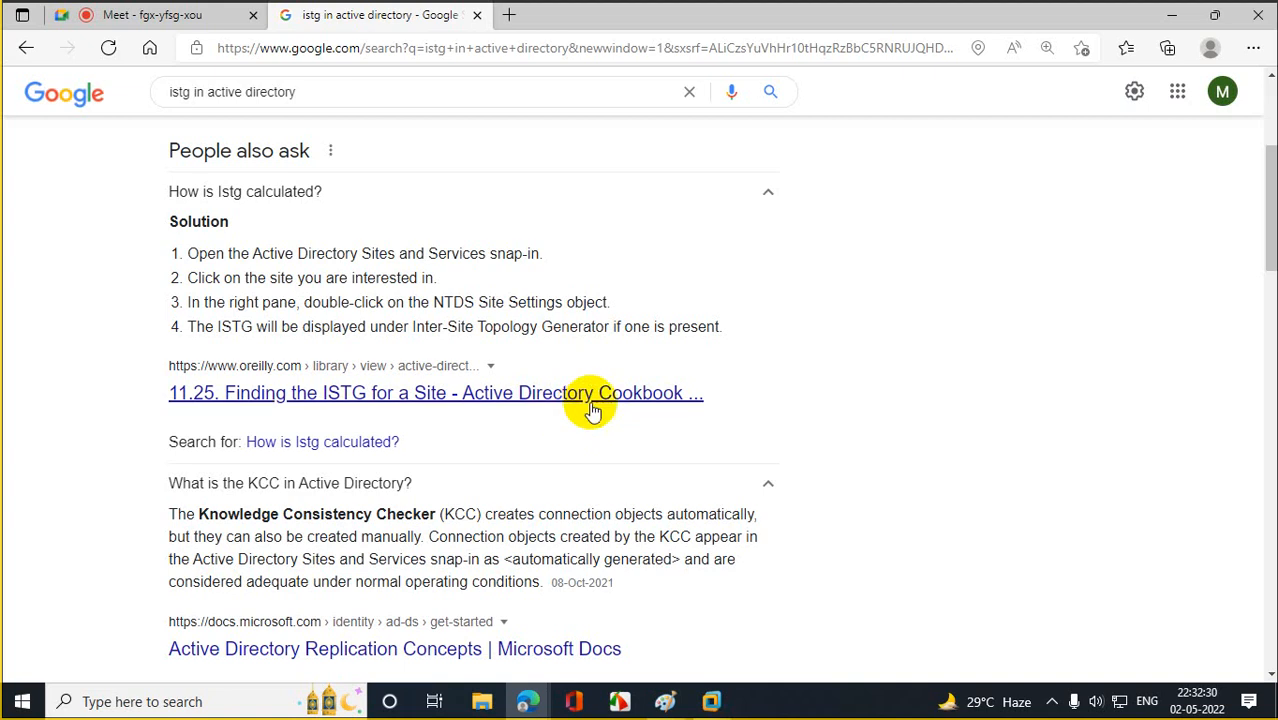
pyautogui.click(1170, 16)
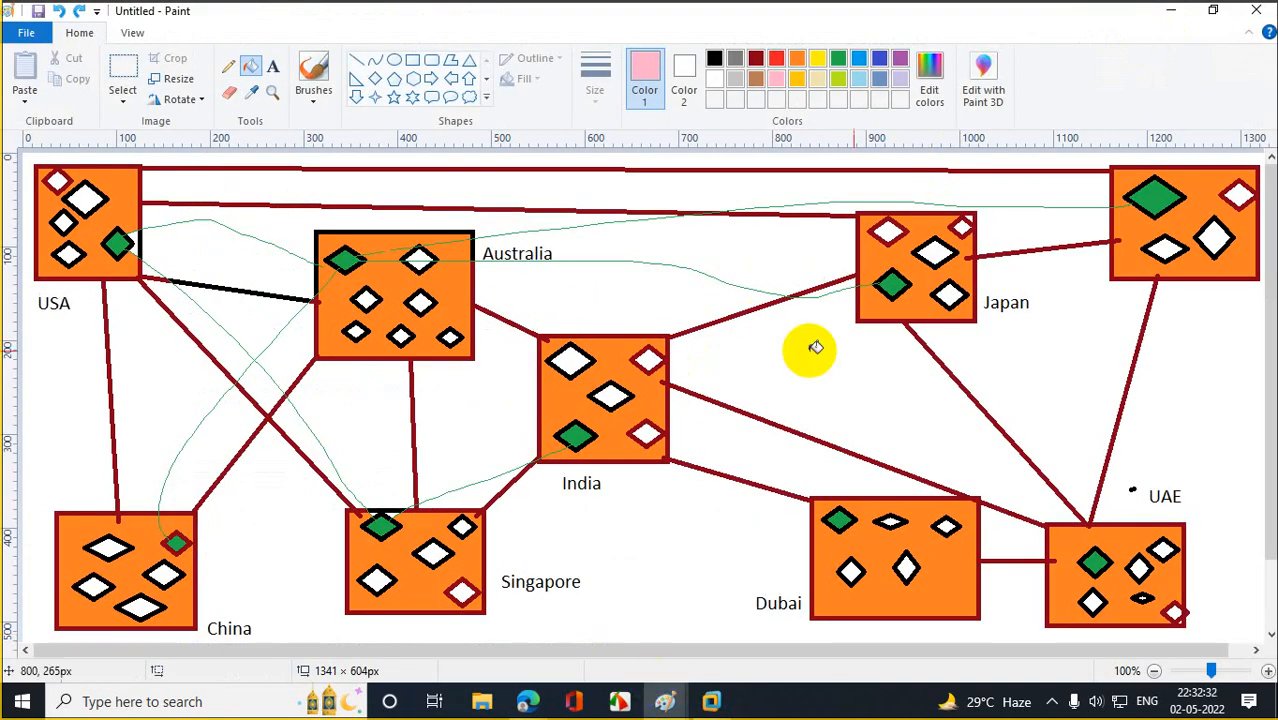
# Minimize Paint and return to the DC-CHN virtual machine's Sites and Services console.
pyautogui.click(1171, 10)
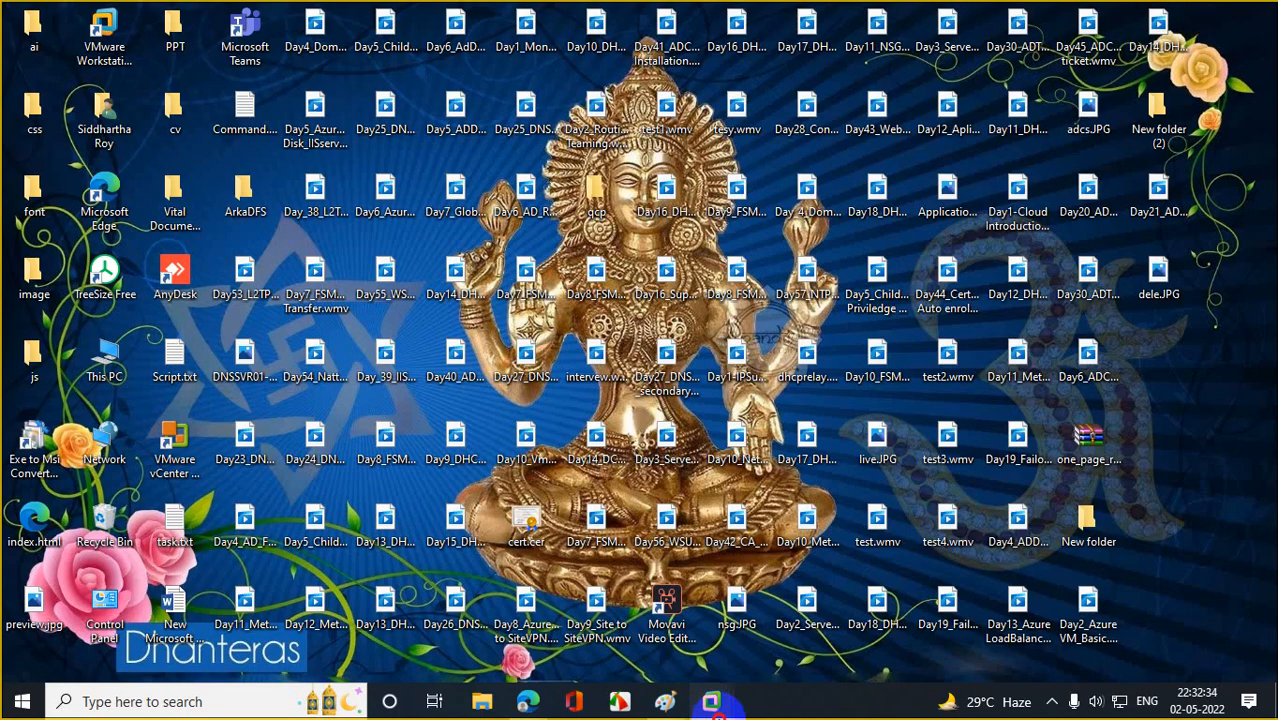
pyautogui.moveTo(711, 701)
pyautogui.click(945, 610)
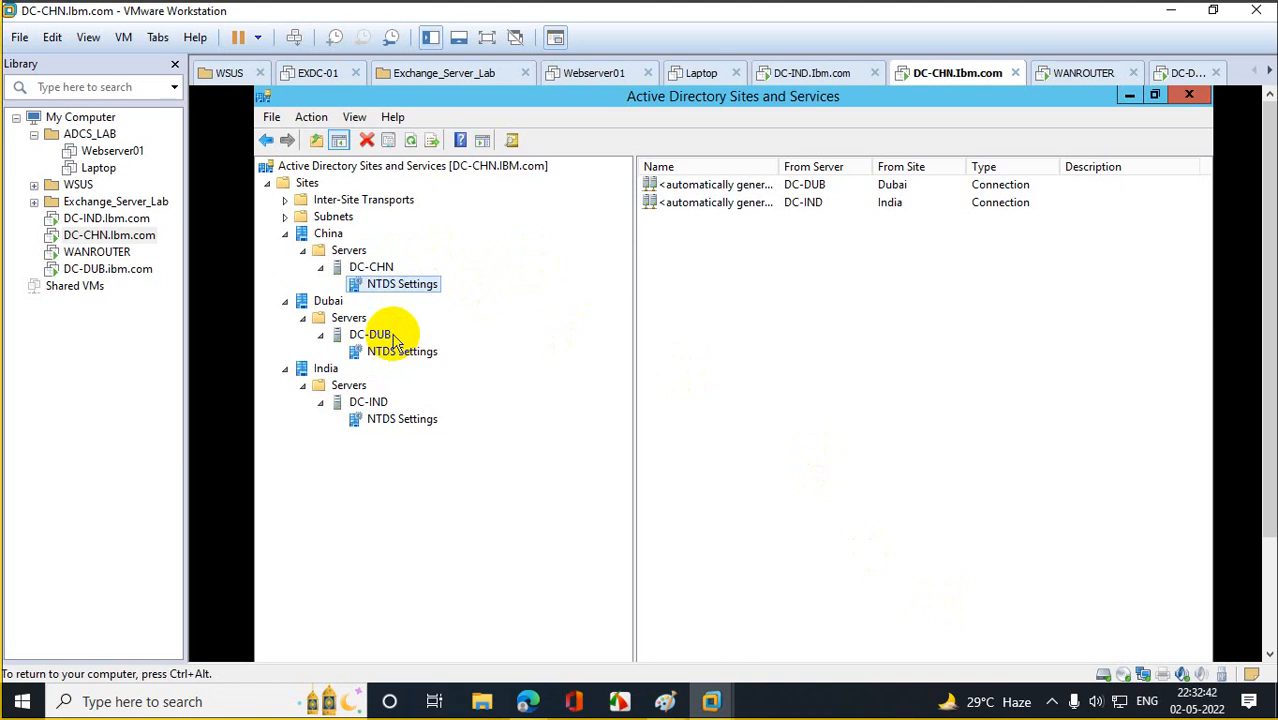
# Try adding a DC-CHN connection under DC-DUB's NTDS Settings, refreshing the controller list, then cancel.
pyautogui.click(410, 351)
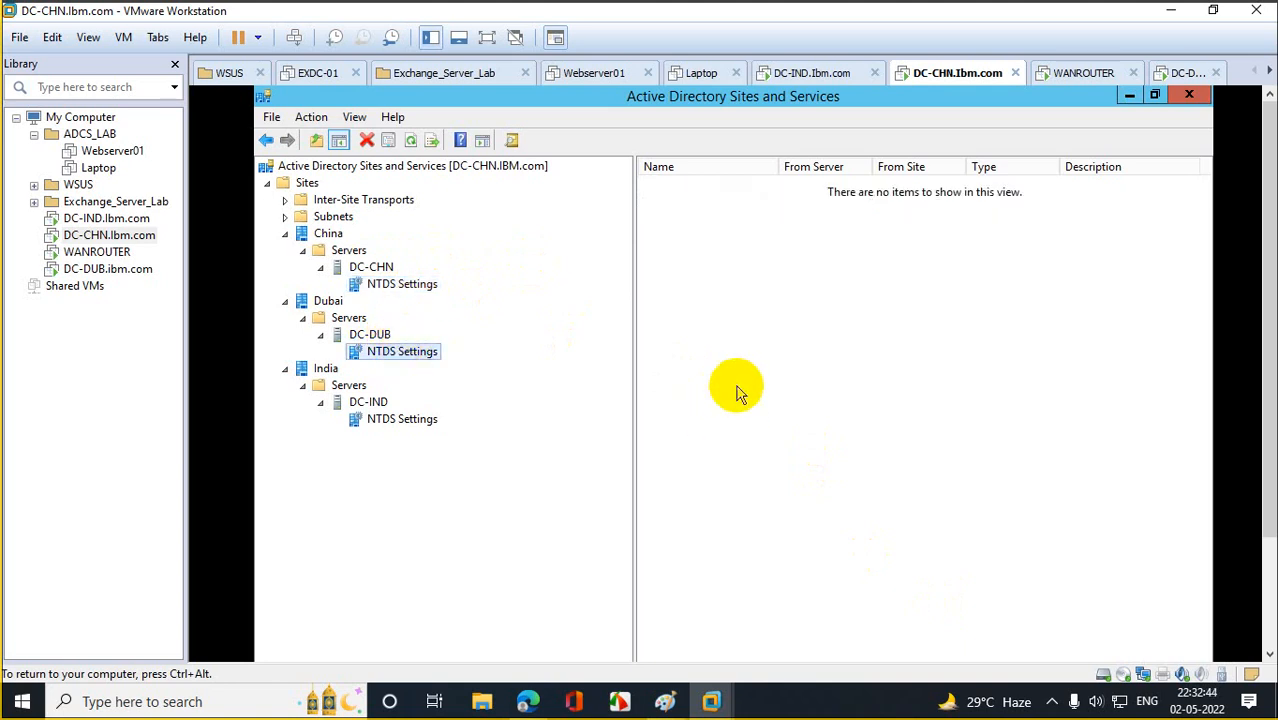
pyautogui.rightClick(702, 323)
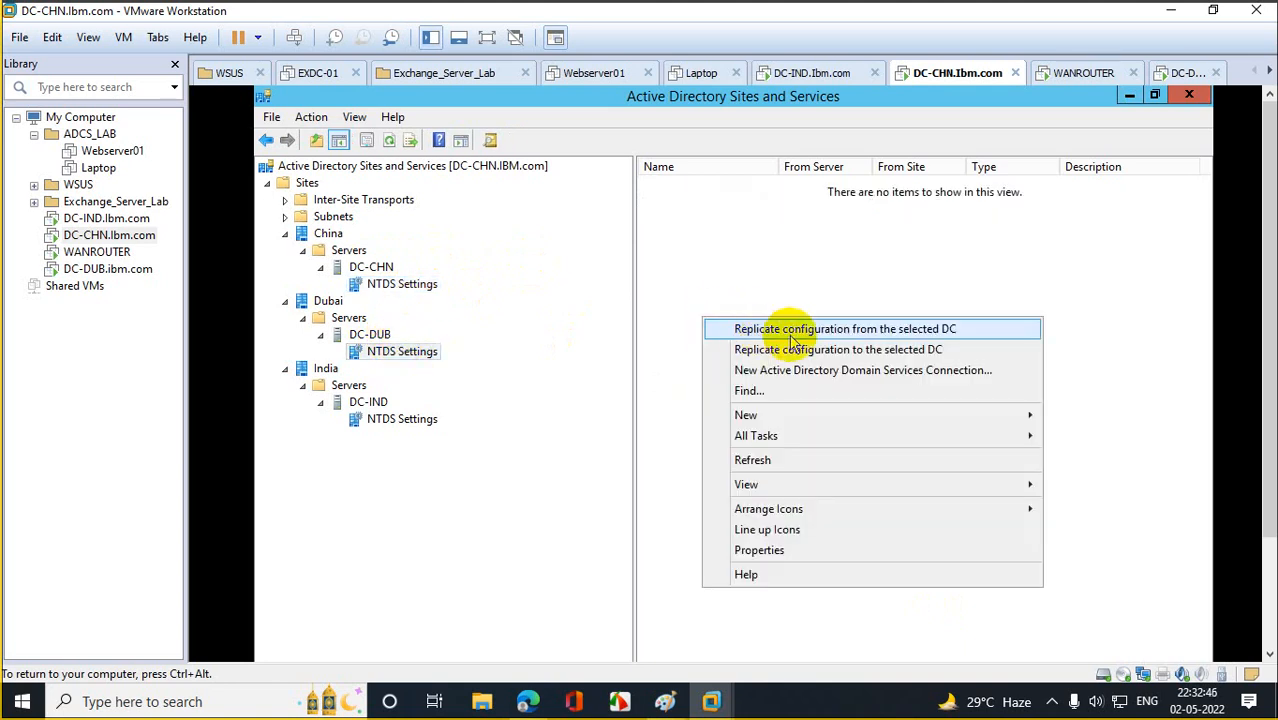
pyautogui.click(798, 370)
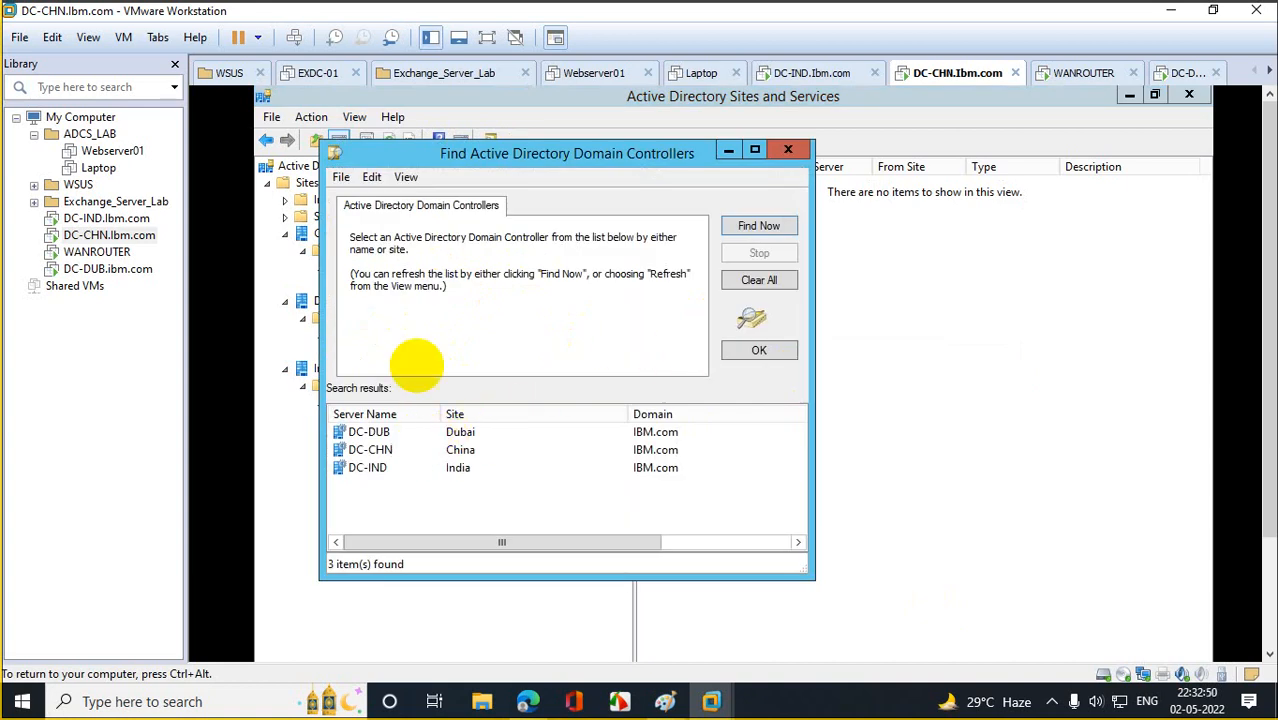
pyautogui.moveTo(516, 156); pyautogui.dragTo(850, 198)
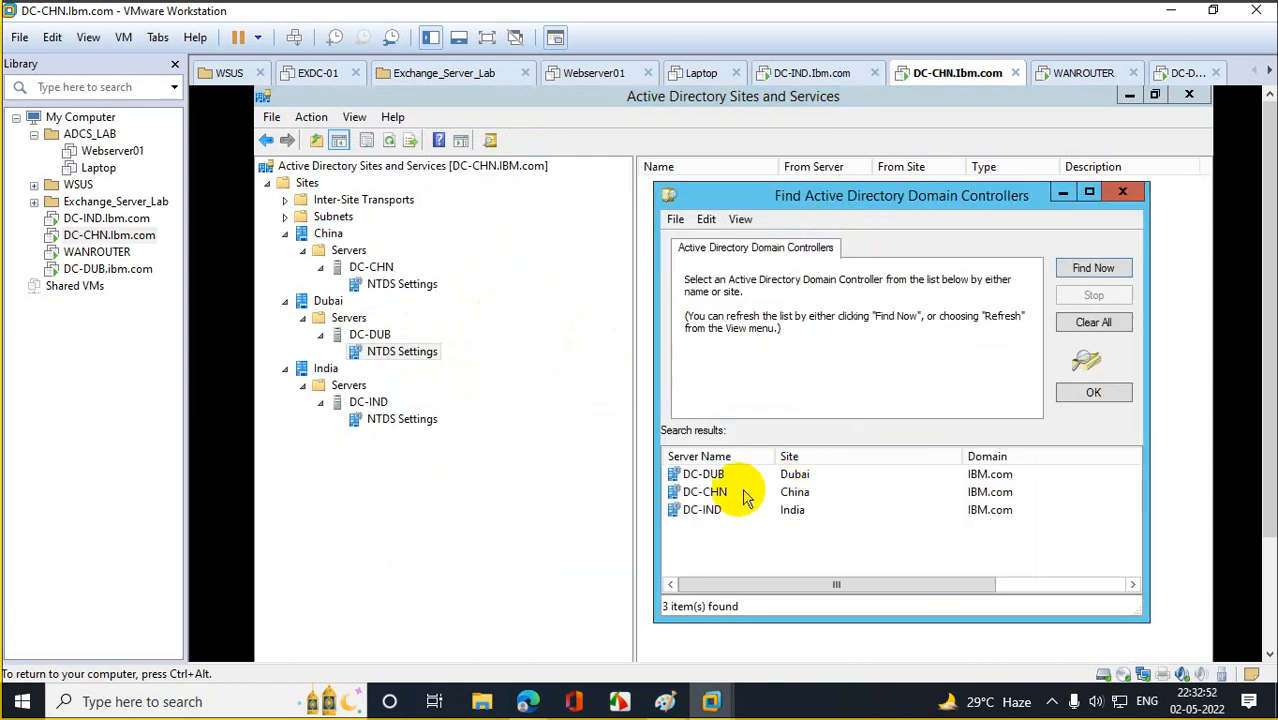
pyautogui.click(706, 491)
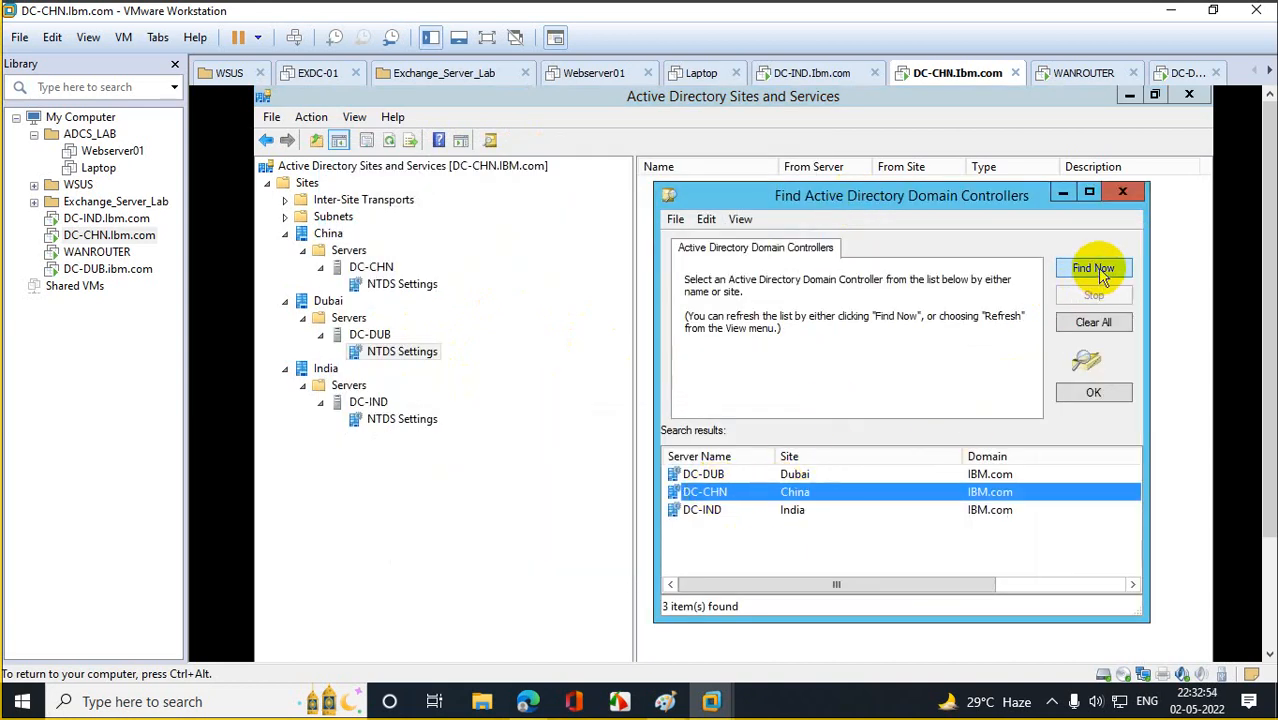
pyautogui.click(1100, 272)
pyautogui.click(704, 491)
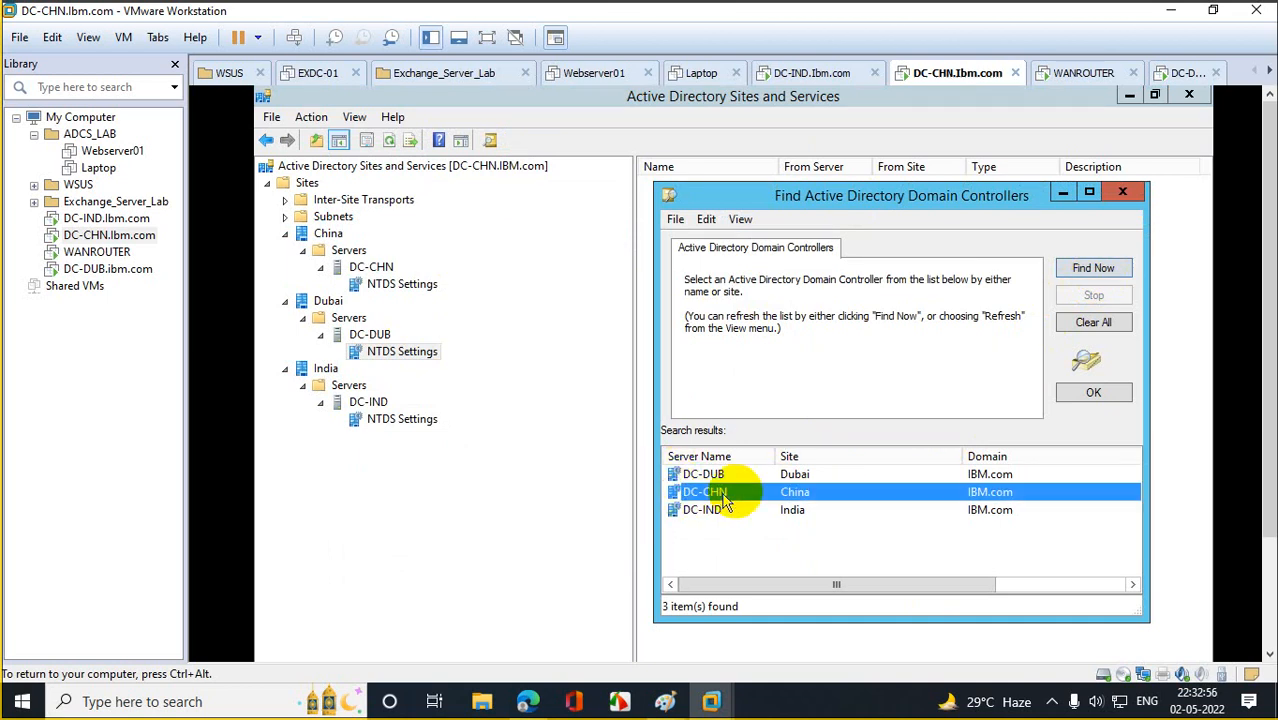
pyautogui.click(1110, 276)
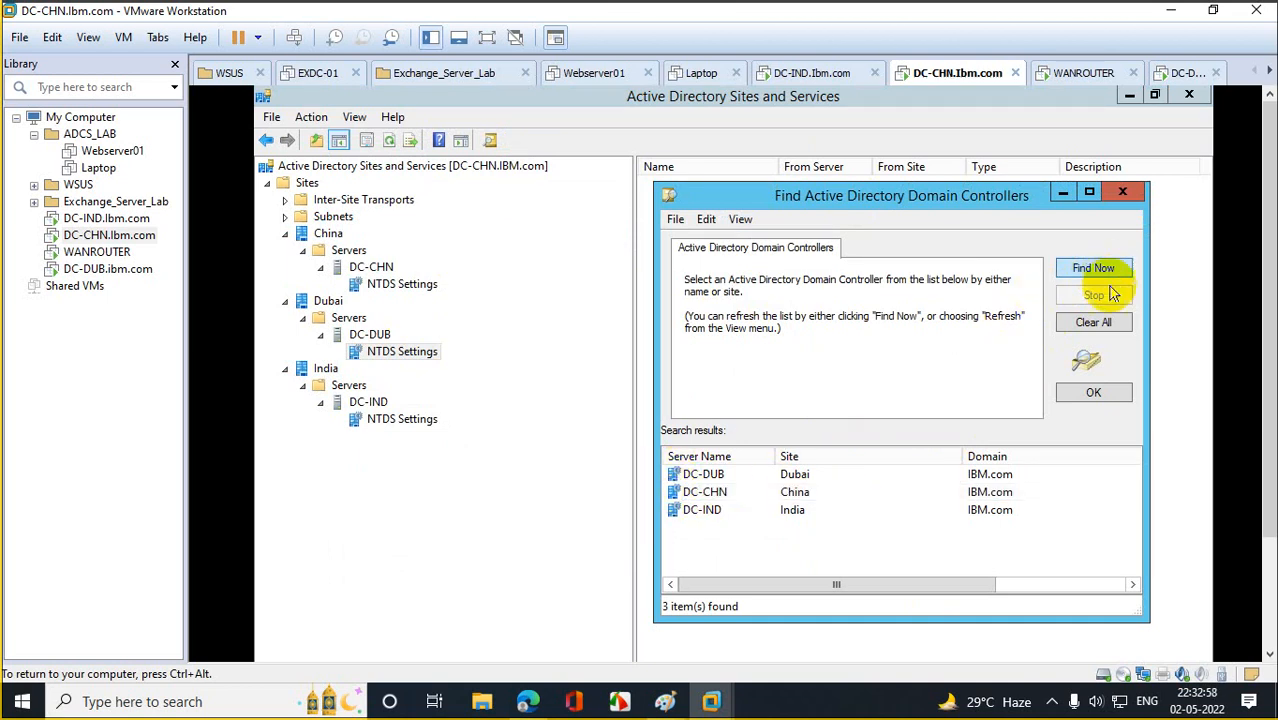
pyautogui.click(1122, 193)
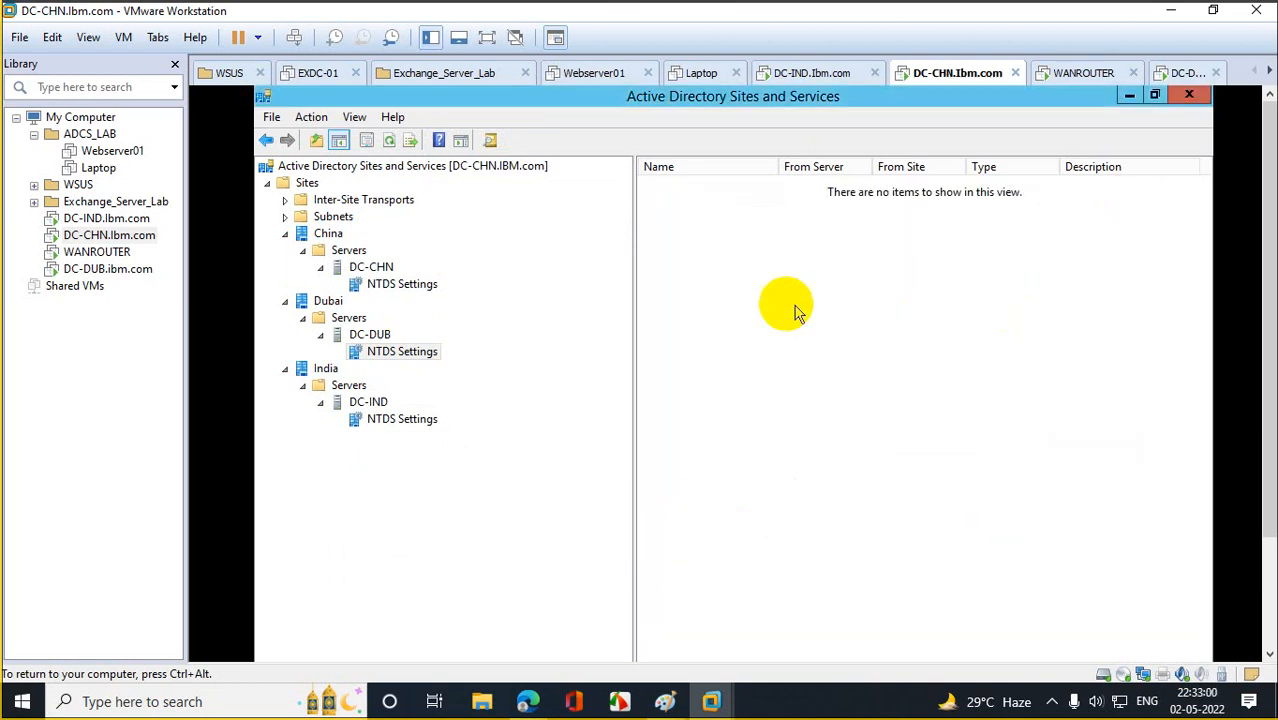
# Create a manual DC-CHN replication connection under DC-DUB's NTDS Settings.
pyautogui.rightClick(768, 304)
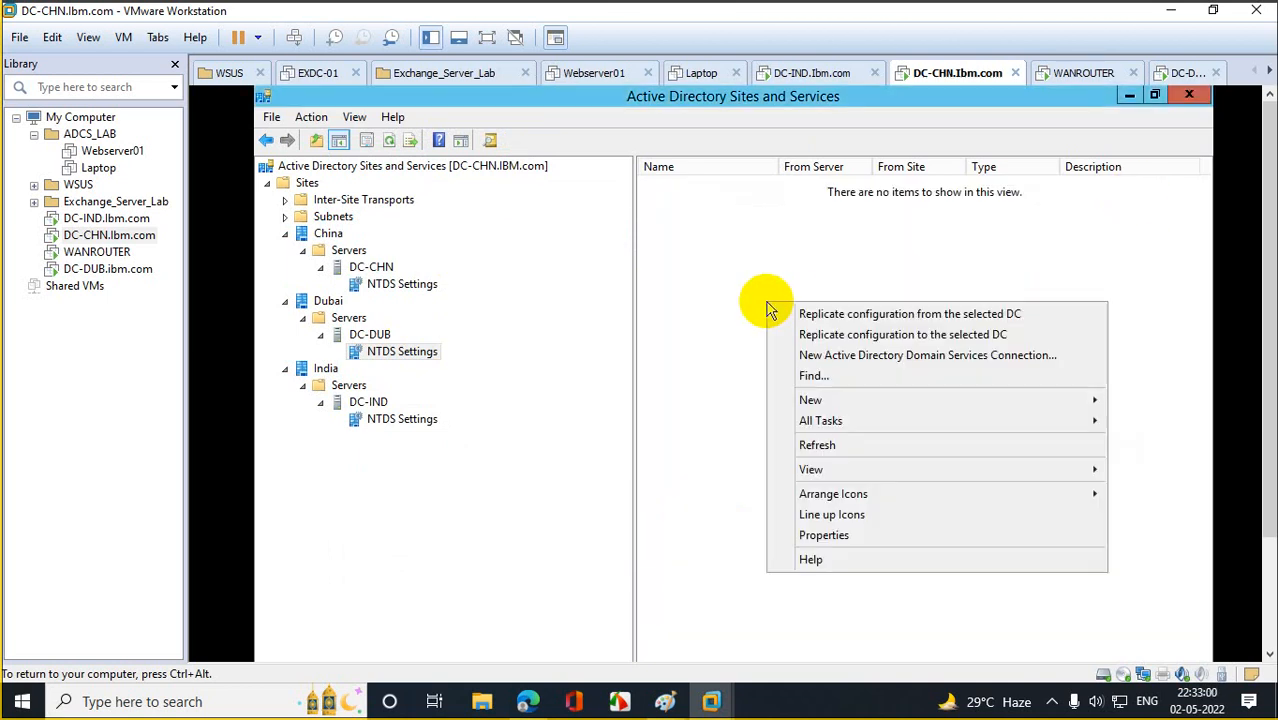
pyautogui.click(870, 362)
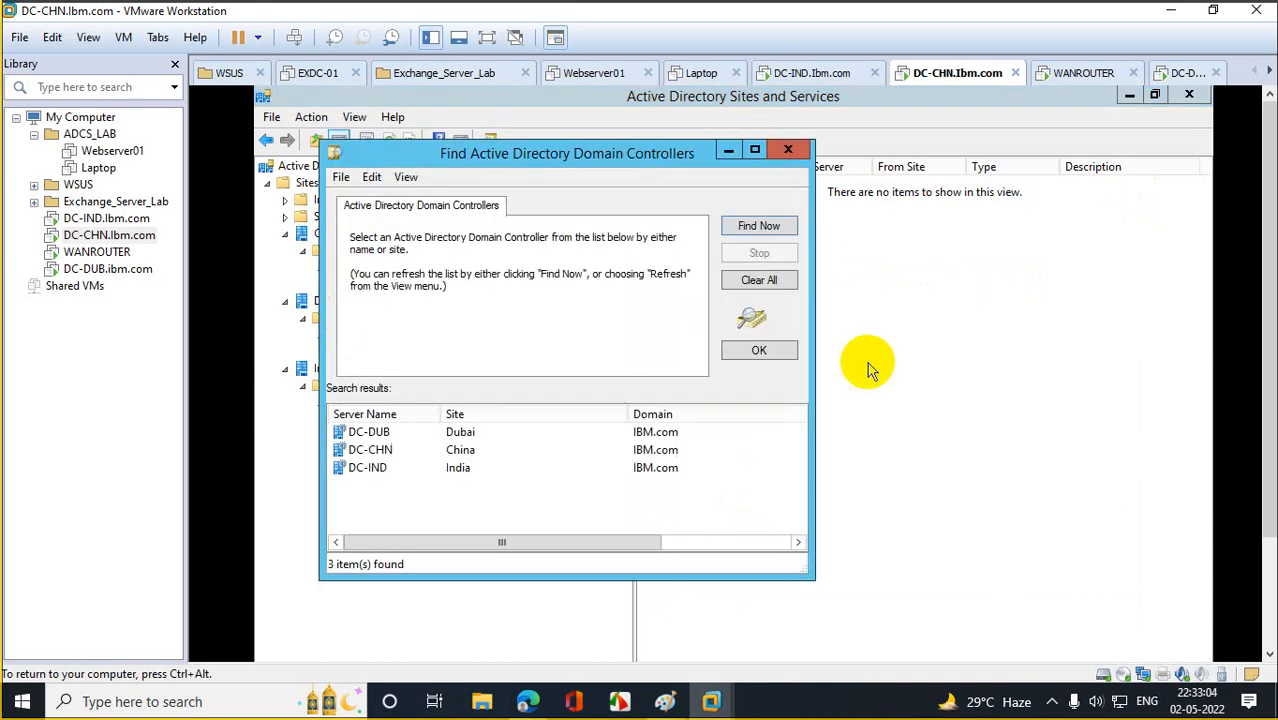
pyautogui.click(377, 456)
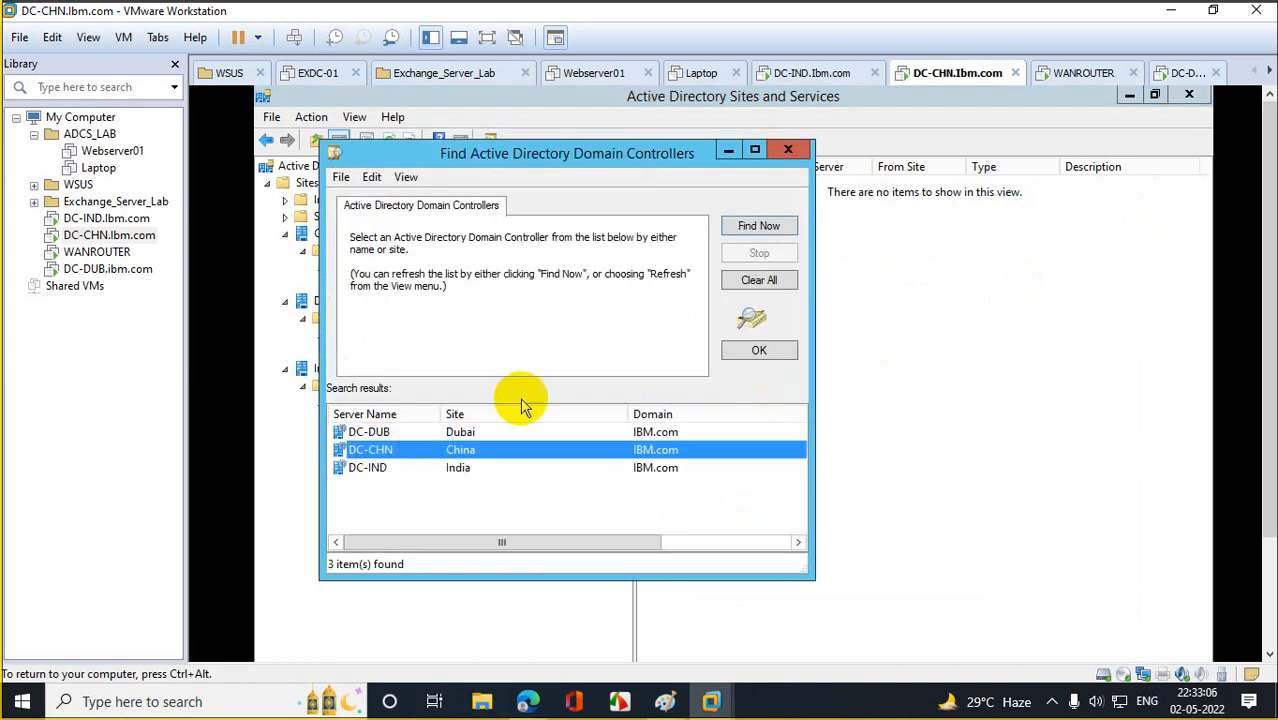
pyautogui.click(776, 229)
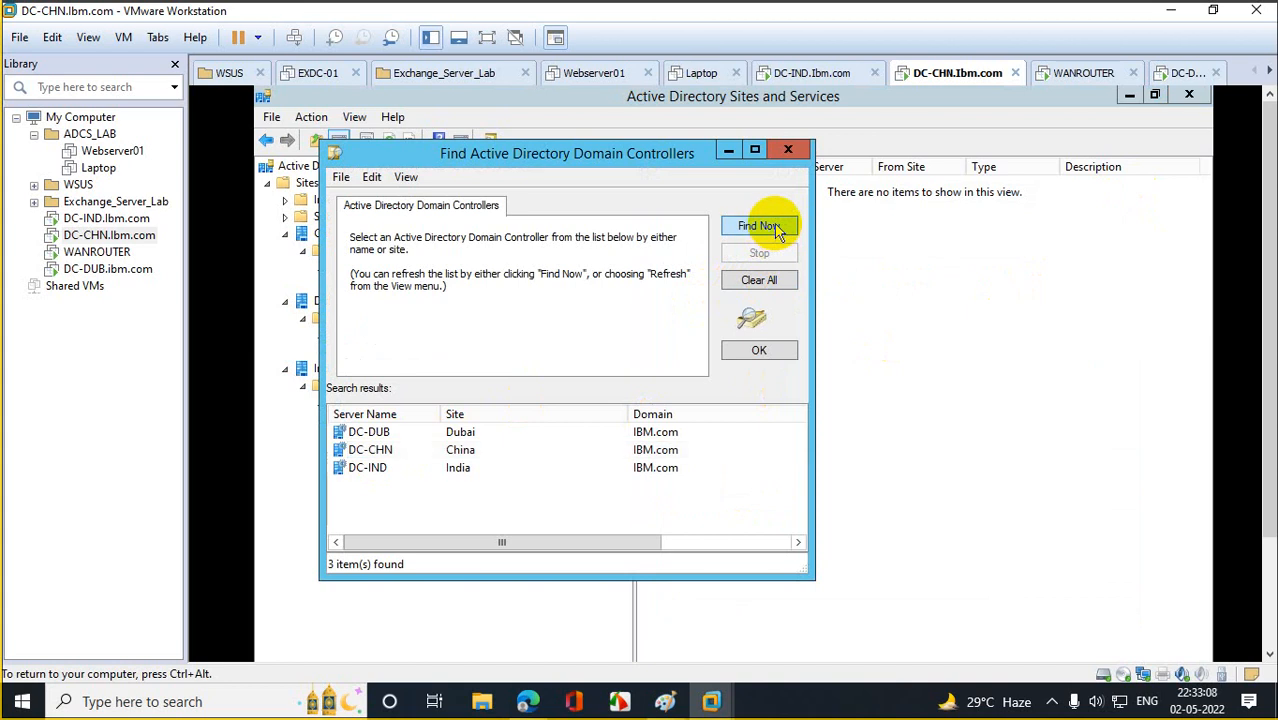
pyautogui.click(372, 450)
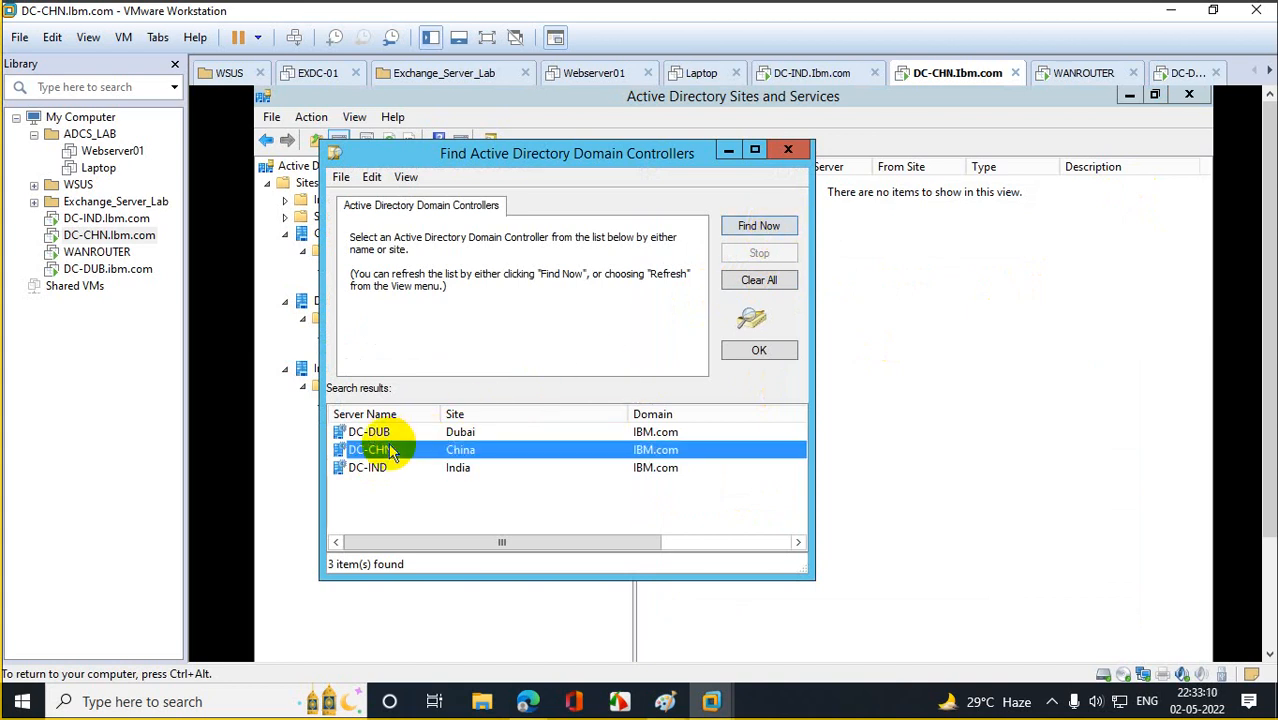
pyautogui.click(760, 351)
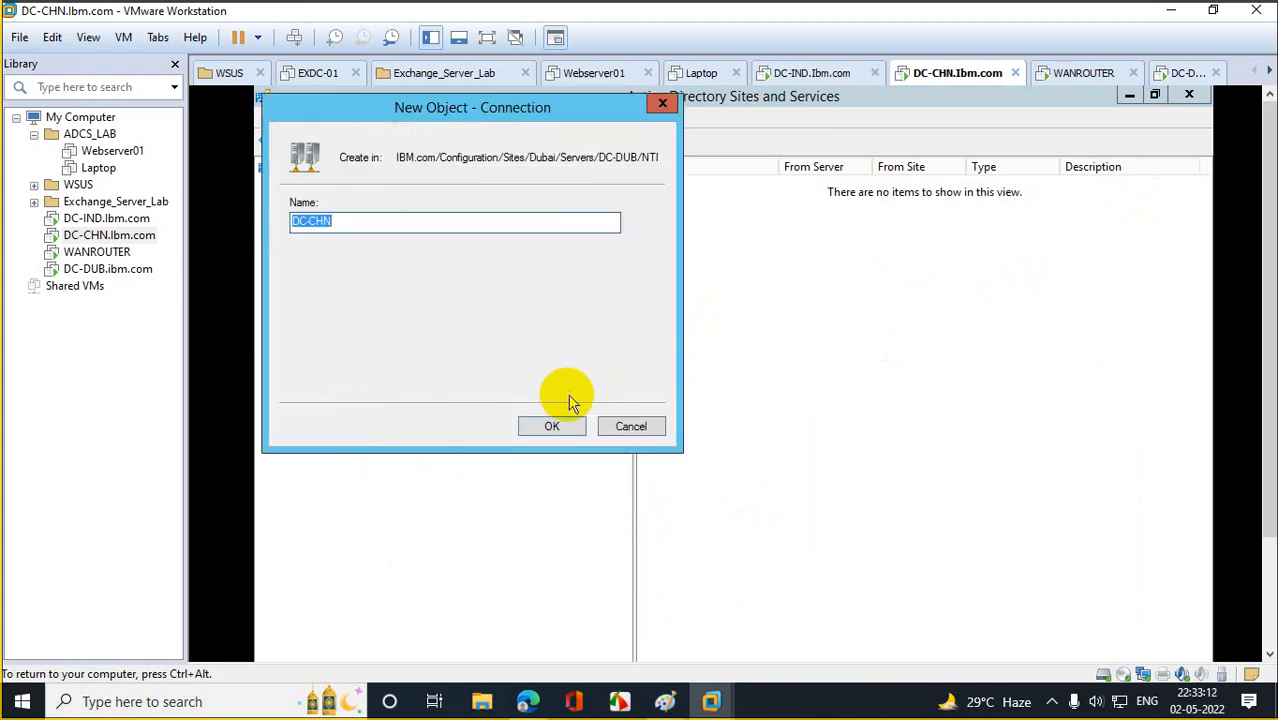
pyautogui.click(552, 426)
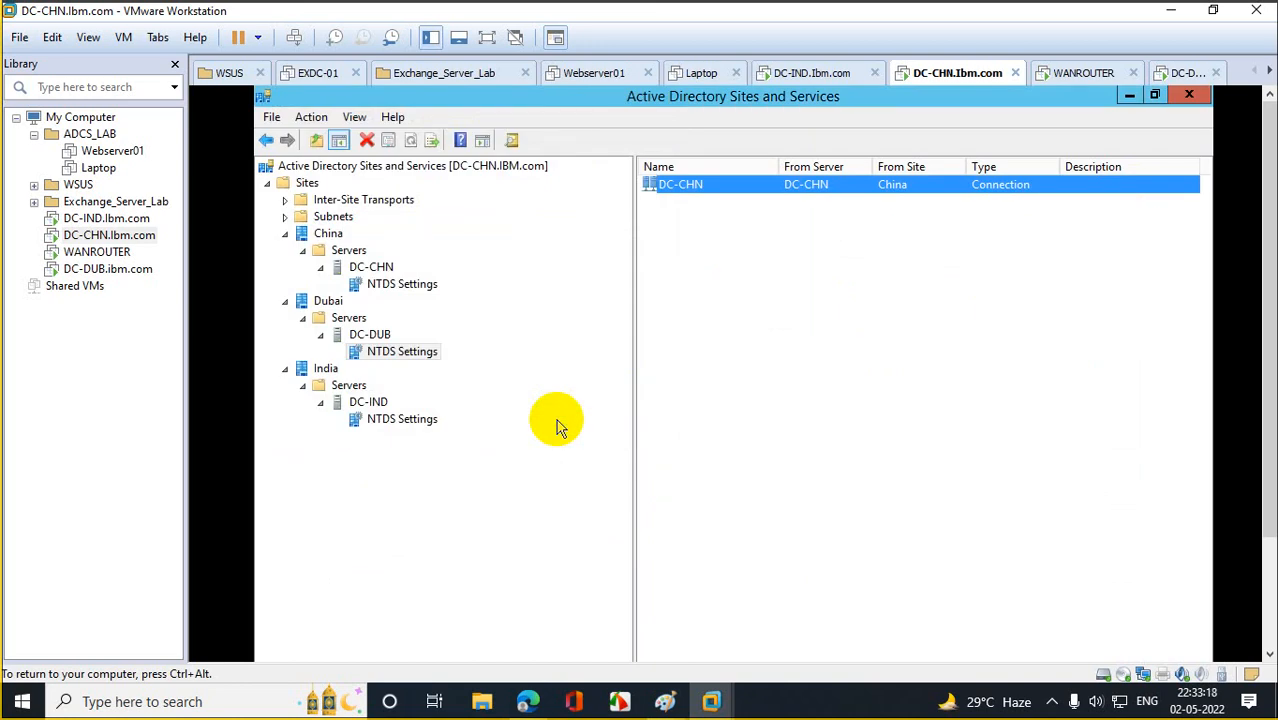
# Add a second DC-DUB connection from DC-IND, then view DC-IND's NTDS Settings.
pyautogui.rightClick(693, 254)
pyautogui.click(783, 308)
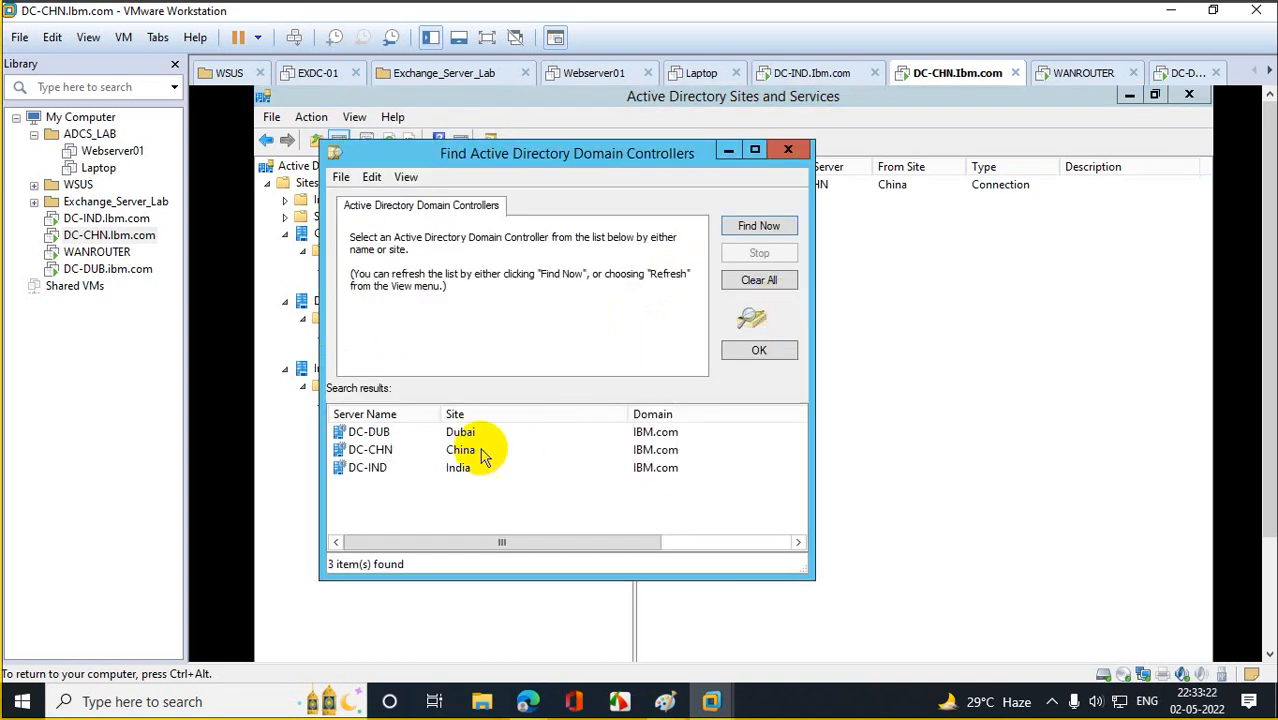
pyautogui.click(368, 468)
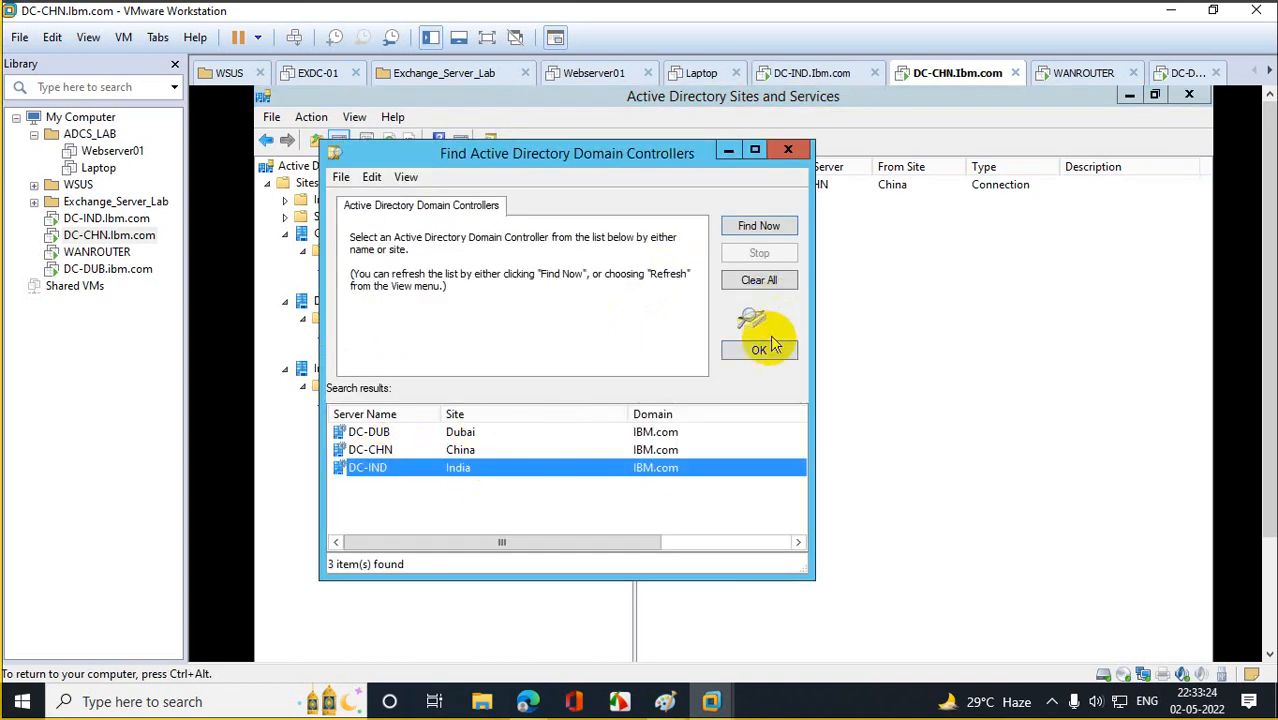
pyautogui.click(760, 349)
pyautogui.click(551, 426)
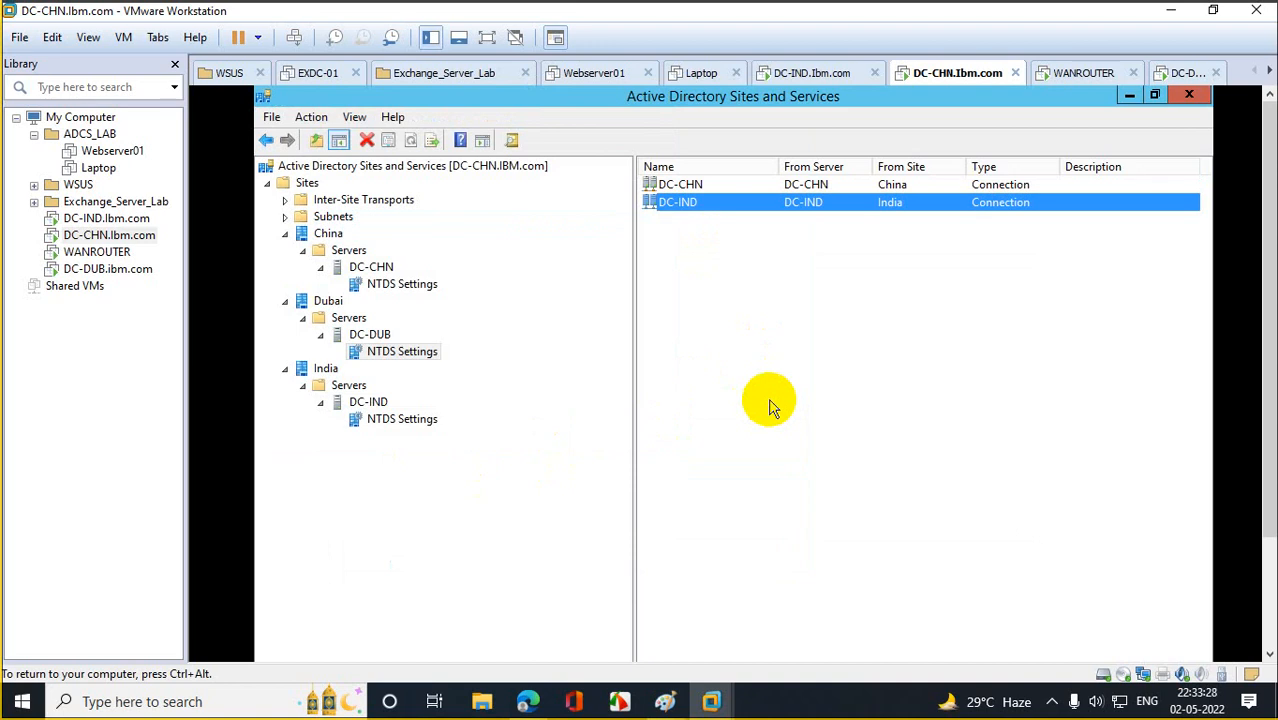
pyautogui.click(412, 421)
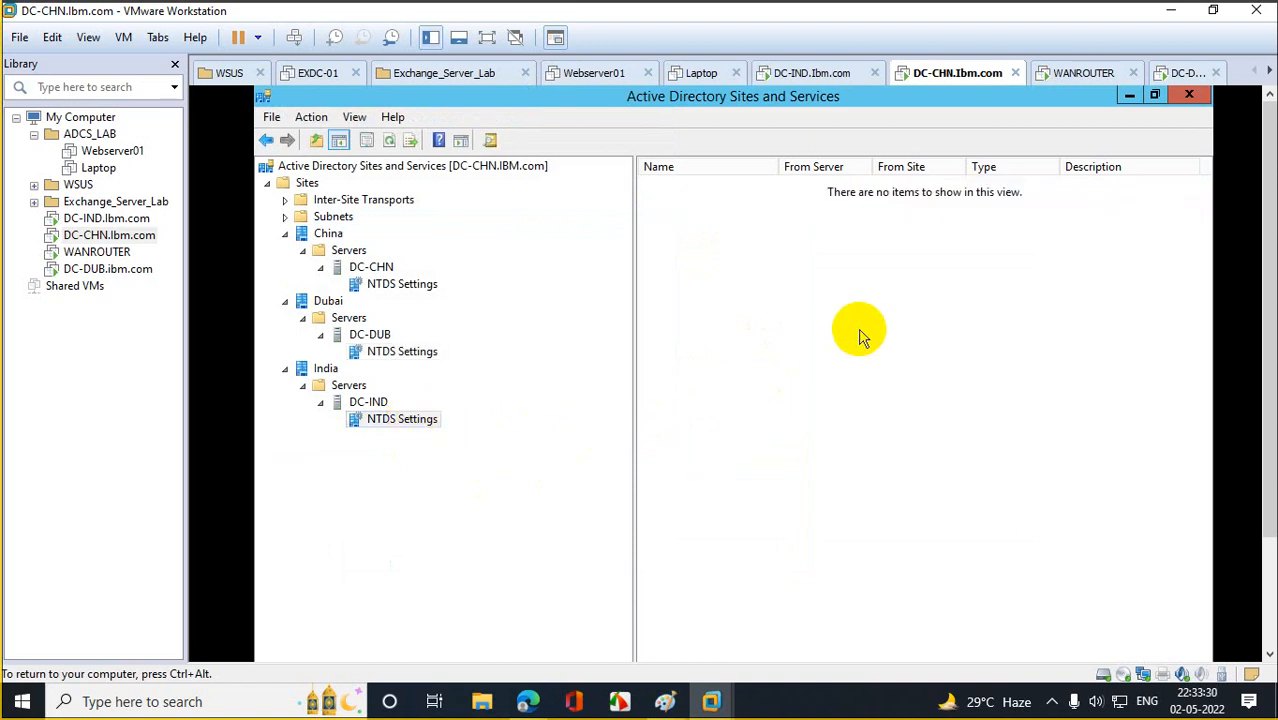
# Create a DC-DUB replication connection under DC-IND's NTDS Settings.
pyautogui.rightClick(822, 333)
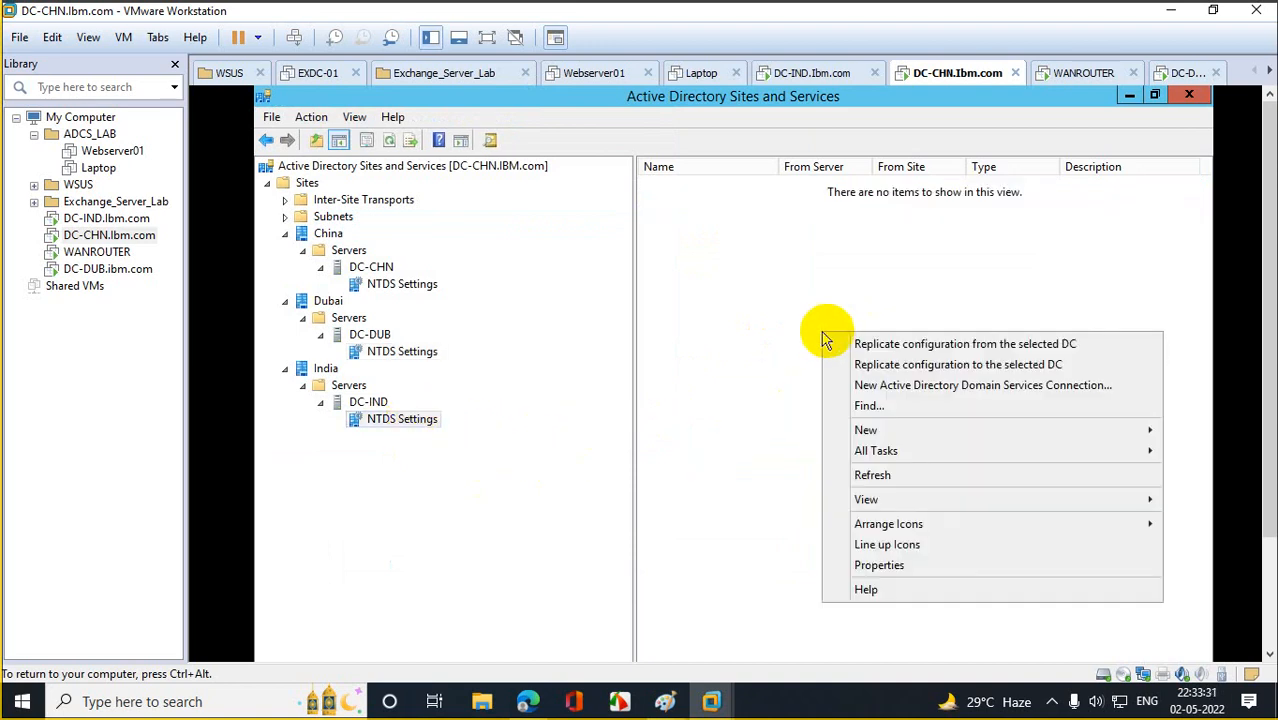
pyautogui.click(910, 390)
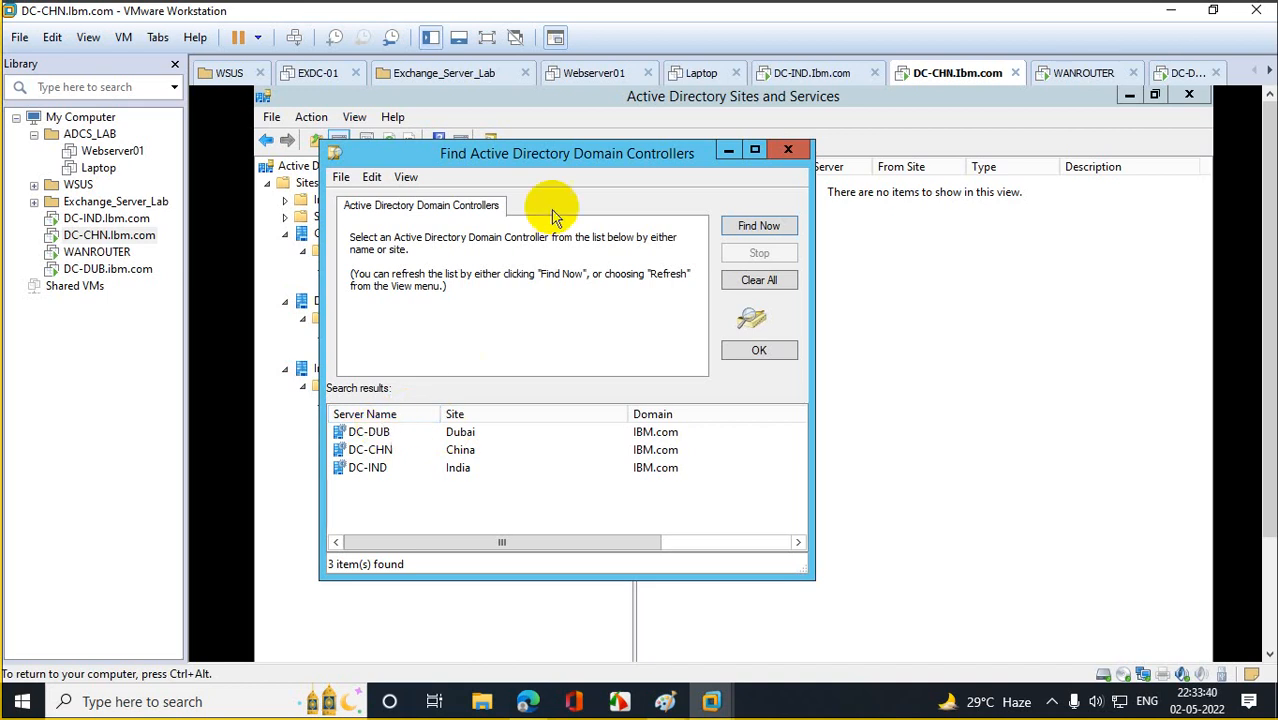
pyautogui.moveTo(548, 157); pyautogui.dragTo(810, 135)
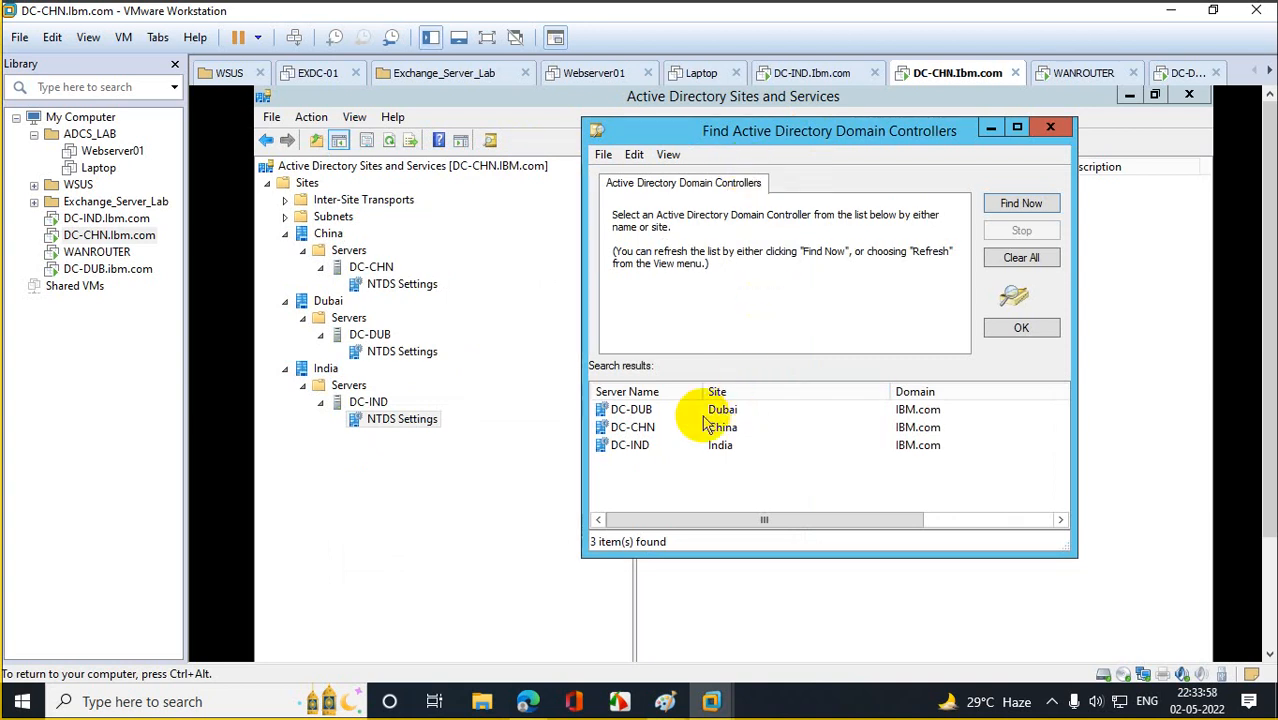
pyautogui.click(635, 410)
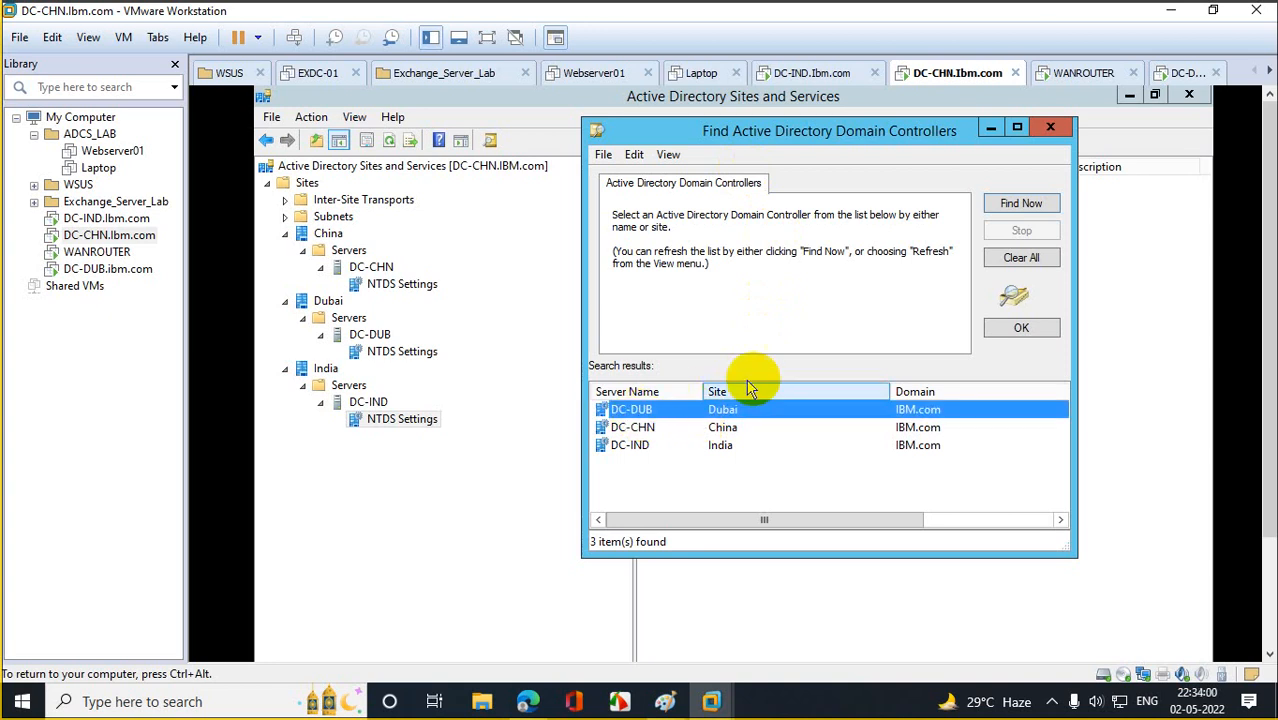
pyautogui.click(1020, 328)
pyautogui.click(552, 427)
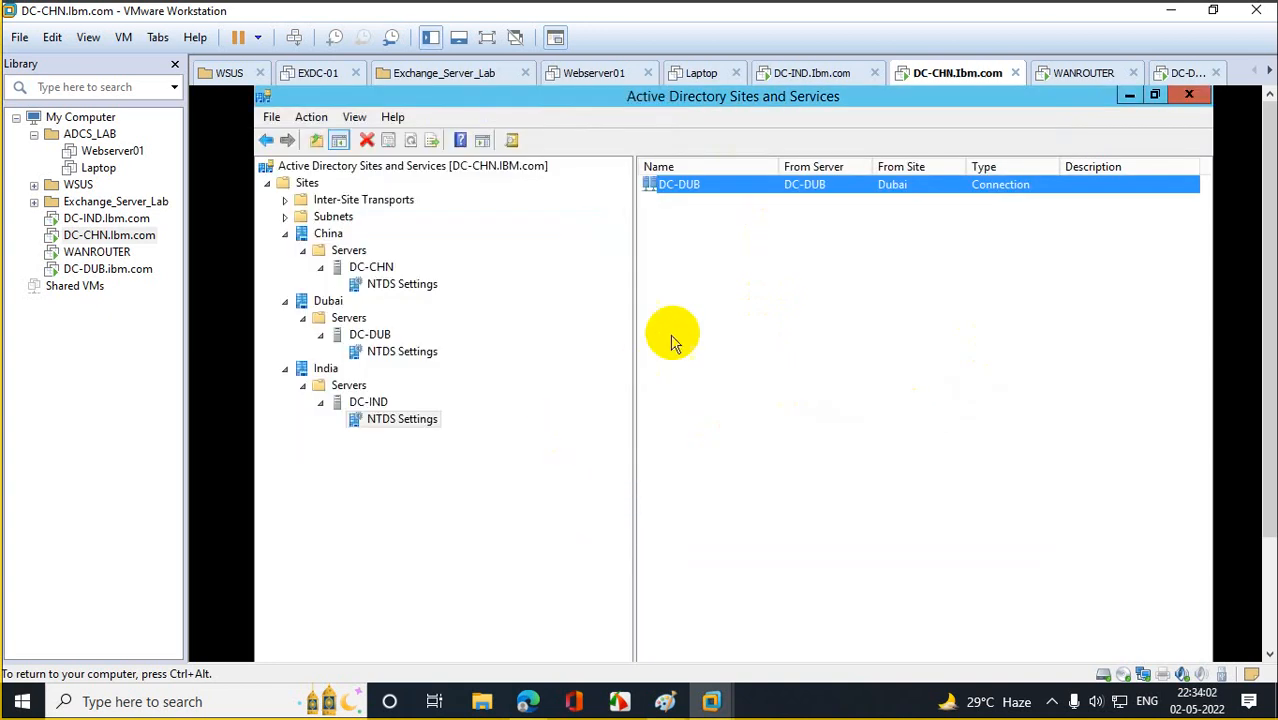
# Add a second DC-IND connection from DC-CHN.
pyautogui.rightClick(682, 318)
pyautogui.click(740, 370)
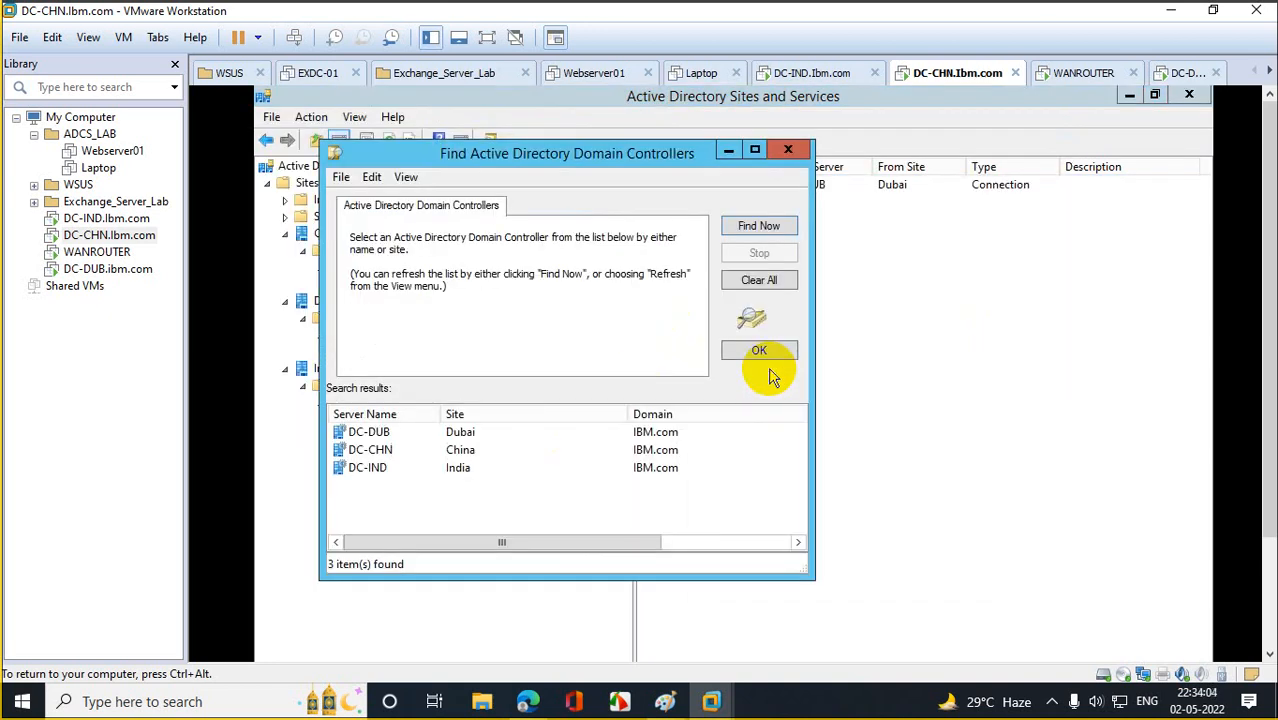
pyautogui.click(372, 451)
pyautogui.click(748, 350)
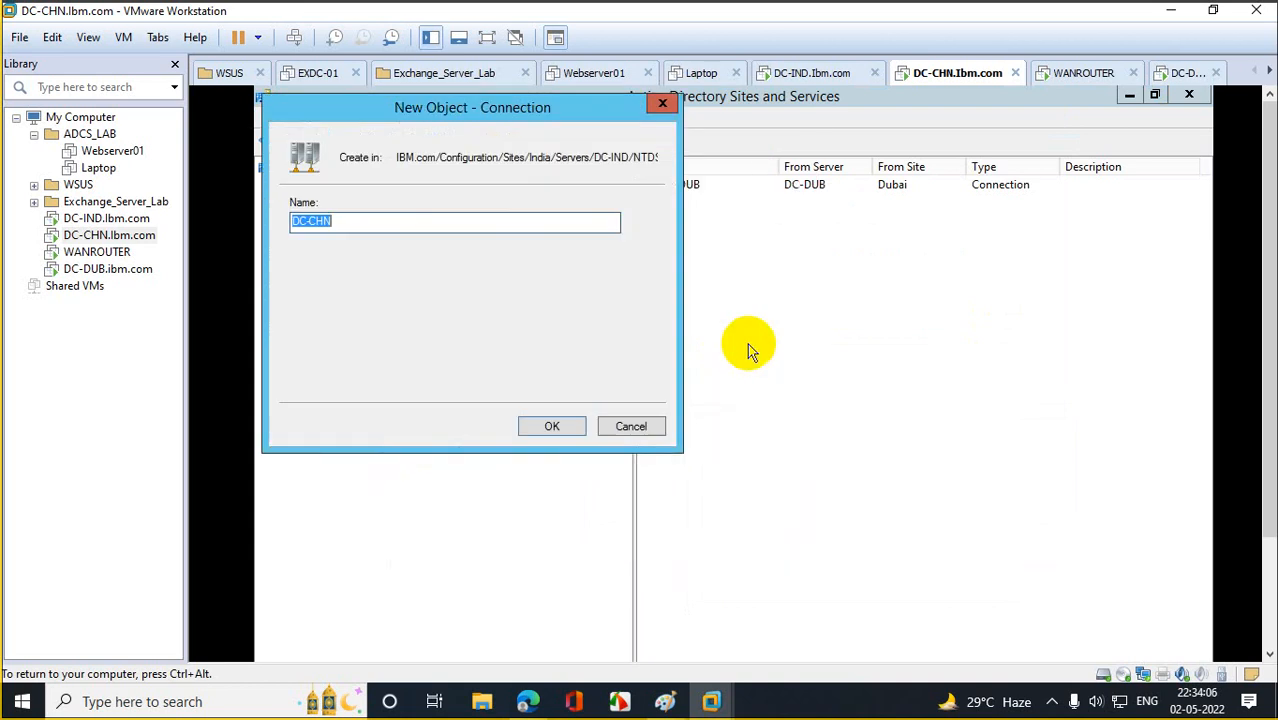
pyautogui.click(552, 427)
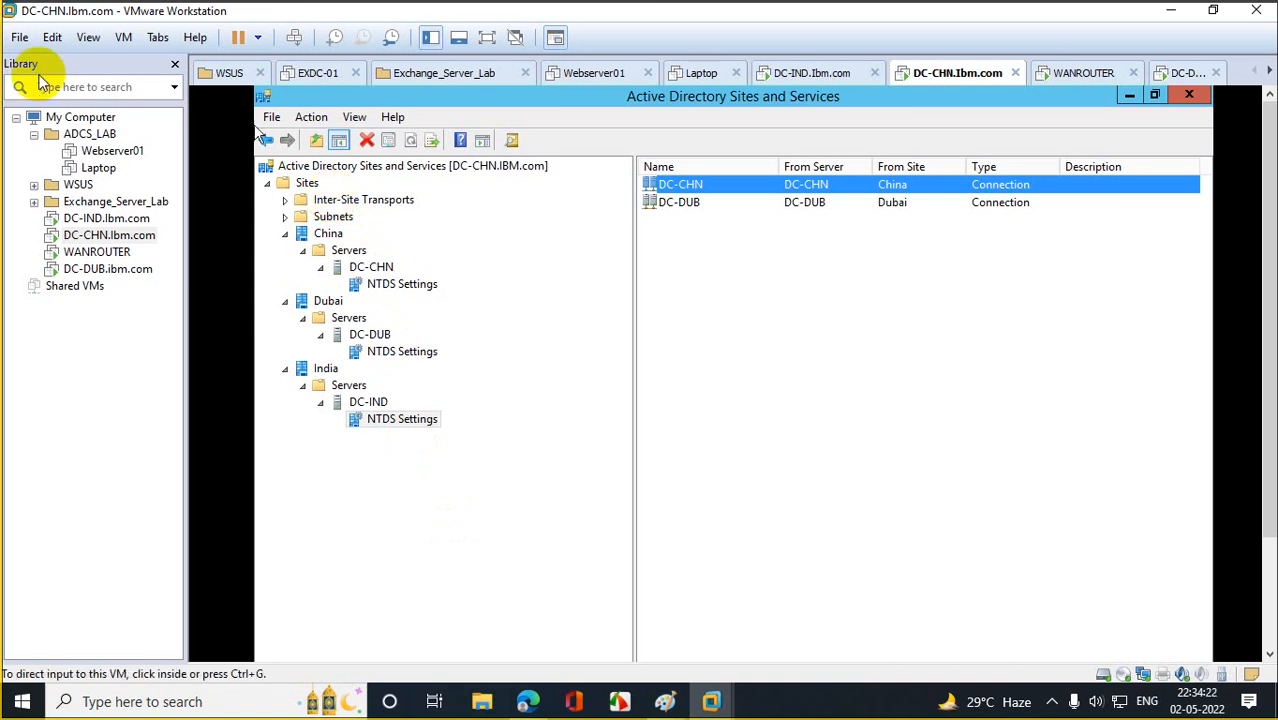
# Expand Subnets and Inter-Site Transports to reveal the IP and SMTP transports.
pyautogui.rightClick(364, 209)
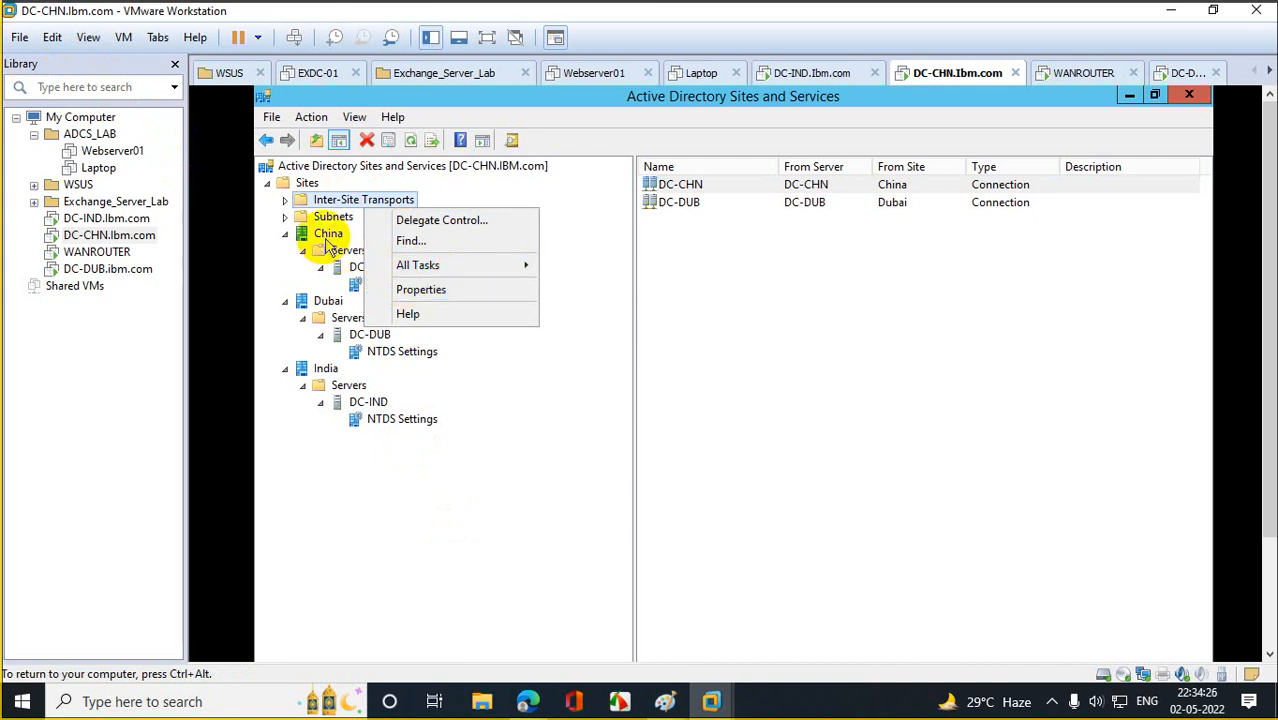
pyautogui.click(289, 224)
pyautogui.click(285, 216)
pyautogui.rightClick(309, 220)
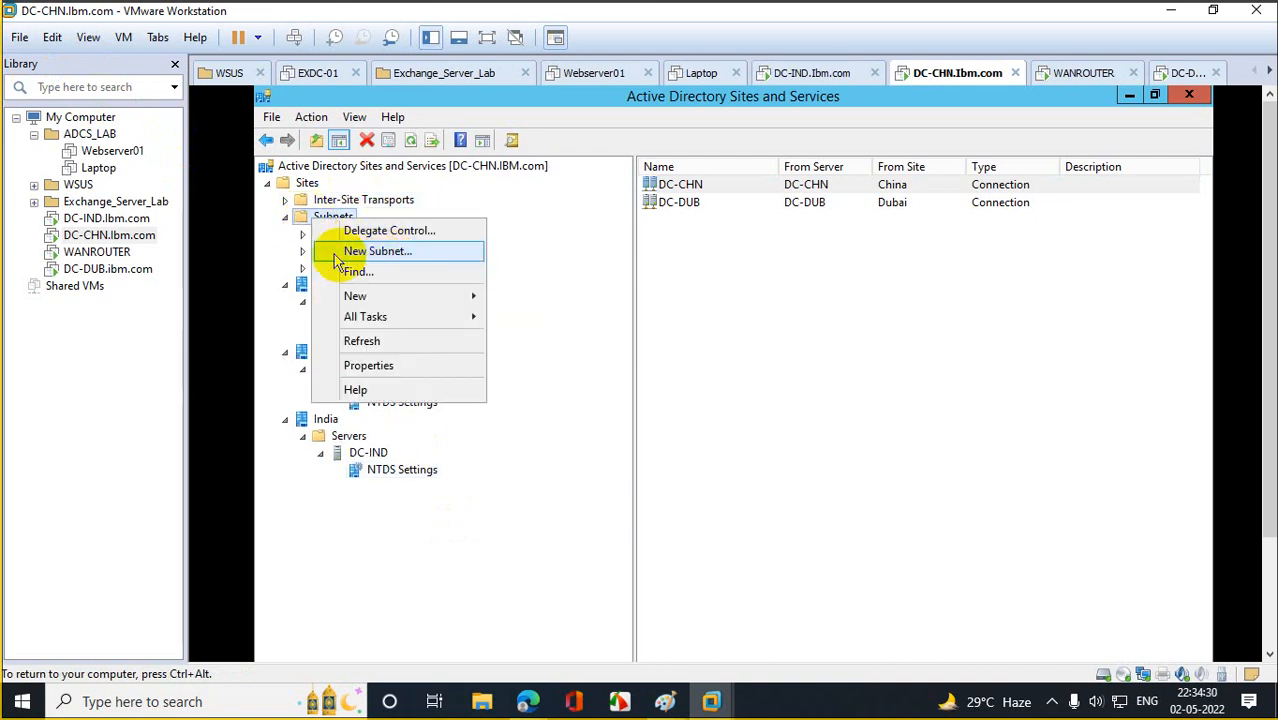
pyautogui.click(286, 218)
pyautogui.click(286, 217)
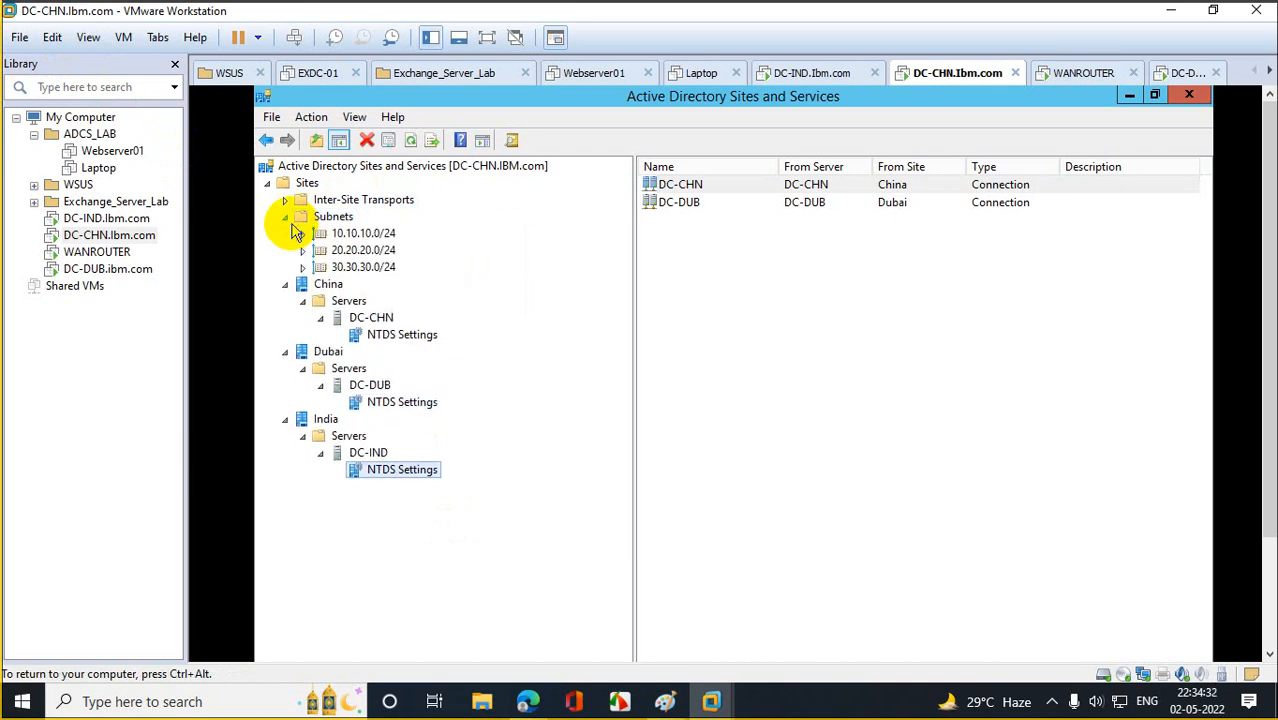
pyautogui.click(316, 204)
pyautogui.doubleClick(302, 200)
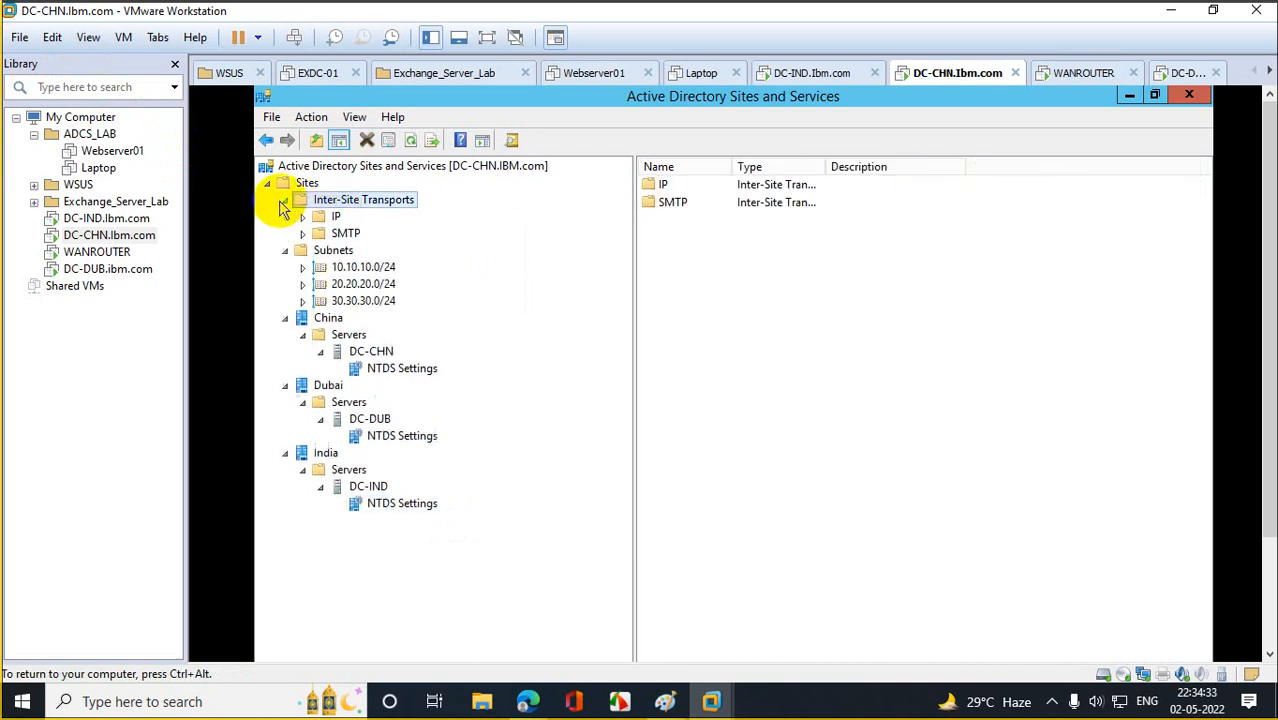
# Under IP, create the IndoChina site link containing the China and India sites.
pyautogui.rightClick(333, 218)
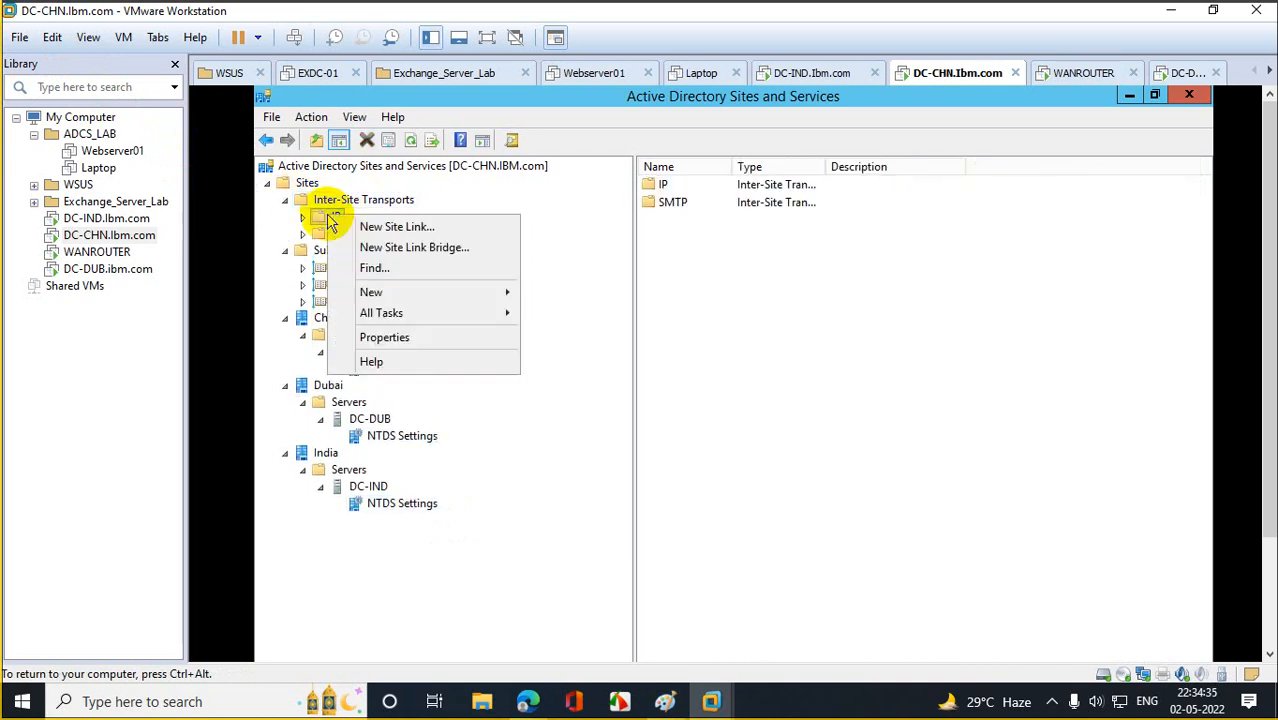
pyautogui.click(392, 227)
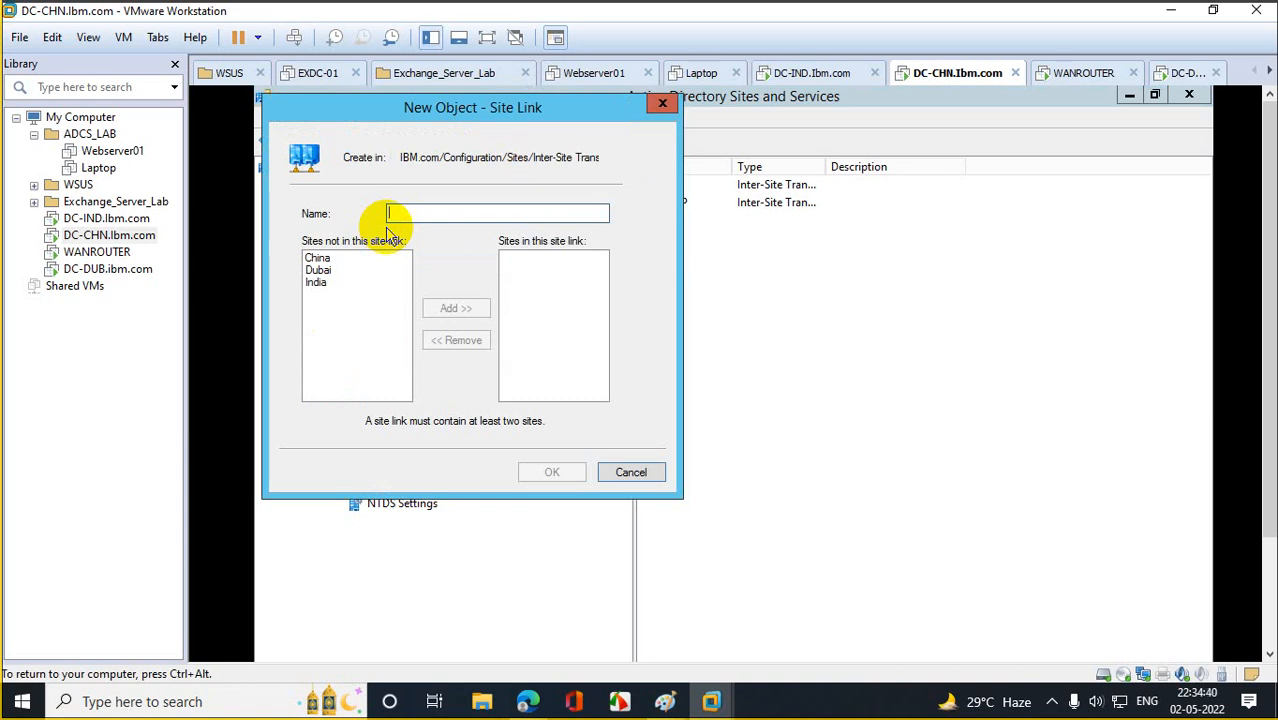
pyautogui.write('IndiaC')
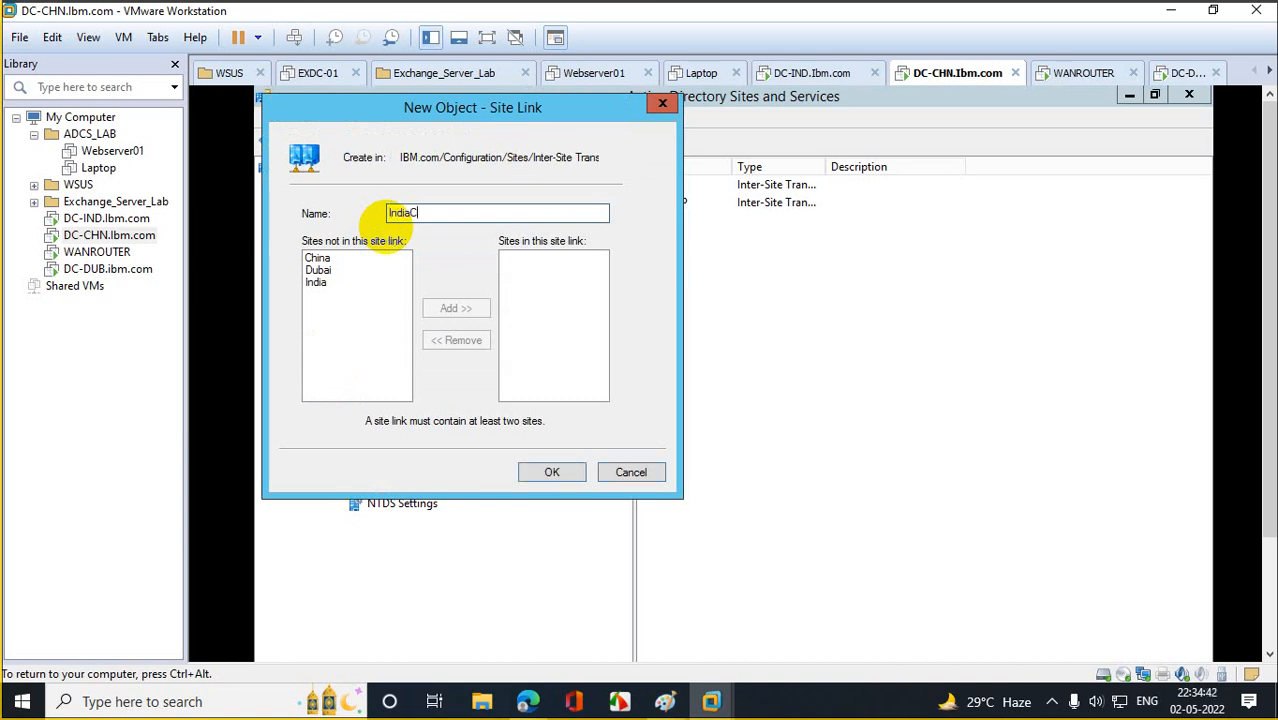
pyautogui.write('i')
pyautogui.press('BackSpace')
pyautogui.press('BackSpace')
pyautogui.press('BackSpace')
pyautogui.press('BackSpace')
pyautogui.write('IndoChina')
pyautogui.click(318, 259)
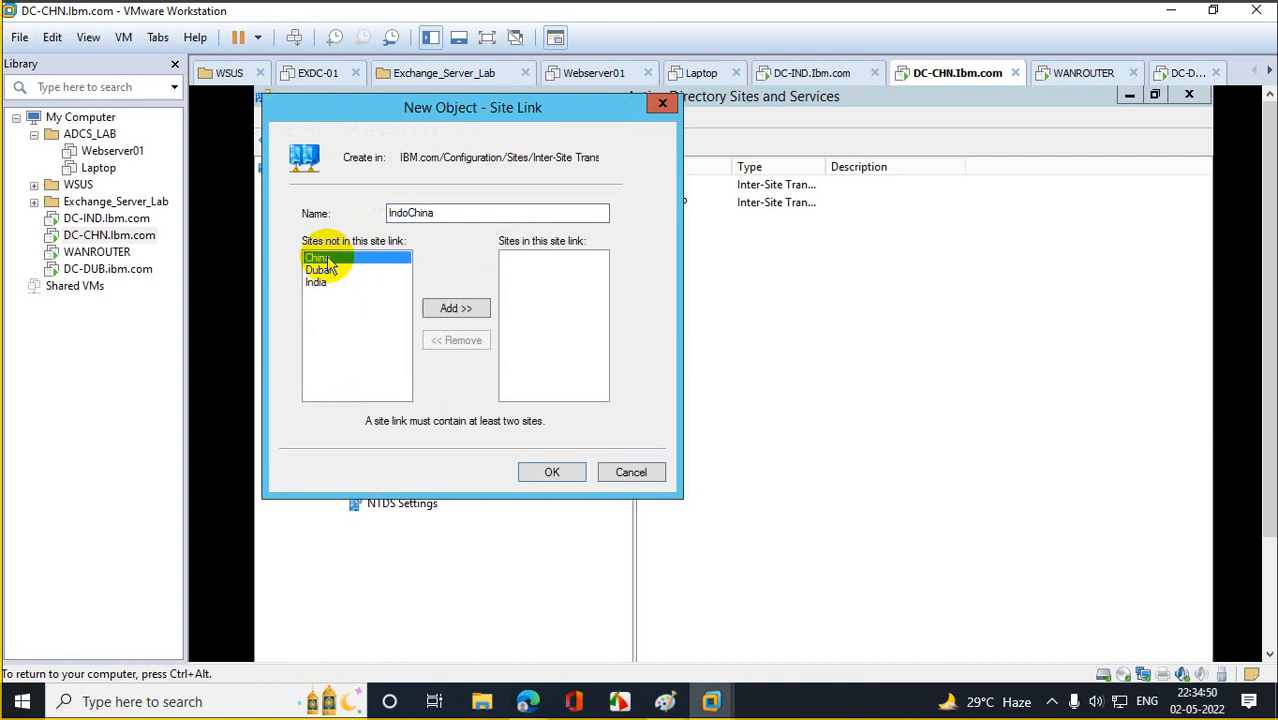
pyautogui.keyDown('ctrl'); pyautogui.click(328, 283); pyautogui.keyUp('ctrl')
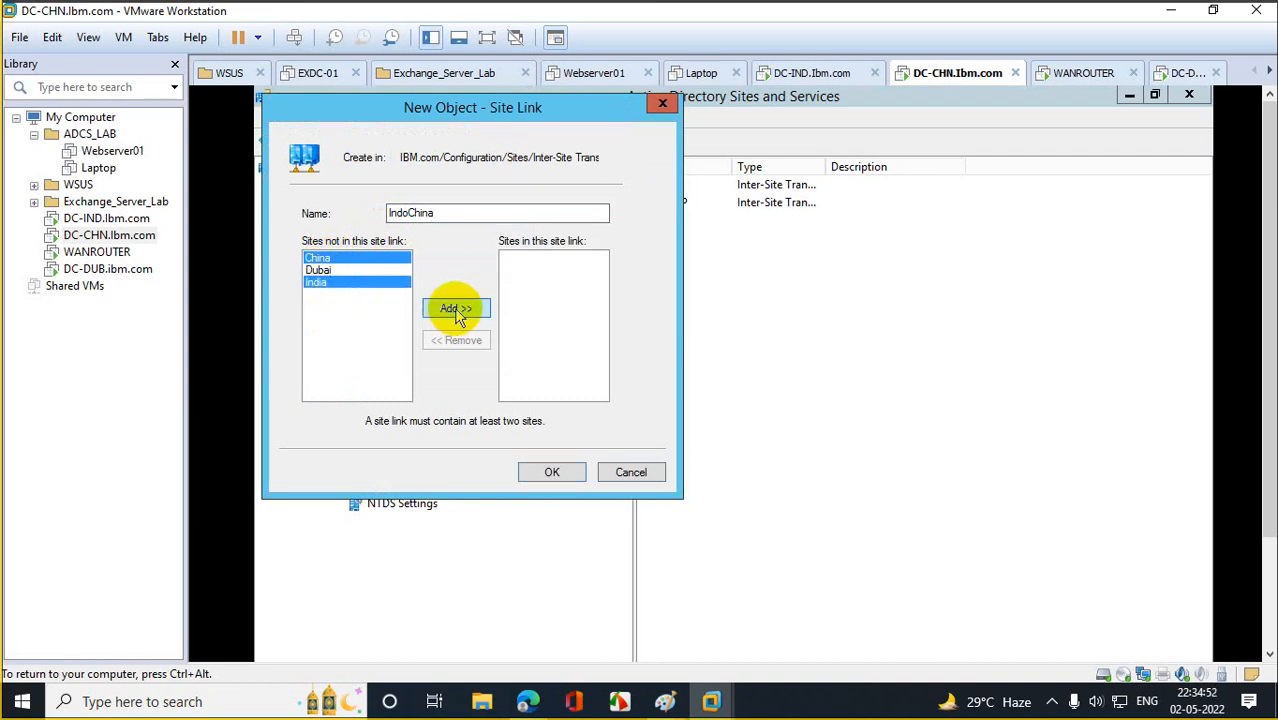
pyautogui.click(456, 309)
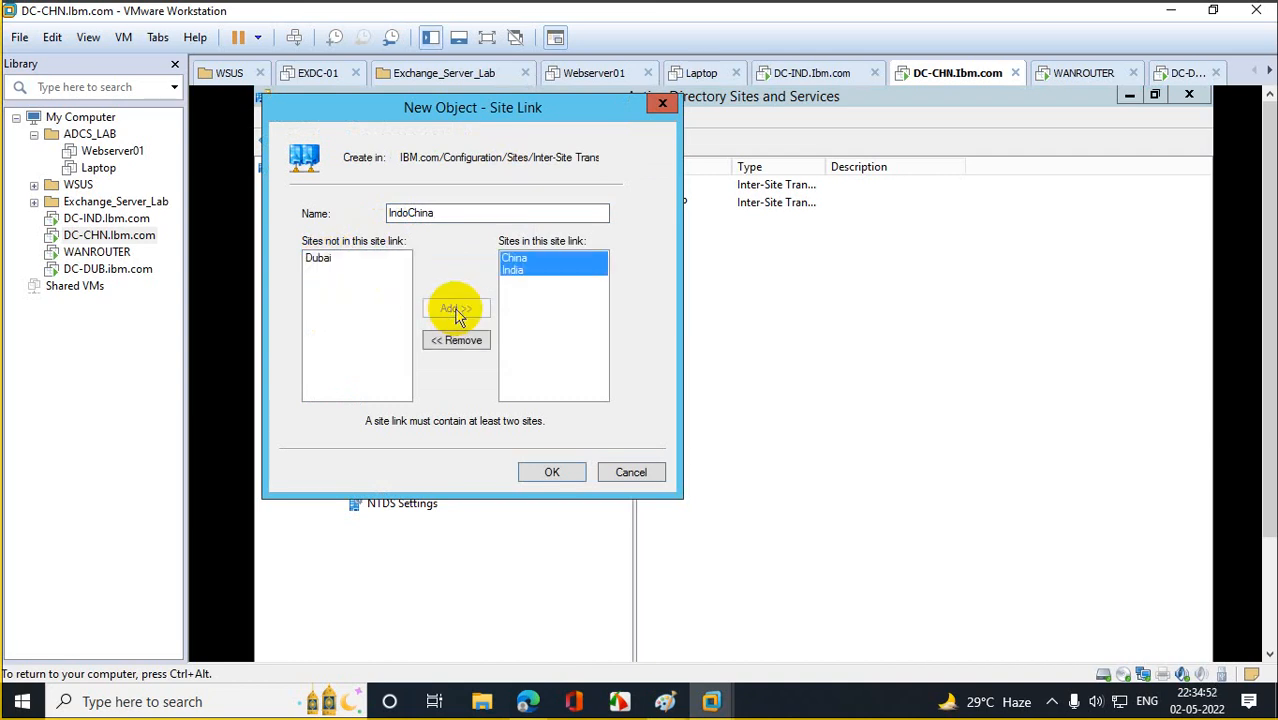
pyautogui.click(552, 472)
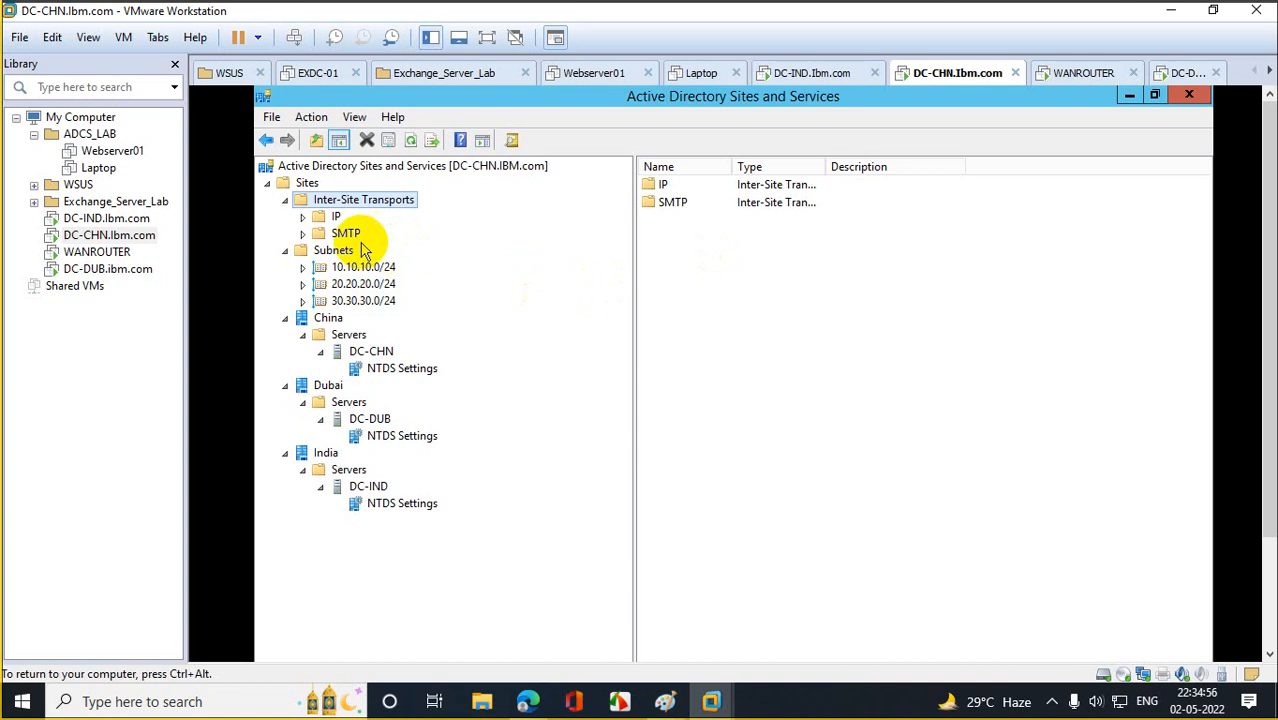
pyautogui.click(335, 217)
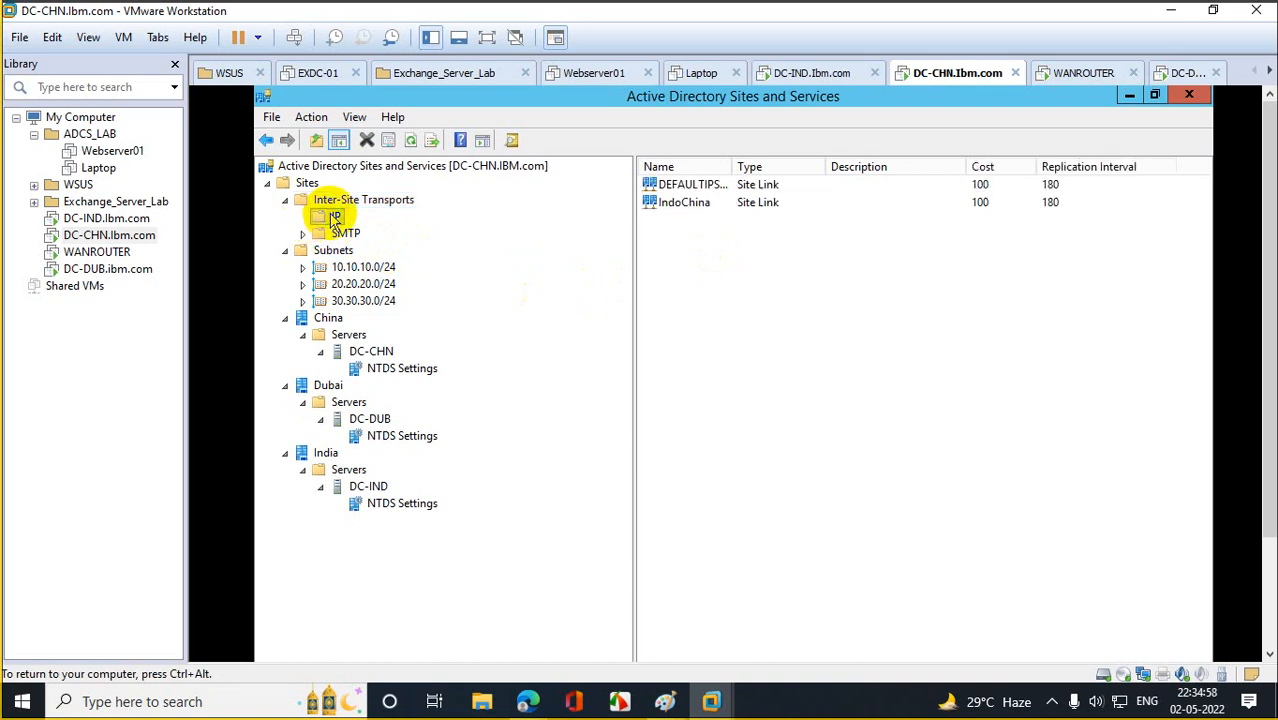
# Under IP, add site link Indi<>Dubai with the India and Dubai sites at cost 100, interval 180.
pyautogui.rightClick(337, 218)
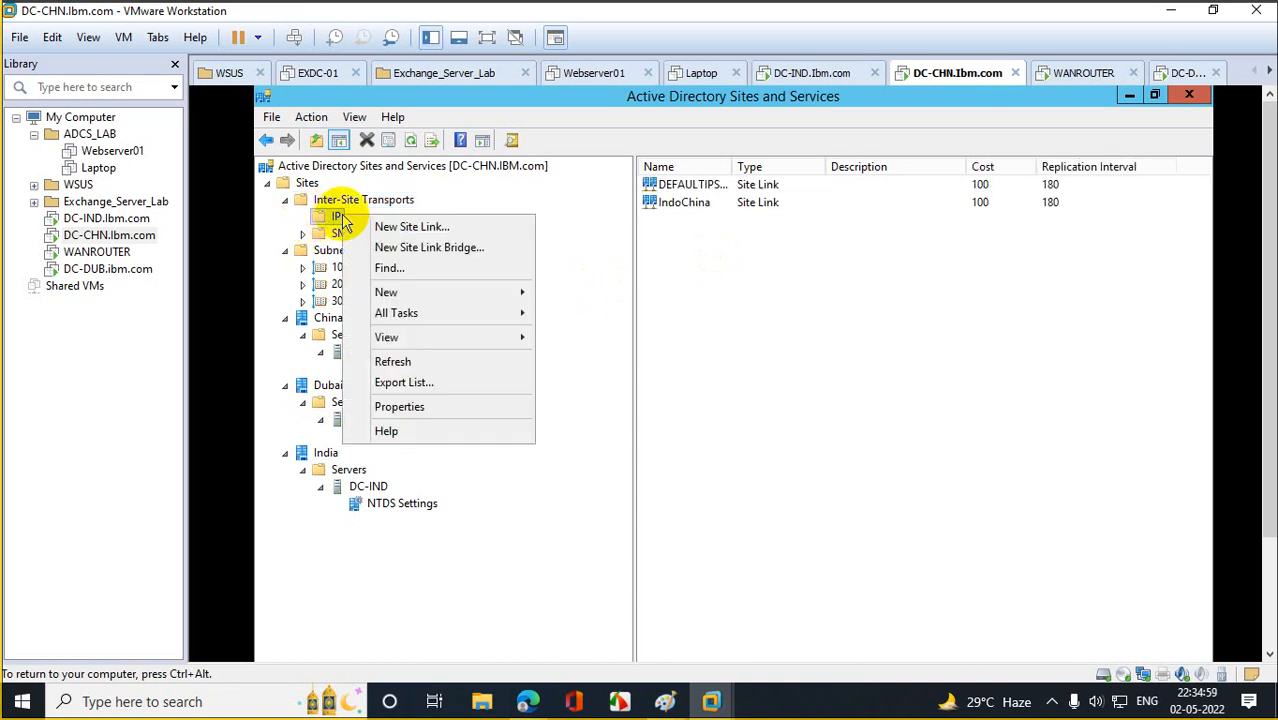
pyautogui.click(440, 229)
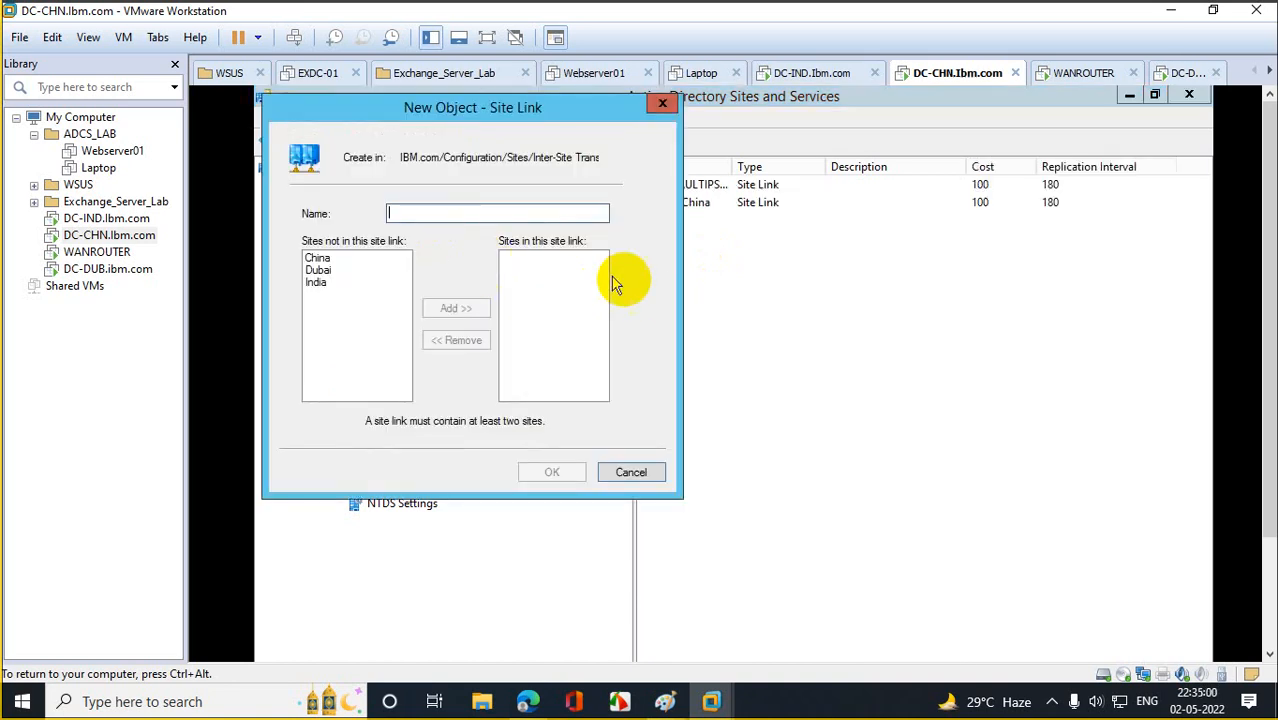
pyautogui.click(318, 283)
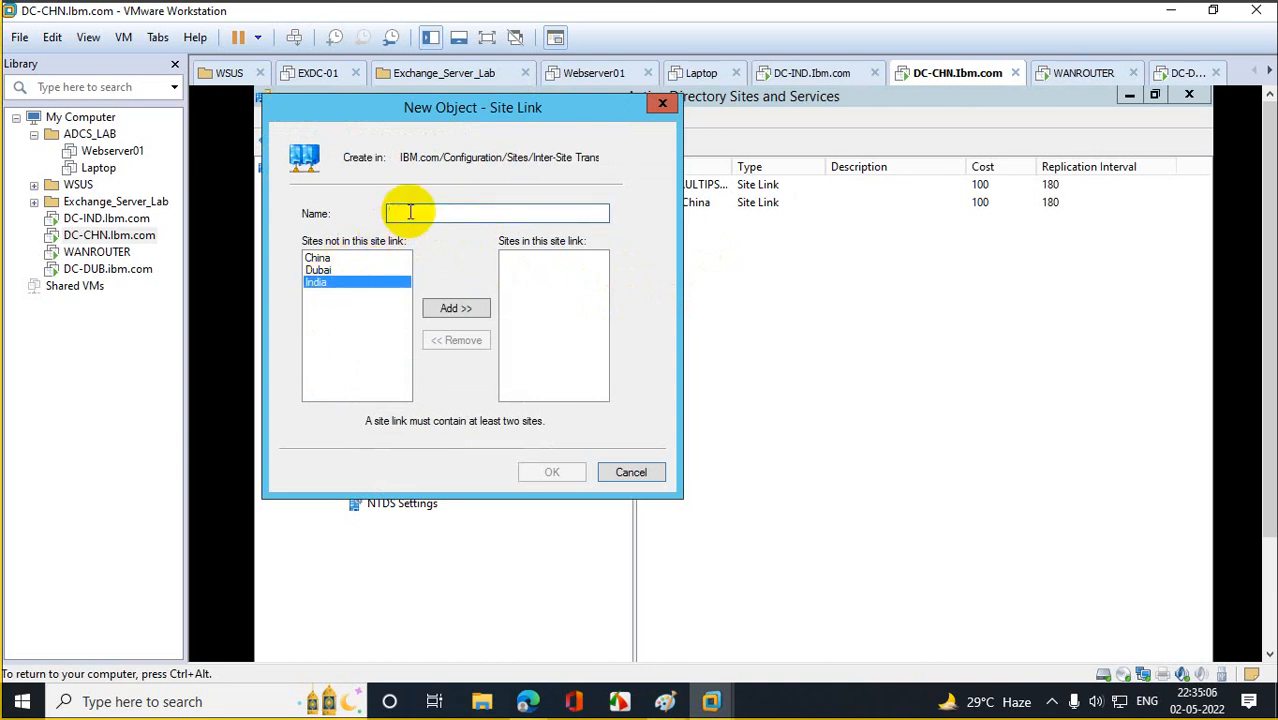
pyautogui.write('Indi<>Duba')
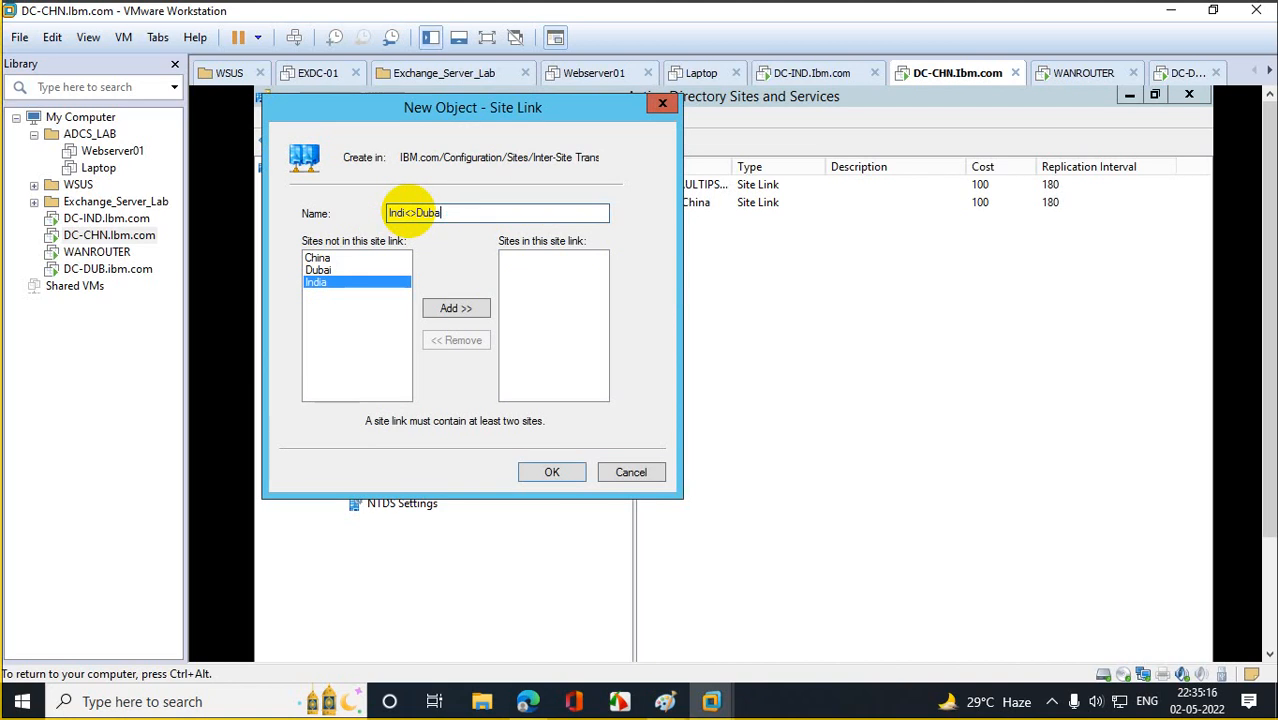
pyautogui.write('i')
pyautogui.click(428, 308)
pyautogui.click(319, 270)
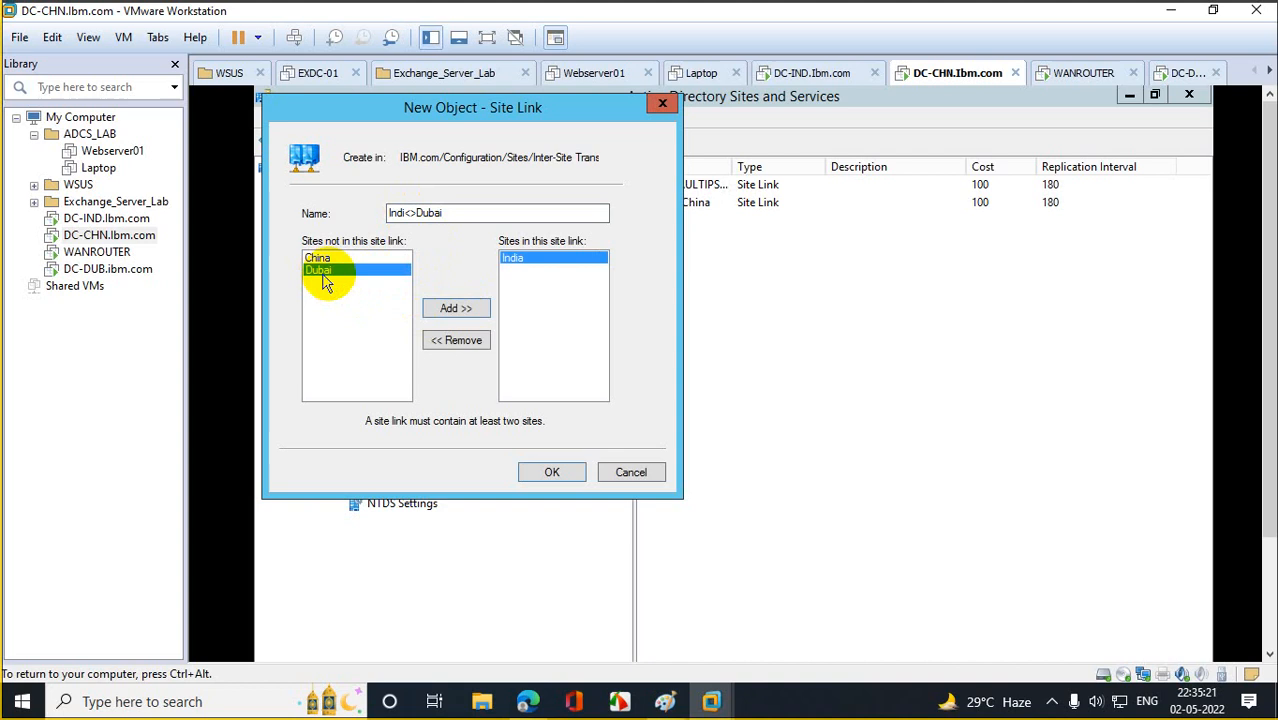
pyautogui.click(468, 316)
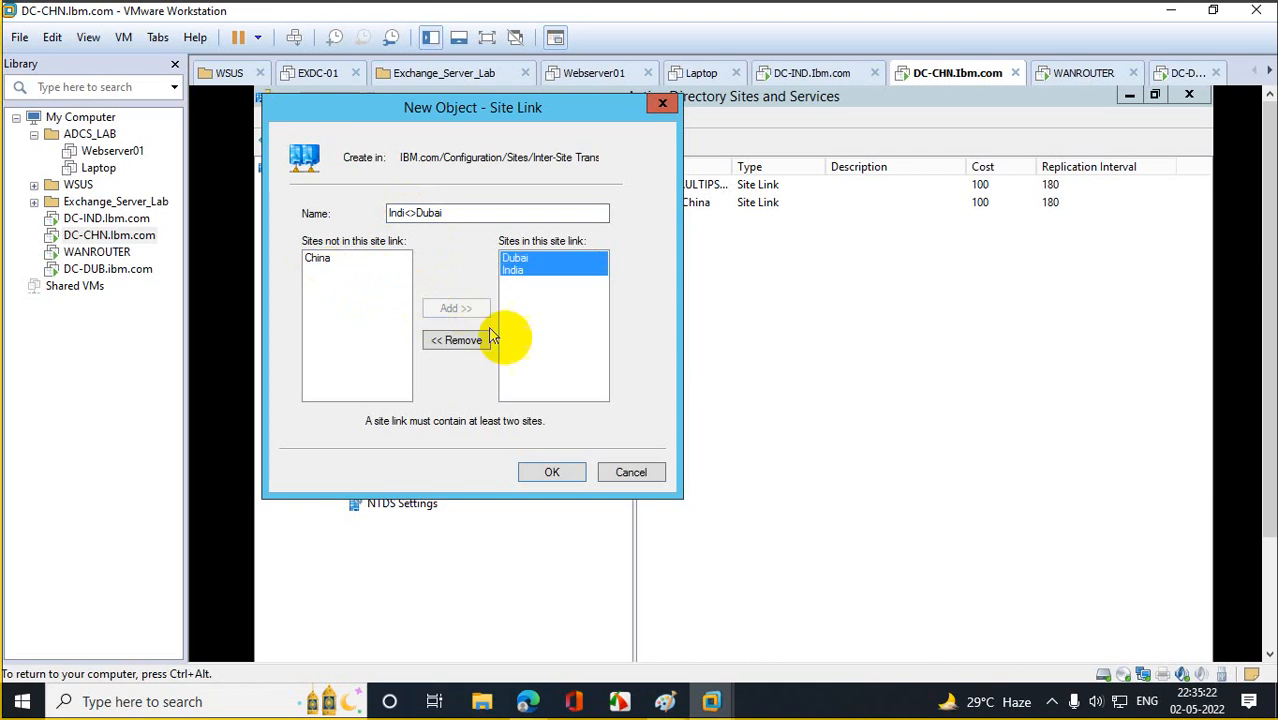
pyautogui.click(552, 473)
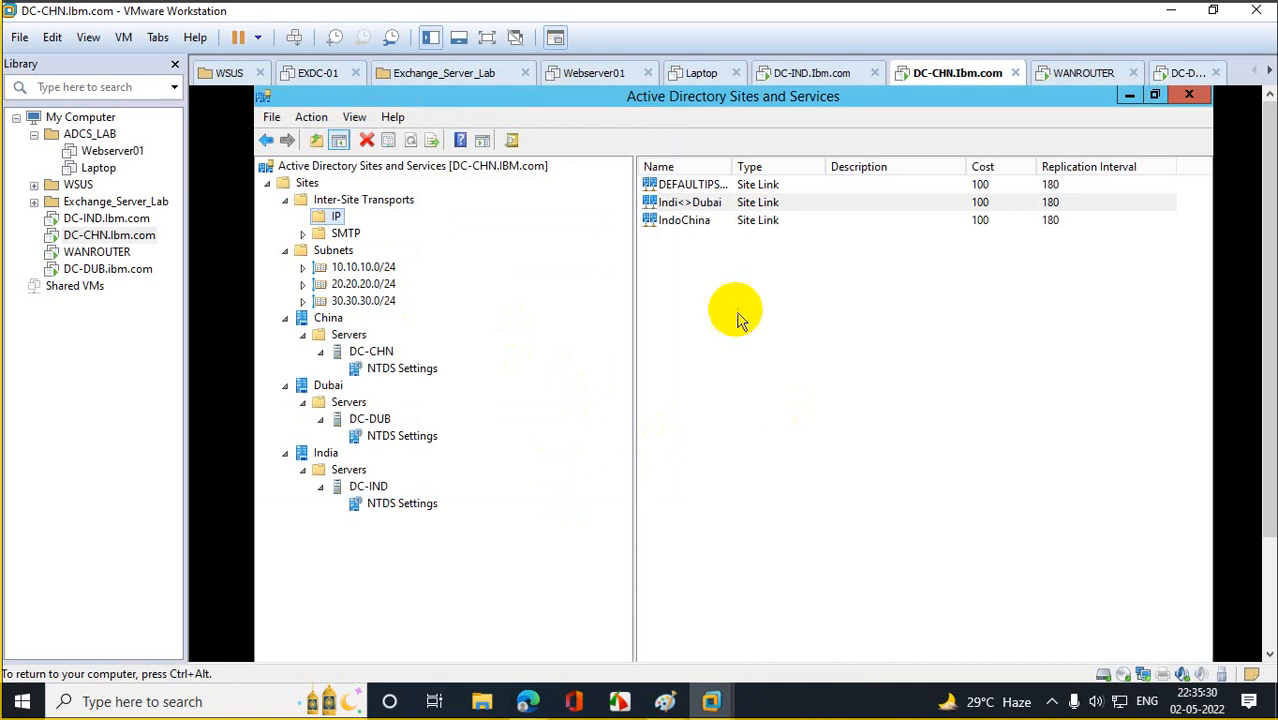
# Add a 'Dubai to China' site link with the Dubai and China sites at cost 100, interval 180.
pyautogui.rightClick(704, 292)
pyautogui.click(766, 304)
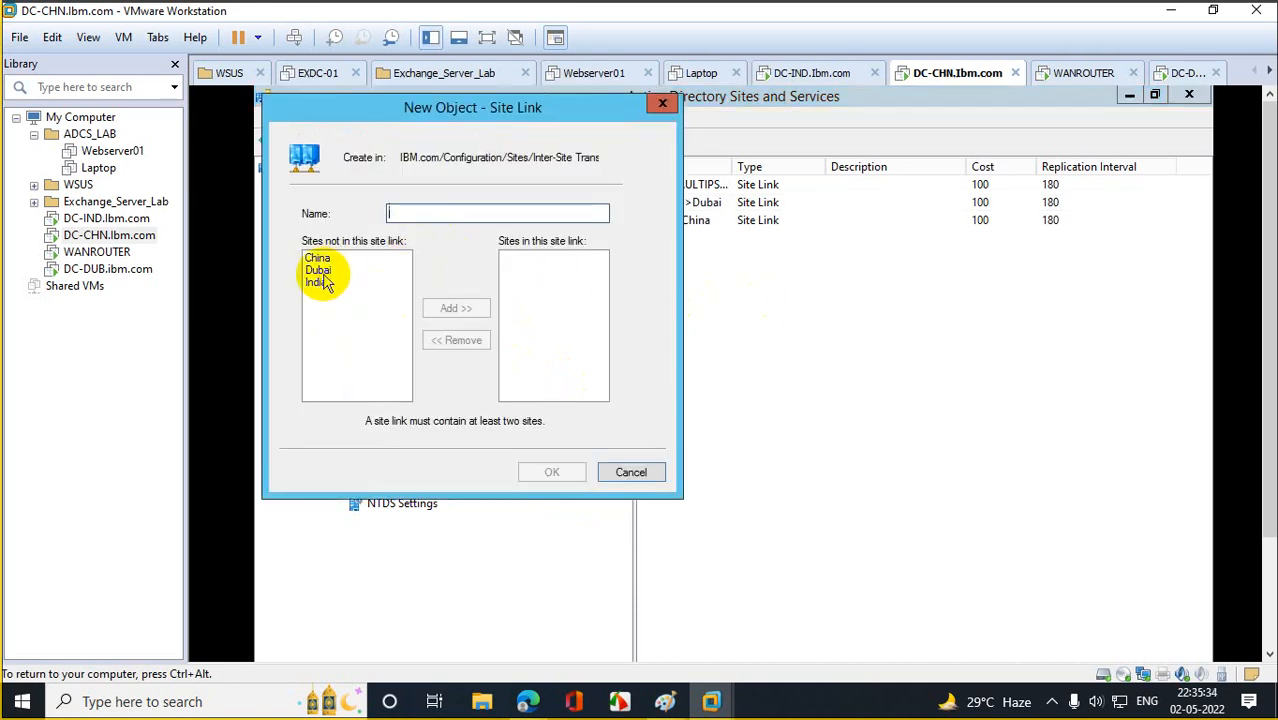
pyautogui.click(322, 271)
pyautogui.keyDown('ctrl'); pyautogui.click(318, 258); pyautogui.keyUp('ctrl')
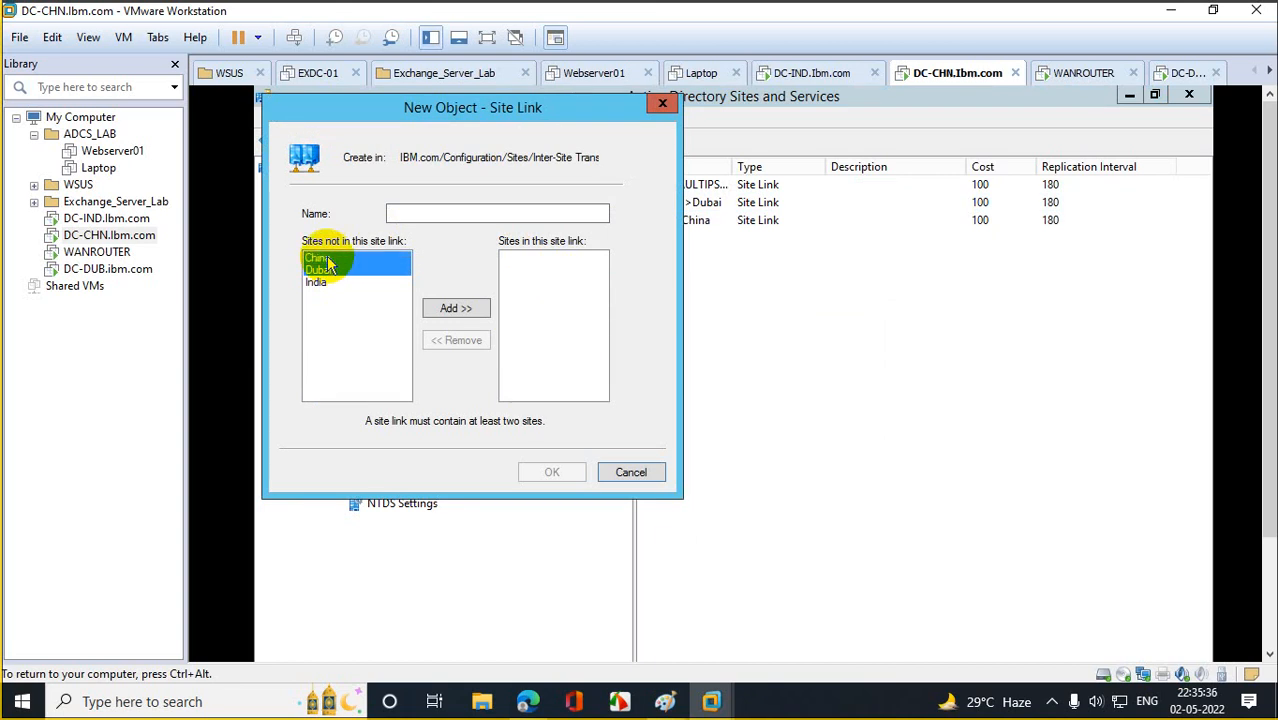
pyautogui.click(452, 211)
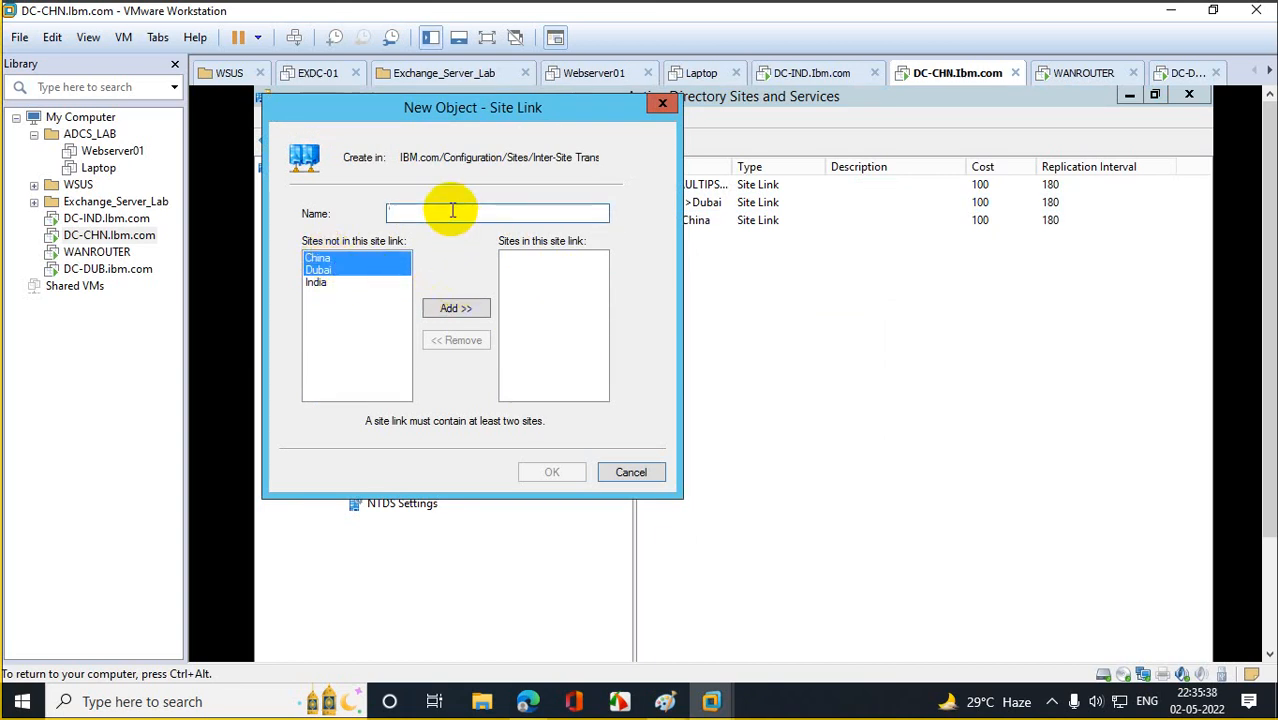
pyautogui.write('Dubai')
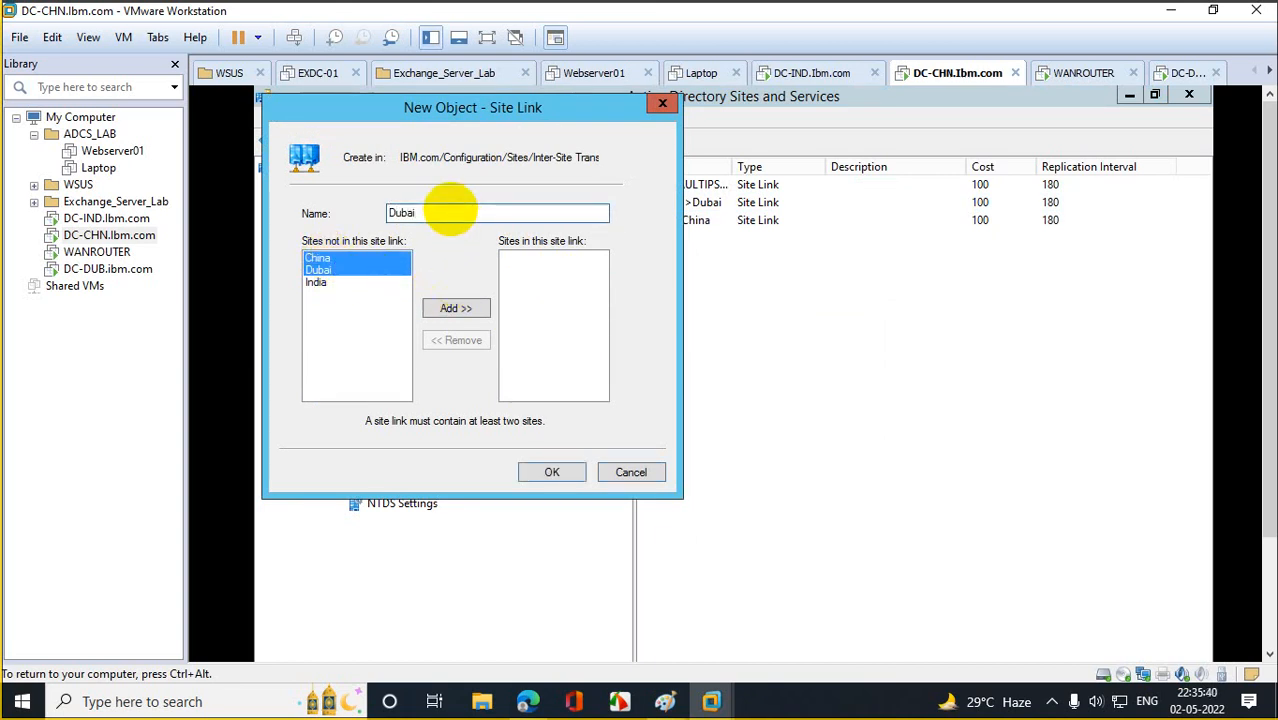
pyautogui.write(' to China')
pyautogui.click(455, 308)
pyautogui.click(571, 472)
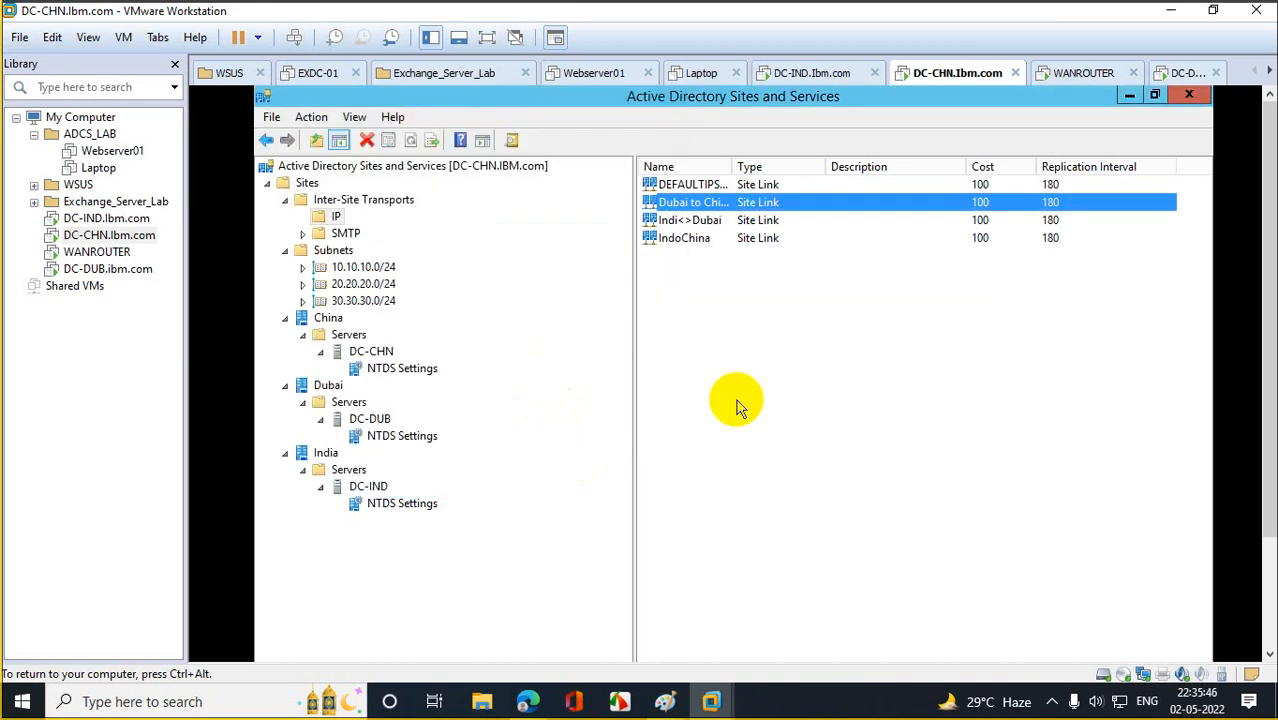
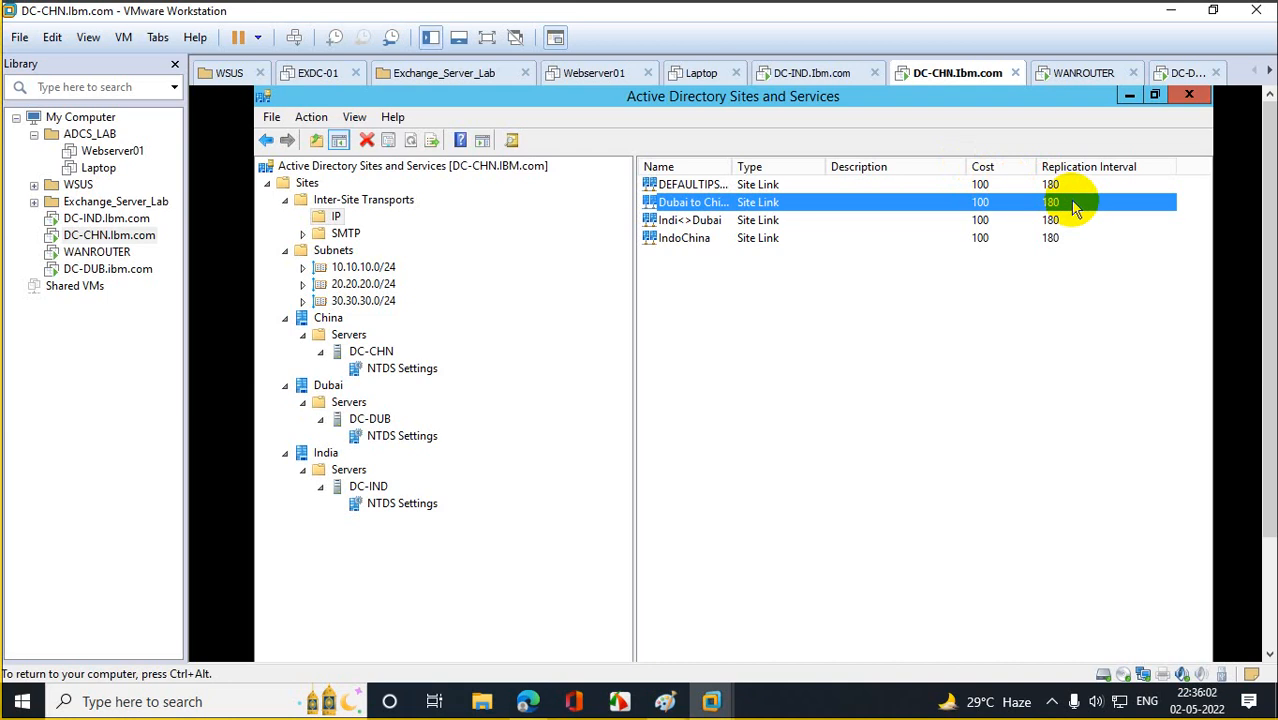
# Set the IndoChina site link to replicate every 15 minutes.
pyautogui.doubleClick(698, 239)
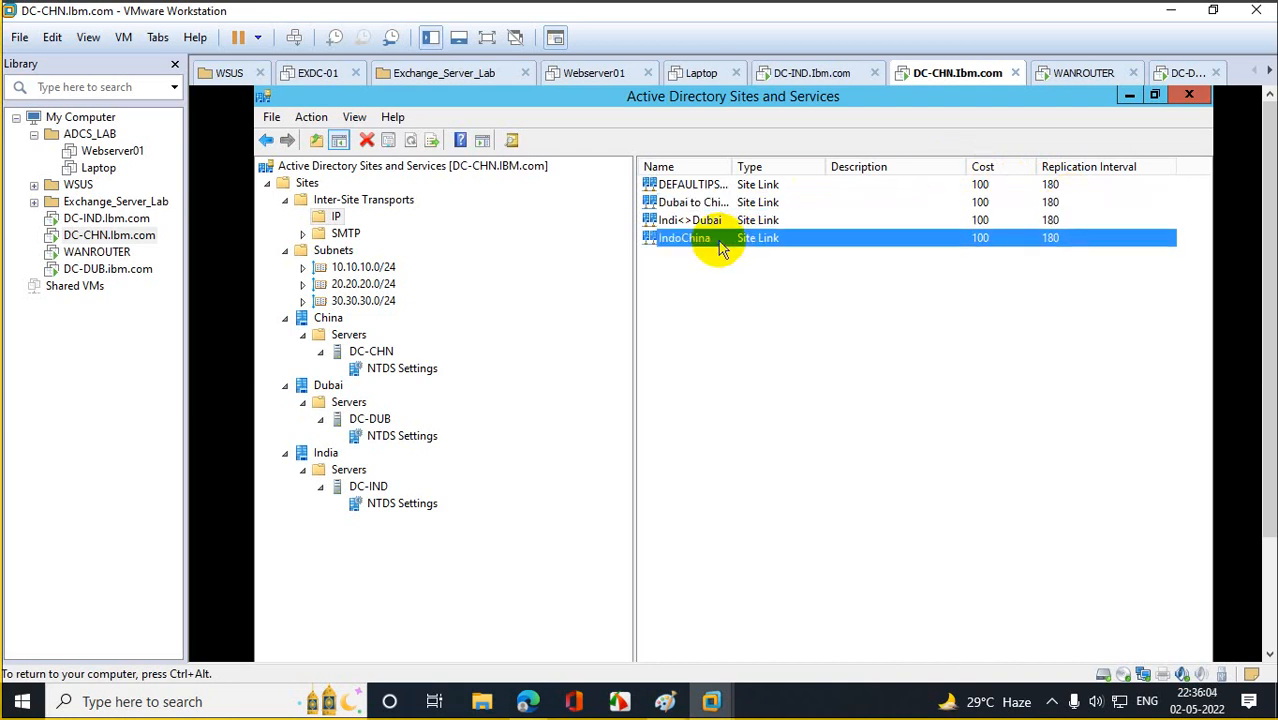
pyautogui.doubleClick(702, 563)
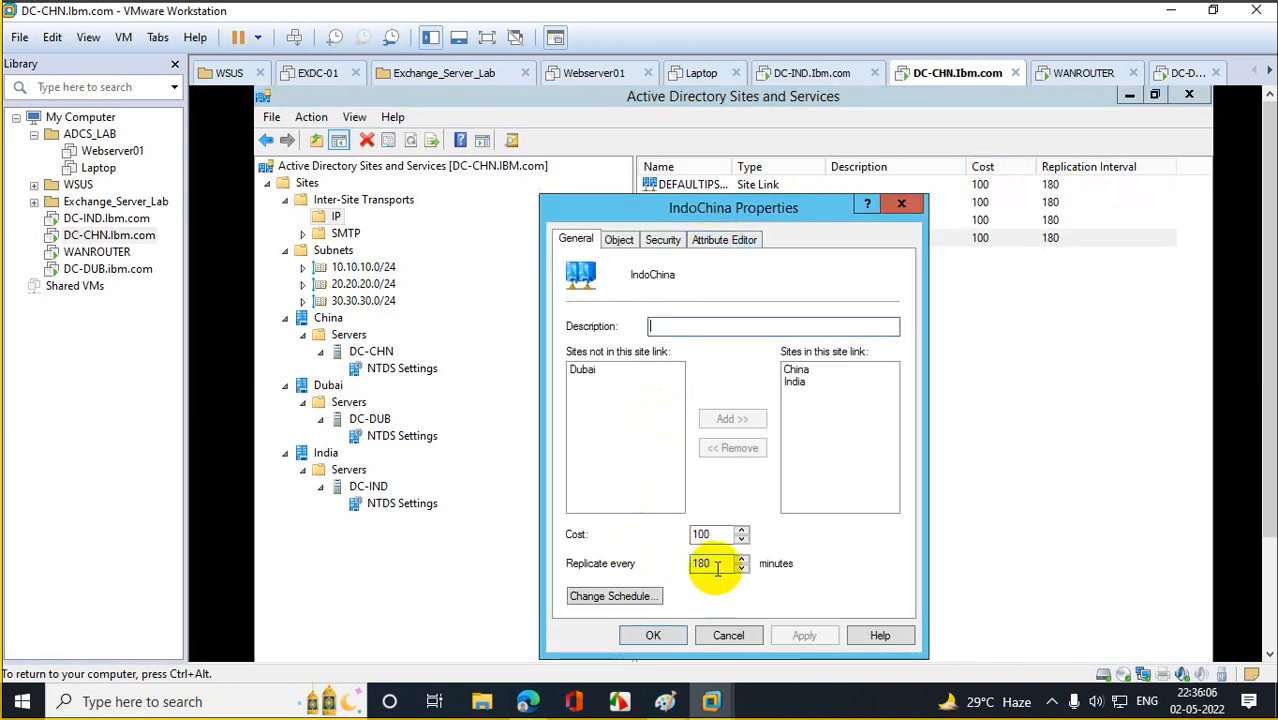
pyautogui.write('15')
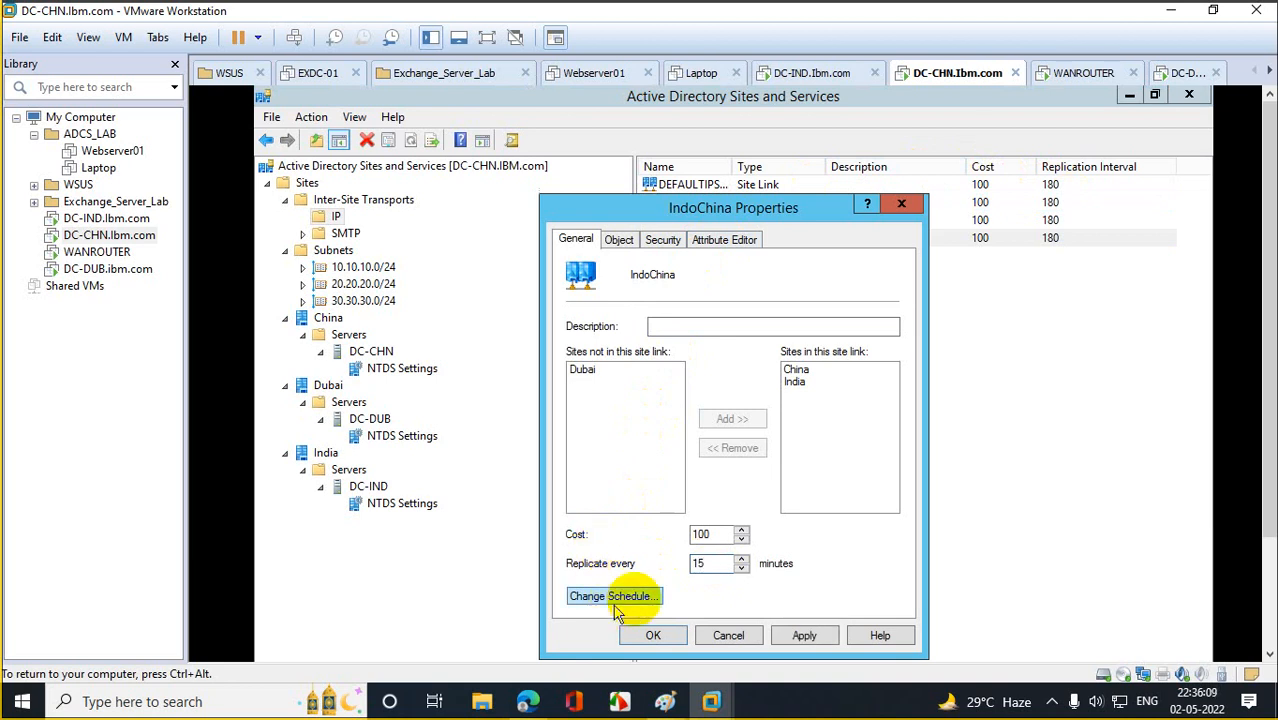
pyautogui.doubleClick(703, 535)
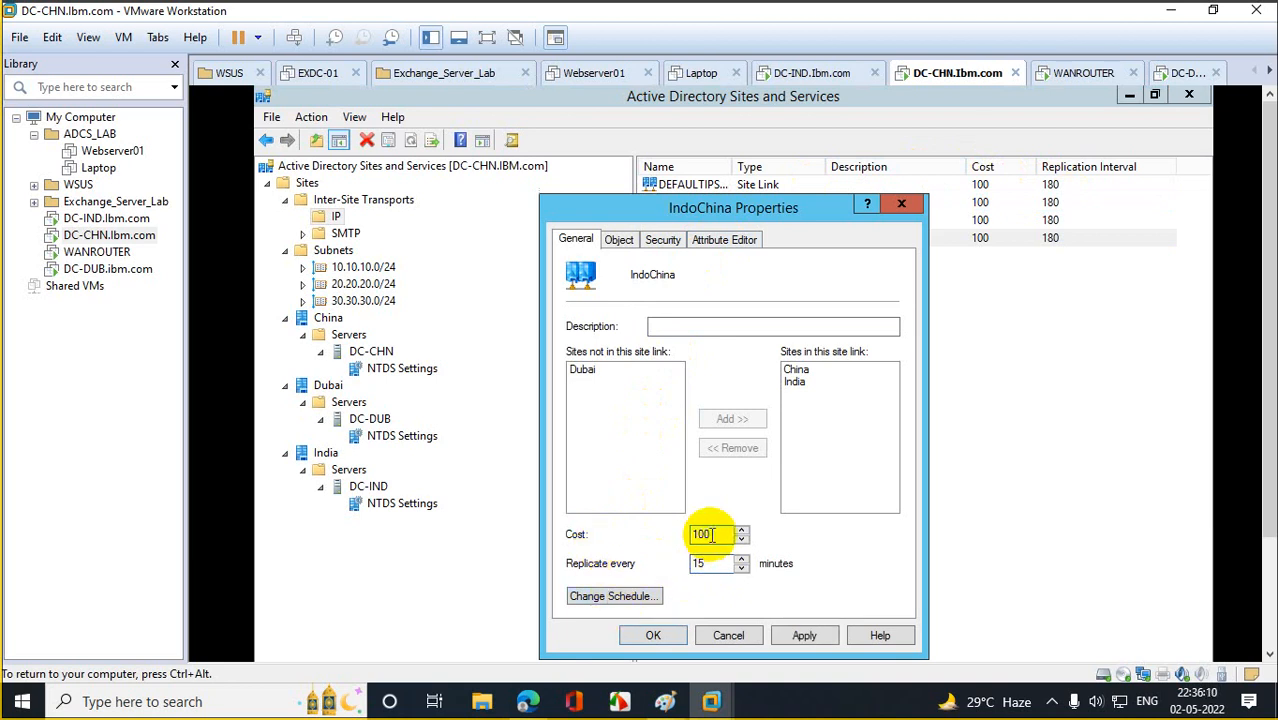
pyautogui.moveTo(705, 537); pyautogui.dragTo(685, 534)
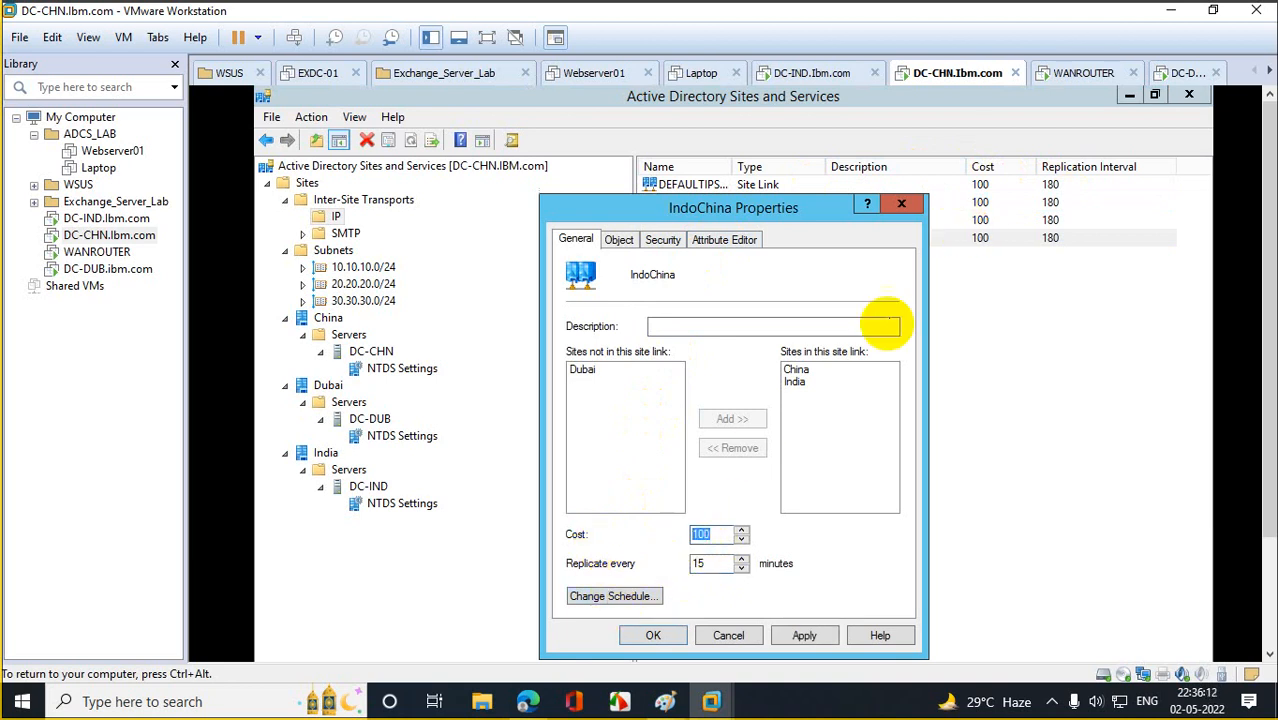
pyautogui.click(654, 635)
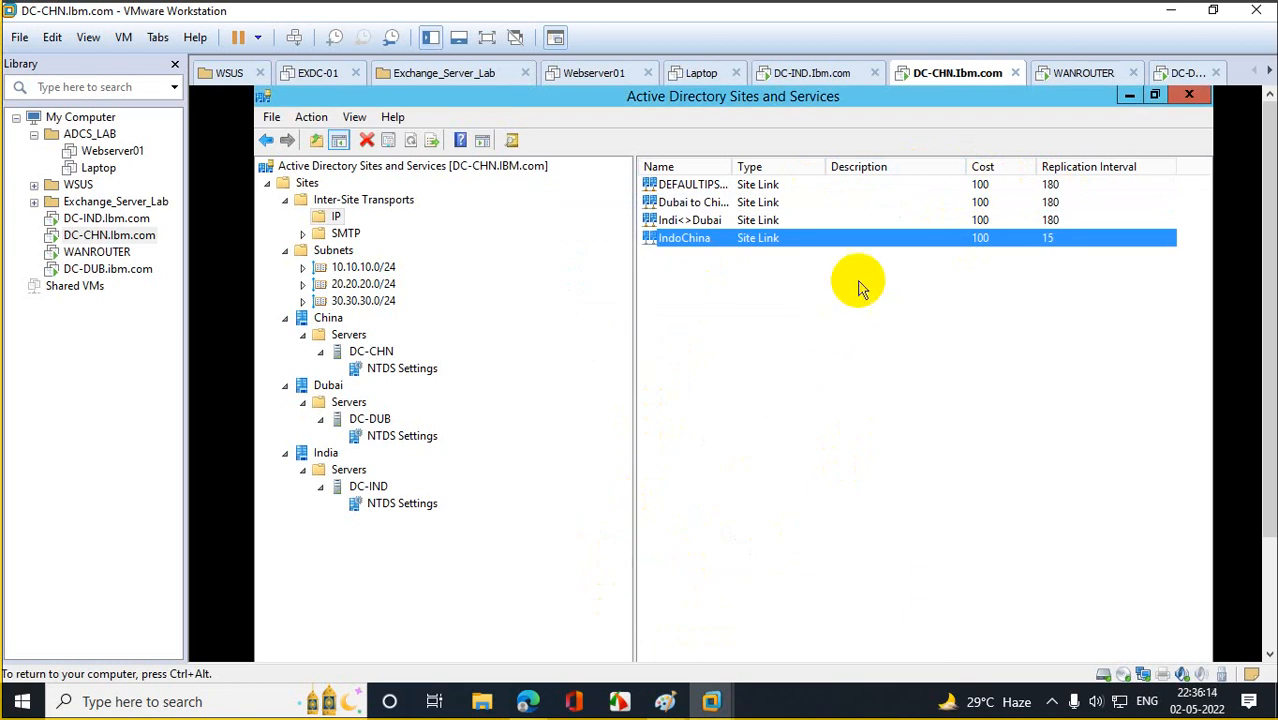
# Set Indi<>Dubai to replicate every 15 minutes after 10 is rejected as out of range.
pyautogui.doubleClick(729, 220)
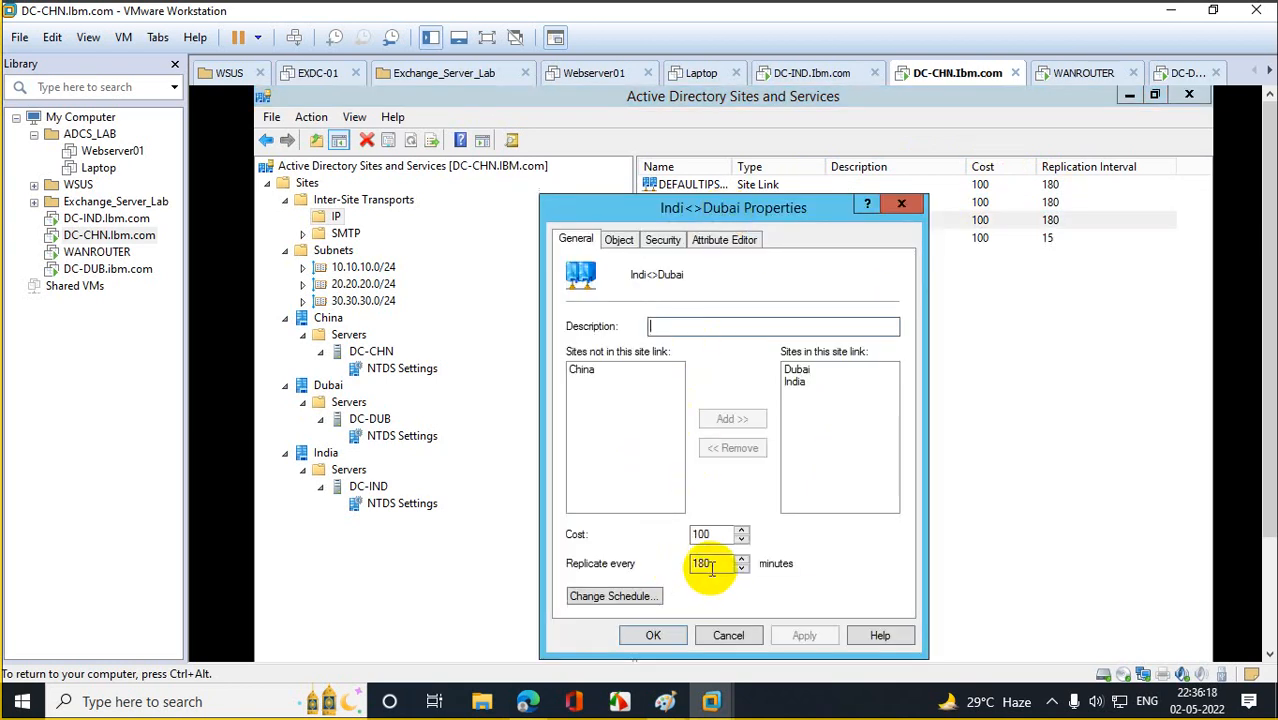
pyautogui.moveTo(704, 563); pyautogui.dragTo(638, 568)
pyautogui.write('1')
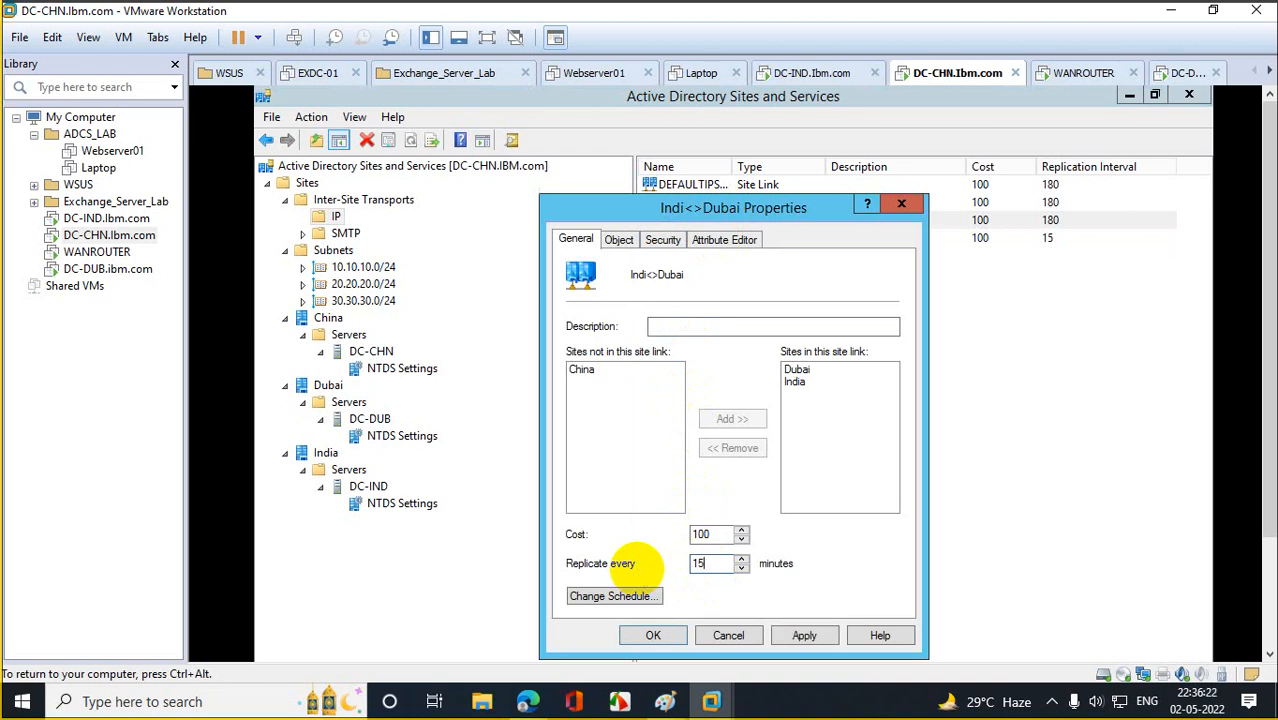
pyautogui.write('0')
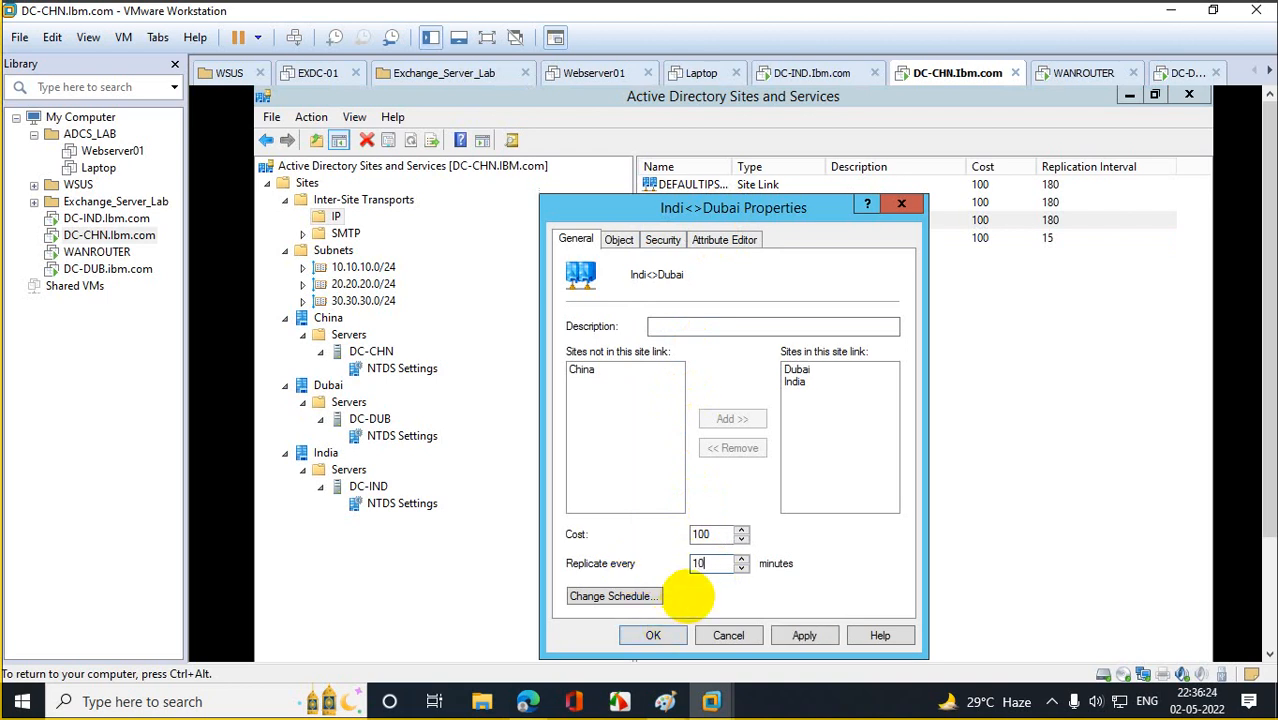
pyautogui.click(655, 636)
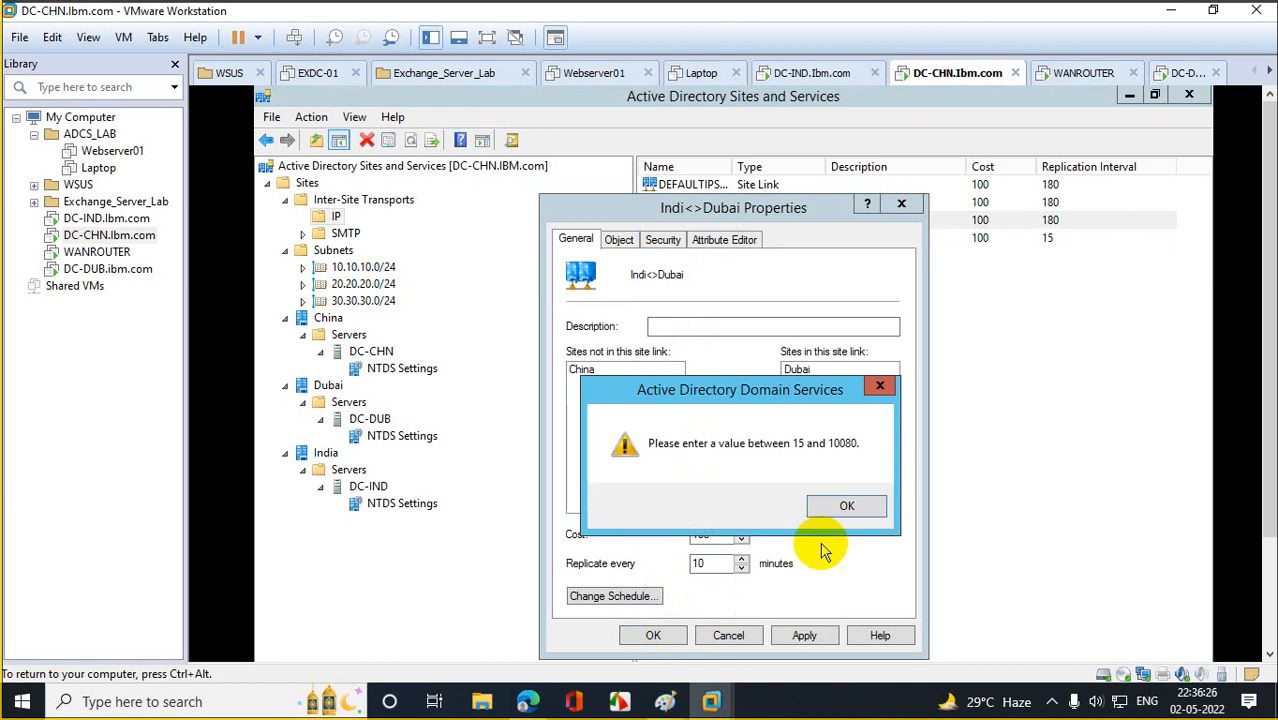
pyautogui.click(846, 507)
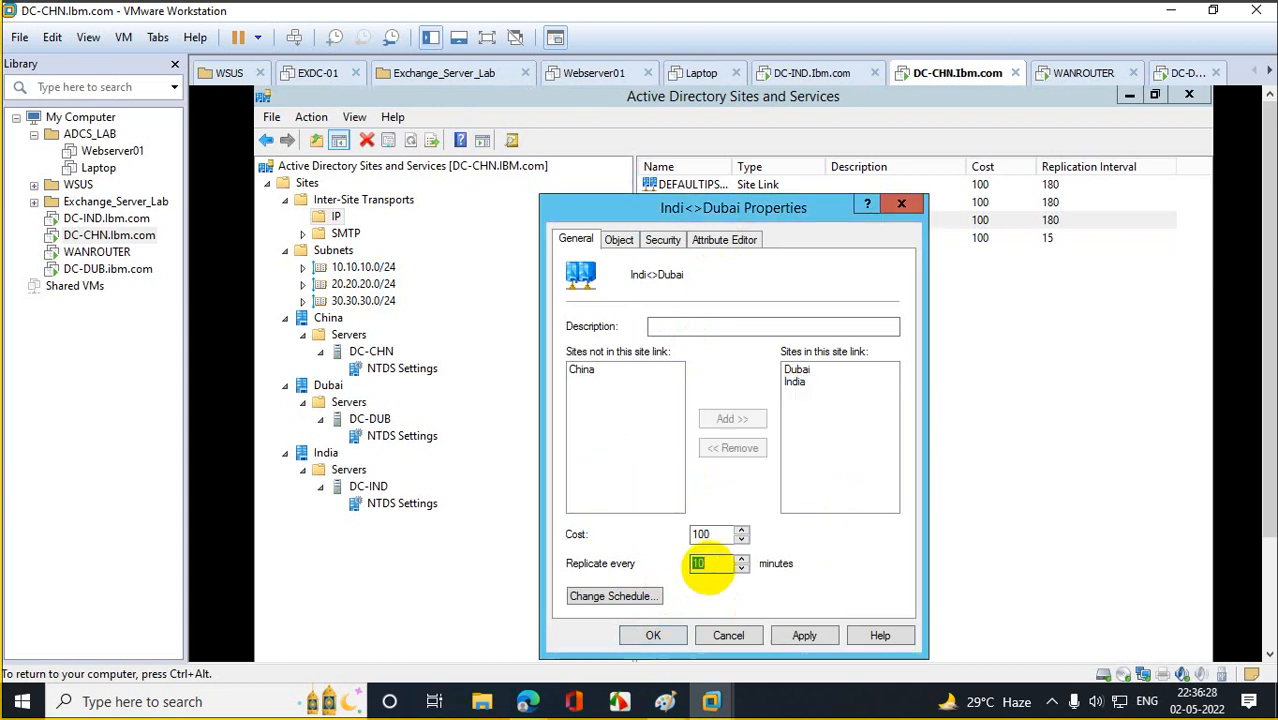
pyautogui.write('15')
pyautogui.click(653, 636)
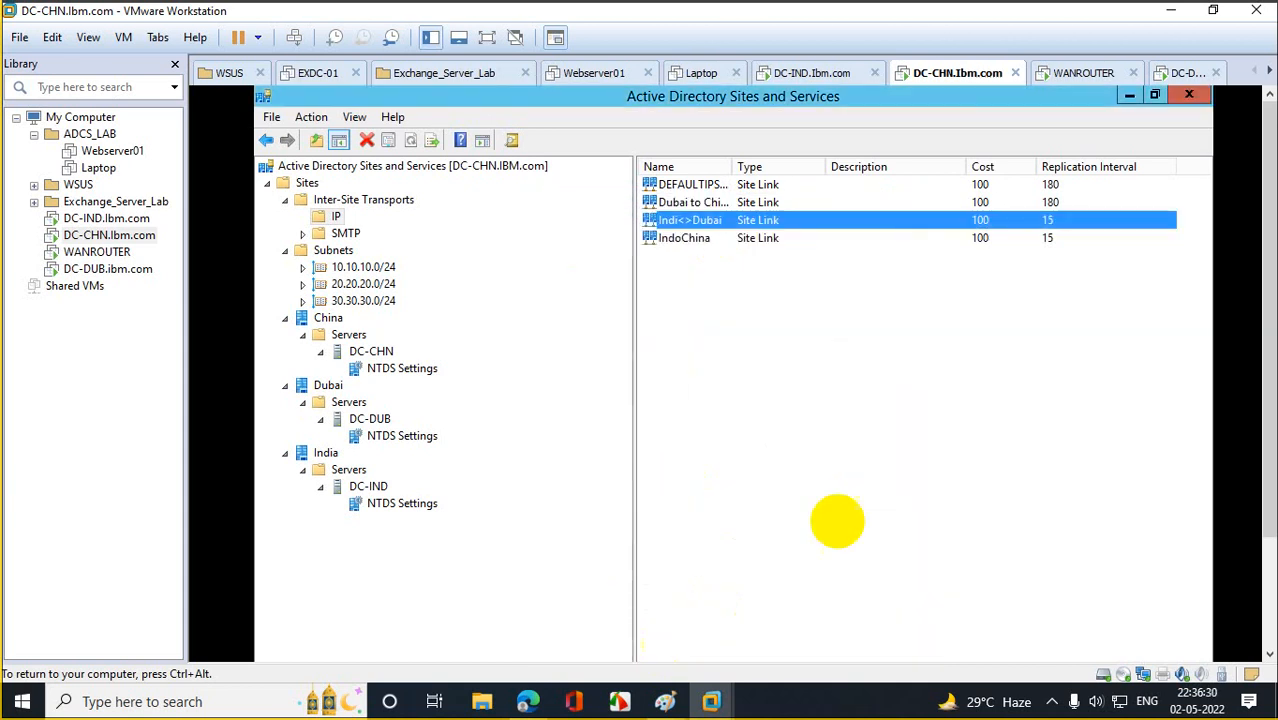
# Open the Properties of the Dubai to China site link.
pyautogui.click(955, 203)
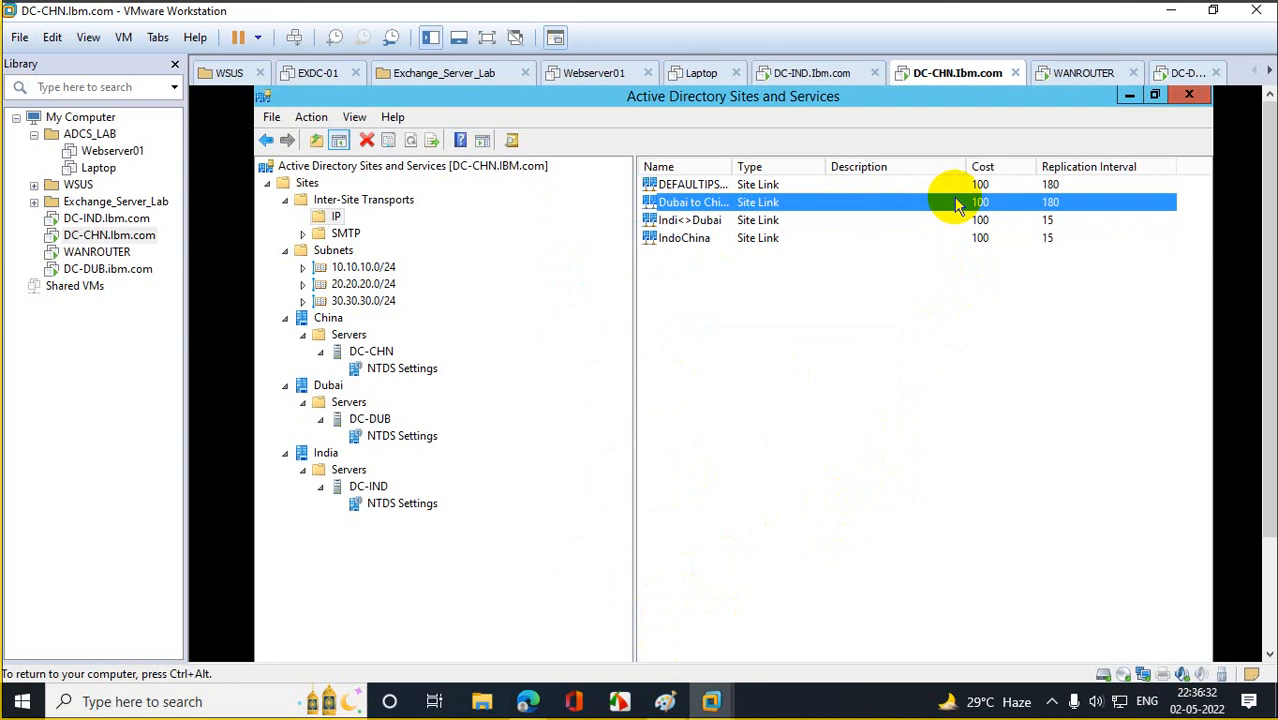
pyautogui.rightClick(955, 203)
pyautogui.click(1005, 256)
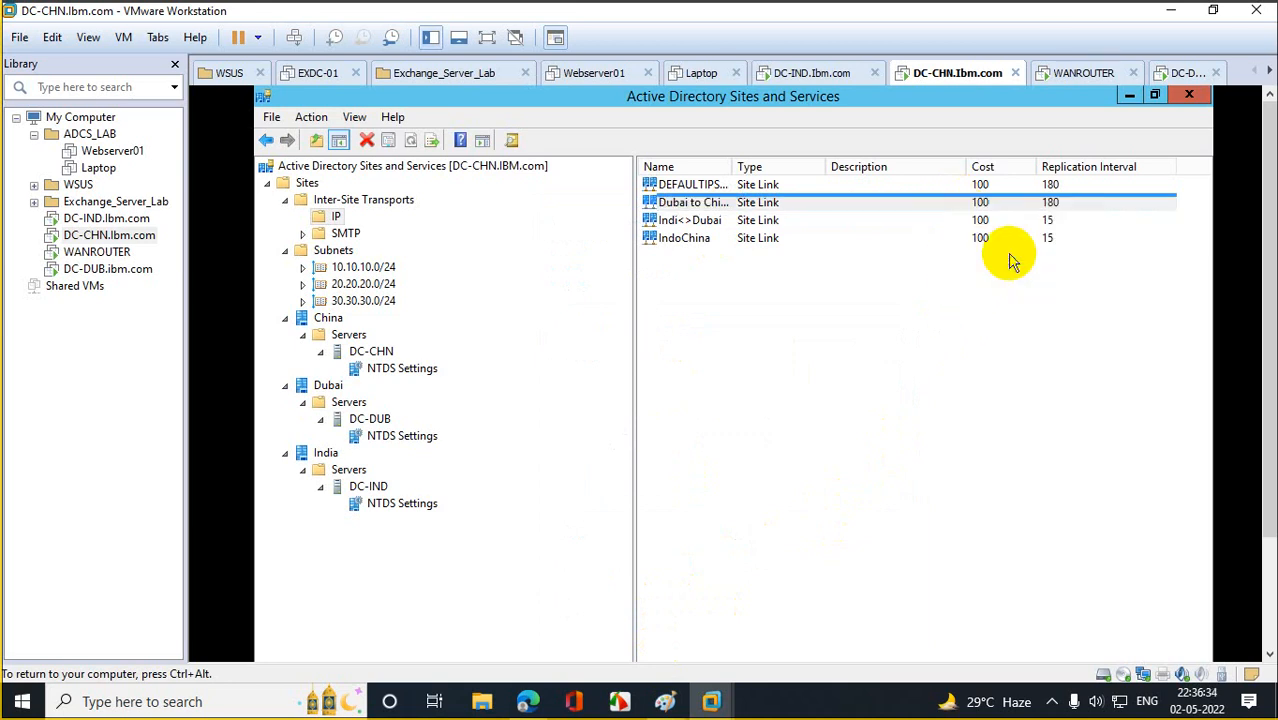
# Change Dubai to China's replication interval from 180 to 15 minutes.
pyautogui.doubleClick(718, 563)
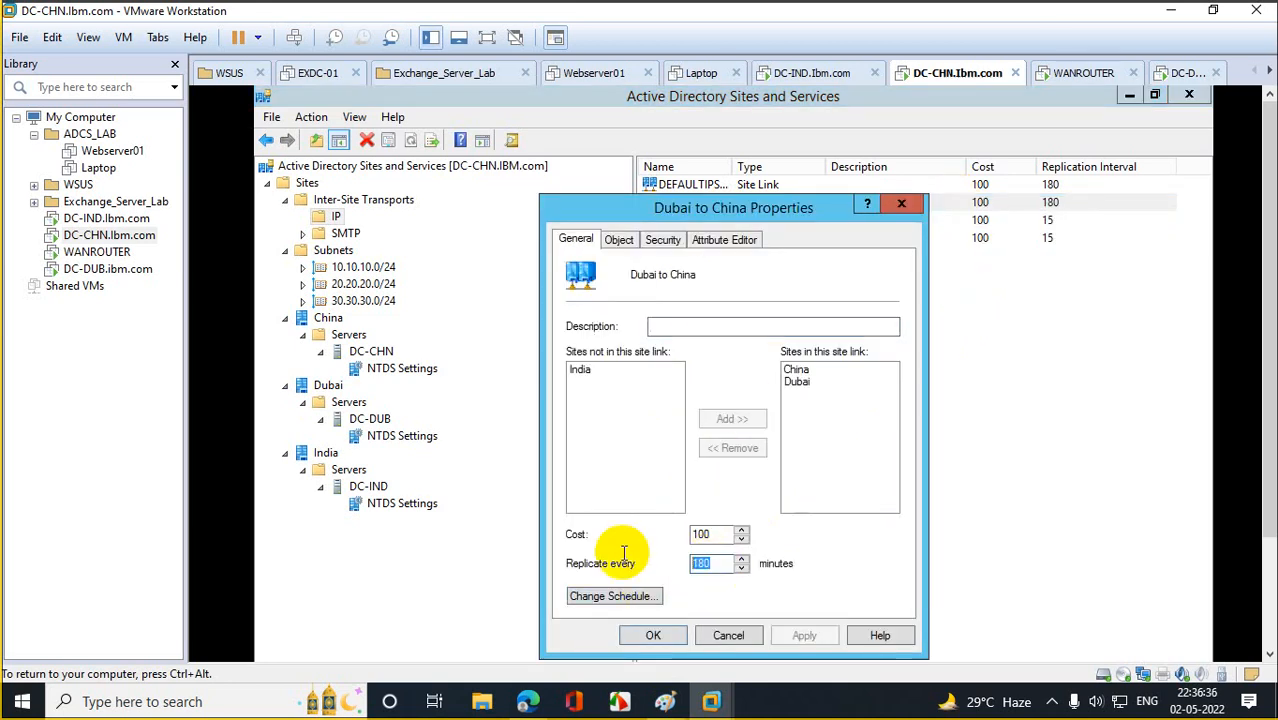
pyautogui.write('15')
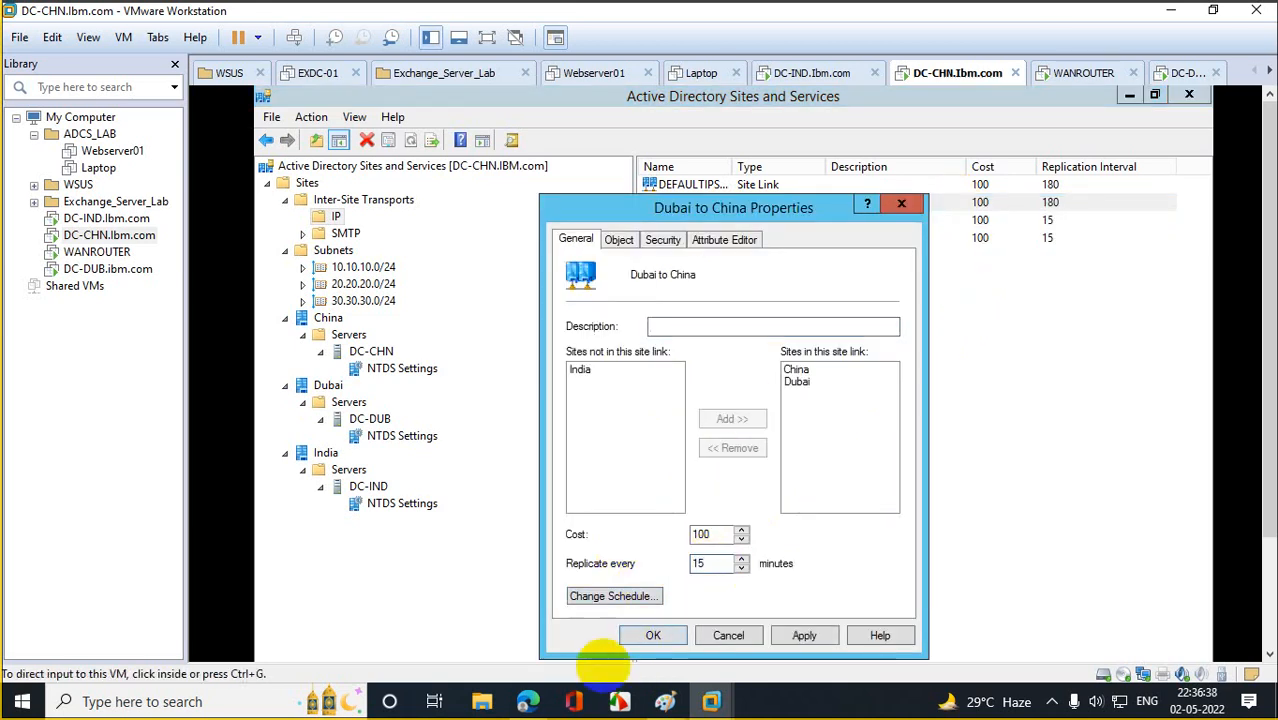
pyautogui.click(826, 636)
pyautogui.click(682, 640)
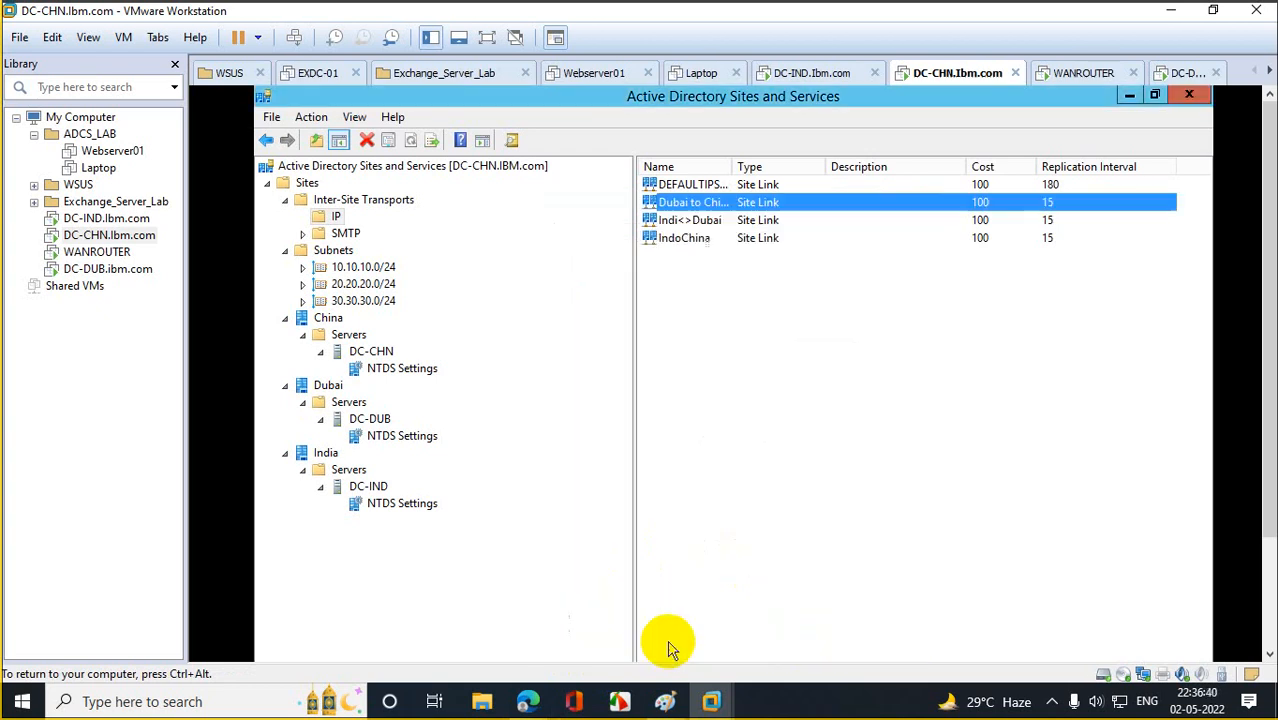
# Give DEFAULTIPSITELINK cost 90 and a 15-minute interval, then close Sites and Services.
pyautogui.doubleClick(982, 184)
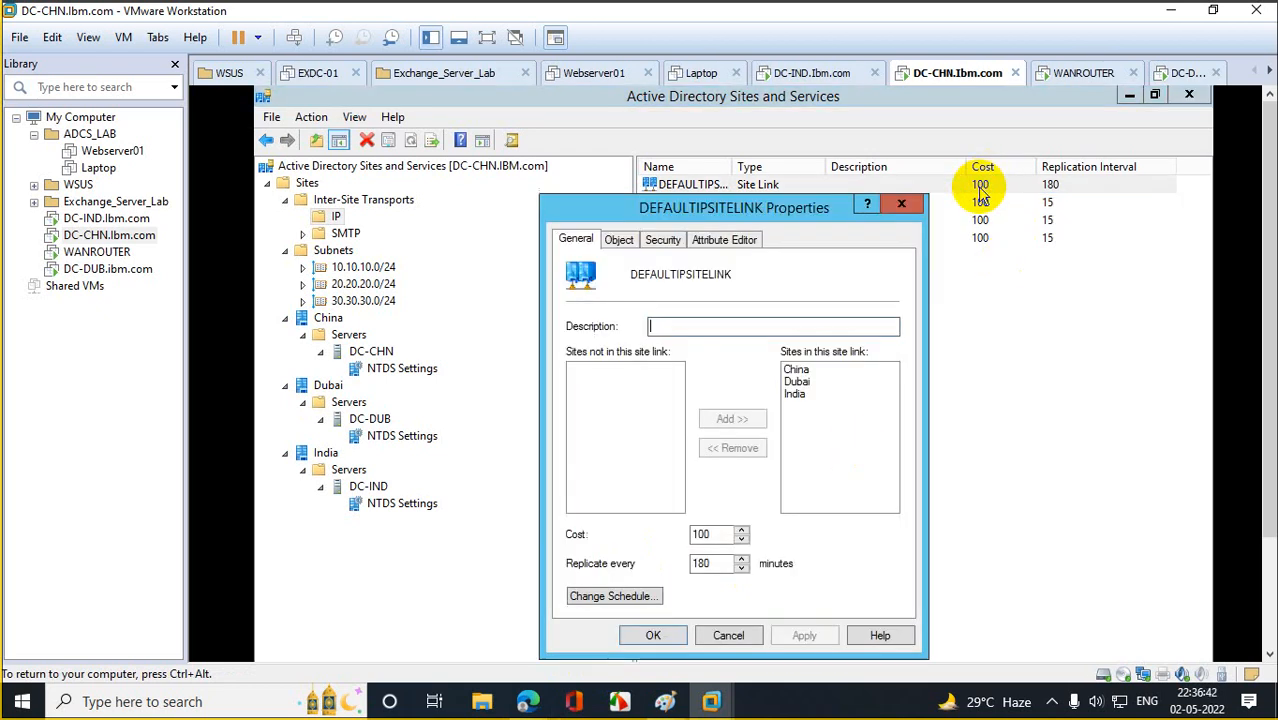
pyautogui.doubleClick(707, 563)
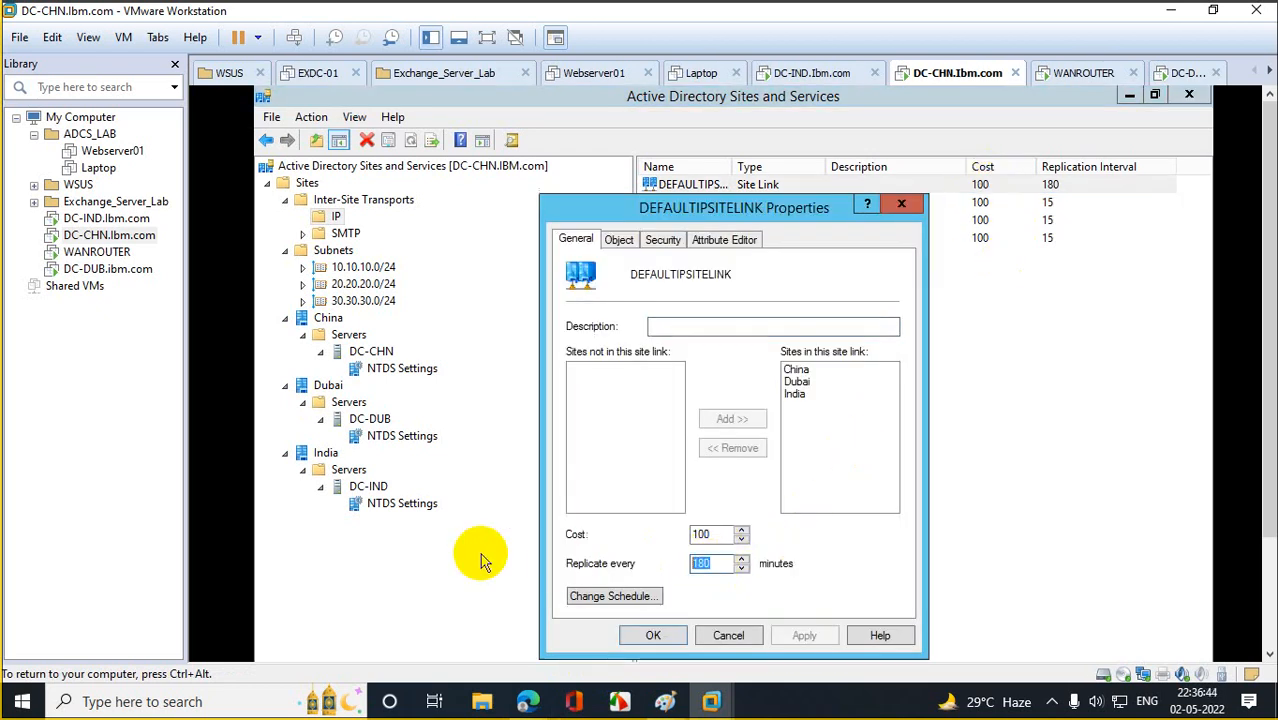
pyautogui.write('1')
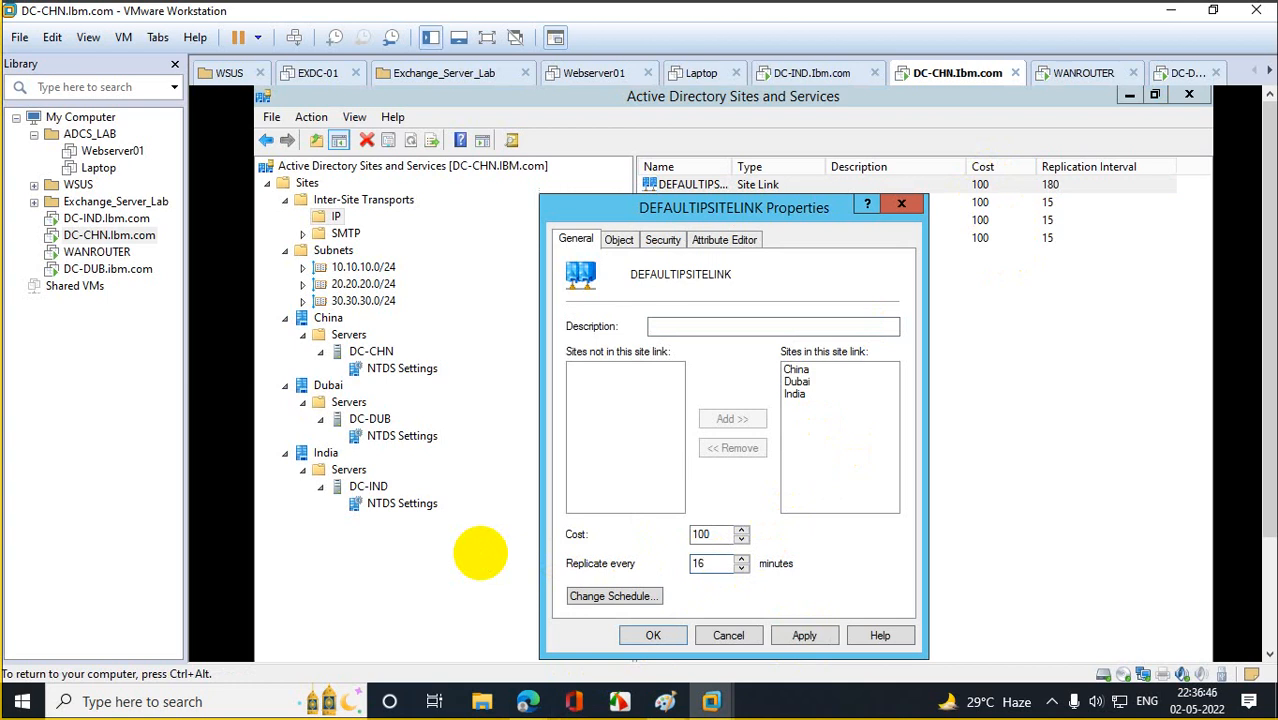
pyautogui.write('5')
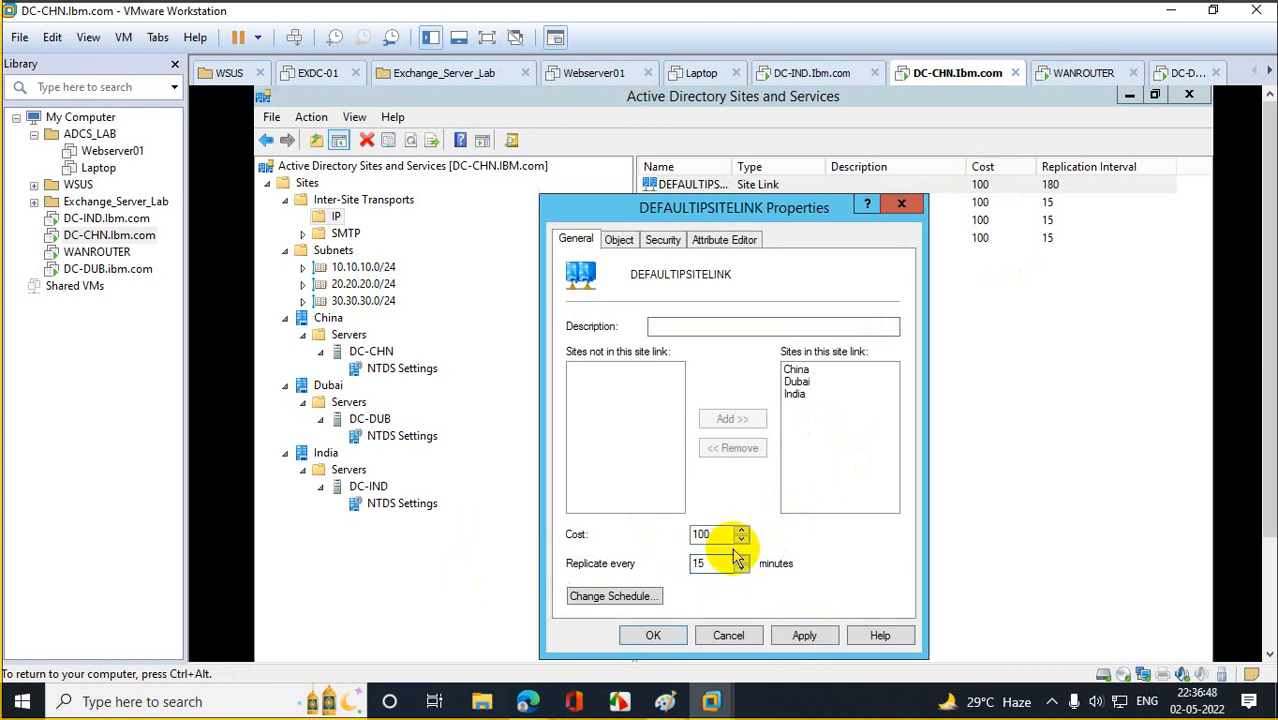
pyautogui.doubleClick(727, 533)
pyautogui.write('90')
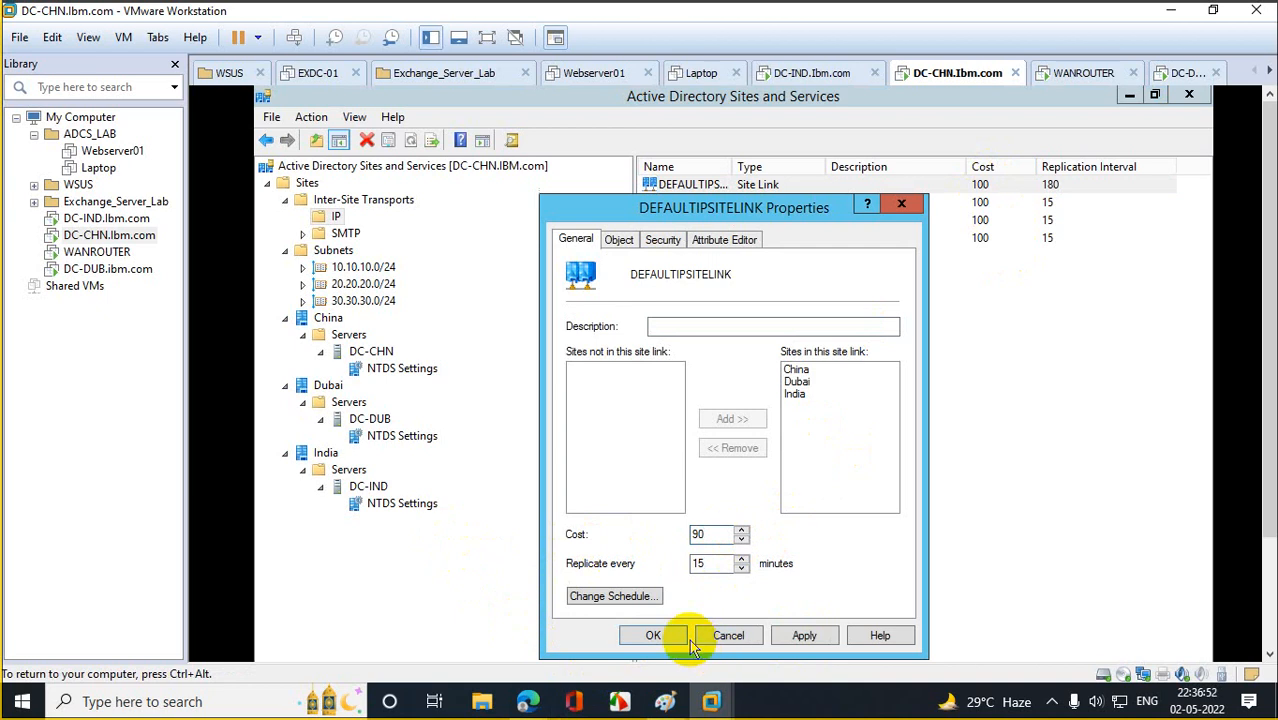
pyautogui.click(655, 637)
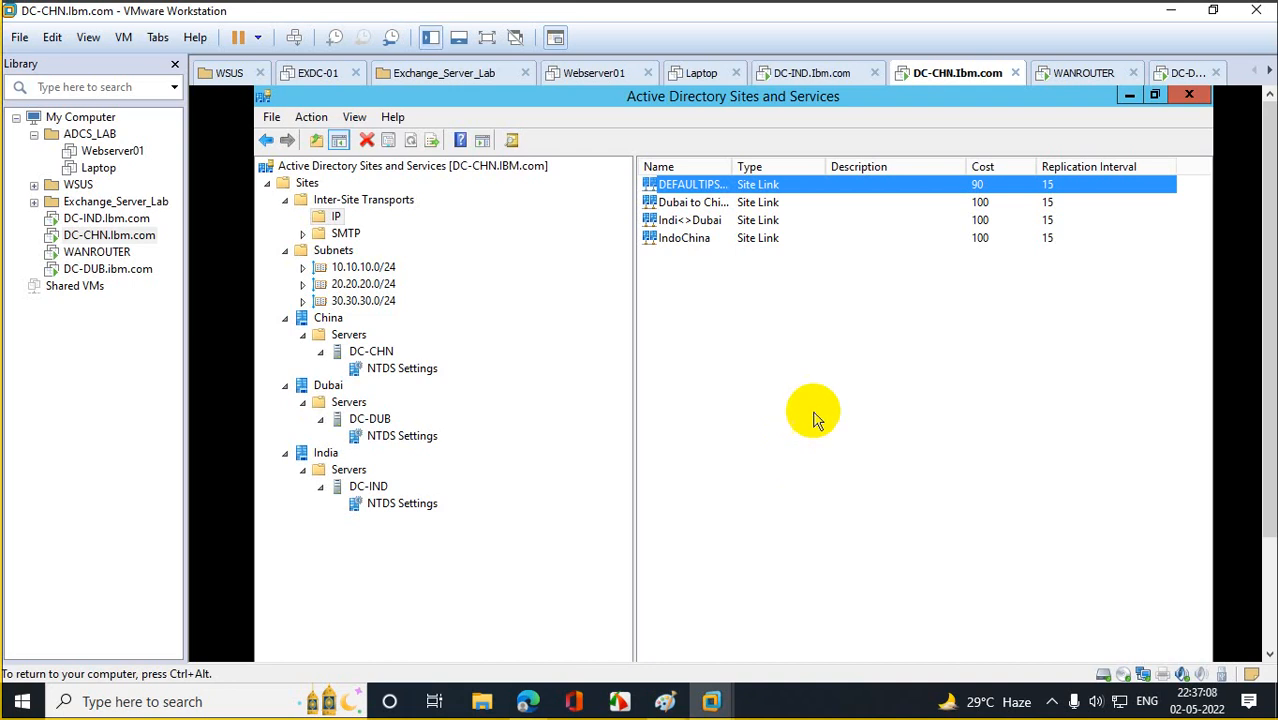
pyautogui.click(1188, 95)
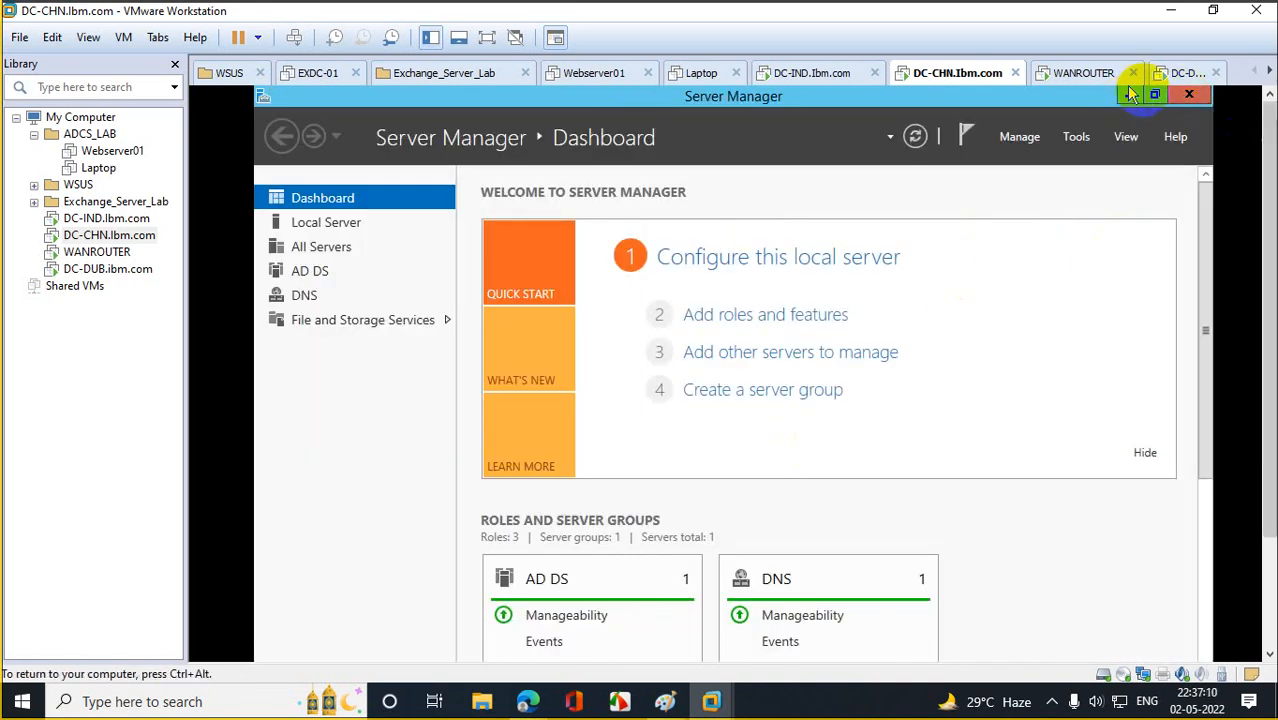
# Switch to DC-IND and refresh its Sites and Services tree to show China, Dubai and India.
pyautogui.click(1188, 95)
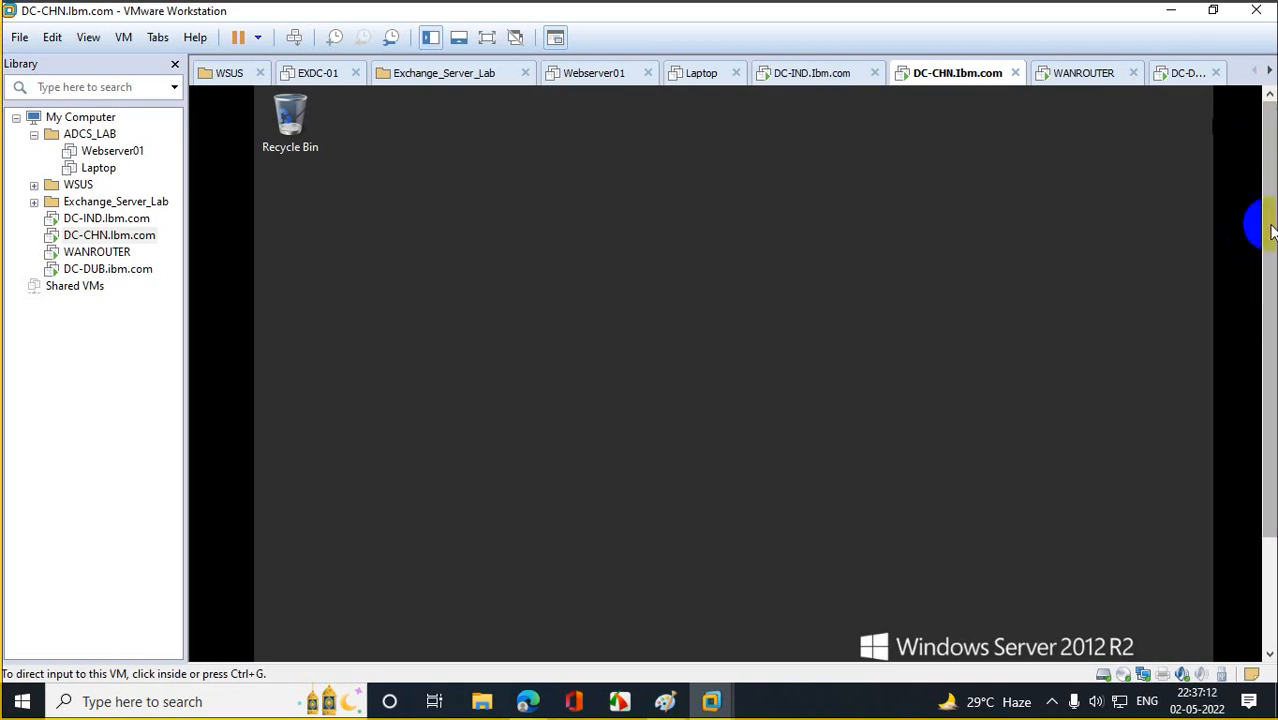
pyautogui.click(100, 218)
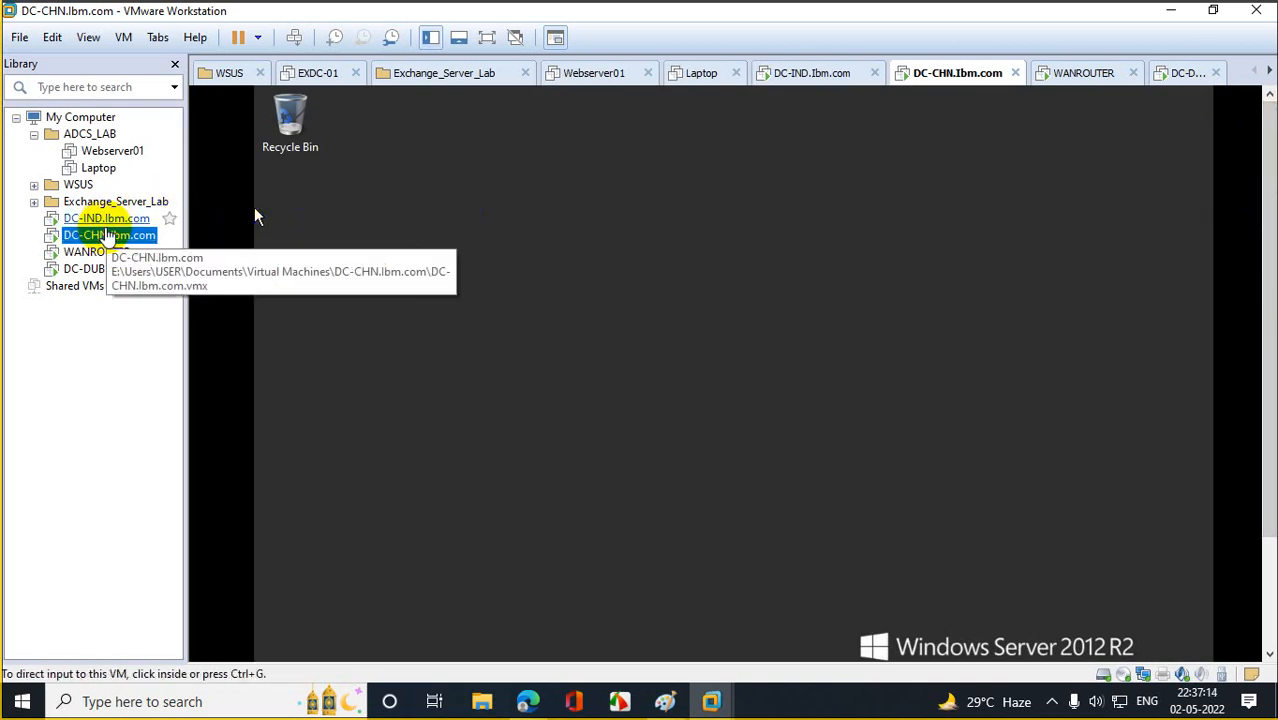
pyautogui.click(437, 271)
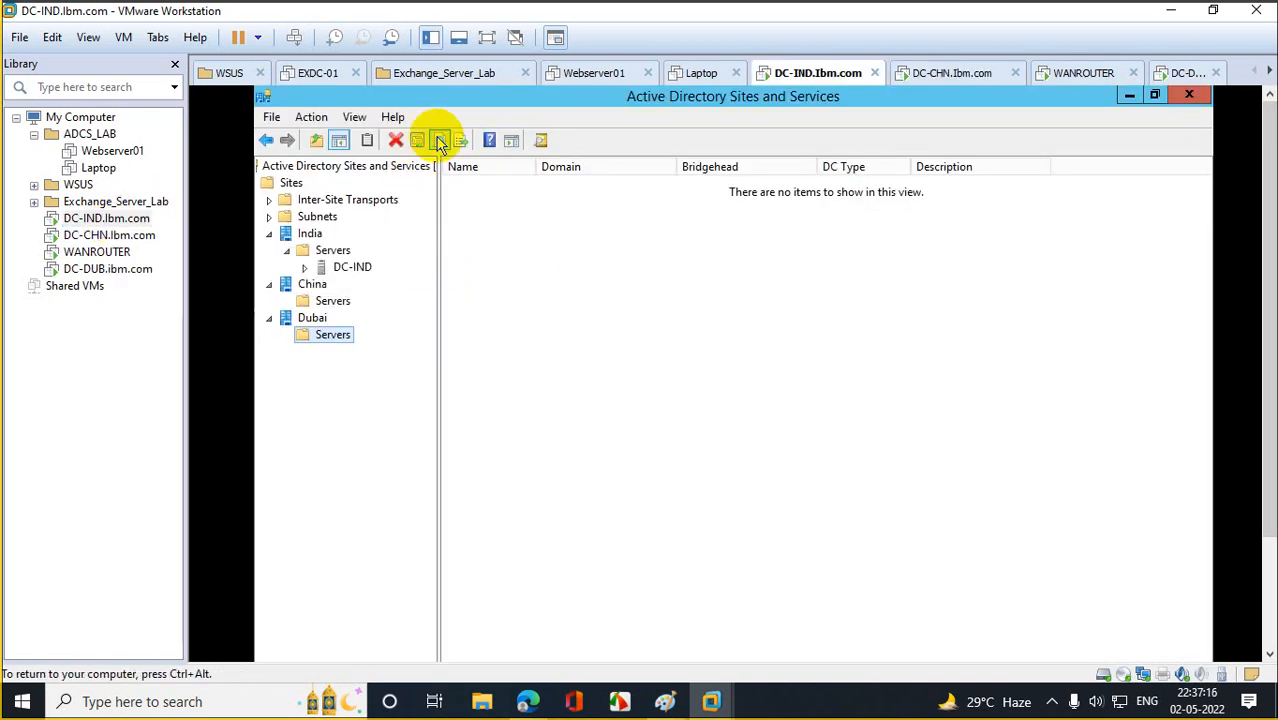
pyautogui.click(338, 202)
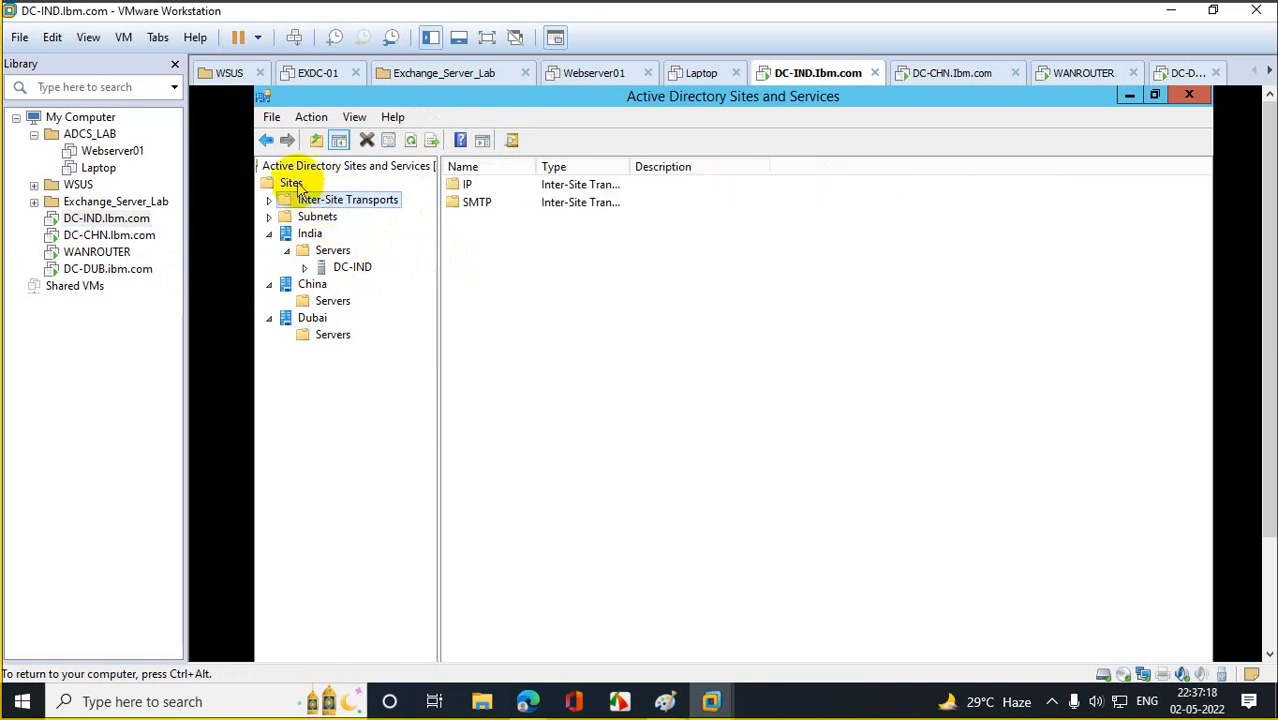
pyautogui.click(320, 167)
pyautogui.click(345, 141)
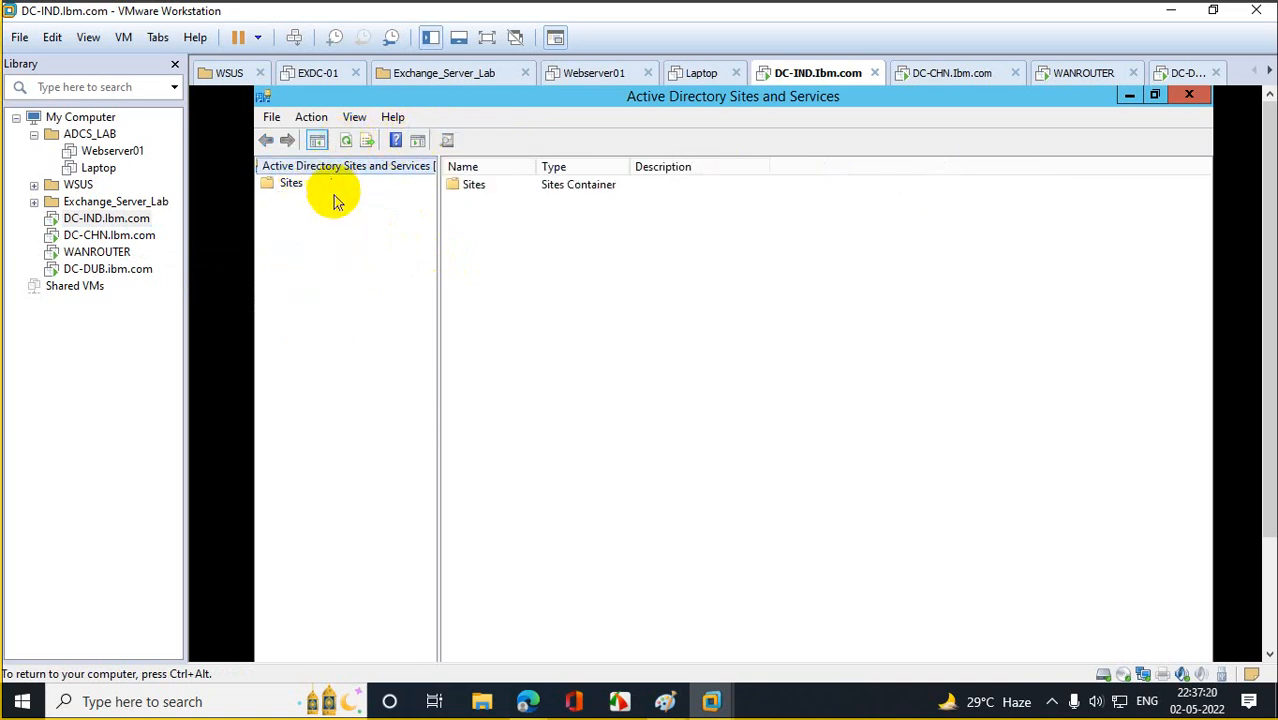
pyautogui.click(268, 188)
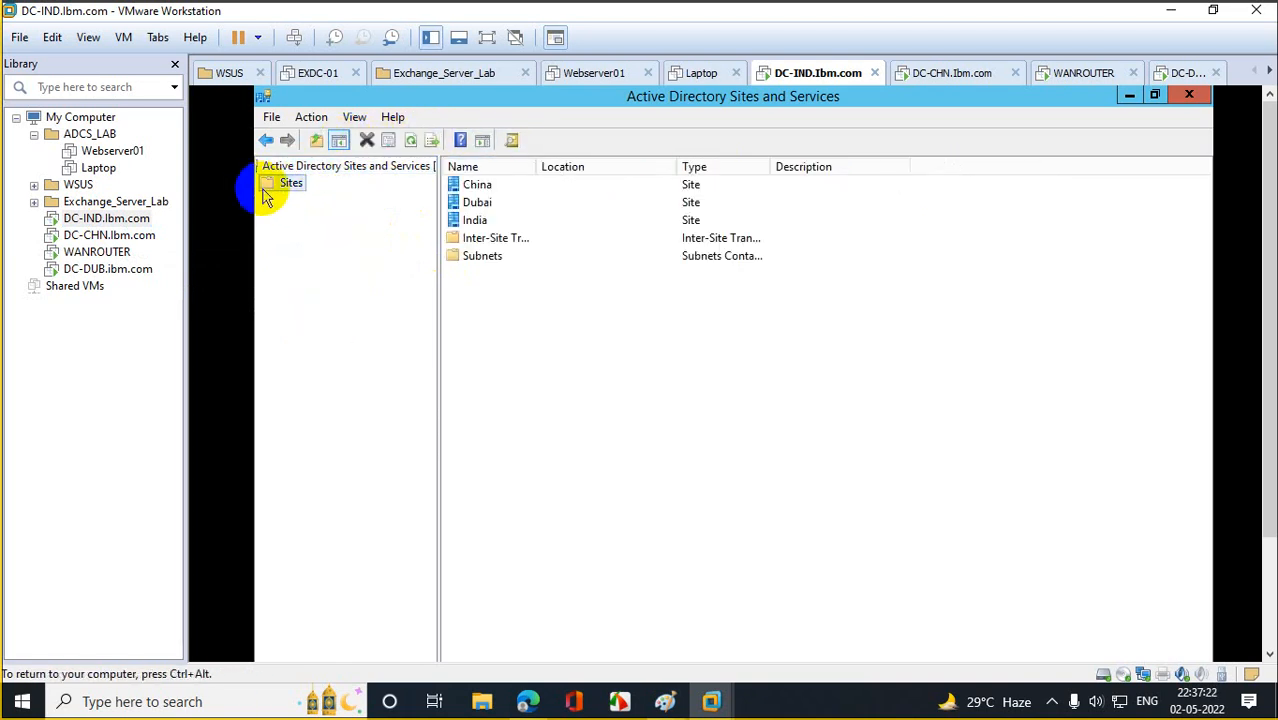
pyautogui.click(1153, 97)
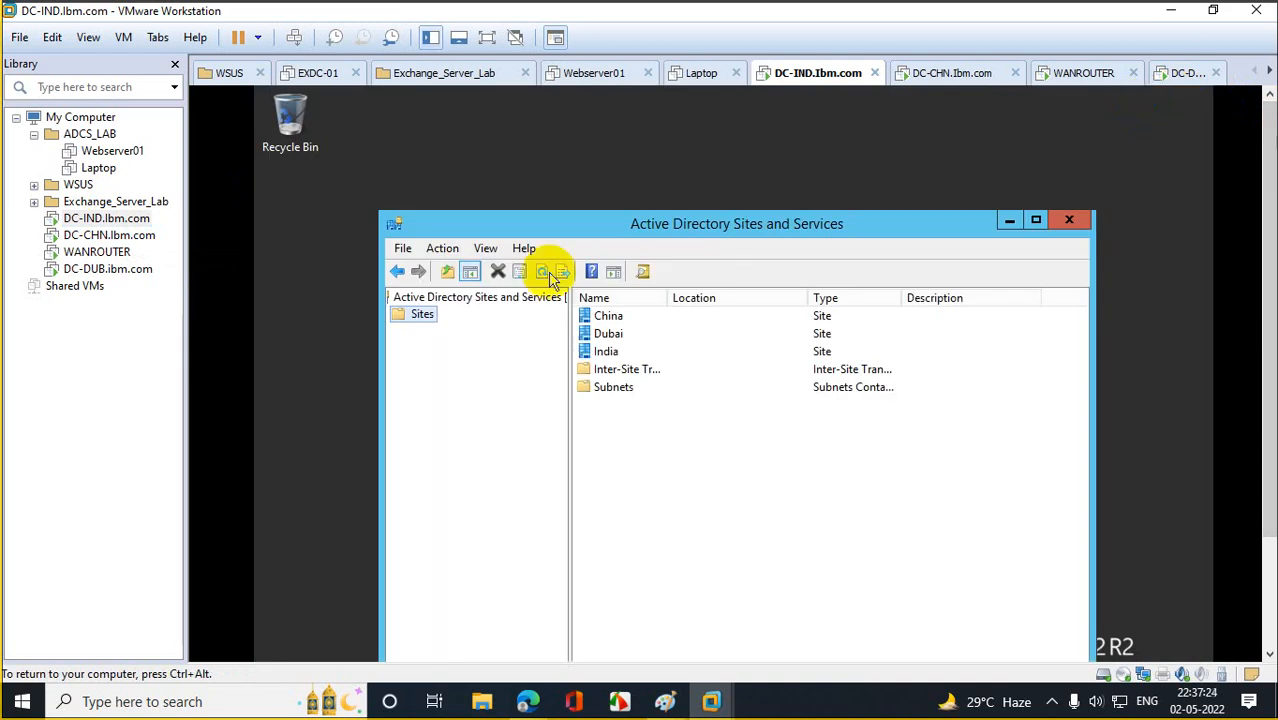
pyautogui.click(1034, 217)
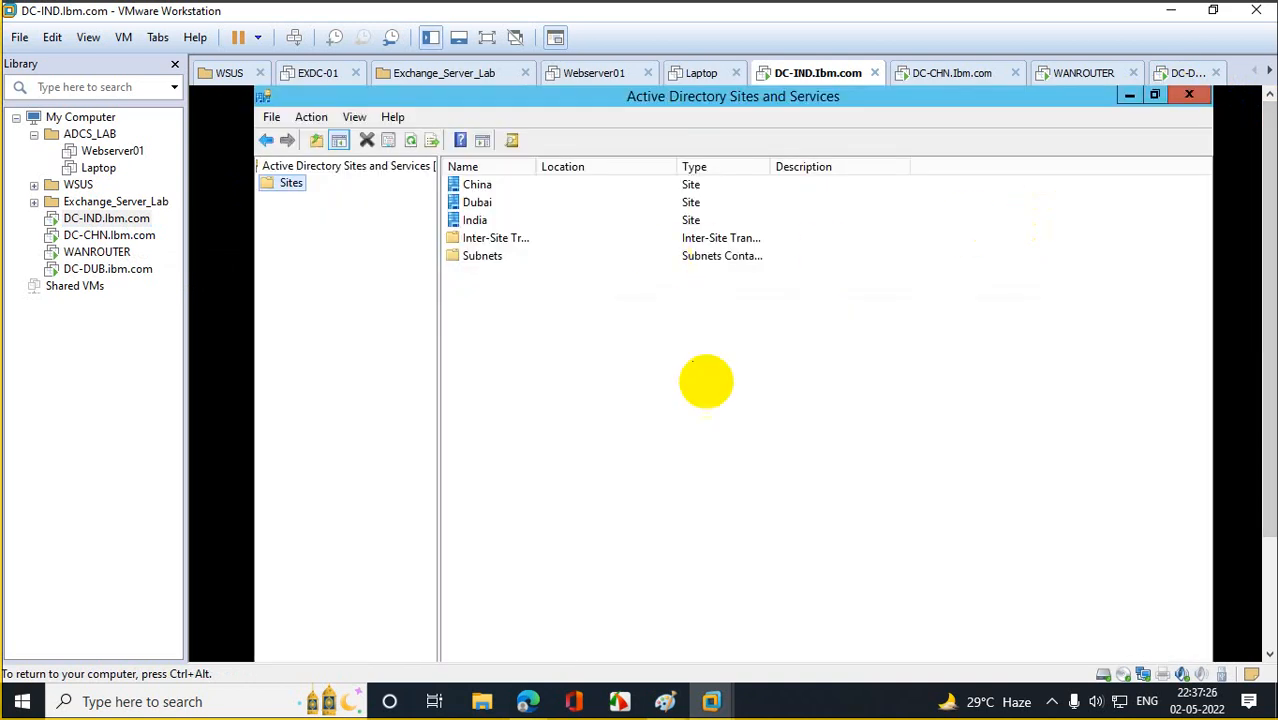
pyautogui.moveTo(1265, 438); pyautogui.dragTo(1265, 600)
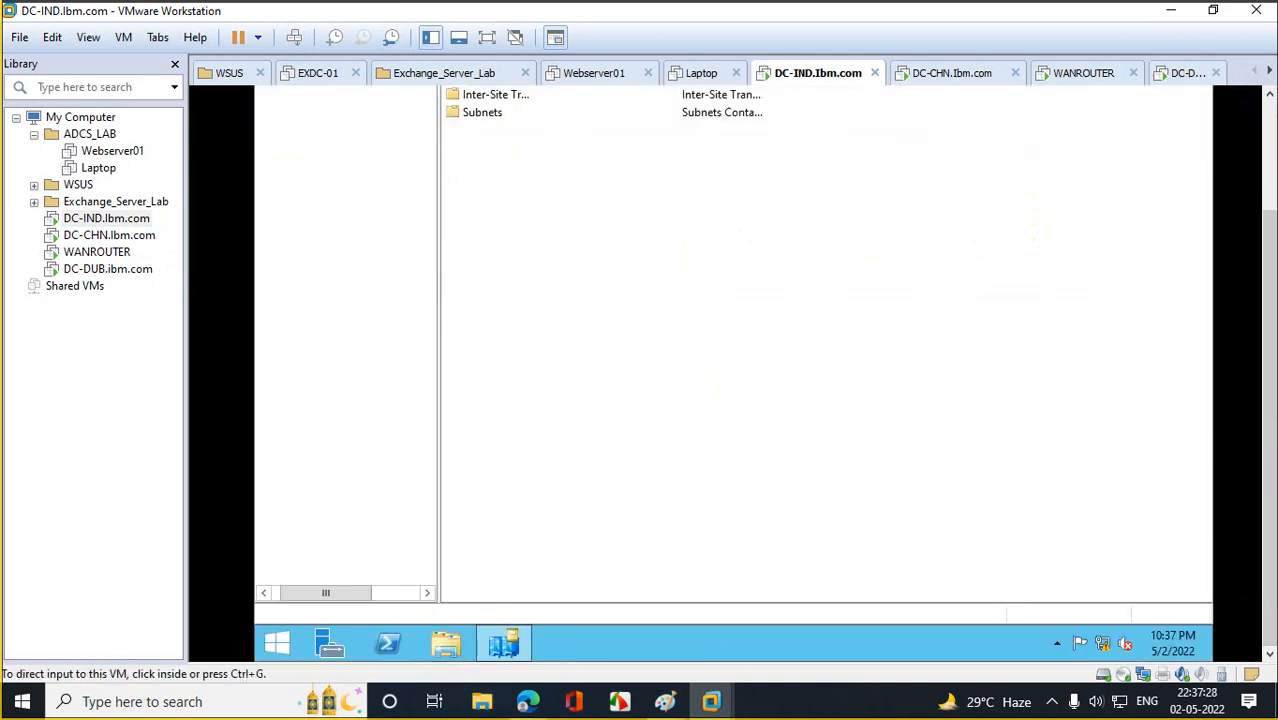
pyautogui.moveTo(1268, 234); pyautogui.dragTo(1267, 118)
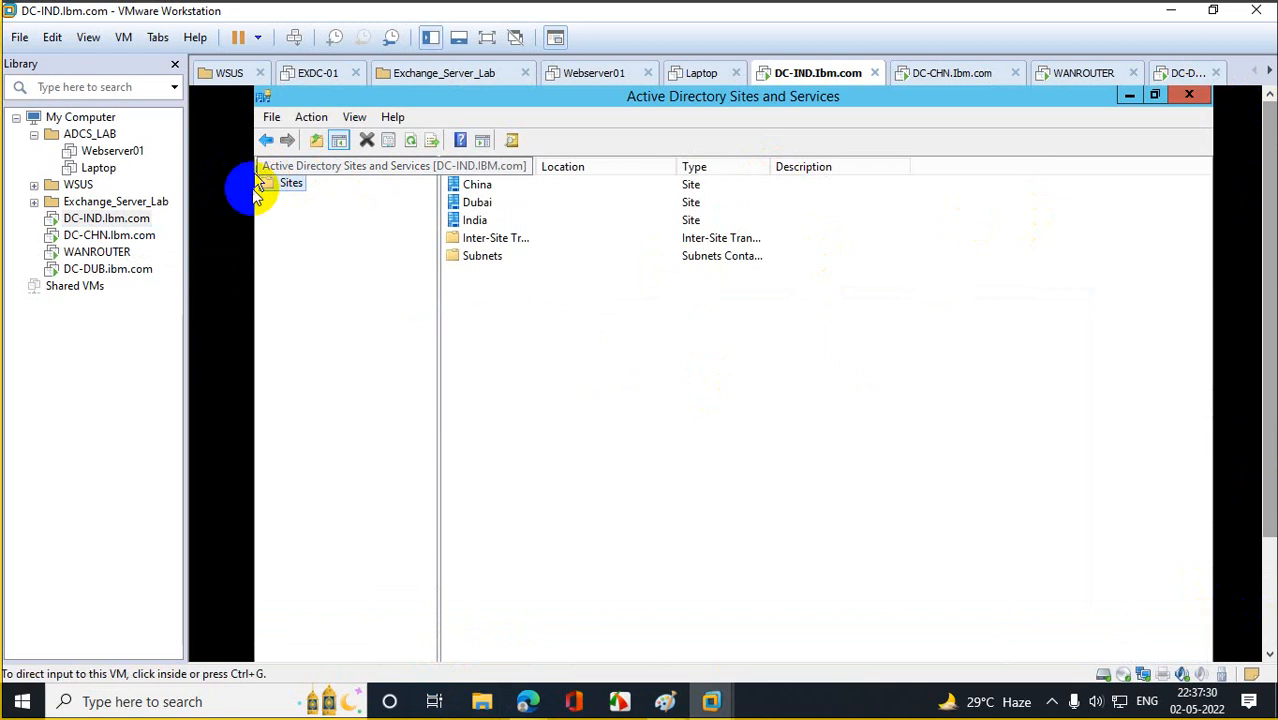
# Expand Inter-Site Transports and China's Servers to show DC-CHN's NTDS Settings.
pyautogui.click(264, 190)
pyautogui.click(283, 200)
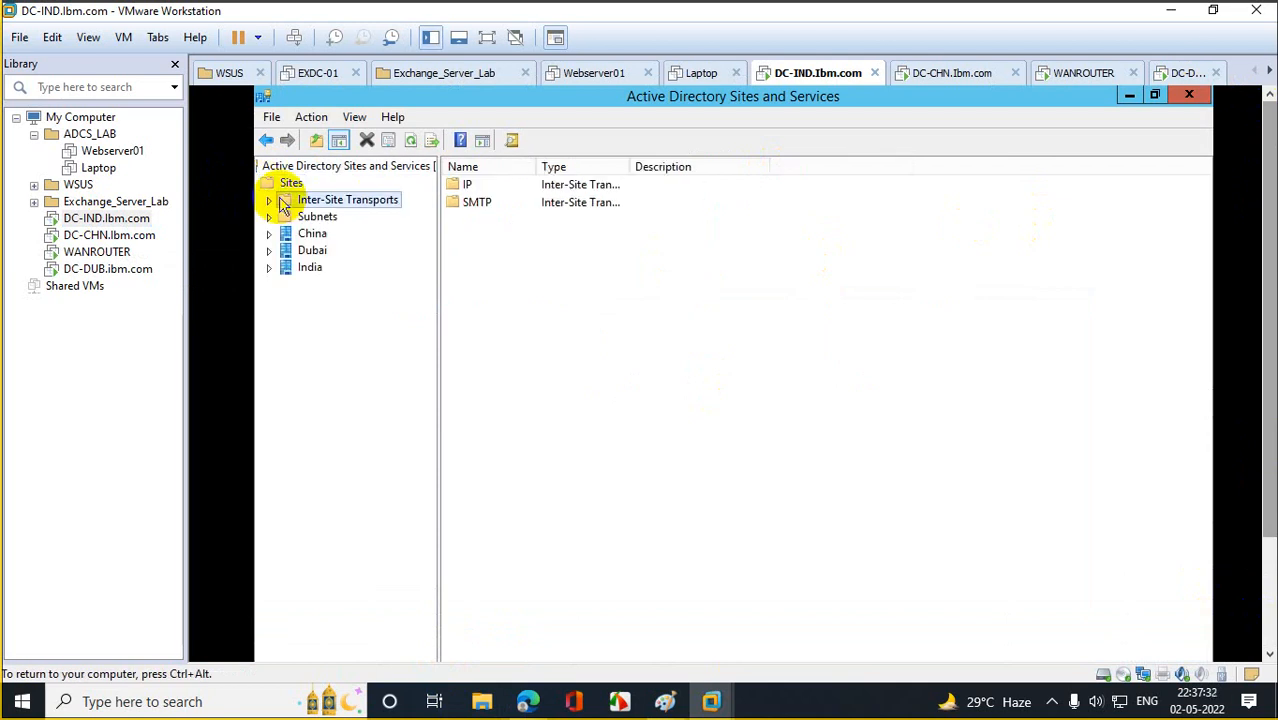
pyautogui.click(269, 202)
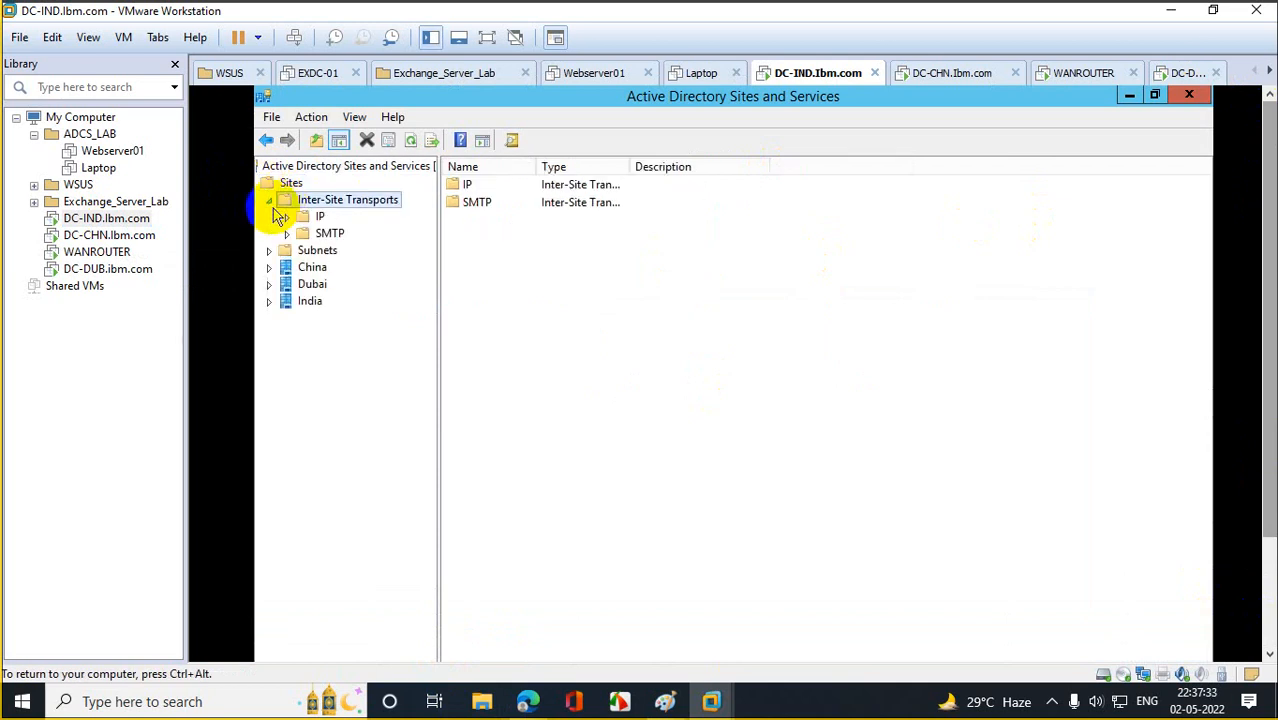
pyautogui.click(268, 268)
pyautogui.click(300, 284)
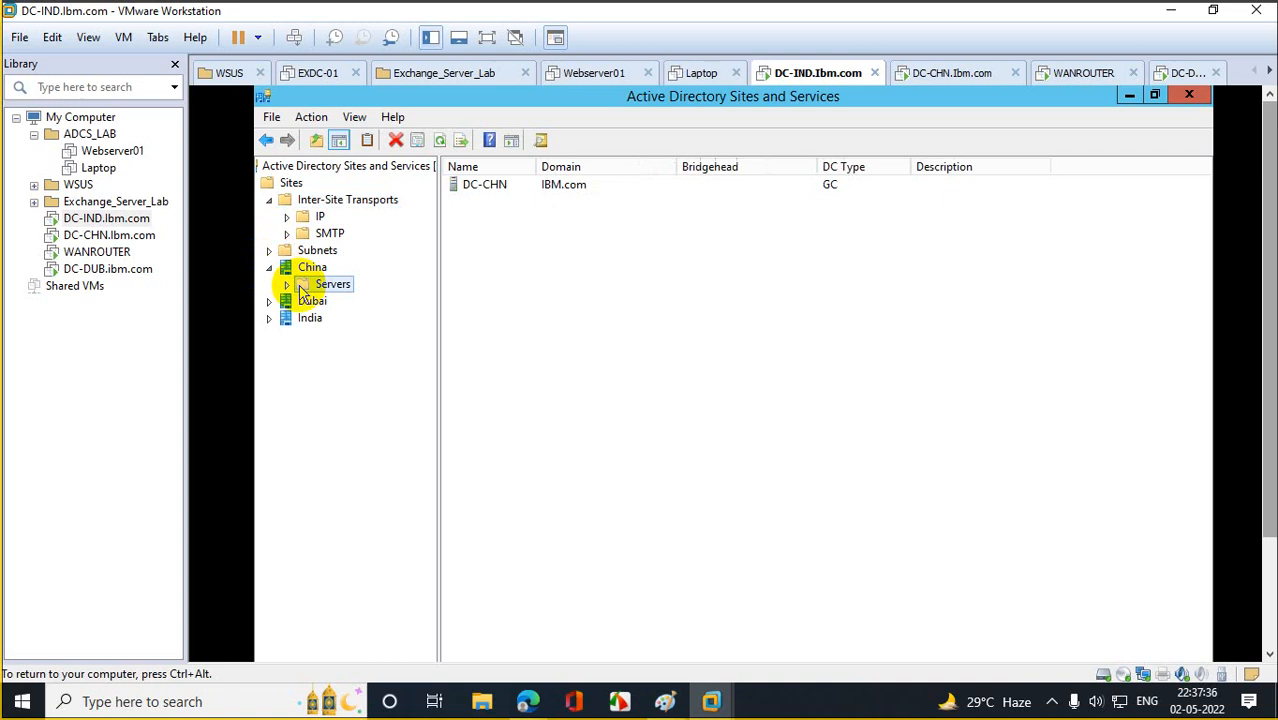
pyautogui.click(286, 284)
pyautogui.click(304, 301)
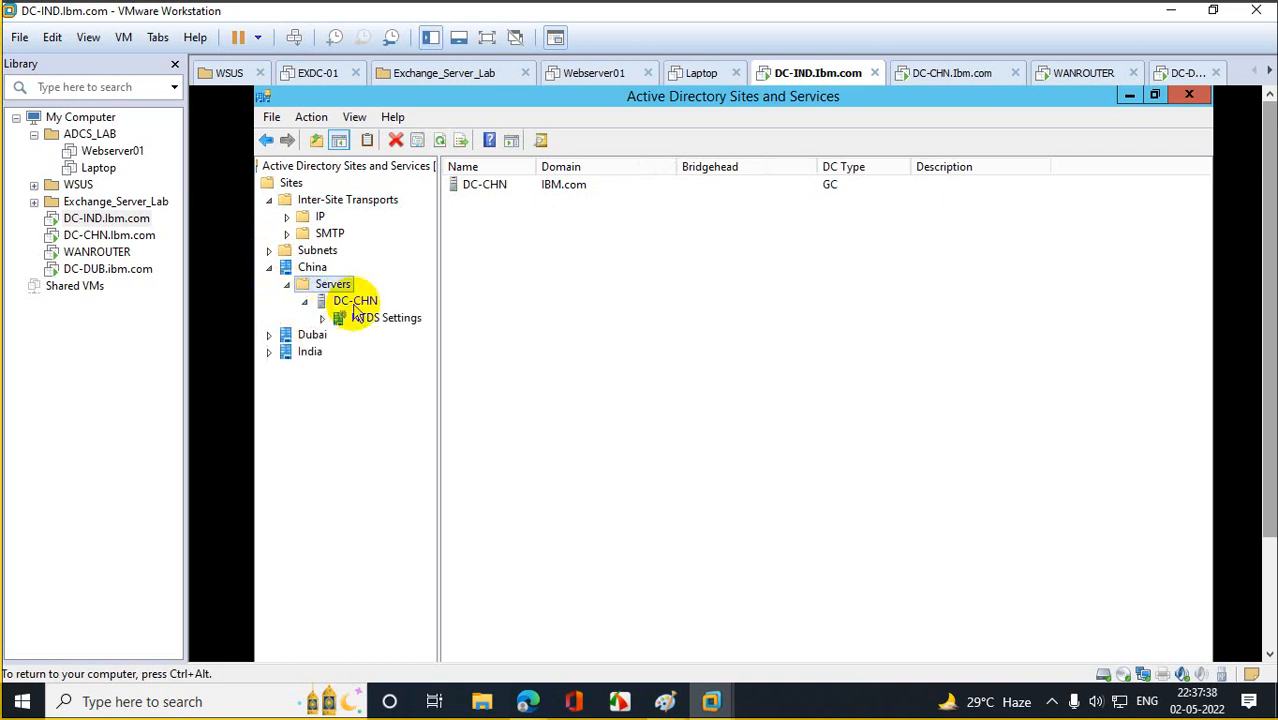
pyautogui.click(362, 318)
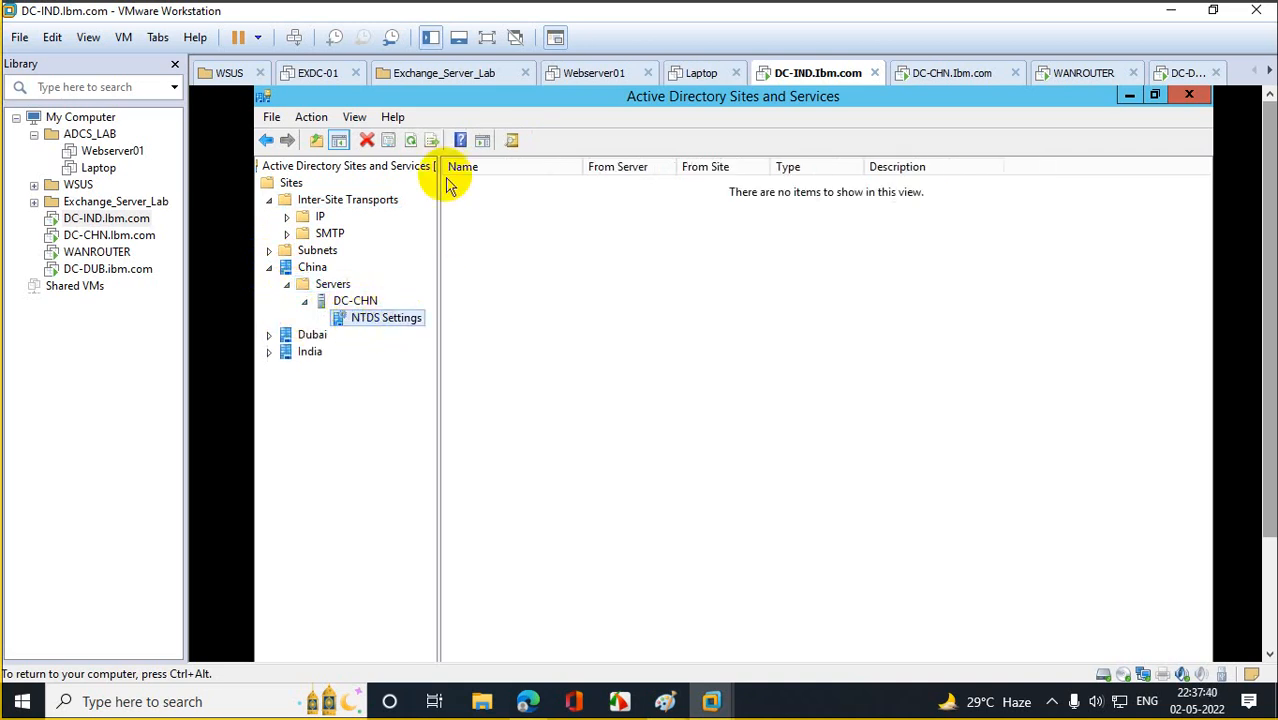
# Expand the Dubai and India sites, showing DC-IND's NTDS Settings connection from DC-CHN.
pyautogui.click(268, 335)
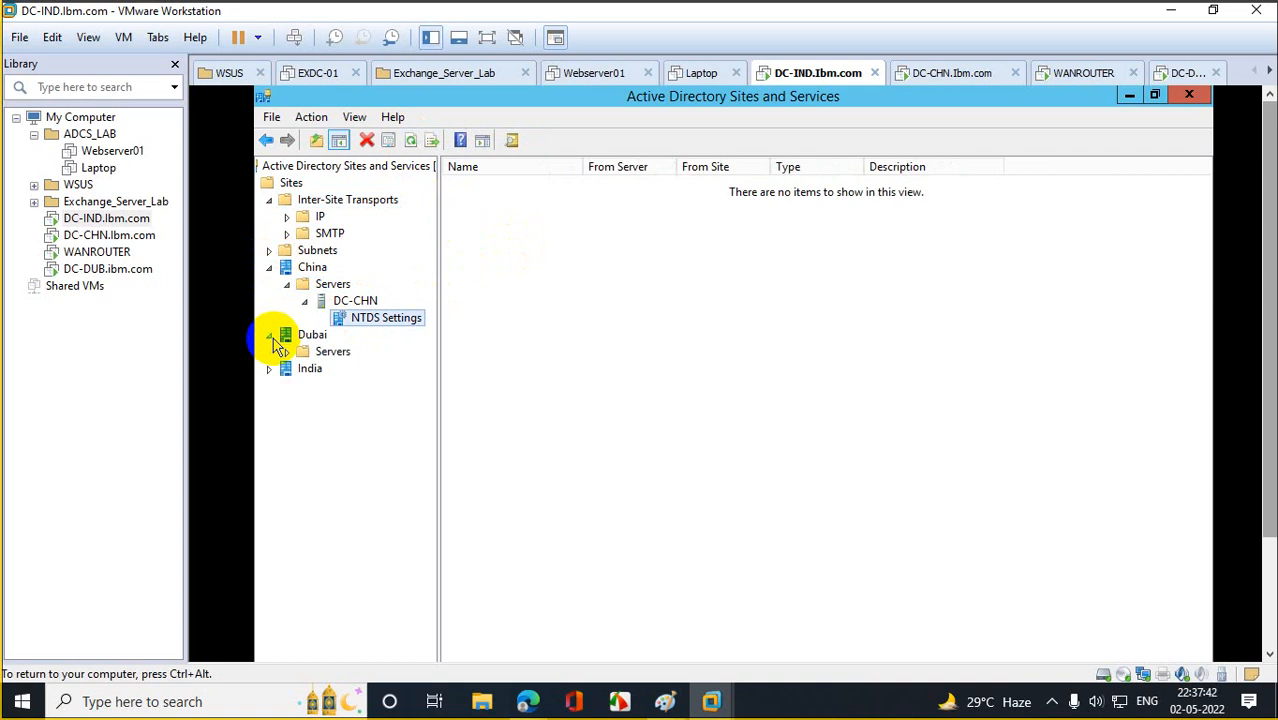
pyautogui.click(330, 352)
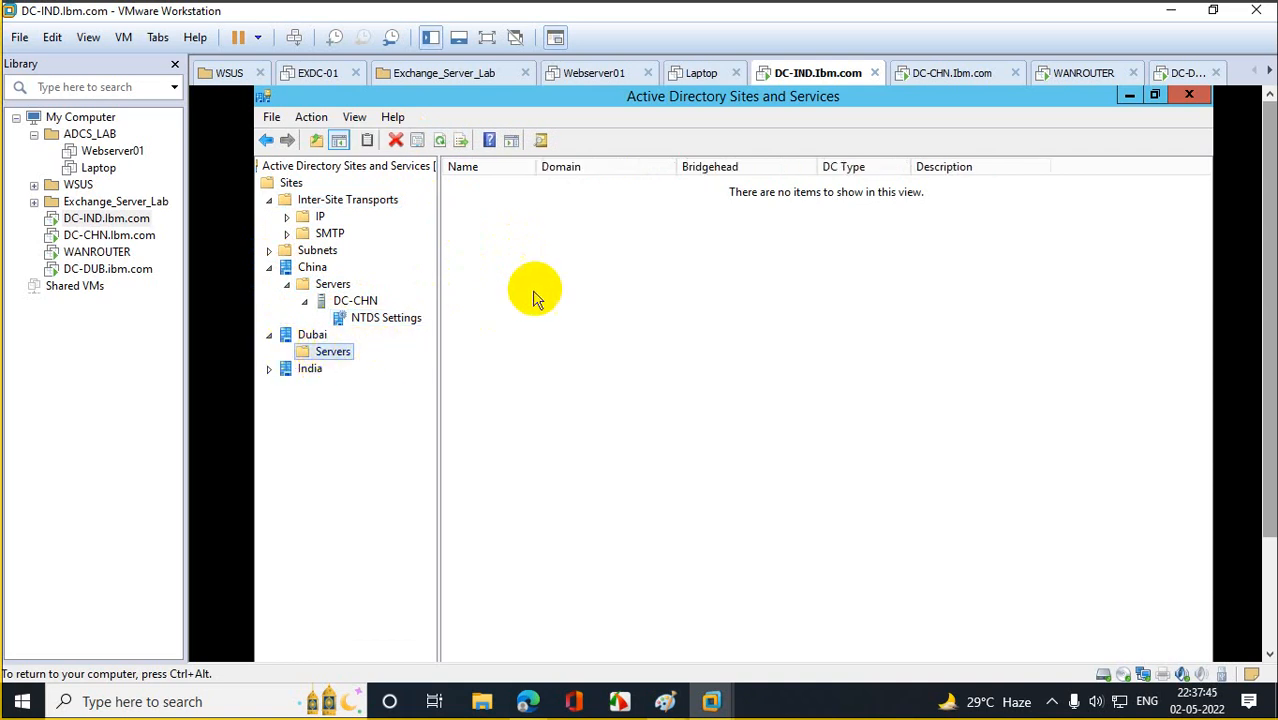
pyautogui.click(268, 368)
pyautogui.doubleClick(303, 386)
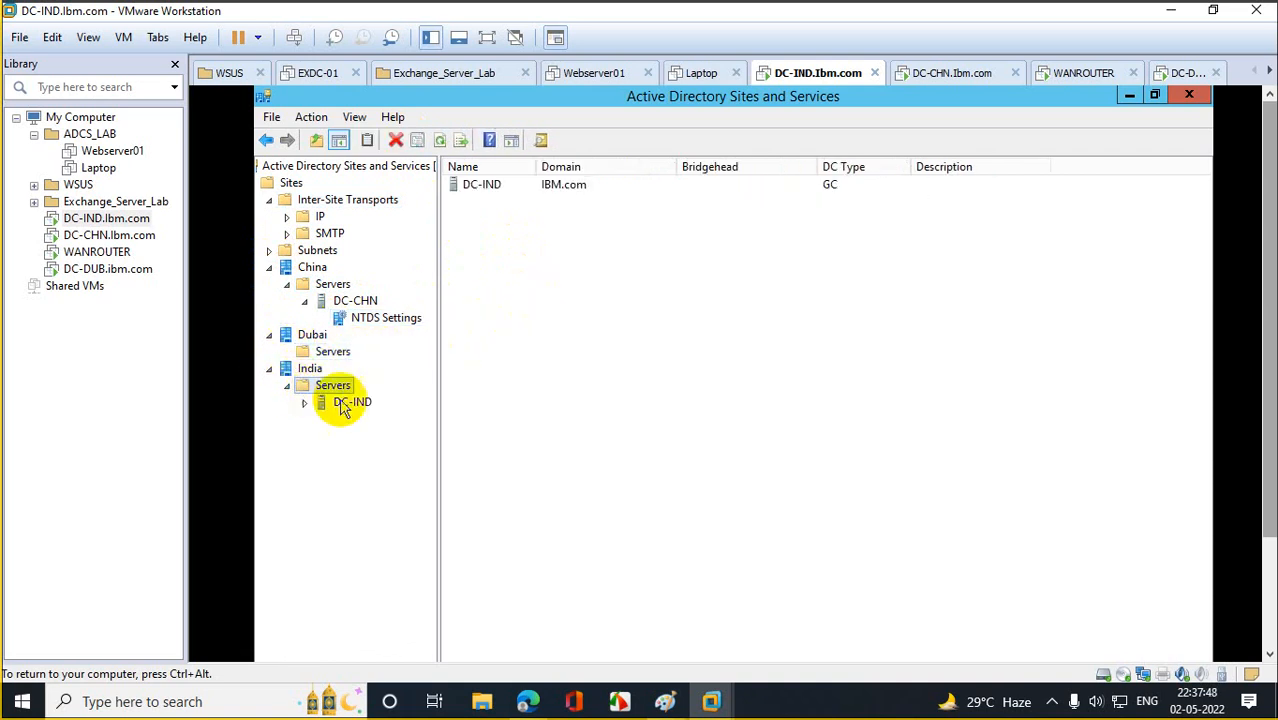
pyautogui.click(322, 405)
pyautogui.click(305, 403)
pyautogui.click(386, 420)
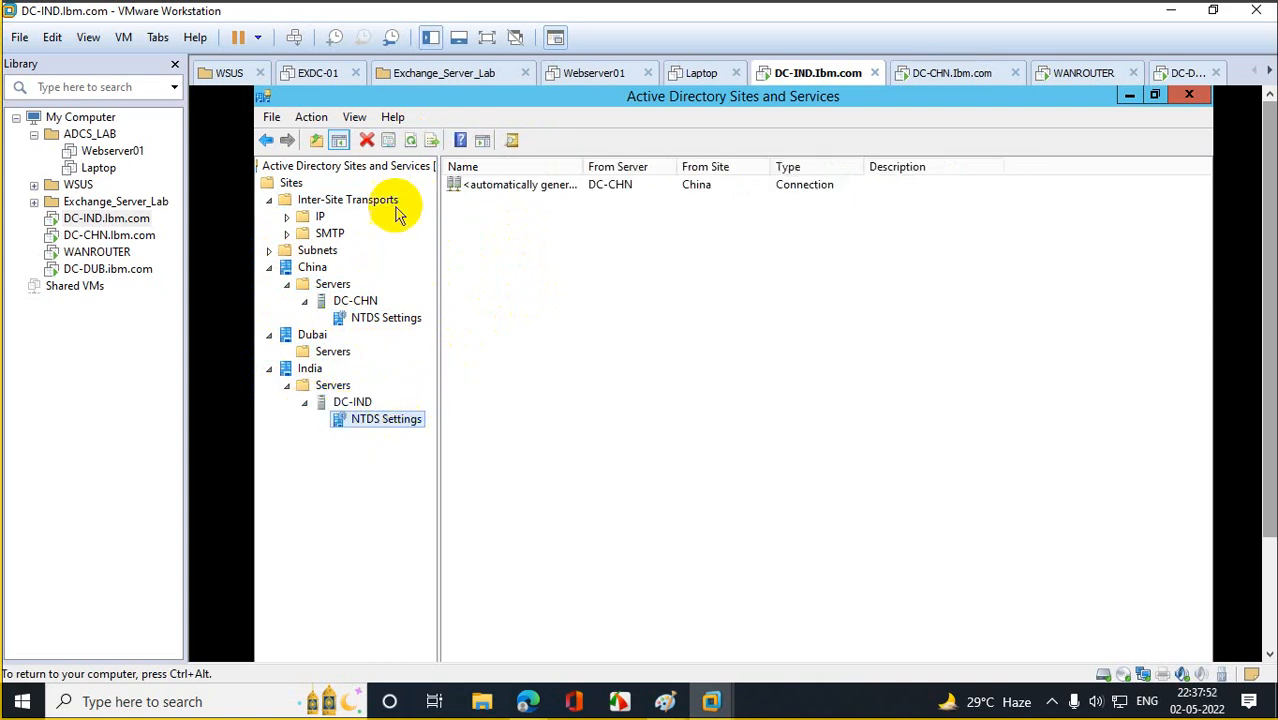
pyautogui.moveTo(1264, 263); pyautogui.dragTo(1240, 432)
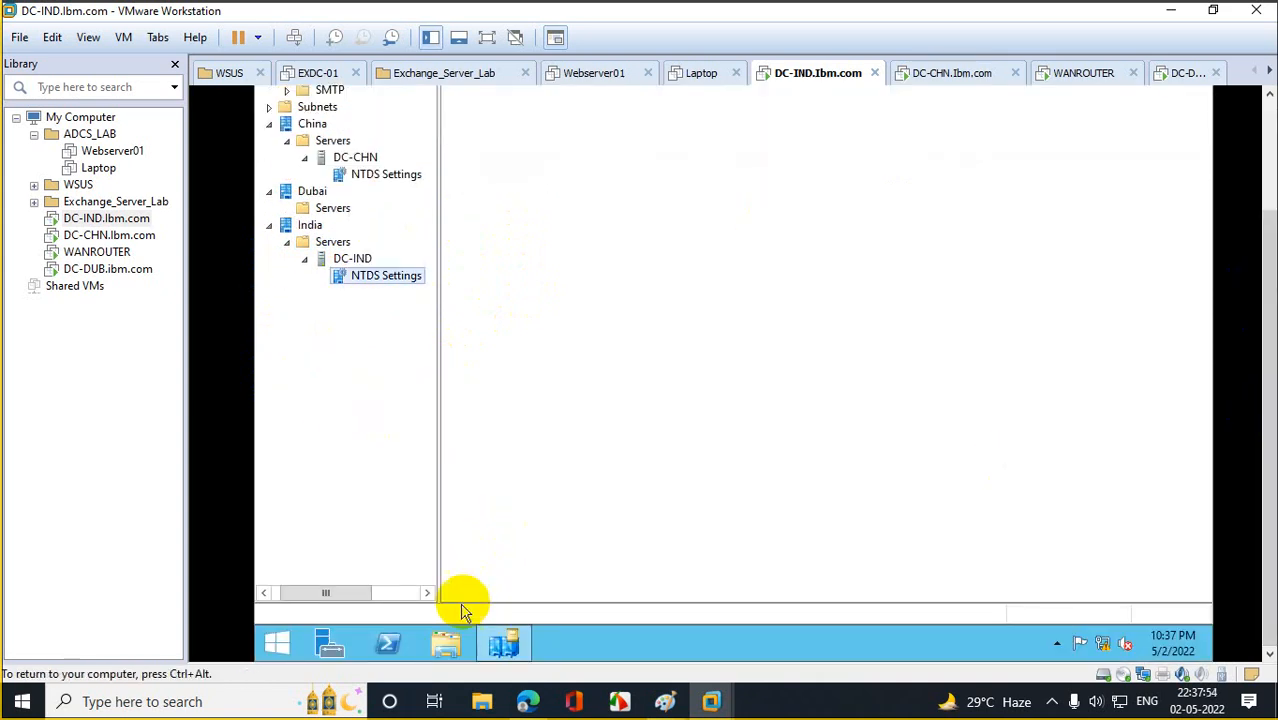
# Run repadmin /syncall in PowerShell on DC-IND.
pyautogui.click(390, 643)
pyautogui.moveTo(1264, 333); pyautogui.dragTo(1255, 222)
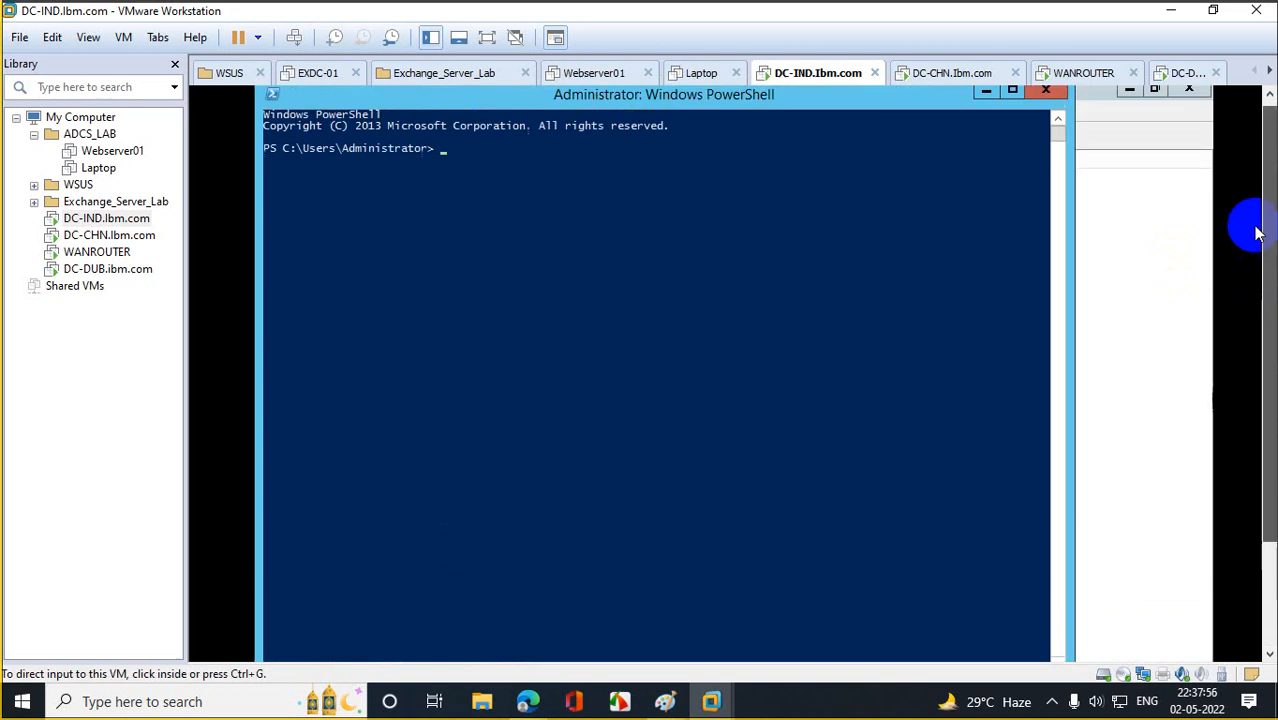
pyautogui.click(532, 329)
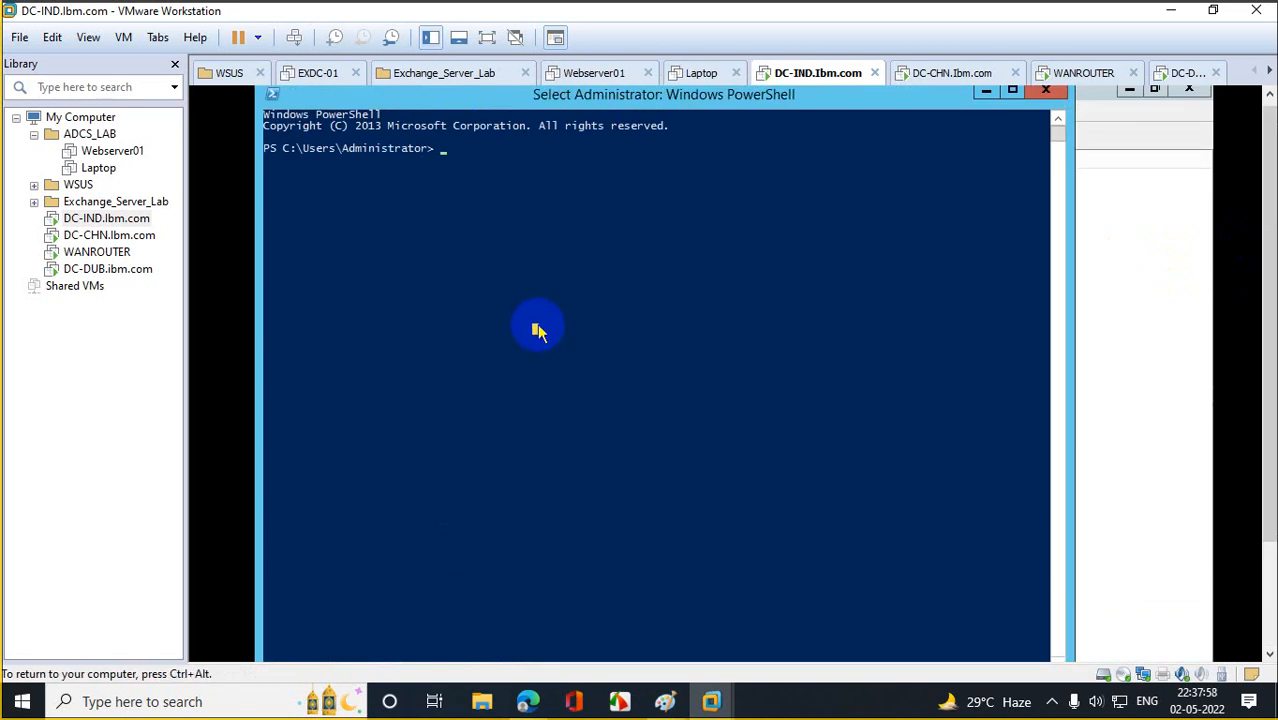
pyautogui.write('repadmin /syncall')
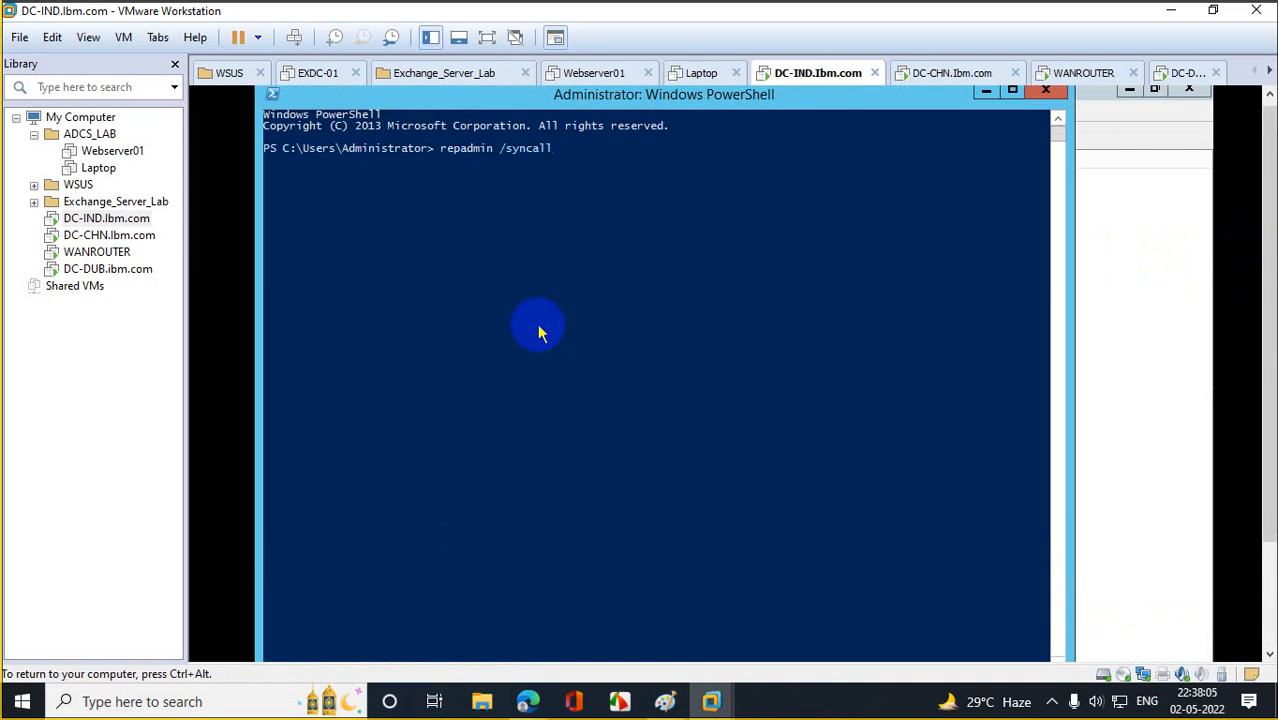
pyautogui.press('Return')
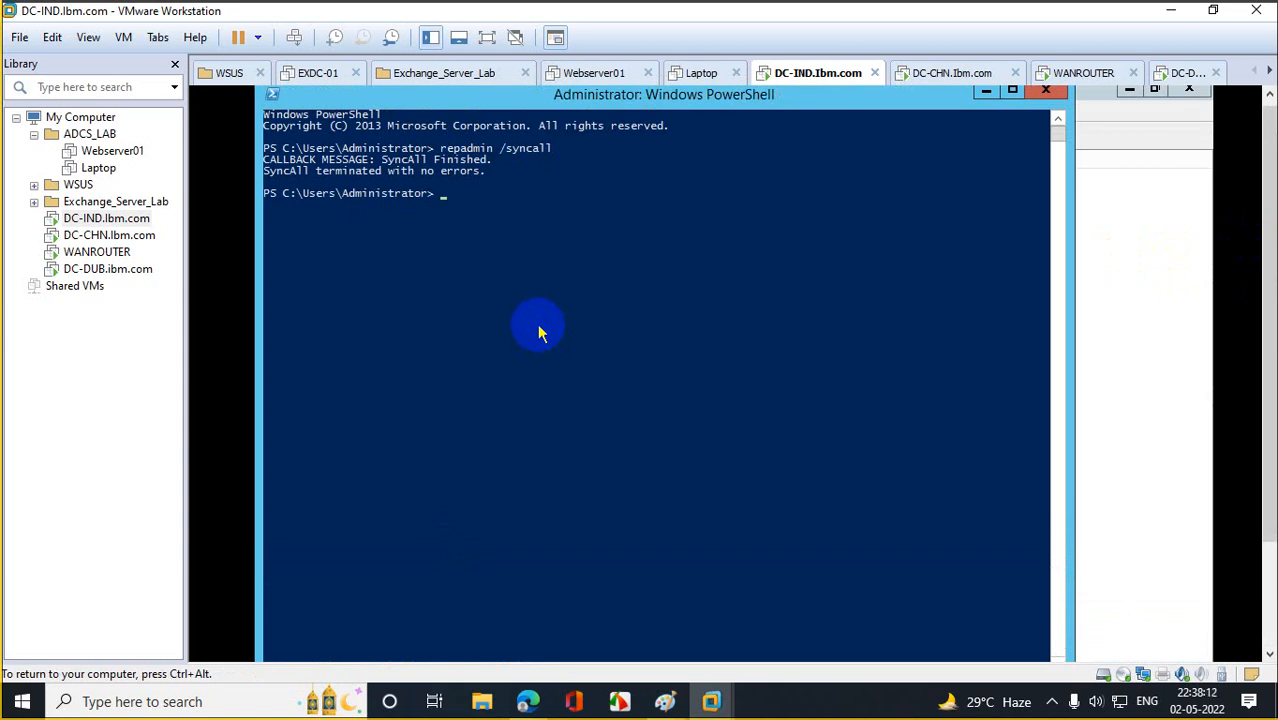
# Run repadmin /syncall in PowerShell on DC-CHN, then move to the DC-DUB machine.
pyautogui.click(116, 252)
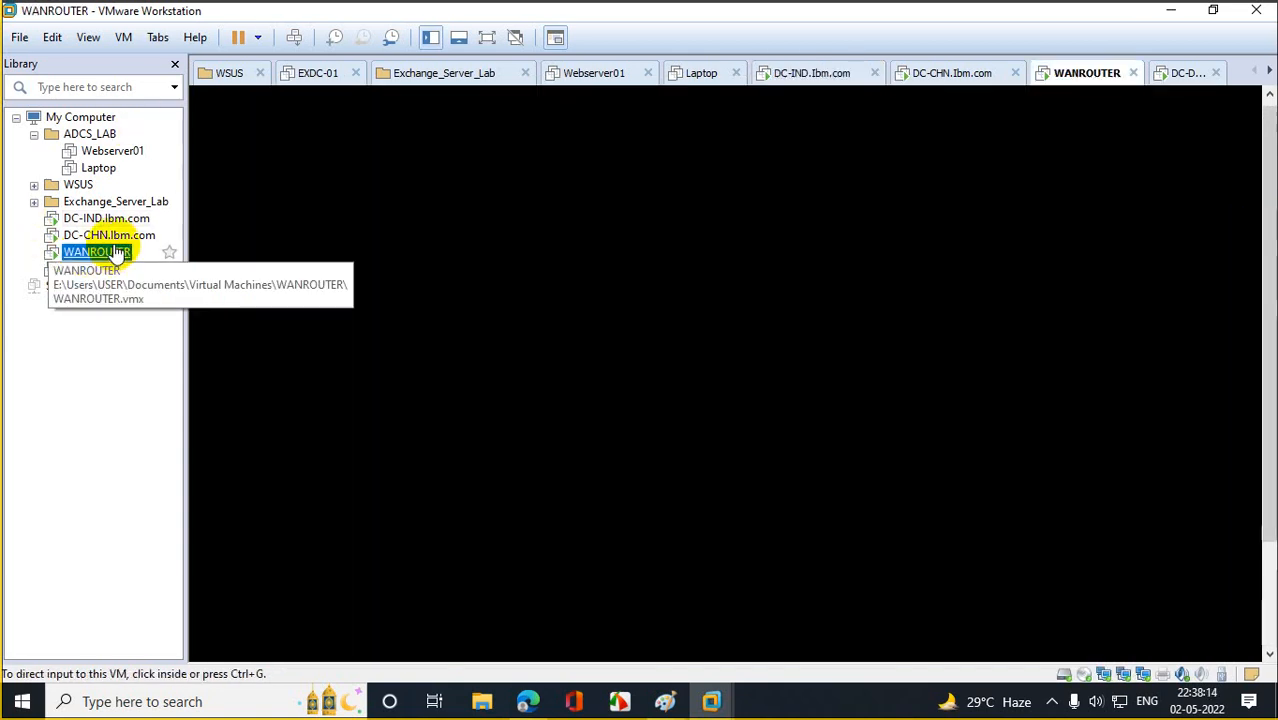
pyautogui.click(110, 235)
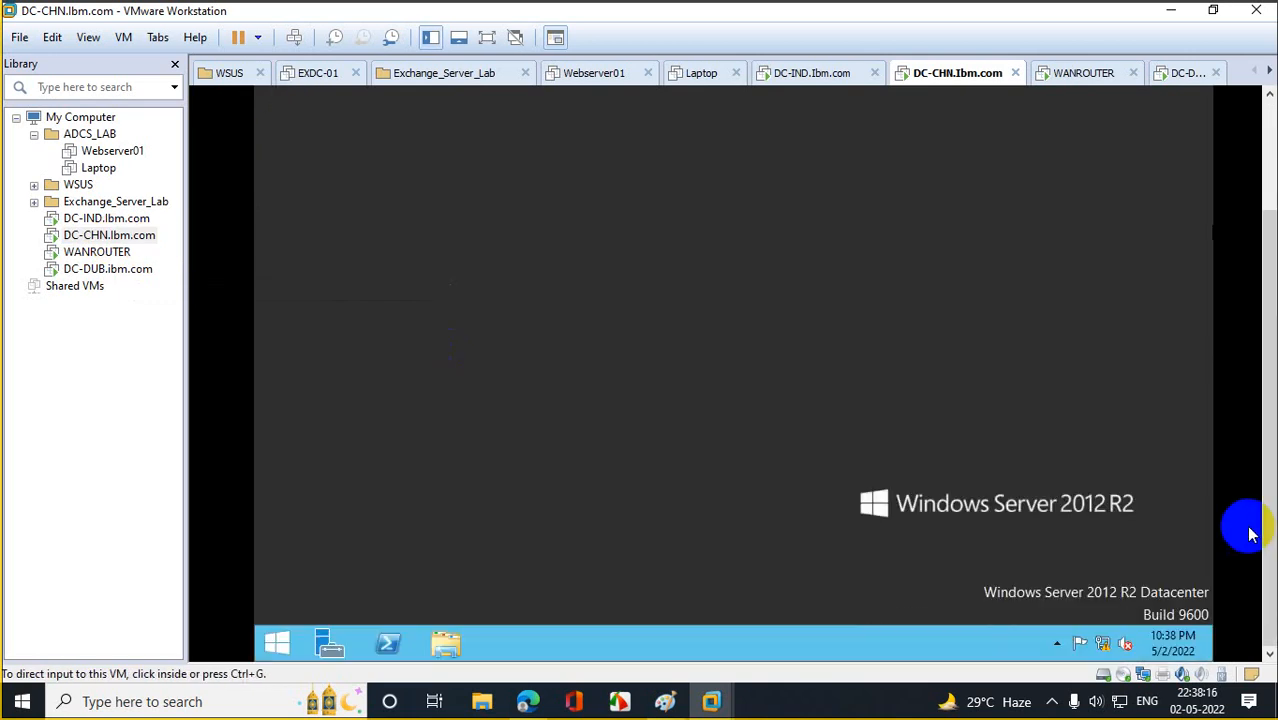
pyautogui.click(388, 643)
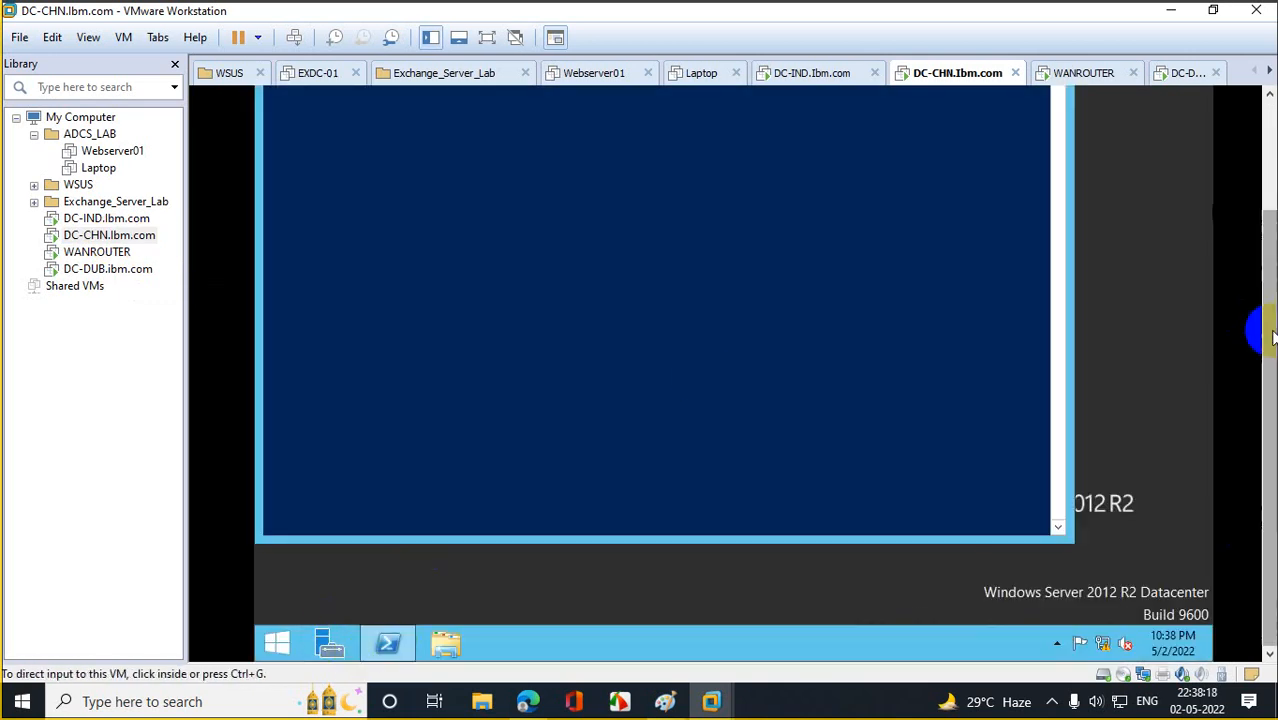
pyautogui.moveTo(1270, 337); pyautogui.dragTo(1252, 200)
pyautogui.click(681, 257)
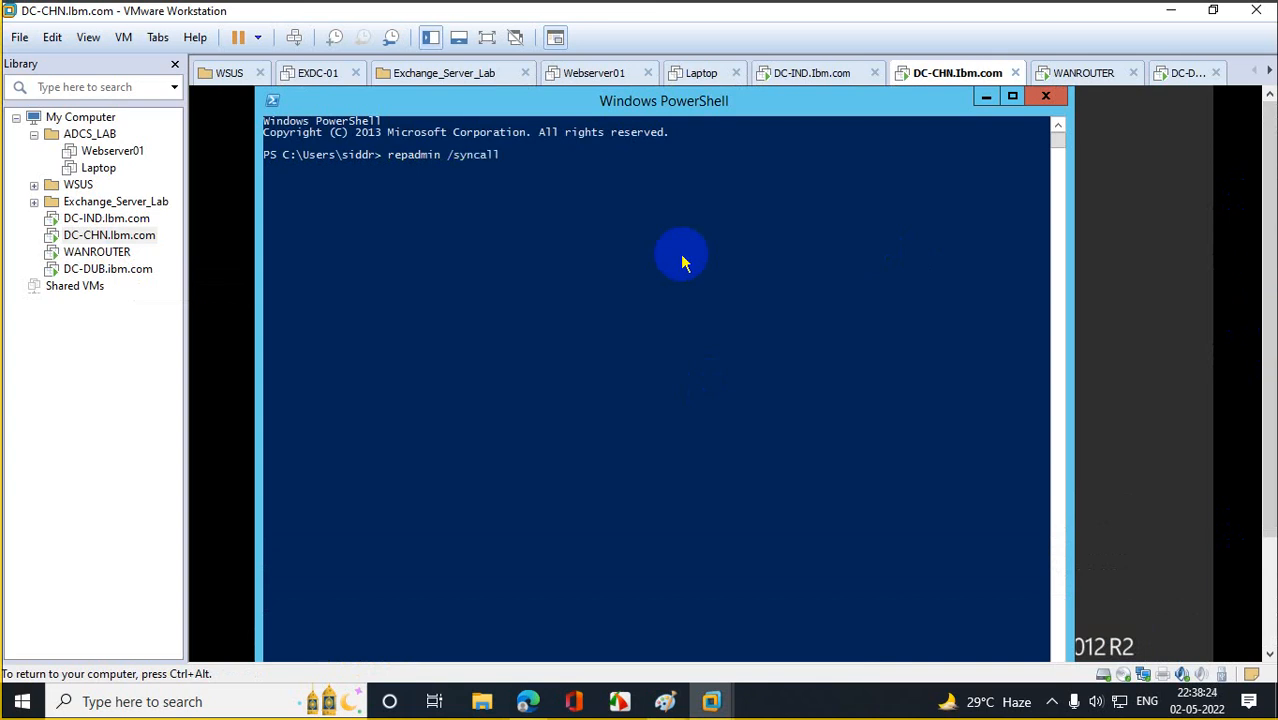
pyautogui.press('Return')
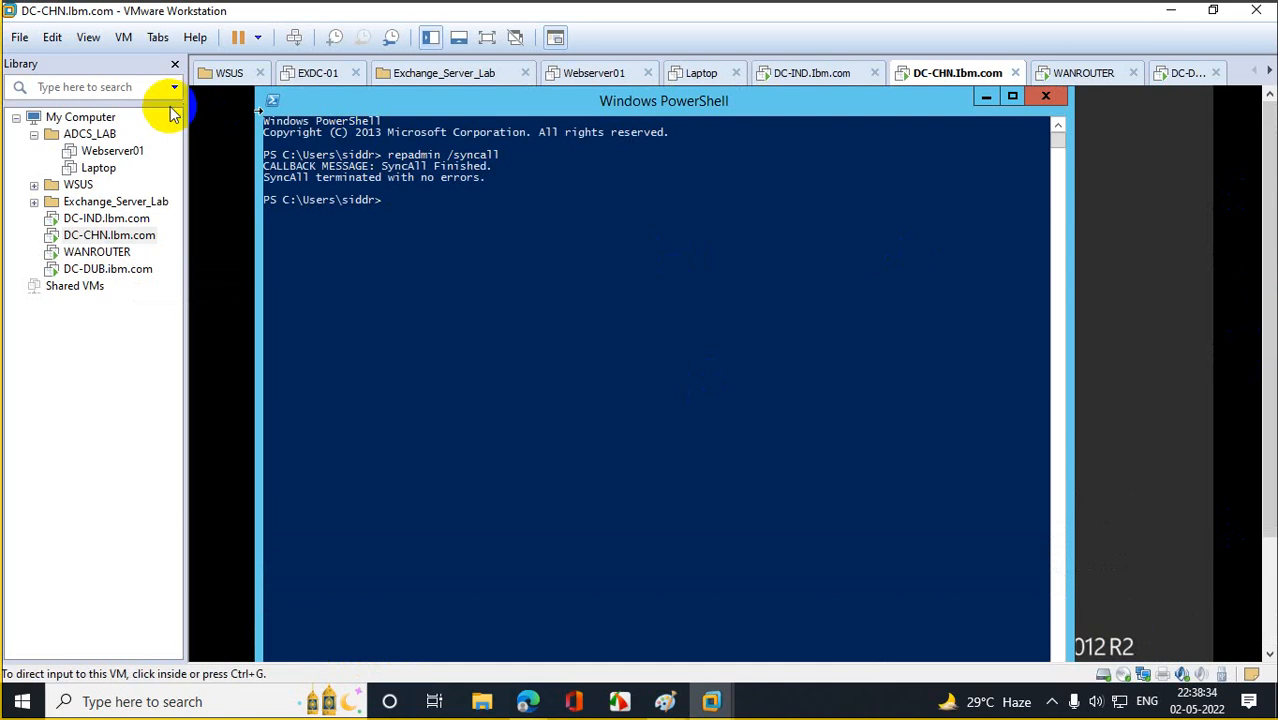
pyautogui.click(135, 270)
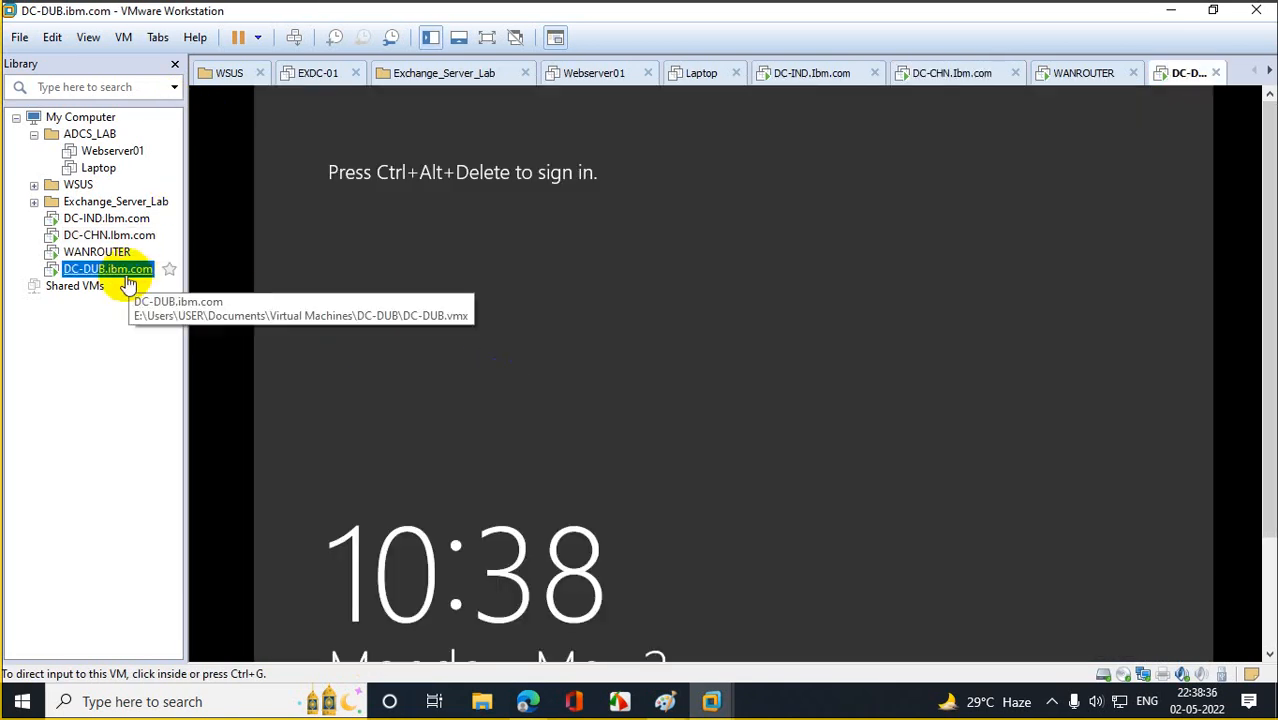
# Send Ctrl+Alt+Del to DC-DUB and sign in with the administrator password.
pyautogui.rightClick(148, 270)
pyautogui.click(214, 451)
pyautogui.click(767, 338)
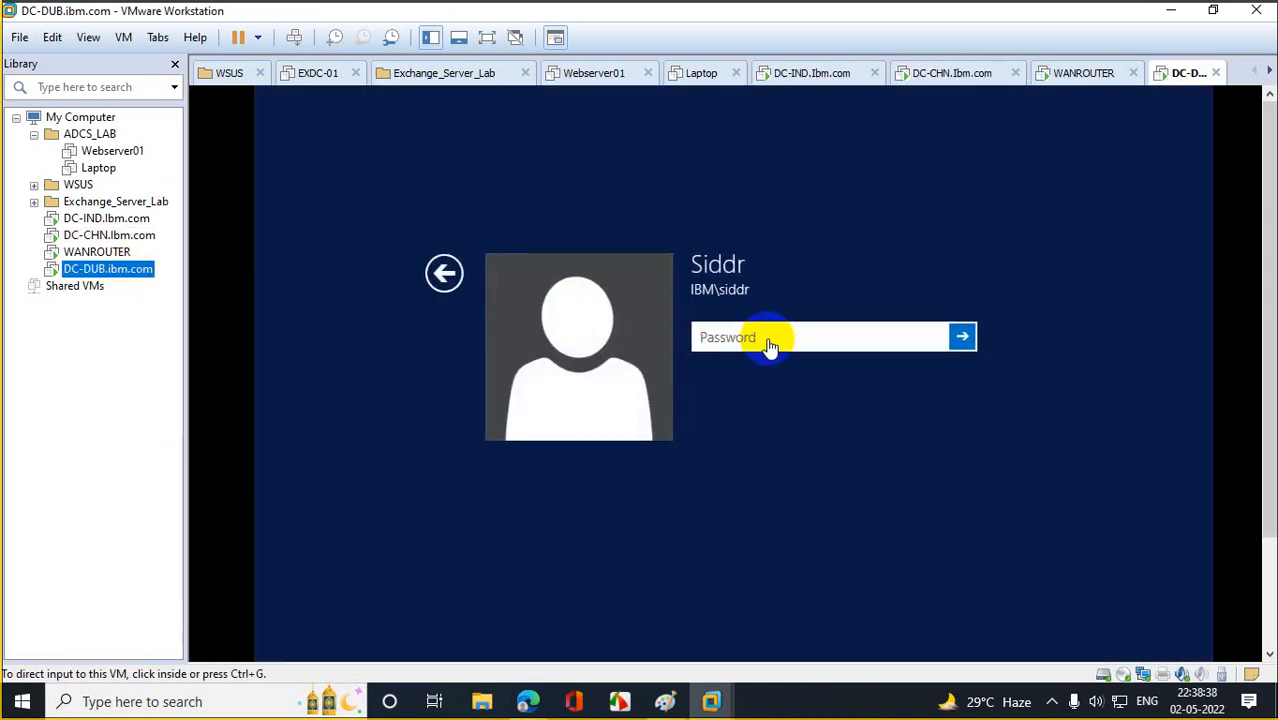
pyautogui.write('Pa••••')
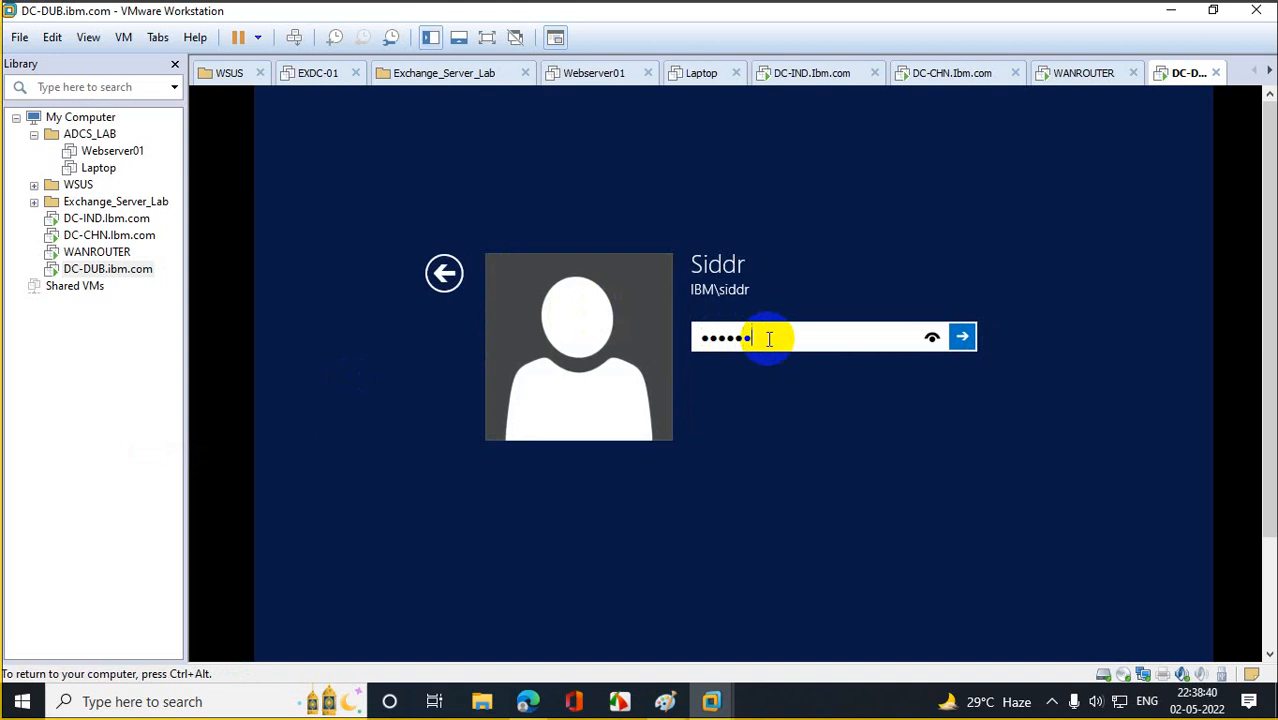
pyautogui.write('•••••••')
pyautogui.press('Return')
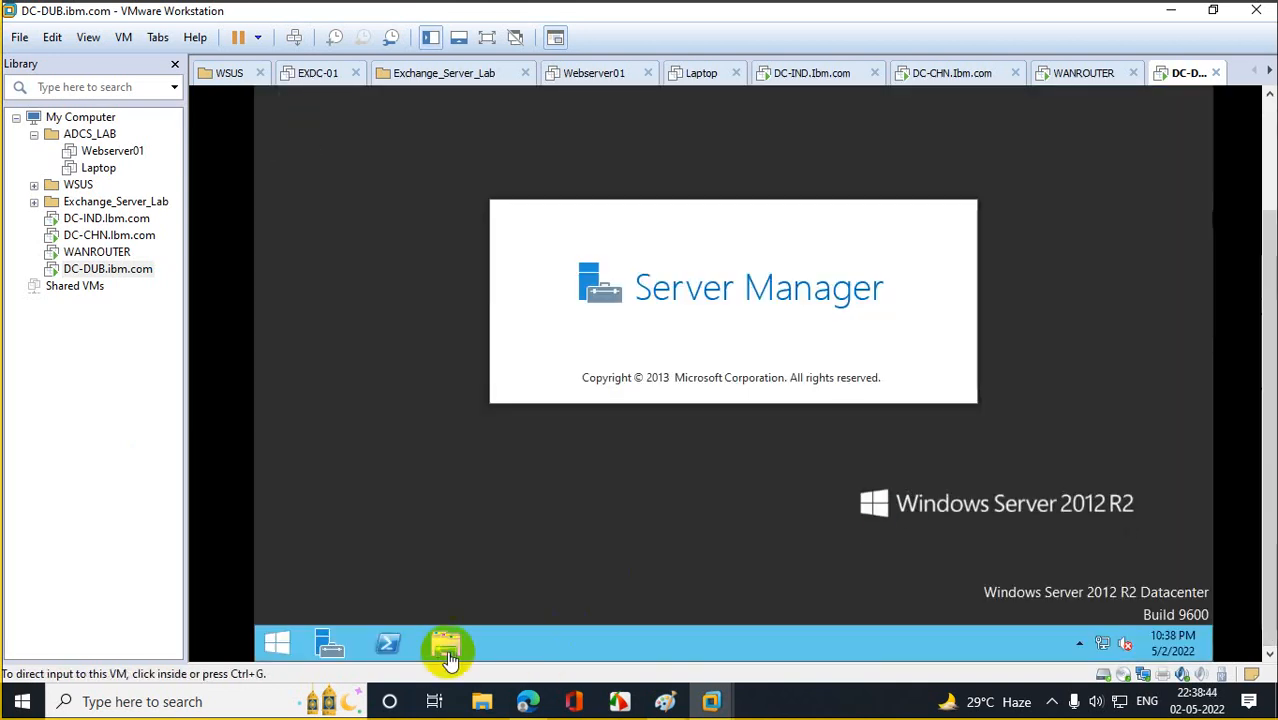
# Run repadmin /syncall in PowerShell on DC-DUB, then return to DC-IND.
pyautogui.click(390, 645)
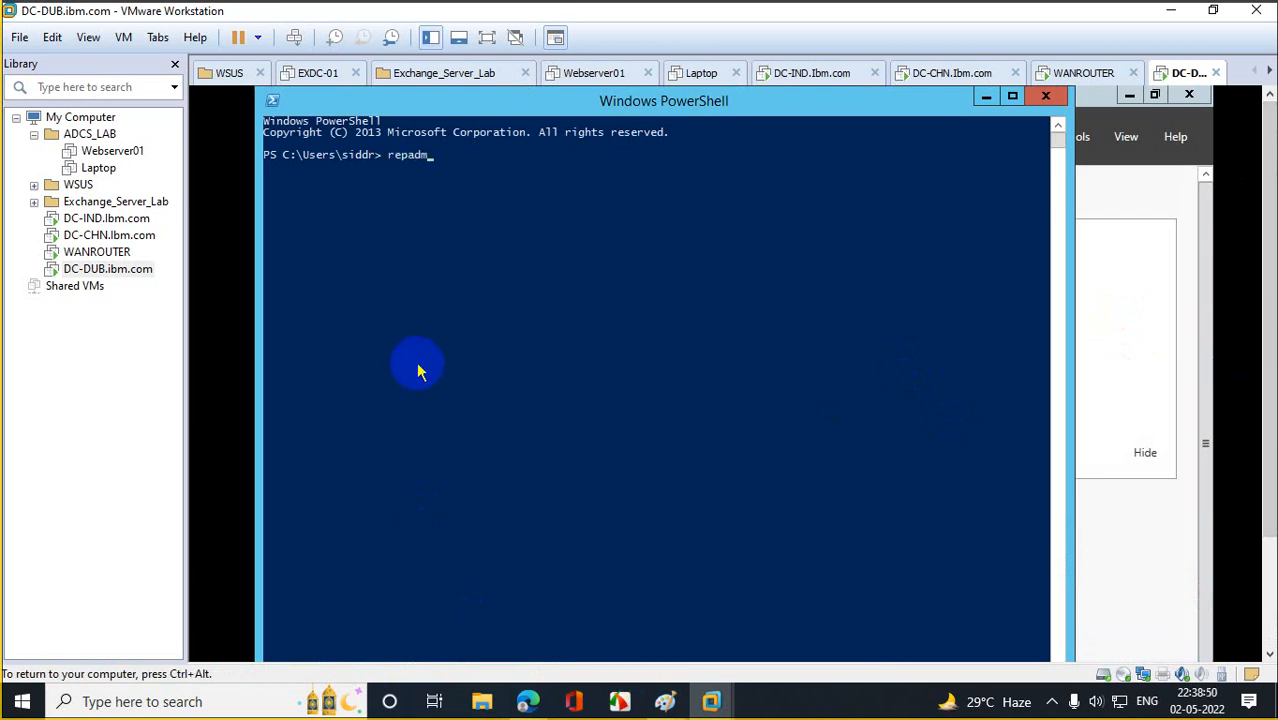
pyautogui.write('repadmin /syncall')
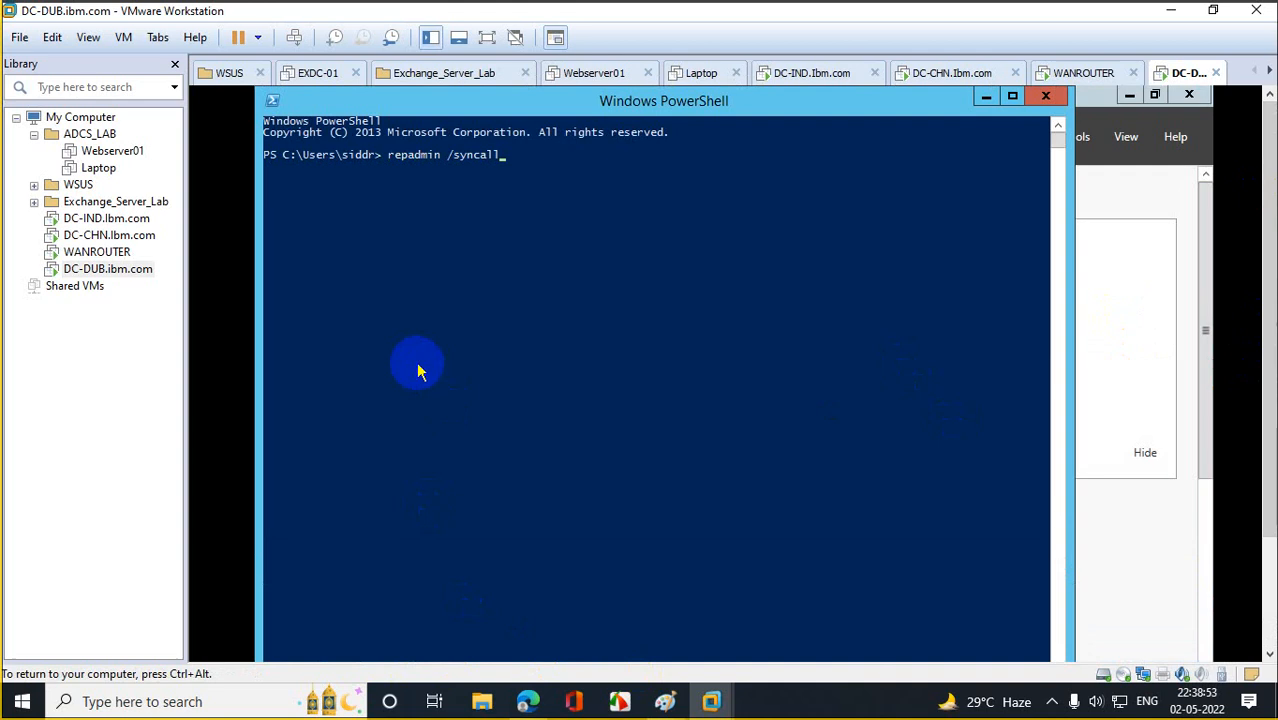
pyautogui.press('Return')
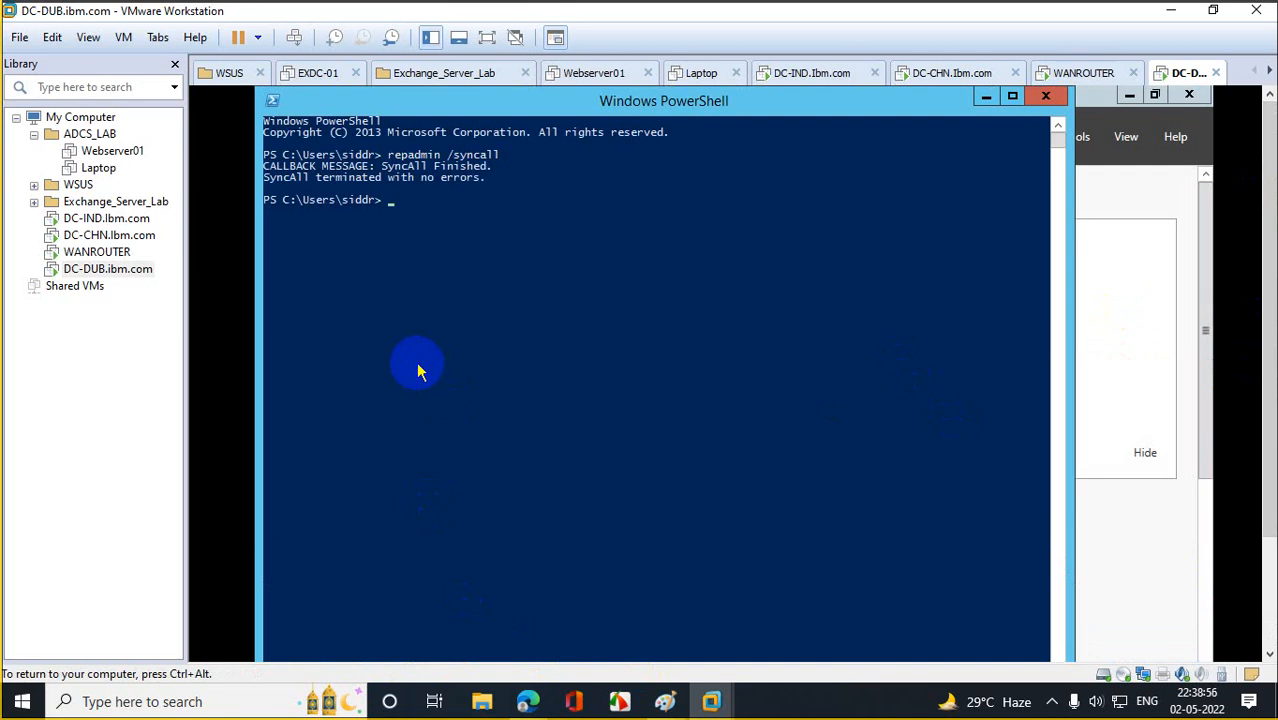
pyautogui.click(118, 218)
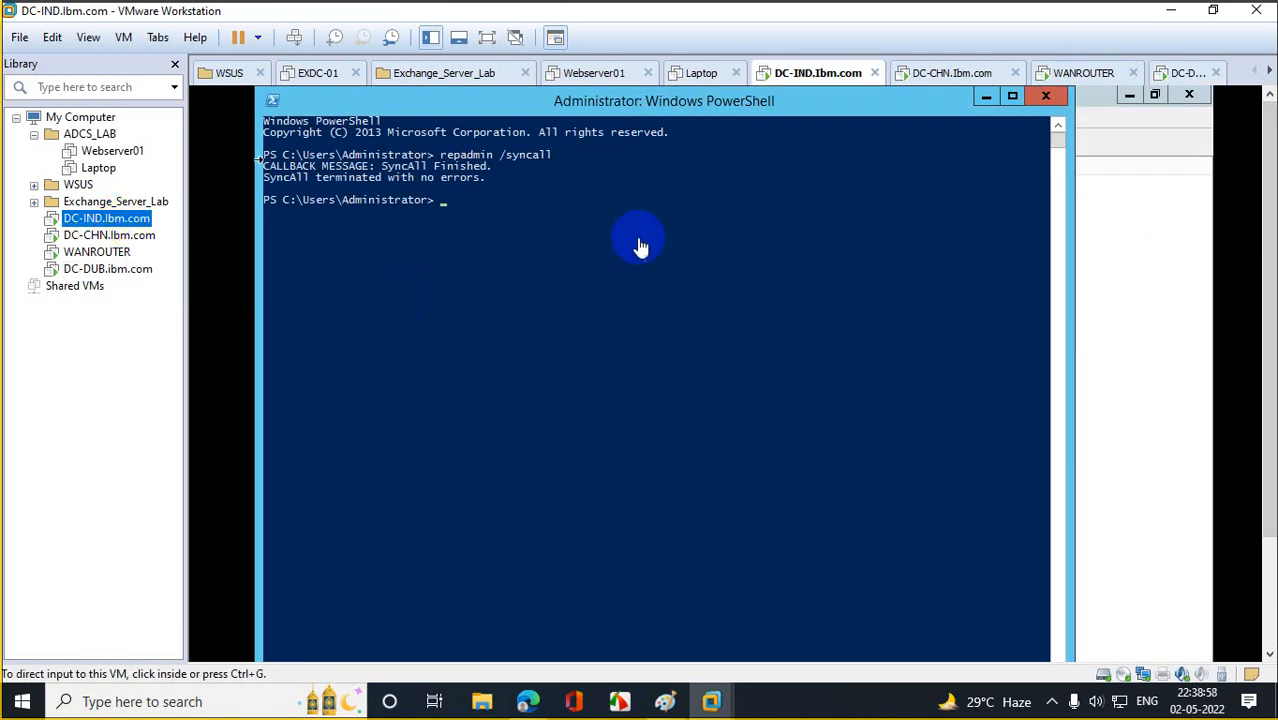
# Minimize PowerShell on DC-IND and launch dsa.msc from the Run prompt.
pyautogui.click(986, 96)
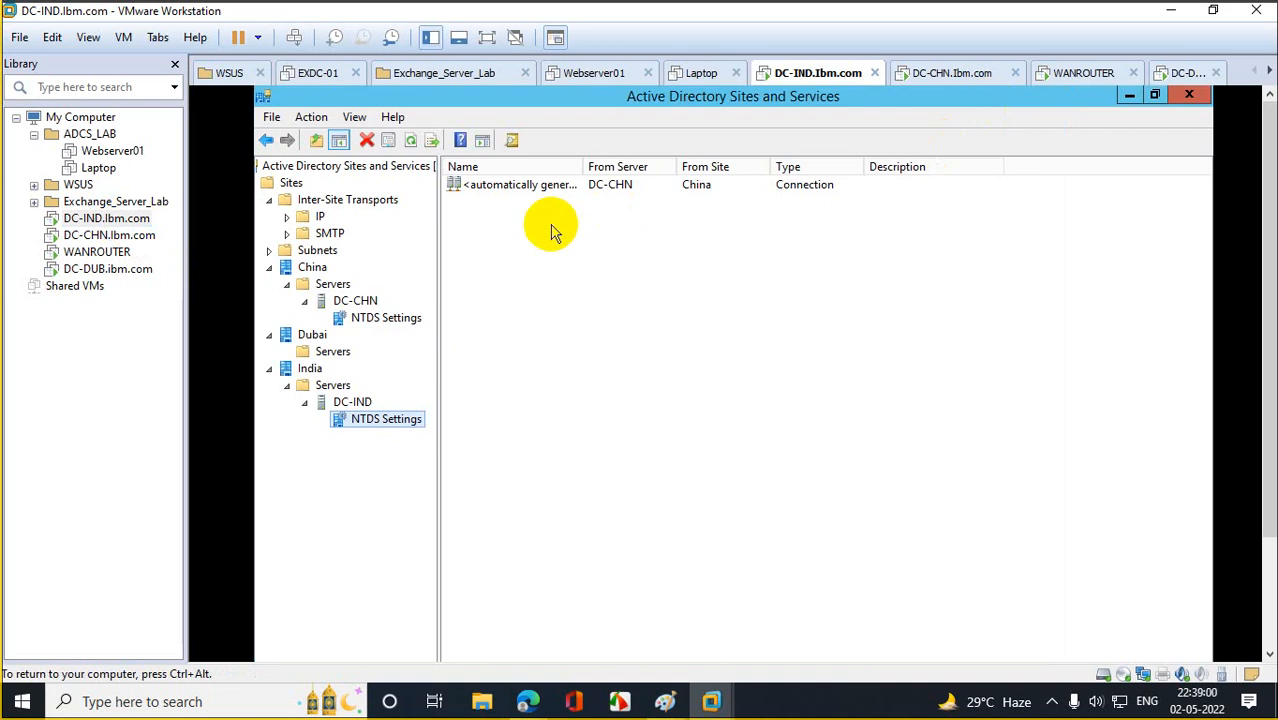
pyautogui.moveTo(1270, 176); pyautogui.dragTo(1270, 318)
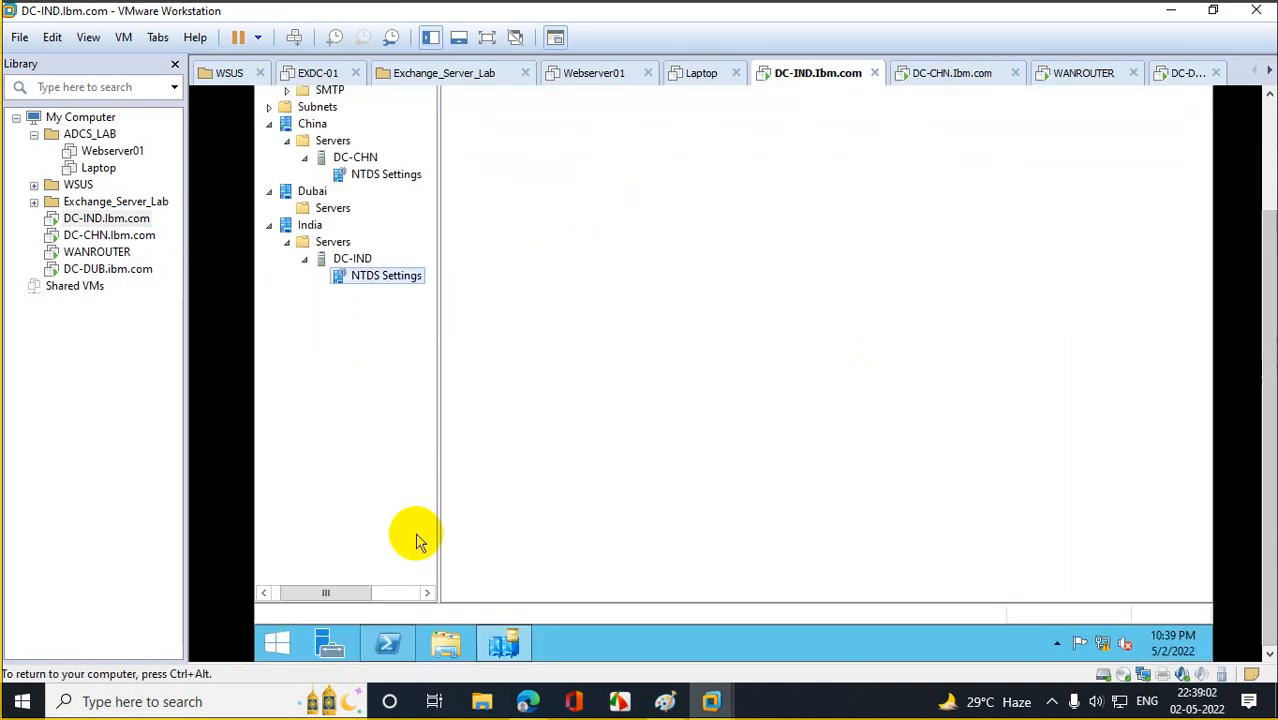
pyautogui.click(277, 643)
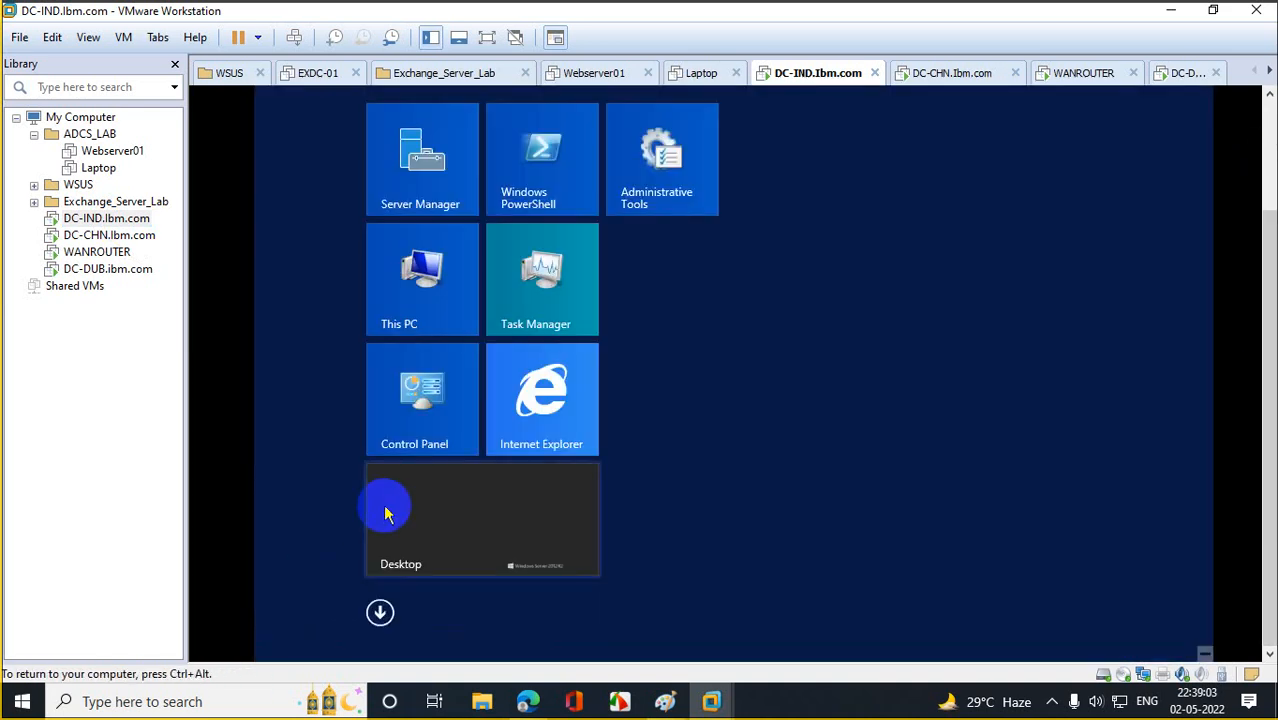
pyautogui.click(465, 275)
pyautogui.rightClick(275, 641)
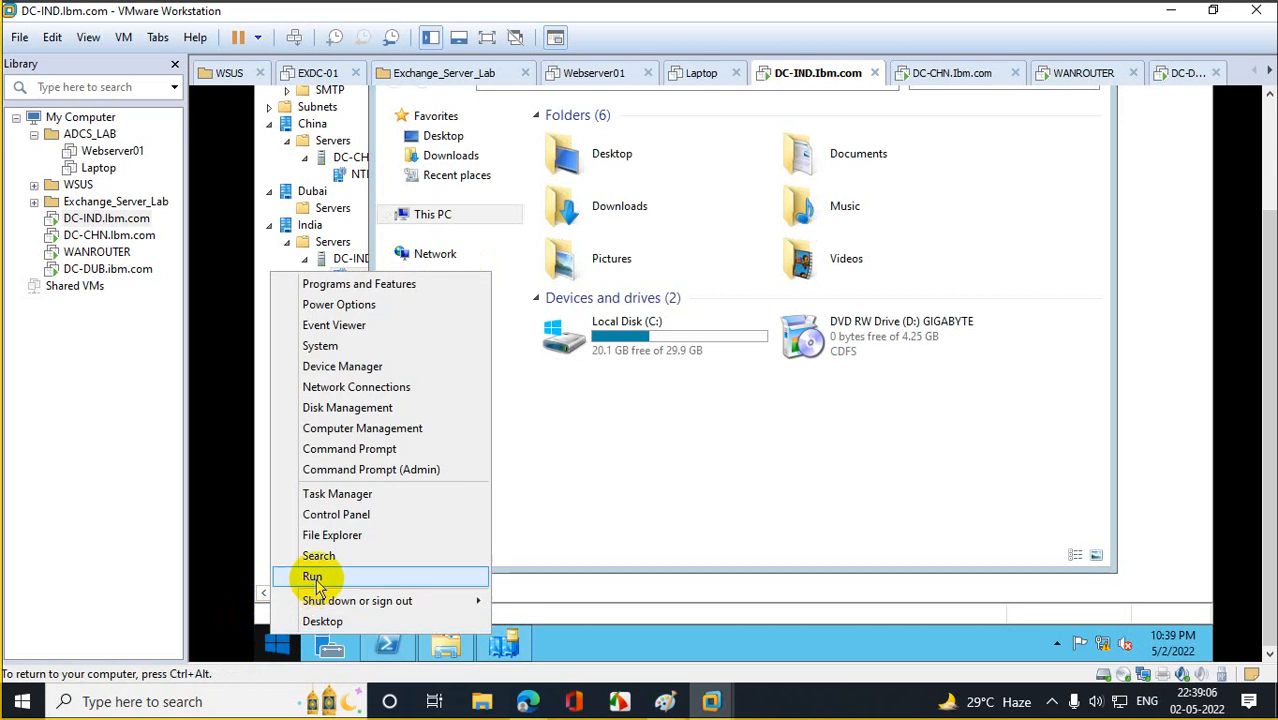
pyautogui.click(313, 578)
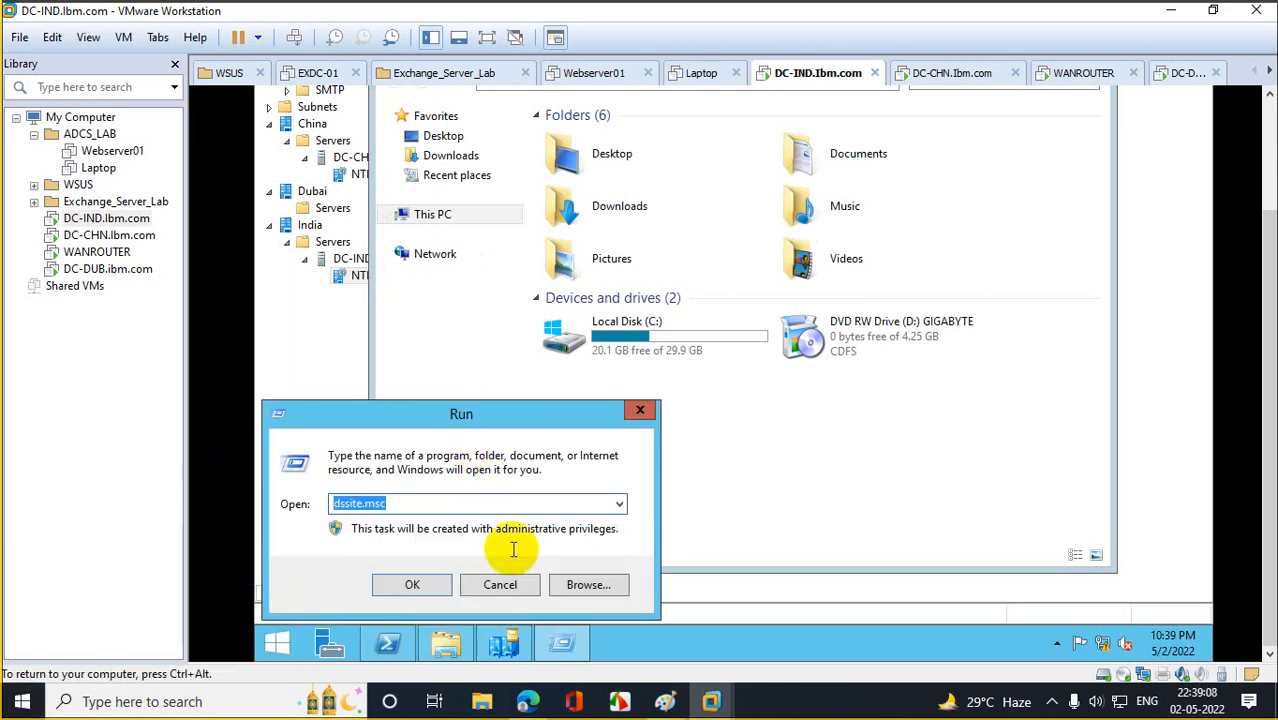
pyautogui.write('dsa.m')
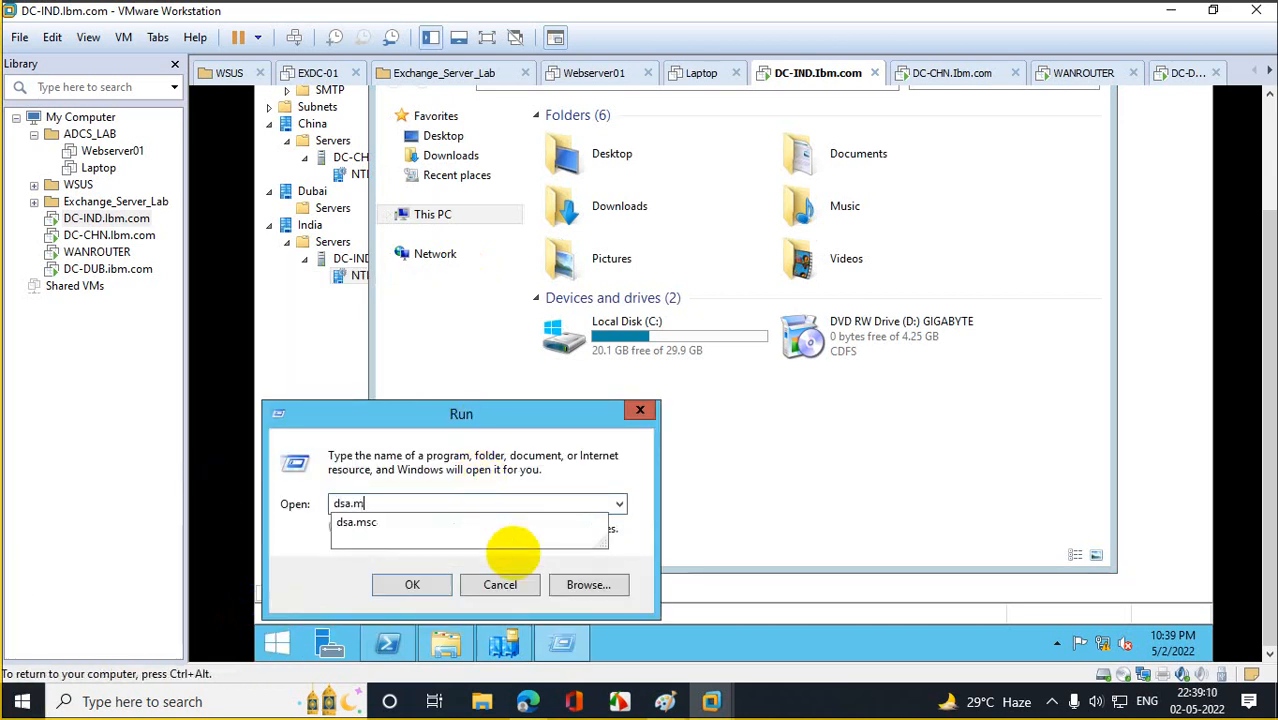
pyautogui.write('sc')
pyautogui.press('Return')
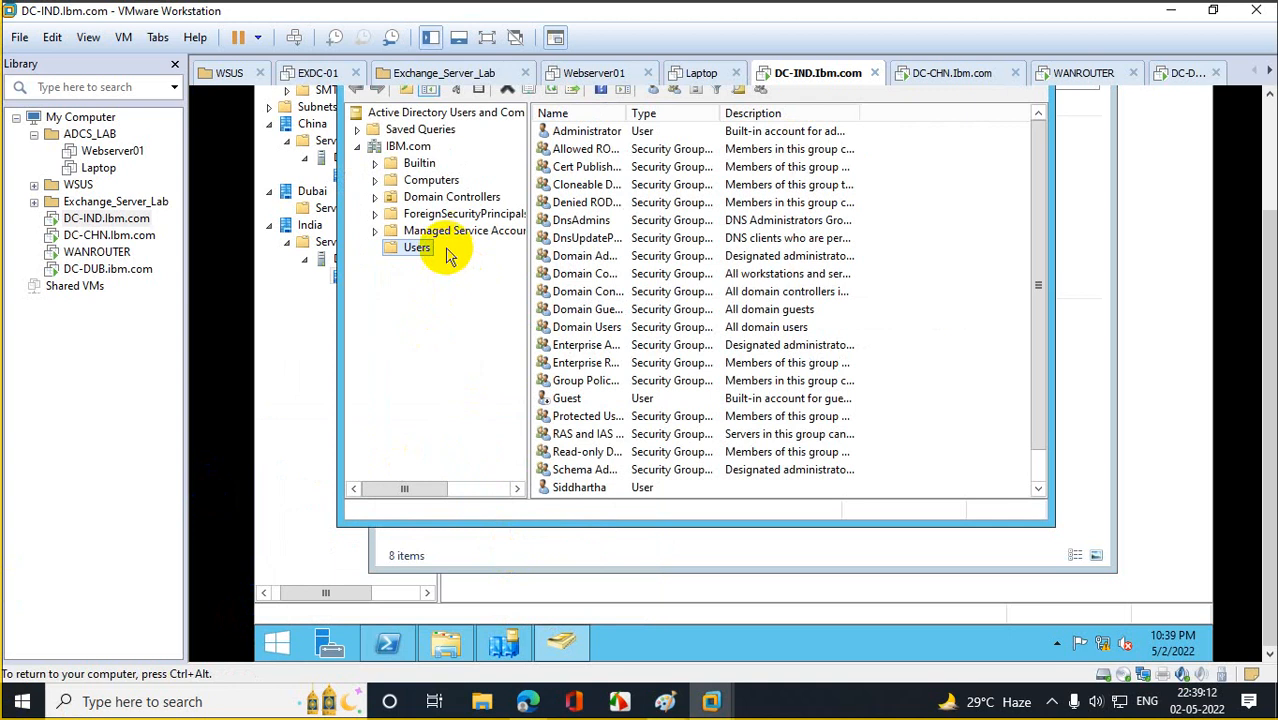
# Start a new user in the Users container, entering its name and logon name.
pyautogui.rightClick(420, 250)
pyautogui.moveTo(520, 308)
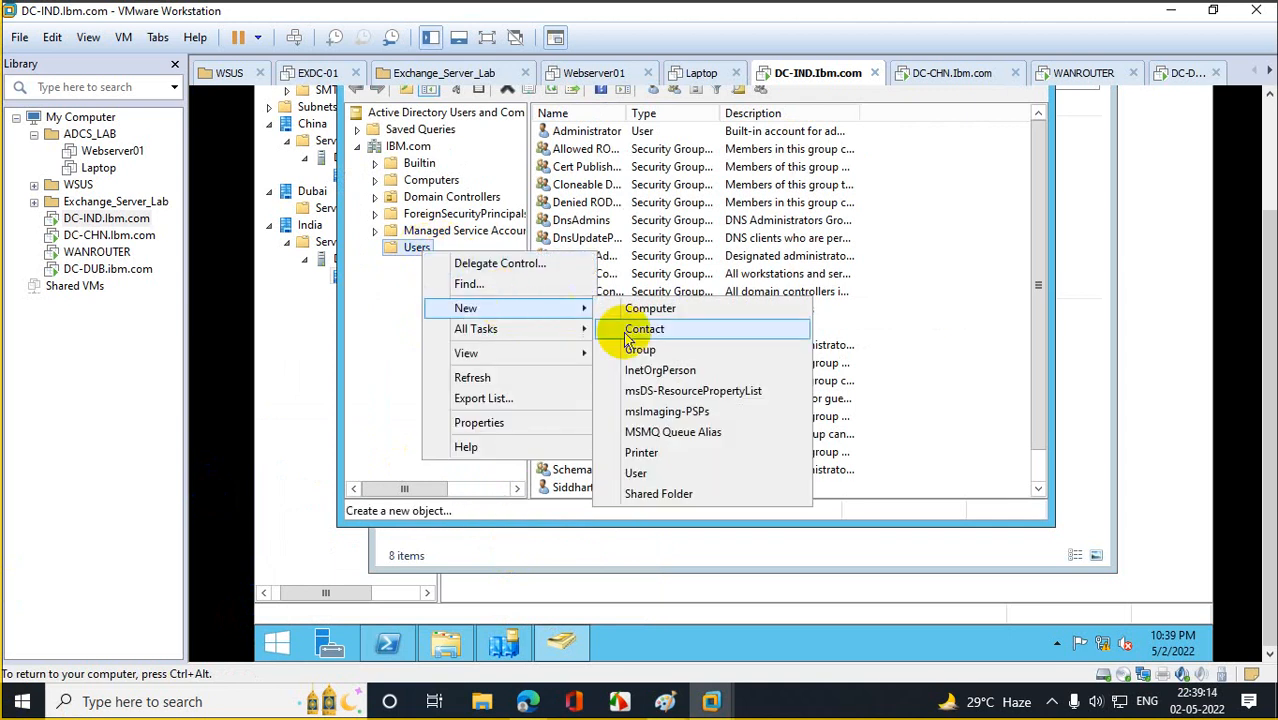
pyautogui.click(636, 473)
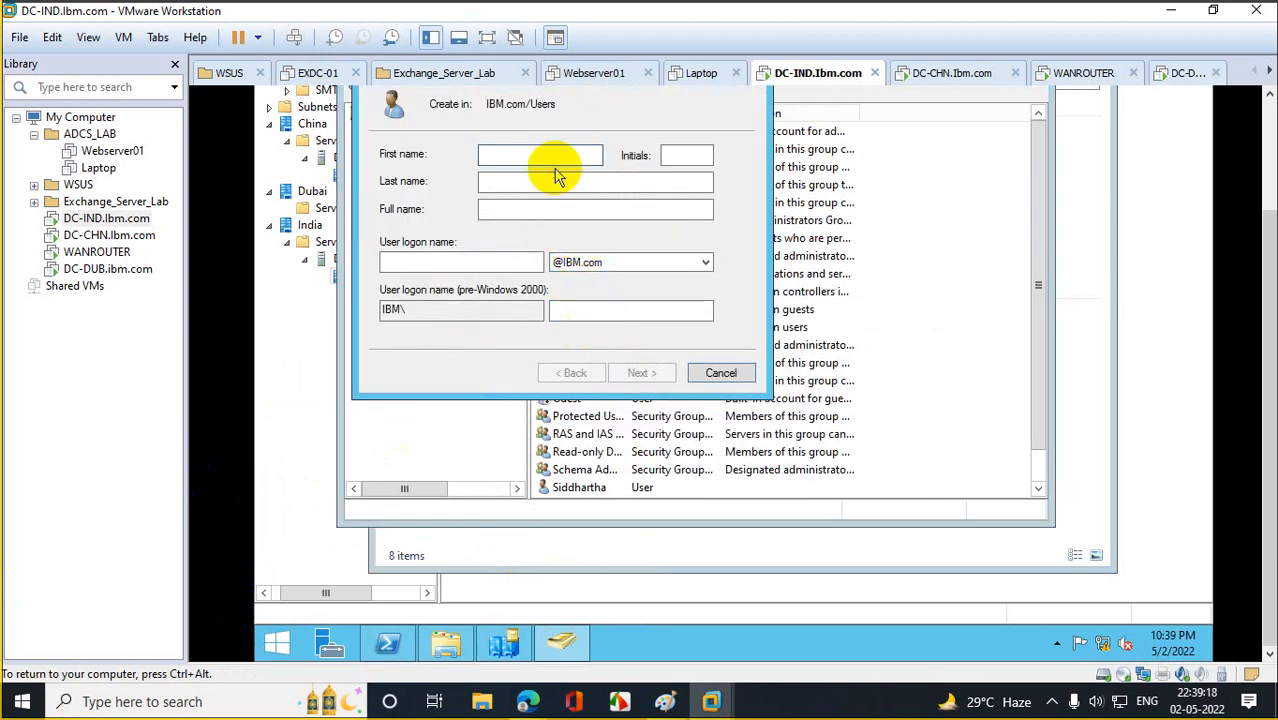
pyautogui.write('Viswa')
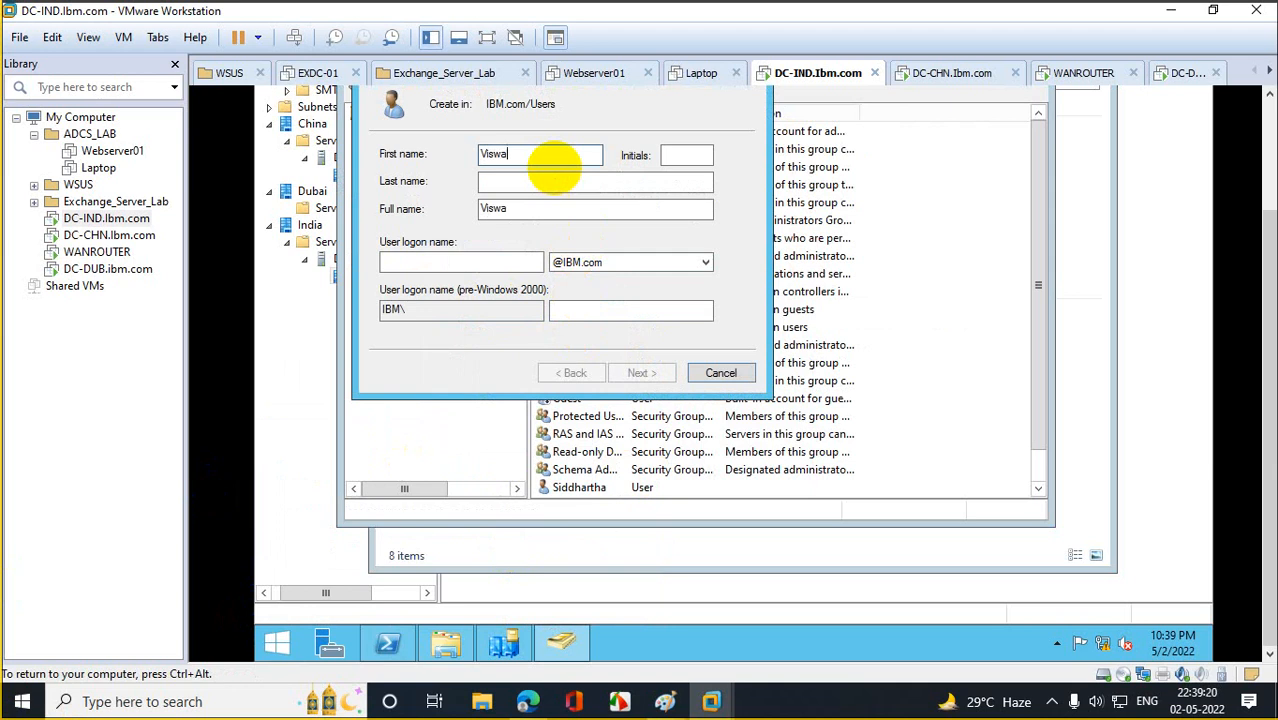
pyautogui.press('Tab')
pyautogui.press('Tab')
pyautogui.press('Tab')
pyautogui.press('Tab')
pyautogui.press('Tab')
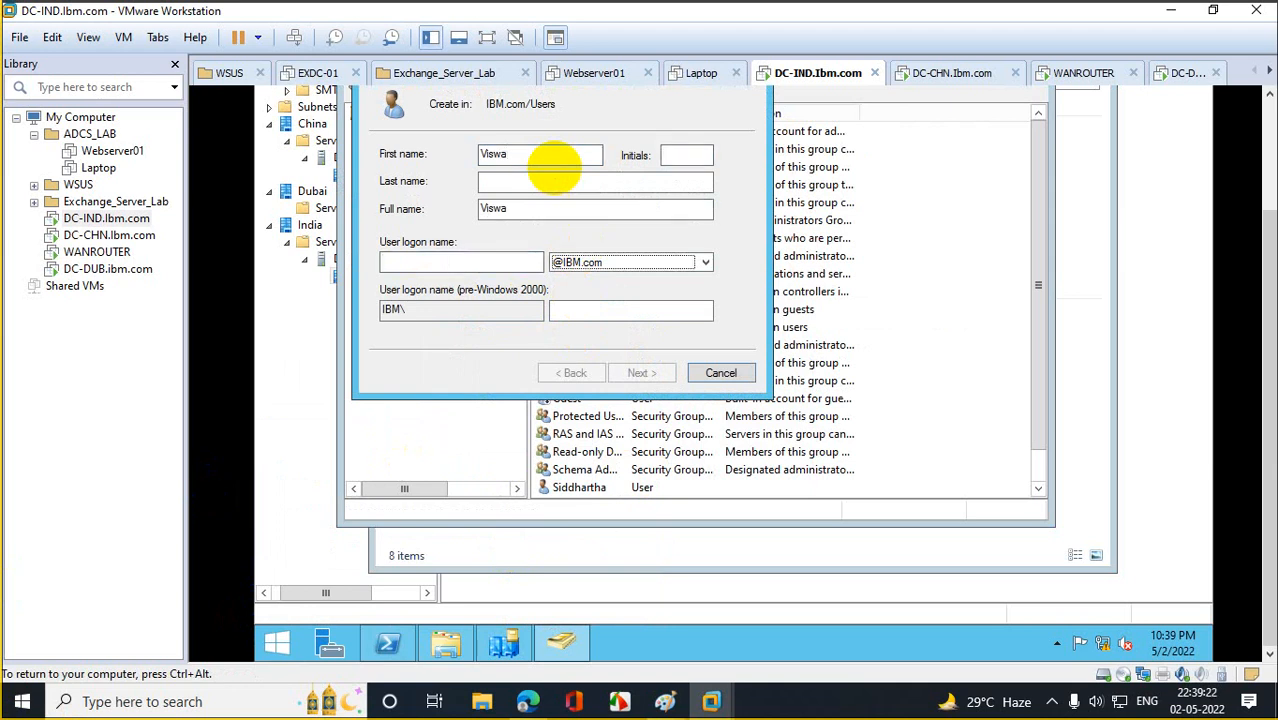
pyautogui.click(415, 260)
pyautogui.write('B')
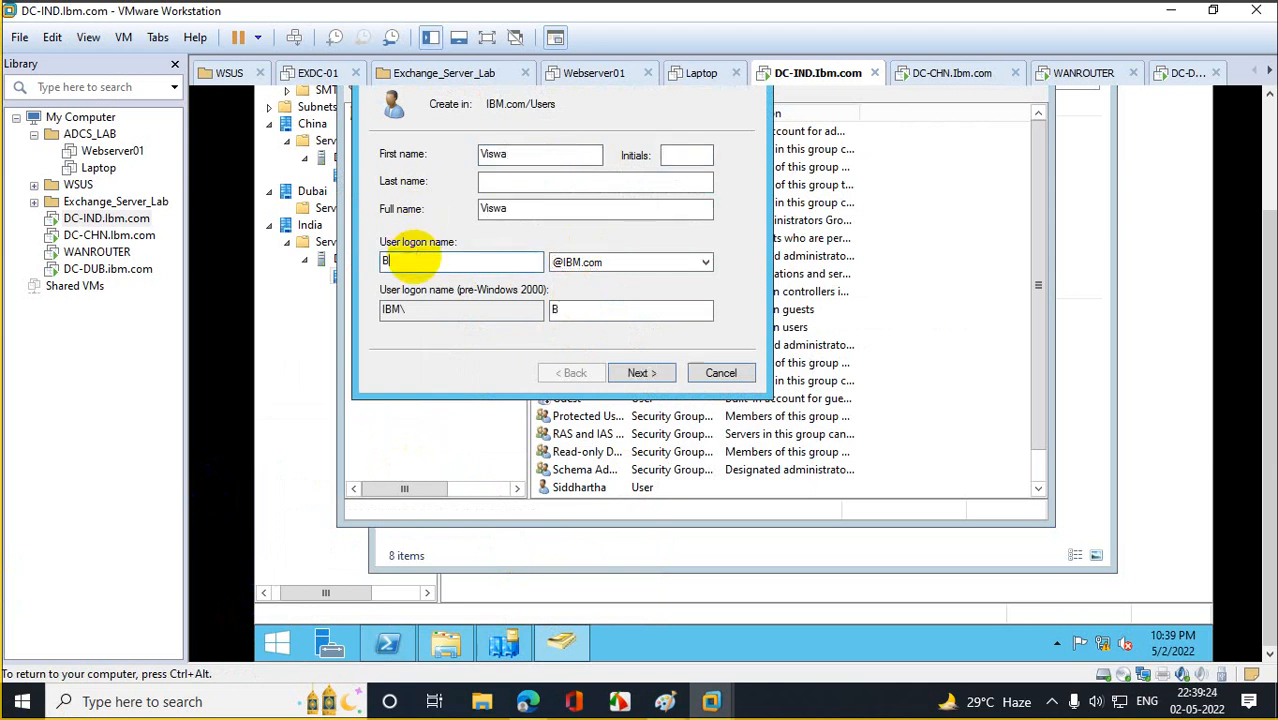
pyautogui.press('BackSpace')
pyautogui.write('Viswa')
pyautogui.click(640, 372)
# Set the user's password to never expire, without change at next logon, and finish creation.
pyautogui.click(470, 218)
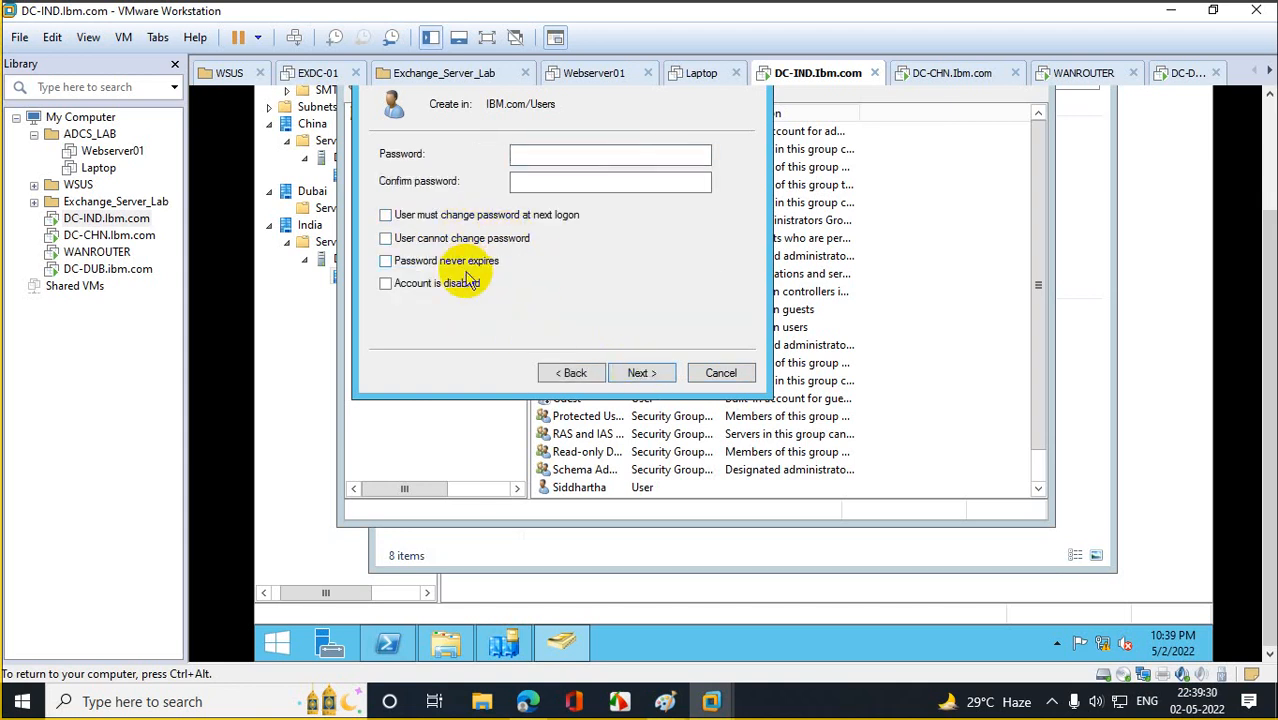
pyautogui.click(490, 260)
pyautogui.click(549, 151)
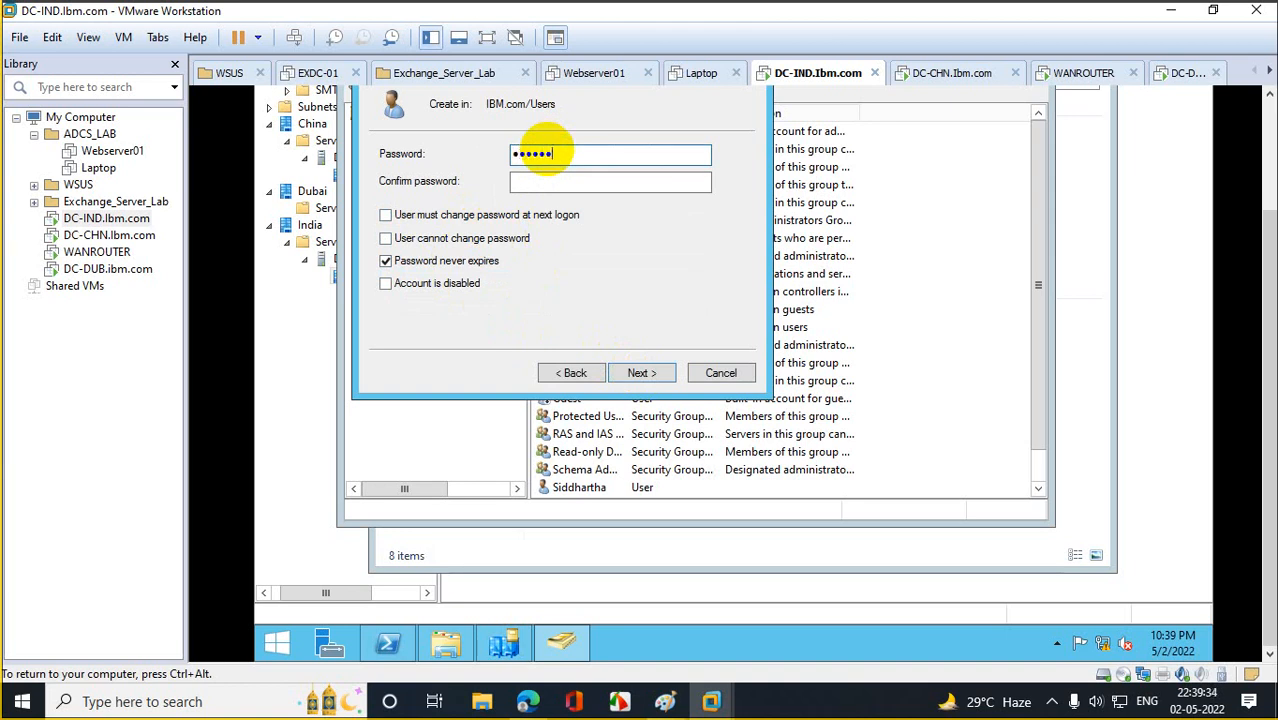
pyautogui.write('••••••••••••')
pyautogui.press('Tab')
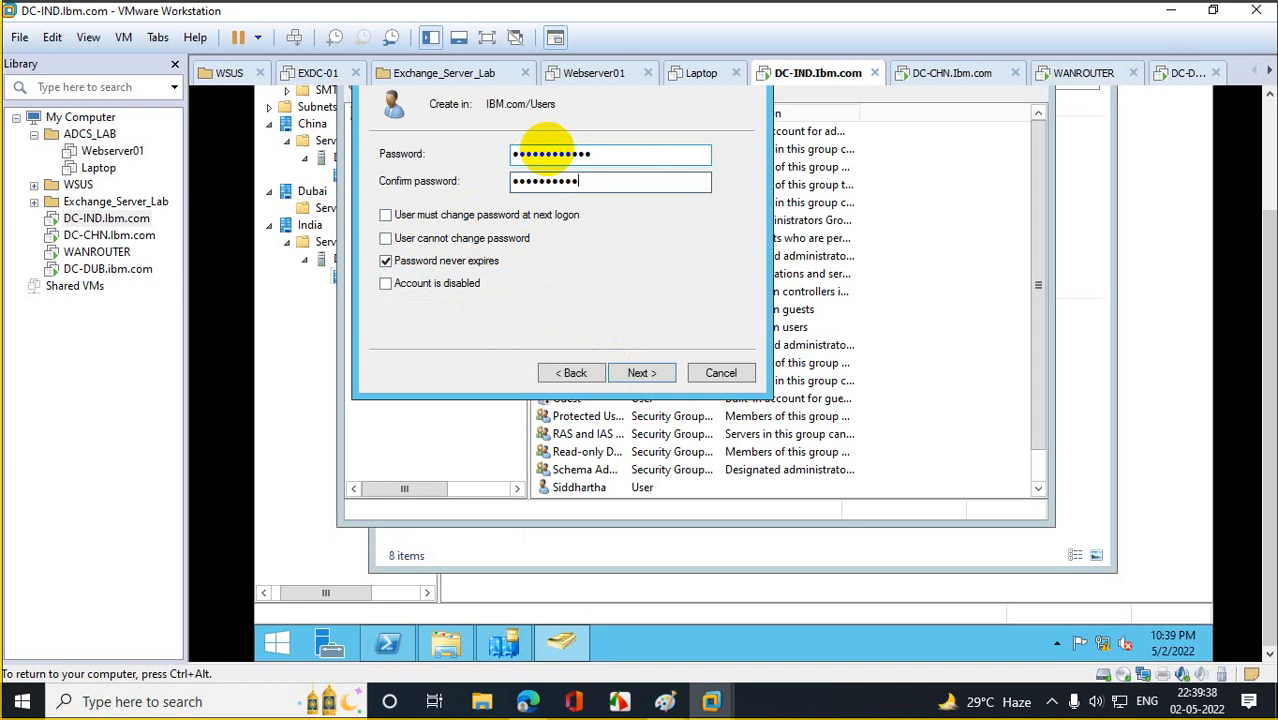
pyautogui.click(643, 372)
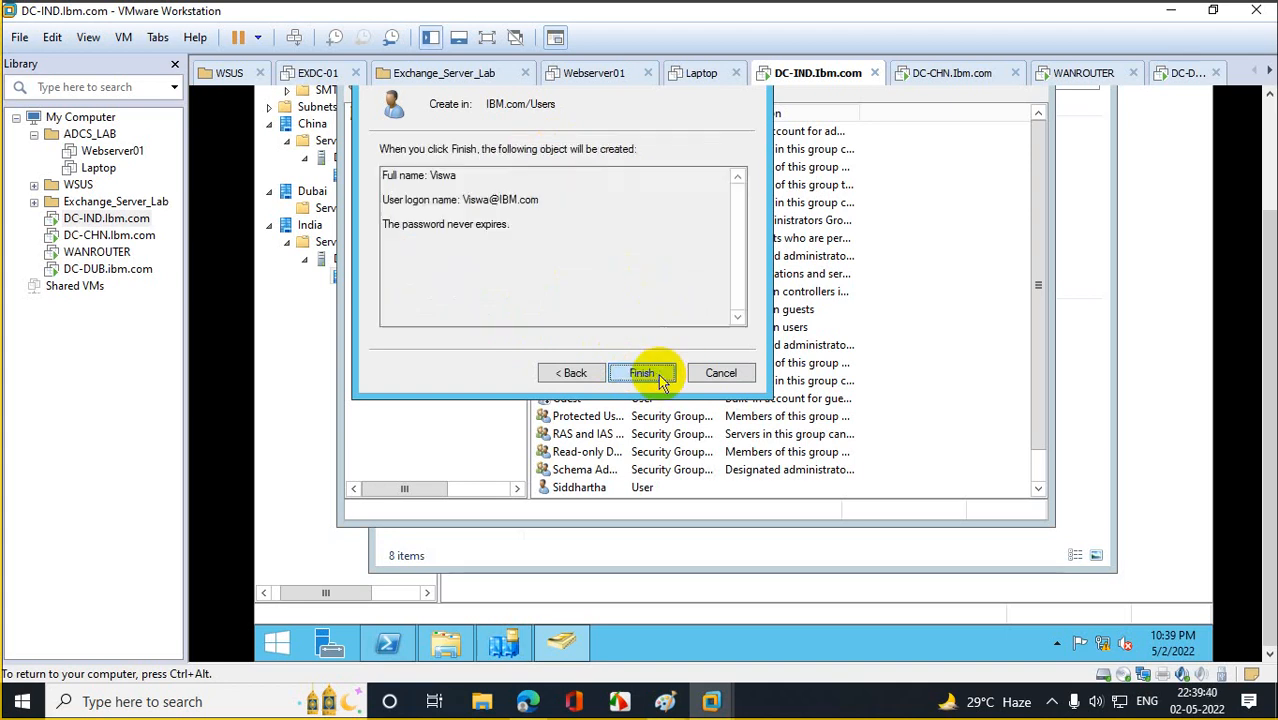
pyautogui.click(643, 372)
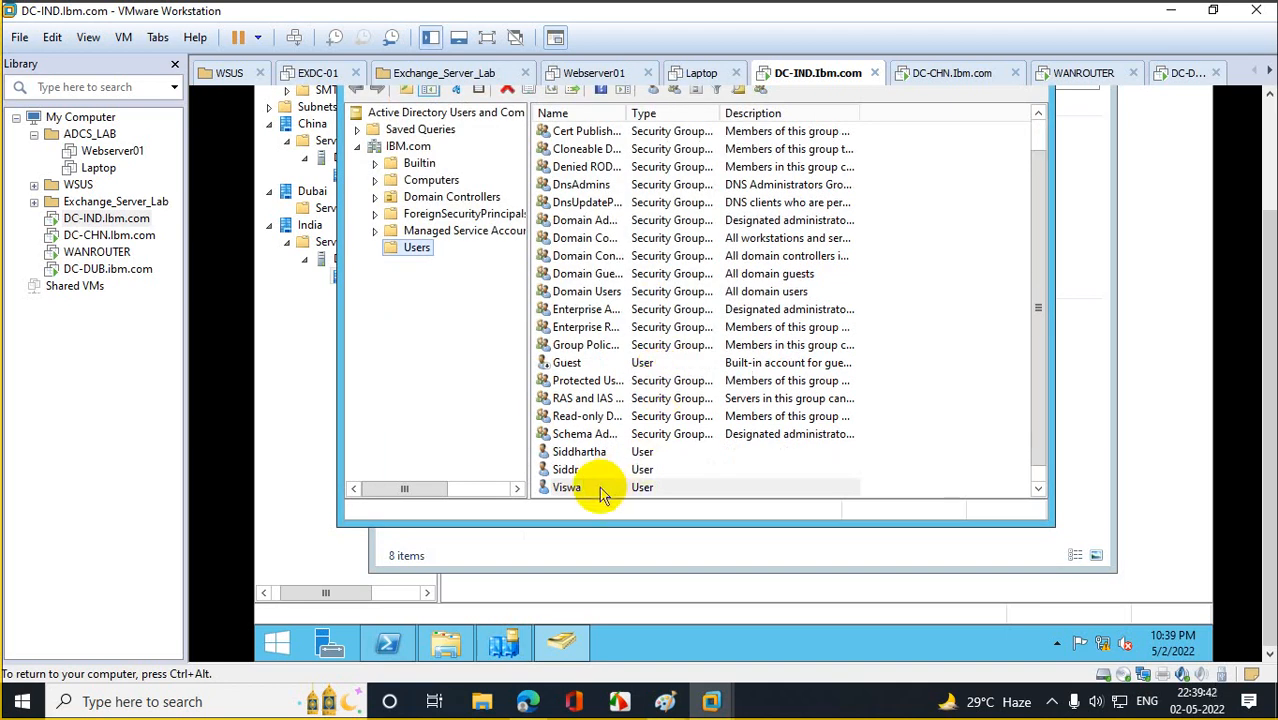
# Check the new user's Member Of groups, then switch to DC-CHN.
pyautogui.doubleClick(599, 487)
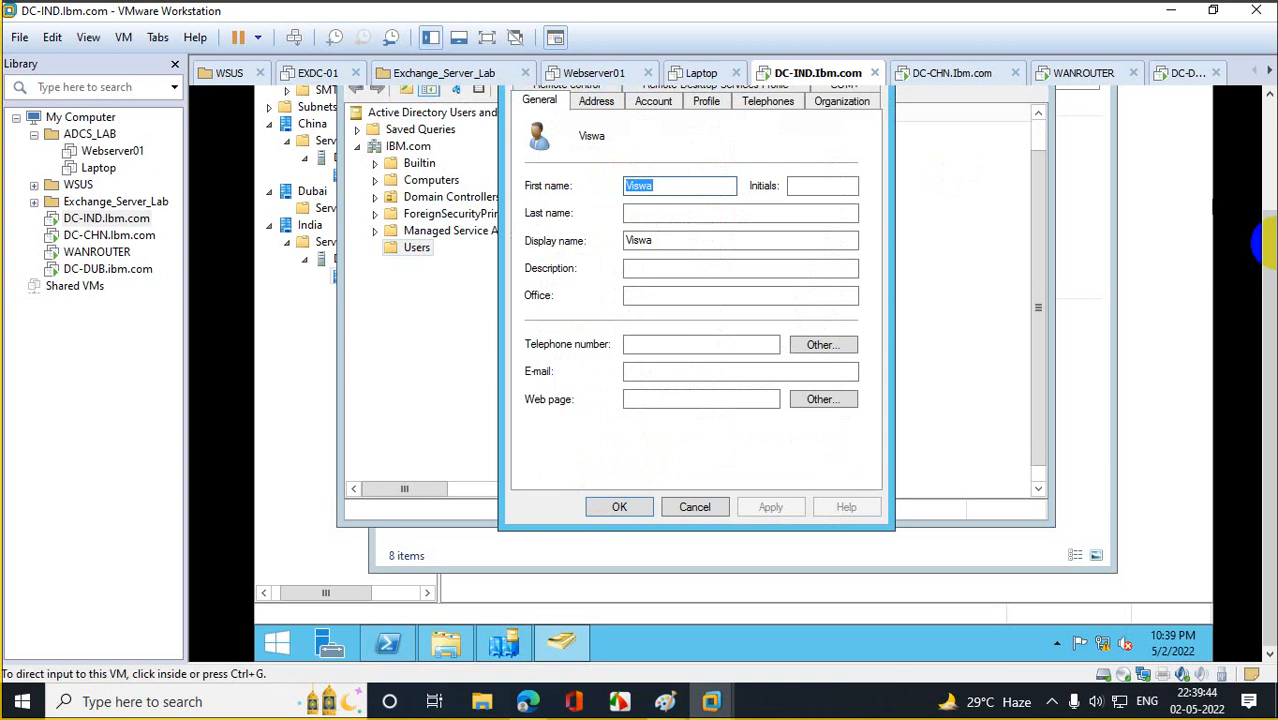
pyautogui.click(600, 143)
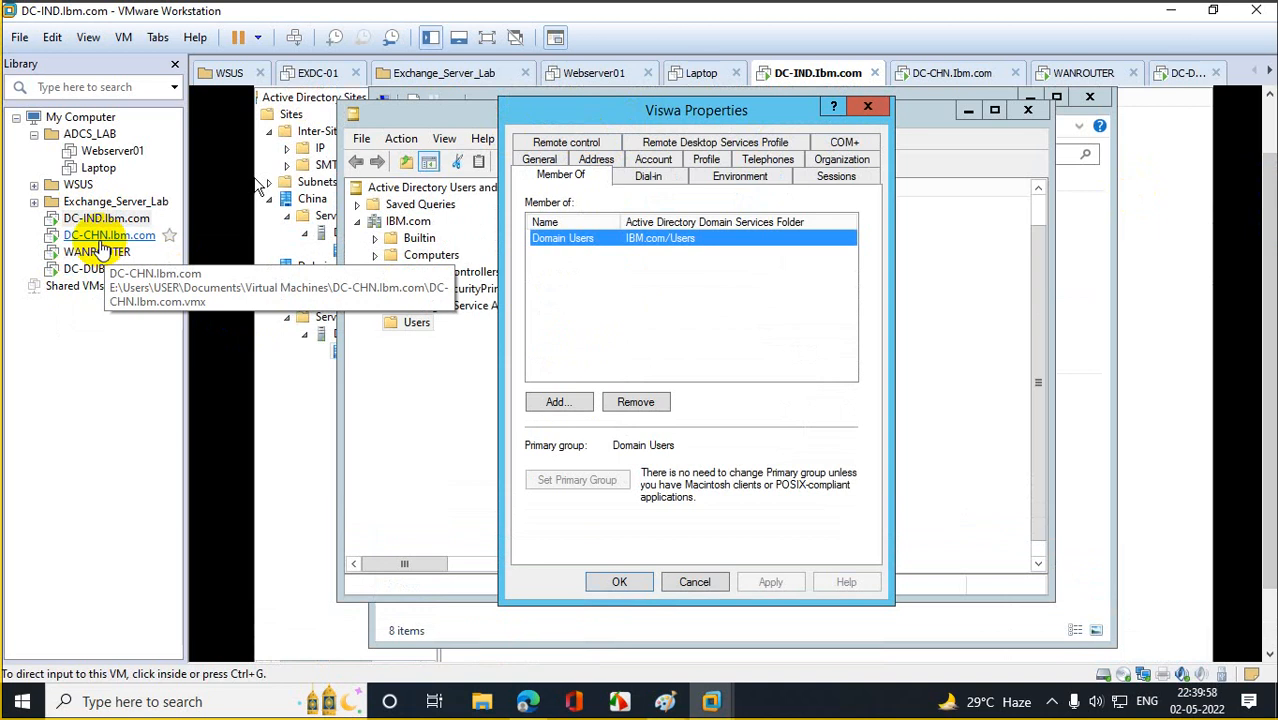
pyautogui.click(100, 244)
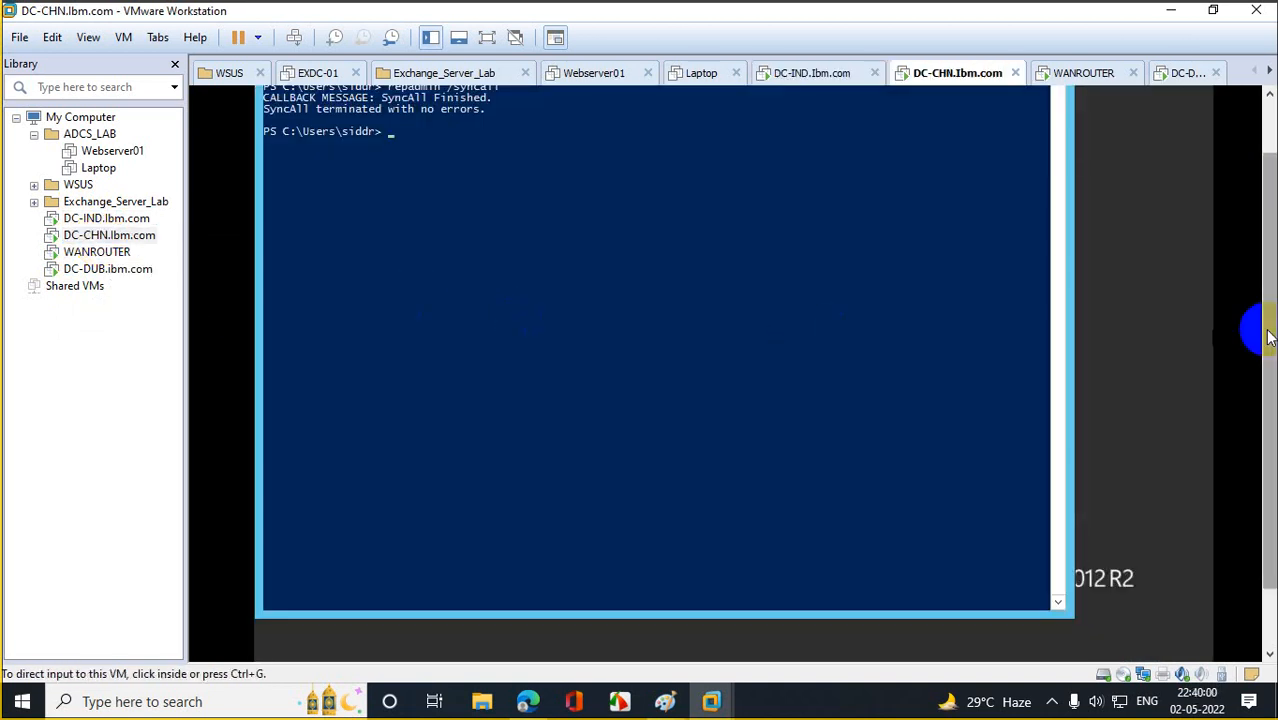
# On DC-CHN, launch dsa.msc and list the IBM.com Users container.
pyautogui.moveTo(1268, 337); pyautogui.dragTo(1268, 360)
pyautogui.rightClick(283, 642)
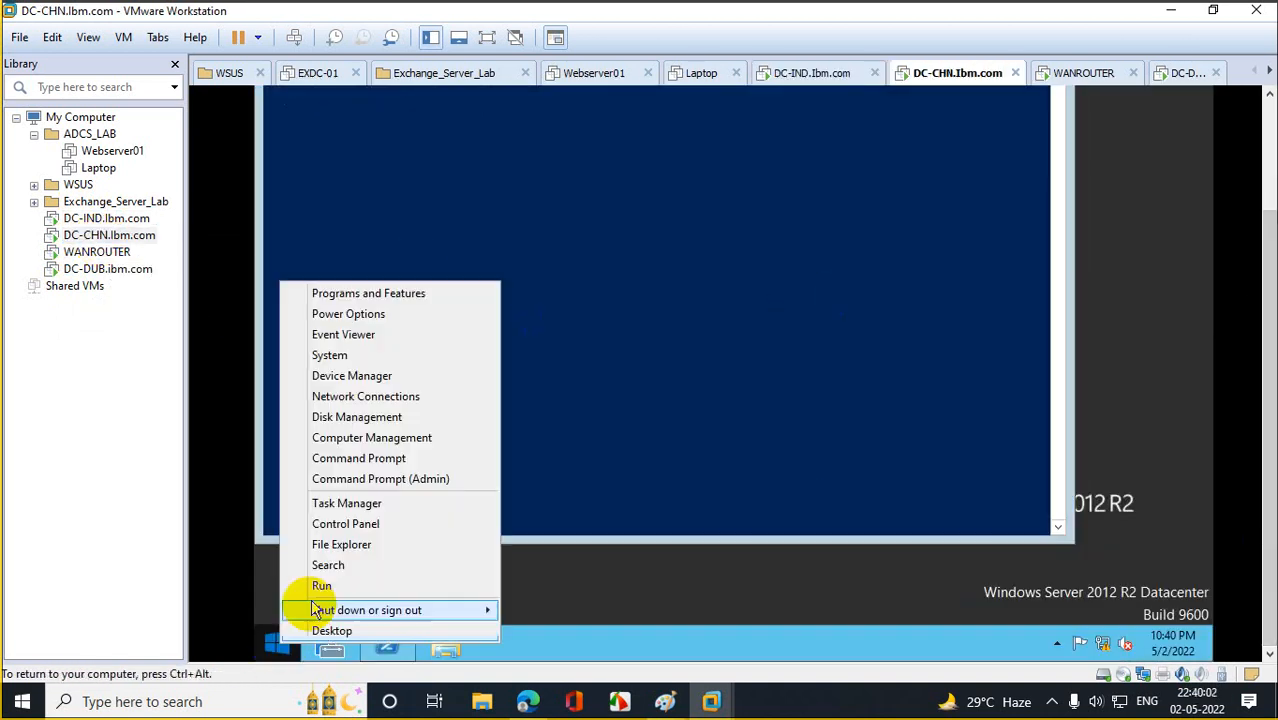
pyautogui.click(322, 585)
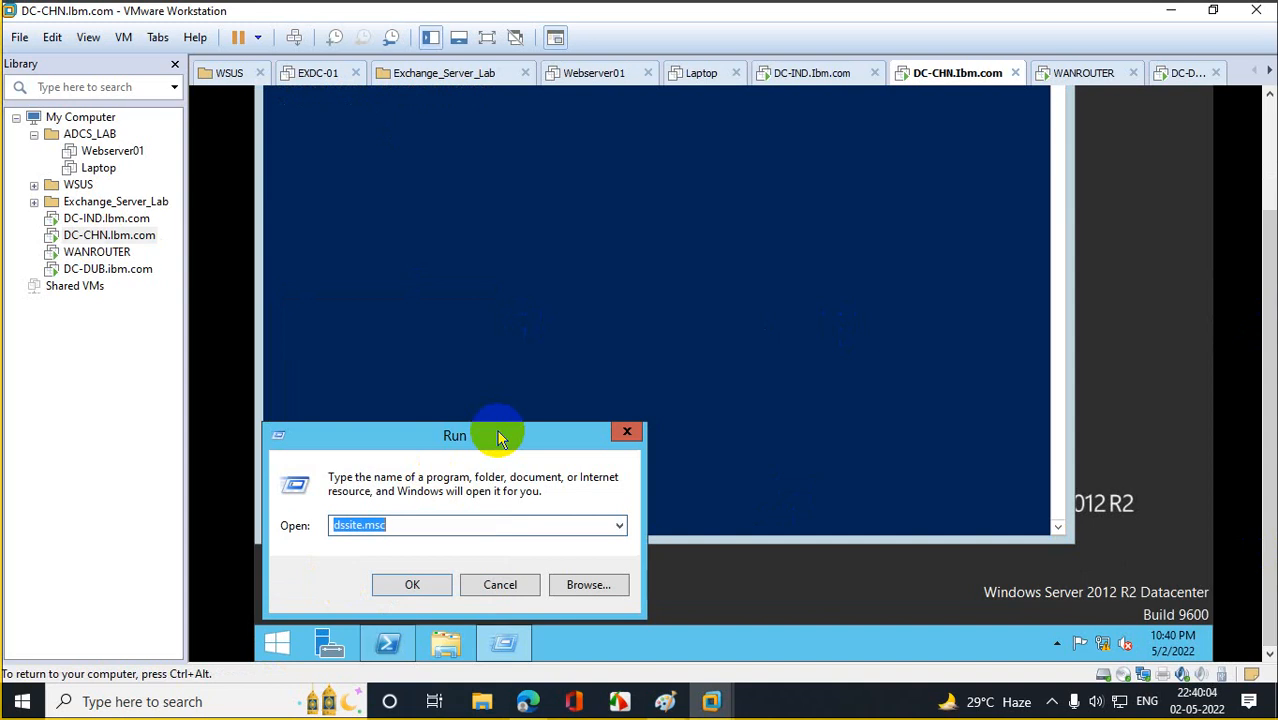
pyautogui.write('dsa')
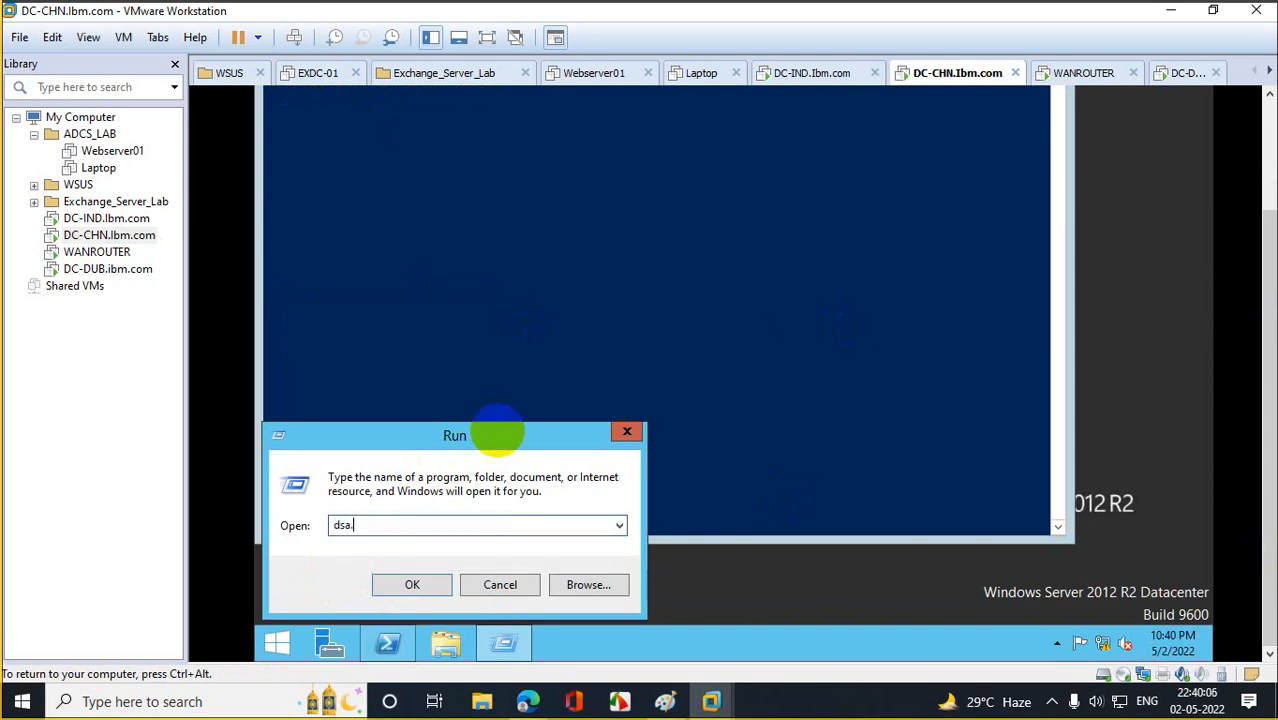
pyautogui.write('.msc')
pyautogui.press('Return')
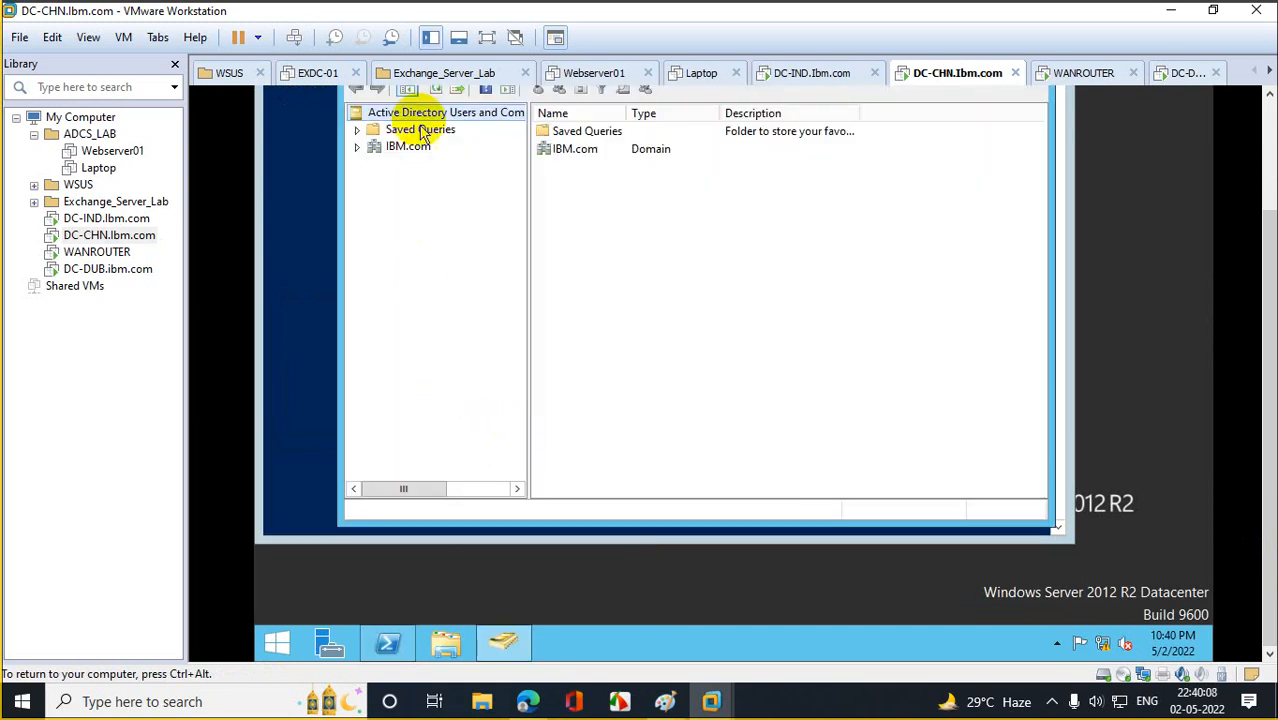
pyautogui.click(357, 146)
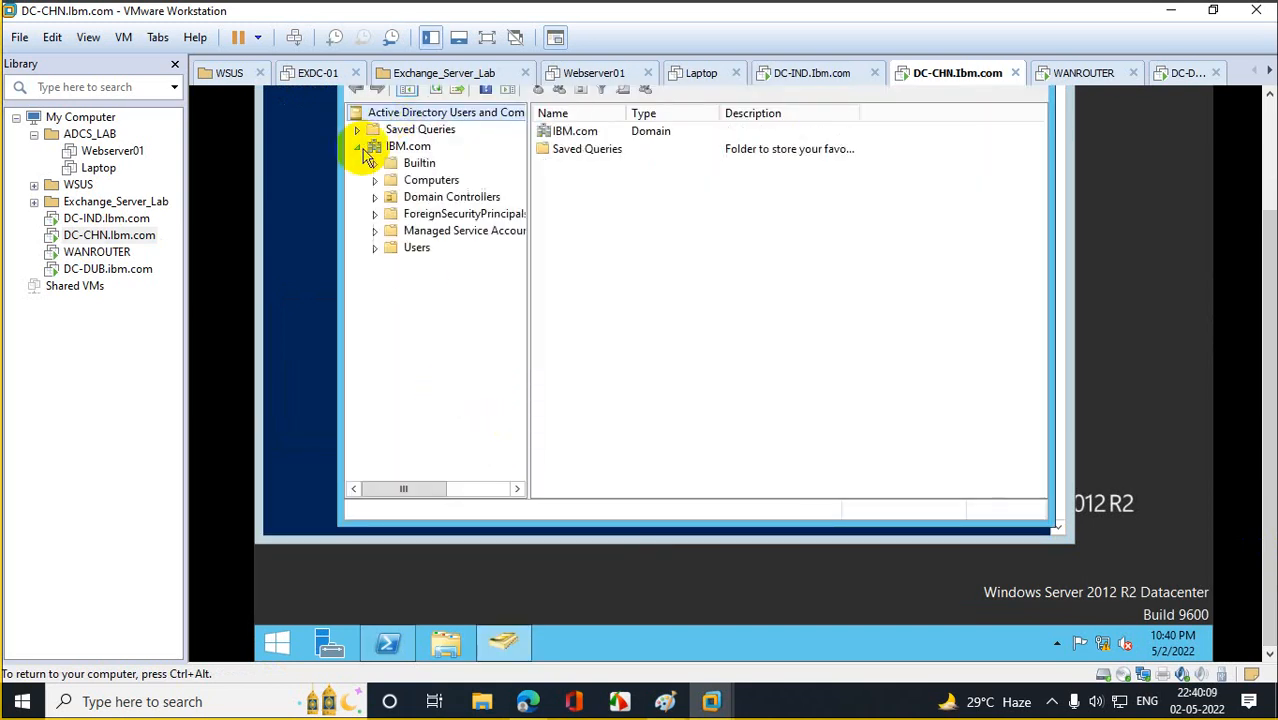
pyautogui.click(416, 247)
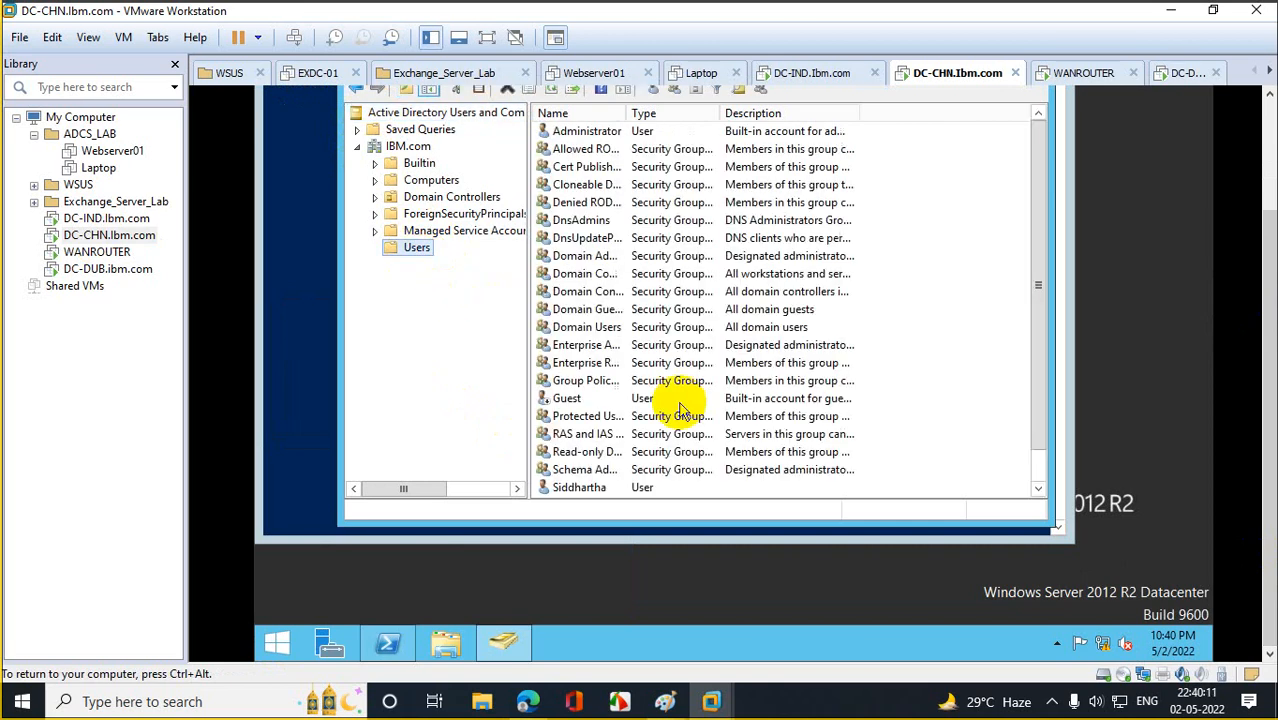
# Select the Protected Users and Enterprise Admins groups, then move into DC-DUB's console.
pyautogui.click(613, 416)
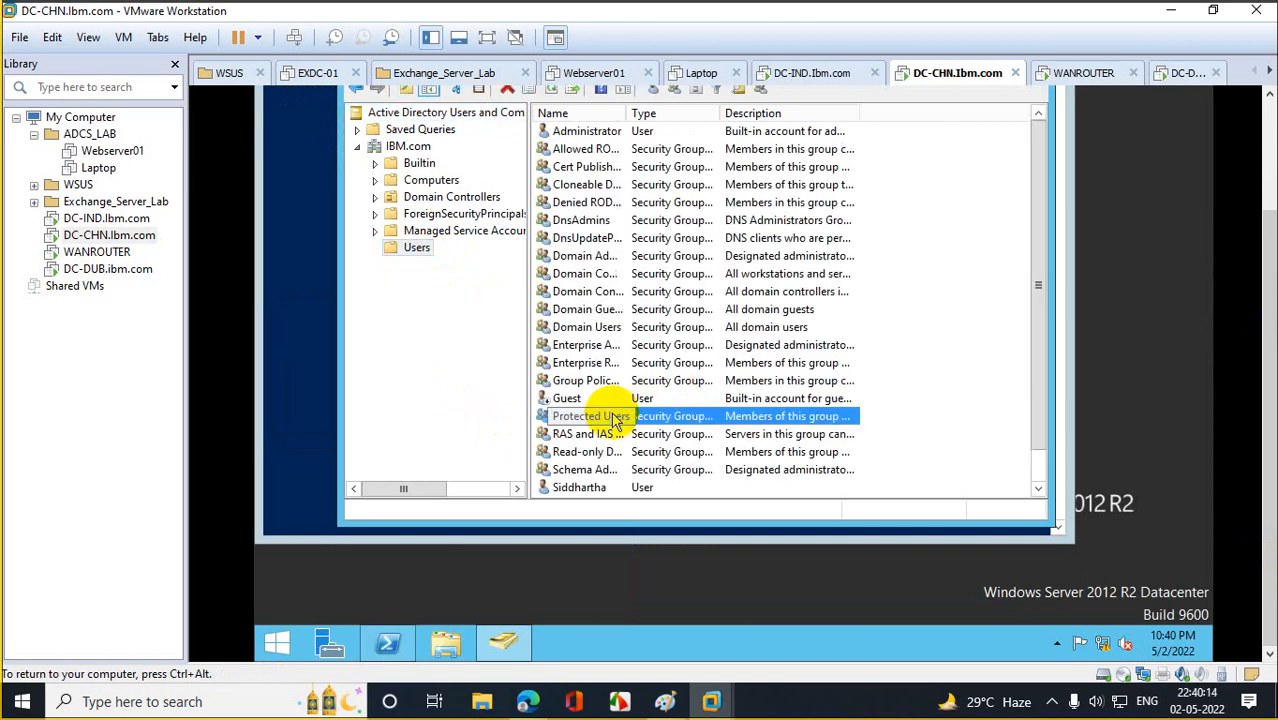
pyautogui.click(579, 348)
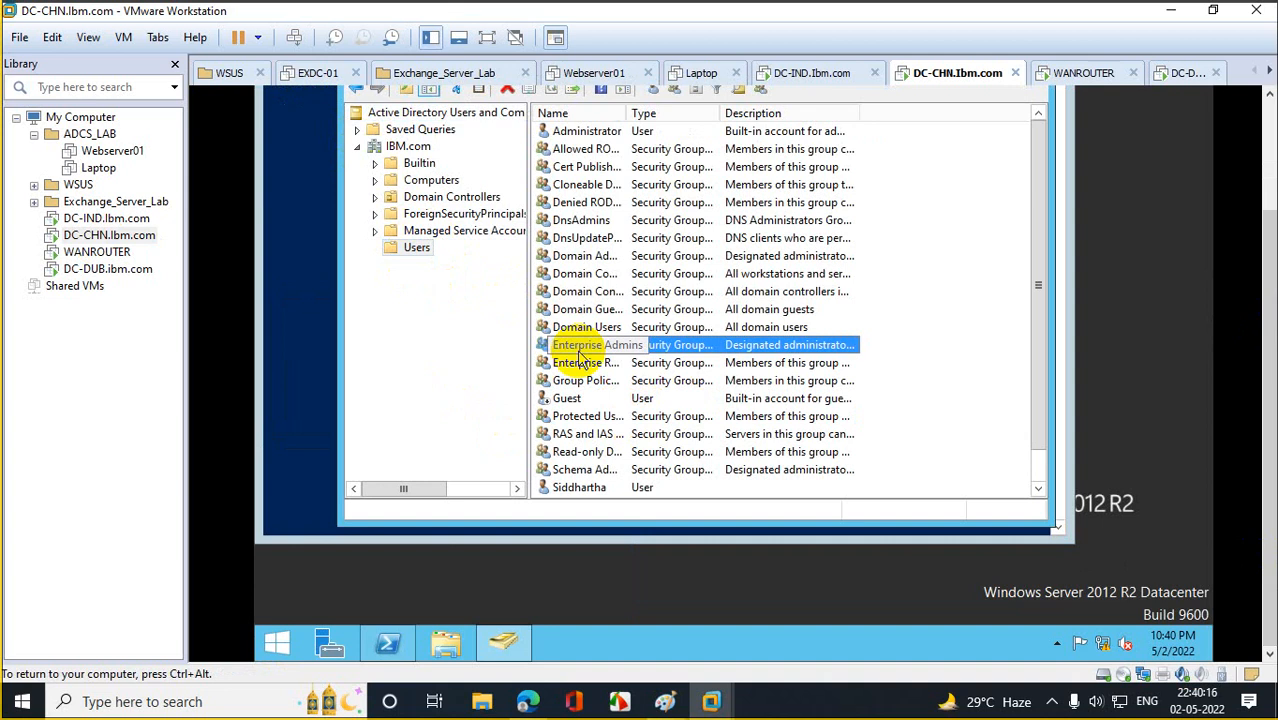
pyautogui.click(150, 271)
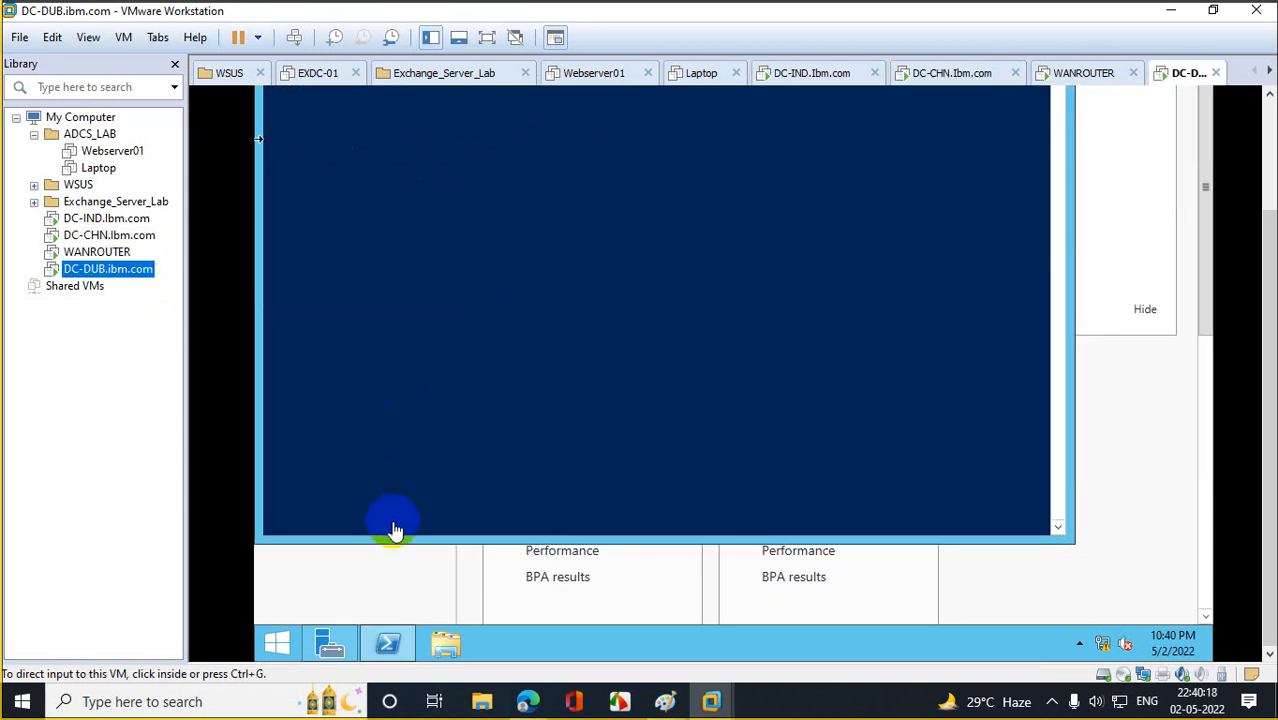
pyautogui.click(440, 368)
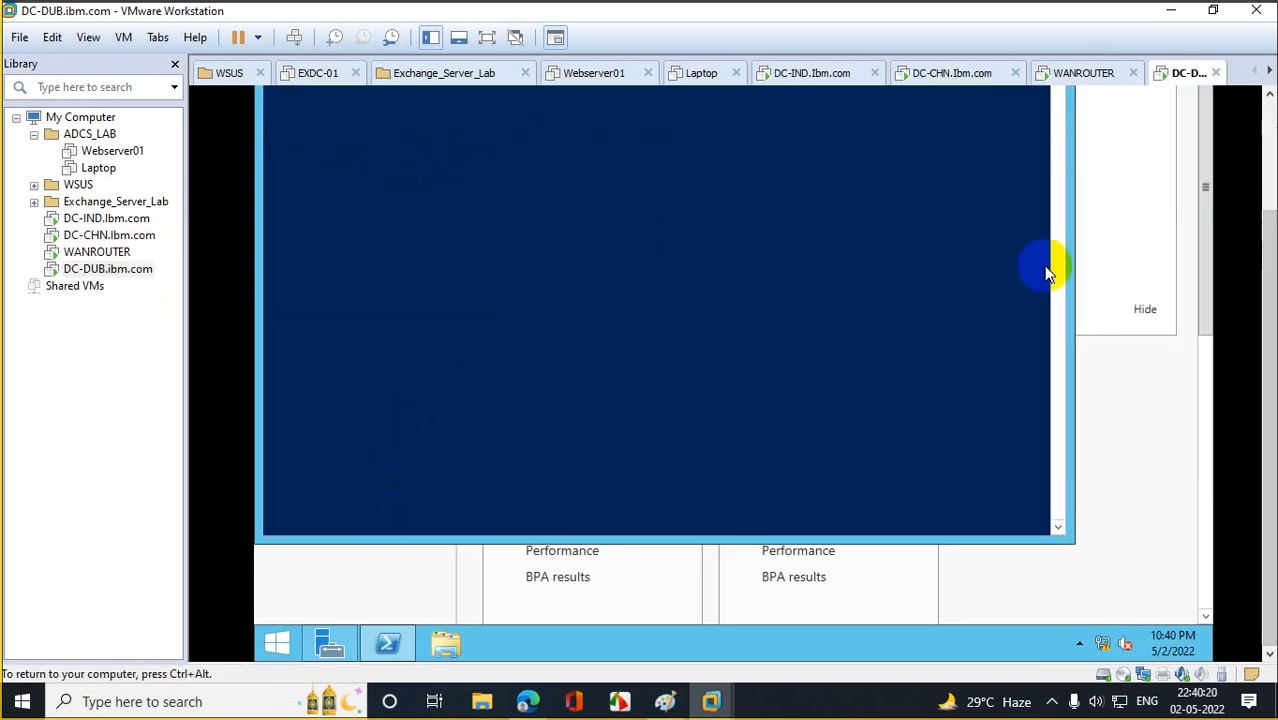
# Run dsa in DC-DUB's PowerShell, browse IBM.com's Users container, then return to DC-IND.
pyautogui.click(633, 311)
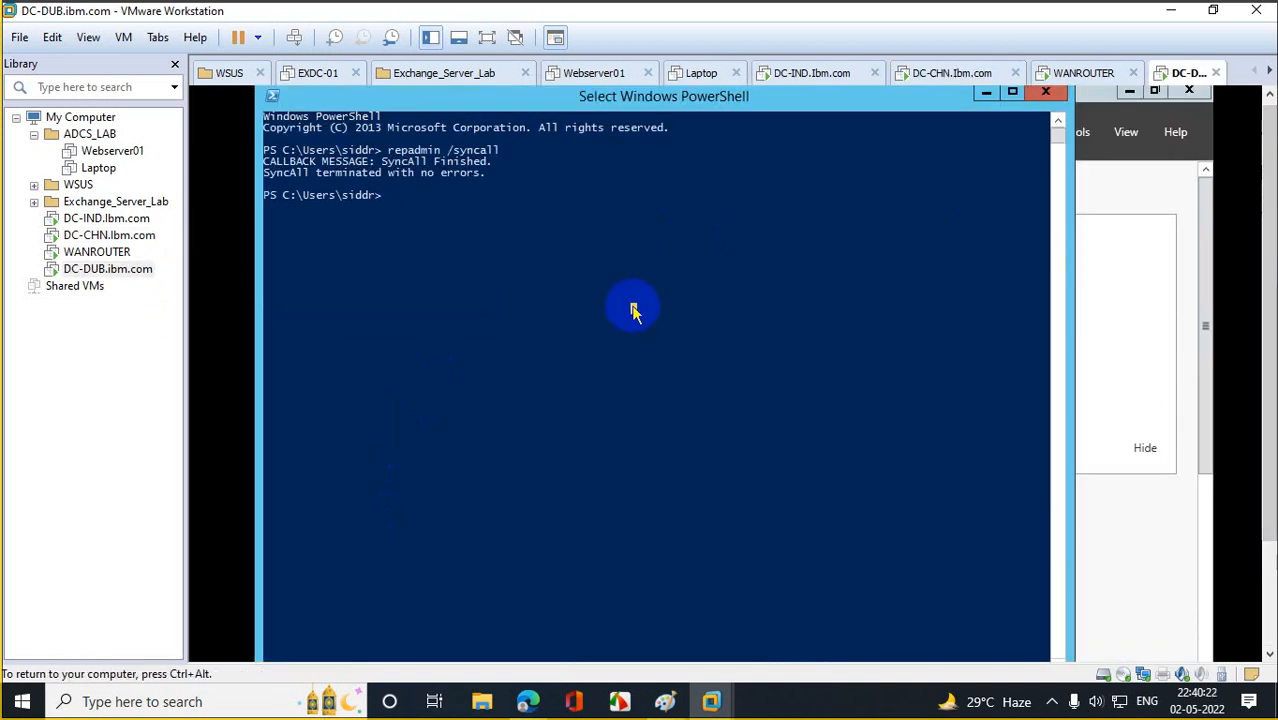
pyautogui.write('dsa.msc')
pyautogui.press('Return')
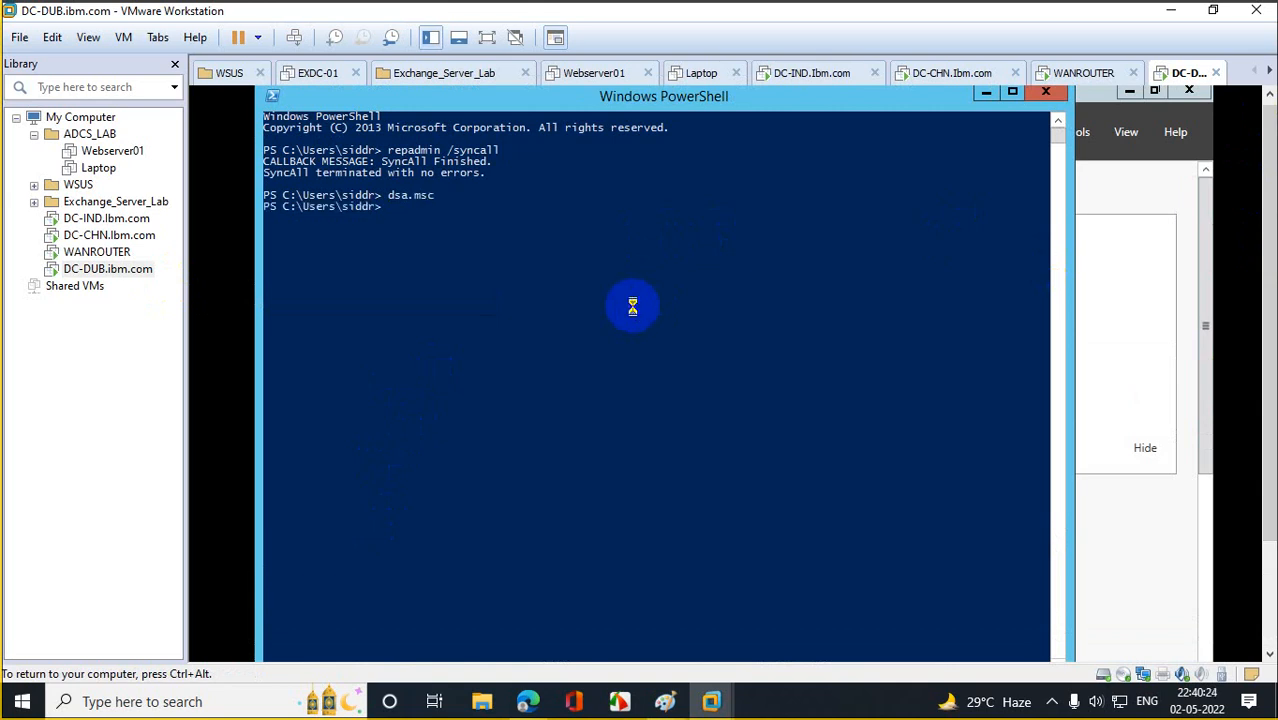
pyautogui.doubleClick(367, 288)
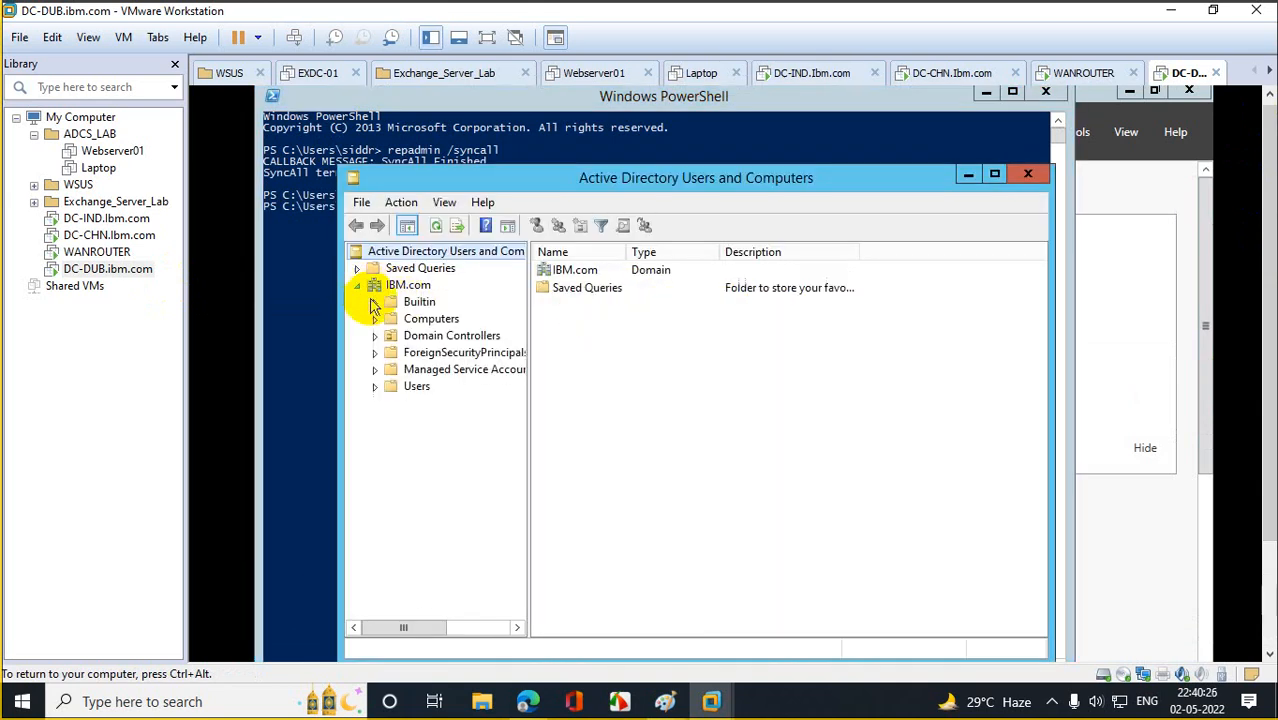
pyautogui.click(400, 390)
pyautogui.click(577, 503)
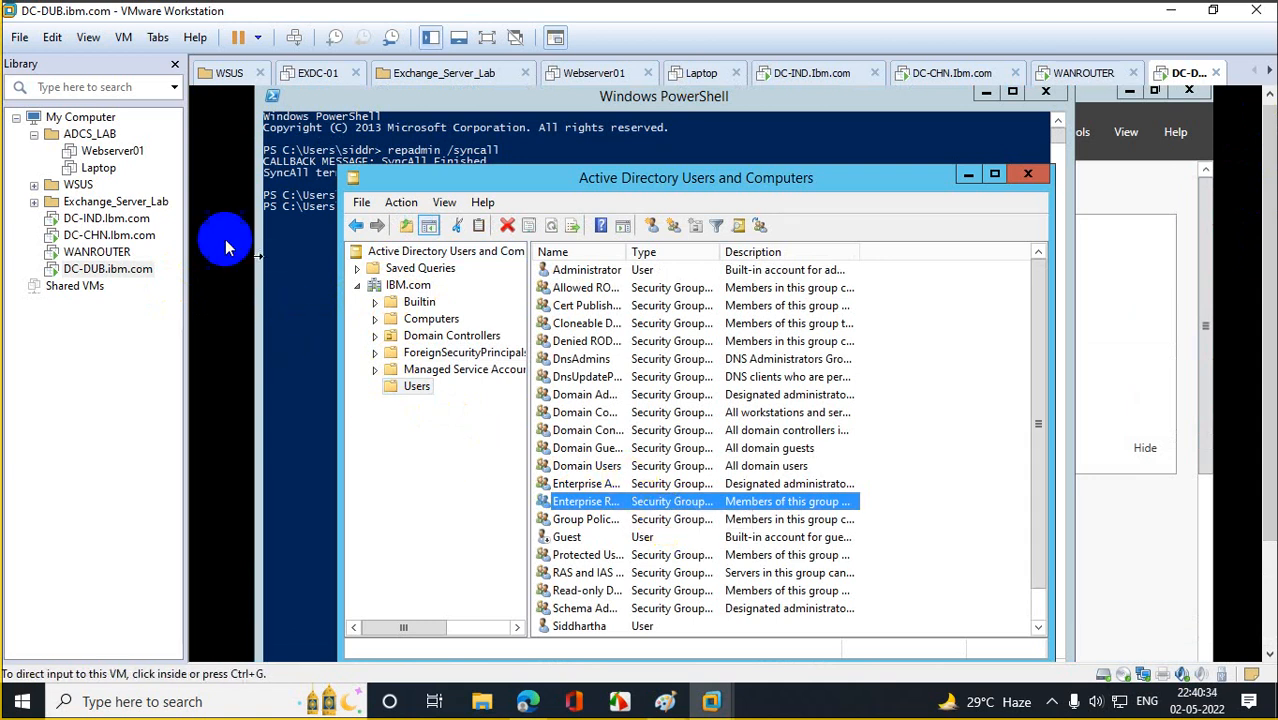
pyautogui.click(105, 218)
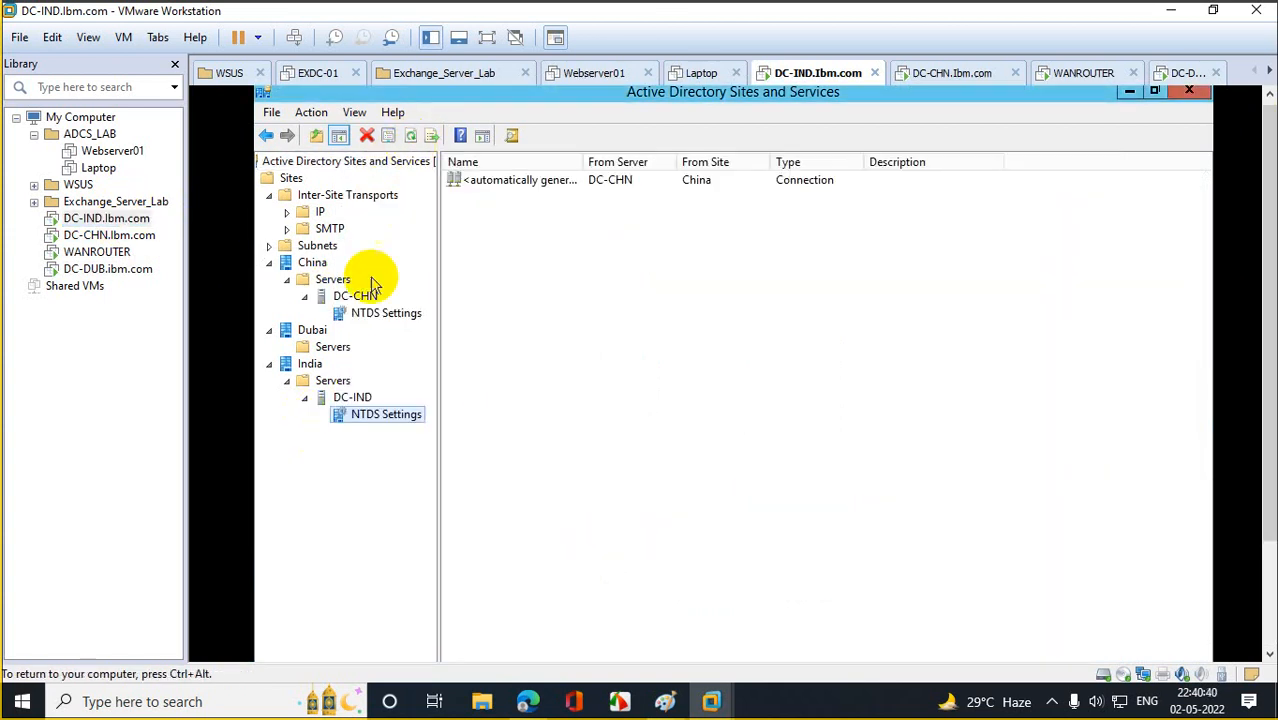
# Select DC-CHN's NTDS Settings under China > Servers, which holds no connection objects.
pyautogui.click(383, 318)
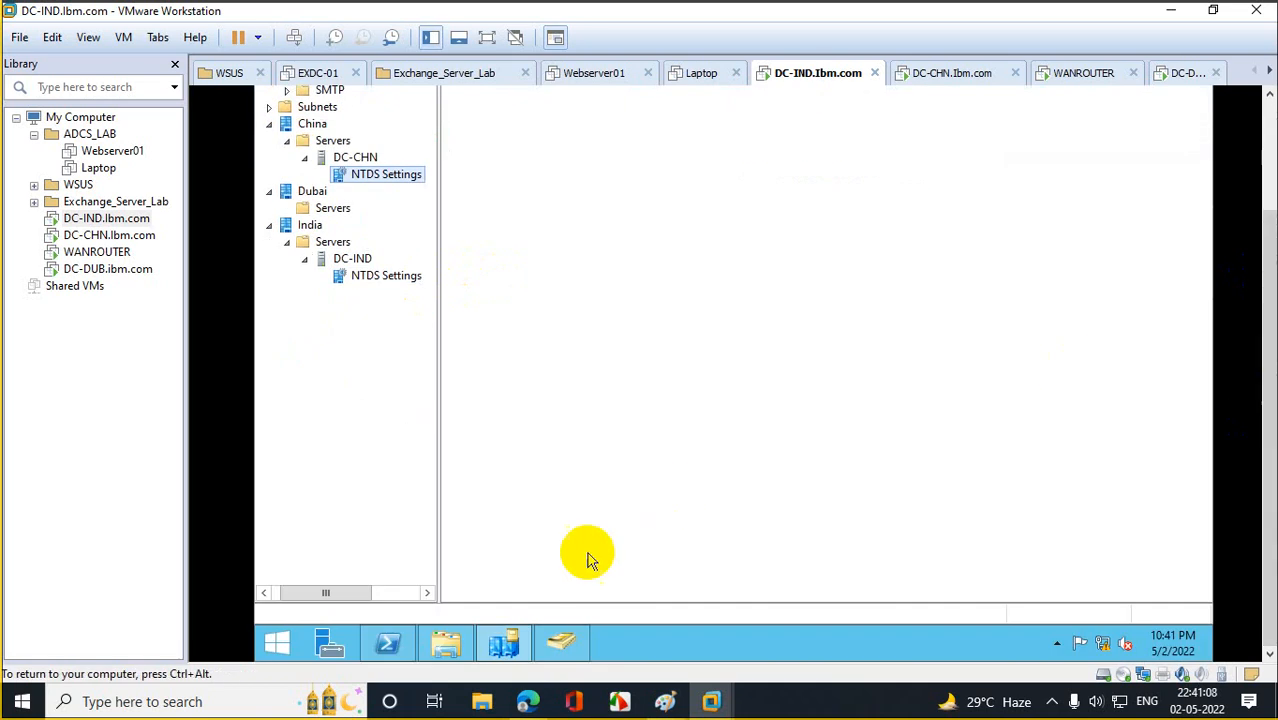
# Rerun the previous repadmin /syncall command in PowerShell on DC-IND and then DC-CHN.
pyautogui.click(392, 642)
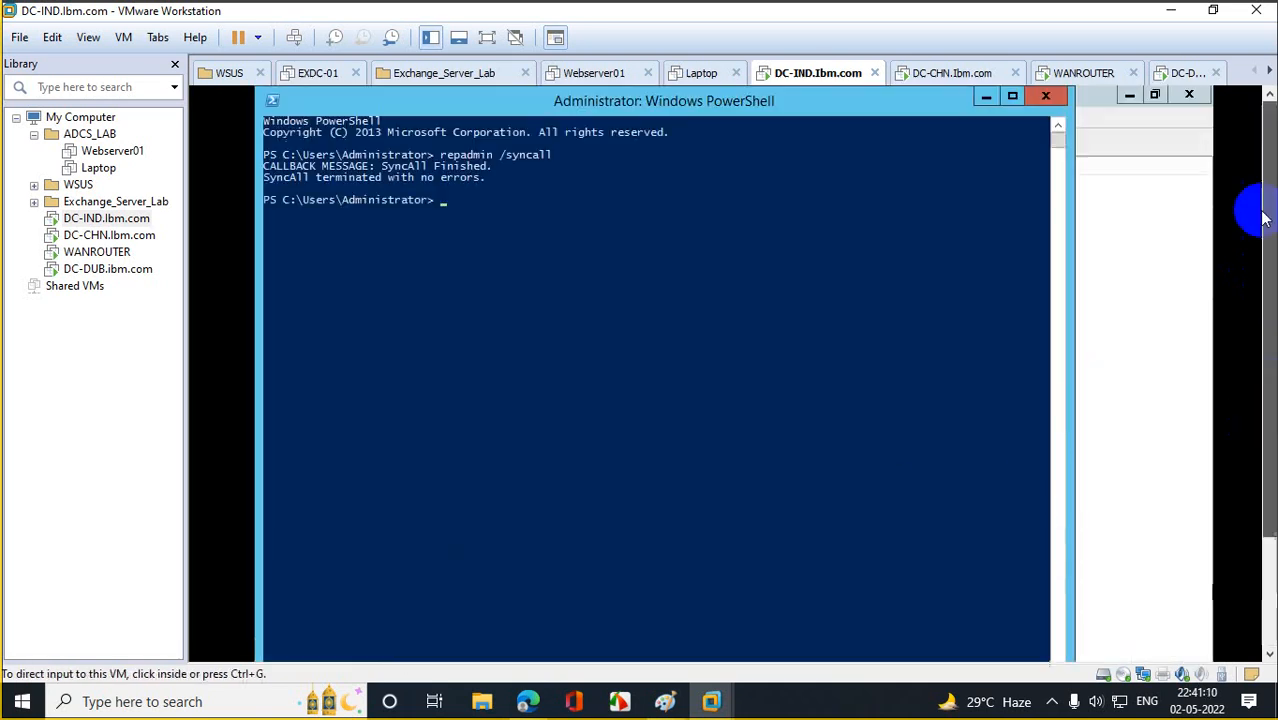
pyautogui.press('Up')
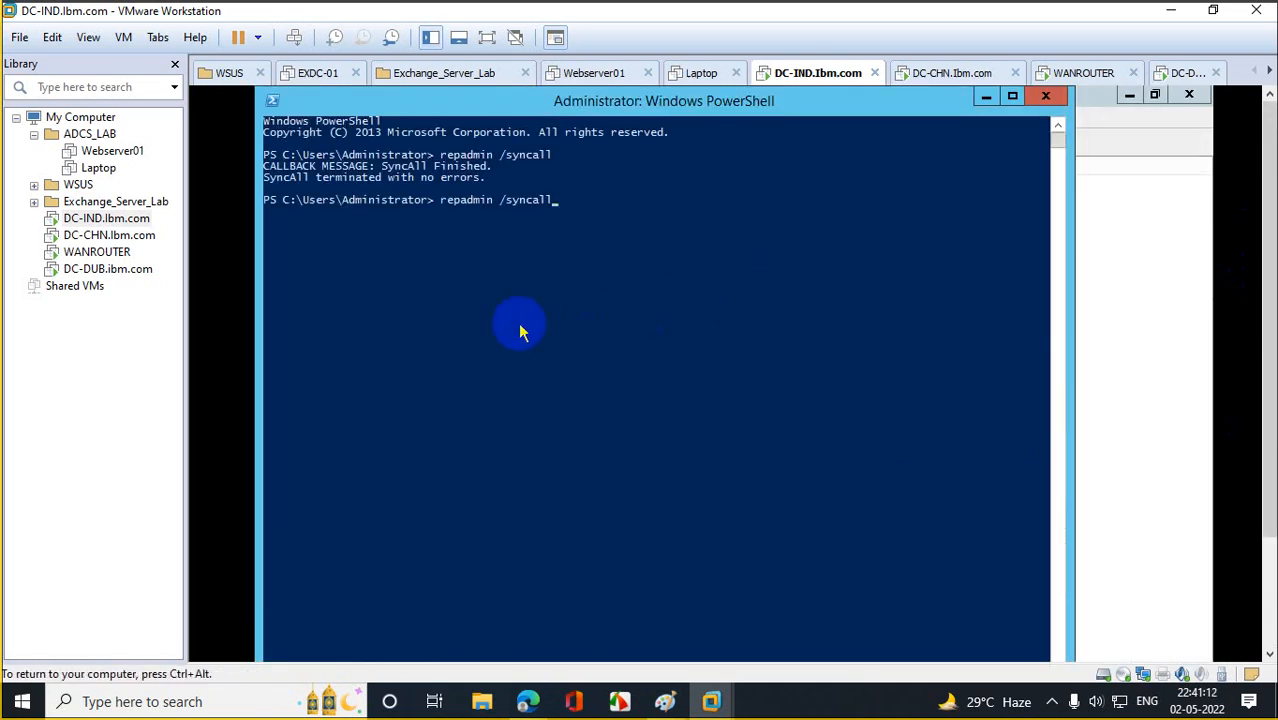
pyautogui.press('Return')
pyautogui.click(109, 235)
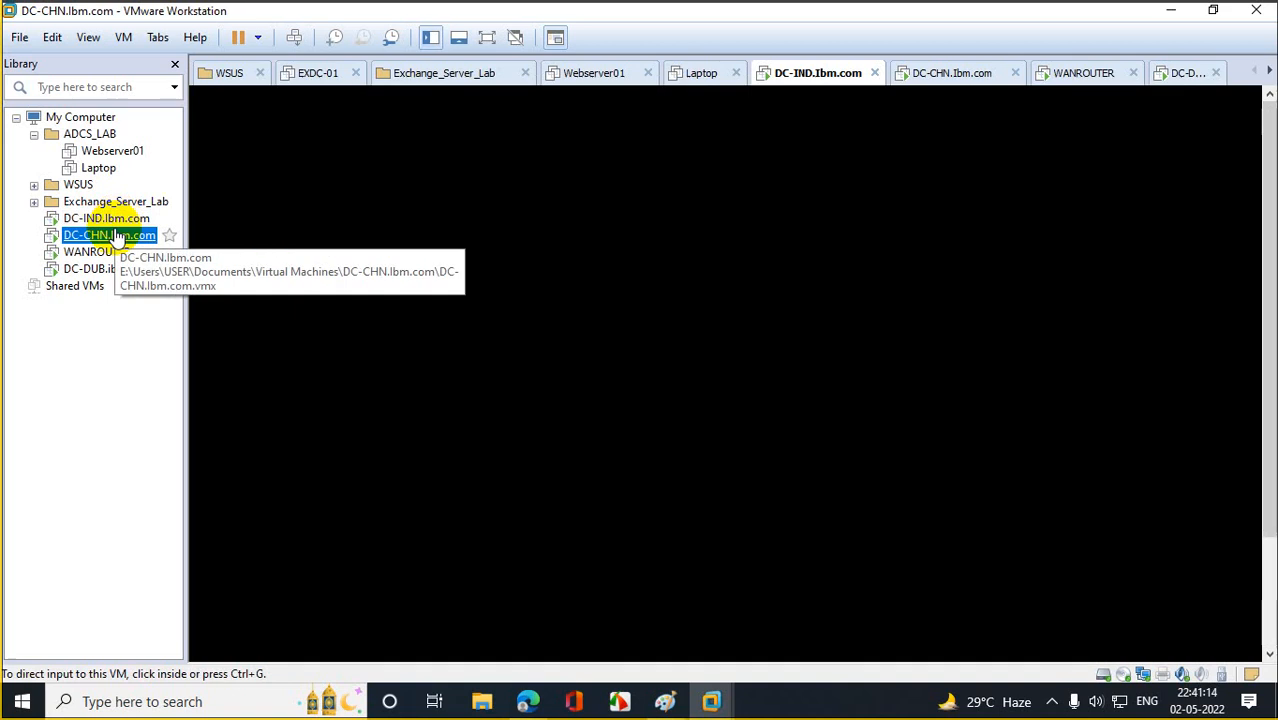
pyautogui.click(328, 318)
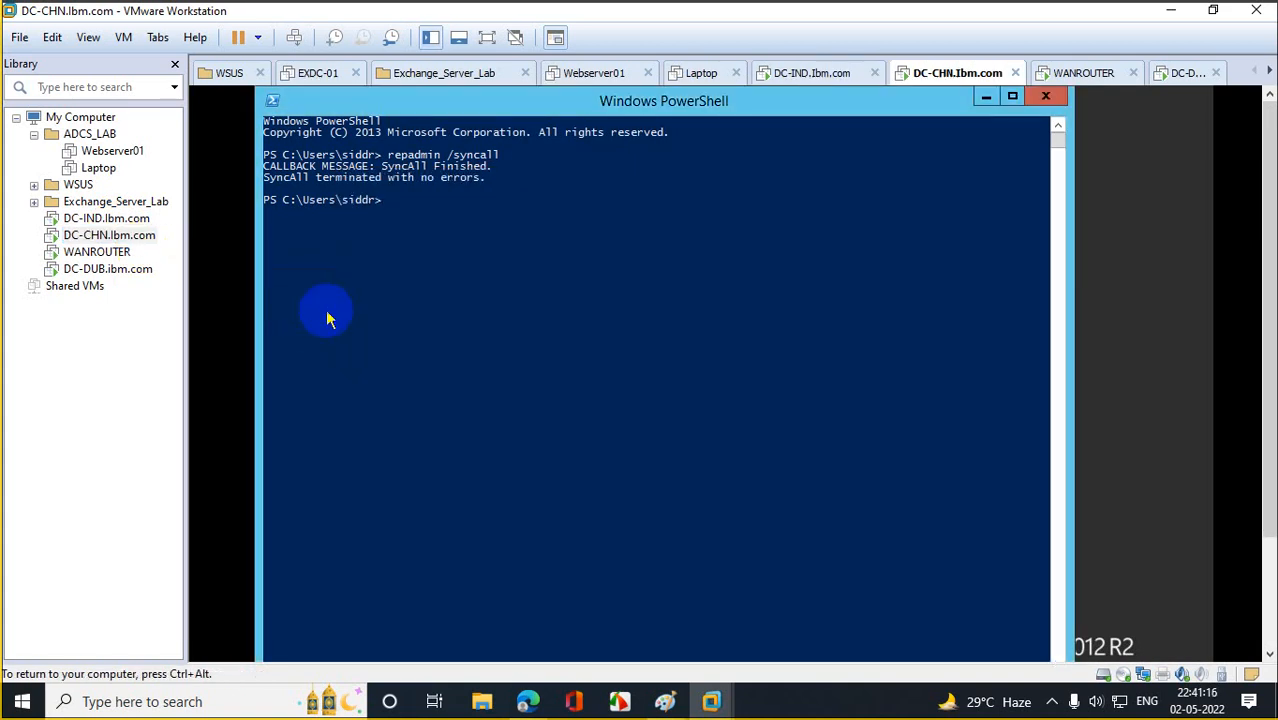
pyautogui.press('Up')
pyautogui.press('Return')
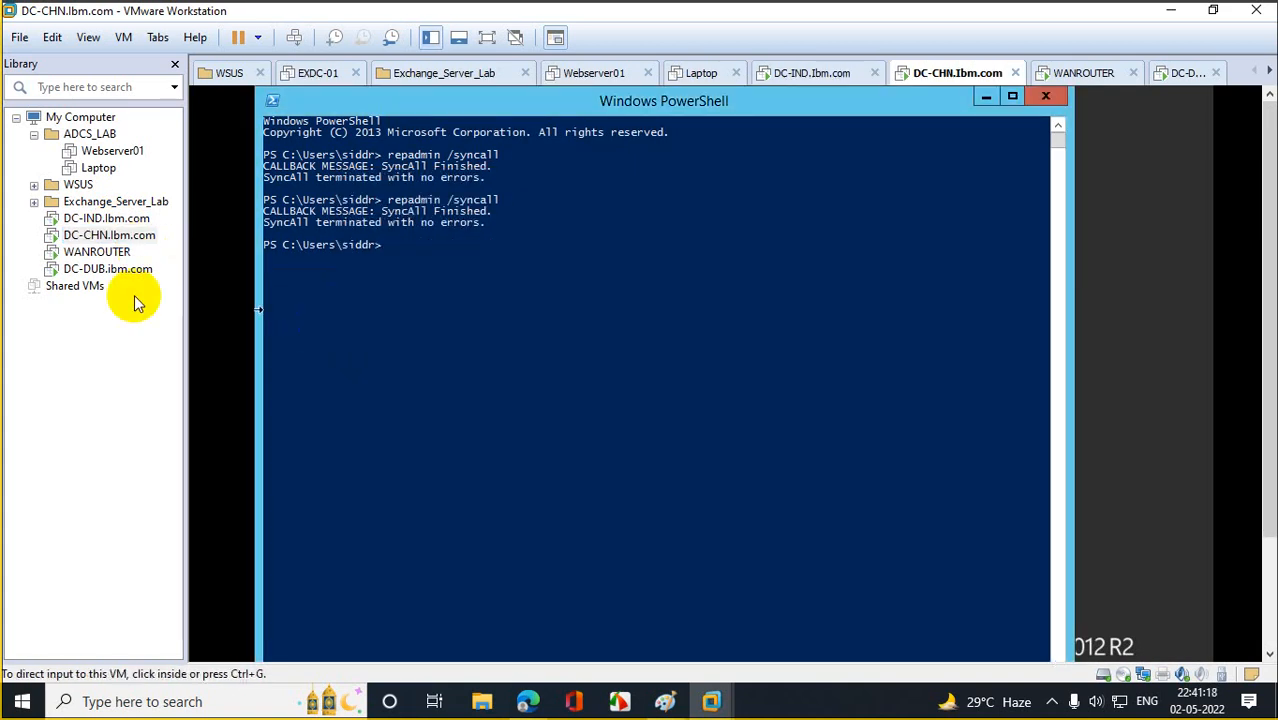
# Rerun repadmin /syncall on DC-DUB, then minimize its PowerShell window.
pyautogui.click(140, 278)
pyautogui.click(330, 385)
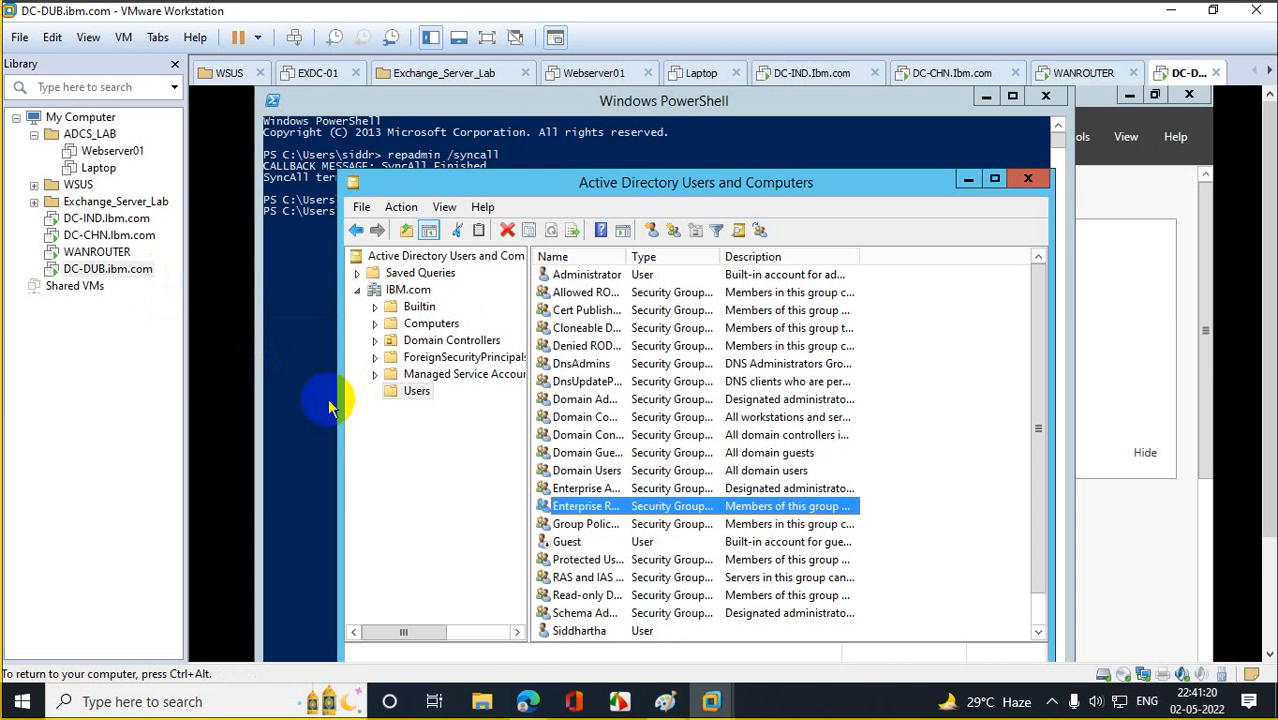
pyautogui.press('Up')
pyautogui.press('Up')
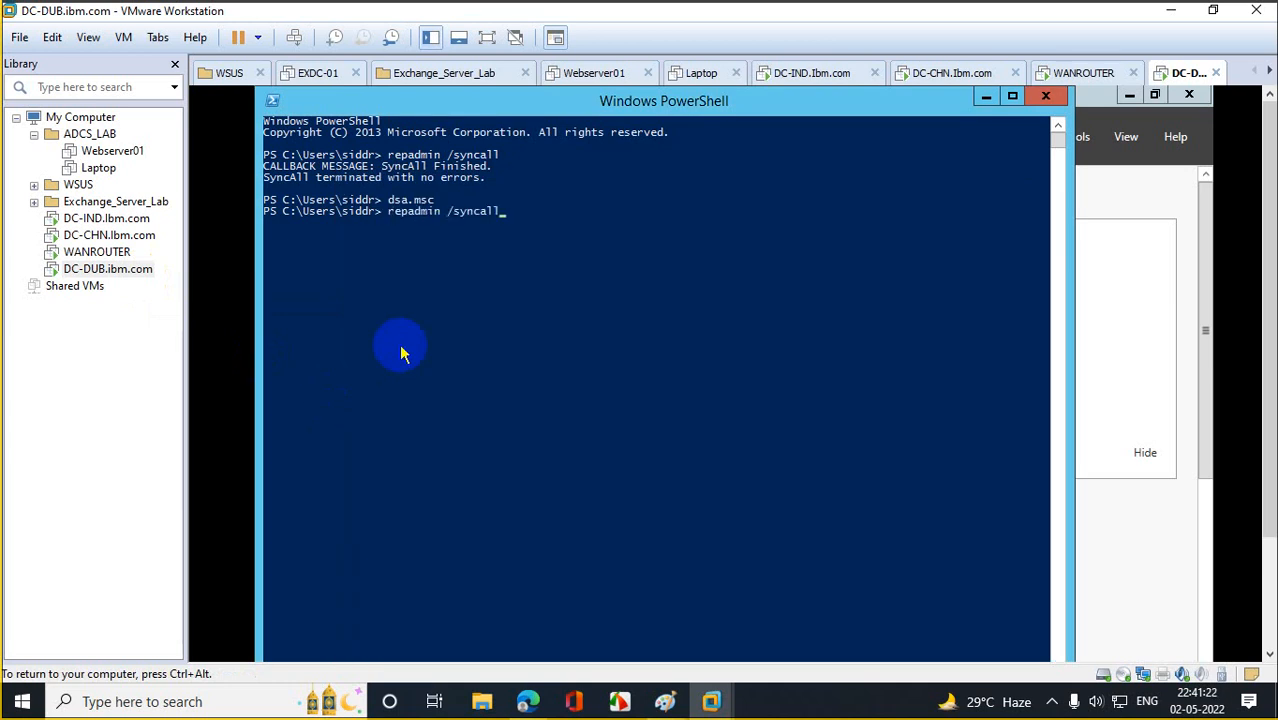
pyautogui.press('Return')
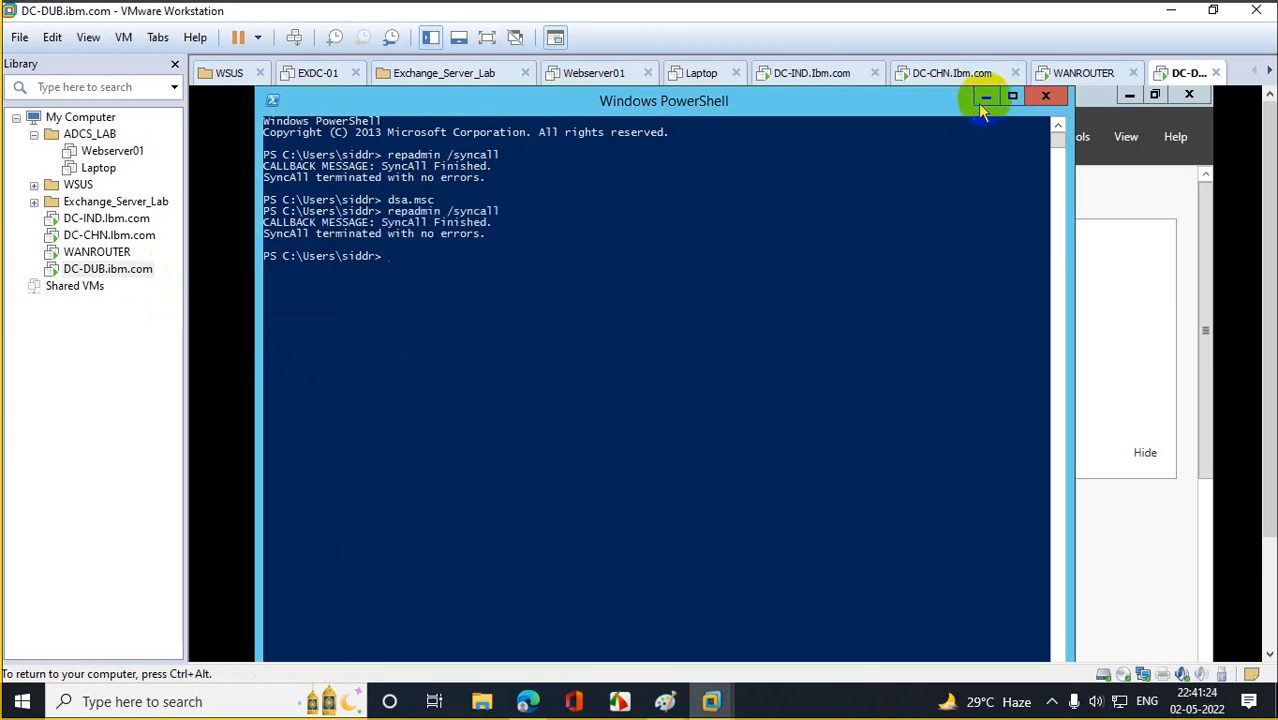
pyautogui.click(986, 96)
# On DC-CHN, bring up Active Directory Users and Computers and maximize it.
pyautogui.click(150, 236)
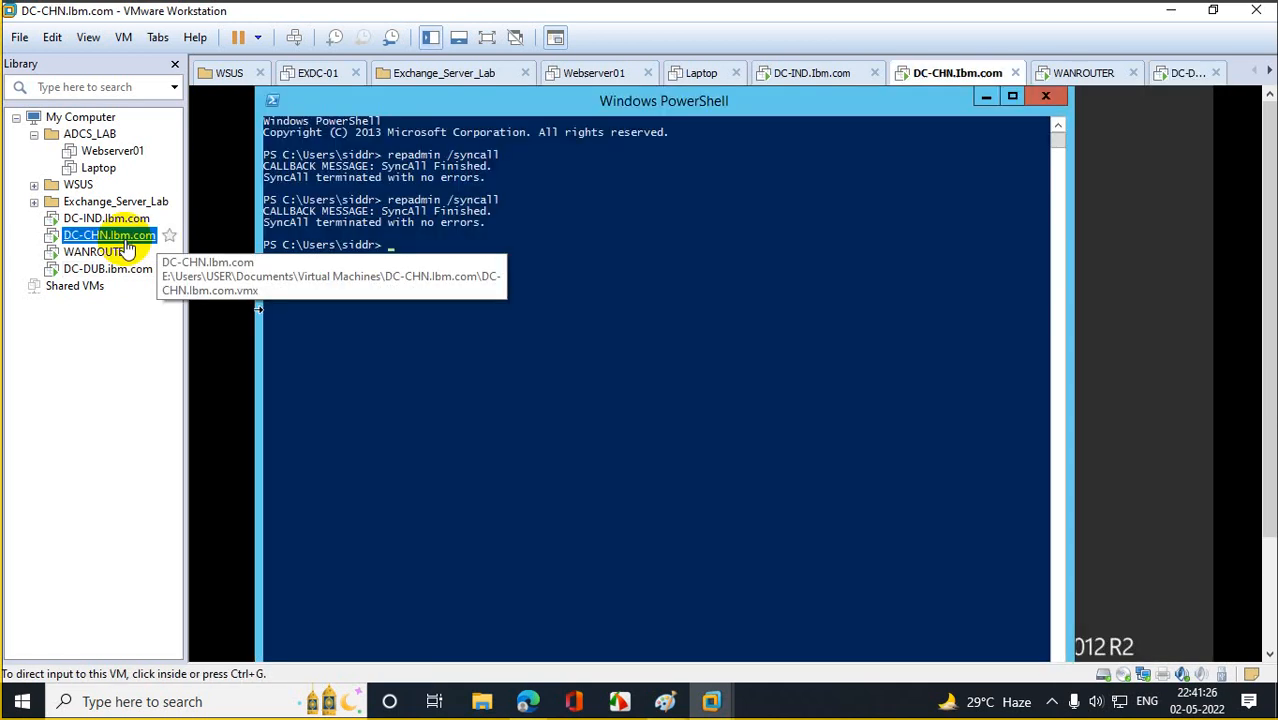
pyautogui.moveTo(1268, 373); pyautogui.dragTo(1260, 504)
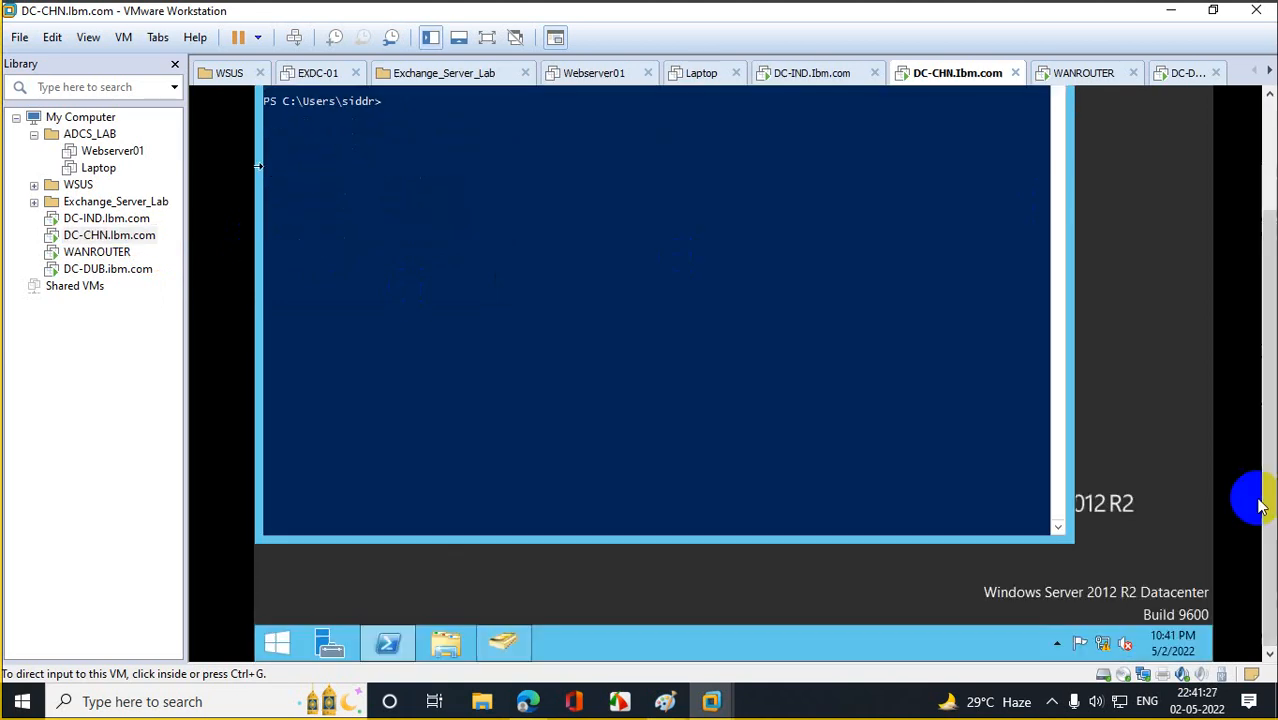
pyautogui.click(518, 645)
pyautogui.moveTo(1267, 262); pyautogui.dragTo(1232, 82)
pyautogui.click(995, 178)
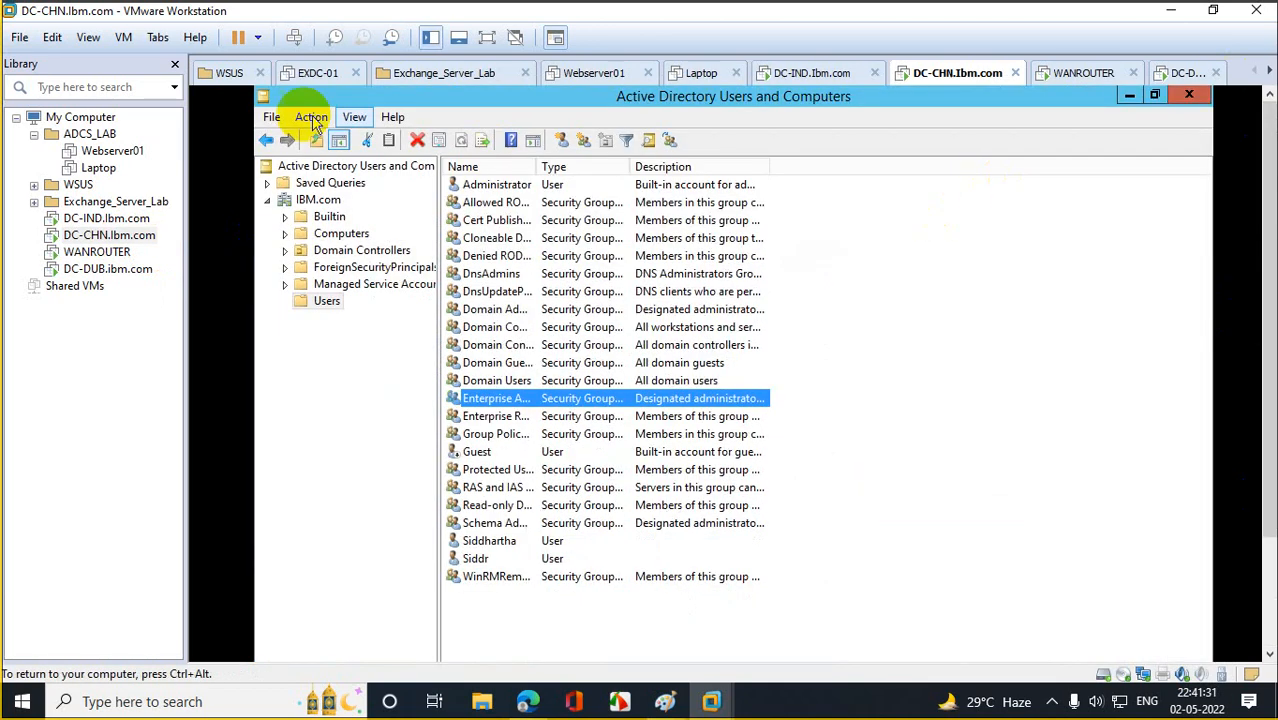
# On DC-CHN, list the users and groups in the IBM.com Users container.
pyautogui.click(320, 199)
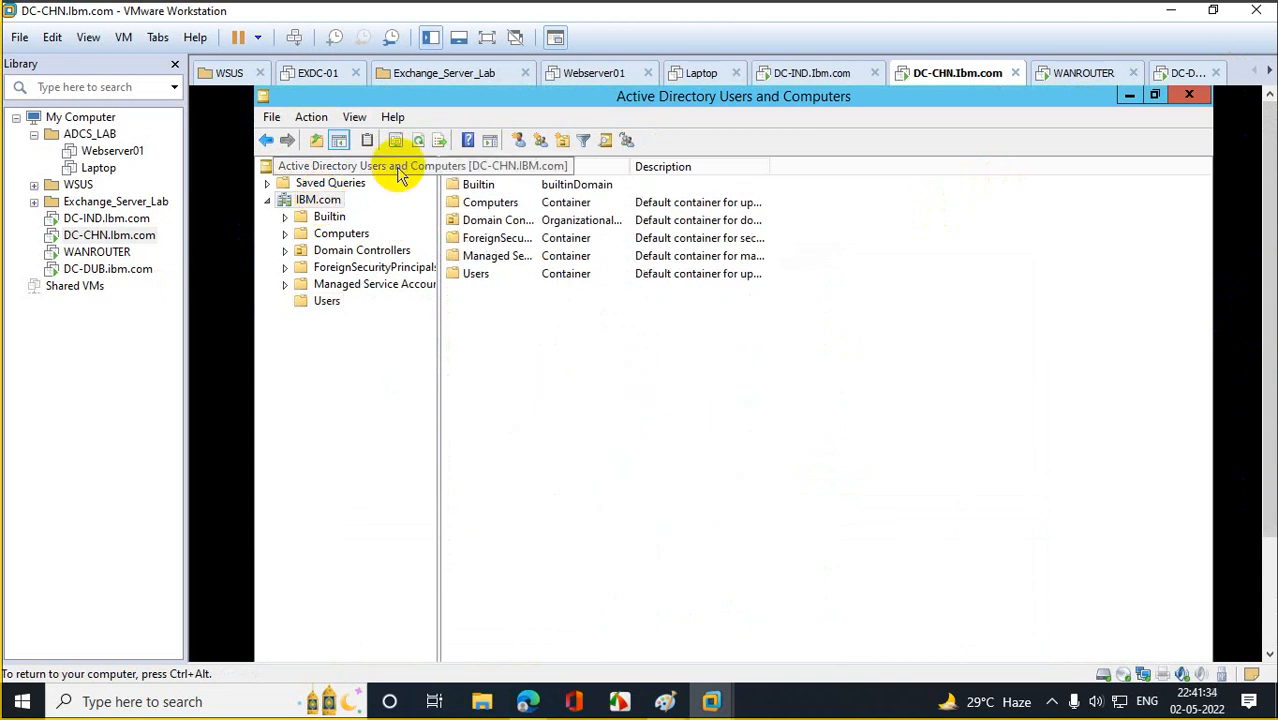
pyautogui.click(330, 302)
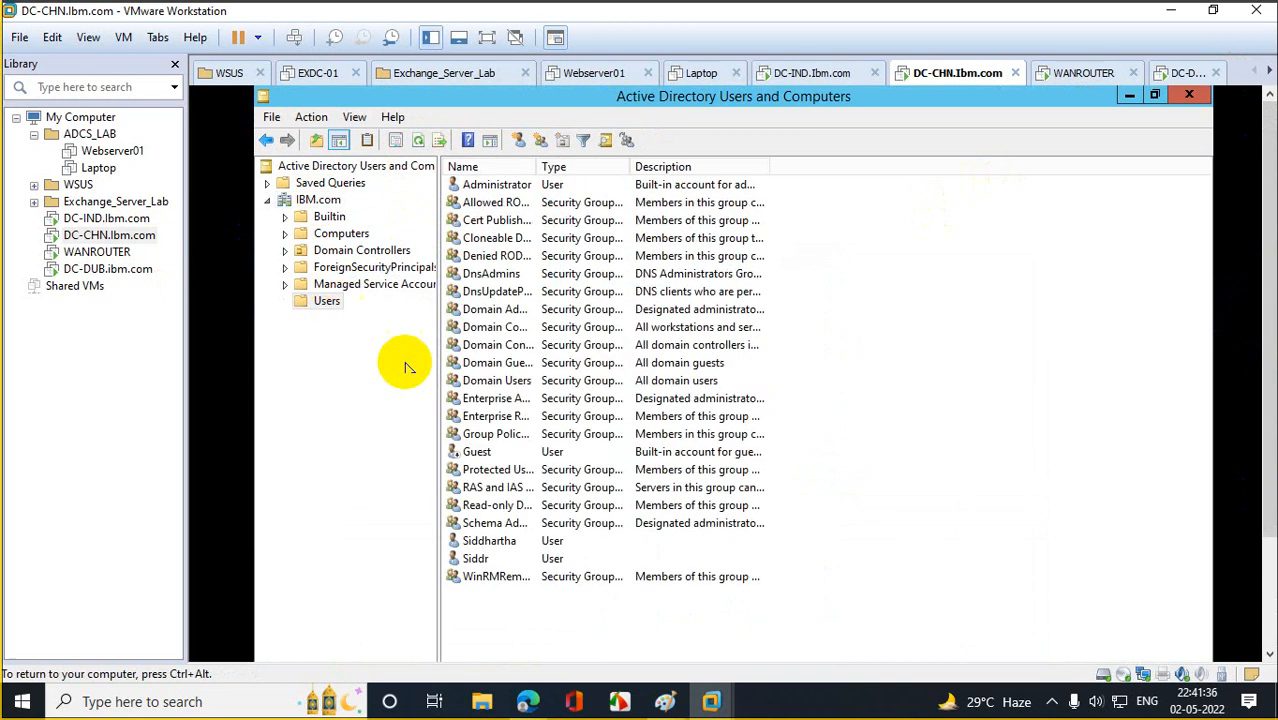
pyautogui.click(500, 507)
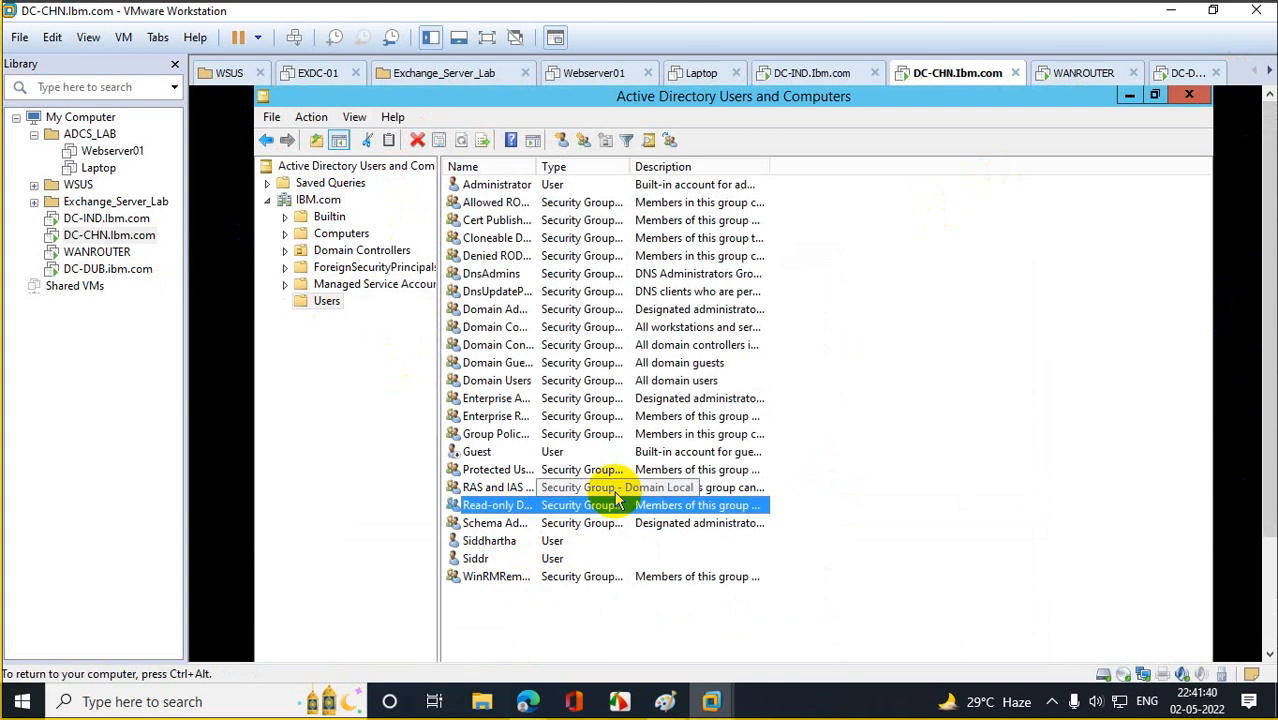
# On DC-DUB, refresh Users and review Domain Admins and Enterprise Admins, then return to DC-CHN.
pyautogui.click(60, 269)
pyautogui.click(416, 398)
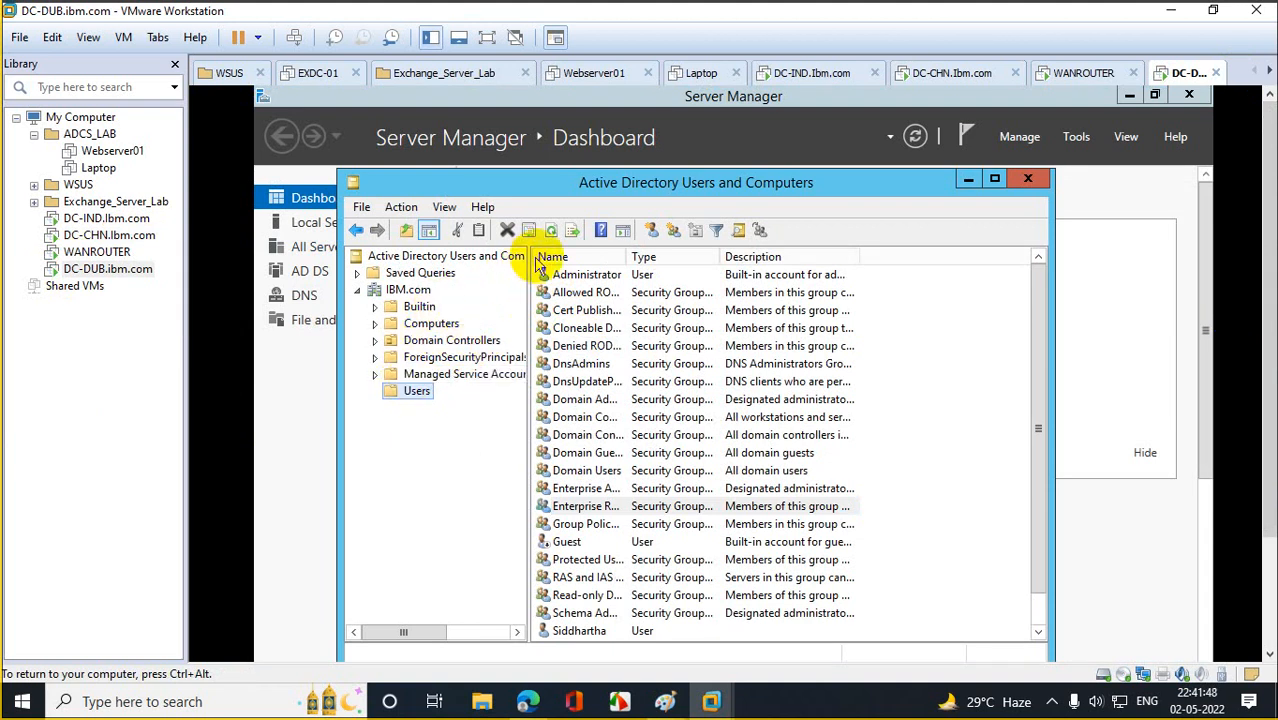
pyautogui.click(552, 231)
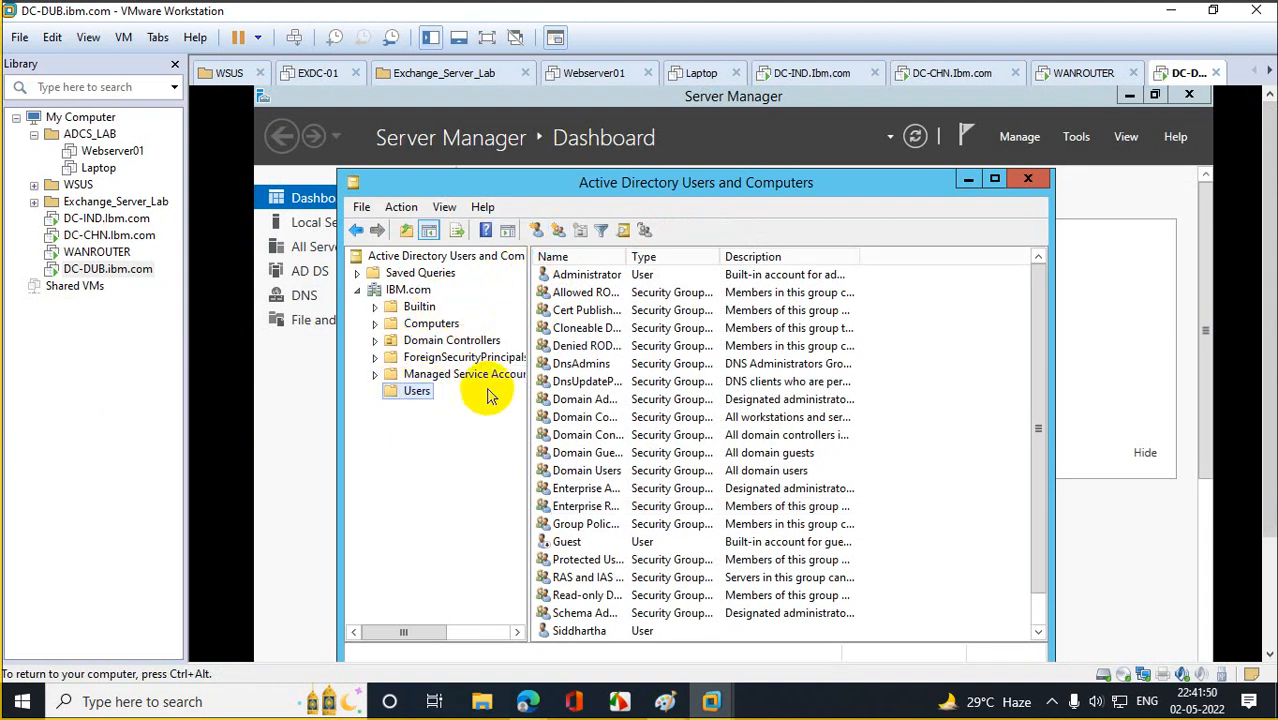
pyautogui.click(597, 402)
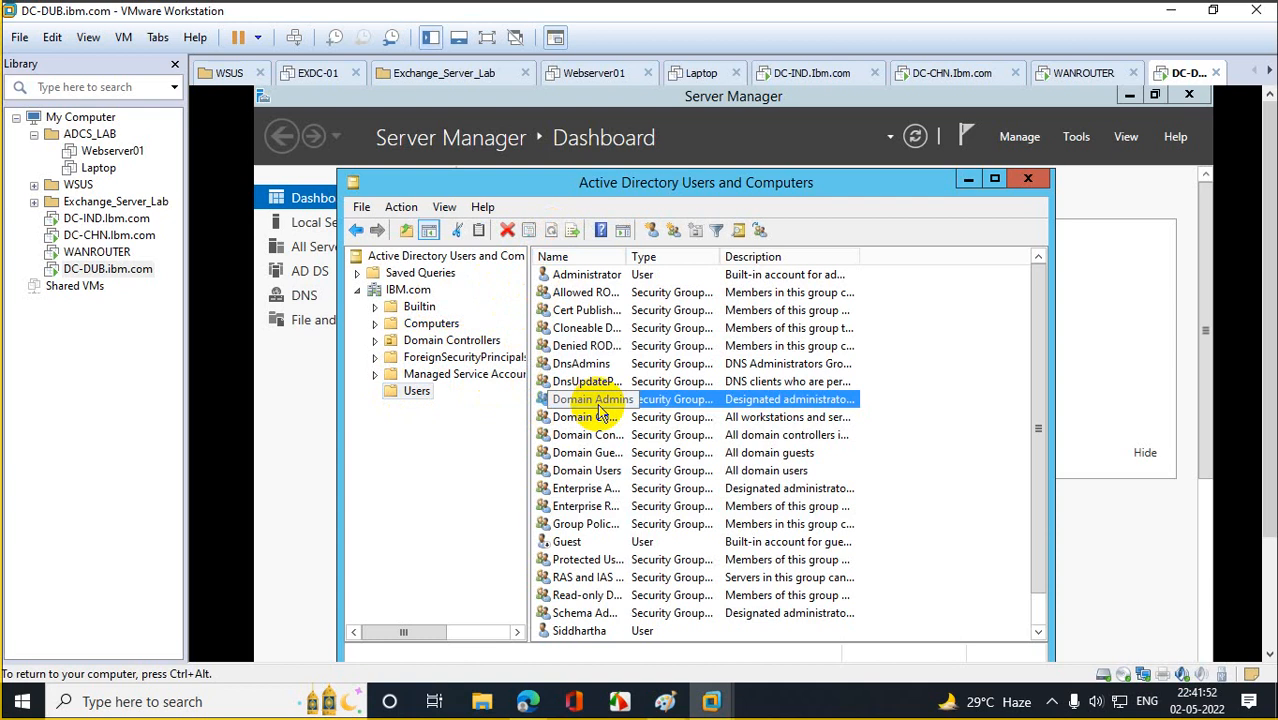
pyautogui.click(416, 391)
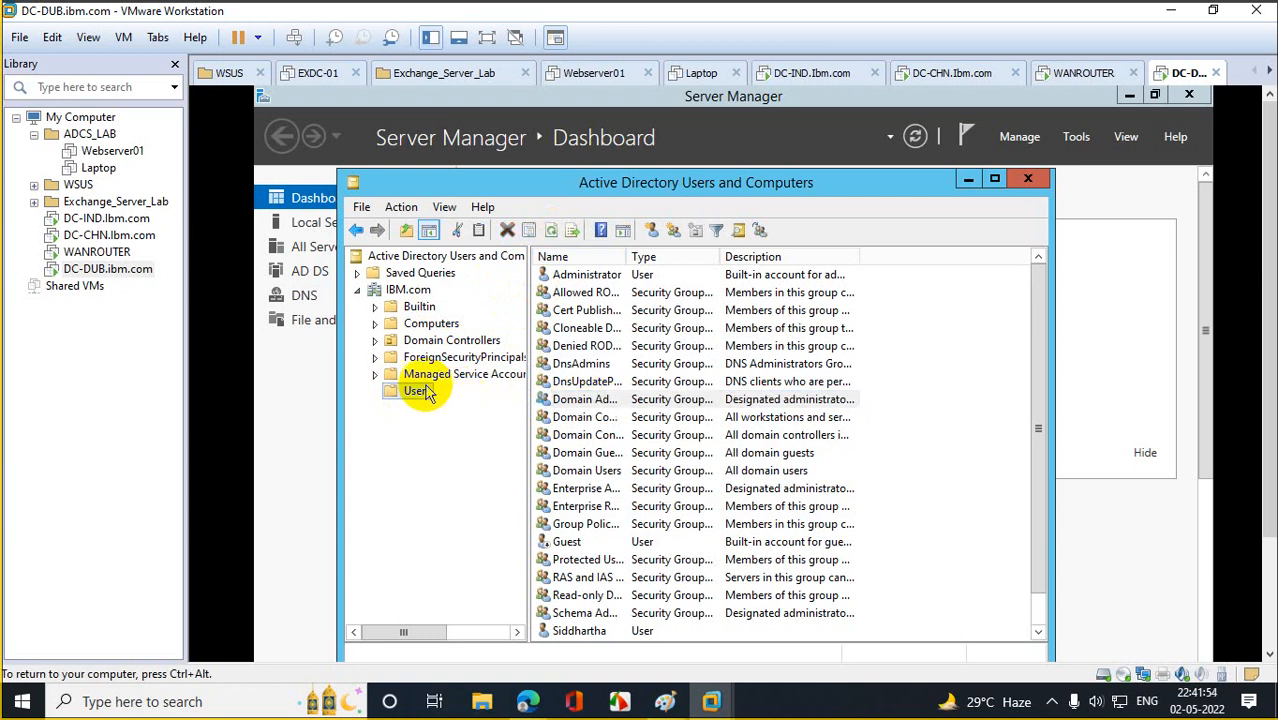
pyautogui.click(591, 490)
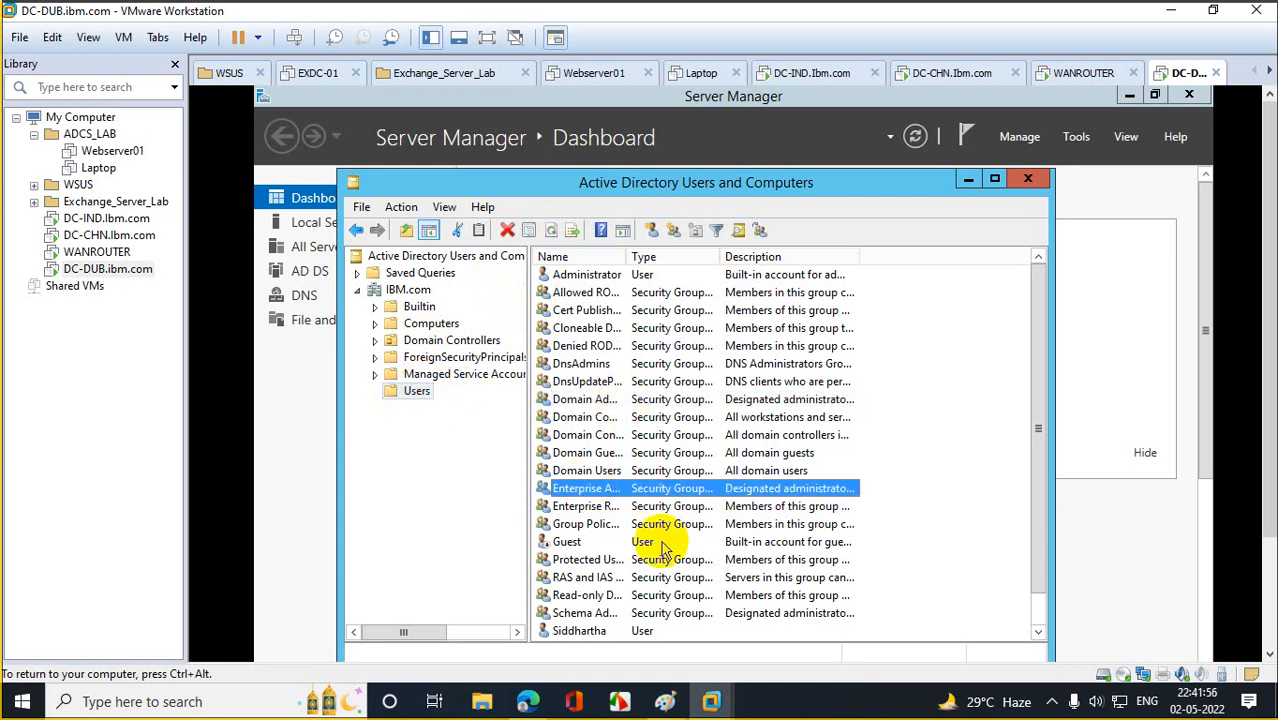
pyautogui.click(995, 180)
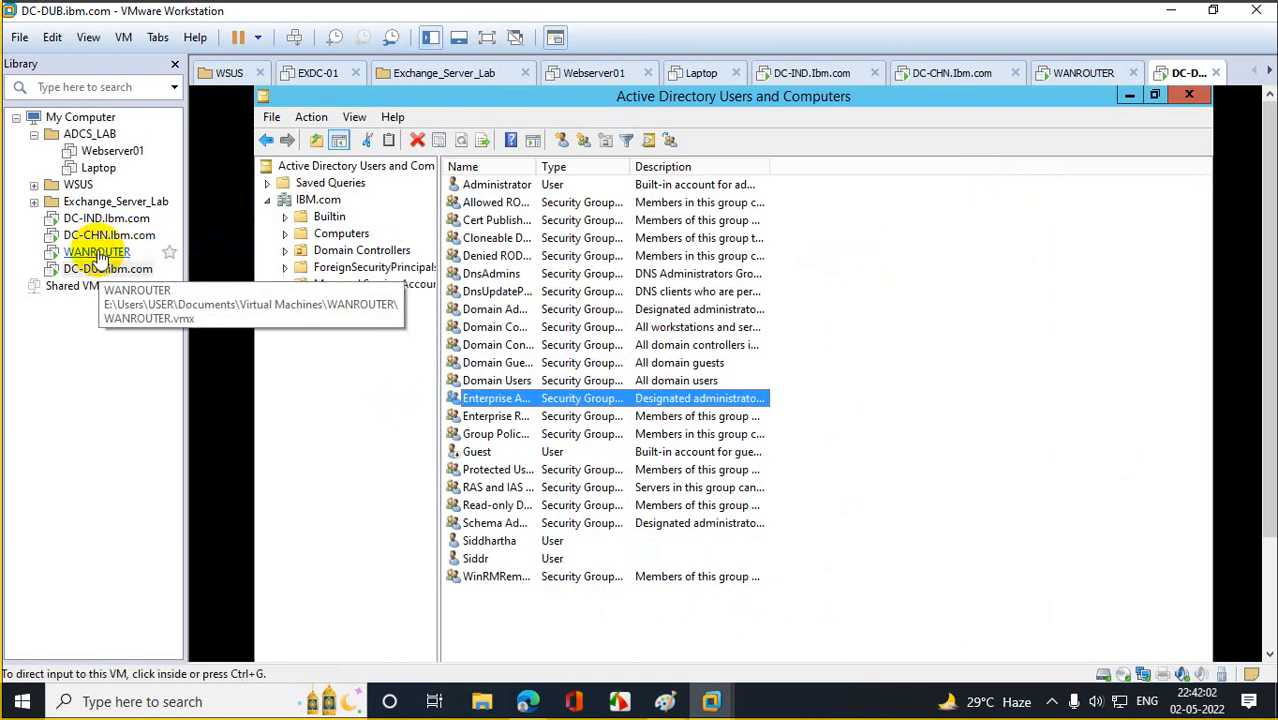
pyautogui.click(100, 236)
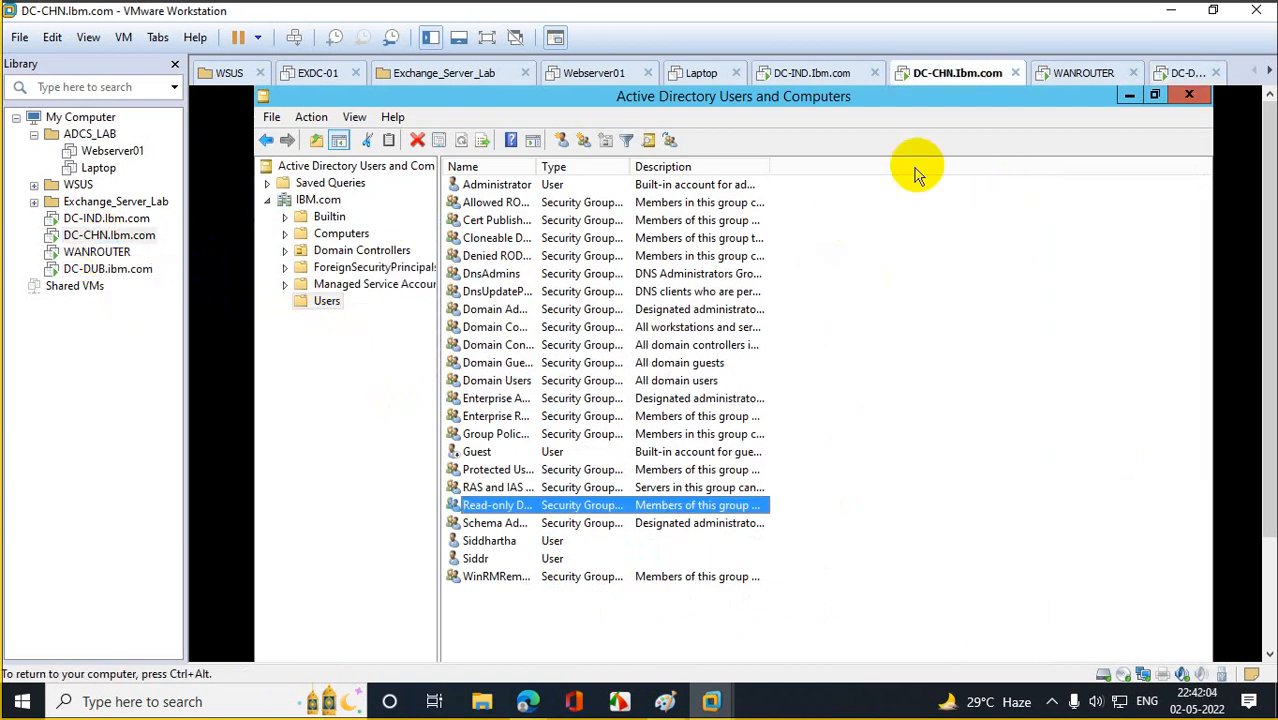
pyautogui.click(1129, 95)
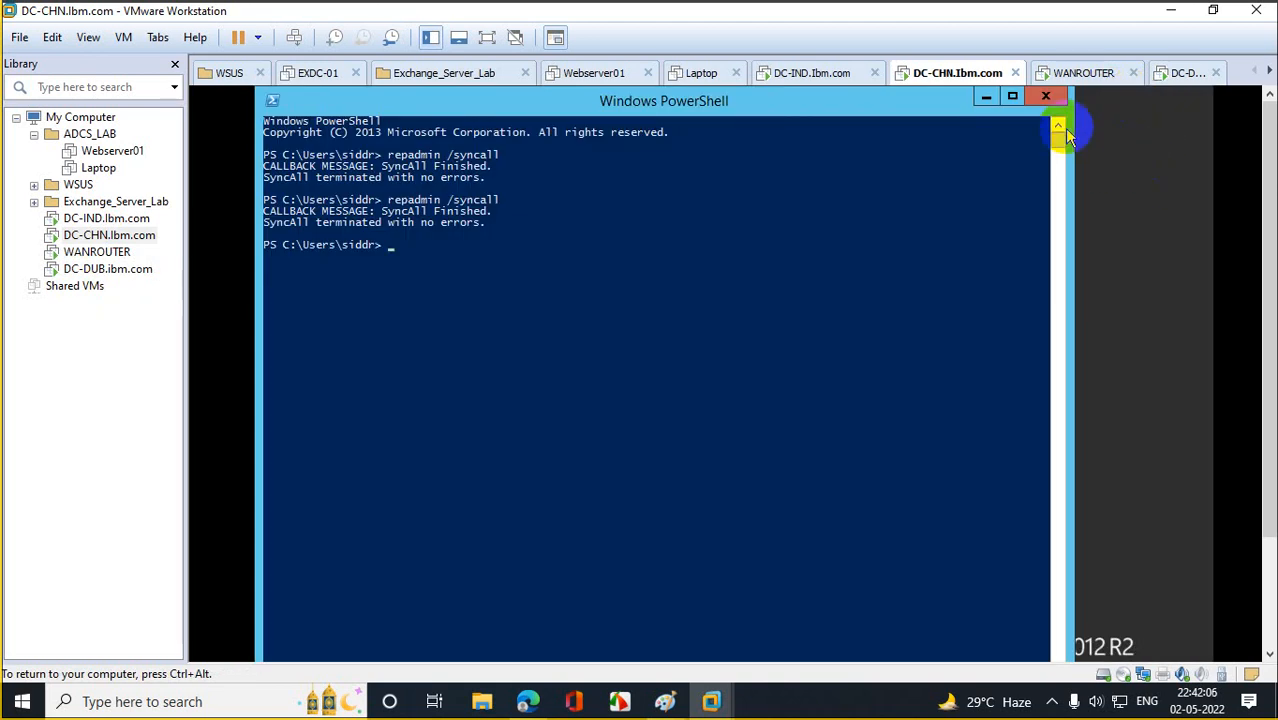
# Close PowerShell on DC-CHN and launch dssite.msc from the Run prompt.
pyautogui.click(1045, 96)
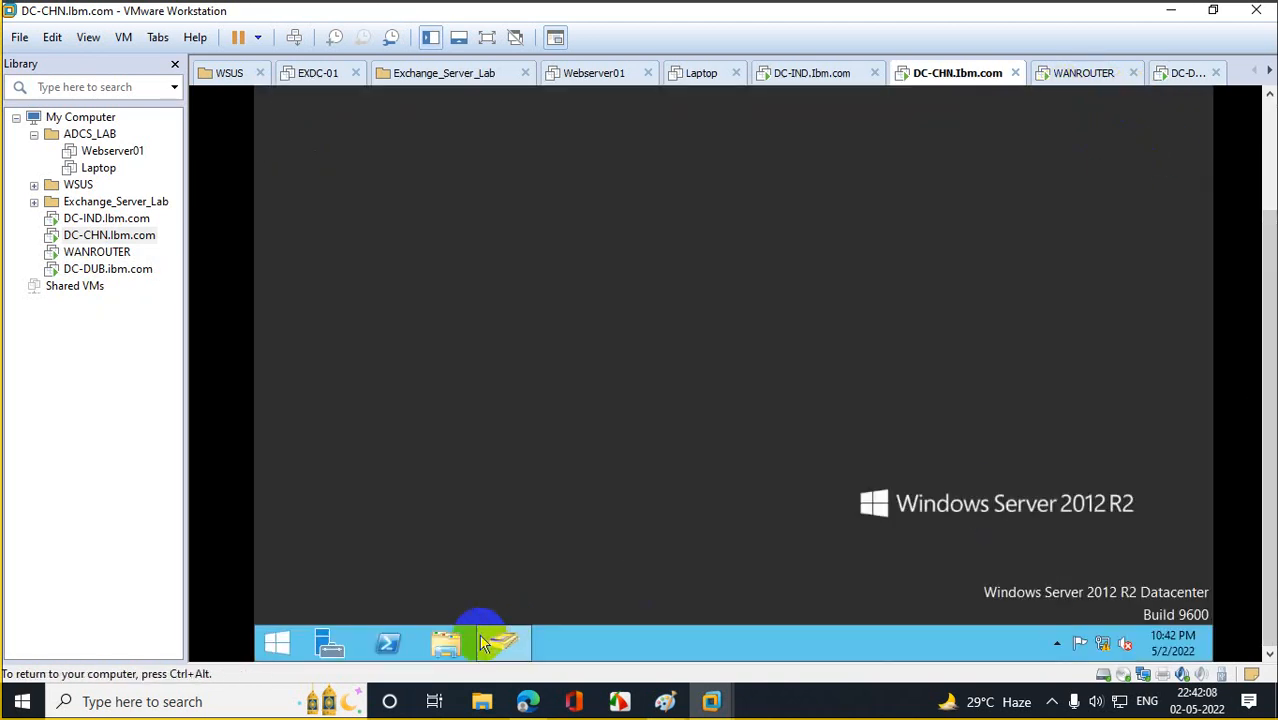
pyautogui.rightClick(278, 640)
pyautogui.click(285, 582)
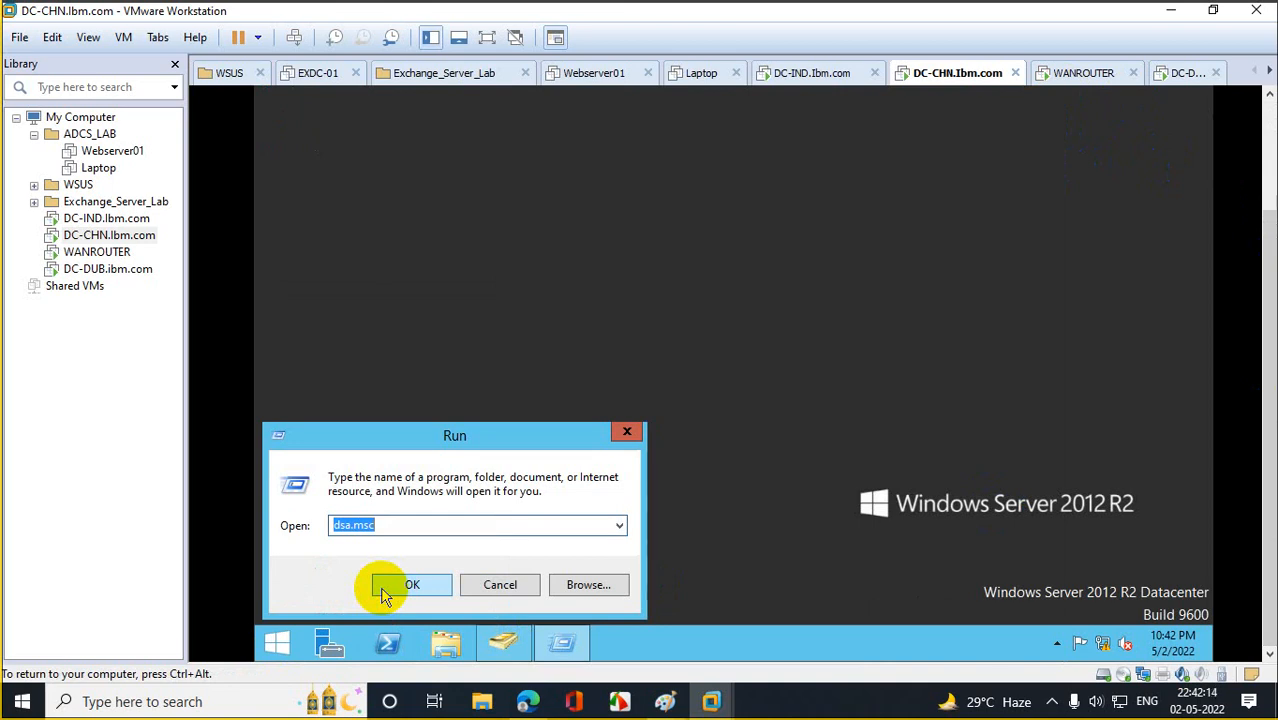
pyautogui.write('dssite')
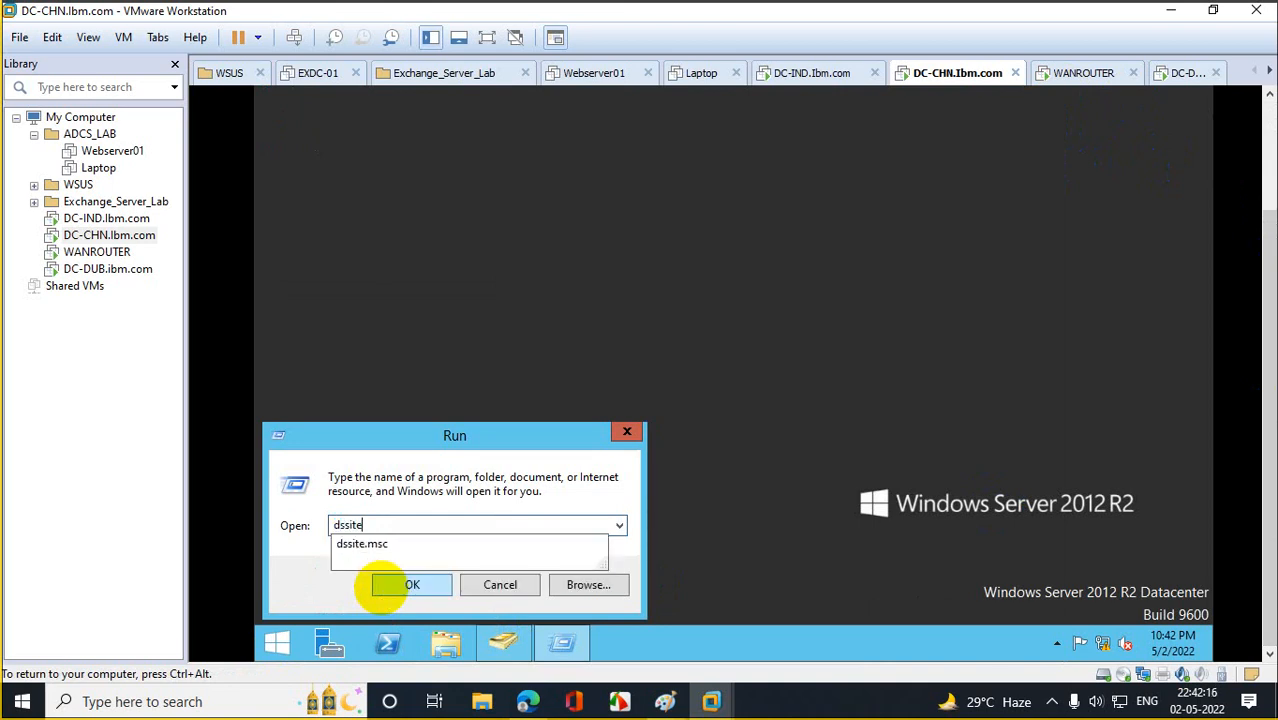
pyautogui.write('.msc')
pyautogui.click(385, 590)
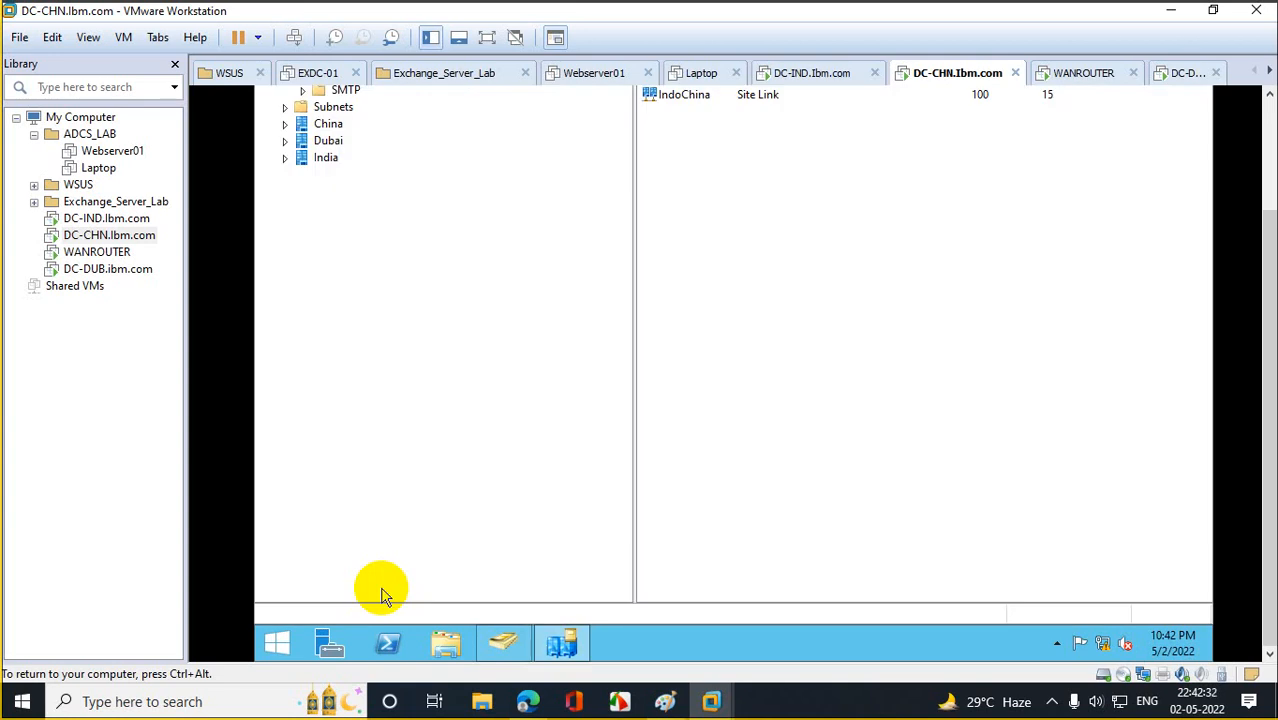
# Expand China > Servers > DC-CHN and show NTDS Settings with connections from DC-DUB and DC-IND.
pyautogui.moveTo(1269, 316); pyautogui.dragTo(1269, 192)
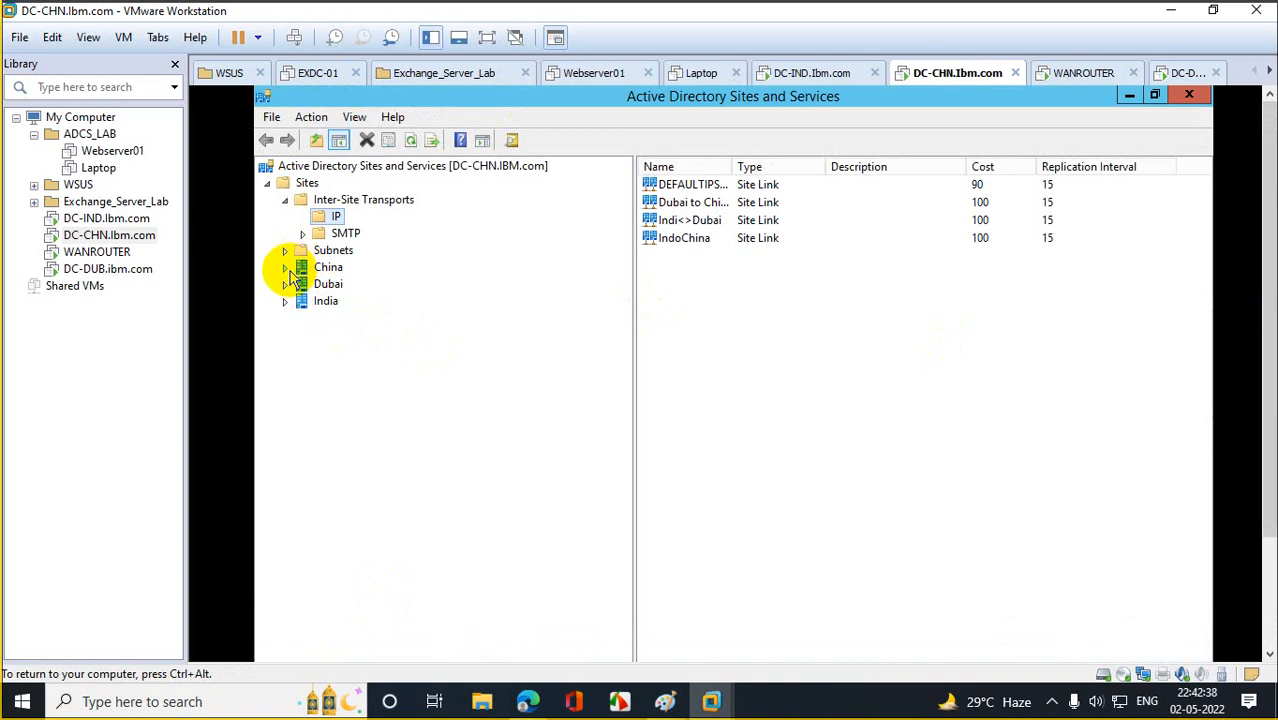
pyautogui.click(344, 284)
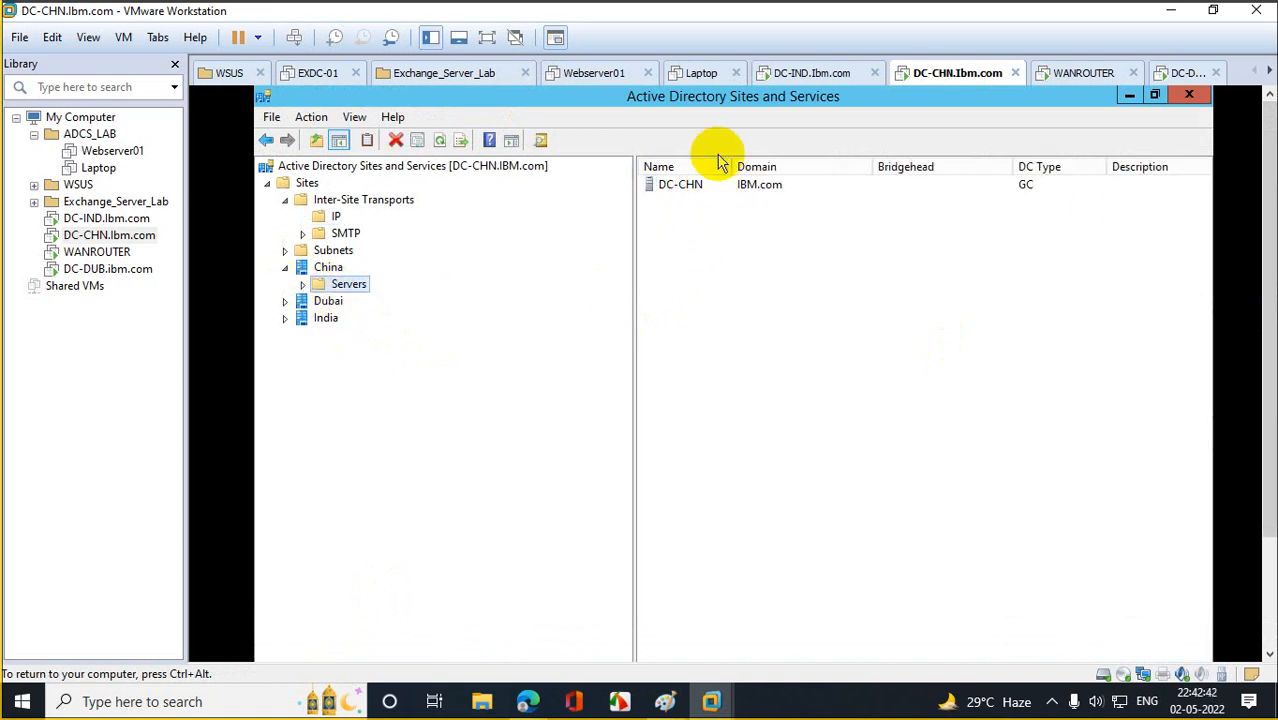
pyautogui.moveTo(734, 166); pyautogui.dragTo(852, 177)
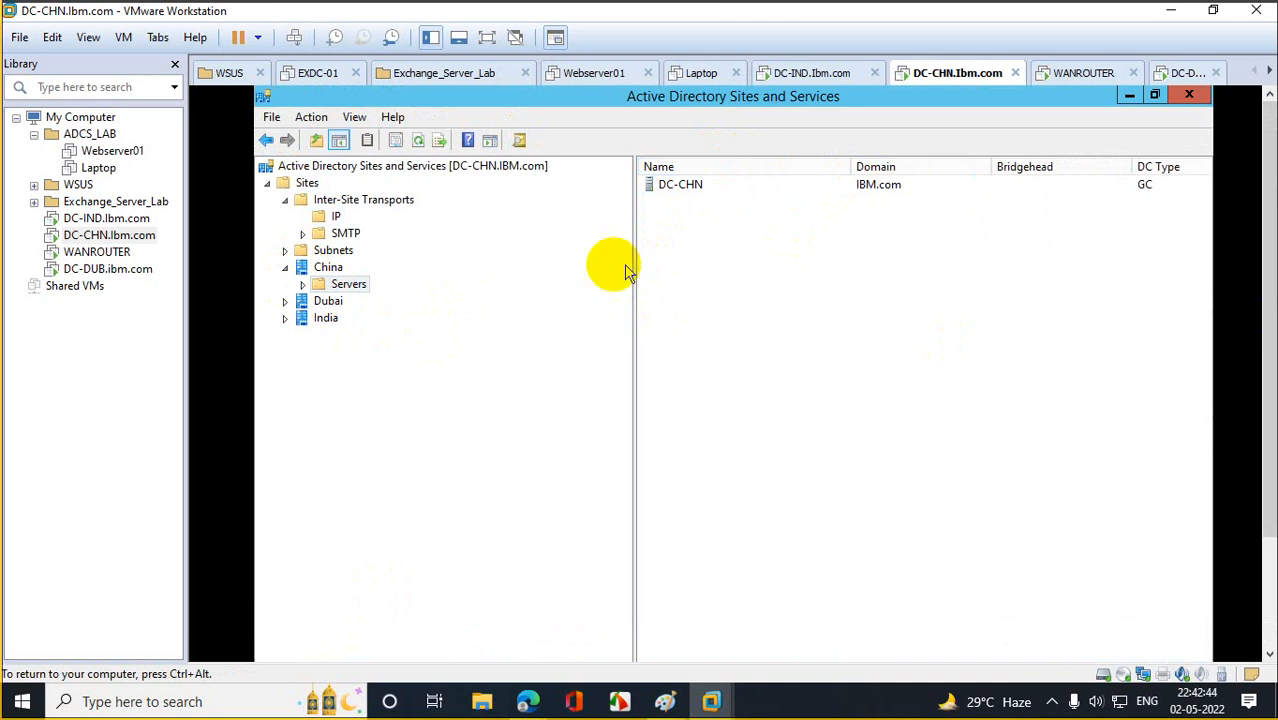
pyautogui.click(302, 284)
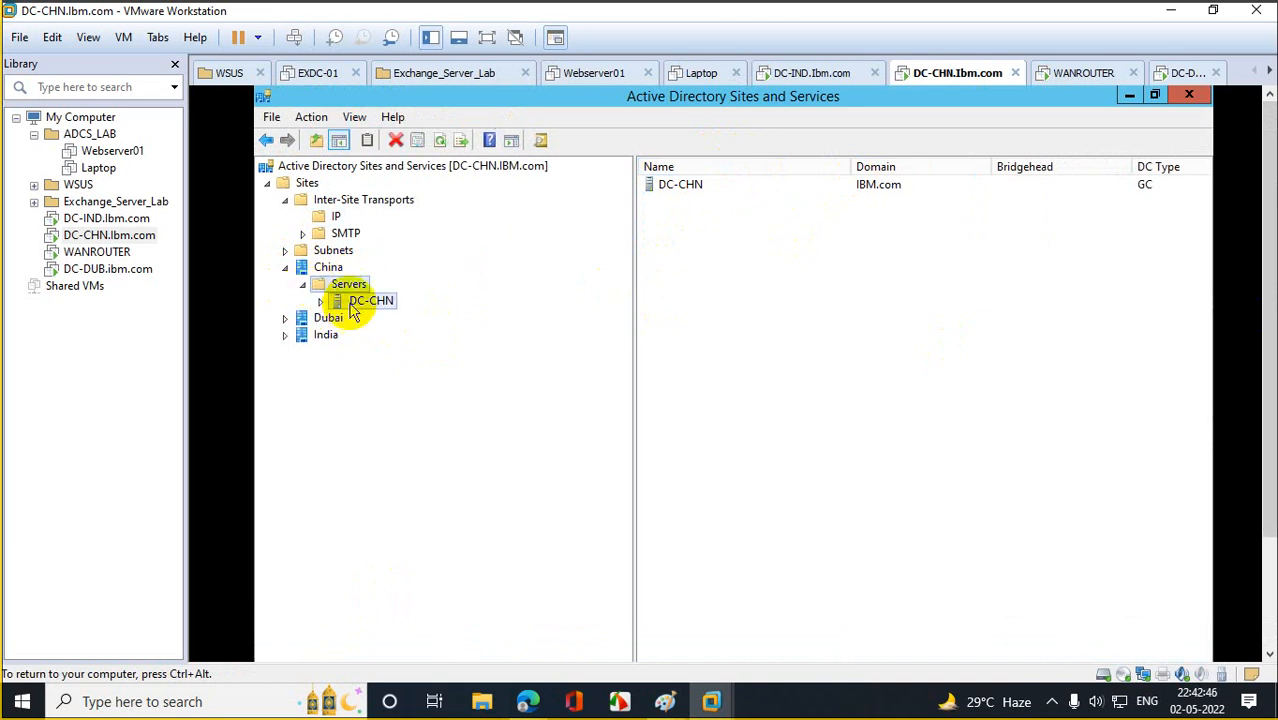
pyautogui.click(352, 302)
pyautogui.click(320, 301)
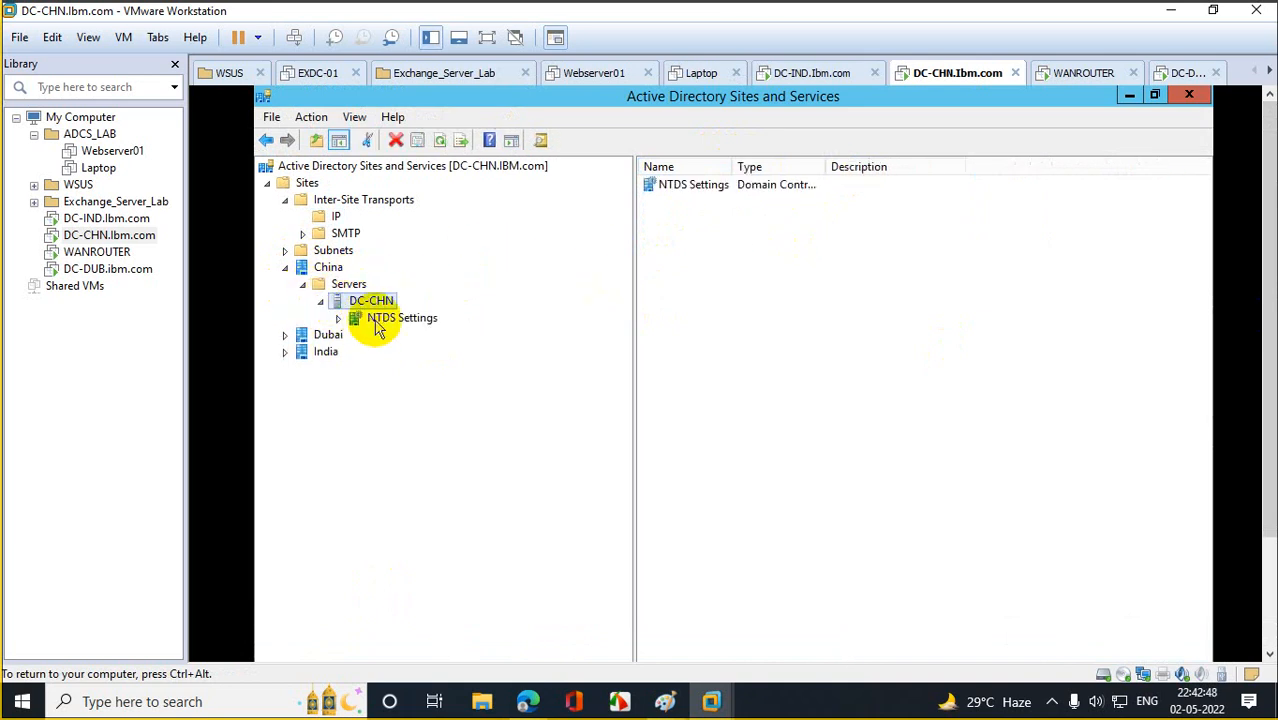
pyautogui.click(378, 320)
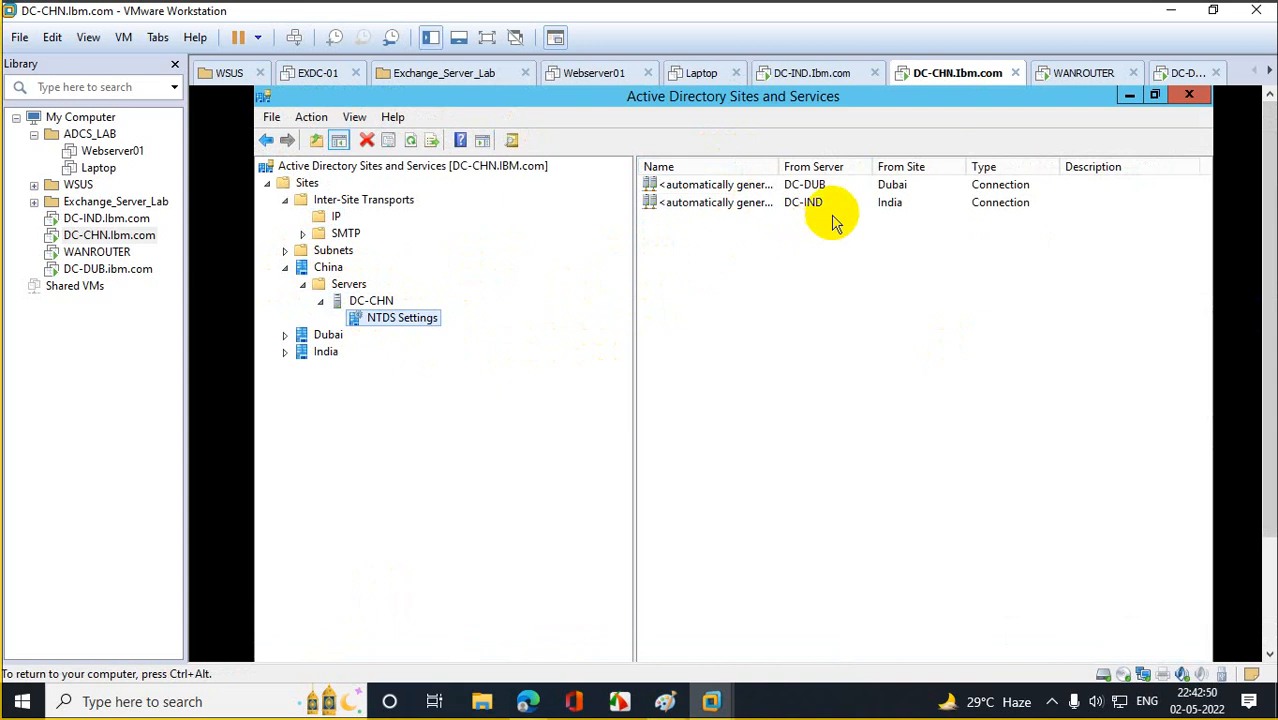
# Run Replicate Now on DC-CHN's connections from DC-DUB and DC-IND.
pyautogui.rightClick(750, 188)
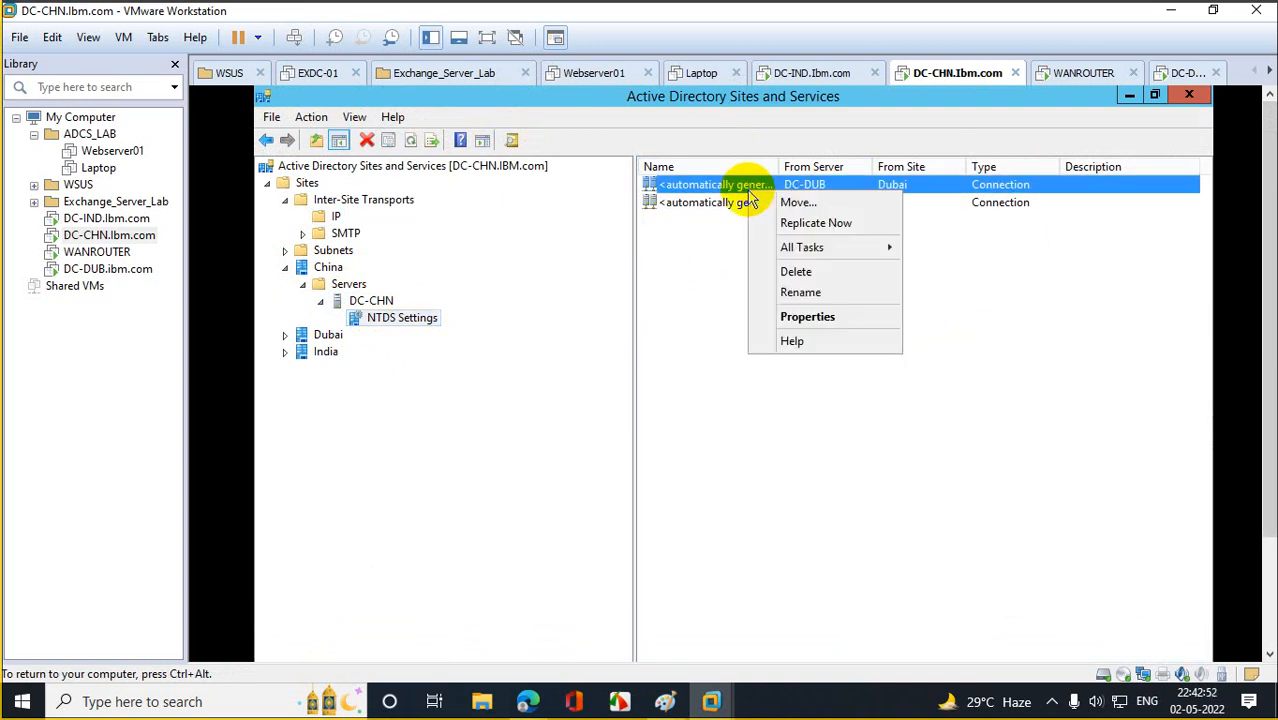
pyautogui.click(830, 222)
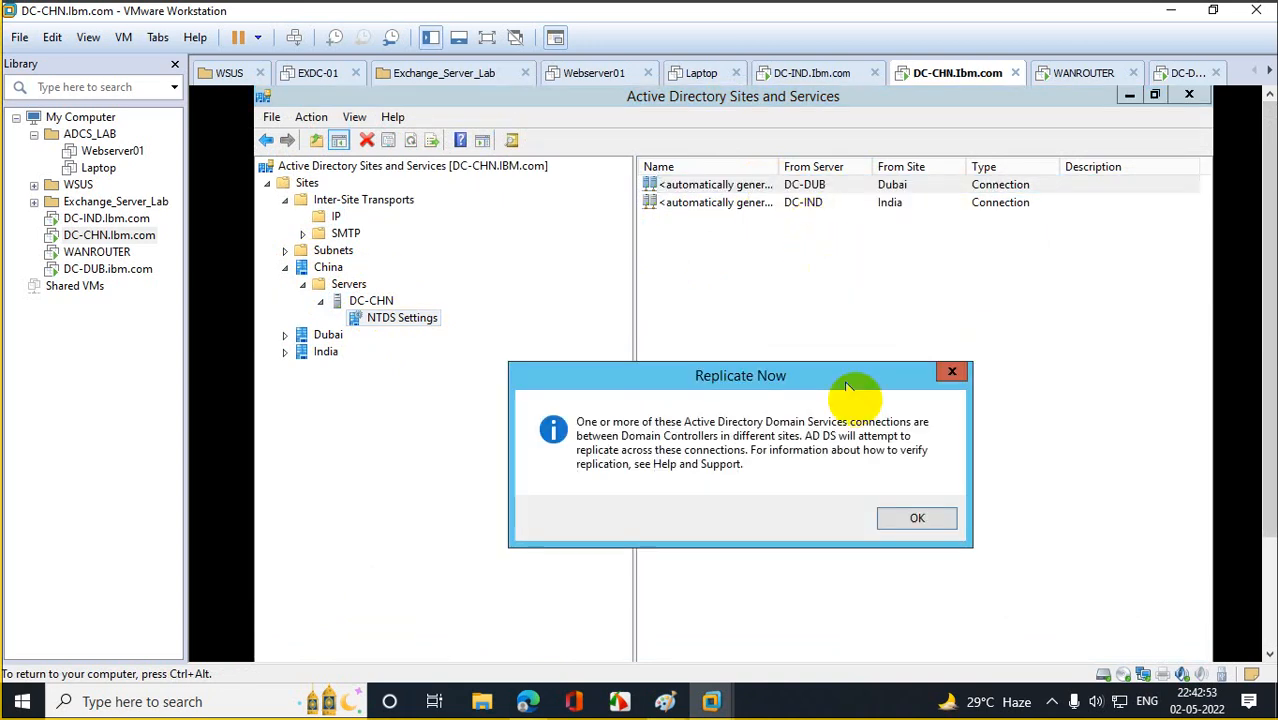
pyautogui.click(915, 516)
pyautogui.click(766, 206)
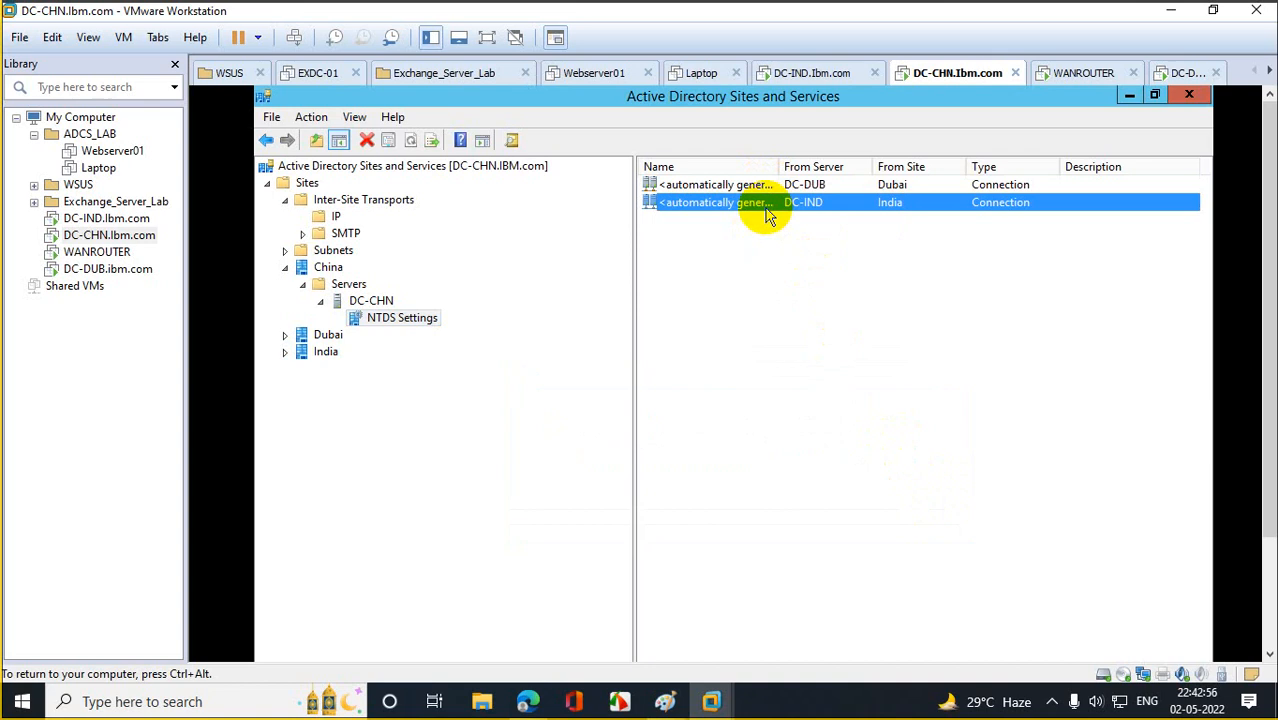
pyautogui.rightClick(768, 214)
pyautogui.click(818, 241)
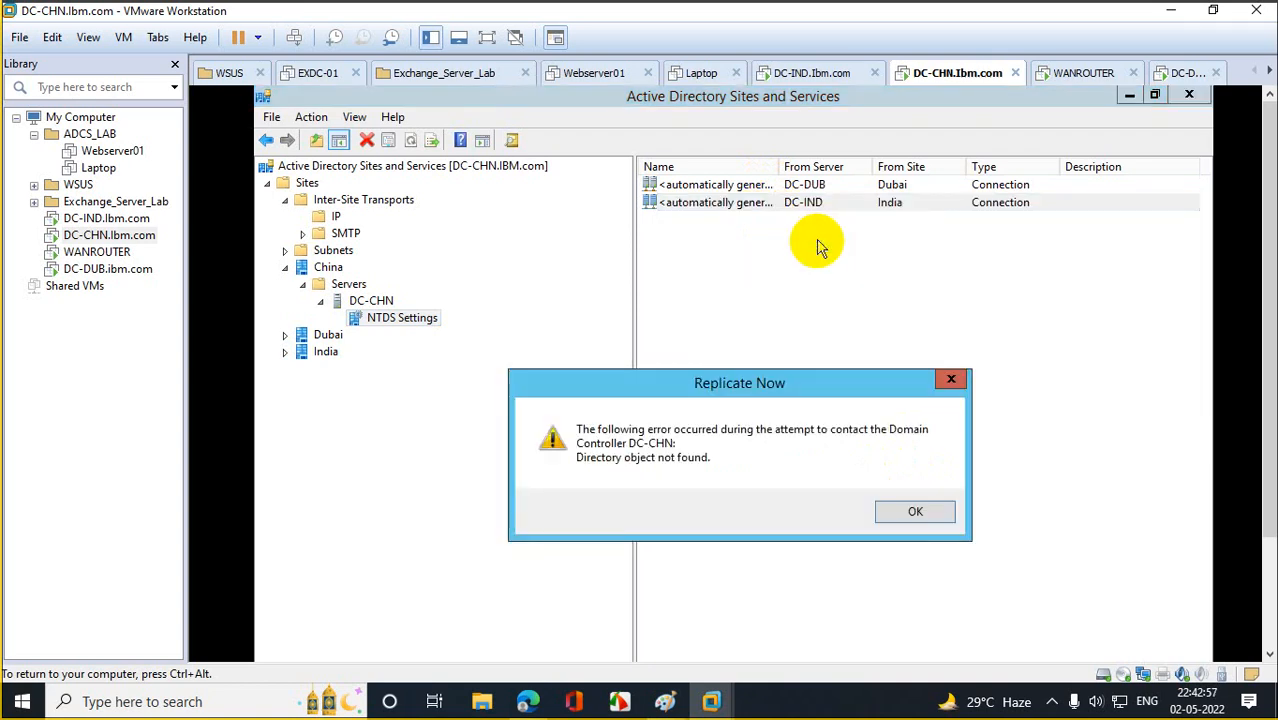
pyautogui.click(905, 509)
# Open DC-DUB's NTDS Settings in Dubai and replicate its DC-CHN and DC-IND connections.
pyautogui.click(286, 335)
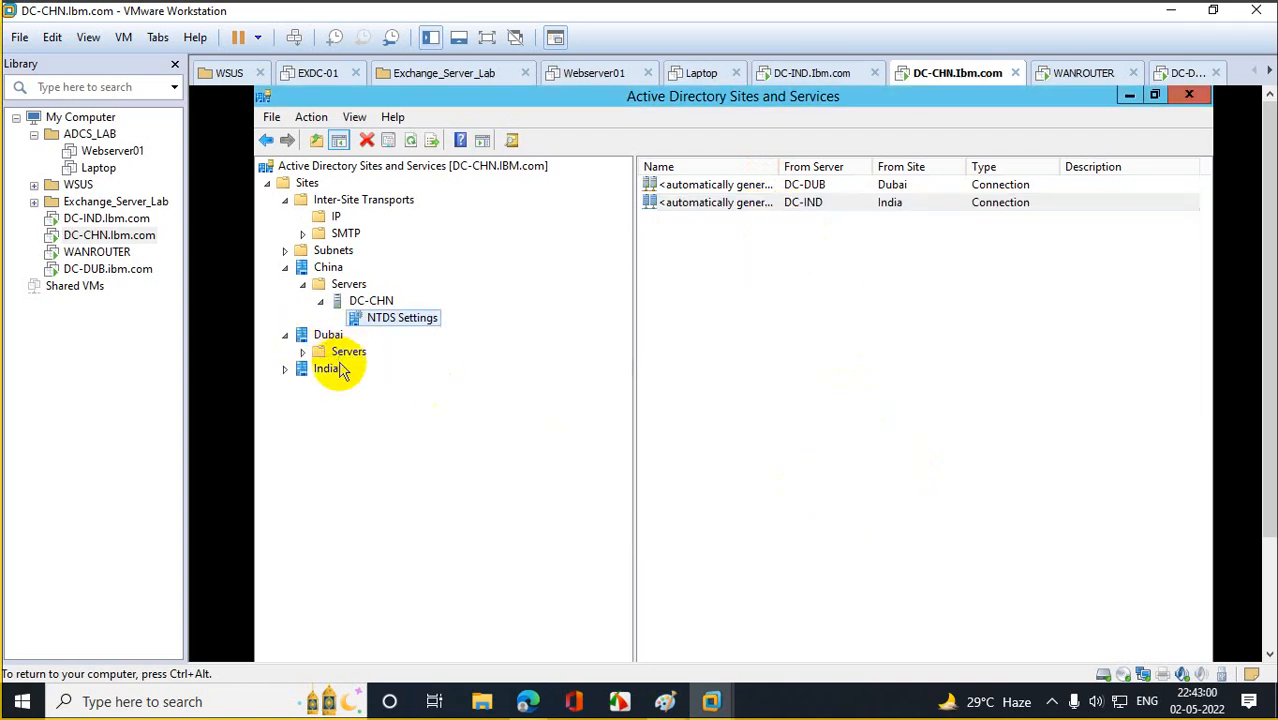
pyautogui.click(340, 354)
pyautogui.click(302, 352)
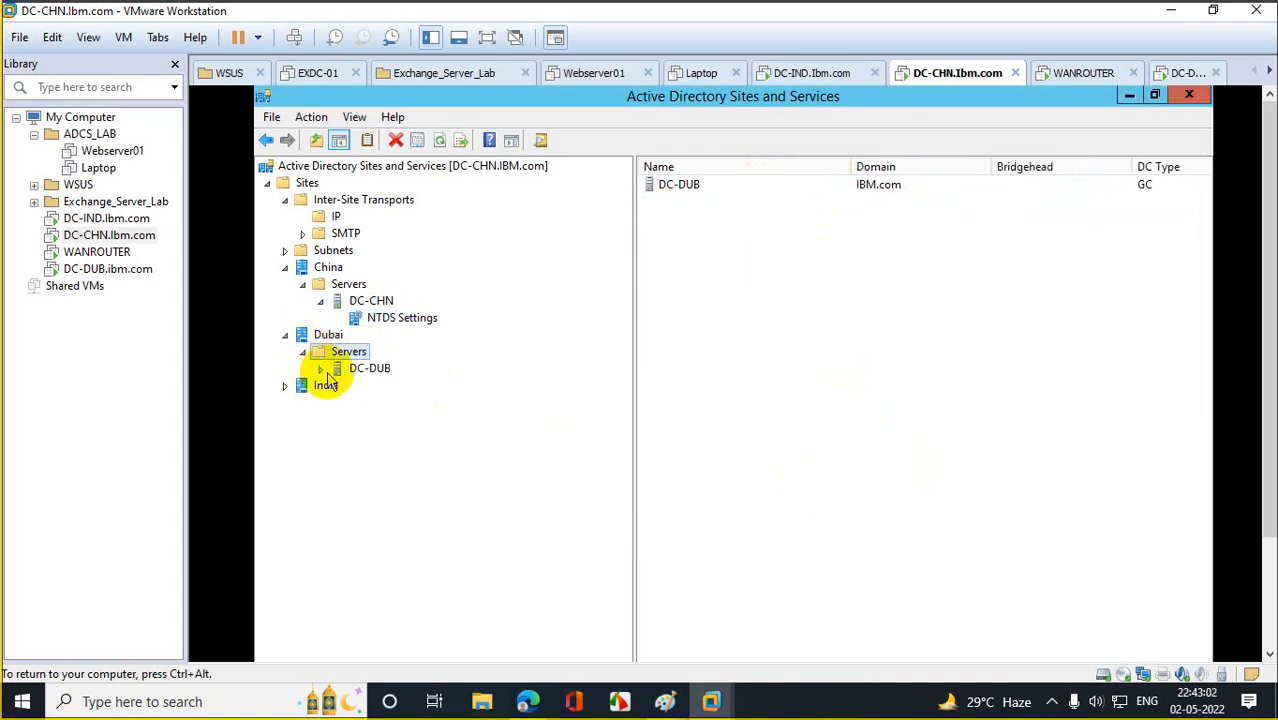
pyautogui.click(366, 389)
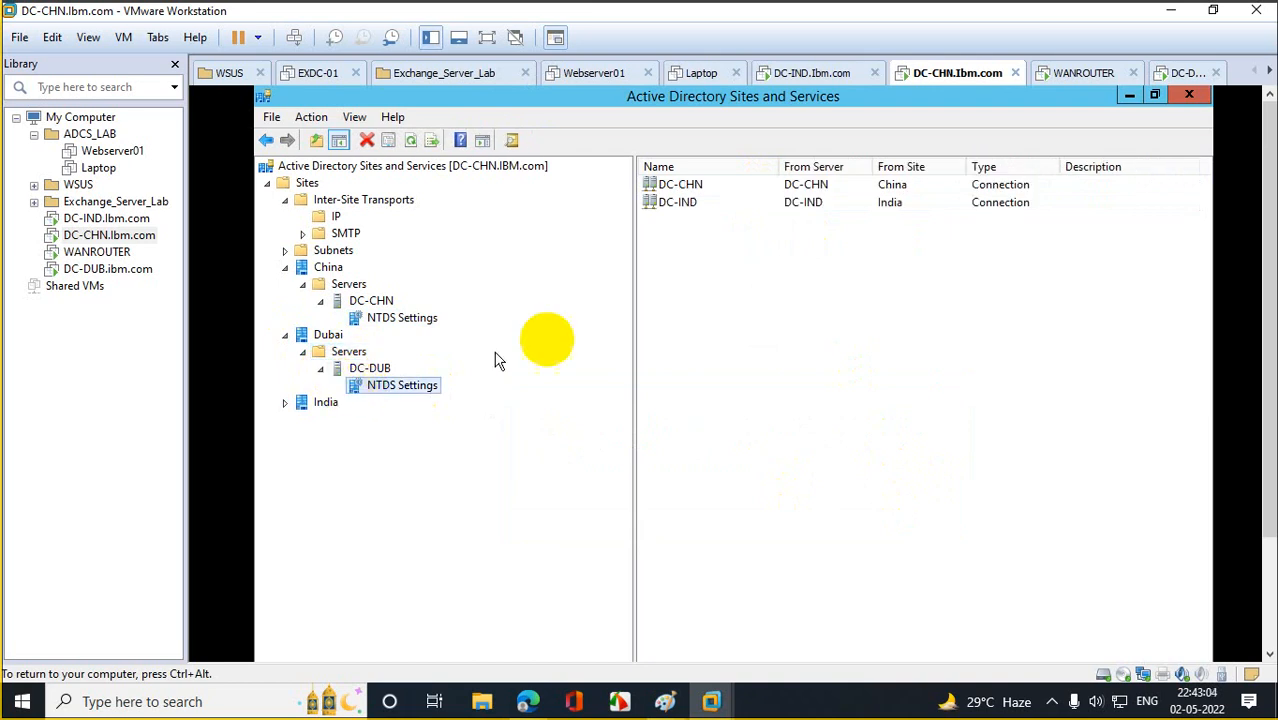
pyautogui.rightClick(690, 186)
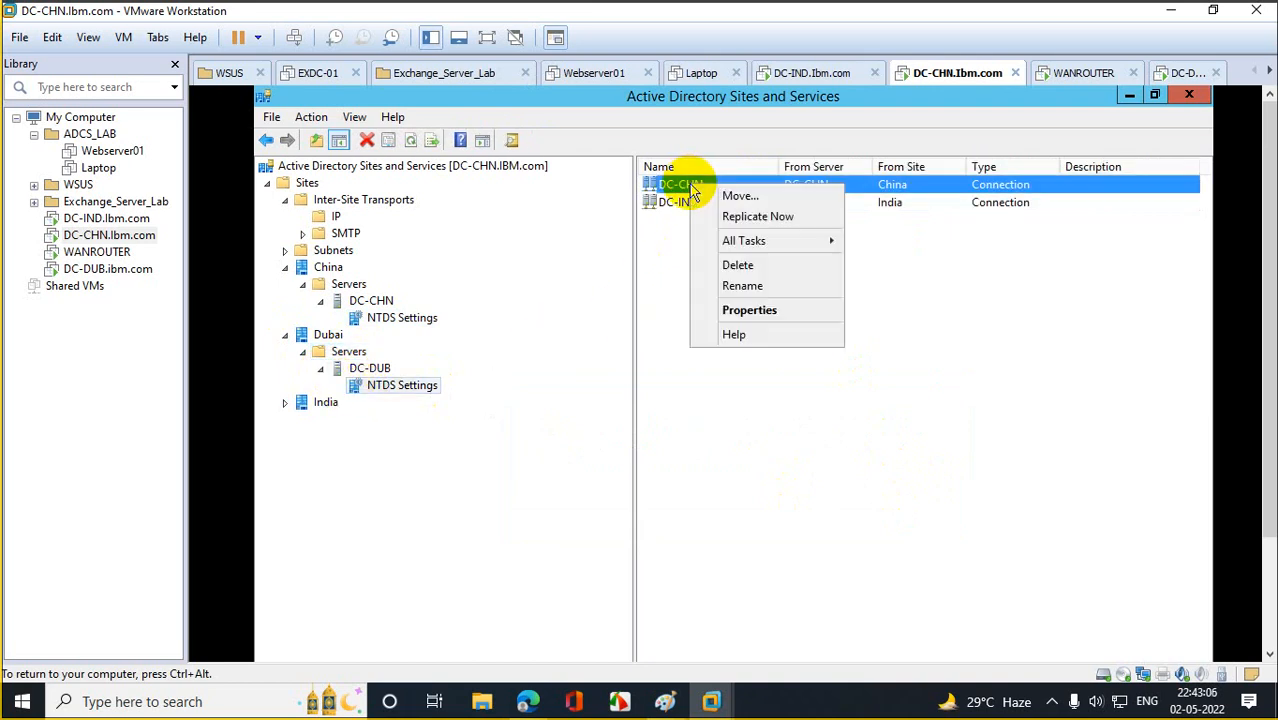
pyautogui.click(728, 215)
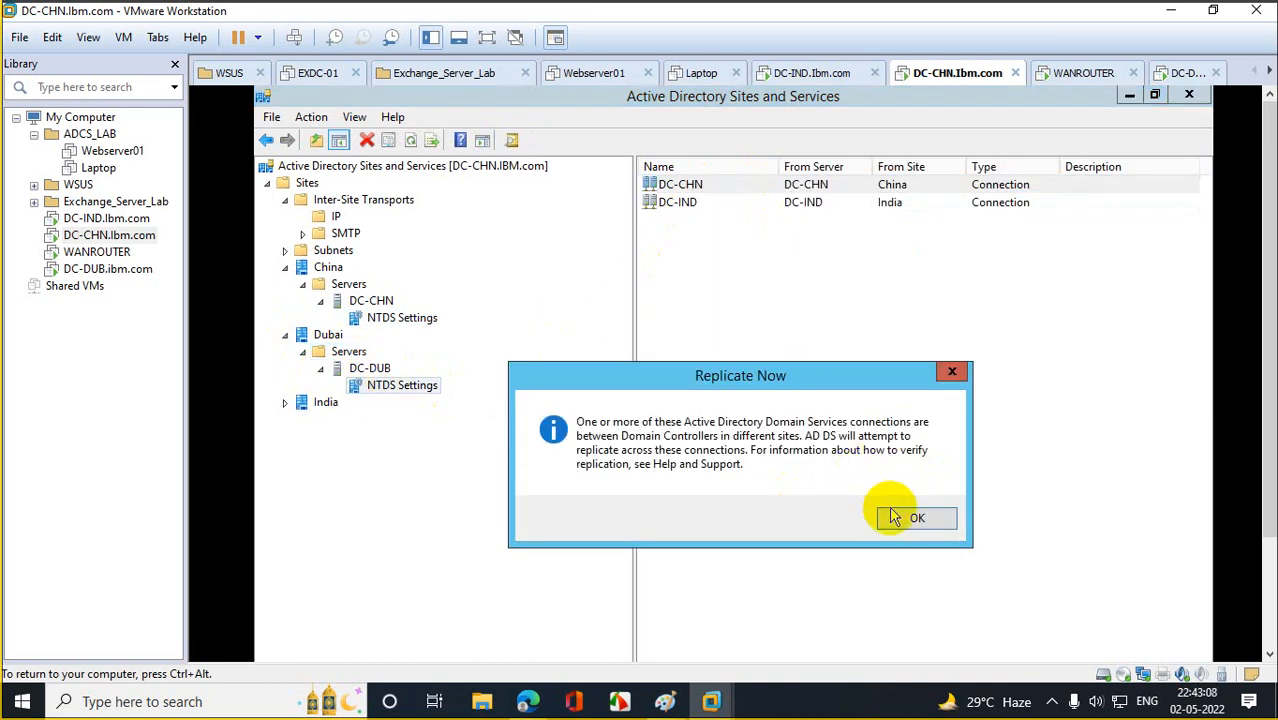
pyautogui.click(903, 518)
pyautogui.click(686, 208)
pyautogui.rightClick(686, 208)
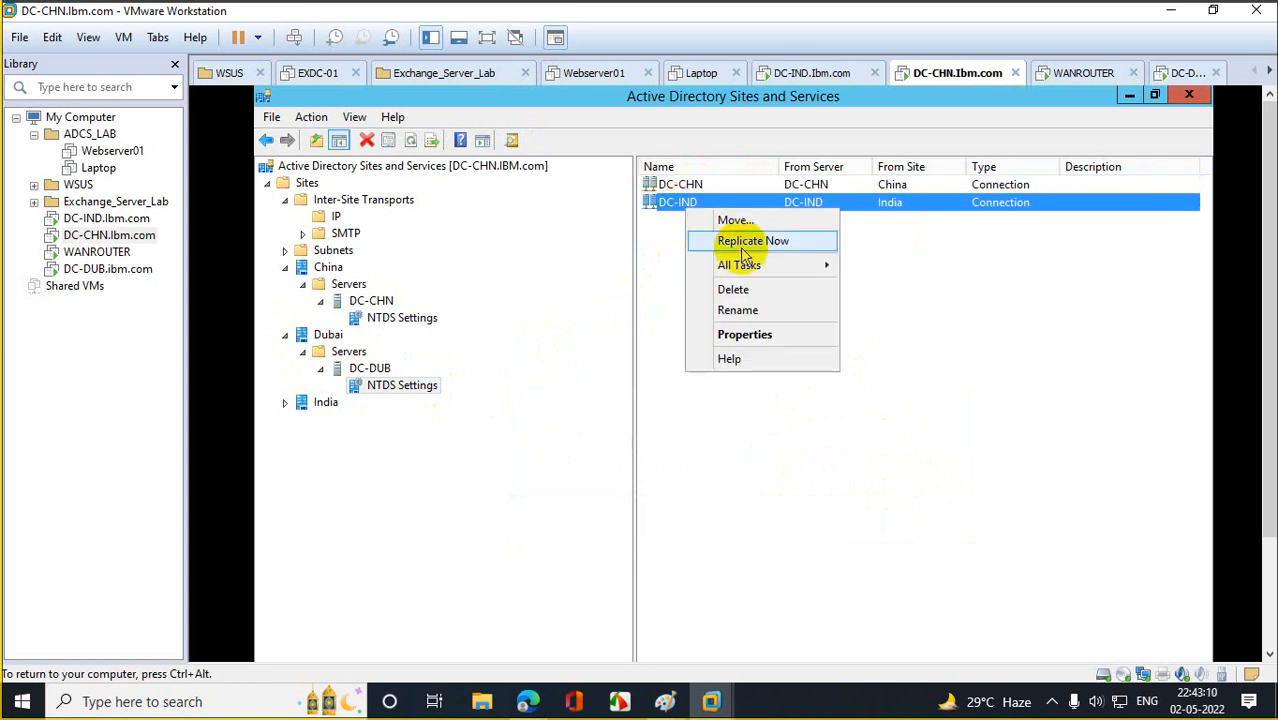
pyautogui.click(745, 240)
pyautogui.click(890, 525)
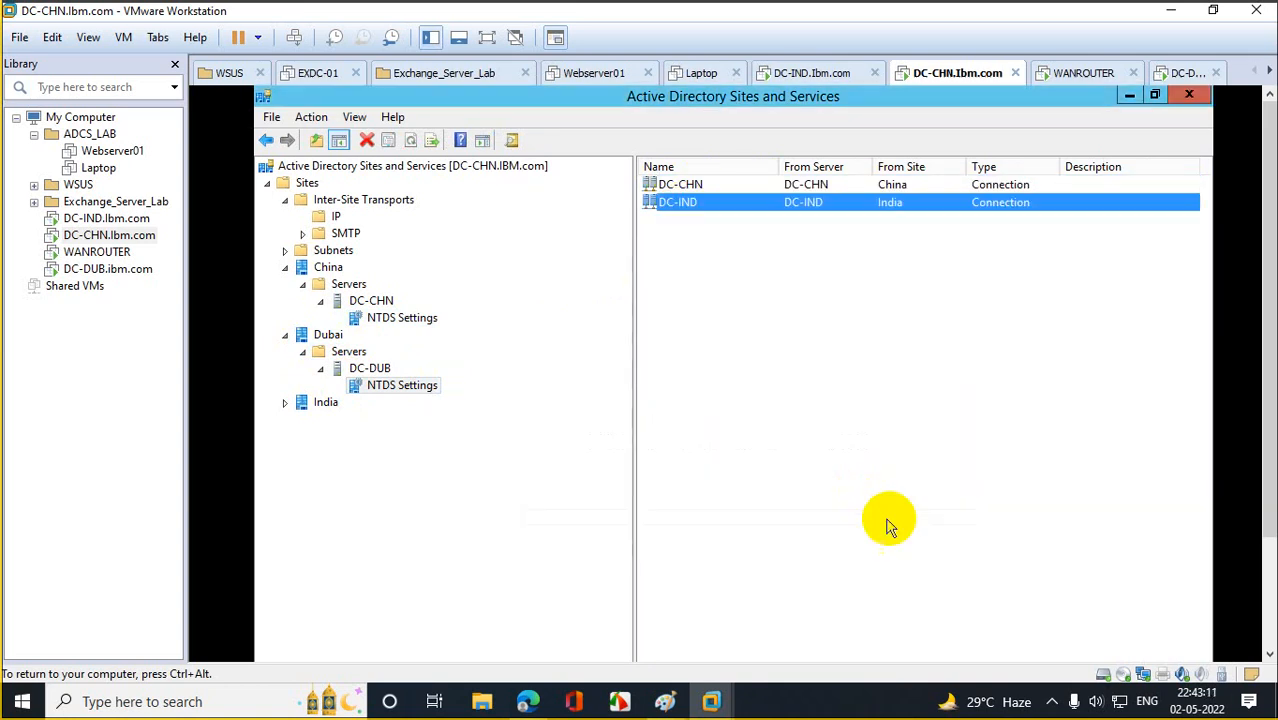
# Replicate DC-IND's DC-CHN and DC-DUB connections in India, then minimize Sites and Services.
pyautogui.click(286, 403)
pyautogui.click(302, 419)
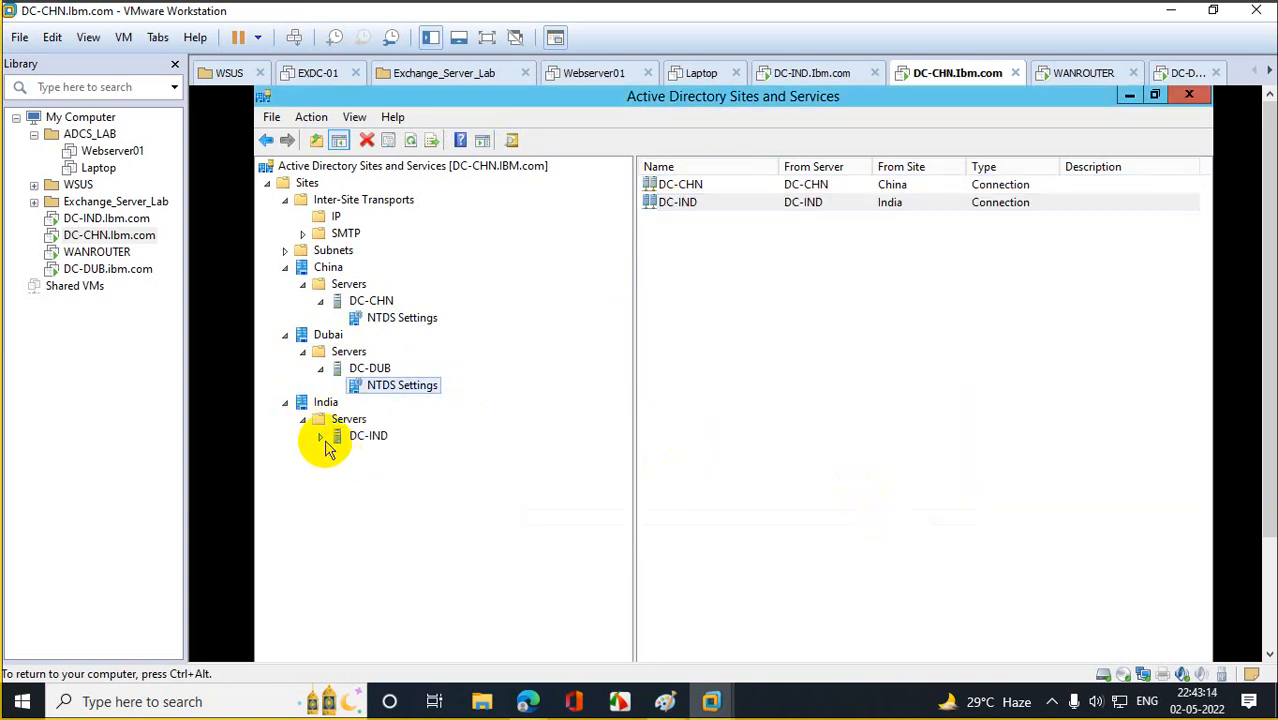
pyautogui.click(320, 436)
pyautogui.click(355, 455)
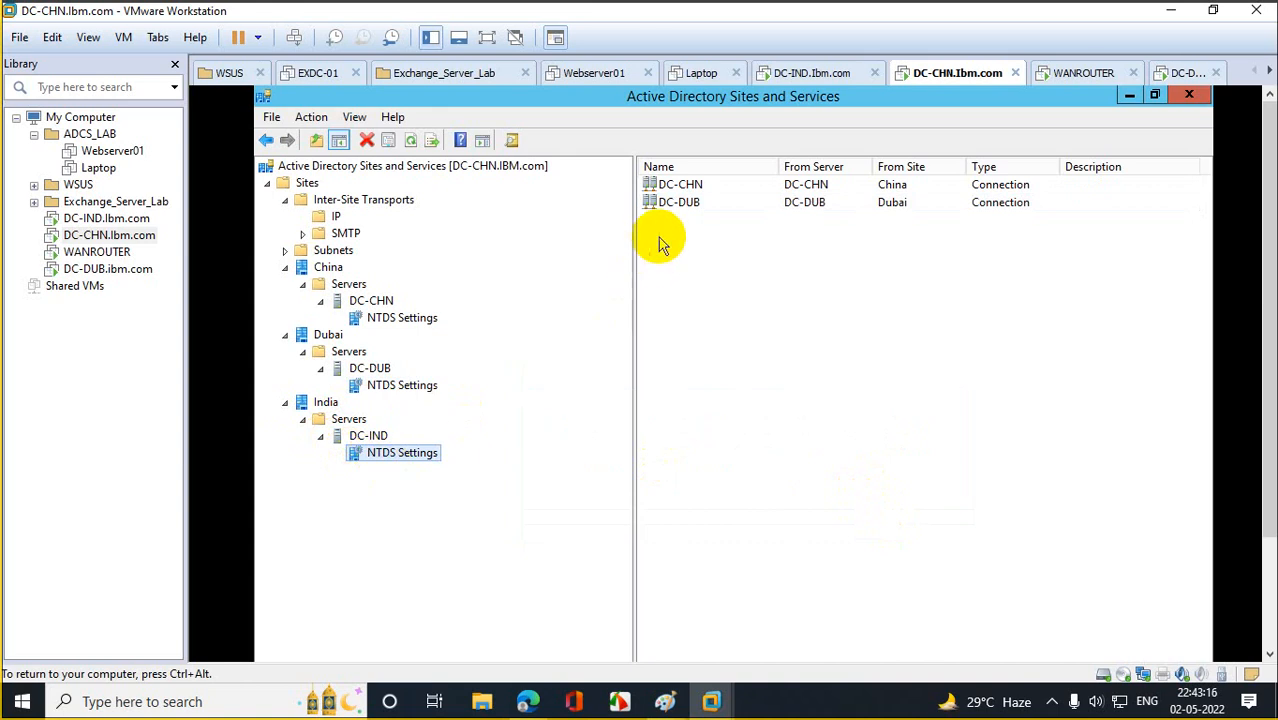
pyautogui.rightClick(688, 188)
pyautogui.click(730, 214)
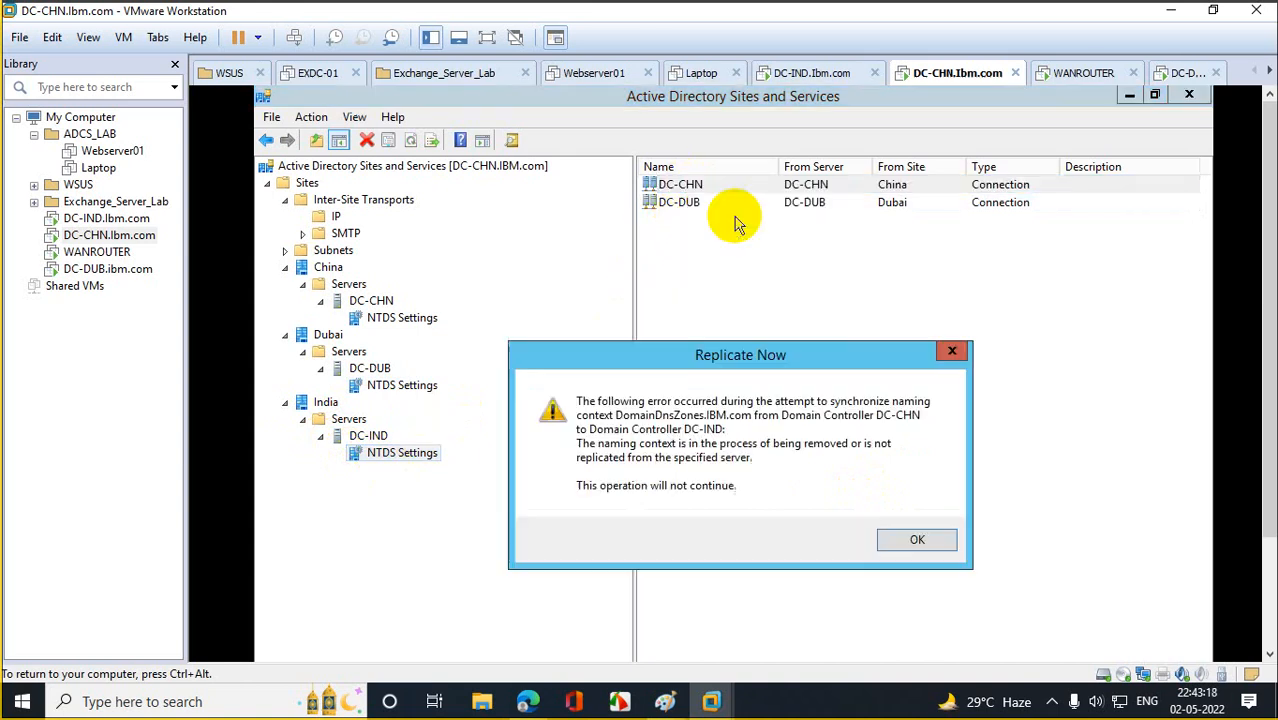
pyautogui.click(905, 535)
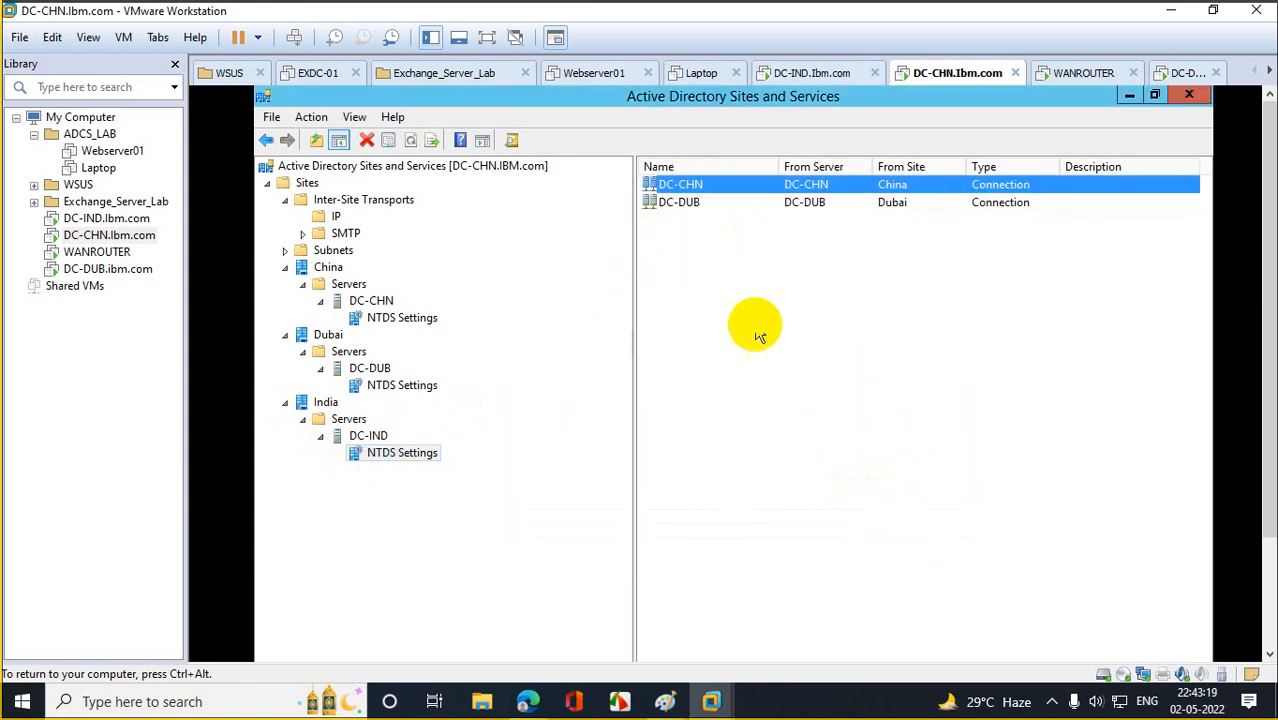
pyautogui.rightClick(685, 201)
pyautogui.click(747, 230)
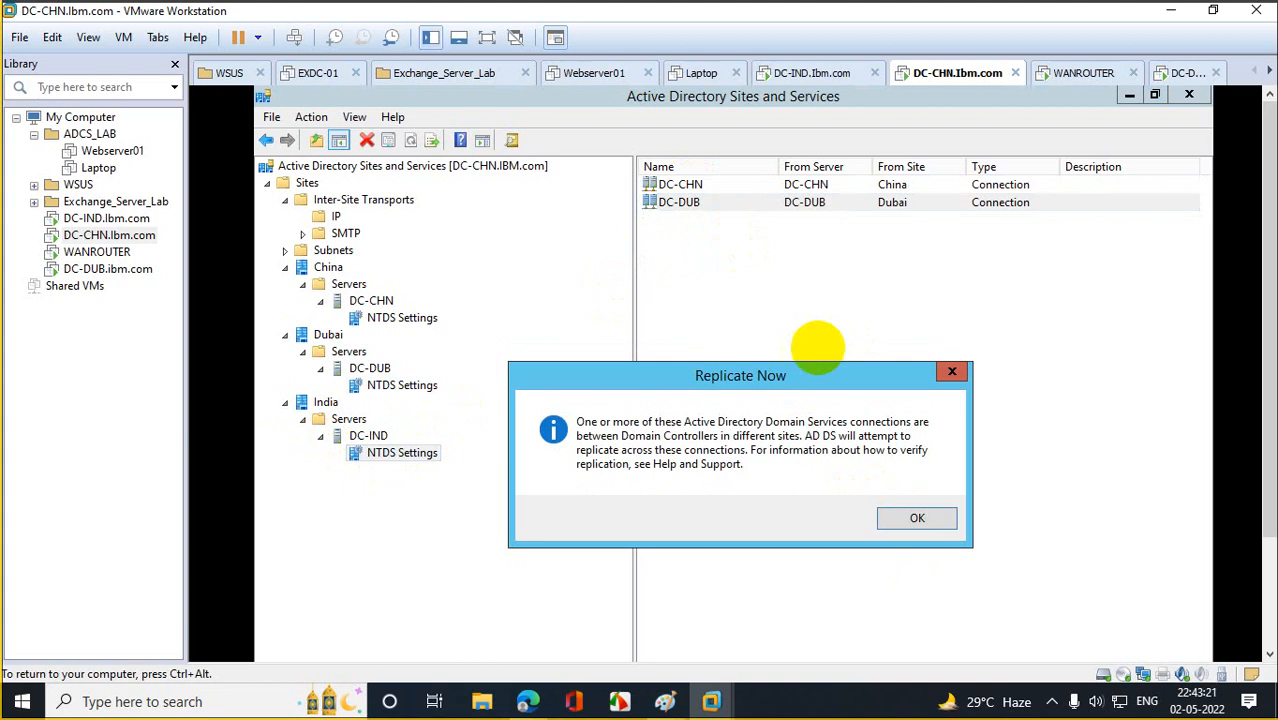
pyautogui.click(907, 517)
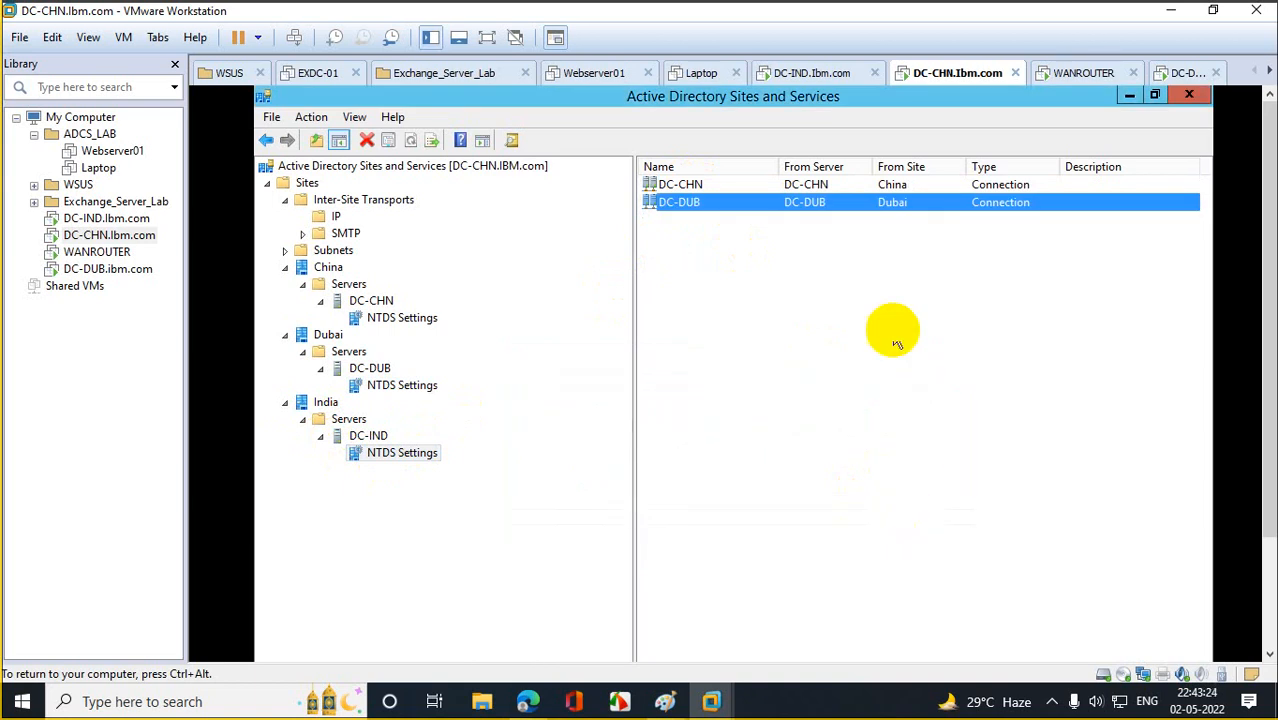
pyautogui.click(1129, 96)
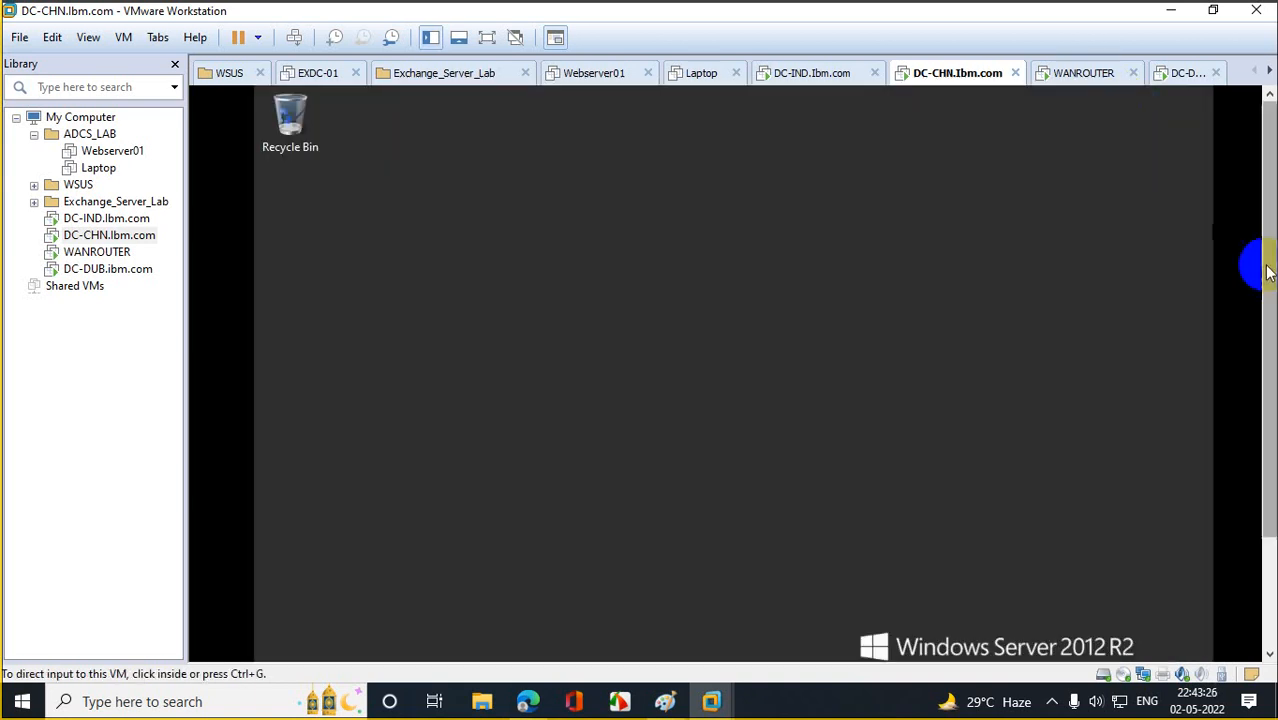
# Browse DC-CHN's IBM.com Users list in ADUC, then switch to the DC-IND machine.
pyautogui.click(503, 643)
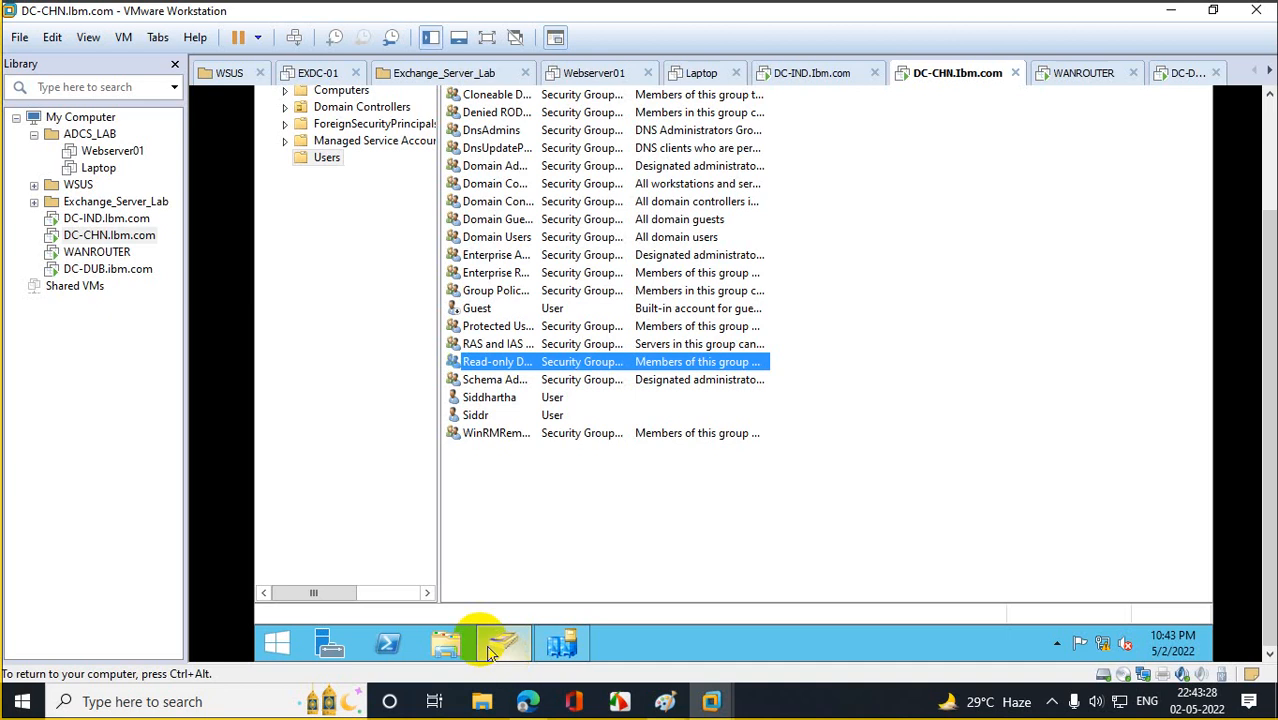
pyautogui.moveTo(1271, 362); pyautogui.dragTo(1268, 240)
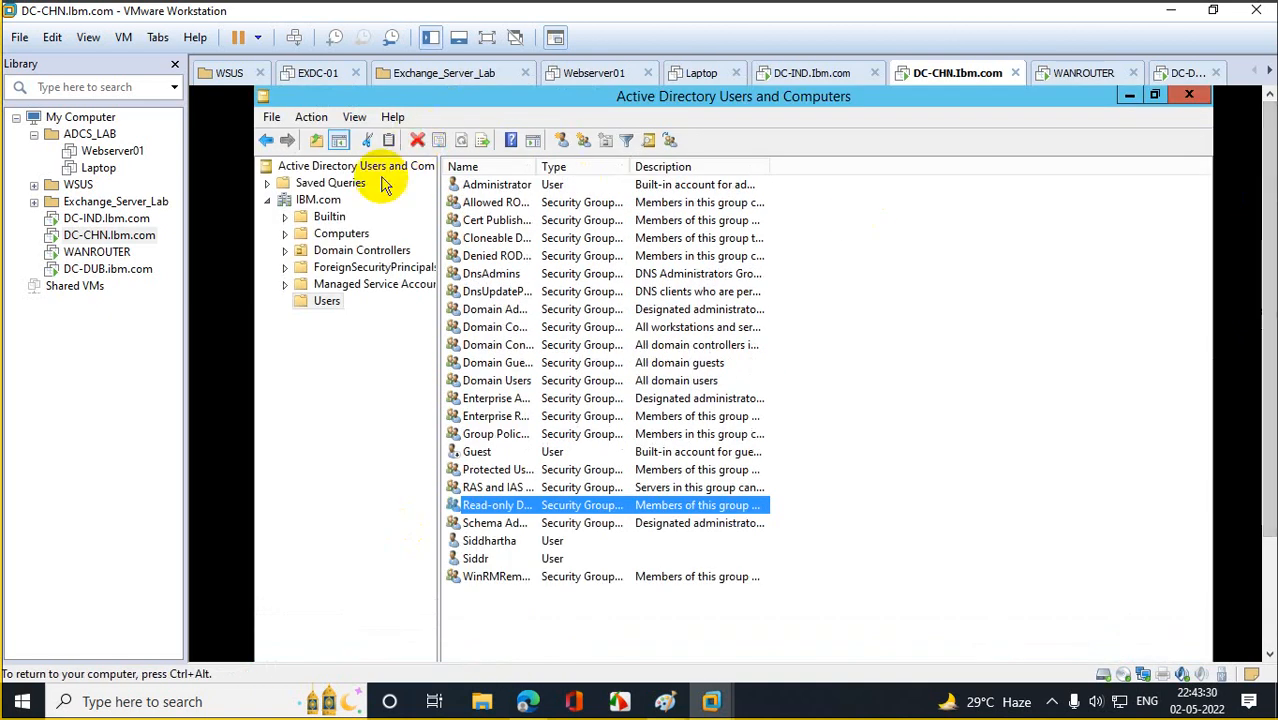
pyautogui.click(318, 200)
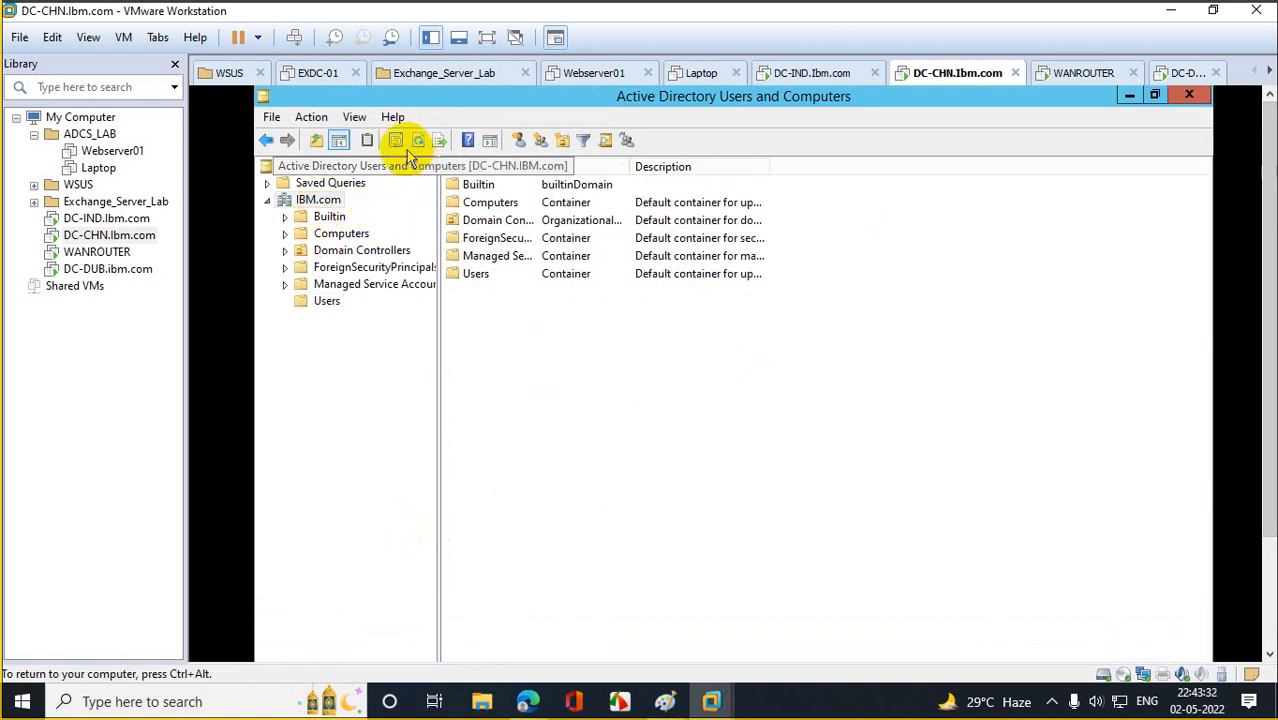
pyautogui.click(332, 303)
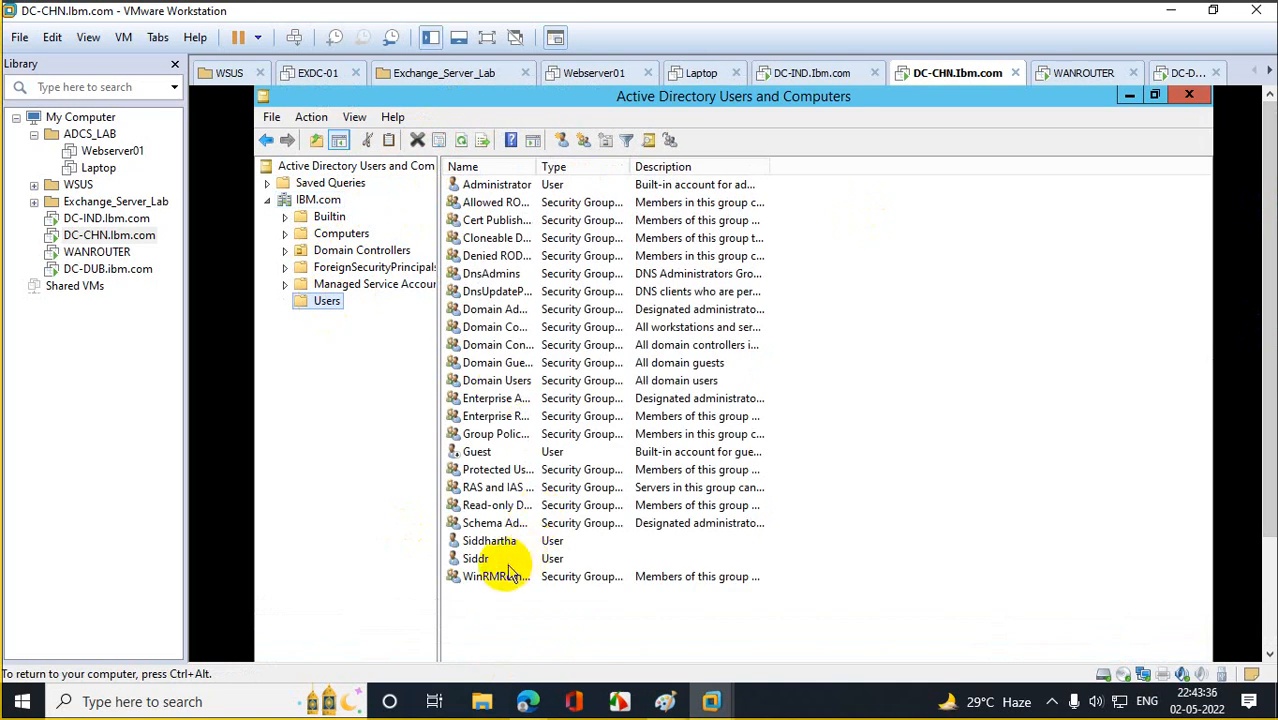
pyautogui.click(513, 543)
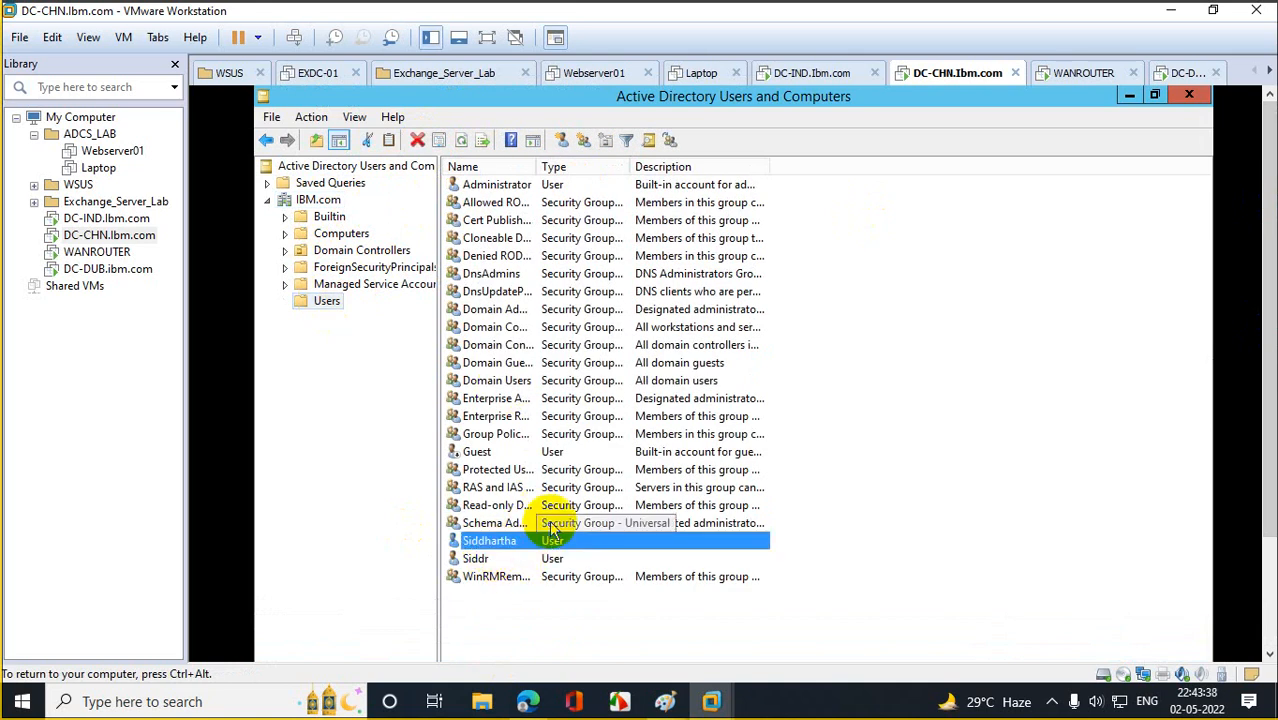
pyautogui.click(540, 490)
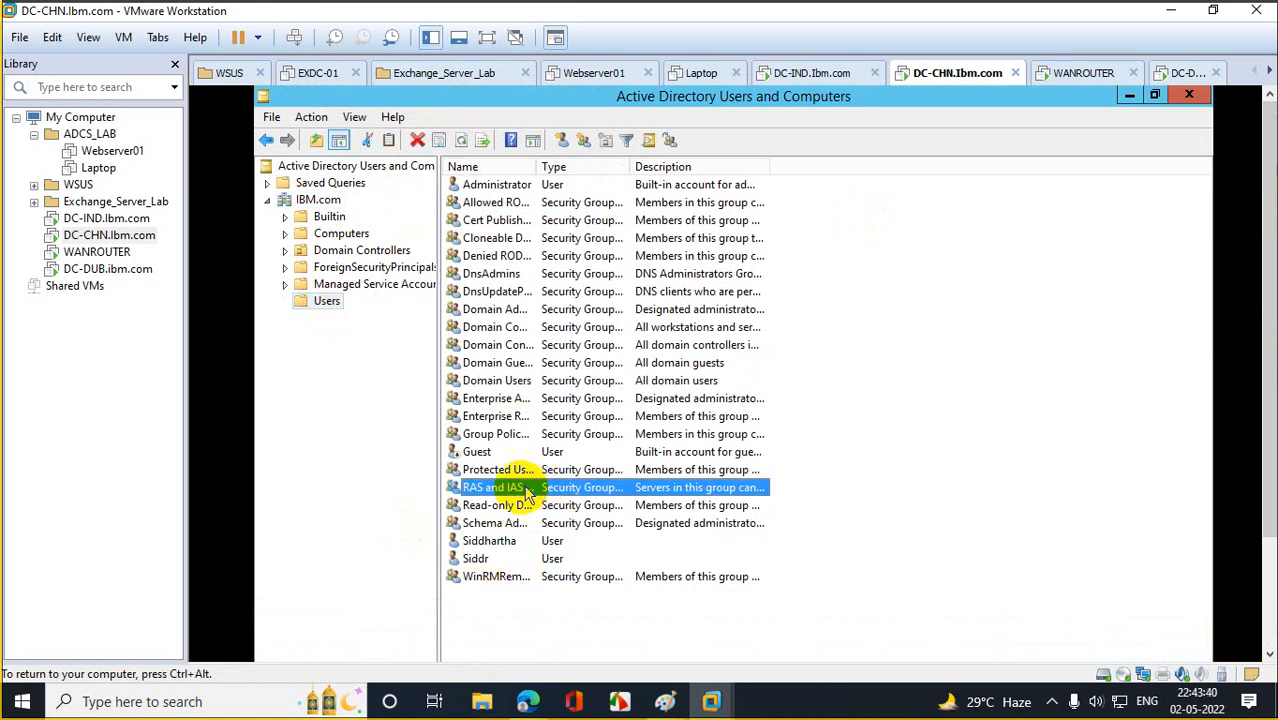
pyautogui.click(130, 218)
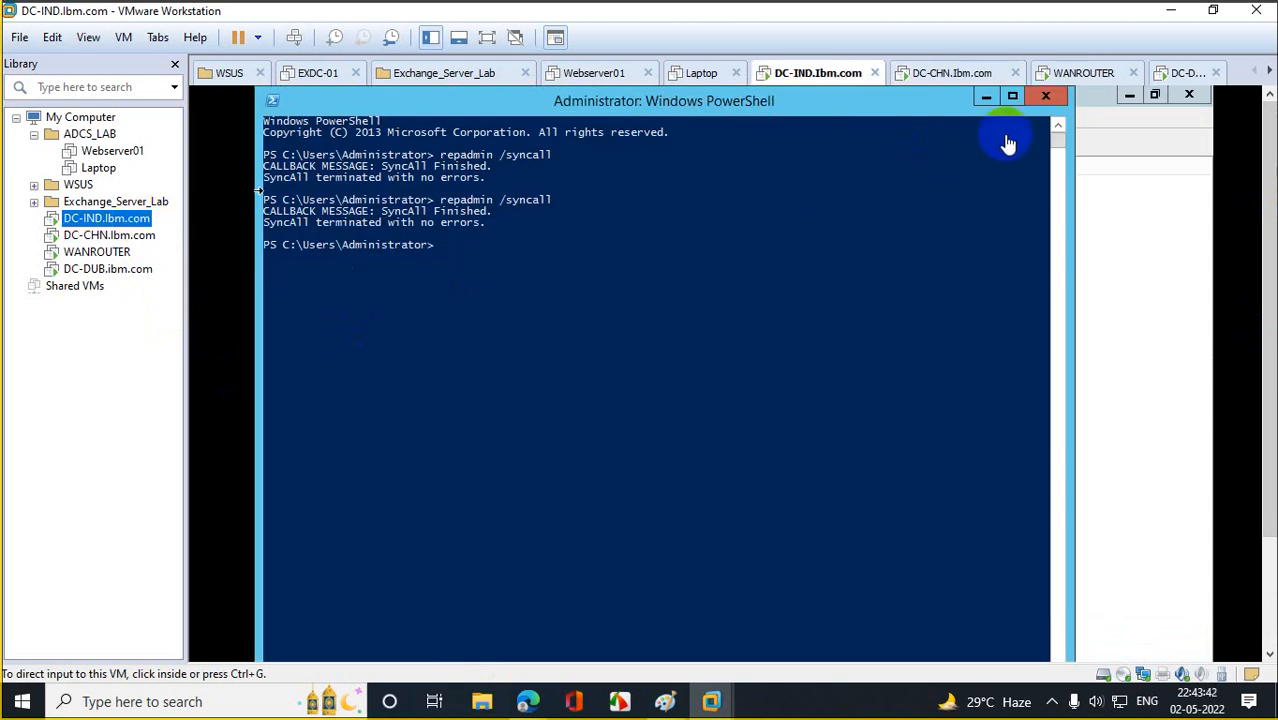
# Close PowerShell on DC-IND, refresh, and replicate DC-CHN's connection from DC-DUB.
pyautogui.click(1045, 96)
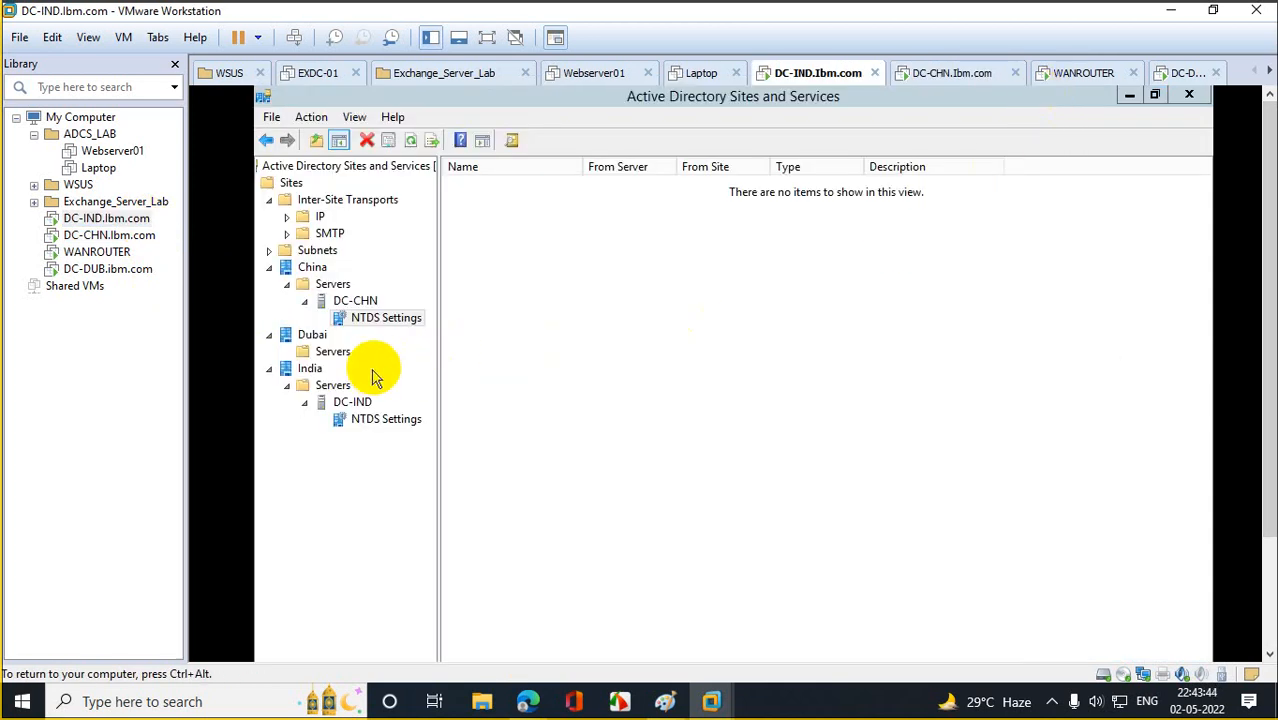
pyautogui.moveTo(1271, 297)
pyautogui.mouseDown()
pyautogui.moveTo(1272, 400)
pyautogui.moveTo(1270, 286)
pyautogui.mouseUp()
pyautogui.click(411, 141)
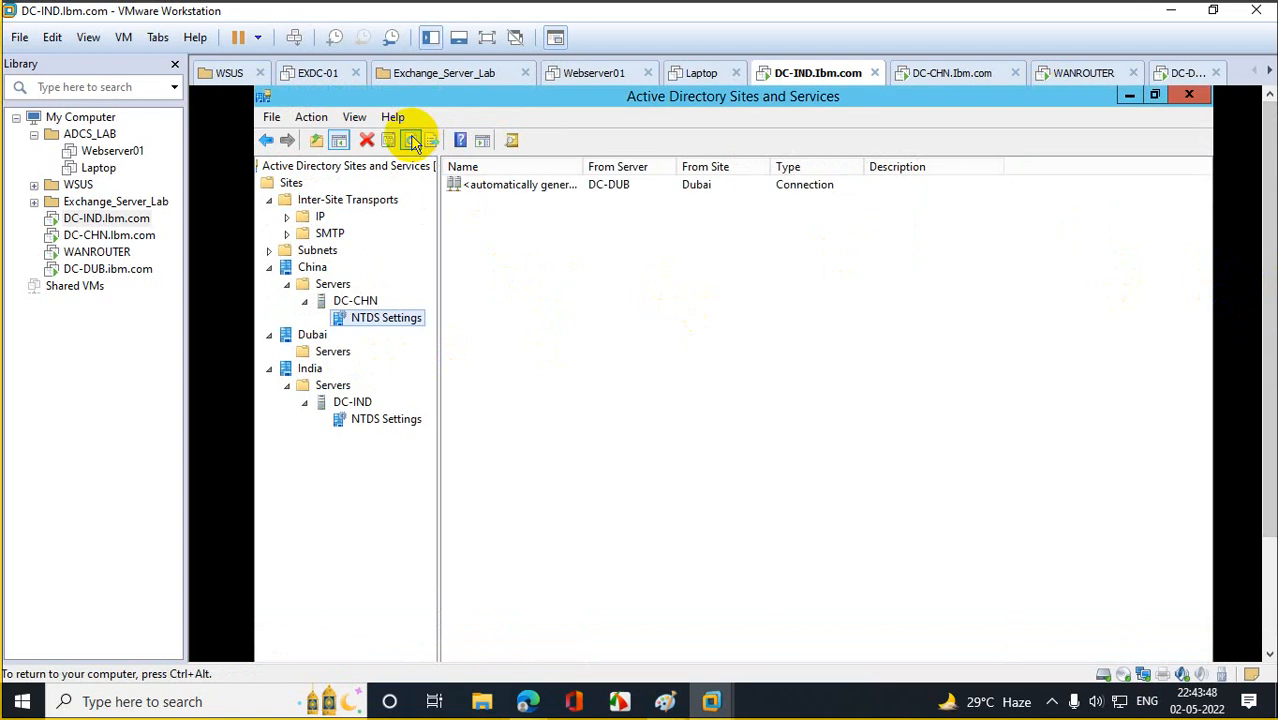
pyautogui.rightClick(508, 188)
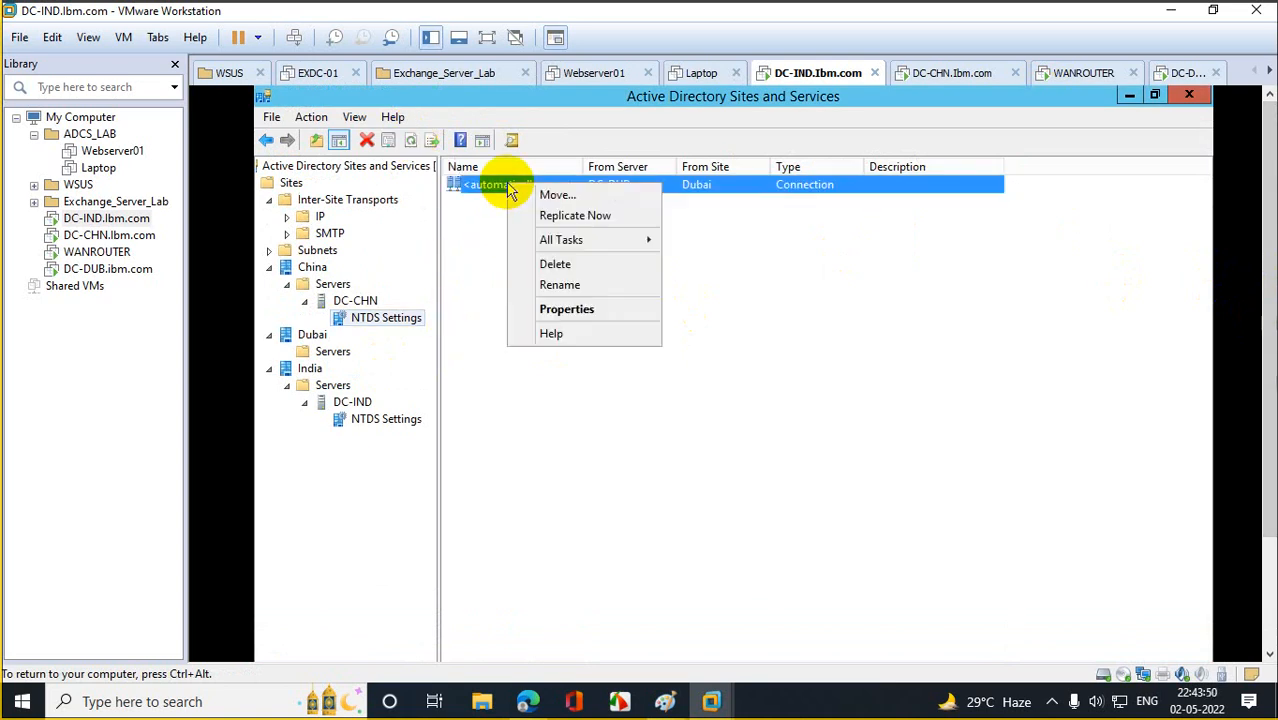
pyautogui.click(572, 217)
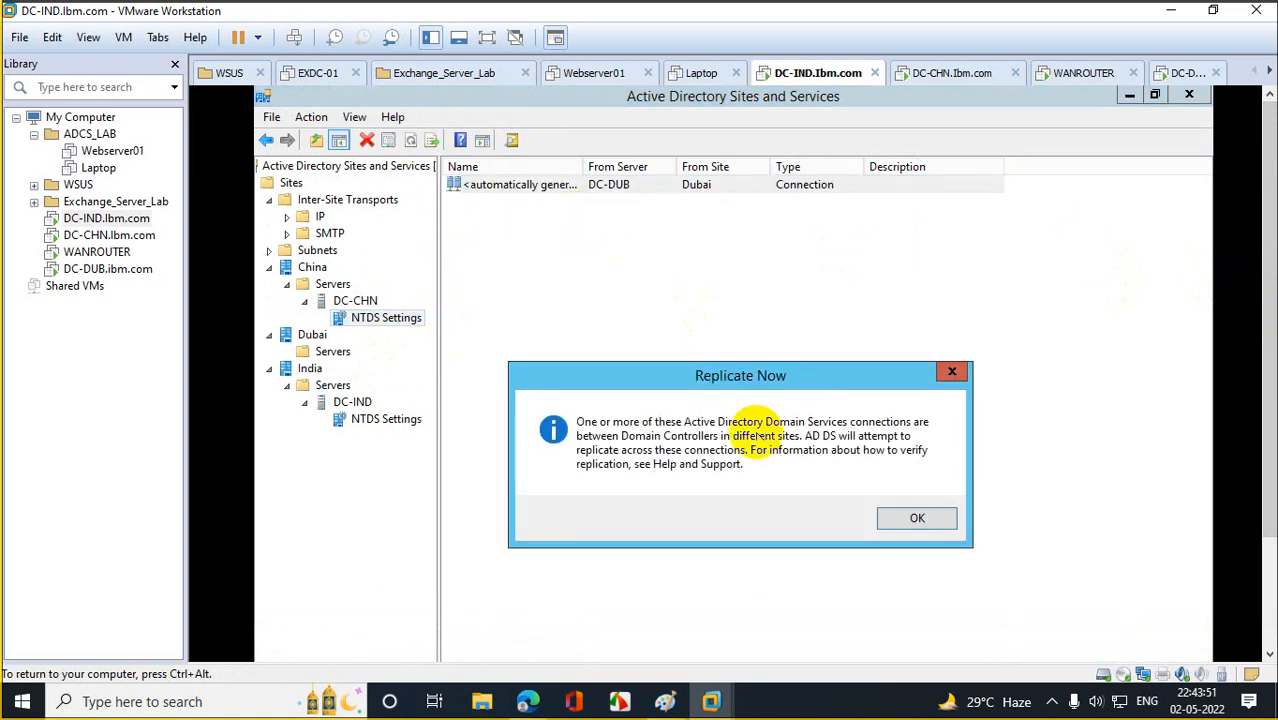
pyautogui.click(916, 519)
# Replicate DC-IND's connections from DC-CHN and DC-DUB.
pyautogui.click(390, 420)
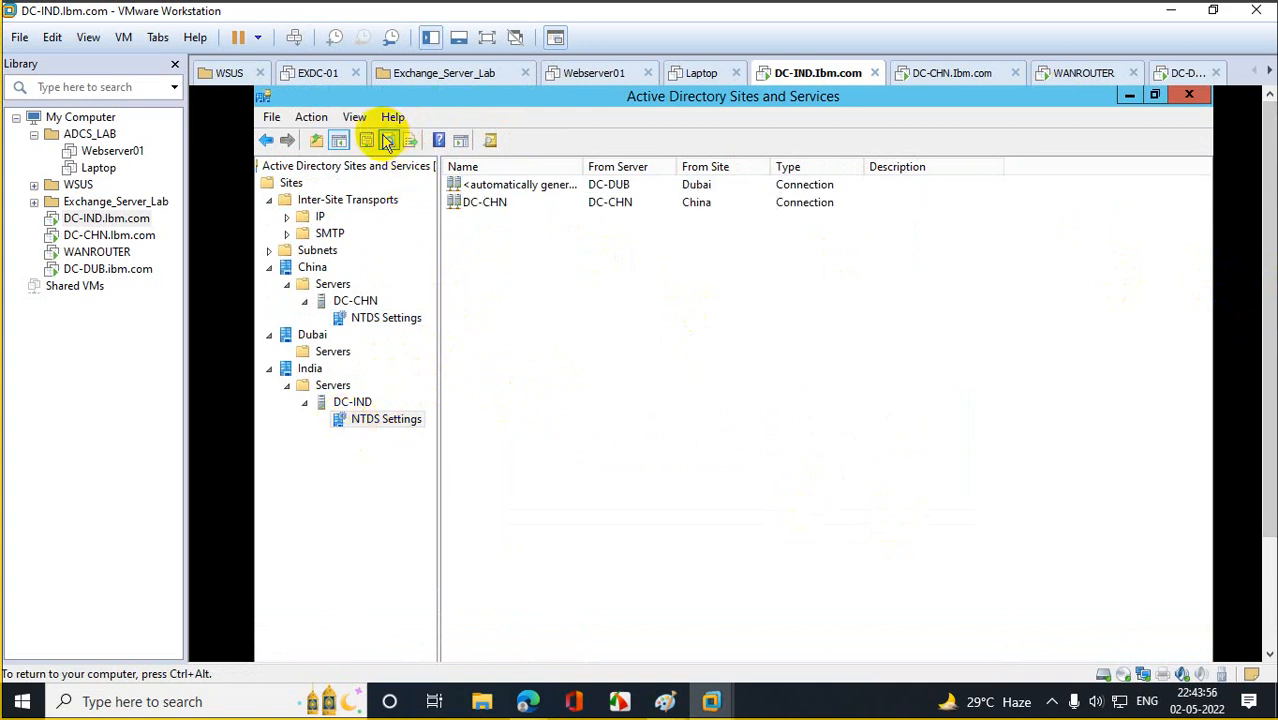
pyautogui.rightClick(497, 210)
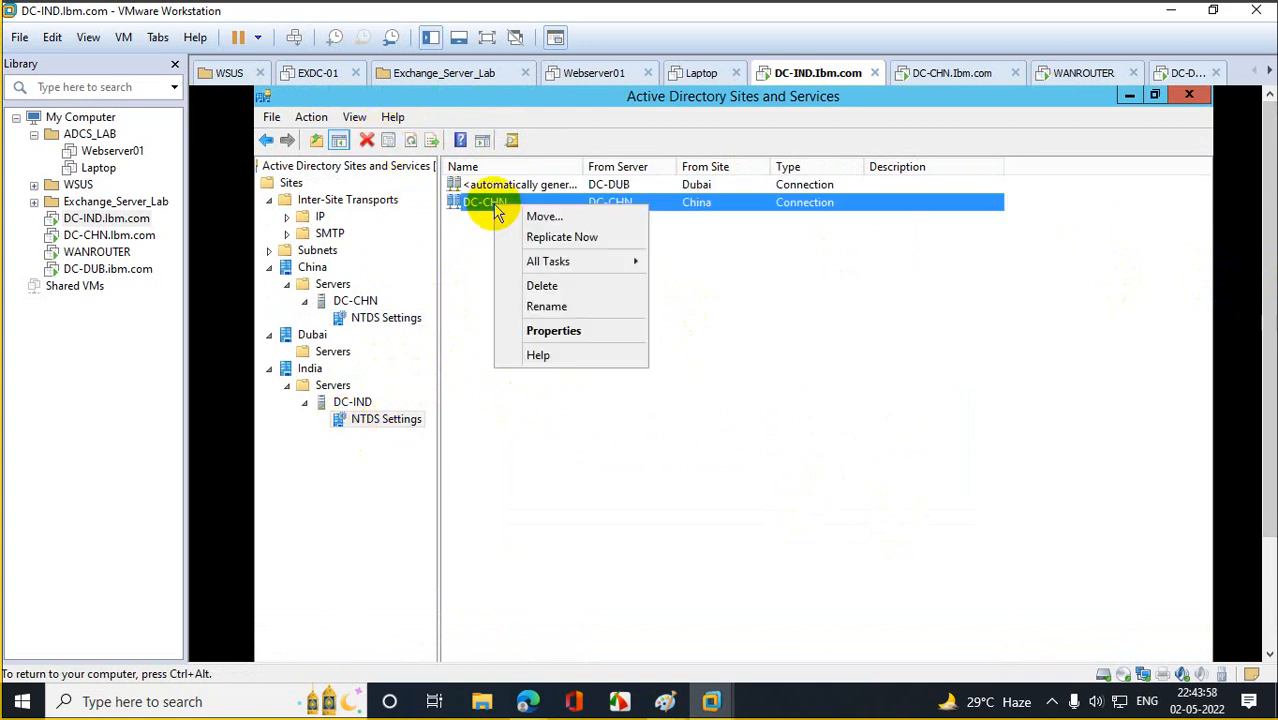
pyautogui.click(592, 236)
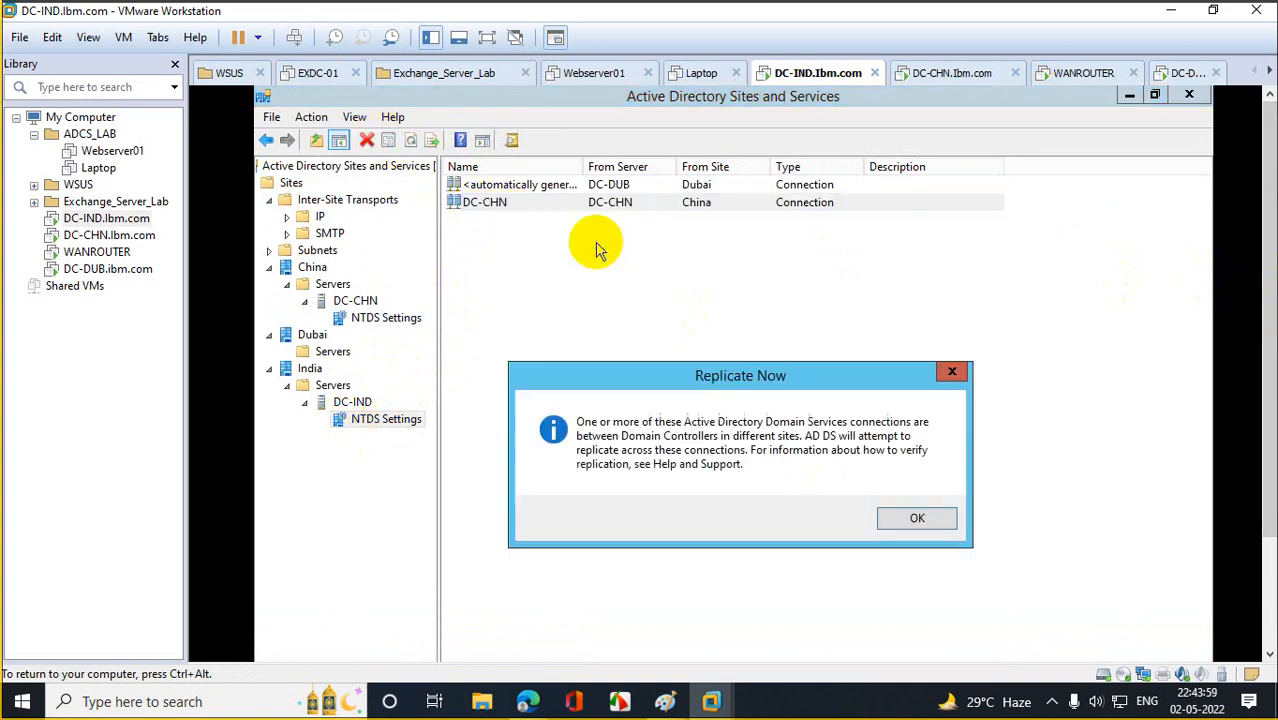
pyautogui.click(915, 518)
pyautogui.rightClick(537, 186)
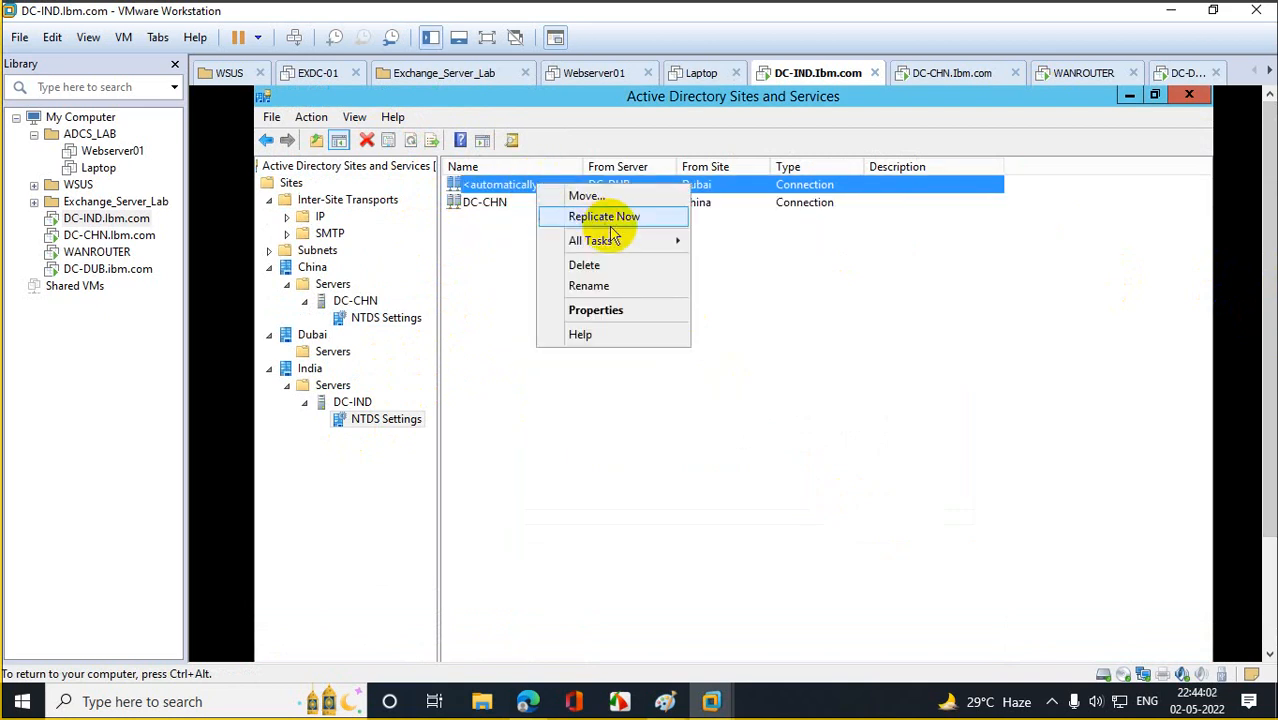
pyautogui.click(592, 218)
pyautogui.click(884, 520)
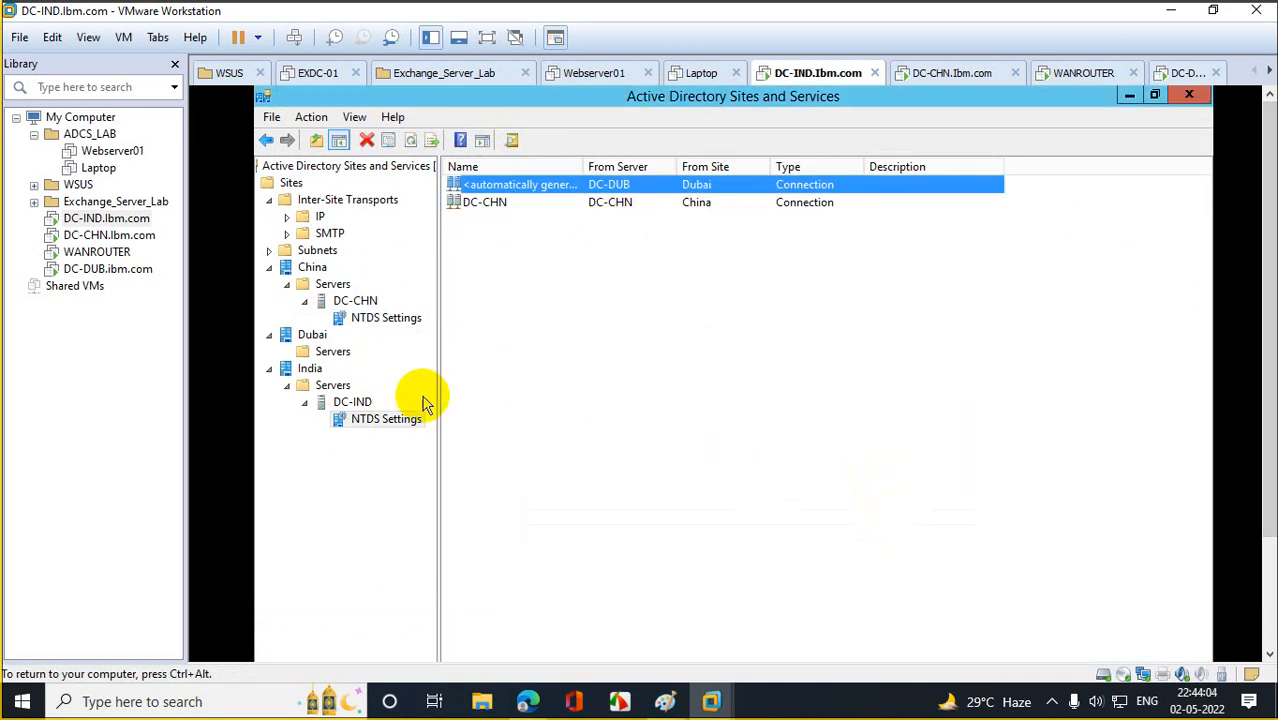
# Refresh Dubai's servers to reveal DC-DUB, replicate its DC-CHN and DC-IND connections, and close Sites and Services.
pyautogui.click(330, 353)
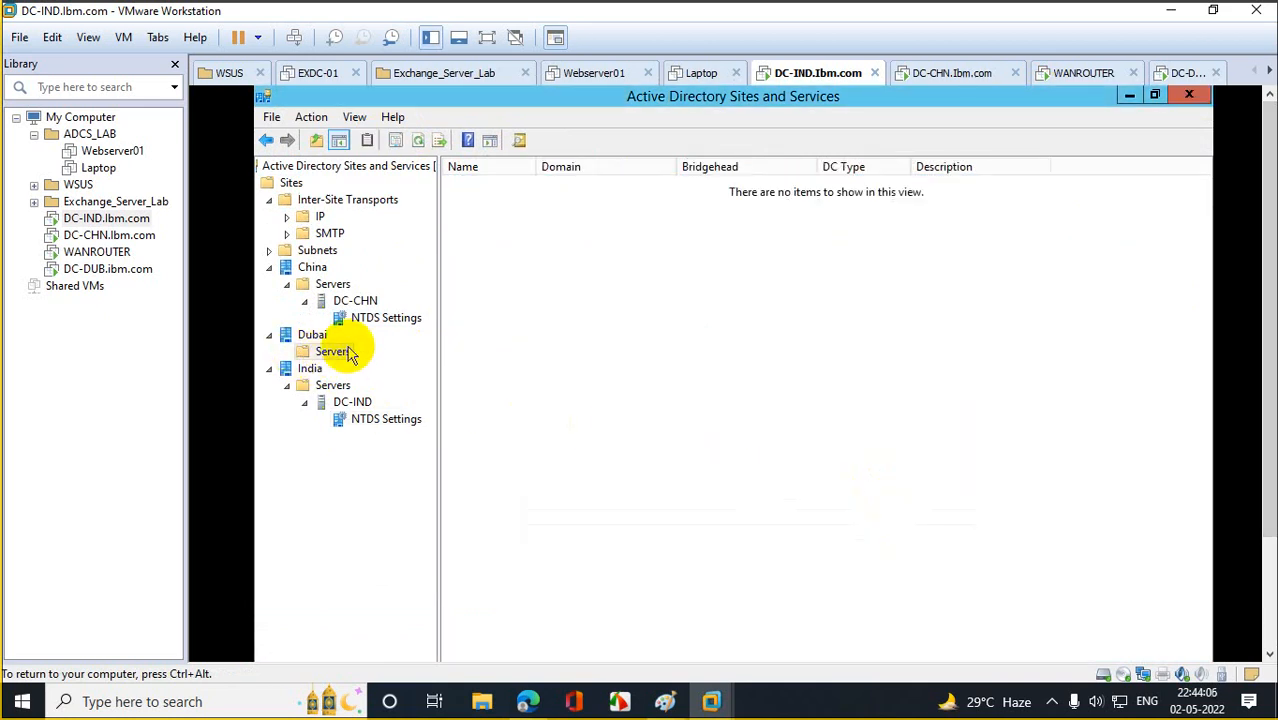
pyautogui.click(418, 140)
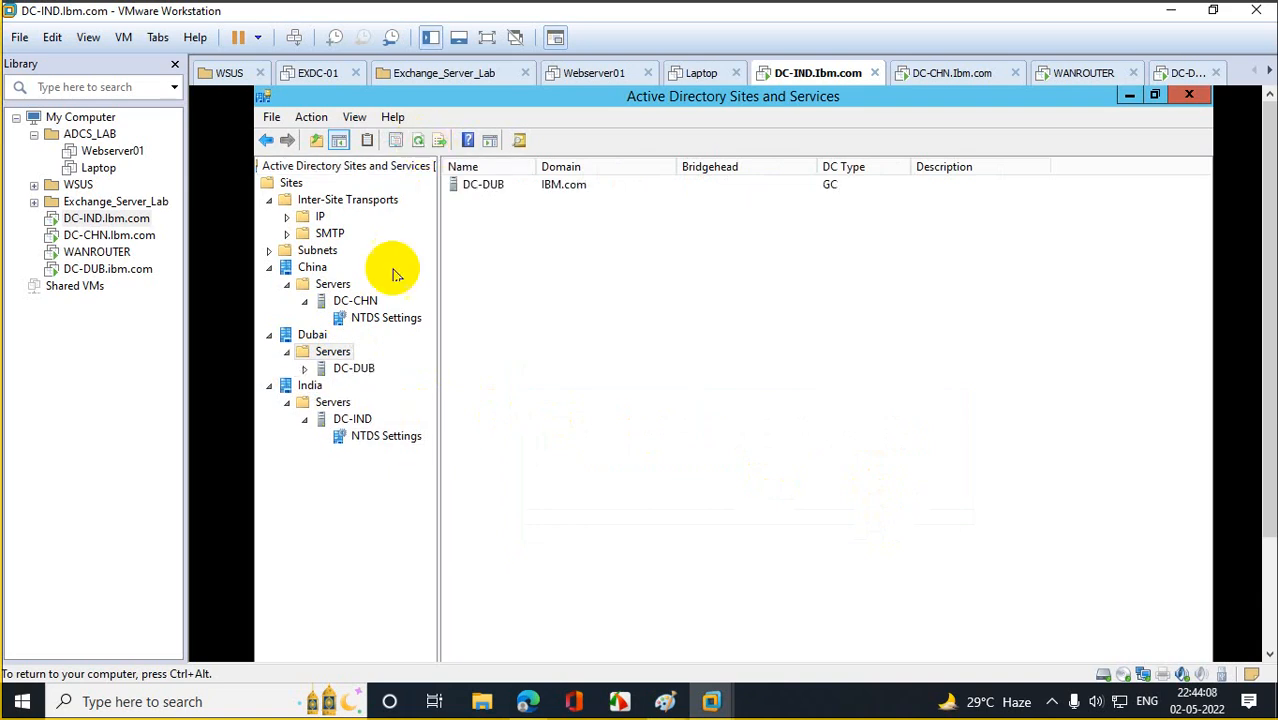
pyautogui.click(304, 368)
pyautogui.click(368, 386)
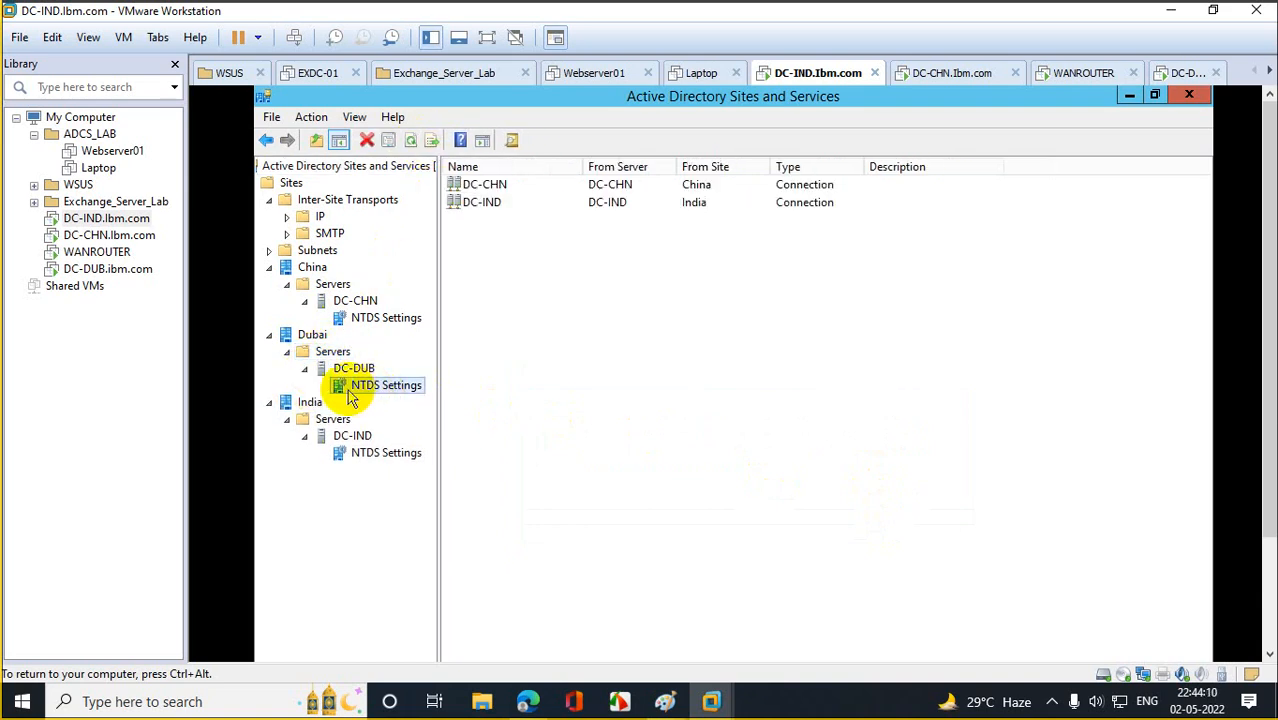
pyautogui.rightClick(494, 184)
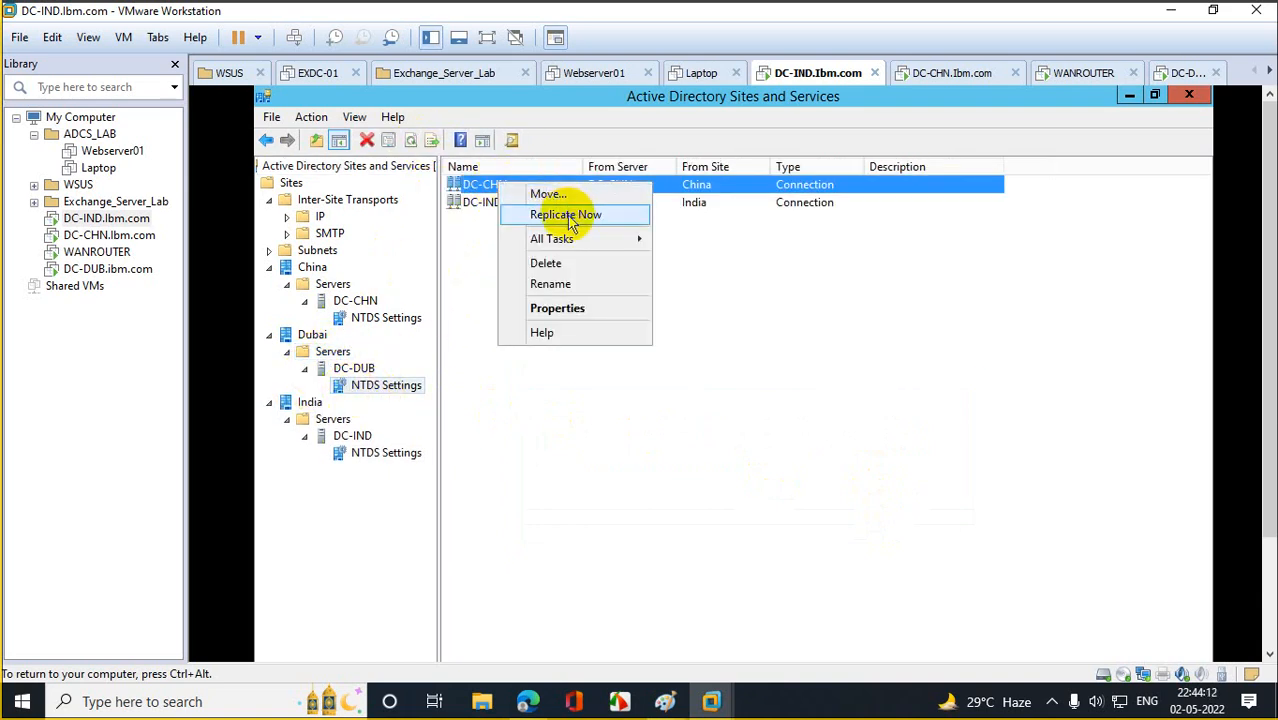
pyautogui.click(566, 215)
pyautogui.click(908, 514)
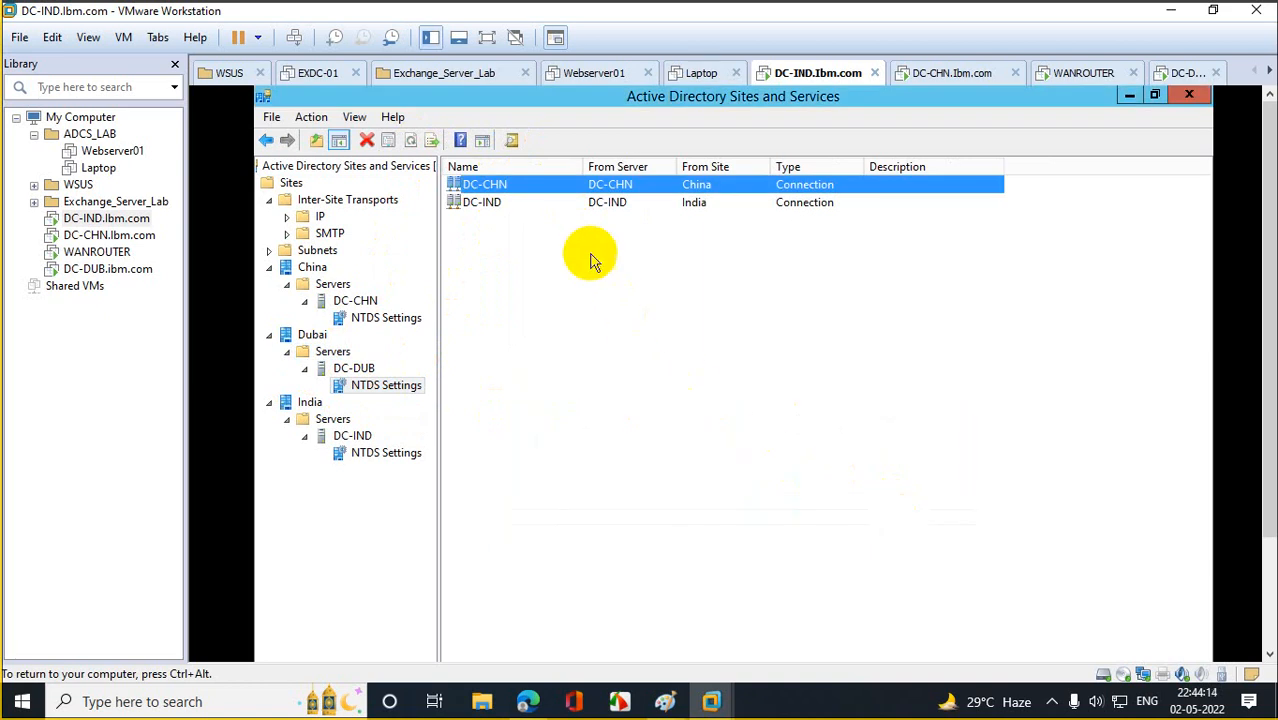
pyautogui.rightClick(500, 203)
pyautogui.click(545, 235)
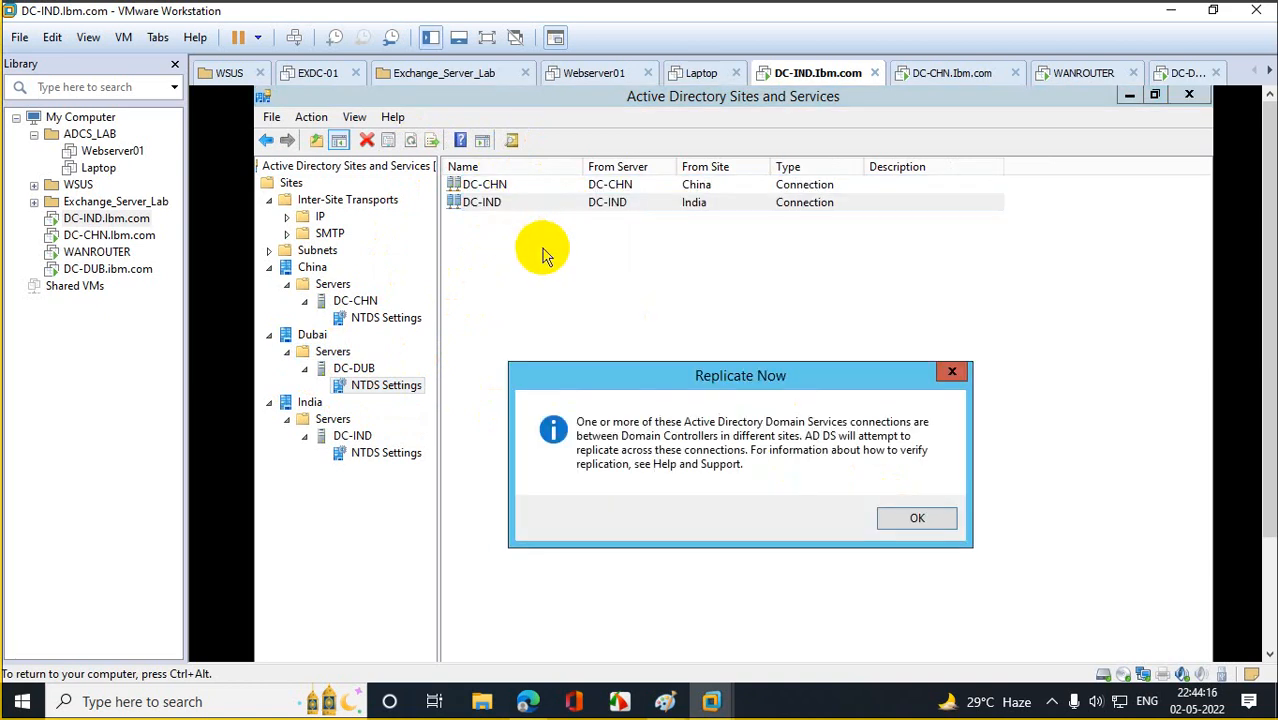
pyautogui.click(910, 520)
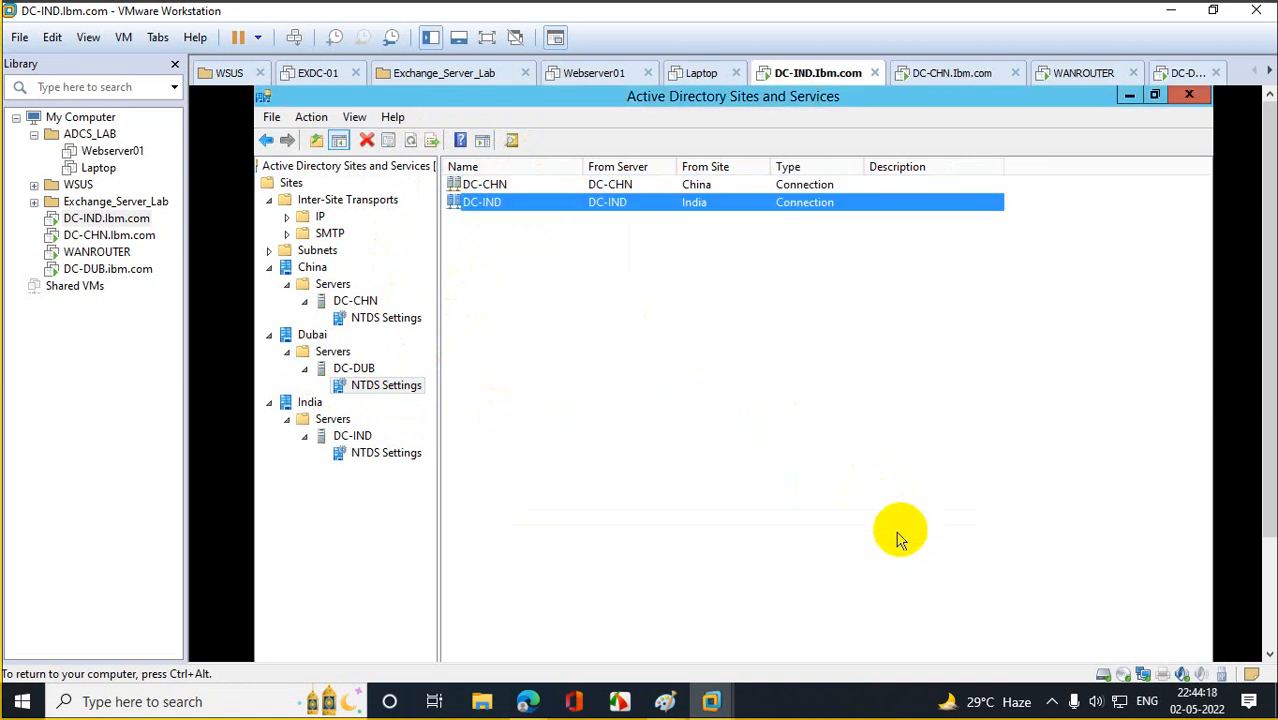
pyautogui.click(1188, 94)
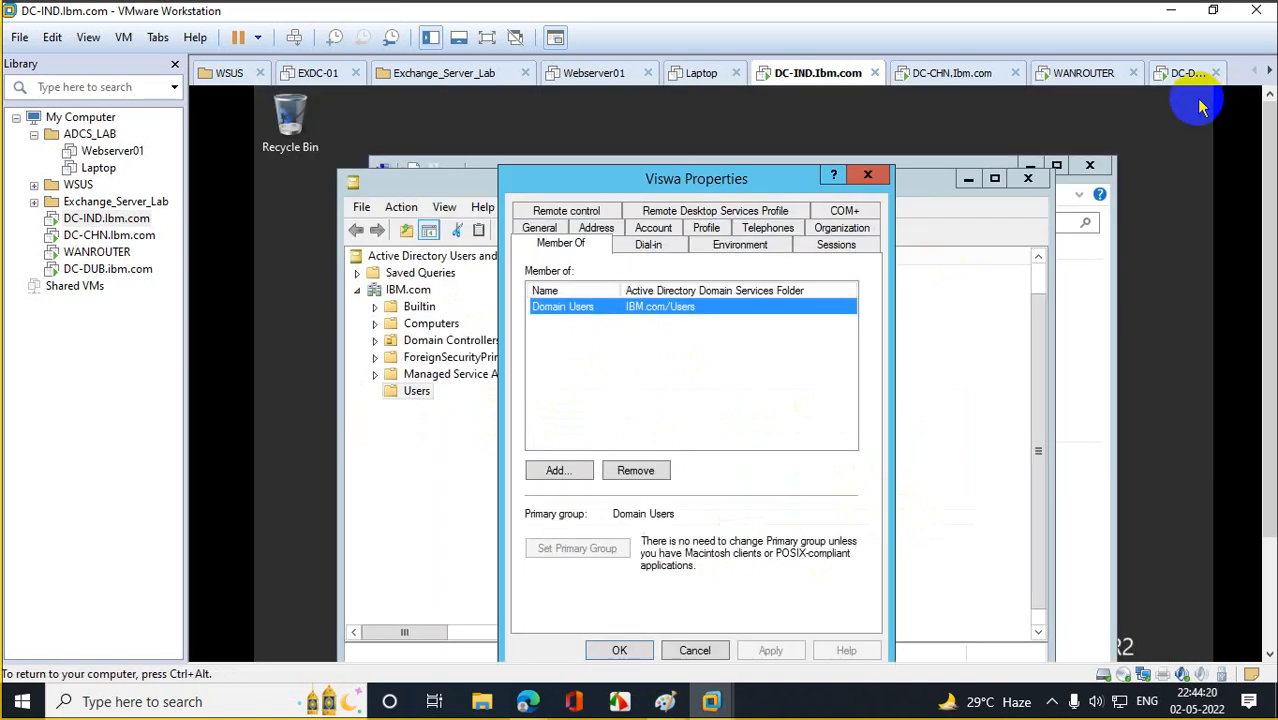
# Close the user's properties, maximize ADUC, and check the new user in IBM.com > Users.
pyautogui.click(860, 175)
pyautogui.click(996, 180)
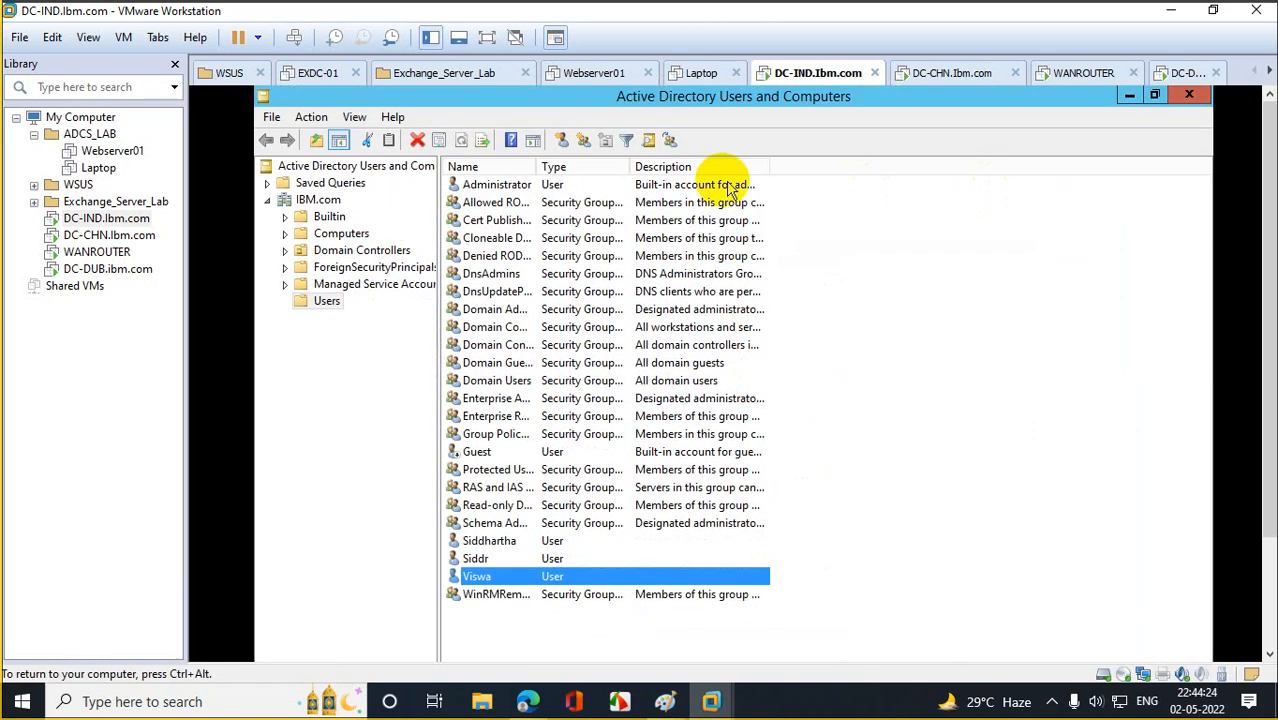
pyautogui.click(329, 216)
pyautogui.click(318, 200)
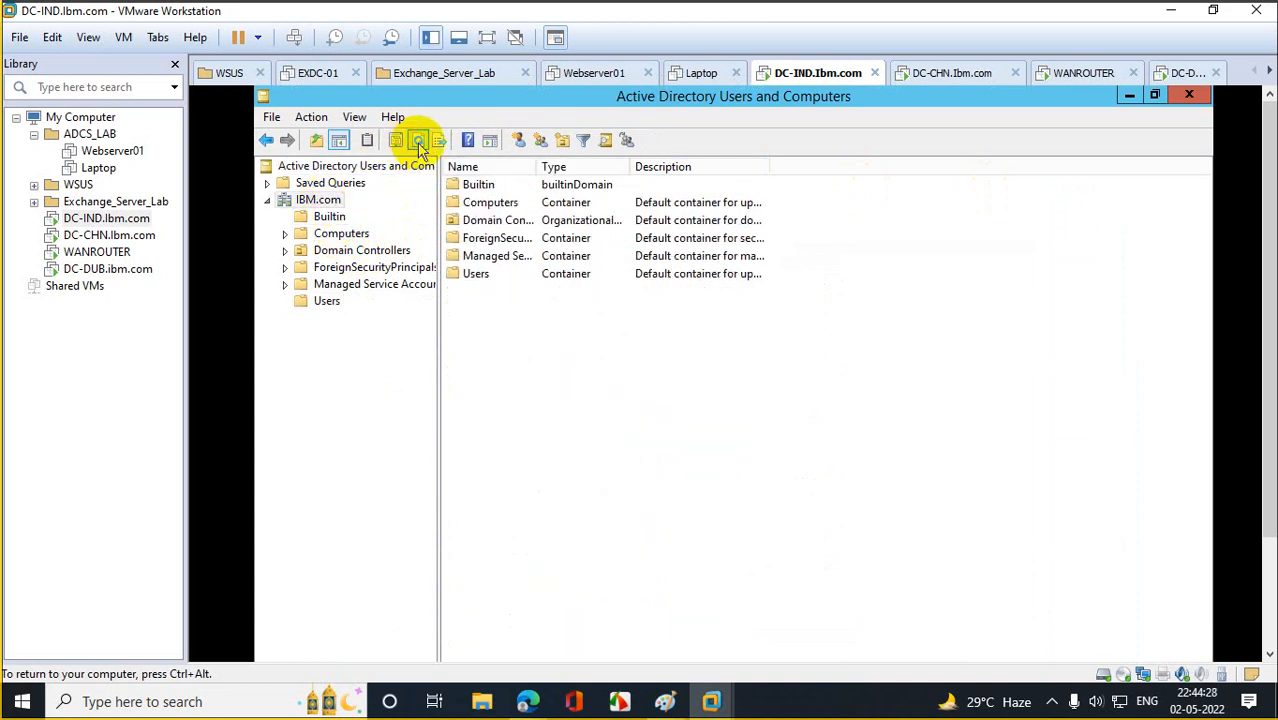
pyautogui.click(323, 304)
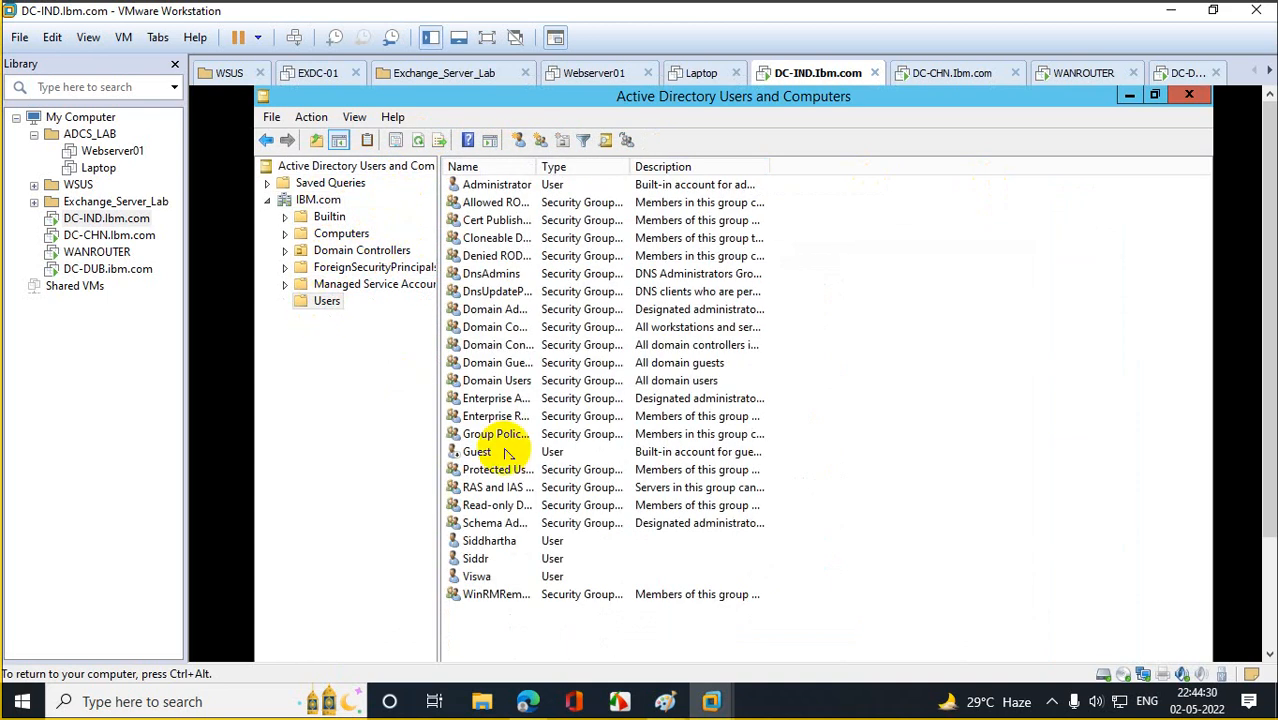
pyautogui.click(503, 578)
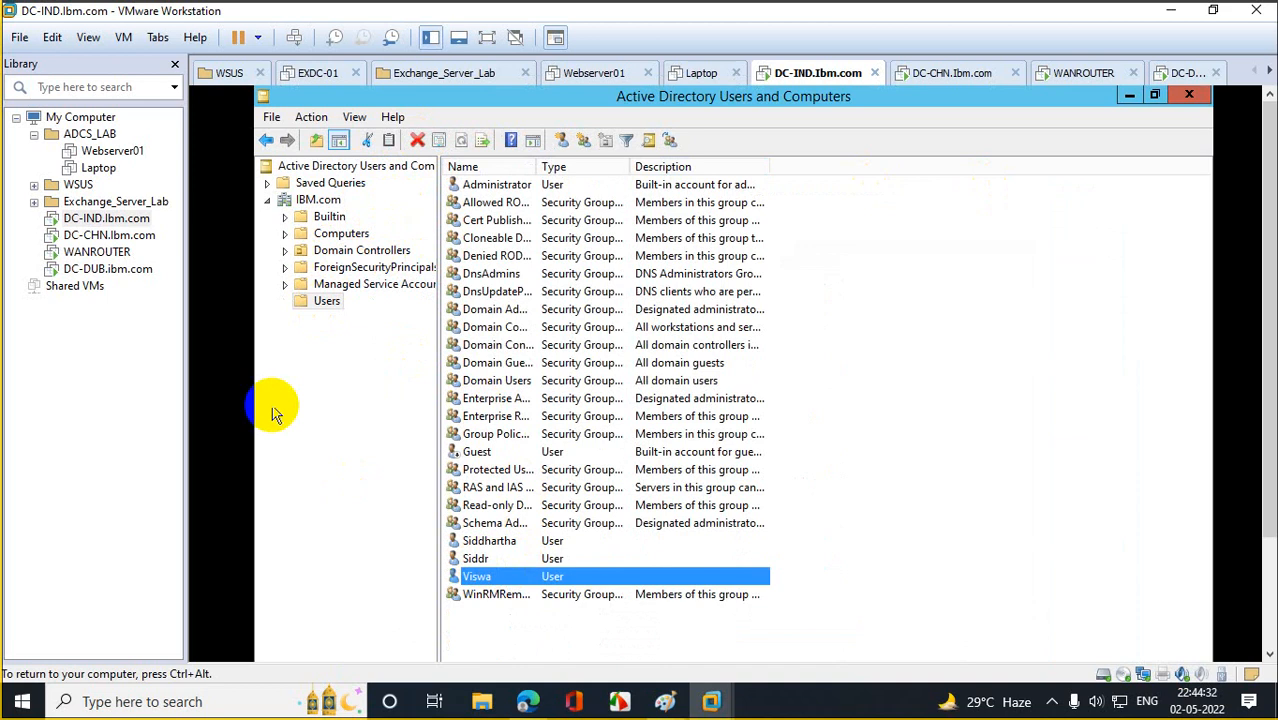
# Confirm the new user has replicated to DC-CHN's Users container.
pyautogui.click(108, 235)
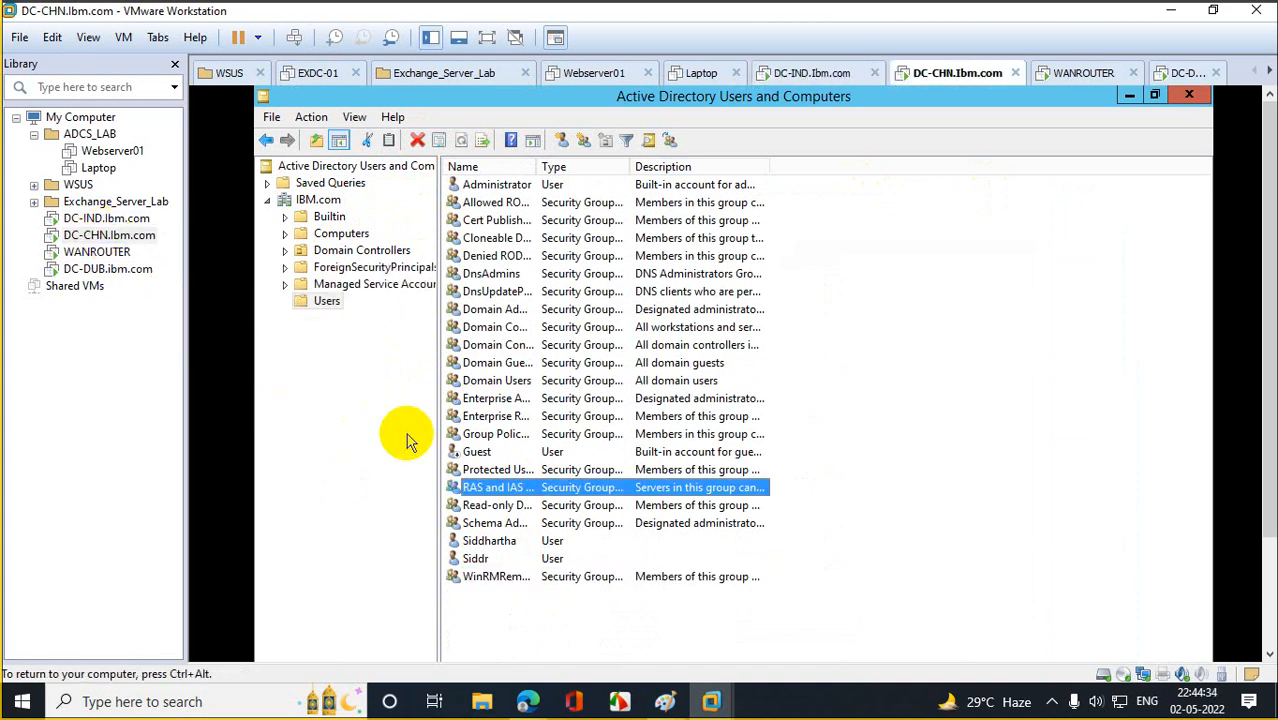
pyautogui.click(345, 200)
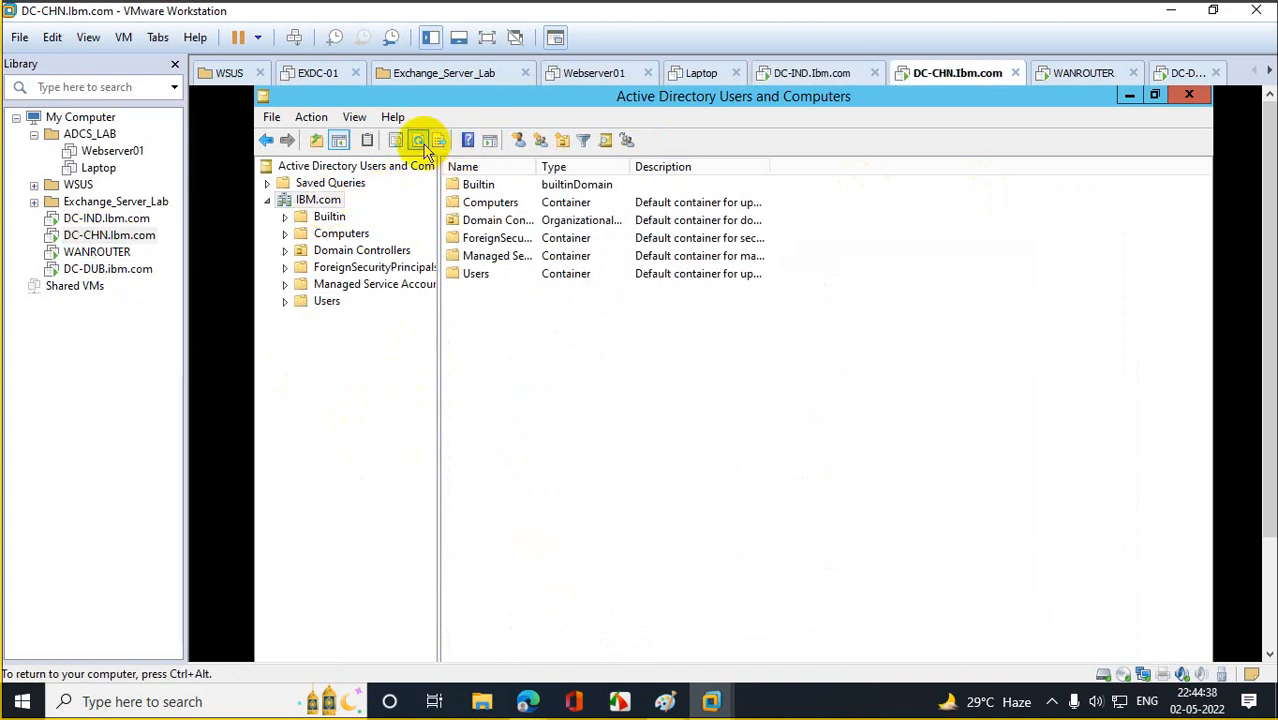
pyautogui.click(327, 301)
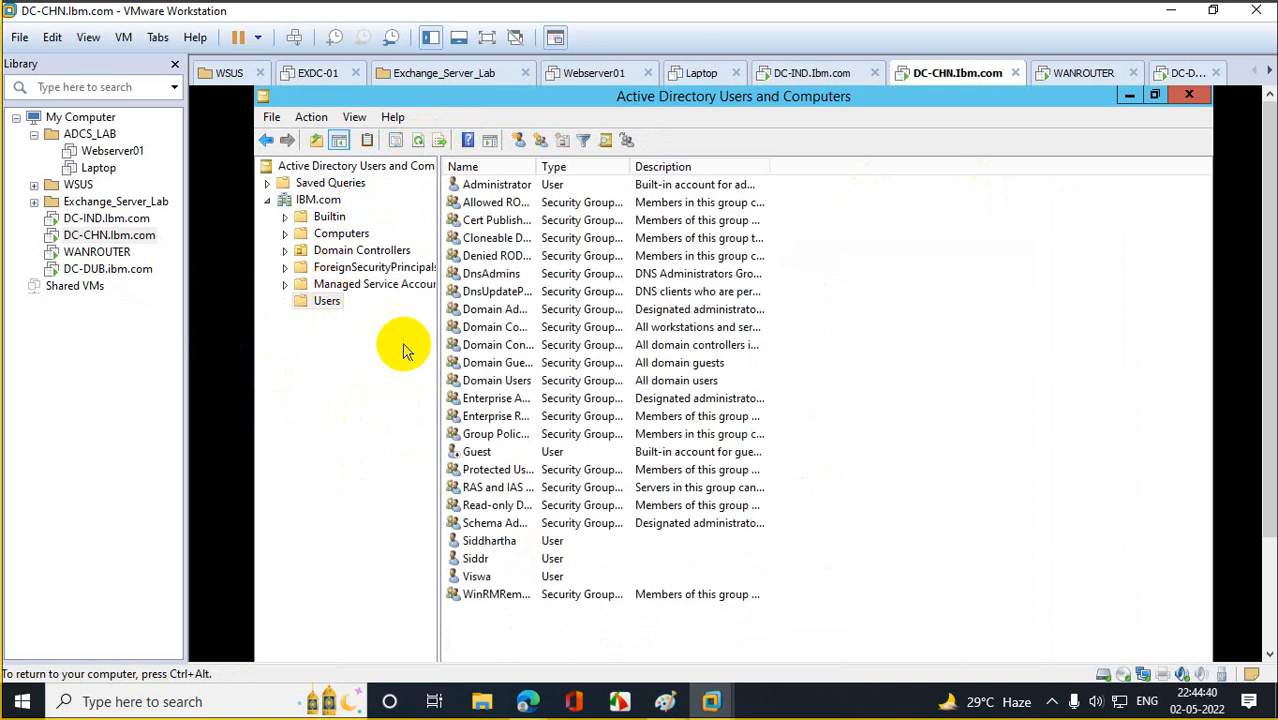
pyautogui.click(522, 577)
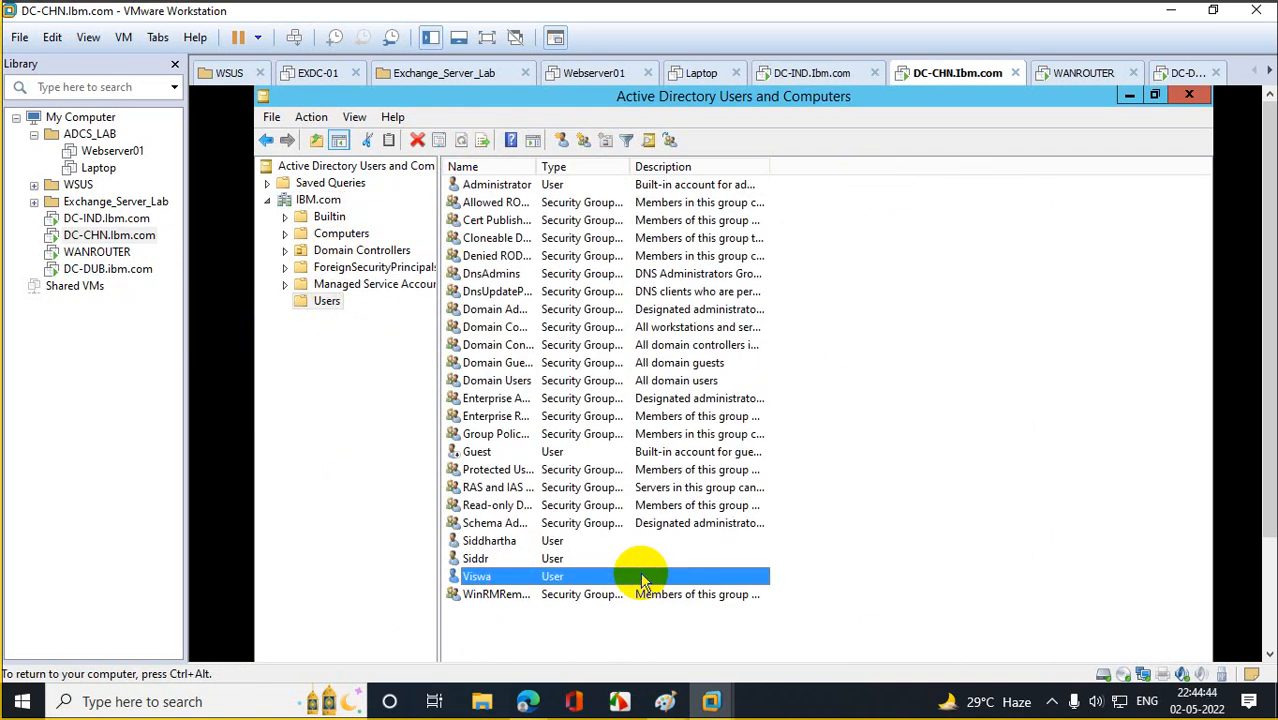
# Refresh DC-DUB's Users container to show the new user, then return to DC-CHN.
pyautogui.click(105, 269)
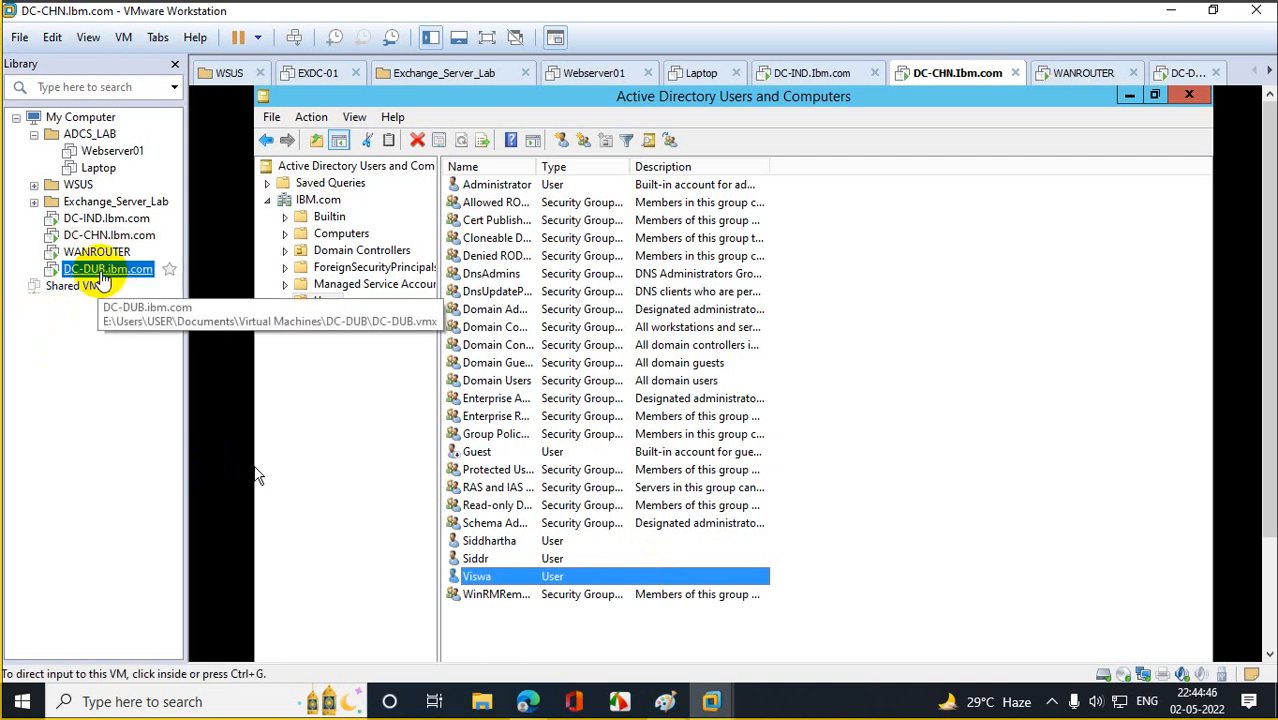
pyautogui.click(327, 301)
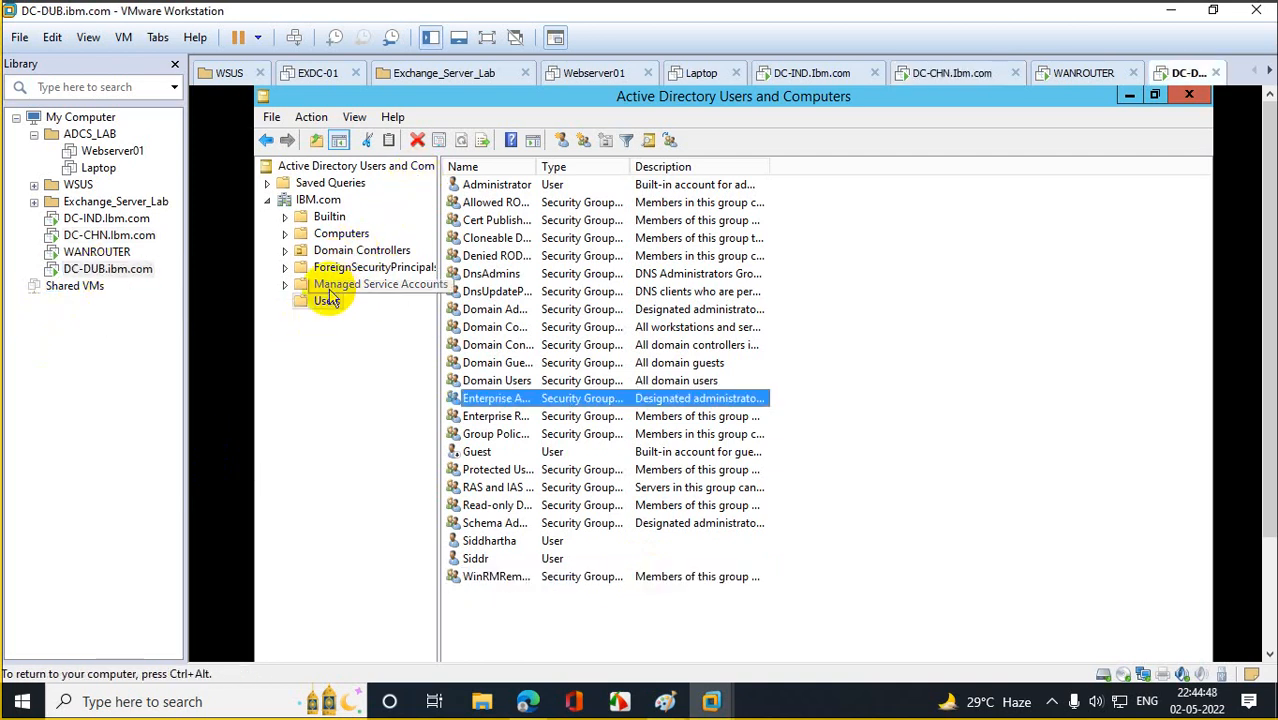
pyautogui.click(461, 140)
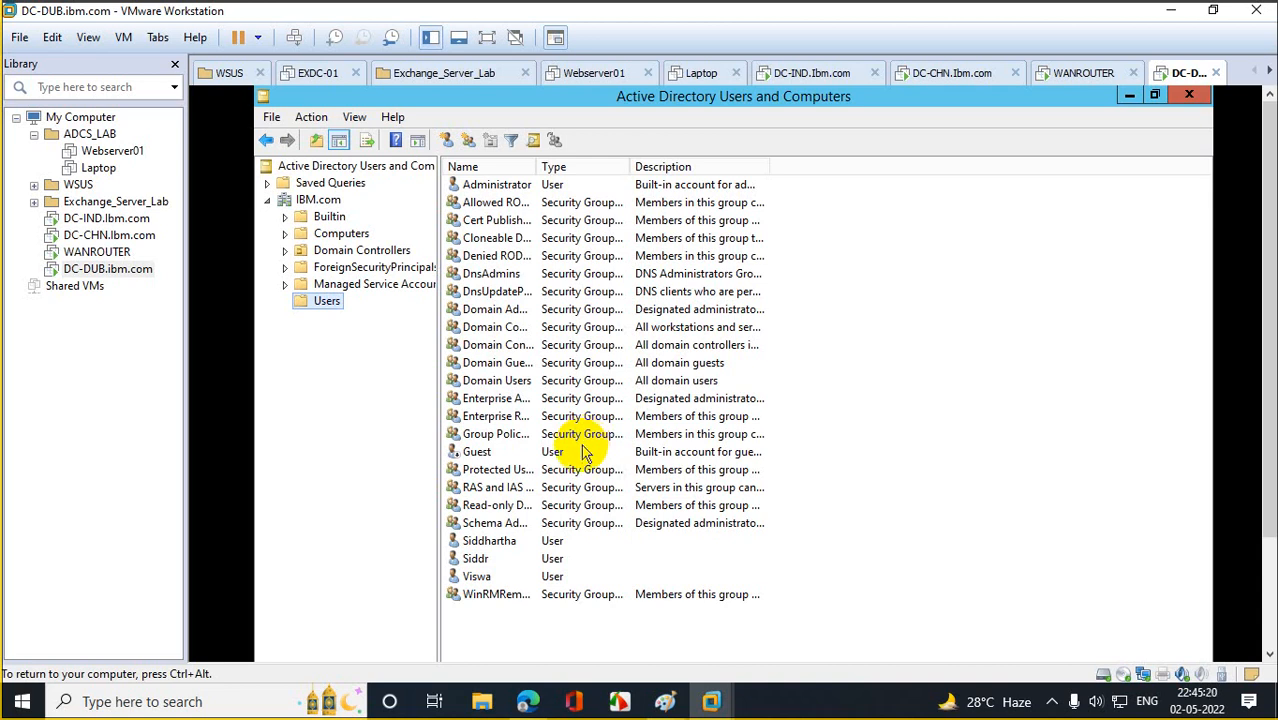
pyautogui.click(103, 236)
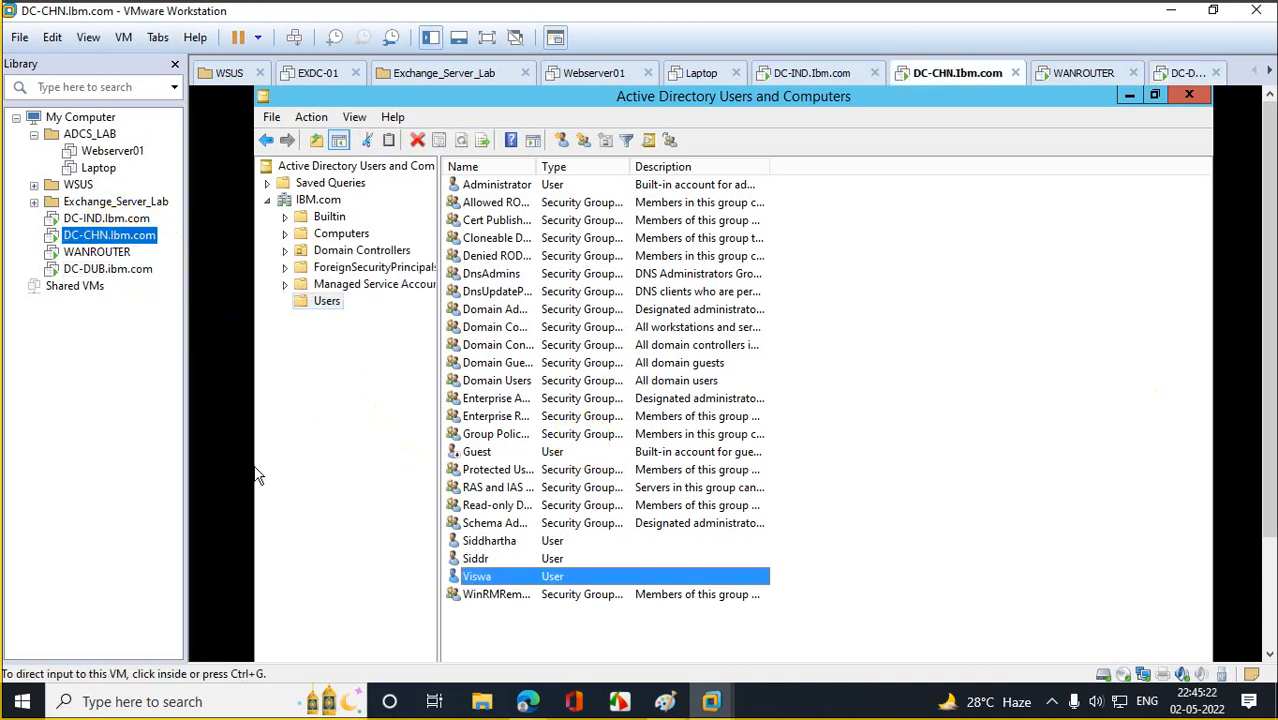
# Open and maximize PowerShell on DC-CHN and run repadmin /replsummary.
pyautogui.moveTo(1269, 304); pyautogui.dragTo(1269, 470)
pyautogui.click(392, 640)
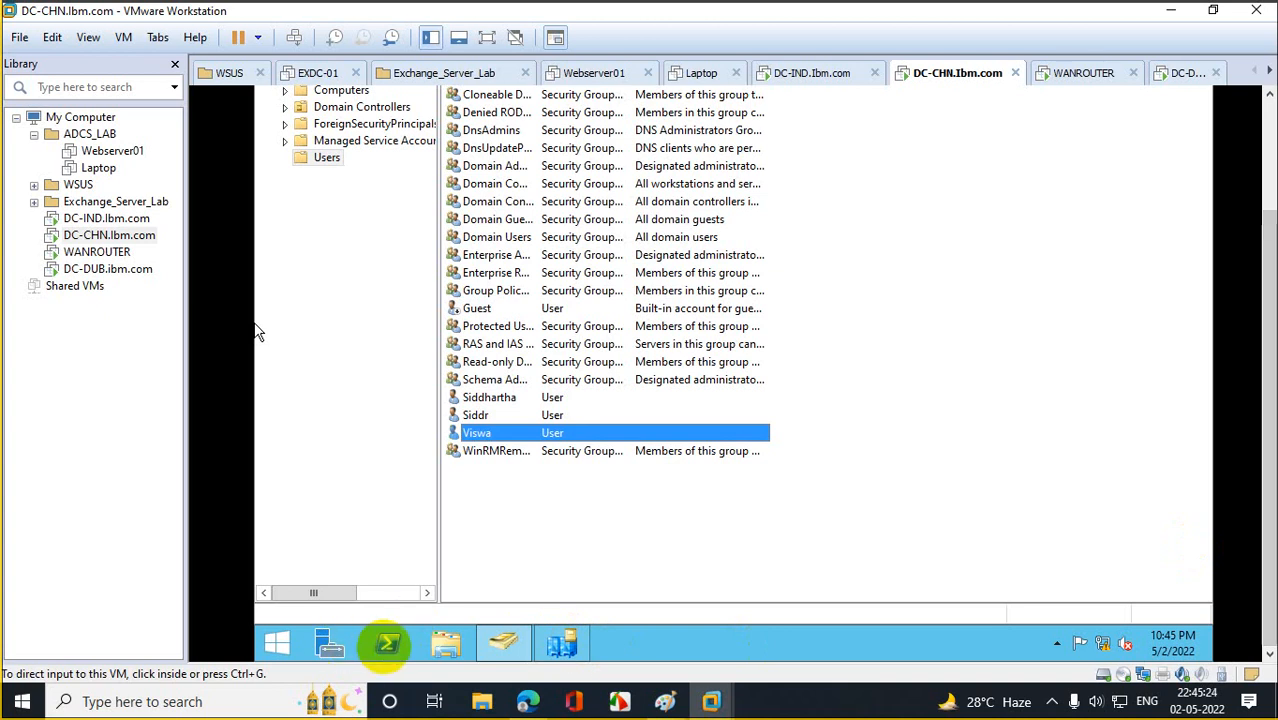
pyautogui.moveTo(1272, 415); pyautogui.dragTo(1258, 194)
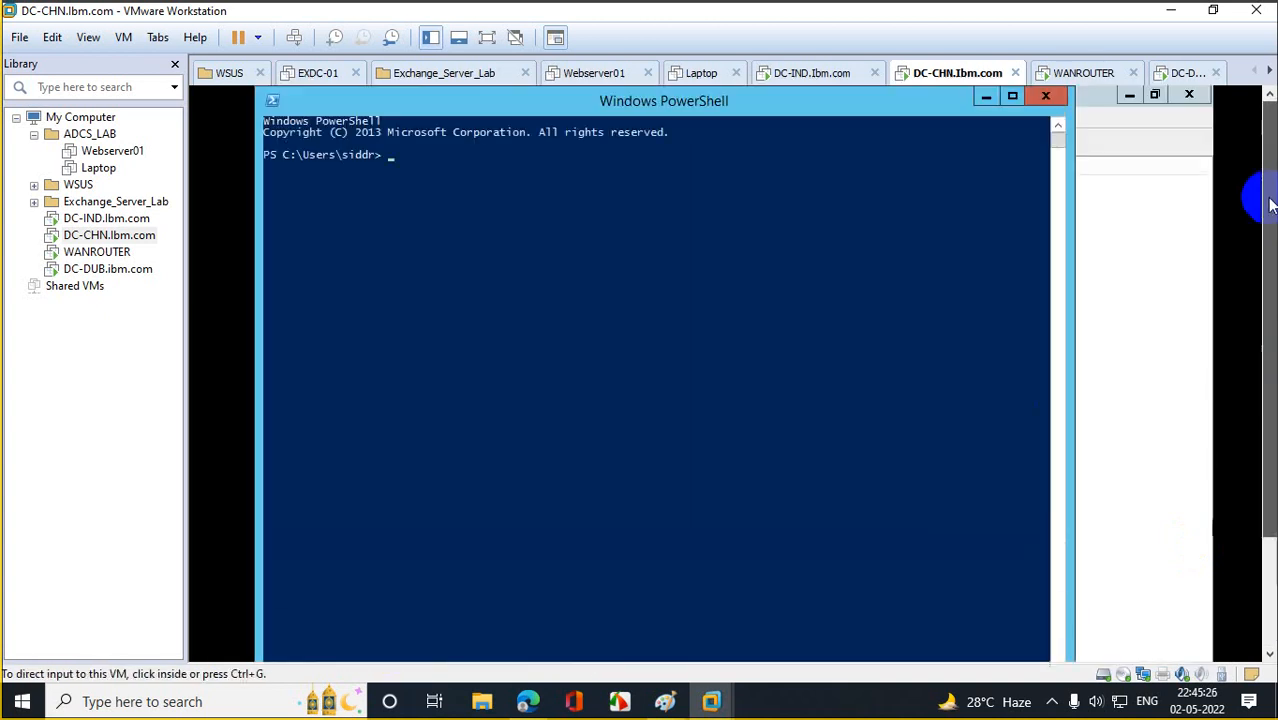
pyautogui.click(1006, 94)
pyautogui.click(617, 344)
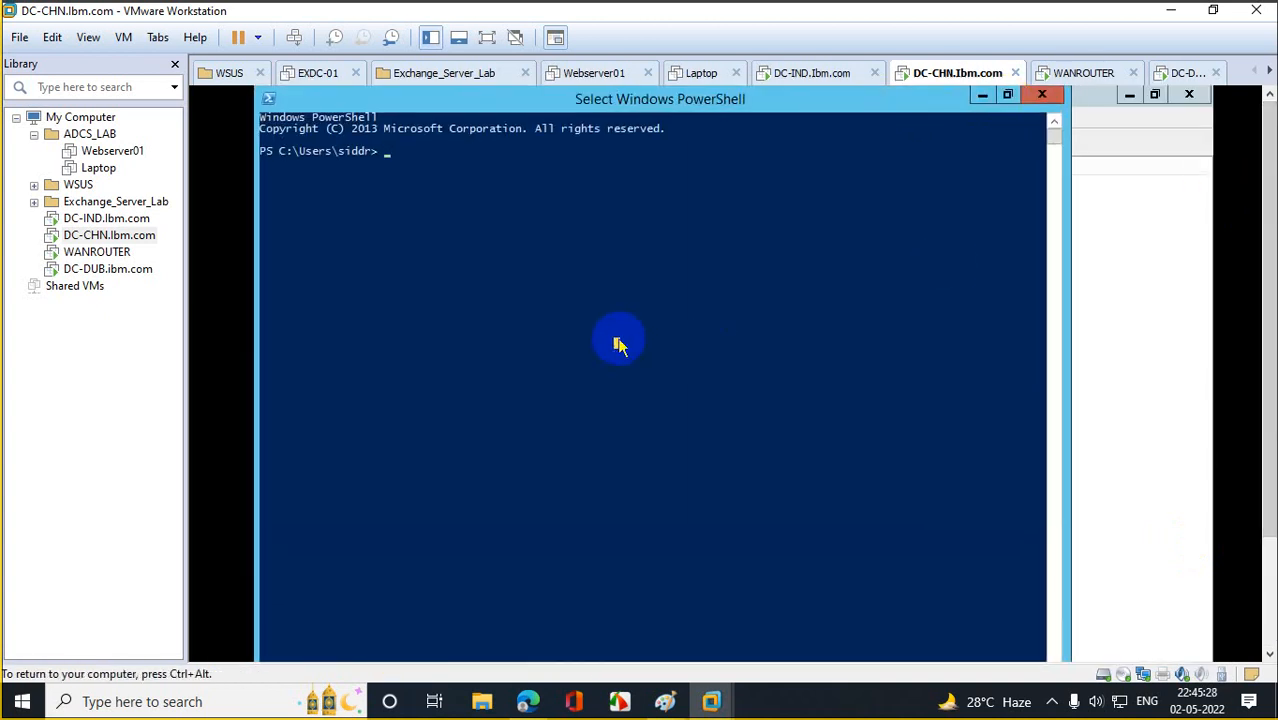
pyautogui.write('rep')
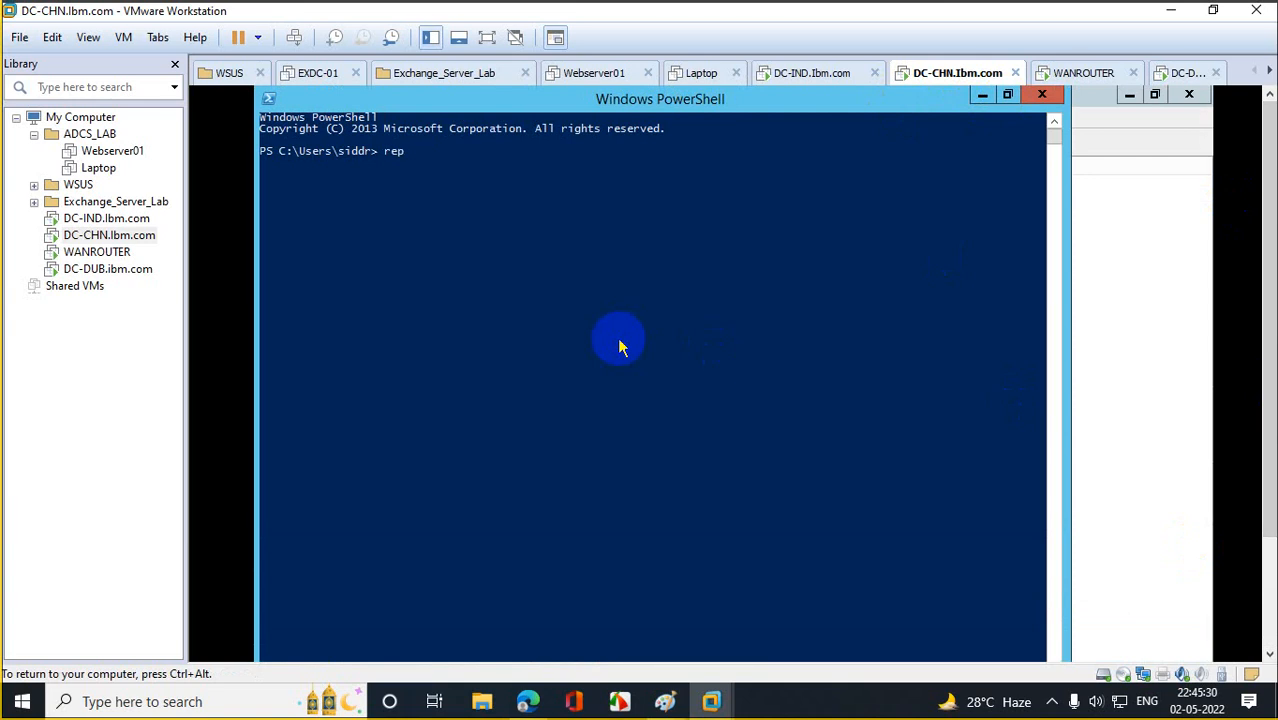
pyautogui.write('admin /replsummary')
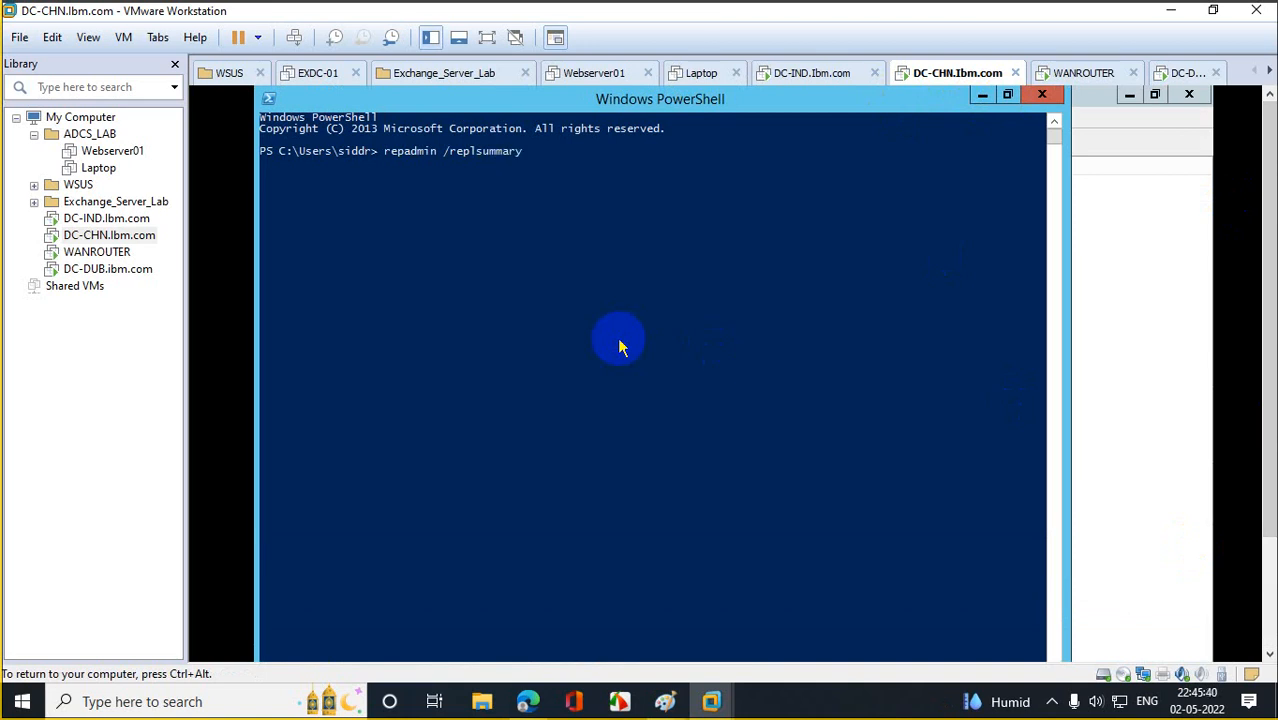
pyautogui.press('Return')
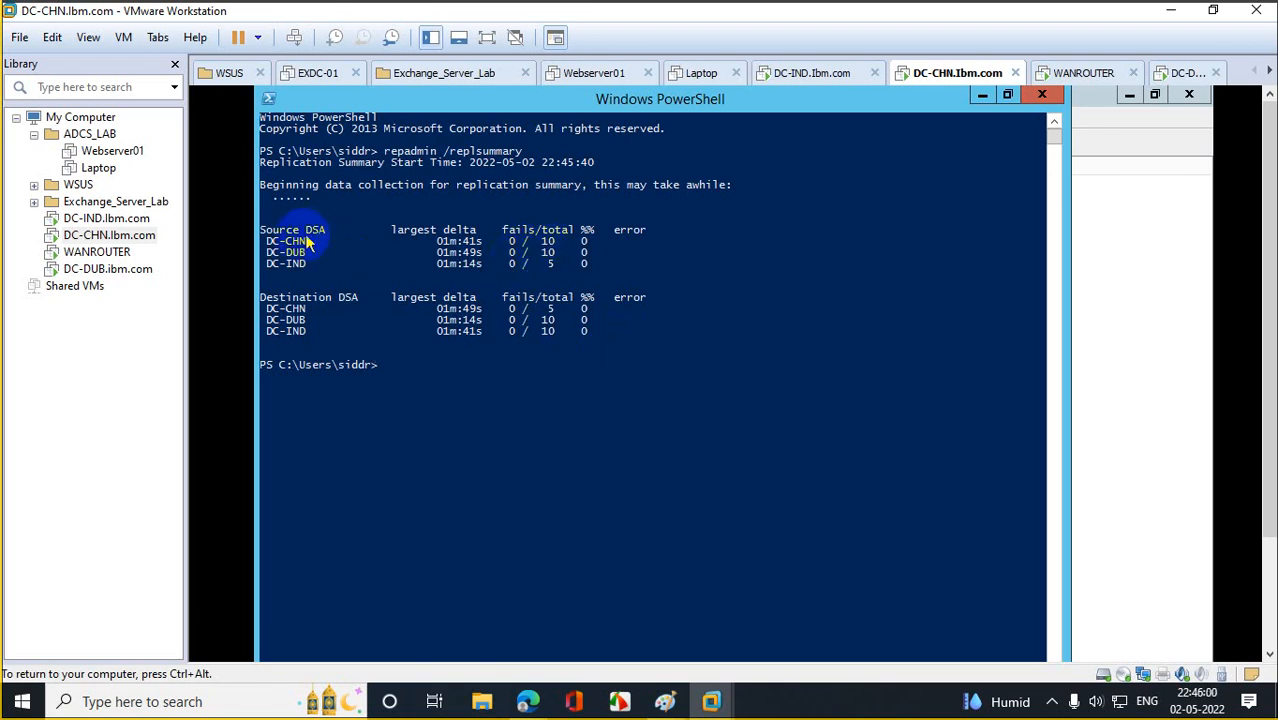
# Highlight the Source DSA and Destination DSA results showing zero failures.
pyautogui.moveTo(272, 243); pyautogui.dragTo(627, 230)
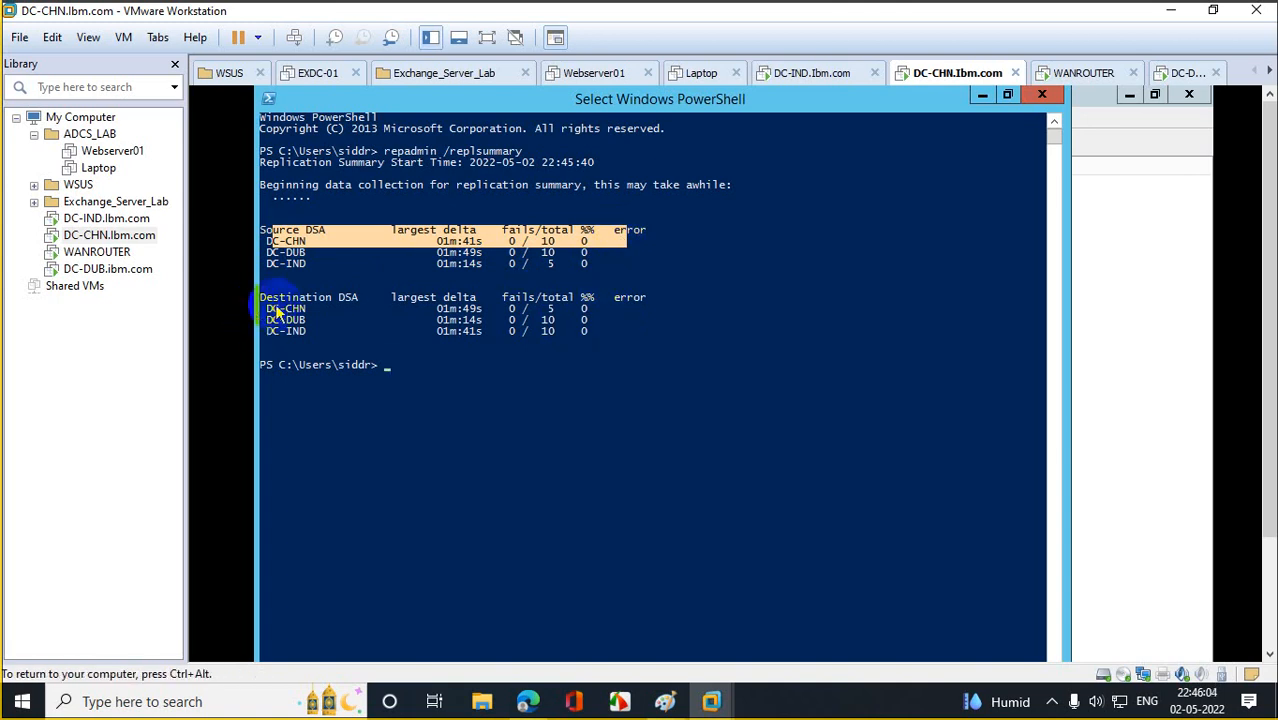
pyautogui.click(334, 310)
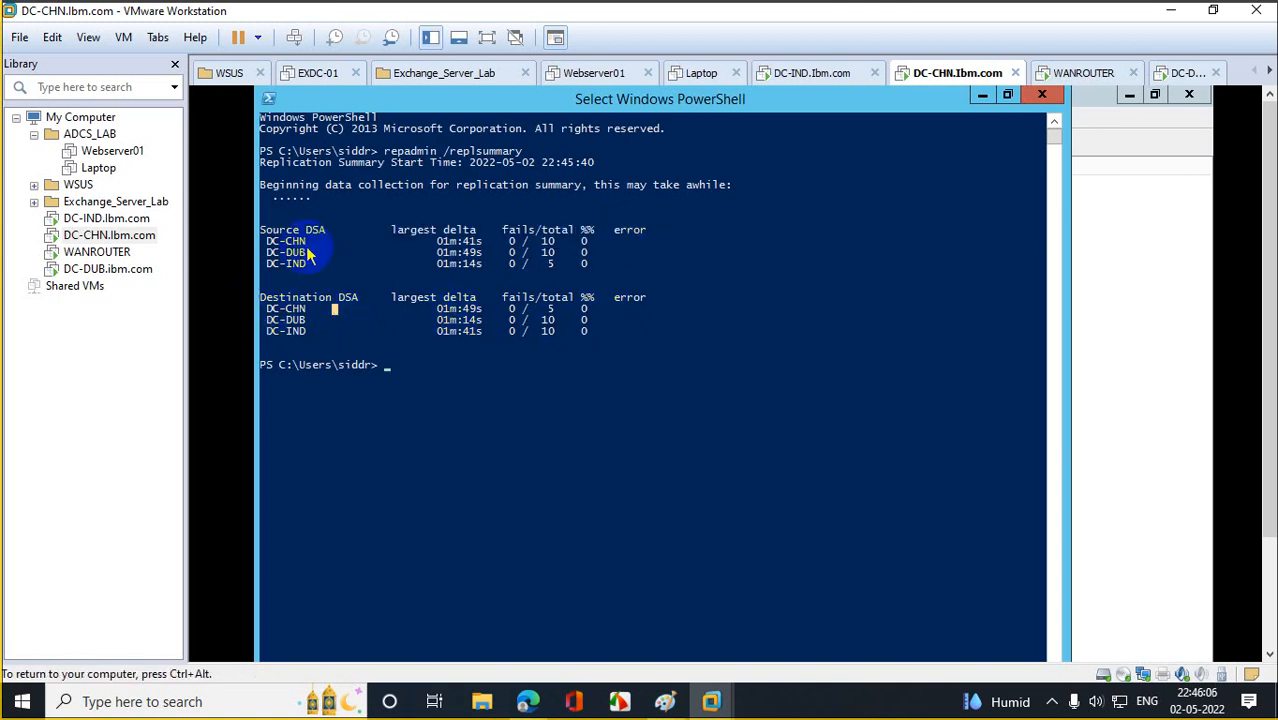
pyautogui.click(296, 211)
pyautogui.moveTo(297, 213); pyautogui.dragTo(335, 232)
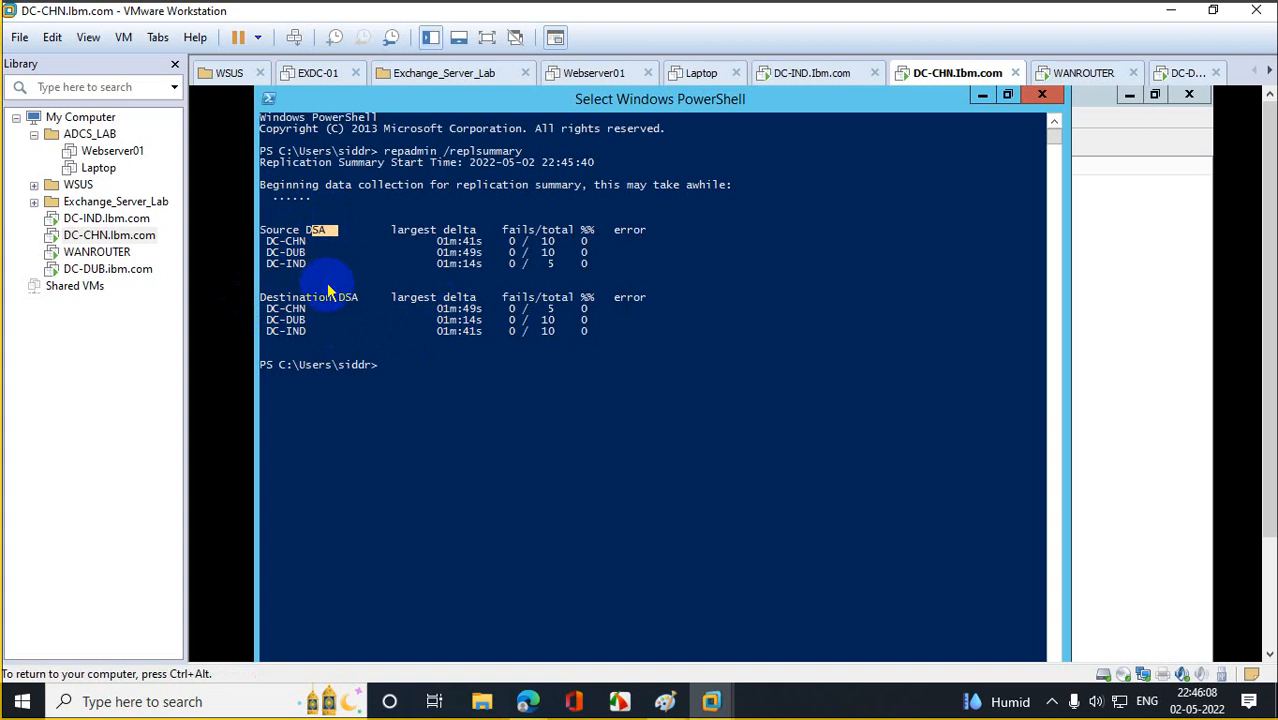
pyautogui.moveTo(317, 297); pyautogui.dragTo(357, 299)
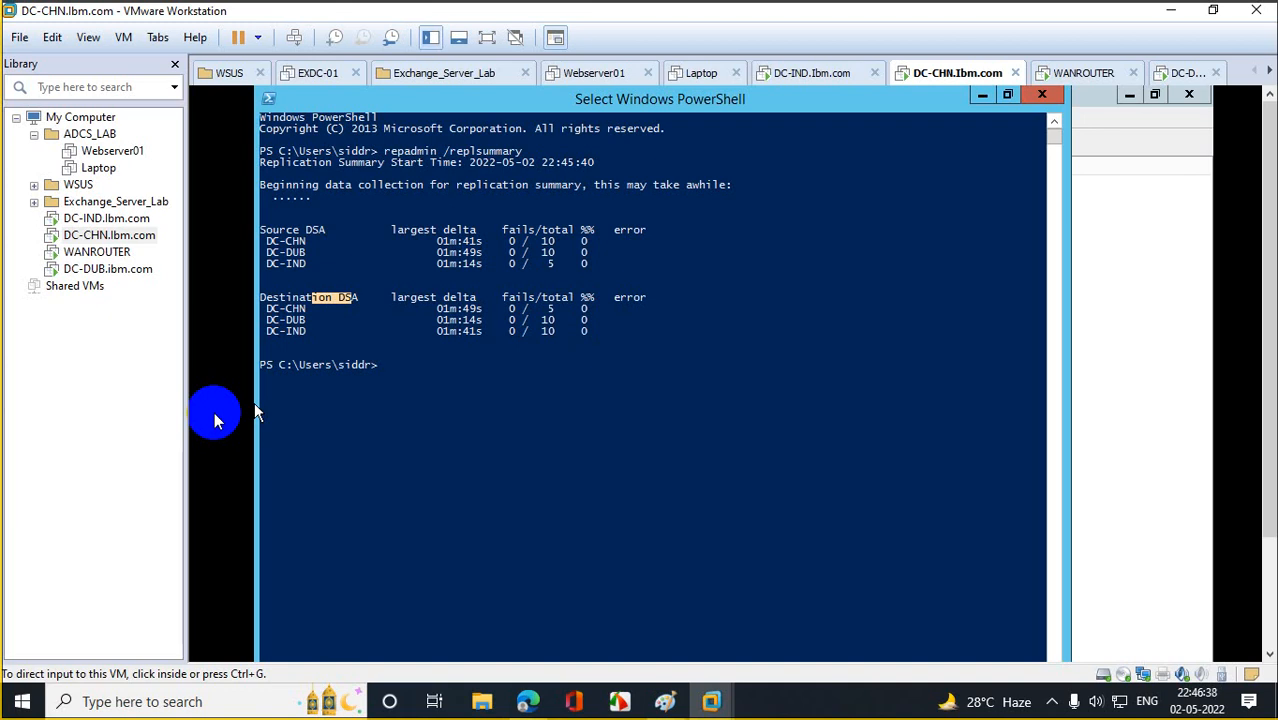
# Launch services.msc, verify Remote Procedure Call (RPC) is running, then minimize Services and PowerShell.
pyautogui.click(299, 441)
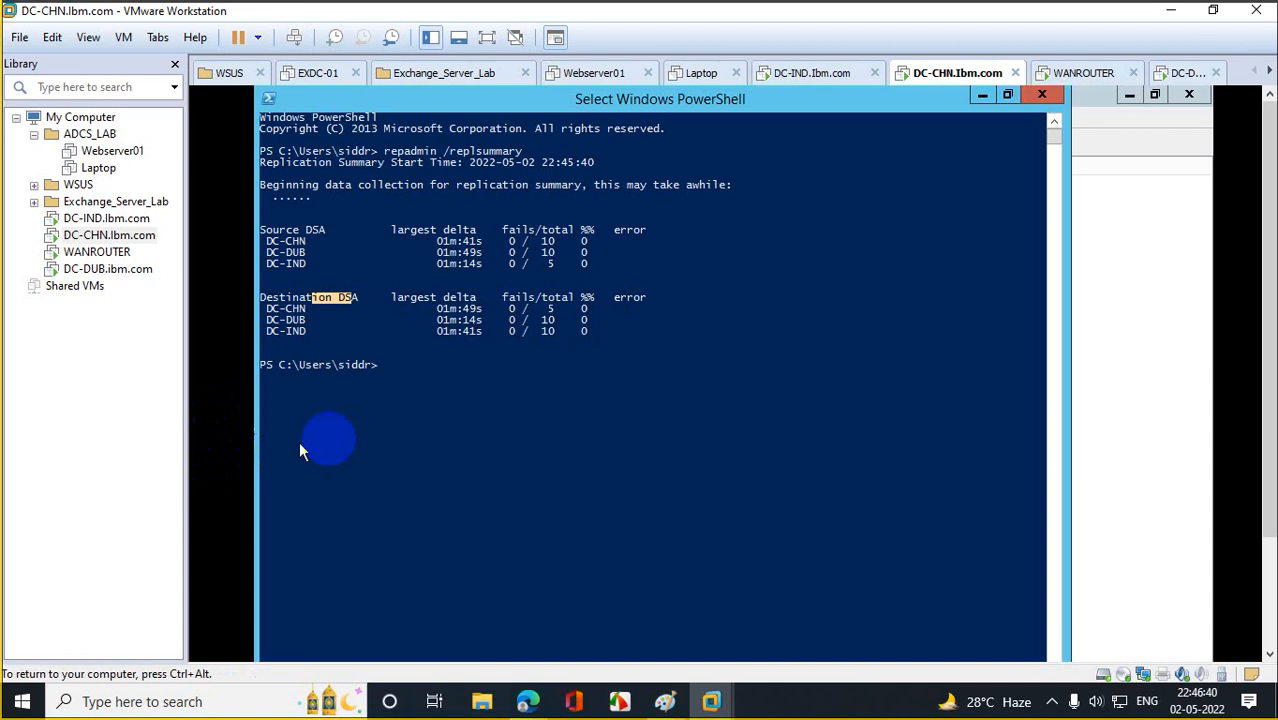
pyautogui.write('services')
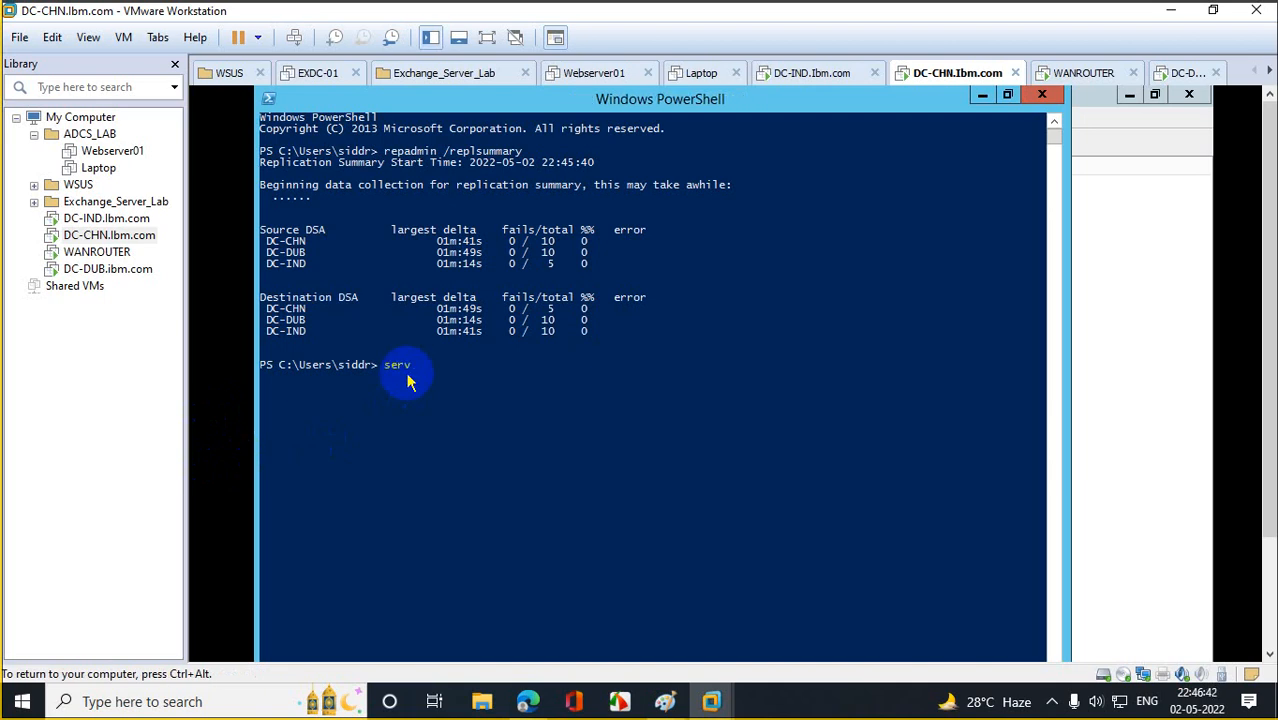
pyautogui.write('.msc')
pyautogui.press('Return')
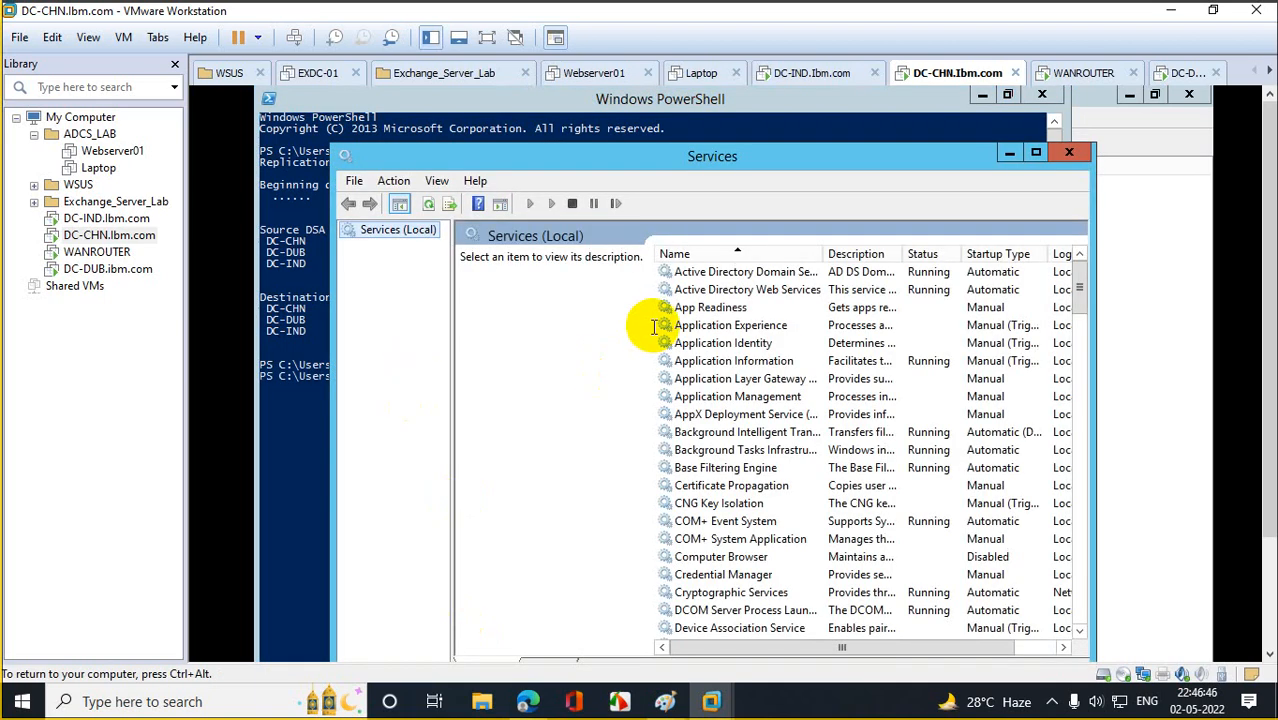
pyautogui.click(708, 378)
pyautogui.press('r')
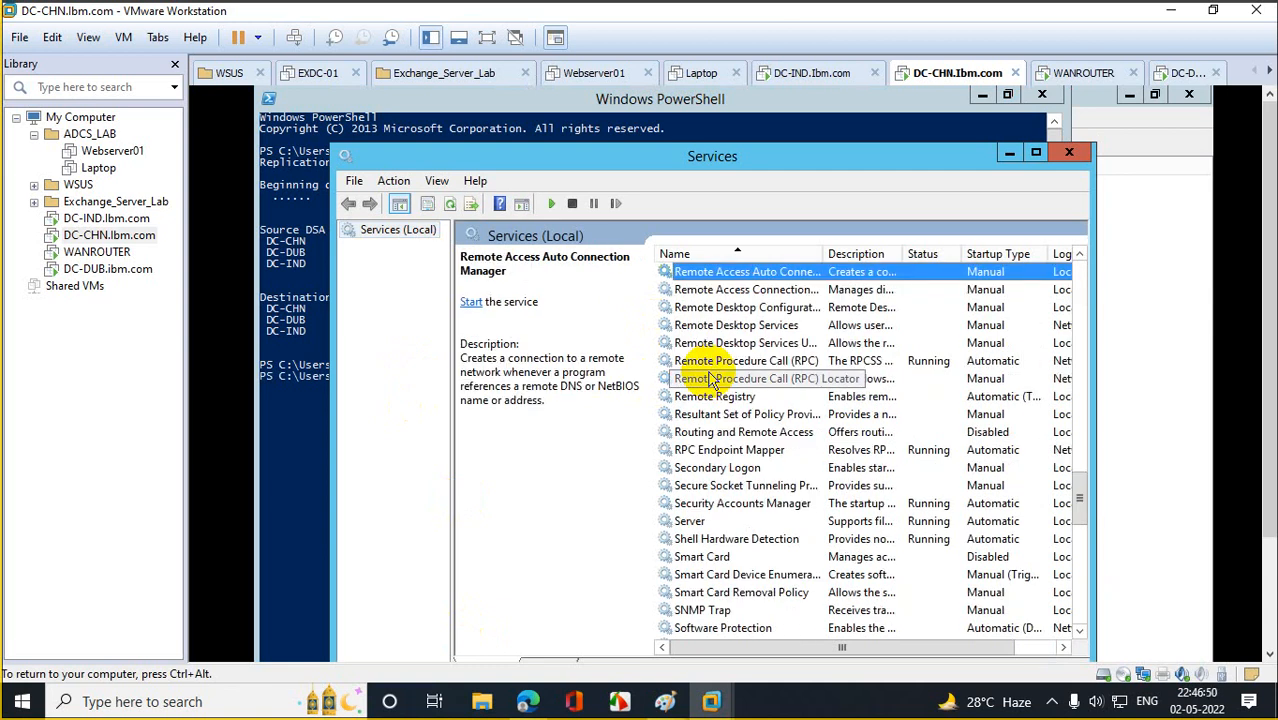
pyautogui.click(805, 343)
pyautogui.click(803, 362)
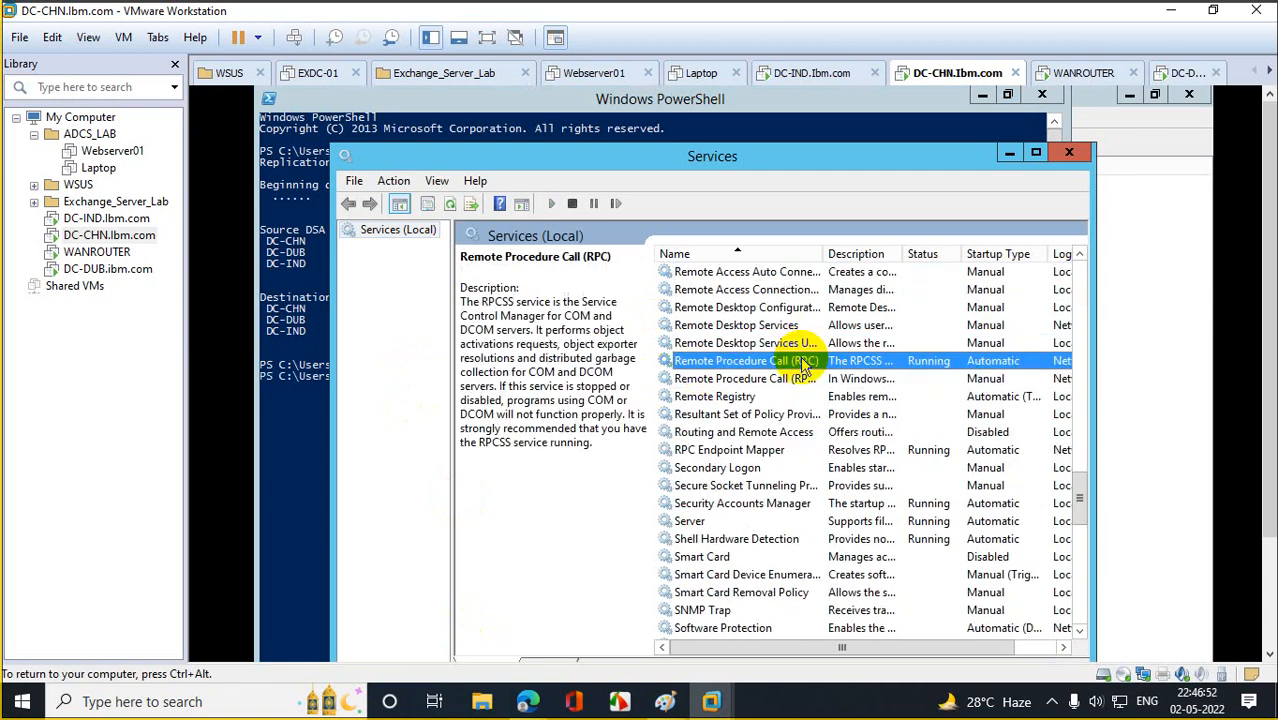
pyautogui.click(800, 380)
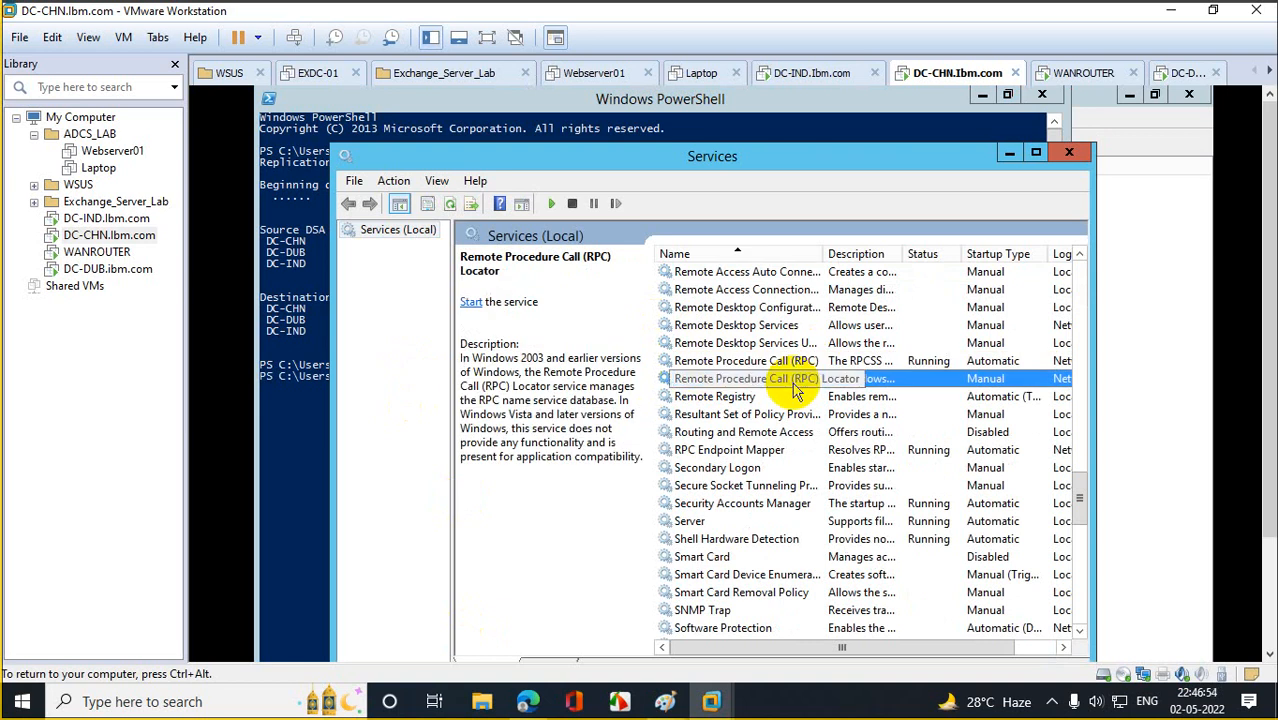
pyautogui.click(1011, 155)
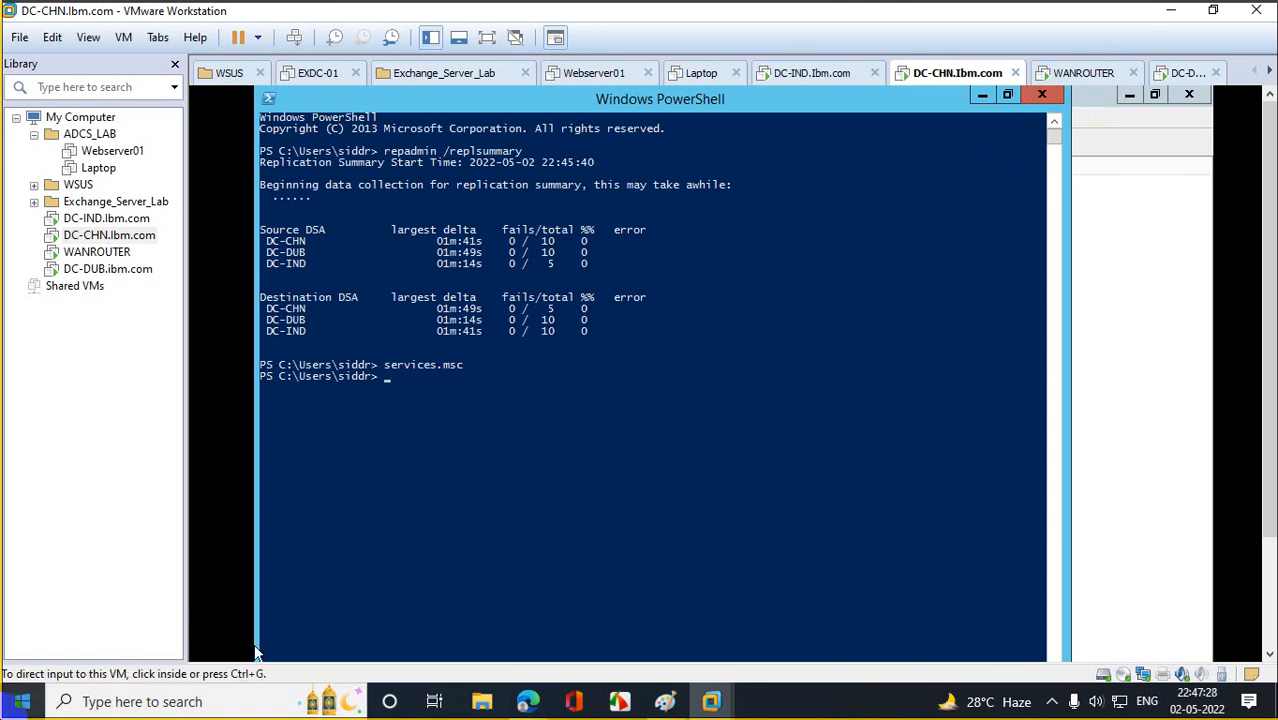
pyautogui.click(977, 98)
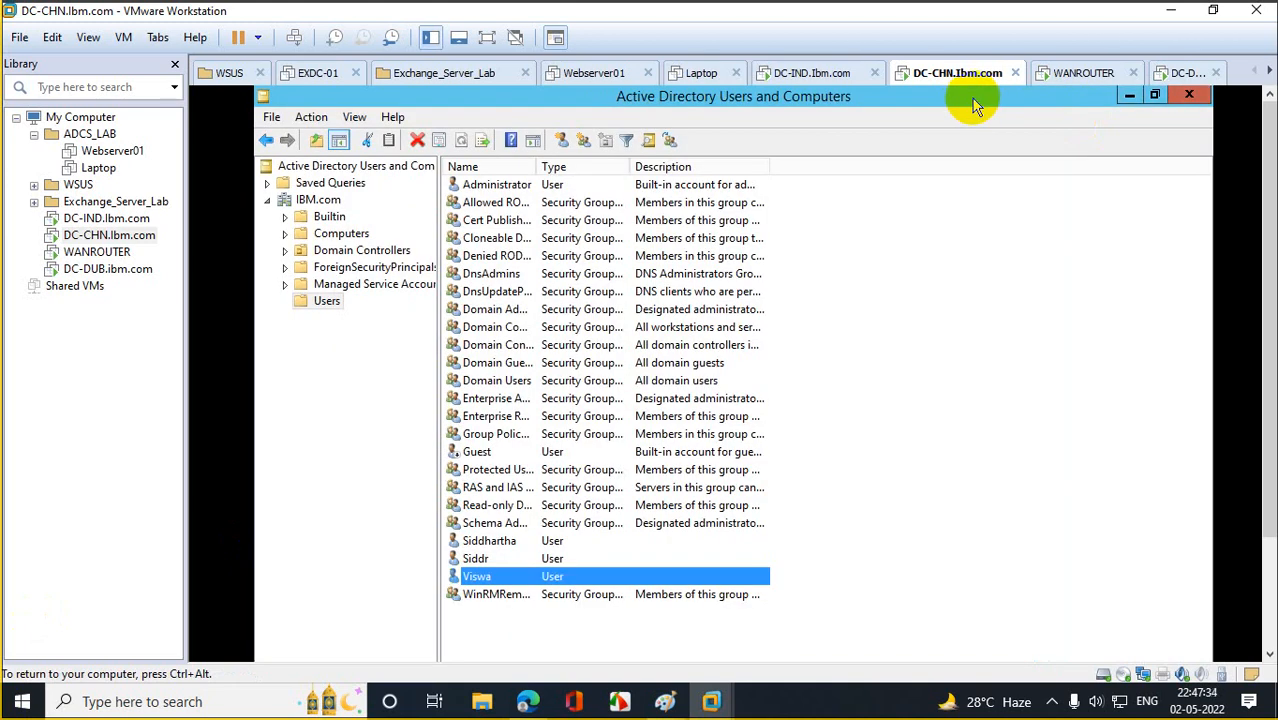
# Restore the DC-CHN PowerShell window and start typing 'repadmin /replicate'.
pyautogui.moveTo(1268, 187); pyautogui.dragTo(1268, 337)
pyautogui.click(383, 642)
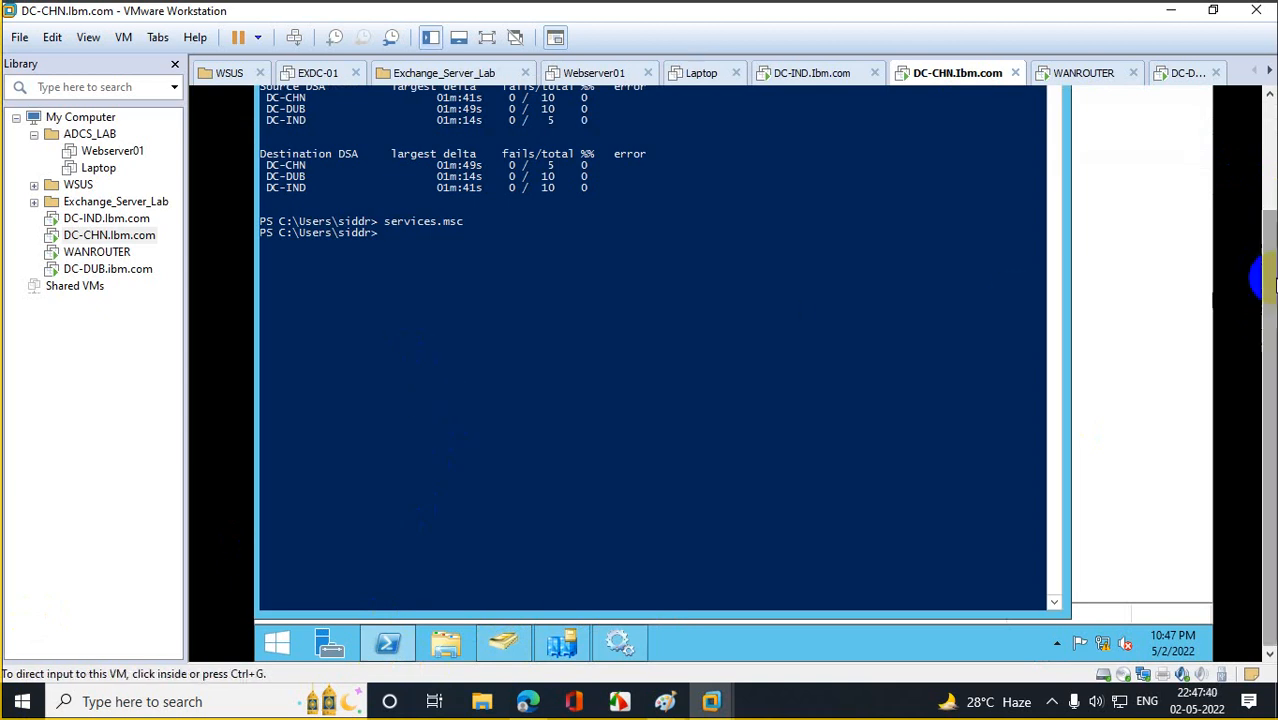
pyautogui.moveTo(1268, 330); pyautogui.dragTo(1270, 176)
pyautogui.click(702, 378)
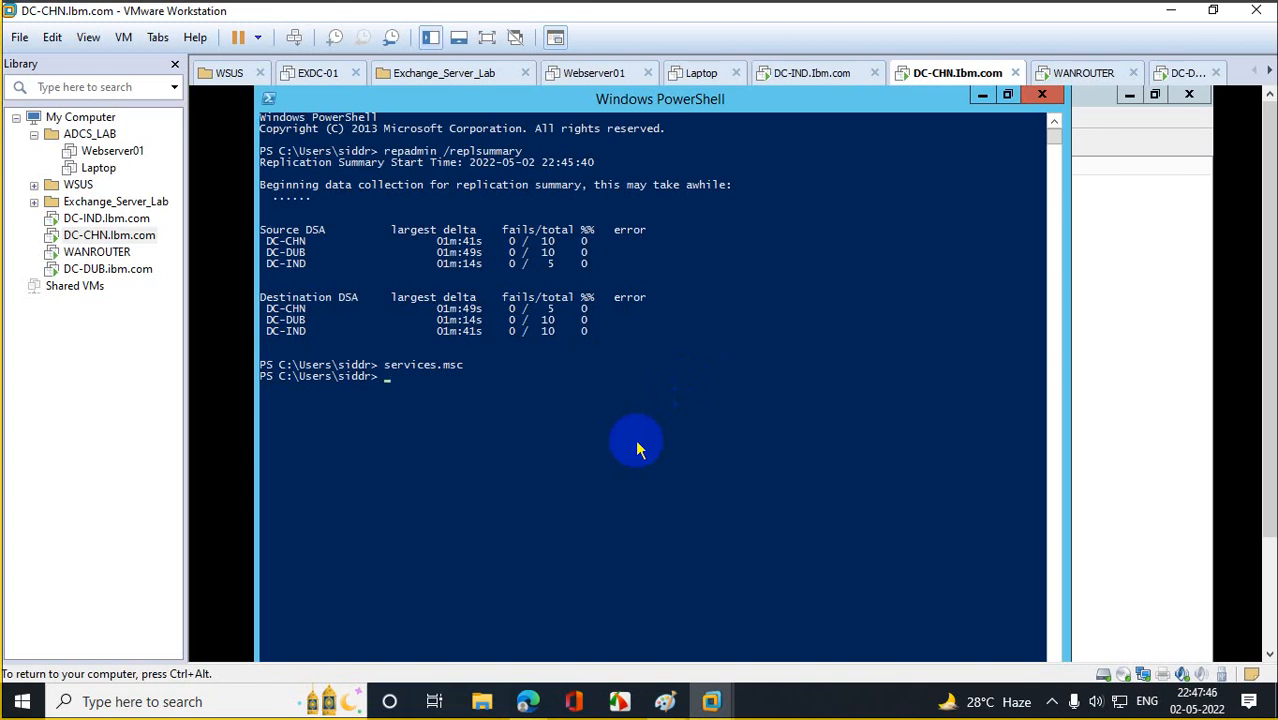
pyautogui.write('repadmin /replicat')
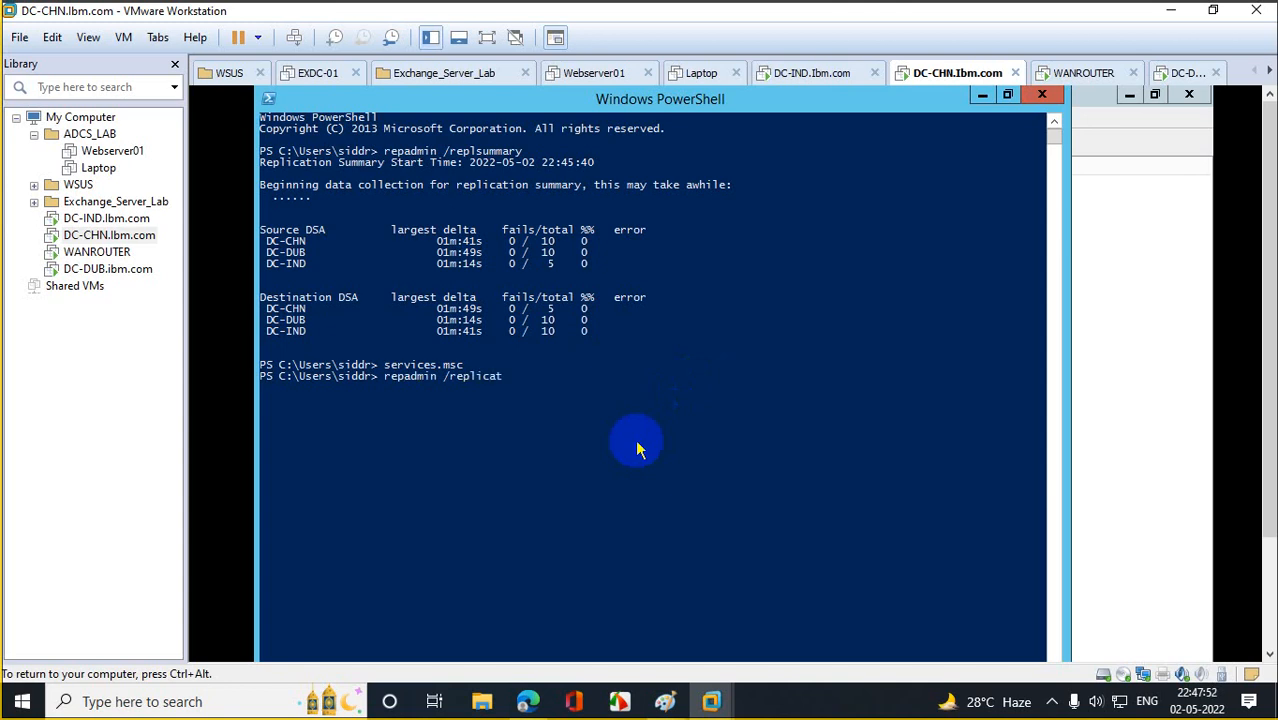
pyautogui.write('e')
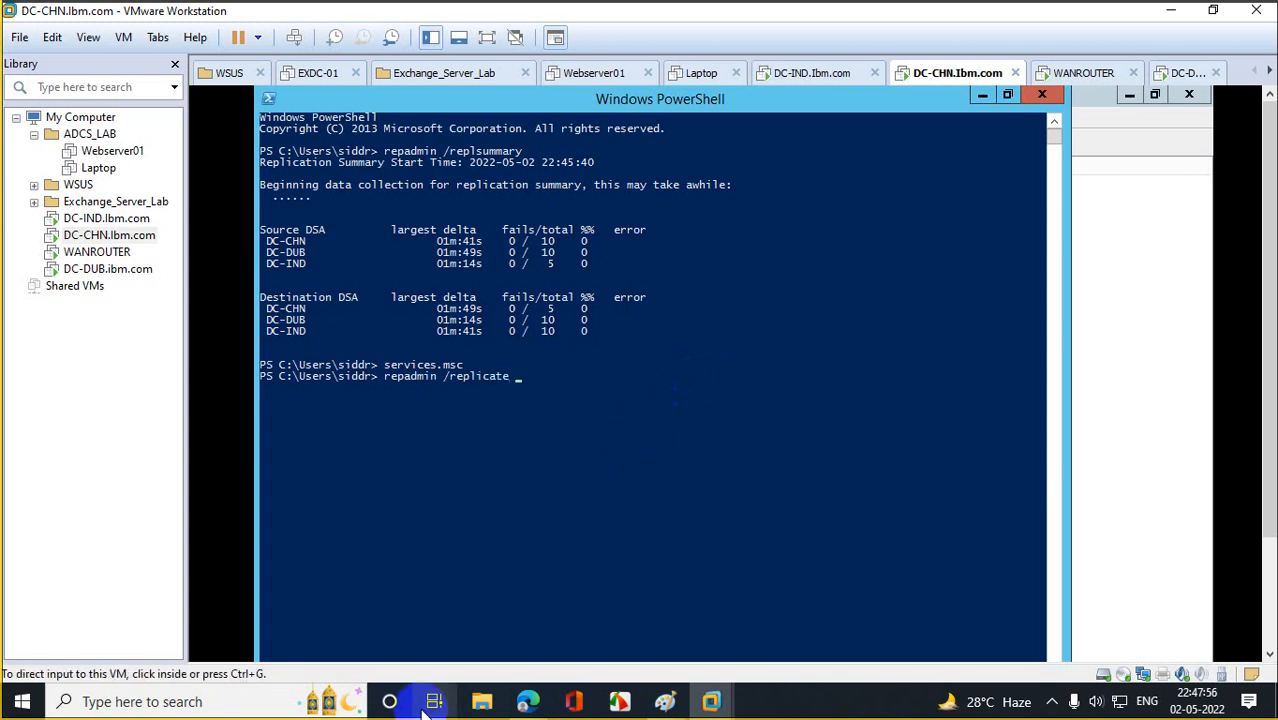
# Copy the DC-DUB and DC-CHN server names from the replsummary output into the command.
pyautogui.moveTo(266, 241); pyautogui.dragTo(310, 252)
pyautogui.click(305, 245)
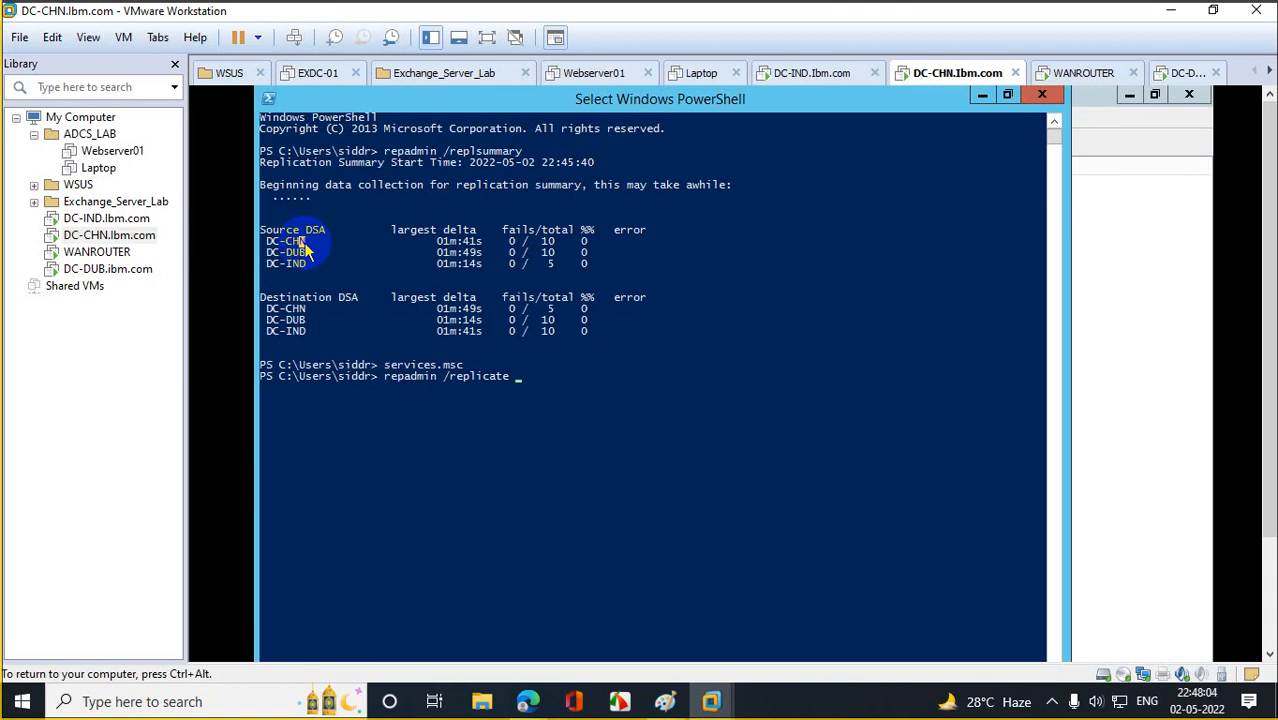
pyautogui.rightClick(577, 393)
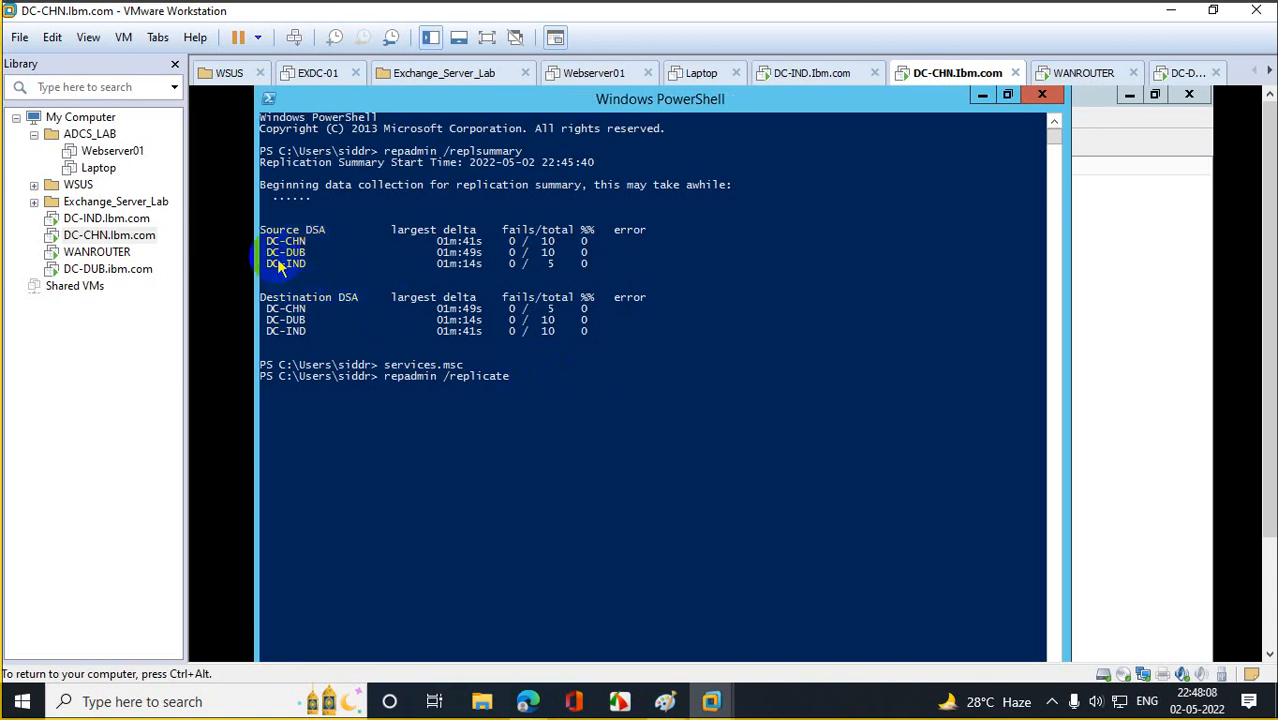
pyautogui.moveTo(266, 251); pyautogui.dragTo(303, 257)
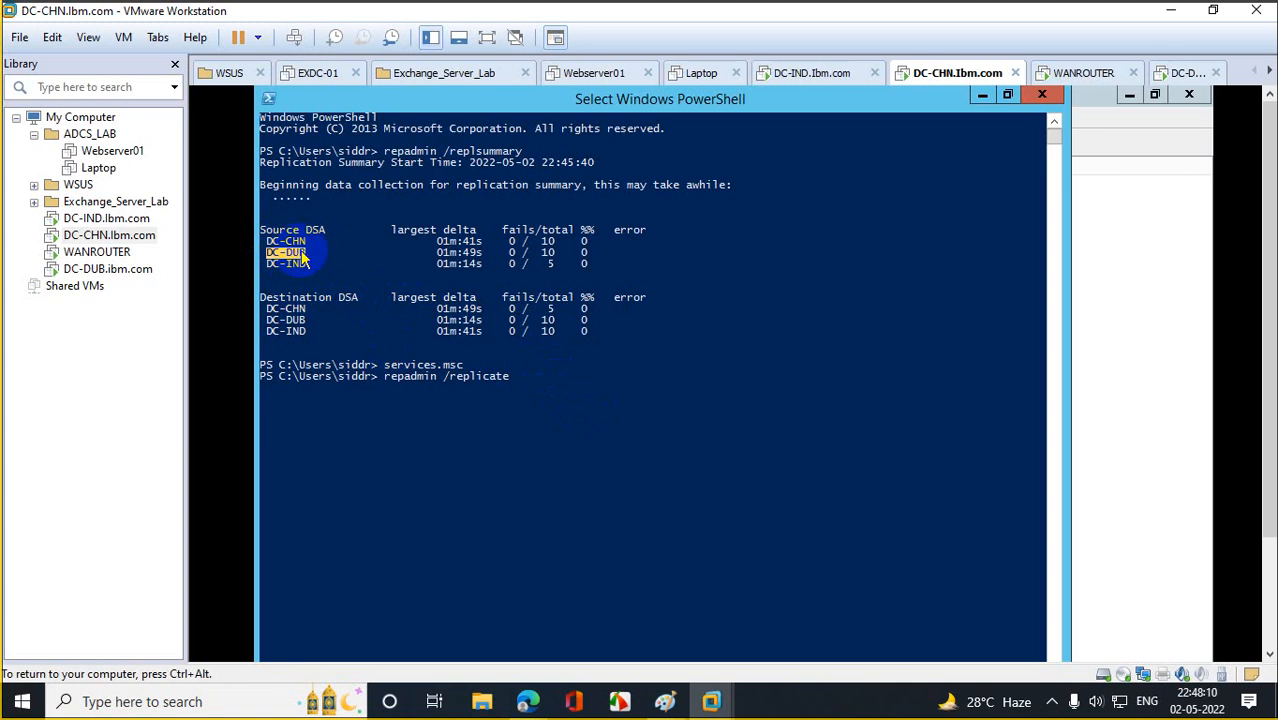
pyautogui.rightClick(303, 257)
pyautogui.rightClick(537, 393)
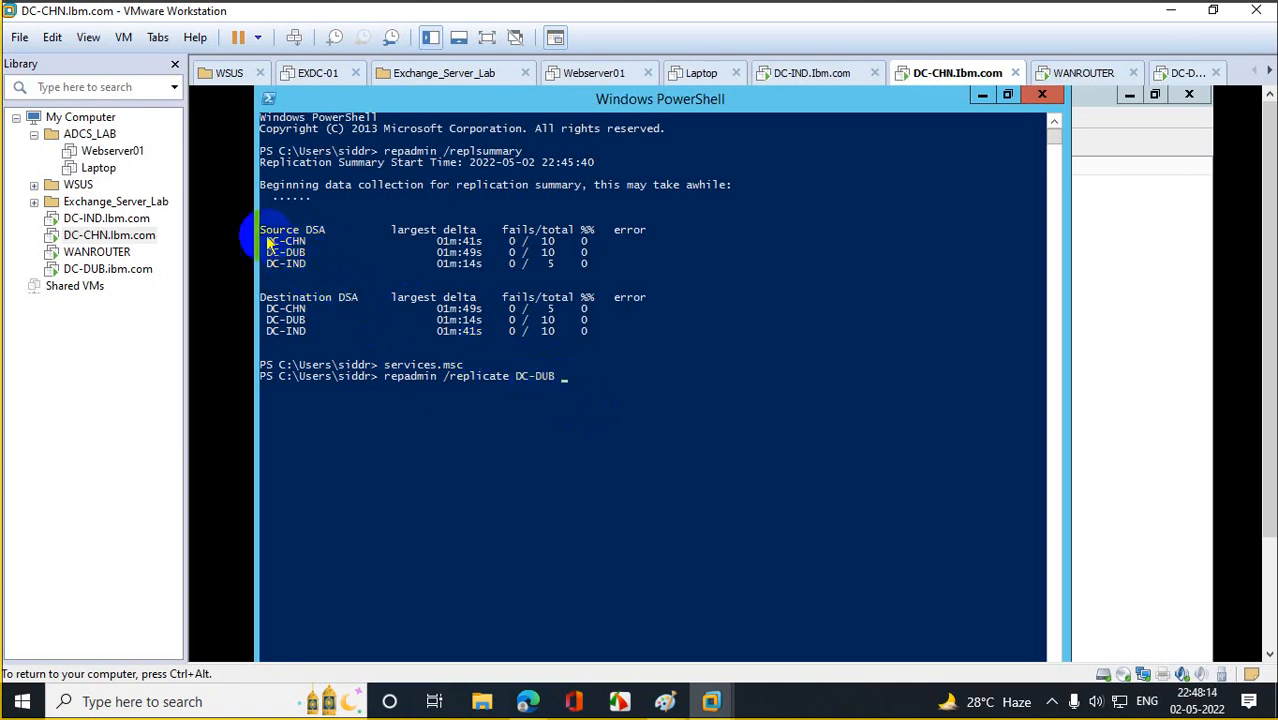
pyautogui.moveTo(264, 240); pyautogui.dragTo(310, 253)
pyautogui.rightClick(308, 252)
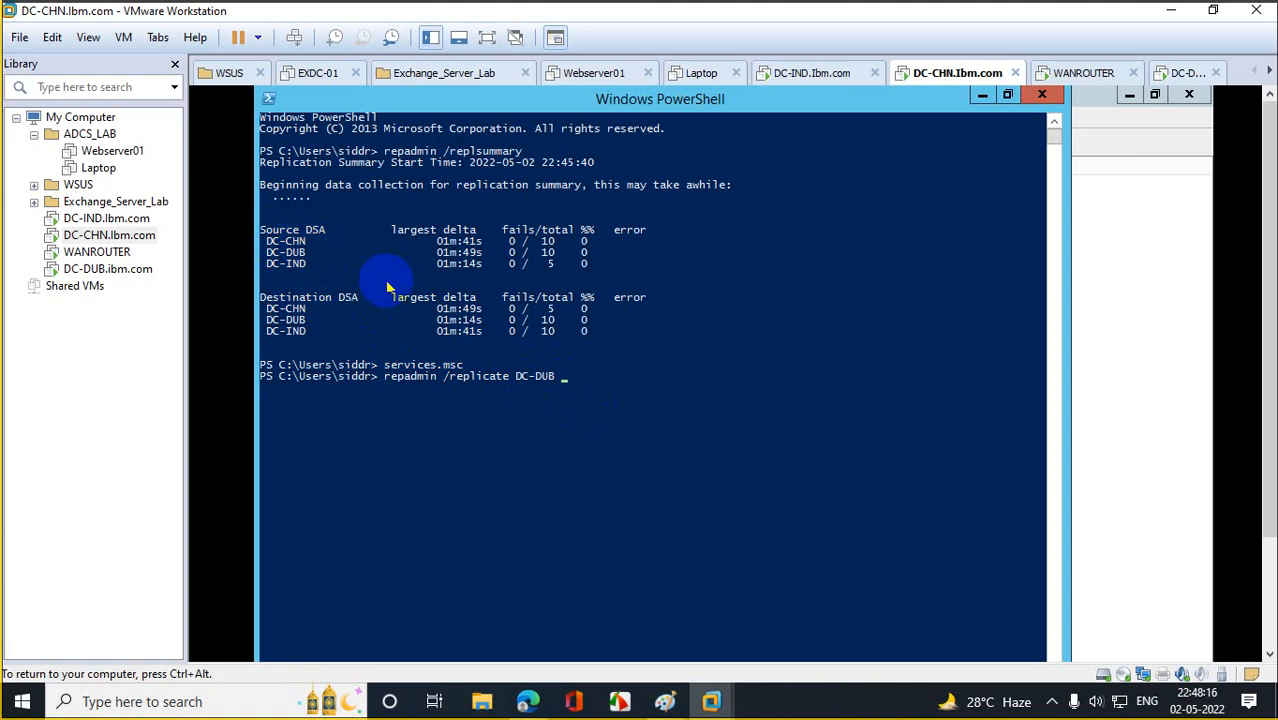
pyautogui.rightClick(533, 352)
# Append dc=ibm,dc=com and run it, getting an Unknown option "dc=com" error.
pyautogui.write('m')
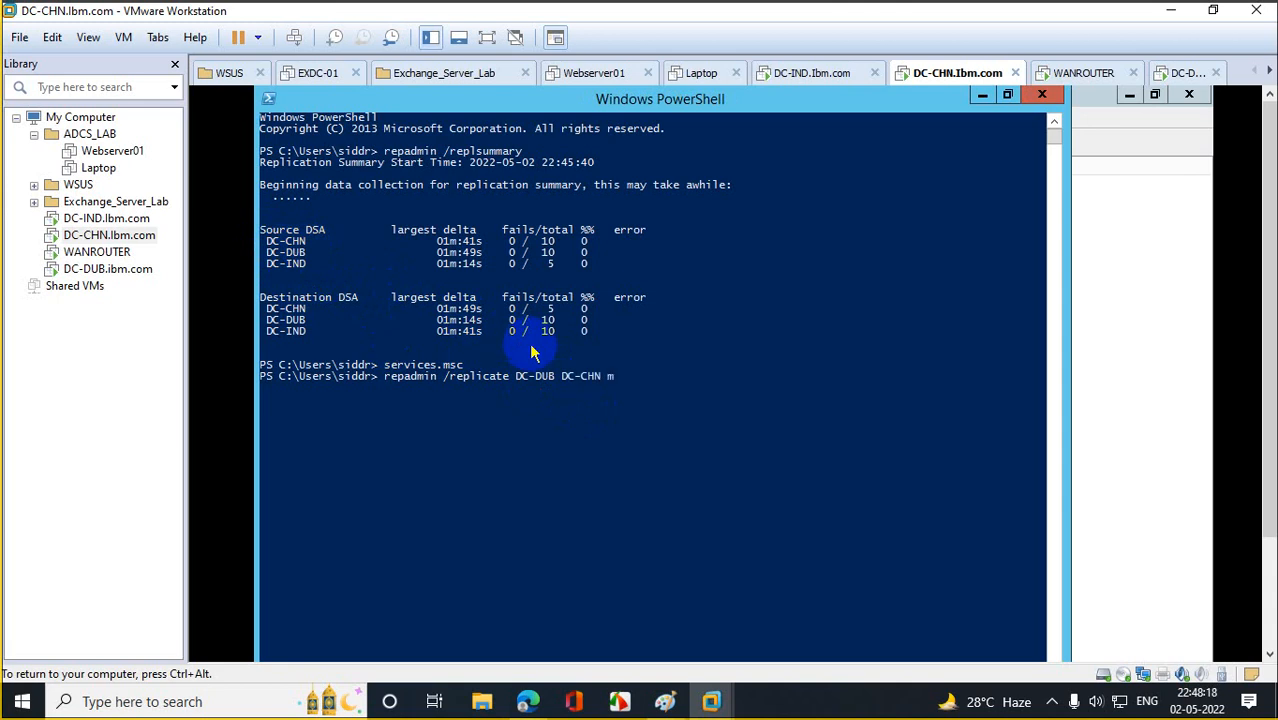
pyautogui.press('BackSpace')
pyautogui.write('dc=ibm,sc')
pyautogui.write('com')
pyautogui.press('BackSpace')
pyautogui.write('c')
pyautogui.press('BackSpace')
pyautogui.write('d')
pyautogui.press('Return')
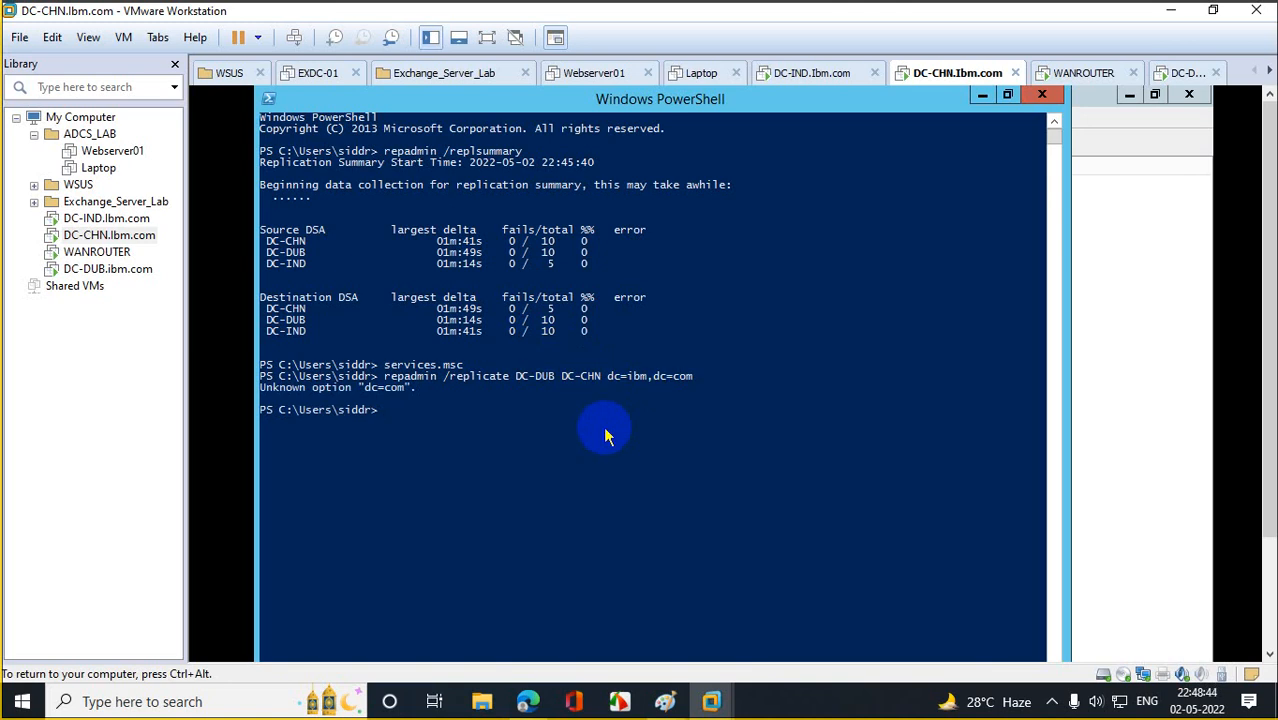
# Try a trailing quote on the recalled command, cancel the continuation prompt, and rerun it unquoted.
pyautogui.press('Up')
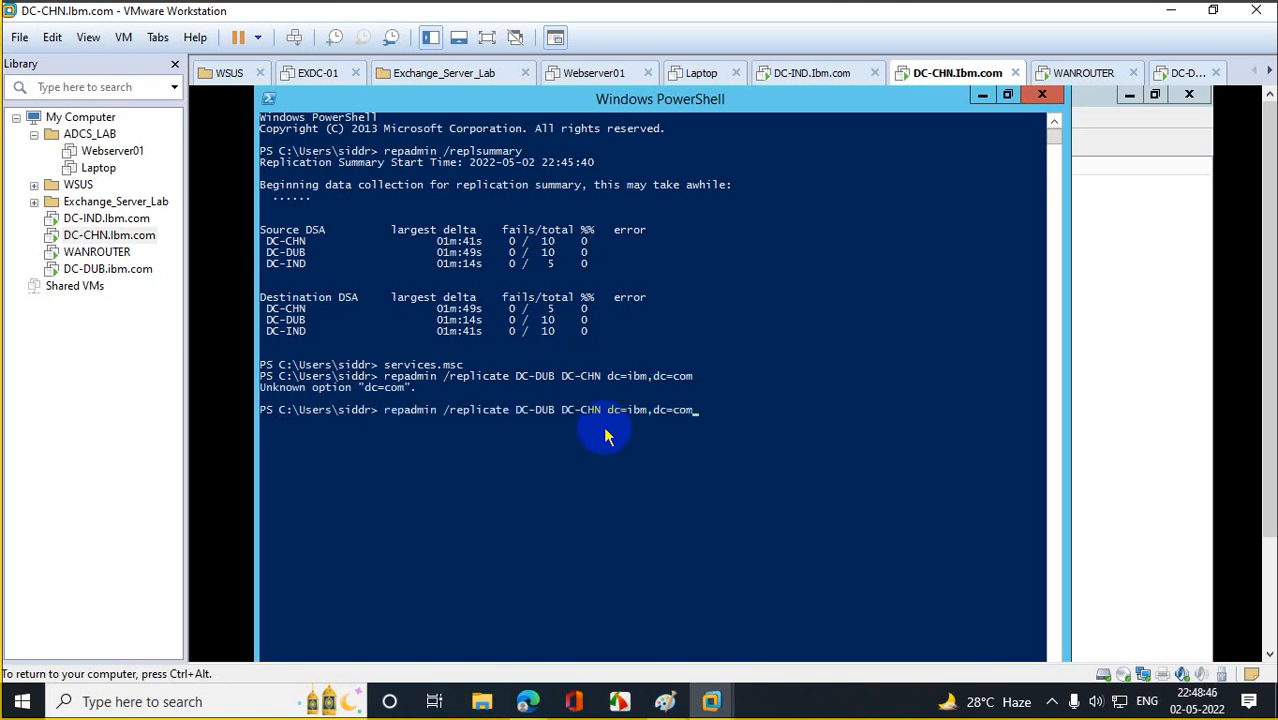
pyautogui.write('"')
pyautogui.press('Return')
pyautogui.hotkey('ctrl', 'c')
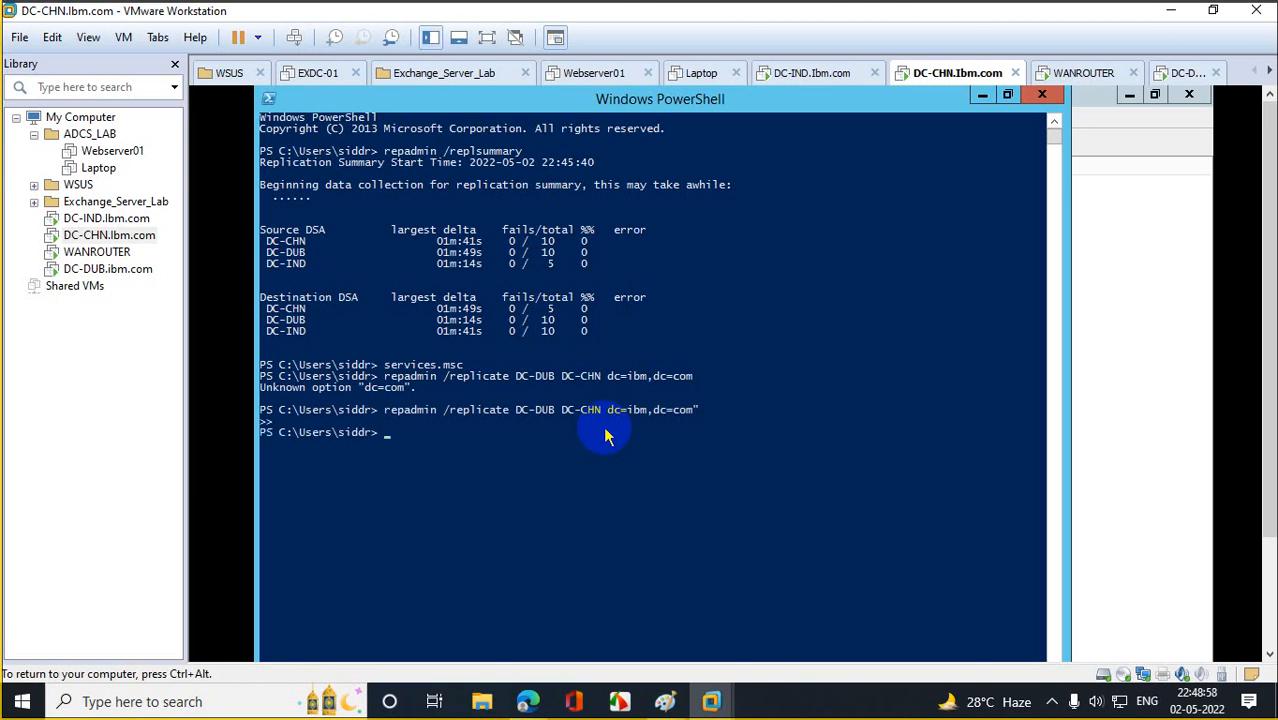
pyautogui.press('Up')
pyautogui.press('BackSpace')
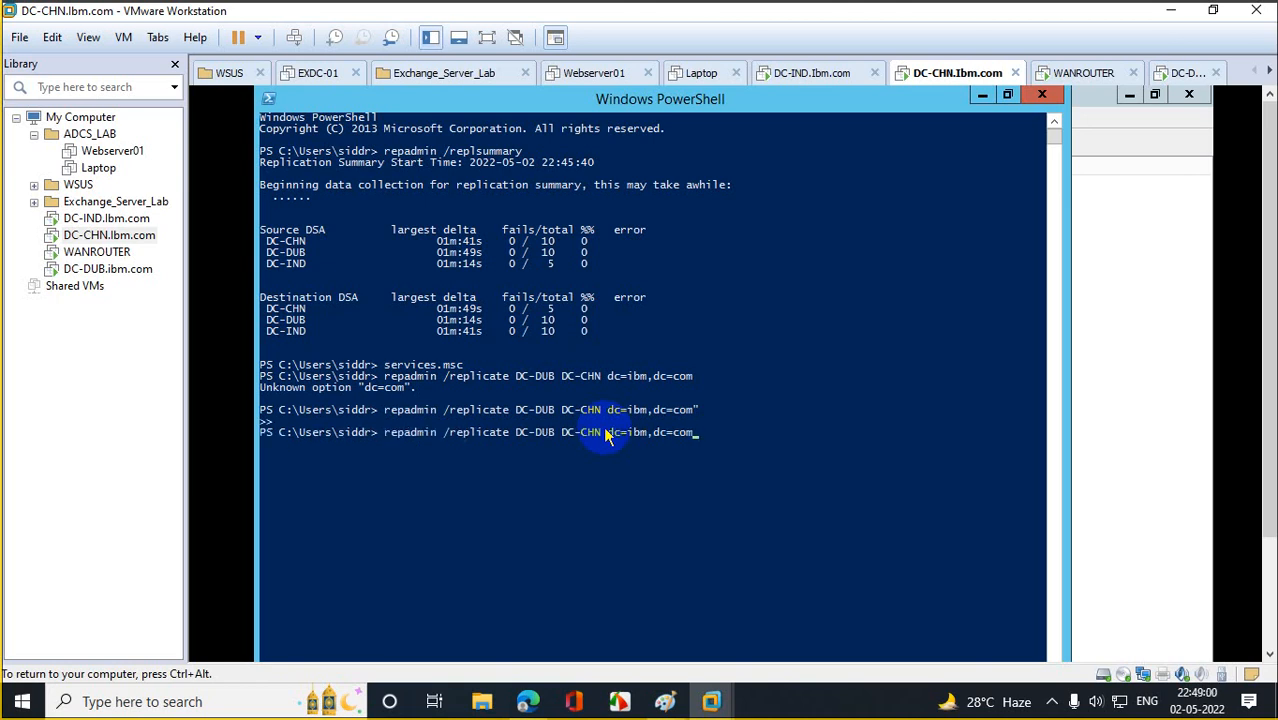
pyautogui.press('Return')
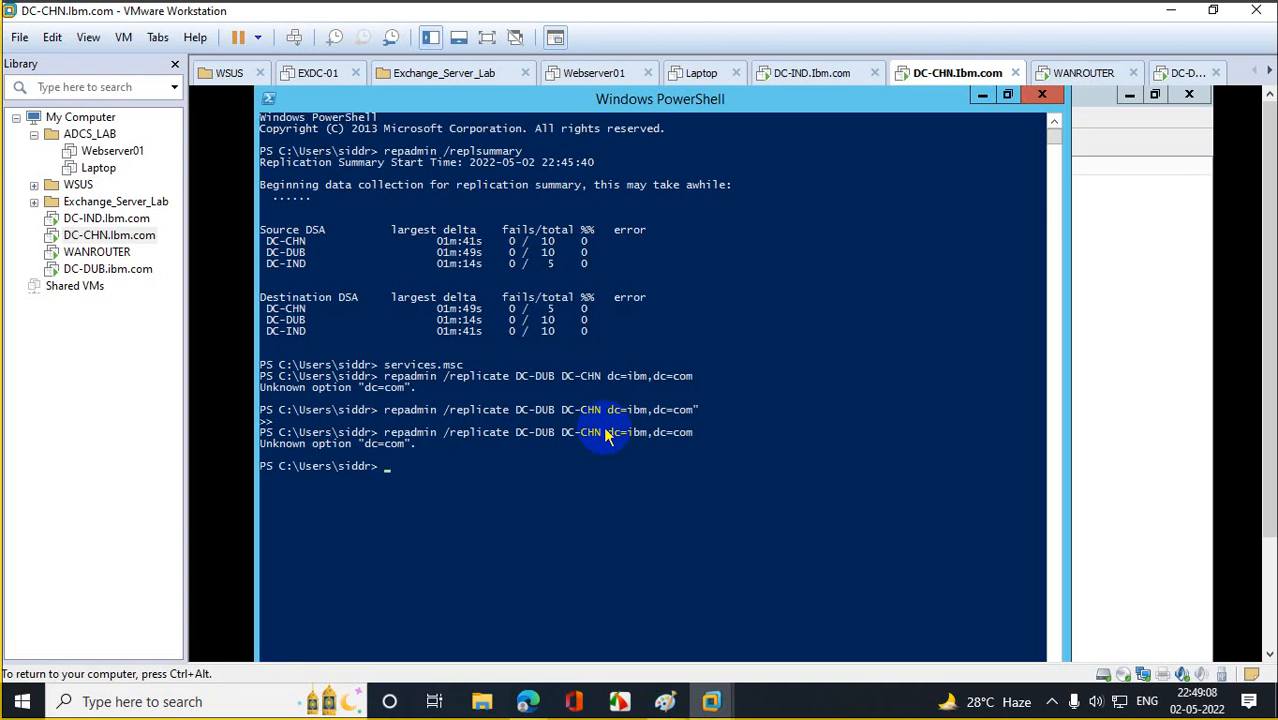
# Wrap dc=ibm,dc=com in double quotes and rerun, completing sync from DC-CHN to DC-DUB.
pyautogui.press('Up')
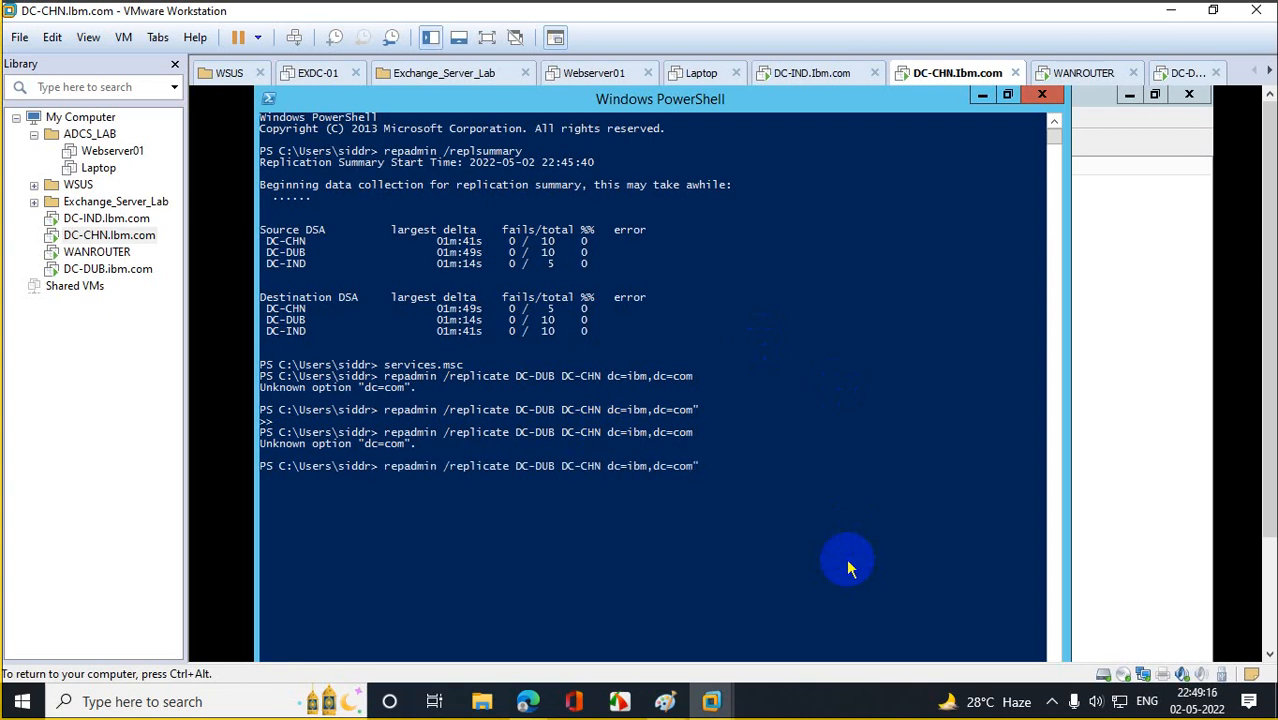
pyautogui.write('"')
pyautogui.press('Left')
pyautogui.press('Left')
pyautogui.press('Left')
pyautogui.press('Left')
pyautogui.press('Left')
pyautogui.press('Left')
pyautogui.press('Left')
pyautogui.press('Left')
pyautogui.press('Left')
pyautogui.press('Left')
pyautogui.press('Left')
pyautogui.press('Left')
pyautogui.press('Left')
pyautogui.press('Left')
pyautogui.write('"')
pyautogui.press('Return')
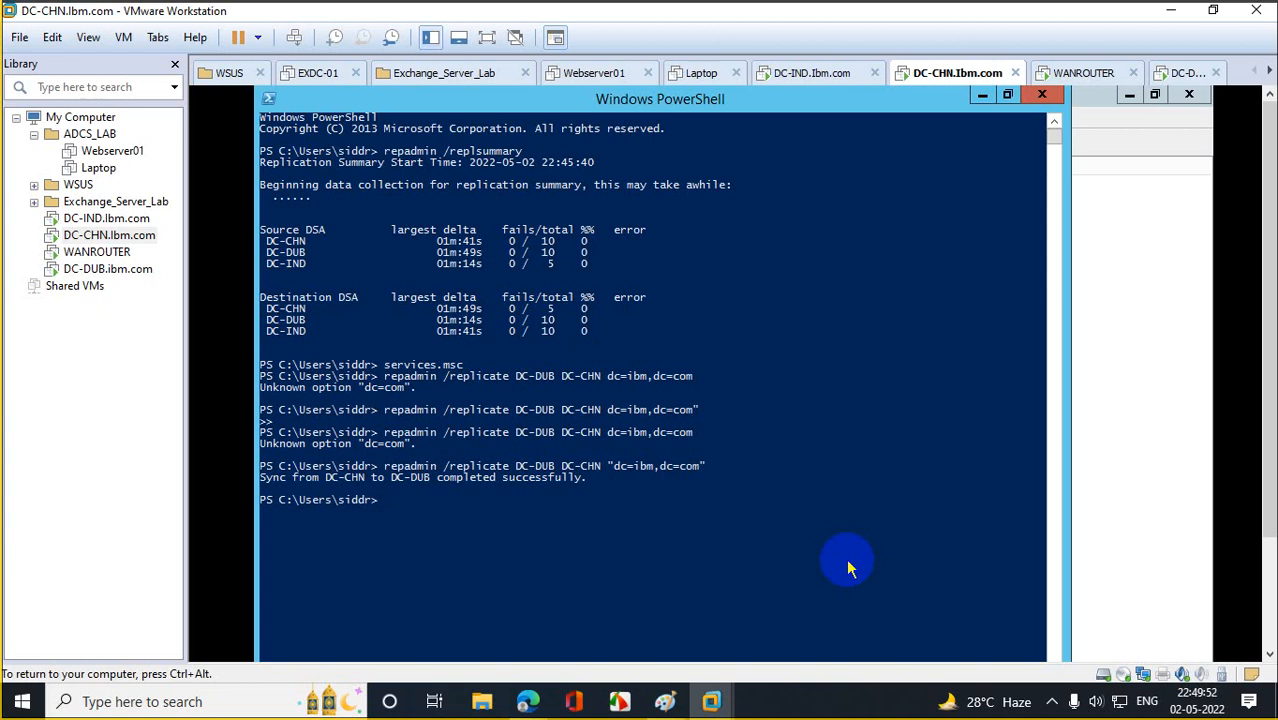
pyautogui.press('Up')
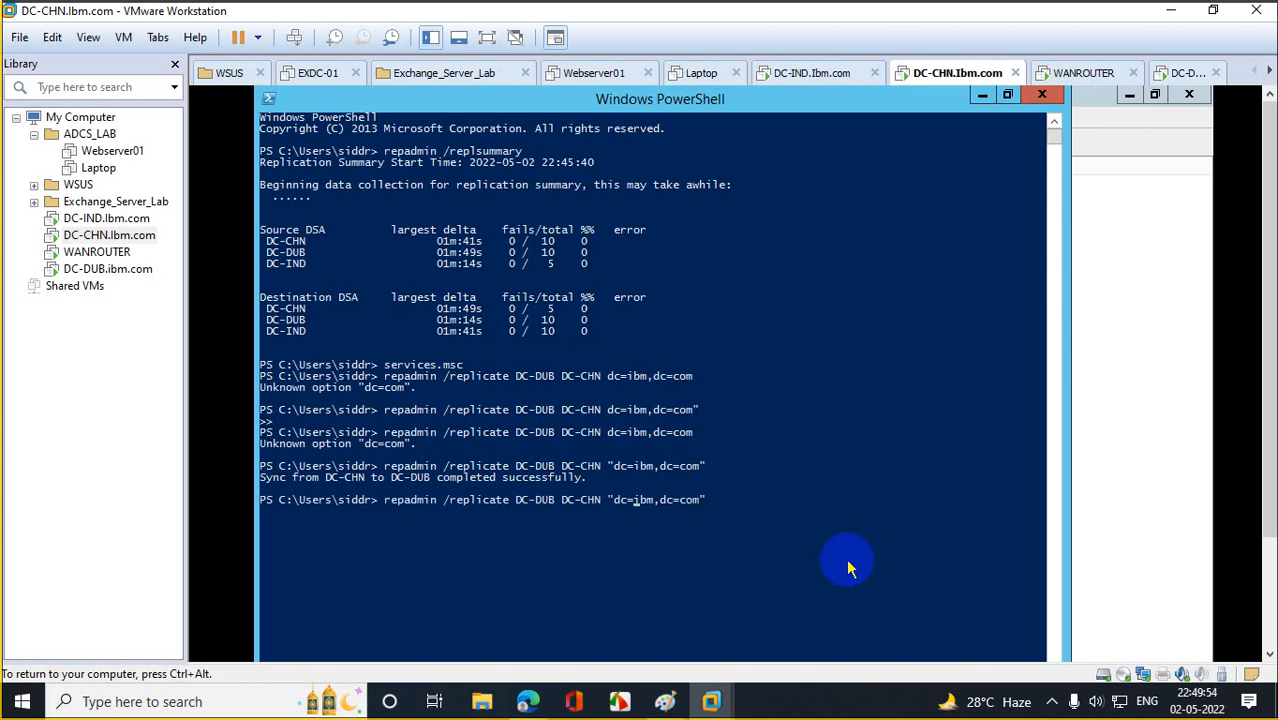
# Swap the server arguments to replicate from DC-DUB into DC-CHN and run it.
pyautogui.press('Left')
pyautogui.press('Left')
pyautogui.press('Left')
pyautogui.press('Left')
pyautogui.press('Left')
pyautogui.press('Left')
pyautogui.press('BackSpace')
pyautogui.press('BackSpace')
pyautogui.press('BackSpace')
pyautogui.press('BackSpace')
pyautogui.press('BackSpace')
pyautogui.press('BackSpace')
pyautogui.press('BackSpace')
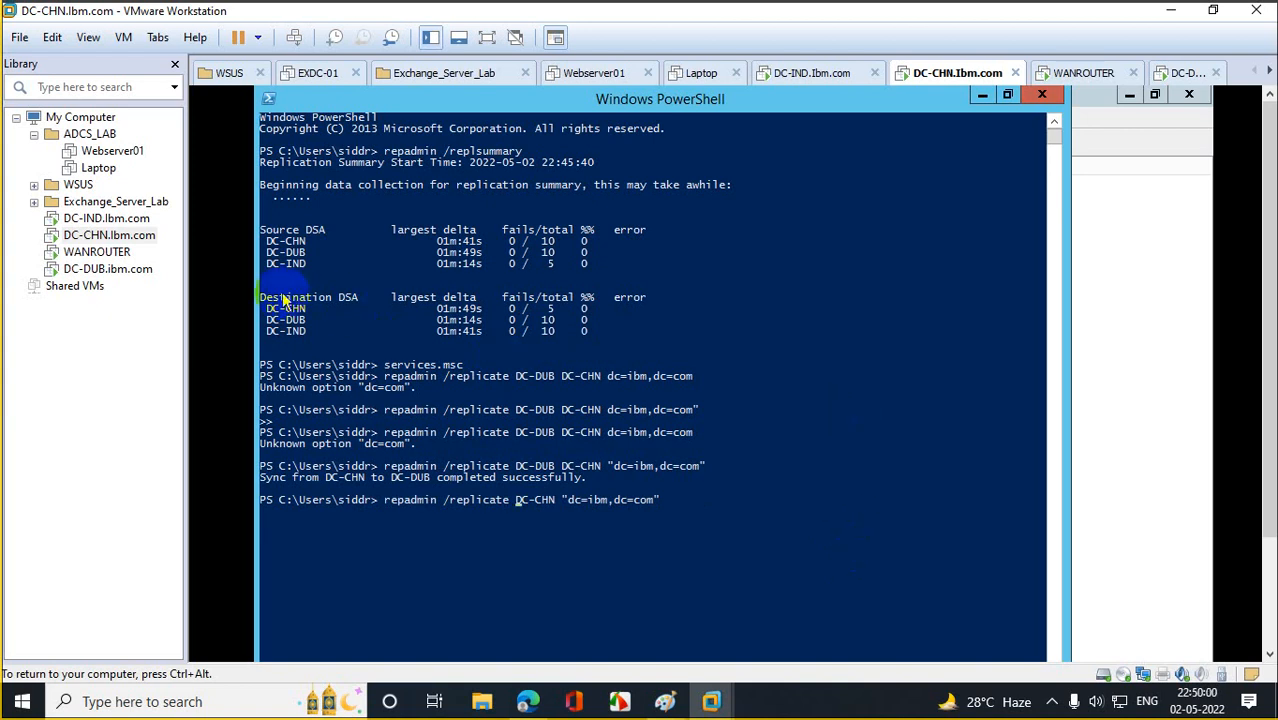
pyautogui.moveTo(266, 256); pyautogui.dragTo(304, 256)
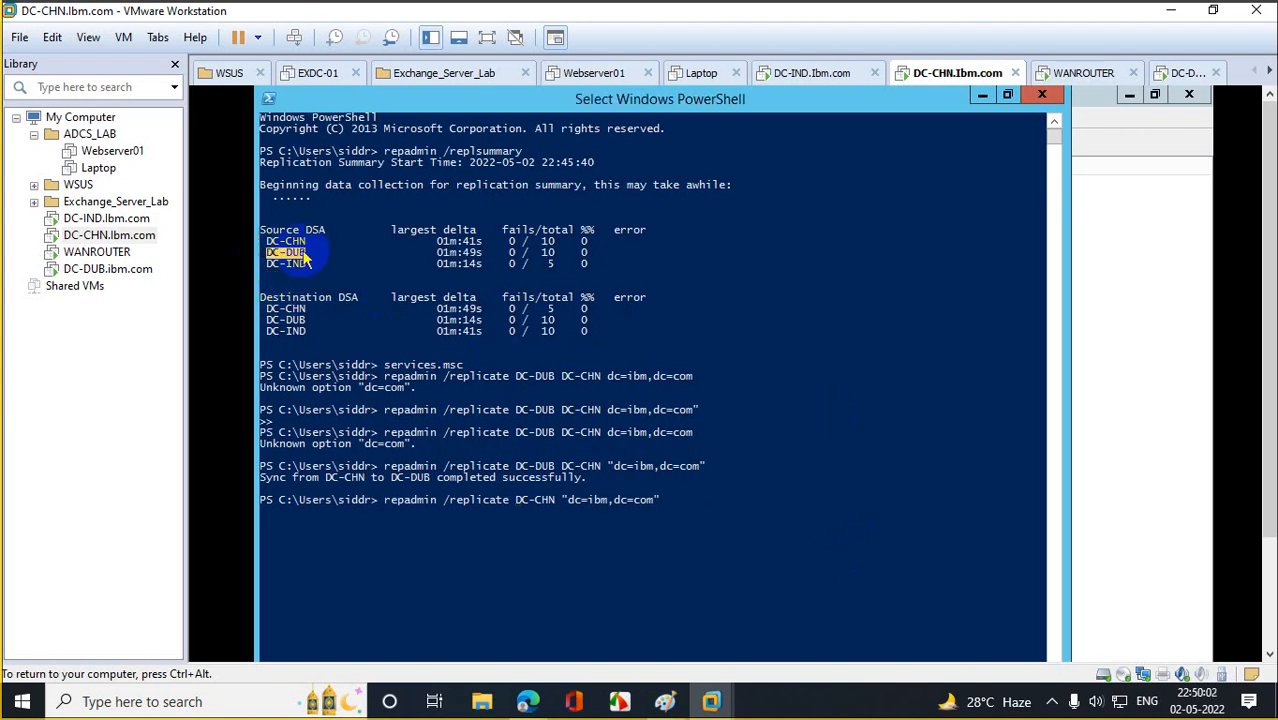
pyautogui.rightClick(306, 258)
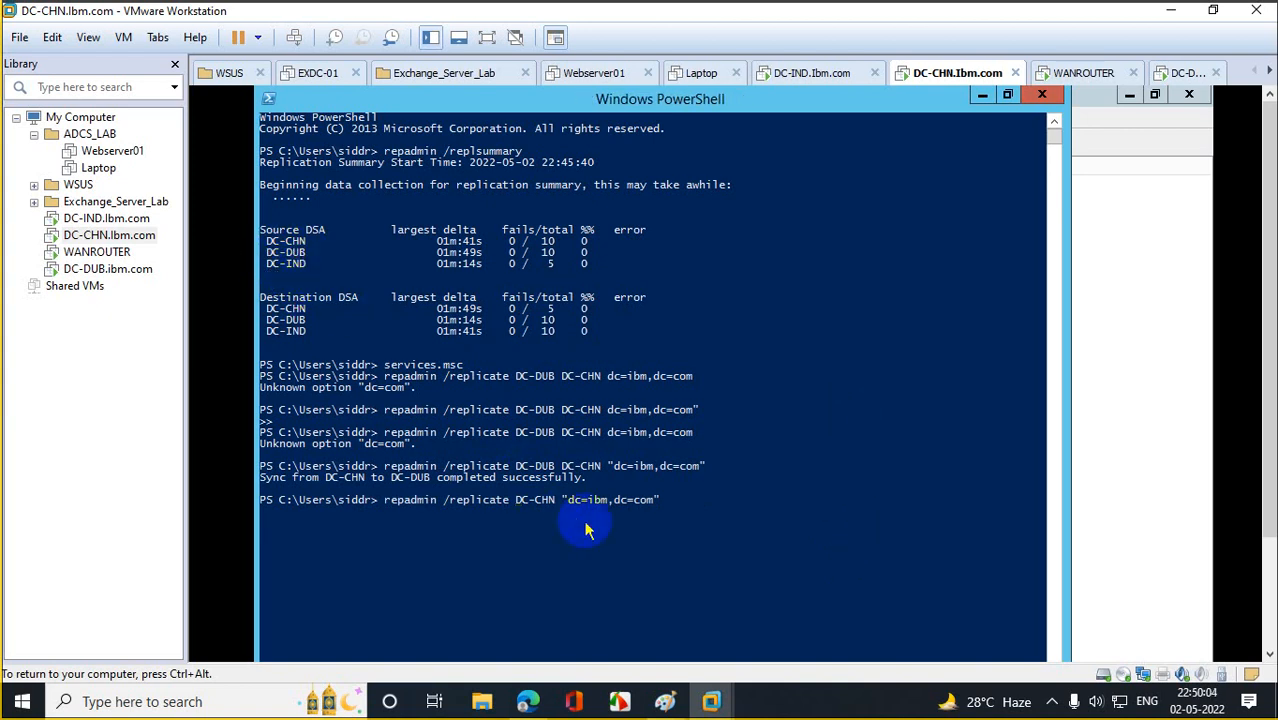
pyautogui.press('Right')
pyautogui.press('Right')
pyautogui.press('Right')
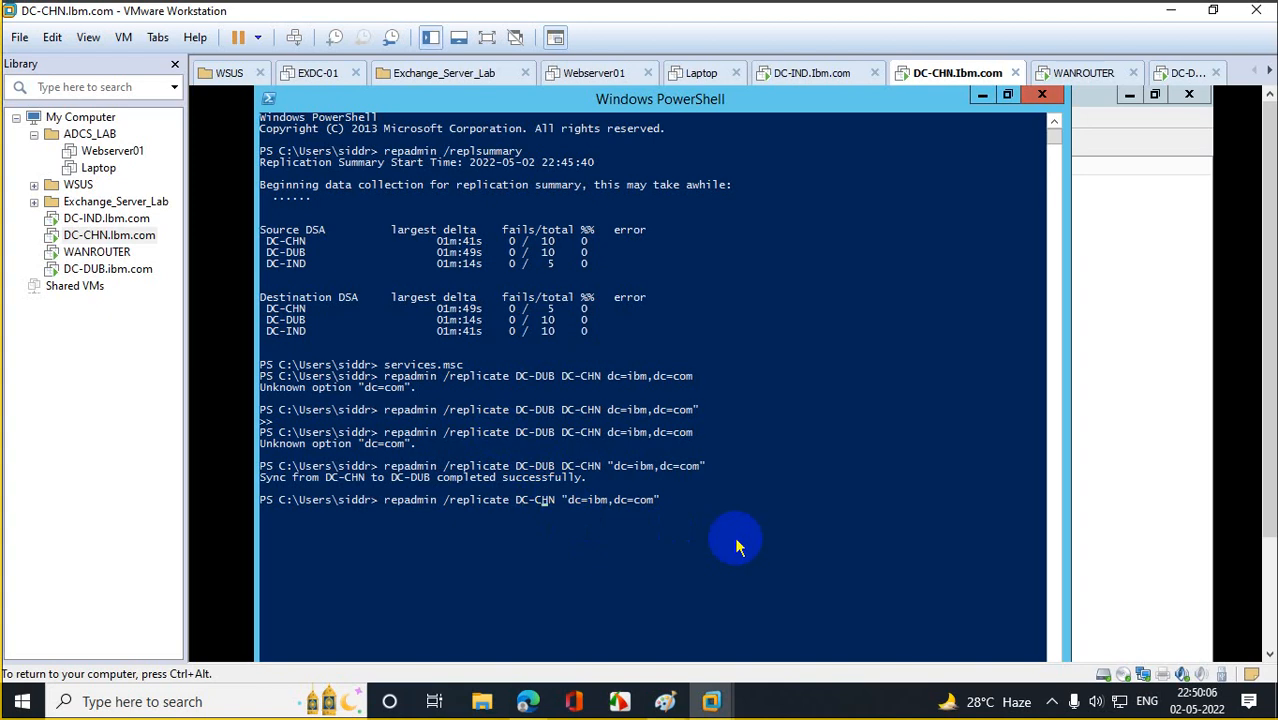
pyautogui.rightClick(618, 520)
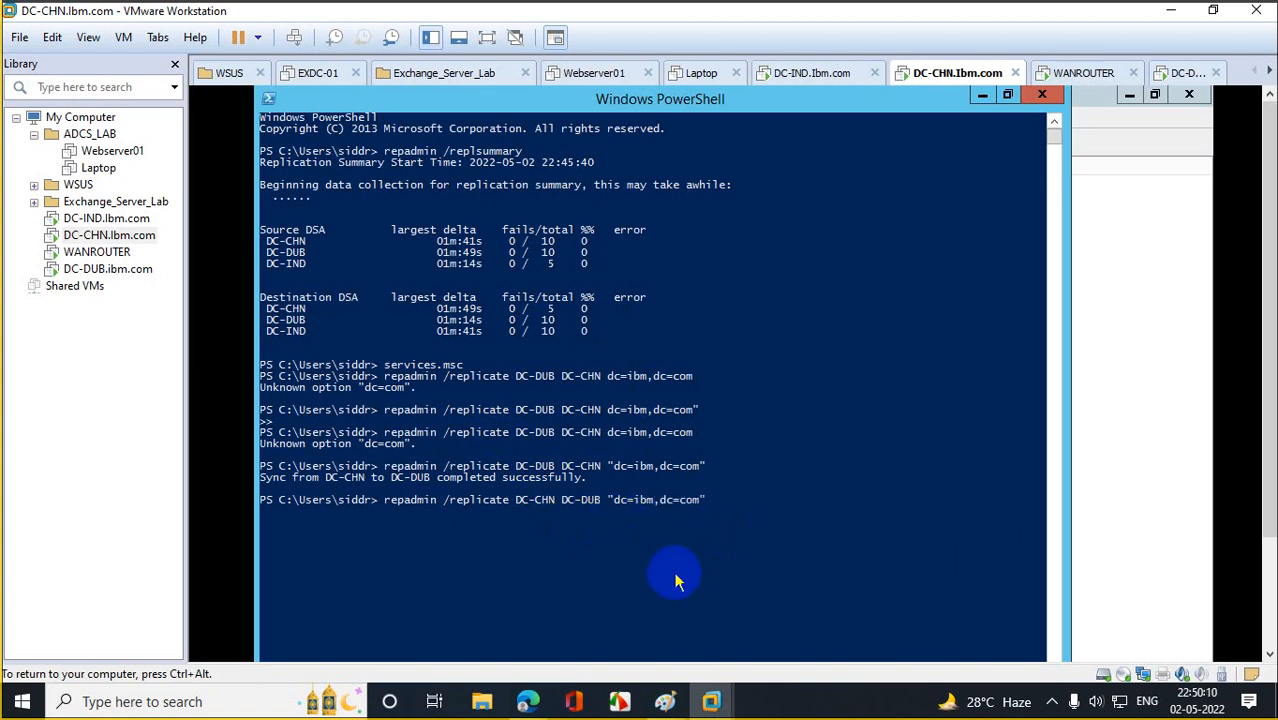
pyautogui.press('Return')
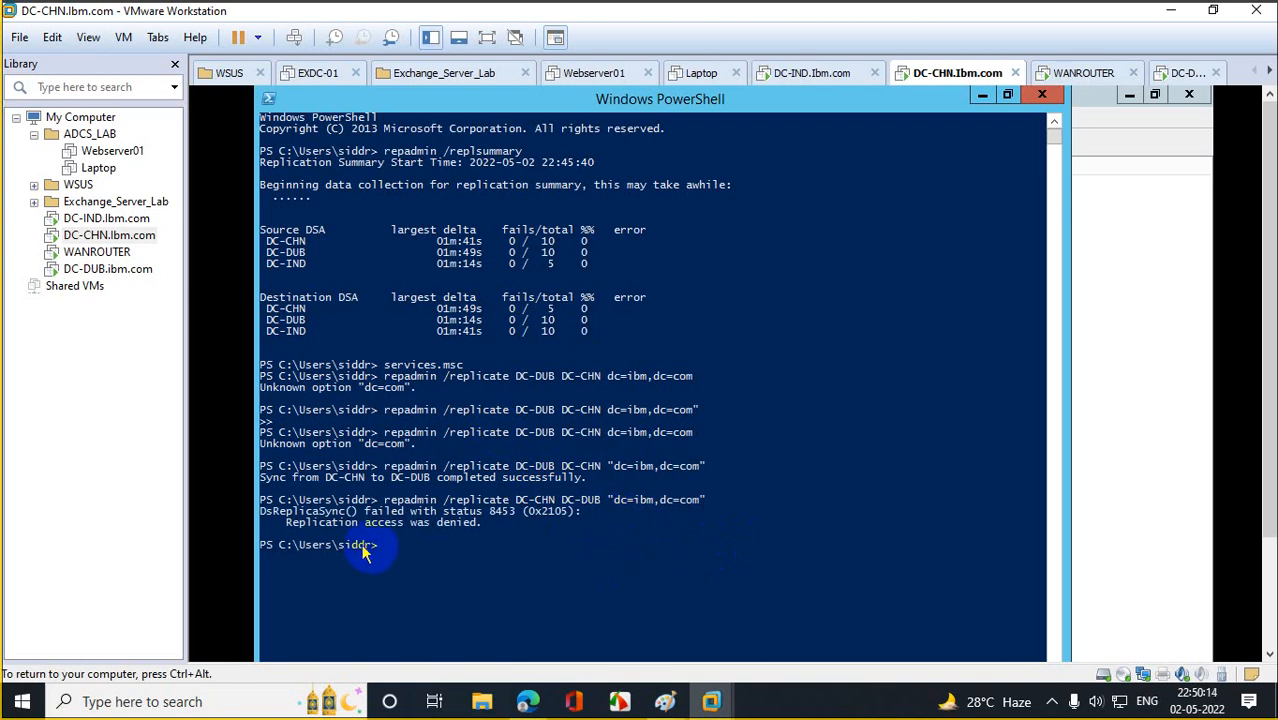
# Rerun the reversed replication, denied again with status 8453, then switch to the DC-DUB machine.
pyautogui.moveTo(286, 533); pyautogui.dragTo(482, 531)
pyautogui.click(492, 558)
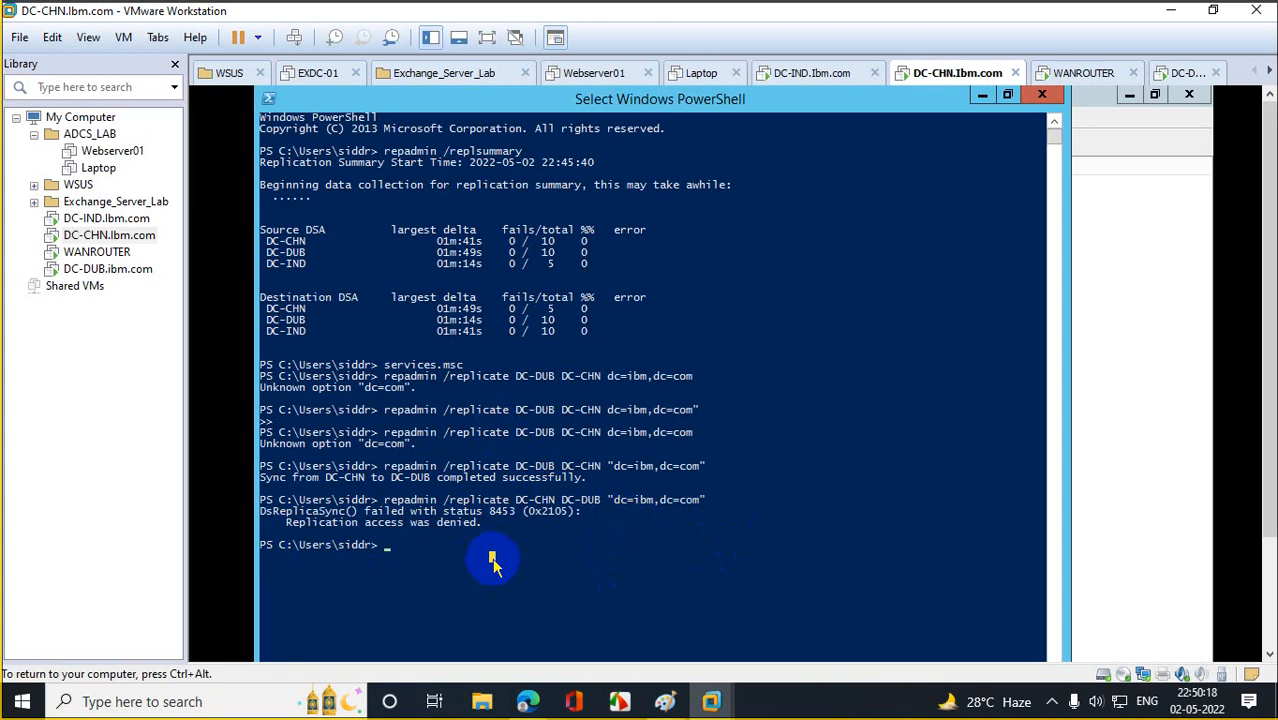
pyautogui.press('Up')
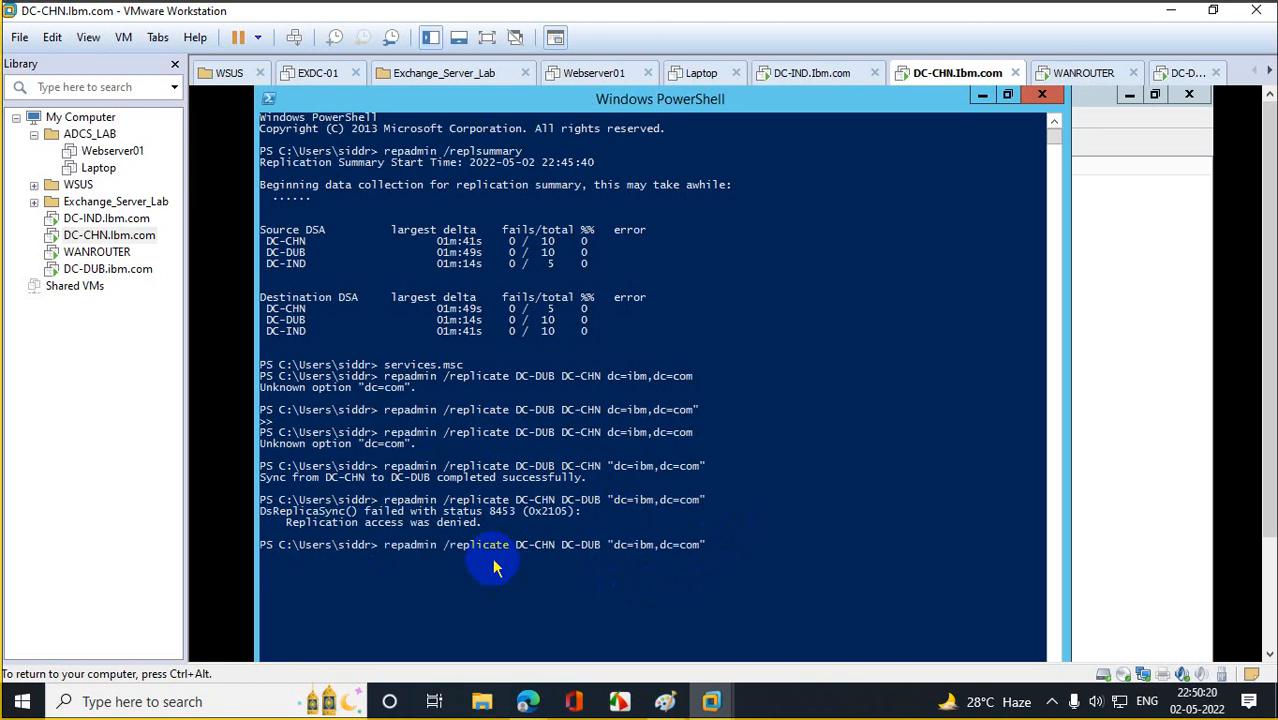
pyautogui.press('Left')
pyautogui.press('Left')
pyautogui.press('Left')
pyautogui.press('Left')
pyautogui.press('Left')
pyautogui.press('Left')
pyautogui.press('Left')
pyautogui.press('Left')
pyautogui.press('Return')
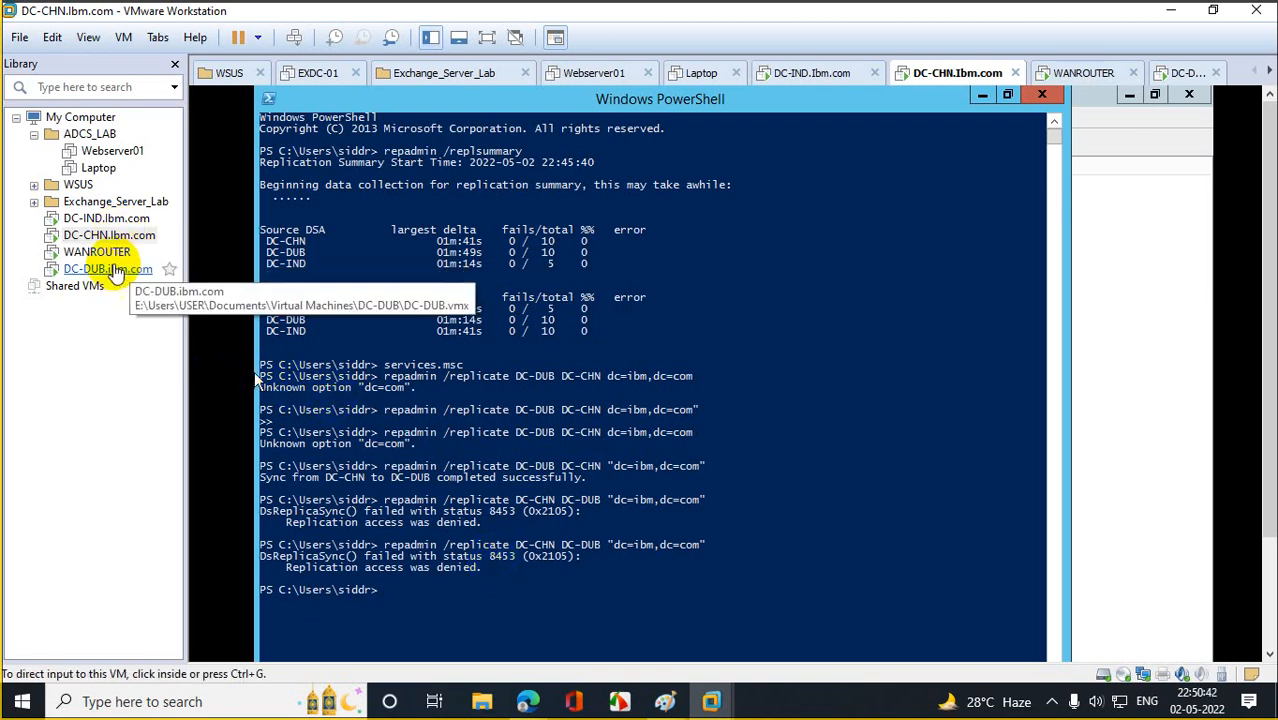
pyautogui.click(108, 268)
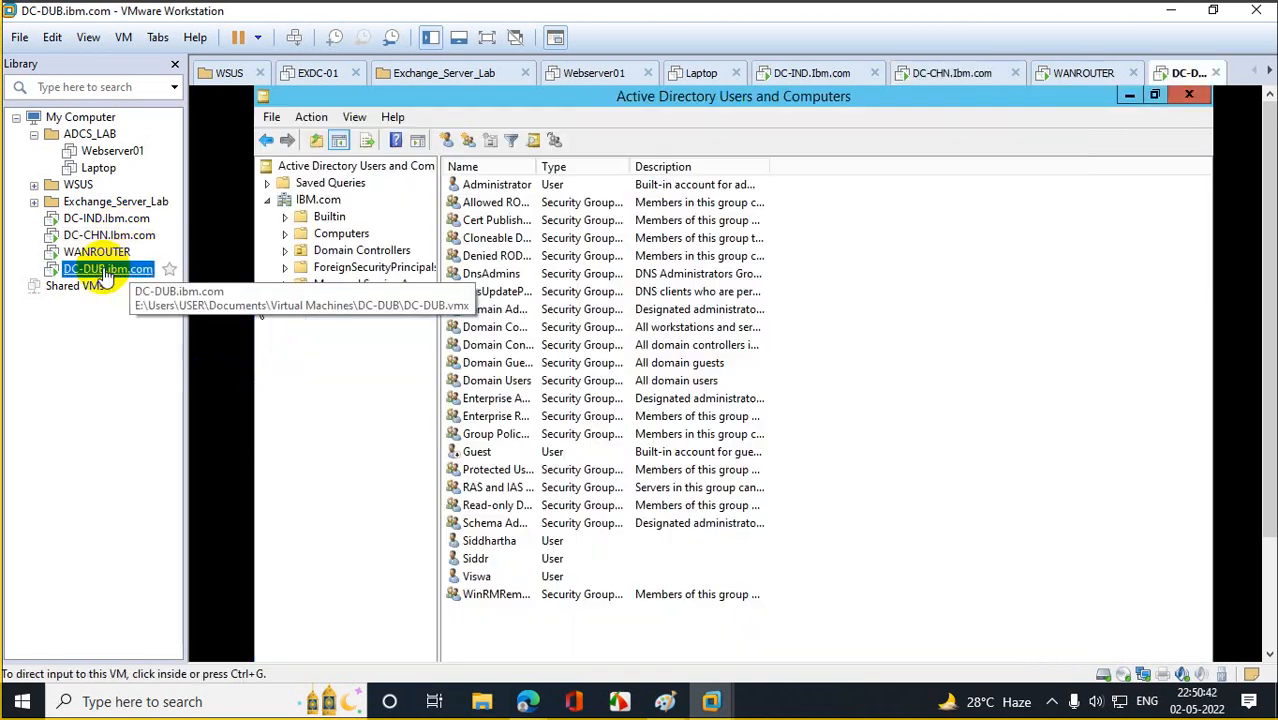
# On DC-DUB, close ADUC and Server Manager and open PowerShell as Administrator.
pyautogui.click(1188, 95)
pyautogui.click(1188, 95)
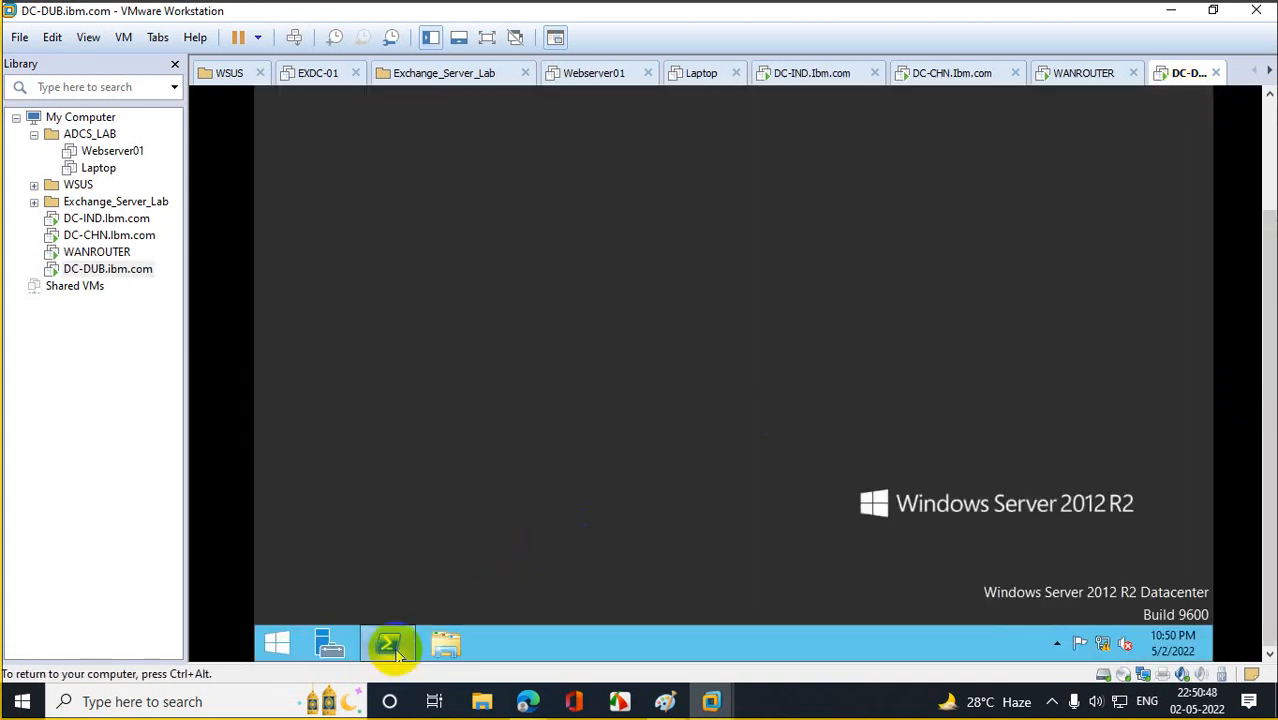
pyautogui.rightClick(391, 643)
pyautogui.click(401, 468)
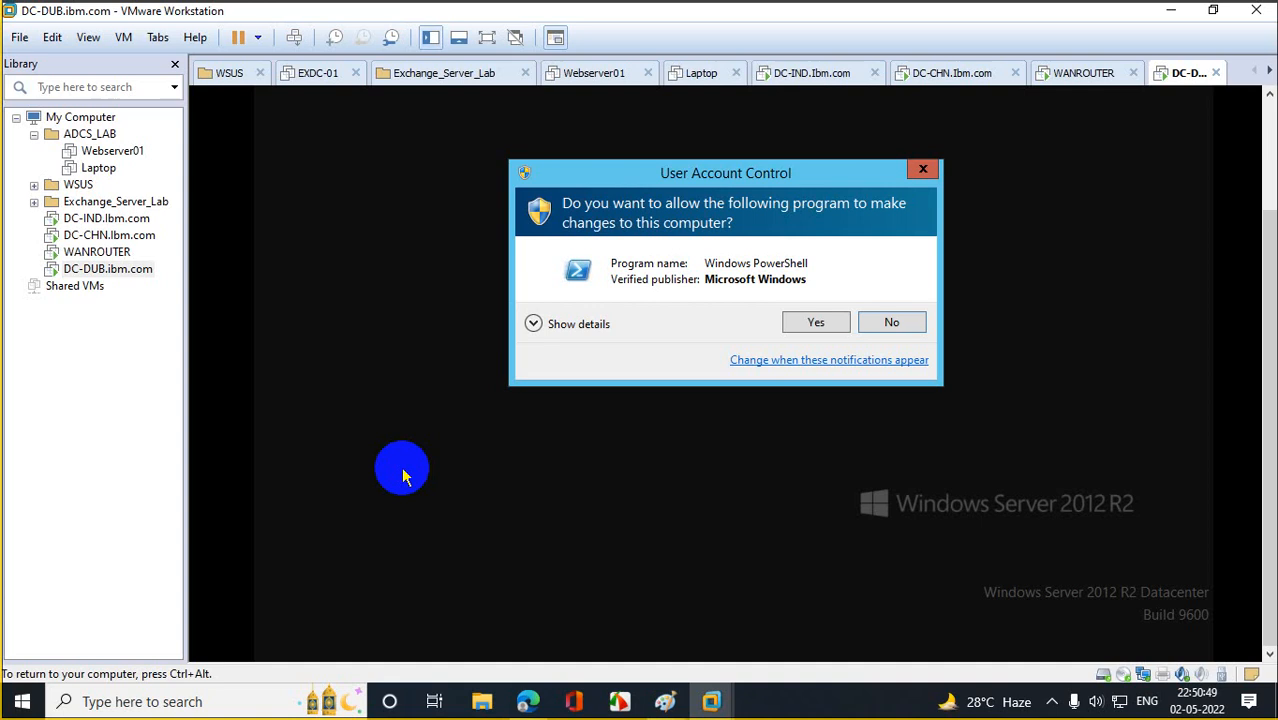
pyautogui.click(791, 320)
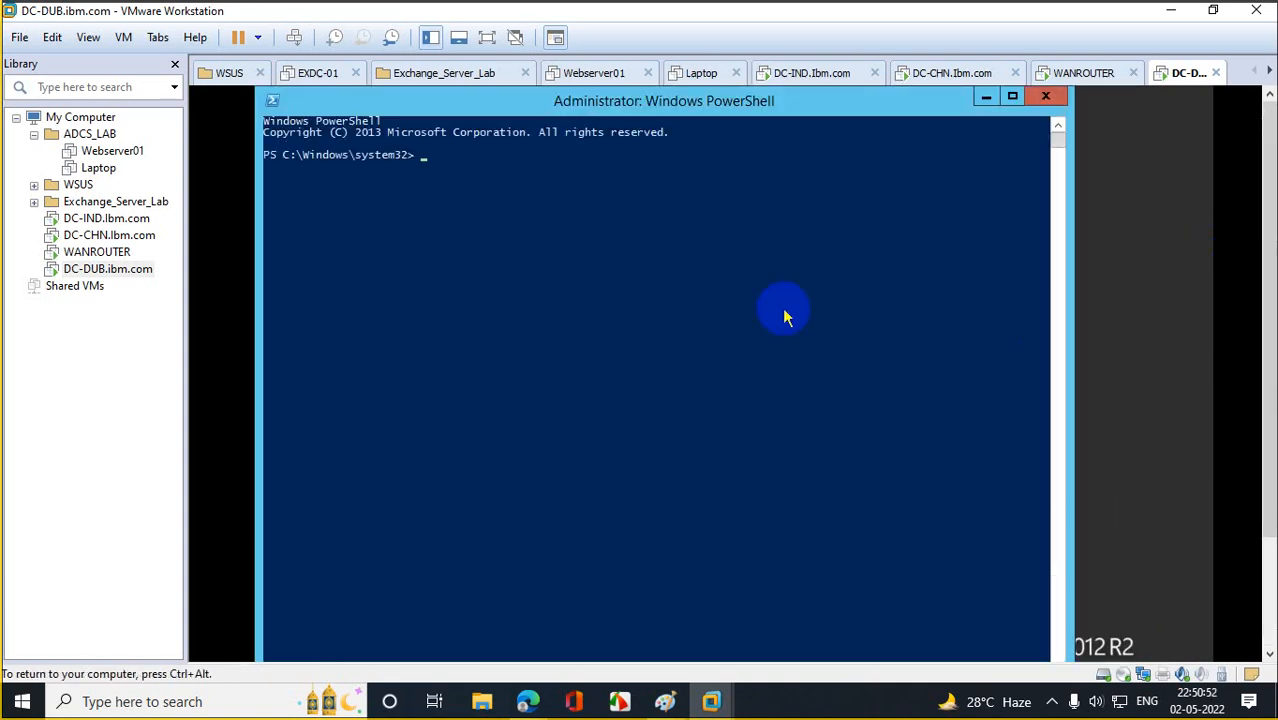
# Run repadmin /replicate DC-CHN DC-DUB "DC=IBM,DC=COM", which syncs successfully.
pyautogui.write('repadmin /replica')
pyautogui.press('BackSpace')
pyautogui.press('BackSpace')
pyautogui.write('cate')
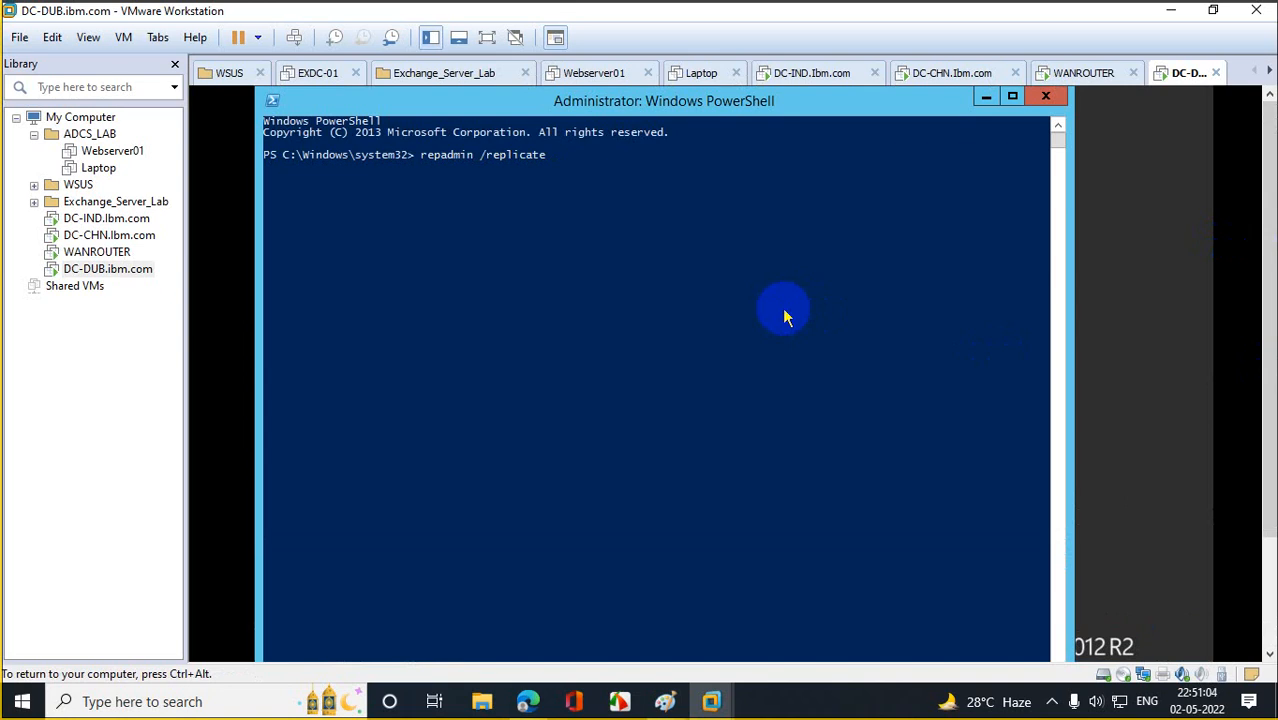
pyautogui.write(' dc')
pyautogui.press('BackSpace')
pyautogui.press('BackSpace')
pyautogui.write('DC-CHN DC-DUB "DC=')
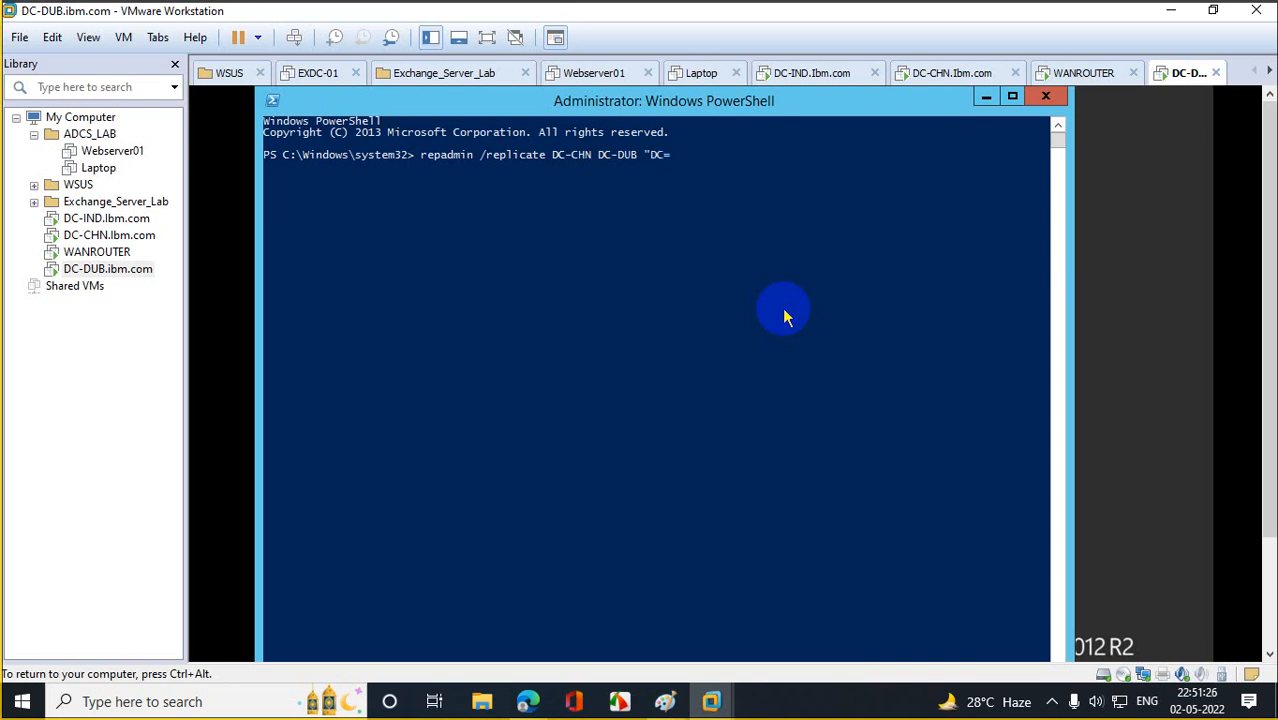
pyautogui.write('IBM,DC=COM"')
pyautogui.press('Return')
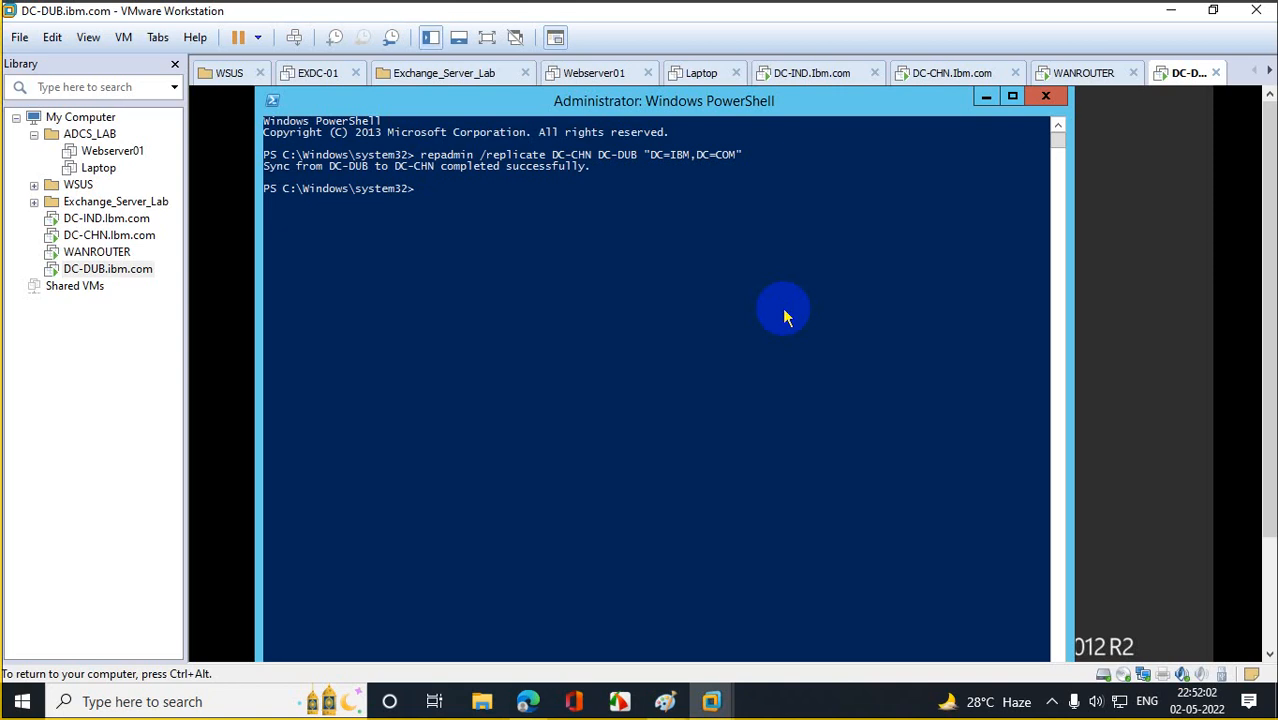
# Run repadmin /replsummary, confirm zero failures on all three controllers, then minimize VMware Workstation.
pyautogui.write('rrepadmin /replsummary')
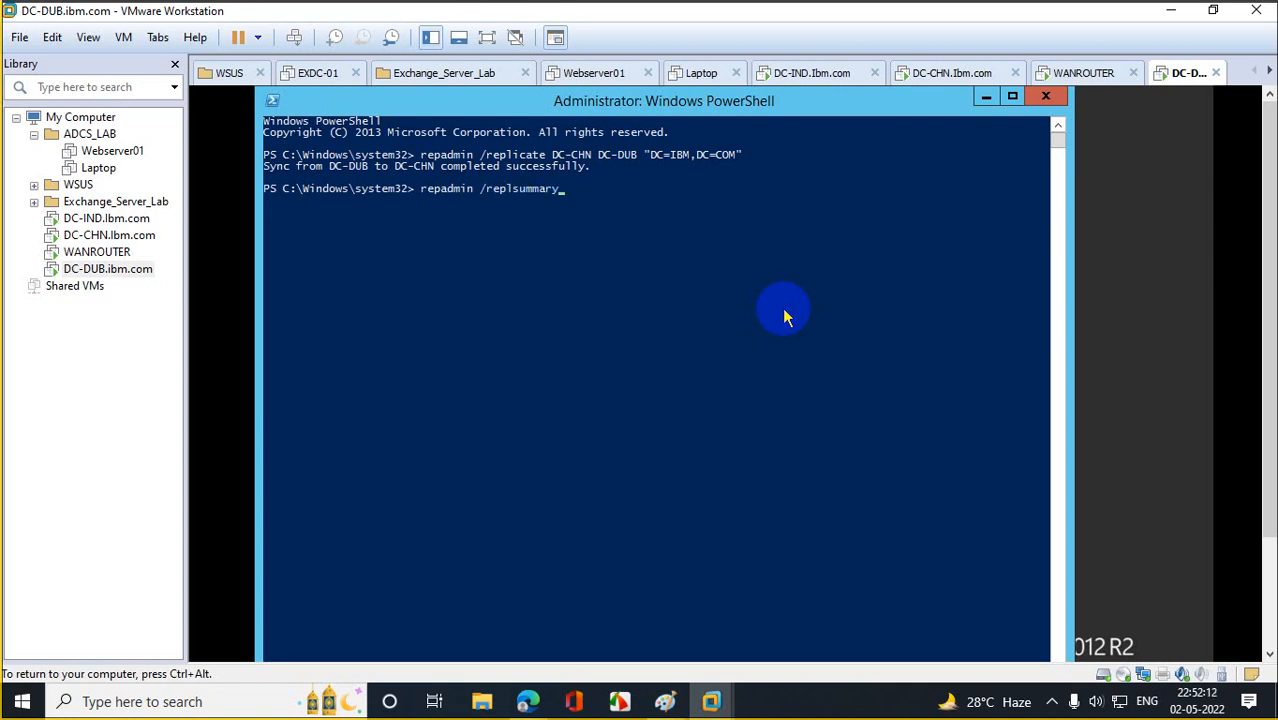
pyautogui.press('Return')
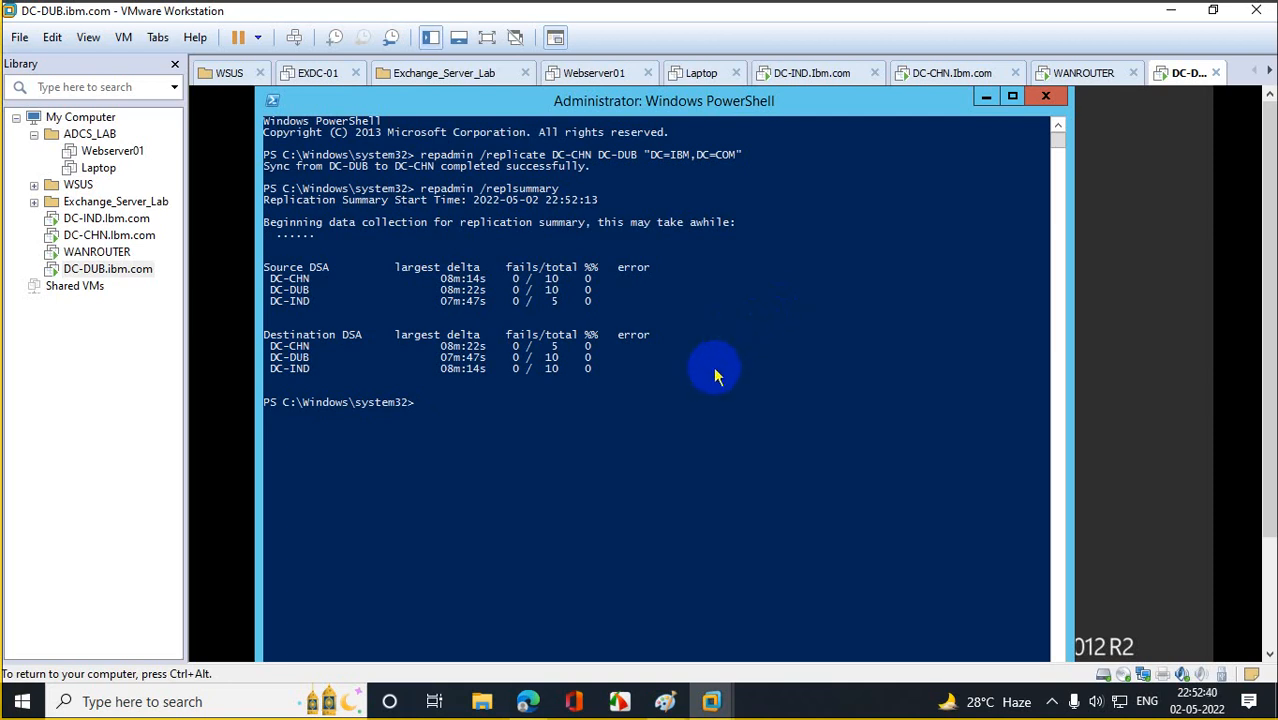
pyautogui.click(1172, 17)
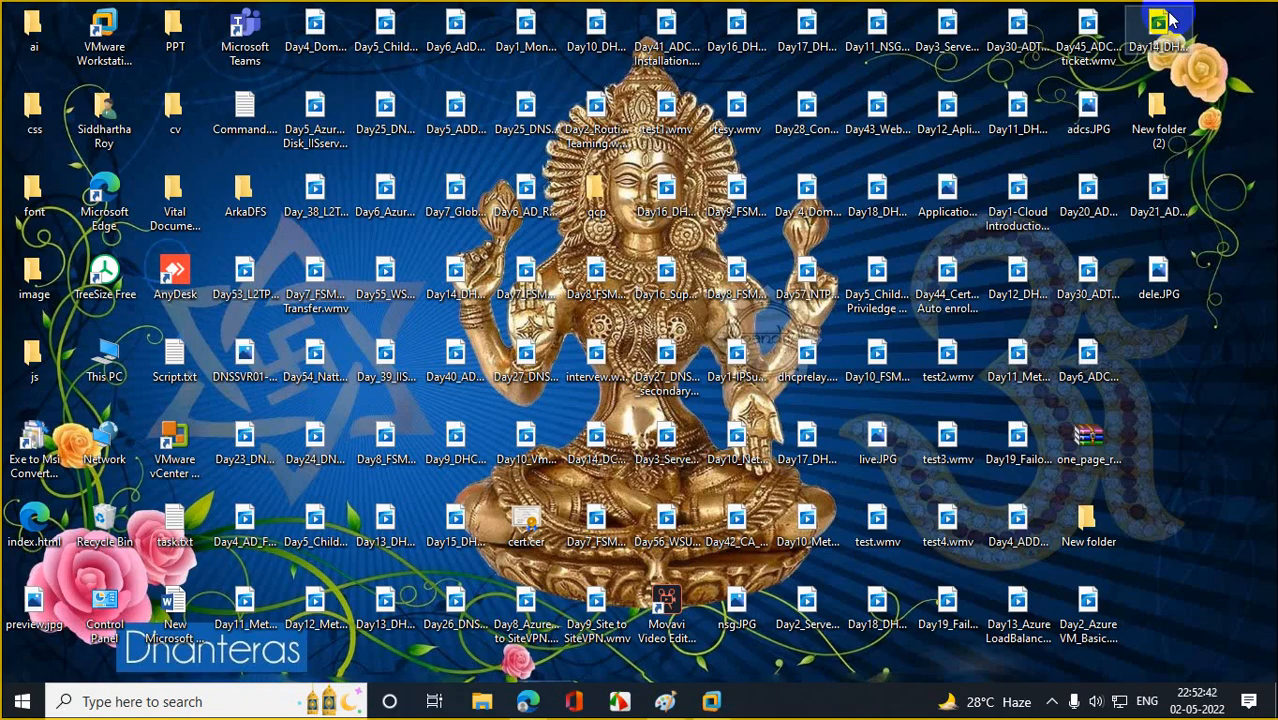